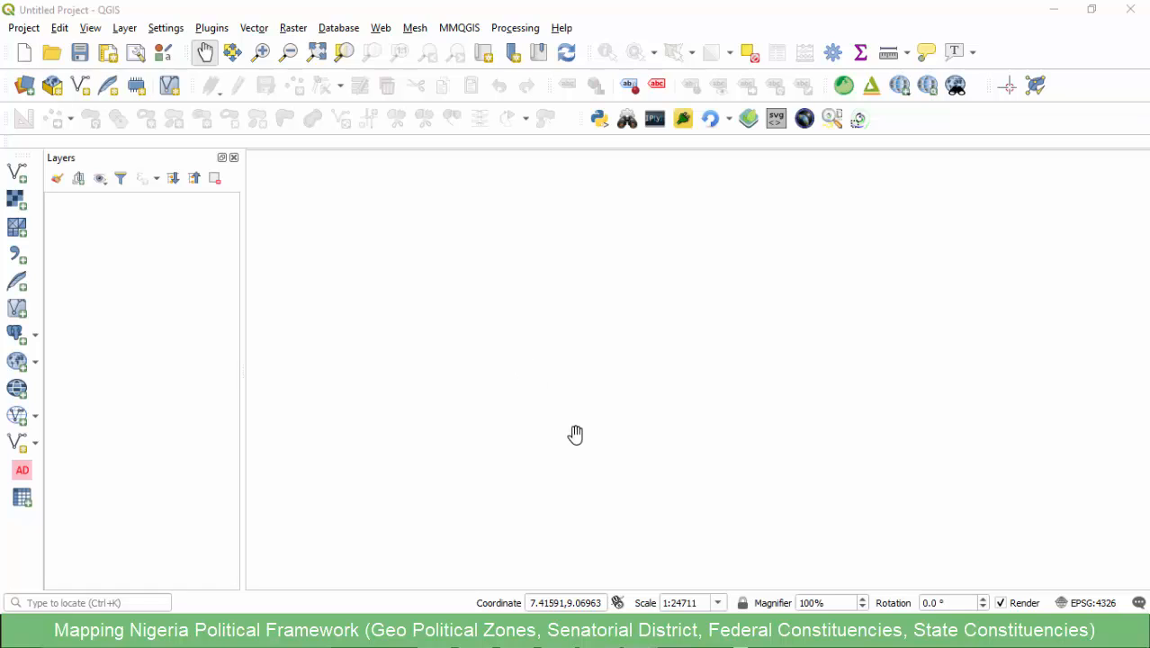
- Read the list of planned Nigeria maps in the Notepad notes and look over the INEC constituency names page in the browser
{"action": "key", "text": "alt+Tab"}
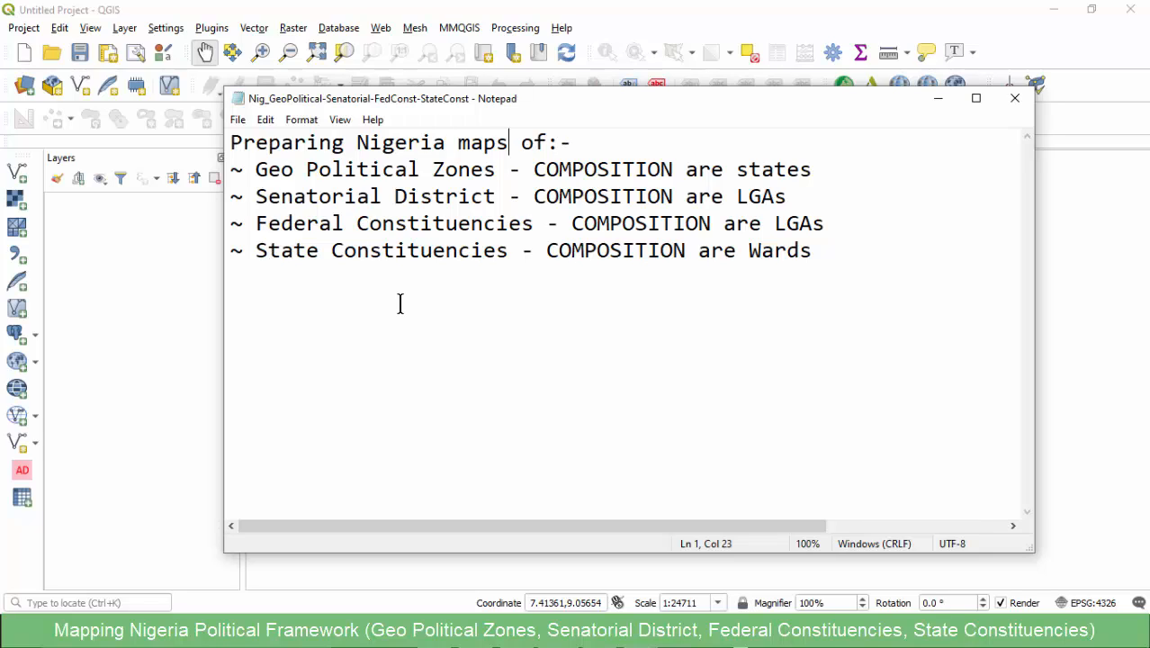
{"action": "left_click", "coordinate": [615, 358]}
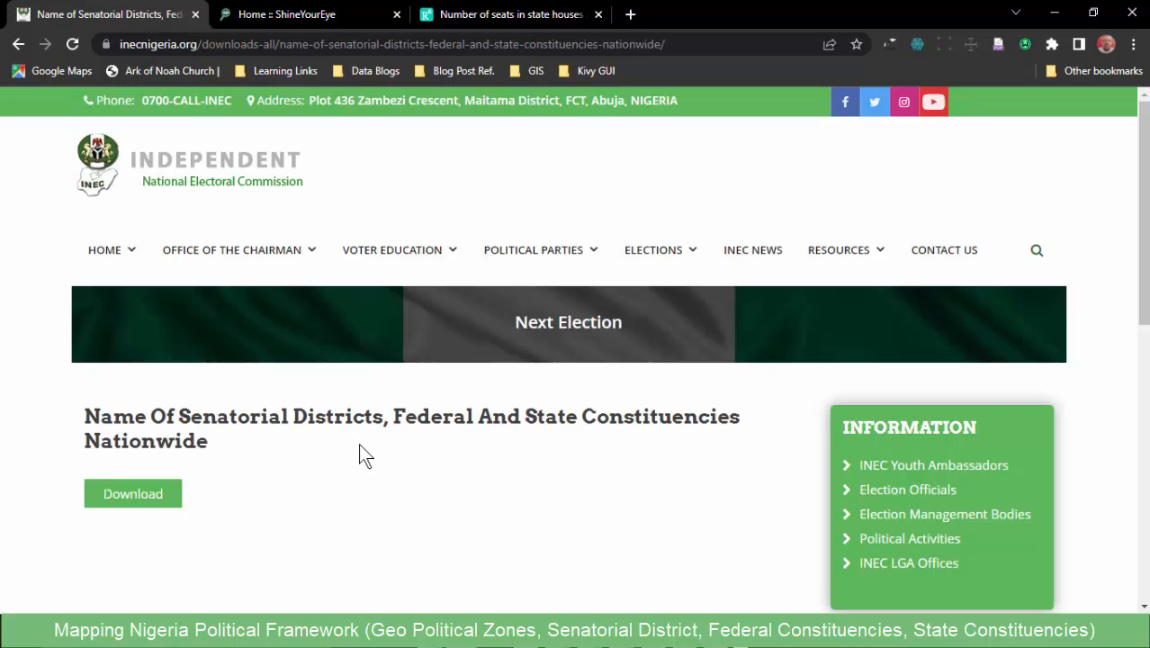
{"action": "scroll", "coordinate": [359, 441], "scroll_direction": "down", "scroll_amount": 1}
{"action": "scroll", "coordinate": [359, 442], "scroll_direction": "up", "scroll_amount": 1}
{"action": "scroll", "coordinate": [359, 440], "scroll_direction": "down", "scroll_amount": 2}
{"action": "scroll", "coordinate": [341, 423], "scroll_direction": "up", "scroll_amount": 2}
- Look through the ShineYourEye home page as a source on elected representatives and constituencies
{"action": "left_click", "coordinate": [292, 15]}
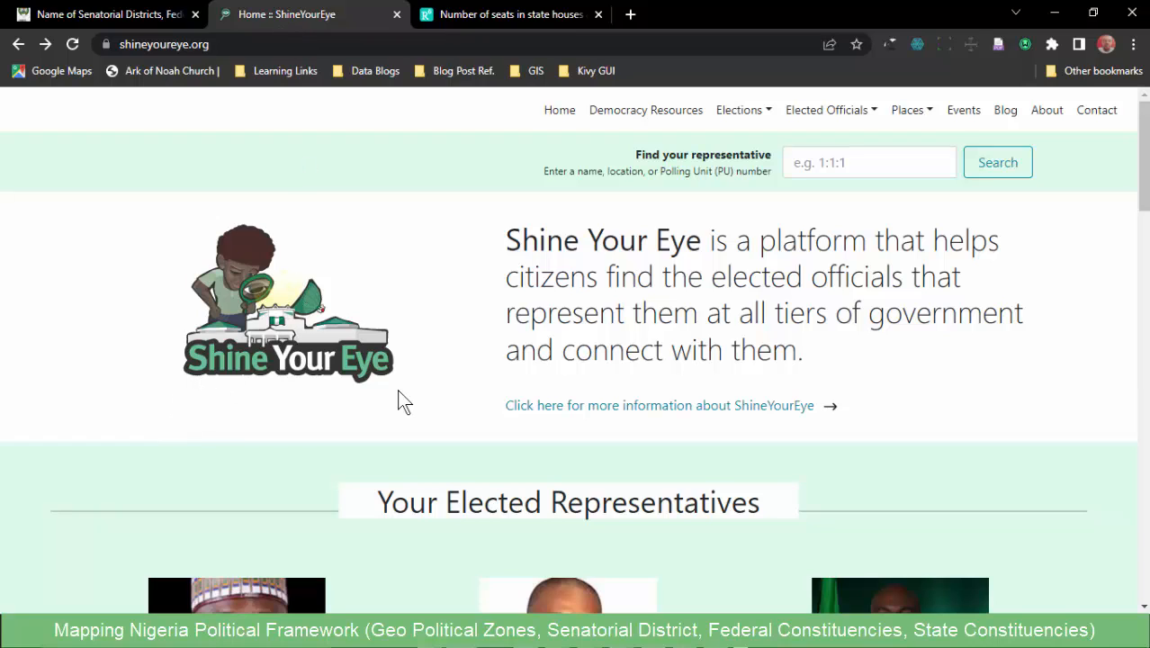
{"action": "scroll", "coordinate": [588, 257], "scroll_direction": "down", "scroll_amount": 9}
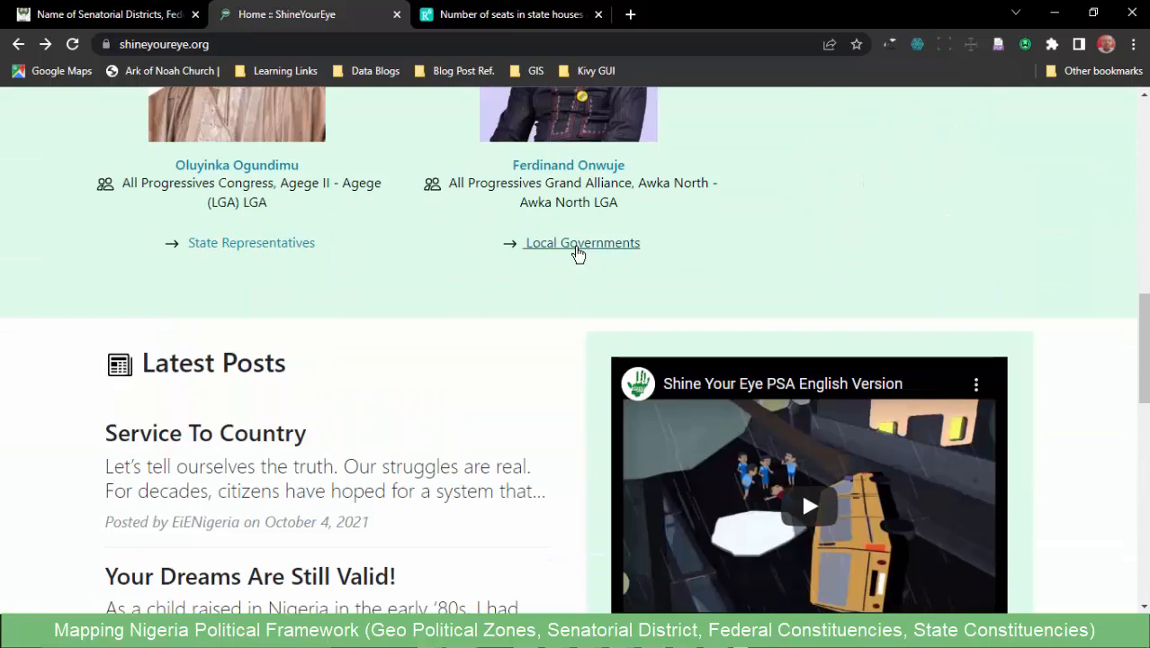
{"action": "scroll", "coordinate": [579, 253], "scroll_direction": "up", "scroll_amount": 10}
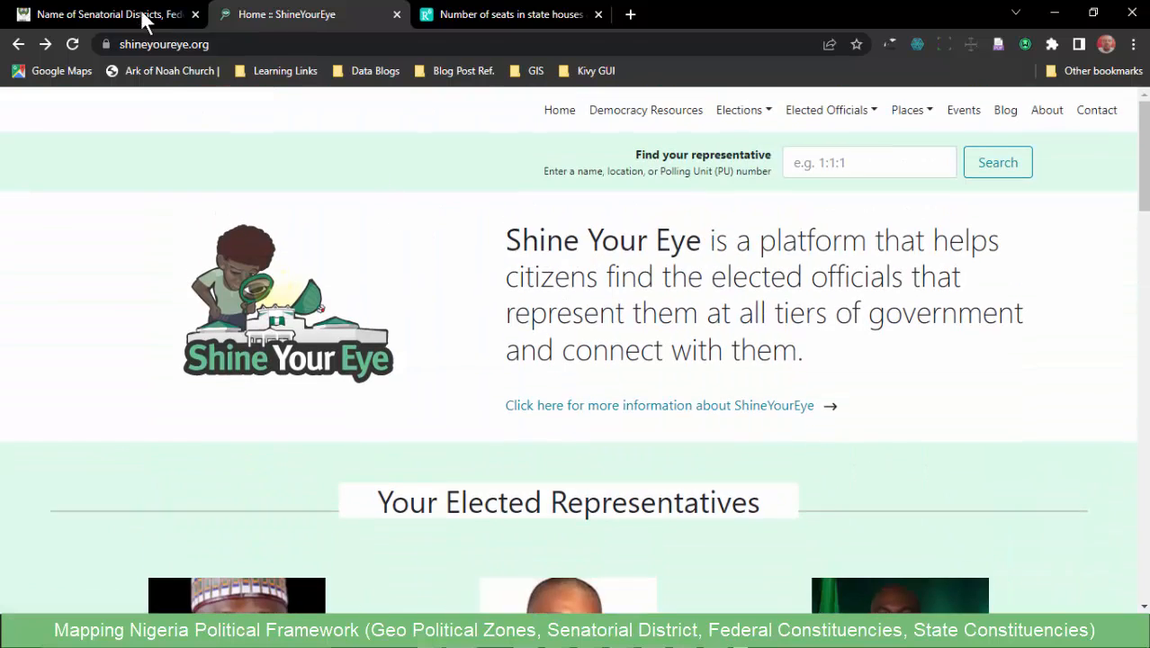
{"action": "left_click", "coordinate": [117, 15]}
{"action": "left_click", "coordinate": [295, 18]}
{"action": "scroll", "coordinate": [450, 337], "scroll_direction": "down", "scroll_amount": 6}
{"action": "scroll", "coordinate": [406, 328], "scroll_direction": "up", "scroll_amount": 4}
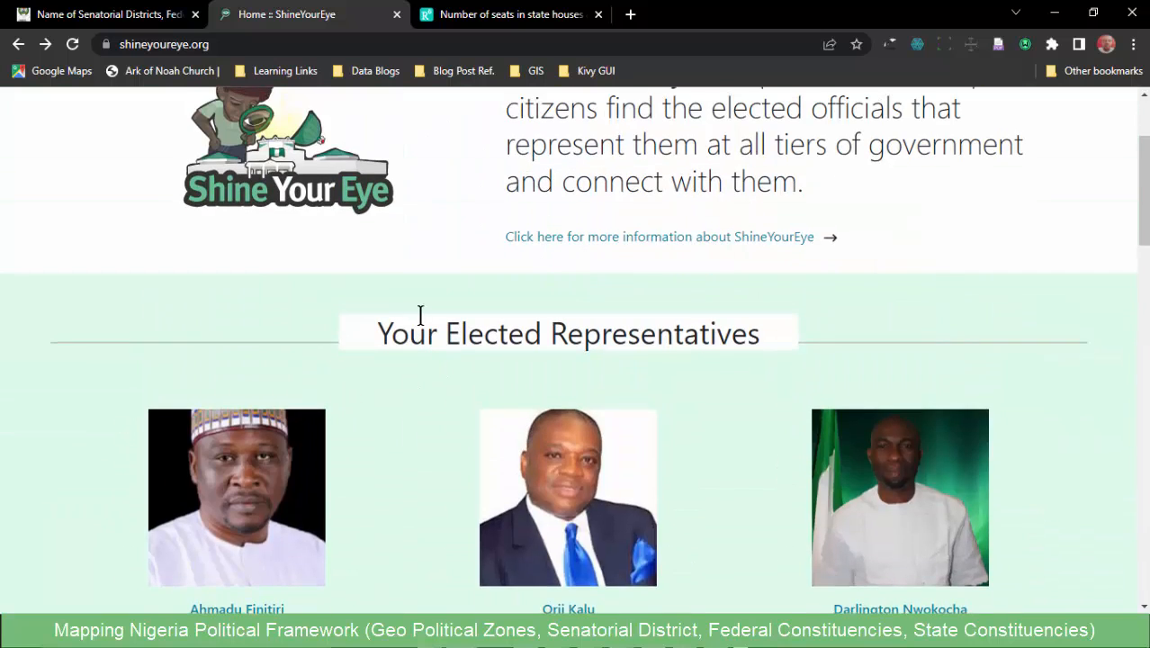
{"action": "scroll", "coordinate": [421, 310], "scroll_direction": "up", "scroll_amount": 2}
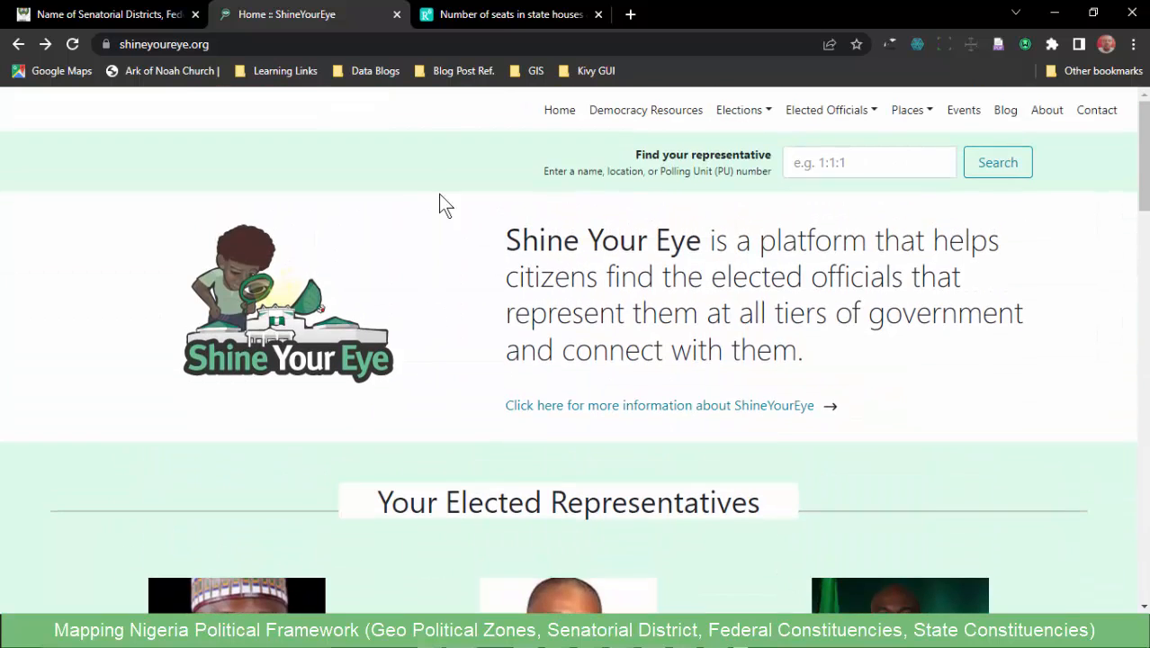
- Examine the ResearchGate table of seats in state houses of assembly alongside the other two source pages
{"action": "left_click", "coordinate": [497, 18]}
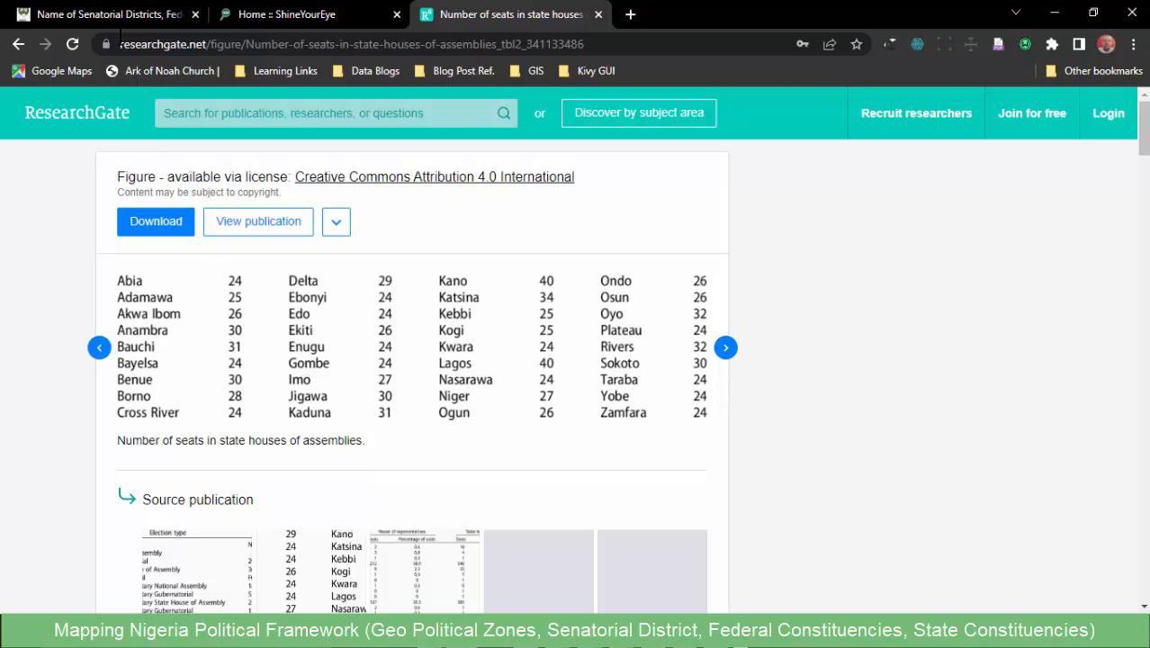
{"action": "left_click", "coordinate": [116, 13]}
{"action": "left_click", "coordinate": [324, 14]}
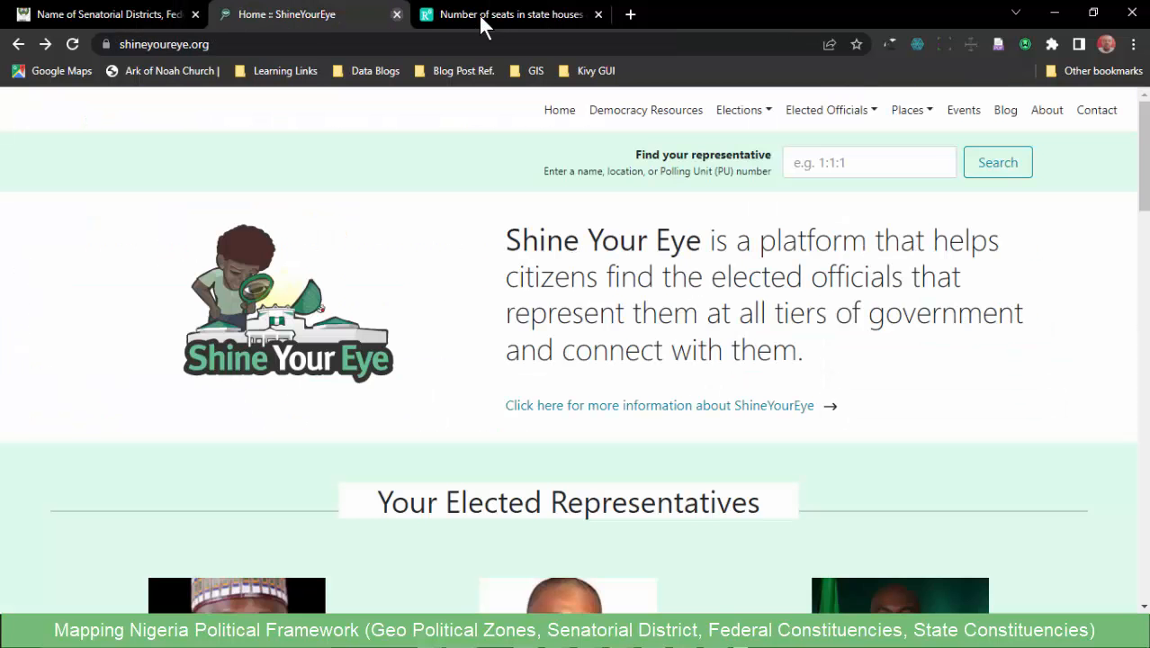
{"action": "left_click", "coordinate": [481, 18]}
- Return to the INEC page and review its download for senatorial districts, federal and state constituencies
{"action": "left_click", "coordinate": [27, 14]}
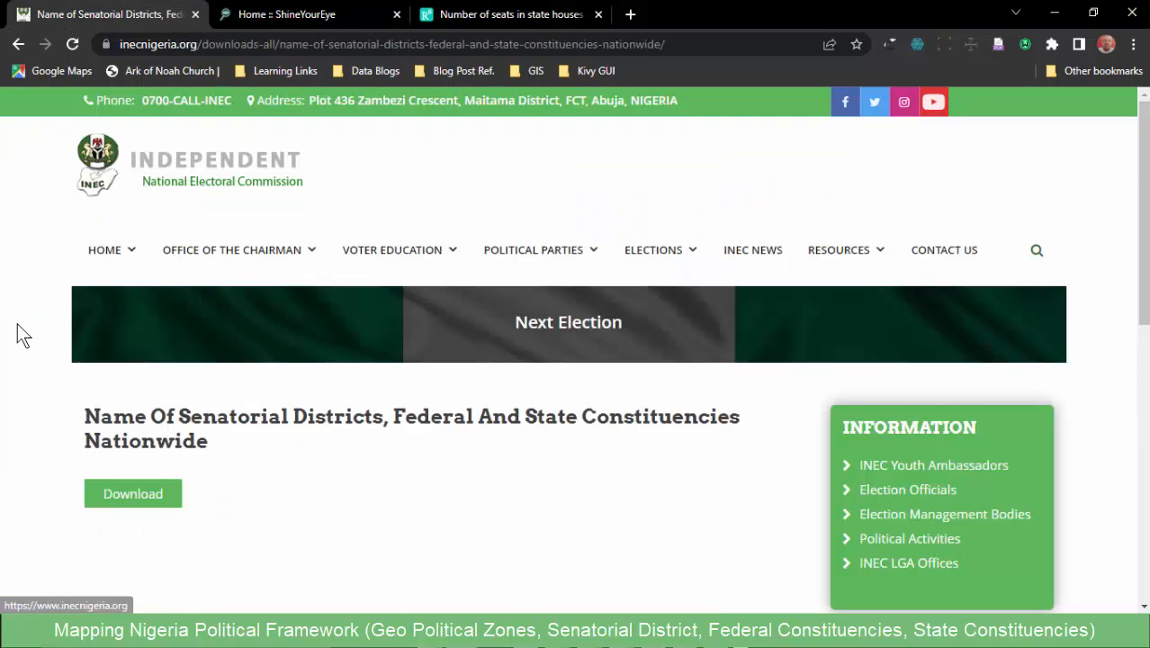
{"action": "scroll", "coordinate": [11, 333], "scroll_direction": "down", "scroll_amount": 2}
{"action": "scroll", "coordinate": [180, 297], "scroll_direction": "up", "scroll_amount": 2}
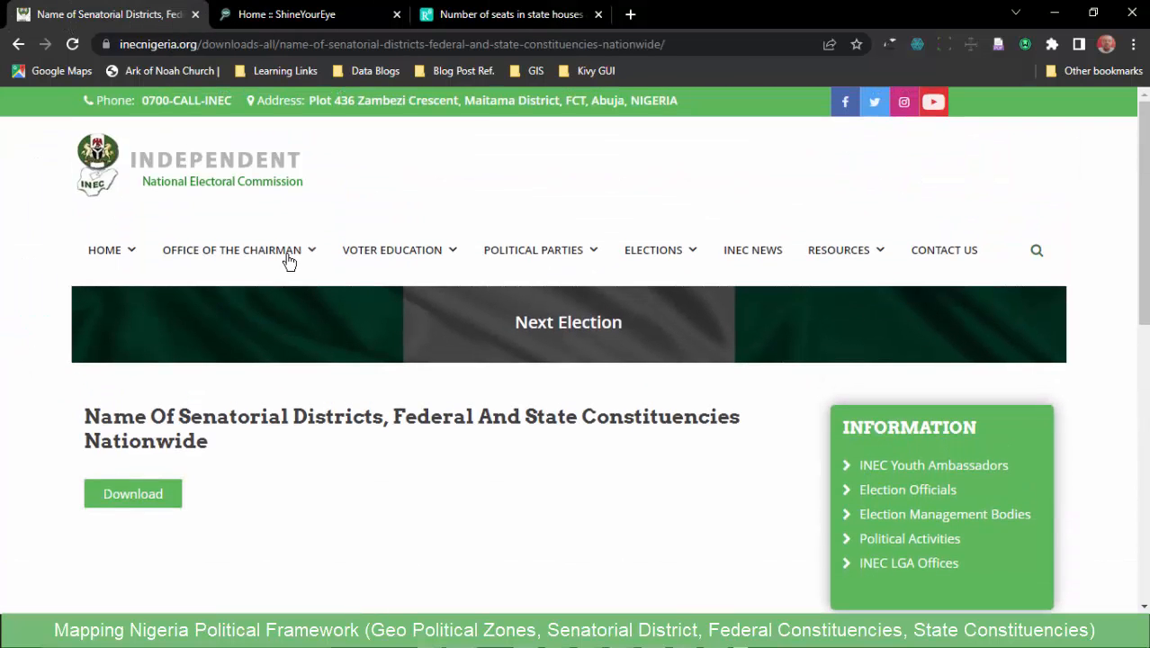
{"action": "left_click", "coordinate": [306, 10]}
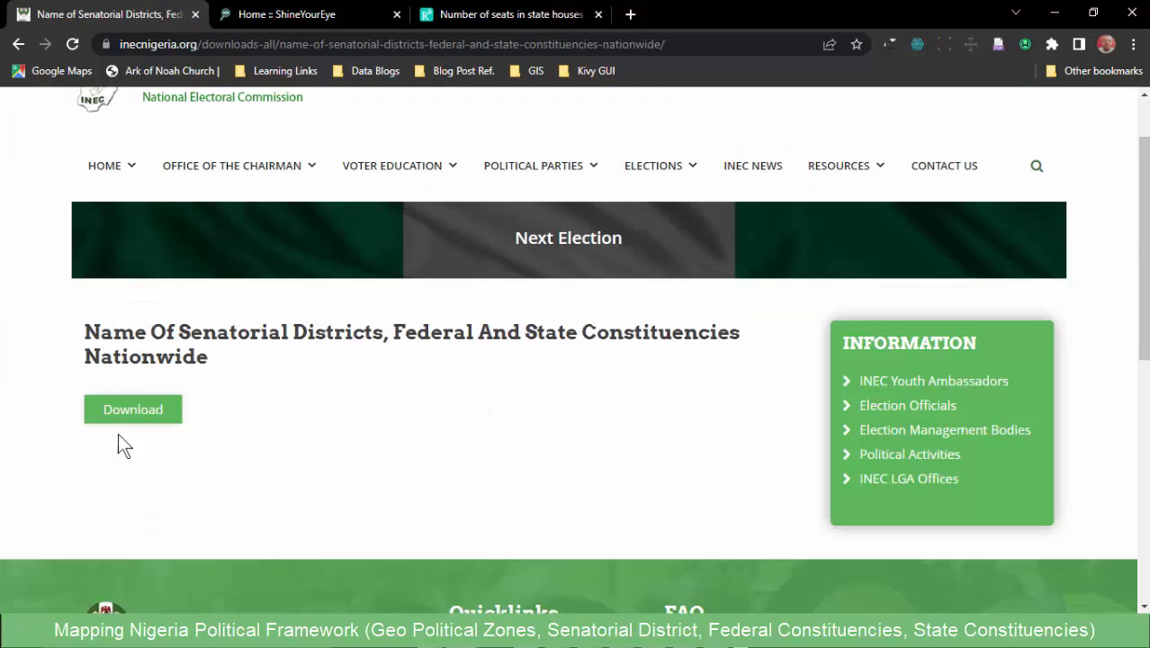
{"action": "scroll", "coordinate": [120, 444], "scroll_direction": "down", "scroll_amount": 3}
{"action": "scroll", "coordinate": [167, 290], "scroll_direction": "up", "scroll_amount": 3}
- Switch to the INEC workbook in Excel and examine the district names, codes and compositions on the SEN. DIST. sheet
{"action": "left_click", "coordinate": [1055, 16]}
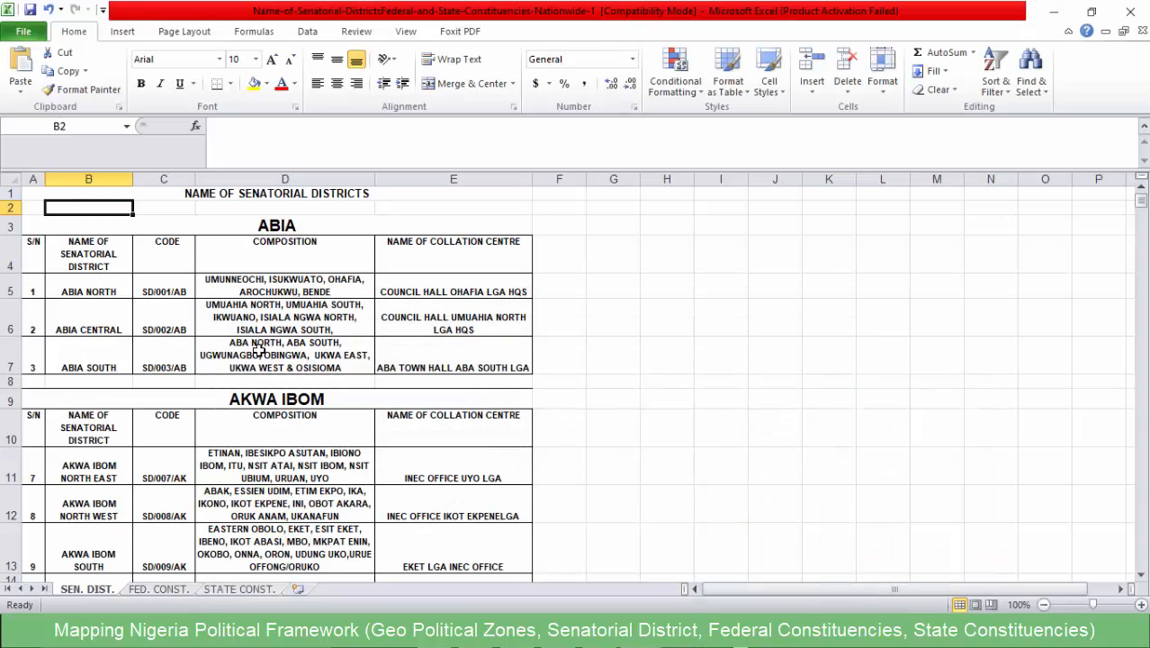
{"action": "left_click", "coordinate": [123, 270]}
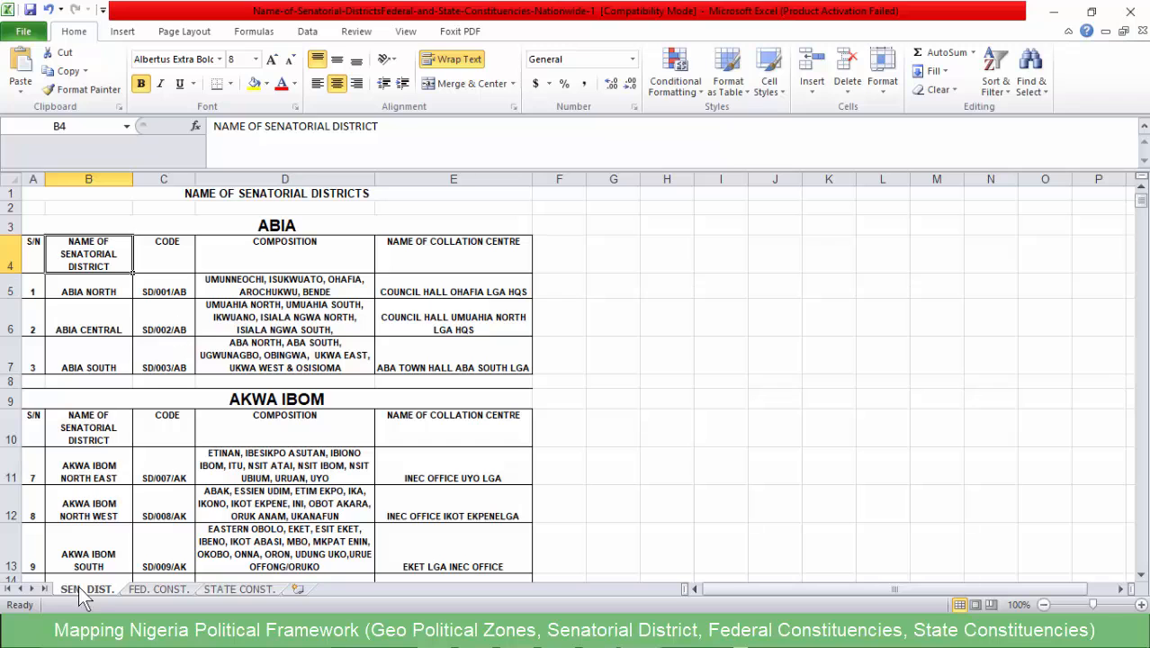
{"action": "scroll", "coordinate": [164, 401], "scroll_direction": "down", "scroll_amount": 1}
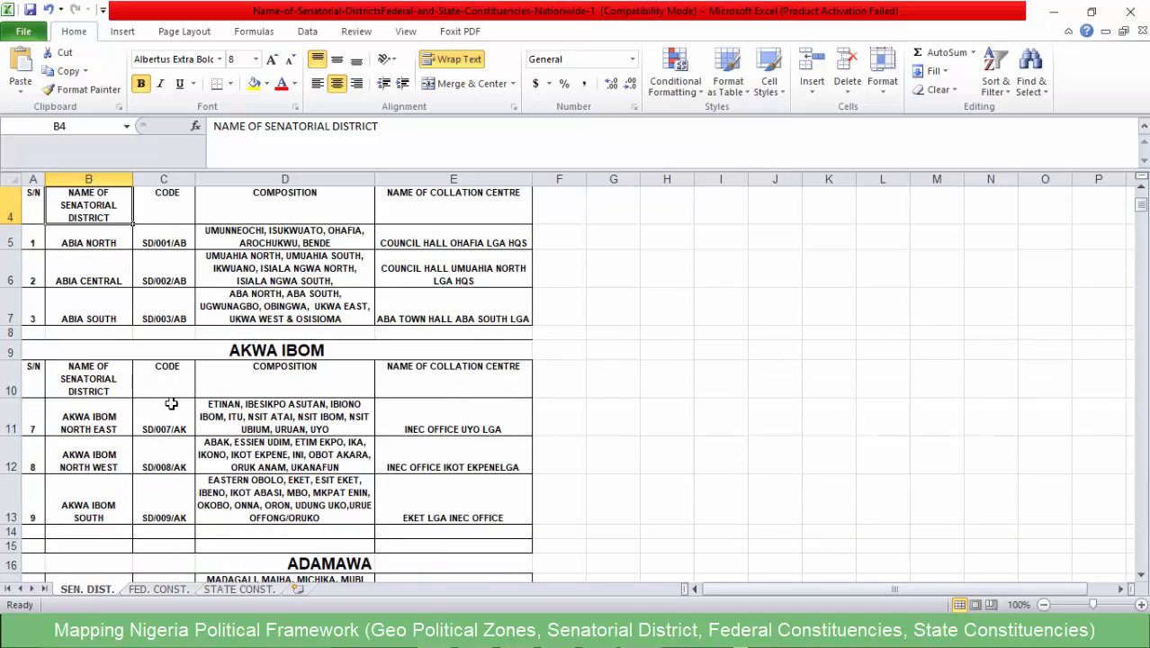
{"action": "scroll", "coordinate": [171, 402], "scroll_direction": "up", "scroll_amount": 1}
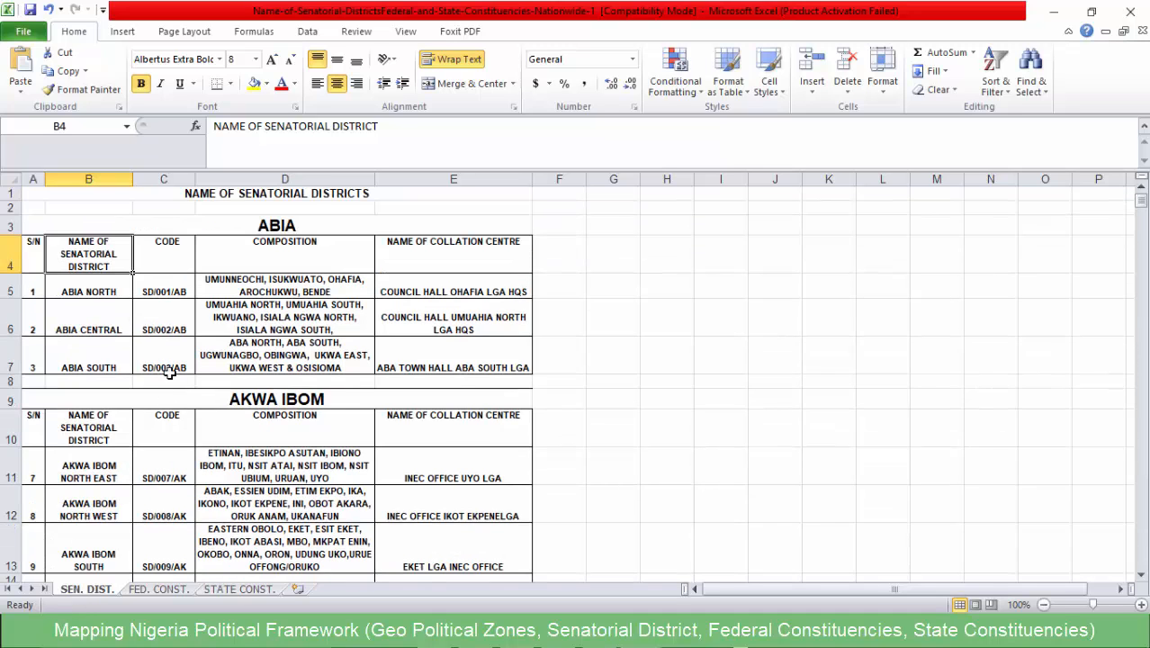
{"action": "scroll", "coordinate": [162, 373], "scroll_direction": "down", "scroll_amount": 7}
{"action": "scroll", "coordinate": [146, 389], "scroll_direction": "up", "scroll_amount": 4}
{"action": "scroll", "coordinate": [147, 387], "scroll_direction": "up", "scroll_amount": 3}
- Compare the FED. CONST. and STATE CONST. sheets with the SEN. DIST. sheet in the INEC workbook
{"action": "left_click", "coordinate": [144, 589]}
{"action": "left_click", "coordinate": [239, 589]}
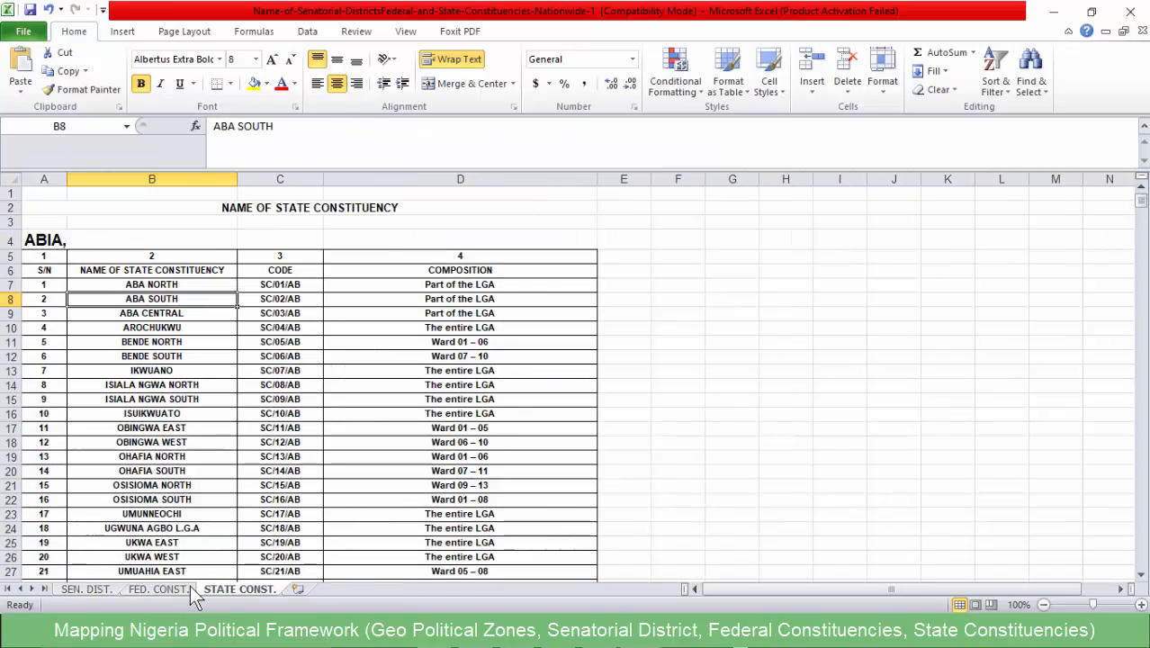
{"action": "left_click", "coordinate": [86, 588]}
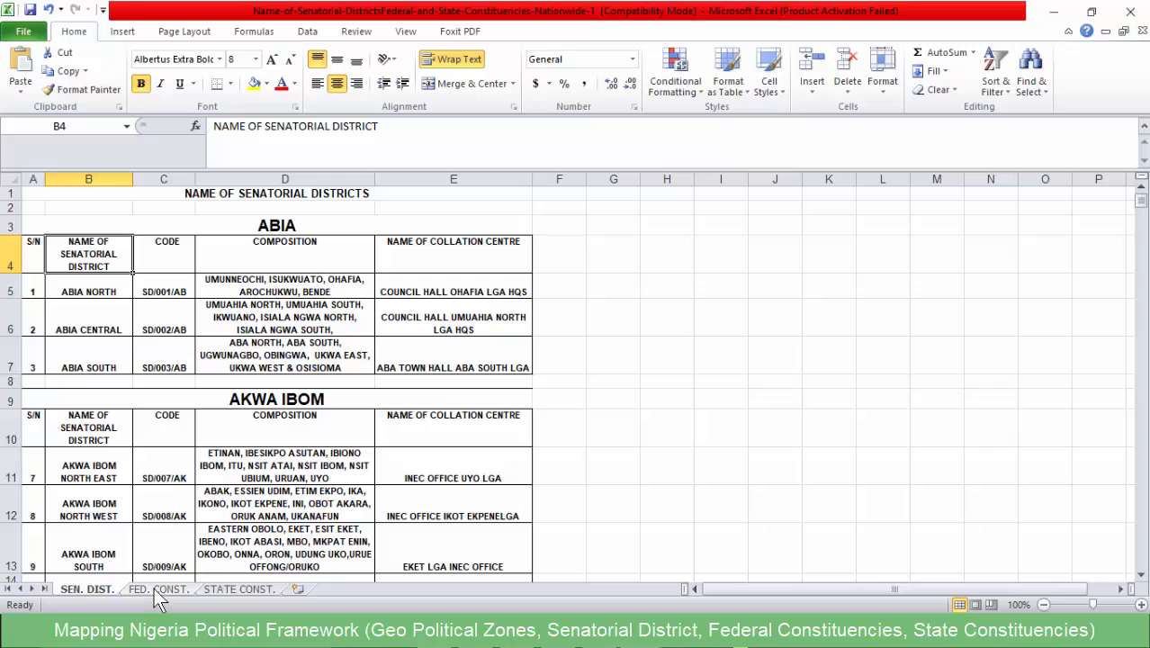
{"action": "left_click", "coordinate": [147, 588]}
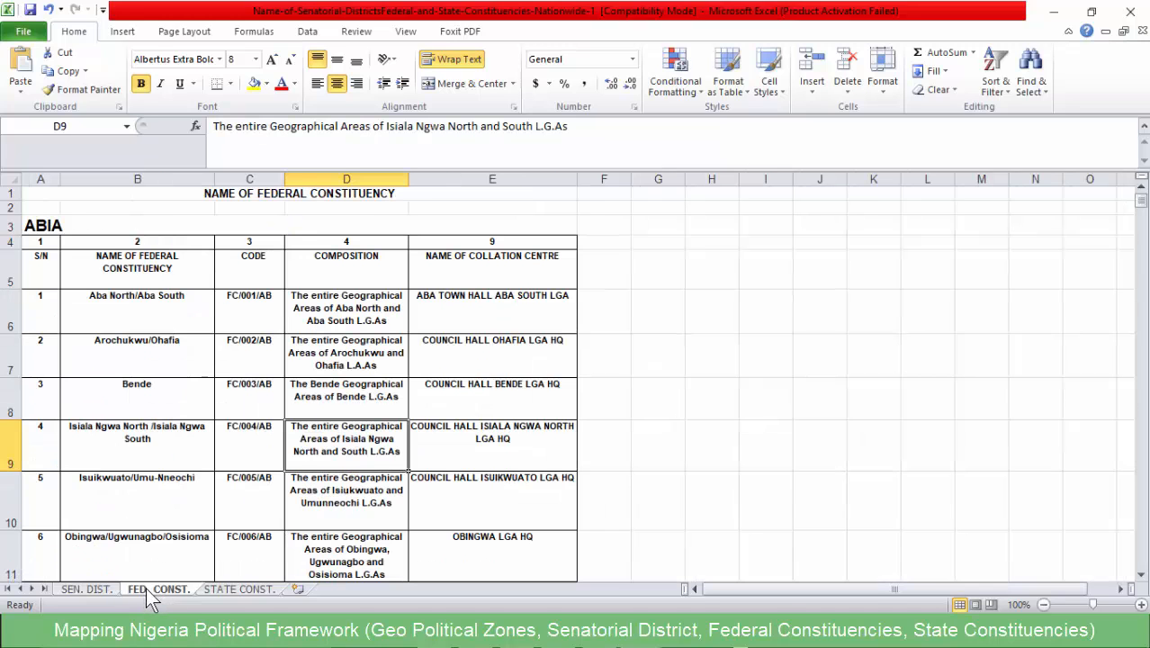
{"action": "left_click", "coordinate": [226, 590]}
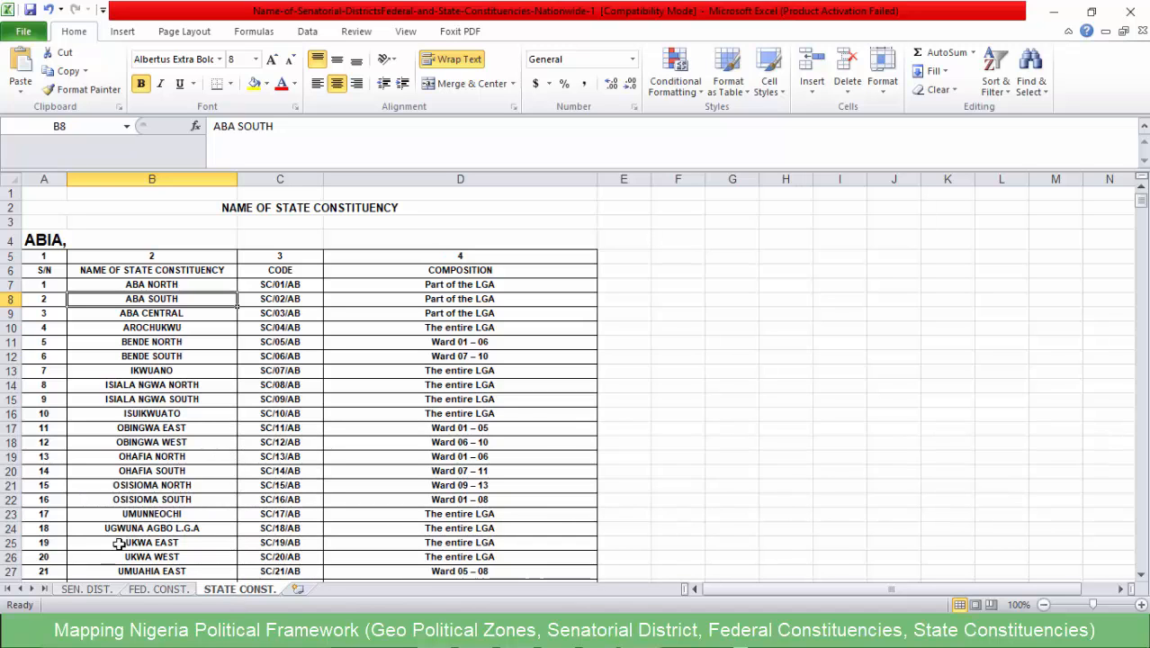
{"action": "left_click", "coordinate": [88, 590]}
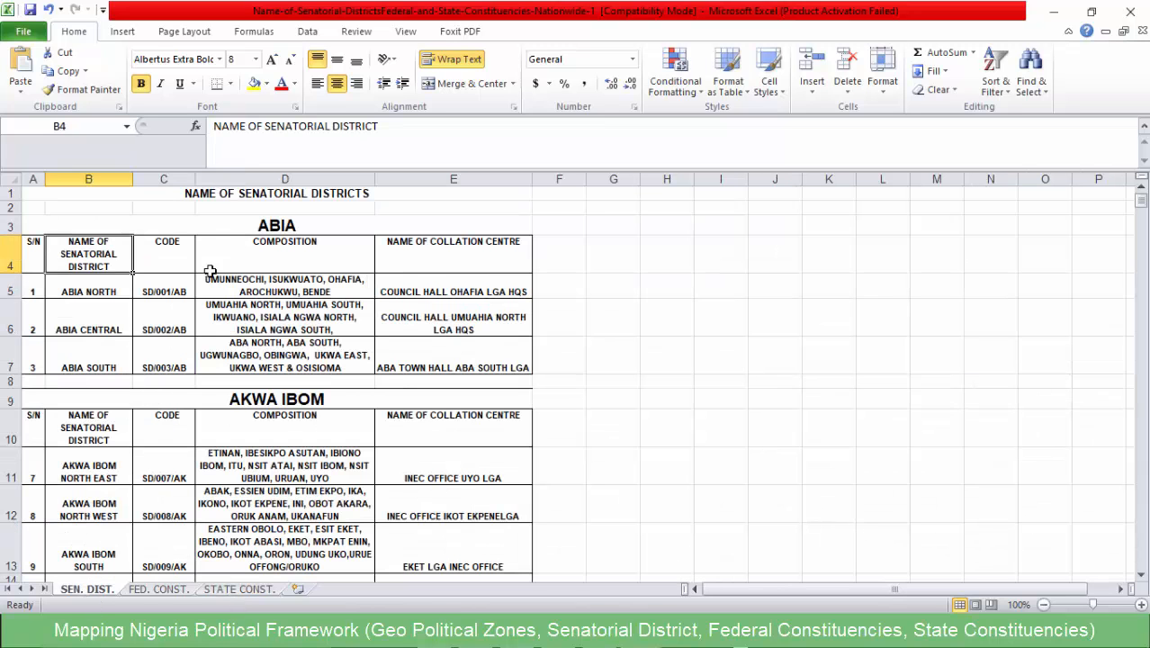
{"action": "scroll", "coordinate": [260, 288], "scroll_direction": "down", "scroll_amount": 1}
{"action": "scroll", "coordinate": [252, 306], "scroll_direction": "up", "scroll_amount": 1}
- Switch to the Notepad notes and highlight "Geo Political Zones" in the list of maps
{"action": "left_click", "coordinate": [590, 632]}
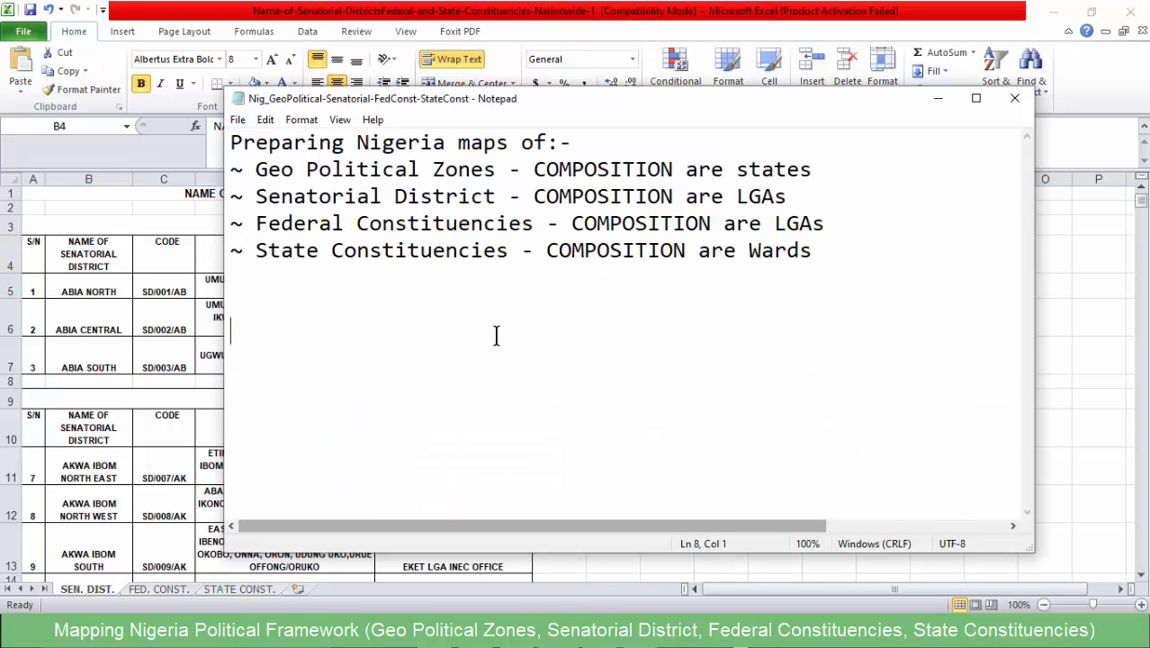
{"action": "left_click", "coordinate": [255, 171]}
{"action": "left_click_drag", "start_coordinate": [256, 171], "coordinate": [501, 175]}
{"action": "left_click", "coordinate": [498, 180]}
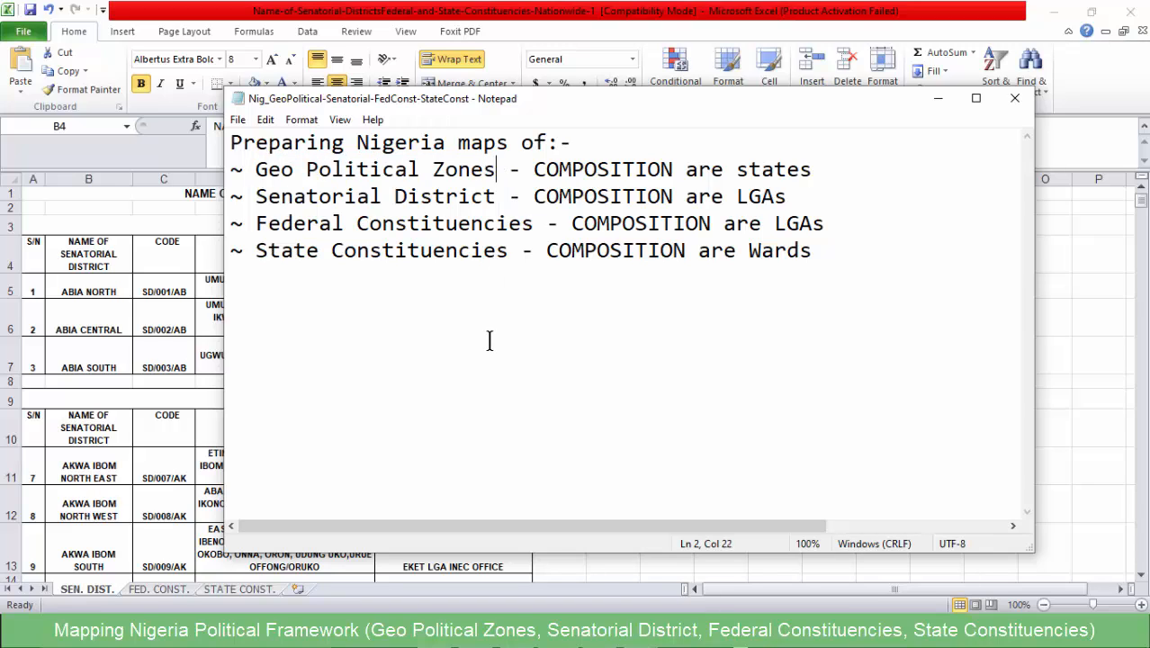
{"action": "left_click", "coordinate": [256, 175]}
{"action": "left_click_drag", "start_coordinate": [279, 173], "coordinate": [493, 169]}
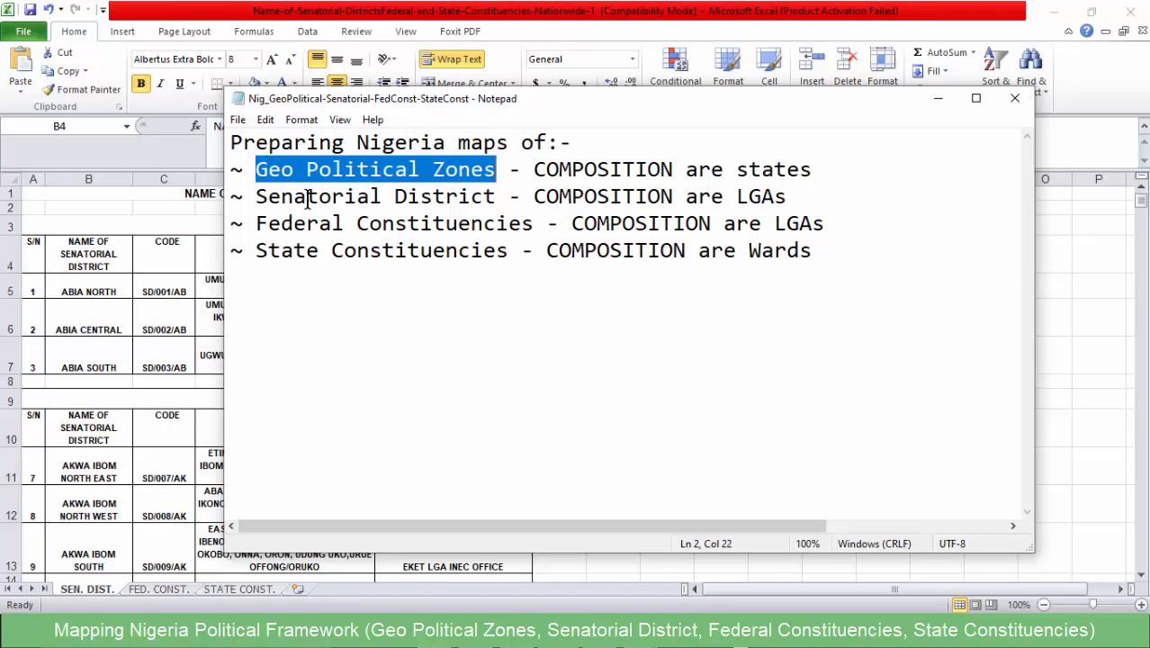
{"action": "left_click", "coordinate": [281, 169]}
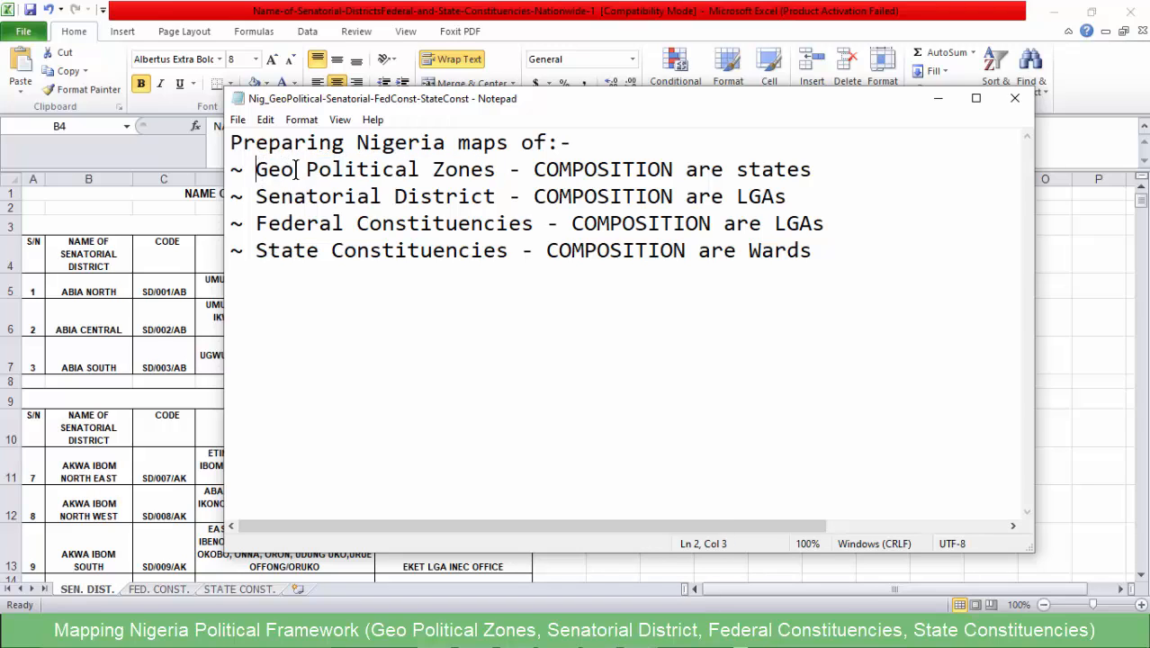
{"action": "left_click_drag", "start_coordinate": [256, 170], "coordinate": [500, 179]}
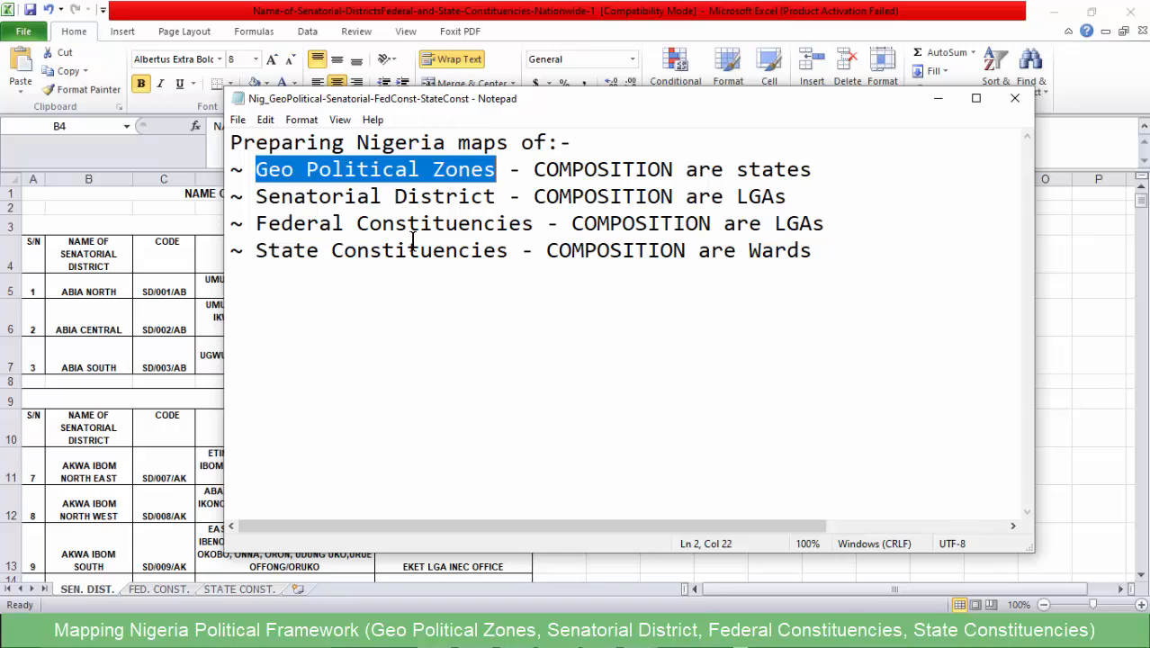
- Point out "Geo Political Zones" again and highlight its composition note, "COMPOSITION are states"
{"action": "left_click", "coordinate": [543, 176]}
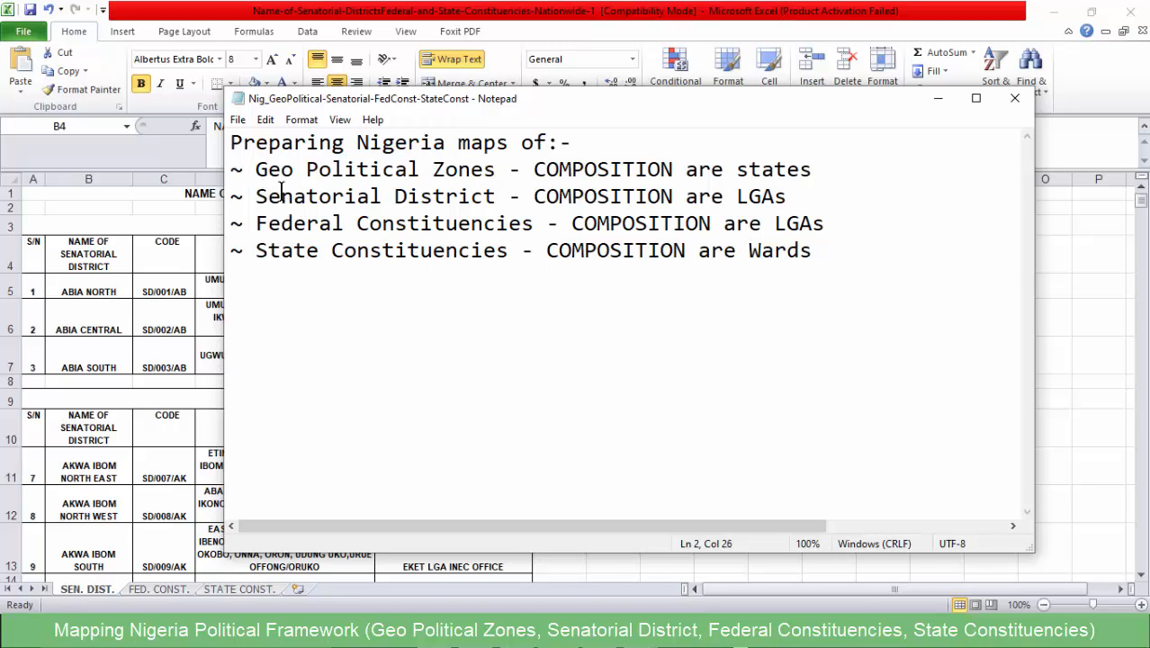
{"action": "left_click_drag", "start_coordinate": [255, 169], "coordinate": [494, 177]}
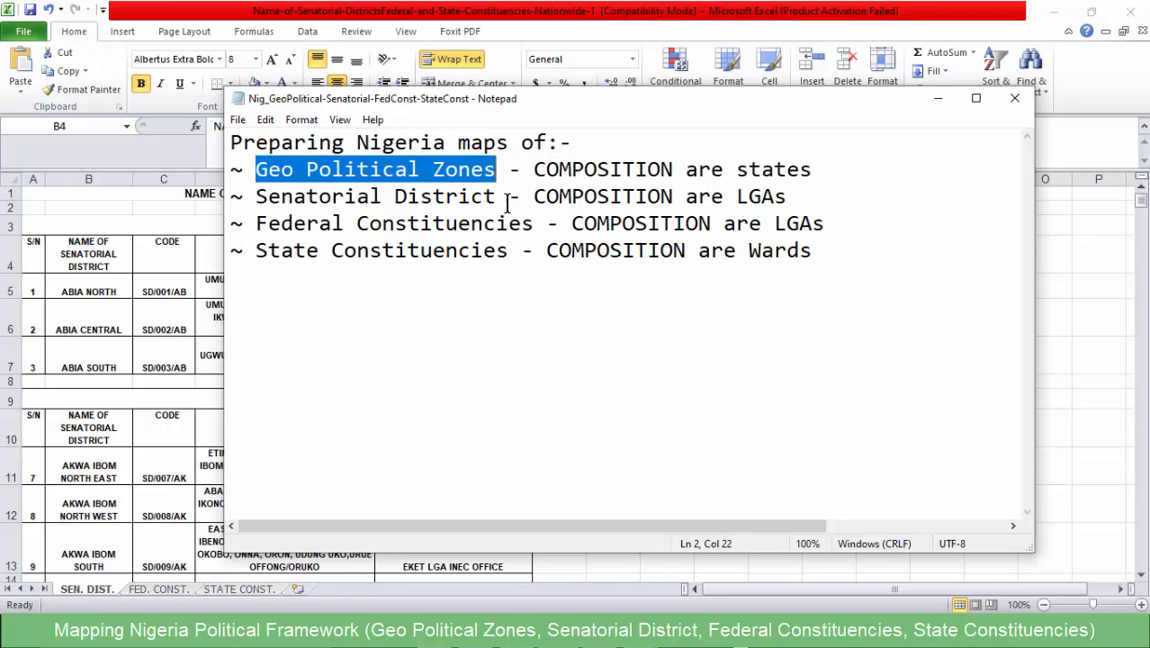
{"action": "left_click", "coordinate": [499, 198]}
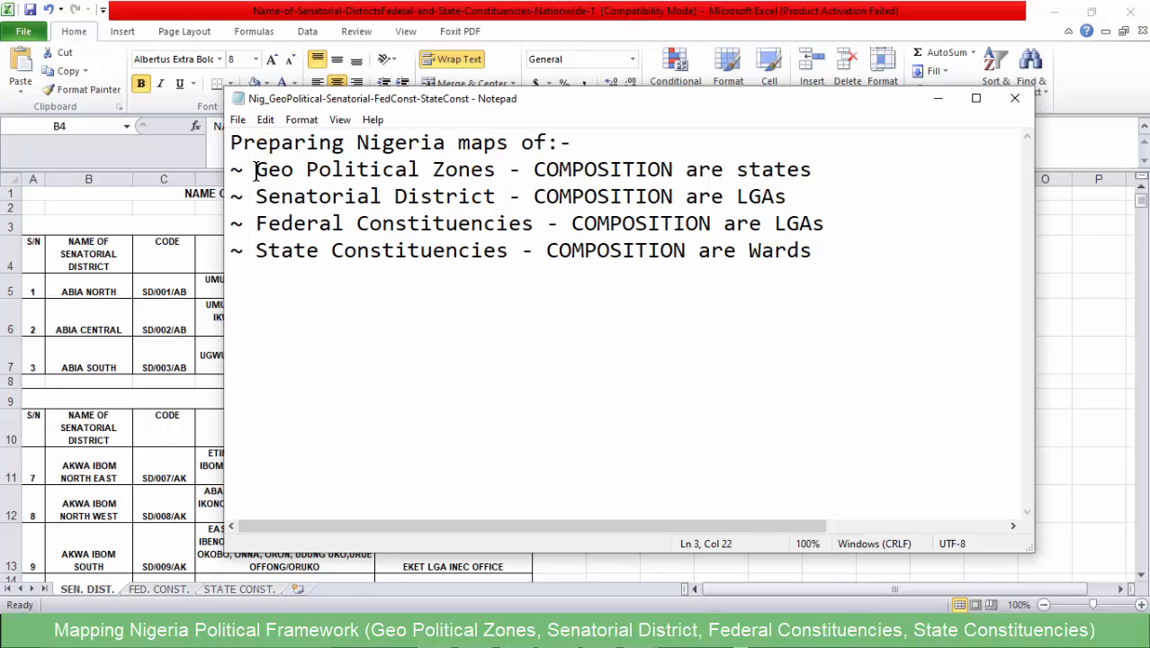
{"action": "left_click_drag", "start_coordinate": [255, 170], "coordinate": [507, 176]}
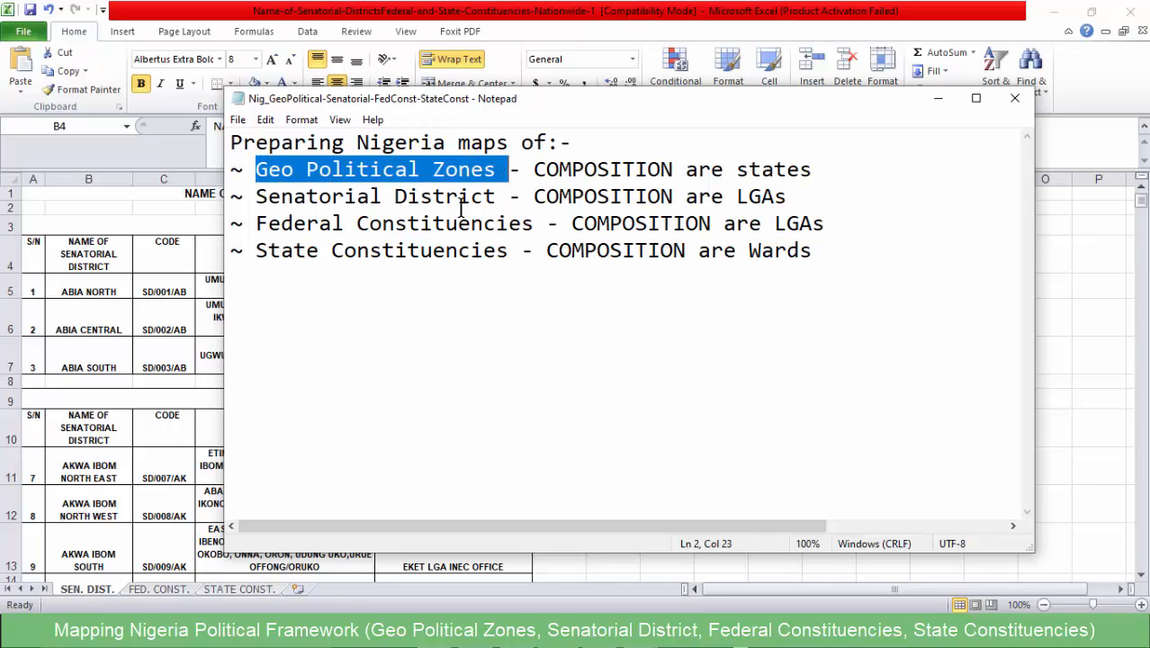
{"action": "left_click", "coordinate": [292, 179]}
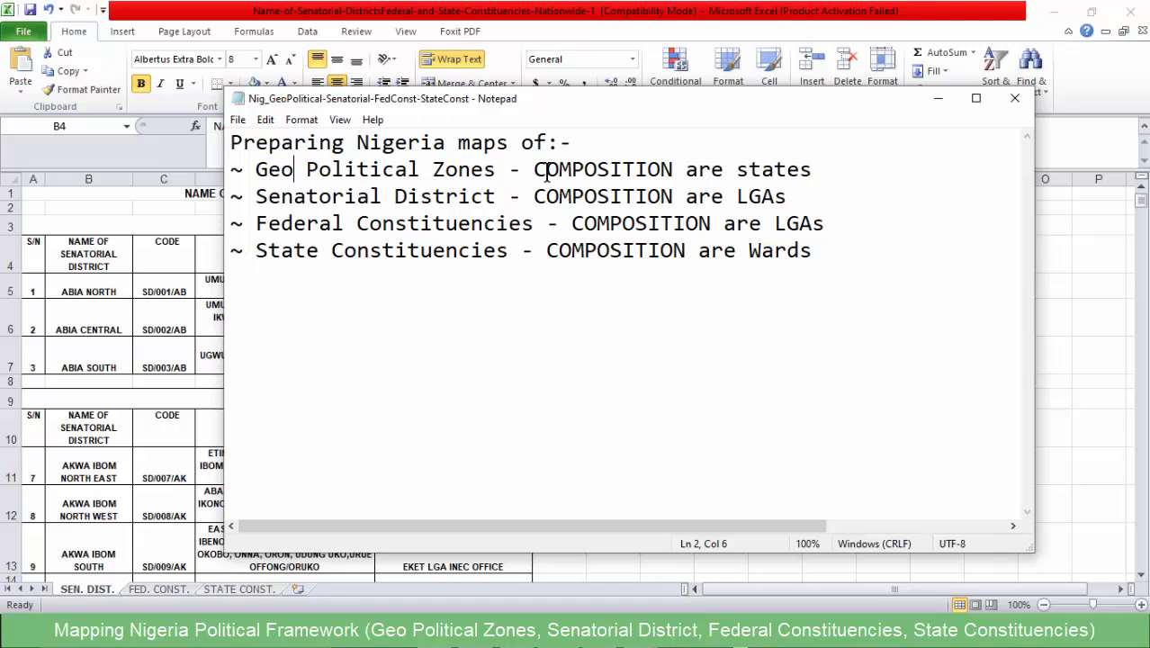
{"action": "left_click", "coordinate": [592, 176]}
{"action": "left_click_drag", "start_coordinate": [533, 169], "coordinate": [816, 177]}
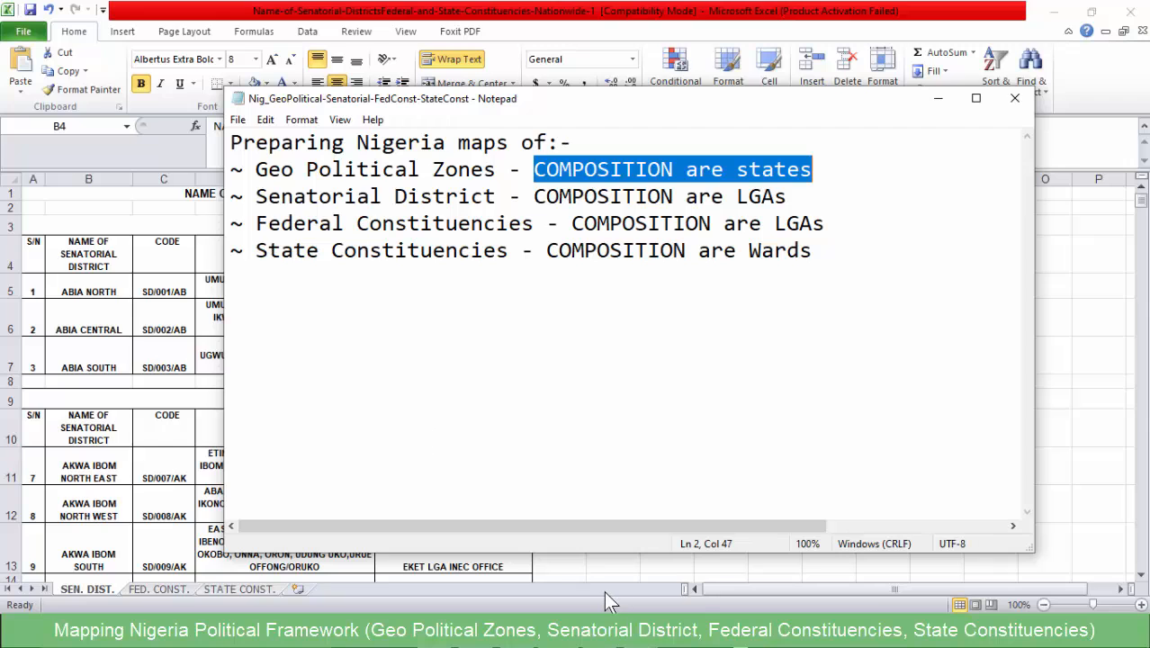
- Switch to the Geo Political Zones workbook in Excel and go through the zone headings from North East to South South
{"action": "mouse_move", "coordinate": [641, 634]}
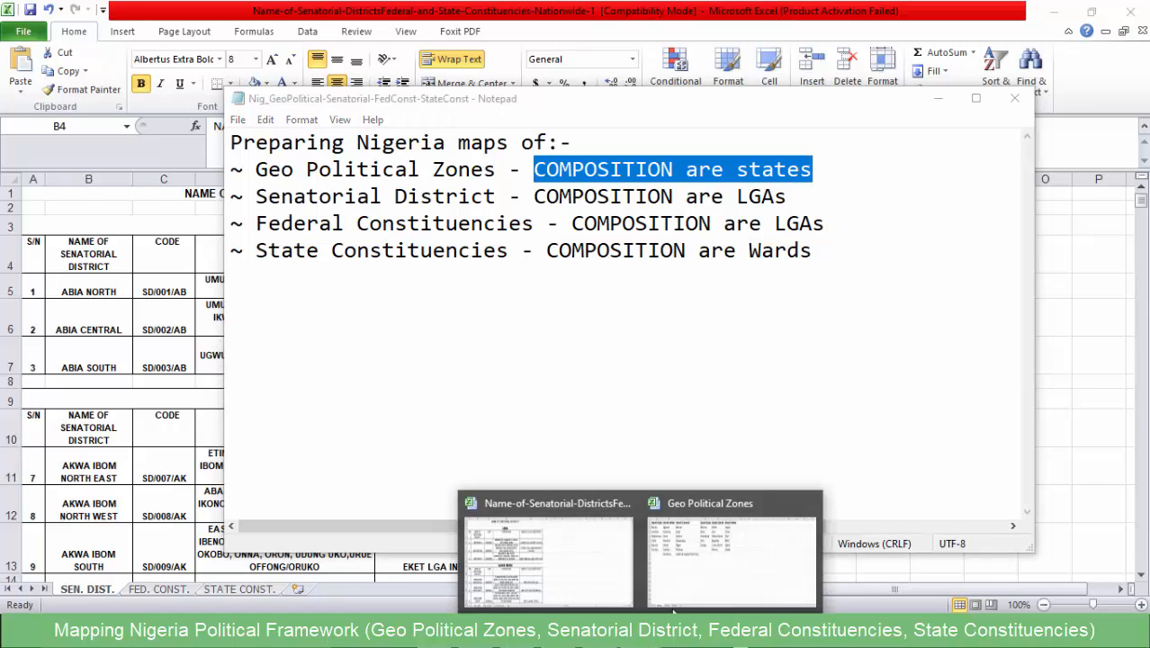
{"action": "left_click", "coordinate": [710, 565]}
{"action": "left_click", "coordinate": [76, 205]}
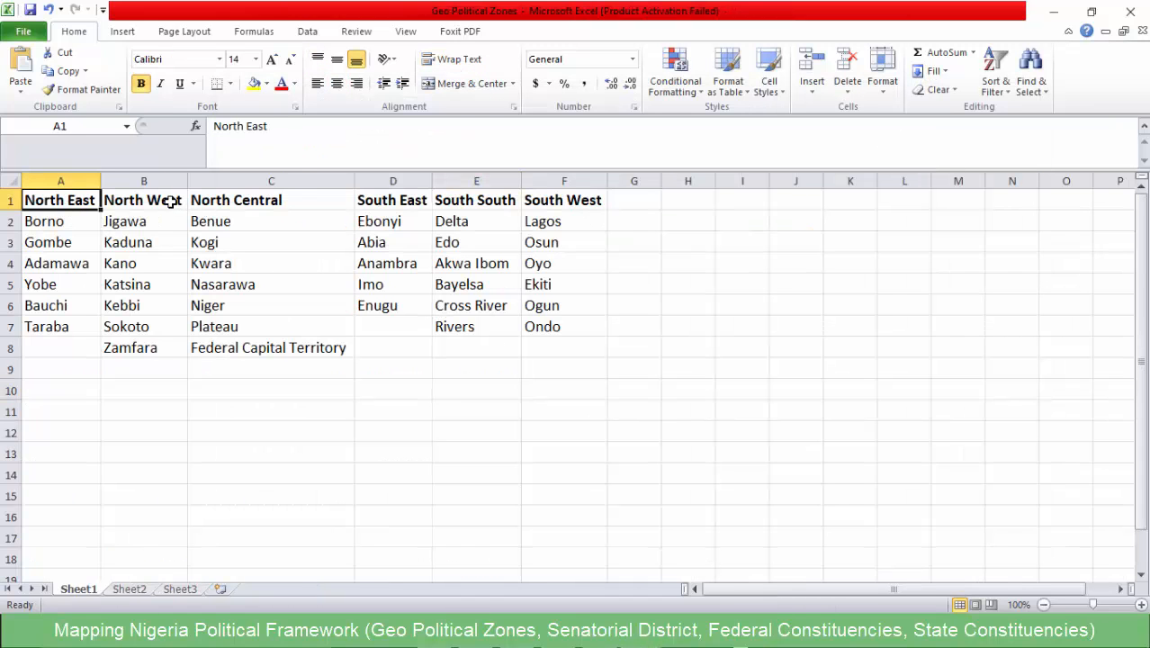
{"action": "left_click", "coordinate": [169, 199]}
{"action": "left_click", "coordinate": [307, 198]}
{"action": "left_click", "coordinate": [407, 198]}
{"action": "left_click", "coordinate": [495, 200]}
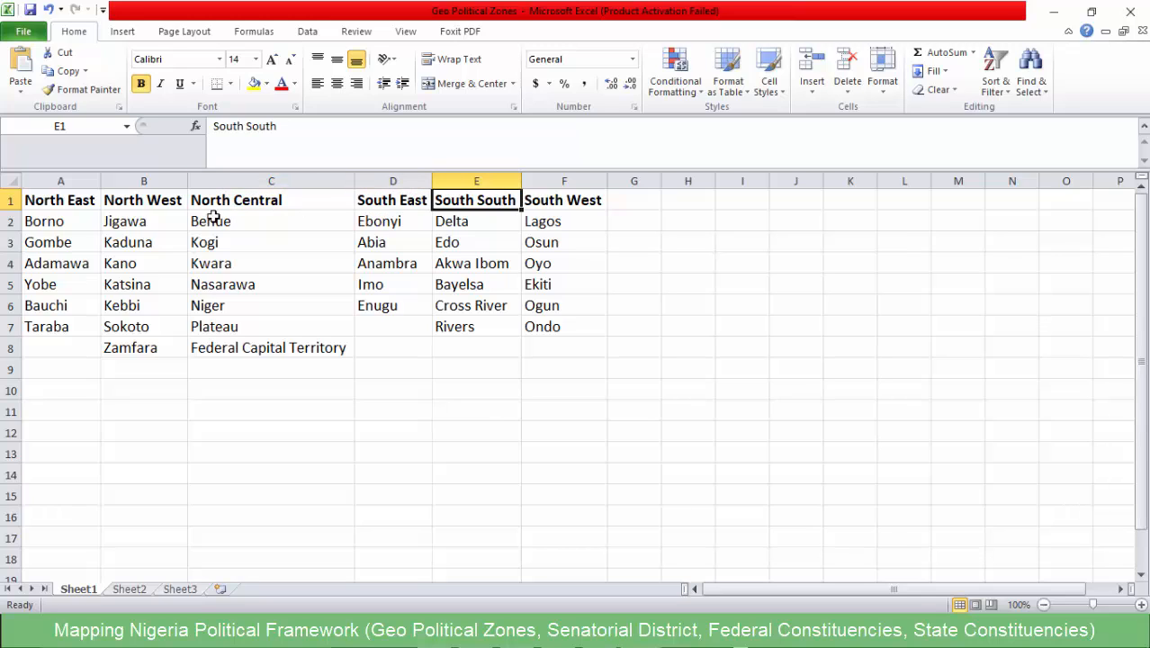
- Go through the six zone headings from North East to South West, then point out row 7 and Federal Capital Territory
{"action": "left_click", "coordinate": [75, 203]}
{"action": "left_click", "coordinate": [151, 204]}
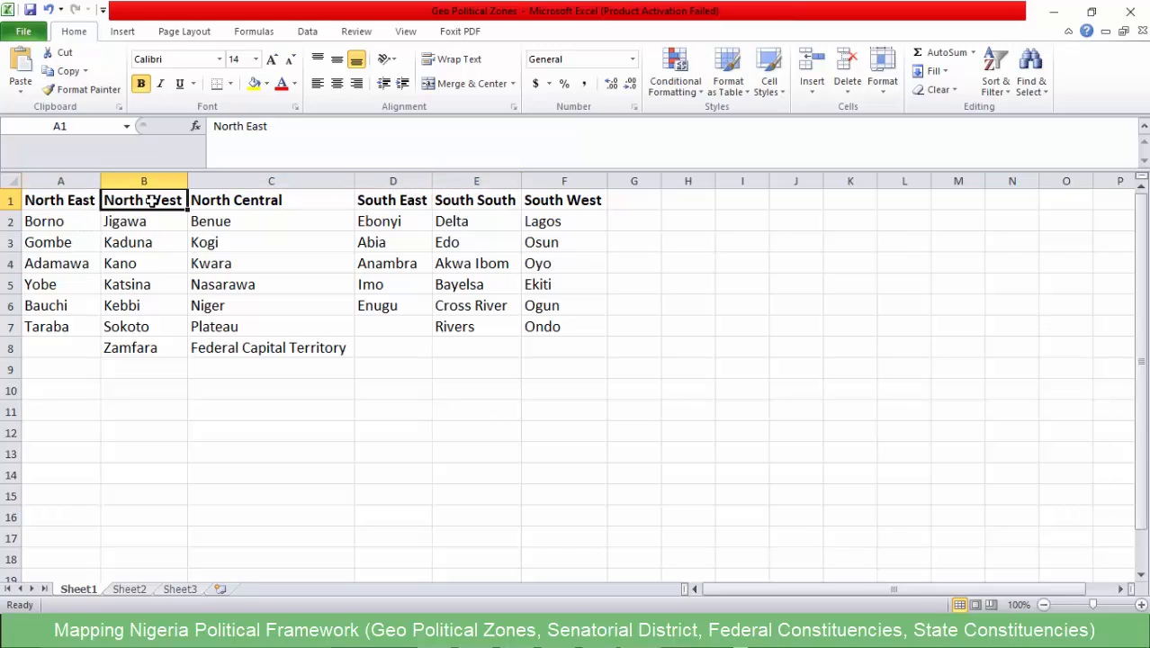
{"action": "left_click", "coordinate": [263, 203]}
{"action": "left_click", "coordinate": [393, 205]}
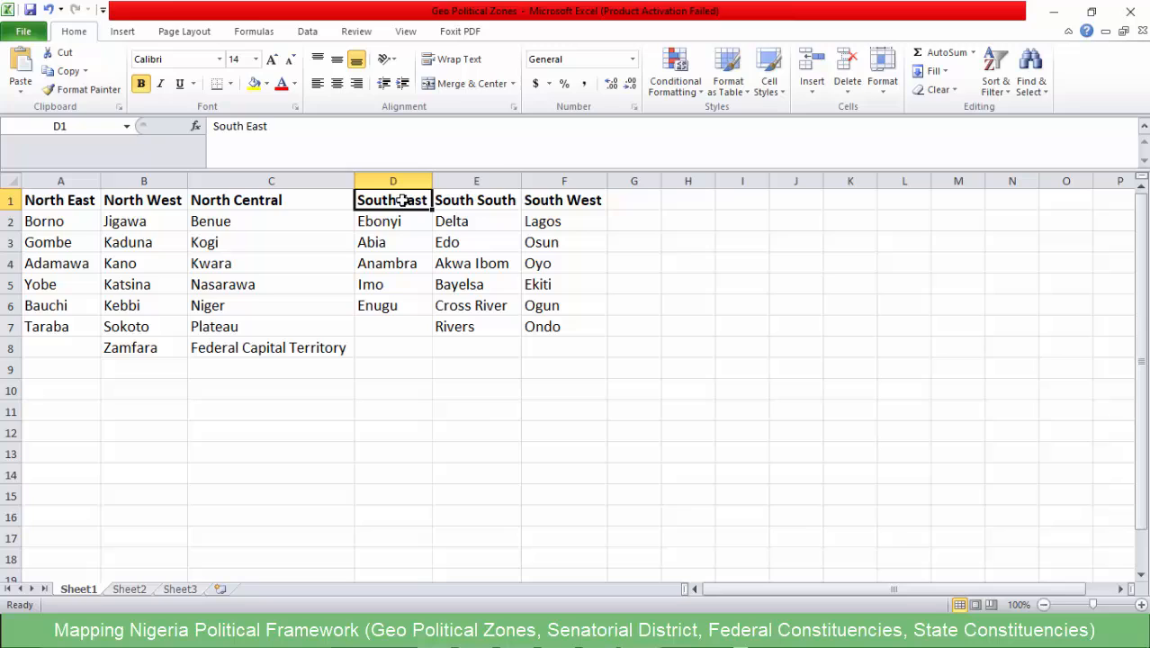
{"action": "left_click", "coordinate": [504, 209]}
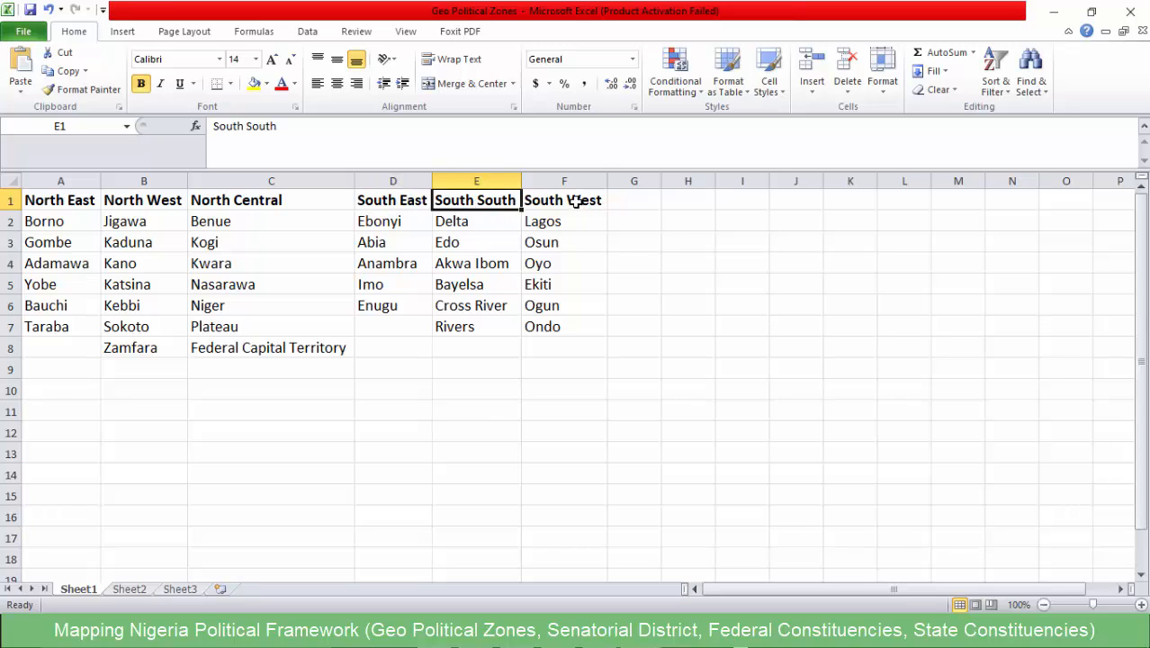
{"action": "left_click", "coordinate": [576, 204]}
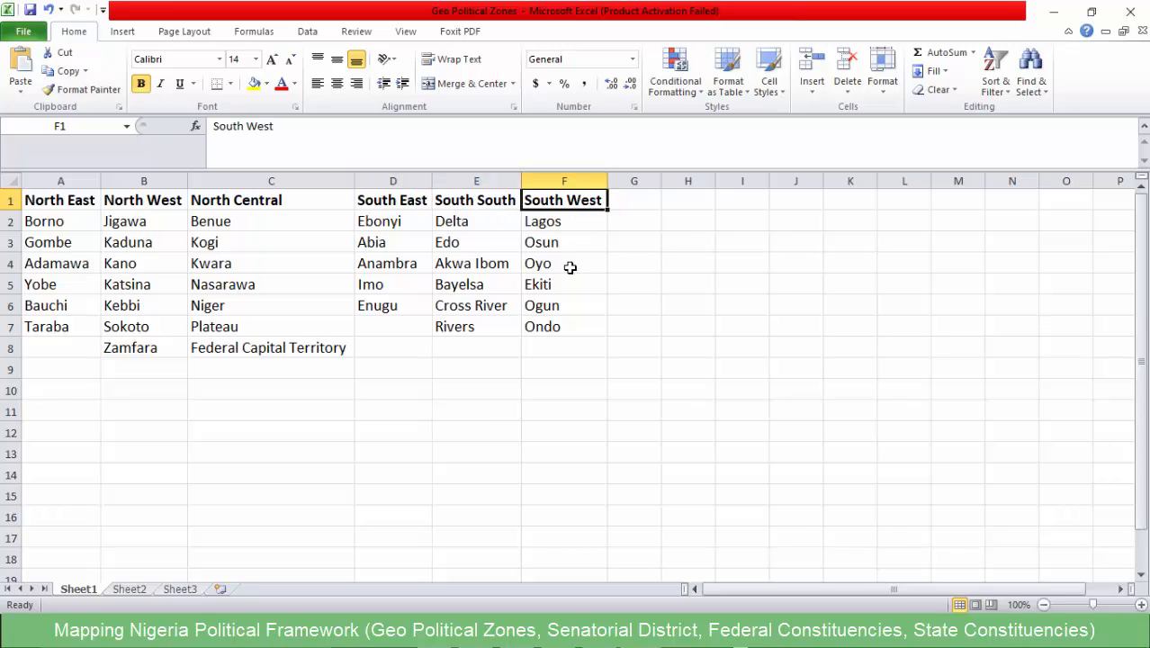
{"action": "left_click", "coordinate": [9, 327]}
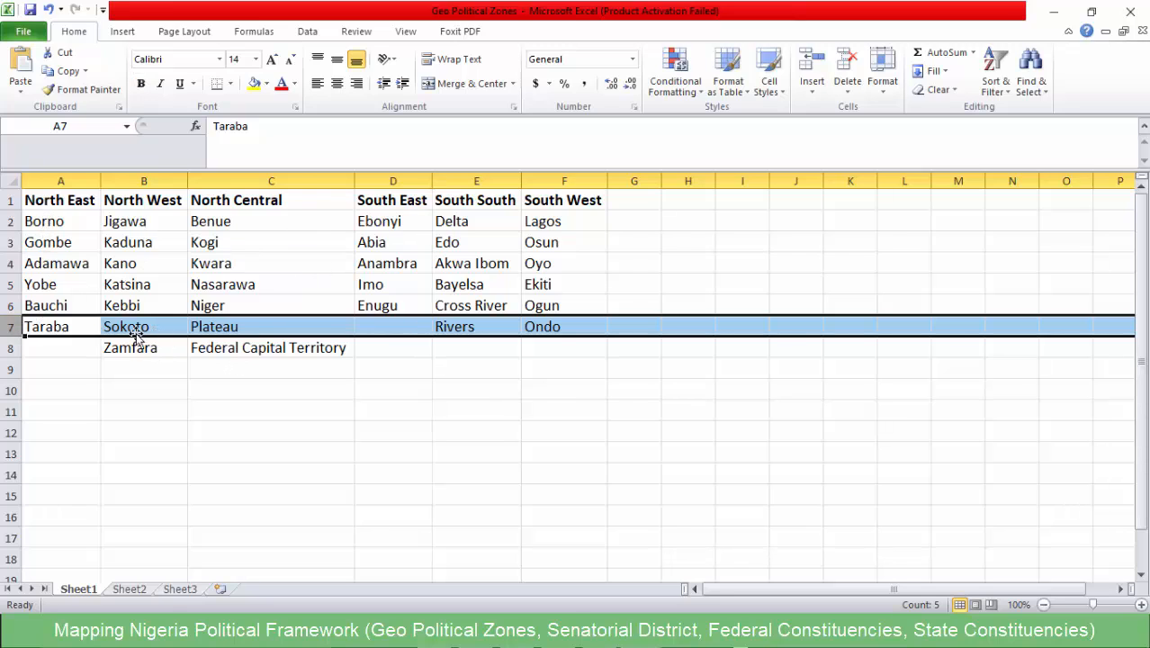
{"action": "left_click", "coordinate": [274, 351]}
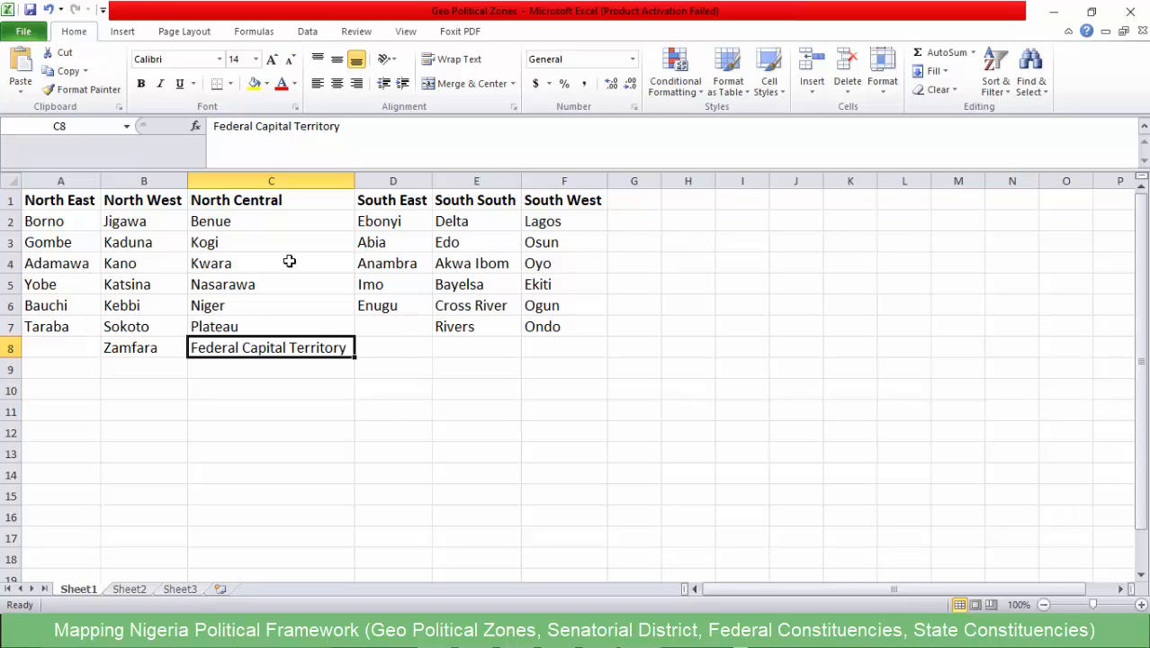
- Return to the Notepad notes and highlight the Senatorial District line with its composition note
{"action": "left_click", "coordinate": [1058, 15]}
{"action": "left_click", "coordinate": [405, 196]}
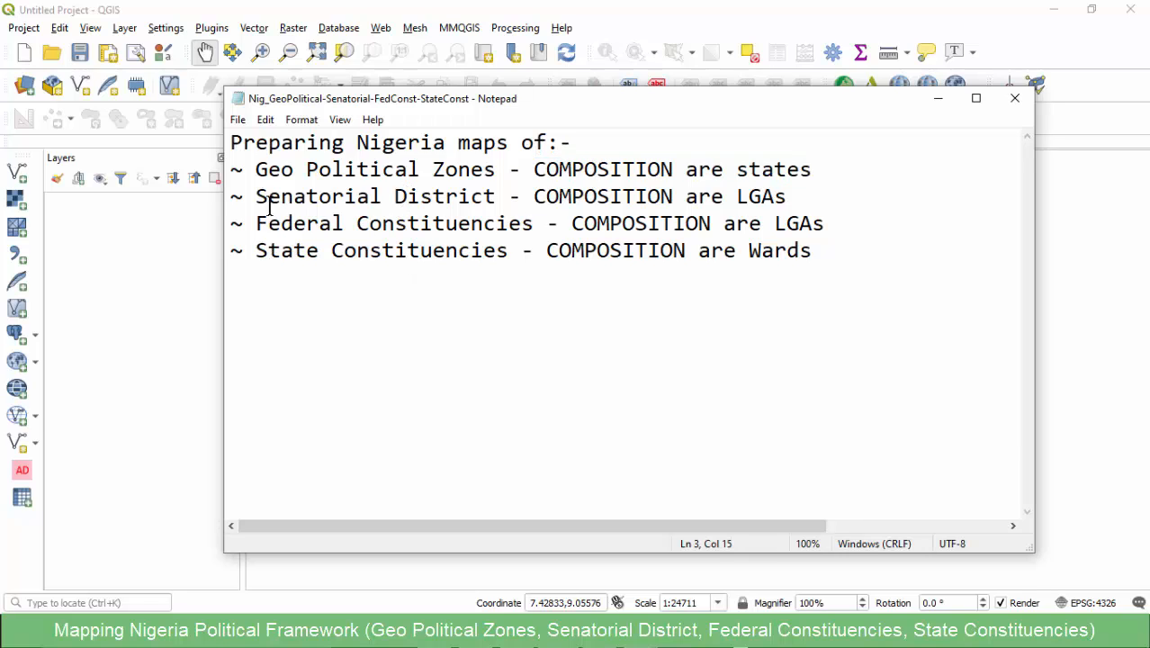
{"action": "left_click_drag", "start_coordinate": [256, 196], "coordinate": [746, 196]}
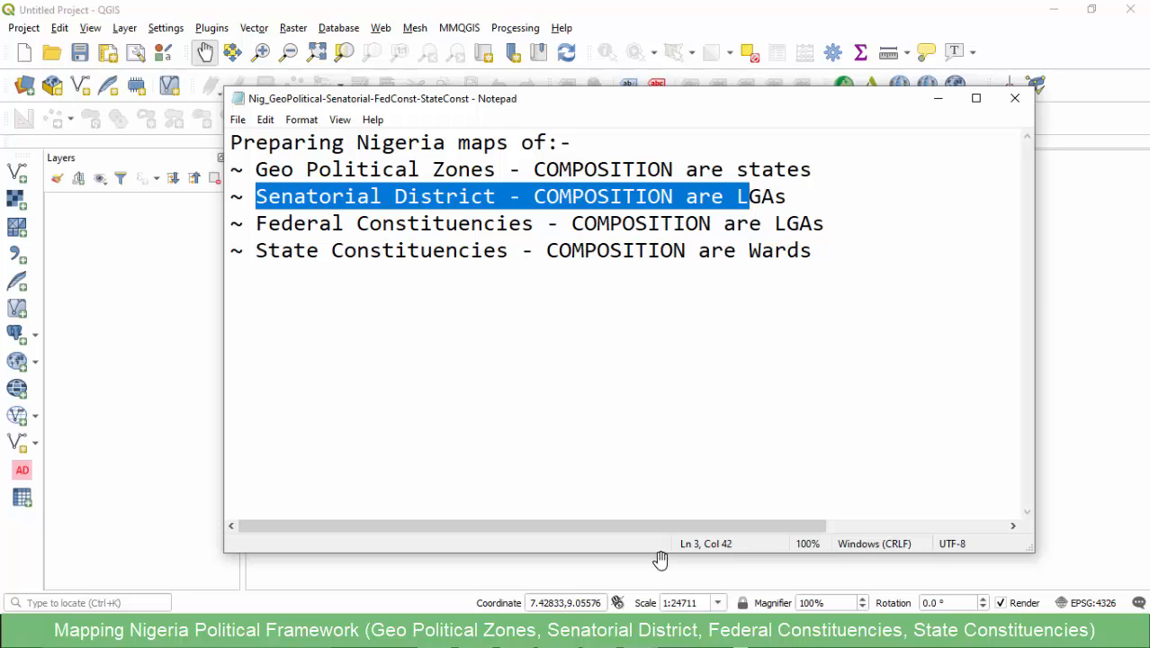
- Switch to the senatorial districts and constituencies workbook in Excel and check the Abia North district and its code
{"action": "left_click", "coordinate": [640, 631]}
{"action": "left_click", "coordinate": [576, 572]}
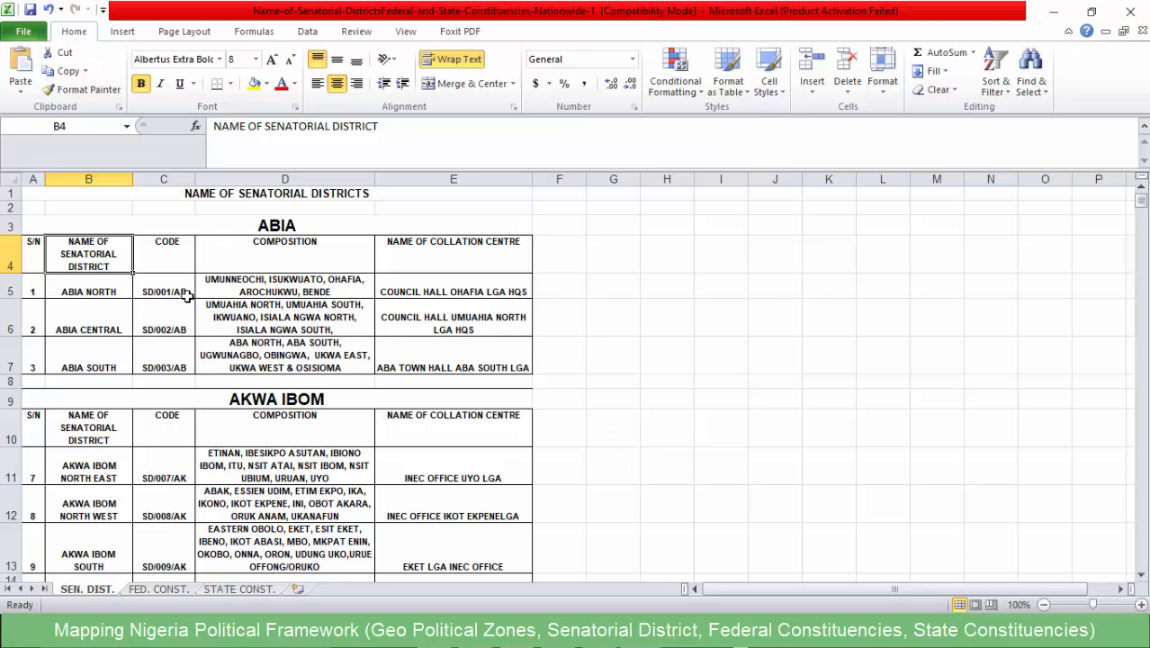
{"action": "left_click", "coordinate": [117, 289]}
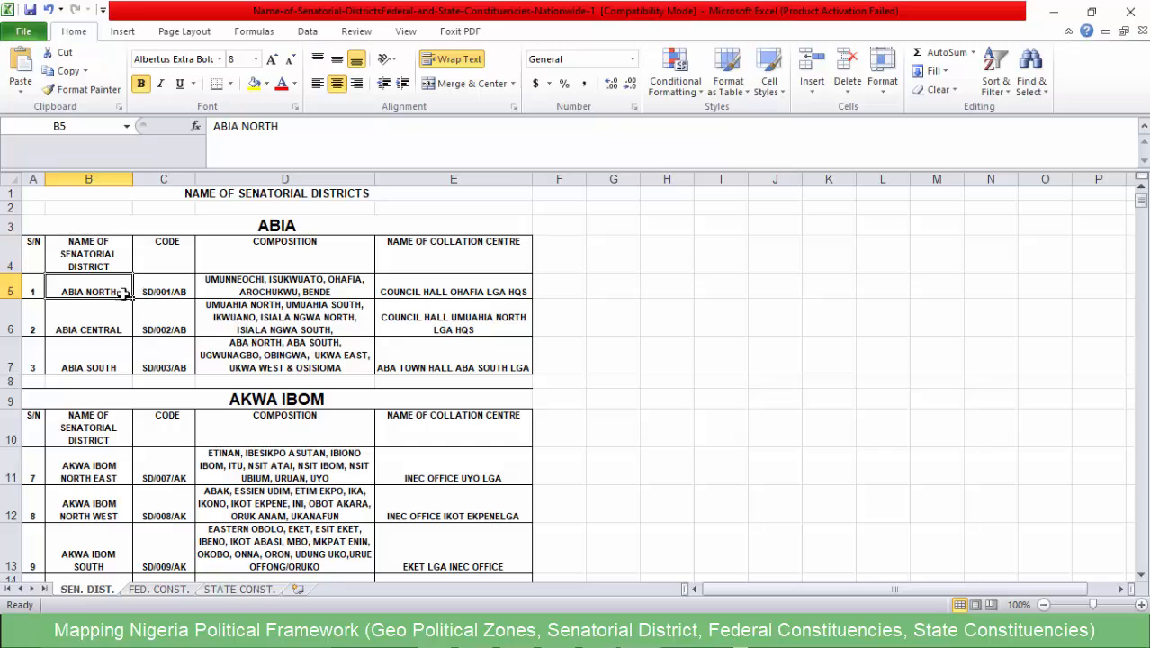
{"action": "left_click", "coordinate": [184, 292]}
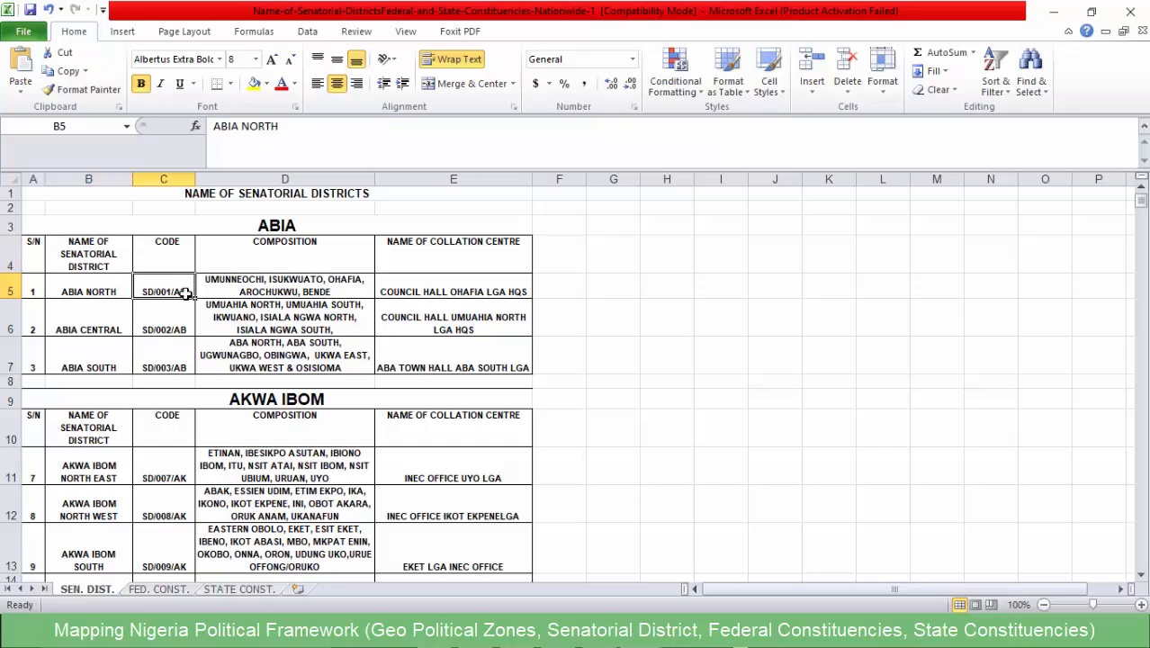
- Highlight "COMPOSITION are LGAs" for Senatorial District in the Notepad notes, then return to the Excel workbook
{"action": "left_click", "coordinate": [578, 634]}
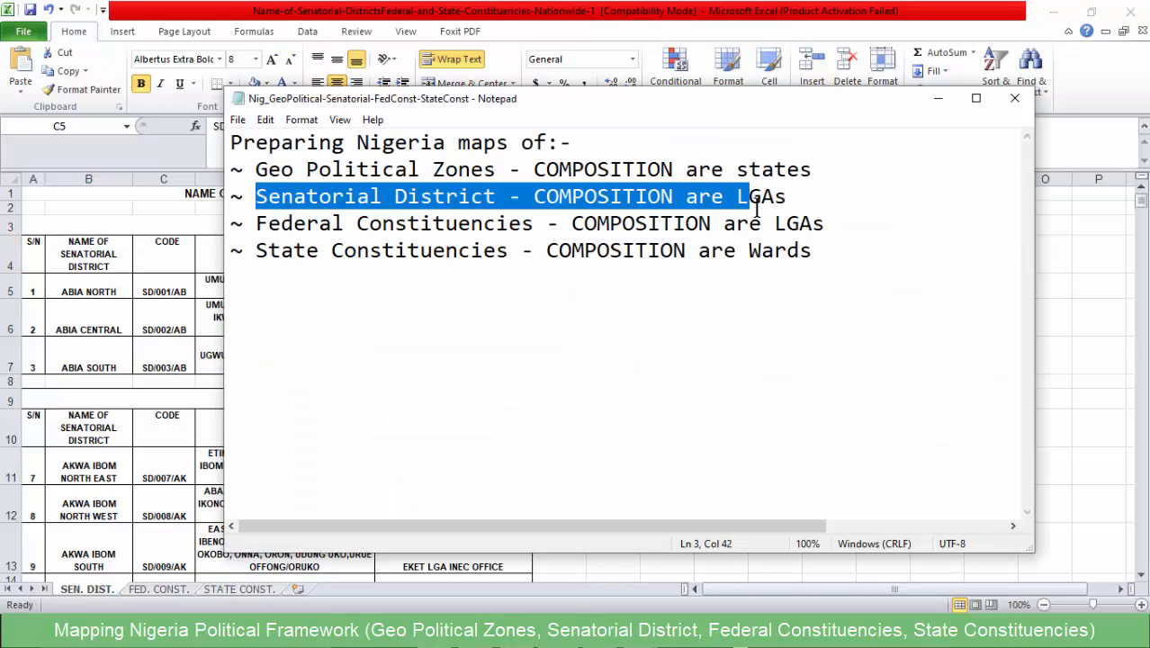
{"action": "left_click_drag", "start_coordinate": [798, 201], "coordinate": [536, 195]}
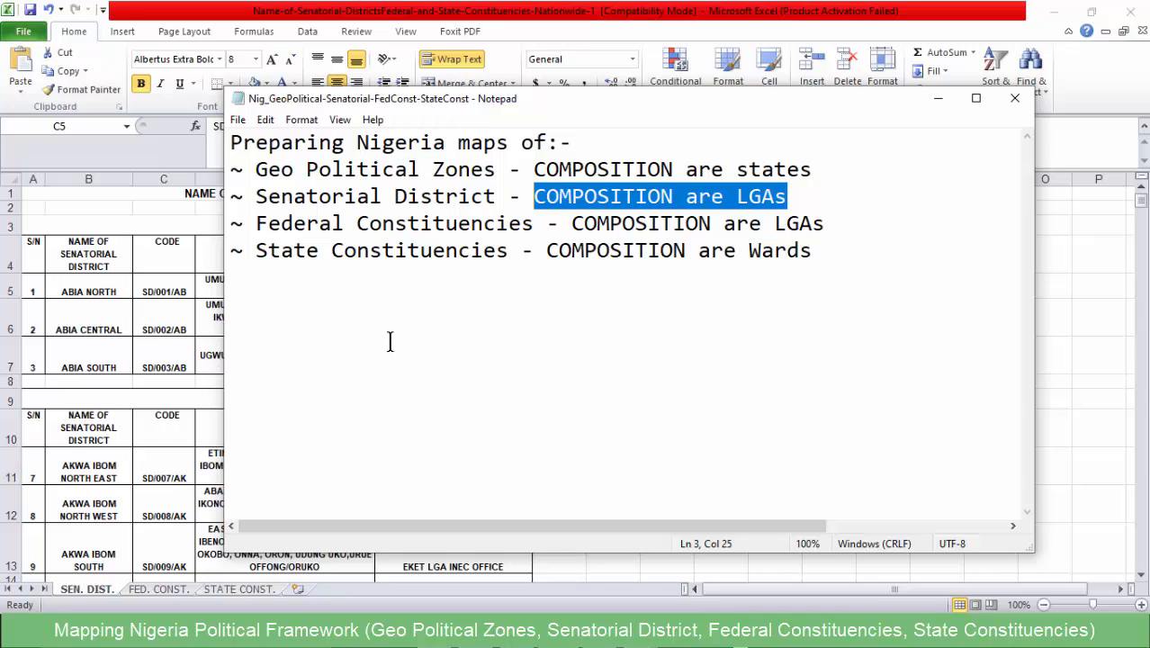
{"action": "left_click", "coordinate": [95, 302]}
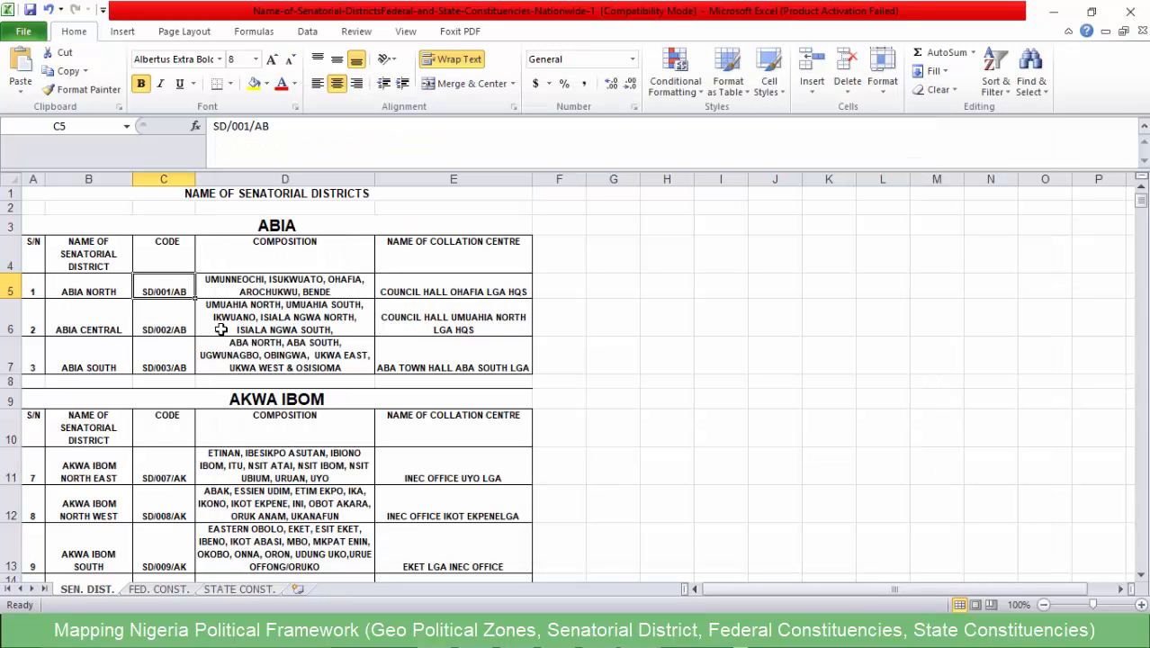
- Examine the COMPOSITION column of the Abia table, matching Abia North and Abia Central to their LGAs
{"action": "left_click", "coordinate": [297, 246]}
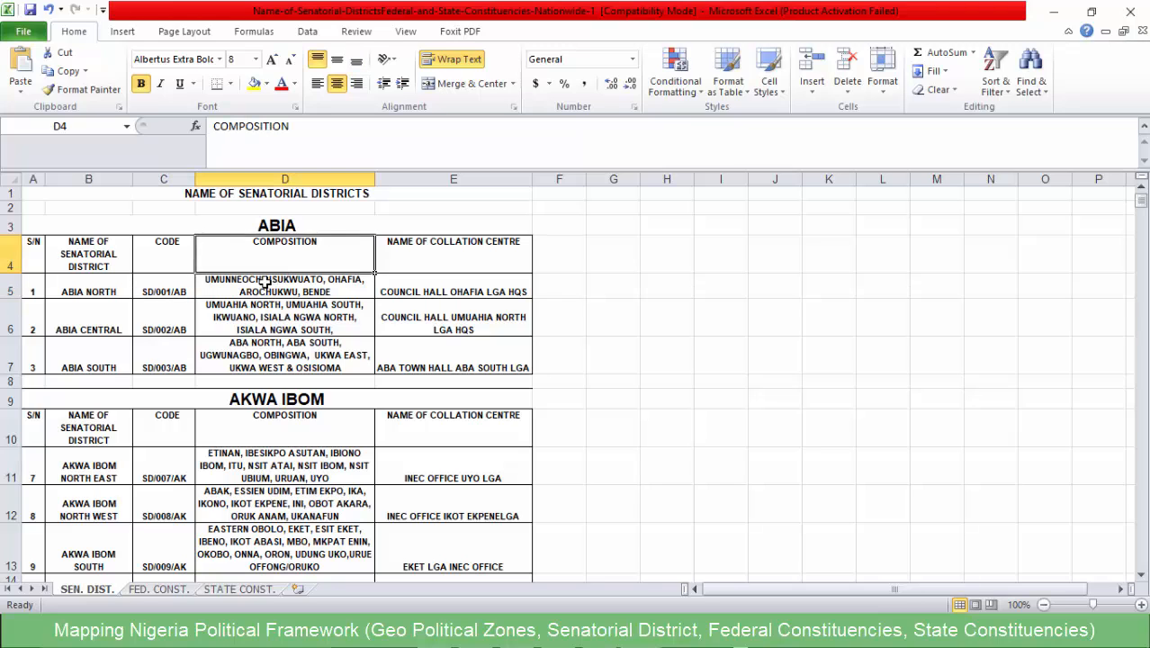
{"action": "left_click", "coordinate": [94, 292]}
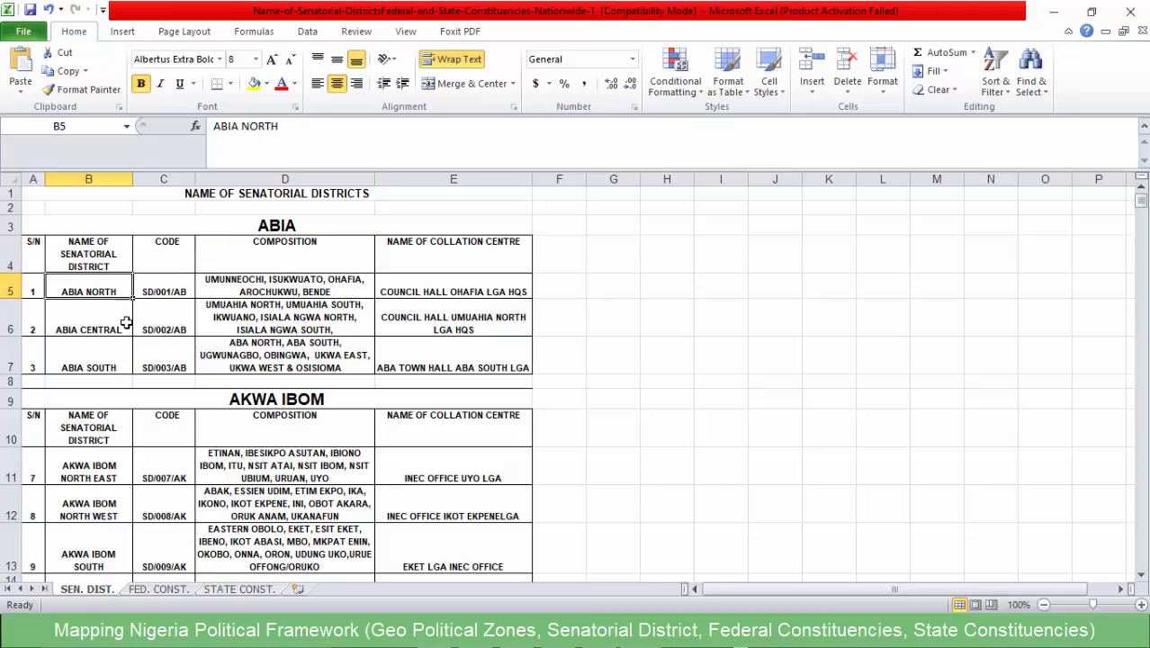
{"action": "left_click", "coordinate": [261, 290]}
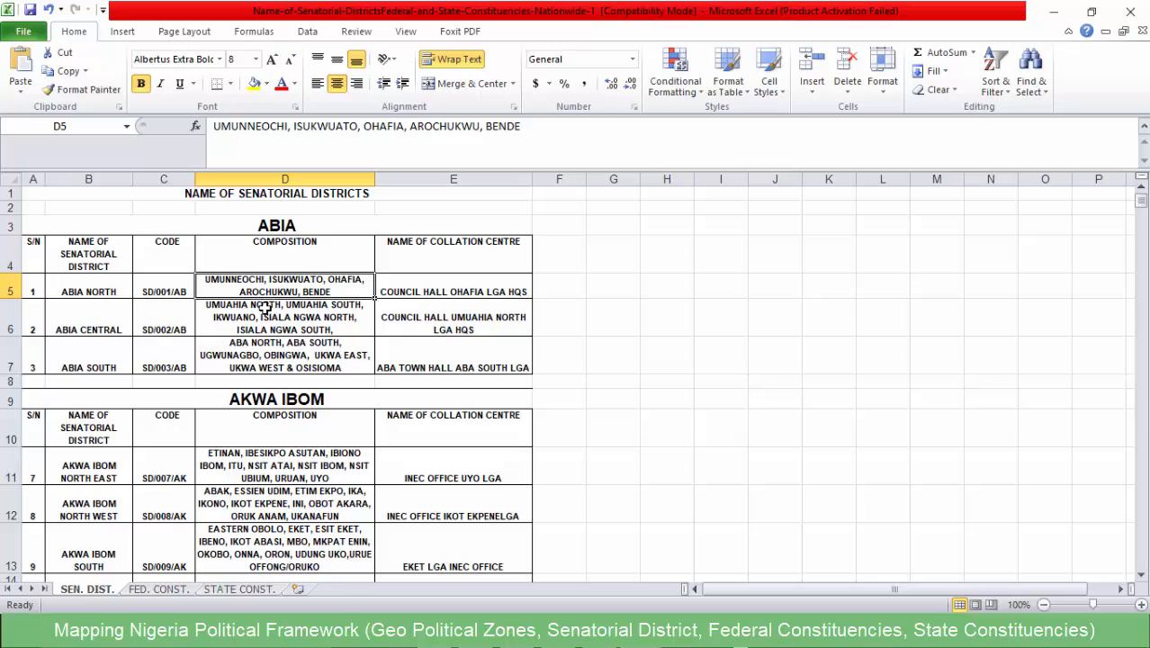
{"action": "left_click", "coordinate": [86, 333]}
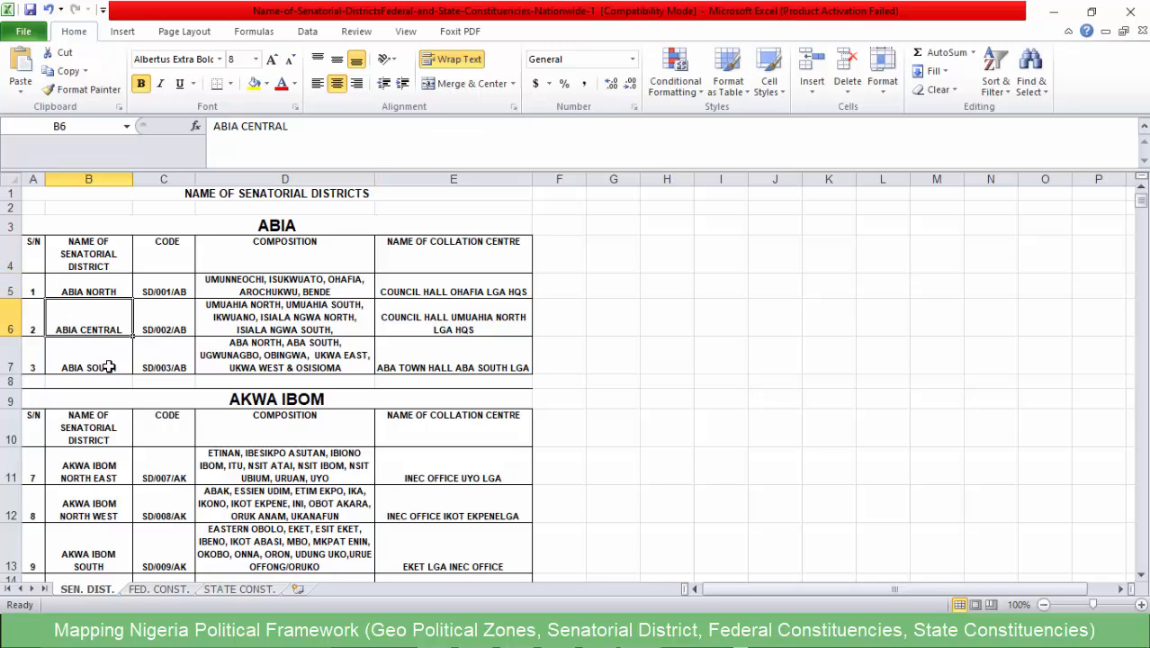
{"action": "left_click", "coordinate": [297, 318]}
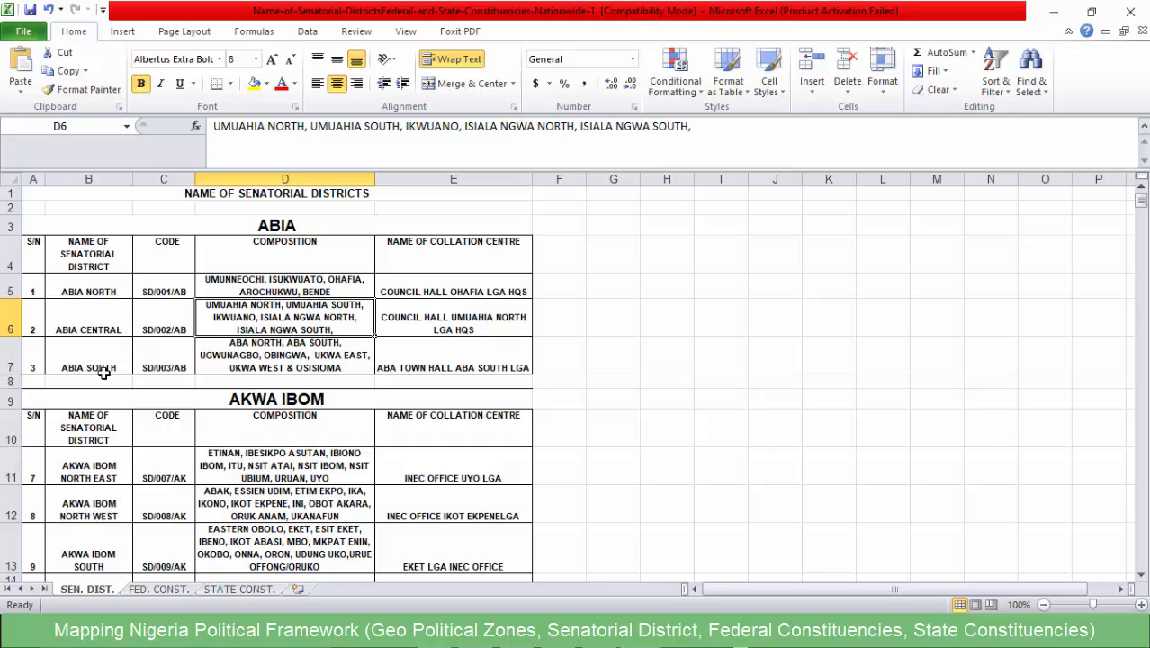
- Point out the Akwa Ibom, Adamawa and Anambra state headings in the SEN. DIST. sheet
{"action": "scroll", "coordinate": [146, 416], "scroll_direction": "down", "scroll_amount": 2}
{"action": "left_click", "coordinate": [302, 252]}
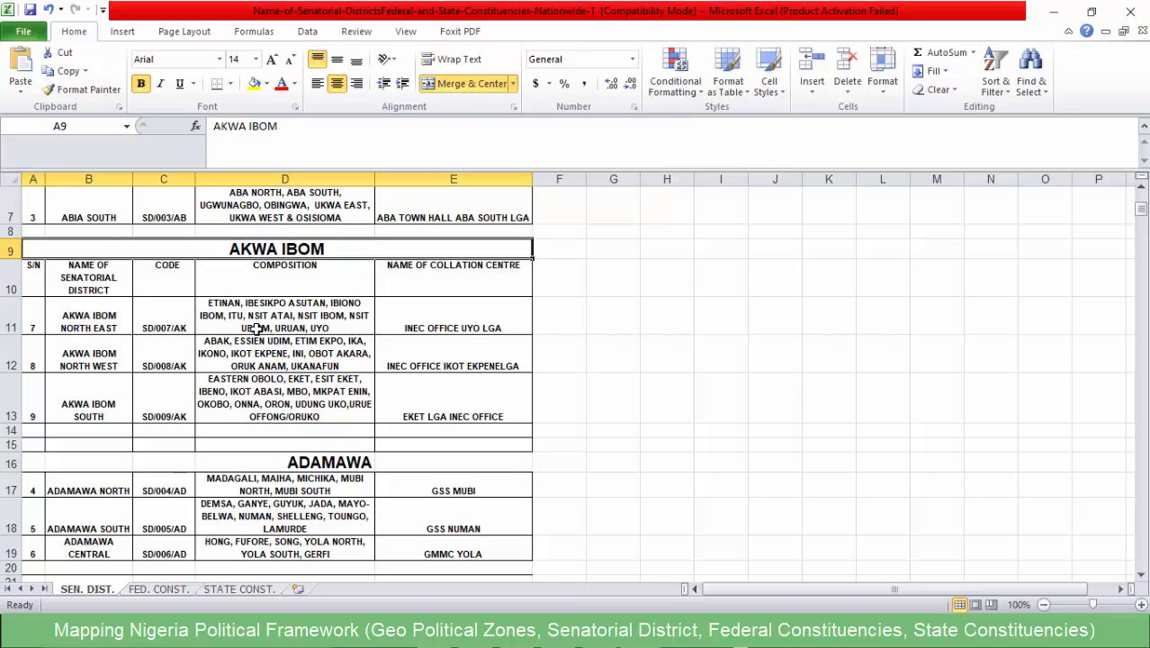
{"action": "scroll", "coordinate": [99, 370], "scroll_direction": "down", "scroll_amount": 2}
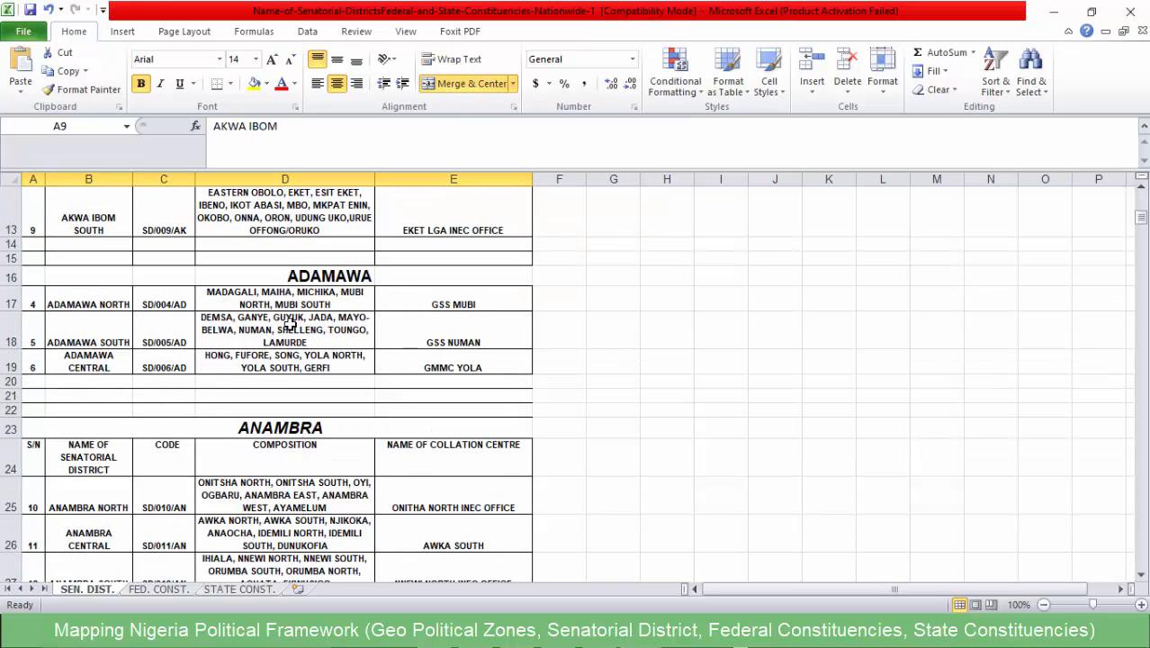
{"action": "left_click", "coordinate": [301, 279]}
{"action": "left_click", "coordinate": [196, 420]}
{"action": "scroll", "coordinate": [189, 414], "scroll_direction": "down", "scroll_amount": 16}
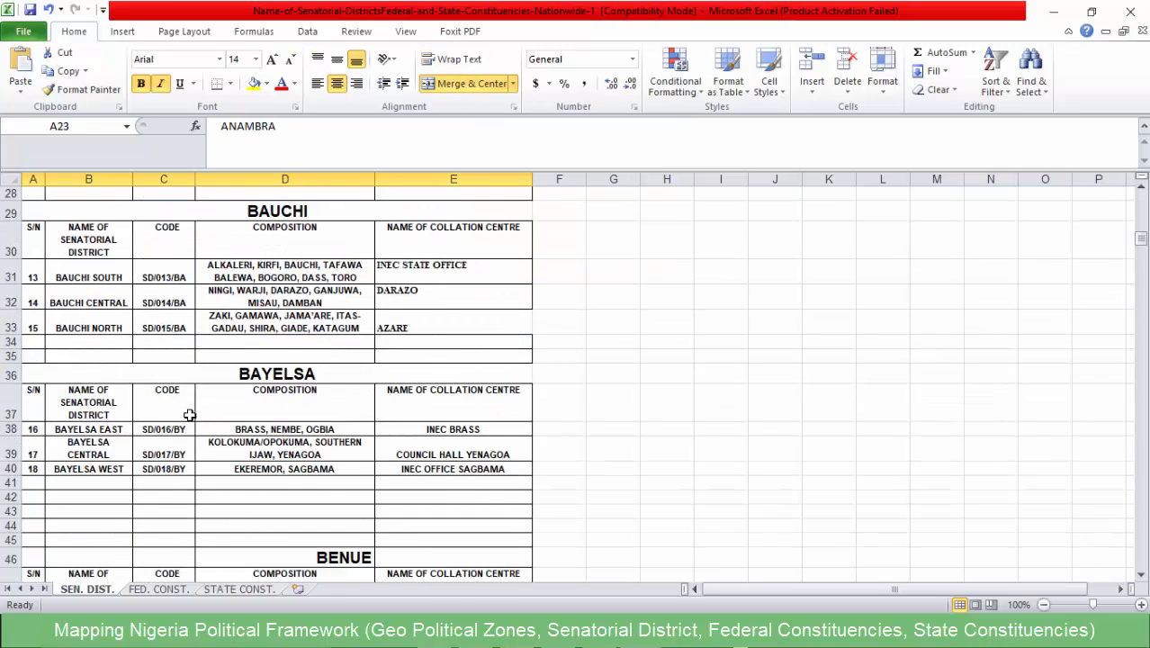
- Browse the remaining states down to the FCT table and point out its district name and COMPOSITION headings
{"action": "scroll", "coordinate": [182, 408], "scroll_direction": "down", "scroll_amount": 20}
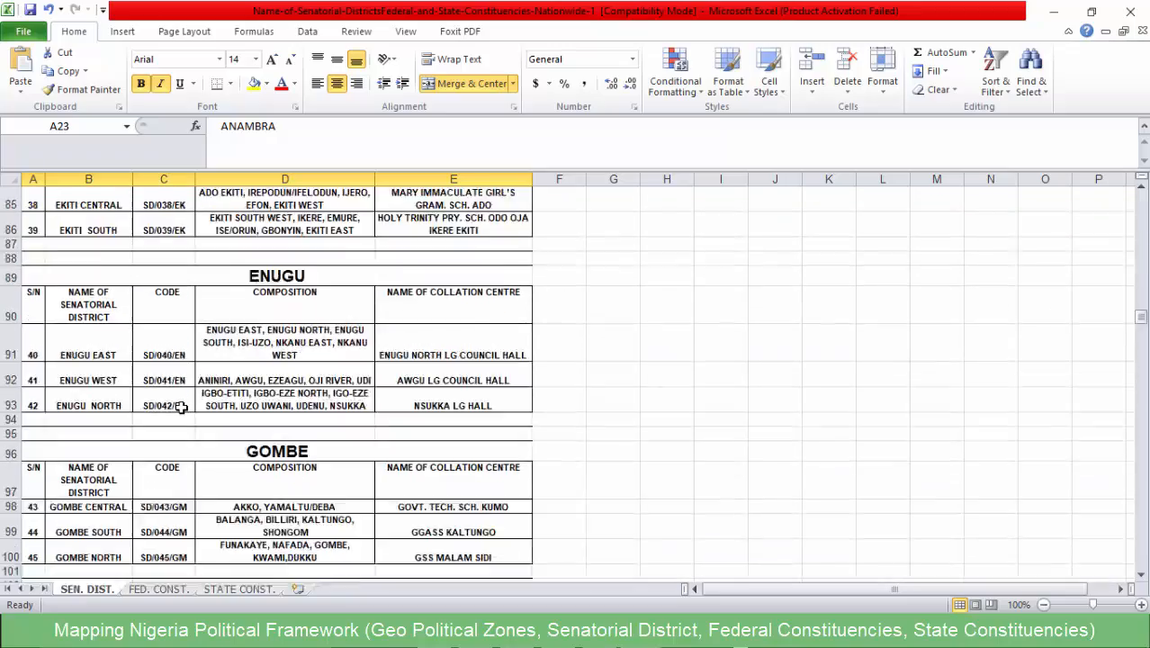
{"action": "scroll", "coordinate": [166, 400], "scroll_direction": "down", "scroll_amount": 20}
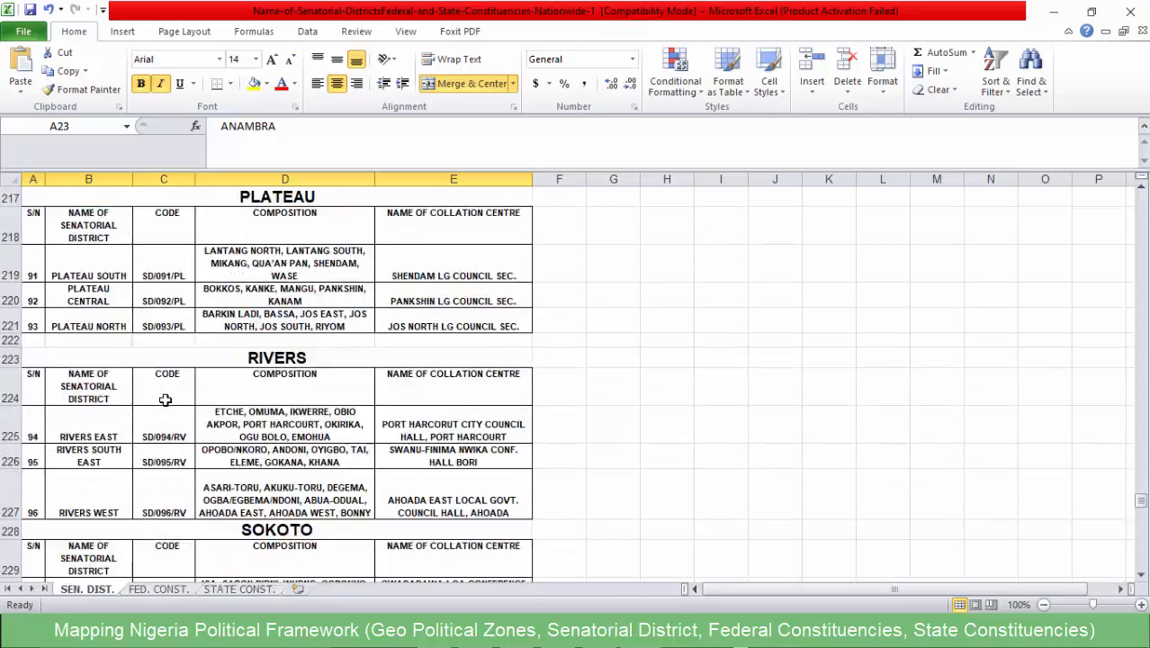
{"action": "scroll", "coordinate": [163, 400], "scroll_direction": "up", "scroll_amount": 5}
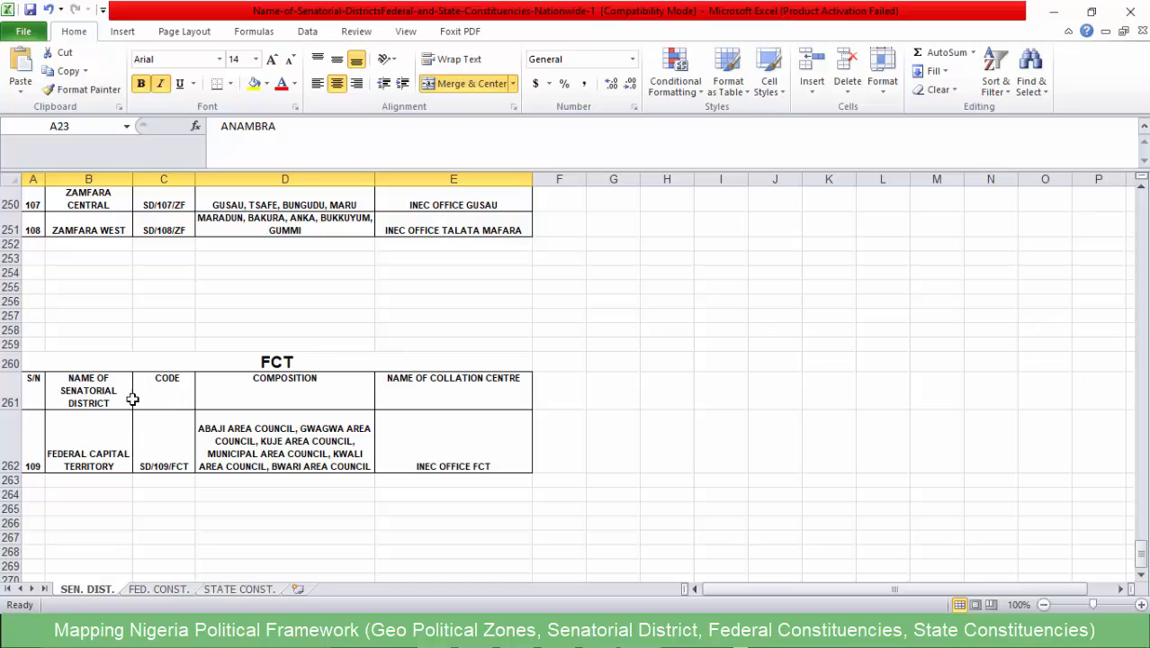
{"action": "left_click", "coordinate": [108, 385]}
{"action": "left_click", "coordinate": [285, 380]}
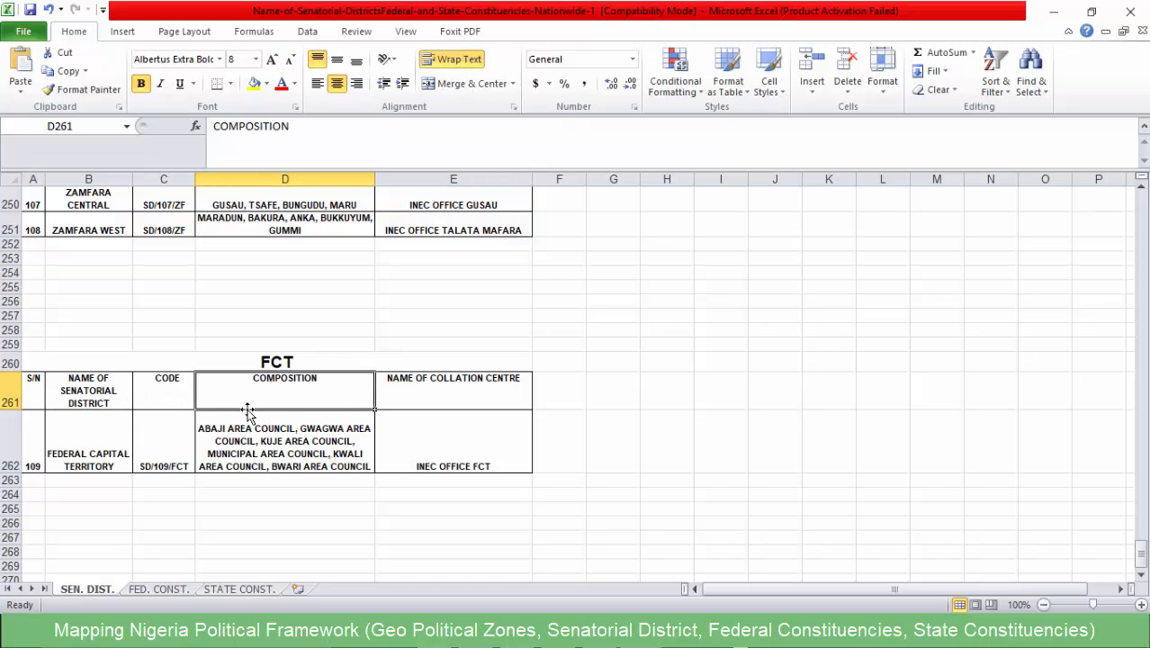
- Return to the start of the SEN. DIST. sheet and review the Abia South composition, Anambra heading and Bauchi South composition
{"action": "scroll", "coordinate": [241, 432], "scroll_direction": "up", "scroll_amount": 20}
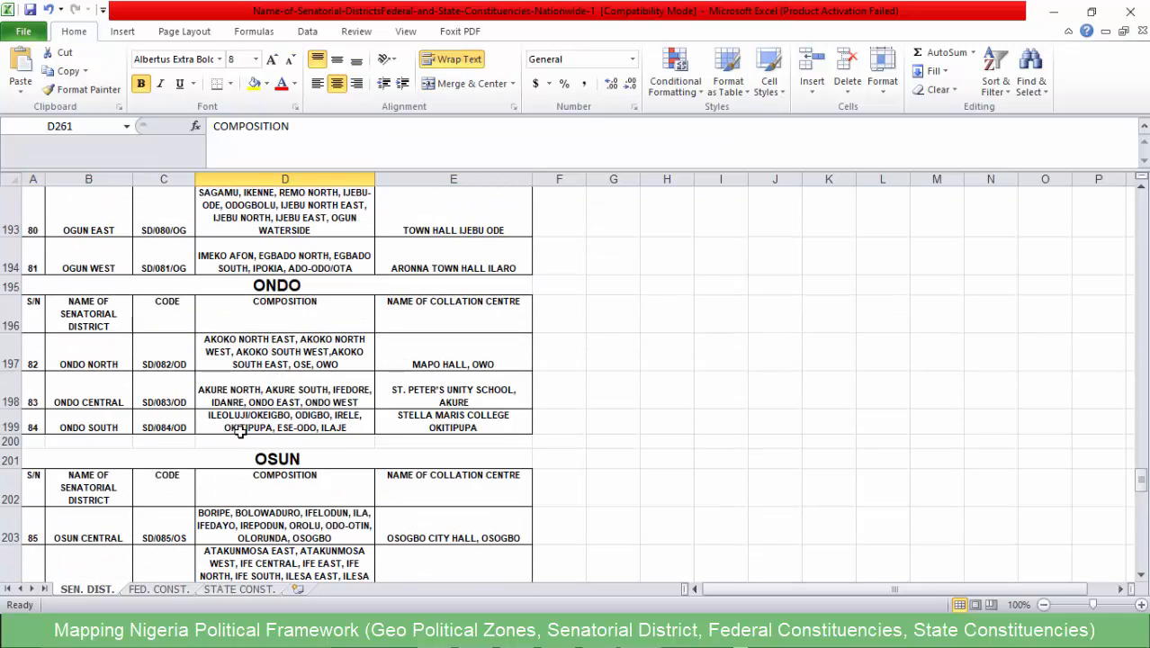
{"action": "scroll", "coordinate": [252, 428], "scroll_direction": "up", "scroll_amount": 20}
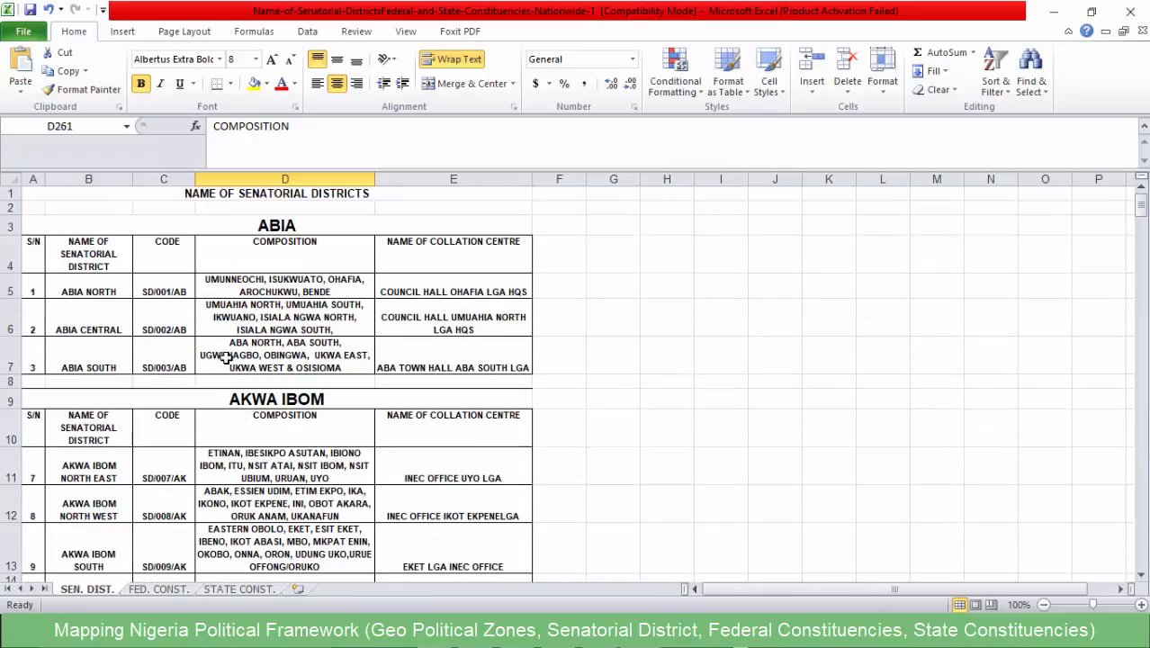
{"action": "left_click", "coordinate": [225, 357]}
{"action": "scroll", "coordinate": [270, 432], "scroll_direction": "down", "scroll_amount": 4}
{"action": "left_click", "coordinate": [292, 455]}
{"action": "scroll", "coordinate": [261, 486], "scroll_direction": "down", "scroll_amount": 3}
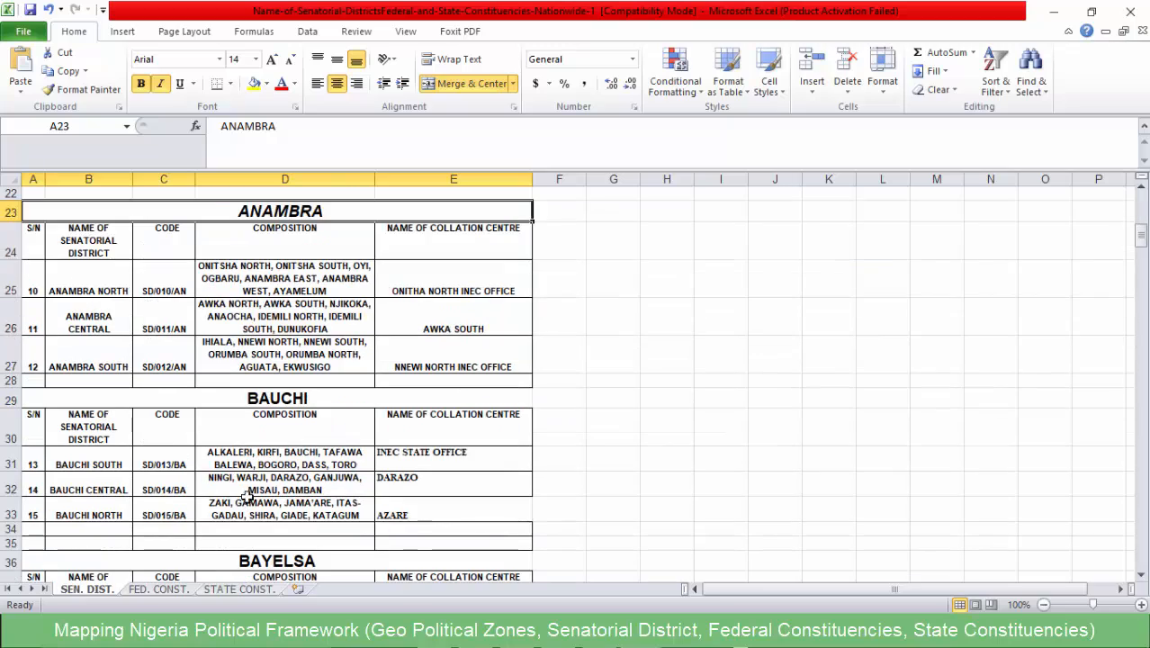
{"action": "left_click", "coordinate": [261, 459]}
- Compare the layout of the state tables from Abia to Ebonyi, checking the Bauchi compositions and the blank row below them
{"action": "scroll", "coordinate": [252, 476], "scroll_direction": "down", "scroll_amount": 3}
{"action": "scroll", "coordinate": [249, 486], "scroll_direction": "up", "scroll_amount": 9}
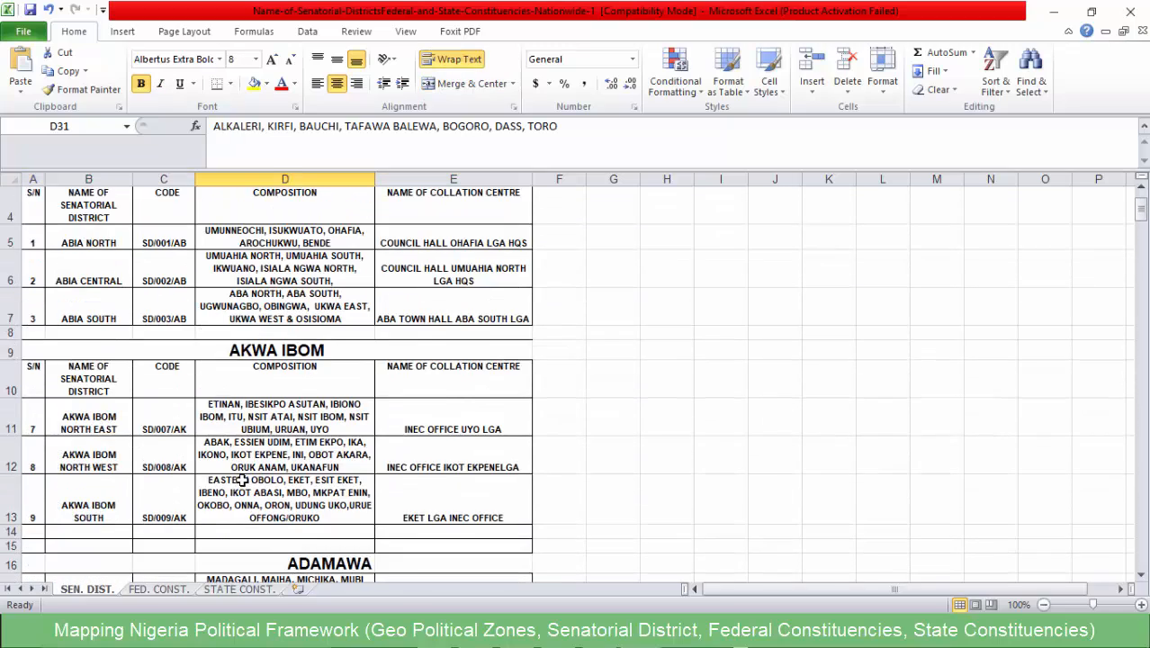
{"action": "scroll", "coordinate": [240, 475], "scroll_direction": "up", "scroll_amount": 1}
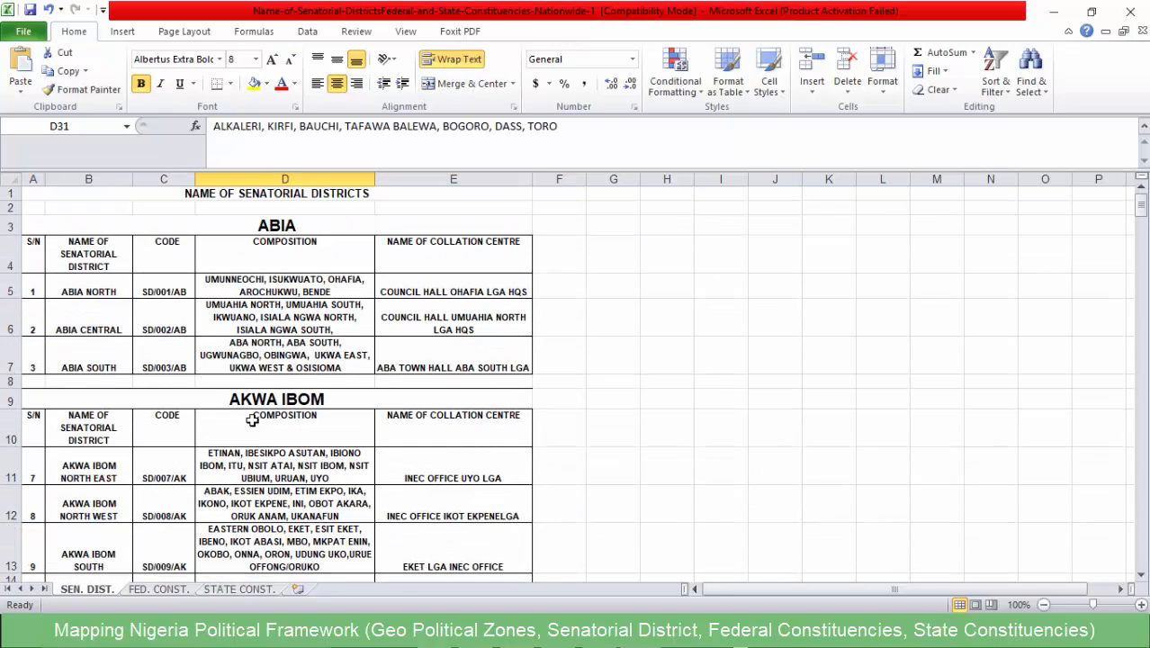
{"action": "scroll", "coordinate": [243, 396], "scroll_direction": "down", "scroll_amount": 7}
{"action": "scroll", "coordinate": [238, 380], "scroll_direction": "up", "scroll_amount": 2}
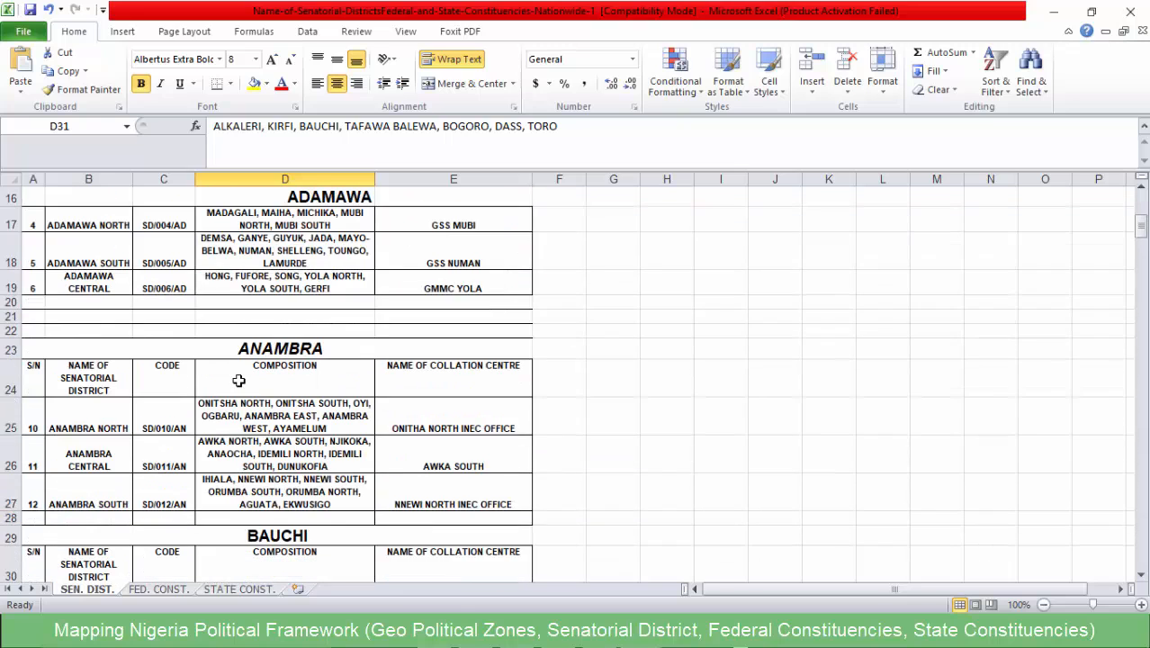
{"action": "scroll", "coordinate": [238, 379], "scroll_direction": "down", "scroll_amount": 3}
{"action": "left_click", "coordinate": [227, 412]}
{"action": "left_click", "coordinate": [256, 456]}
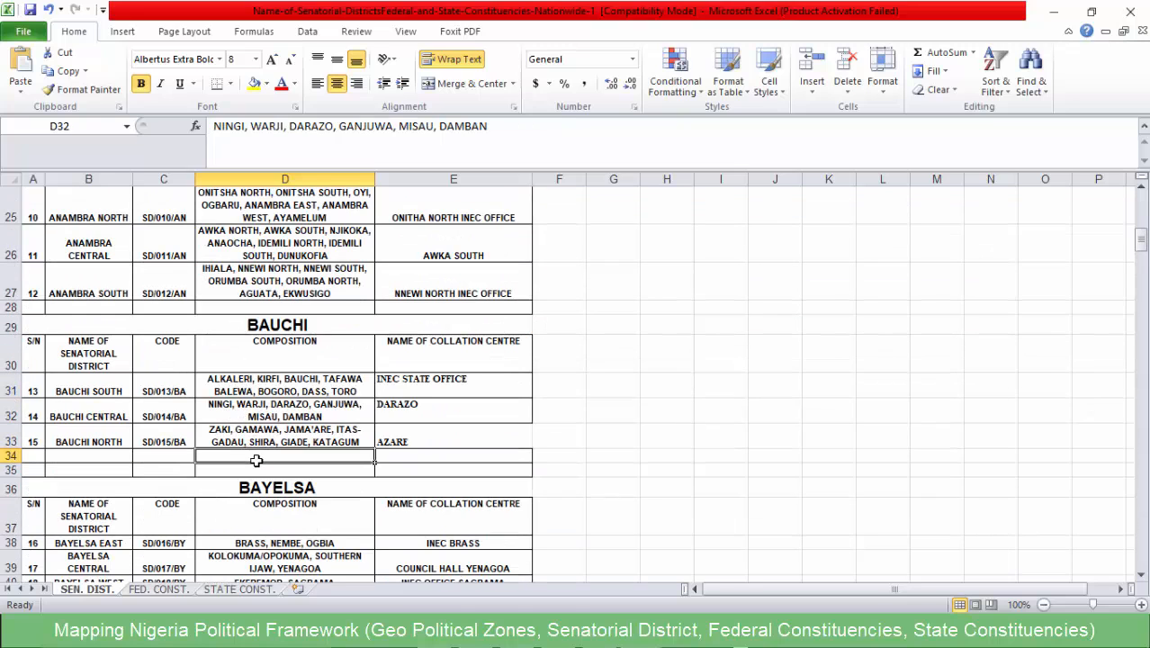
{"action": "scroll", "coordinate": [236, 493], "scroll_direction": "down", "scroll_amount": 3}
{"action": "scroll", "coordinate": [236, 493], "scroll_direction": "down", "scroll_amount": 6}
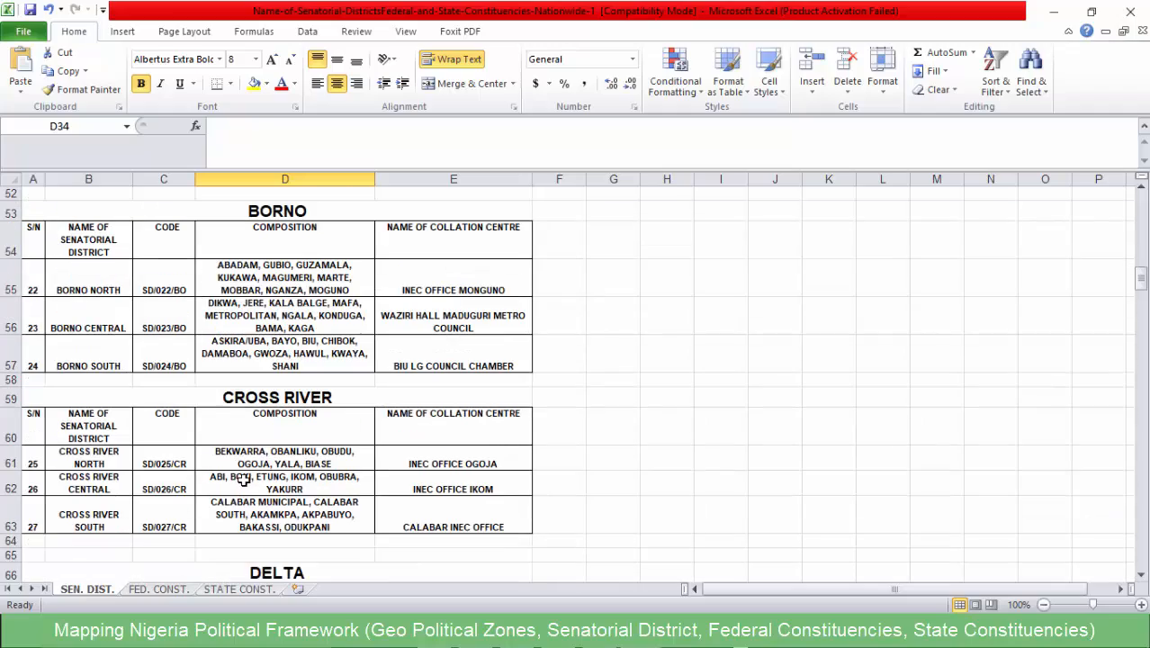
{"action": "scroll", "coordinate": [246, 477], "scroll_direction": "down", "scroll_amount": 8}
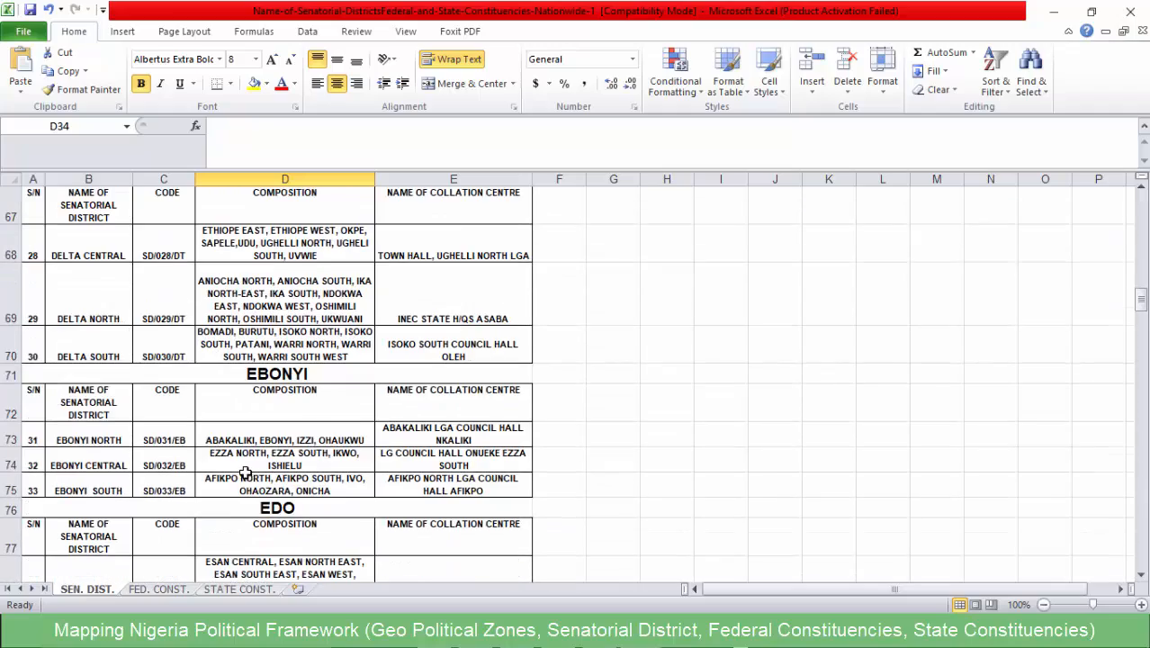
- Open the FED. CONST. sheet and point out the Federal Constituencies note "COMPOSITION are LGAs" in the Notepad file
{"action": "scroll", "coordinate": [244, 472], "scroll_direction": "down", "scroll_amount": 9}
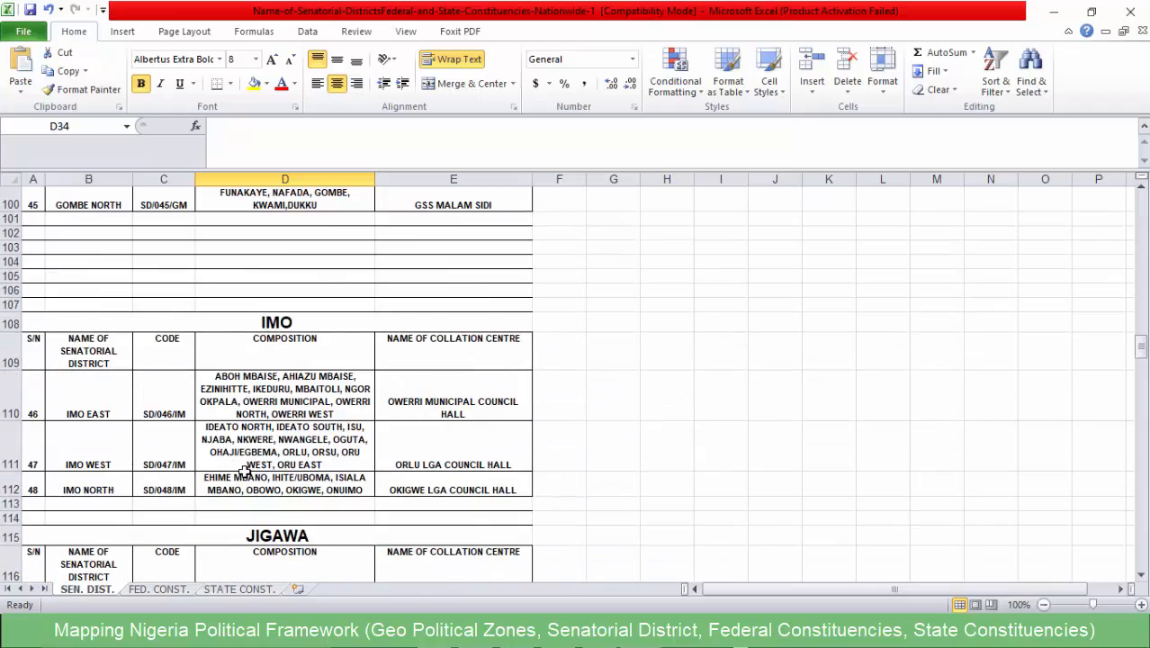
{"action": "scroll", "coordinate": [241, 471], "scroll_direction": "up", "scroll_amount": 10}
{"action": "left_click", "coordinate": [158, 590]}
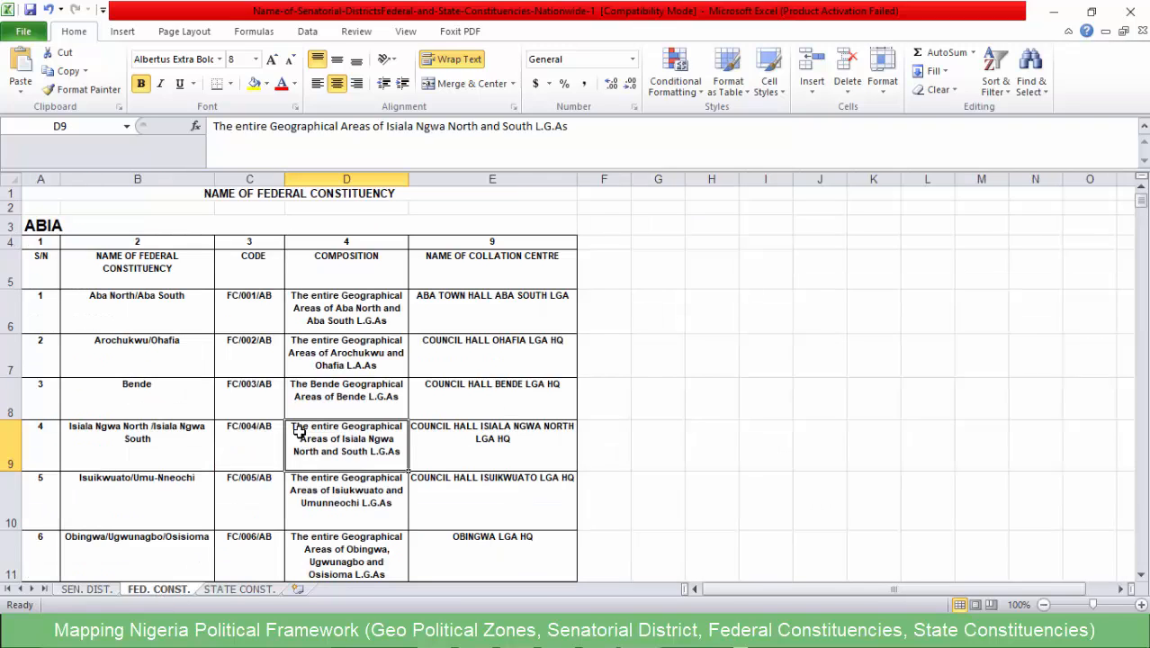
{"action": "left_click", "coordinate": [577, 633]}
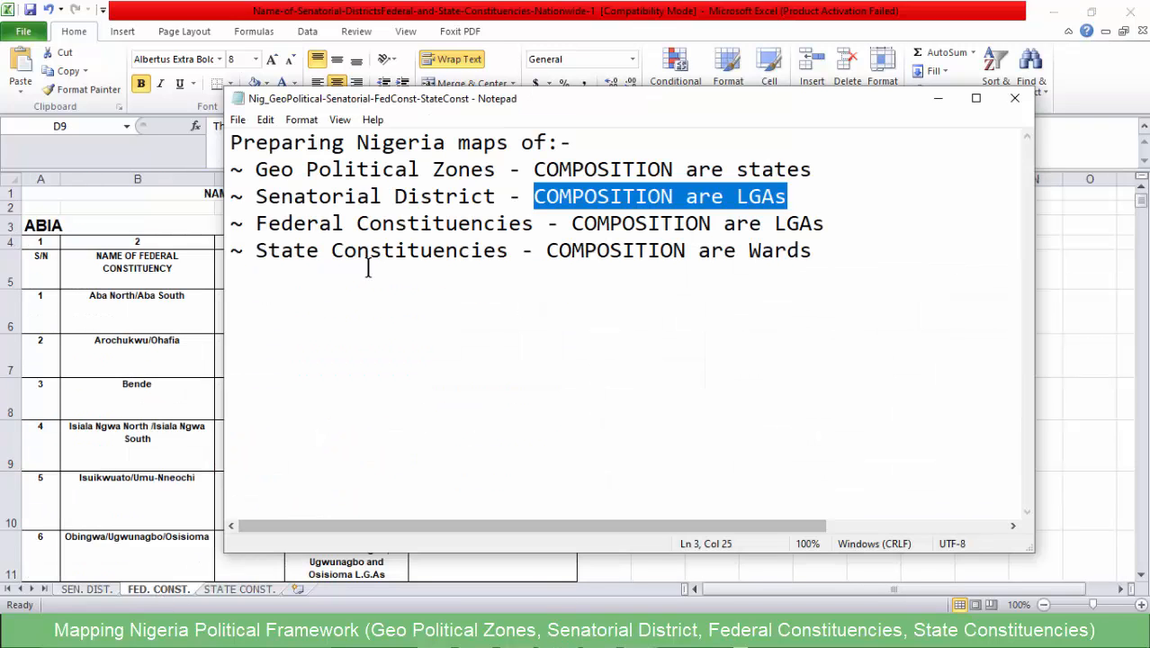
{"action": "left_click_drag", "start_coordinate": [843, 223], "coordinate": [576, 216]}
{"action": "left_click", "coordinate": [557, 200]}
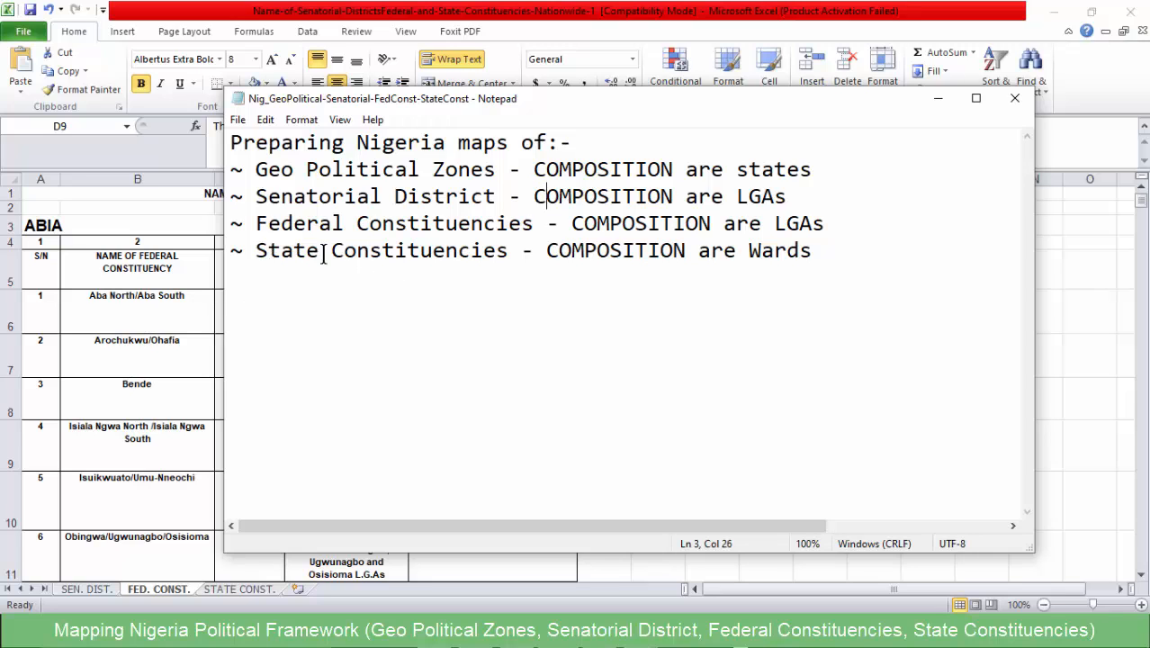
- Return to the Excel workbook and point out the Aba North/Aba South federal constituency and its composition
{"action": "left_click", "coordinate": [292, 241]}
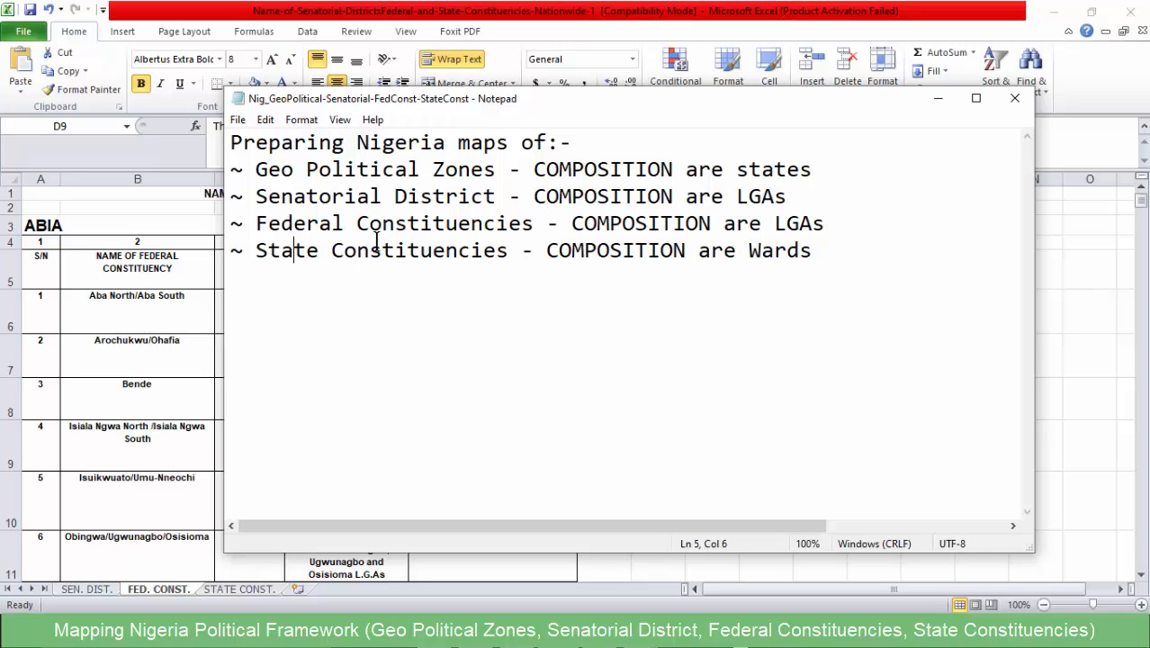
{"action": "left_click", "coordinate": [136, 303]}
{"action": "left_click", "coordinate": [157, 306]}
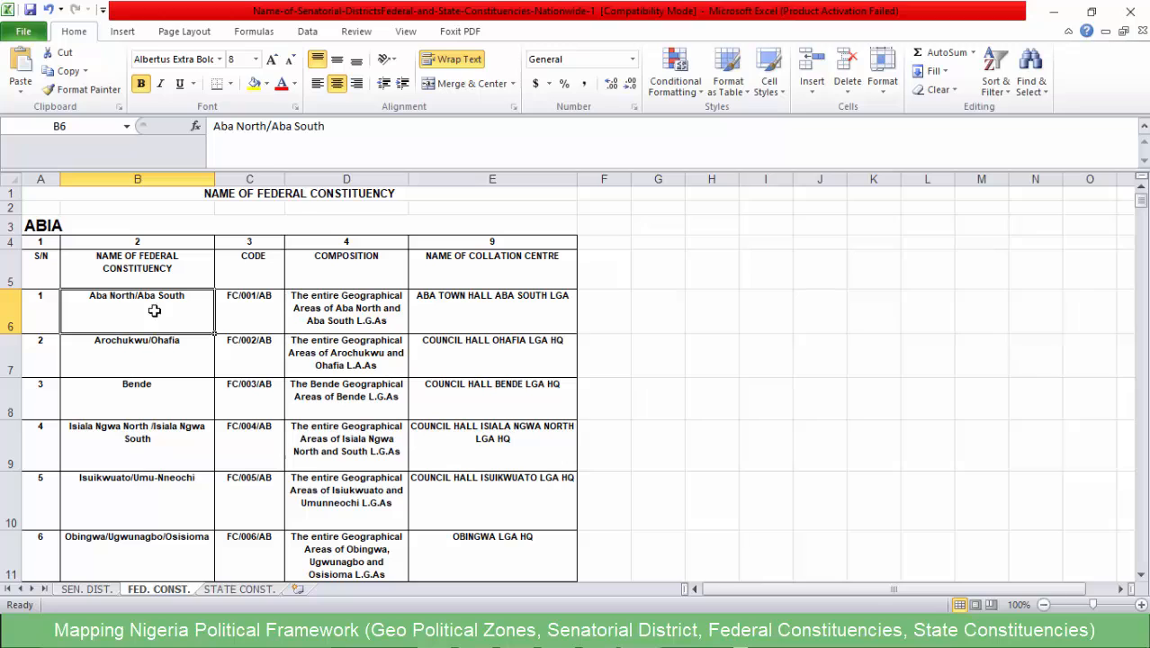
{"action": "left_click", "coordinate": [354, 320]}
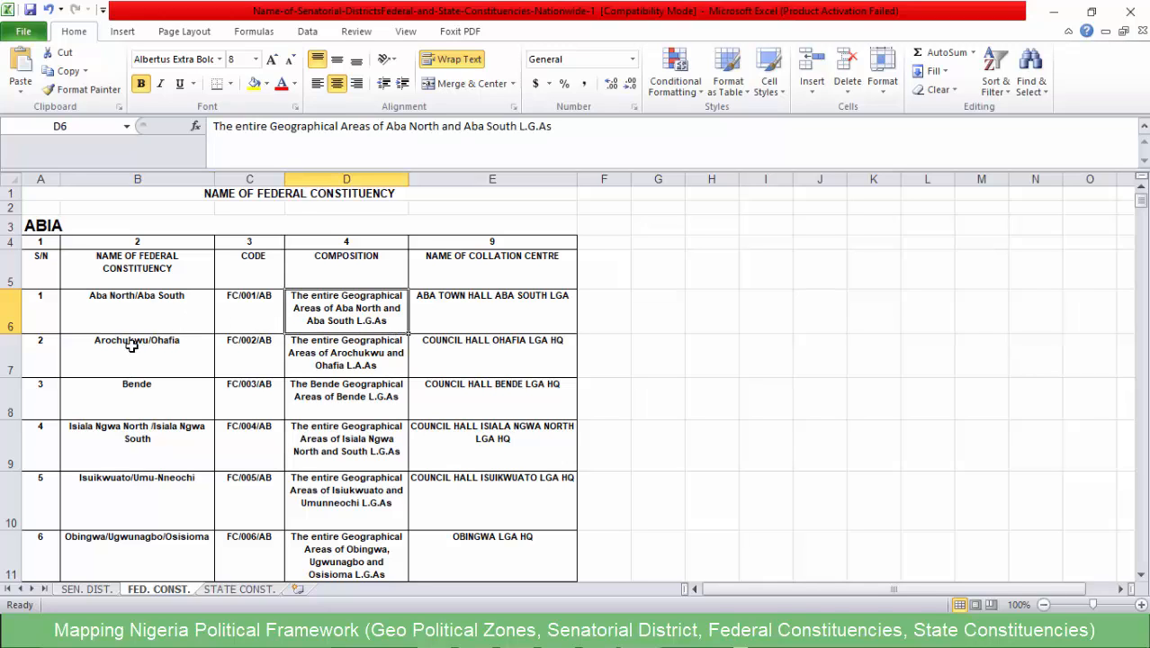
- Review the Abia federal constituencies and their compositions from Arochukwu/Ohafia down to Ukwa East/Ukwa West
{"action": "scroll", "coordinate": [145, 379], "scroll_direction": "down", "scroll_amount": 2}
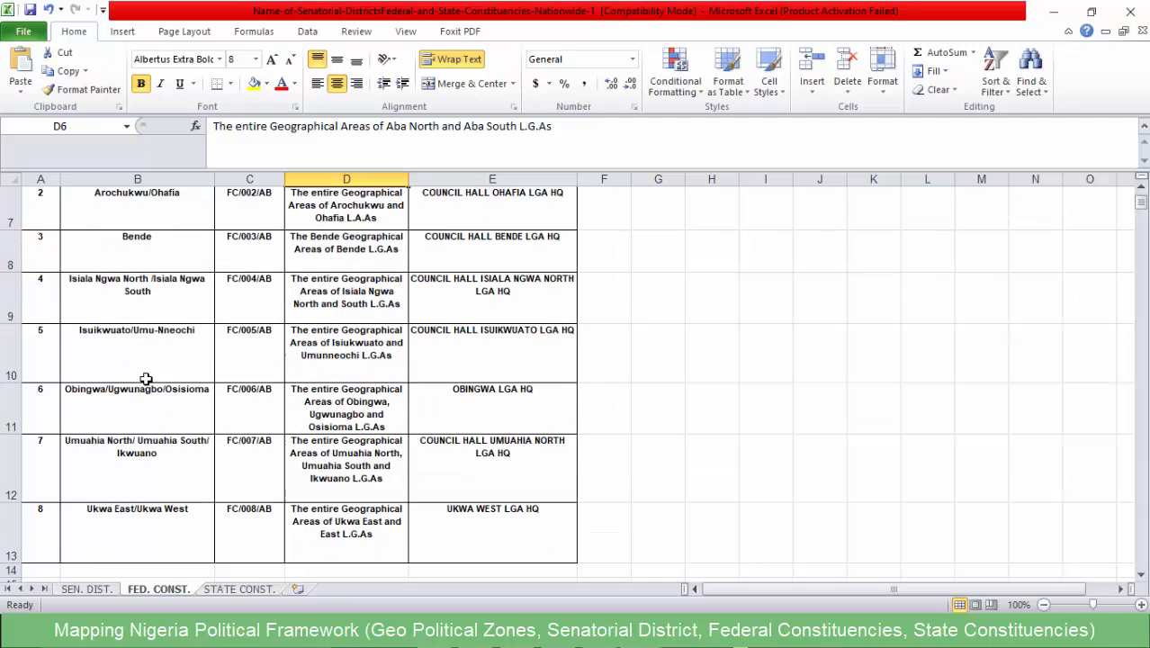
{"action": "scroll", "coordinate": [146, 379], "scroll_direction": "up", "scroll_amount": 2}
{"action": "scroll", "coordinate": [144, 359], "scroll_direction": "down", "scroll_amount": 2}
{"action": "scroll", "coordinate": [141, 351], "scroll_direction": "up", "scroll_amount": 2}
{"action": "scroll", "coordinate": [136, 288], "scroll_direction": "down", "scroll_amount": 1}
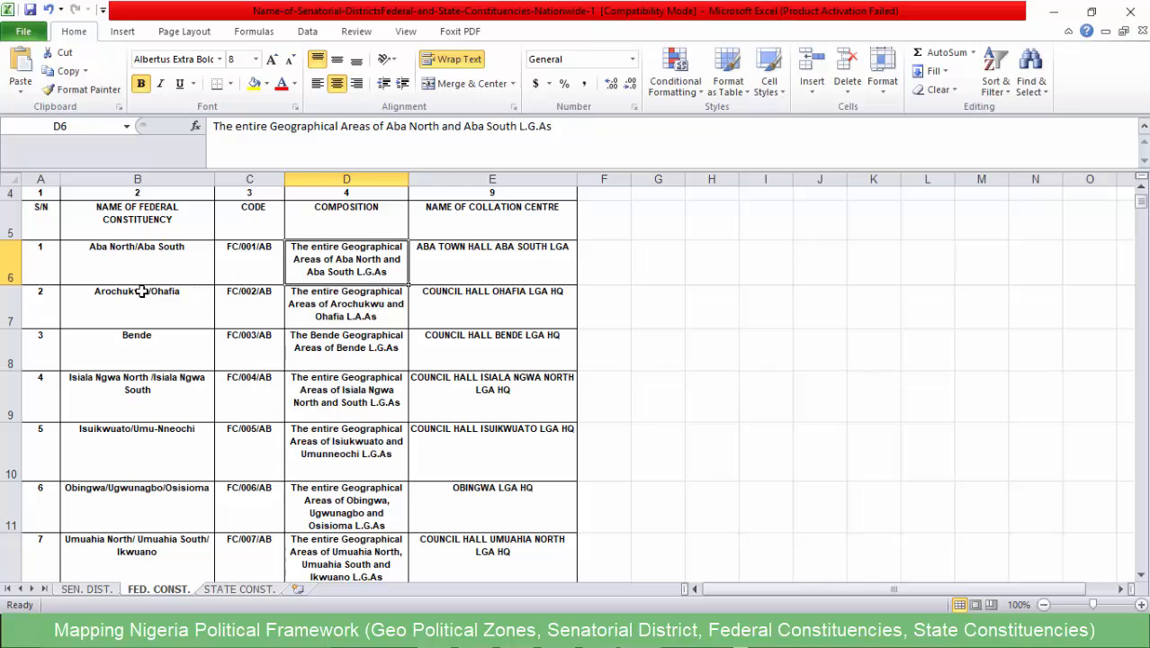
{"action": "scroll", "coordinate": [137, 297], "scroll_direction": "down", "scroll_amount": 3}
{"action": "scroll", "coordinate": [132, 308], "scroll_direction": "up", "scroll_amount": 3}
- Go back to the SEN. DIST. sheet and point out the Abia North and Abia South senatorial districts
{"action": "left_click", "coordinate": [100, 590]}
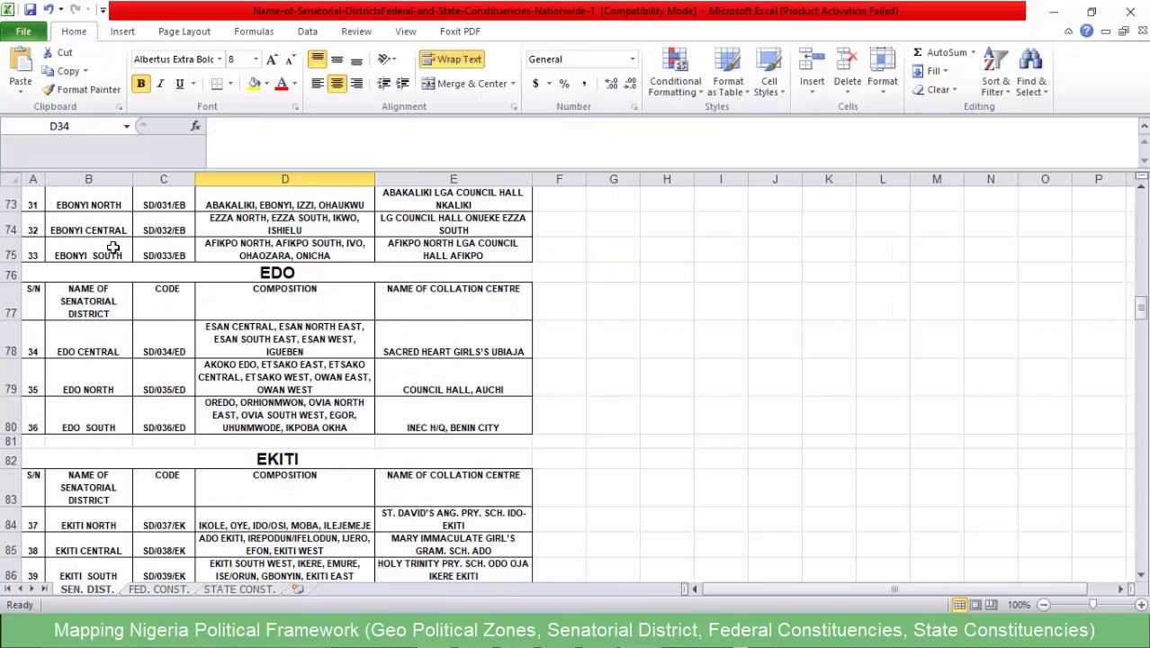
{"action": "scroll", "coordinate": [109, 274], "scroll_direction": "up", "scroll_amount": 9}
{"action": "scroll", "coordinate": [109, 281], "scroll_direction": "up", "scroll_amount": 15}
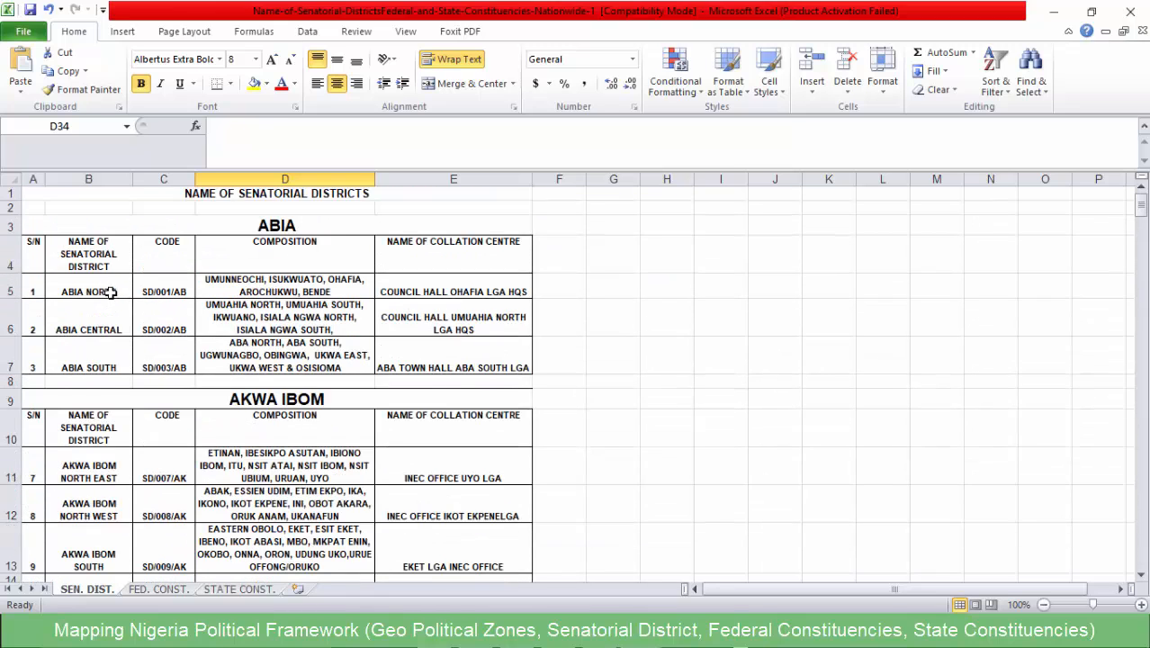
{"action": "left_click", "coordinate": [110, 293]}
{"action": "left_click", "coordinate": [109, 361]}
{"action": "left_click", "coordinate": [111, 287]}
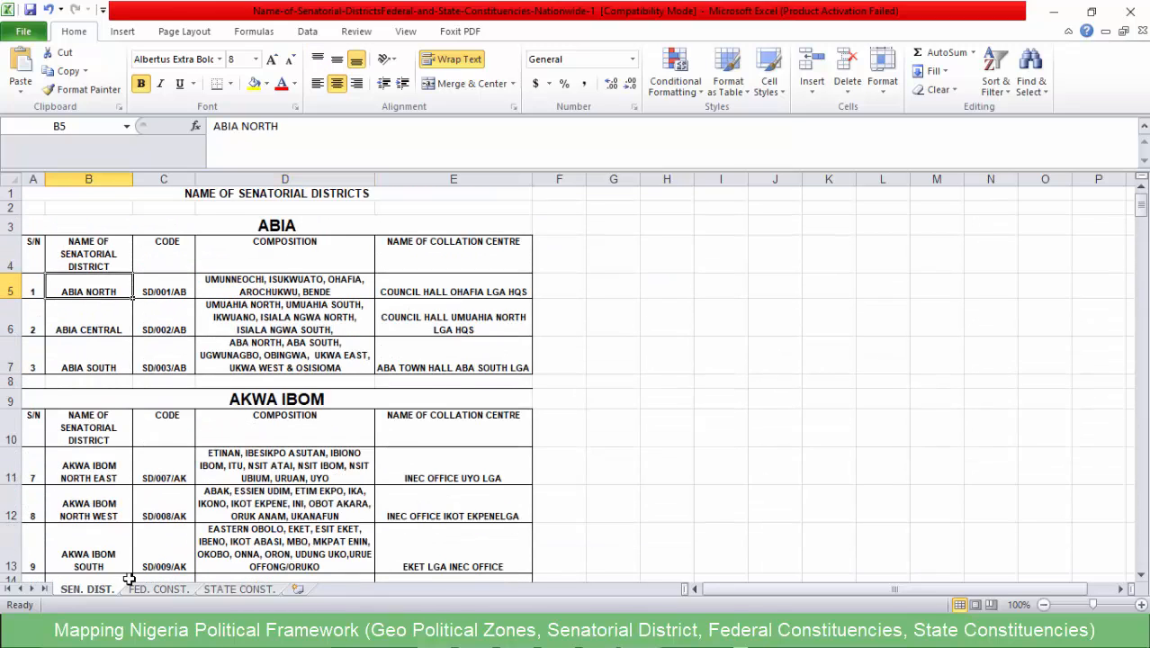
- Return to the FED. CONST. sheet and examine Abia's list of constituencies, ending on Ukwa East/Ukwa West
{"action": "left_click", "coordinate": [154, 590]}
{"action": "scroll", "coordinate": [99, 286], "scroll_direction": "down", "scroll_amount": 2}
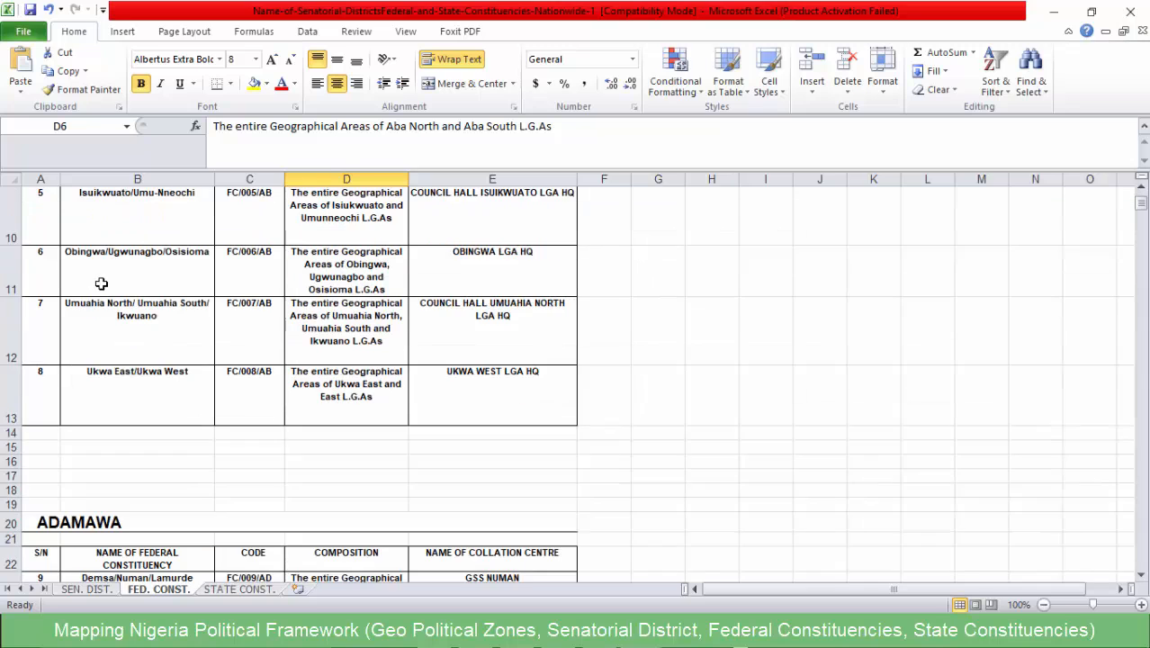
{"action": "scroll", "coordinate": [102, 283], "scroll_direction": "up", "scroll_amount": 2}
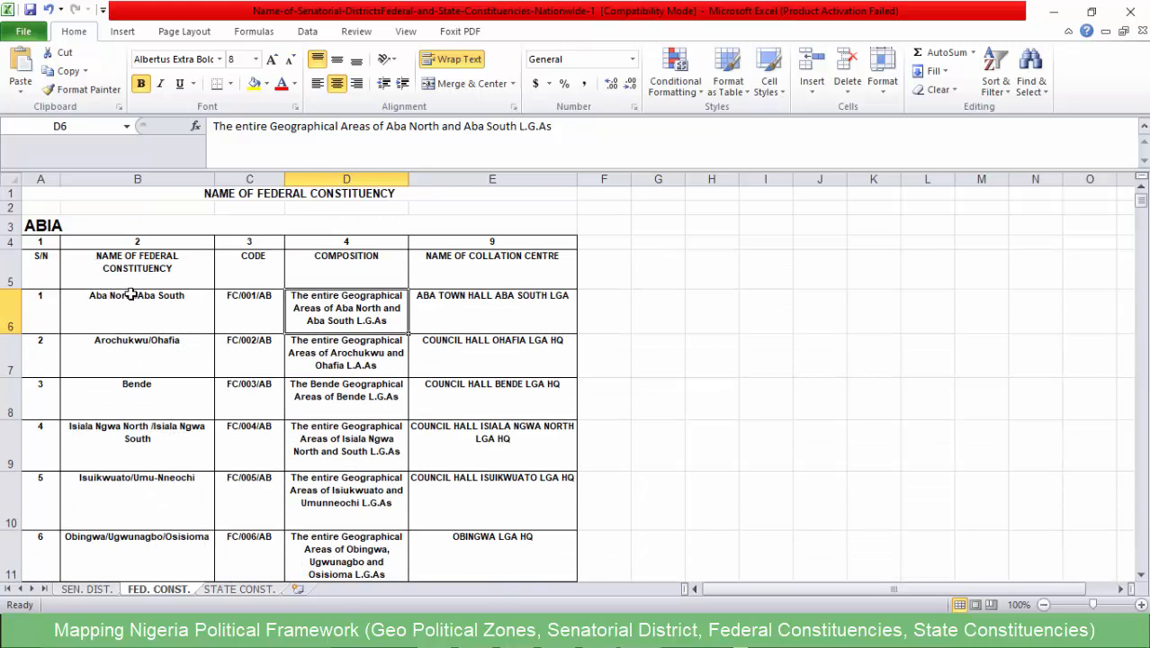
{"action": "scroll", "coordinate": [142, 316], "scroll_direction": "down", "scroll_amount": 4}
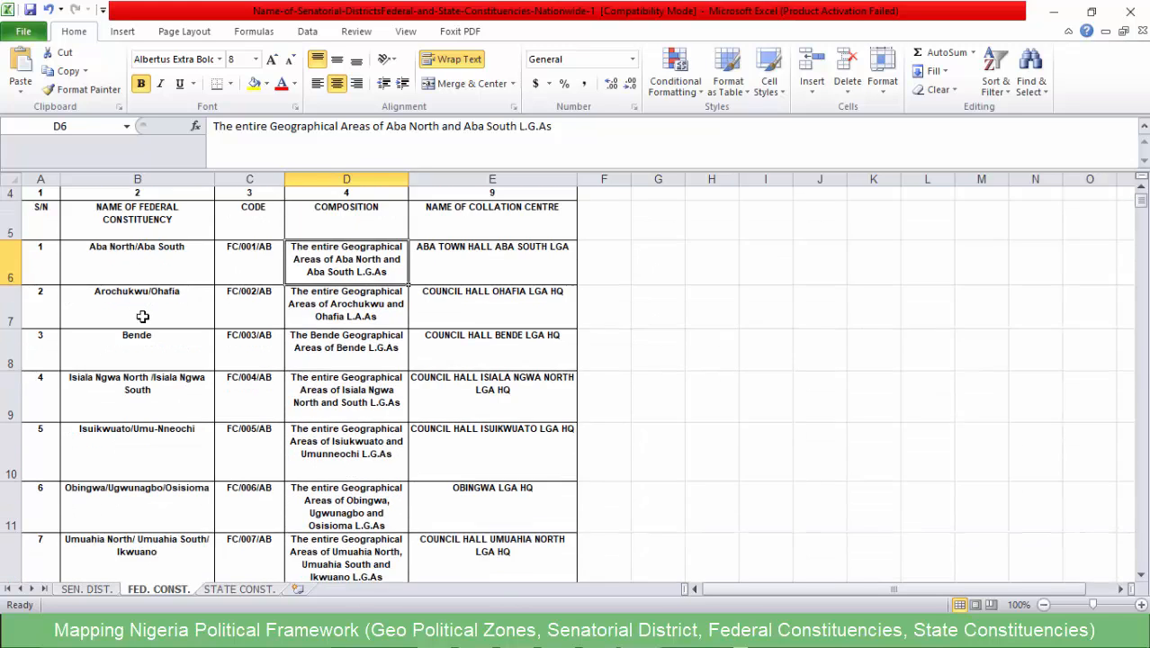
{"action": "scroll", "coordinate": [142, 316], "scroll_direction": "up", "scroll_amount": 3}
{"action": "scroll", "coordinate": [142, 321], "scroll_direction": "down", "scroll_amount": 2}
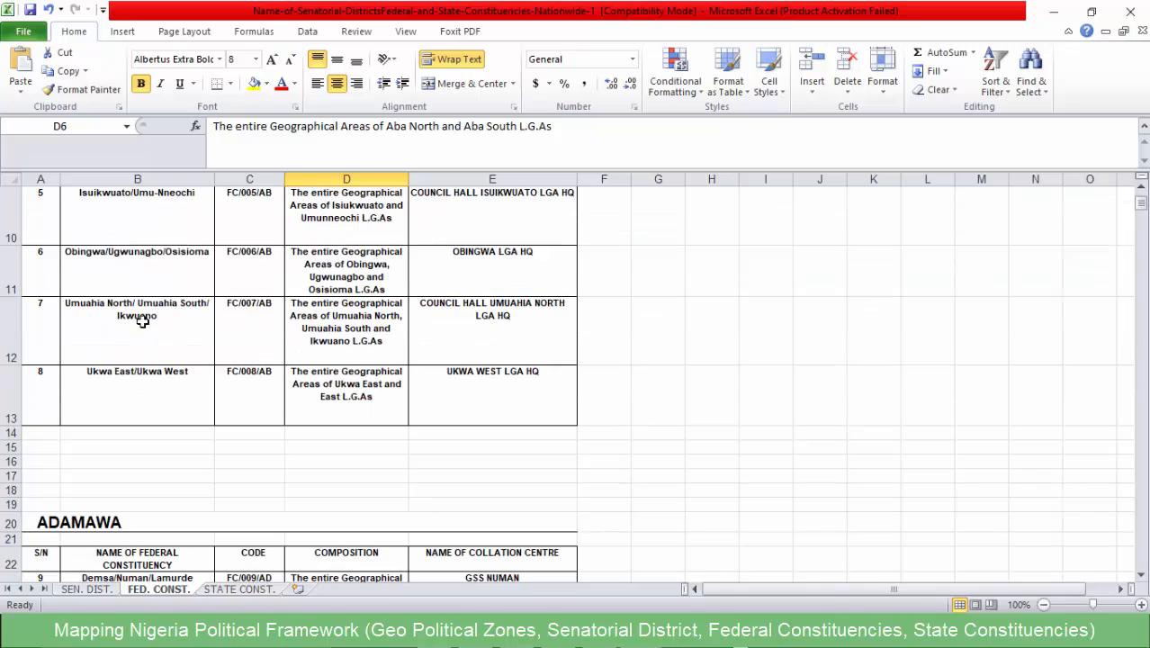
{"action": "scroll", "coordinate": [108, 384], "scroll_direction": "up", "scroll_amount": 3}
{"action": "scroll", "coordinate": [106, 296], "scroll_direction": "down", "scroll_amount": 3}
{"action": "left_click", "coordinate": [105, 378]}
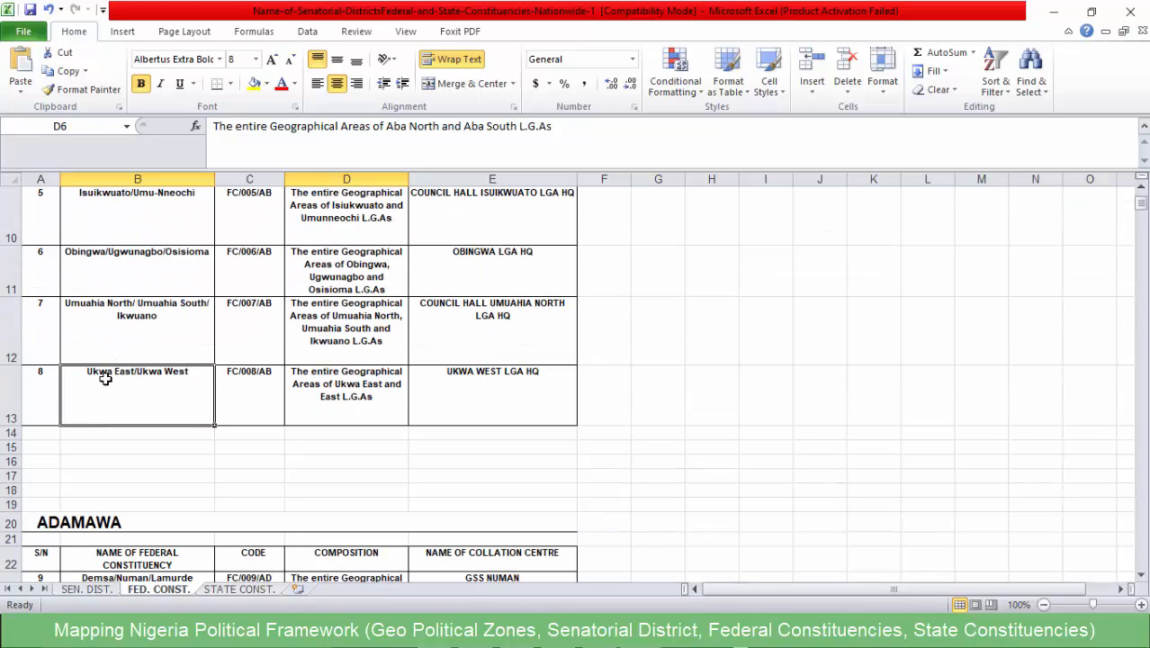
- Examine the Adamawa federal constituencies and the blank rows separating them from the Anambra table, comparing them with Abia's list
{"action": "scroll", "coordinate": [147, 376], "scroll_direction": "down", "scroll_amount": 3}
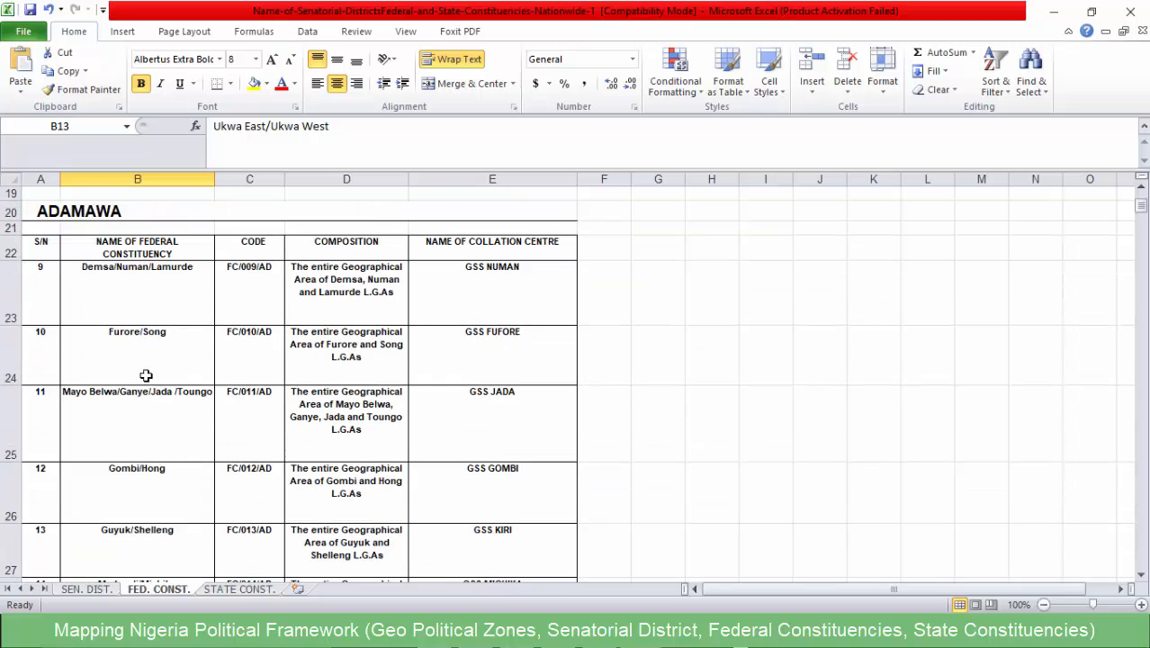
{"action": "scroll", "coordinate": [98, 300], "scroll_direction": "down", "scroll_amount": 4}
{"action": "scroll", "coordinate": [103, 313], "scroll_direction": "up", "scroll_amount": 2}
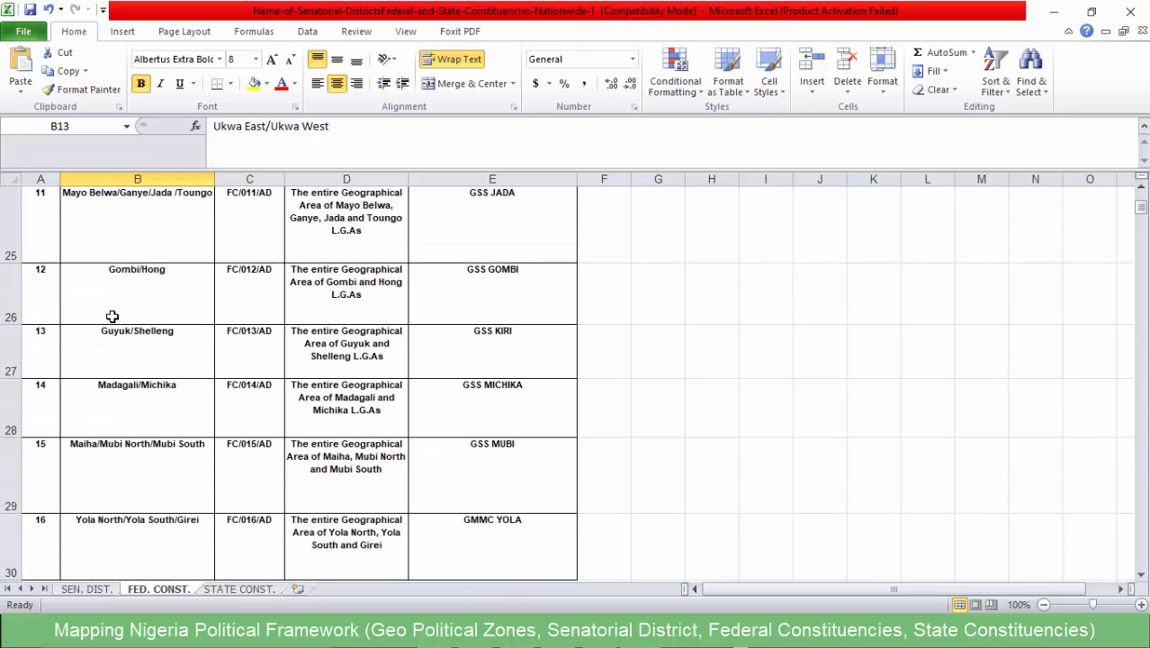
{"action": "scroll", "coordinate": [112, 316], "scroll_direction": "up", "scroll_amount": 2}
{"action": "scroll", "coordinate": [109, 333], "scroll_direction": "down", "scroll_amount": 4}
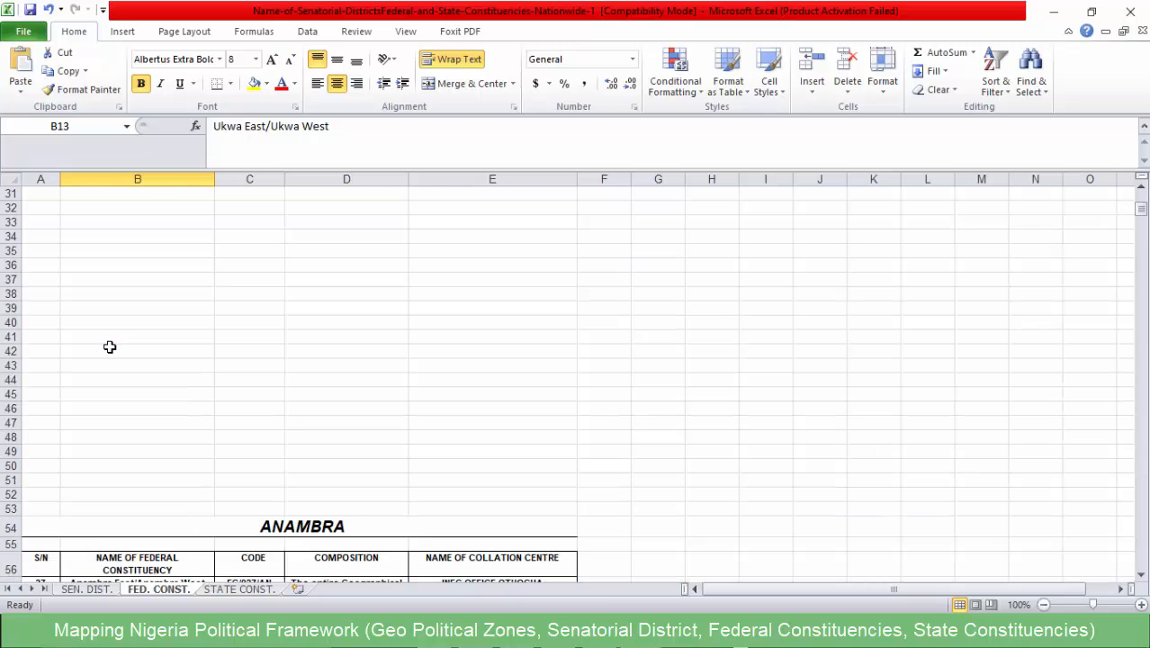
{"action": "scroll", "coordinate": [109, 346], "scroll_direction": "up", "scroll_amount": 2}
{"action": "scroll", "coordinate": [120, 373], "scroll_direction": "down", "scroll_amount": 2}
{"action": "scroll", "coordinate": [122, 378], "scroll_direction": "down", "scroll_amount": 4}
{"action": "scroll", "coordinate": [135, 342], "scroll_direction": "up", "scroll_amount": 13}
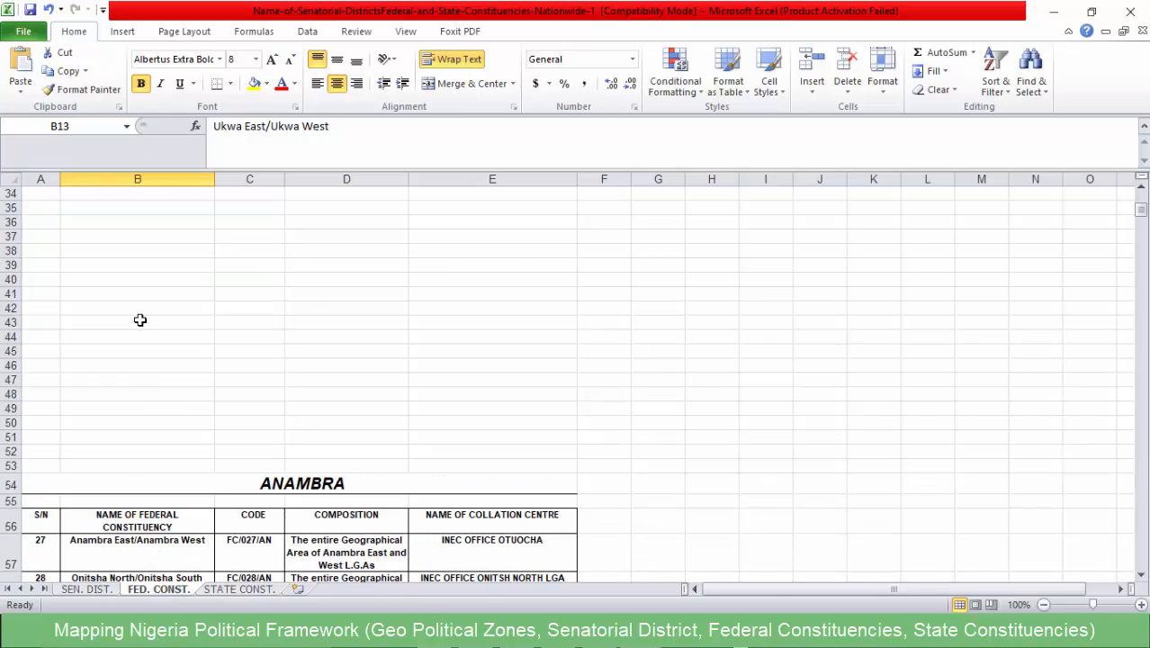
{"action": "scroll", "coordinate": [136, 321], "scroll_direction": "down", "scroll_amount": 1}
{"action": "scroll", "coordinate": [120, 379], "scroll_direction": "up", "scroll_amount": 4}
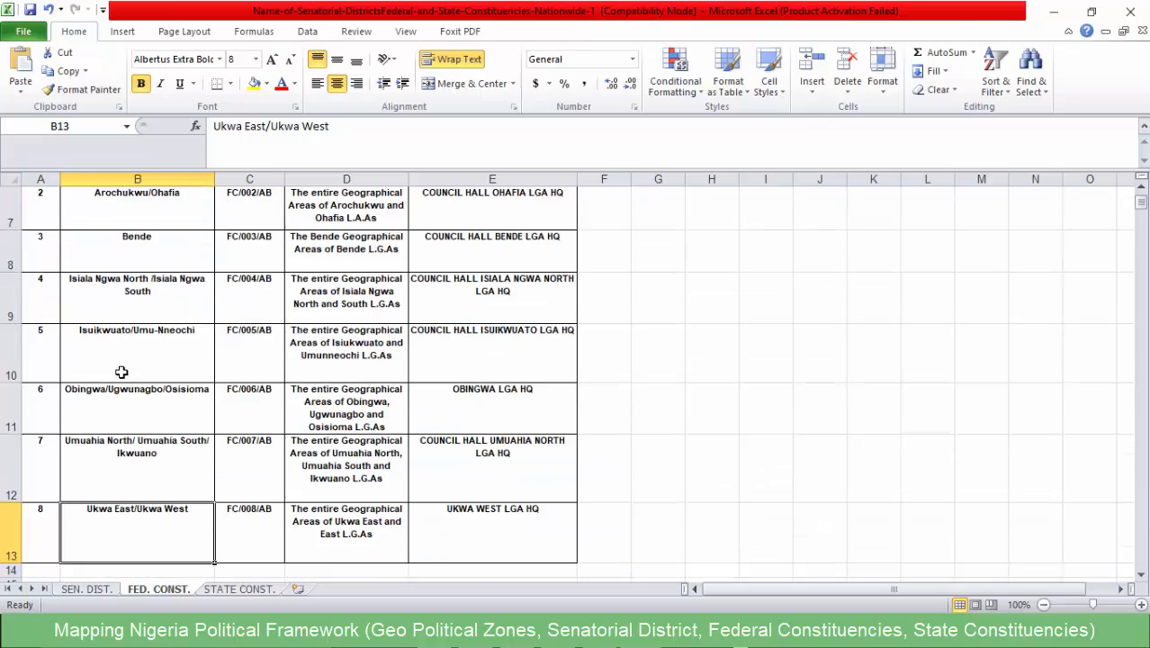
{"action": "scroll", "coordinate": [126, 360], "scroll_direction": "down", "scroll_amount": 14}
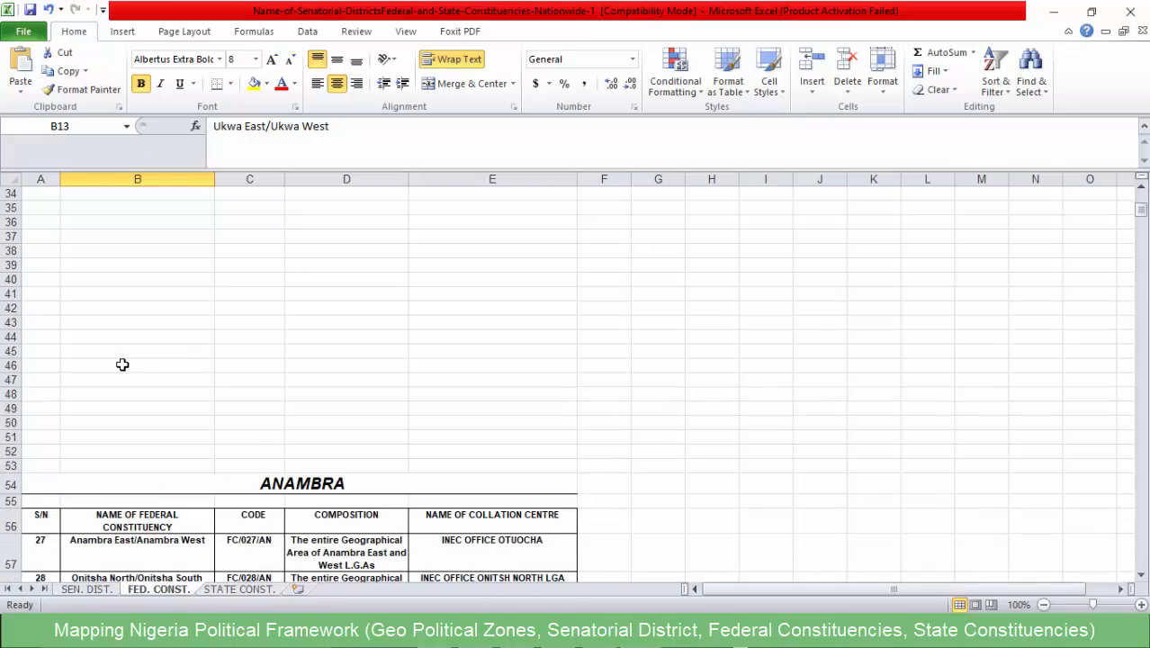
- Point out Anambra East/Anambra West and browse the federal constituency tables through Akwa Ibom and Benue to the CR-coded constituencies and back
{"action": "left_click", "coordinate": [156, 420]}
{"action": "scroll", "coordinate": [156, 420], "scroll_direction": "down", "scroll_amount": 20}
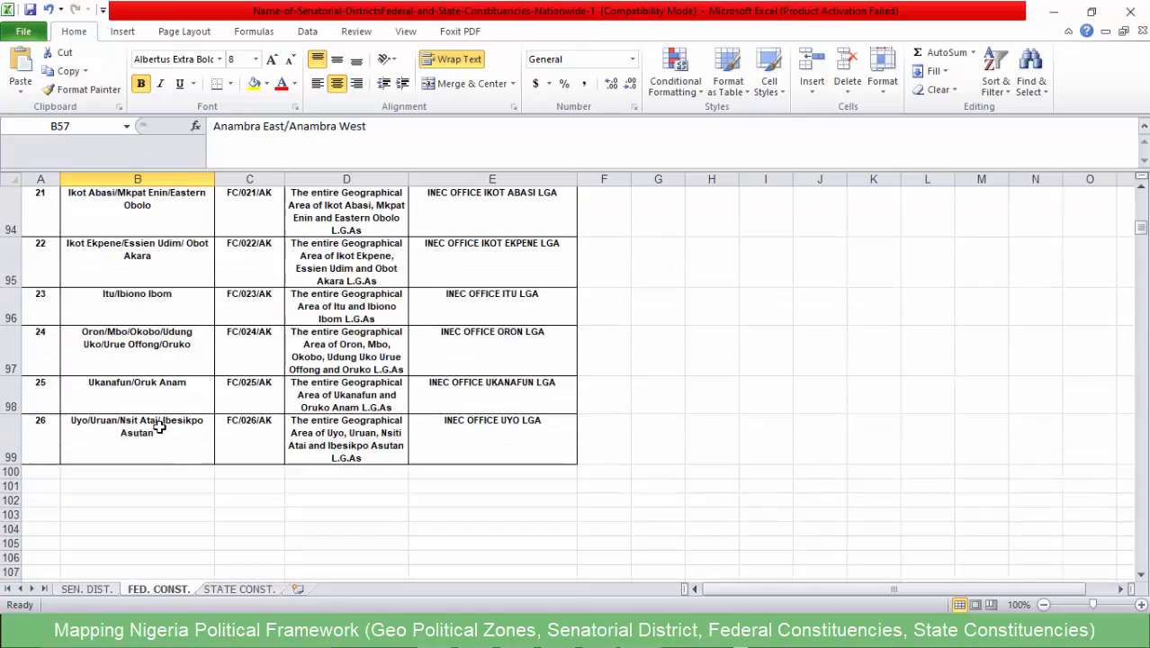
{"action": "scroll", "coordinate": [148, 418], "scroll_direction": "down", "scroll_amount": 20}
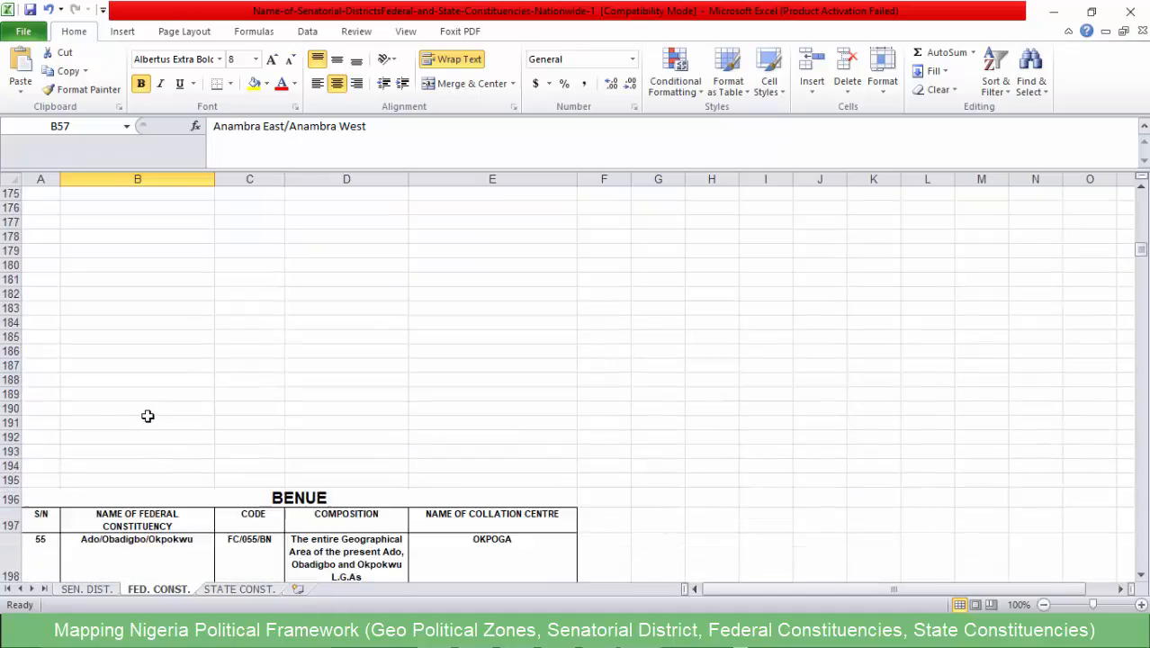
{"action": "scroll", "coordinate": [148, 410], "scroll_direction": "down", "scroll_amount": 18}
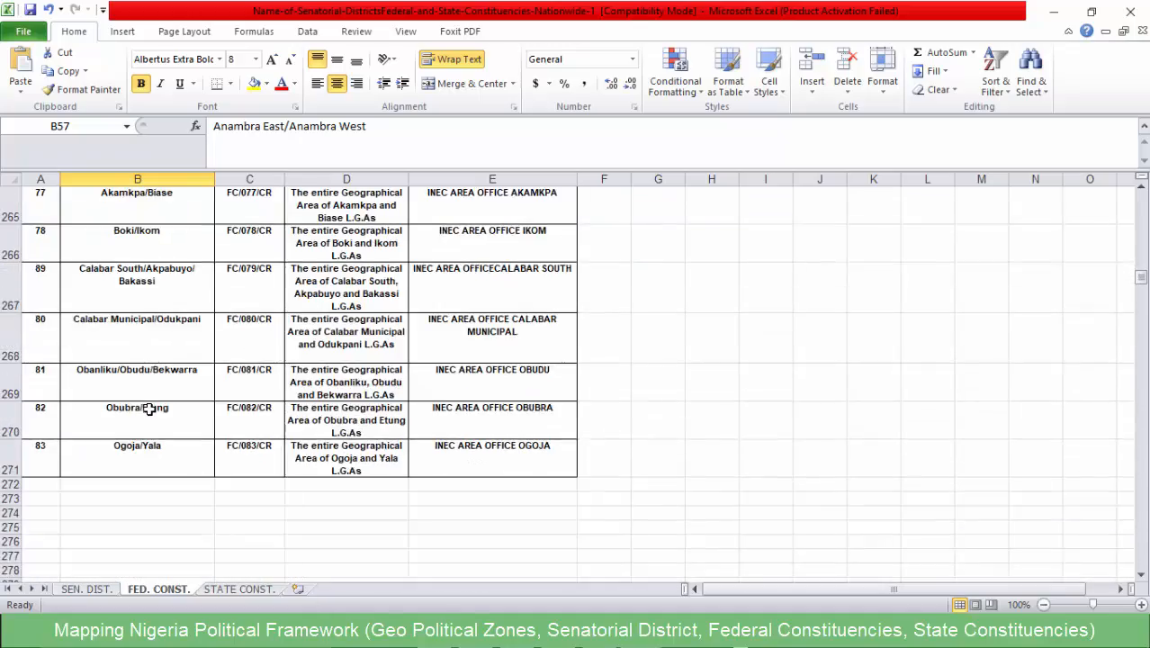
{"action": "scroll", "coordinate": [169, 410], "scroll_direction": "up", "scroll_amount": 11}
{"action": "scroll", "coordinate": [168, 410], "scroll_direction": "up", "scroll_amount": 20}
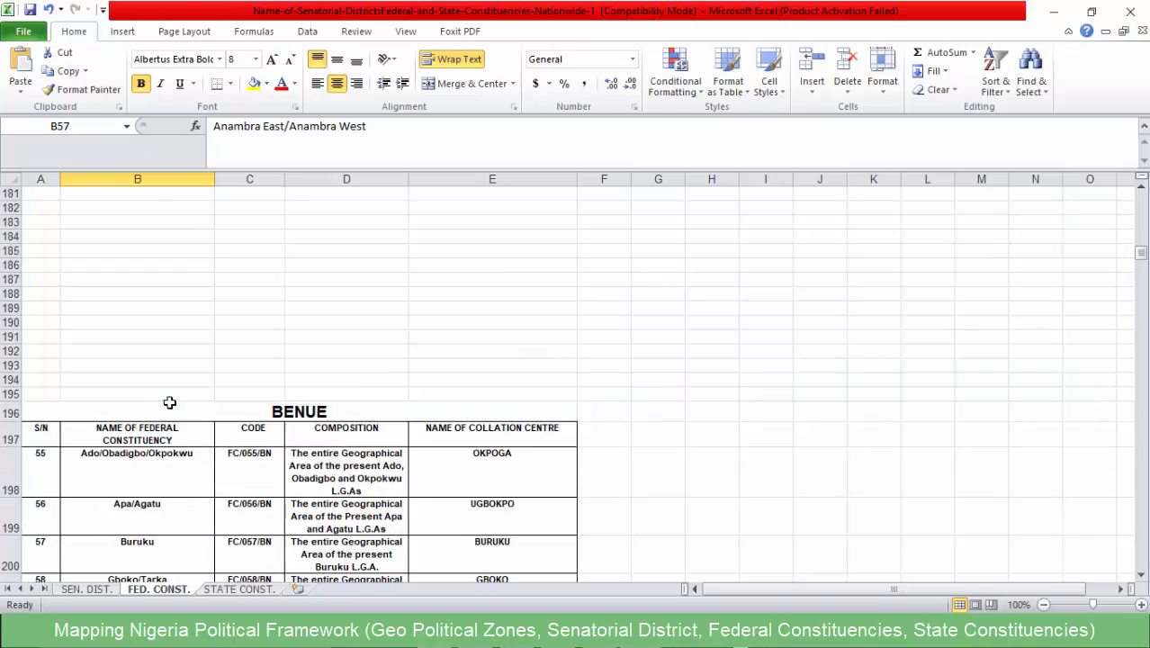
{"action": "scroll", "coordinate": [185, 416], "scroll_direction": "up", "scroll_amount": 20}
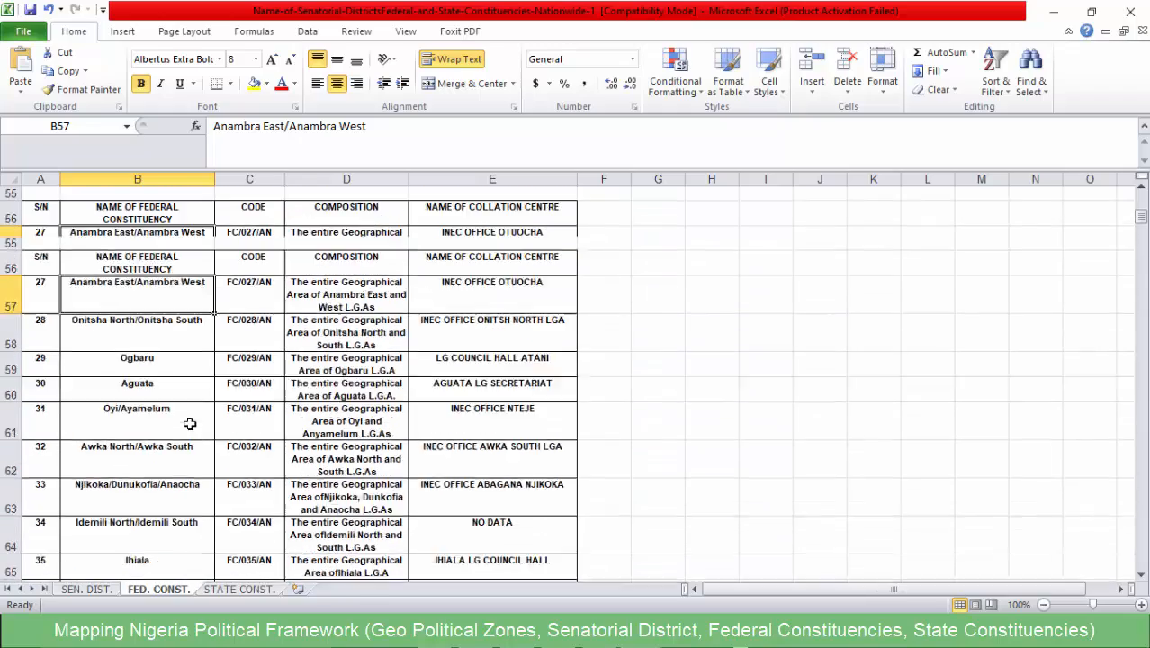
- Open the STATE CONST. sheet and highlight the State Constituencies note "COMPOSITION are Wards" in the Notepad file
{"action": "left_click", "coordinate": [233, 591]}
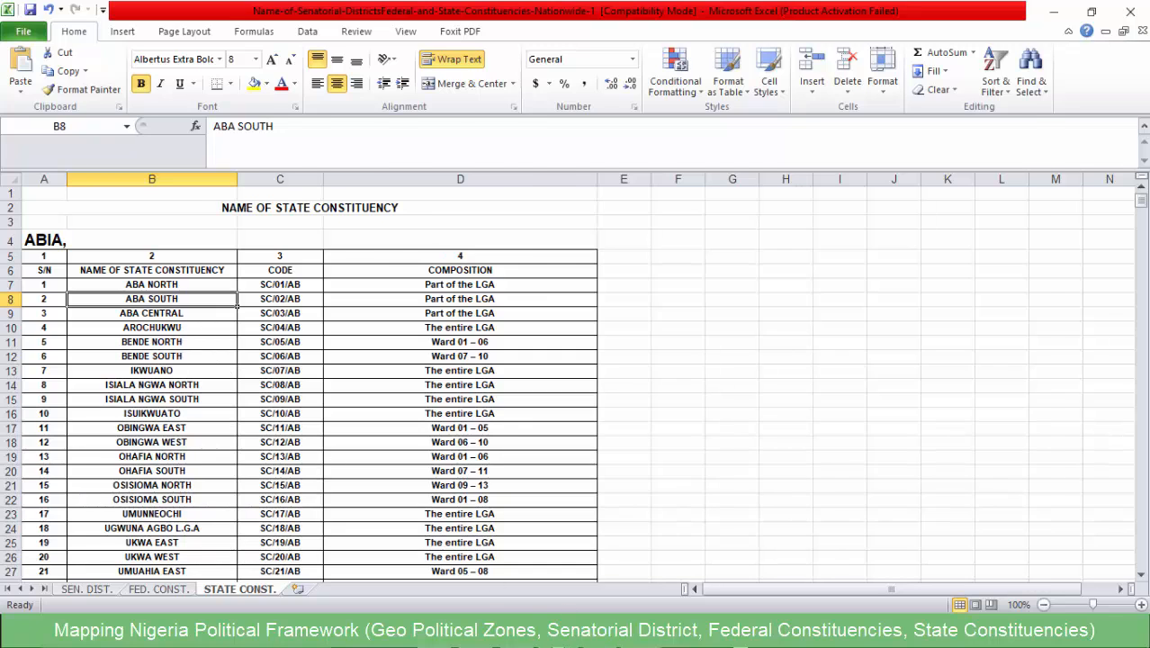
{"action": "left_click", "coordinate": [628, 633]}
{"action": "left_click_drag", "start_coordinate": [895, 258], "coordinate": [551, 258]}
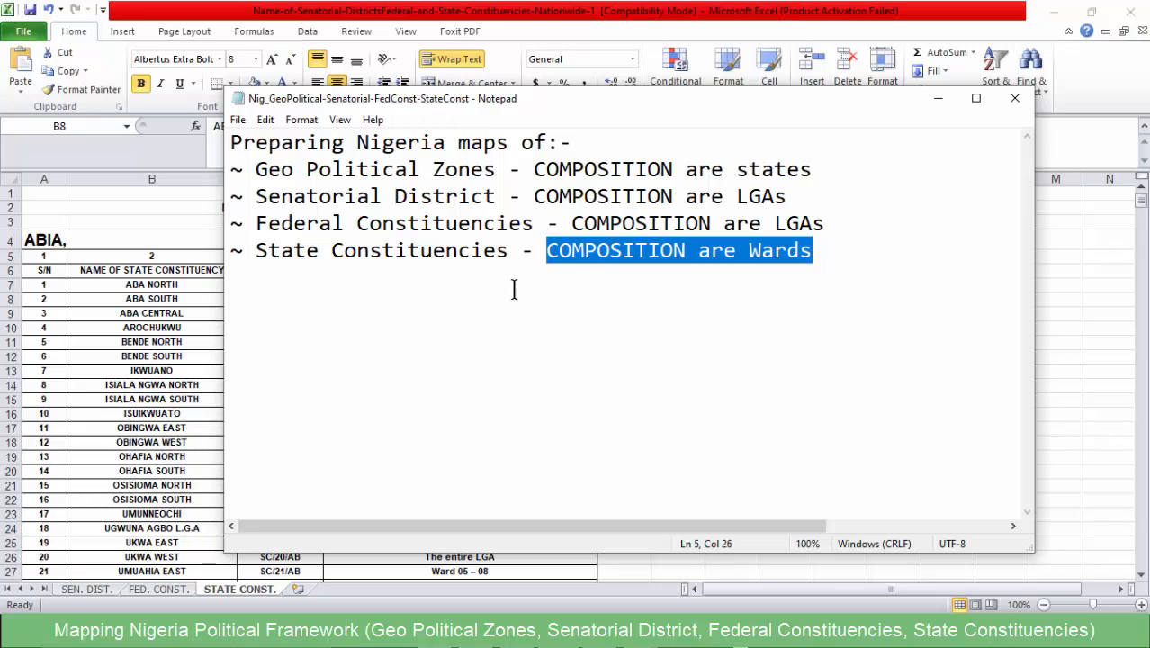
- Return to the Excel workbook and review the ABA NORTH state constituency, its composition and the rest of the Abia list
{"action": "left_click", "coordinate": [152, 294]}
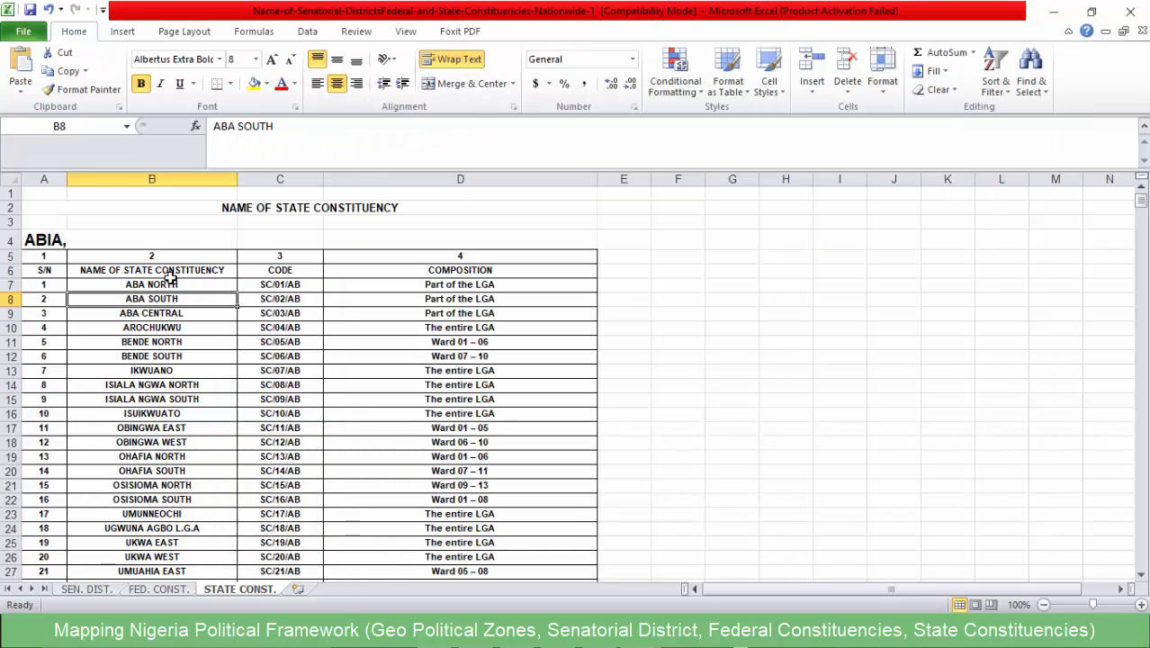
{"action": "left_click", "coordinate": [143, 285]}
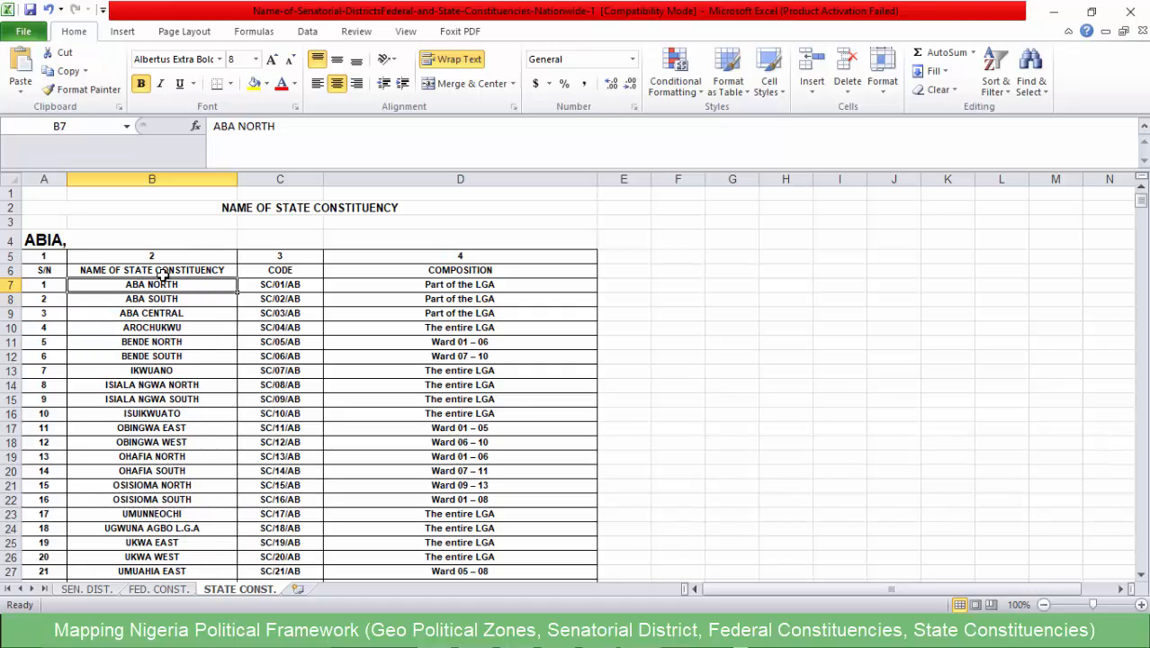
{"action": "left_click", "coordinate": [414, 283]}
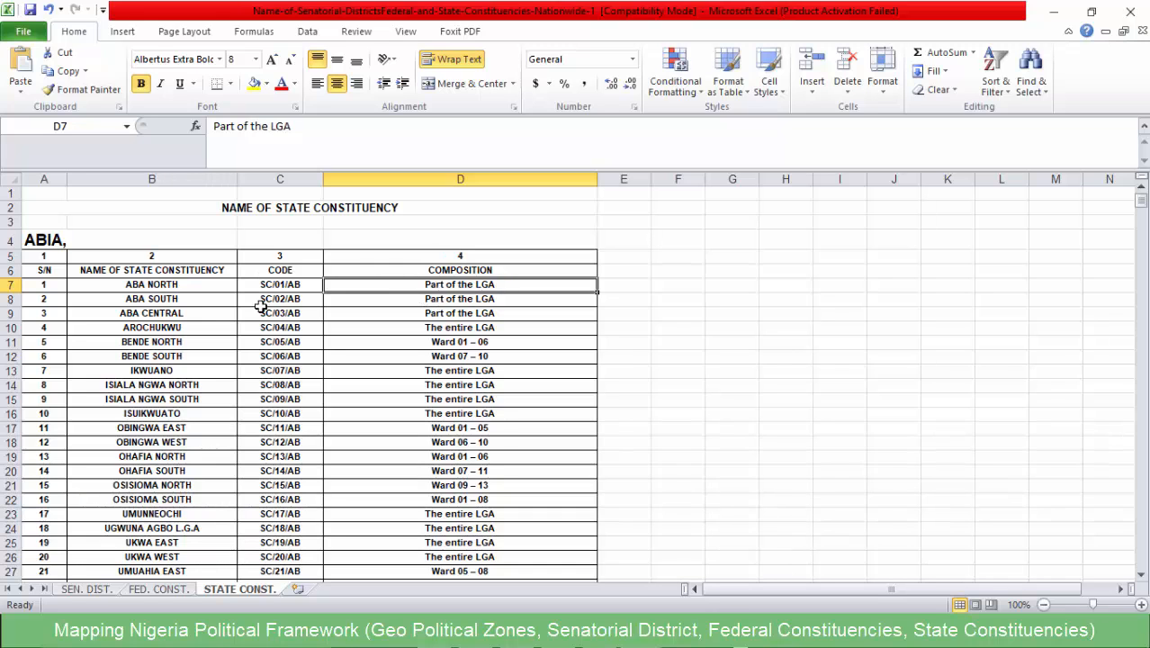
{"action": "scroll", "coordinate": [162, 393], "scroll_direction": "down", "scroll_amount": 2}
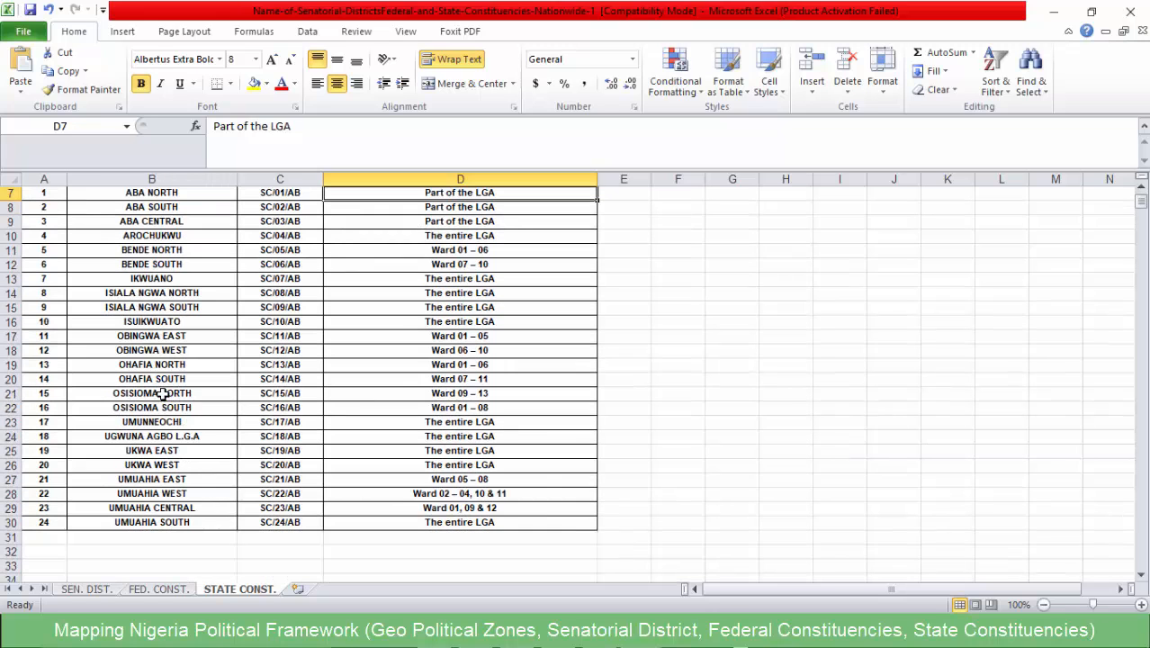
{"action": "scroll", "coordinate": [160, 394], "scroll_direction": "up", "scroll_amount": 2}
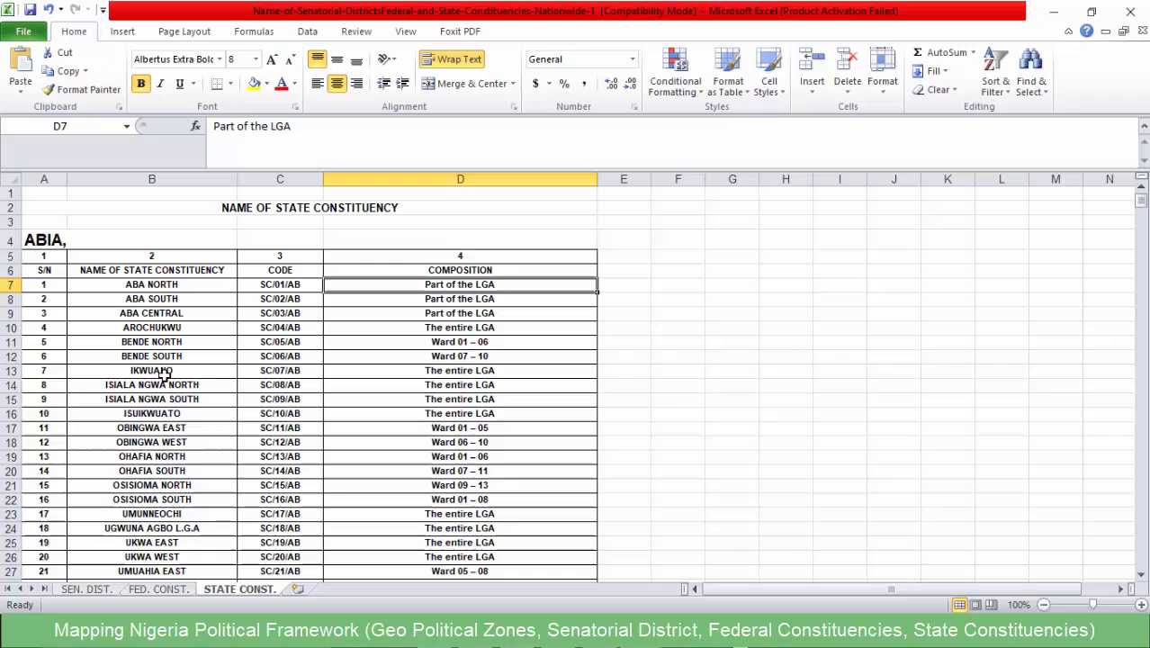
{"action": "left_click", "coordinate": [130, 284]}
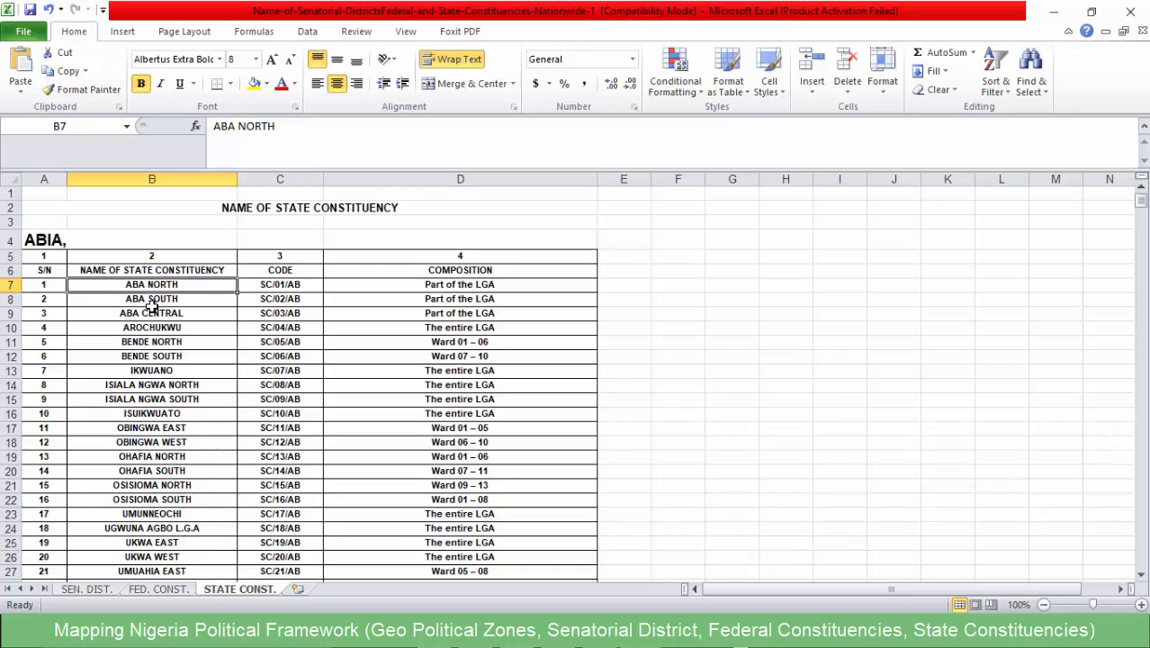
- Review Abia's full list of state constituencies, from ABA SOUTH to UMUAHIA SOUTH, along with the NAME OF STATE CONSTITUENCY heading
{"action": "left_click", "coordinate": [151, 303]}
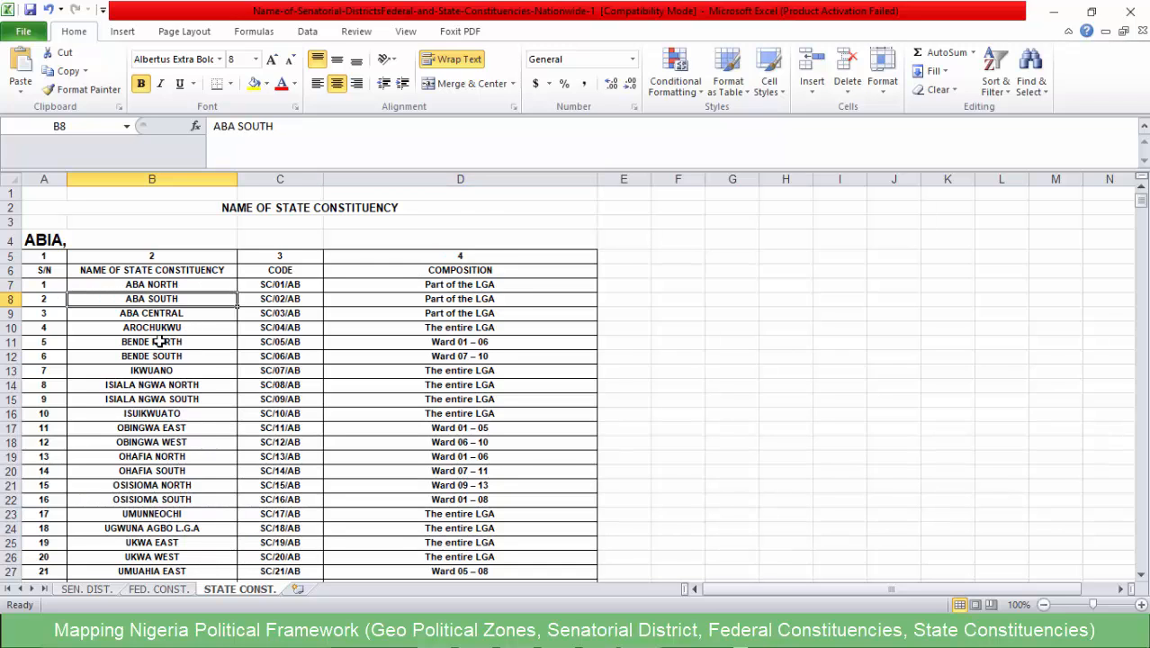
{"action": "scroll", "coordinate": [157, 342], "scroll_direction": "down", "scroll_amount": 5}
{"action": "scroll", "coordinate": [152, 333], "scroll_direction": "up", "scroll_amount": 5}
{"action": "left_click", "coordinate": [126, 271]}
{"action": "scroll", "coordinate": [126, 335], "scroll_direction": "down", "scroll_amount": 2}
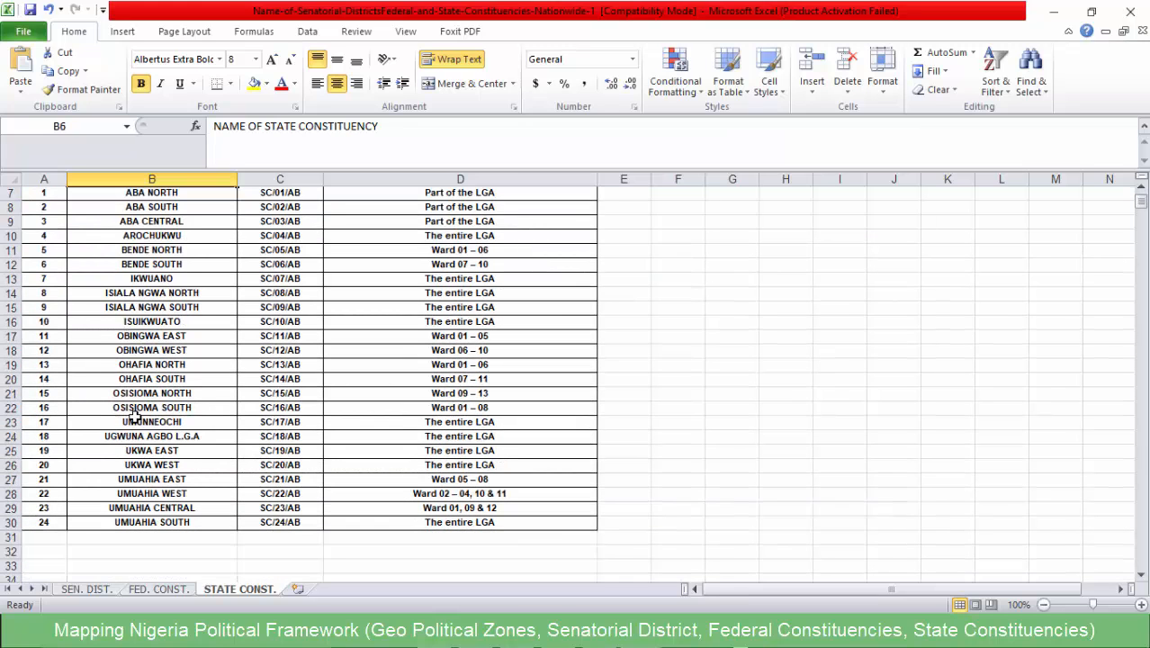
{"action": "scroll", "coordinate": [147, 513], "scroll_direction": "down", "scroll_amount": 1}
{"action": "scroll", "coordinate": [138, 504], "scroll_direction": "down", "scroll_amount": 7}
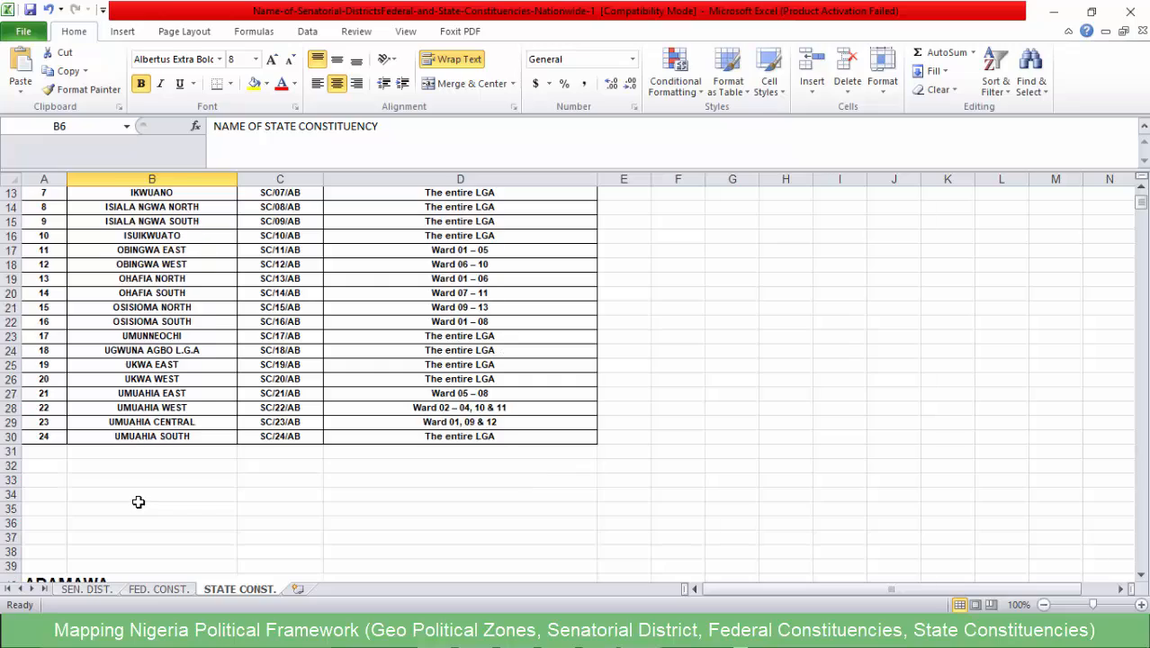
- Browse the Adamawa state constituencies and their ward compositions through GUYUK, and return to the start of the STATE CONST. sheet
{"action": "scroll", "coordinate": [138, 502], "scroll_direction": "down", "scroll_amount": 1}
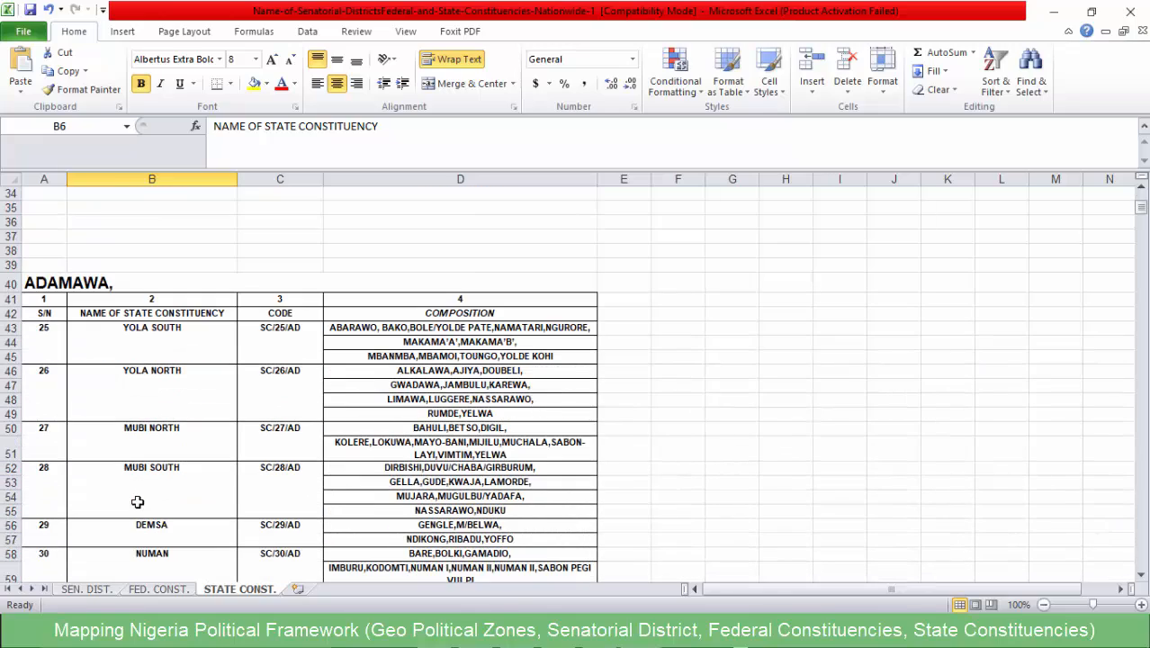
{"action": "scroll", "coordinate": [142, 500], "scroll_direction": "down", "scroll_amount": 15}
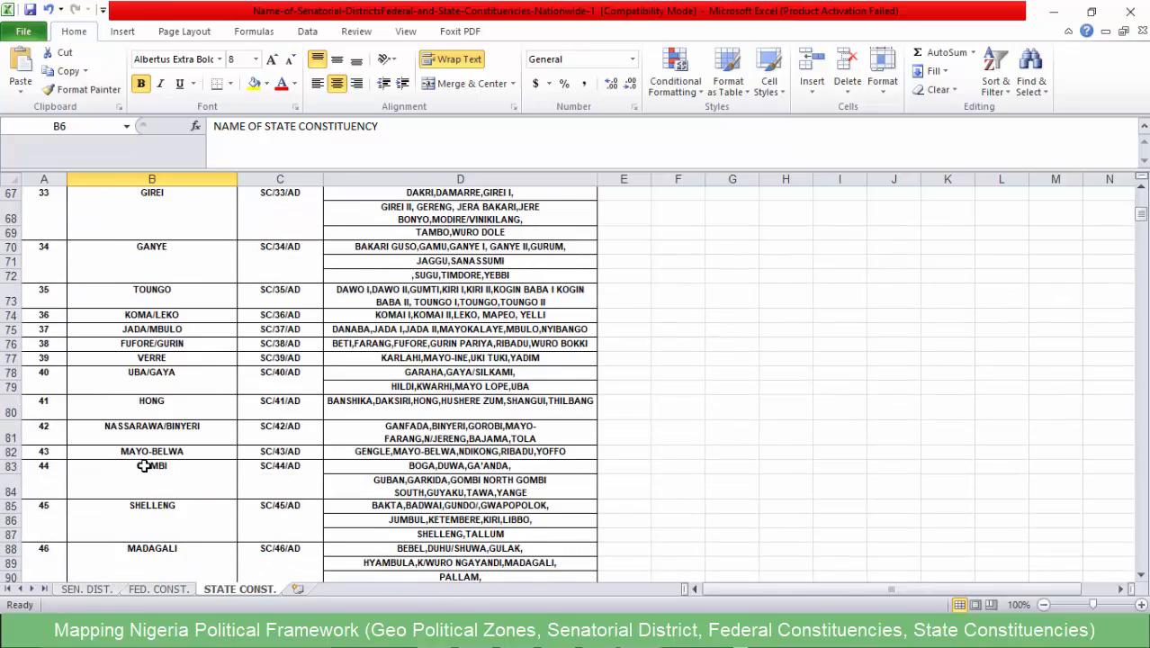
{"action": "scroll", "coordinate": [144, 465], "scroll_direction": "down", "scroll_amount": 2}
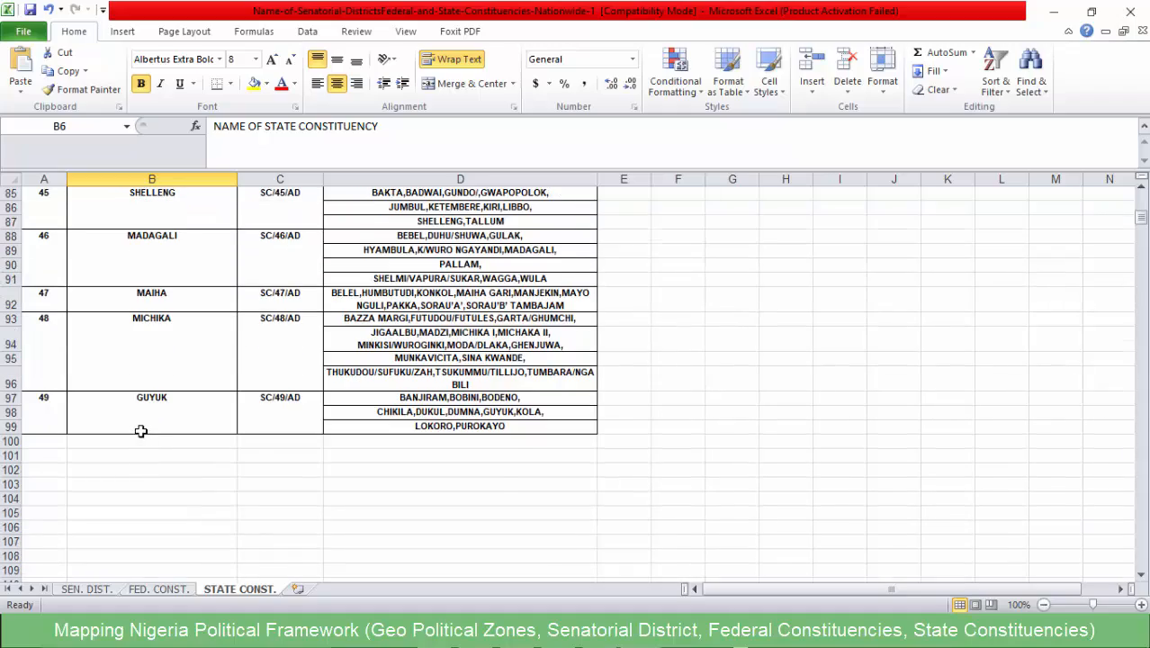
{"action": "scroll", "coordinate": [137, 434], "scroll_direction": "up", "scroll_amount": 4}
{"action": "scroll", "coordinate": [137, 434], "scroll_direction": "up", "scroll_amount": 20}
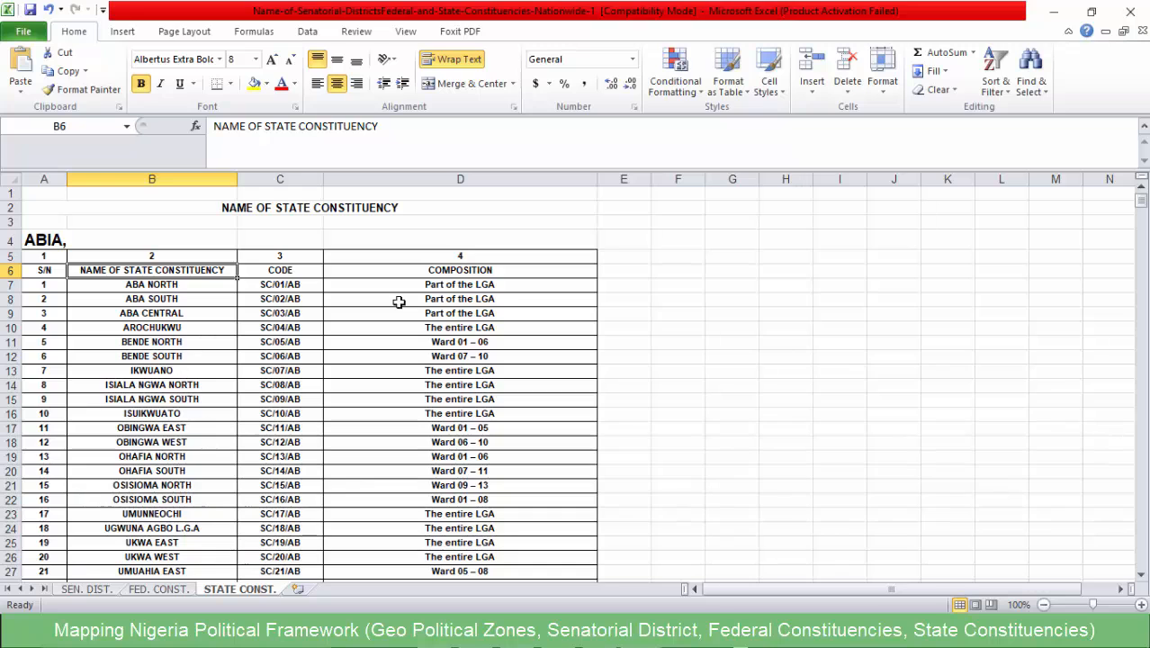
- Leave the Excel workbook, switch to the Chrome browser and go through the INEC and ShineYourEye pages to ResearchGate's table of state assembly seats
{"action": "left_click", "coordinate": [1053, 13]}
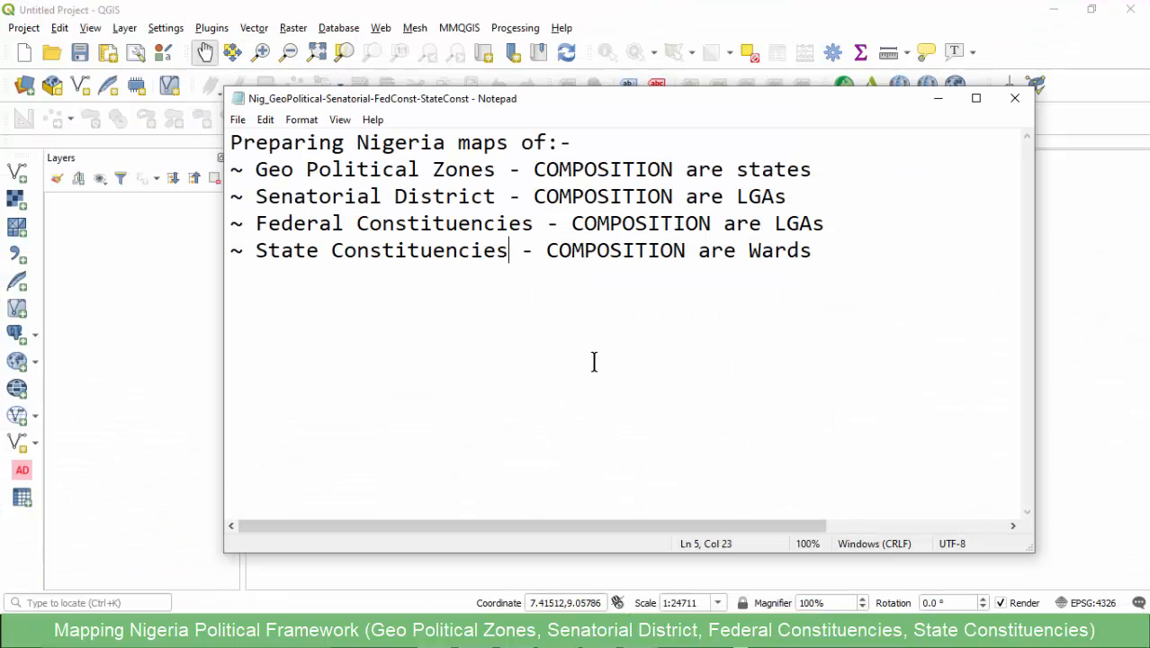
{"action": "left_click", "coordinate": [720, 633]}
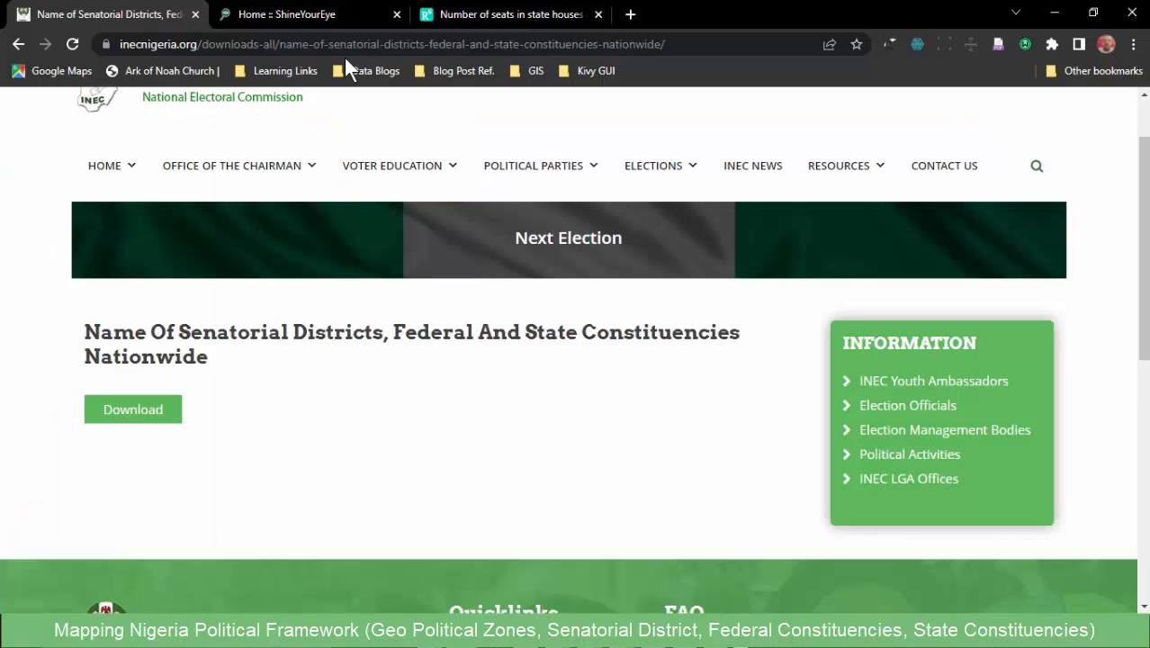
{"action": "left_click", "coordinate": [300, 18]}
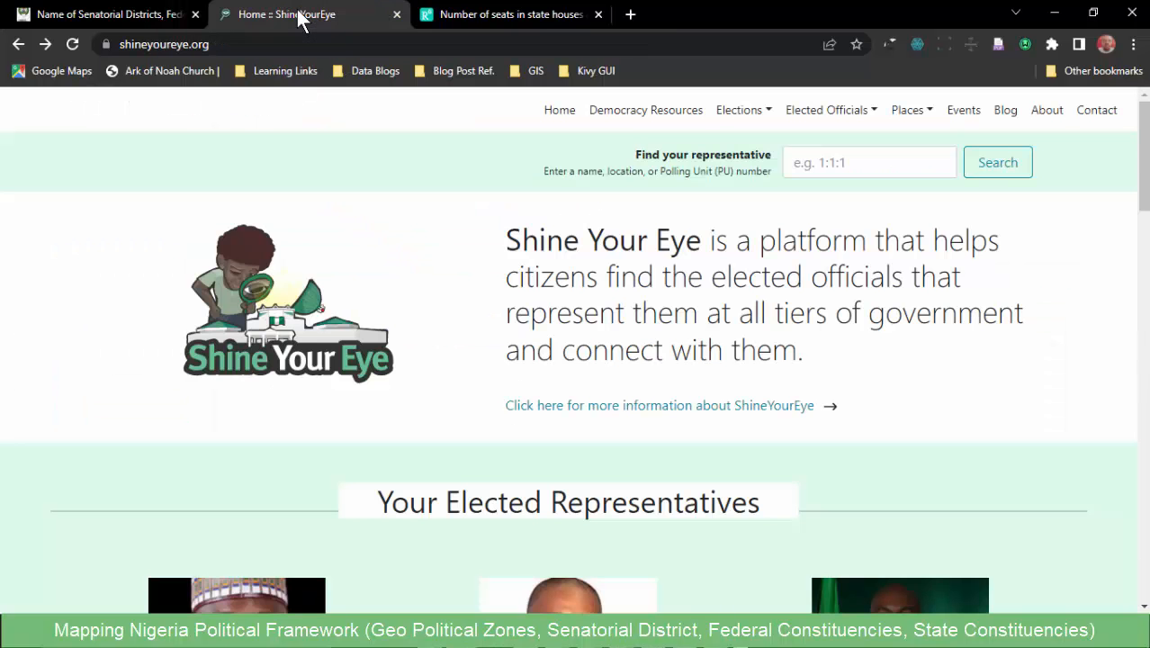
{"action": "left_click", "coordinate": [495, 16]}
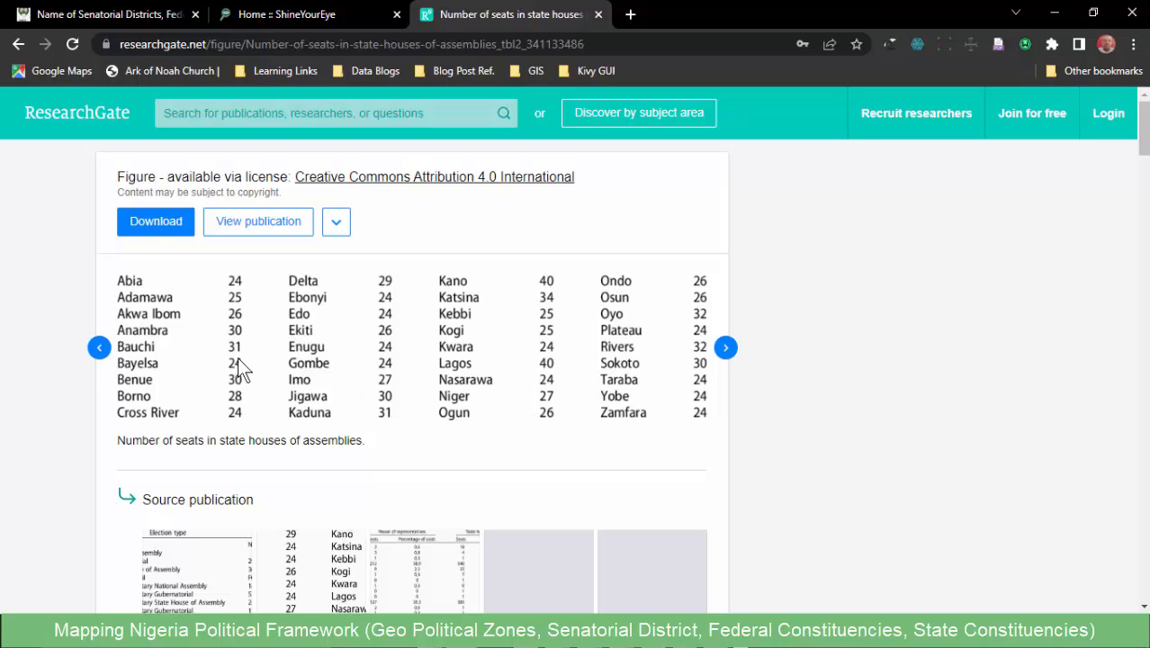
- Return to the ShineYourEye site, check its elected official categories and open the places listing for Senatorial Districts
{"action": "left_click", "coordinate": [287, 25]}
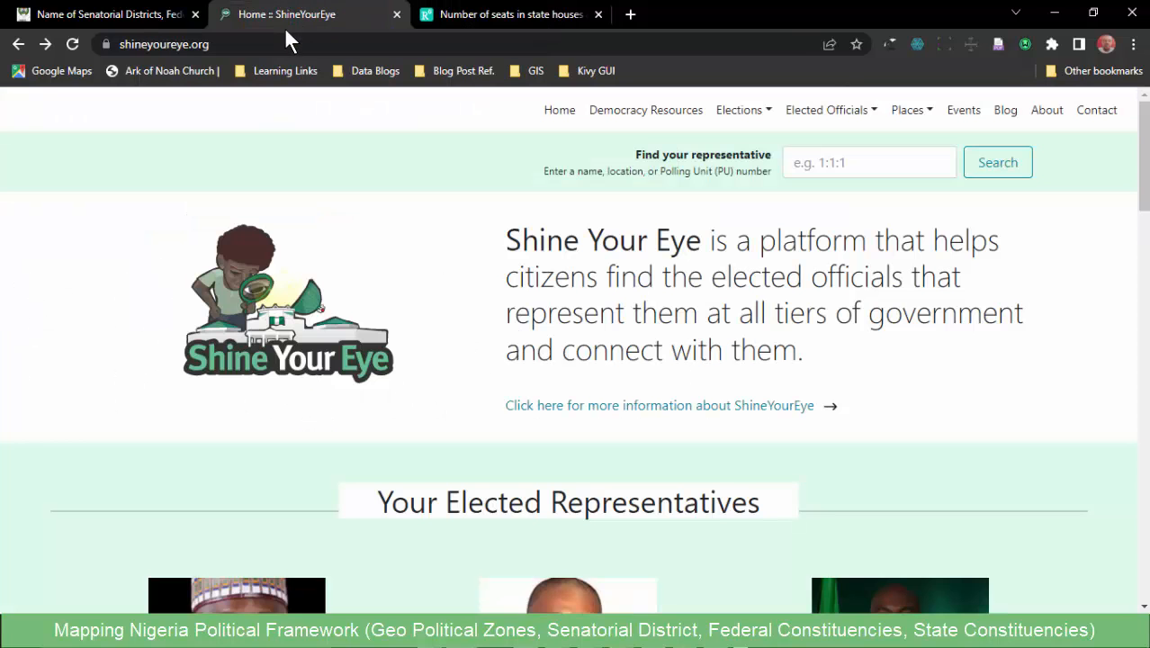
{"action": "scroll", "coordinate": [150, 306], "scroll_direction": "down", "scroll_amount": 3}
{"action": "scroll", "coordinate": [153, 310], "scroll_direction": "up", "scroll_amount": 3}
{"action": "left_click", "coordinate": [862, 112]}
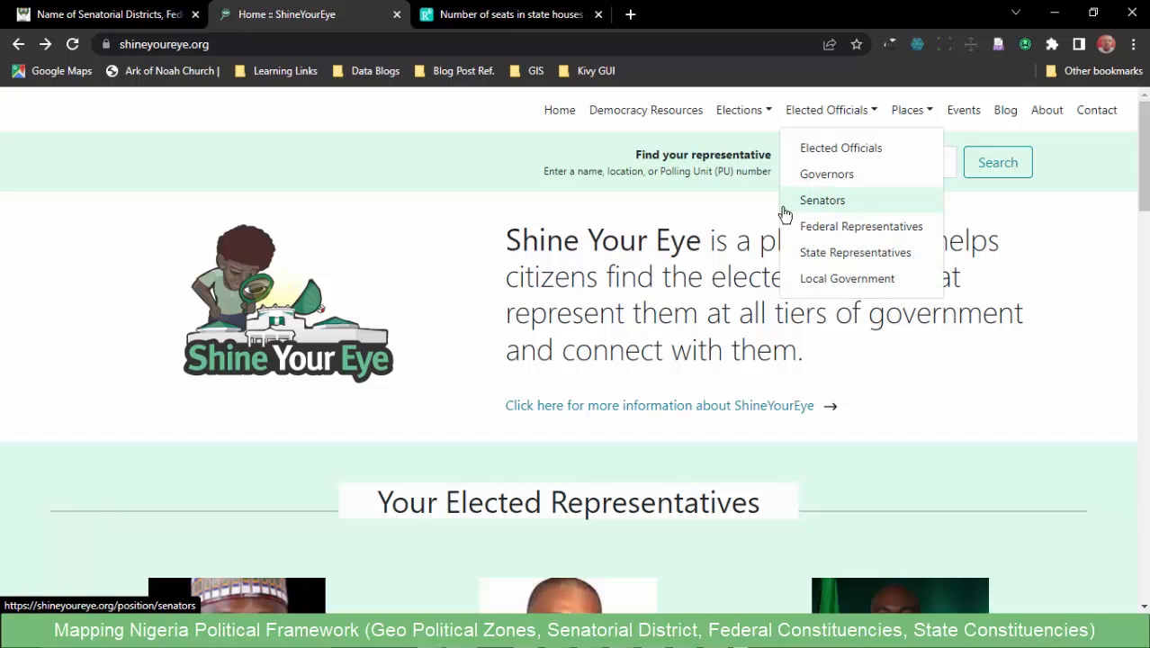
{"action": "left_click", "coordinate": [916, 111]}
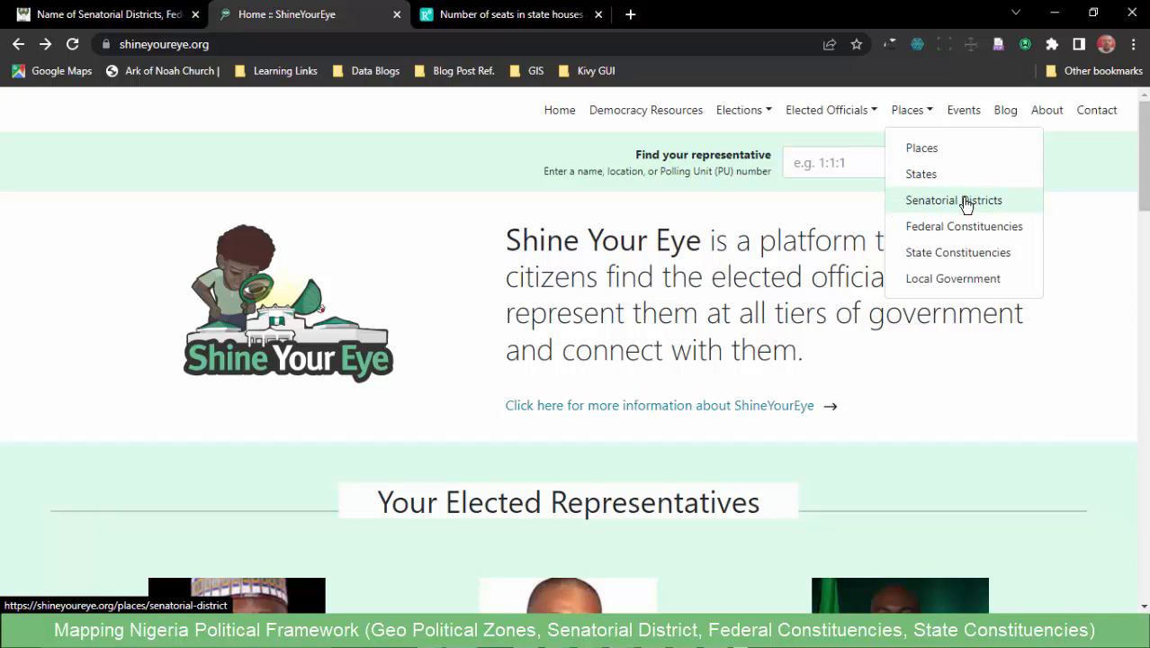
{"action": "left_click", "coordinate": [918, 201]}
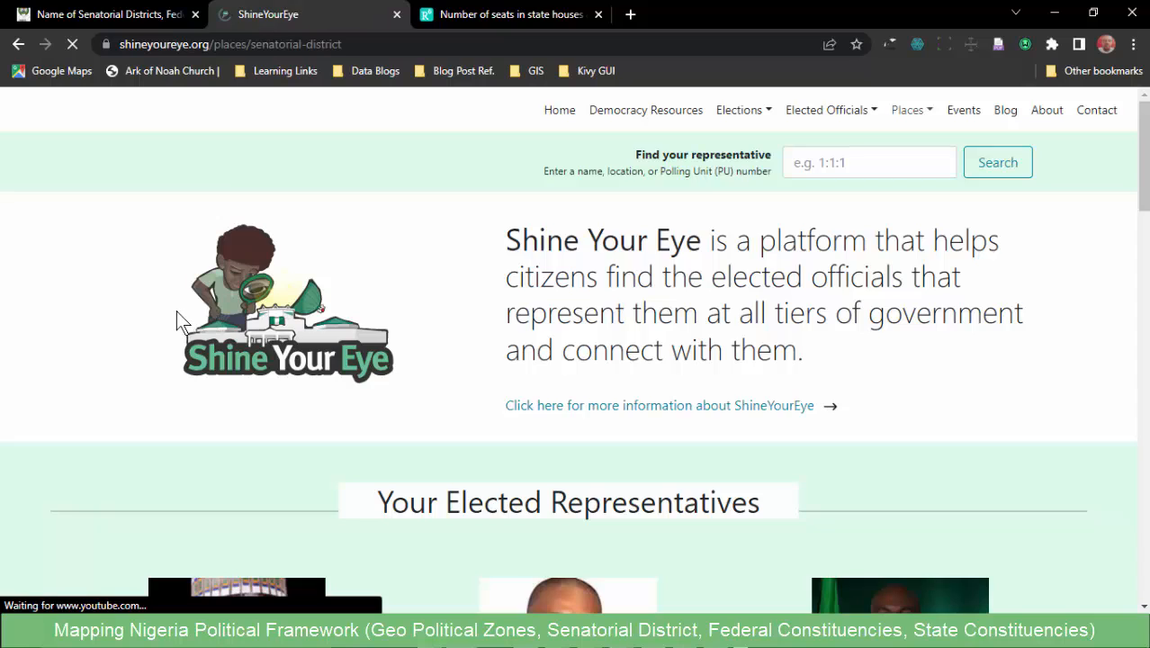
- Examine the three Abia senatorial districts and browse the state-by-state listing on the Senatorial District page
{"action": "scroll", "coordinate": [178, 335], "scroll_direction": "down", "scroll_amount": 1}
{"action": "scroll", "coordinate": [174, 333], "scroll_direction": "down", "scroll_amount": 2}
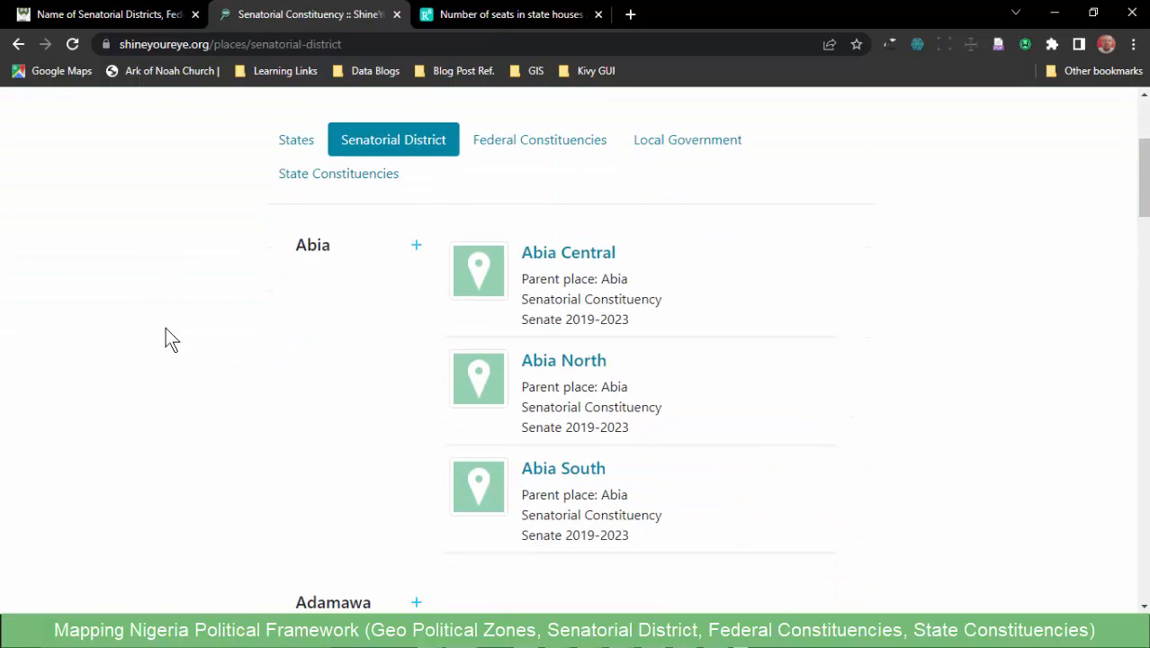
{"action": "scroll", "coordinate": [334, 397], "scroll_direction": "down", "scroll_amount": 9}
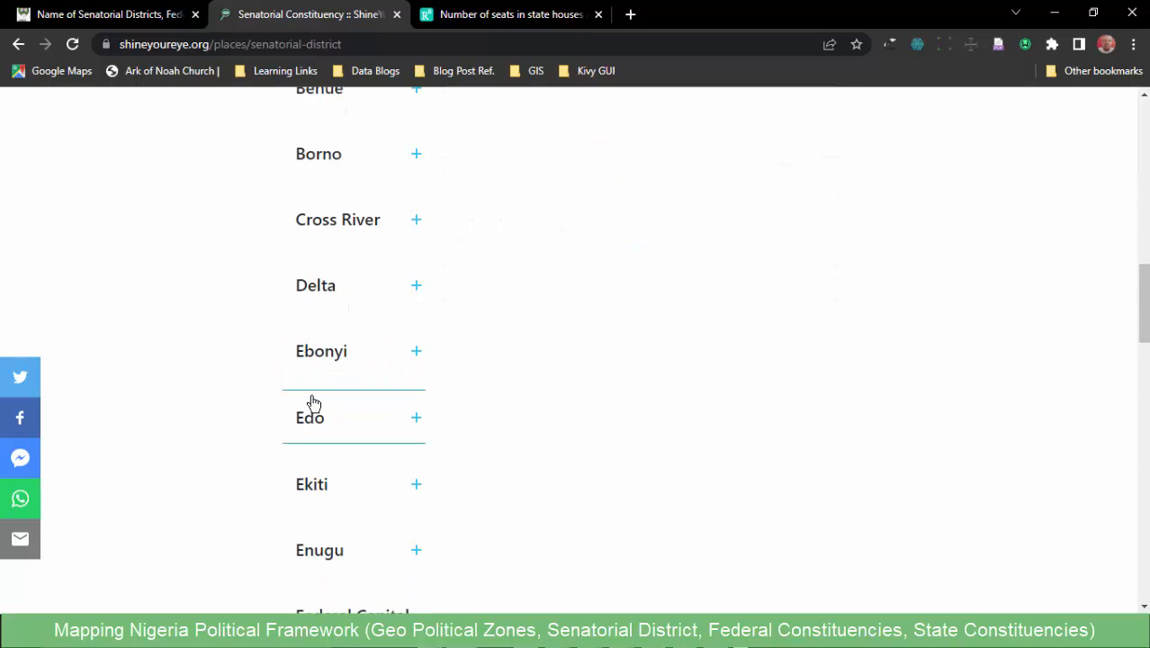
{"action": "scroll", "coordinate": [315, 402], "scroll_direction": "up", "scroll_amount": 11}
{"action": "scroll", "coordinate": [396, 369], "scroll_direction": "down", "scroll_amount": 1}
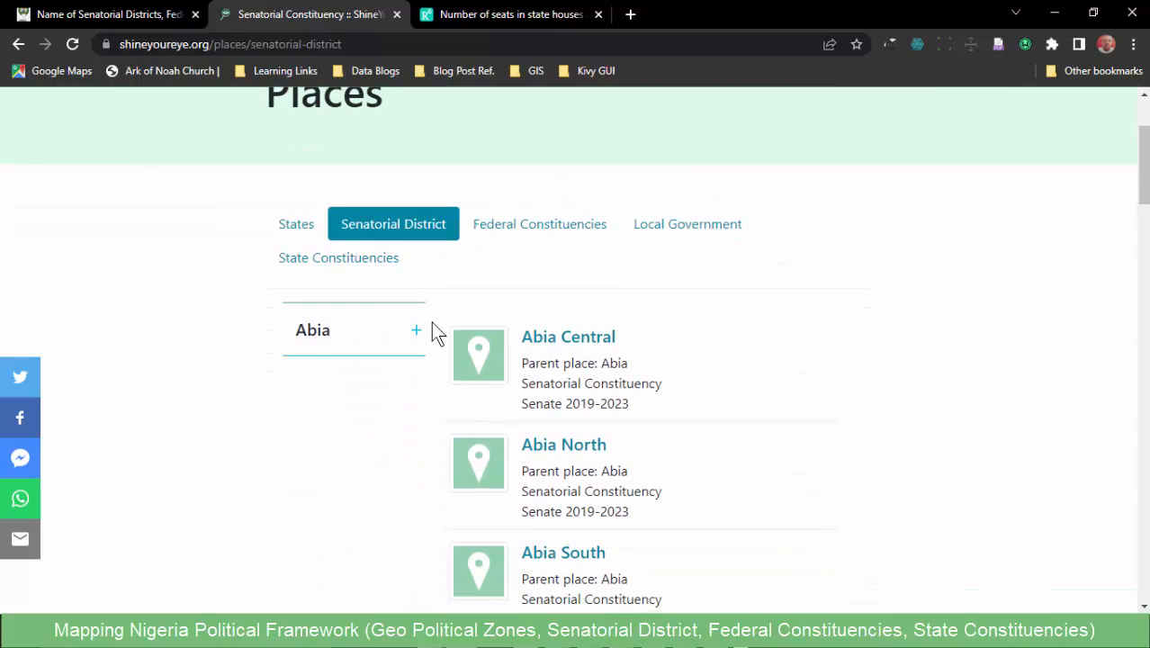
{"action": "scroll", "coordinate": [581, 270], "scroll_direction": "down", "scroll_amount": 2}
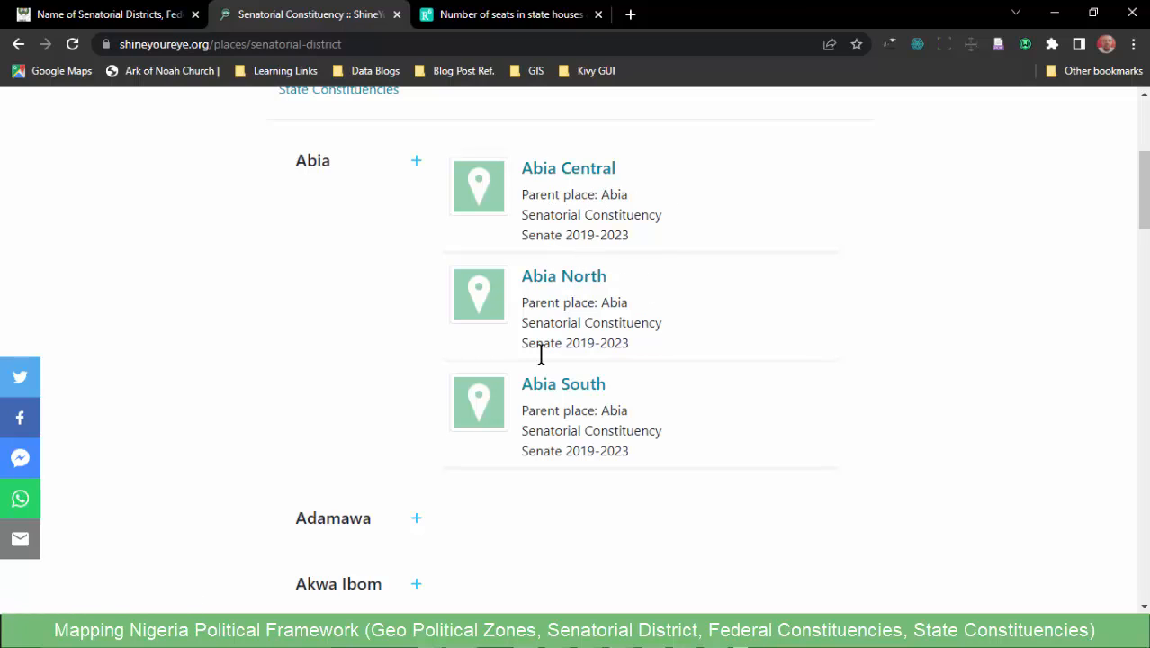
{"action": "scroll", "coordinate": [497, 435], "scroll_direction": "down", "scroll_amount": 10}
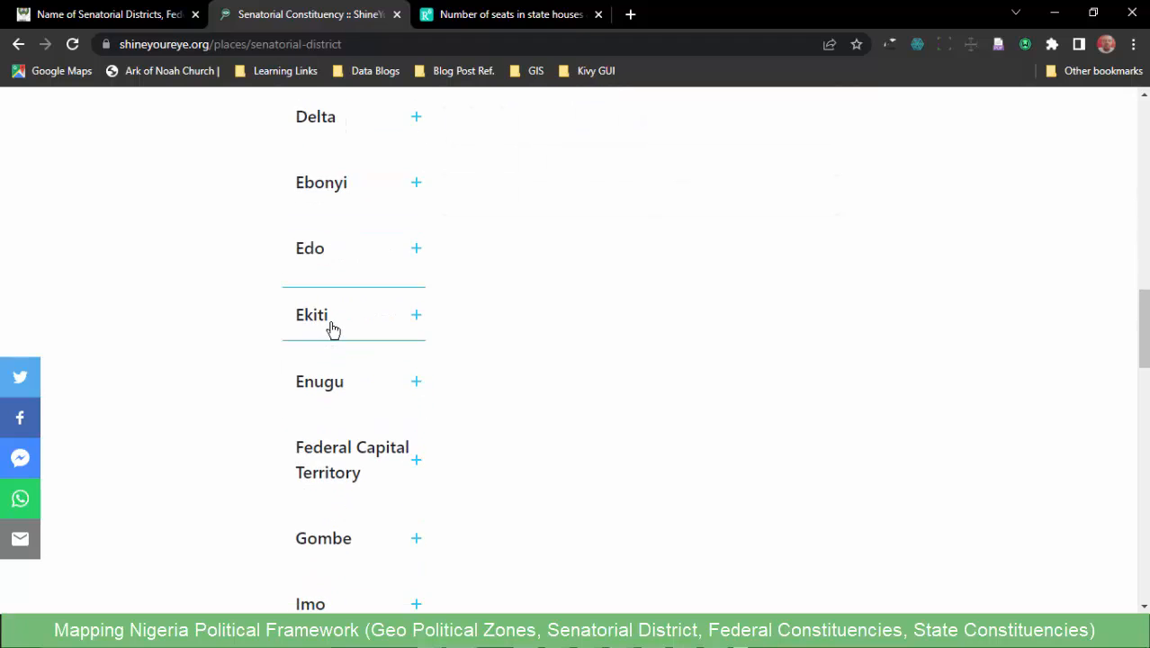
- Expand Ekiti, Niger and Yobe in the state listing to view their senatorial districts
{"action": "left_click", "coordinate": [329, 326]}
{"action": "scroll", "coordinate": [405, 334], "scroll_direction": "up", "scroll_amount": 1}
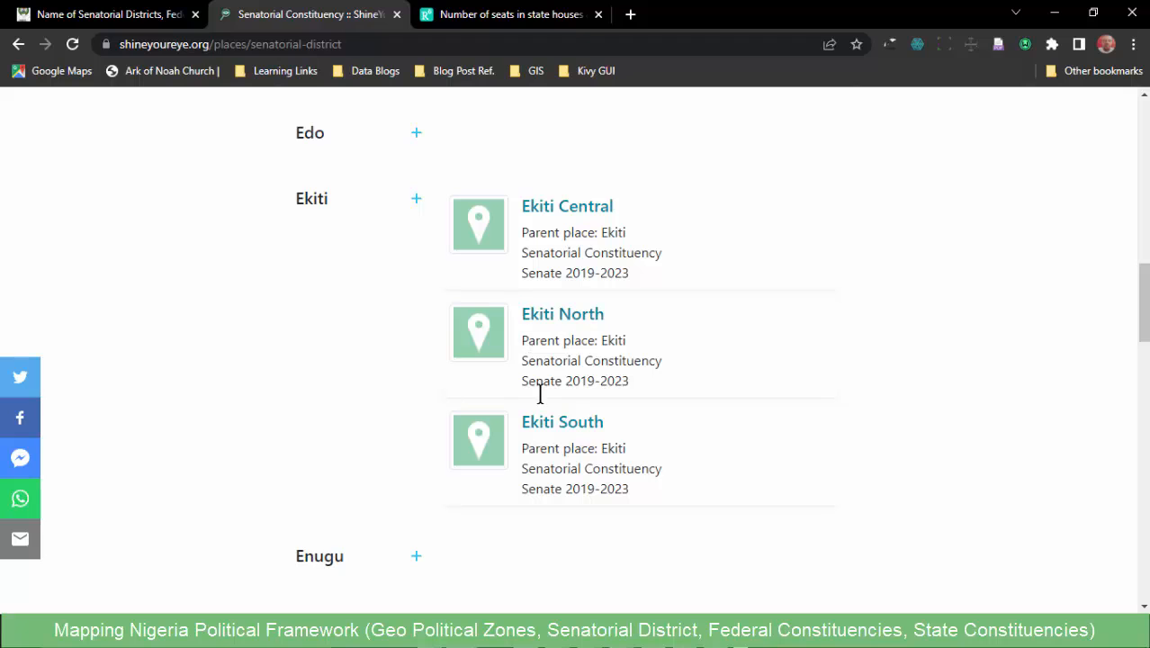
{"action": "scroll", "coordinate": [322, 461], "scroll_direction": "down", "scroll_amount": 12}
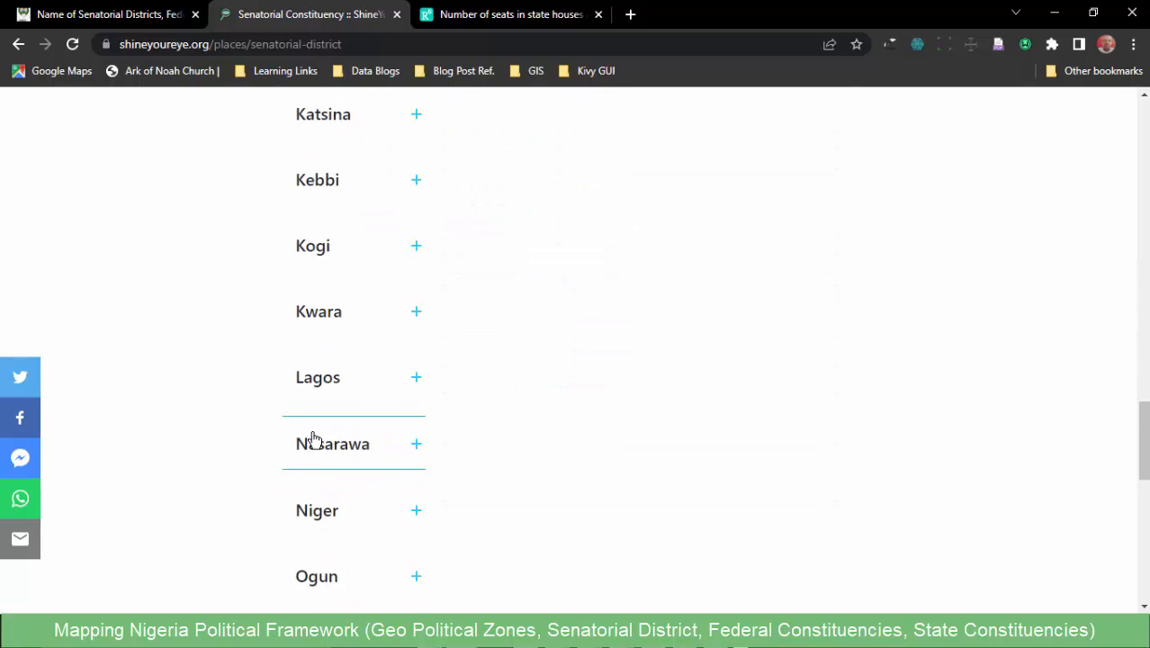
{"action": "left_click", "coordinate": [331, 349]}
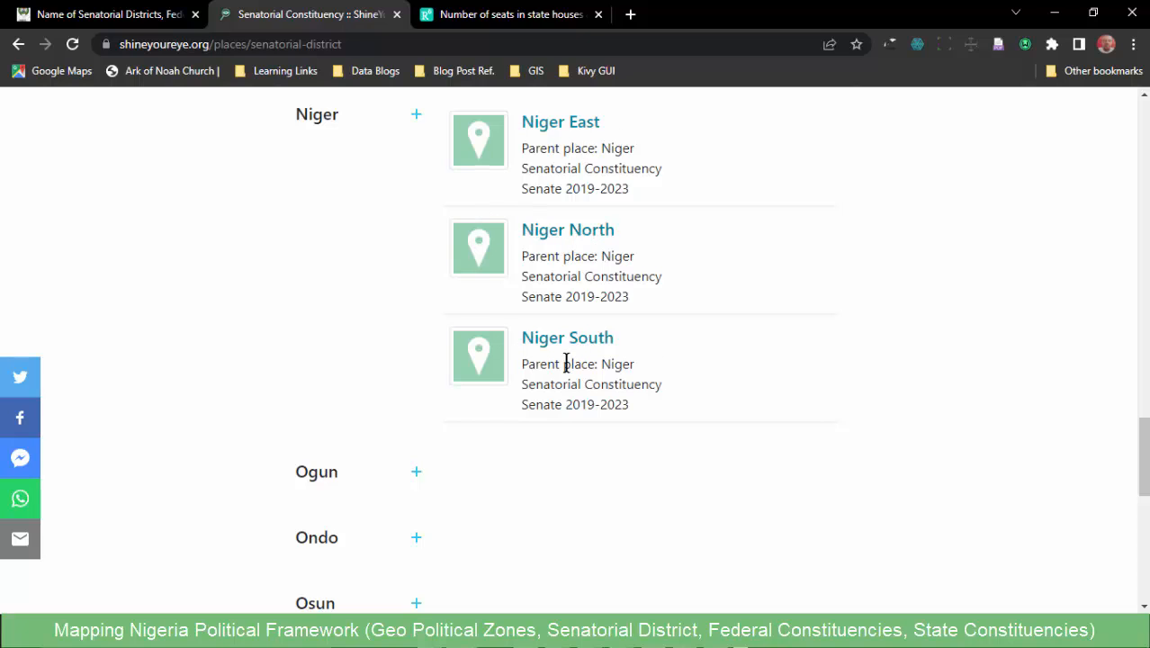
{"action": "scroll", "coordinate": [415, 396], "scroll_direction": "down", "scroll_amount": 6}
{"action": "left_click", "coordinate": [350, 398]}
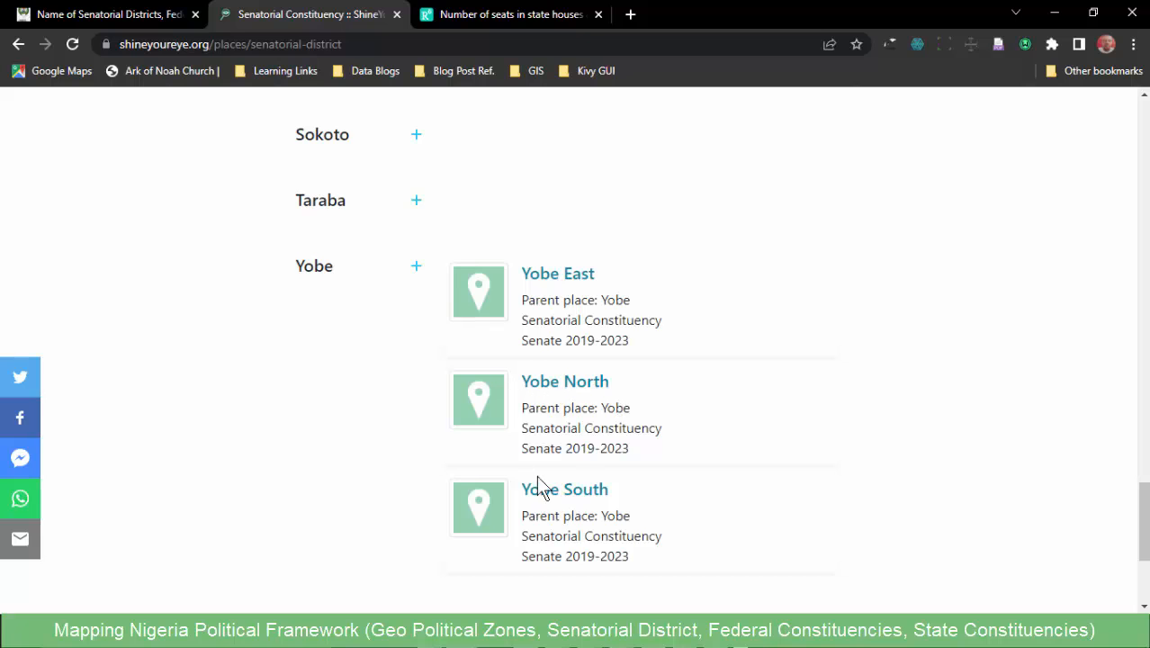
- Finish checking the Yobe senatorial districts and open the Federal Constituencies listing at Abia
{"action": "scroll", "coordinate": [535, 476], "scroll_direction": "down", "scroll_amount": 2}
{"action": "scroll", "coordinate": [533, 442], "scroll_direction": "down", "scroll_amount": 1}
{"action": "scroll", "coordinate": [507, 423], "scroll_direction": "up", "scroll_amount": 12}
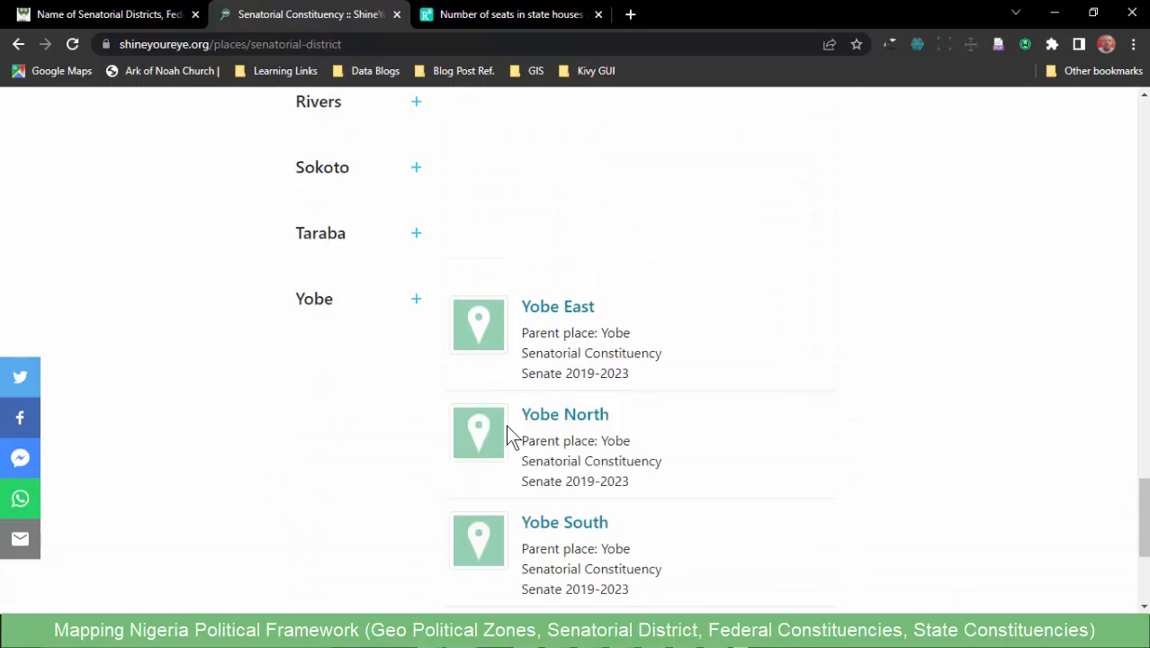
{"action": "scroll", "coordinate": [507, 404], "scroll_direction": "up", "scroll_amount": 15}
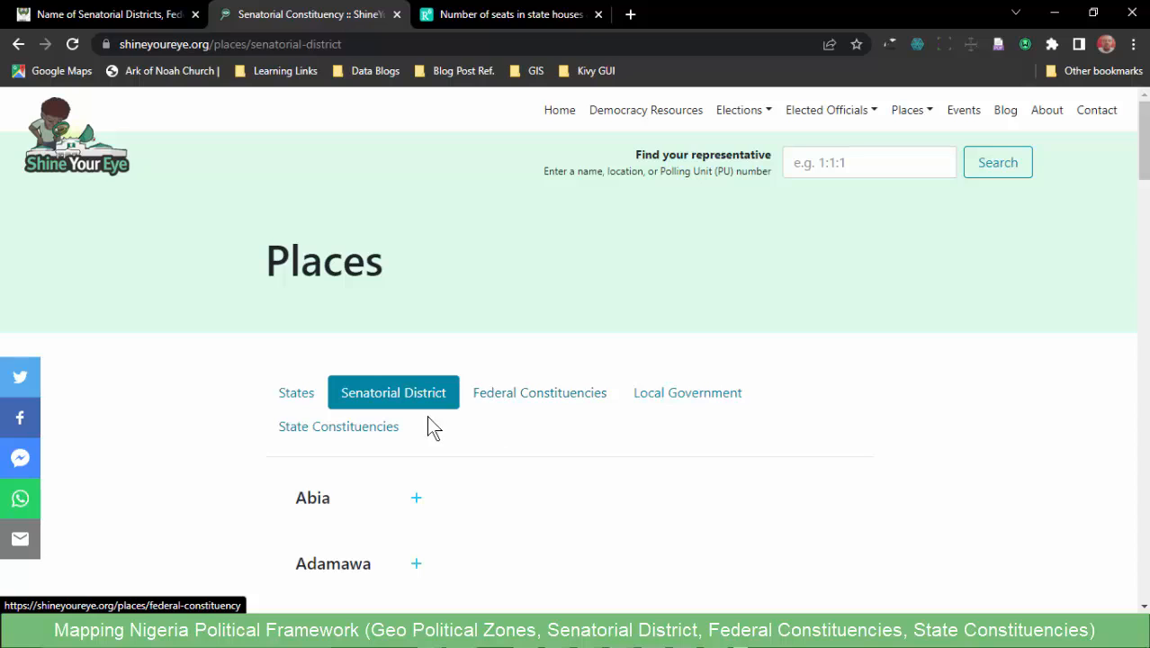
{"action": "left_click", "coordinate": [527, 394]}
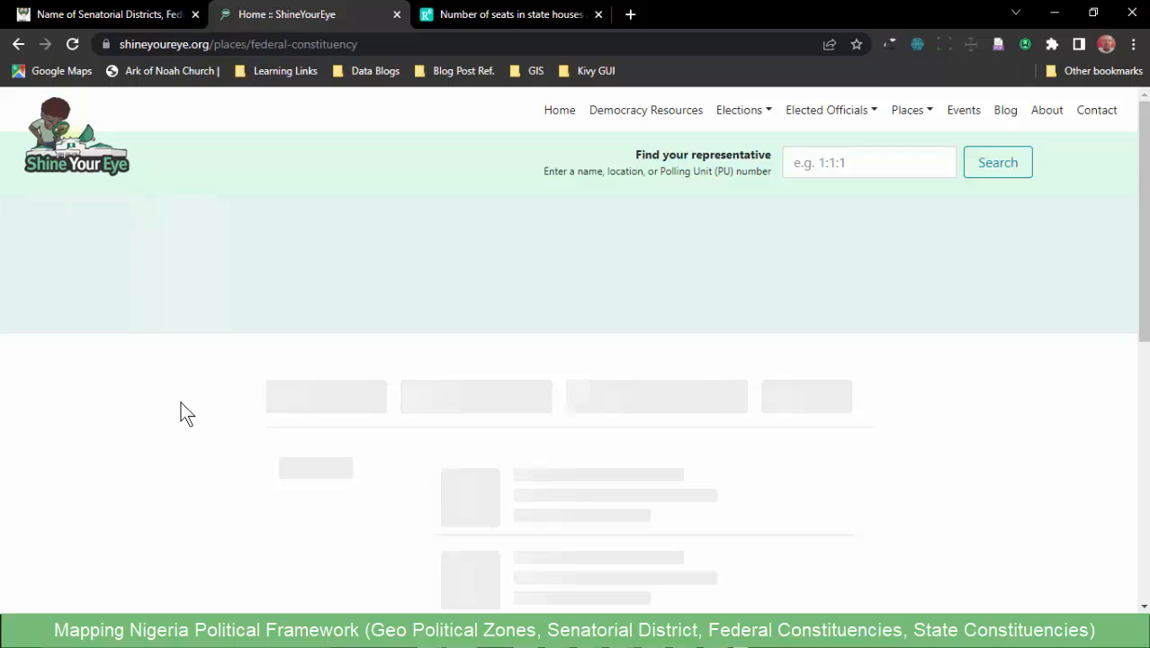
{"action": "scroll", "coordinate": [181, 402], "scroll_direction": "down", "scroll_amount": 2}
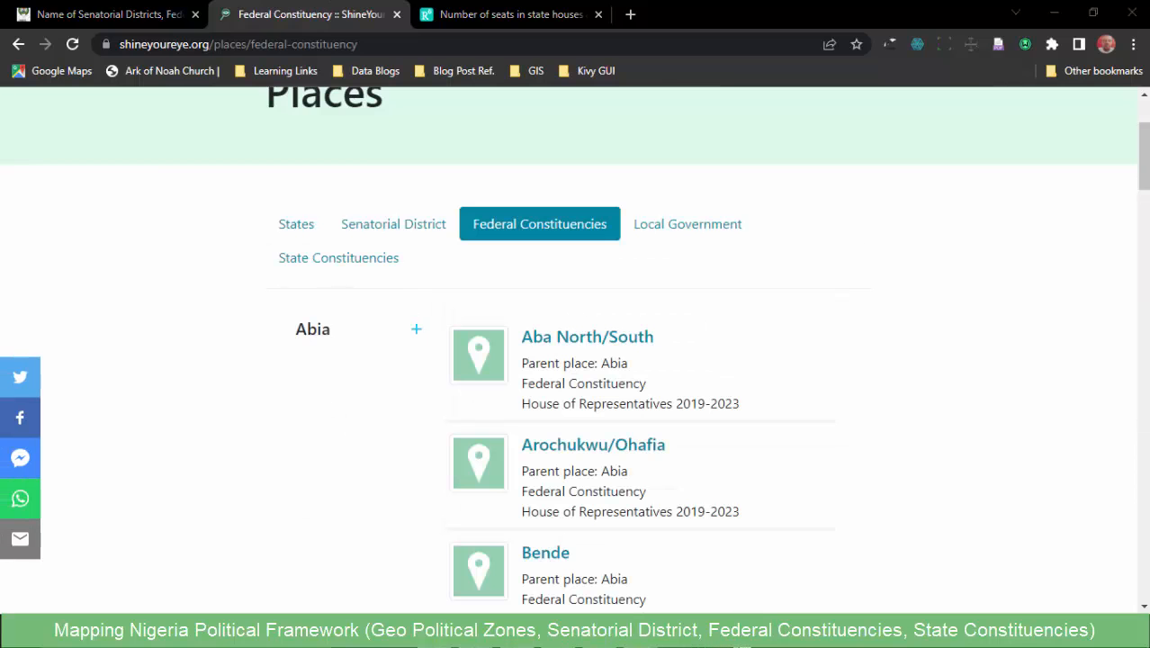
- Switch to the Excel workbook to check its FED. CONST. sheet against the website, and return to the Federal Constituencies page in Chrome
{"action": "mouse_move", "coordinate": [629, 591]}
{"action": "left_click", "coordinate": [590, 559]}
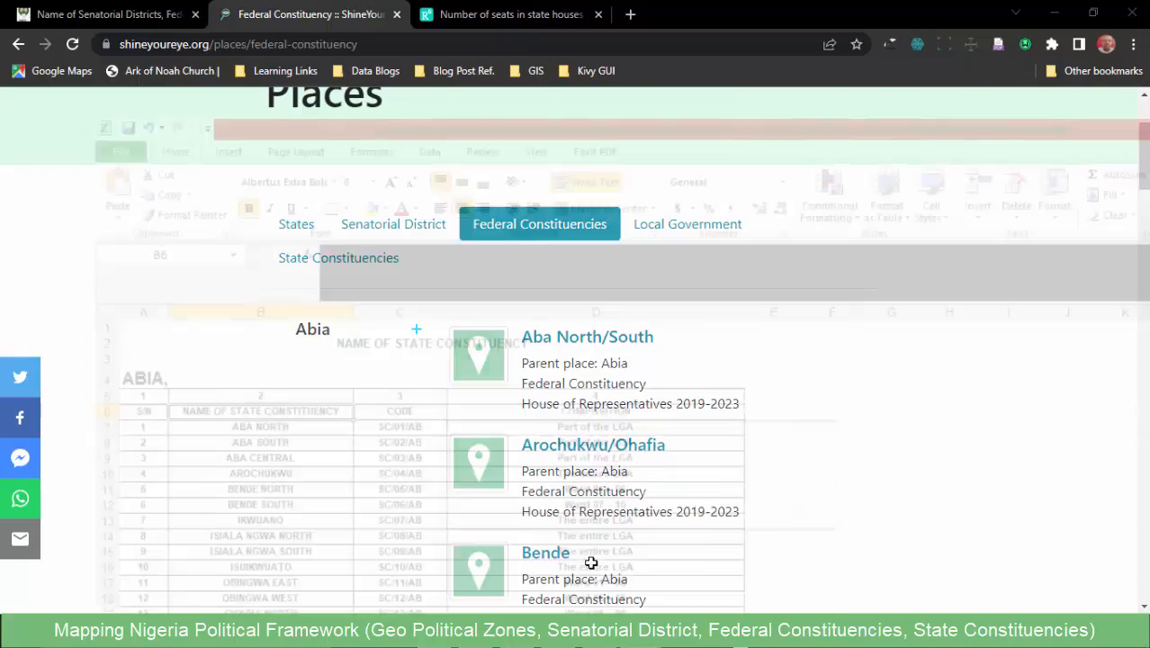
{"action": "scroll", "coordinate": [187, 274], "scroll_direction": "down", "scroll_amount": 5}
{"action": "scroll", "coordinate": [181, 311], "scroll_direction": "up", "scroll_amount": 1}
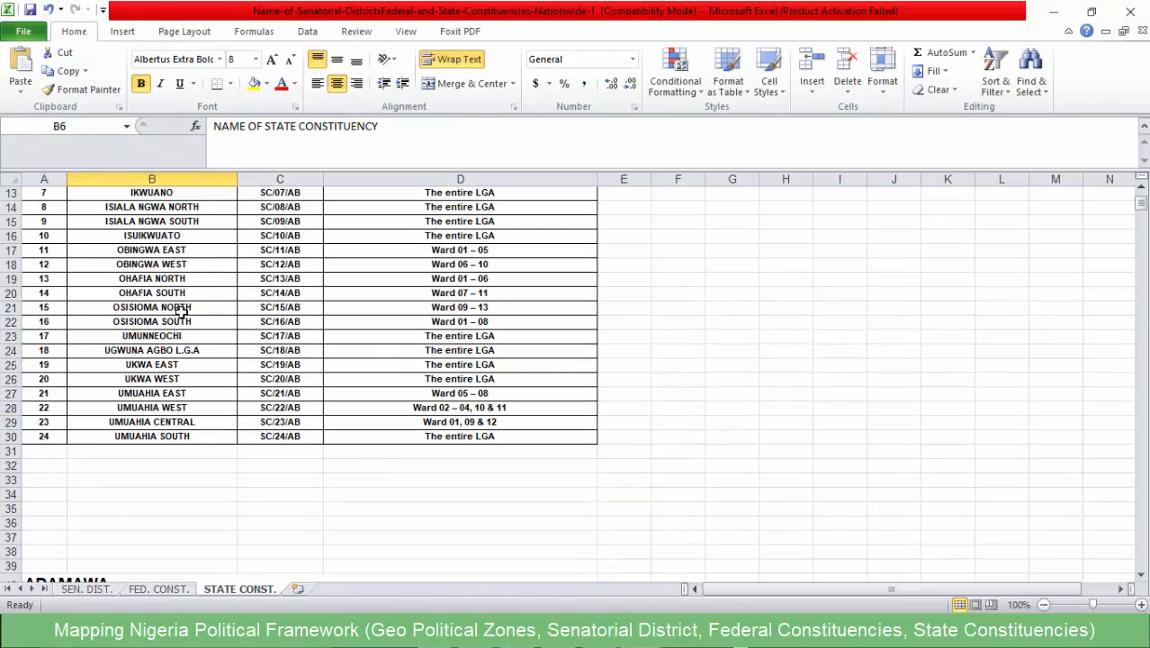
{"action": "left_click", "coordinate": [153, 588]}
{"action": "scroll", "coordinate": [187, 419], "scroll_direction": "up", "scroll_amount": 15}
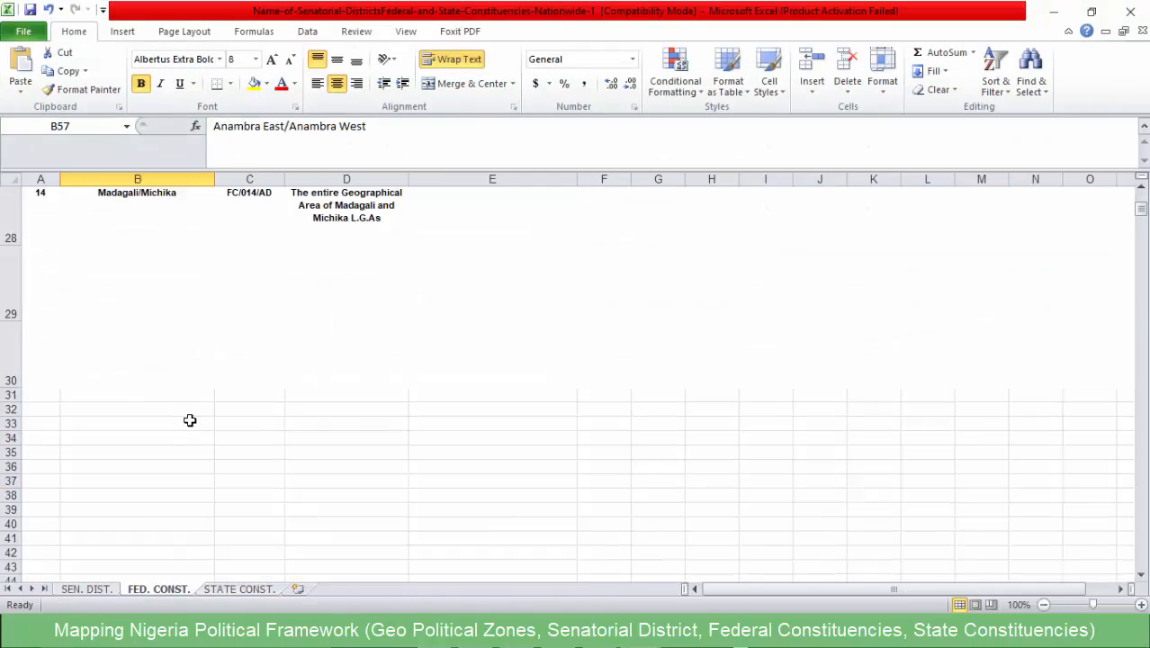
{"action": "left_click", "coordinate": [1058, 13]}
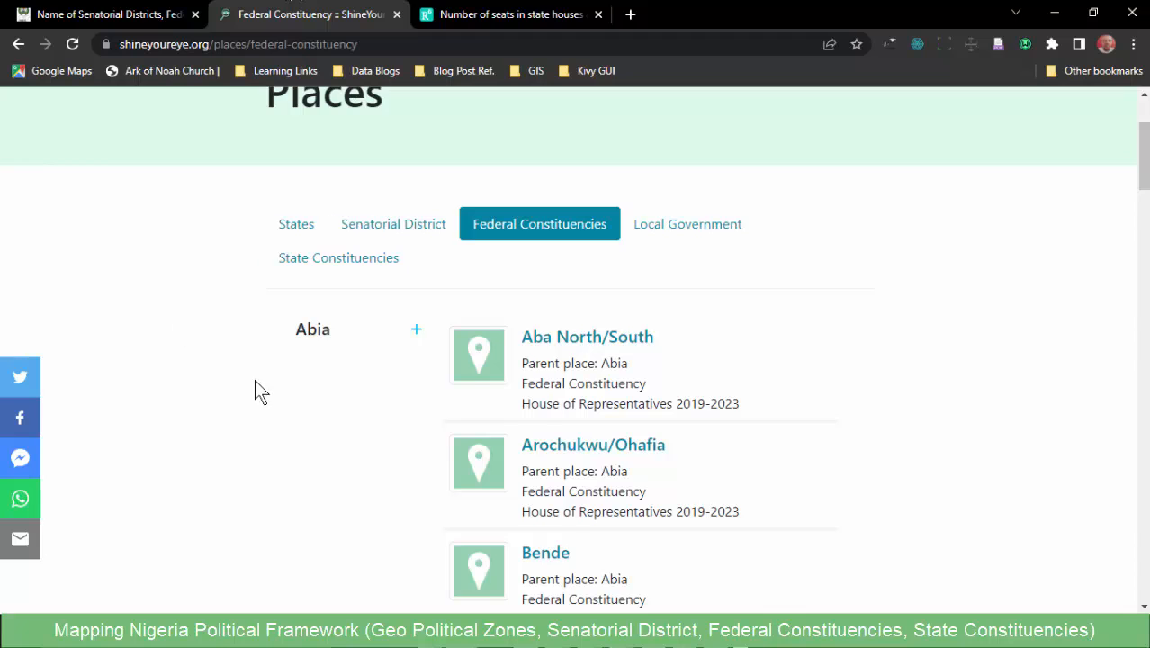
- Examine Abia's federal constituencies on the web page, including Aba North/South, Arochukwu/Ohafia and Bende
{"action": "scroll", "coordinate": [254, 379], "scroll_direction": "down", "scroll_amount": 2}
{"action": "scroll", "coordinate": [215, 248], "scroll_direction": "up", "scroll_amount": 2}
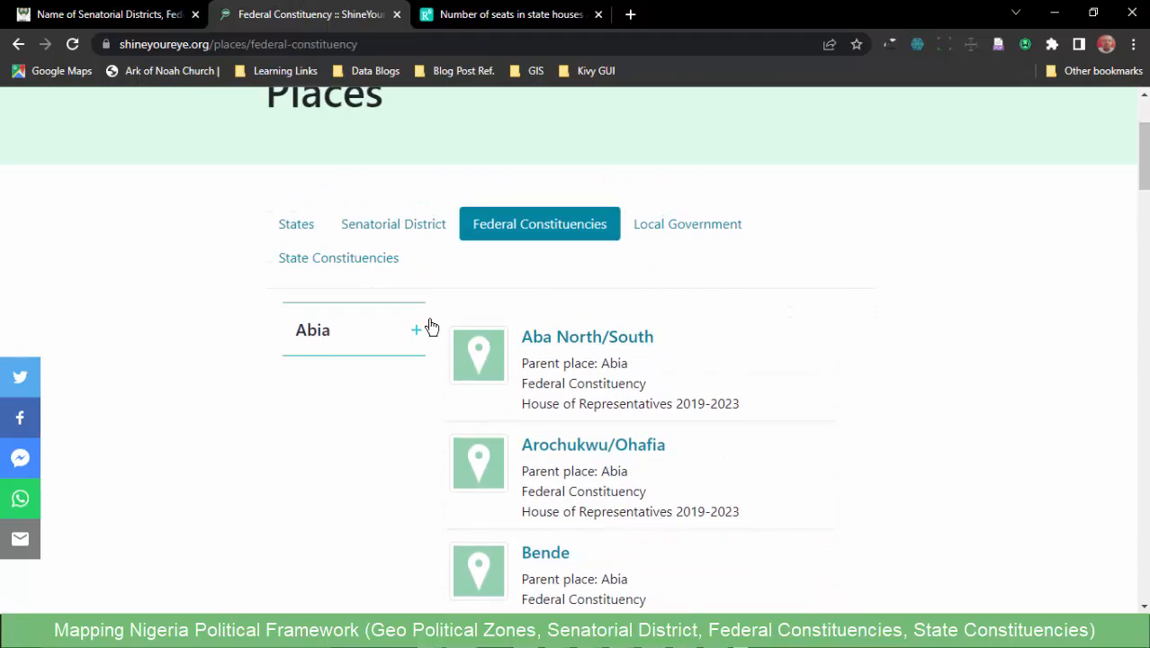
{"action": "scroll", "coordinate": [571, 328], "scroll_direction": "down", "scroll_amount": 2}
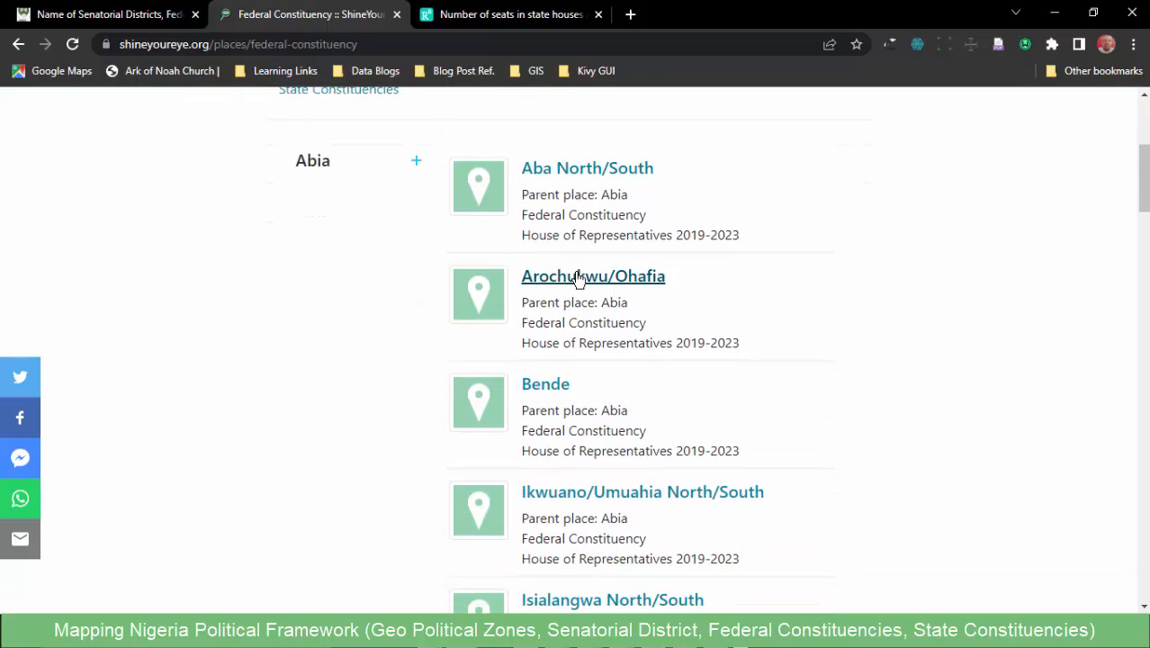
- Examine the rest of Abia's federal constituencies, from Bende down to Ukwa East/West
{"action": "scroll", "coordinate": [578, 279], "scroll_direction": "down", "scroll_amount": 1}
{"action": "scroll", "coordinate": [549, 314], "scroll_direction": "down", "scroll_amount": 1}
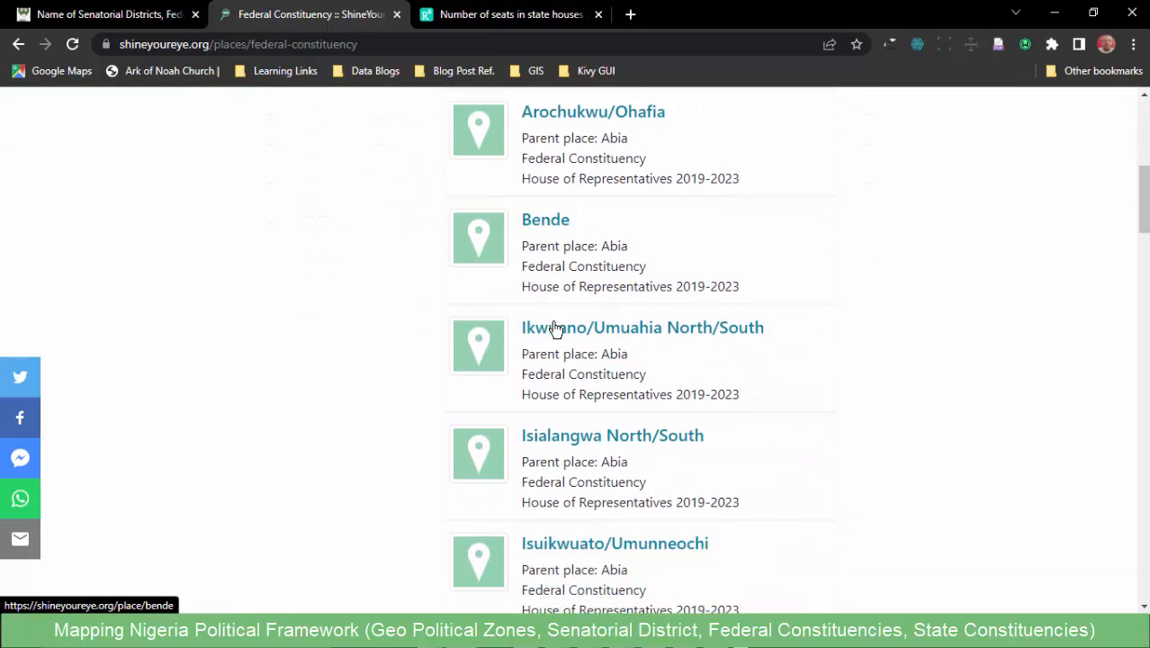
{"action": "scroll", "coordinate": [554, 331], "scroll_direction": "down", "scroll_amount": 5}
{"action": "scroll", "coordinate": [556, 351], "scroll_direction": "up", "scroll_amount": 2}
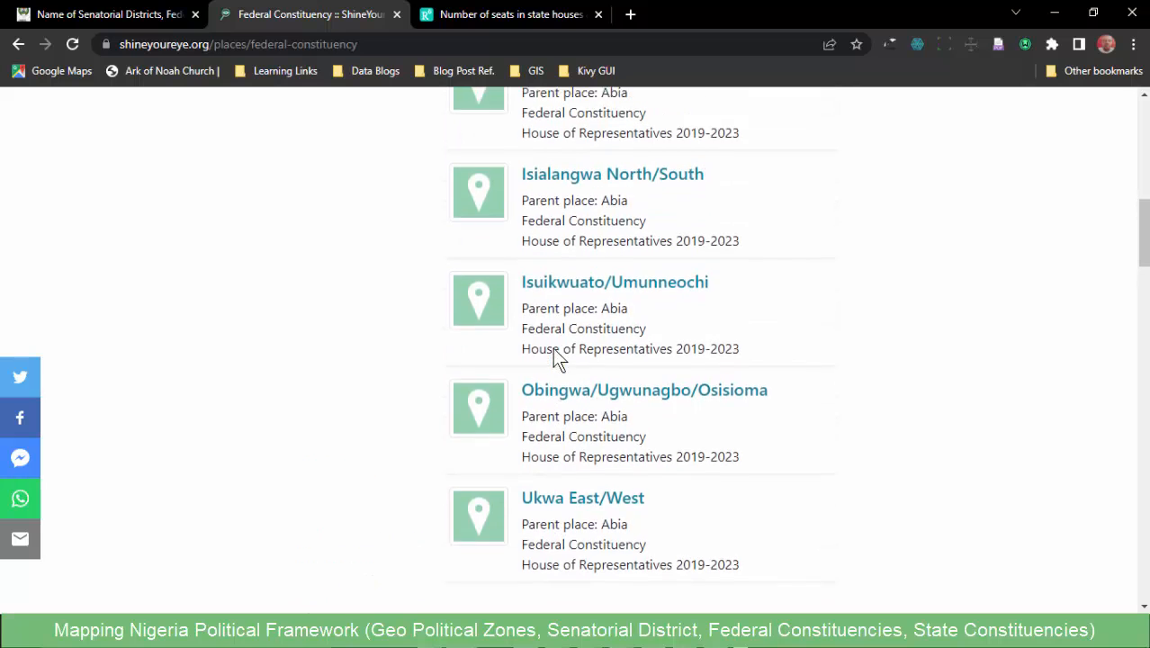
{"action": "scroll", "coordinate": [553, 352], "scroll_direction": "up", "scroll_amount": 6}
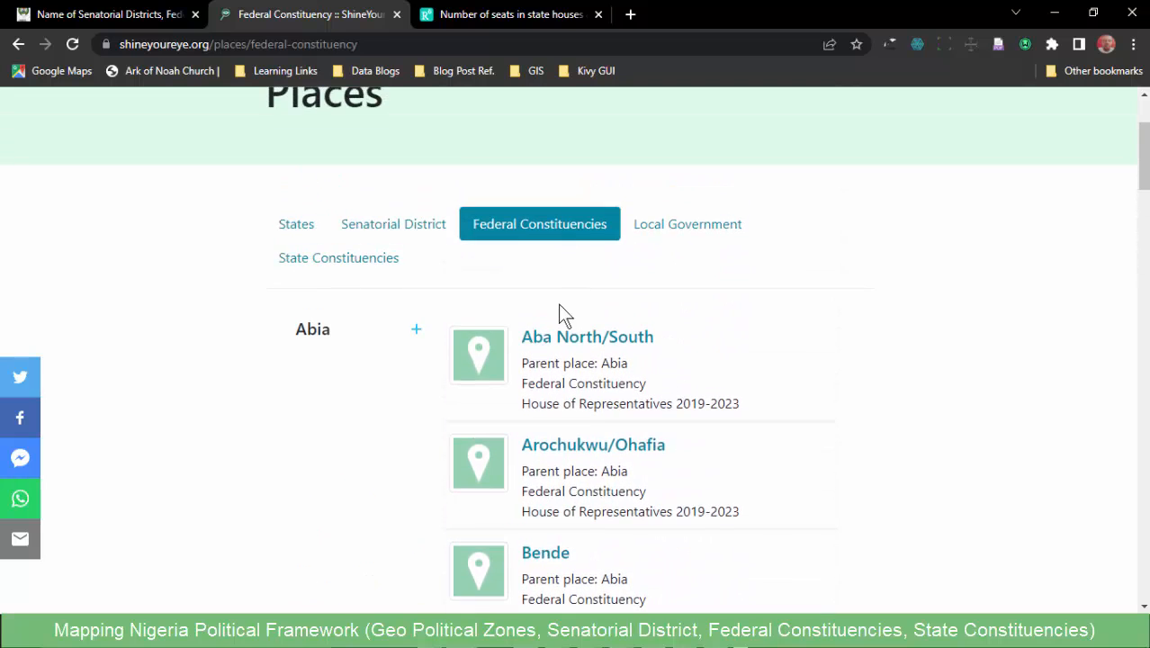
- Expand Kaduna in the Federal Constituencies listing and review its entries from Birnin Gwari/Giwa to Zaria
{"action": "scroll", "coordinate": [559, 305], "scroll_direction": "down", "scroll_amount": 14}
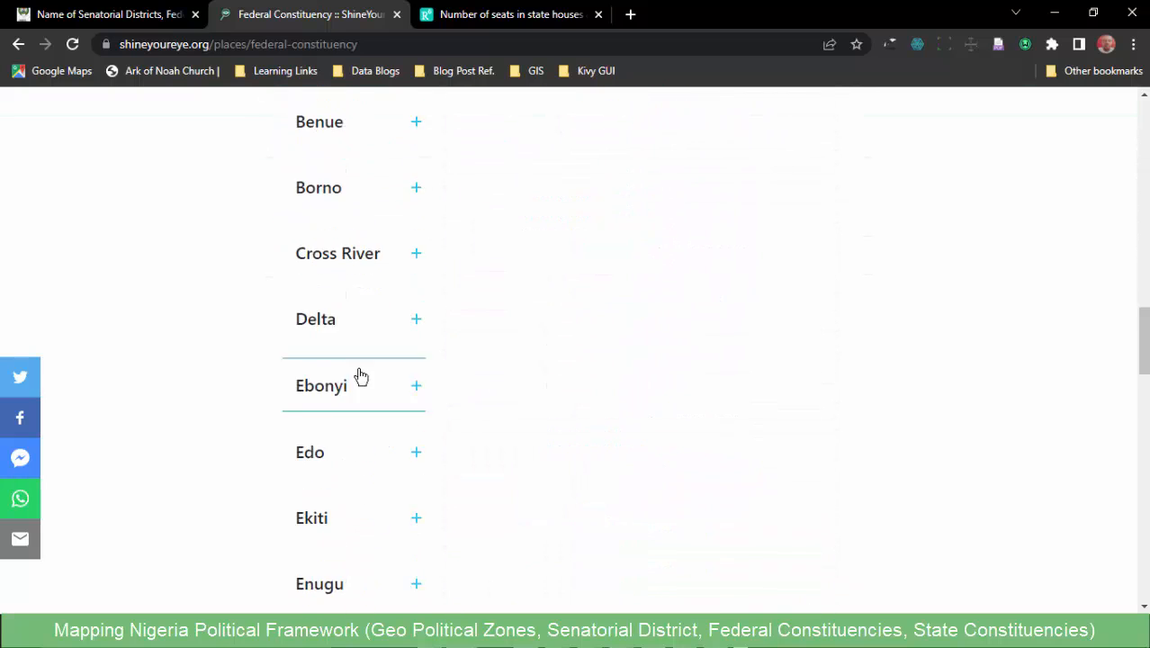
{"action": "scroll", "coordinate": [359, 376], "scroll_direction": "down", "scroll_amount": 6}
{"action": "left_click", "coordinate": [338, 358]}
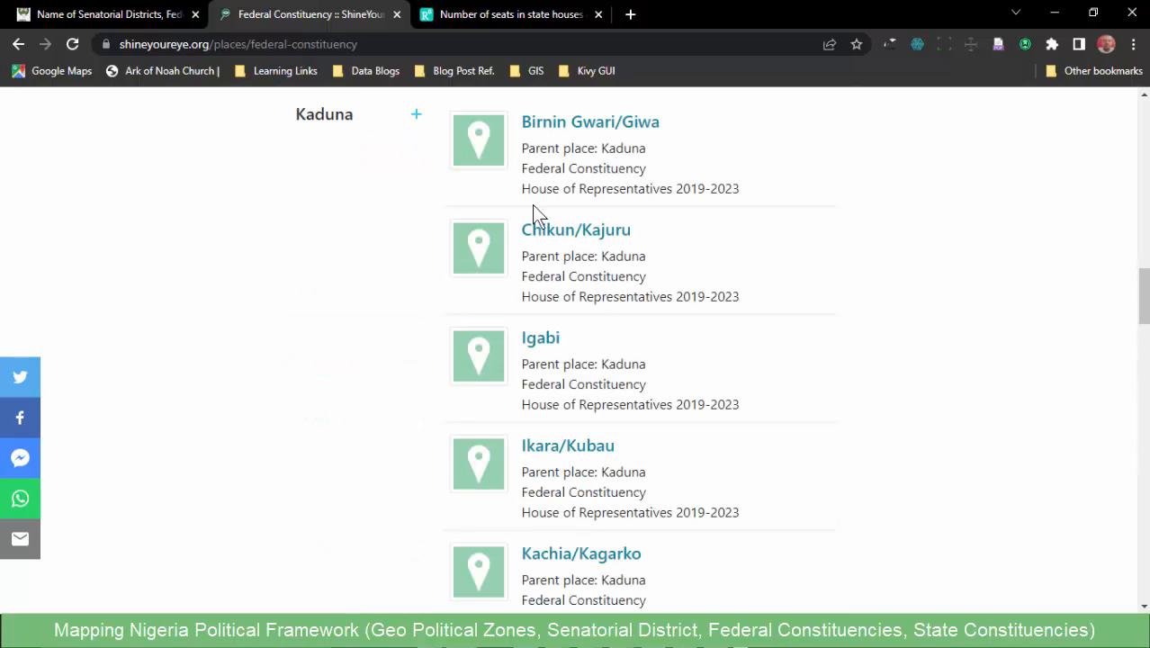
{"action": "scroll", "coordinate": [544, 408], "scroll_direction": "down", "scroll_amount": 13}
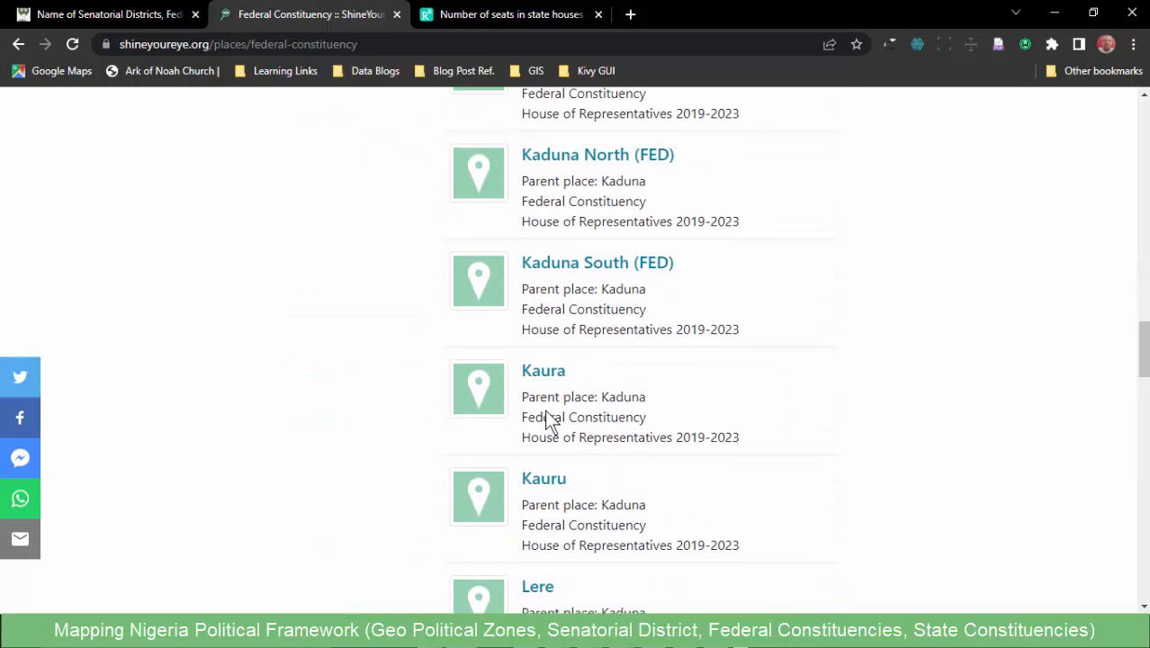
{"action": "scroll", "coordinate": [549, 402], "scroll_direction": "down", "scroll_amount": 2}
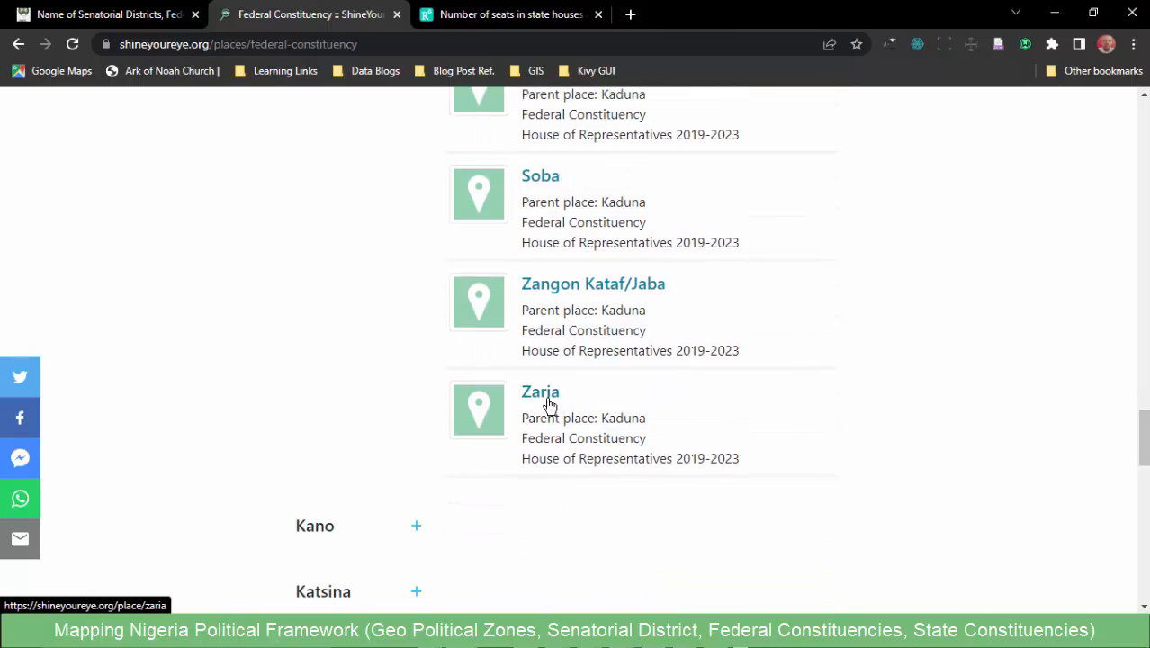
{"action": "scroll", "coordinate": [567, 376], "scroll_direction": "up", "scroll_amount": 6}
{"action": "scroll", "coordinate": [566, 363], "scroll_direction": "up", "scroll_amount": 11}
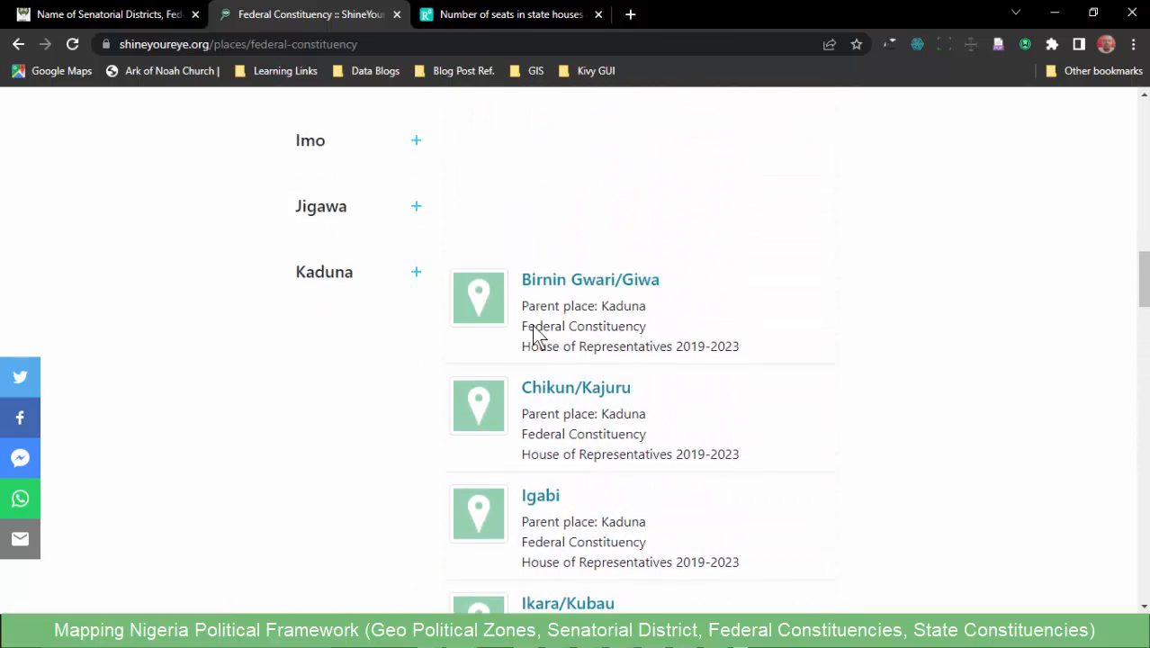
- Expand Kwara in the Federal Constituencies listing and review its entries through Patigi/Edu/Moro
{"action": "scroll", "coordinate": [373, 346], "scroll_direction": "down", "scroll_amount": 19}
{"action": "scroll", "coordinate": [320, 353], "scroll_direction": "down", "scroll_amount": 4}
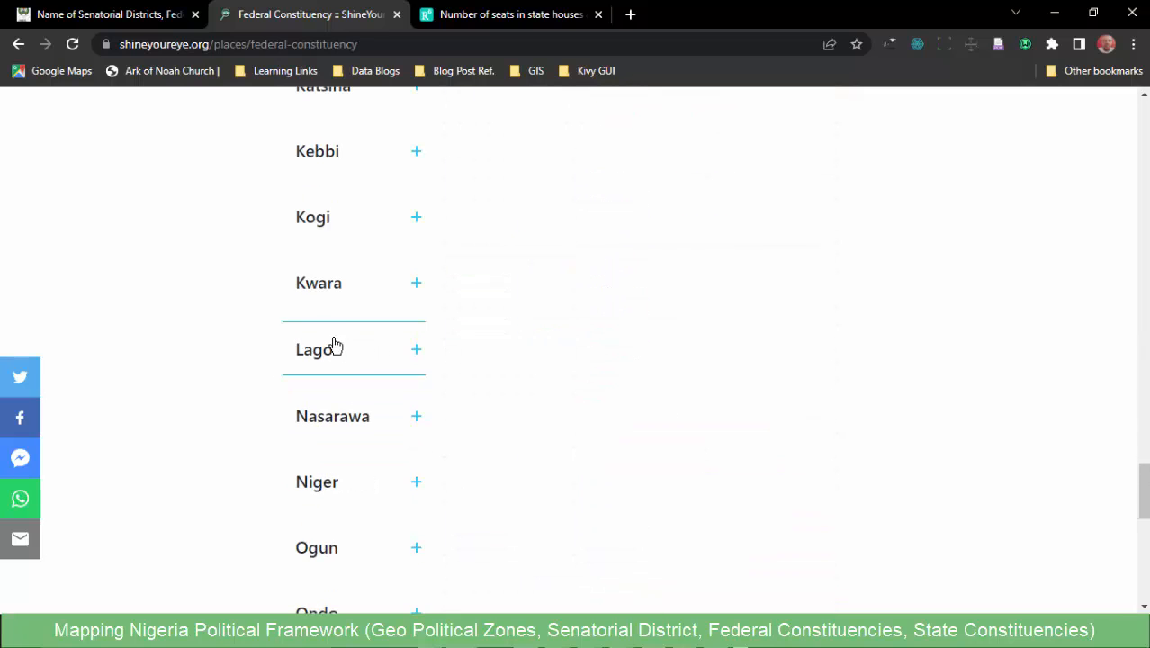
{"action": "left_click", "coordinate": [344, 290]}
{"action": "scroll", "coordinate": [342, 427], "scroll_direction": "down", "scroll_amount": 4}
{"action": "scroll", "coordinate": [344, 414], "scroll_direction": "down", "scroll_amount": 2}
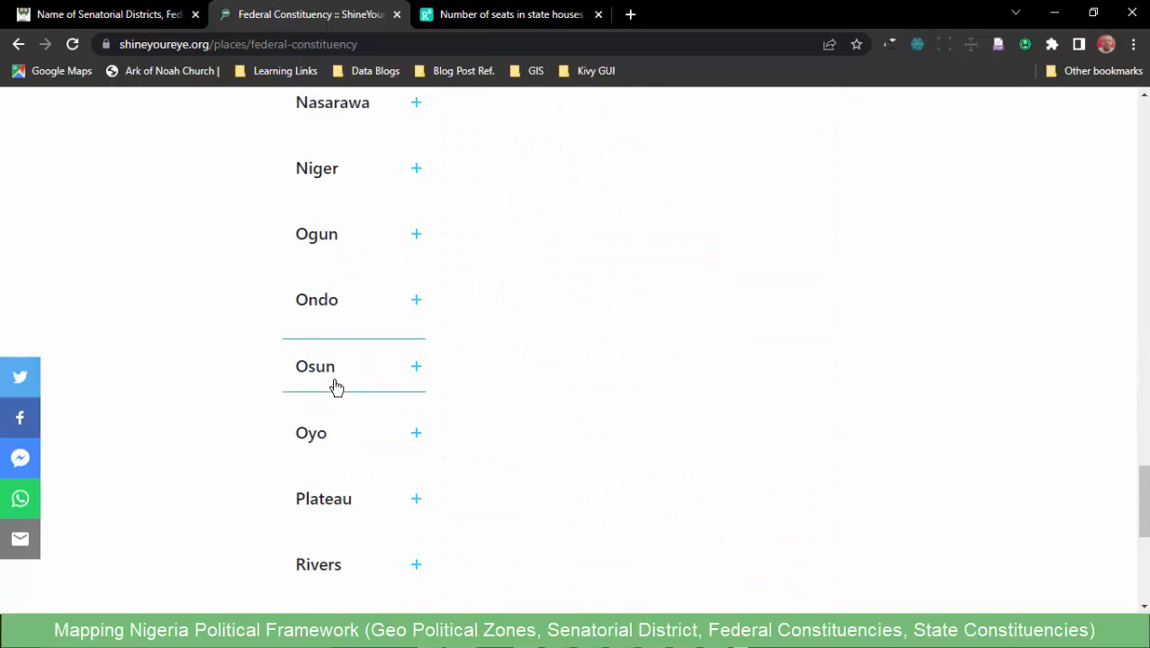
{"action": "scroll", "coordinate": [380, 372], "scroll_direction": "up", "scroll_amount": 8}
{"action": "scroll", "coordinate": [360, 351], "scroll_direction": "down", "scroll_amount": 3}
{"action": "scroll", "coordinate": [340, 374], "scroll_direction": "down", "scroll_amount": 3}
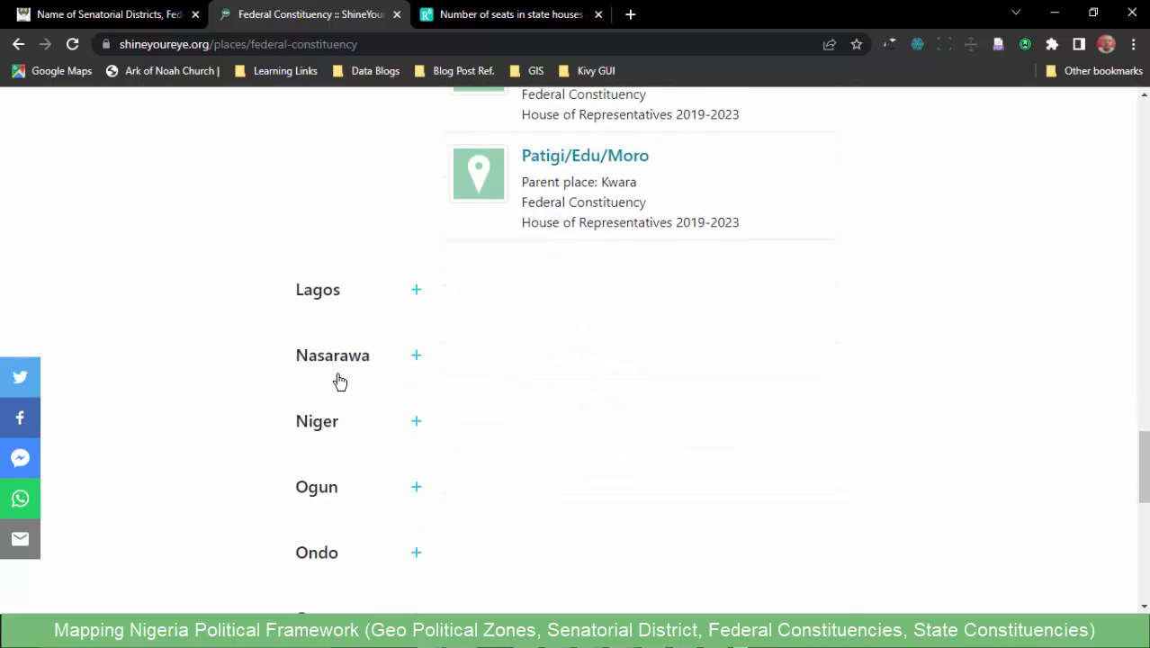
- Expand Nasarawa in the Federal Constituencies listing and review its entries, including Lafia/Obi and Nasarawa/Toto
{"action": "left_click", "coordinate": [342, 354]}
{"action": "scroll", "coordinate": [365, 373], "scroll_direction": "down", "scroll_amount": 3}
{"action": "scroll", "coordinate": [513, 288], "scroll_direction": "down", "scroll_amount": 5}
{"action": "scroll", "coordinate": [538, 264], "scroll_direction": "up", "scroll_amount": 6}
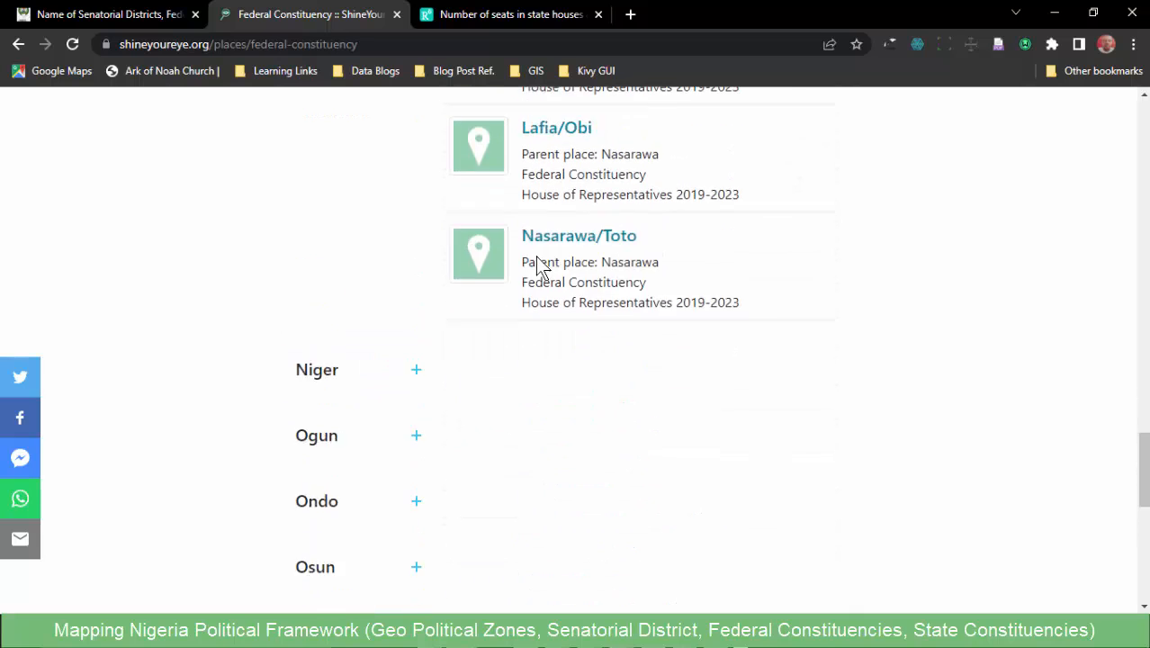
{"action": "scroll", "coordinate": [562, 351], "scroll_direction": "down", "scroll_amount": 2}
{"action": "scroll", "coordinate": [569, 359], "scroll_direction": "down", "scroll_amount": 3}
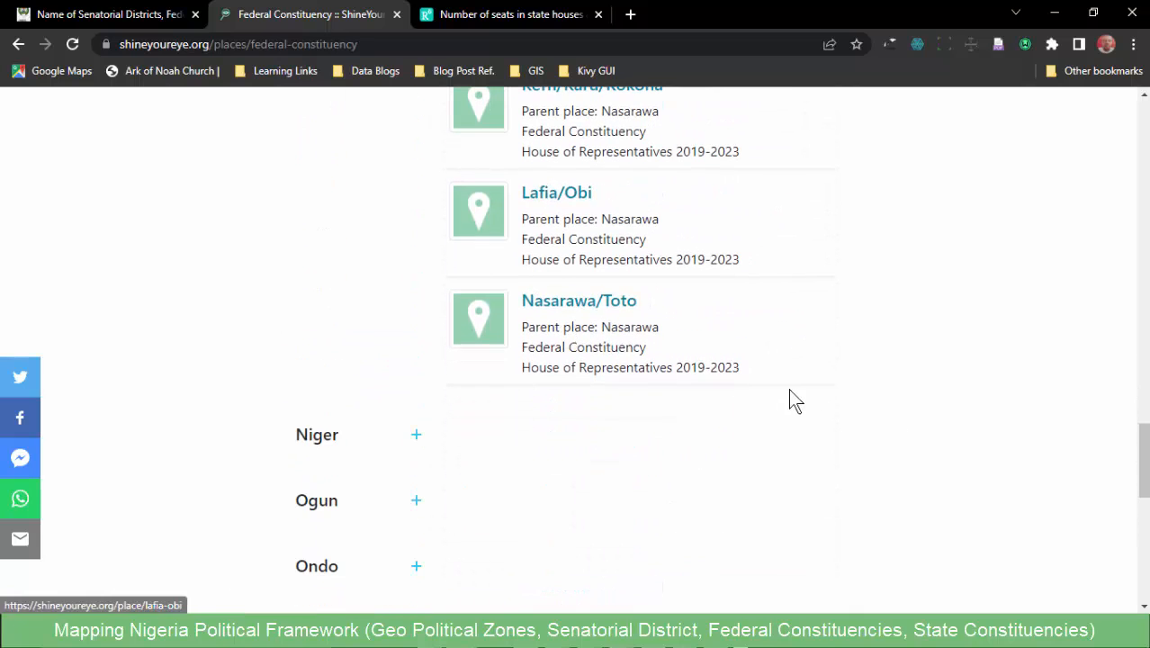
- Open the State Constituencies listing and review Abia's entries, from Aba Central to Umuahia South
{"action": "left_click_drag", "start_coordinate": [1143, 459], "coordinate": [1143, 117]}
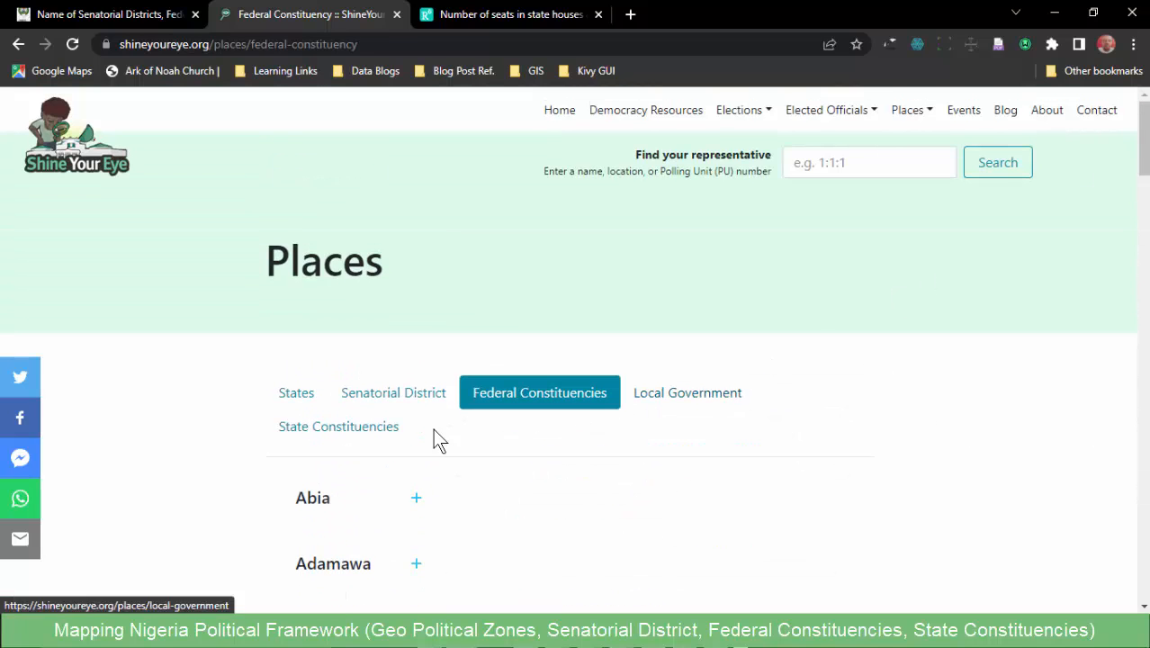
{"action": "left_click", "coordinate": [321, 430]}
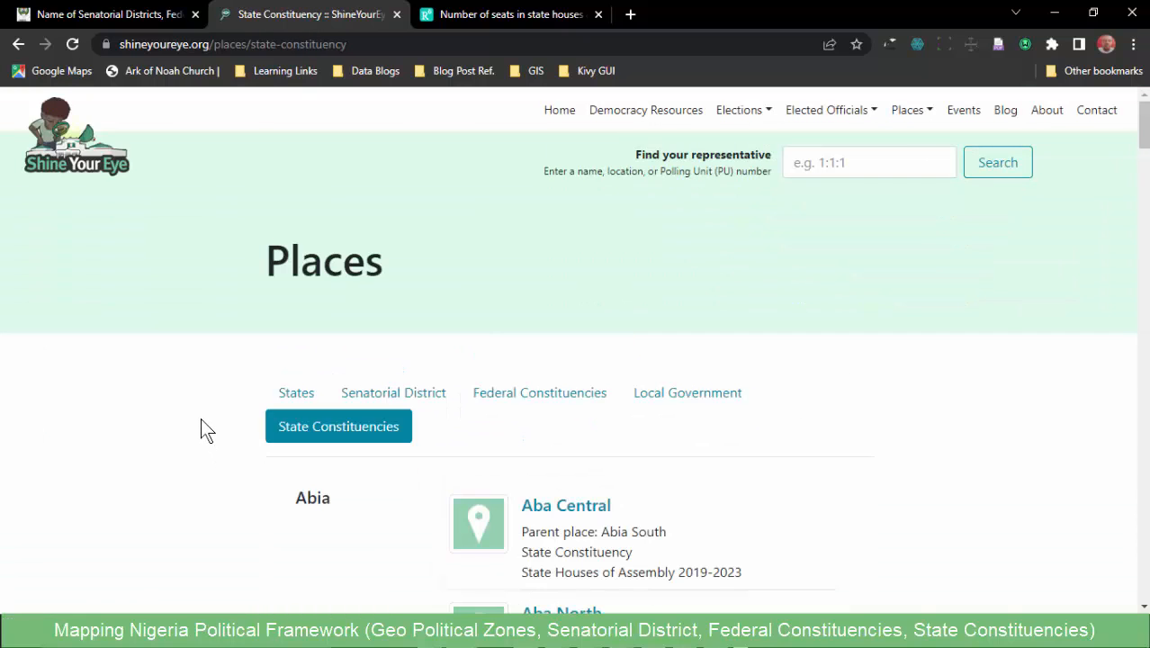
{"action": "scroll", "coordinate": [201, 417], "scroll_direction": "down", "scroll_amount": 3}
{"action": "scroll", "coordinate": [471, 289], "scroll_direction": "down", "scroll_amount": 14}
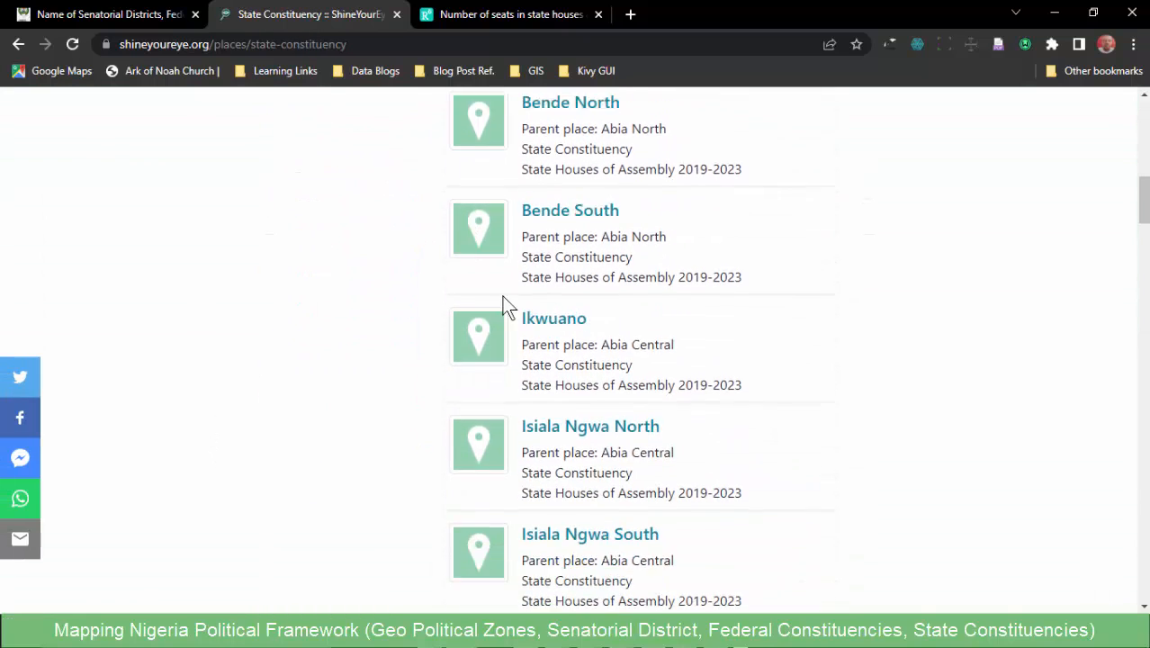
{"action": "scroll", "coordinate": [545, 315], "scroll_direction": "down", "scroll_amount": 14}
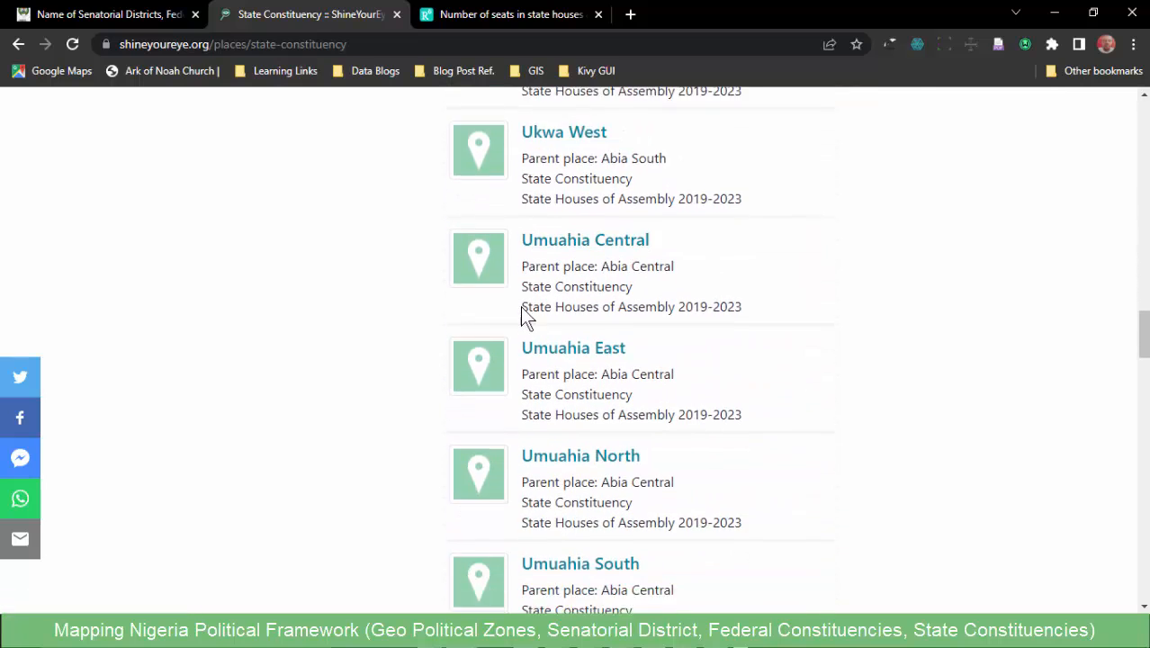
- Expand Ebonyi in the State Constituencies listing and review its entries, including Afikpo, Ishielu and Izzi
{"action": "scroll", "coordinate": [326, 377], "scroll_direction": "down", "scroll_amount": 7}
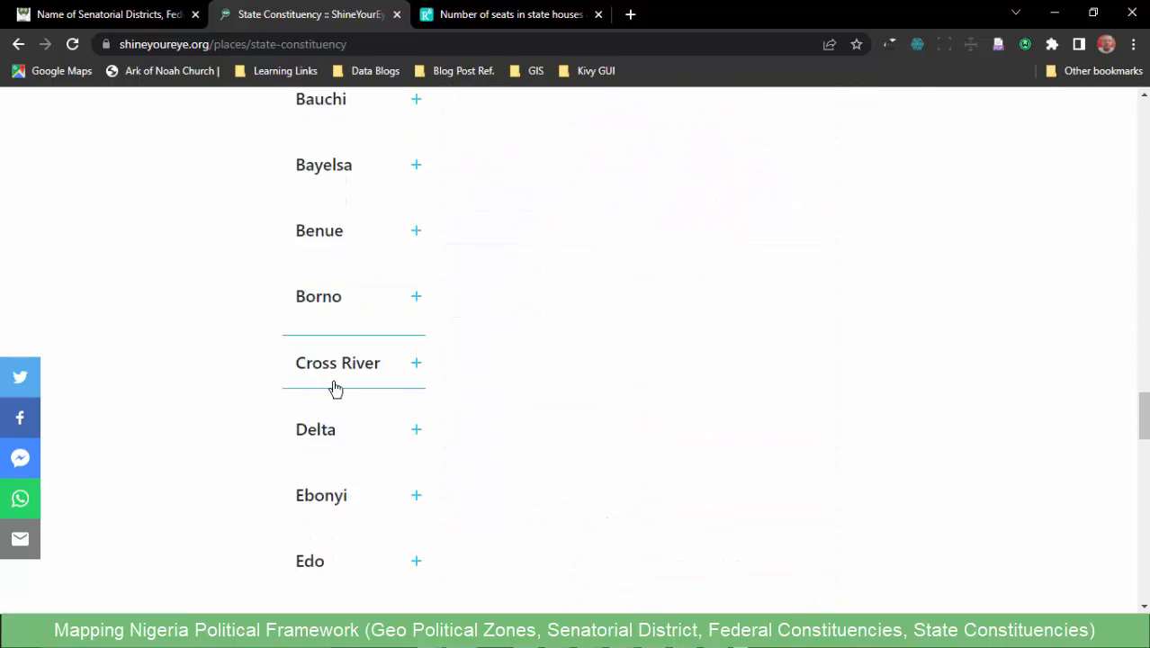
{"action": "left_click", "coordinate": [331, 358]}
{"action": "scroll", "coordinate": [386, 371], "scroll_direction": "down", "scroll_amount": 8}
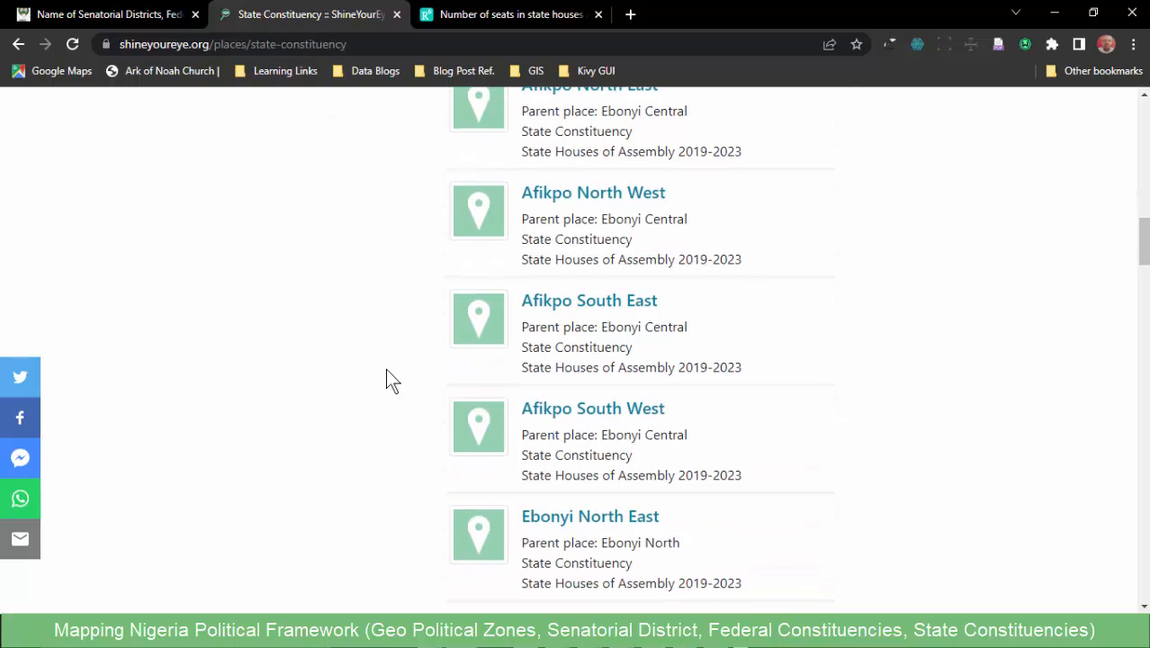
{"action": "scroll", "coordinate": [416, 396], "scroll_direction": "down", "scroll_amount": 6}
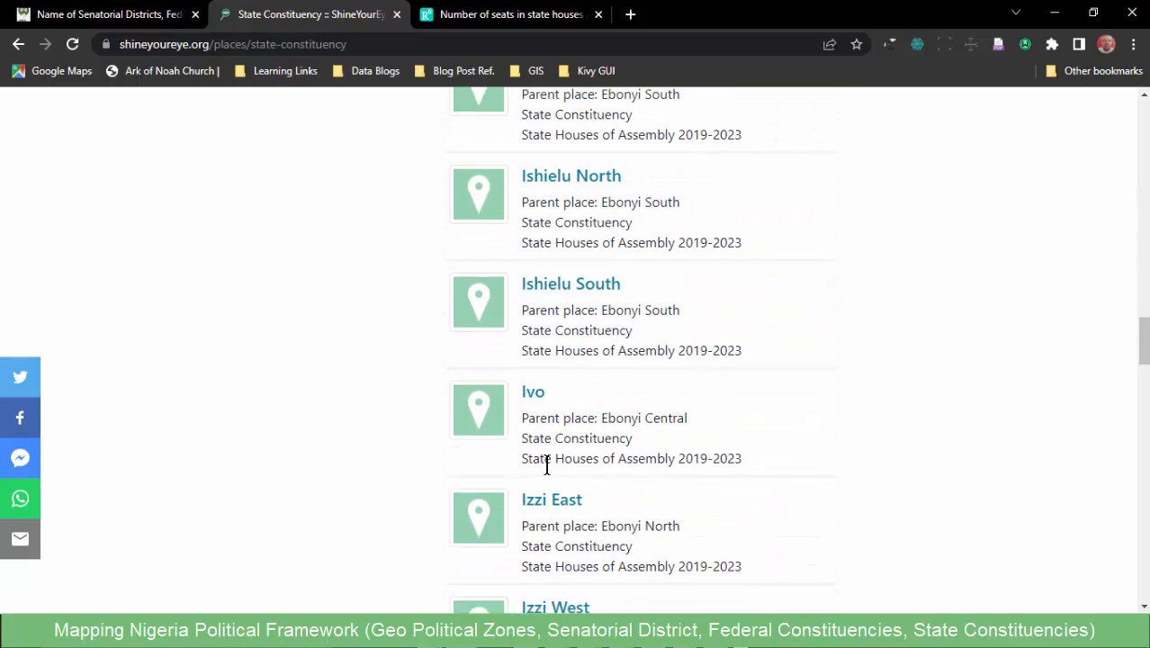
- Revisit the INEC constituencies download page and the State Constituencies page, ending on the INEC page
{"action": "left_click", "coordinate": [99, 18]}
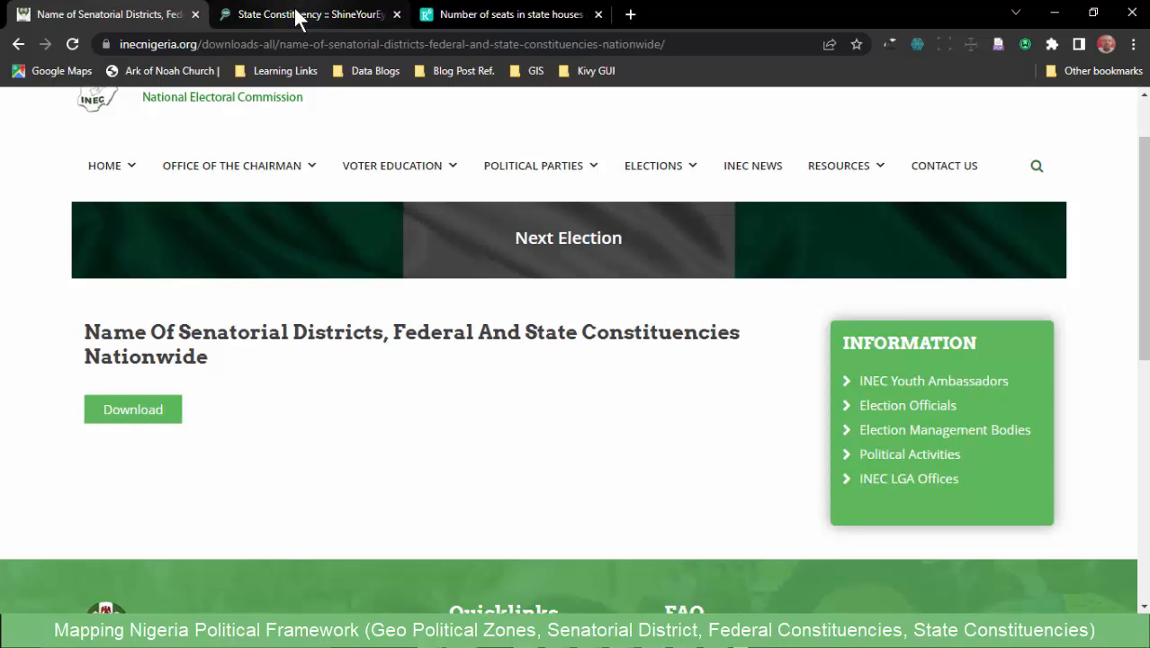
{"action": "scroll", "coordinate": [247, 355], "scroll_direction": "up", "scroll_amount": 2}
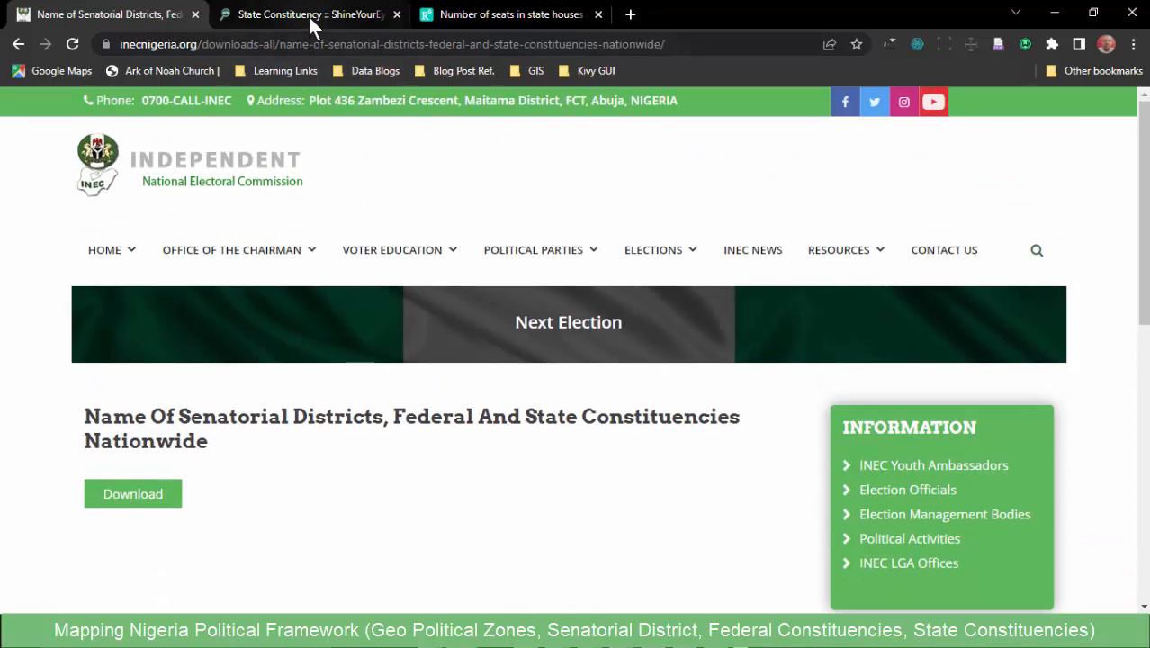
{"action": "left_click", "coordinate": [306, 16]}
{"action": "scroll", "coordinate": [376, 223], "scroll_direction": "up", "scroll_amount": 15}
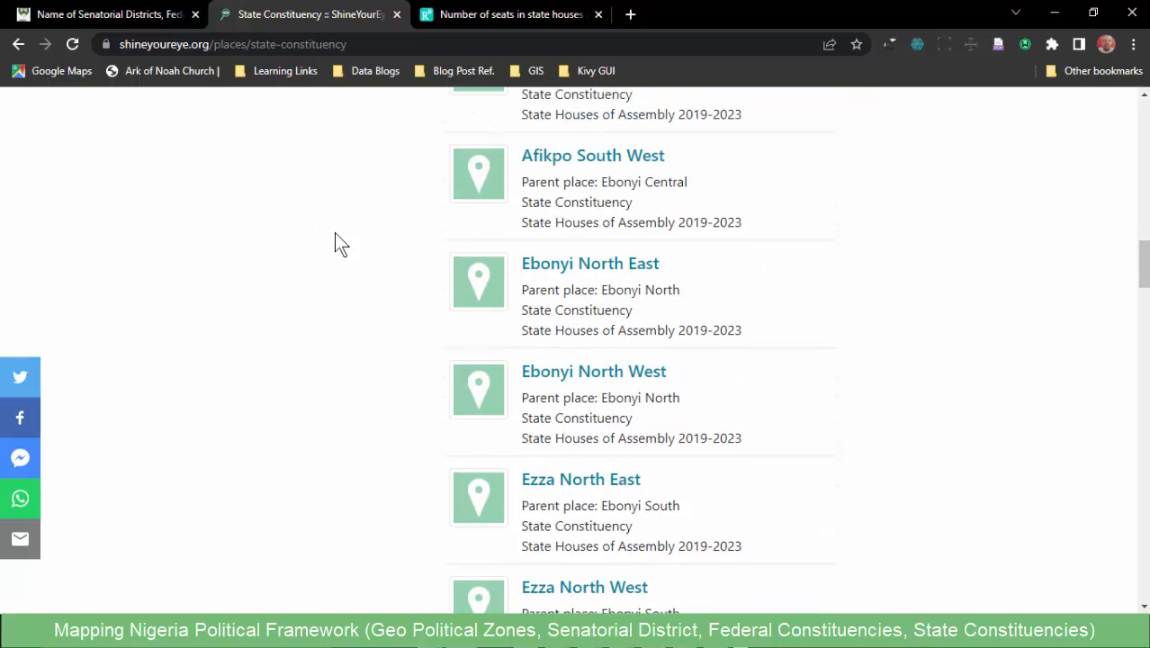
{"action": "left_click", "coordinate": [108, 14]}
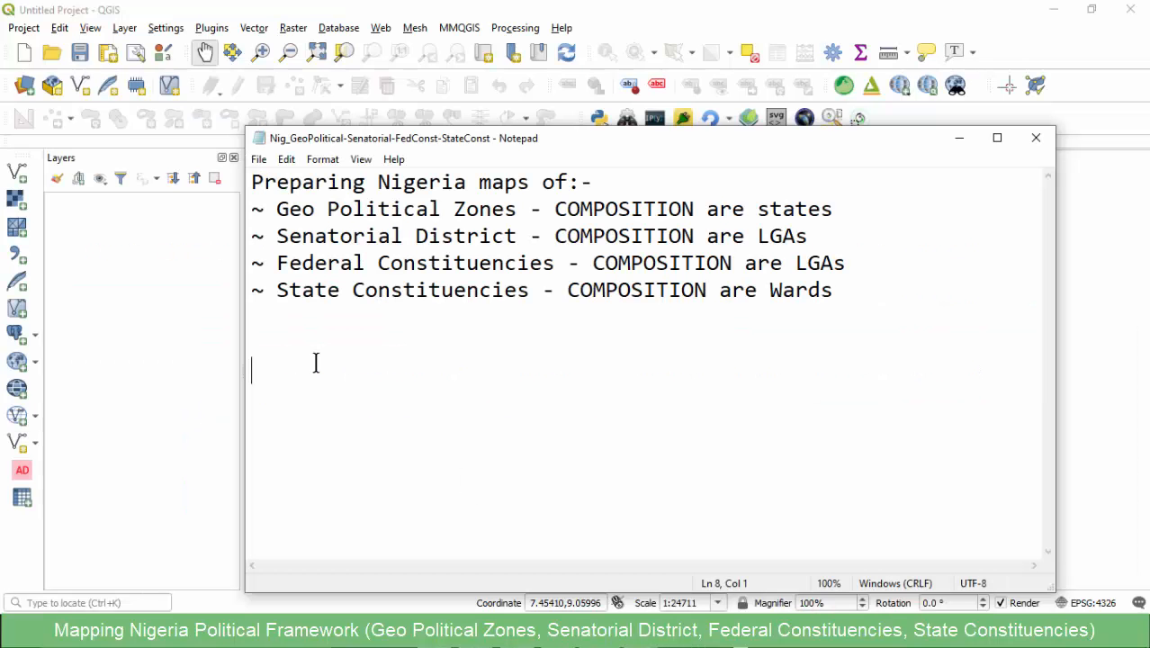
- Switch to the Notepad notes and add the line "State, LGA, Ward" below the list of maps
{"action": "left_click", "coordinate": [328, 344]}
{"action": "left_click", "coordinate": [287, 370]}
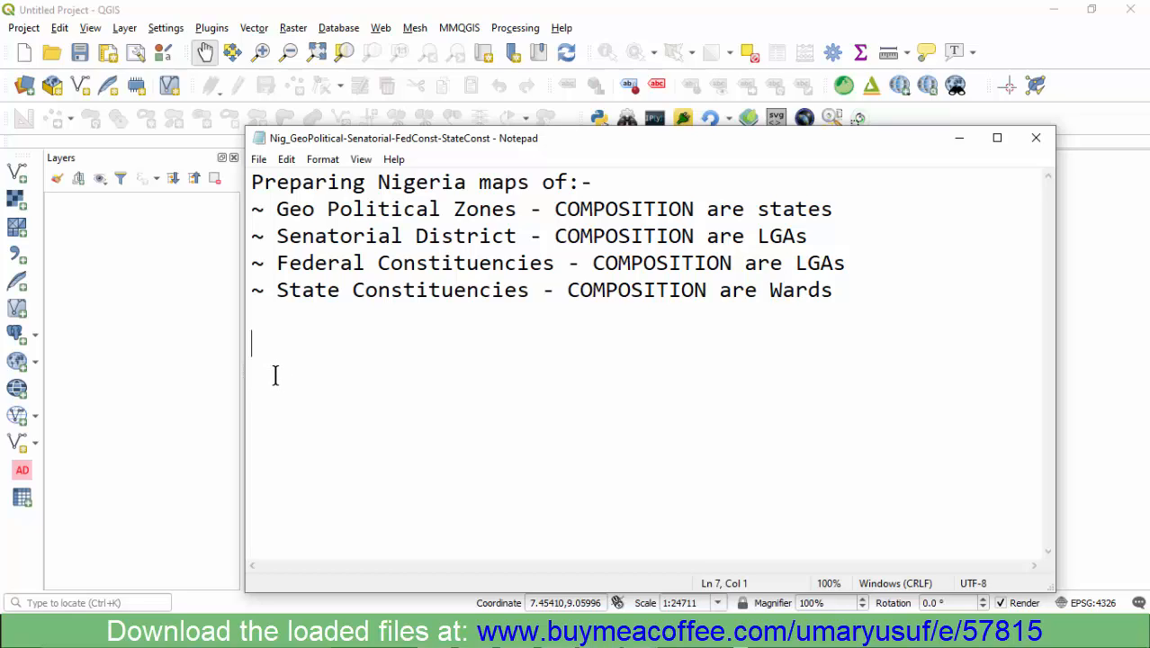
{"action": "type", "text": "State, LGA"}
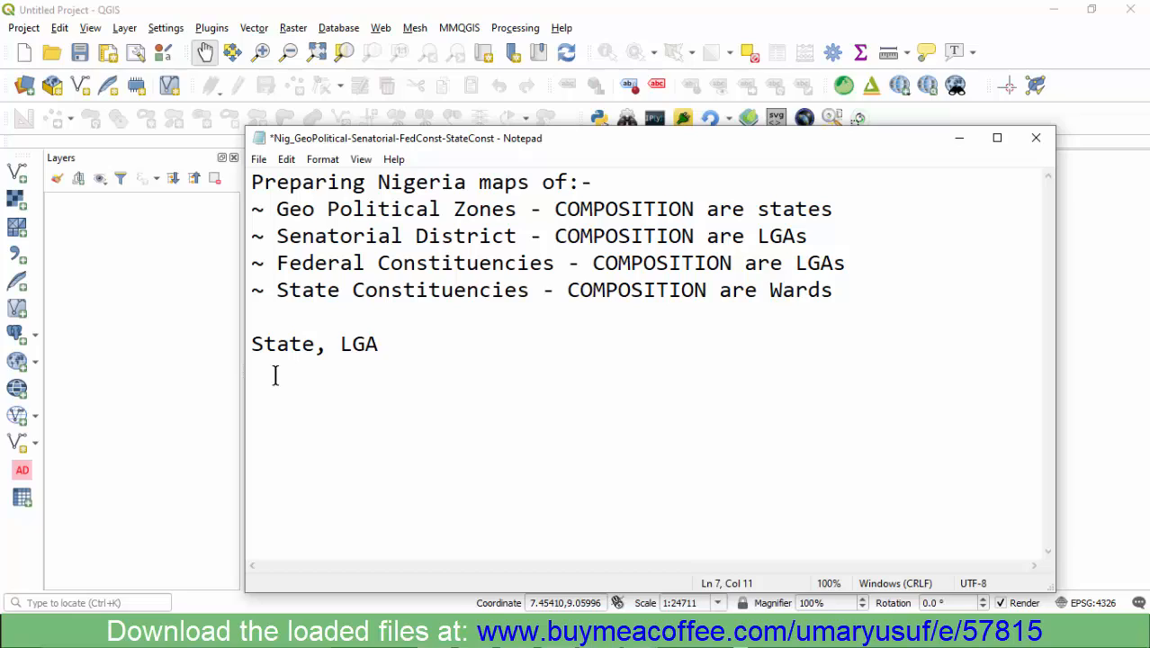
{"action": "type", "text": "rd"}
{"action": "left_click_drag", "start_coordinate": [509, 350], "coordinate": [232, 349]}
- Insert two blank lines above the "State, LGA, Ward" line and highlight that line
{"action": "left_click", "coordinate": [337, 315]}
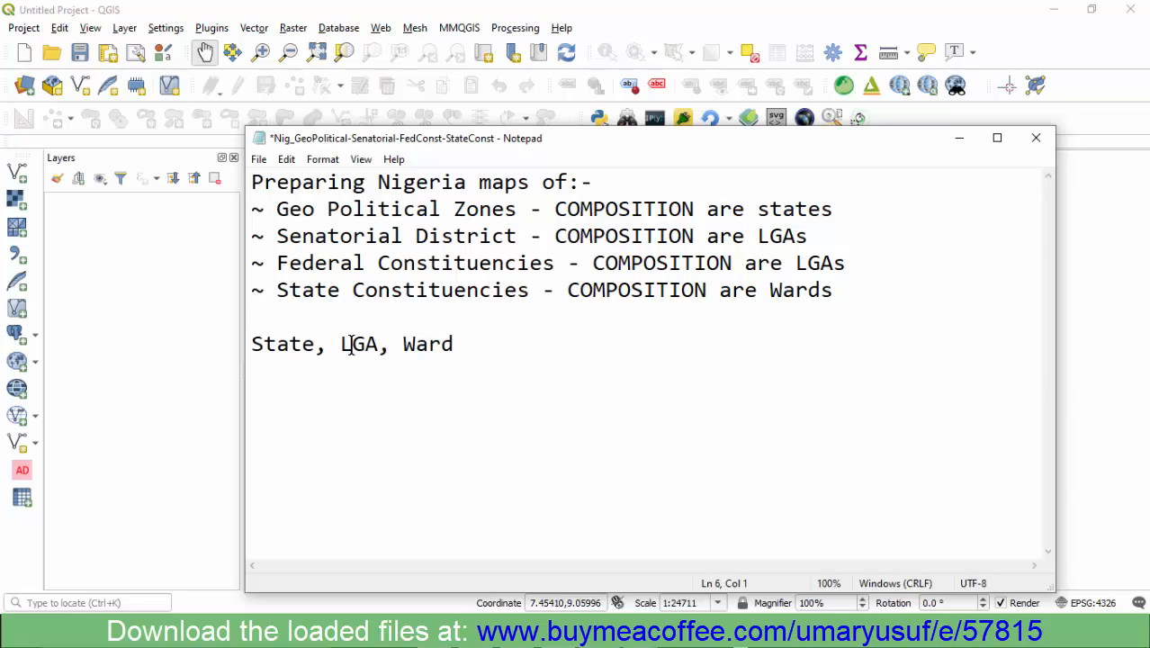
{"action": "key", "text": "Return"}
{"action": "key", "text": "Return"}
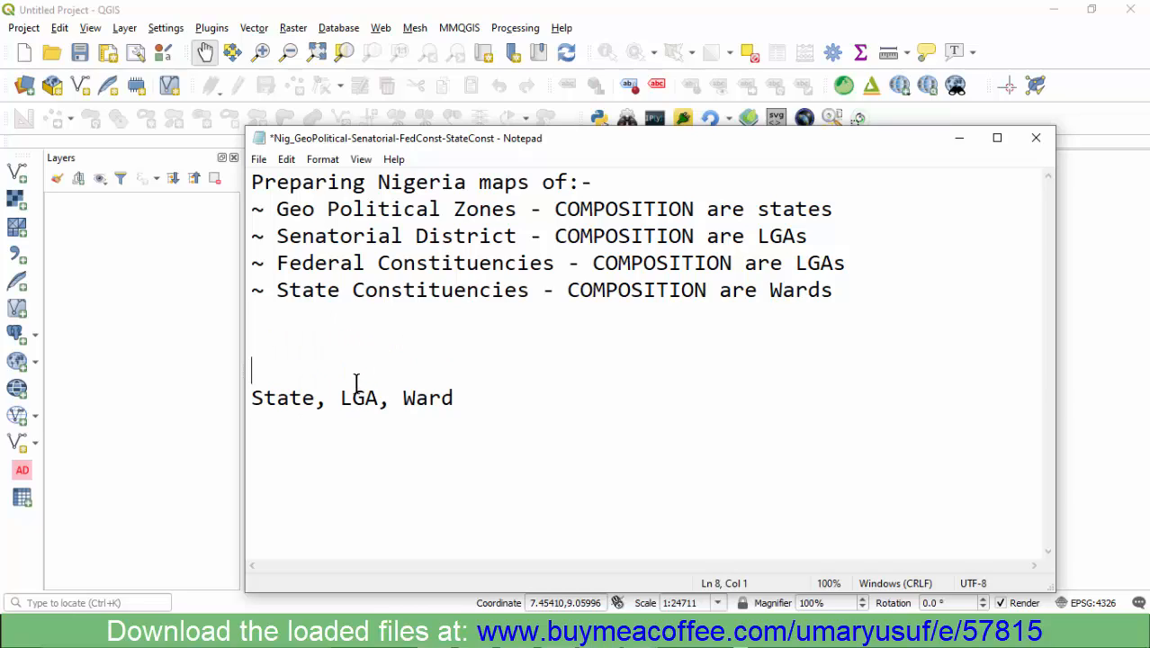
{"action": "left_click", "coordinate": [316, 431]}
{"action": "left_click", "coordinate": [454, 377]}
{"action": "left_click_drag", "start_coordinate": [480, 400], "coordinate": [255, 396]}
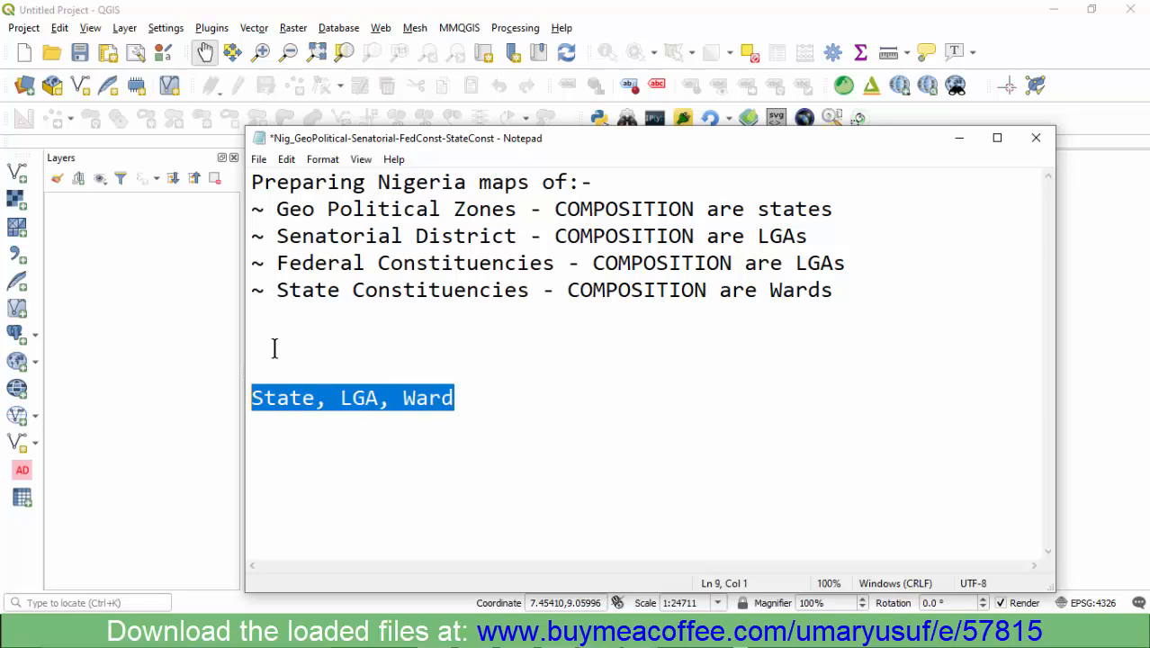
- Highlight "Geo Political Zones" and its note "COMPOSITION are states" in the notes
{"action": "left_click", "coordinate": [272, 347]}
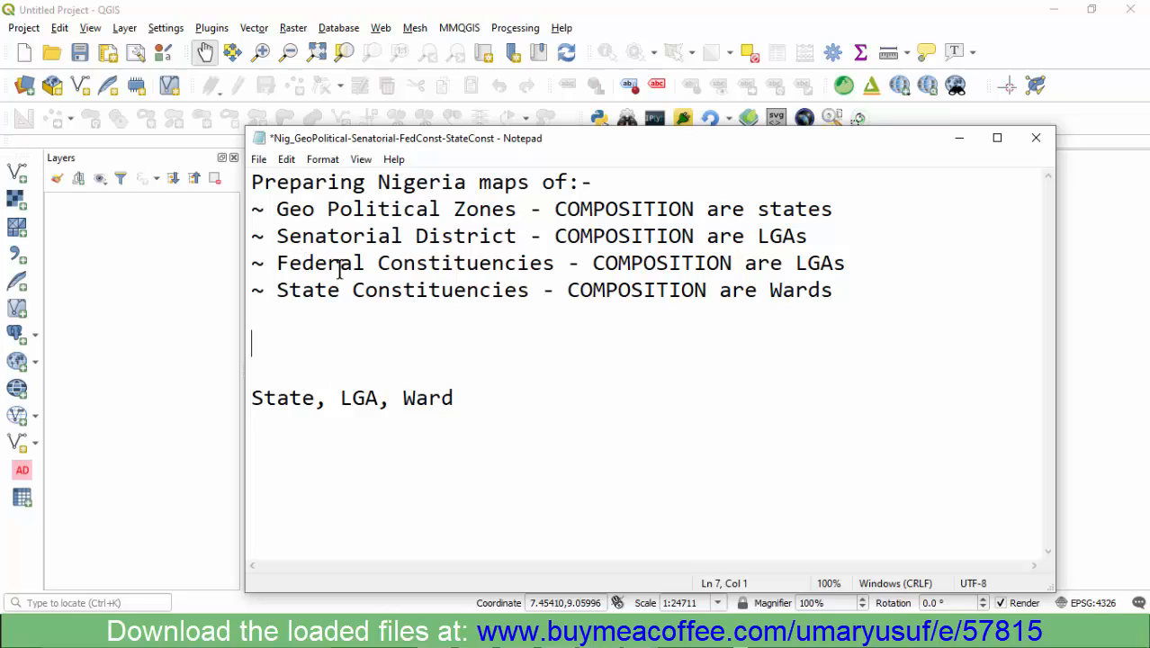
{"action": "left_click_drag", "start_coordinate": [276, 209], "coordinate": [520, 212]}
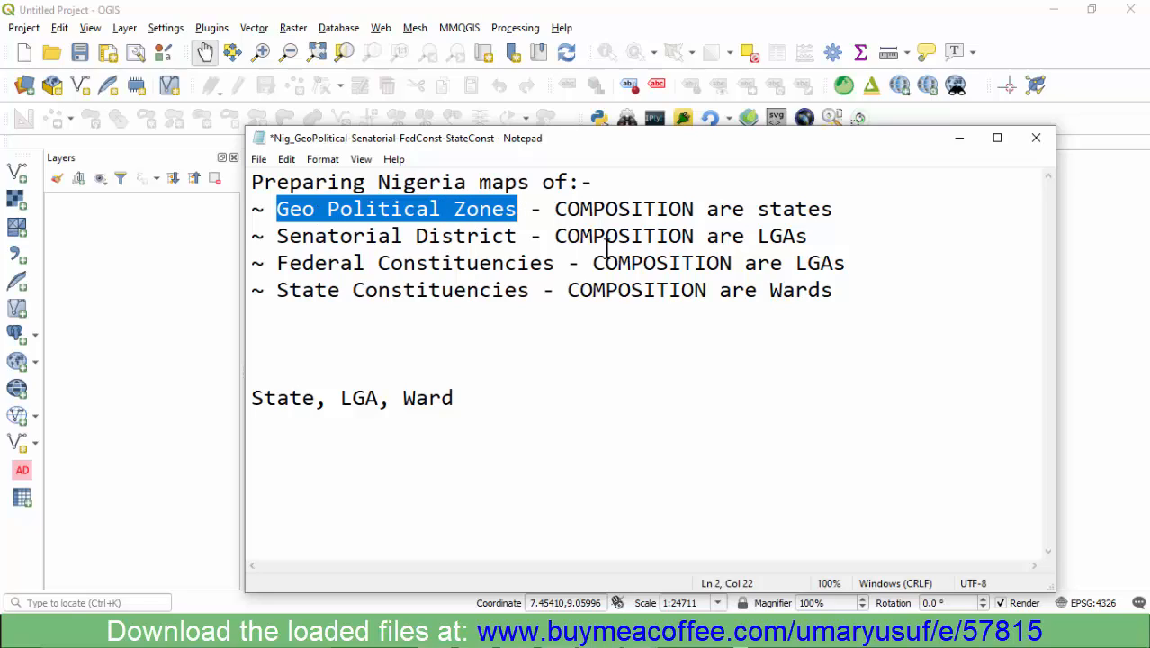
{"action": "left_click_drag", "start_coordinate": [835, 216], "coordinate": [531, 220]}
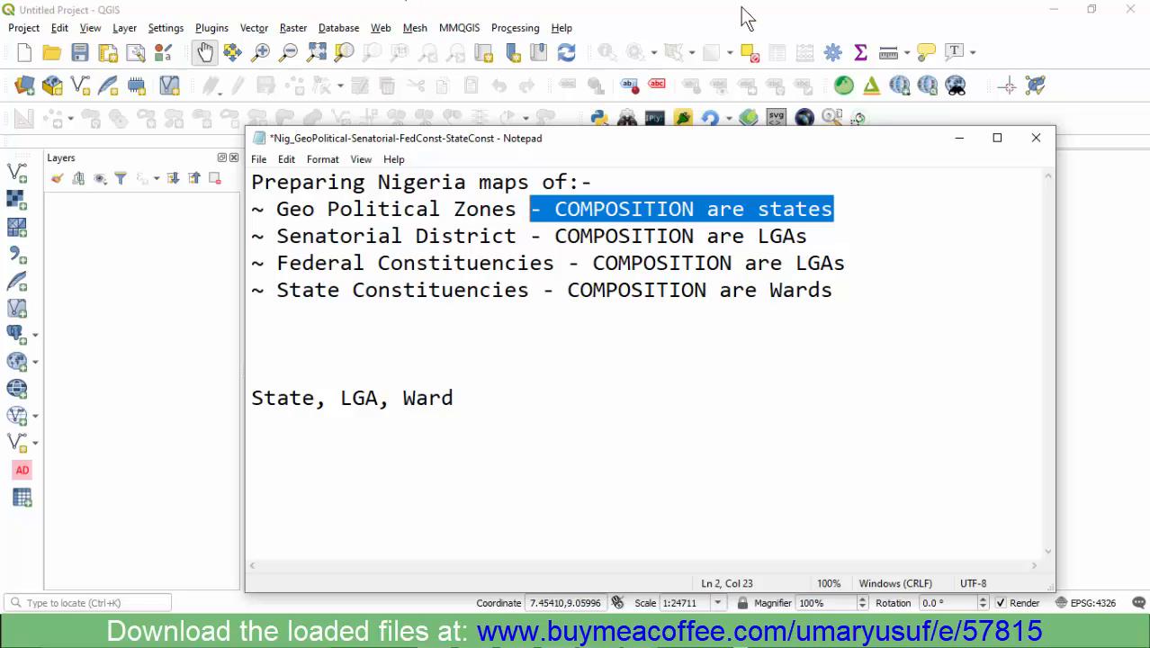
- In QGIS, add the shapefiles NGA_adm1, NGA_adm2 and NGA_adm3 from the NGA Ward Map folder as vector layers
{"action": "left_click", "coordinate": [695, 24]}
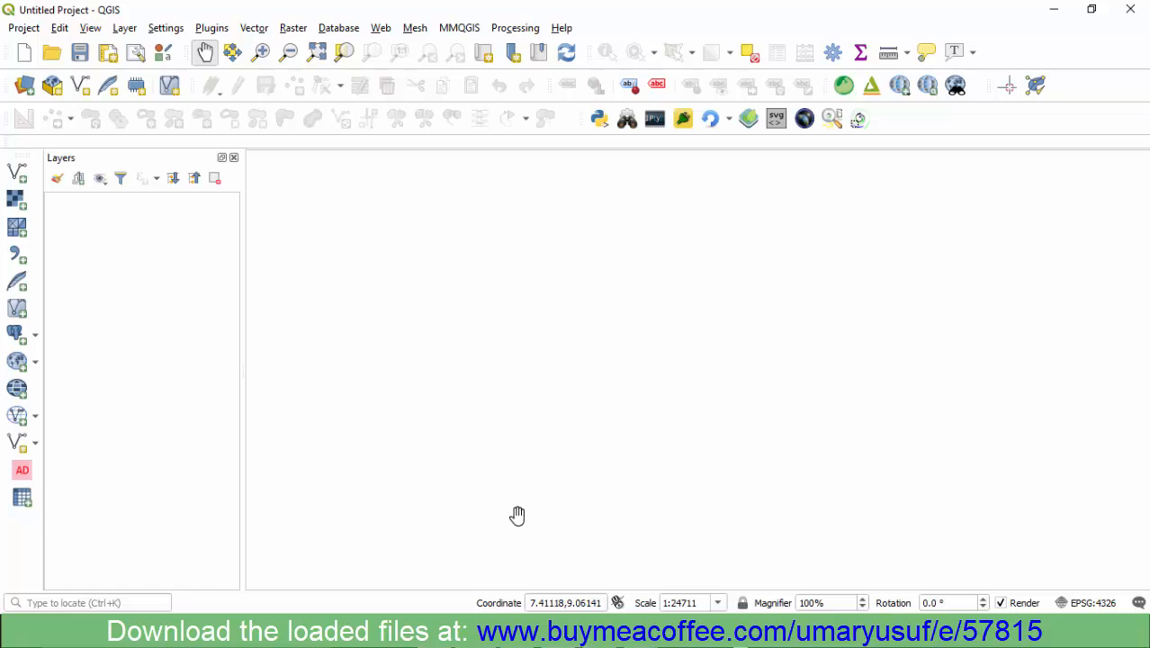
{"action": "left_click", "coordinate": [19, 174]}
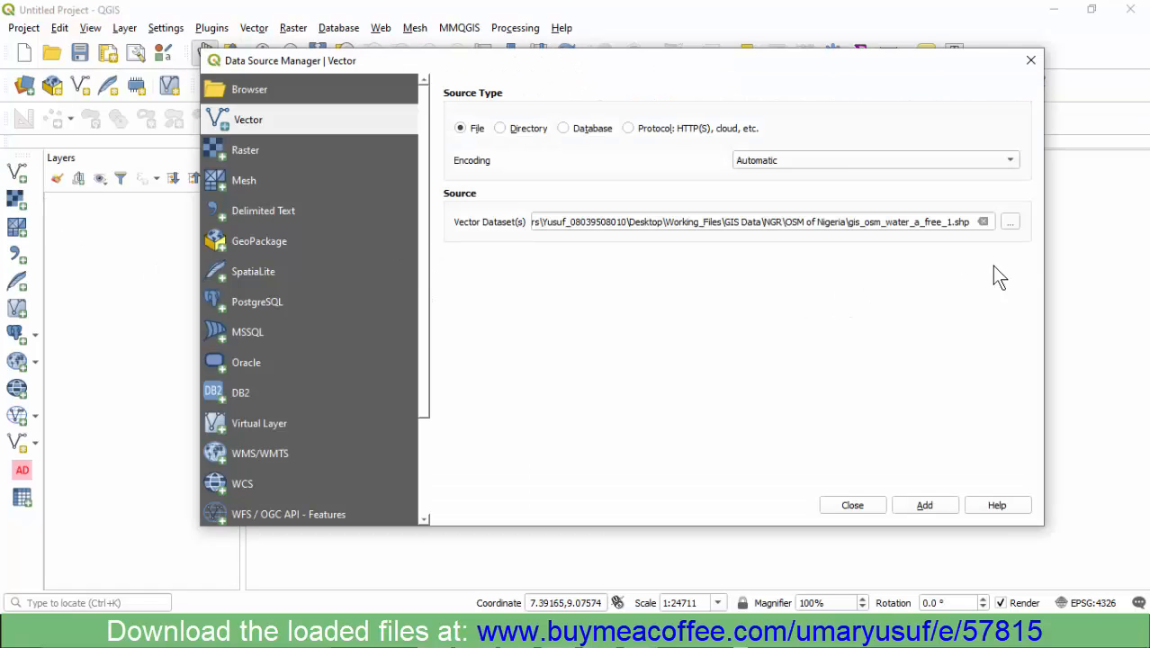
{"action": "left_click", "coordinate": [1011, 220]}
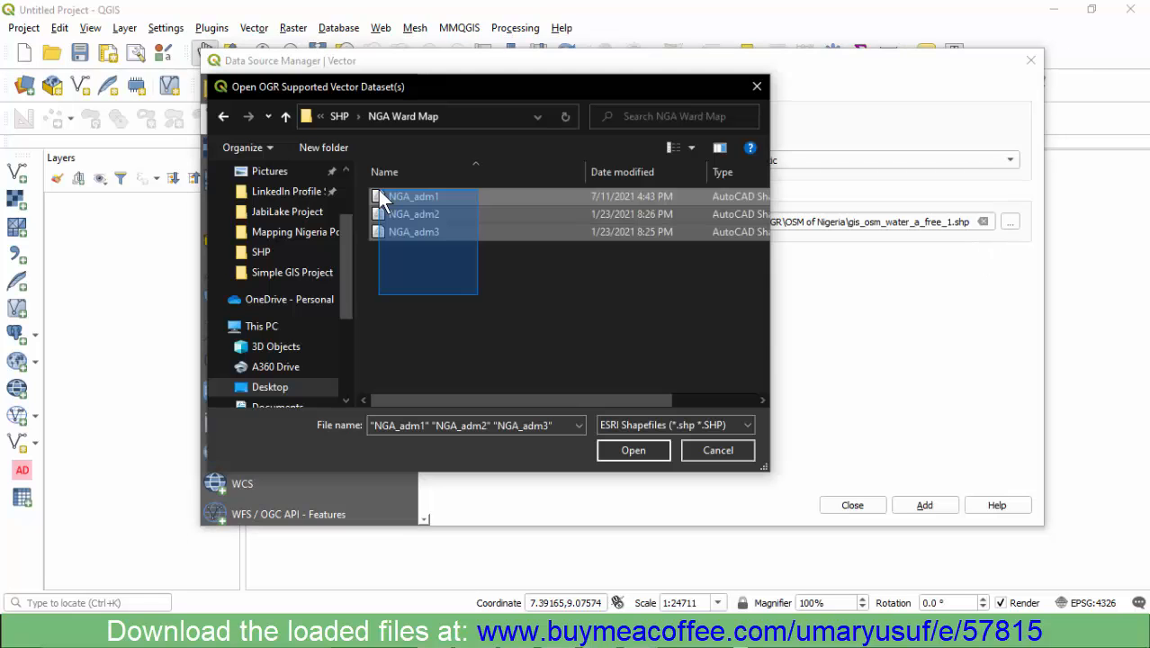
{"action": "left_click", "coordinate": [631, 450]}
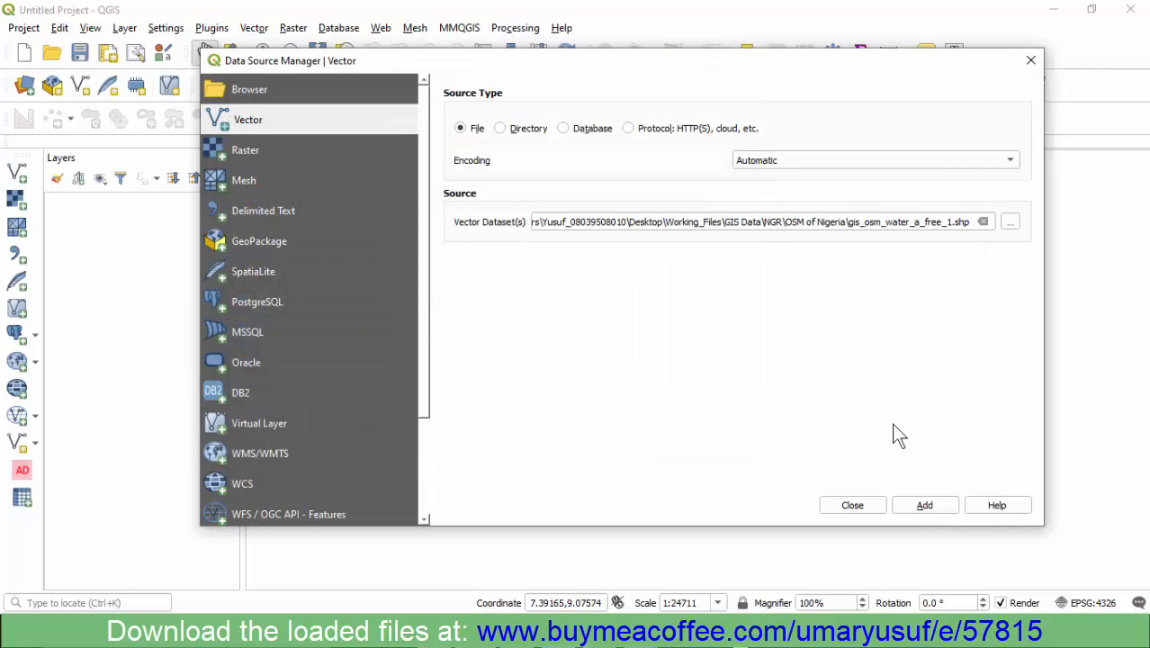
{"action": "left_click", "coordinate": [925, 507]}
{"action": "left_click", "coordinate": [839, 506]}
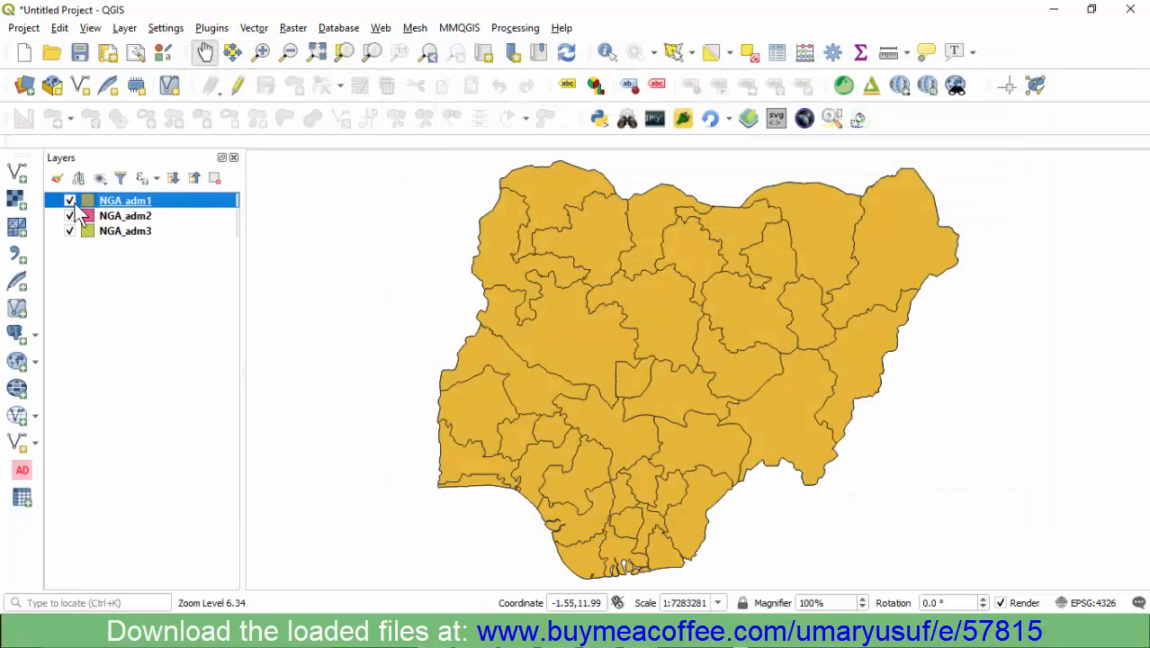
- Hide the NGA_adm1 and NGA_adm2 layers in turn to inspect the boundaries beneath, and show both again
{"action": "left_click", "coordinate": [71, 201]}
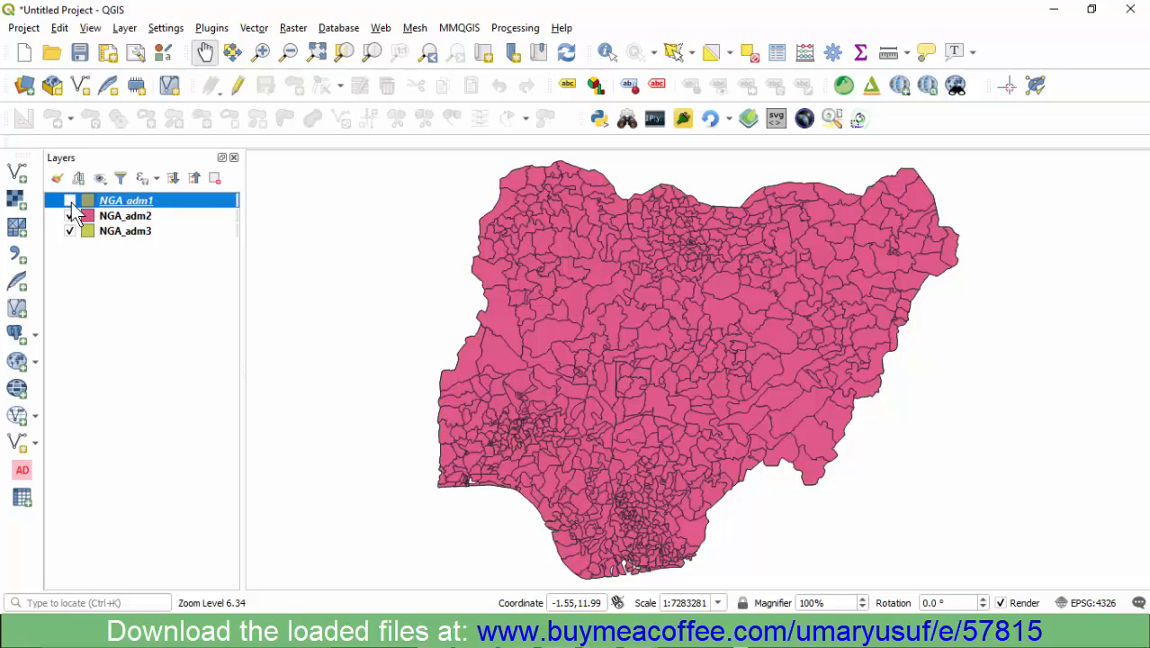
{"action": "left_click", "coordinate": [70, 216]}
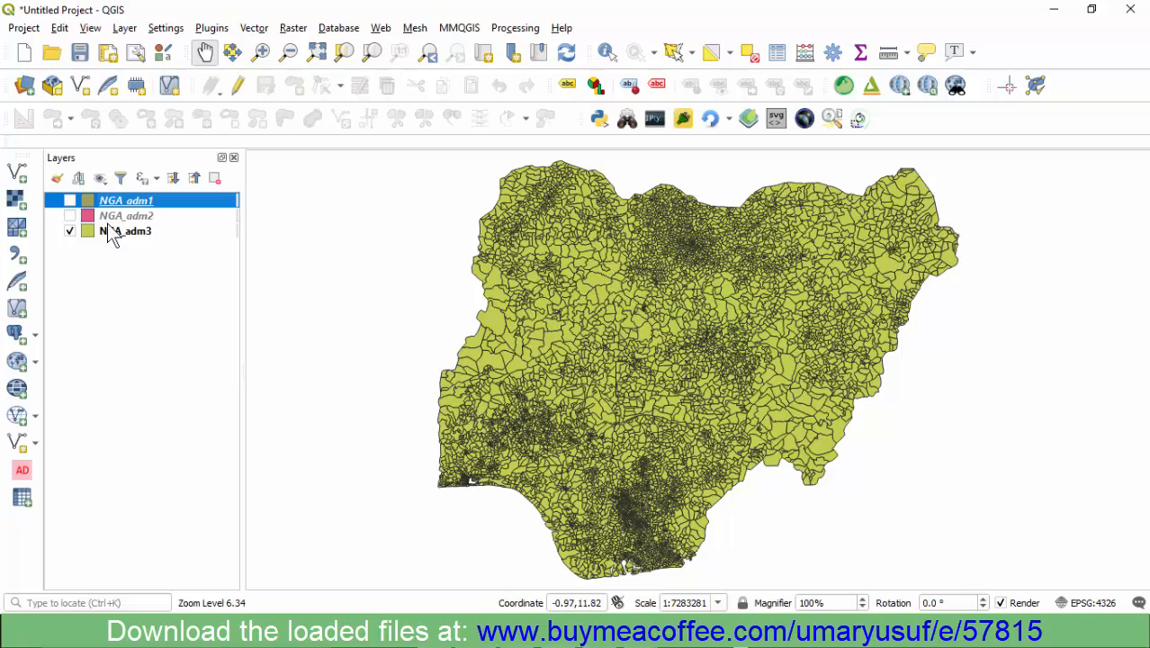
{"action": "left_click", "coordinate": [71, 216]}
{"action": "left_click", "coordinate": [71, 200]}
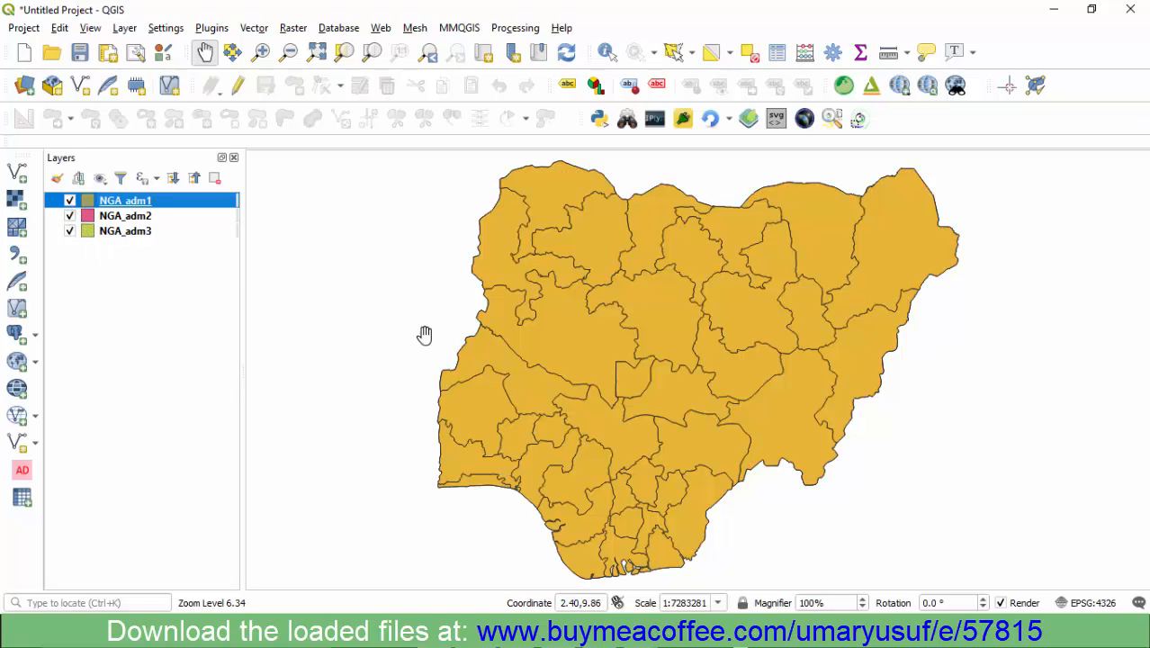
- Switch to the Notepad notes, highlight "Geo Political Zones" and its "COMPOSITION are states" note, and minimize the notes
{"action": "left_click", "coordinate": [621, 635]}
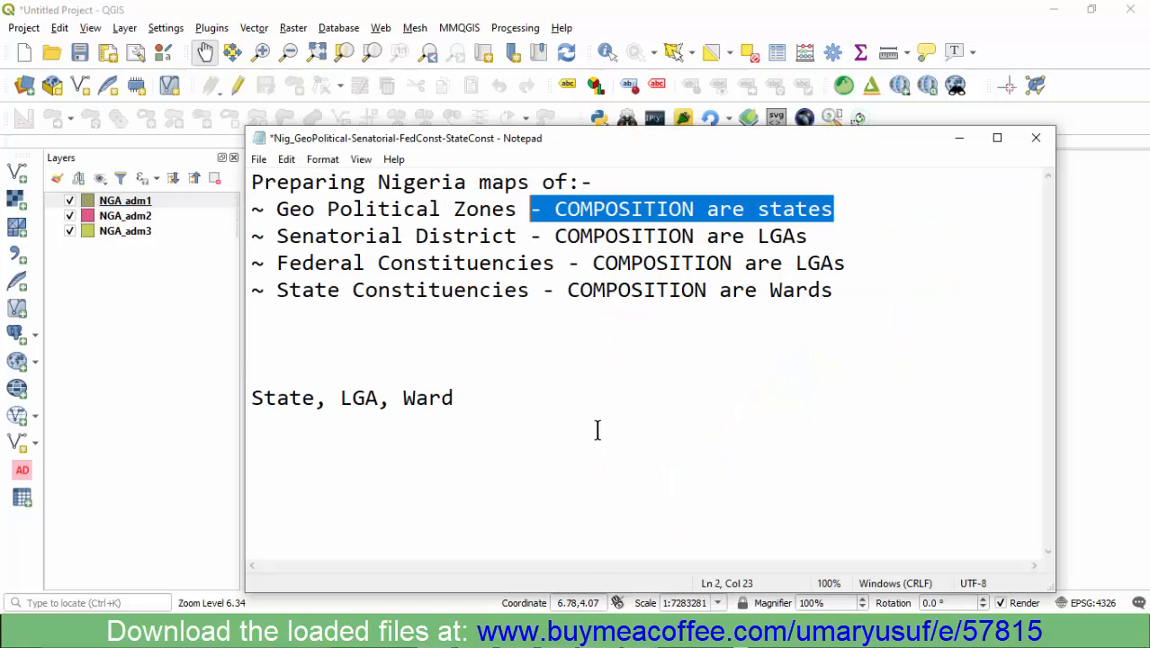
{"action": "left_click", "coordinate": [453, 243]}
{"action": "left_click_drag", "start_coordinate": [517, 213], "coordinate": [299, 210]}
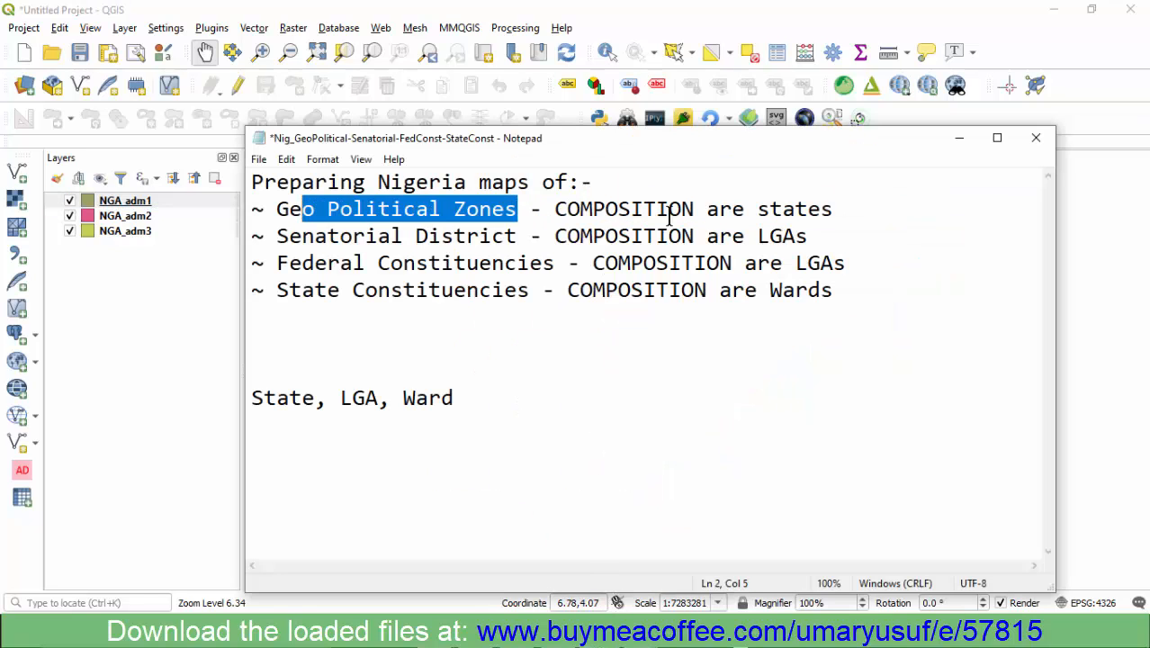
{"action": "left_click", "coordinate": [718, 210]}
{"action": "left_click_drag", "start_coordinate": [854, 211], "coordinate": [514, 211]}
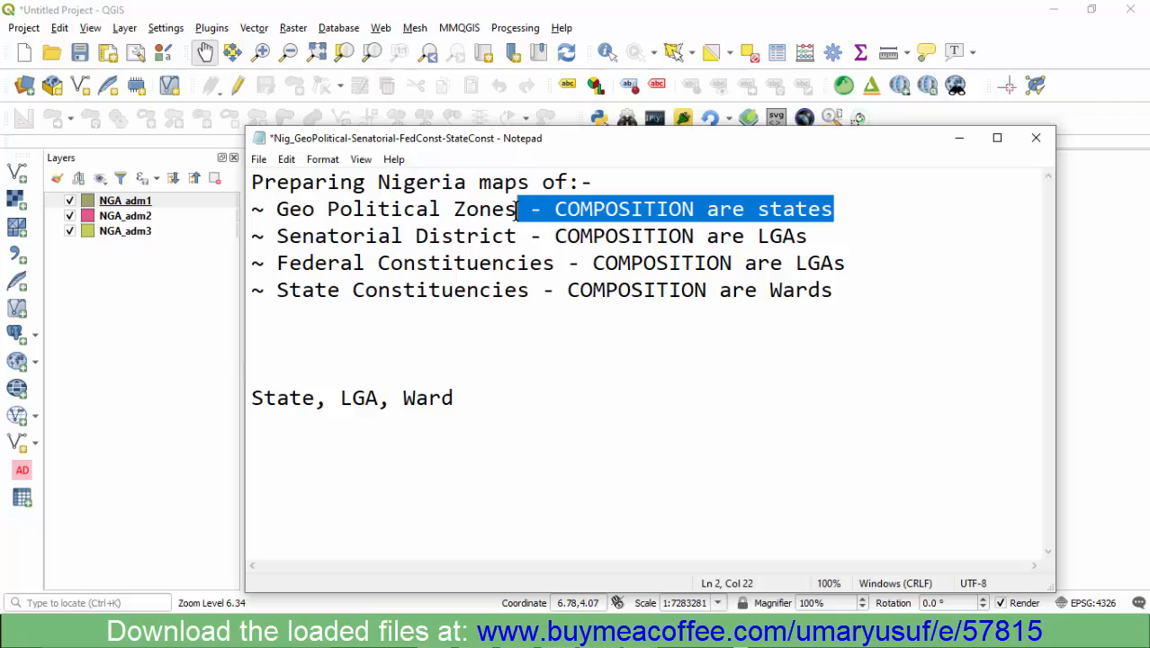
{"action": "left_click", "coordinate": [630, 210]}
{"action": "left_click", "coordinate": [959, 138]}
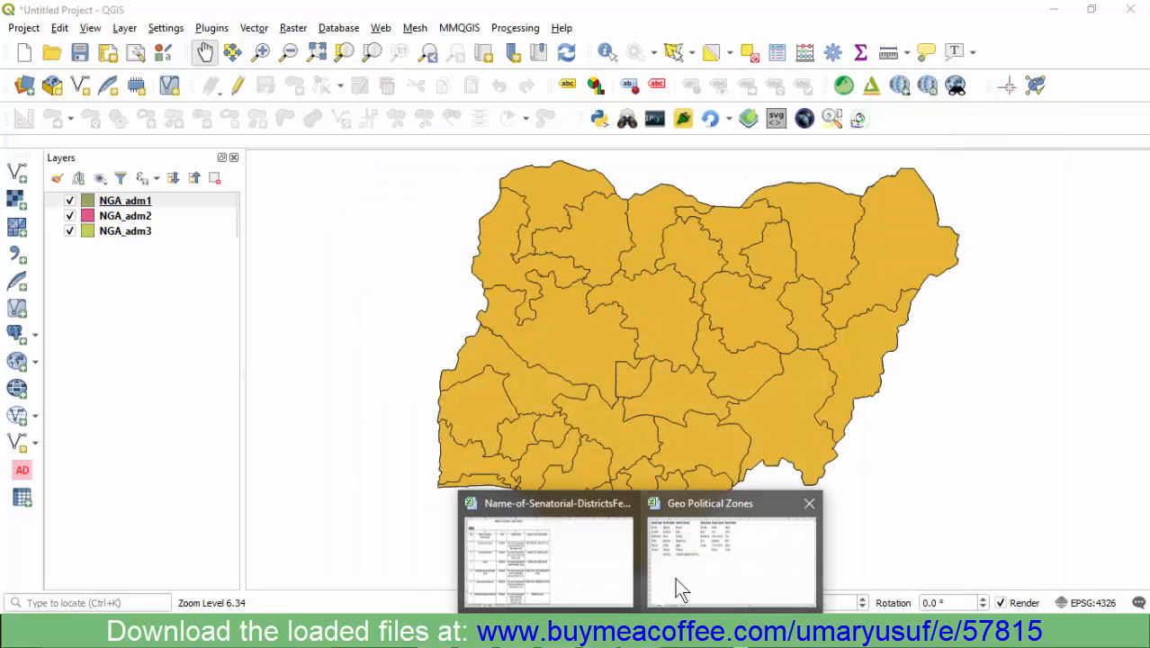
- Switch to the Geo Political Zones workbook in Excel and go through the zone headings on Sheet1
{"action": "left_click", "coordinate": [680, 589]}
{"action": "left_click", "coordinate": [76, 220]}
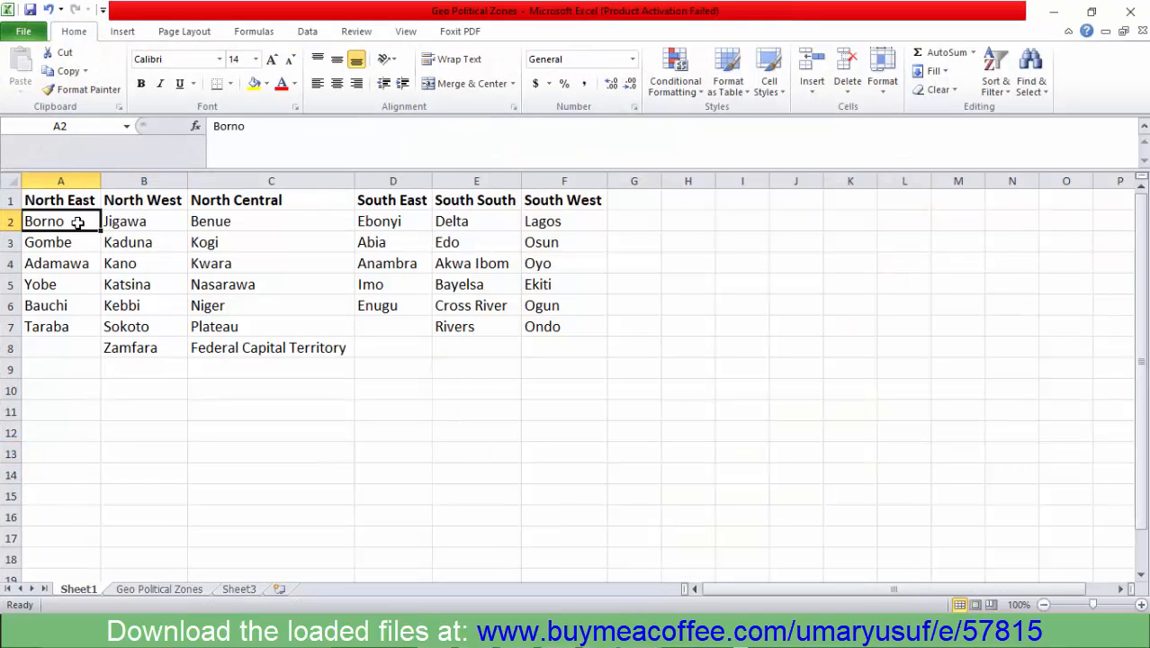
{"action": "left_click", "coordinate": [94, 200]}
{"action": "left_click", "coordinate": [160, 205]}
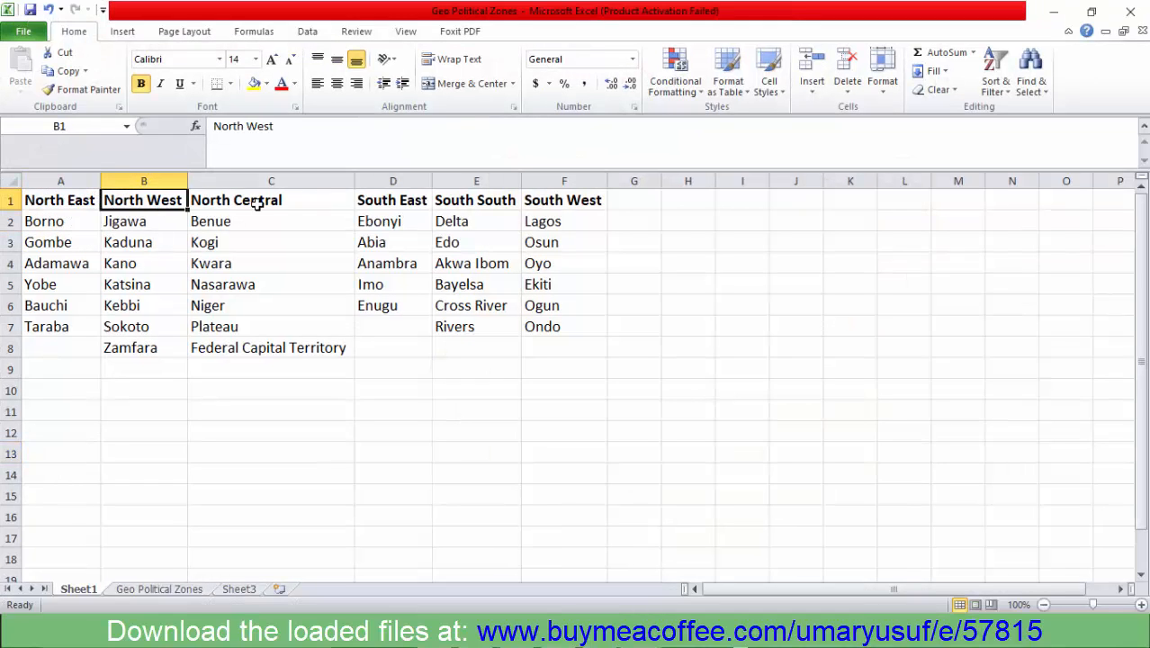
{"action": "left_click", "coordinate": [261, 203]}
{"action": "left_click", "coordinate": [486, 194]}
{"action": "left_click", "coordinate": [99, 198]}
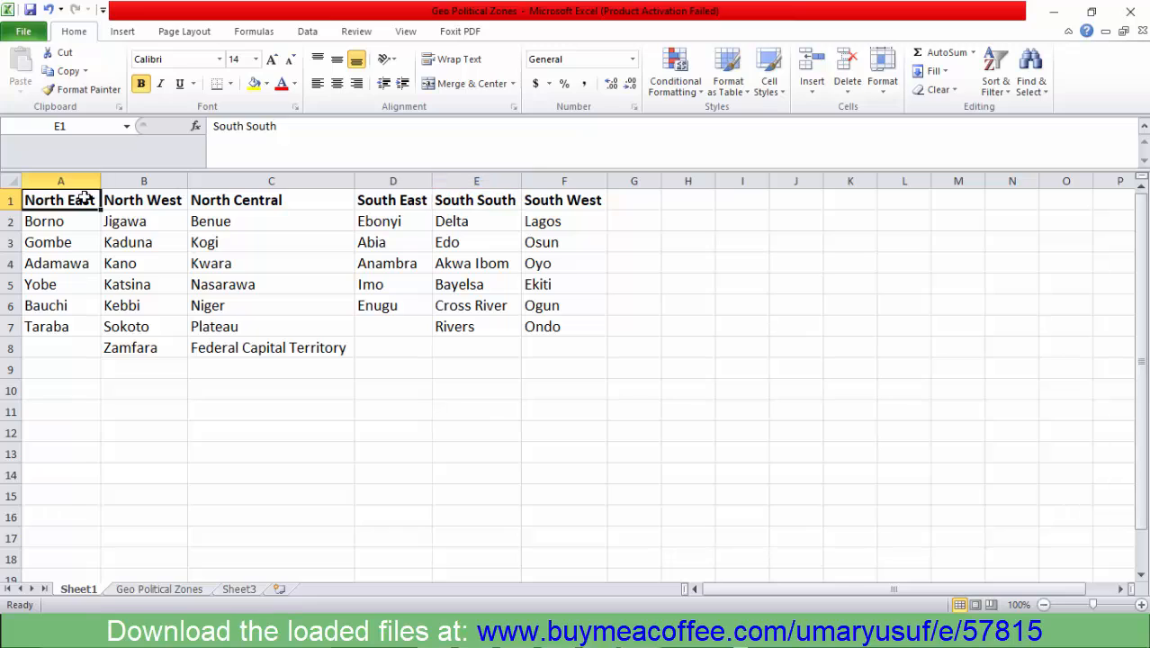
- Examine the states listed under North East on Sheet1 and compare the North East and North West headings
{"action": "left_click_drag", "start_coordinate": [63, 222], "coordinate": [95, 326]}
{"action": "key", "text": "Right"}
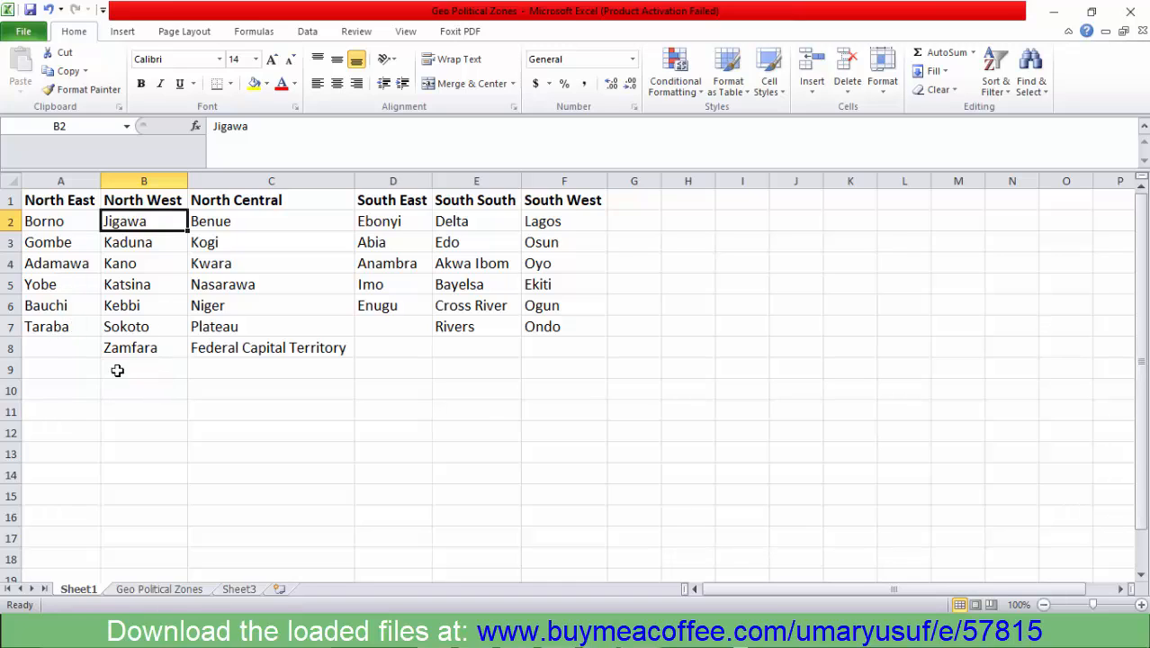
{"action": "left_click", "coordinate": [75, 216]}
{"action": "left_click", "coordinate": [76, 200]}
{"action": "left_click", "coordinate": [149, 209]}
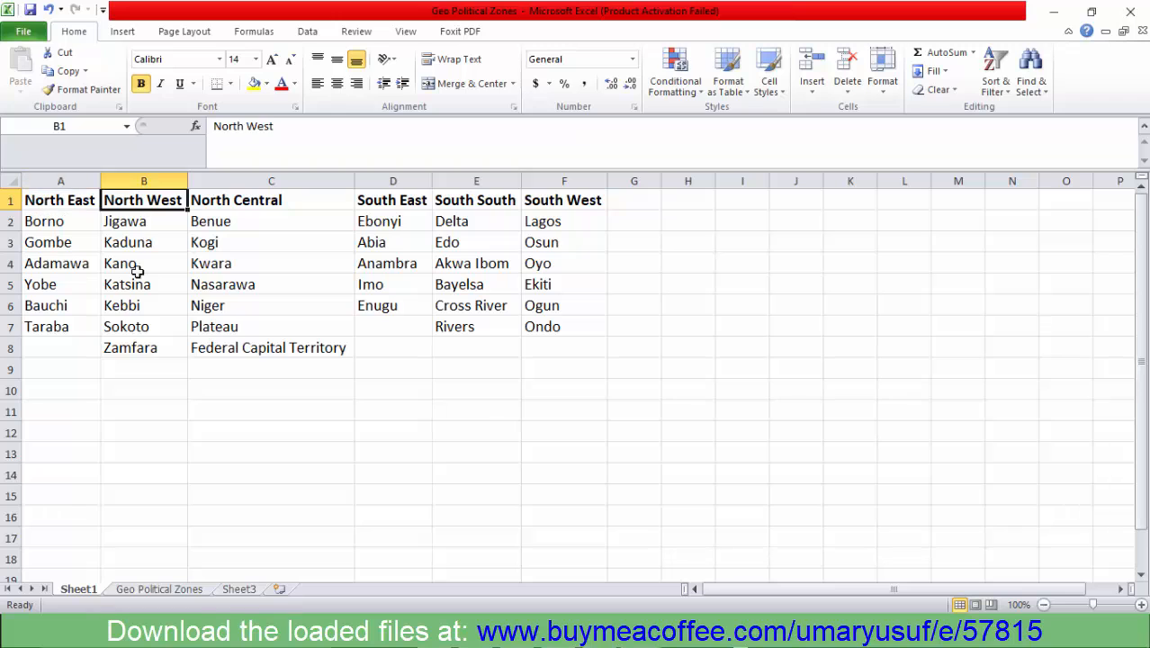
- Review the full state list on the Geo Political Zones sheet and return to Borno on Sheet1 for comparison
{"action": "left_click", "coordinate": [144, 589]}
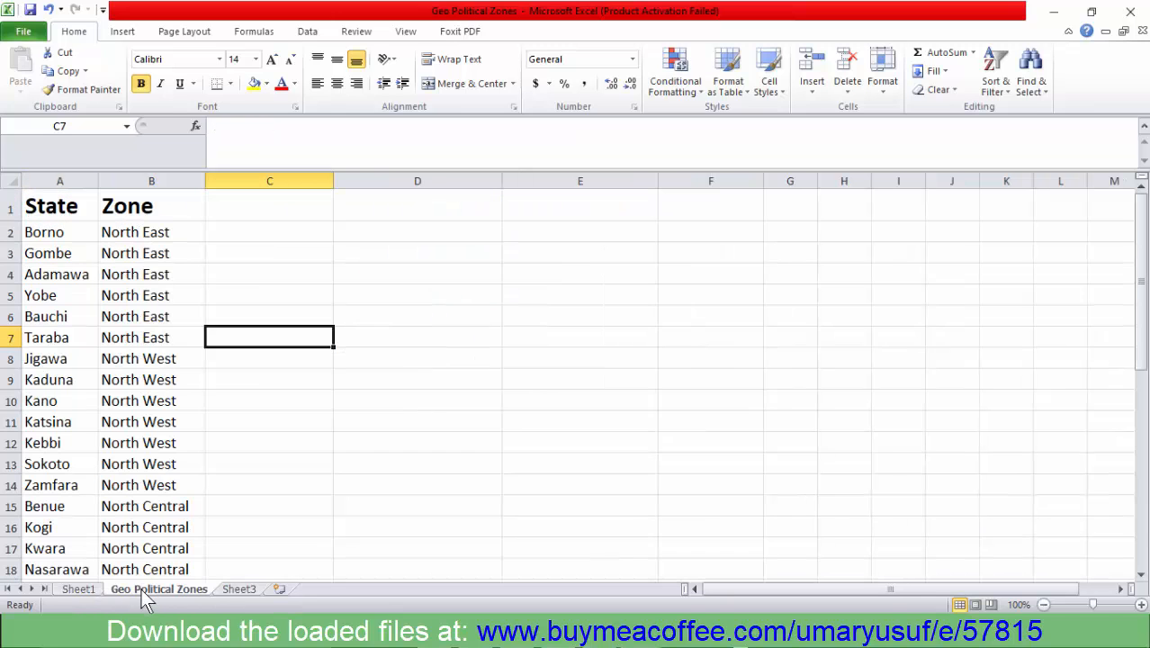
{"action": "scroll", "coordinate": [81, 243], "scroll_direction": "down", "scroll_amount": 8}
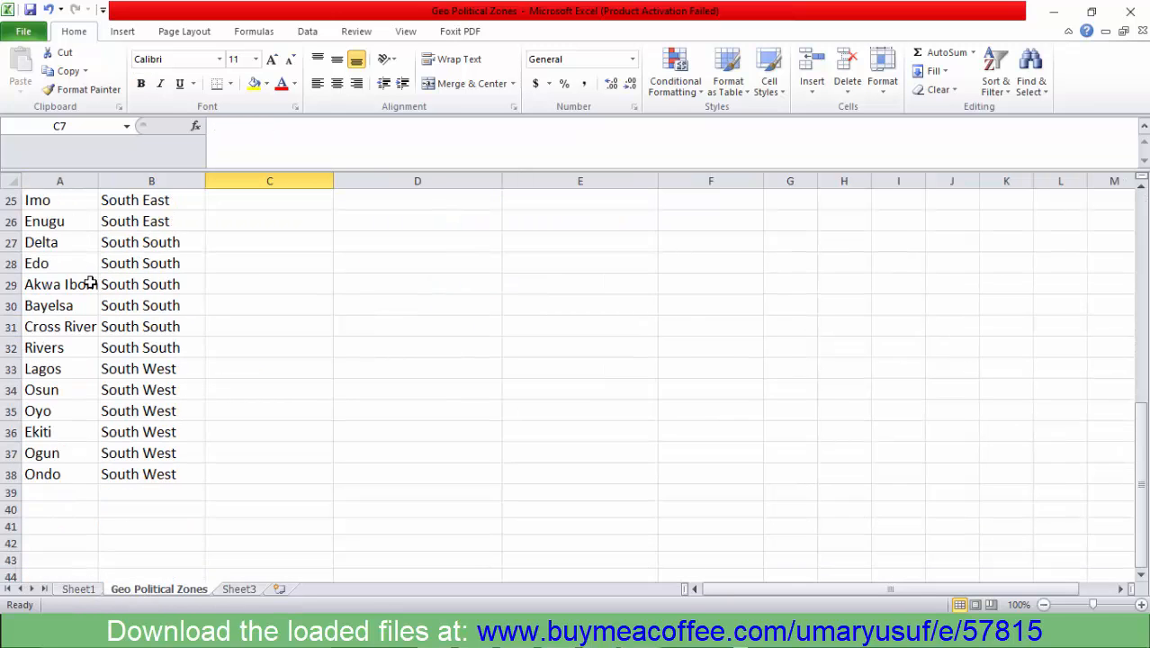
{"action": "scroll", "coordinate": [90, 280], "scroll_direction": "up", "scroll_amount": 8}
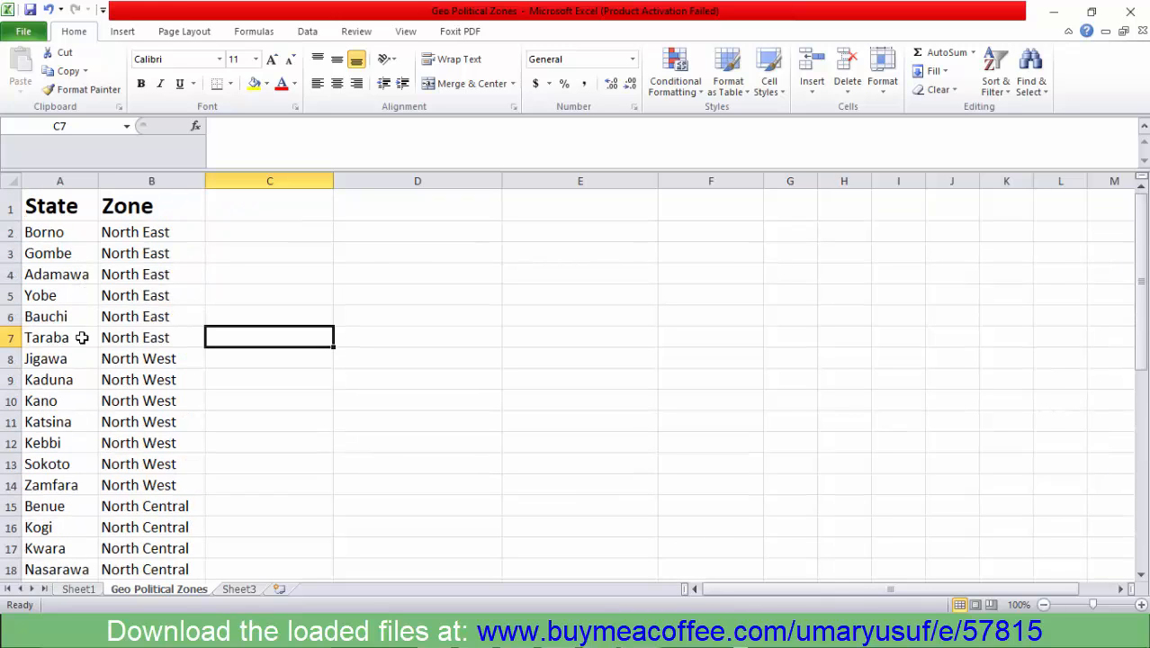
{"action": "scroll", "coordinate": [81, 359], "scroll_direction": "down", "scroll_amount": 5}
{"action": "scroll", "coordinate": [73, 346], "scroll_direction": "up", "scroll_amount": 5}
{"action": "left_click", "coordinate": [78, 588]}
{"action": "left_click", "coordinate": [76, 226]}
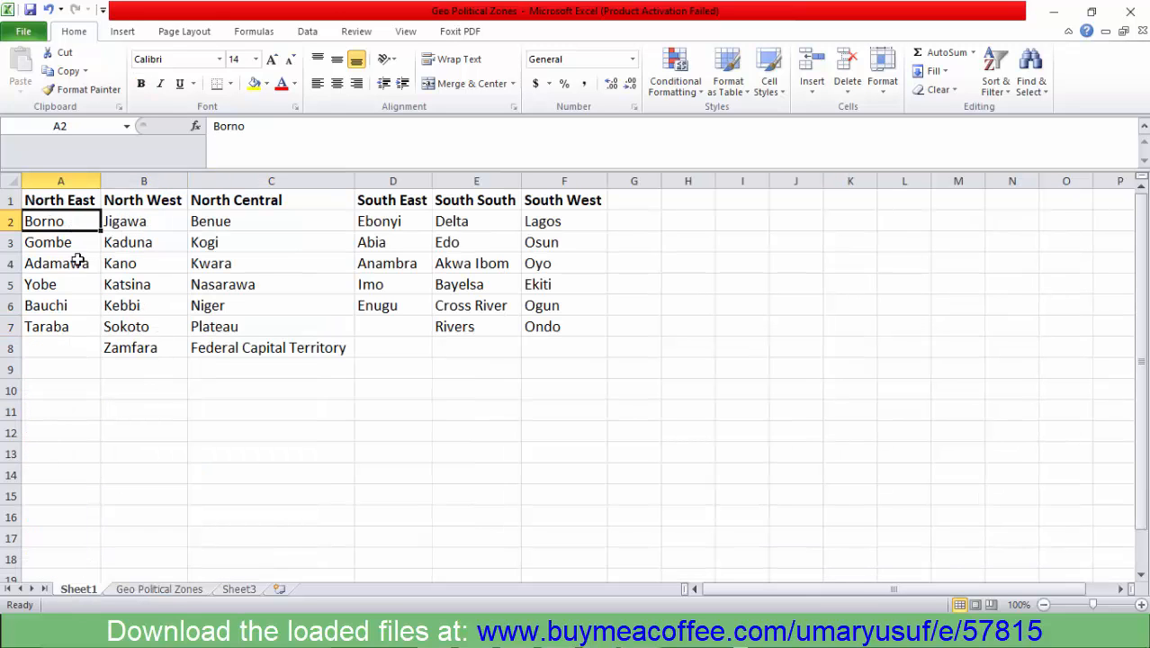
- On the Geo Political Zones sheet, highlight the State and Zone columns in turn and examine all their rows
{"action": "left_click", "coordinate": [159, 590]}
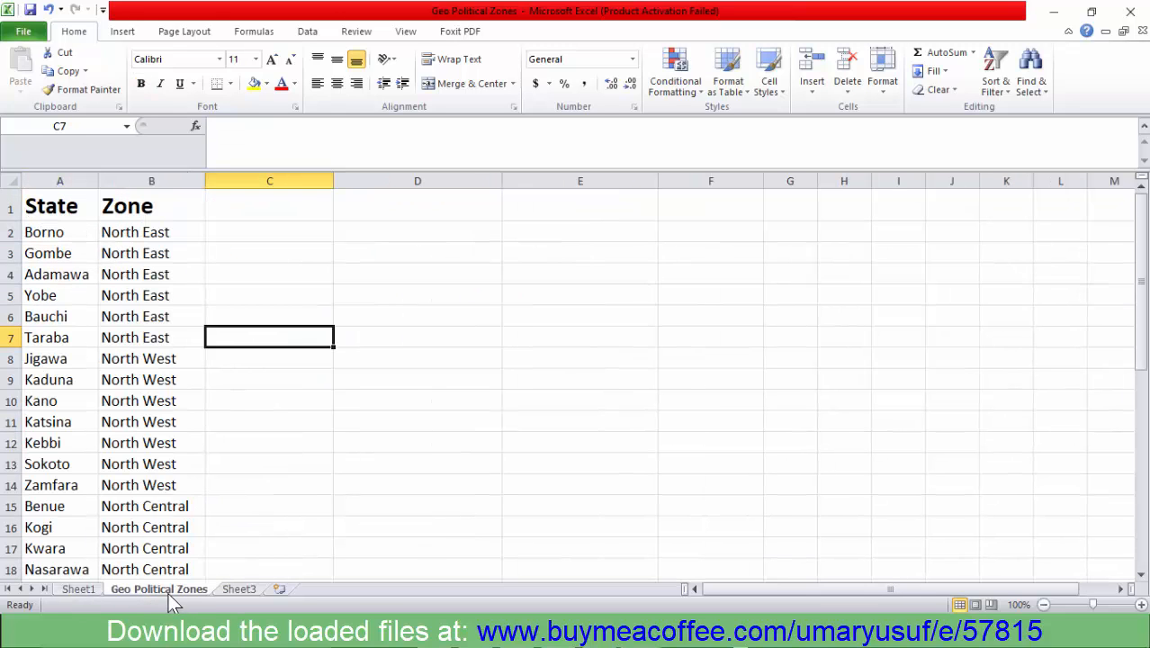
{"action": "left_click", "coordinate": [75, 206]}
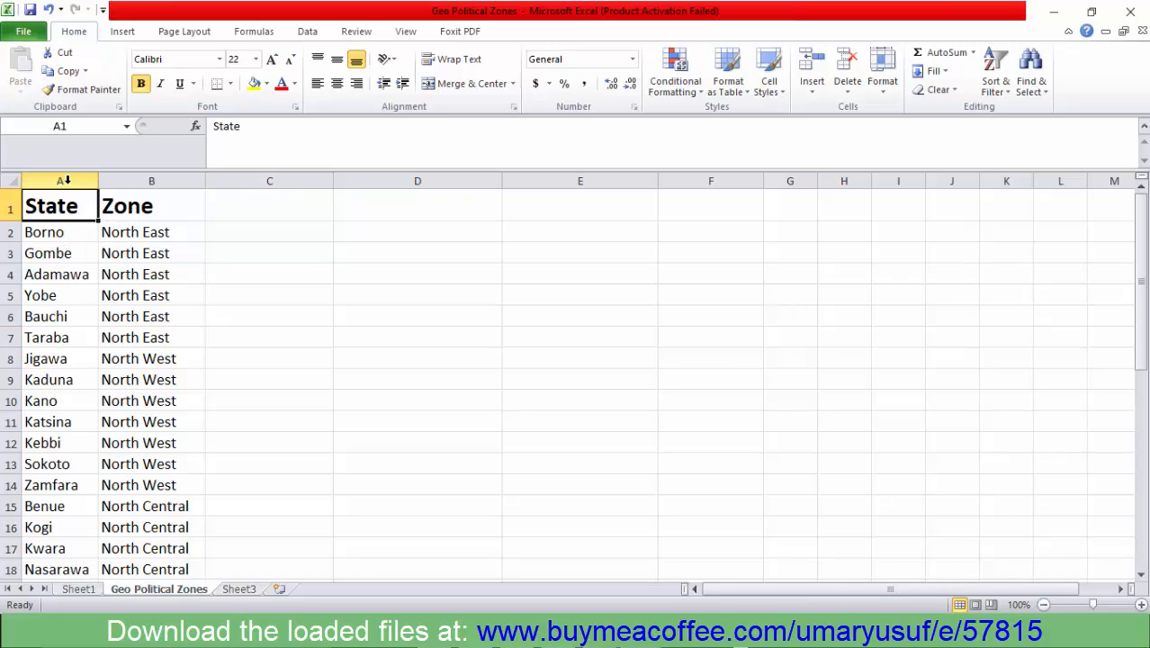
{"action": "key", "text": "ctrl+shift+Down"}
{"action": "left_click", "coordinate": [140, 180]}
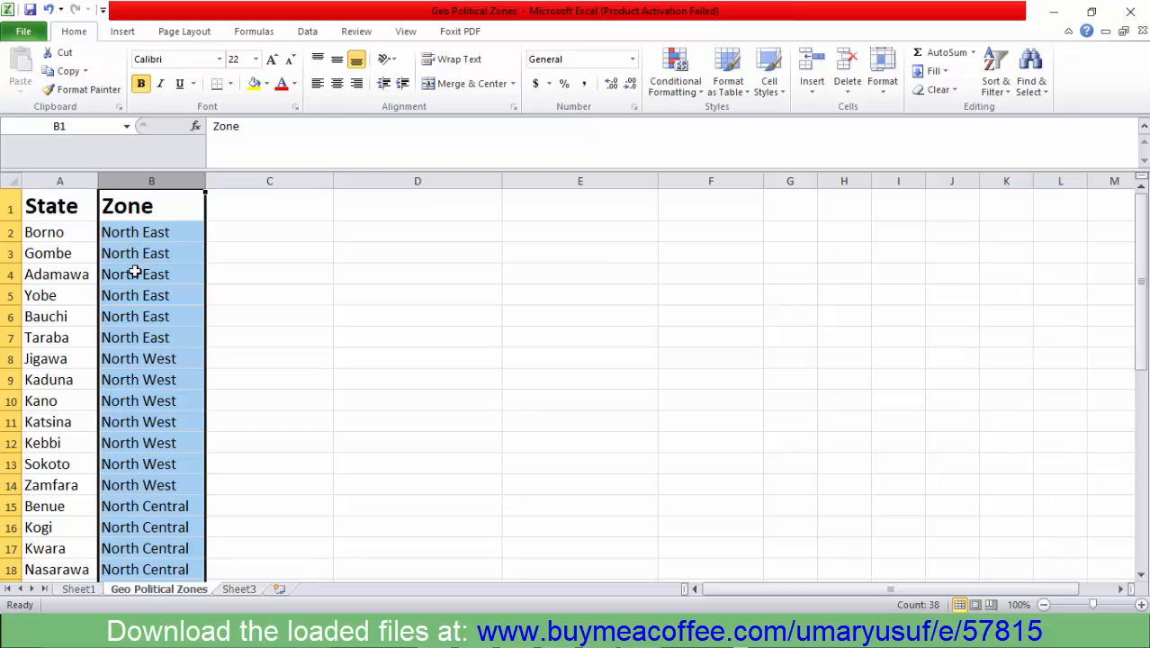
{"action": "scroll", "coordinate": [129, 414], "scroll_direction": "down", "scroll_amount": 5}
{"action": "scroll", "coordinate": [127, 414], "scroll_direction": "down", "scroll_amount": 3}
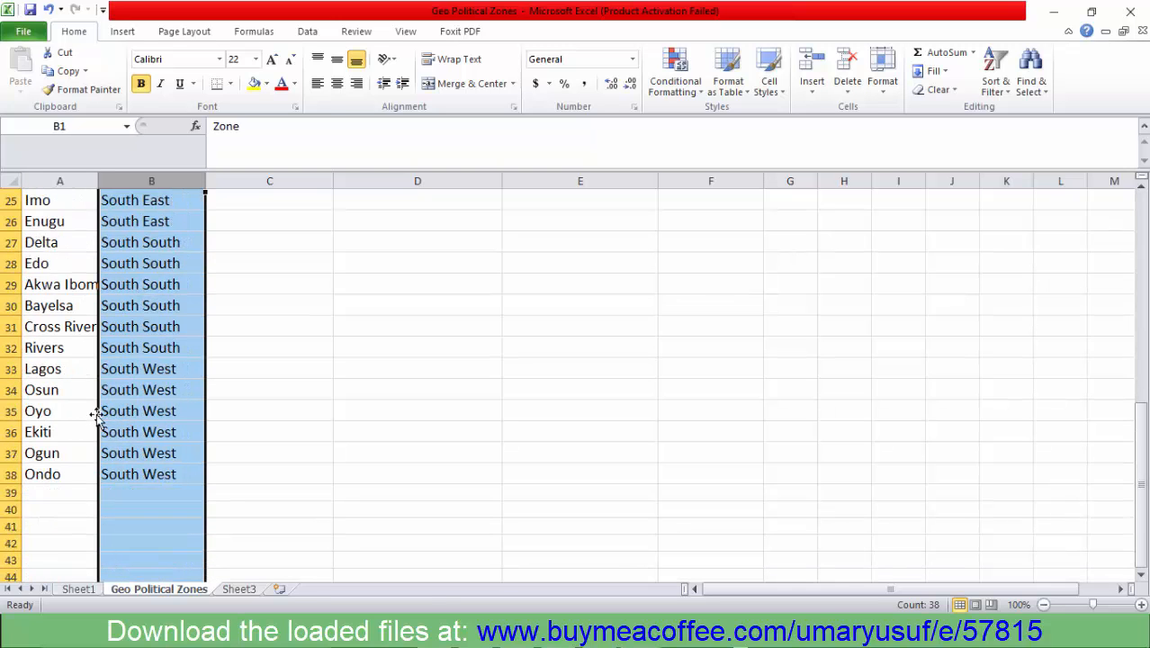
{"action": "scroll", "coordinate": [90, 351], "scroll_direction": "up", "scroll_amount": 8}
- Highlight Borno, the Zone heading and the North East entries in B2:B7, and minimize the workbook
{"action": "left_click", "coordinate": [67, 236]}
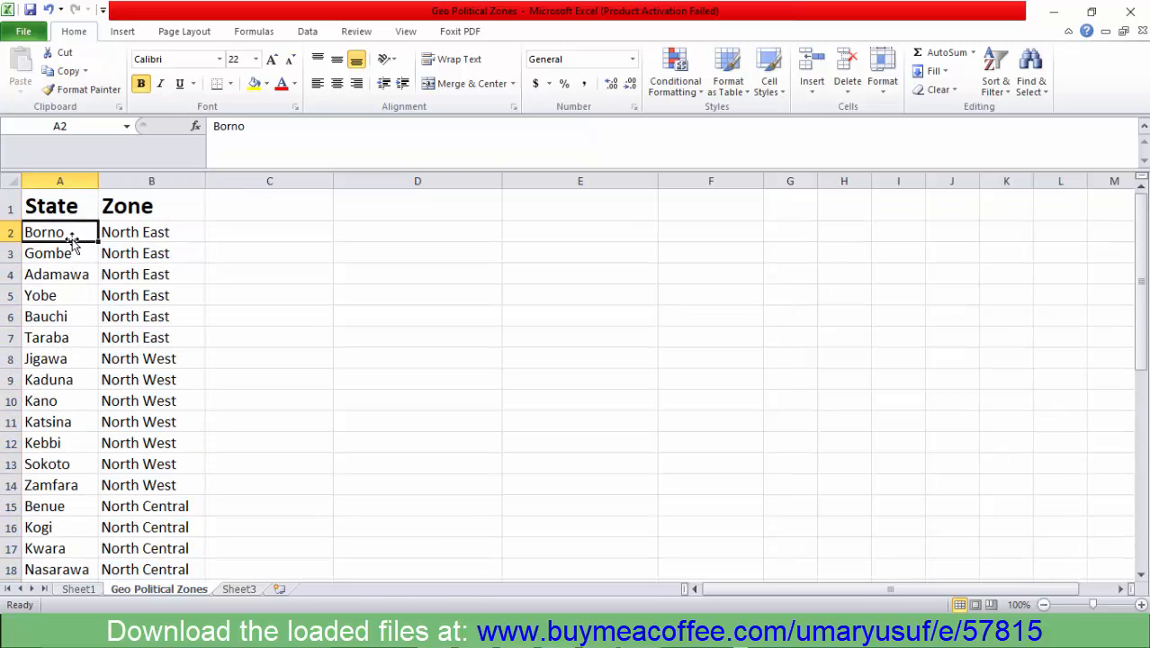
{"action": "left_click", "coordinate": [115, 205]}
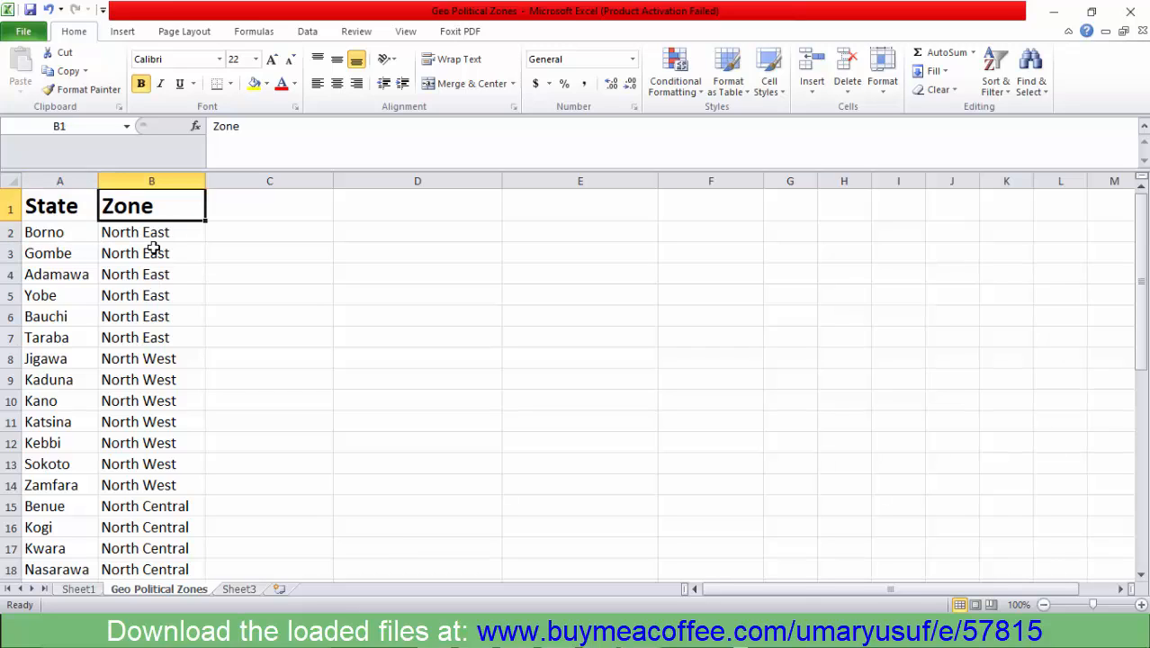
{"action": "left_click_drag", "start_coordinate": [148, 235], "coordinate": [144, 347]}
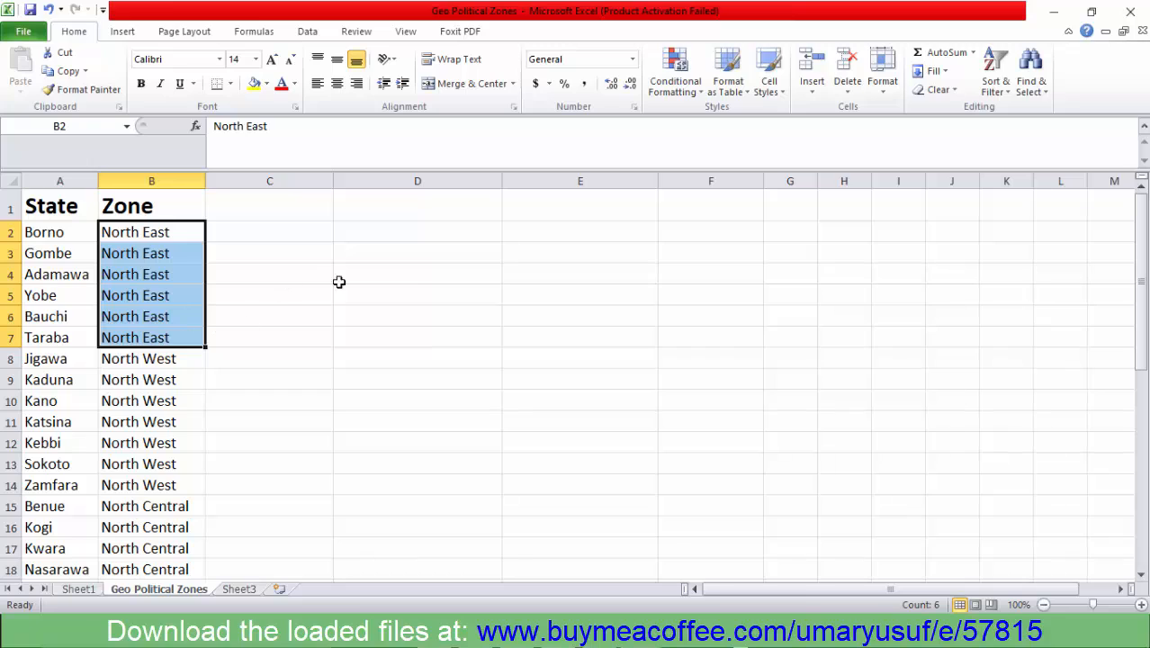
{"action": "left_click", "coordinate": [42, 238]}
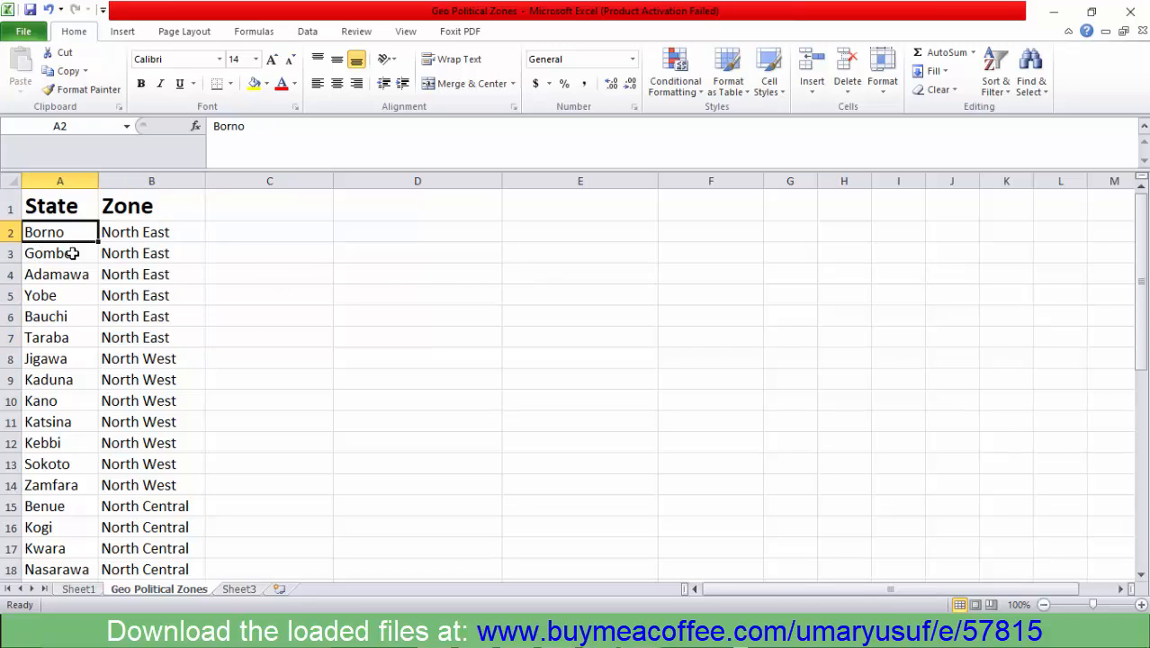
{"action": "left_click", "coordinate": [1054, 25]}
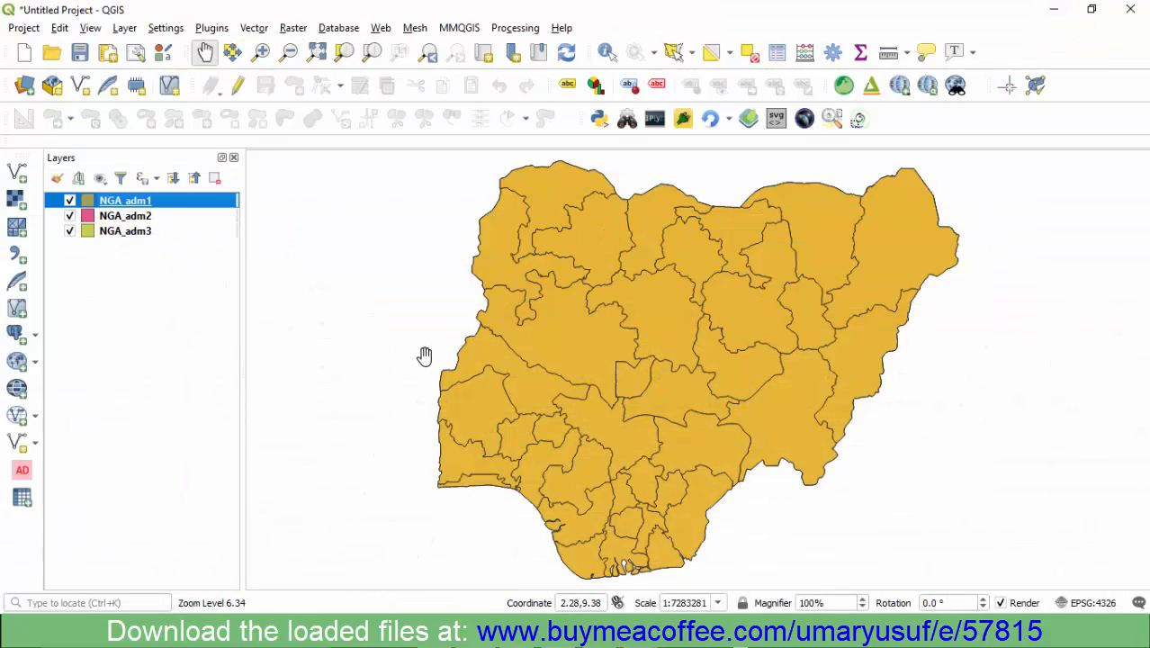
- Add Geo Political Zones.csv from the Mapping Nigeria Political Tree folder as a vector layer, with all file types listed
{"action": "left_click", "coordinate": [17, 172]}
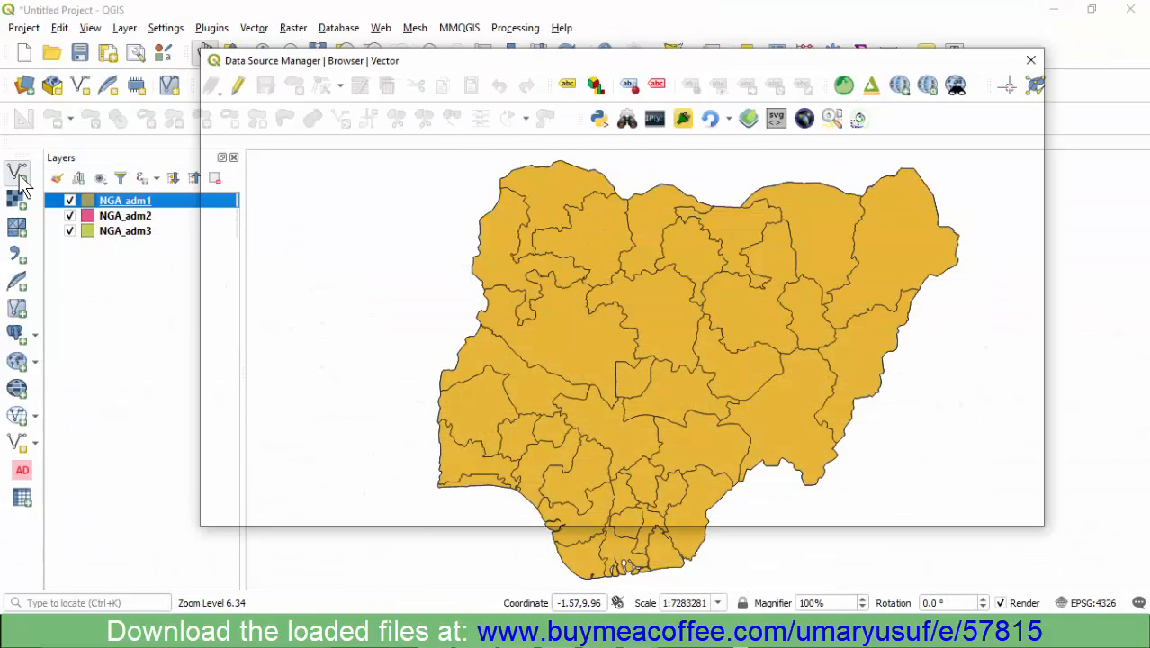
{"action": "left_click", "coordinate": [1012, 225]}
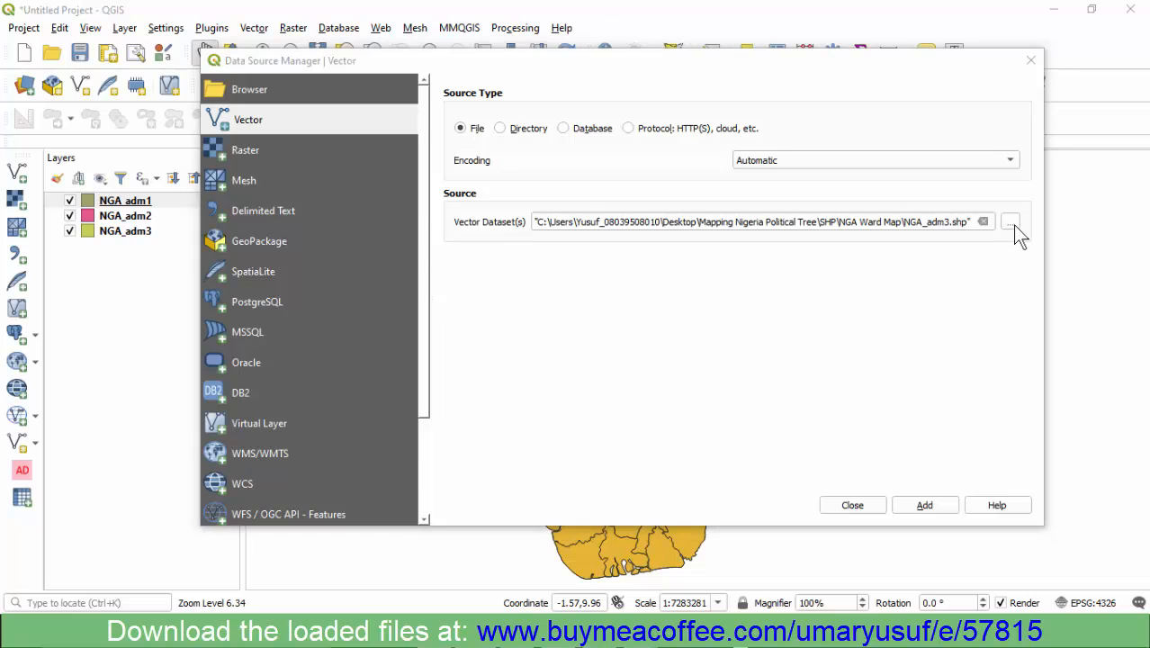
{"action": "left_click", "coordinate": [333, 115]}
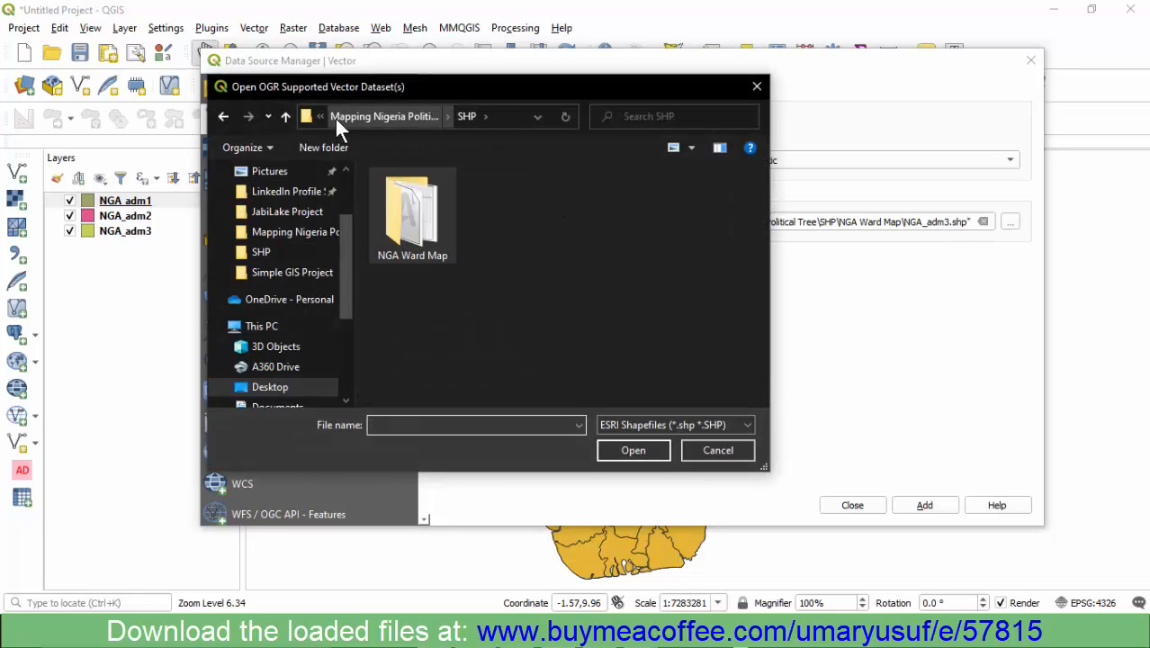
{"action": "left_click", "coordinate": [362, 113]}
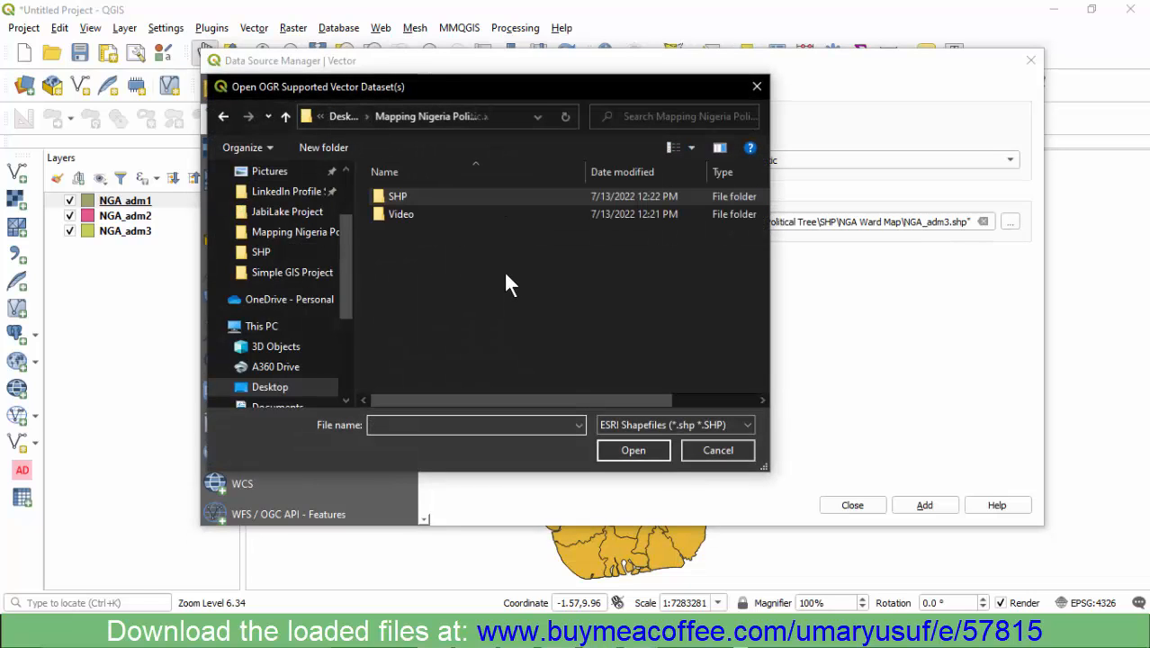
{"action": "left_click", "coordinate": [623, 425]}
{"action": "scroll", "coordinate": [652, 180], "scroll_direction": "up", "scroll_amount": 4}
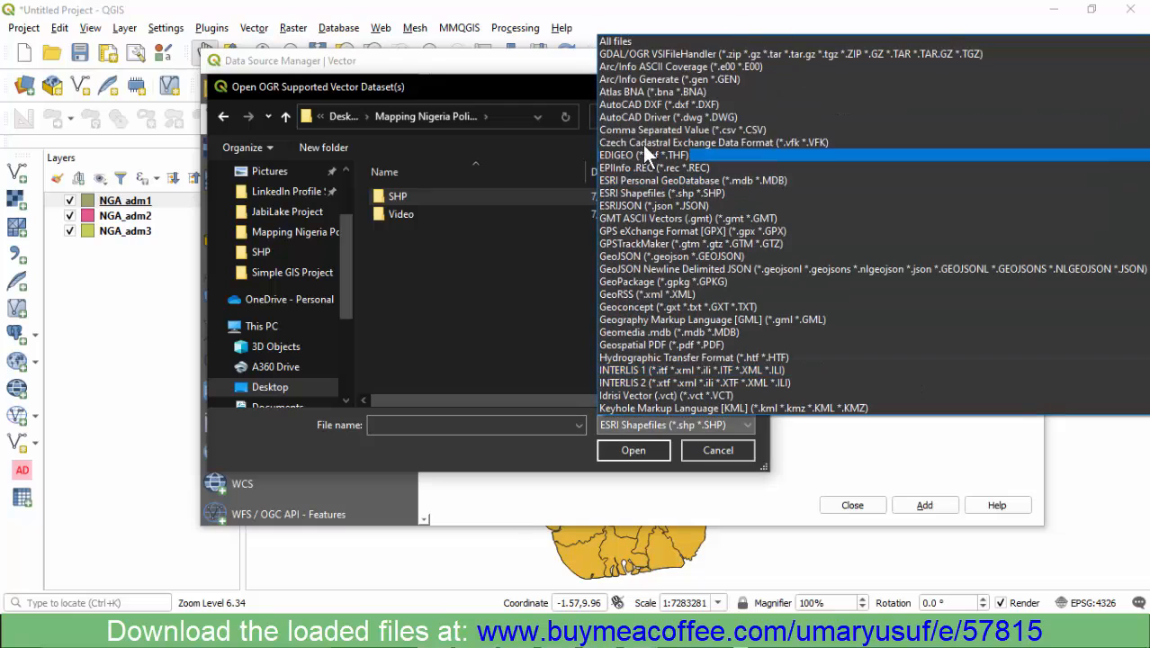
{"action": "left_click", "coordinate": [626, 43]}
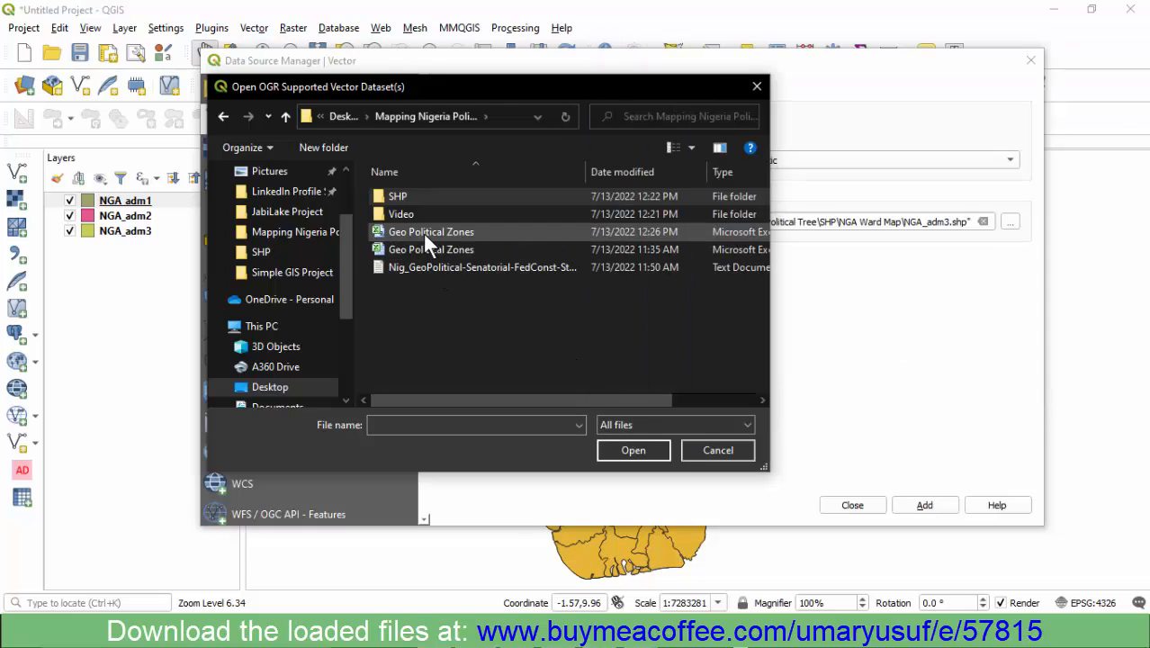
{"action": "left_click", "coordinate": [422, 233]}
{"action": "left_click", "coordinate": [630, 450]}
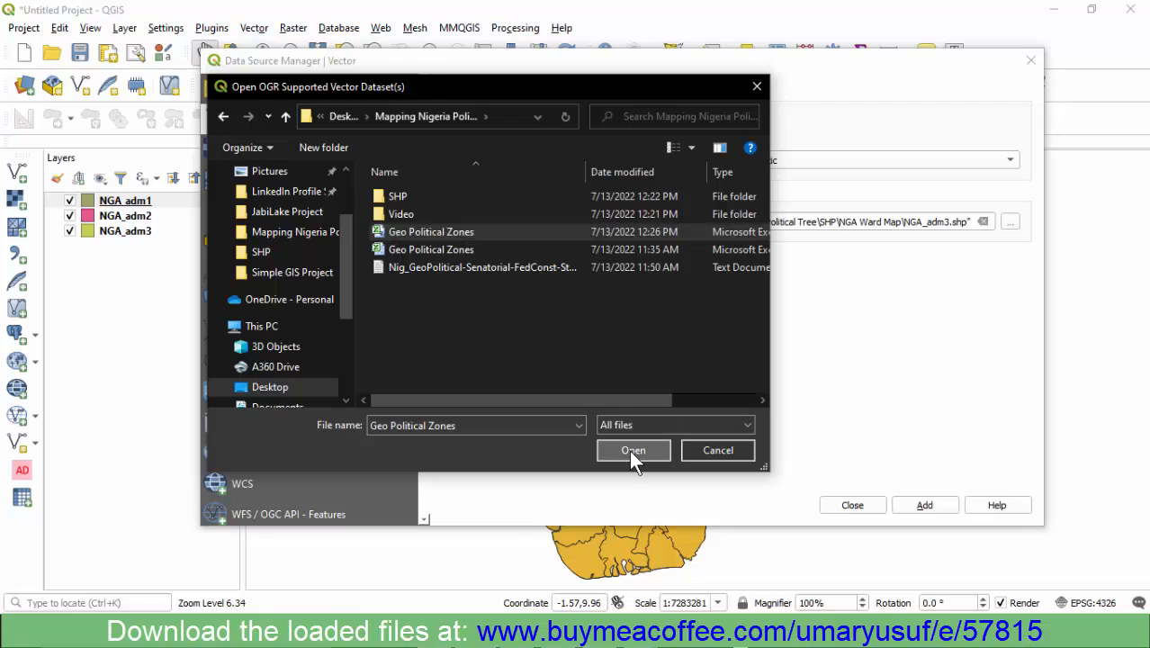
{"action": "left_click", "coordinate": [929, 506]}
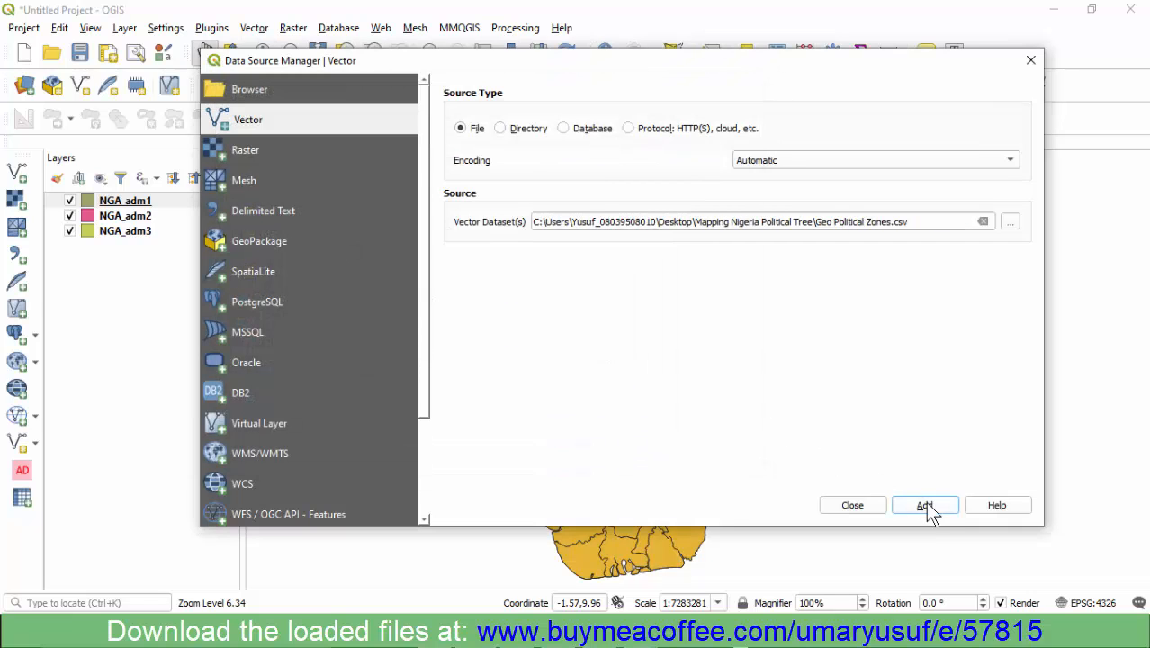
{"action": "left_click", "coordinate": [850, 506]}
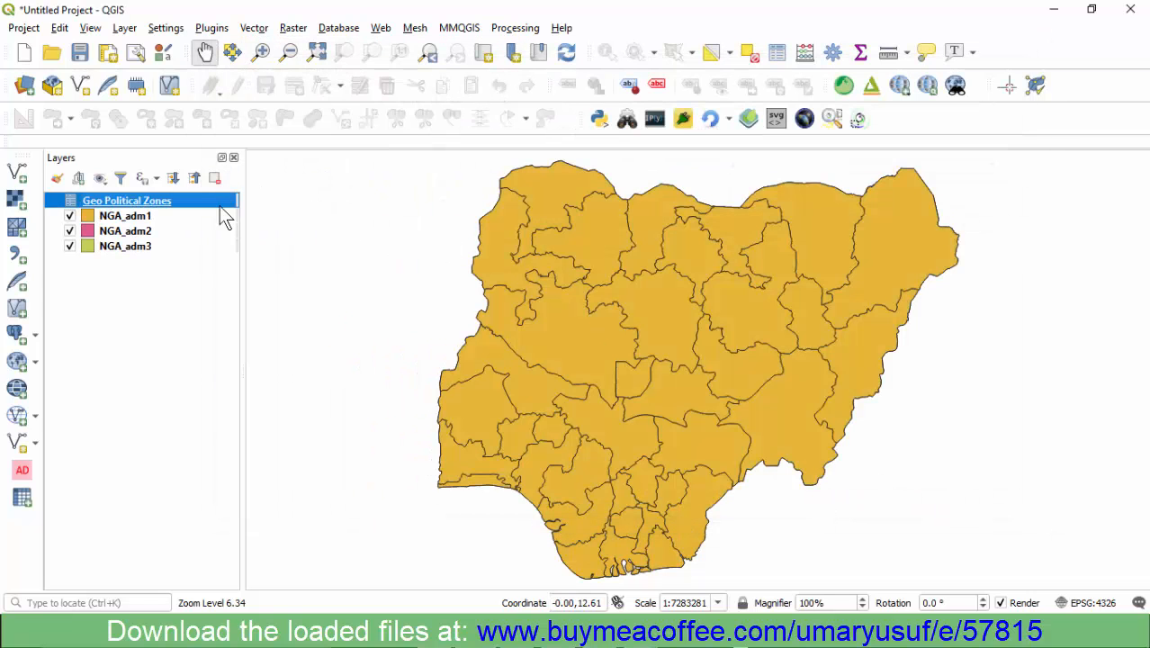
- Open the attribute table of the Geo Political Zones layer, examine its State and Zone rows, and close it
{"action": "right_click", "coordinate": [153, 204]}
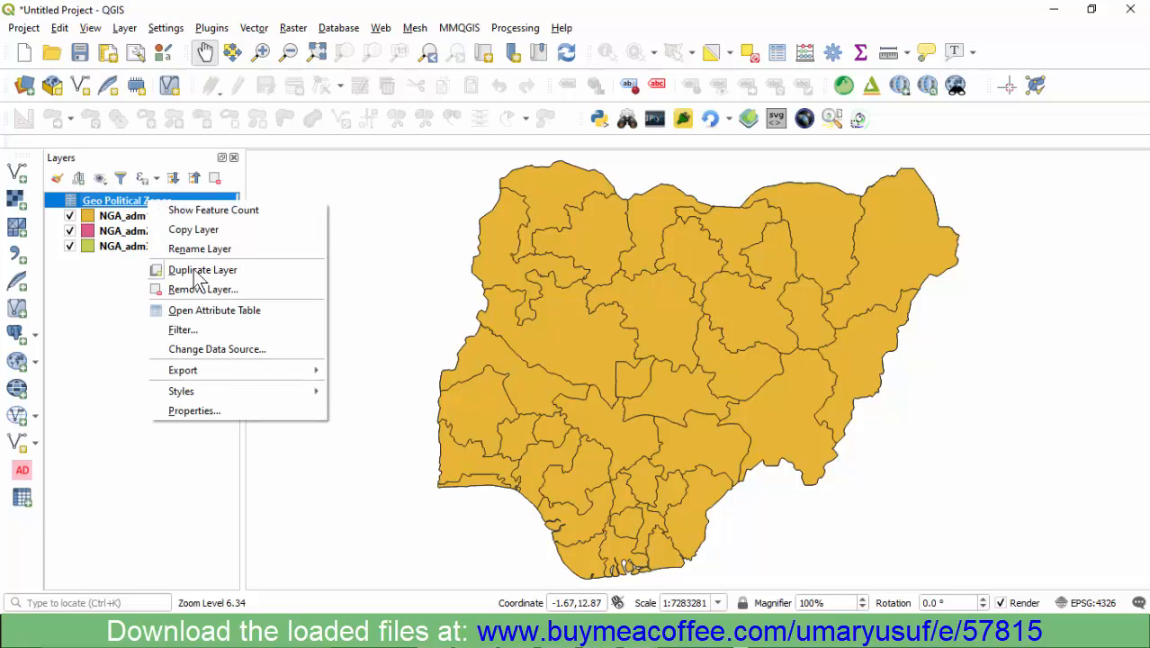
{"action": "left_click", "coordinate": [183, 312]}
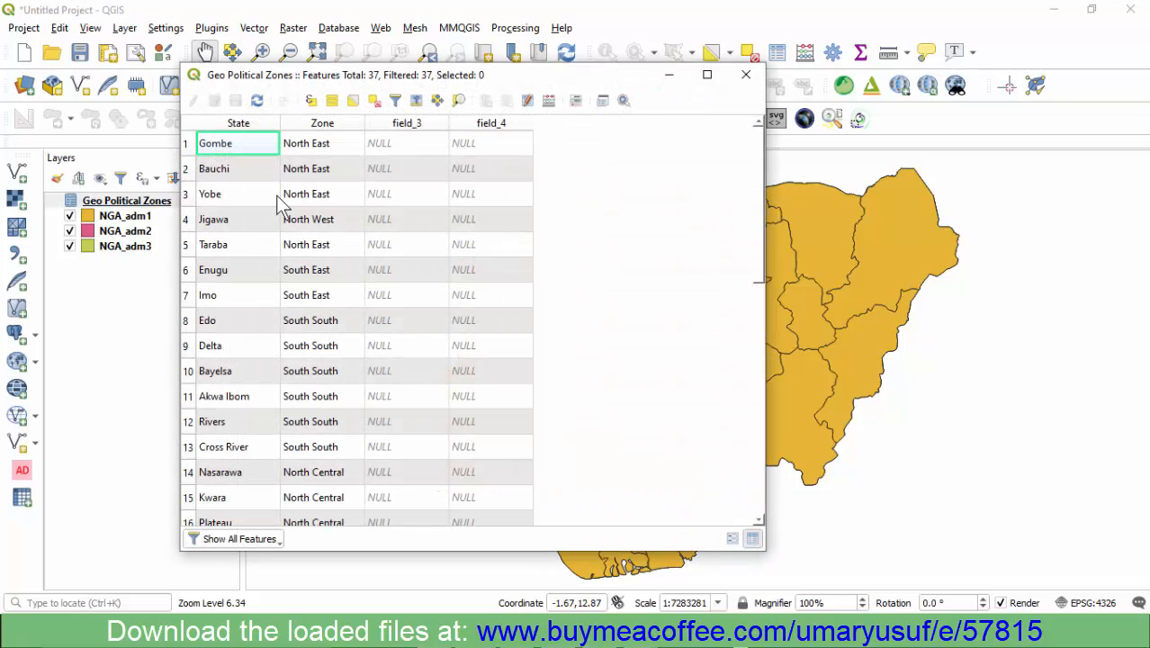
{"action": "scroll", "coordinate": [303, 255], "scroll_direction": "down", "scroll_amount": 5}
{"action": "scroll", "coordinate": [301, 295], "scroll_direction": "up", "scroll_amount": 5}
{"action": "scroll", "coordinate": [378, 266], "scroll_direction": "down", "scroll_amount": 6}
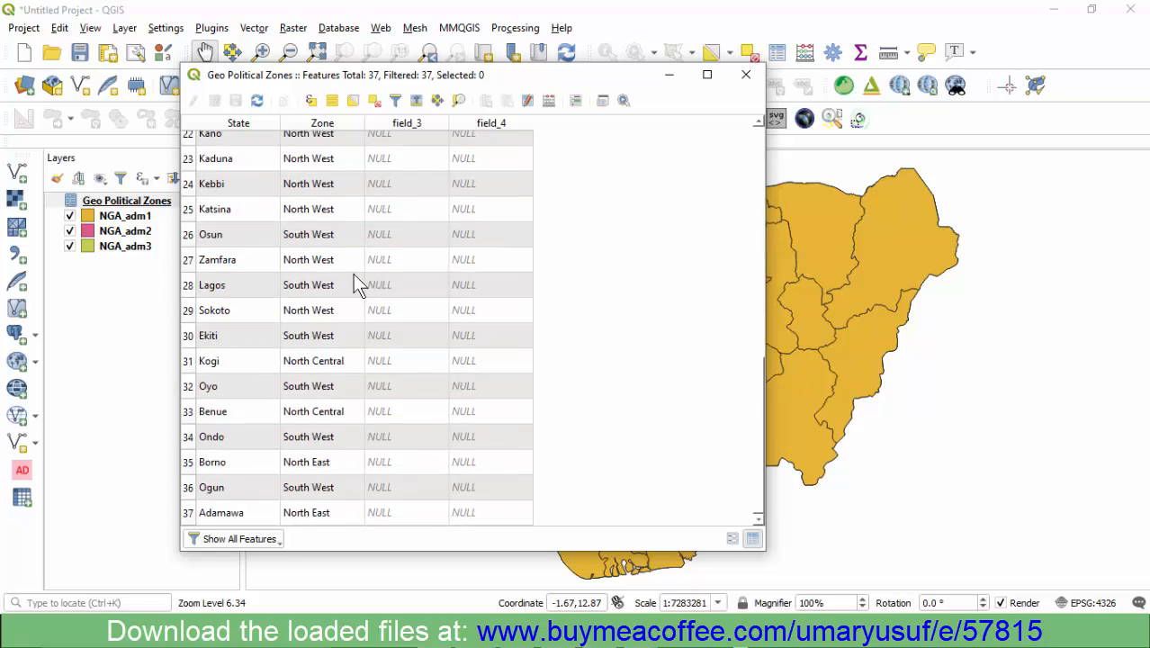
{"action": "scroll", "coordinate": [349, 275], "scroll_direction": "up", "scroll_amount": 6}
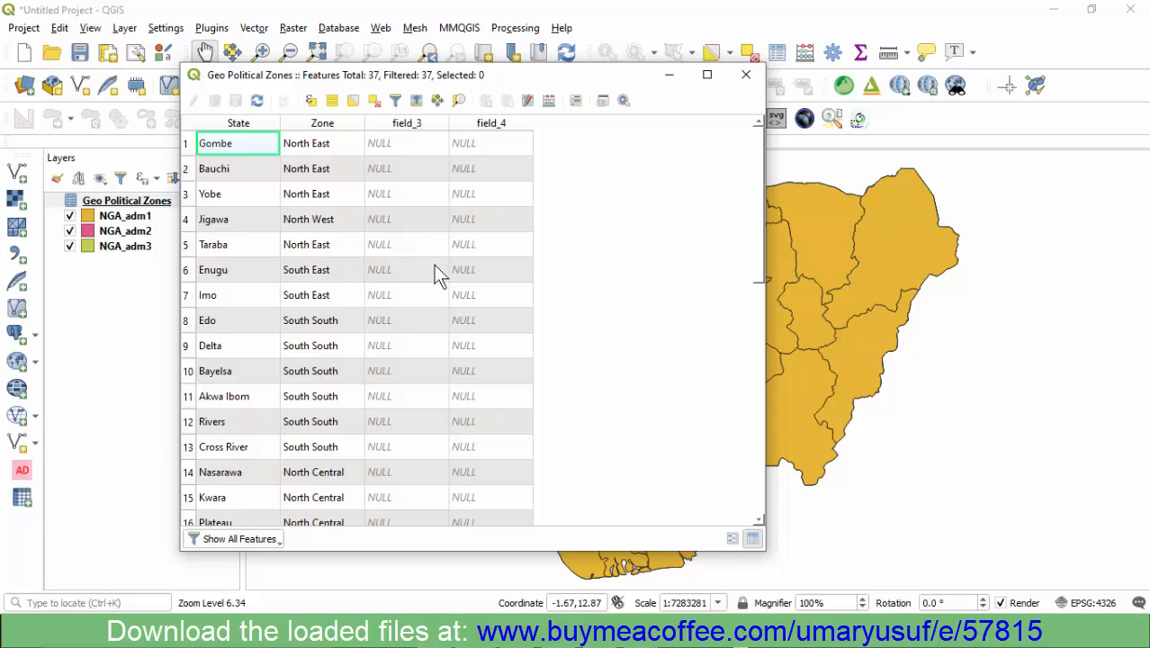
{"action": "scroll", "coordinate": [468, 306], "scroll_direction": "down", "scroll_amount": 6}
{"action": "scroll", "coordinate": [297, 333], "scroll_direction": "up", "scroll_amount": 6}
{"action": "left_click", "coordinate": [745, 75]}
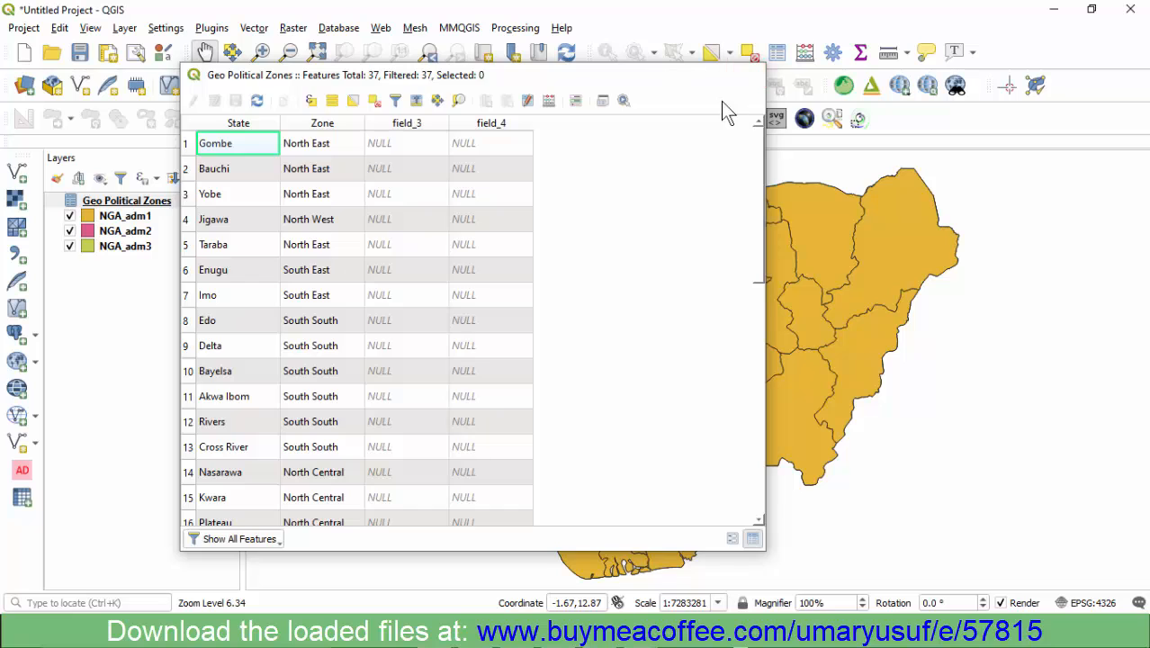
- Hide the NGA_adm2 and NGA_adm3 layers and make NGA_adm1 the active layer
{"action": "left_click", "coordinate": [70, 231]}
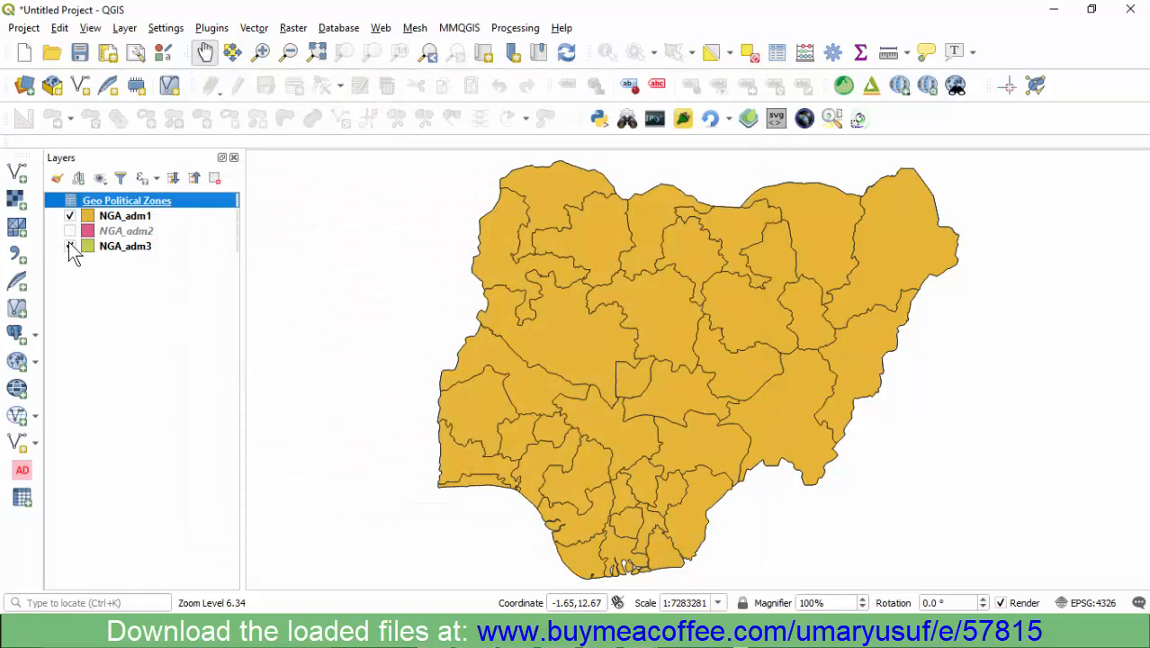
{"action": "left_click", "coordinate": [70, 246]}
{"action": "left_click", "coordinate": [104, 216]}
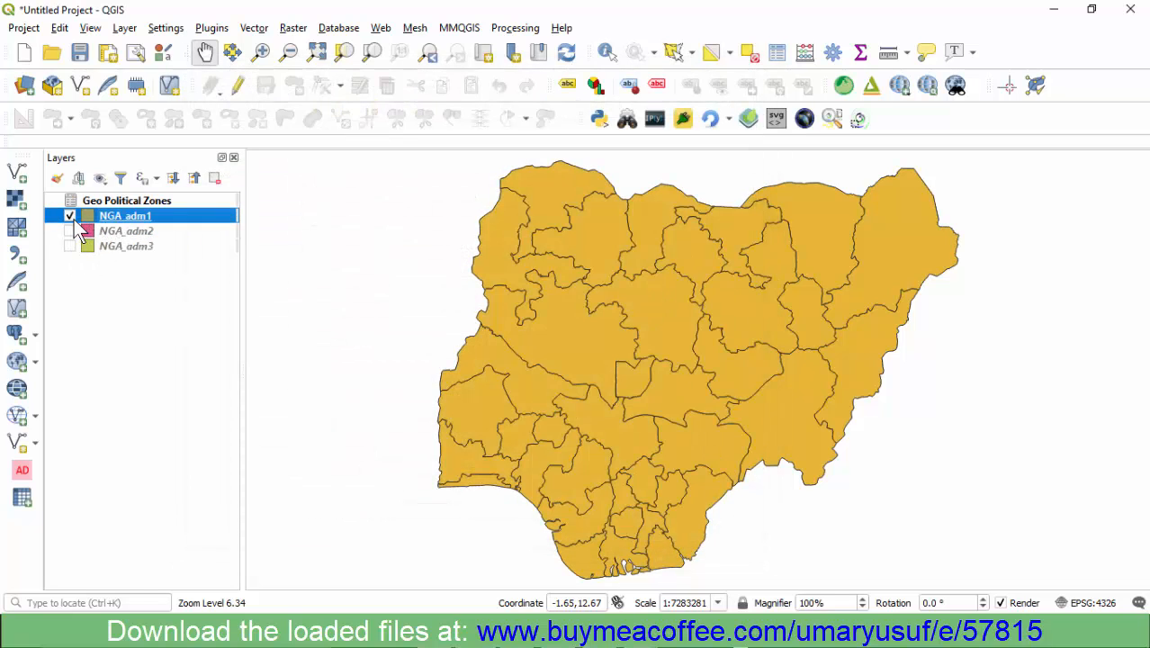
{"action": "left_click", "coordinate": [70, 216]}
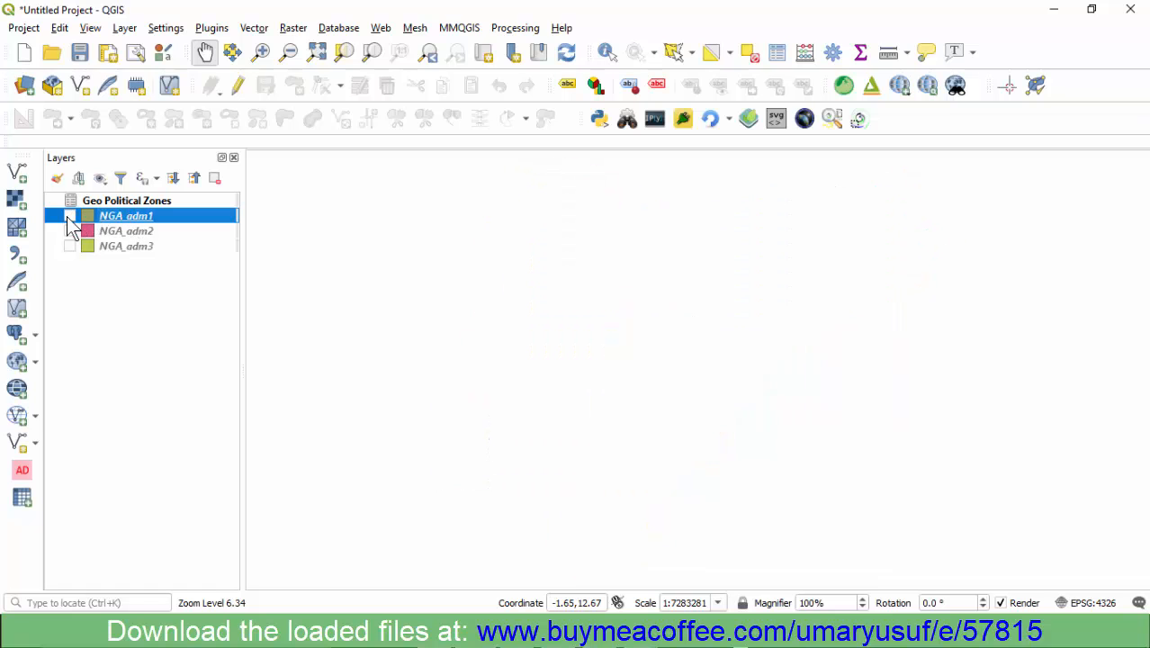
{"action": "double_click", "coordinate": [87, 217]}
{"action": "left_click", "coordinate": [915, 53]}
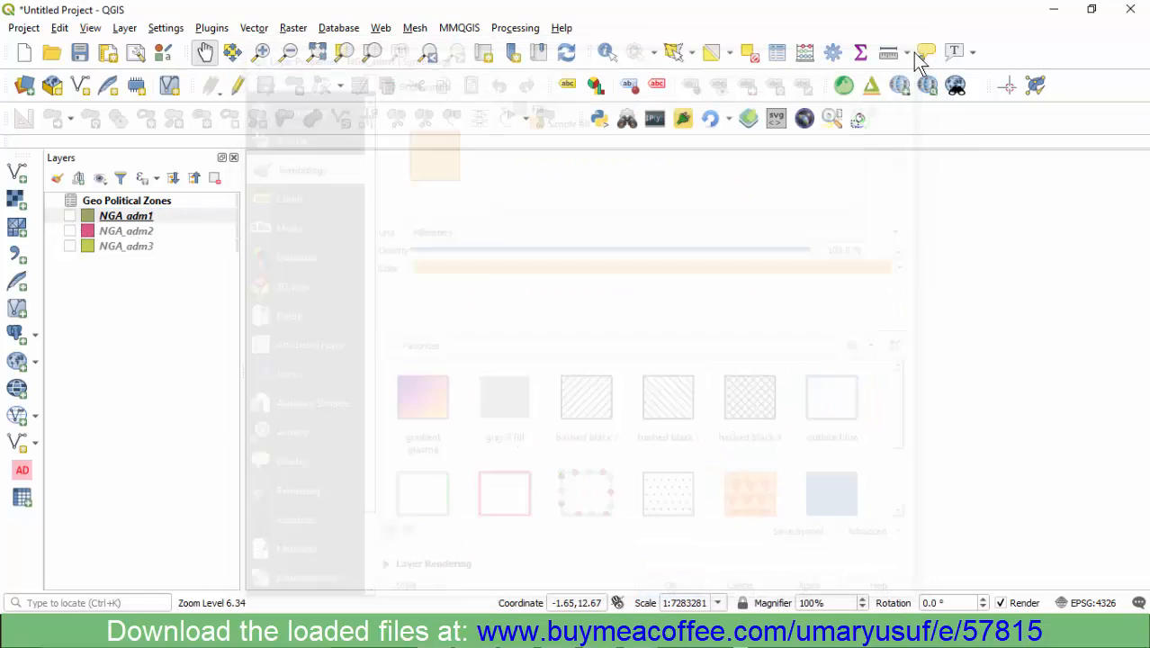
{"action": "left_click", "coordinate": [70, 215]}
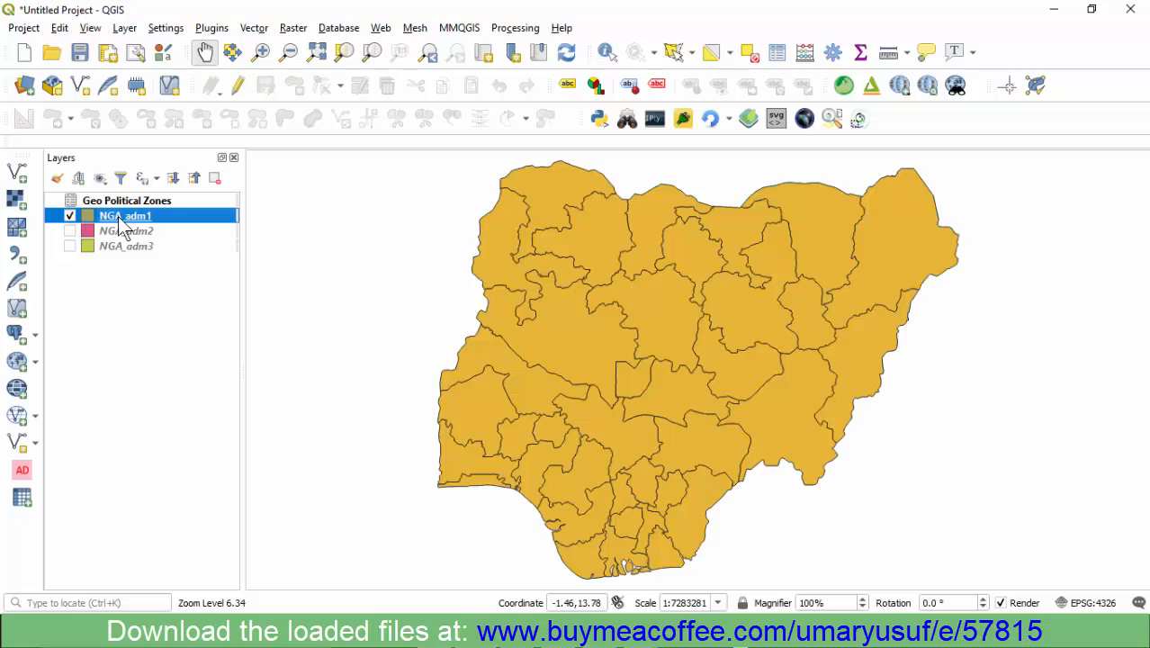
- Start a new vector join in the NGA_adm1 layer properties with Geo Political Zones as the join layer
{"action": "right_click", "coordinate": [118, 216]}
{"action": "left_click", "coordinate": [162, 565]}
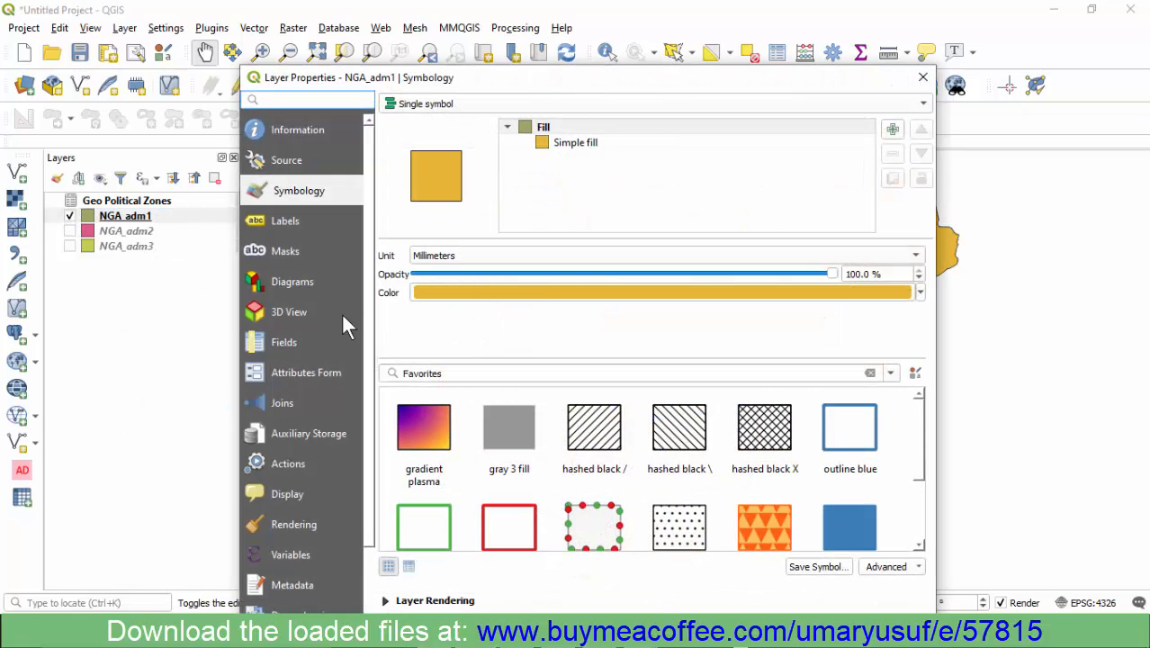
{"action": "left_click", "coordinate": [279, 404]}
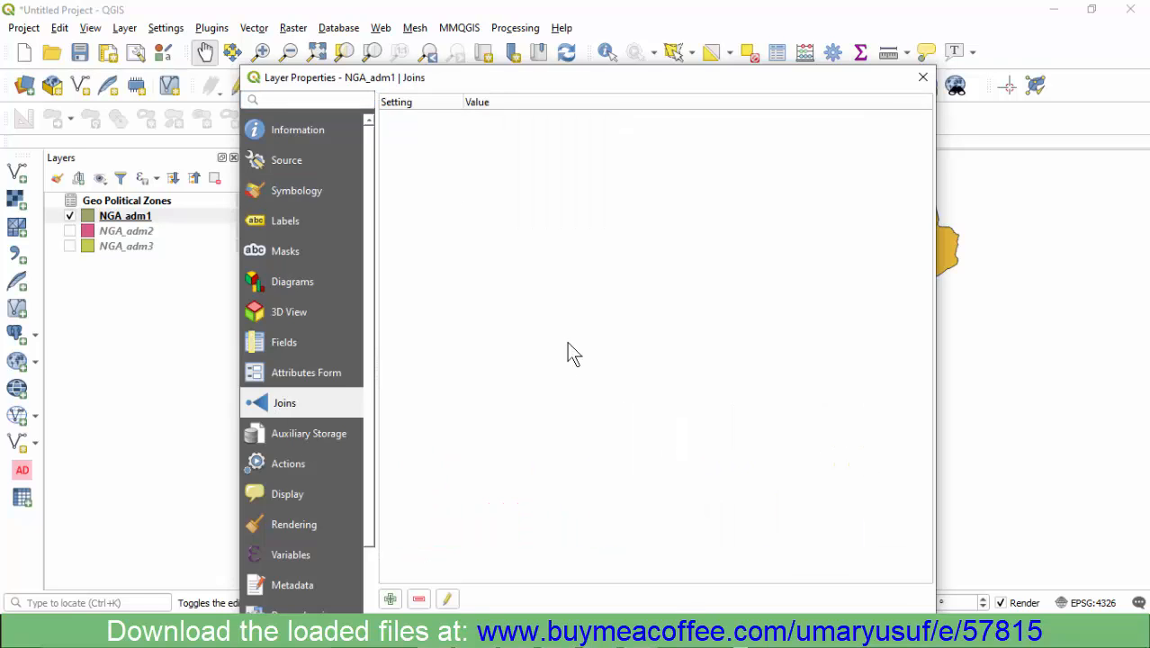
{"action": "left_click_drag", "start_coordinate": [598, 88], "coordinate": [595, 54]}
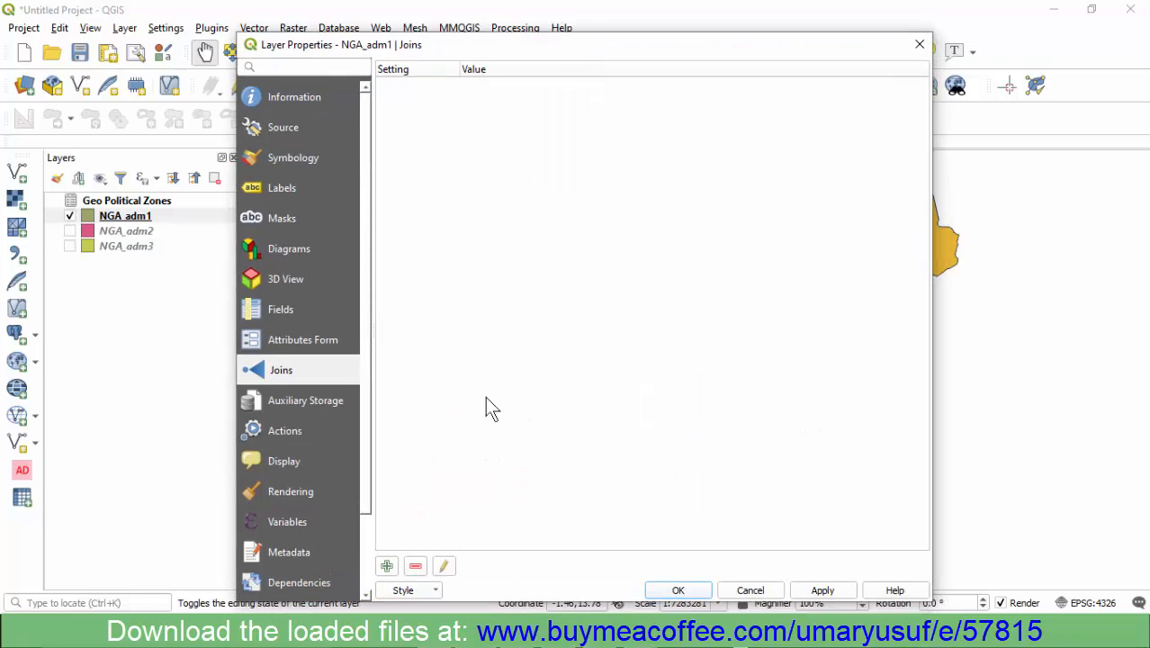
{"action": "left_click", "coordinate": [386, 567]}
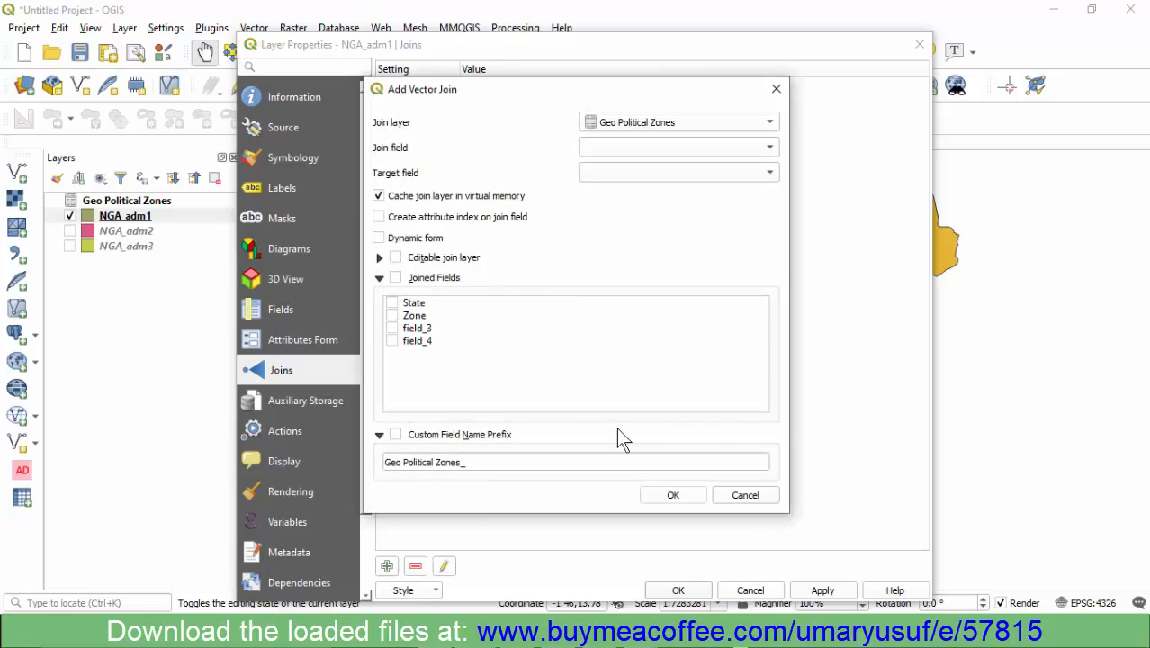
{"action": "left_click", "coordinate": [665, 126]}
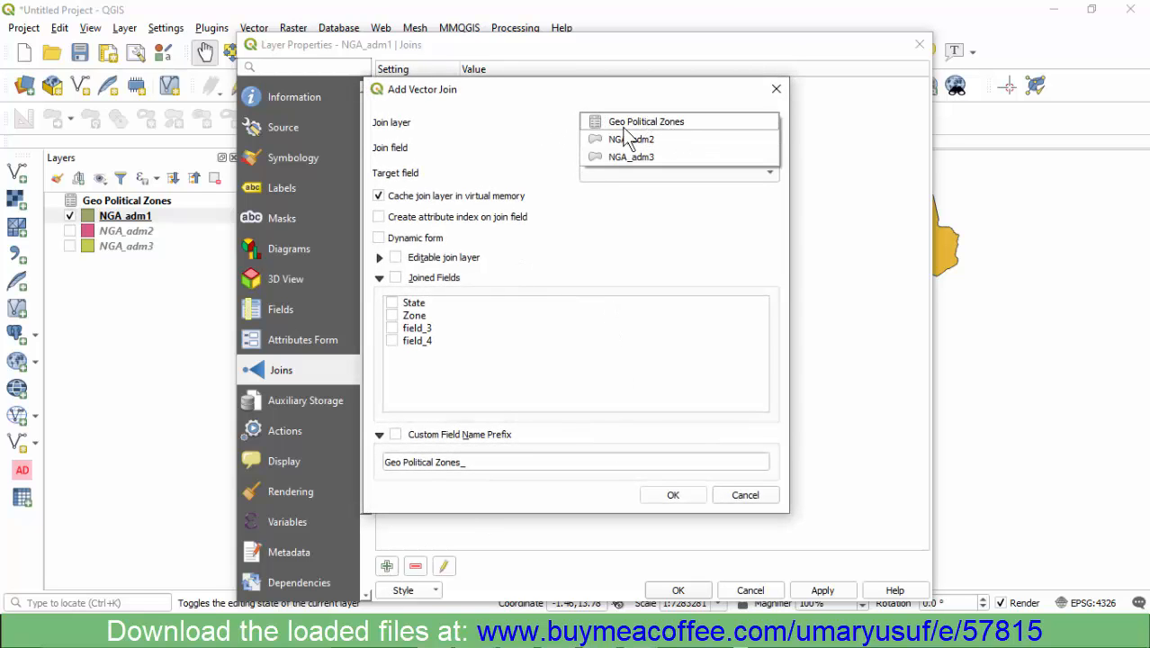
{"action": "left_click", "coordinate": [627, 124]}
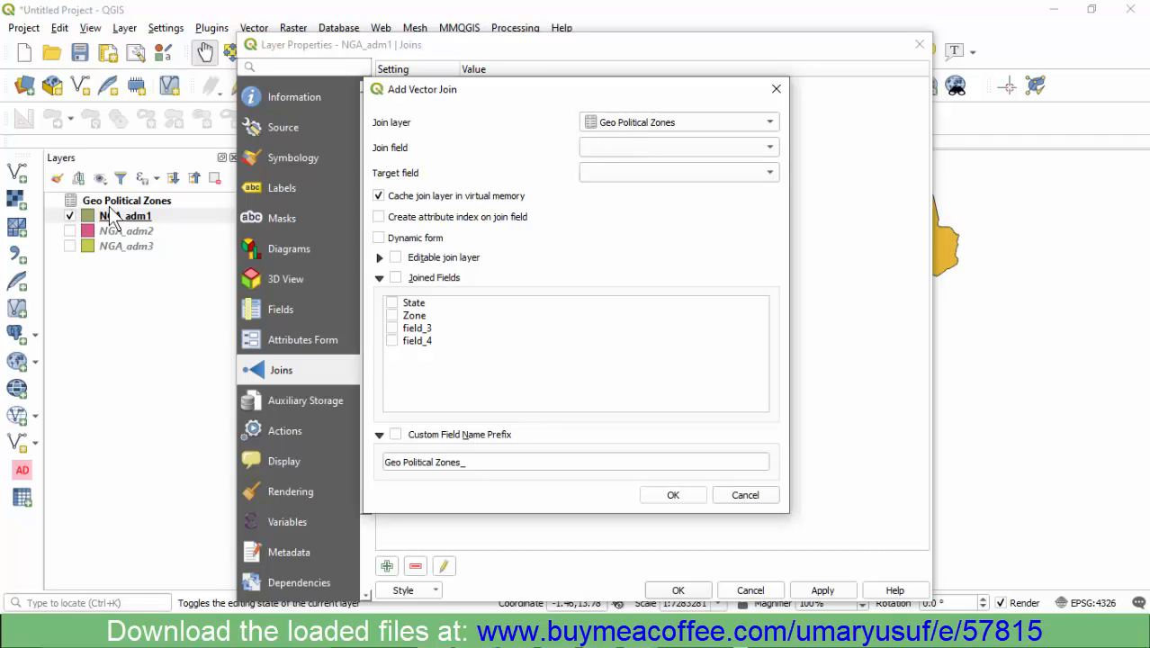
- Limit the joined fields of the vector join to State and Zone
{"action": "left_click", "coordinate": [392, 303]}
{"action": "left_click", "coordinate": [391, 315]}
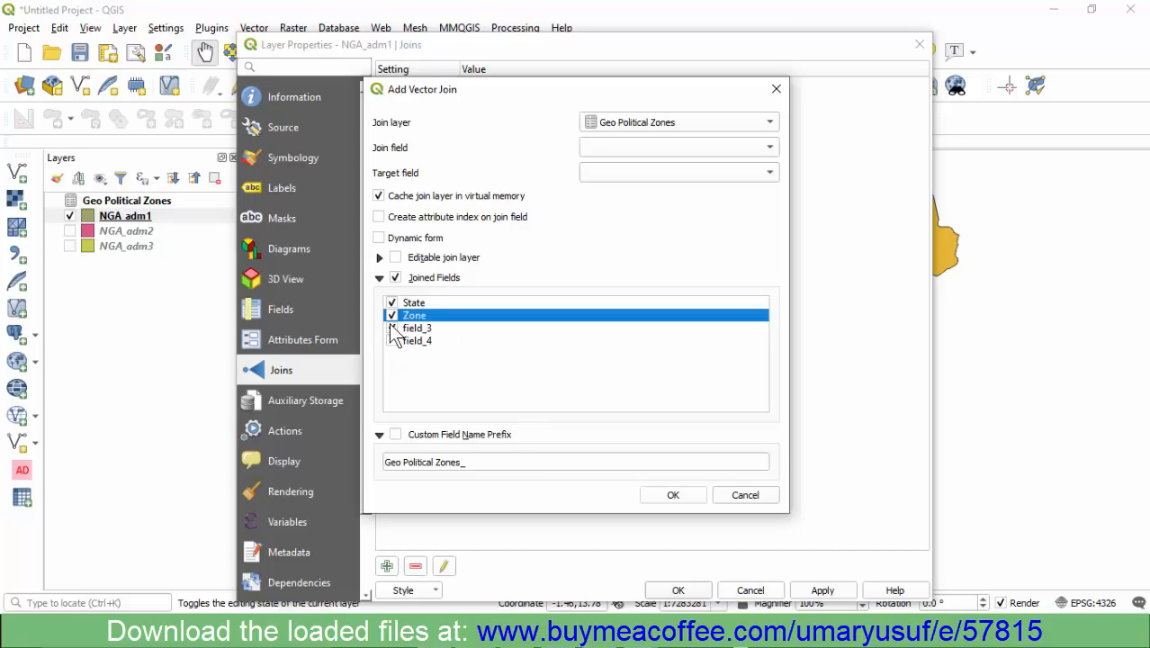
{"action": "left_click", "coordinate": [392, 329]}
- Match the join field State to the target field state_name in the vector join
{"action": "left_click", "coordinate": [634, 147]}
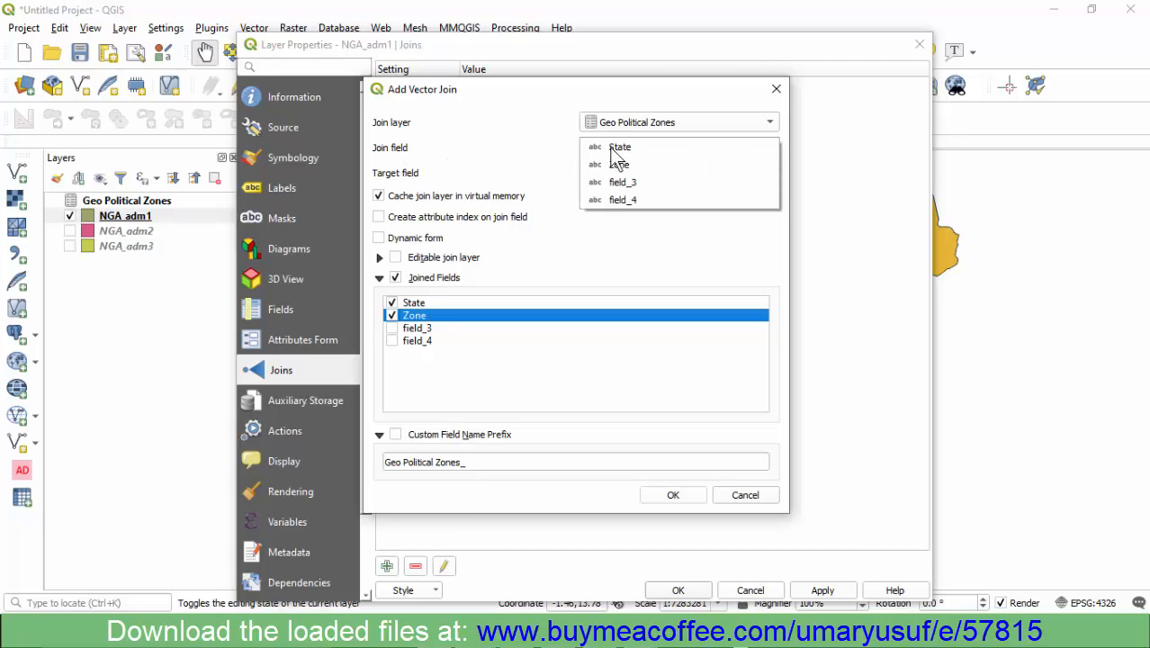
{"action": "left_click", "coordinate": [629, 148]}
{"action": "left_click", "coordinate": [600, 175]}
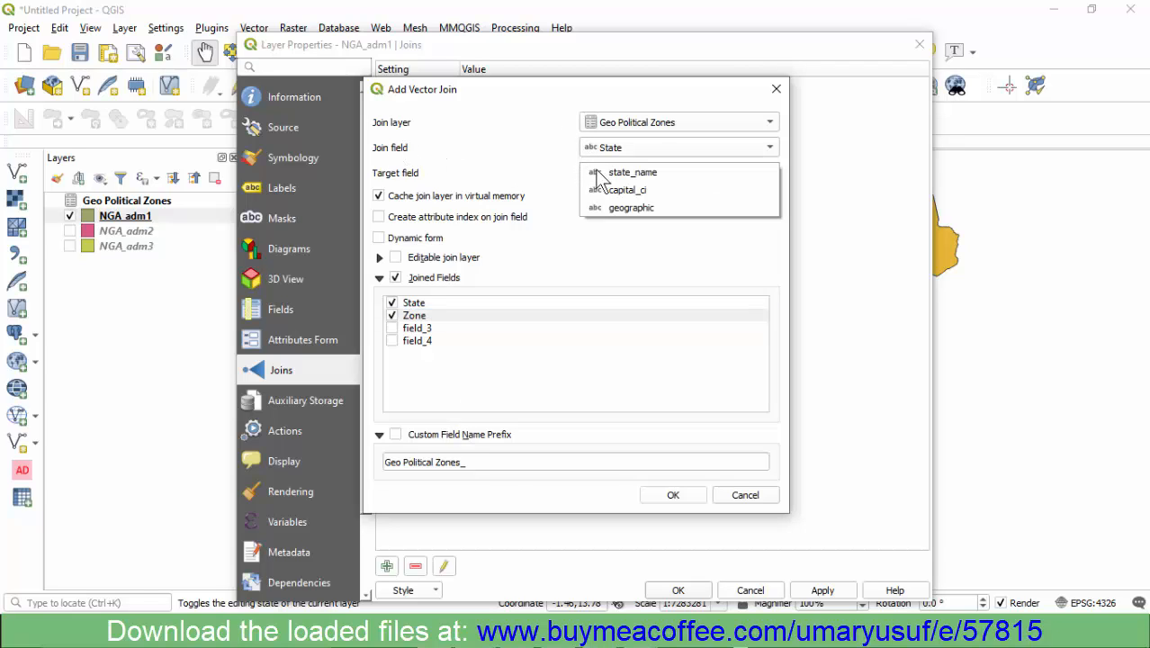
{"action": "left_click", "coordinate": [673, 174]}
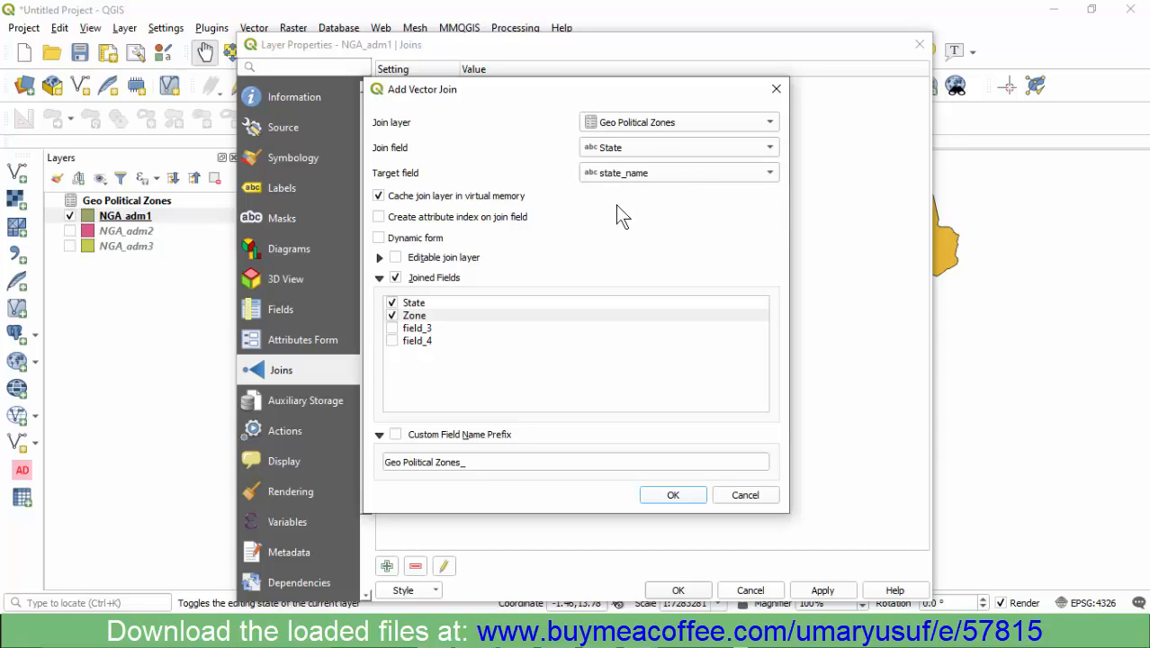
- Enable the custom field name prefix for the join and set it to zone_
{"action": "left_click", "coordinate": [394, 435]}
{"action": "left_click_drag", "start_coordinate": [460, 462], "coordinate": [392, 461]}
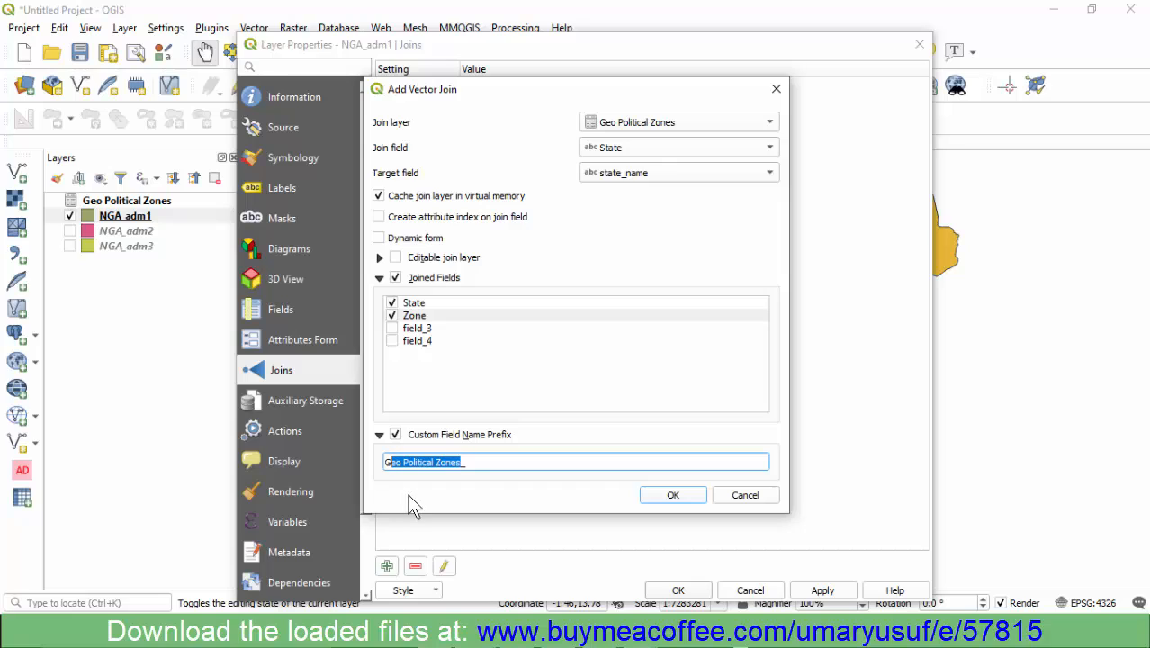
{"action": "key", "text": "BackSpace"}
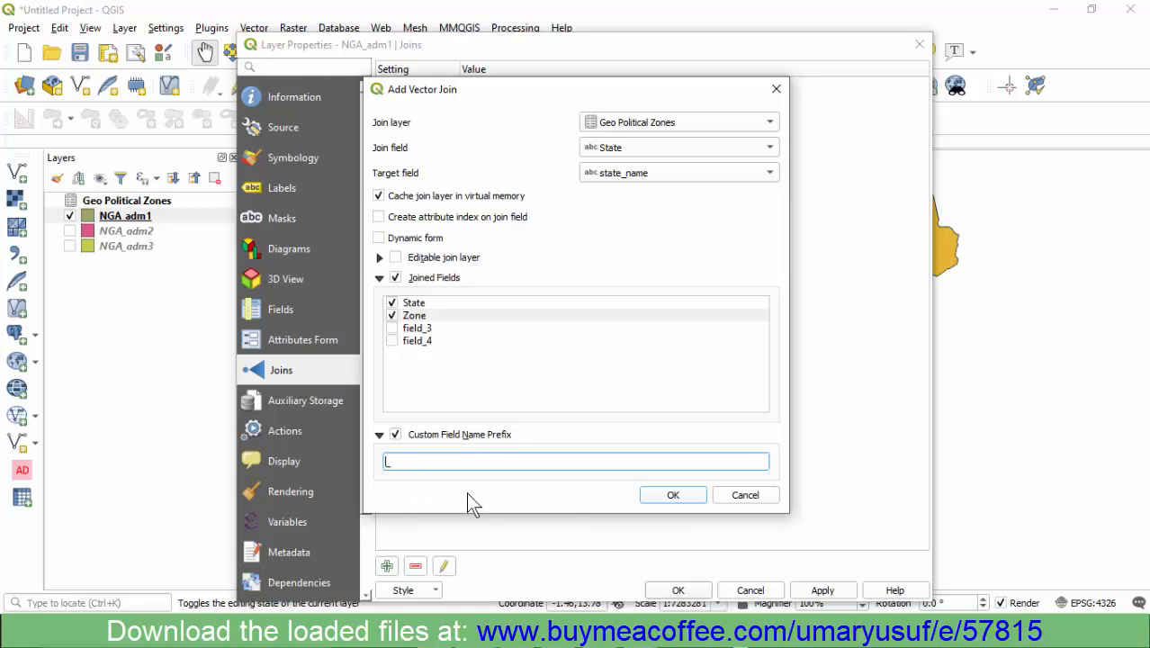
{"action": "type", "text": "zone_"}
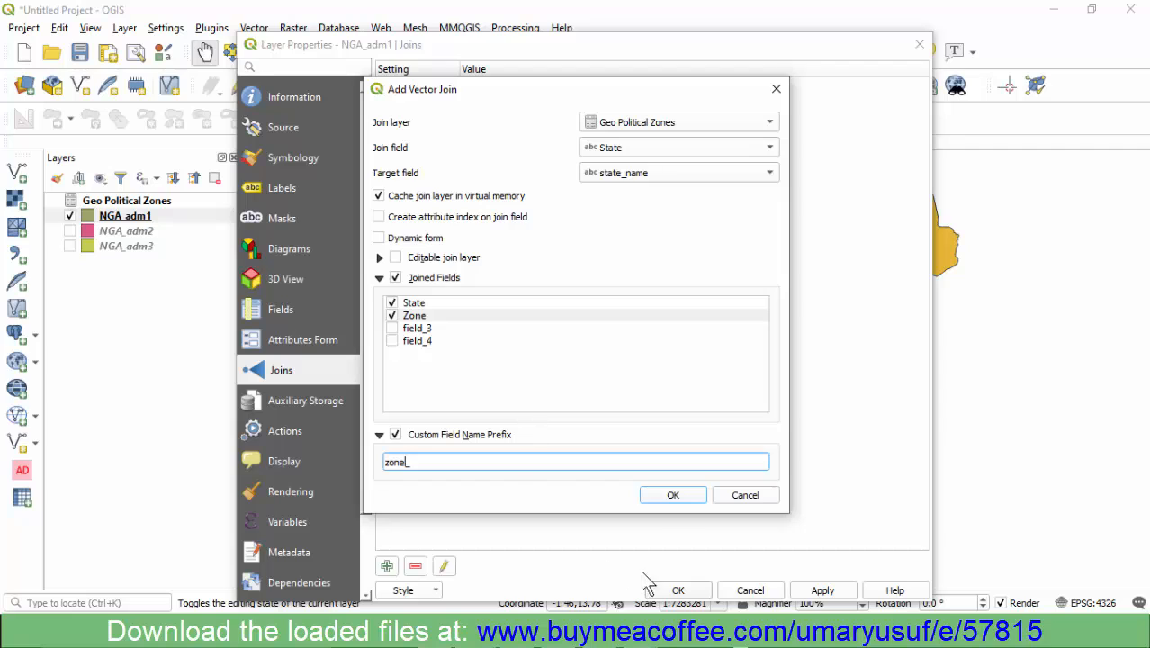
- Apply the Geo Political Zones join to the NGA_adm1 layer and open that layer's attribute table
{"action": "left_click", "coordinate": [672, 496]}
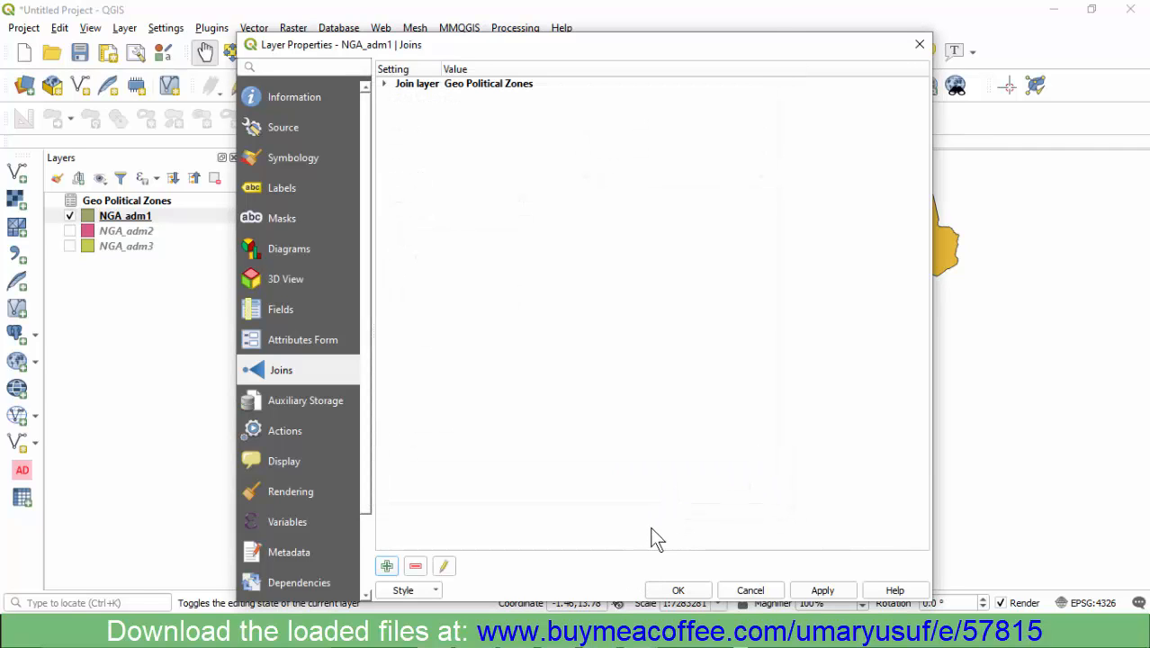
{"action": "left_click", "coordinate": [675, 588]}
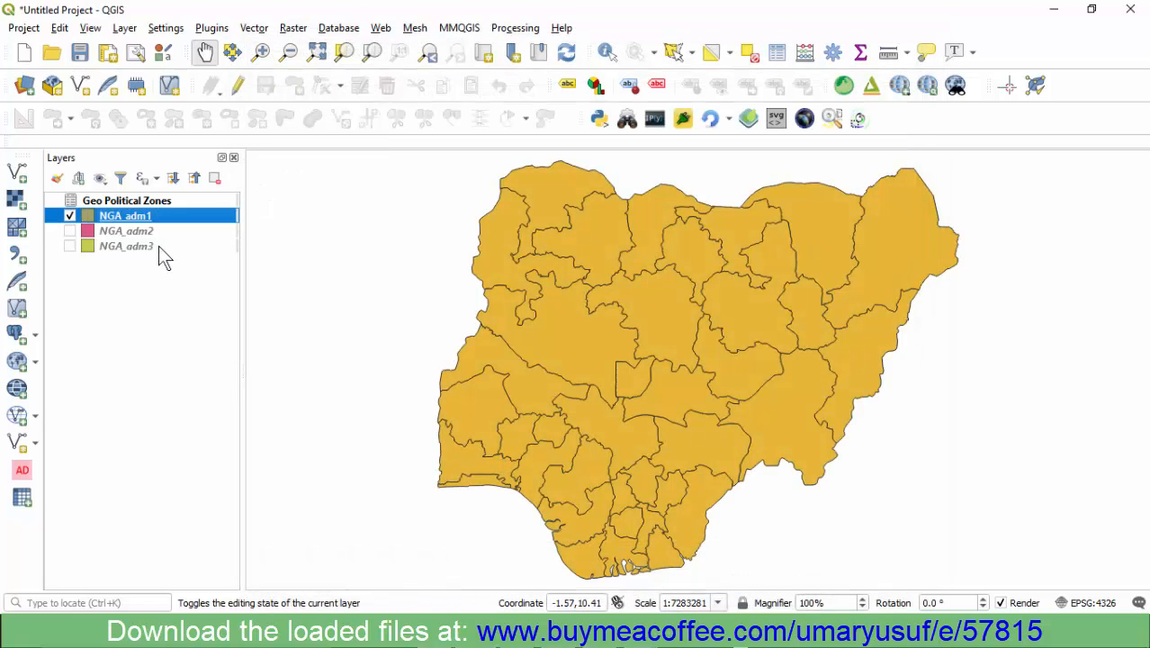
{"action": "right_click", "coordinate": [119, 217]}
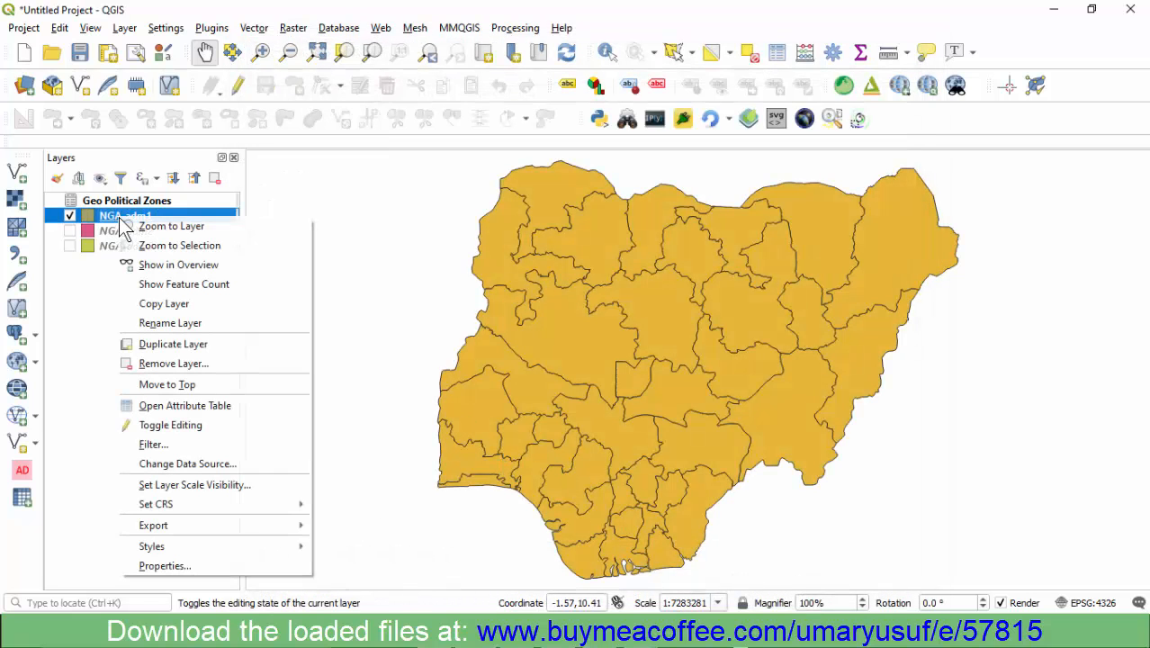
{"action": "left_click", "coordinate": [166, 408]}
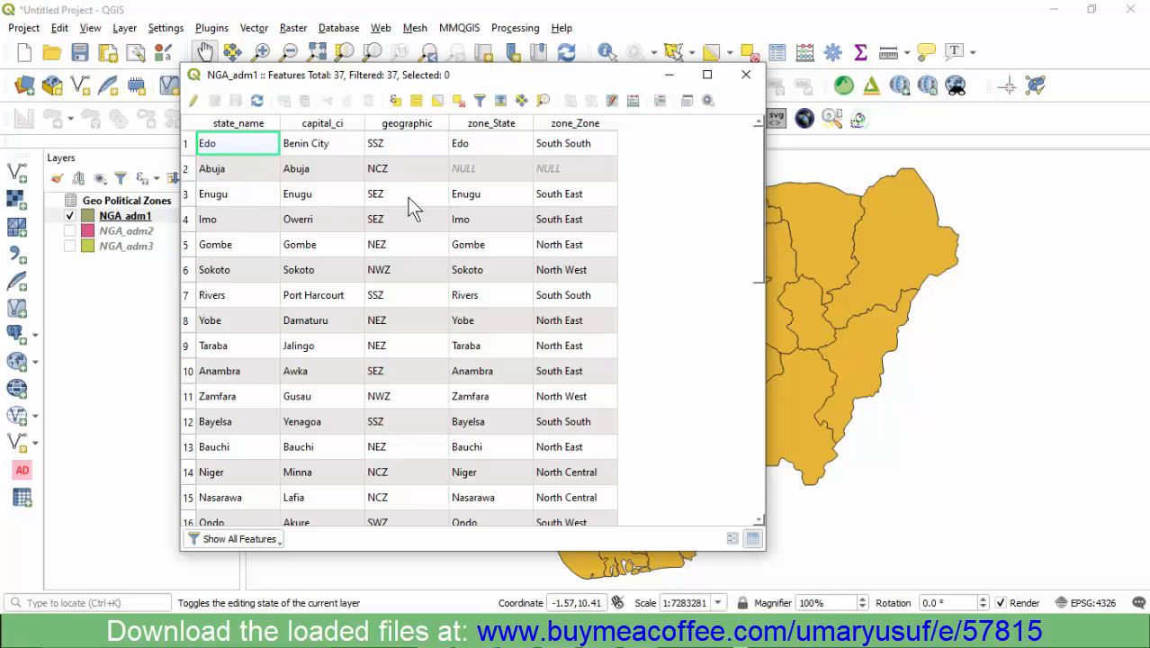
- Sort the joined attribute table by zone_State and by zone_Zone, and select the Abuja record to check its joined values
{"action": "scroll", "coordinate": [427, 260], "scroll_direction": "down", "scroll_amount": 7}
{"action": "scroll", "coordinate": [457, 306], "scroll_direction": "up", "scroll_amount": 7}
{"action": "left_click", "coordinate": [495, 125]}
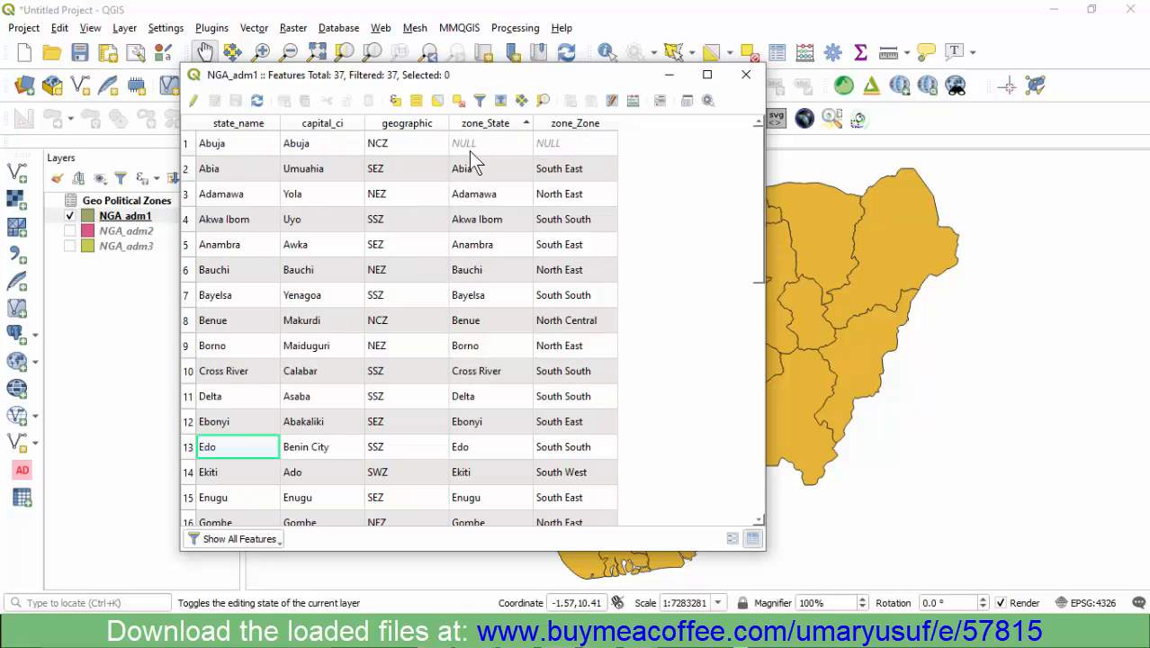
{"action": "left_click", "coordinate": [570, 126]}
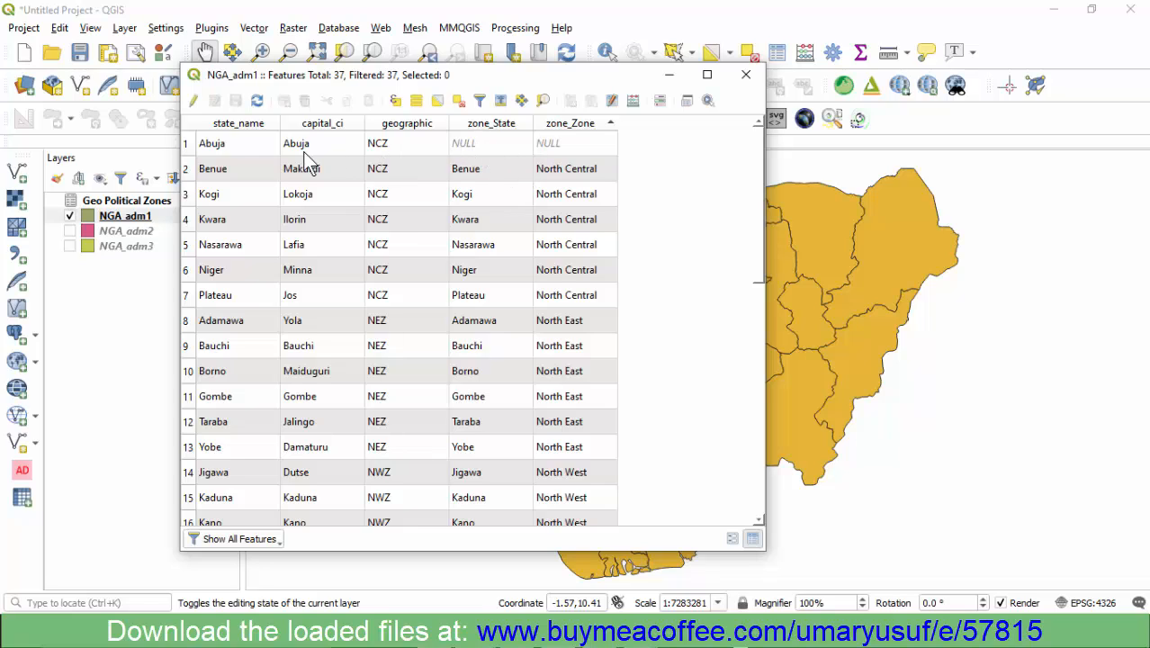
{"action": "left_click", "coordinate": [192, 145]}
{"action": "left_click_drag", "start_coordinate": [437, 75], "coordinate": [364, 96]}
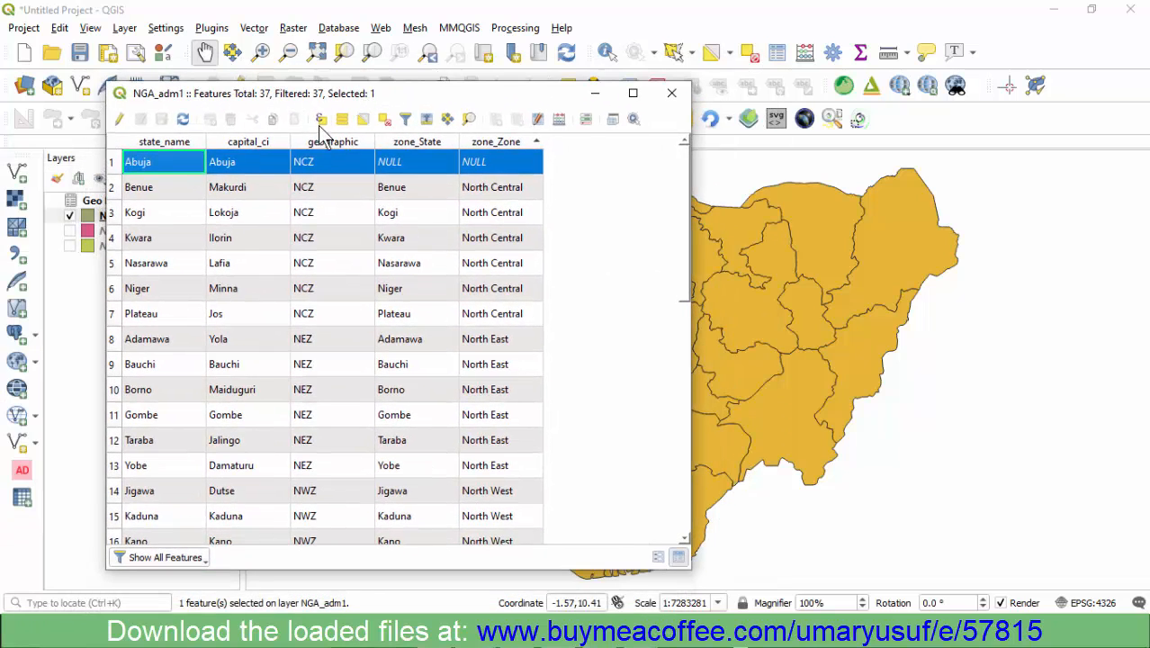
{"action": "left_click", "coordinate": [251, 164]}
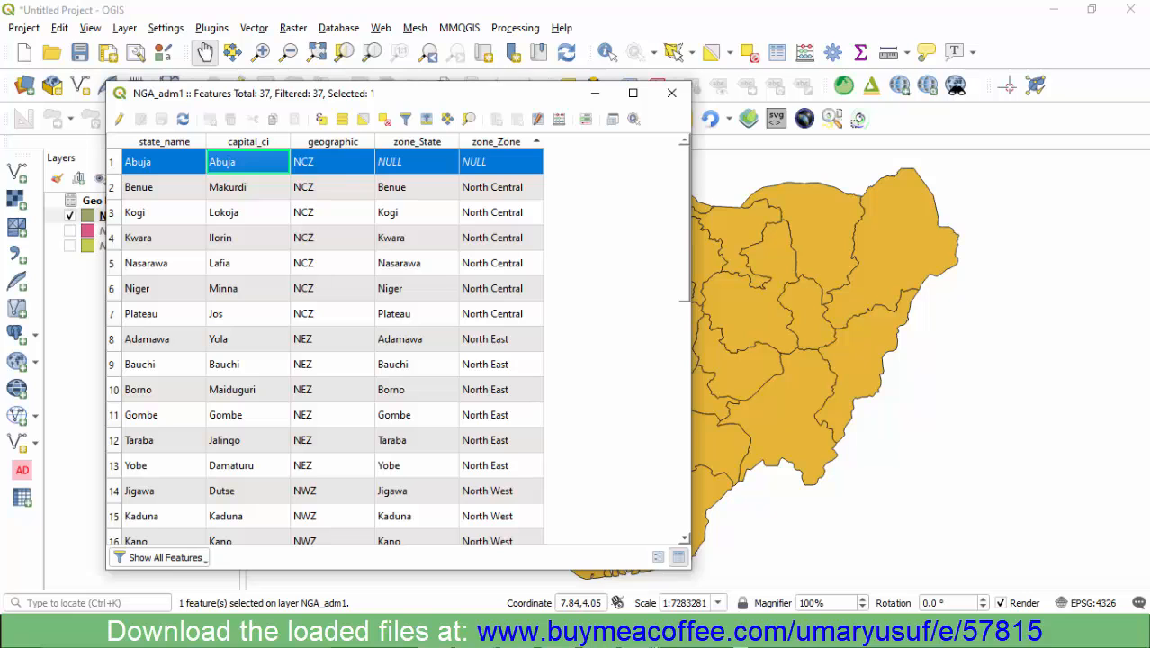
- Switch to the Geo Political Zones workbook in Excel and widen column A to fit the Federal Capital Territory entry
{"action": "left_click", "coordinate": [640, 631]}
{"action": "left_click", "coordinate": [691, 556]}
{"action": "scroll", "coordinate": [162, 288], "scroll_direction": "down", "scroll_amount": 7}
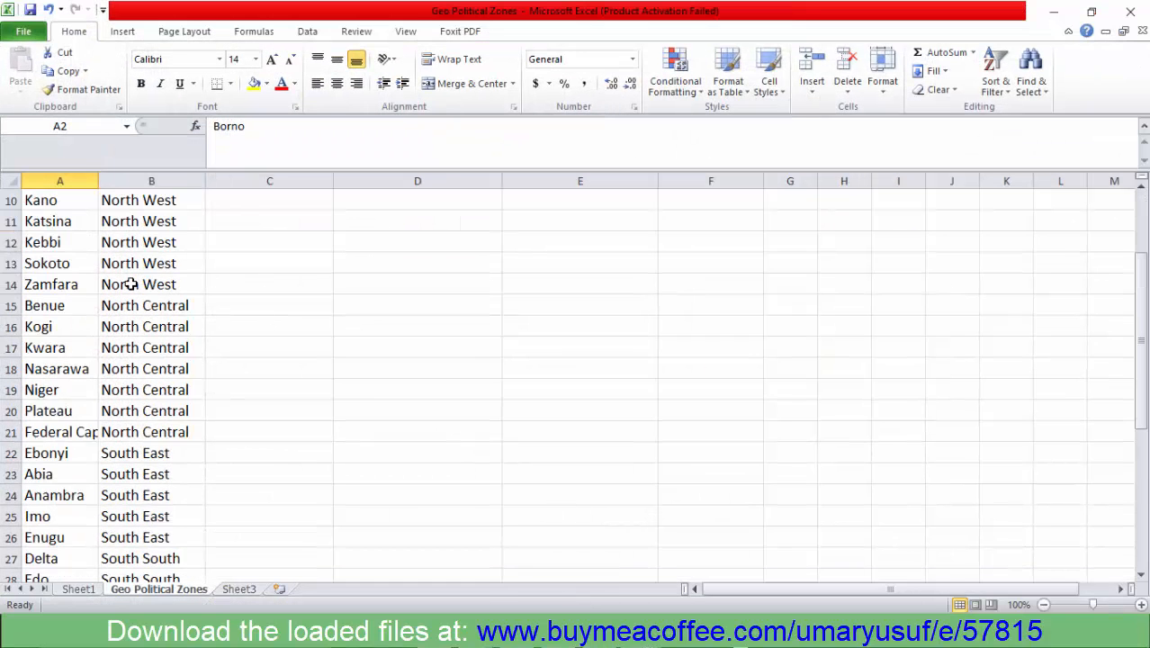
{"action": "scroll", "coordinate": [71, 360], "scroll_direction": "up", "scroll_amount": 3}
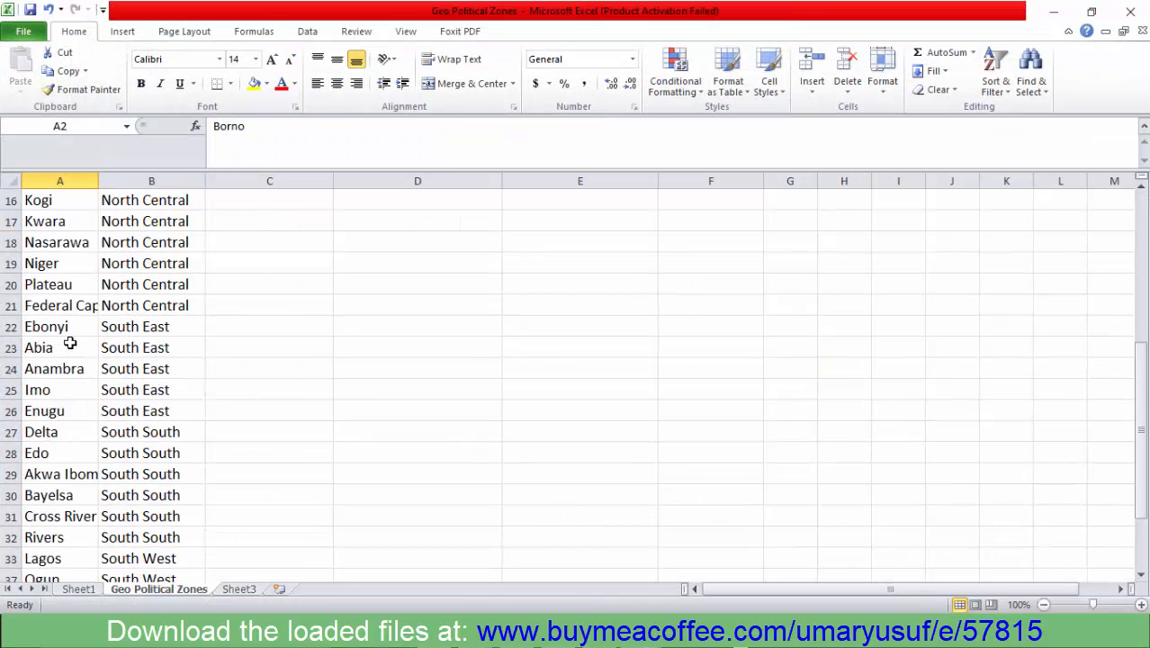
{"action": "left_click", "coordinate": [72, 368]}
{"action": "left_click_drag", "start_coordinate": [100, 181], "coordinate": [338, 183]}
{"action": "scroll", "coordinate": [168, 379], "scroll_direction": "up", "scroll_amount": 4}
{"action": "scroll", "coordinate": [153, 377], "scroll_direction": "down", "scroll_amount": 5}
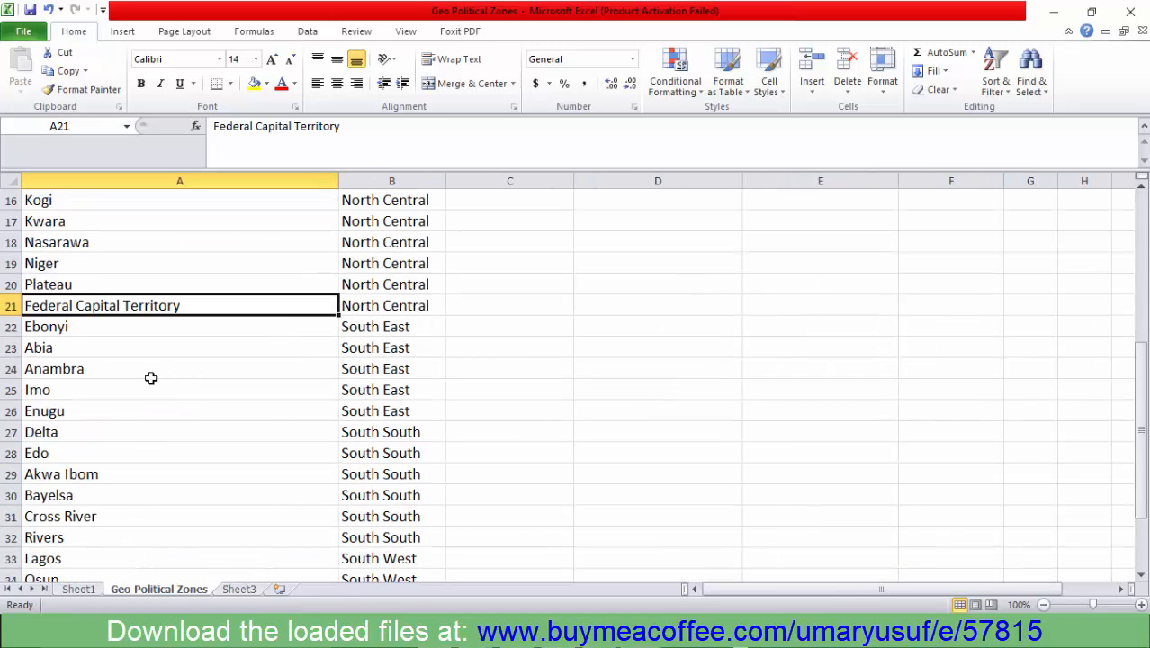
{"action": "scroll", "coordinate": [185, 310], "scroll_direction": "up", "scroll_amount": 2}
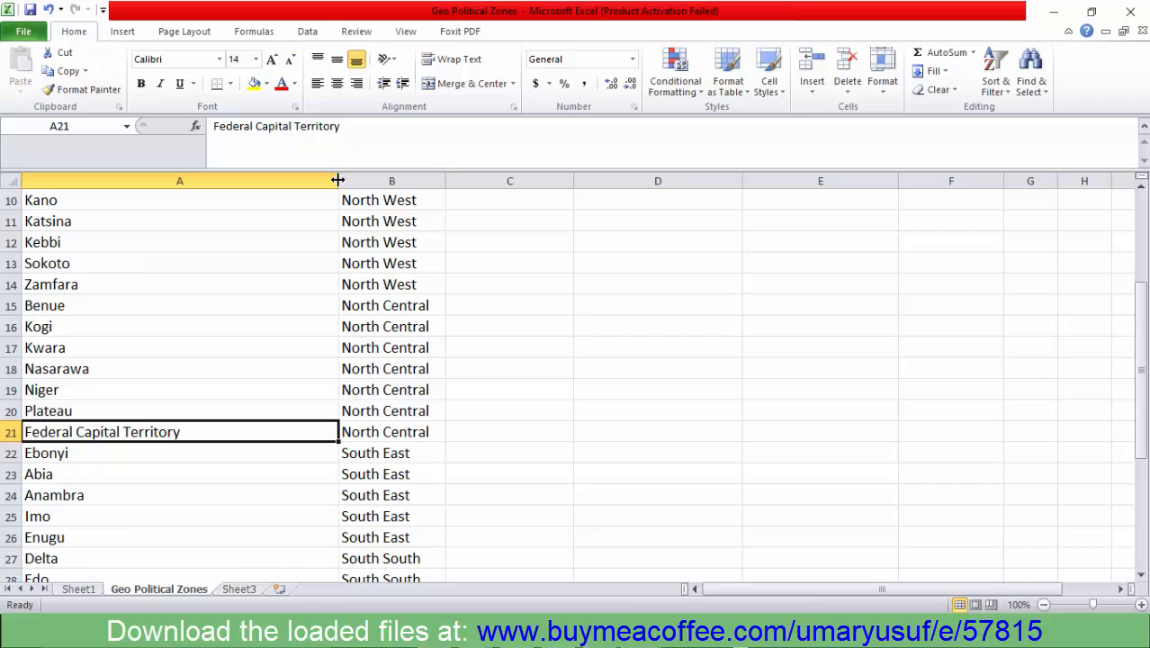
{"action": "left_click_drag", "start_coordinate": [337, 181], "coordinate": [211, 220]}
- Review the State and Zone list and check the zone assigned to Federal Capital Territory
{"action": "scroll", "coordinate": [121, 413], "scroll_direction": "up", "scroll_amount": 1}
{"action": "scroll", "coordinate": [112, 395], "scroll_direction": "up", "scroll_amount": 2}
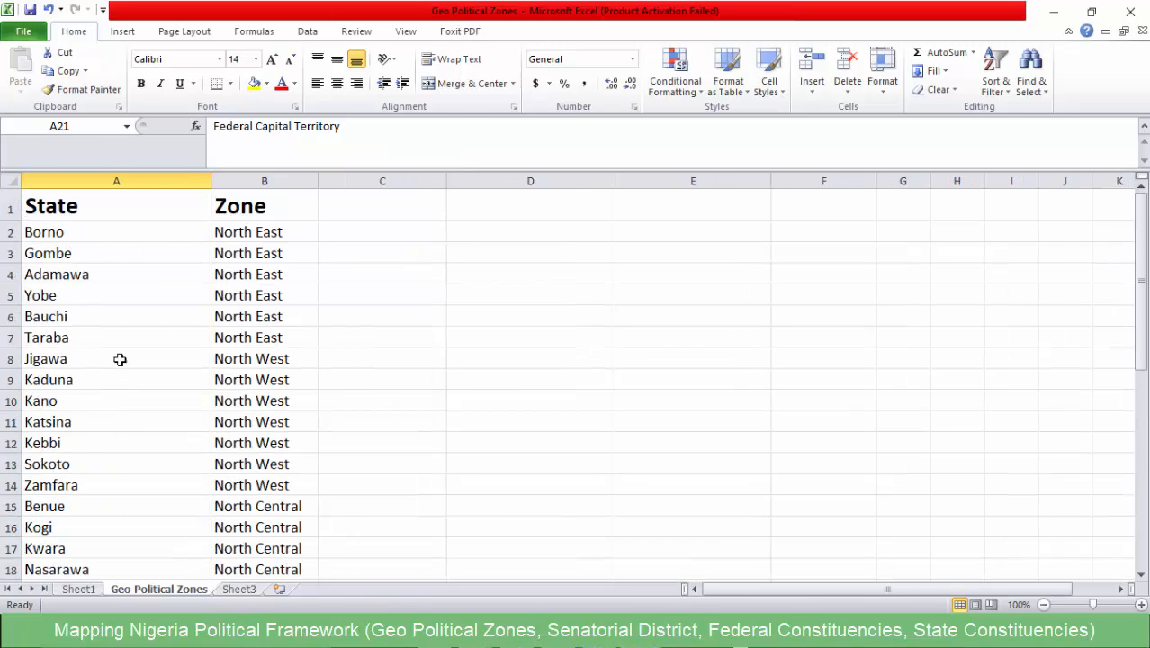
{"action": "scroll", "coordinate": [123, 344], "scroll_direction": "down", "scroll_amount": 2}
{"action": "scroll", "coordinate": [216, 501], "scroll_direction": "down", "scroll_amount": 1}
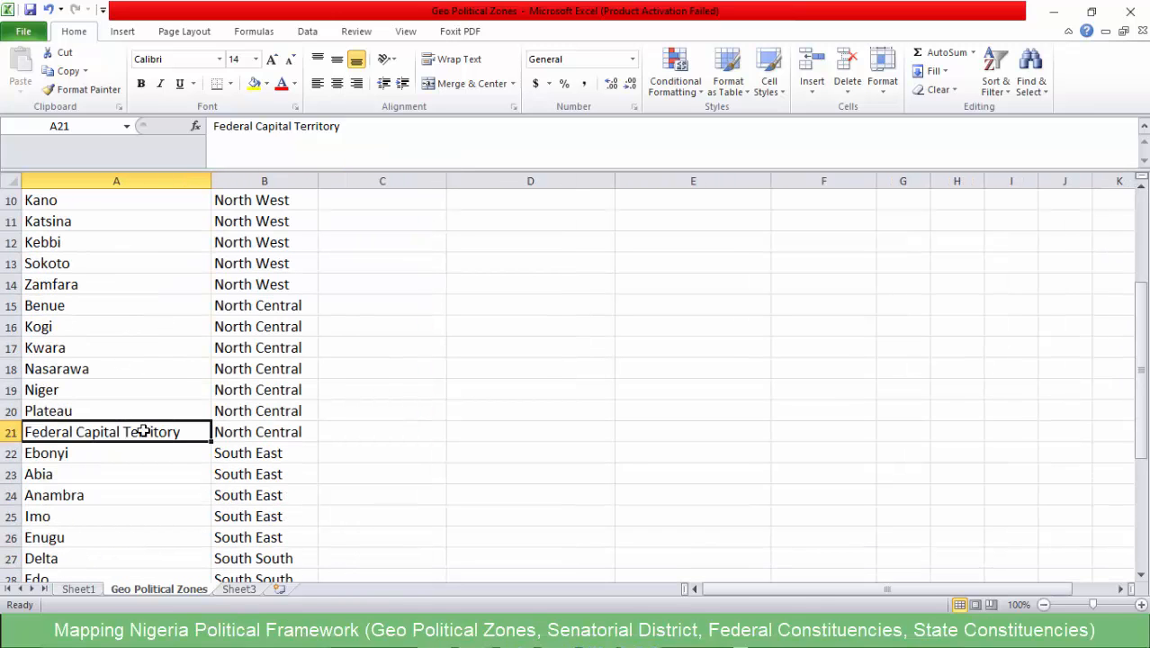
{"action": "left_click", "coordinate": [250, 431]}
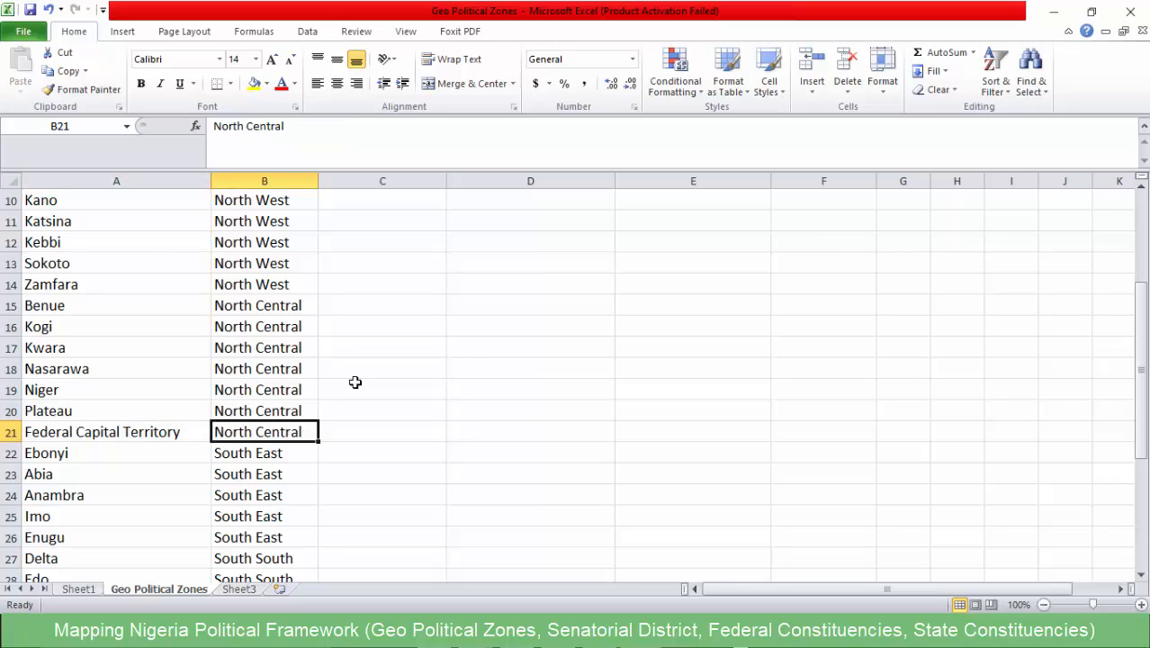
- Return to QGIS, clear the record selection in the NGA_adm1 attribute table and close the table
{"action": "left_click", "coordinate": [1058, 15]}
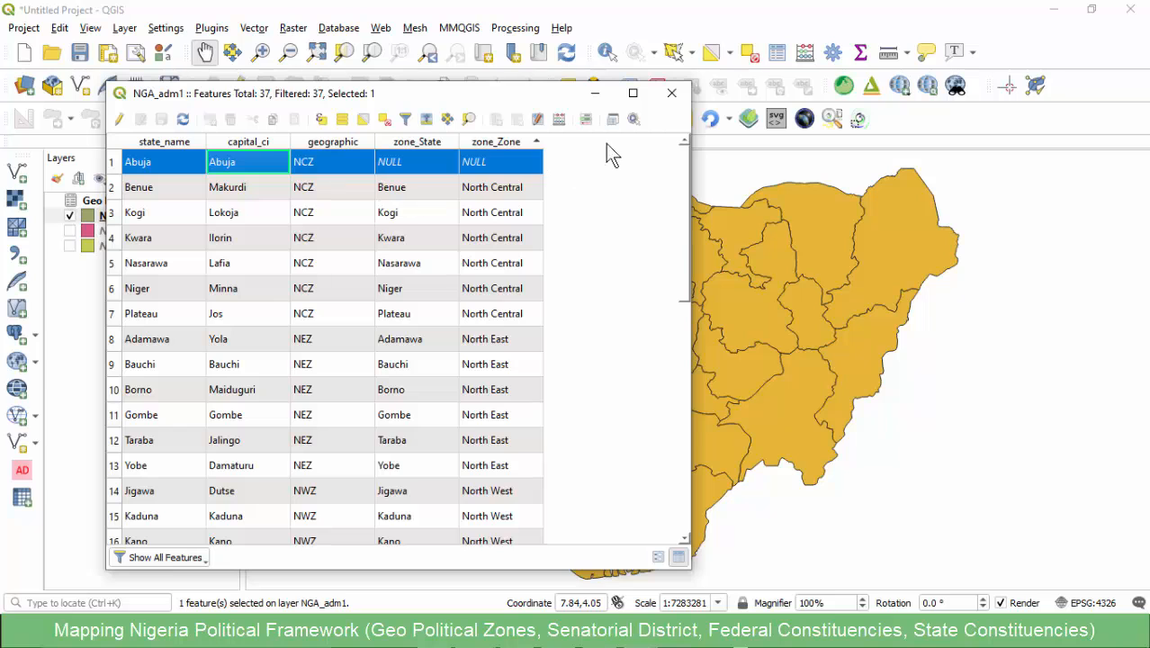
{"action": "left_click", "coordinate": [385, 120]}
{"action": "left_click", "coordinate": [672, 94]}
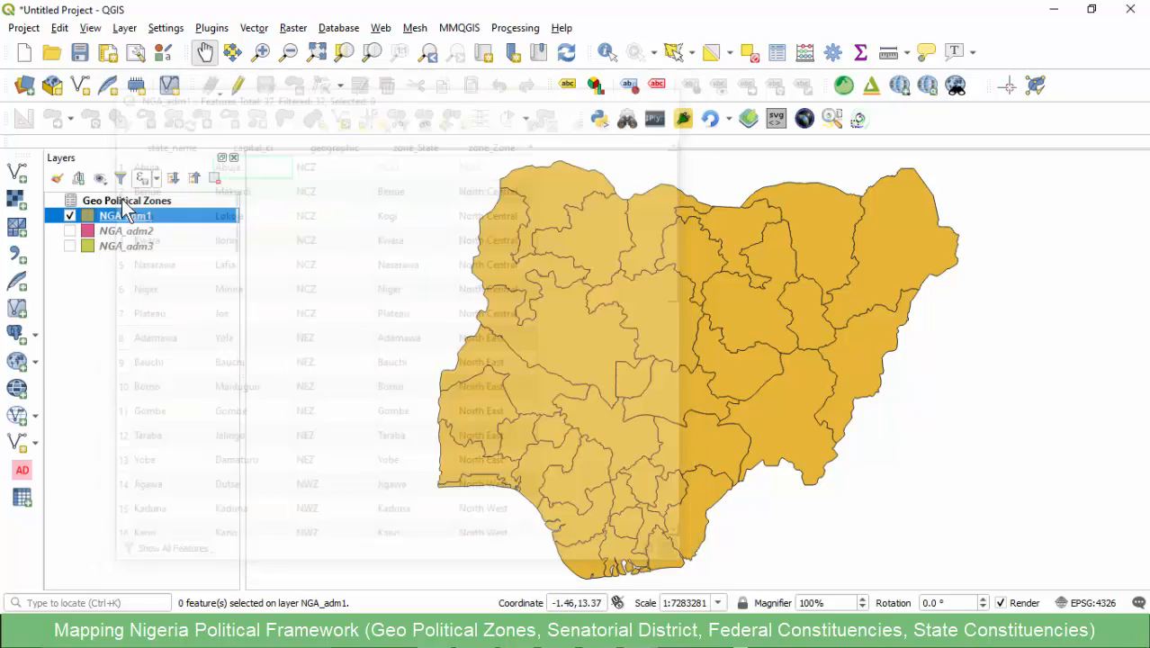
- Start exporting the NGA_adm1 layer's features with ESRI Shapefile as the format
{"action": "right_click", "coordinate": [100, 217]}
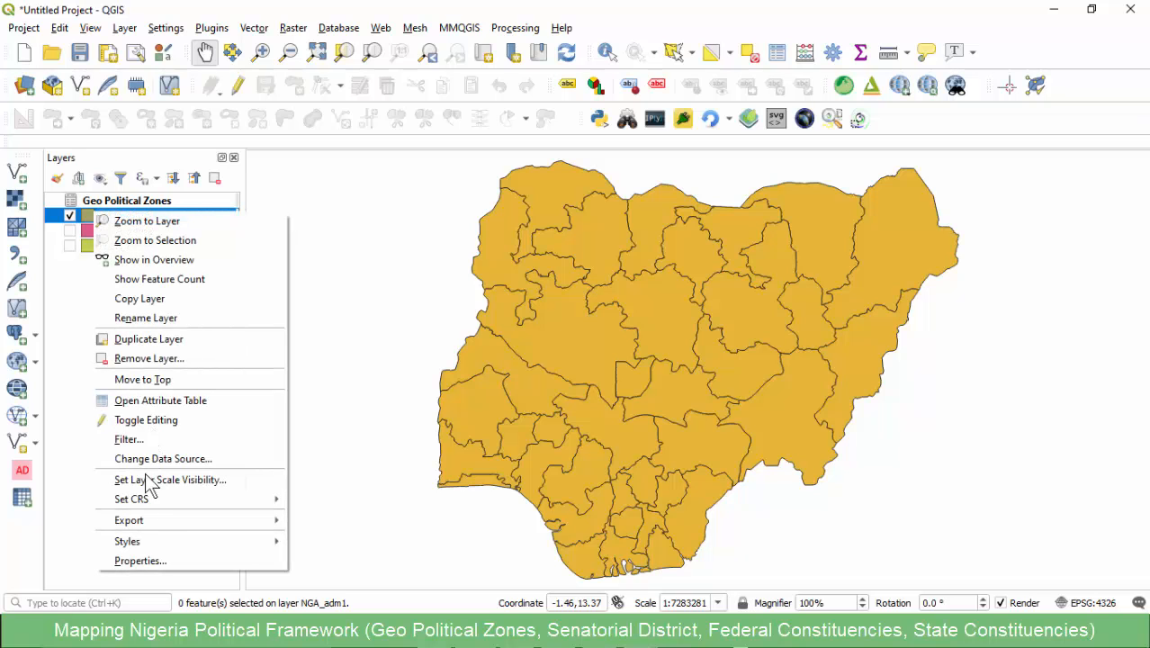
{"action": "mouse_move", "coordinate": [238, 524]}
{"action": "left_click", "coordinate": [341, 520]}
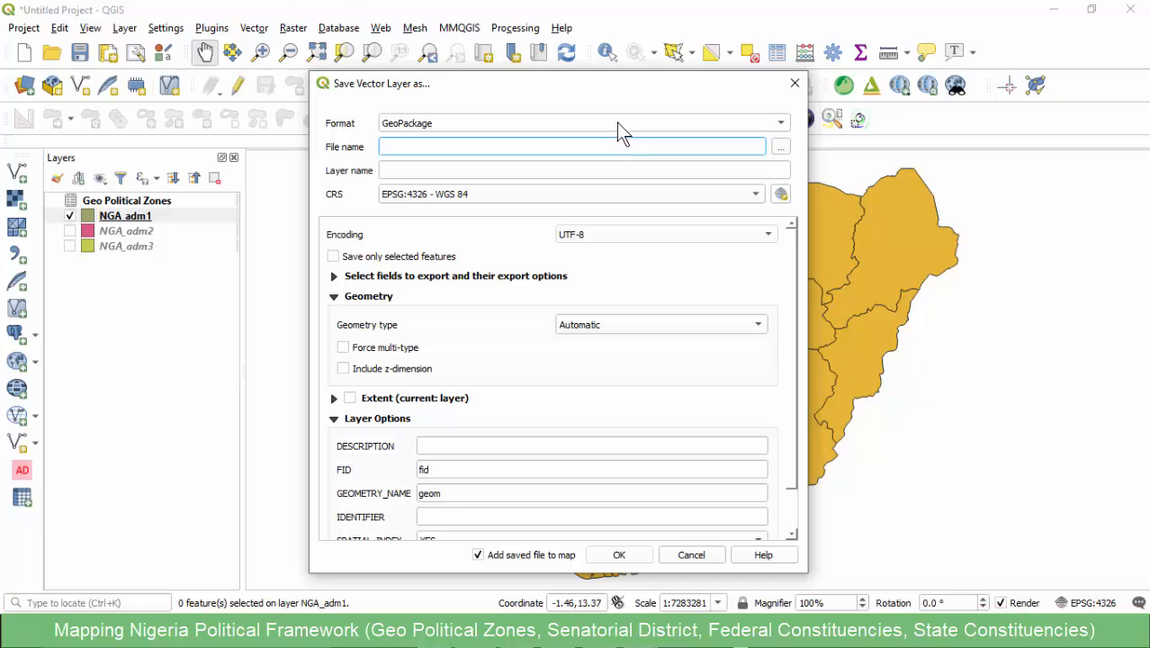
{"action": "left_click", "coordinate": [616, 122]}
{"action": "left_click", "coordinate": [414, 141]}
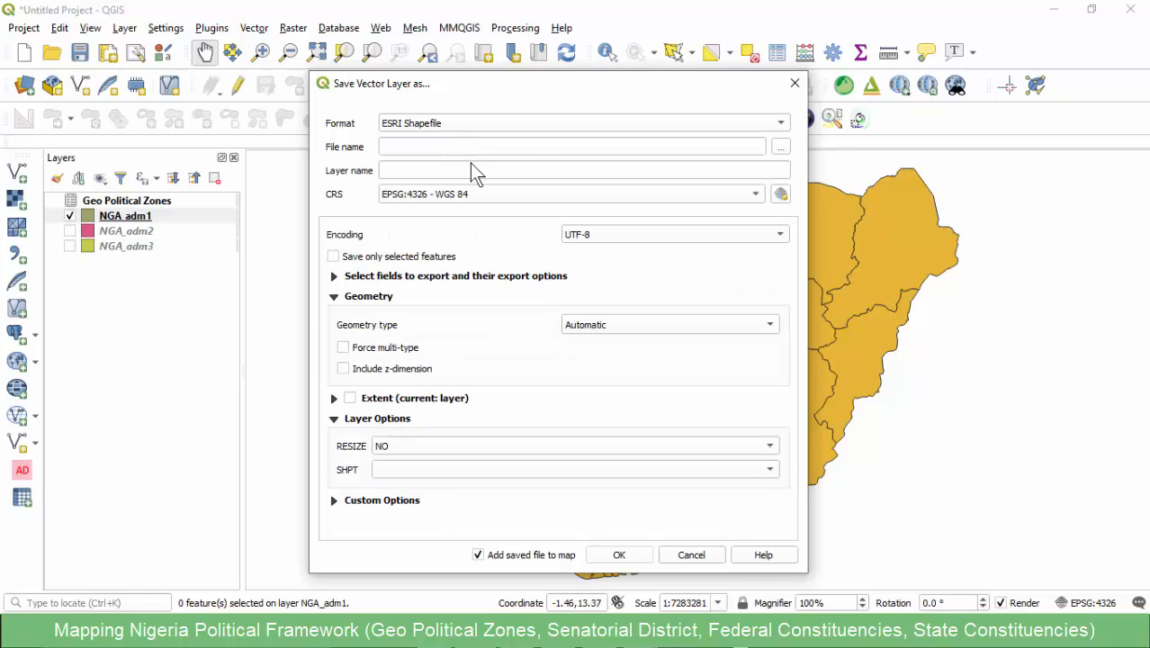
- Export the layer as NGA_adm1_v1 in the NGA Ward Map folder and add it to the map
{"action": "left_click", "coordinate": [780, 147]}
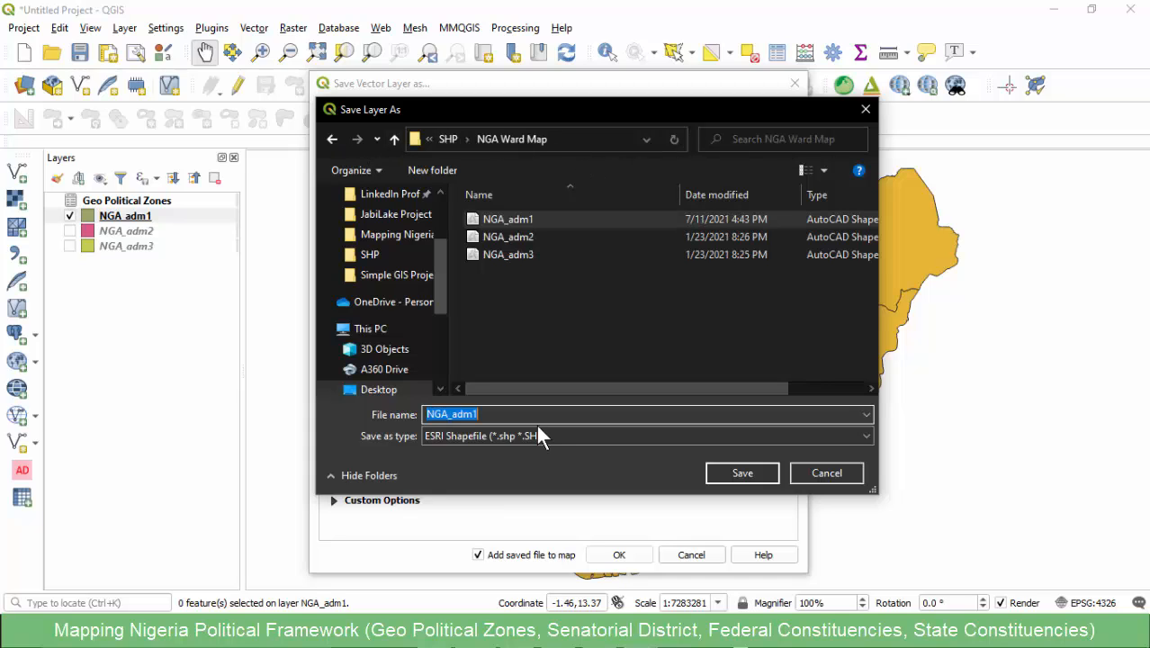
{"action": "left_click", "coordinate": [540, 412]}
{"action": "type", "text": "_"}
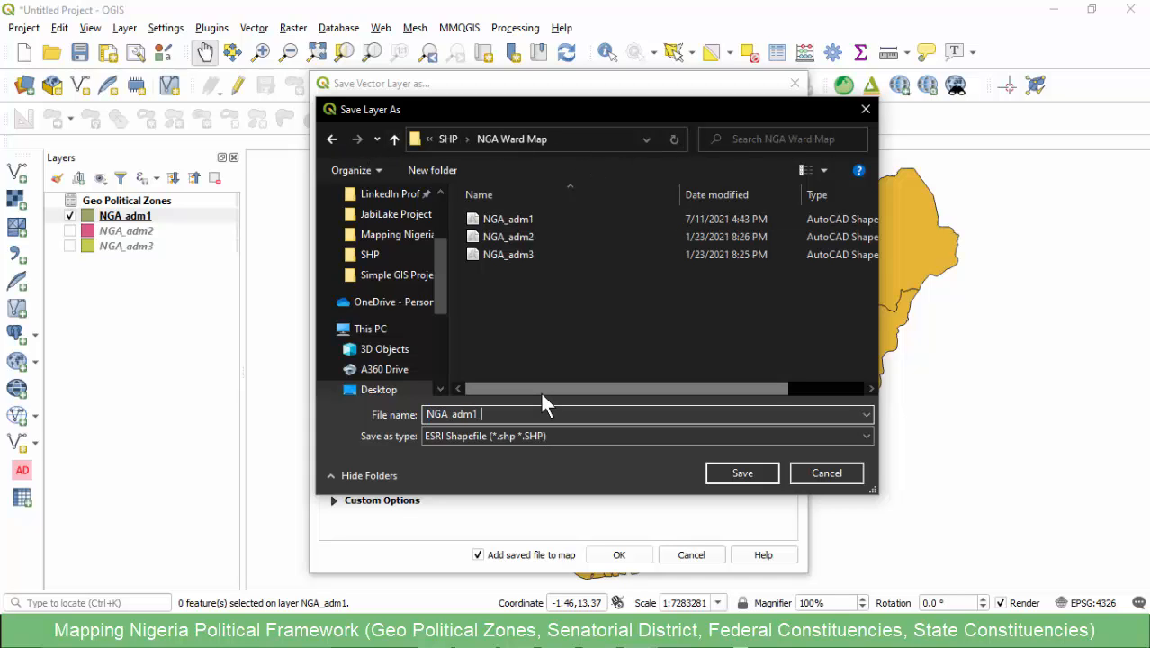
{"action": "type", "text": "v1"}
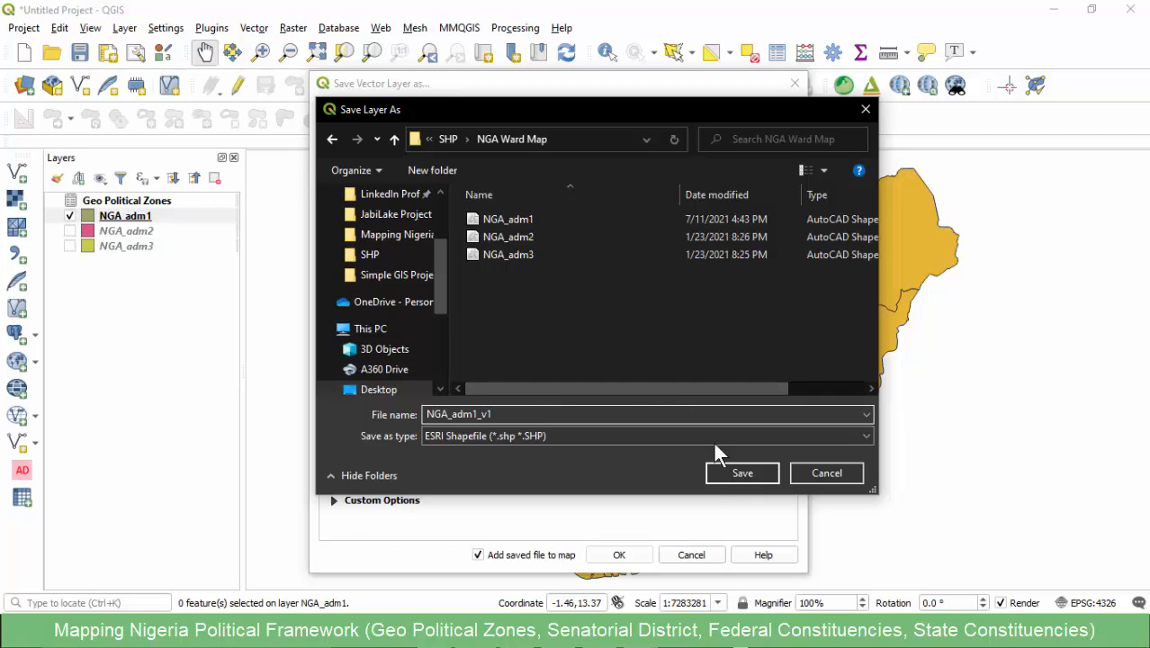
{"action": "left_click", "coordinate": [734, 473]}
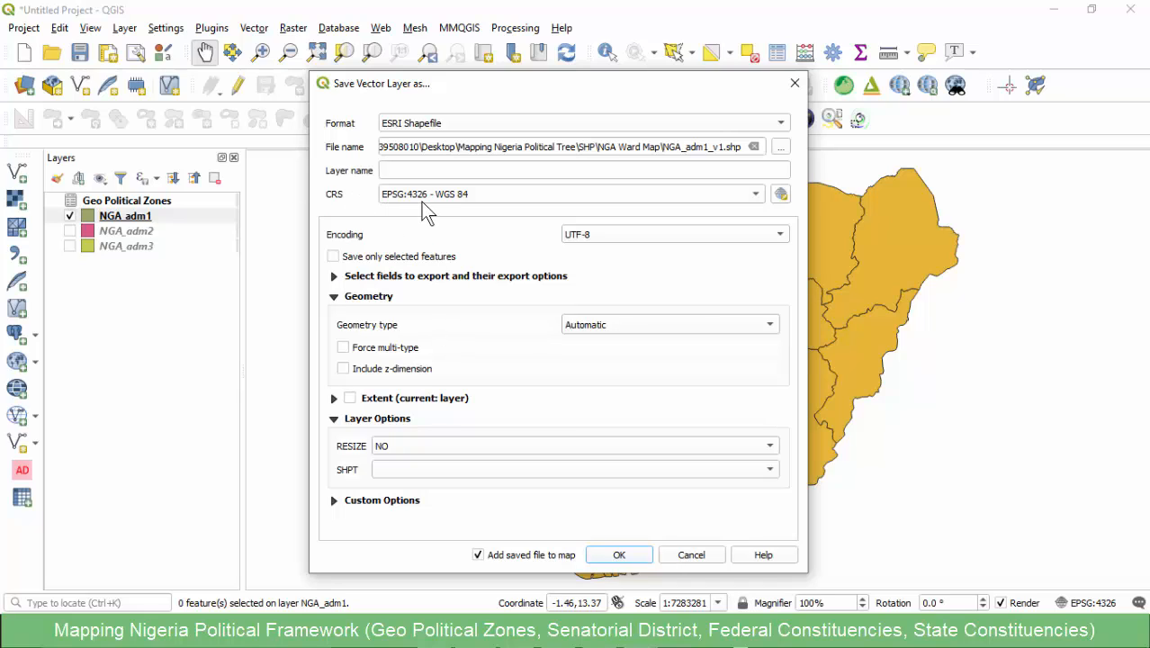
{"action": "left_click", "coordinate": [617, 555]}
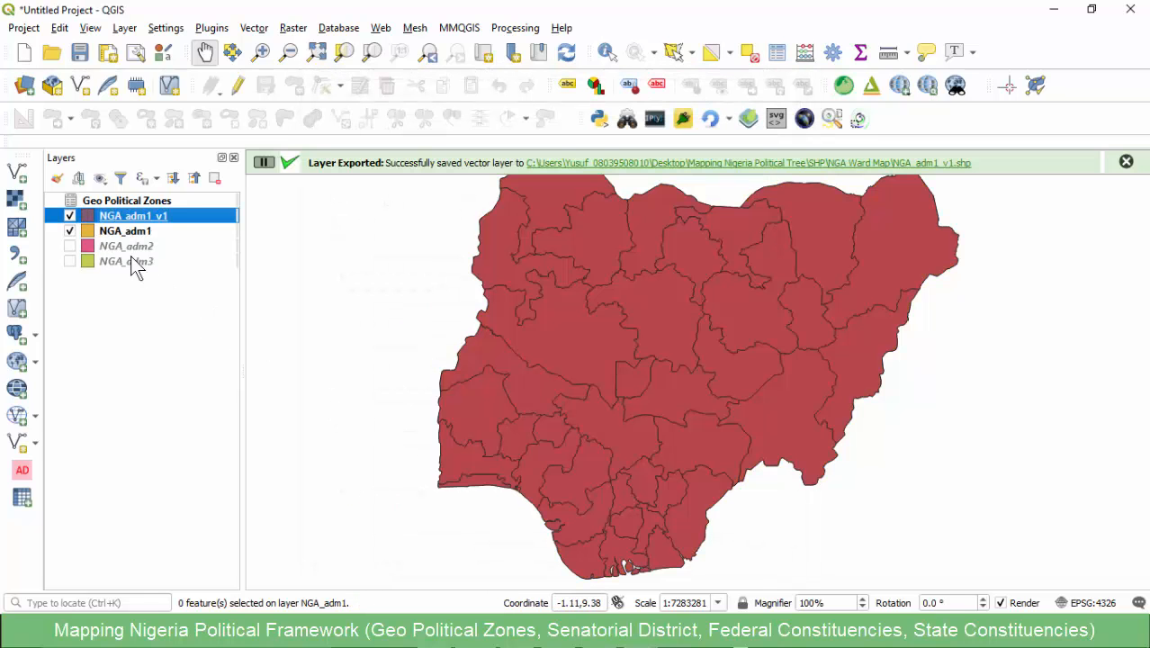
- Remove the original NGA_adm1 layer and the Geo Political Zones table from the project
{"action": "left_click", "coordinate": [126, 232]}
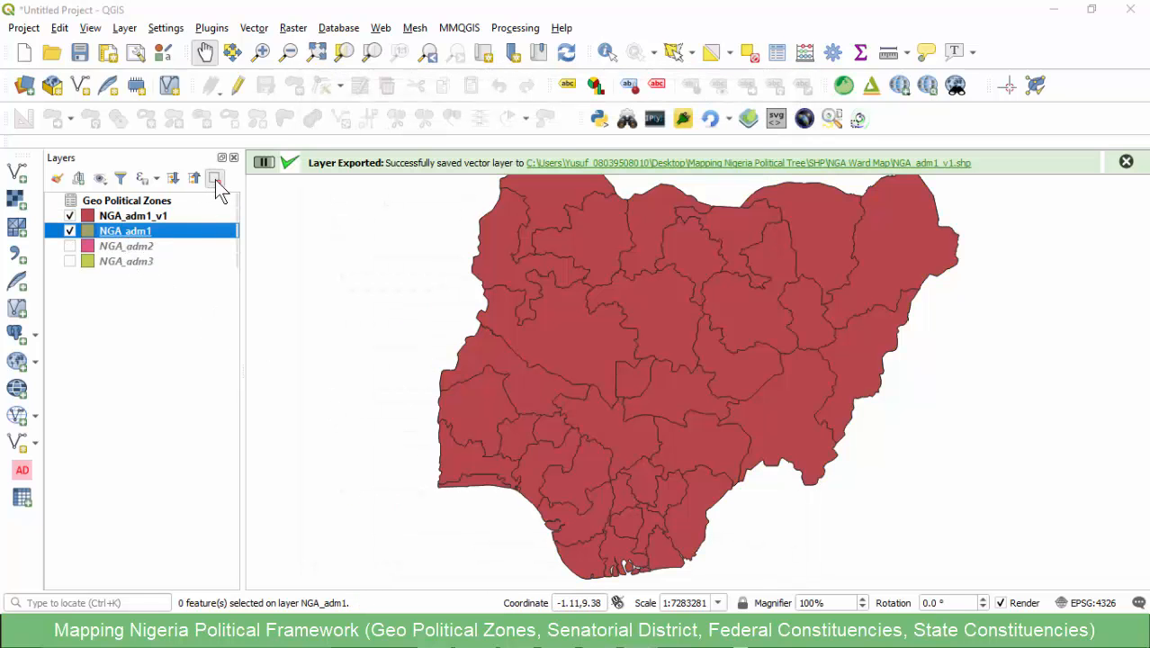
{"action": "left_click", "coordinate": [214, 177]}
{"action": "left_click", "coordinate": [535, 335]}
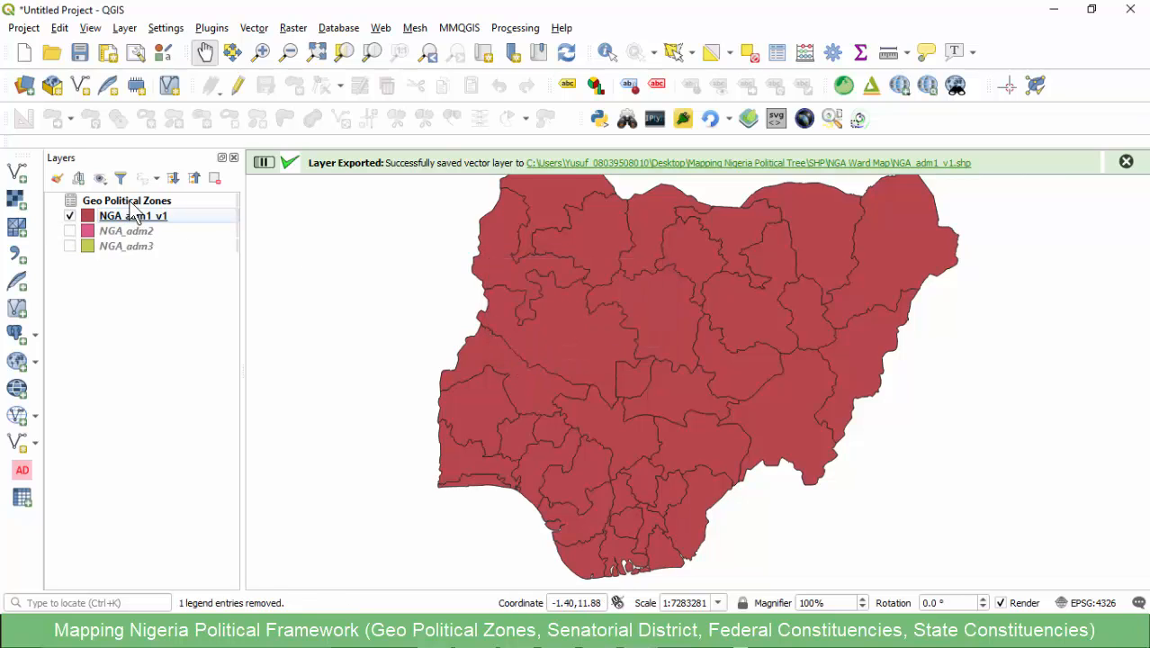
{"action": "left_click", "coordinate": [148, 200]}
{"action": "left_click", "coordinate": [216, 180]}
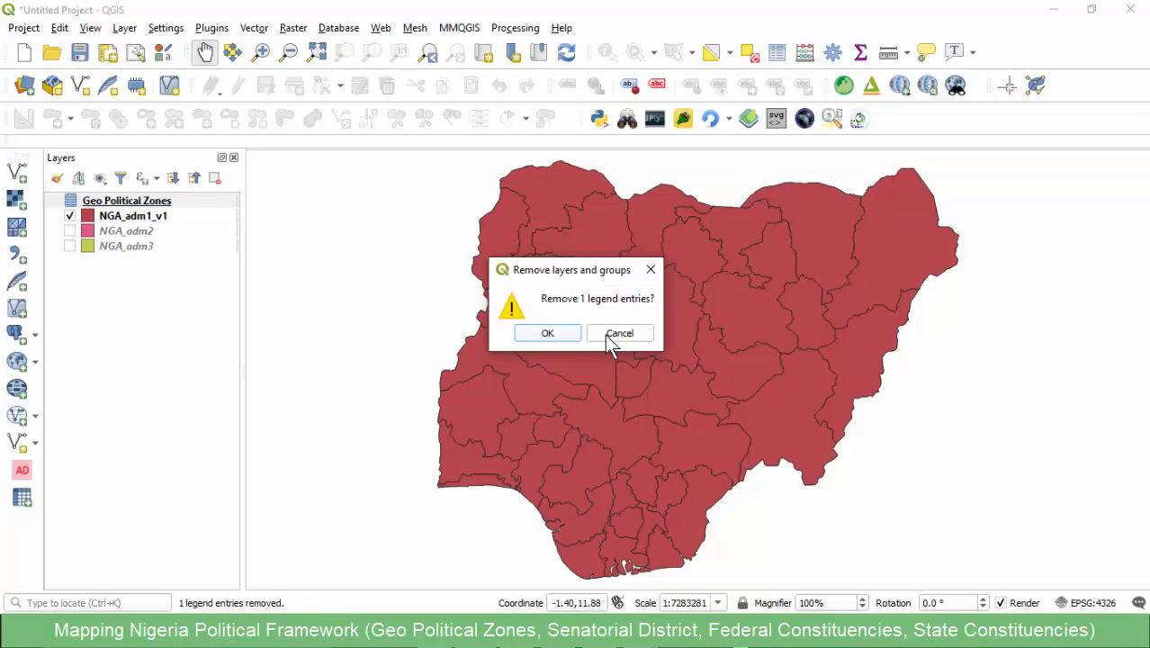
{"action": "left_click", "coordinate": [545, 331]}
- Open the attribute table of NGA_adm1_v1 and reposition its window over the map
{"action": "left_click", "coordinate": [133, 203]}
{"action": "right_click", "coordinate": [133, 205]}
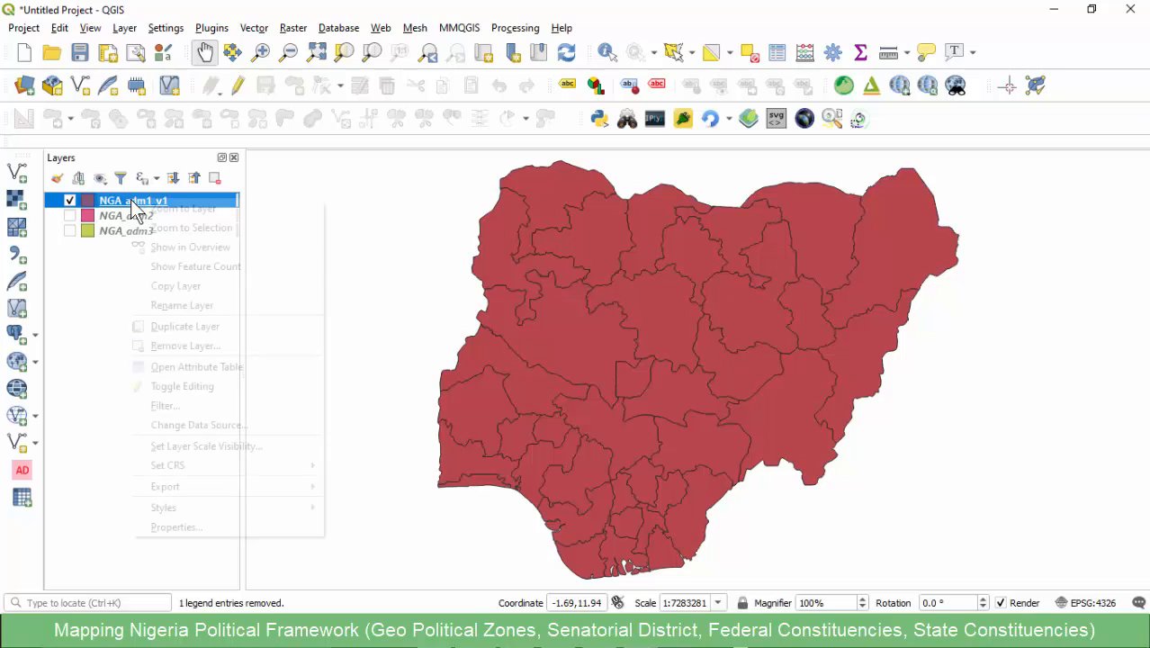
{"action": "left_click", "coordinate": [199, 365]}
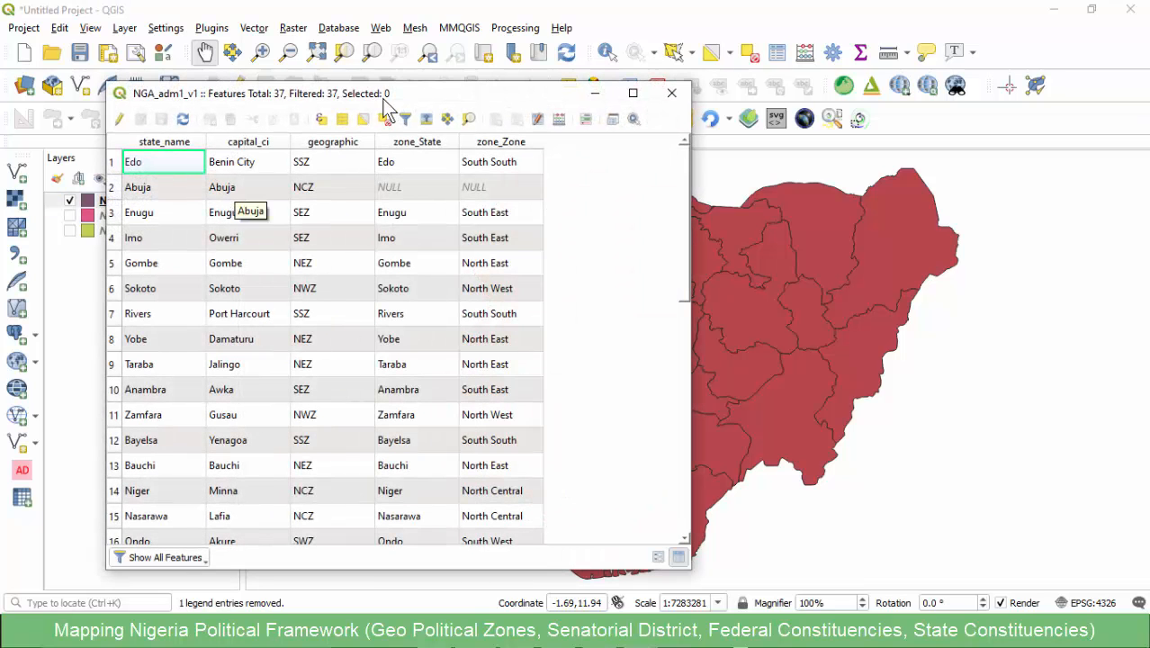
{"action": "left_click_drag", "start_coordinate": [383, 94], "coordinate": [484, 100]}
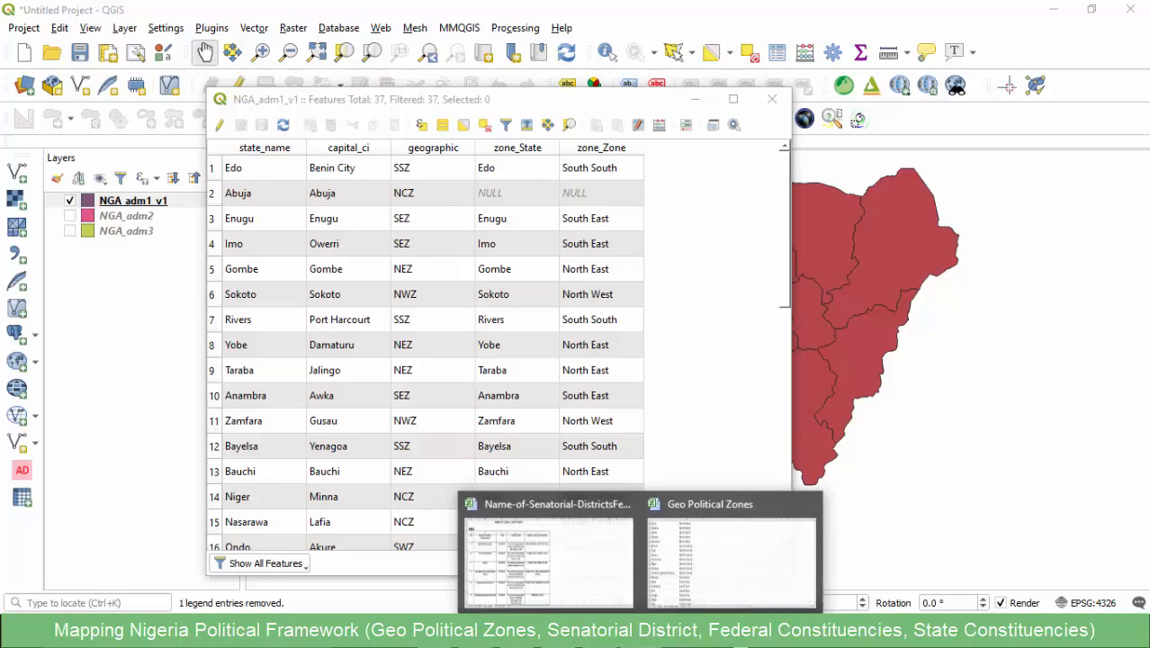
- Copy the text North Central from the Federal Capital Territory row of the Geo Political Zones workbook and return to QGIS
{"action": "left_click", "coordinate": [661, 558]}
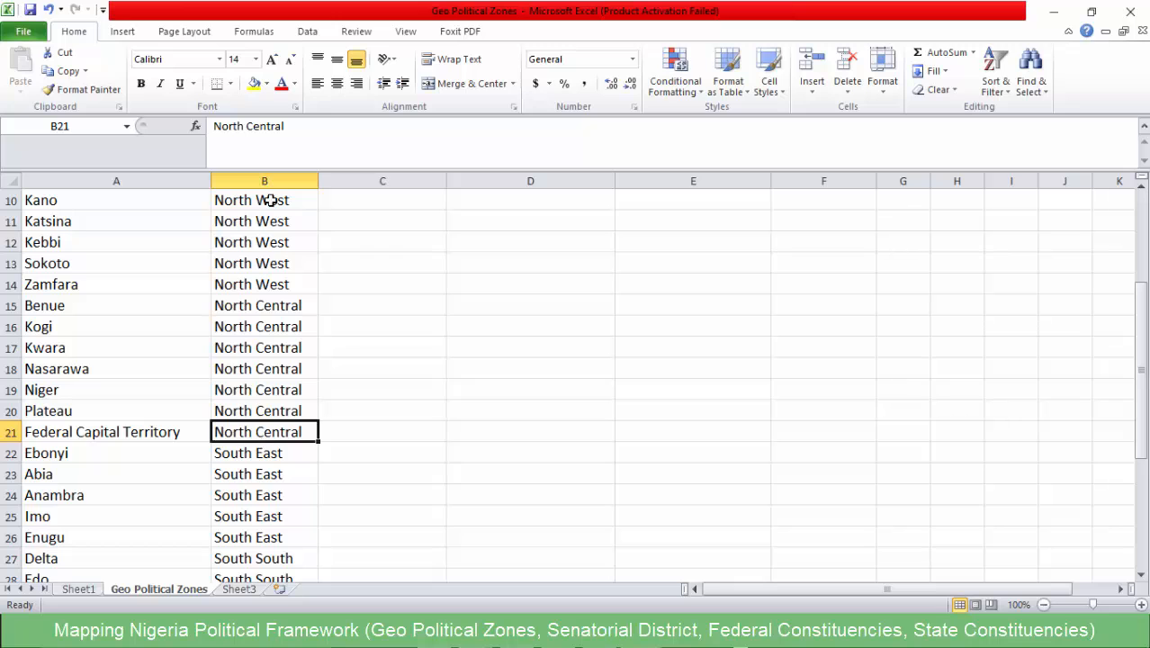
{"action": "left_click_drag", "start_coordinate": [290, 126], "coordinate": [214, 126]}
{"action": "key", "text": "ctrl+c"}
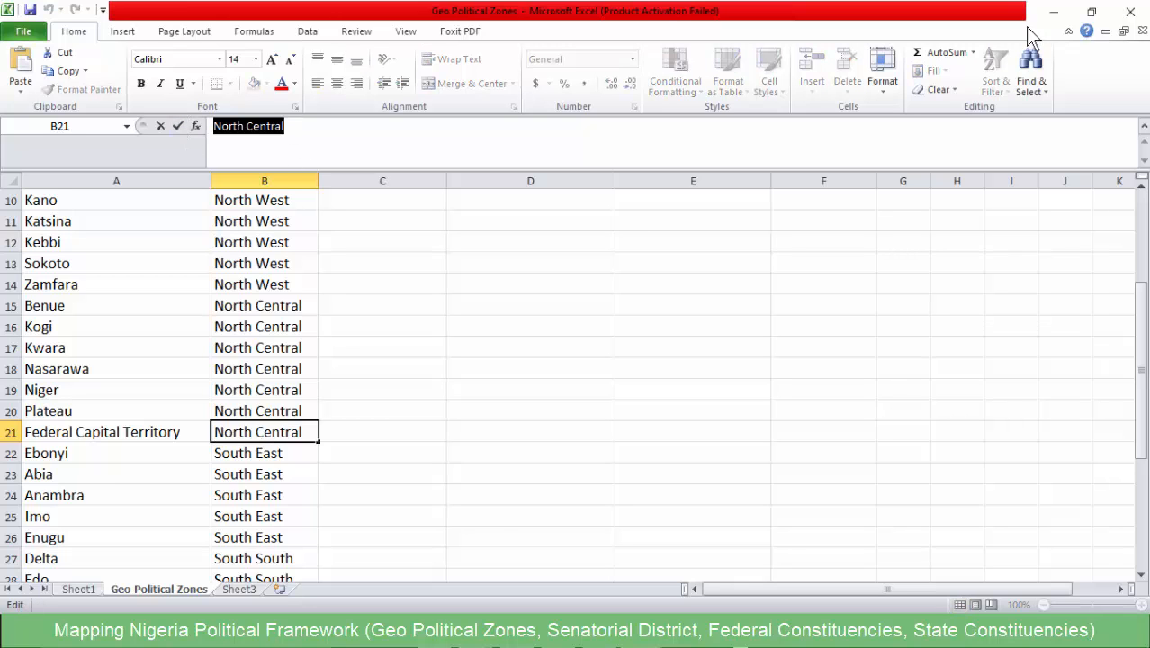
{"action": "left_click", "coordinate": [1053, 12]}
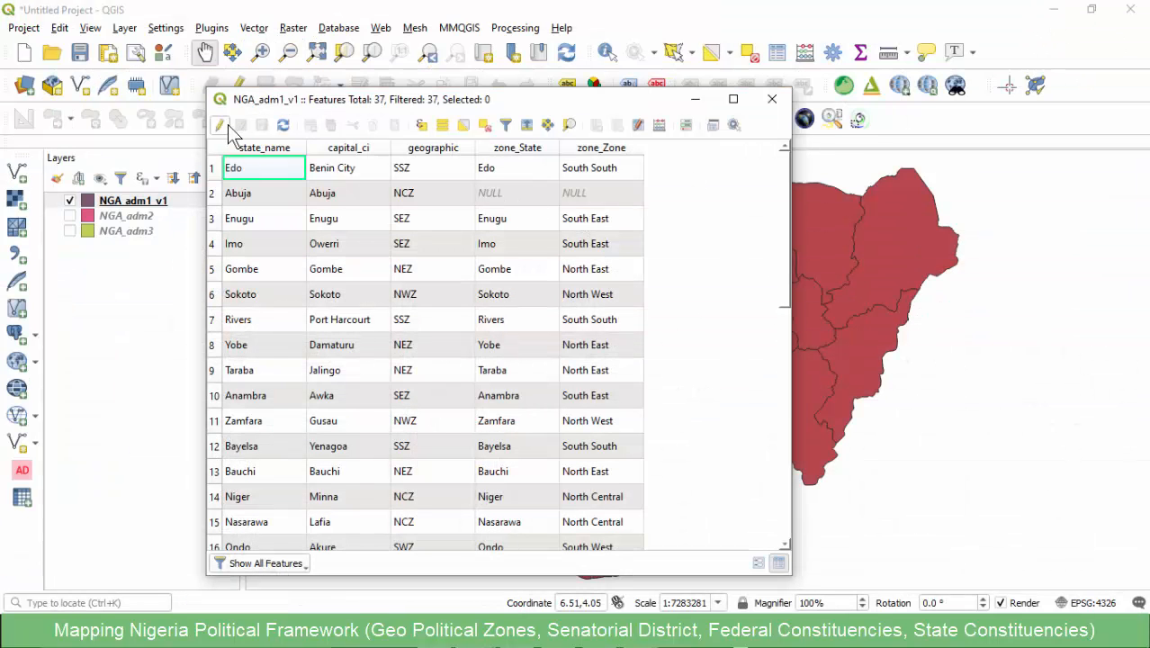
- Enable editing on NGA_adm1_v1 and set the zone_Zone value of the Abuja row to North Central
{"action": "left_click", "coordinate": [222, 125]}
{"action": "double_click", "coordinate": [518, 224]}
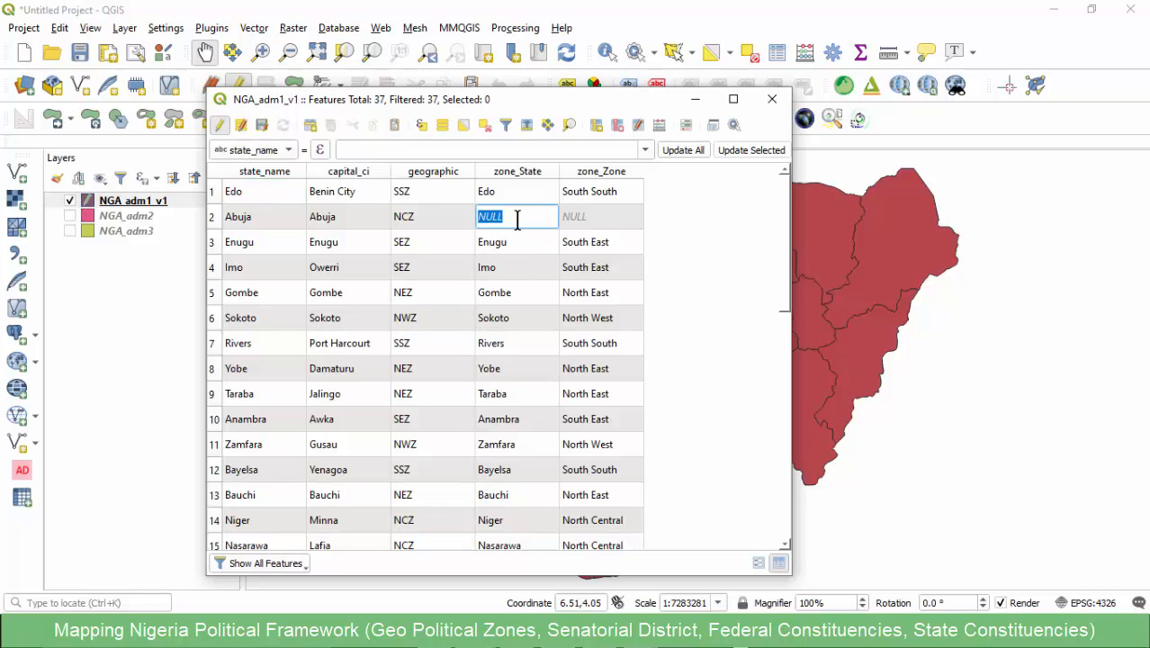
{"action": "double_click", "coordinate": [598, 221]}
{"action": "key", "text": "ctrl+v"}
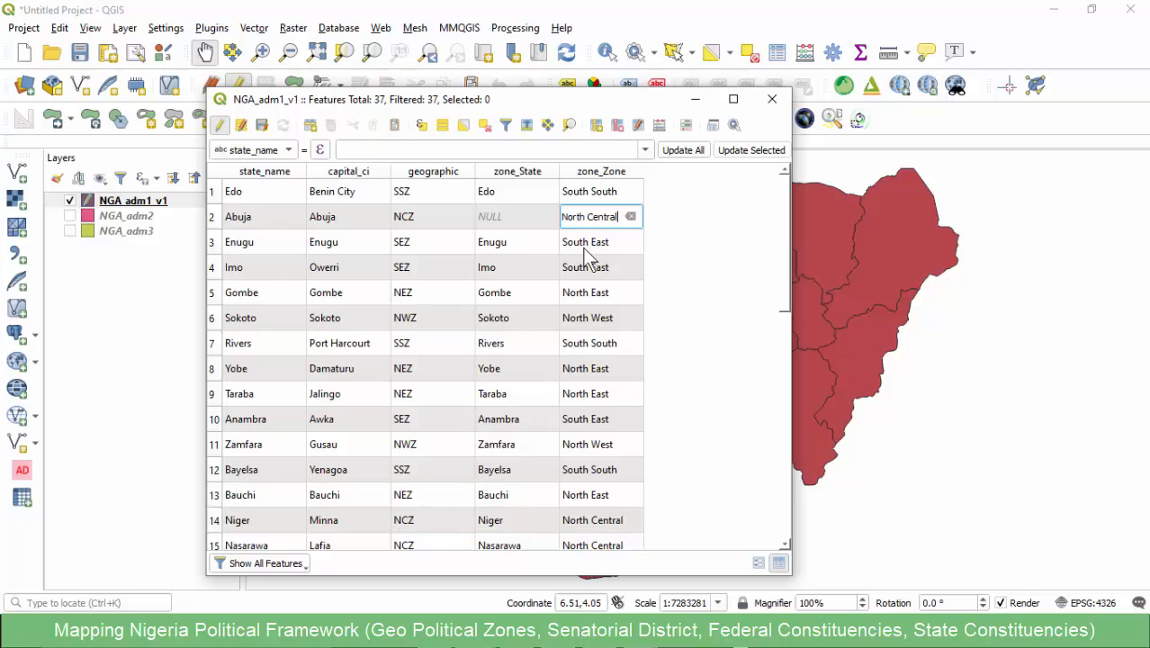
- Fill the empty zone_State cell of the Abuja row with Abuja, copied from its capital_ci cell
{"action": "double_click", "coordinate": [518, 218]}
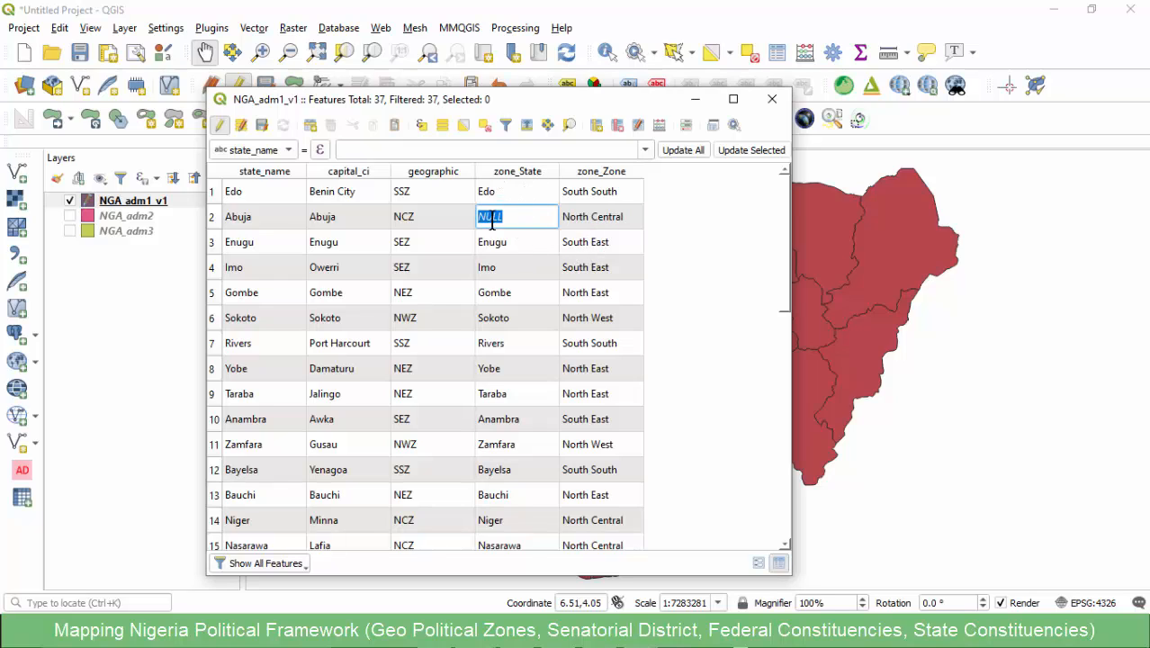
{"action": "double_click", "coordinate": [342, 220]}
{"action": "key", "text": "ctrl+c"}
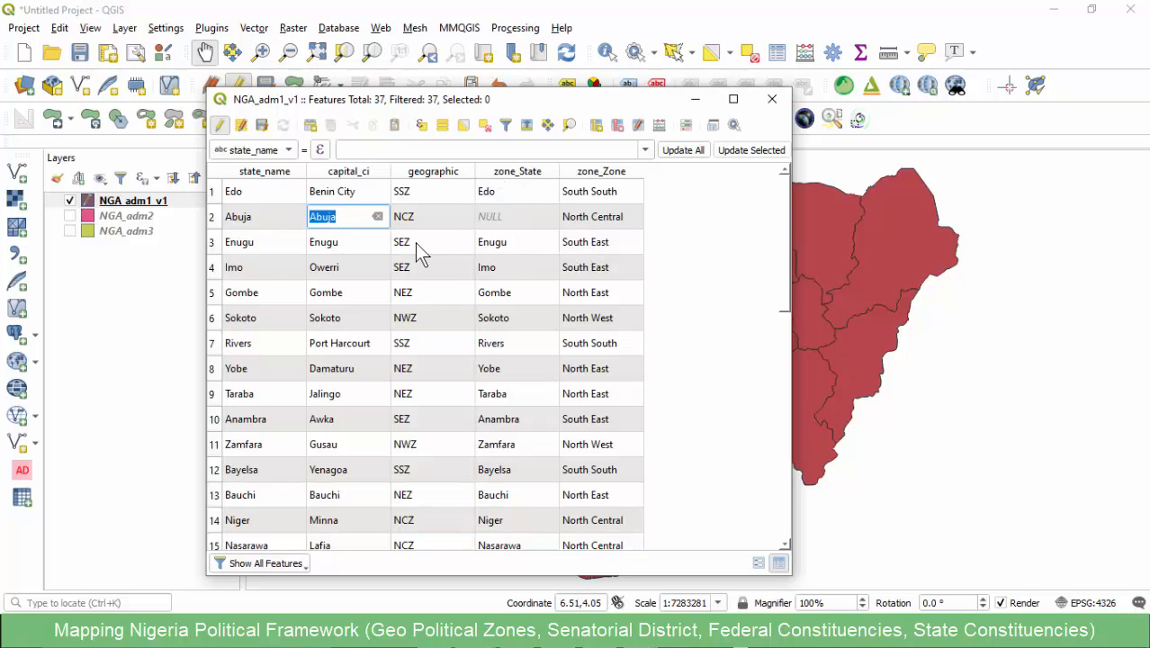
{"action": "double_click", "coordinate": [507, 218]}
{"action": "key", "text": "ctrl+v"}
{"action": "key", "text": "Return"}
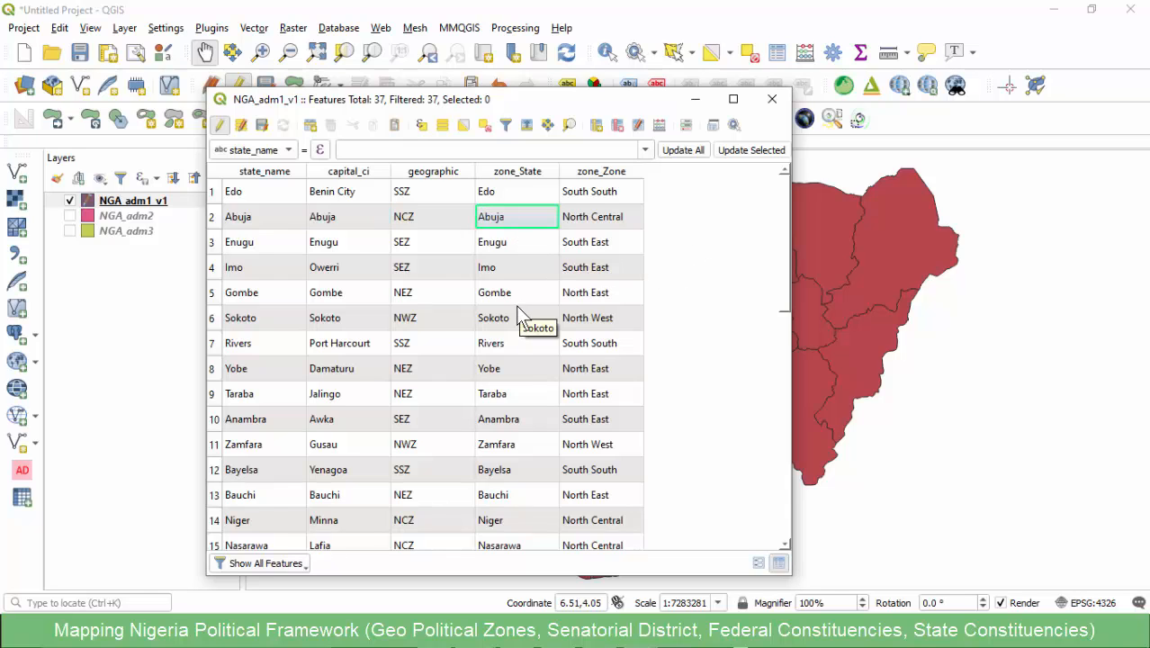
- End the edit session on NGA_adm1_v1 and sort its attribute table by zone_Zone, closing the table when done
{"action": "scroll", "coordinate": [429, 340], "scroll_direction": "down", "scroll_amount": 8}
{"action": "scroll", "coordinate": [441, 355], "scroll_direction": "up", "scroll_amount": 1}
{"action": "scroll", "coordinate": [439, 344], "scroll_direction": "up", "scroll_amount": 7}
{"action": "left_click", "coordinate": [219, 126]}
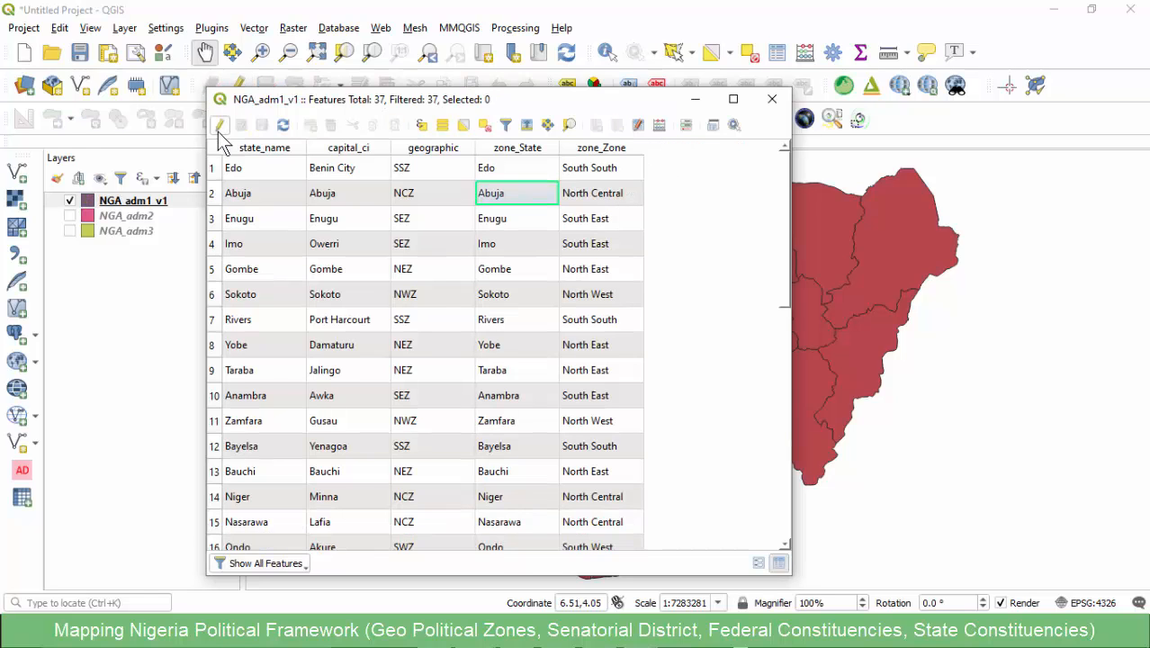
{"action": "left_click", "coordinate": [608, 149]}
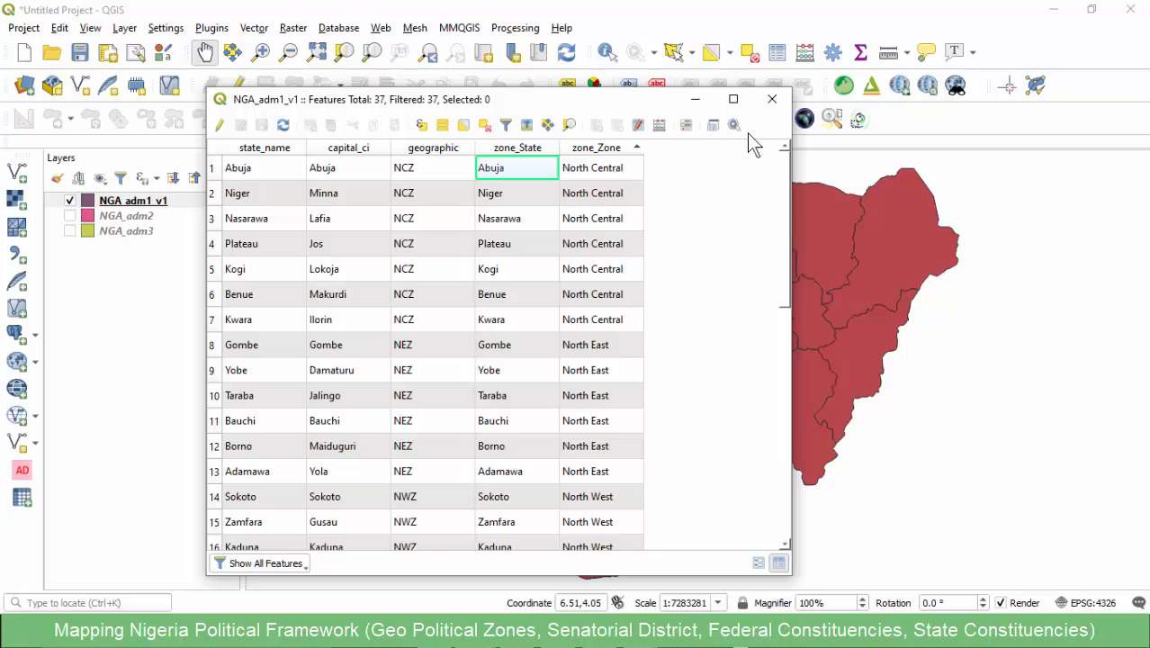
{"action": "left_click", "coordinate": [771, 99]}
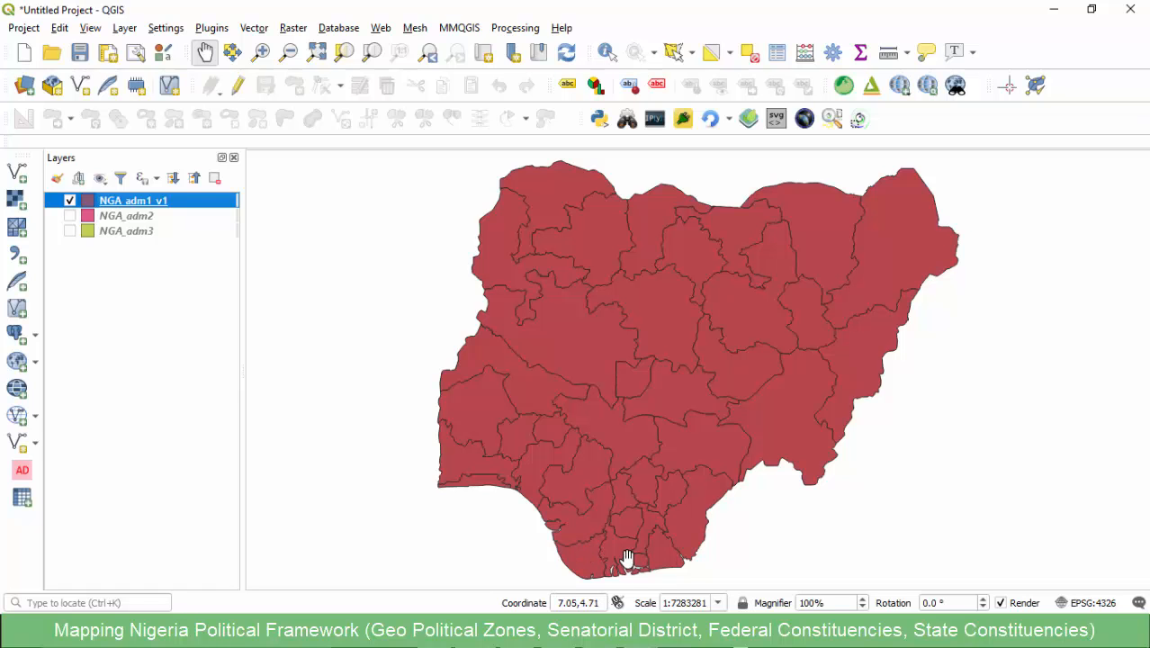
- Copy the heading text North East from Sheet1 of the Geo Political Zones workbook in Excel and return to QGIS
{"action": "left_click", "coordinate": [650, 634]}
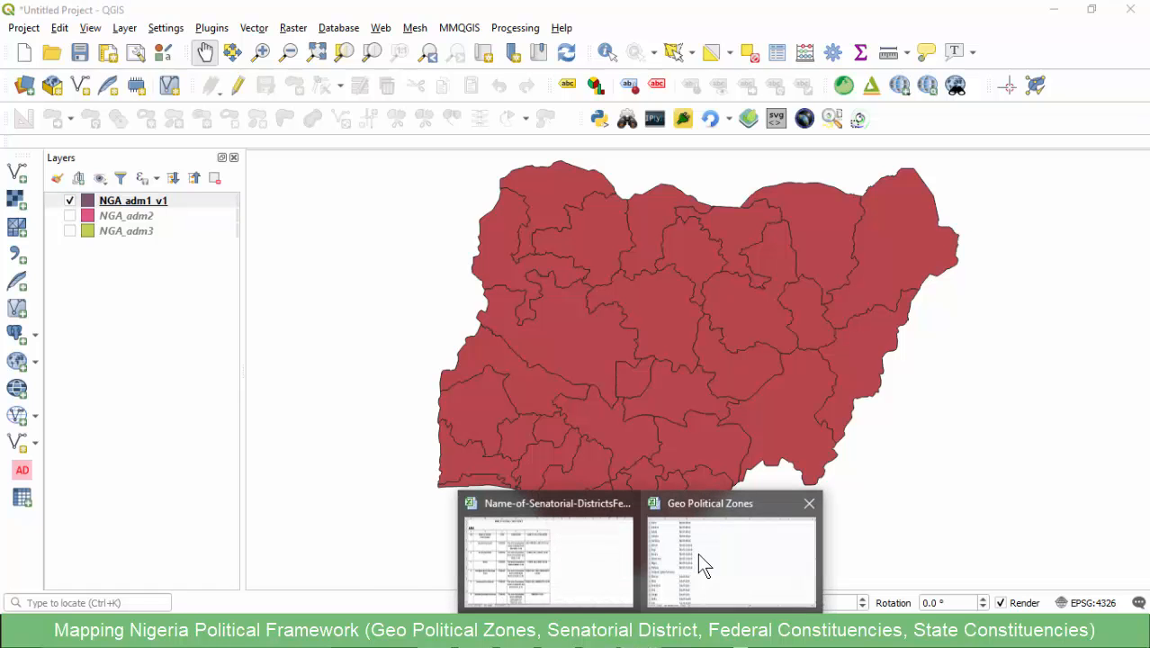
{"action": "left_click", "coordinate": [697, 553]}
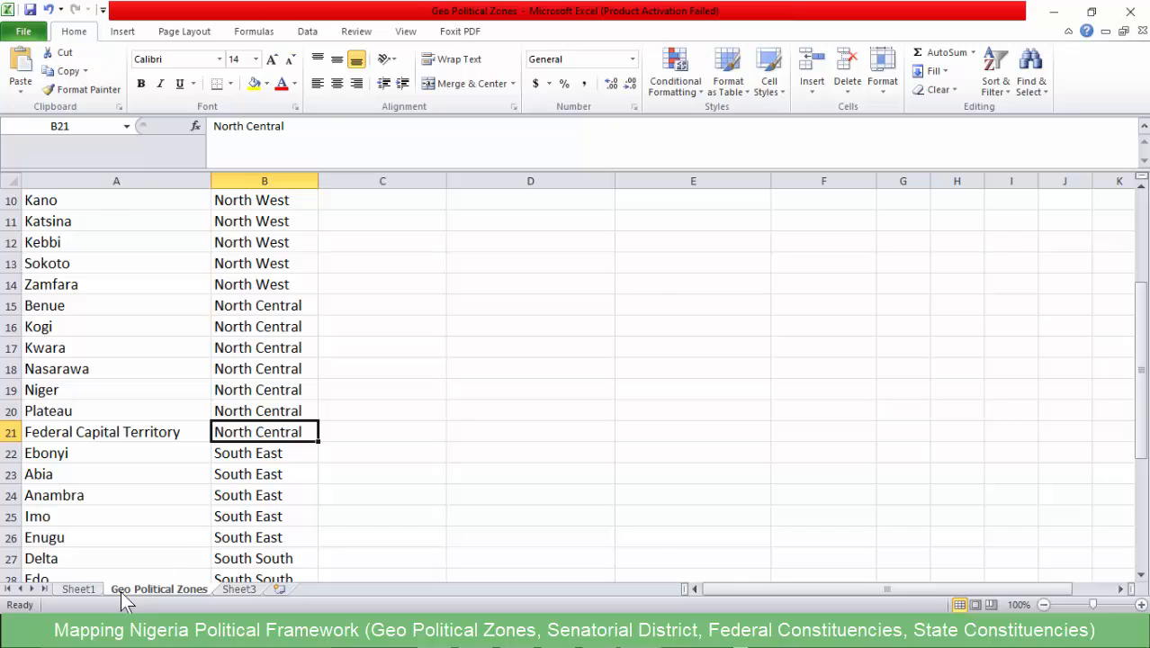
{"action": "left_click", "coordinate": [86, 590]}
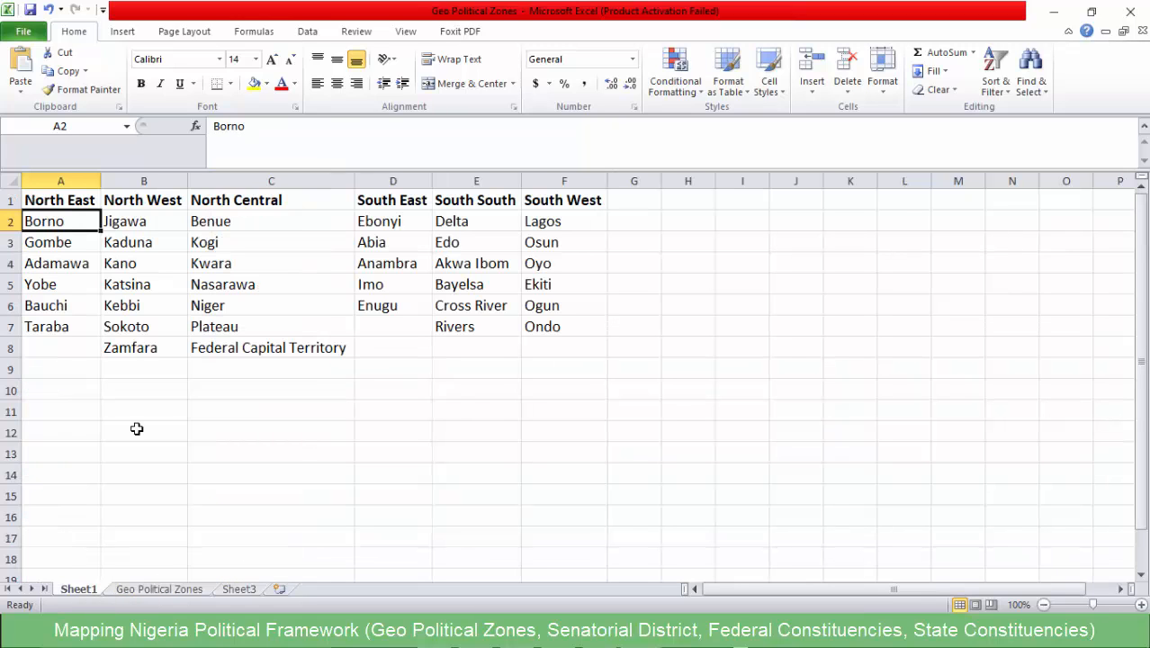
{"action": "left_click", "coordinate": [50, 202]}
{"action": "left_click", "coordinate": [206, 139]}
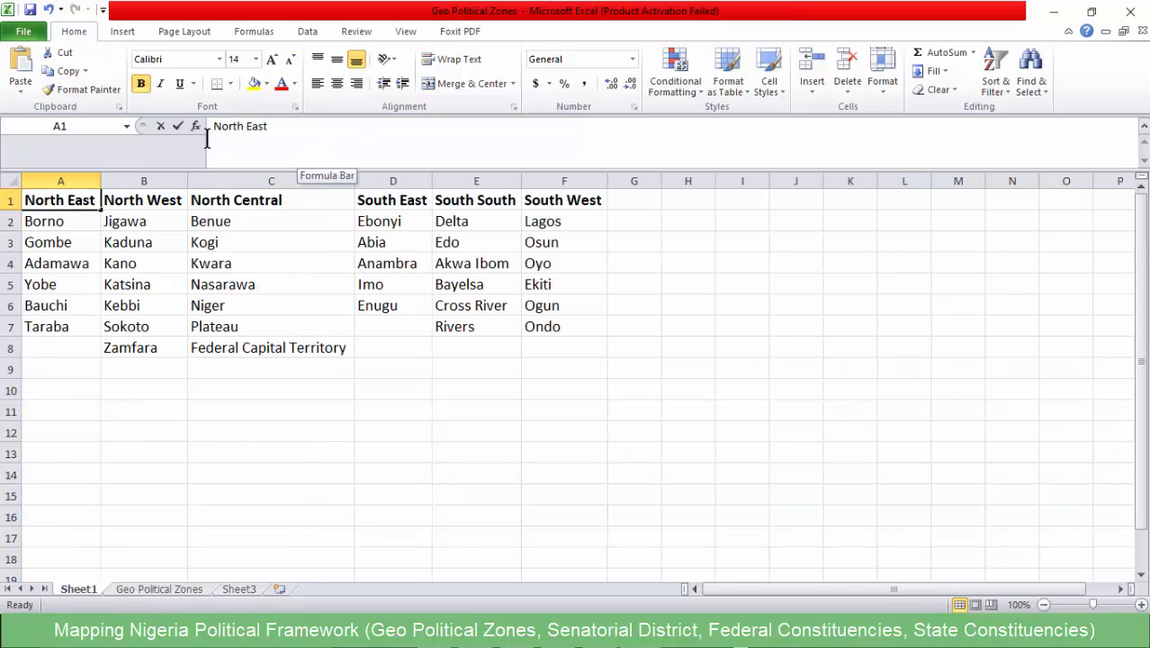
{"action": "triple_click", "coordinate": [215, 132]}
{"action": "key", "text": "ctrl+c"}
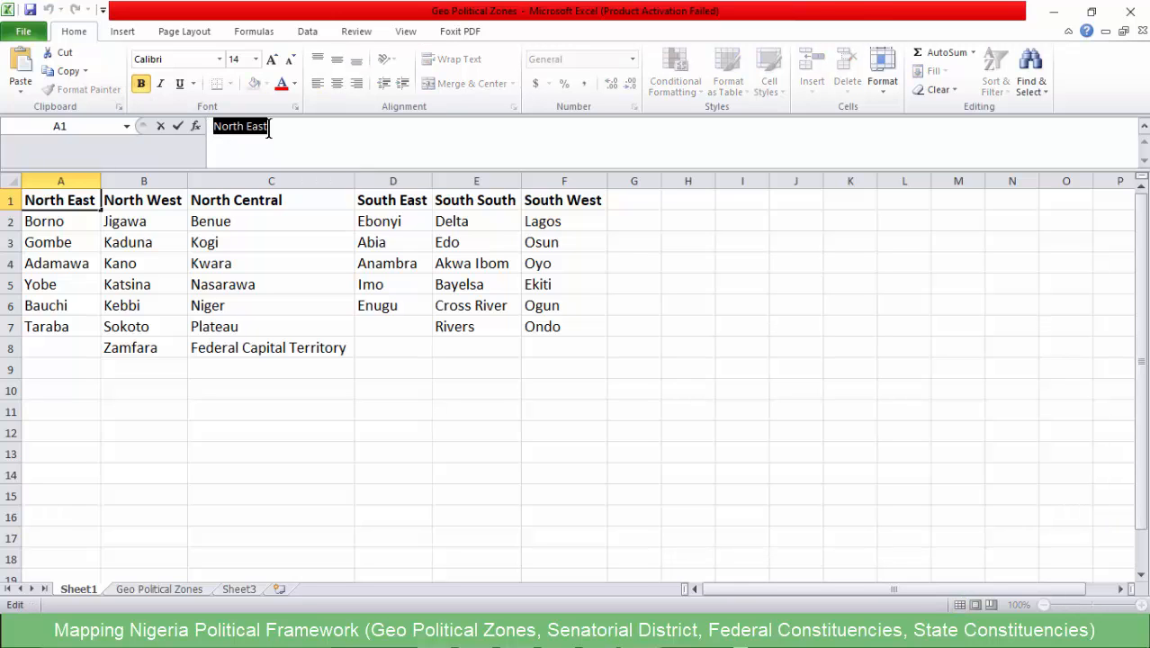
{"action": "left_click", "coordinate": [1053, 12]}
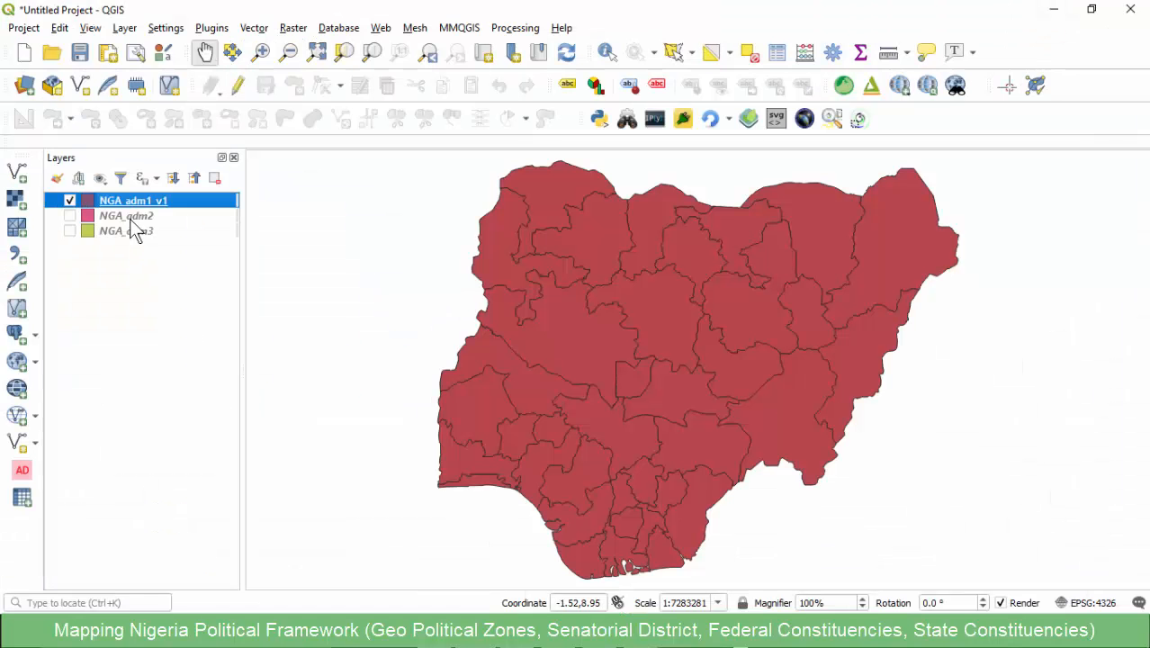
- Open the attribute table of NGA_adm1_v1 and select its features by the expression "zone_Zone" = 'North East'
{"action": "right_click", "coordinate": [131, 205]}
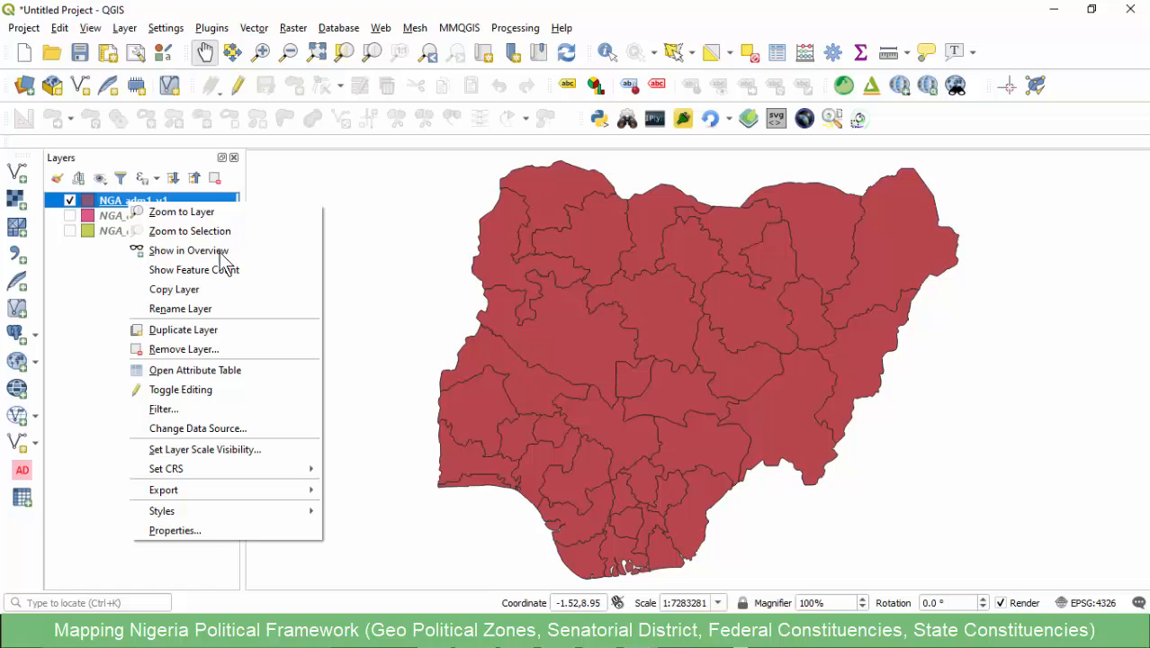
{"action": "left_click", "coordinate": [171, 369]}
{"action": "left_click", "coordinate": [422, 124]}
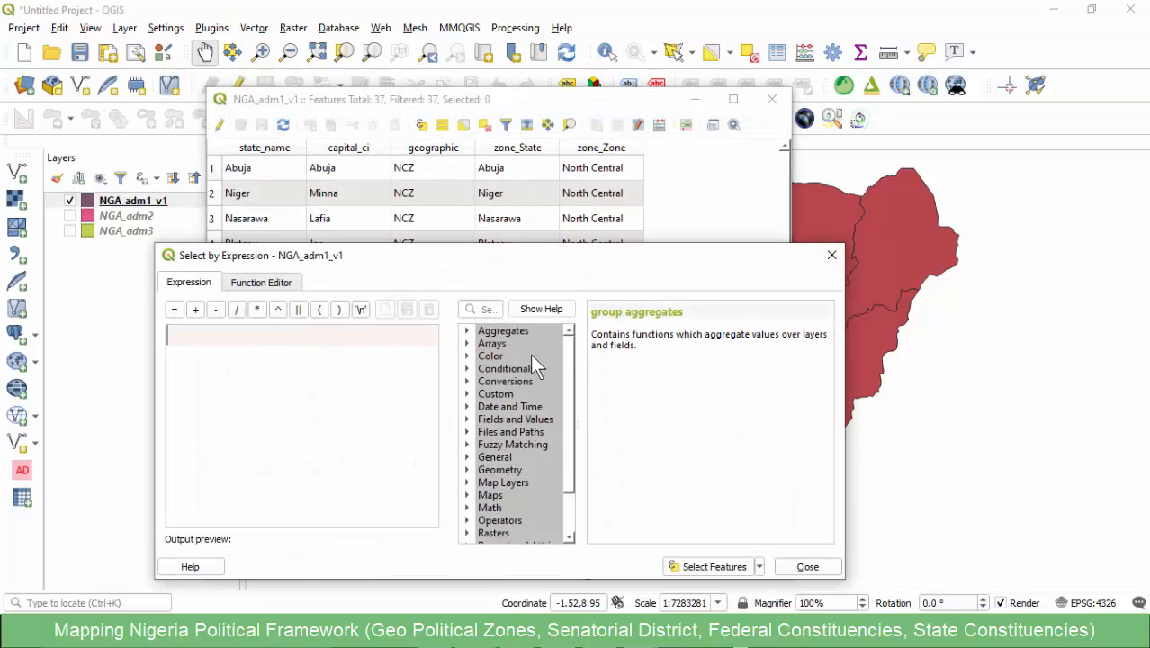
{"action": "left_click", "coordinate": [467, 419]}
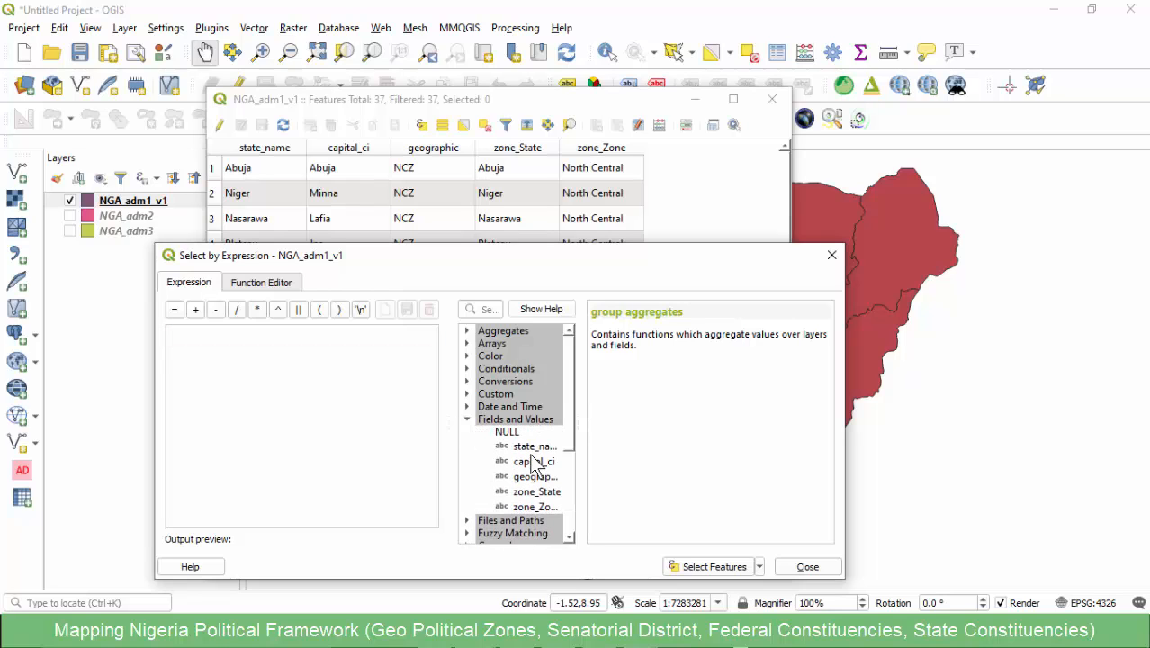
{"action": "double_click", "coordinate": [536, 507]}
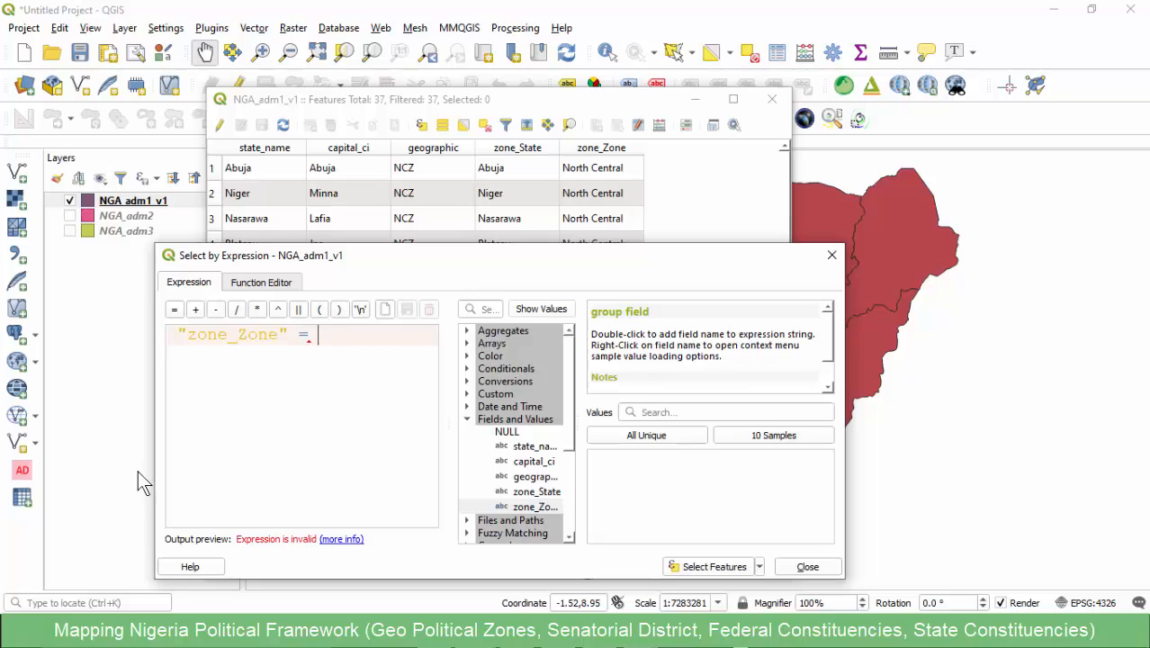
{"action": "type", "text": "''"}
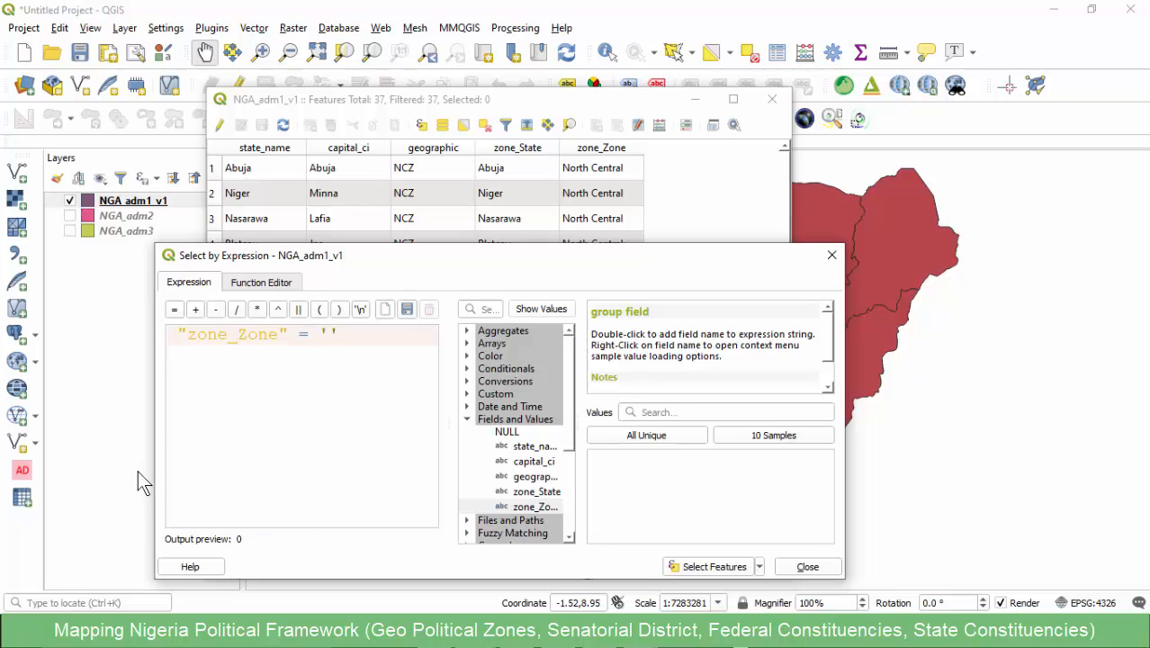
{"action": "key", "text": "ctrl+v"}
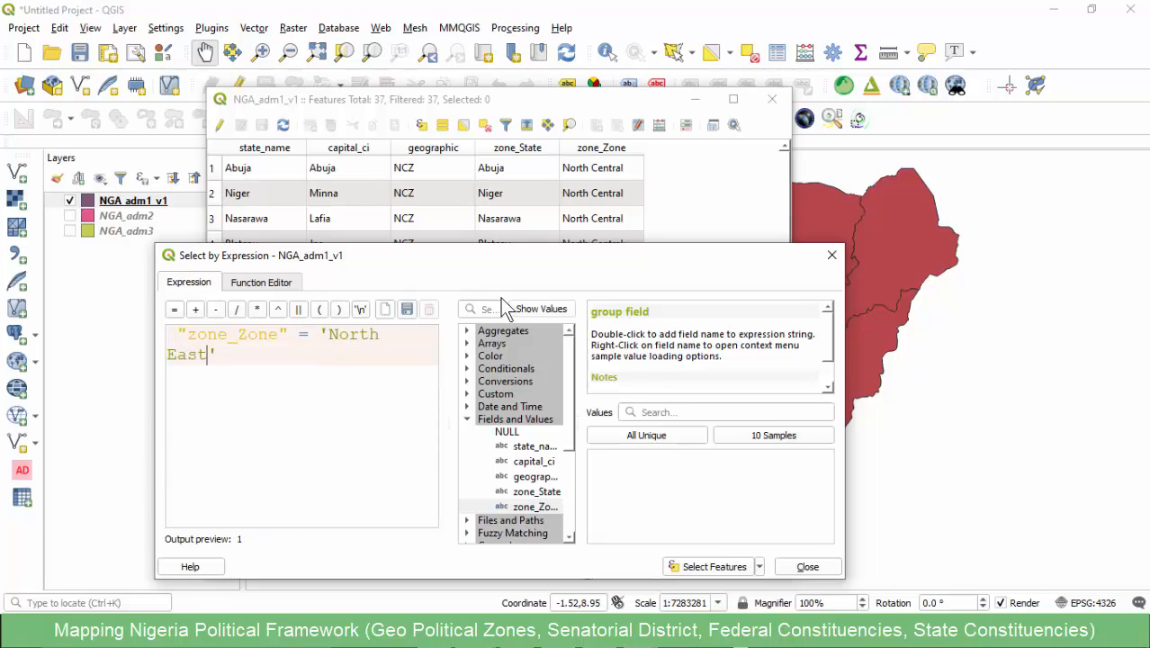
{"action": "left_click", "coordinate": [702, 566]}
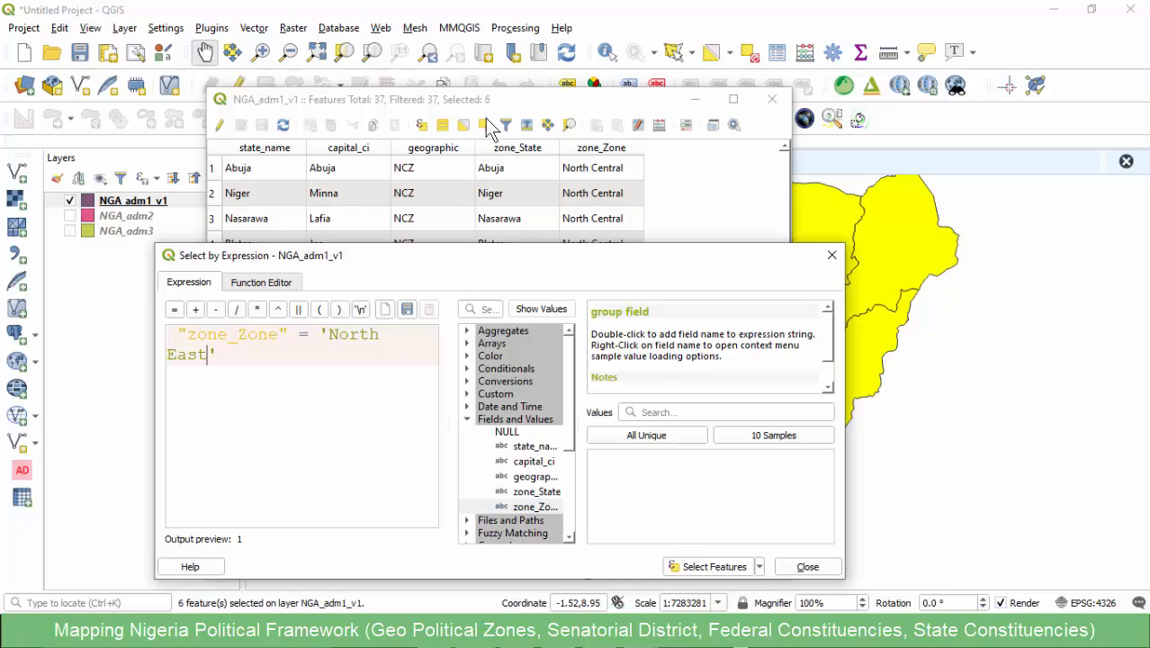
{"action": "left_click", "coordinate": [795, 566]}
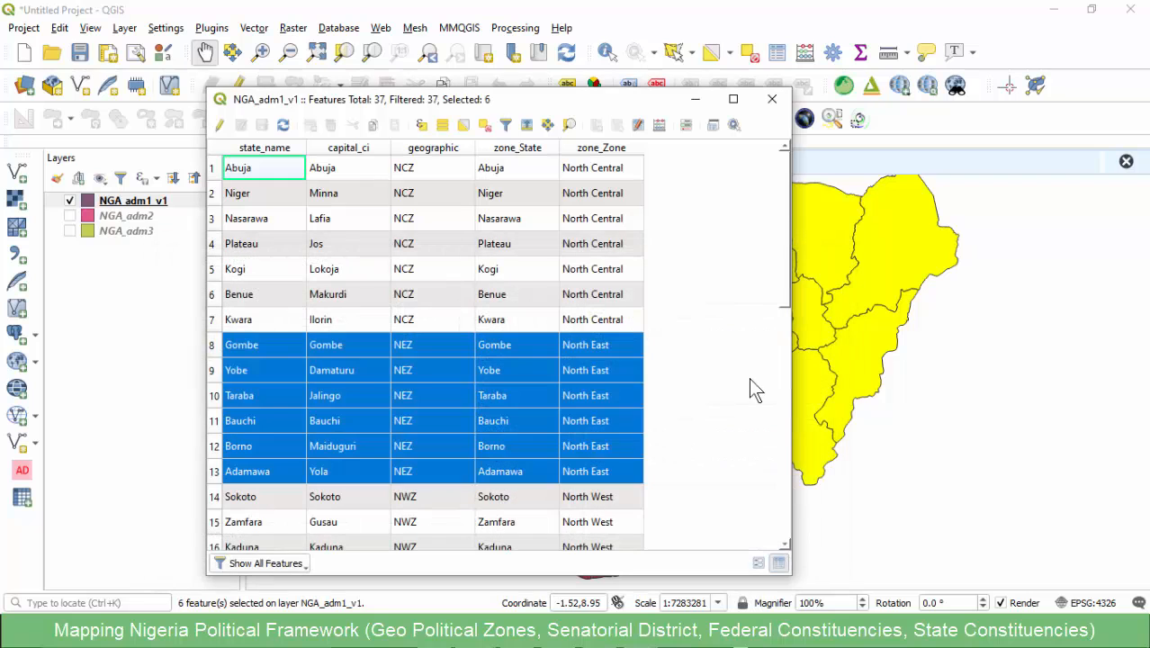
- Uncover the map, enable editing on NGA_adm1_v1 and merge the selected North East states into one feature
{"action": "left_click_drag", "start_coordinate": [585, 107], "coordinate": [318, 96]}
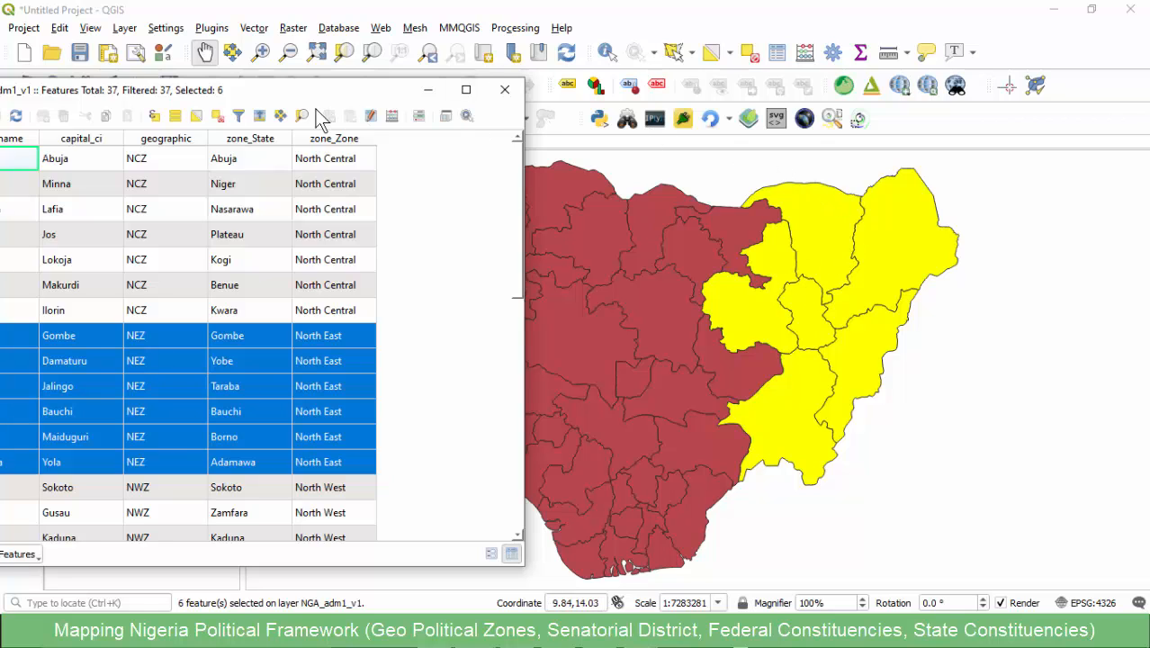
{"action": "left_click", "coordinate": [279, 11]}
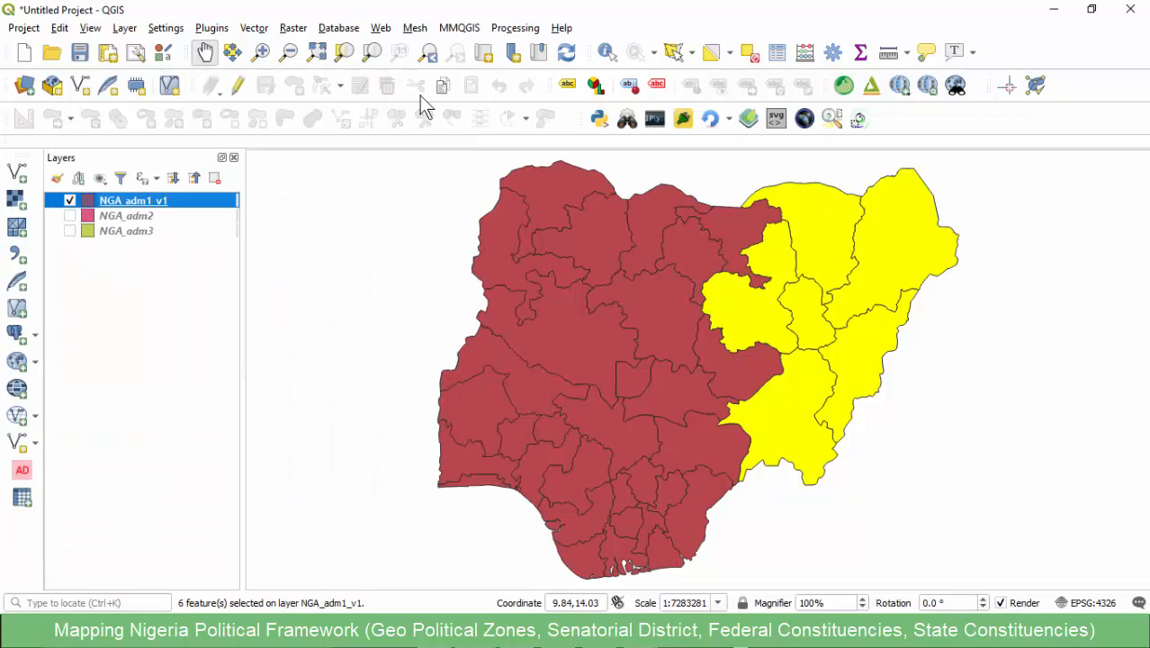
{"action": "left_click", "coordinate": [237, 85]}
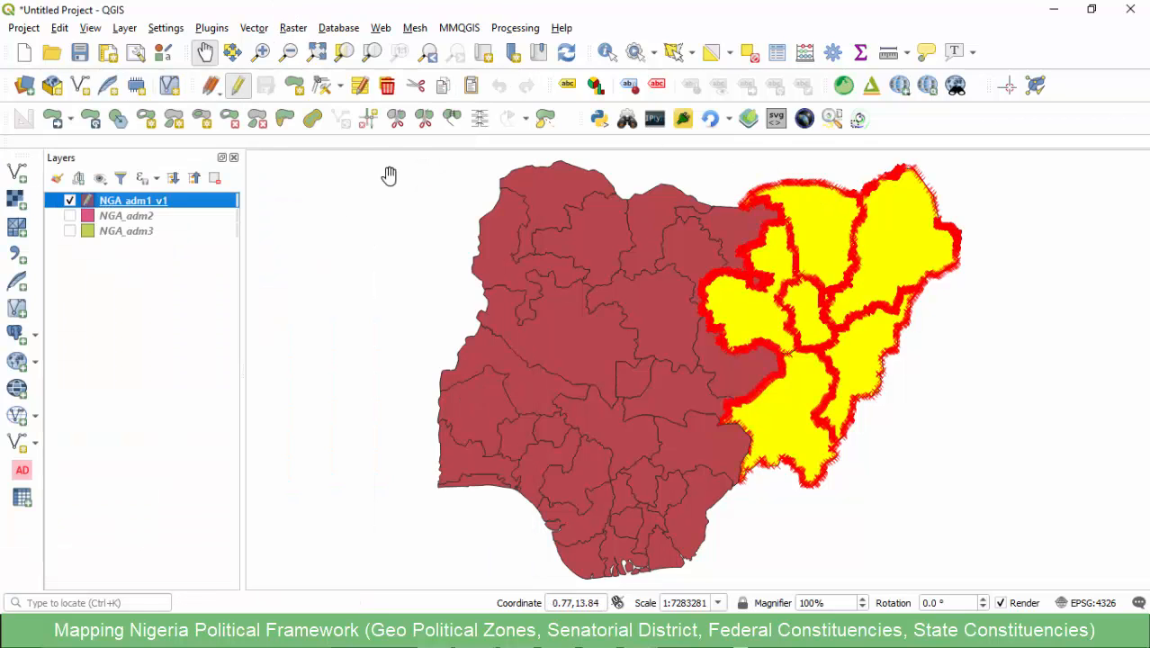
{"action": "left_click", "coordinate": [451, 119]}
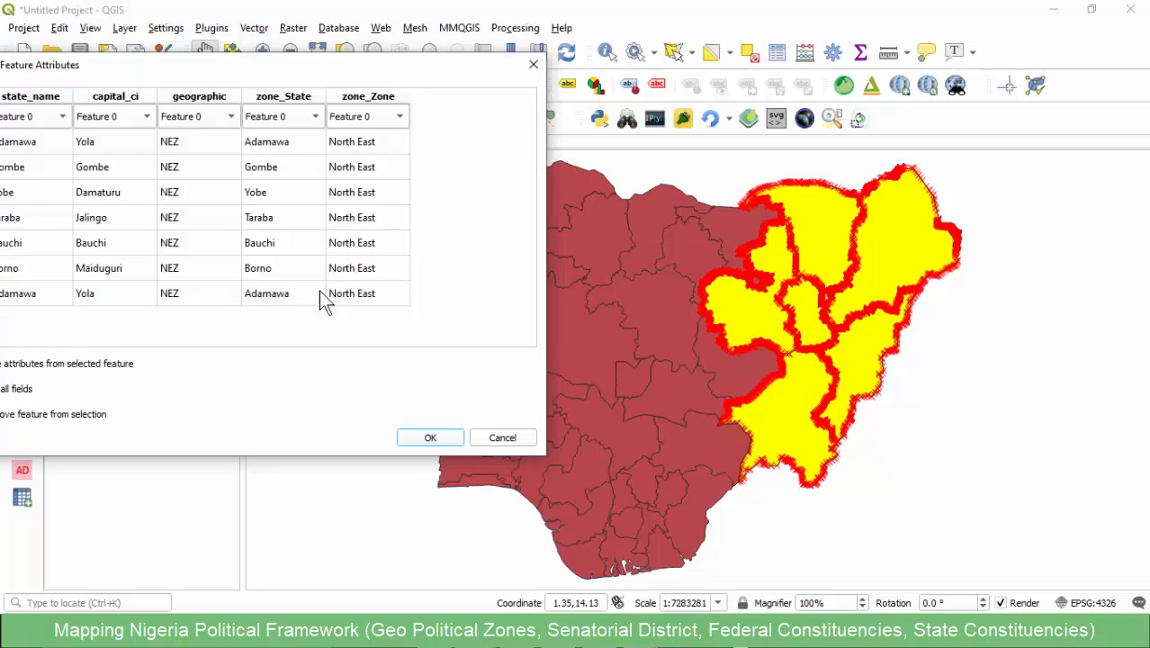
{"action": "left_click", "coordinate": [428, 439]}
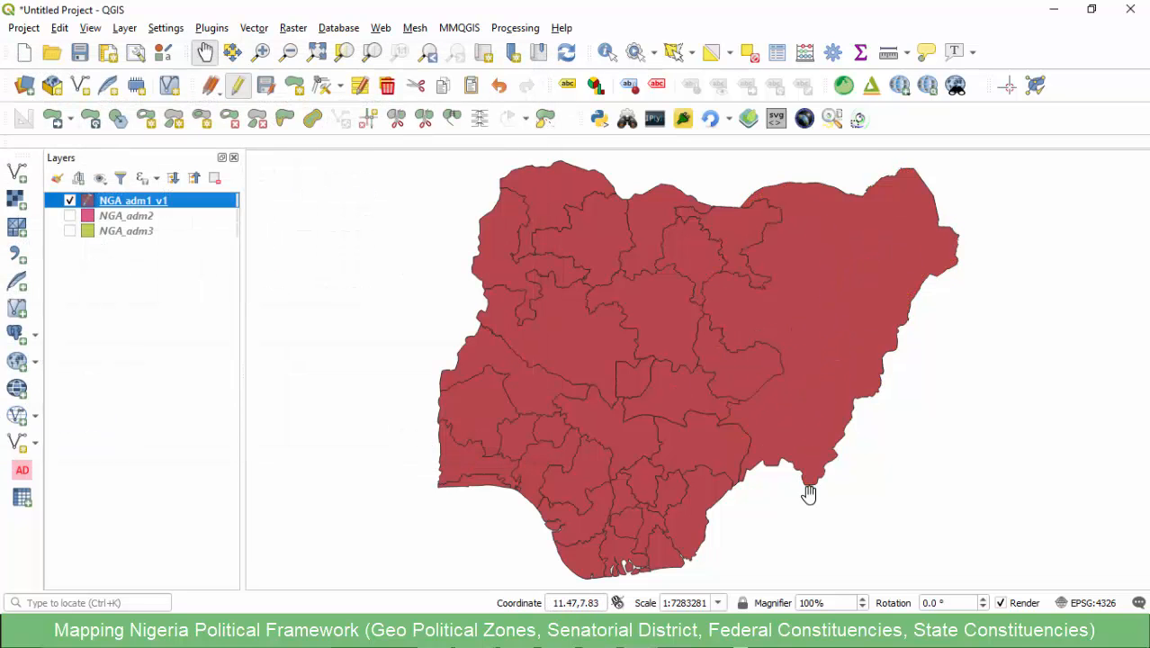
- Copy the heading text North West from cell B1 of the Geo Political Zones workbook in Excel and return to QGIS
{"action": "mouse_move", "coordinate": [636, 635]}
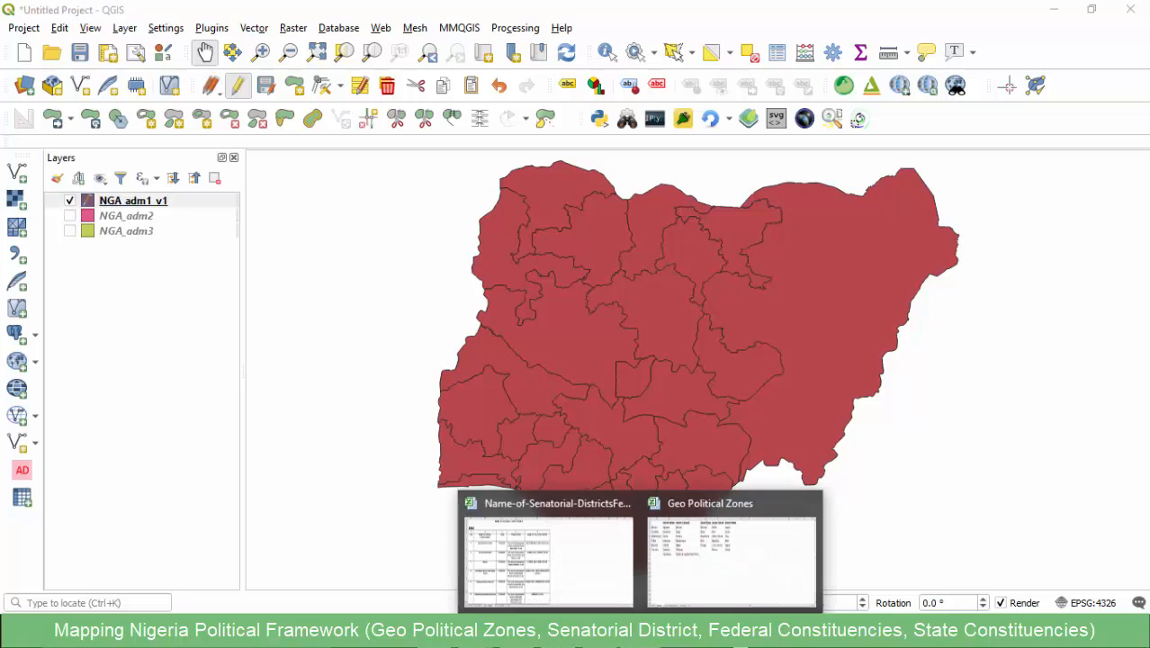
{"action": "left_click", "coordinate": [723, 556]}
{"action": "left_click", "coordinate": [157, 202]}
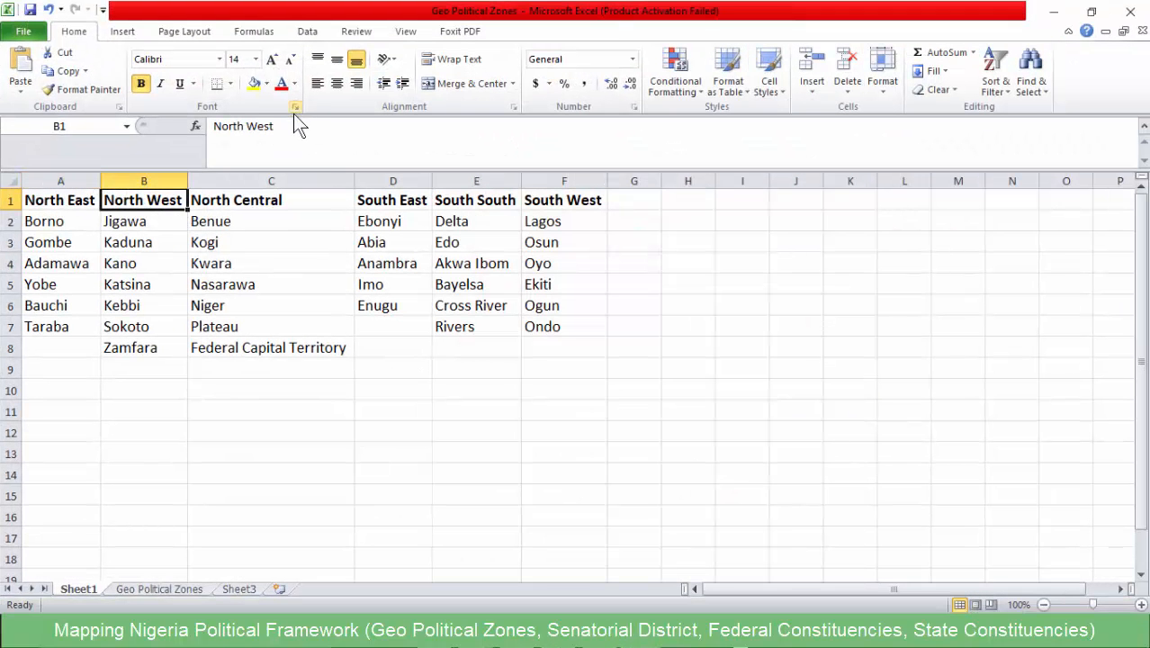
{"action": "left_click", "coordinate": [252, 126]}
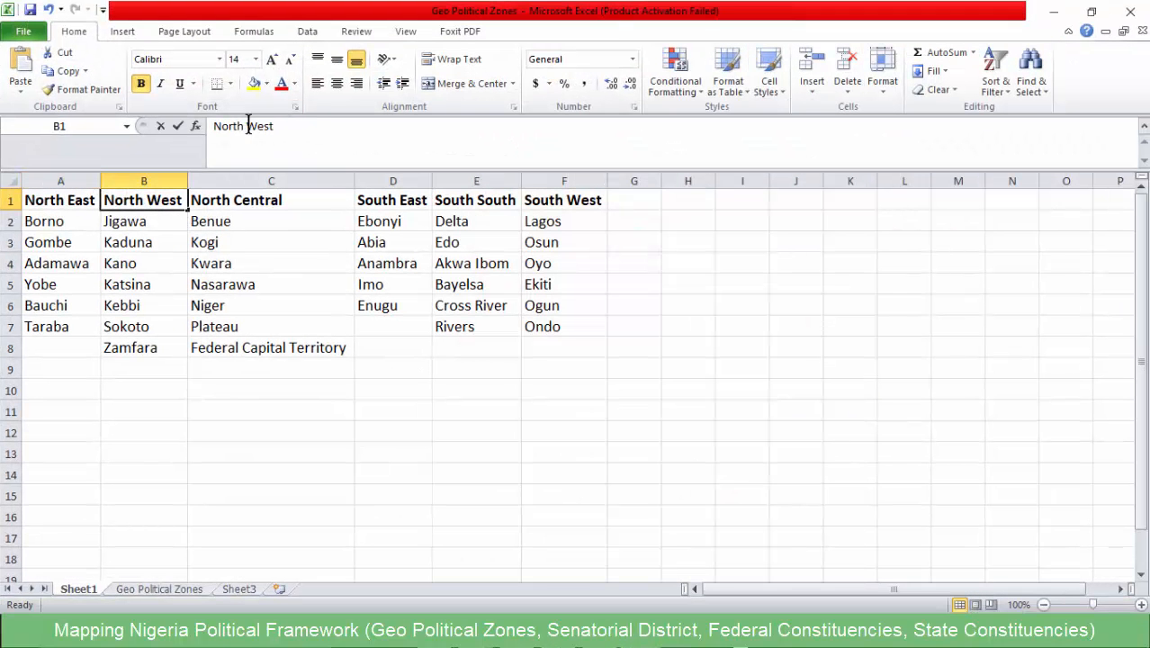
{"action": "left_click", "coordinate": [1058, 13]}
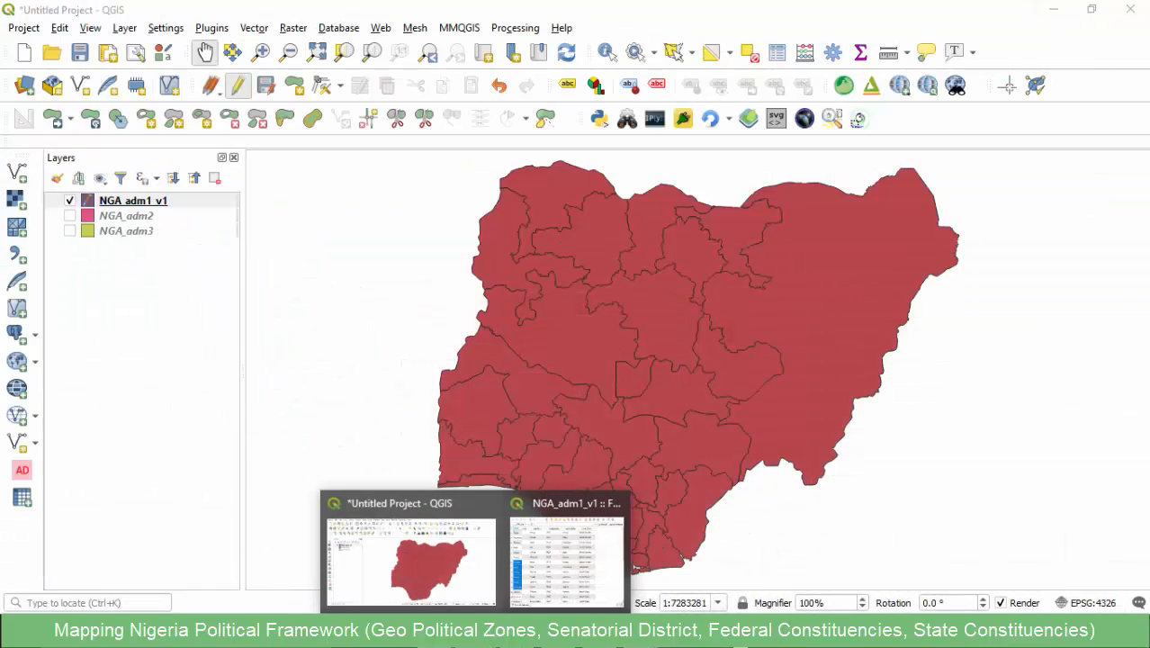
- Reopen the attribute table of NGA_adm1_v1 and write the selection expression "zone_Zone" = '' with an empty text value
{"action": "left_click", "coordinate": [550, 548]}
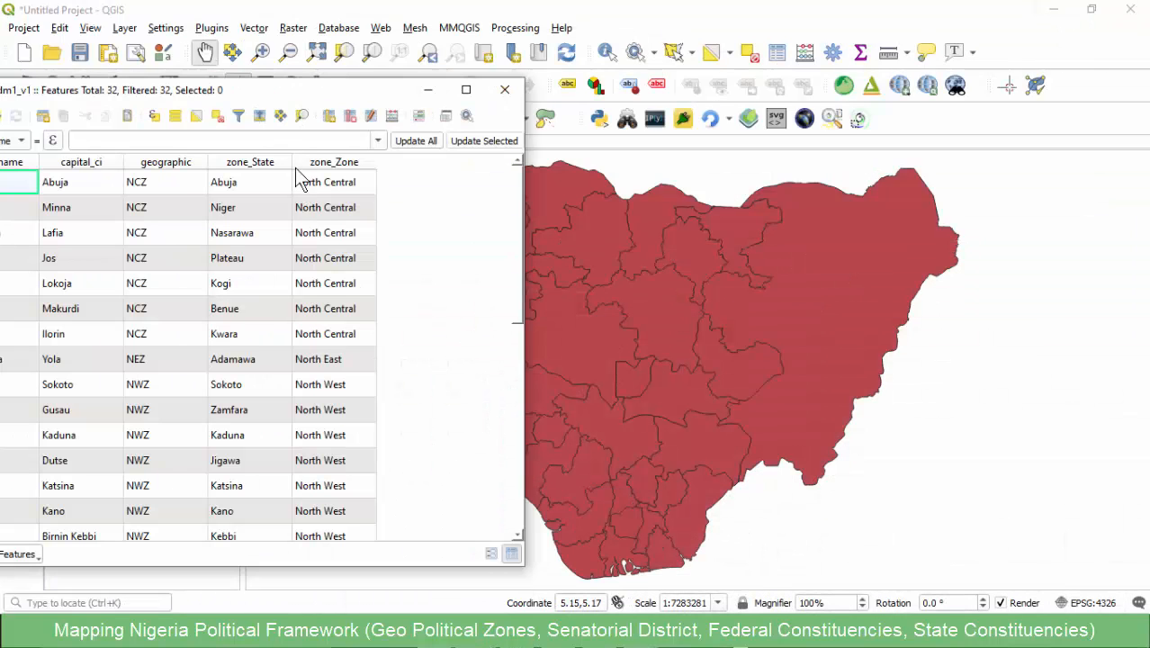
{"action": "left_click", "coordinate": [153, 120]}
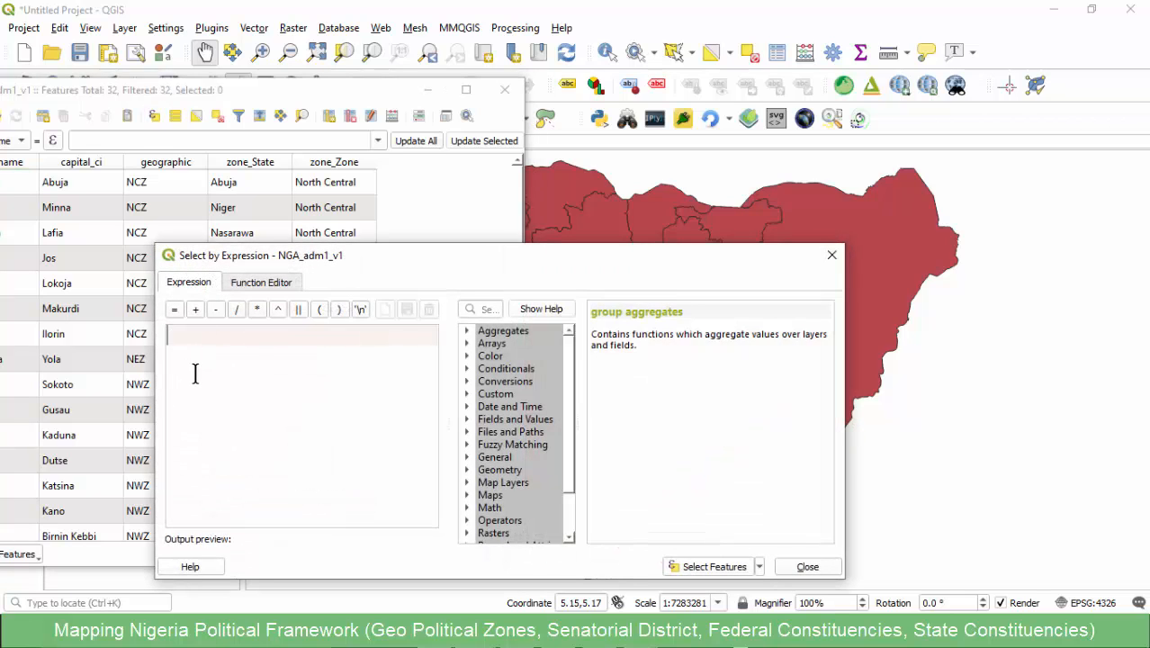
{"action": "left_click", "coordinate": [467, 419]}
{"action": "double_click", "coordinate": [535, 507]}
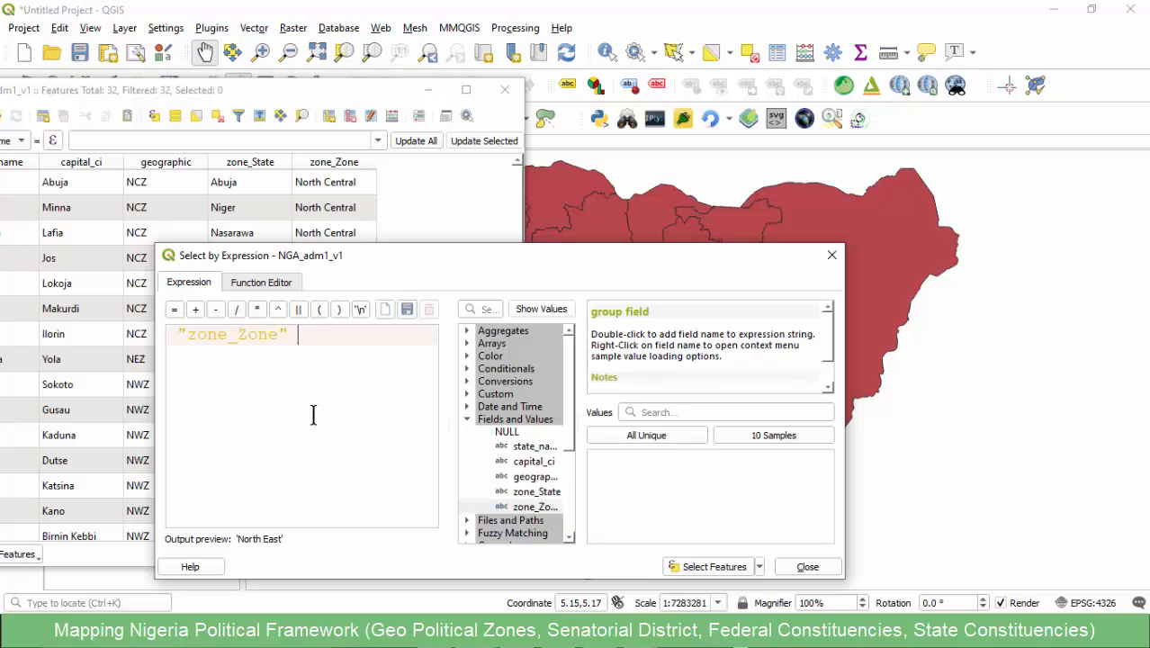
{"action": "type", "text": "= "}
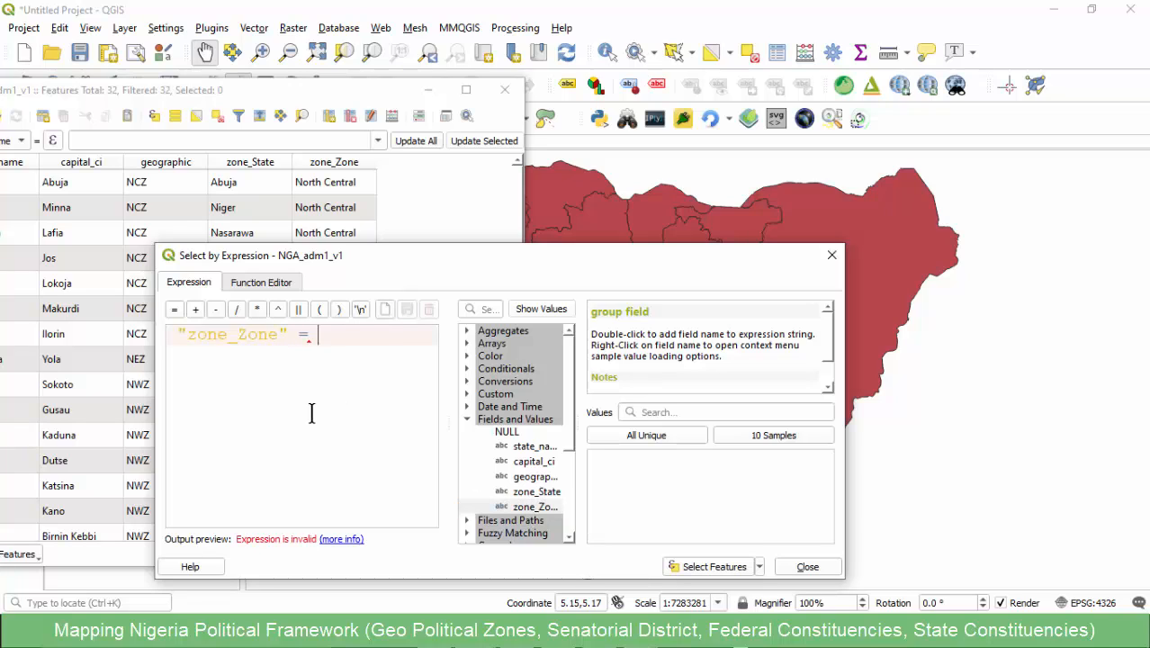
{"action": "type", "text": "''"}
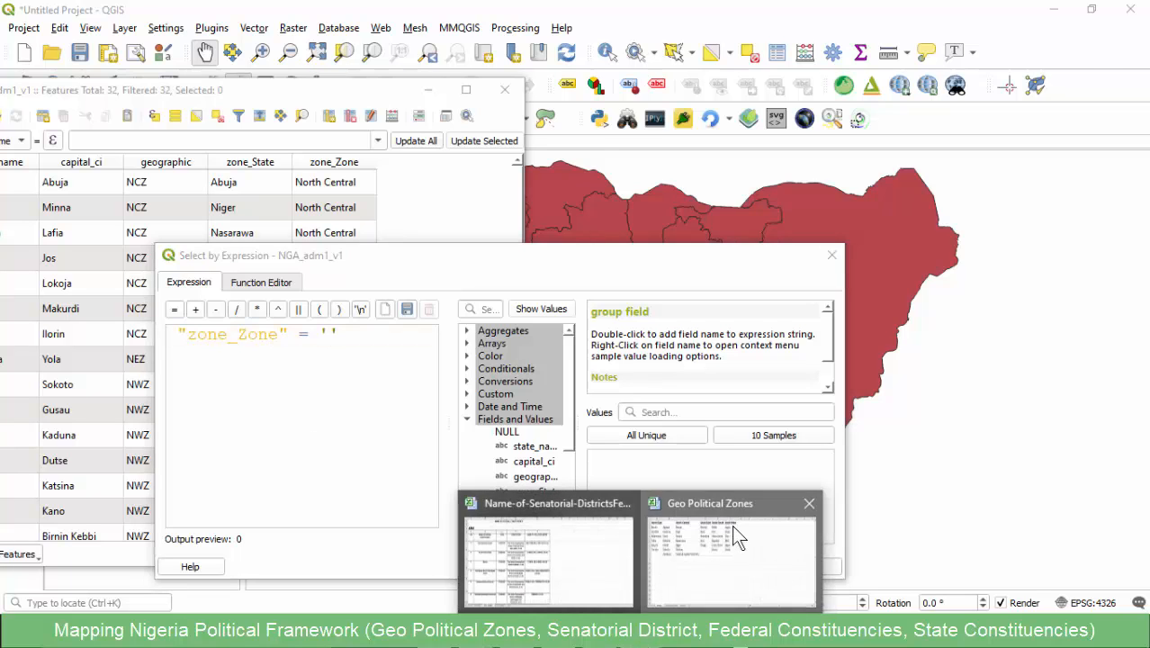
- Recopy North West from cell B1 of the Geo Political Zones workbook in Excel, insert it between the expression's quotes in QGIS and select the matching features
{"action": "left_click", "coordinate": [732, 524]}
{"action": "left_click_drag", "start_coordinate": [285, 129], "coordinate": [206, 131]}
{"action": "key", "text": "ctrl+c"}
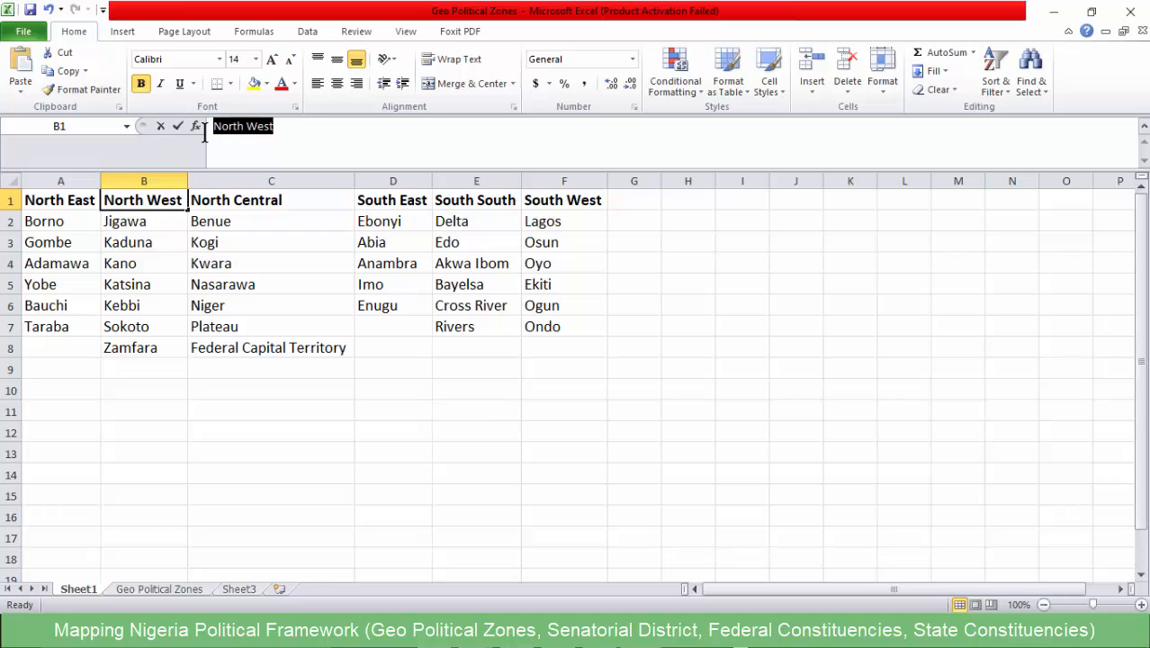
{"action": "left_click", "coordinate": [1053, 12]}
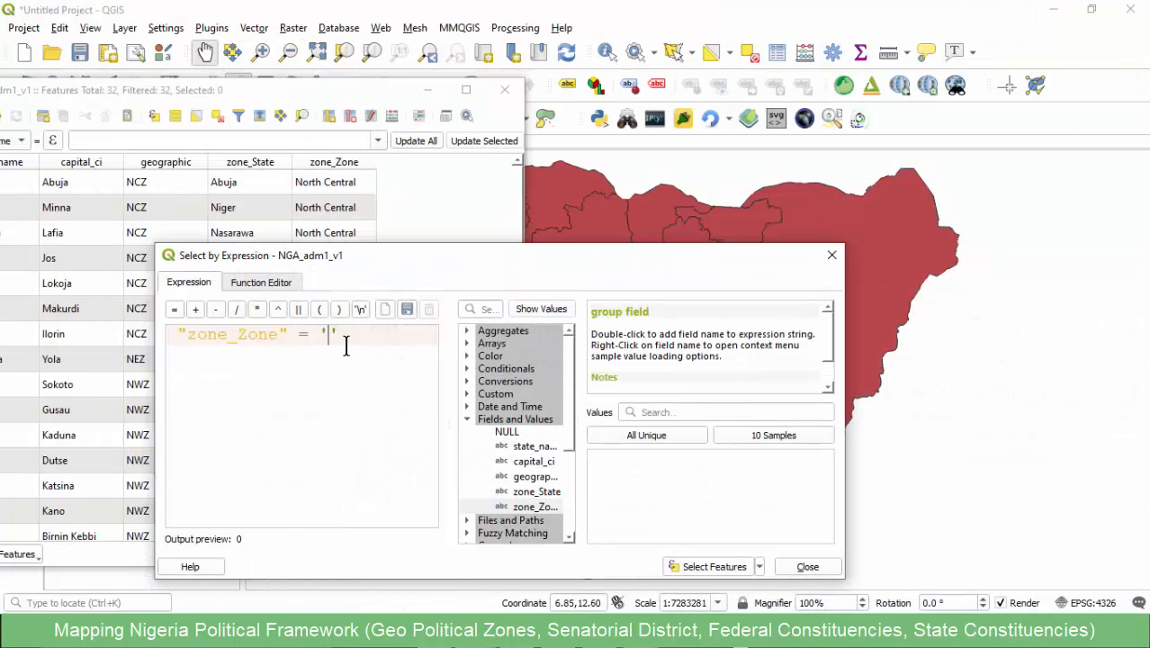
{"action": "key", "text": "ctrl+v"}
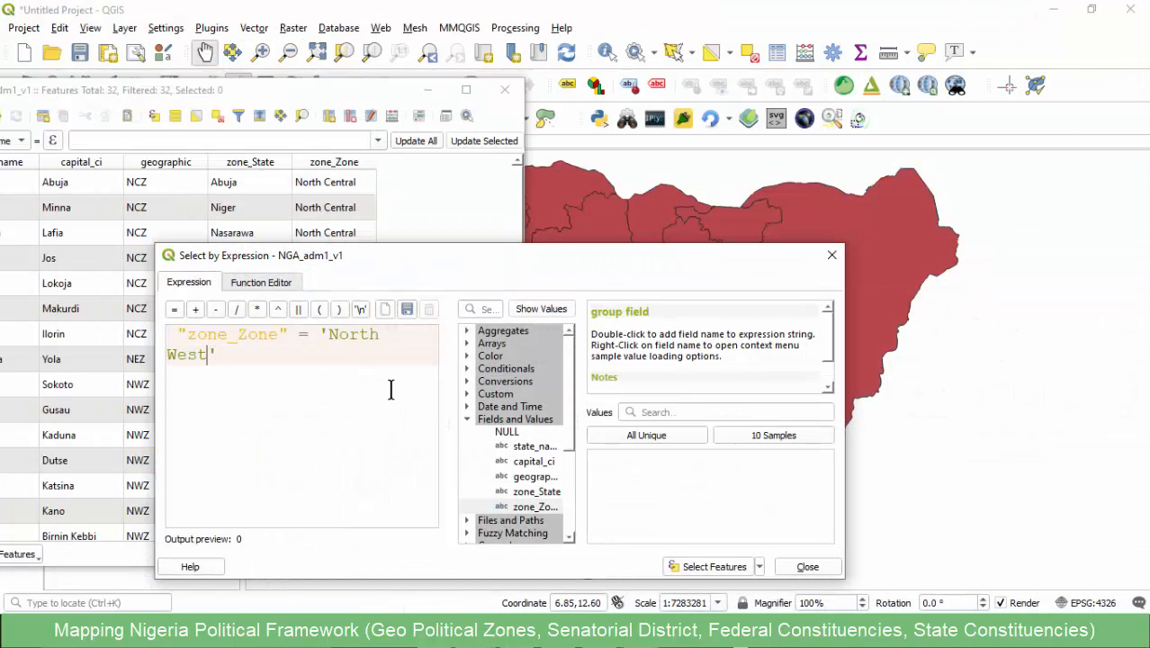
{"action": "left_click", "coordinate": [693, 569]}
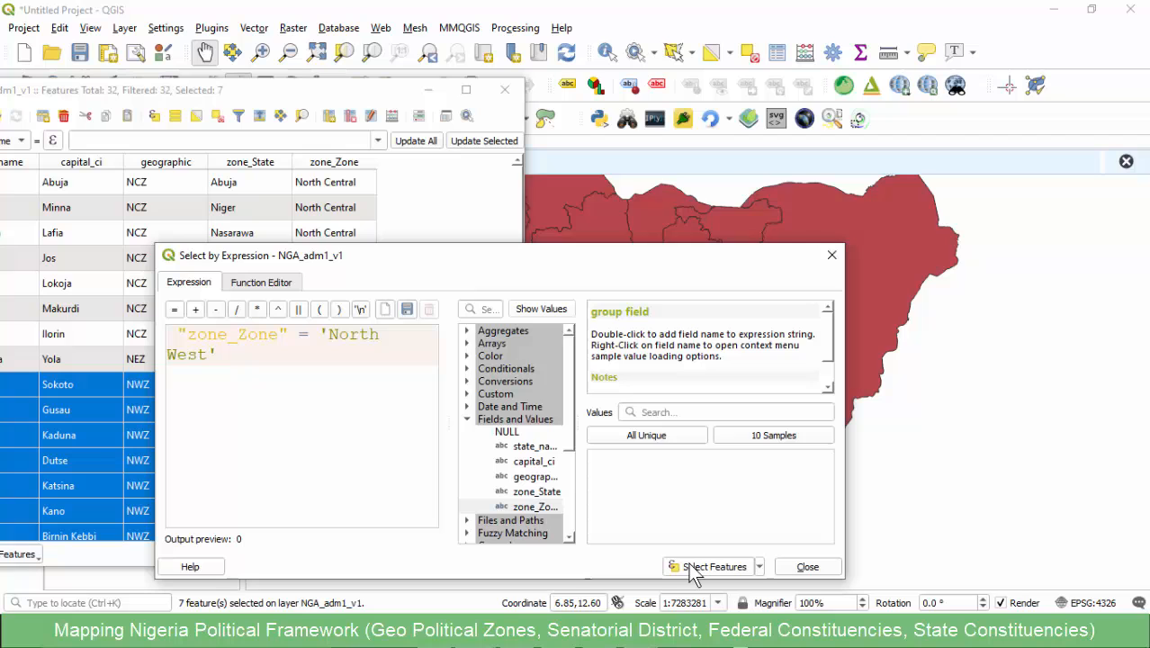
{"action": "left_click", "coordinate": [804, 568]}
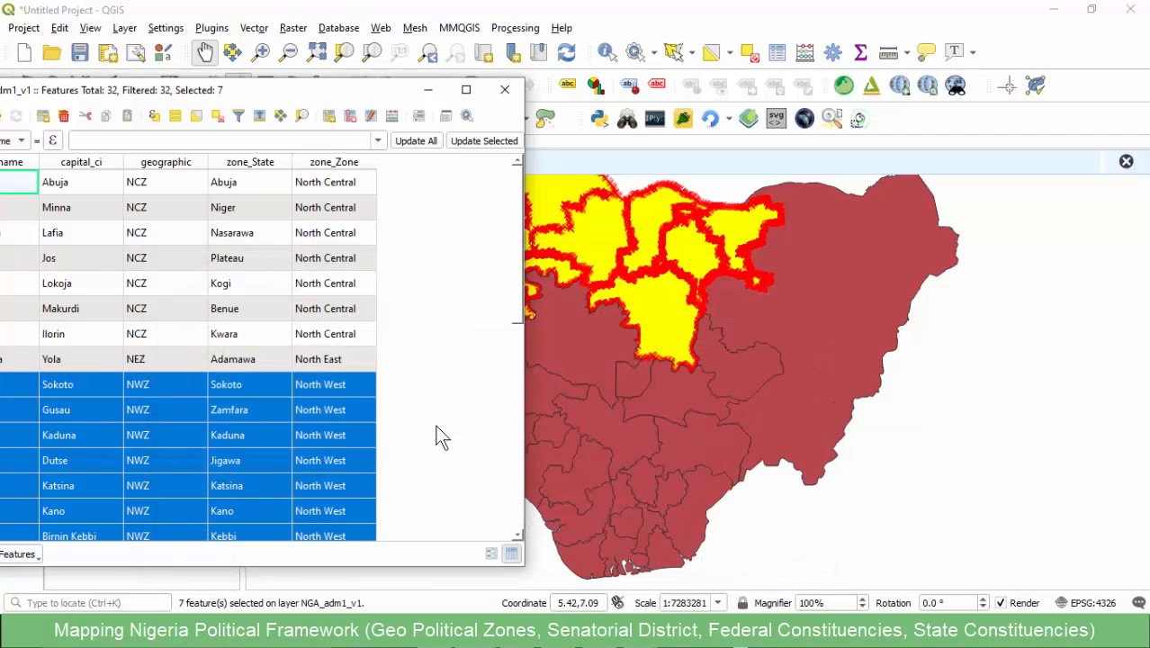
- Uncover the map and merge the selected North West states of NGA_adm1_v1 into one feature
{"action": "left_click_drag", "start_coordinate": [286, 97], "coordinate": [418, 126]}
{"action": "left_click", "coordinate": [652, 5]}
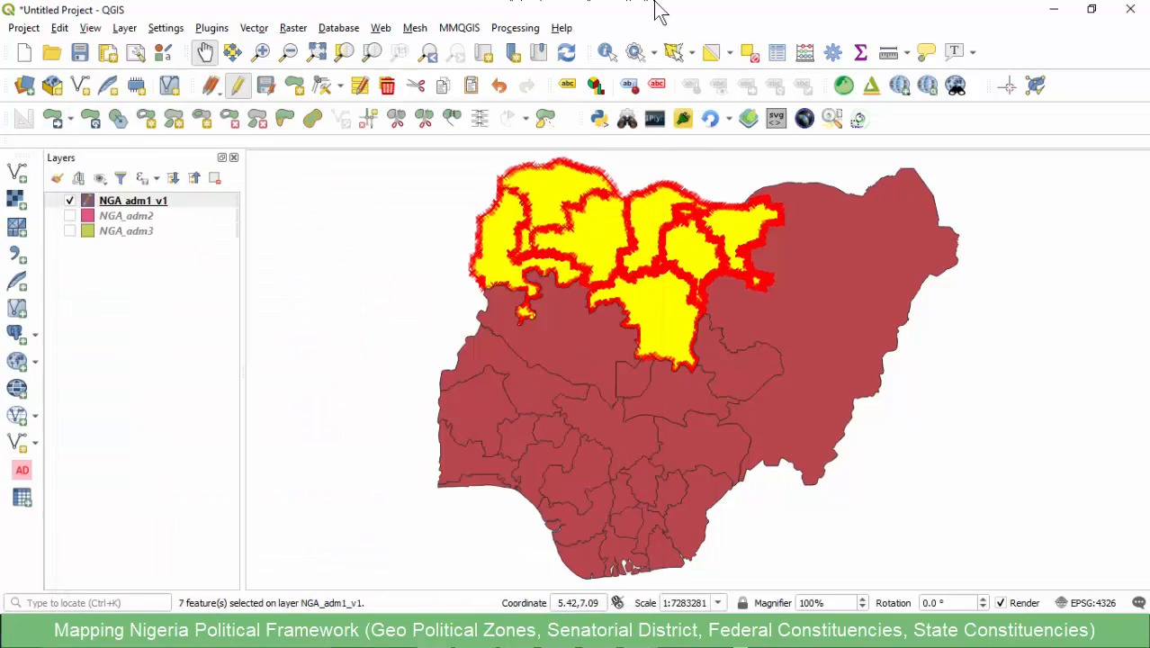
{"action": "left_click", "coordinate": [451, 121]}
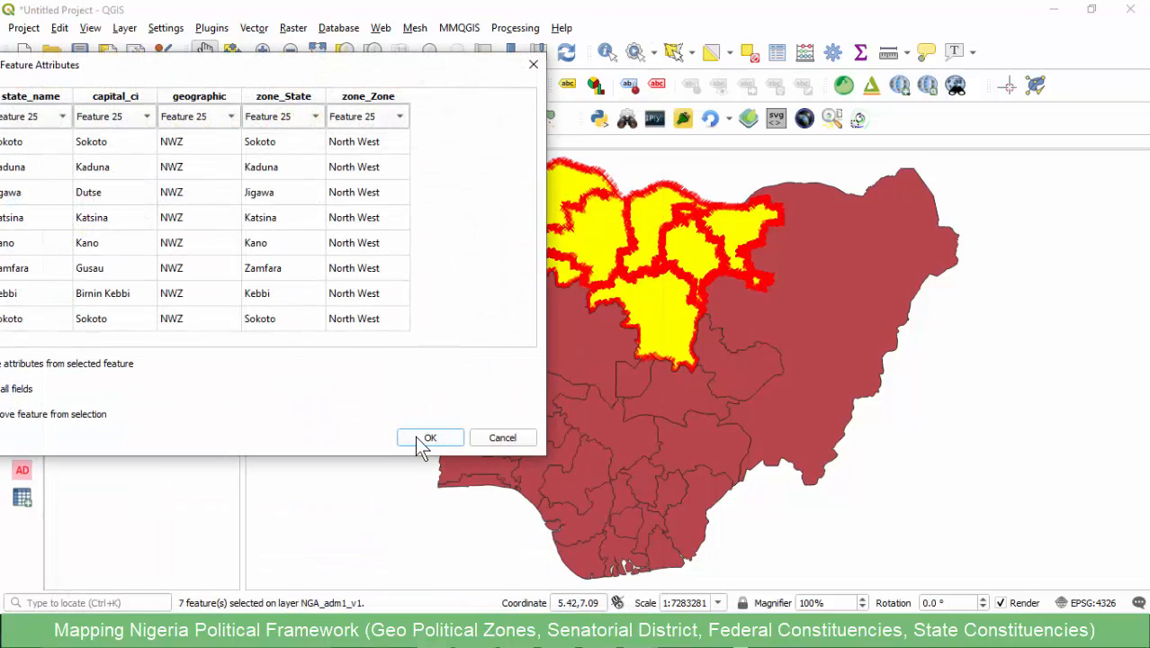
{"action": "left_click", "coordinate": [423, 437]}
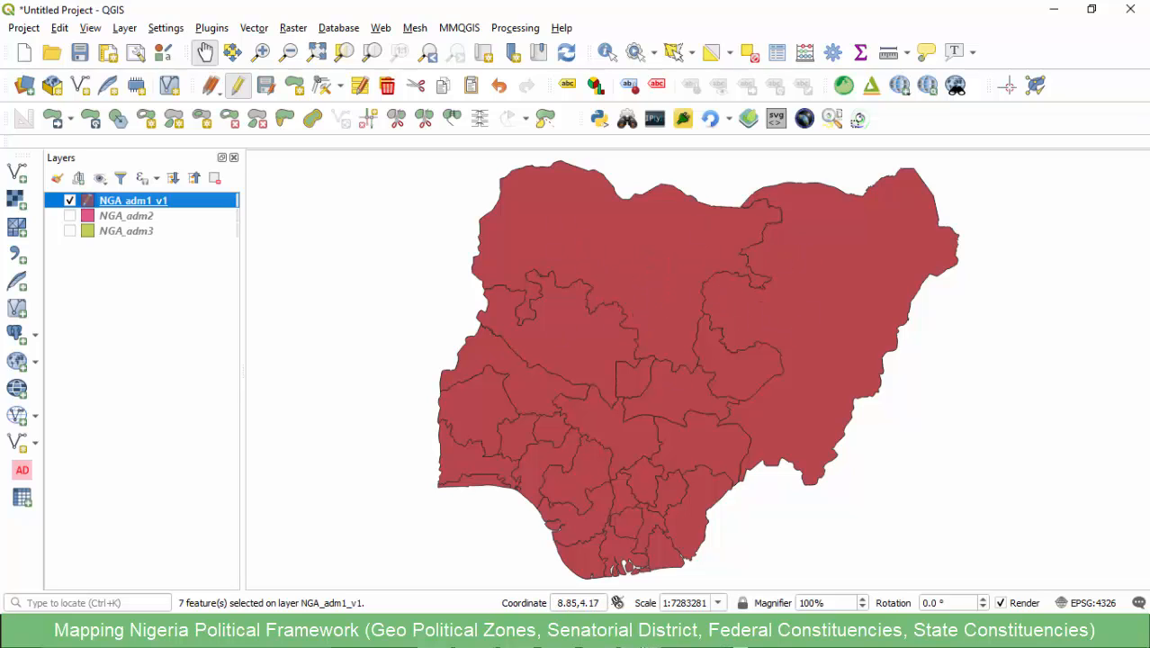
- Copy the heading text North Central from cell C1 of the Geo Political Zones workbook in Excel and return to QGIS
{"action": "mouse_move", "coordinate": [640, 634]}
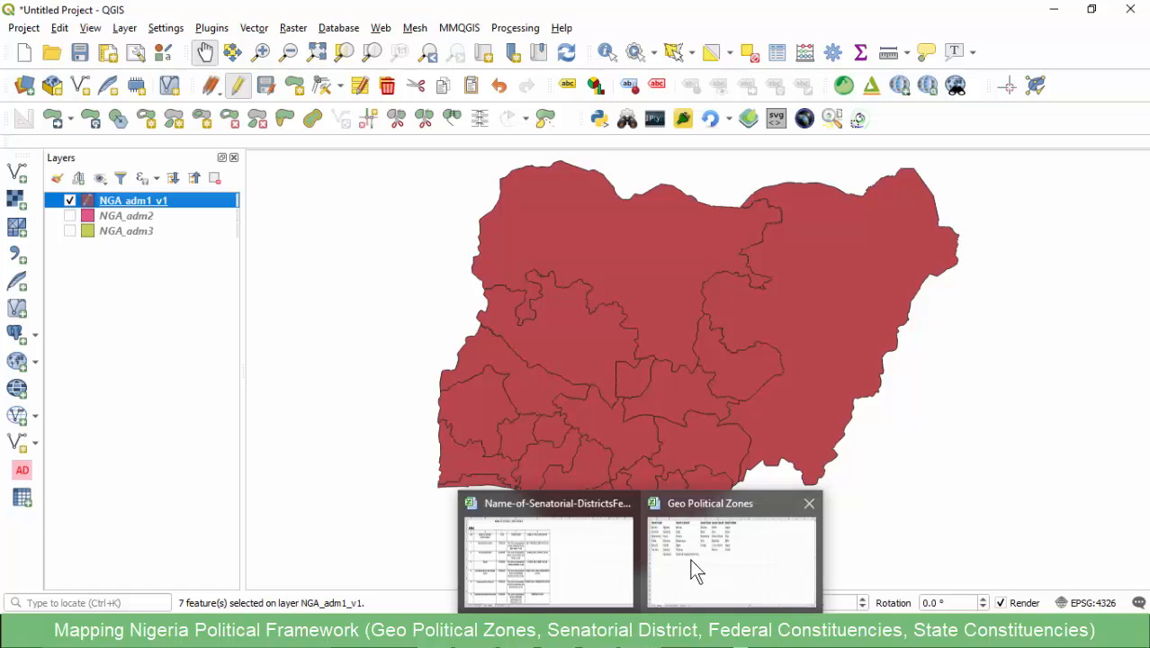
{"action": "left_click", "coordinate": [709, 555]}
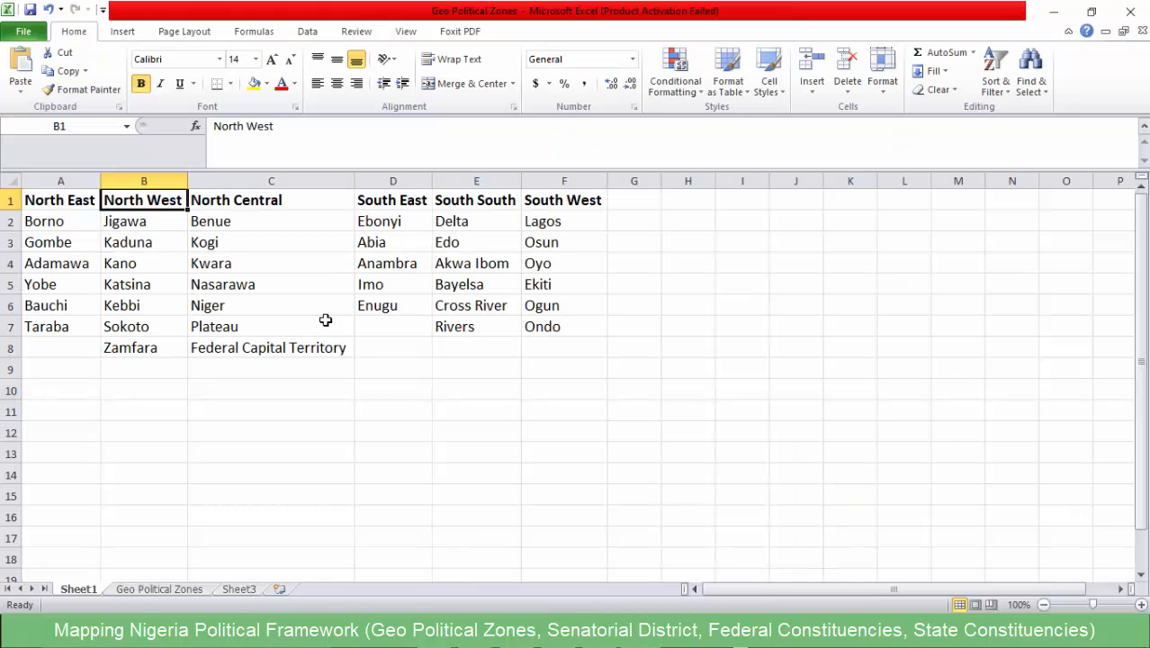
{"action": "left_click", "coordinate": [268, 201]}
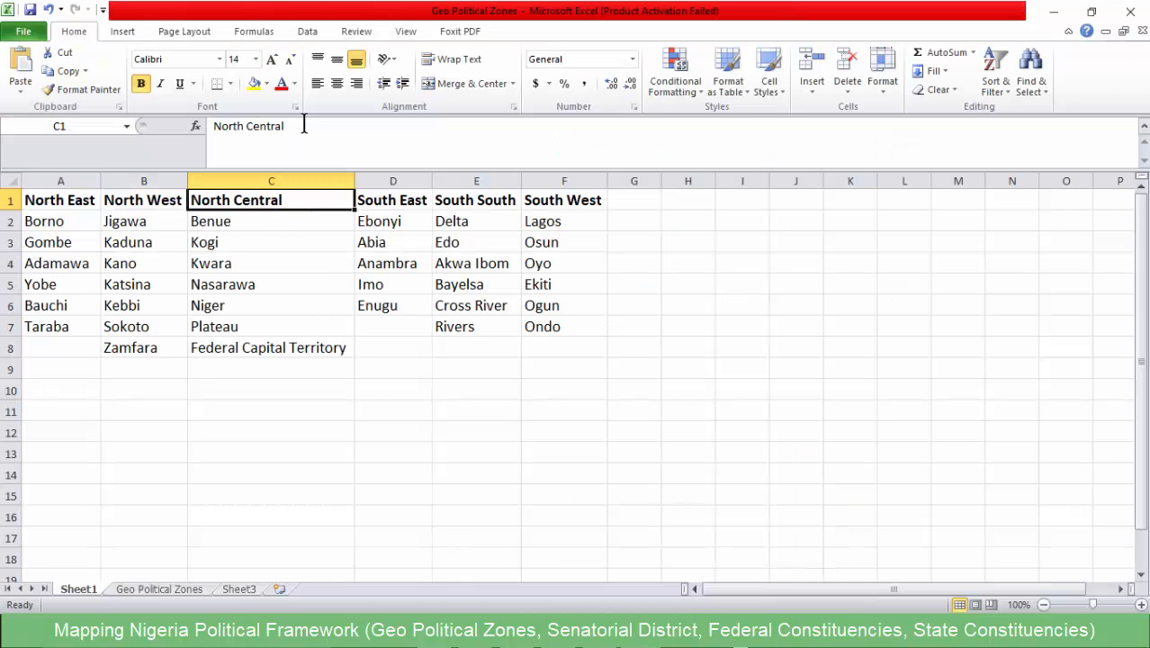
{"action": "left_click_drag", "start_coordinate": [304, 126], "coordinate": [209, 126]}
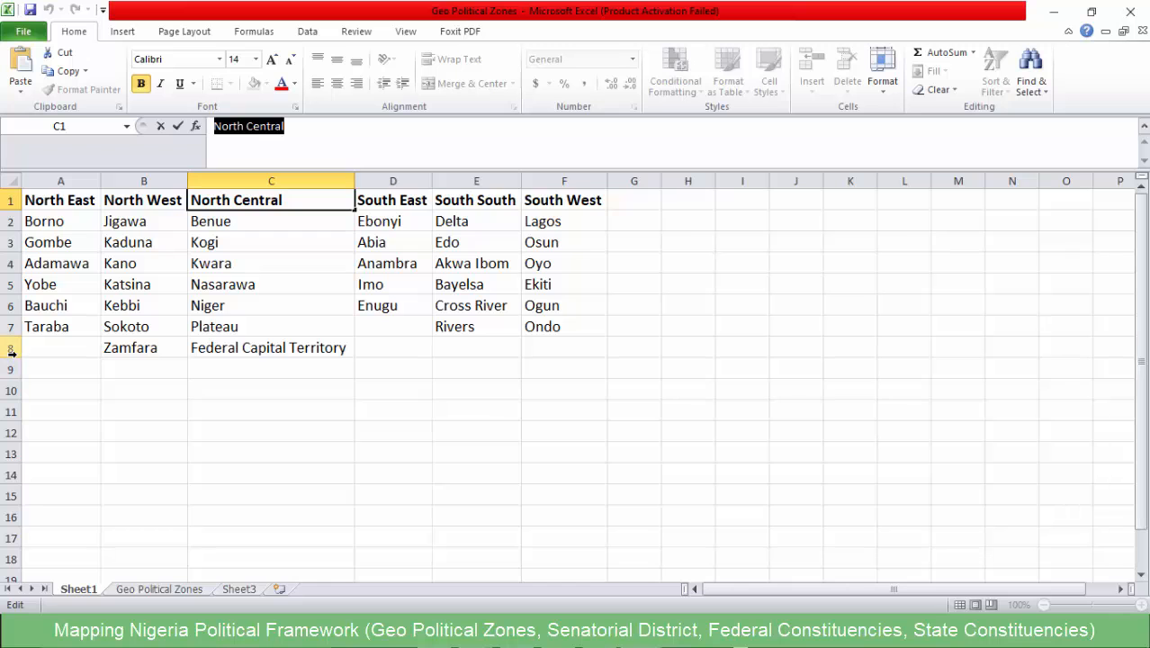
{"action": "left_click", "coordinate": [1053, 12]}
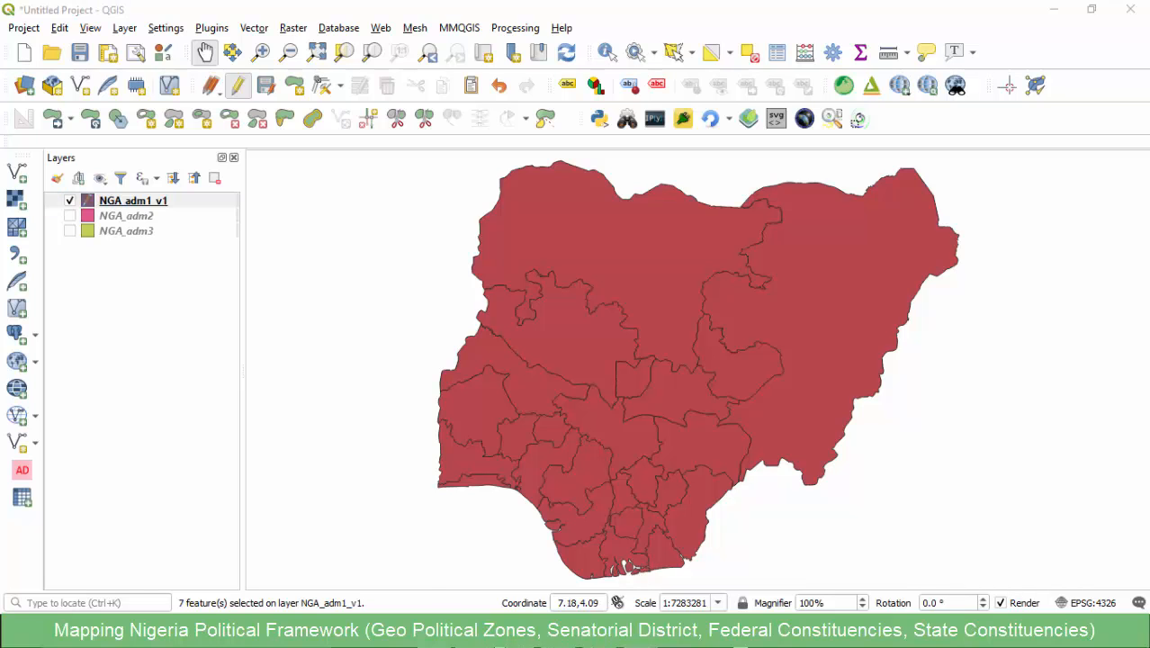
- Bring up the attribute table of NGA_adm1_v1 and select its features by the expression "zone_Zone" = 'North Central'
{"action": "left_click", "coordinate": [552, 553]}
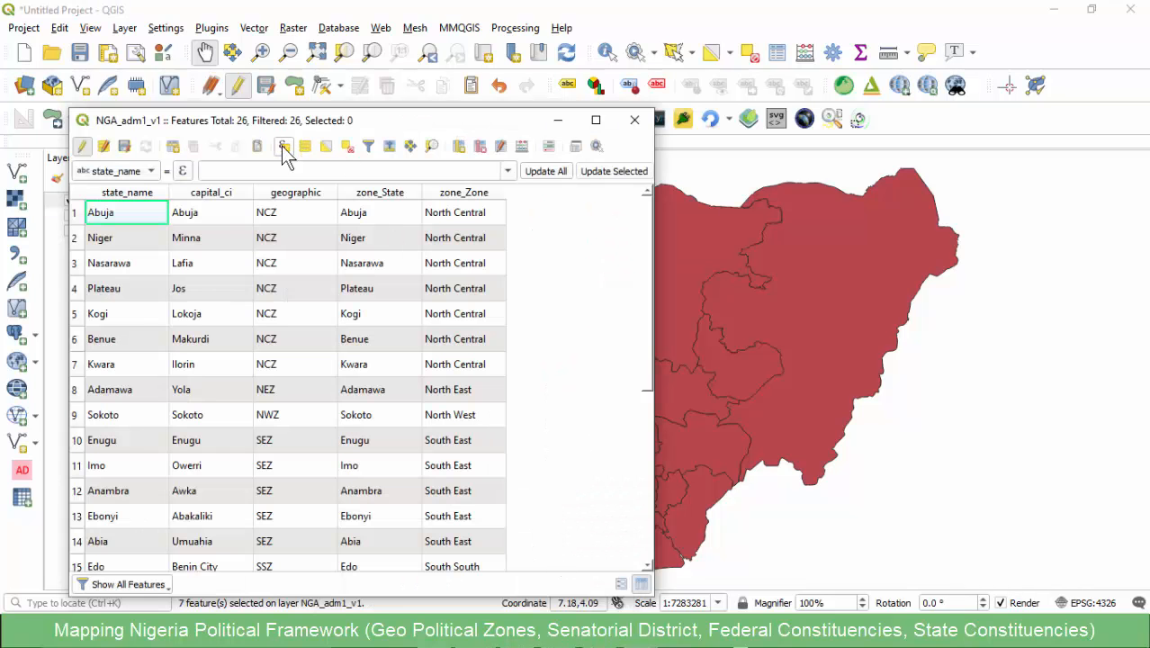
{"action": "left_click", "coordinate": [282, 147]}
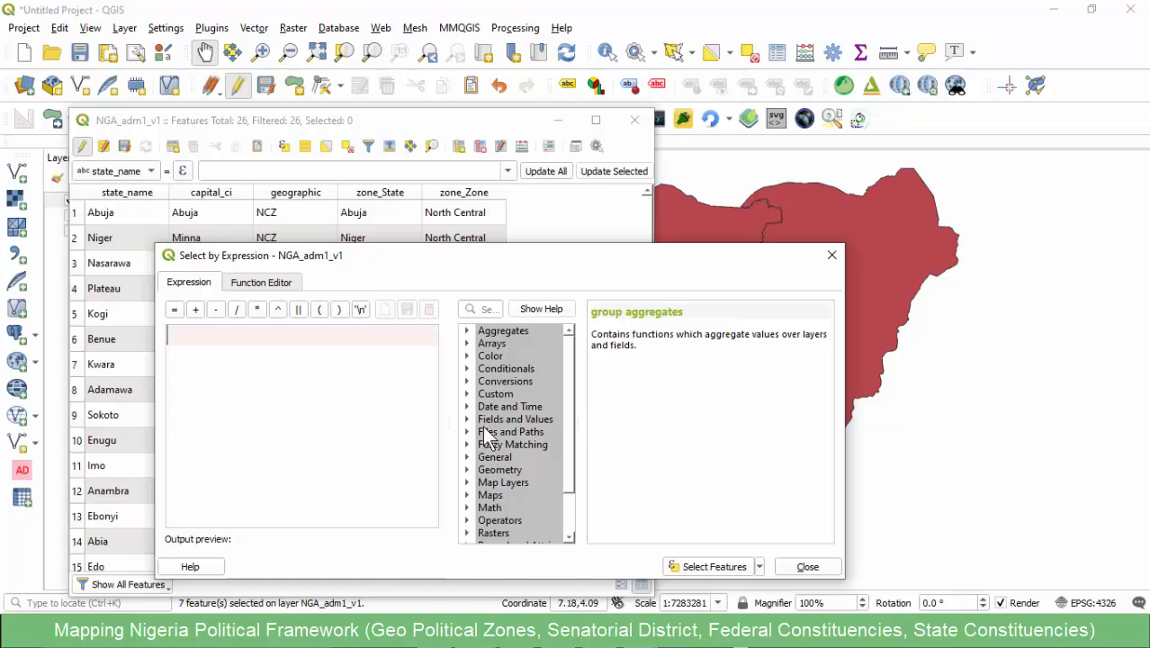
{"action": "left_click", "coordinate": [466, 419]}
{"action": "double_click", "coordinate": [535, 507]}
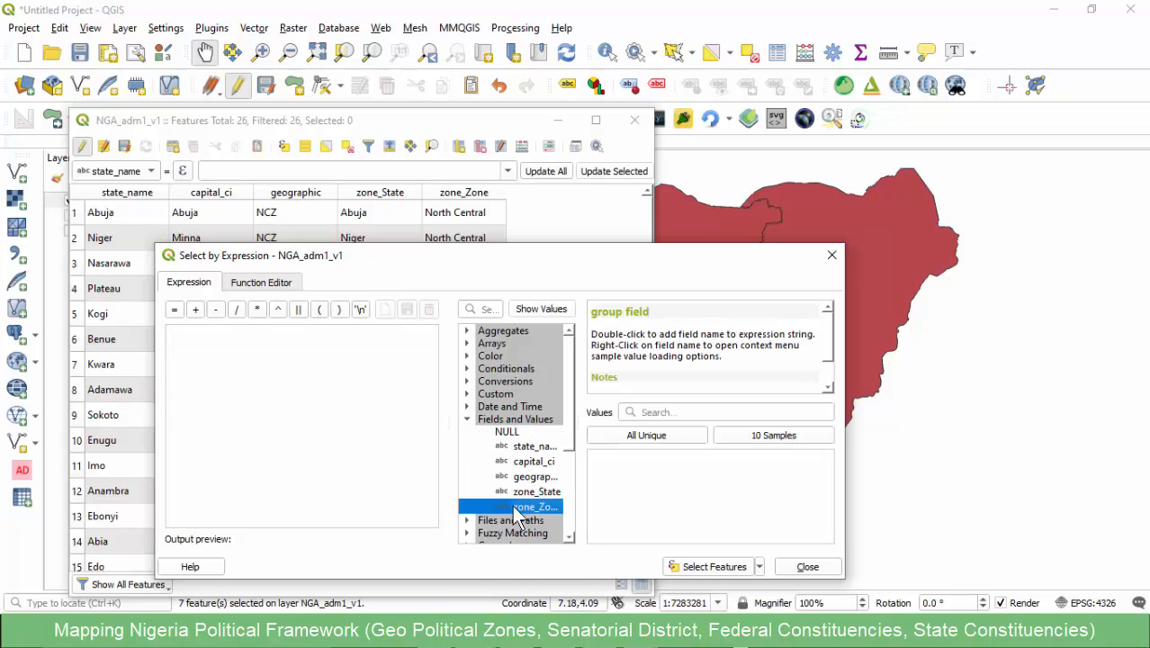
{"action": "type", "text": "="}
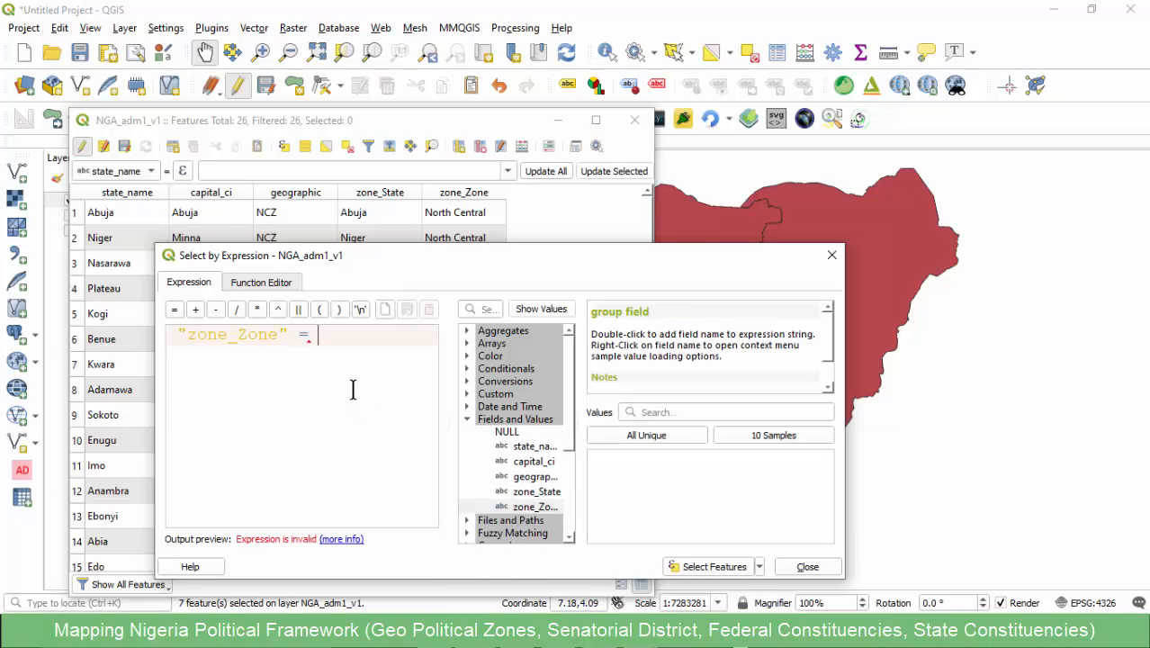
{"action": "type", "text": "''"}
{"action": "type", "text": "North Central"}
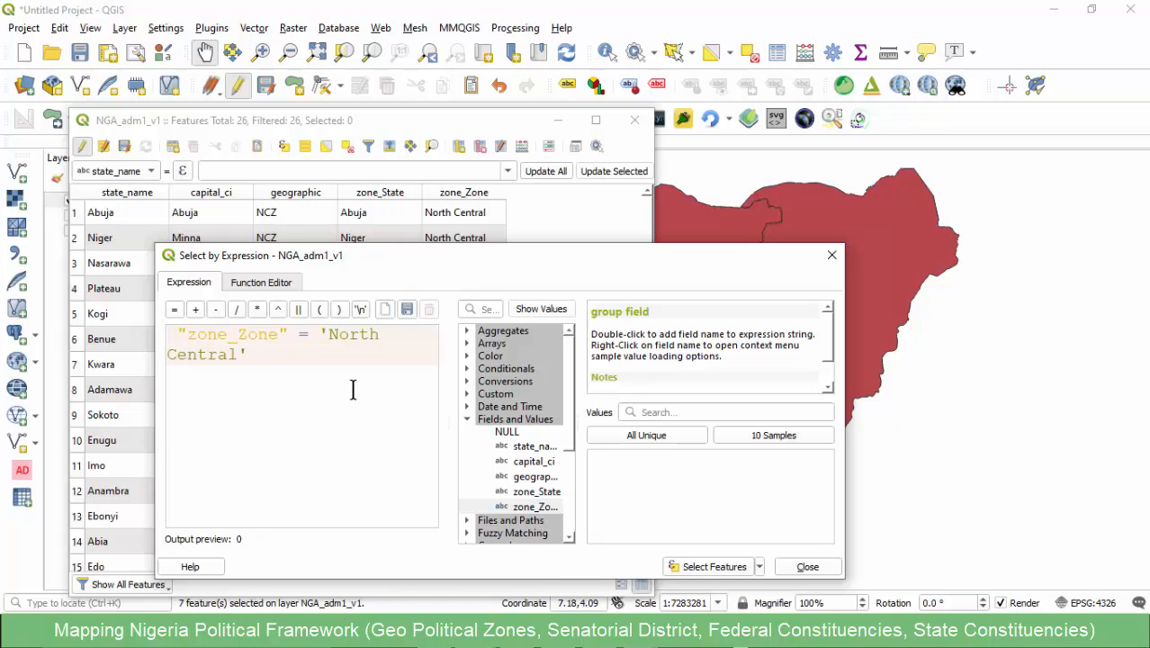
{"action": "left_click", "coordinate": [697, 572]}
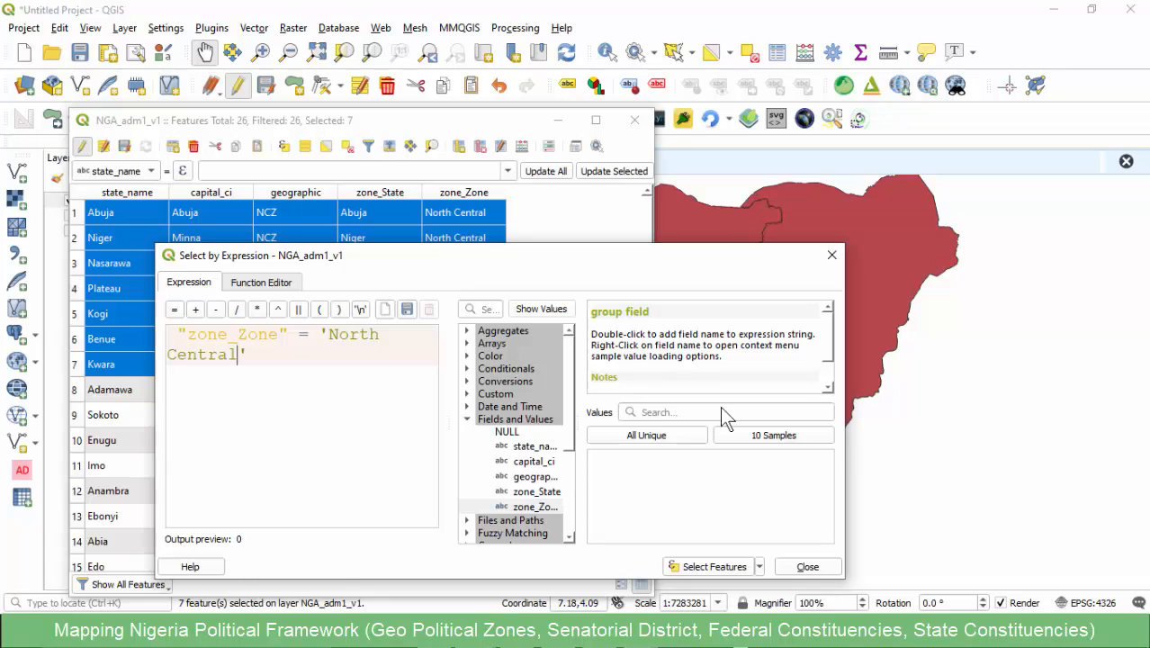
{"action": "left_click", "coordinate": [807, 566]}
- Close the attribute table and merge the selected North Central states into one feature
{"action": "left_click", "coordinate": [634, 120]}
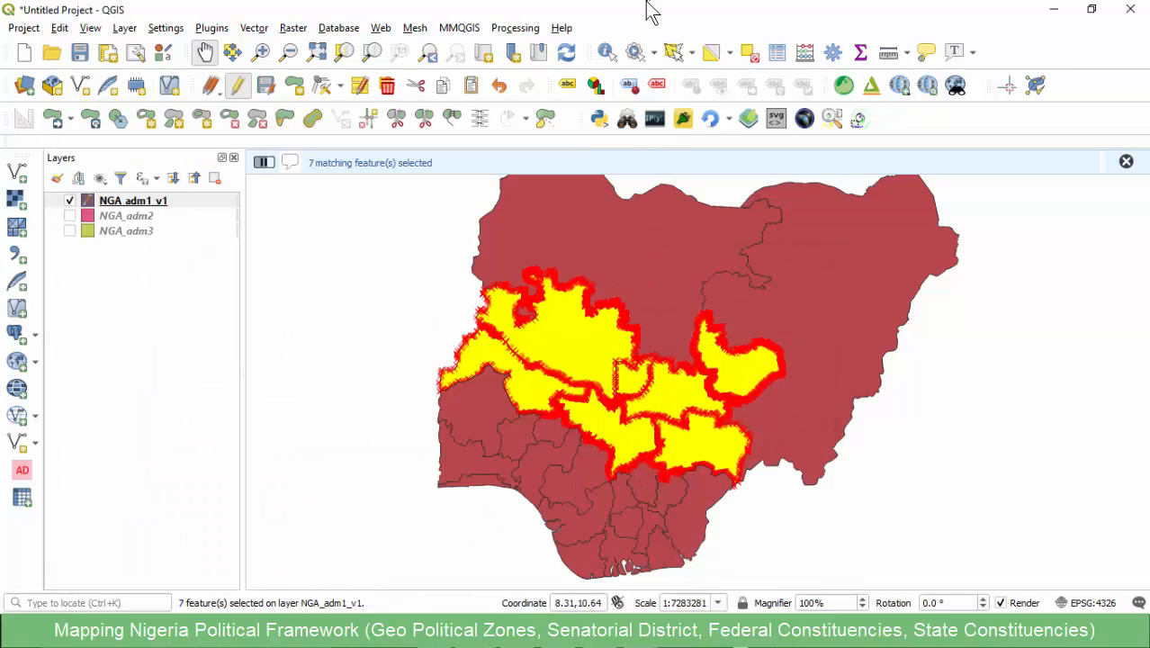
{"action": "left_click", "coordinate": [451, 119]}
{"action": "left_click", "coordinate": [430, 438]}
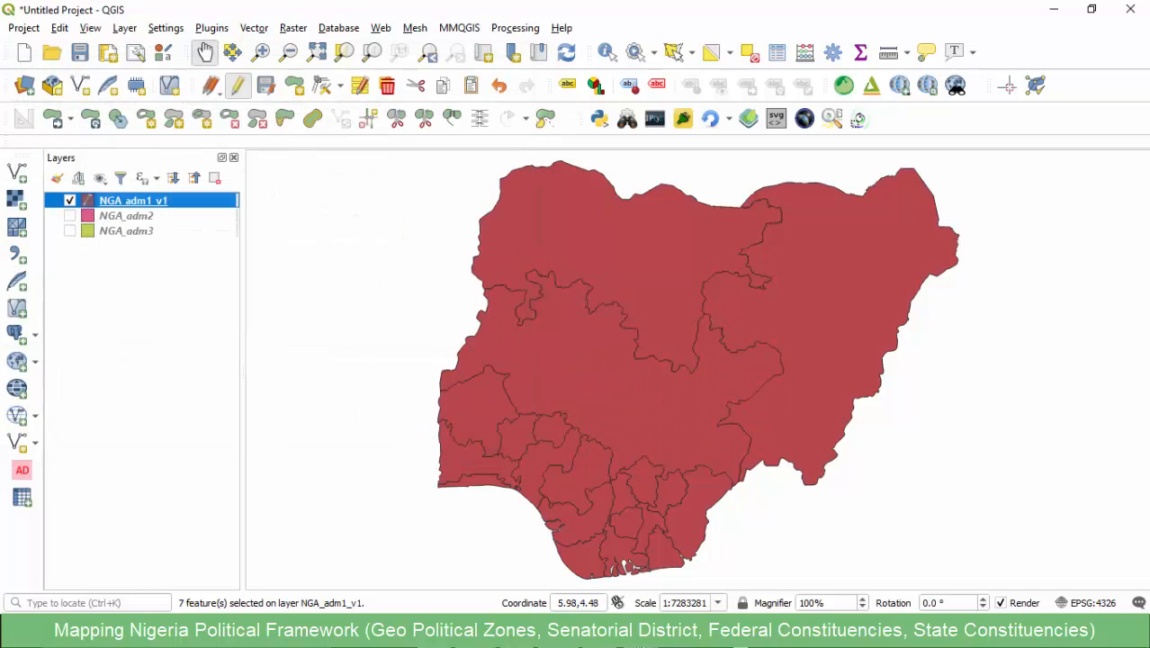
- Switch to the Geo Political Zones workbook in Excel and copy the heading text South East from cell D1
{"action": "mouse_move", "coordinate": [642, 637]}
{"action": "left_click", "coordinate": [719, 566]}
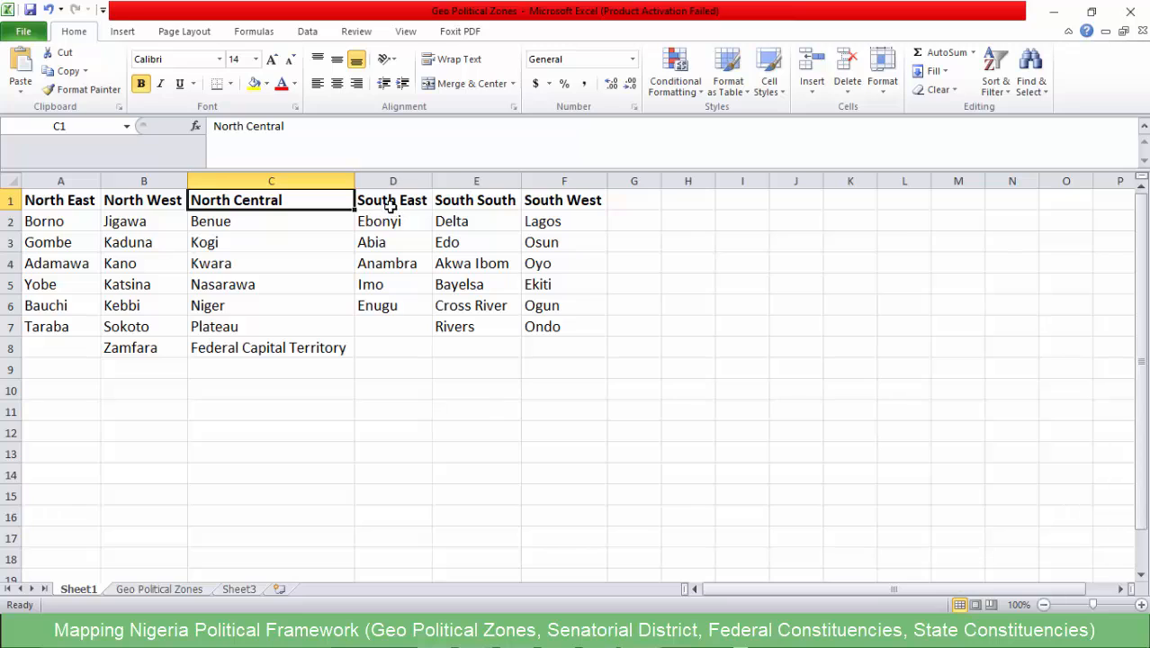
{"action": "left_click", "coordinate": [390, 205]}
{"action": "left_click_drag", "start_coordinate": [280, 127], "coordinate": [192, 127]}
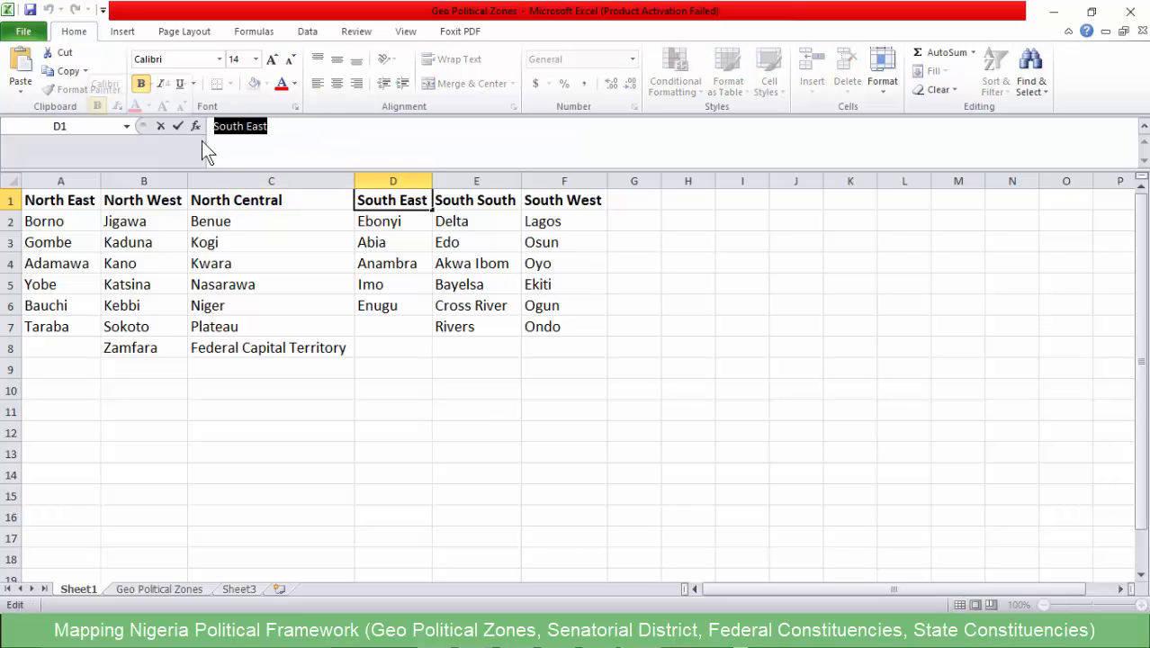
- Go through the South East states from Ebonyi to Enugu in column D and return to QGIS
{"action": "left_click", "coordinate": [389, 223]}
{"action": "left_click", "coordinate": [390, 243]}
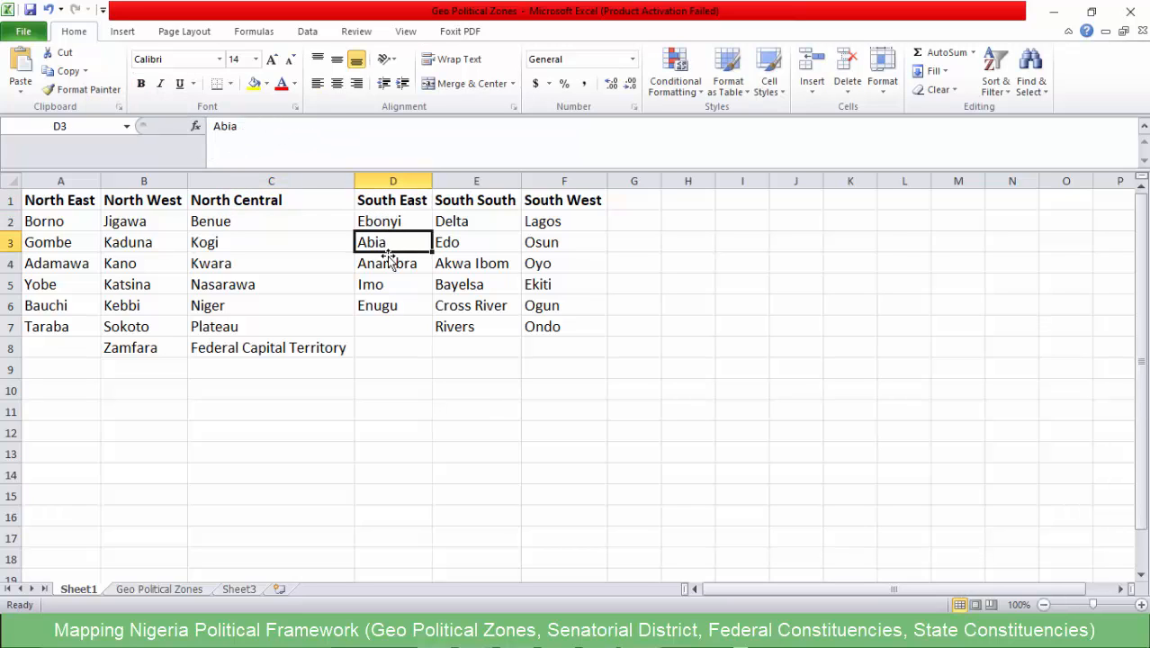
{"action": "left_click", "coordinate": [392, 263]}
{"action": "left_click", "coordinate": [393, 284]}
{"action": "left_click", "coordinate": [394, 305]}
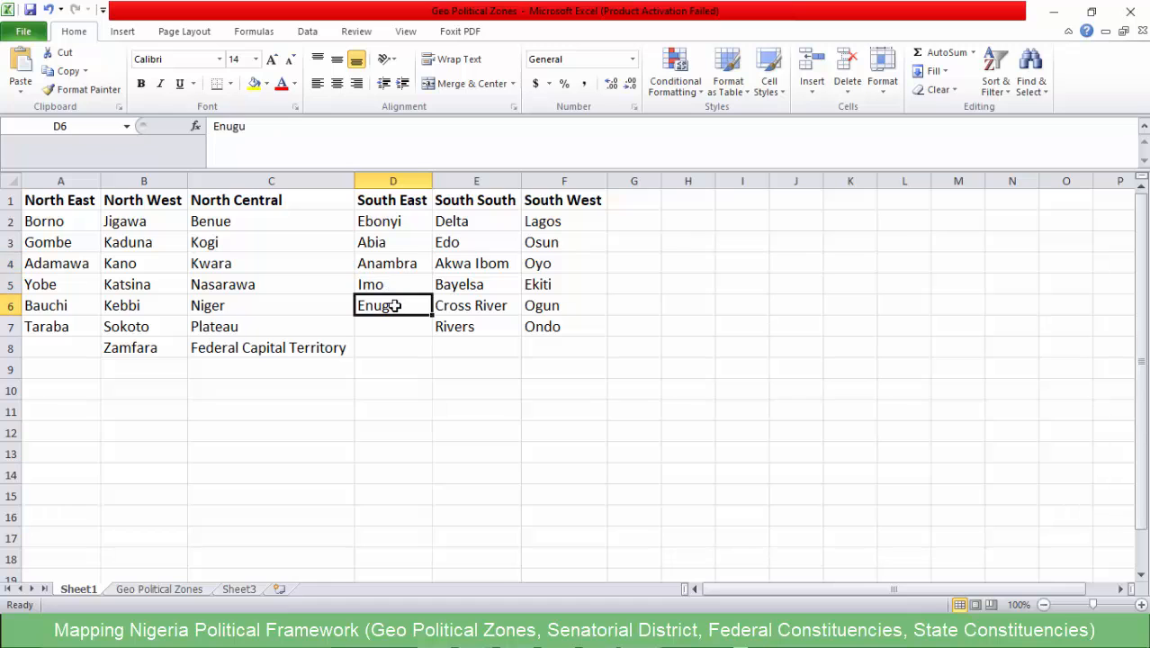
{"action": "left_click", "coordinate": [1053, 11]}
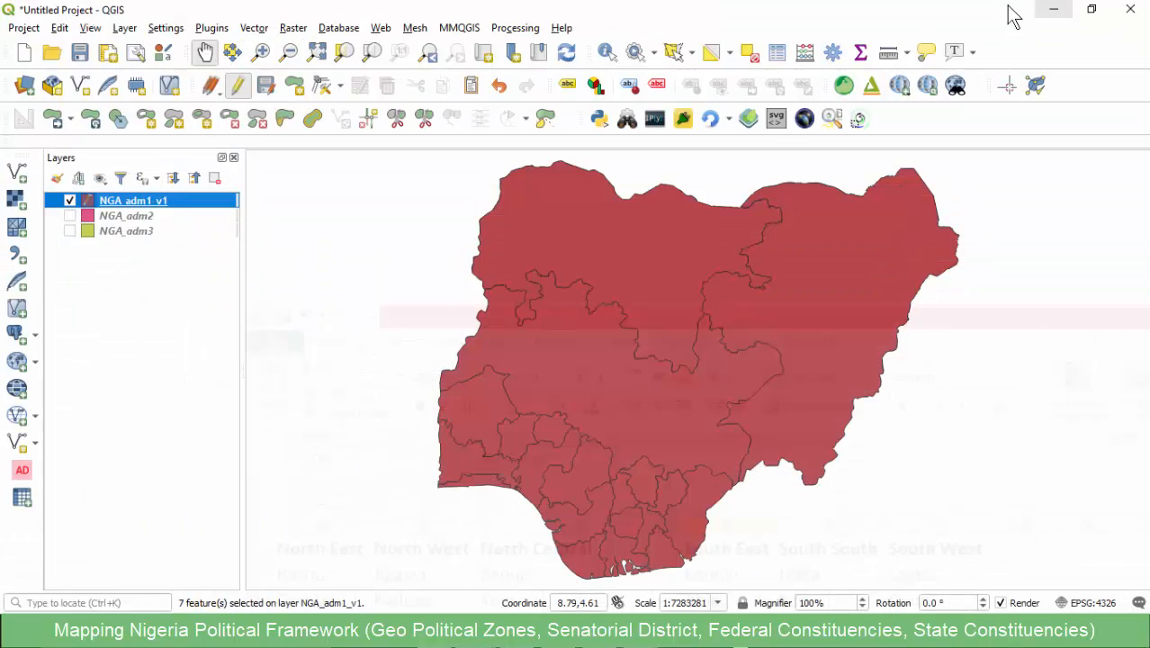
- Bring up the attribute table of NGA_adm1_v1 and select its features by the expression "zone_Zone" = 'South East'
{"action": "left_click", "coordinate": [621, 558]}
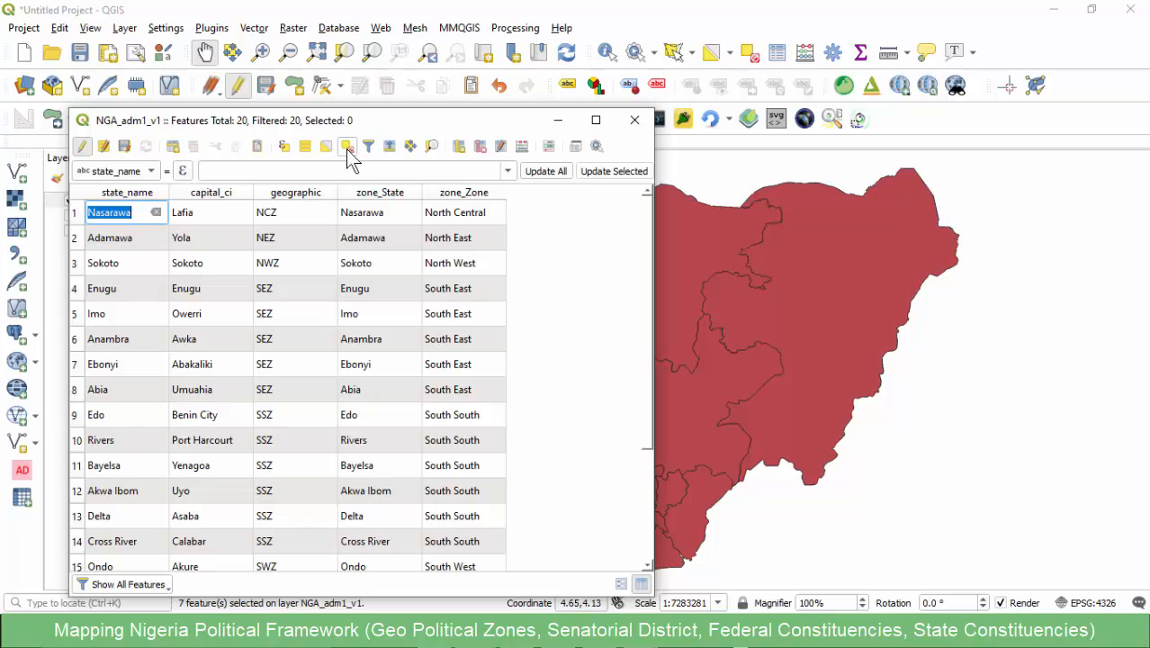
{"action": "left_click", "coordinate": [283, 147]}
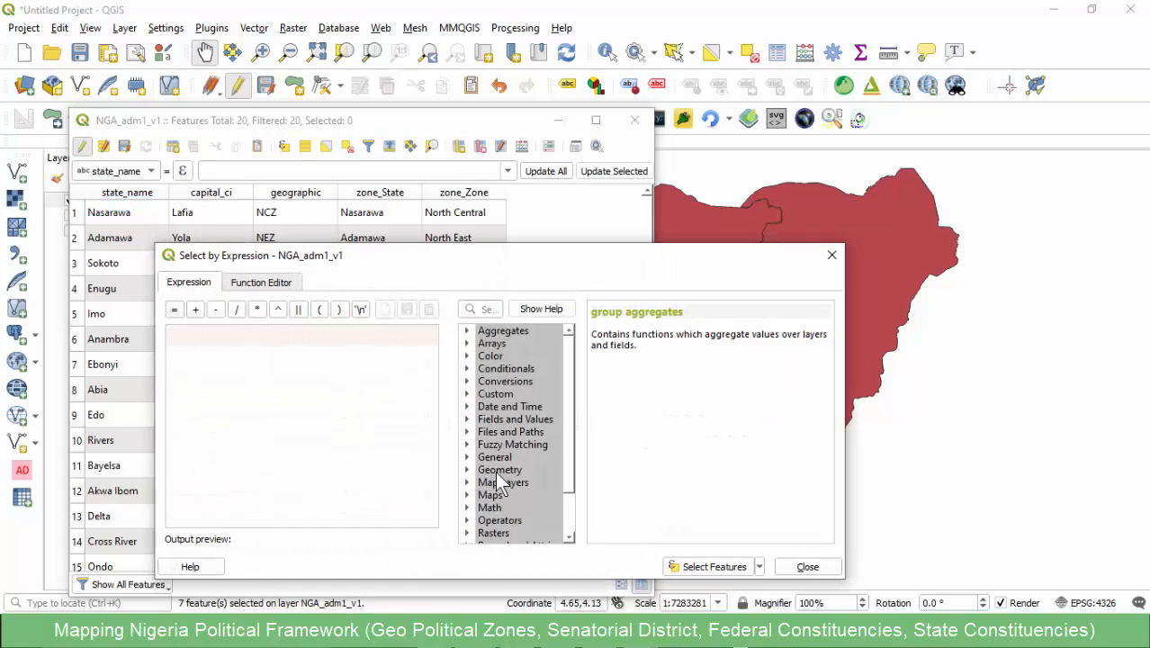
{"action": "left_click", "coordinate": [467, 419]}
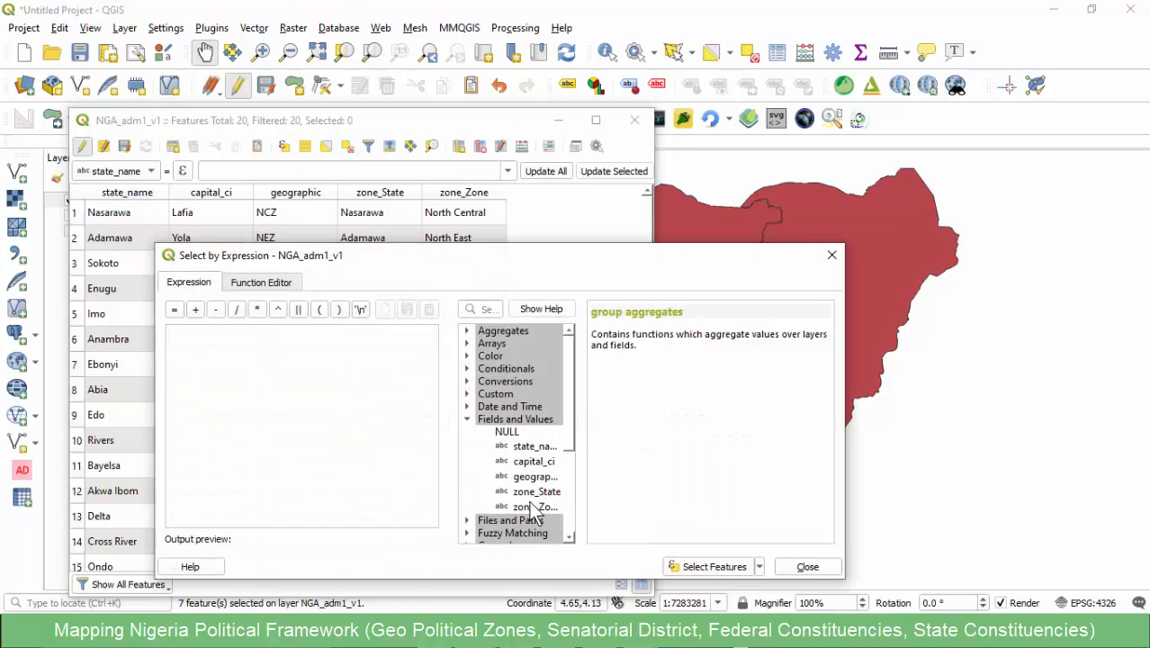
{"action": "double_click", "coordinate": [534, 506]}
{"action": "type", "text": "="}
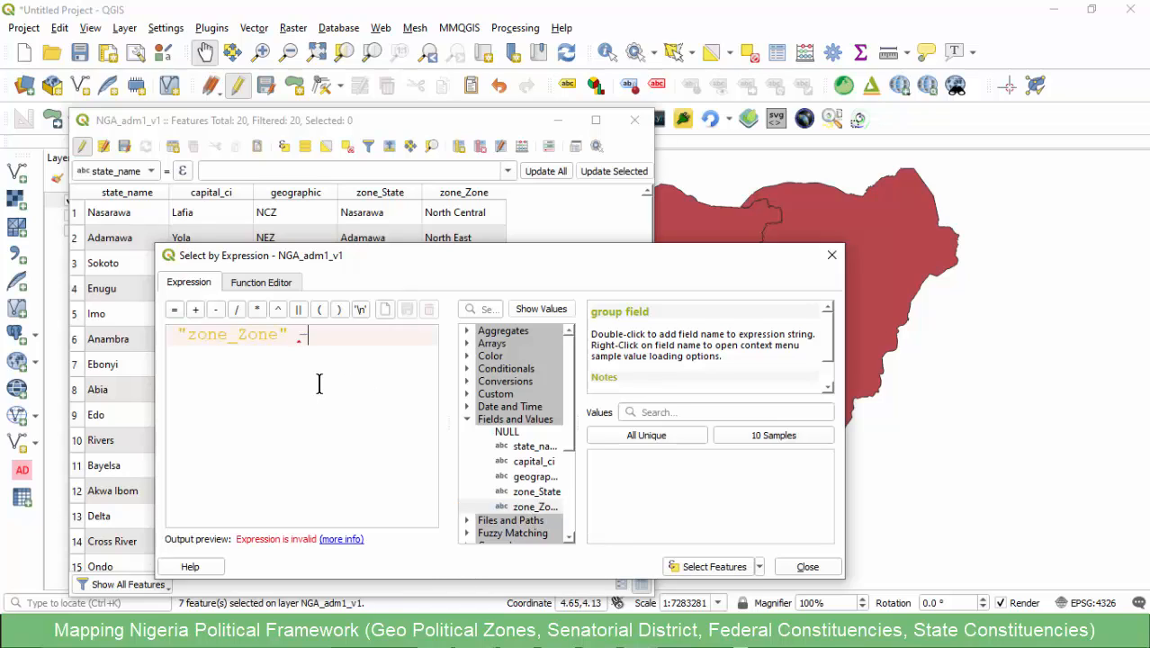
{"action": "type", "text": " ''"}
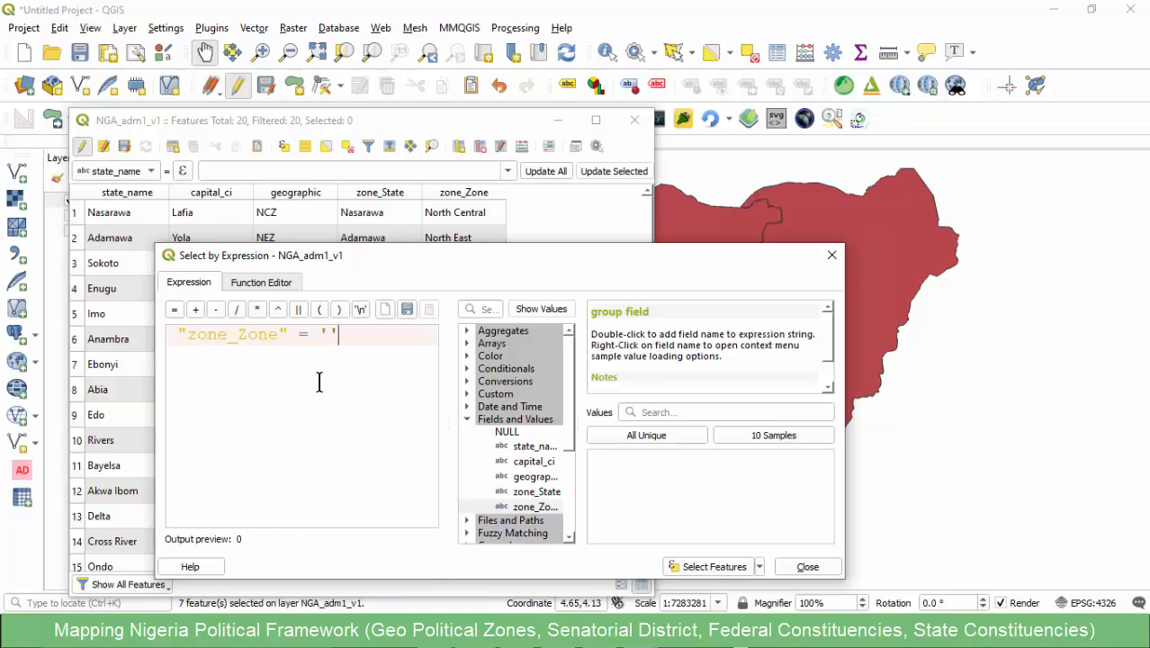
{"action": "type", "text": "South East"}
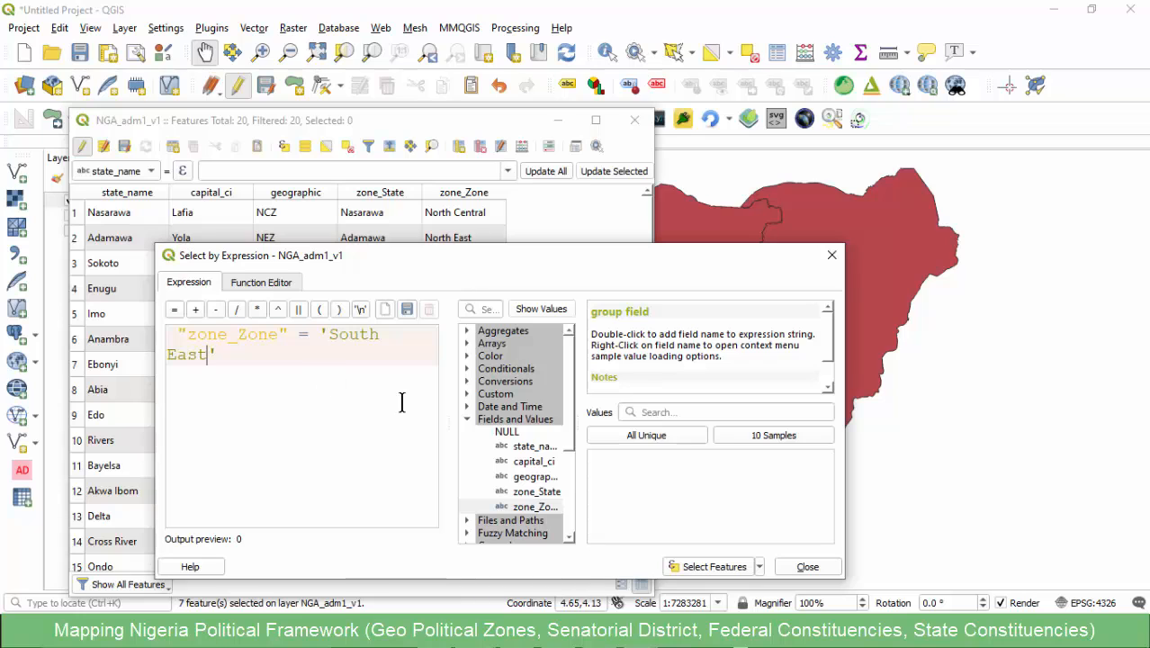
{"action": "left_click", "coordinate": [705, 568]}
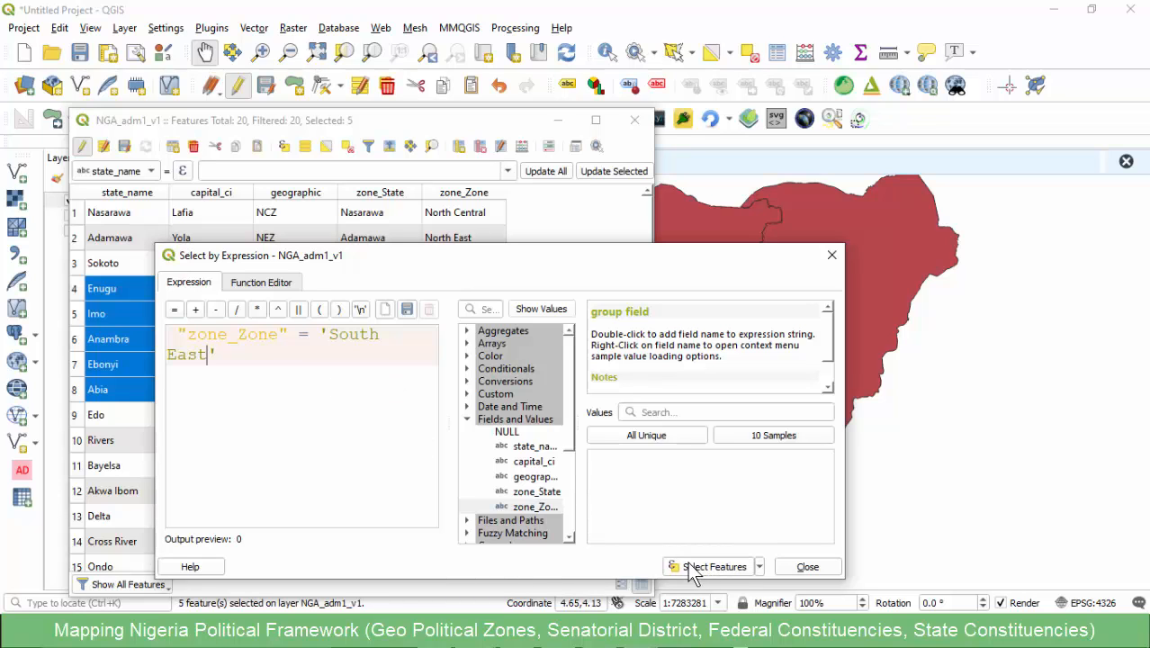
{"action": "left_click", "coordinate": [832, 257]}
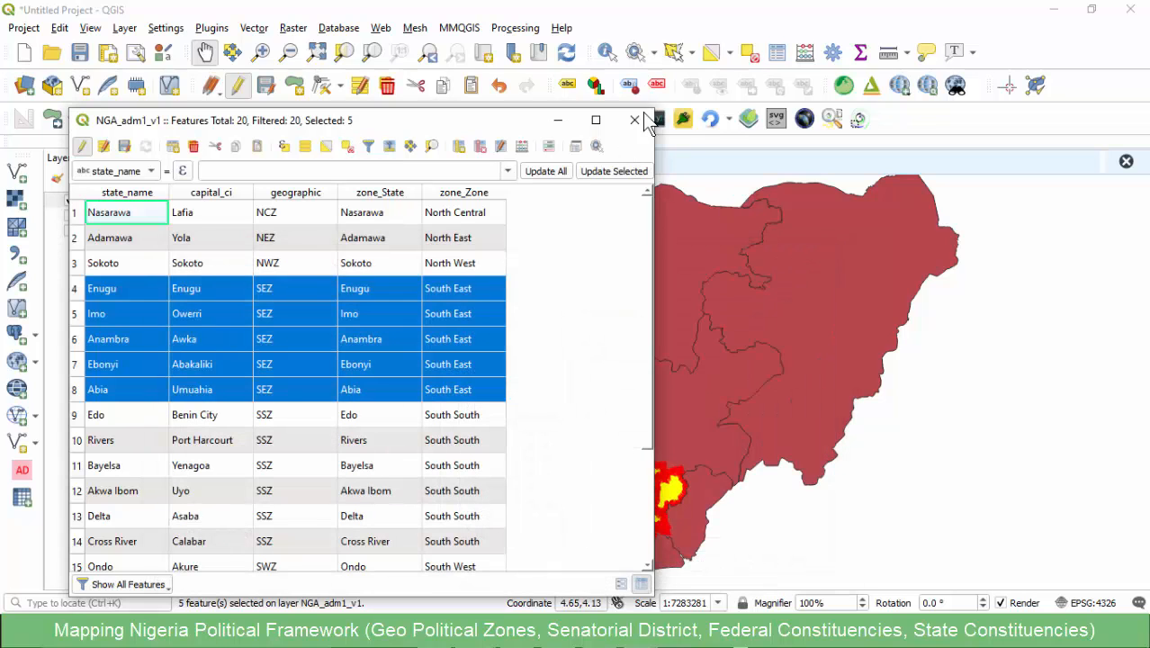
- Close the attribute table and merge the selected South East states into one feature
{"action": "left_click", "coordinate": [635, 120]}
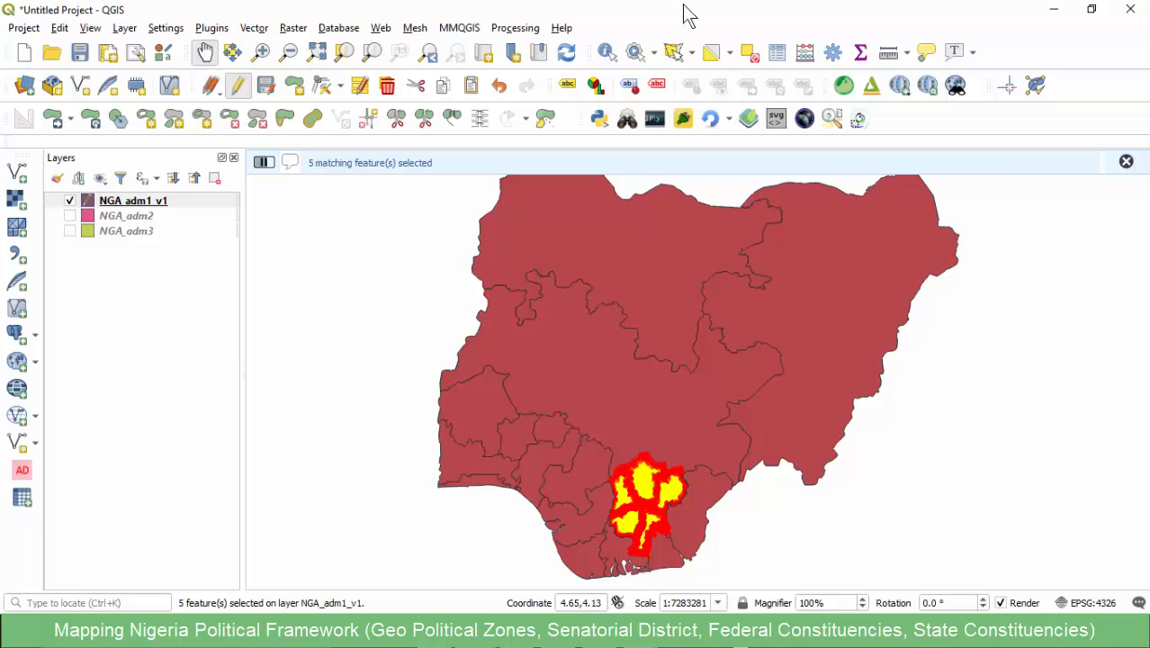
{"action": "left_click", "coordinate": [451, 118]}
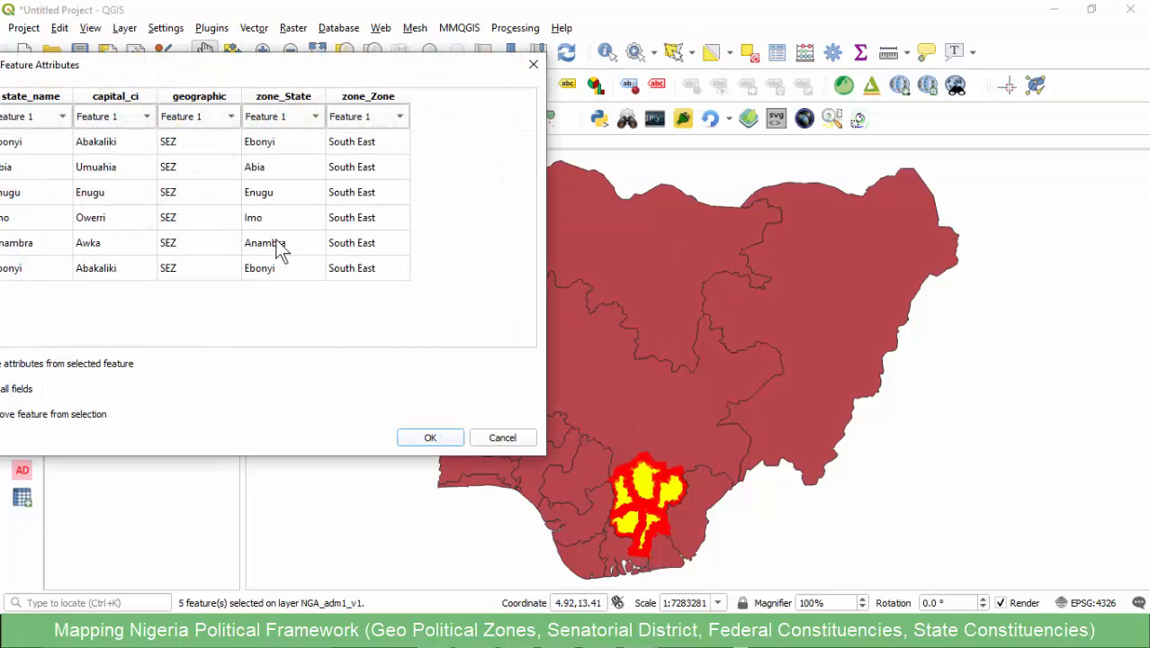
{"action": "left_click", "coordinate": [429, 436]}
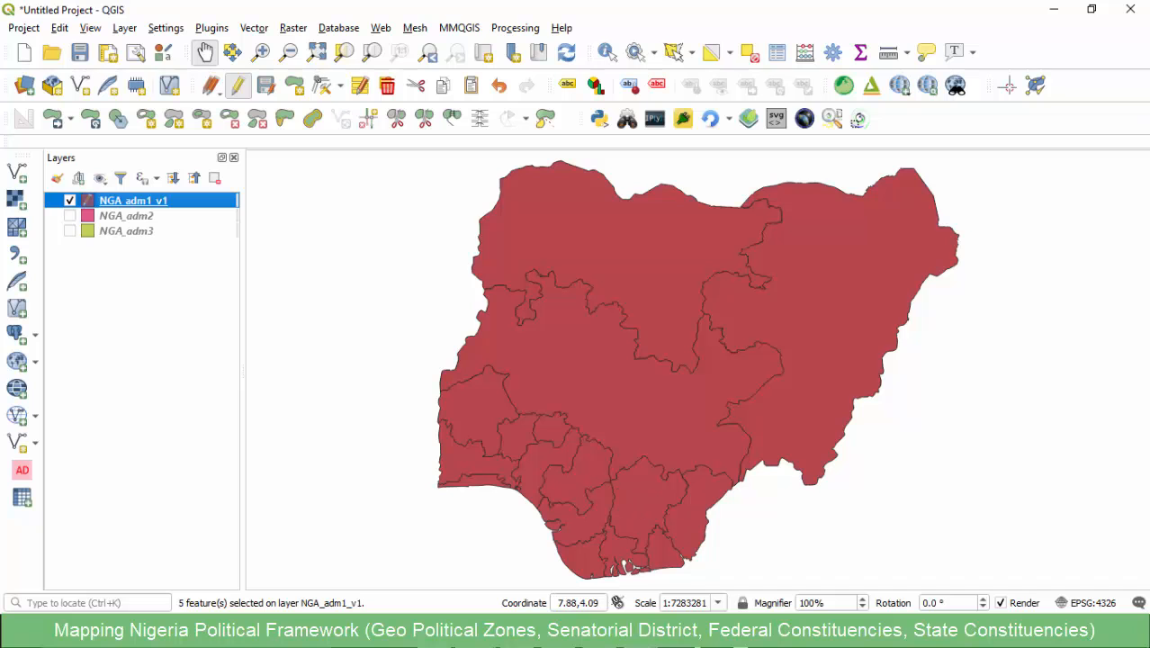
- Switch to the Geo Political Zones workbook in Excel, copy the heading text South South from cell E1 and return to QGIS
{"action": "left_click", "coordinate": [703, 531]}
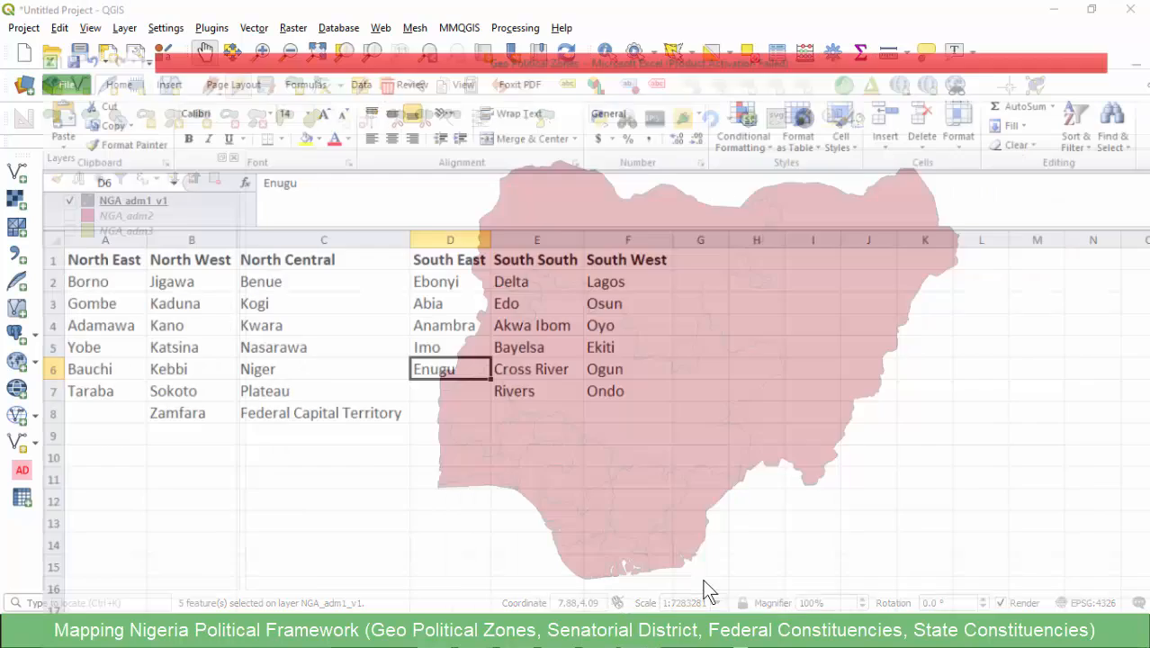
{"action": "left_click", "coordinate": [476, 203]}
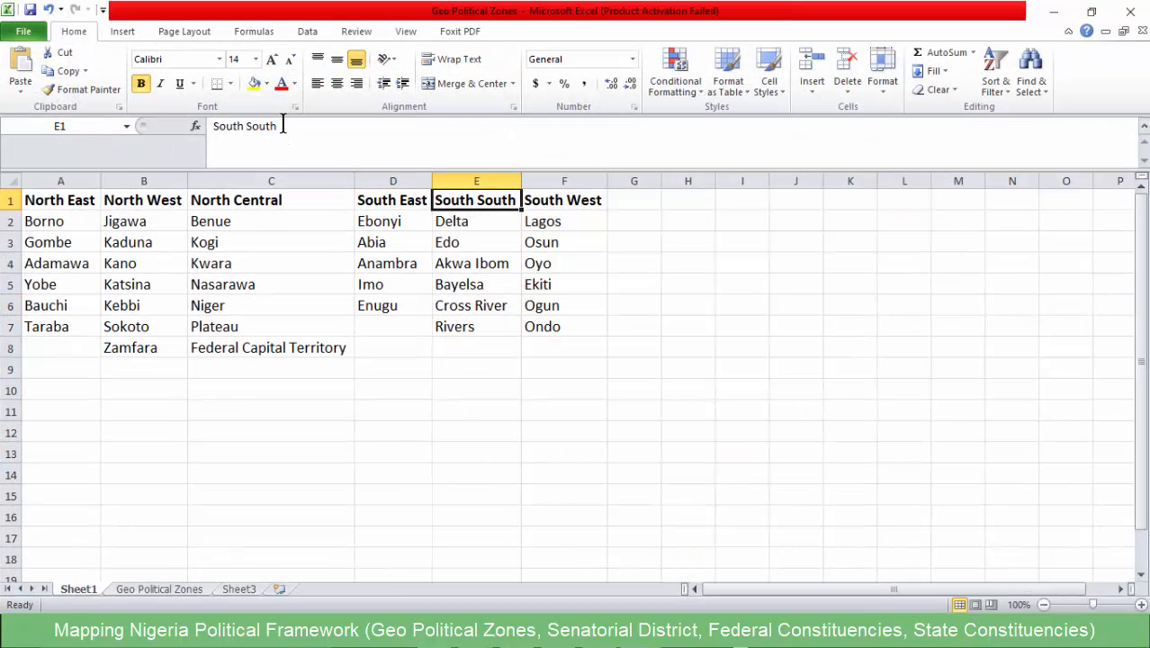
{"action": "left_click_drag", "start_coordinate": [282, 126], "coordinate": [213, 126]}
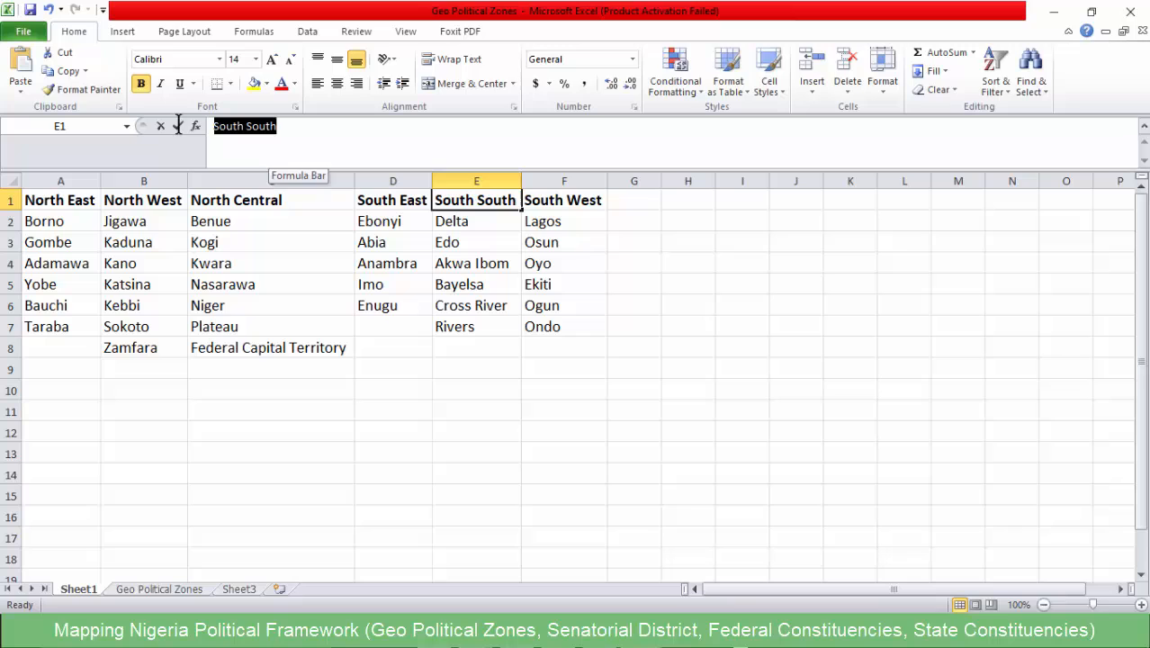
{"action": "left_click", "coordinate": [1055, 11]}
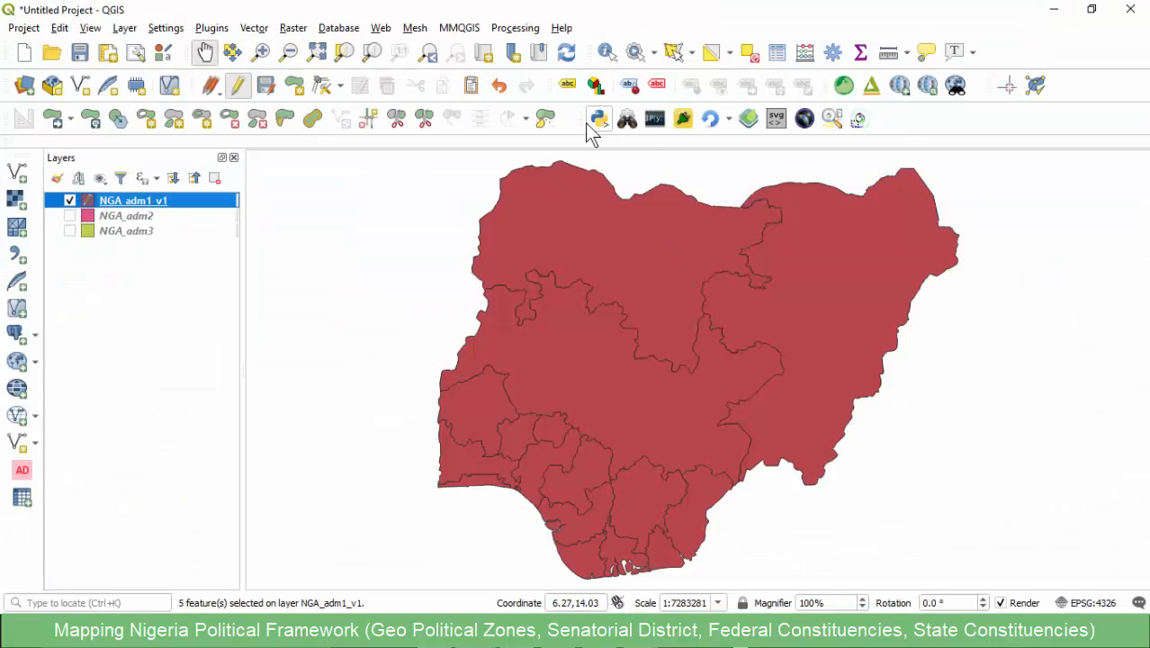
- Bring up the attribute table of NGA_adm1_v1 and select its features by the expression "zone_Zone" = 'South South'
{"action": "left_click", "coordinate": [457, 634]}
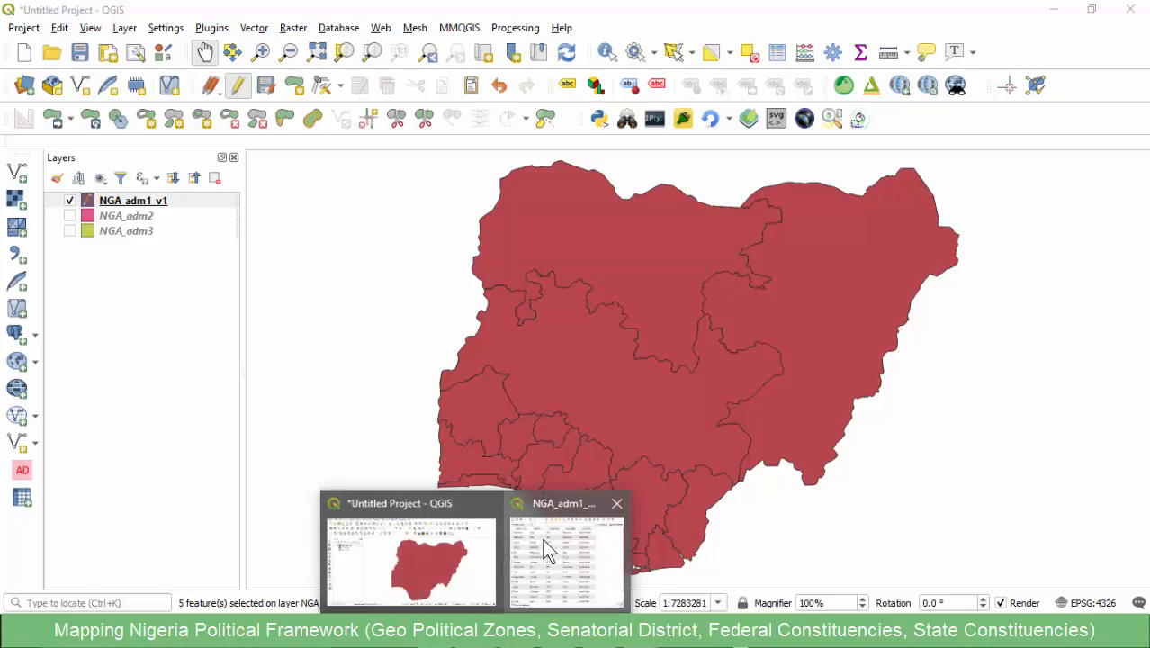
{"action": "left_click", "coordinate": [542, 539]}
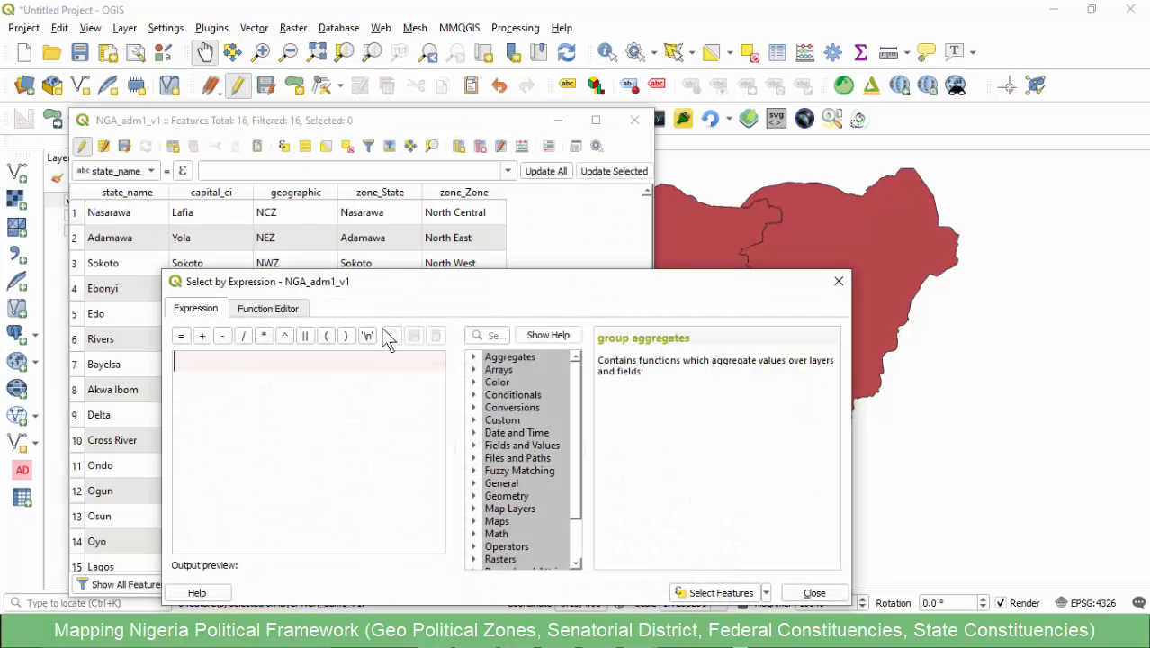
{"action": "left_click", "coordinate": [473, 458]}
{"action": "left_click", "coordinate": [478, 446]}
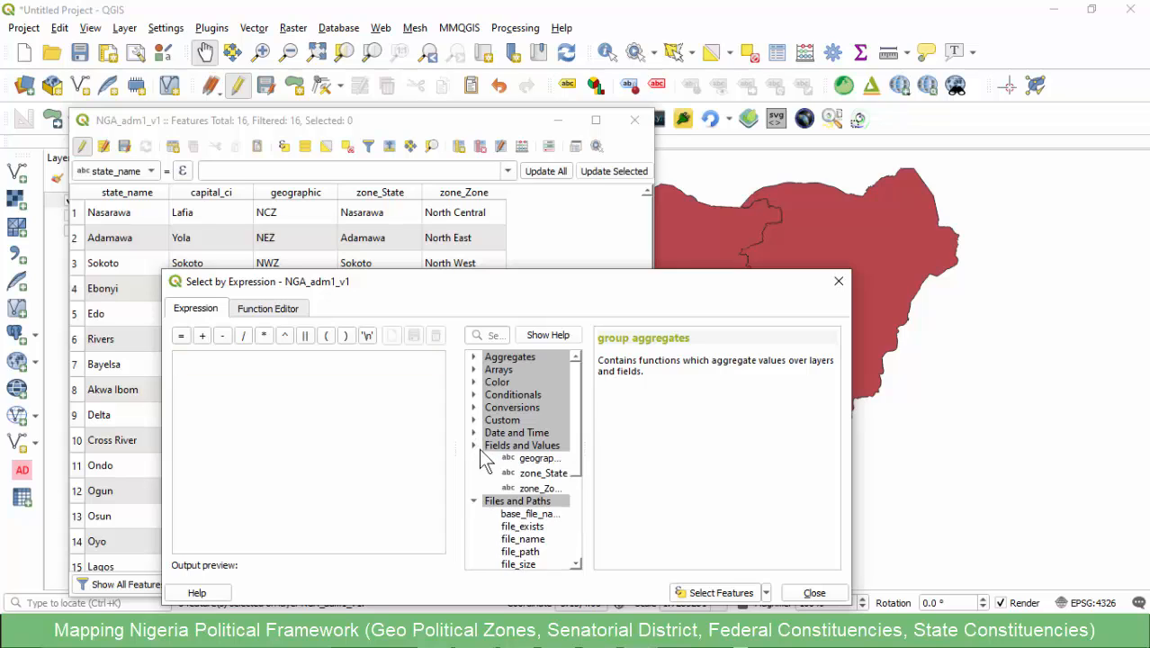
{"action": "double_click", "coordinate": [539, 533]}
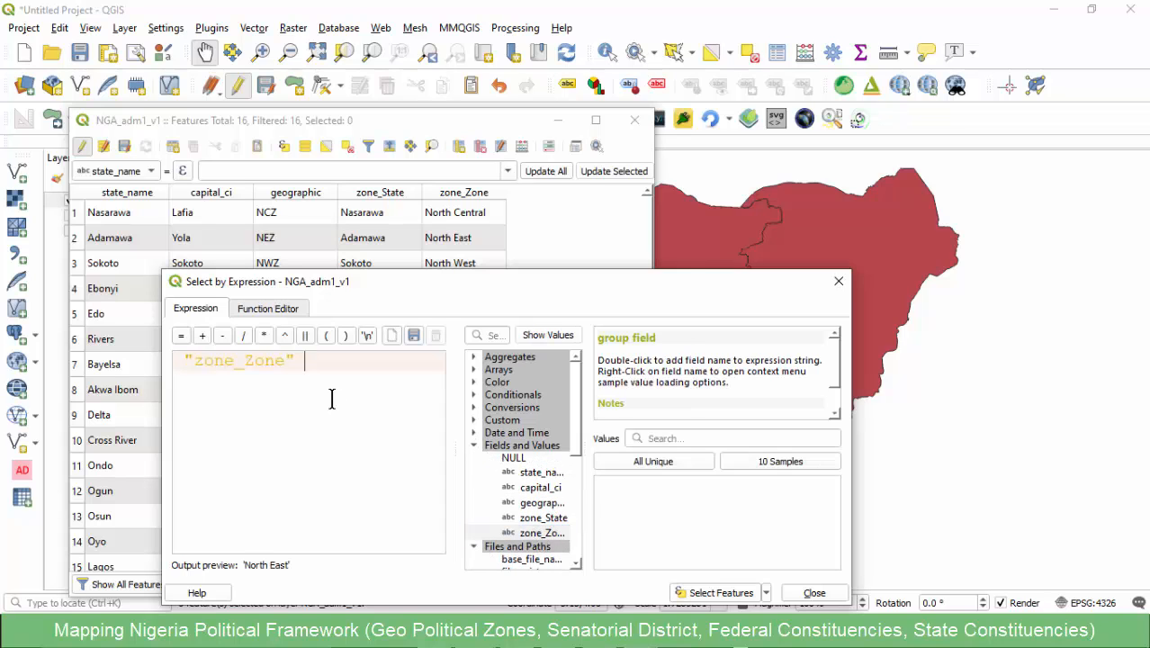
{"action": "type", "text": "= 'South South"}
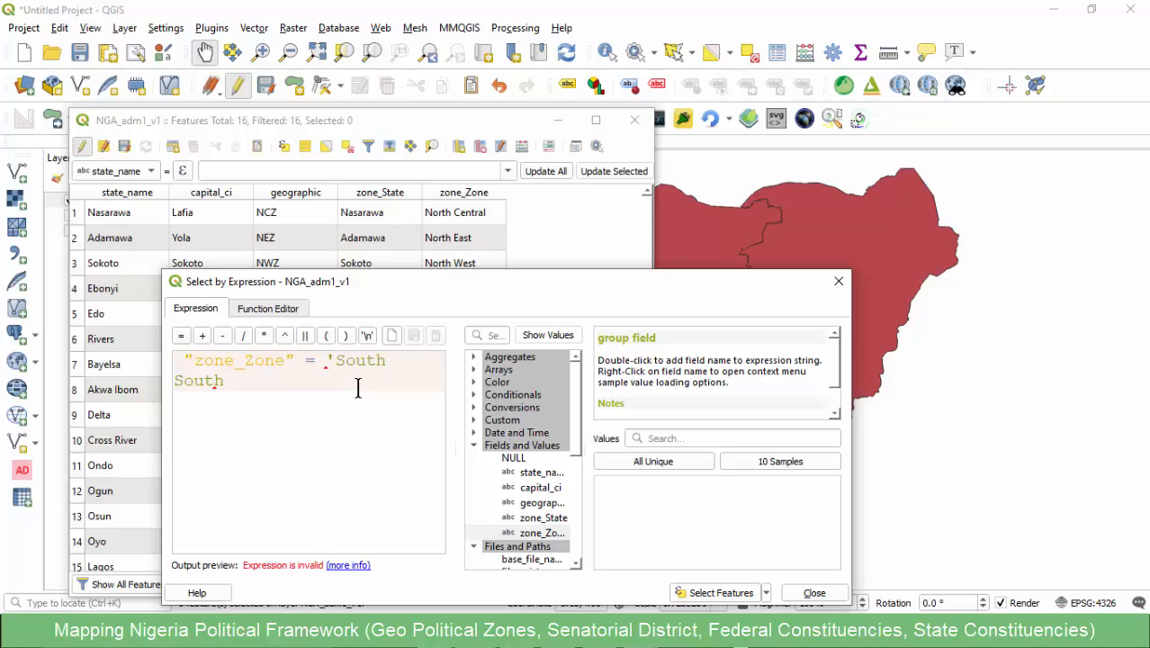
{"action": "type", "text": "'"}
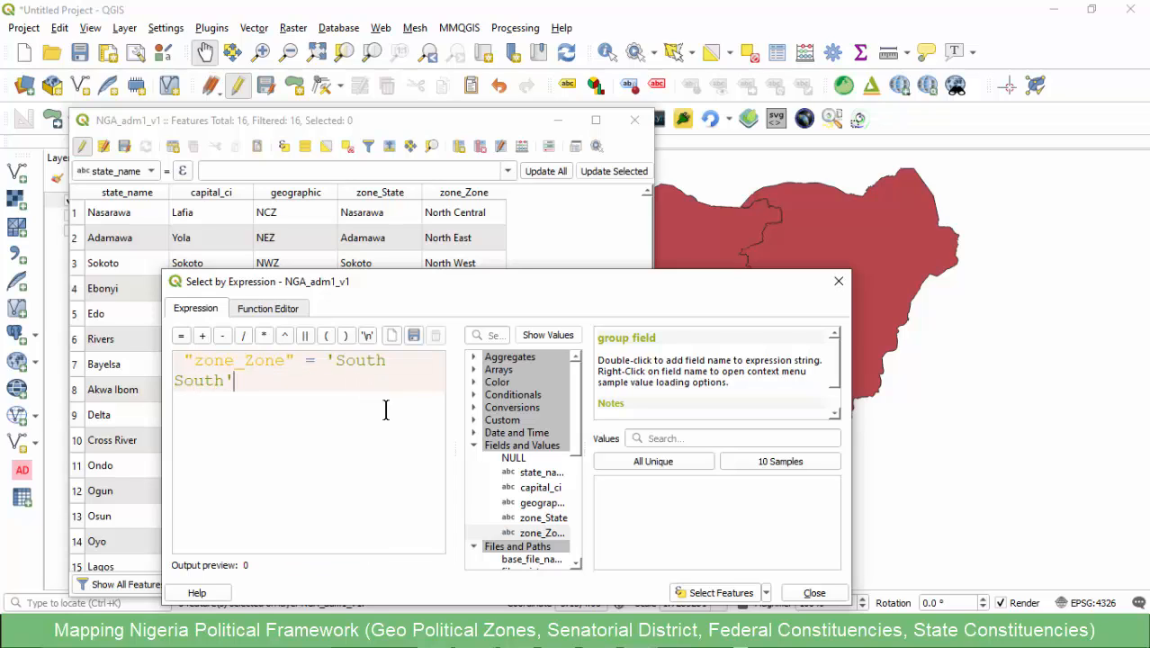
{"action": "left_click", "coordinate": [710, 593]}
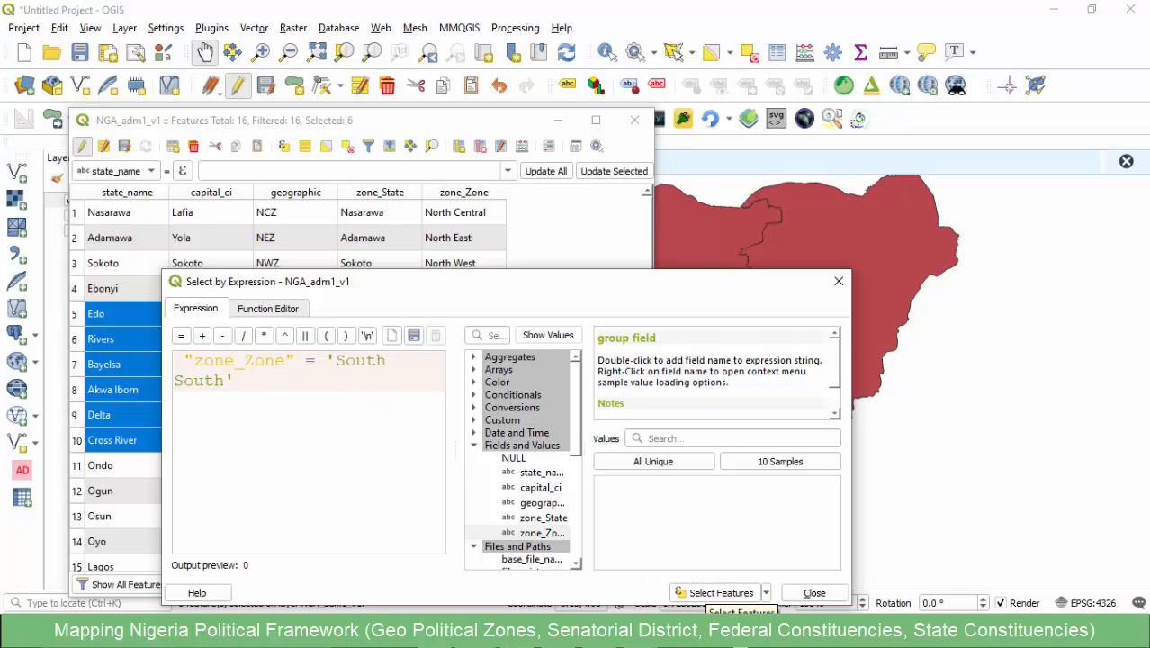
- Switch to the Excel workbook and go through the South South states from Delta to Rivers in column E
{"action": "mouse_move", "coordinate": [706, 634]}
{"action": "left_click", "coordinate": [713, 554]}
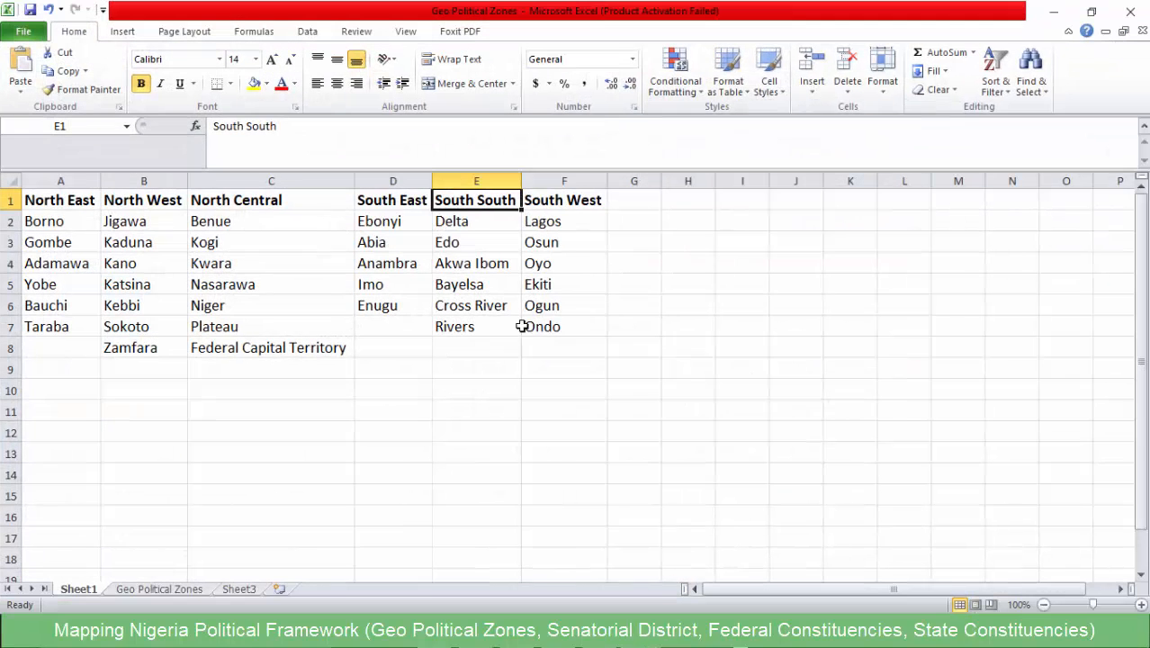
{"action": "left_click", "coordinate": [463, 225]}
{"action": "left_click", "coordinate": [463, 244]}
{"action": "left_click", "coordinate": [464, 265]}
{"action": "left_click", "coordinate": [465, 288]}
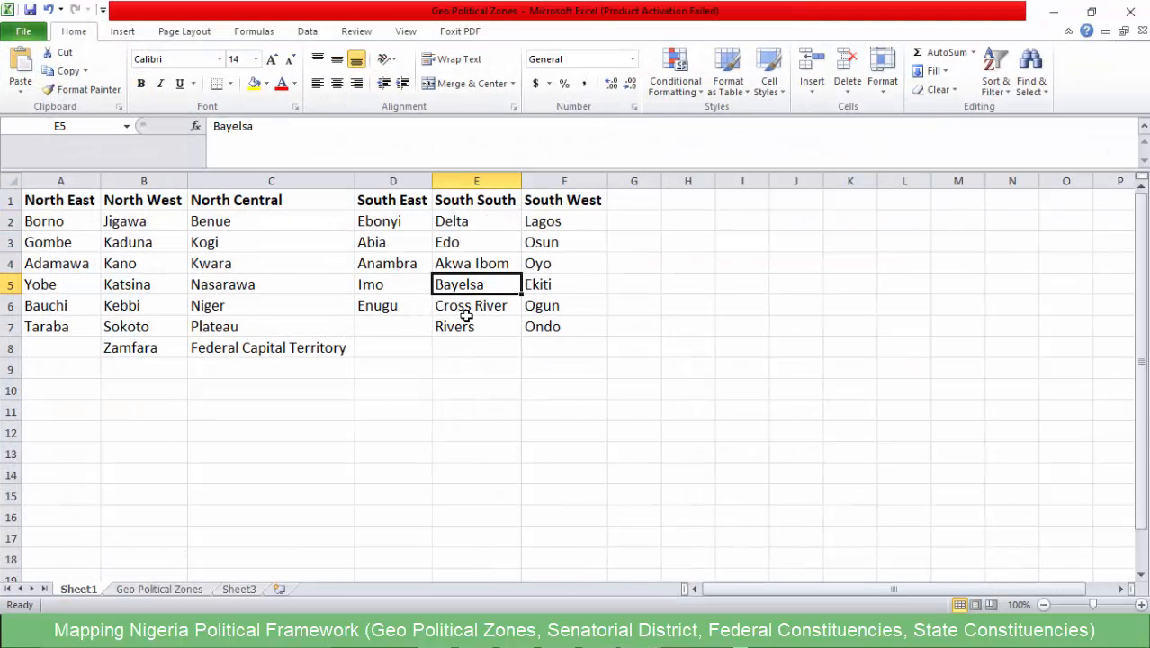
{"action": "left_click", "coordinate": [466, 310]}
{"action": "left_click", "coordinate": [462, 331]}
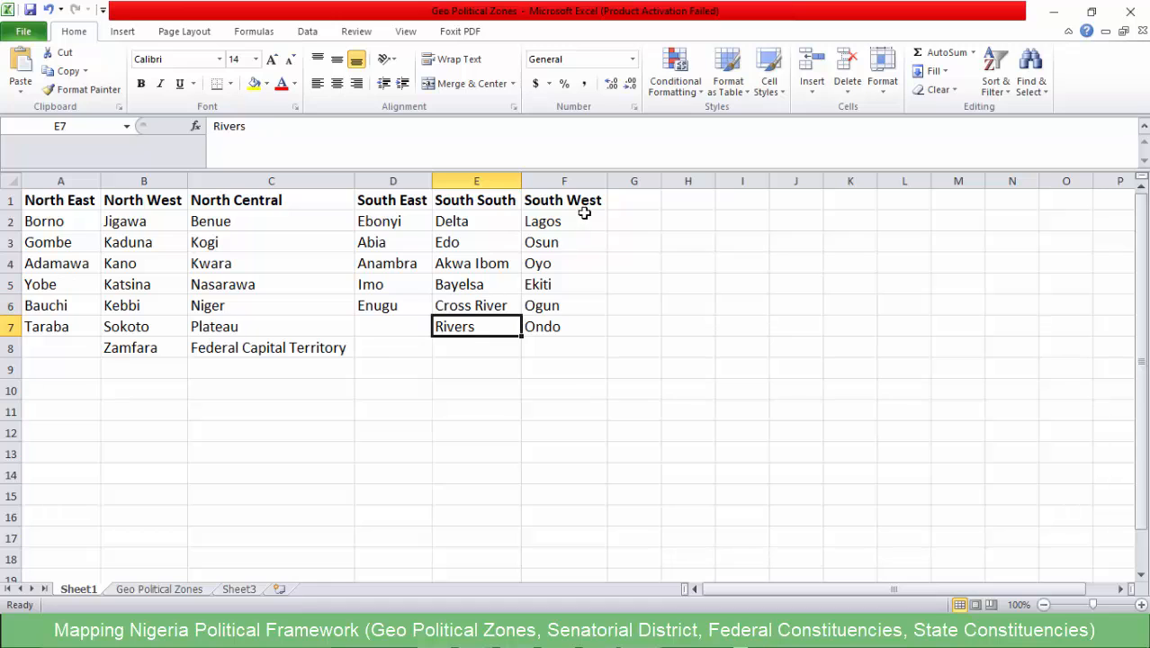
- Copy the heading text South West from cell F1 and return to QGIS
{"action": "left_click", "coordinate": [580, 205]}
{"action": "double_click", "coordinate": [259, 126]}
{"action": "left_click_drag", "start_coordinate": [207, 126], "coordinate": [172, 122]}
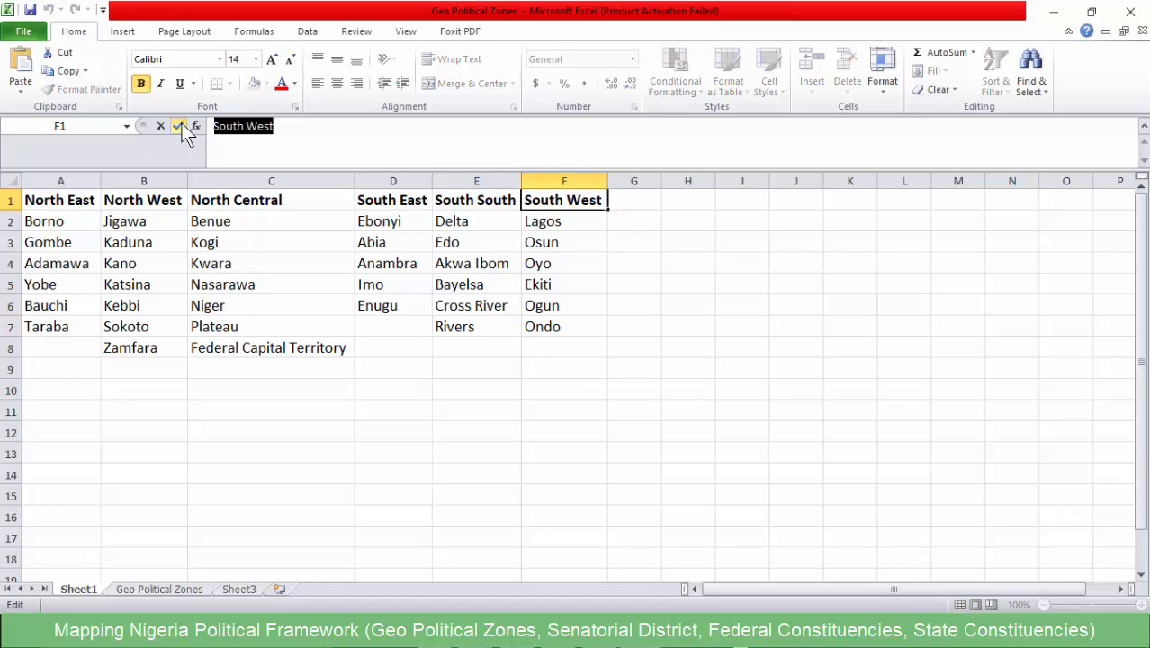
{"action": "left_click", "coordinate": [1054, 13]}
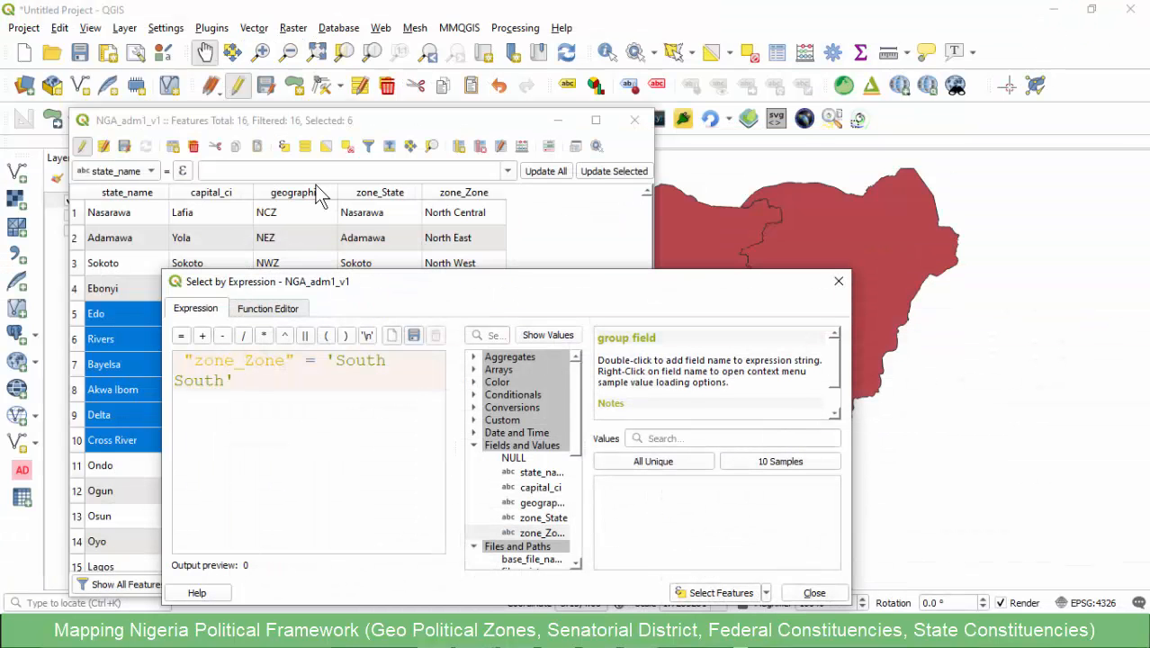
- Reapply the South South selection, close the expression dialog and attribute table, and merge the selected states into one feature
{"action": "left_click", "coordinate": [718, 596]}
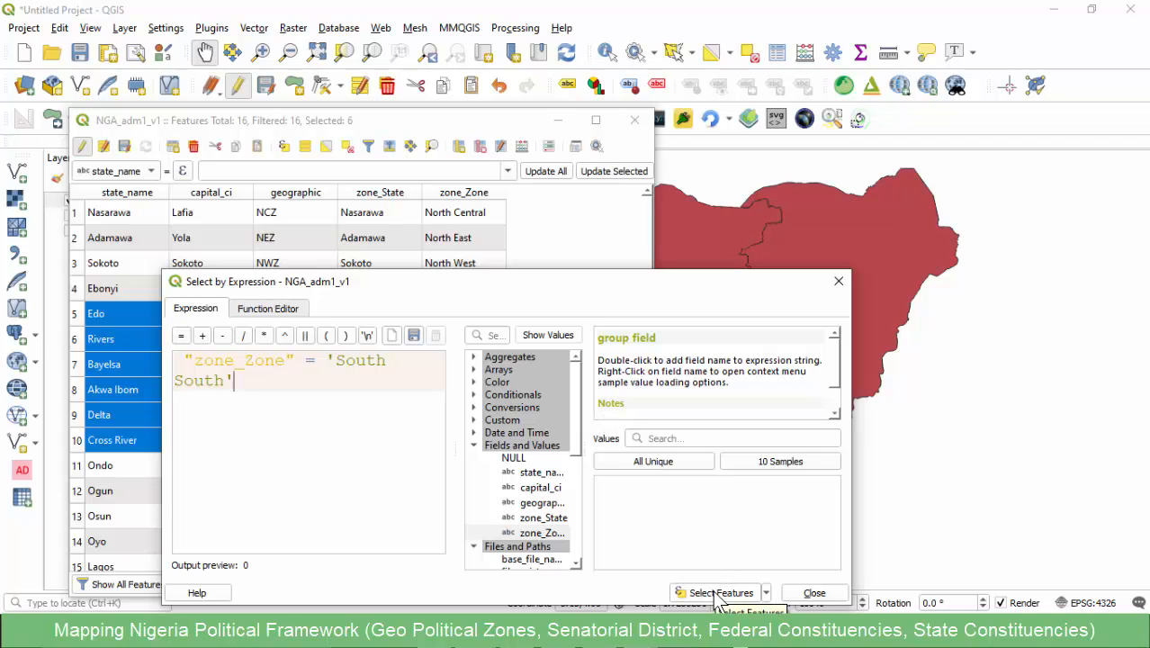
{"action": "left_click", "coordinate": [811, 592]}
{"action": "left_click", "coordinate": [661, 20]}
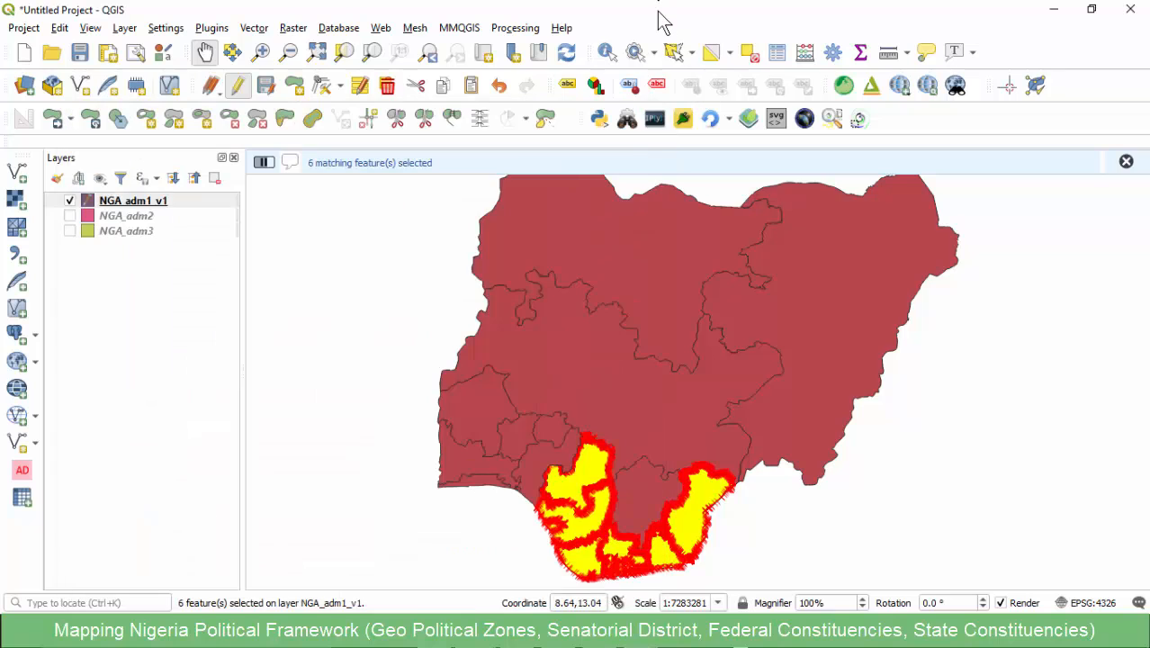
{"action": "left_click", "coordinate": [452, 118]}
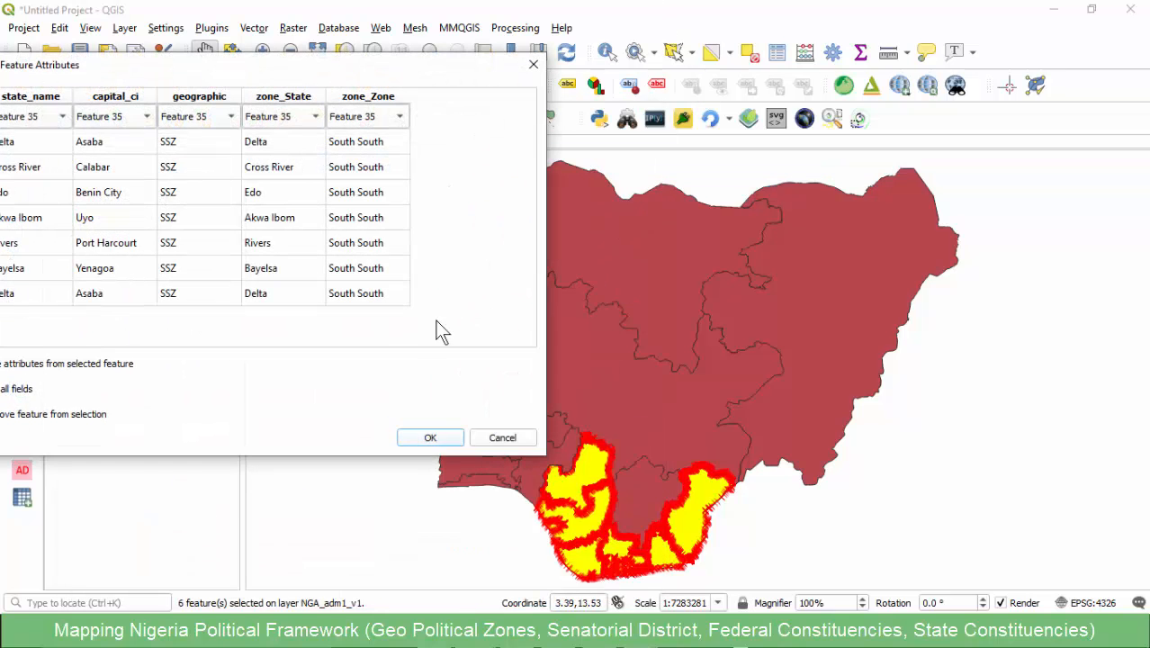
{"action": "left_click", "coordinate": [430, 437]}
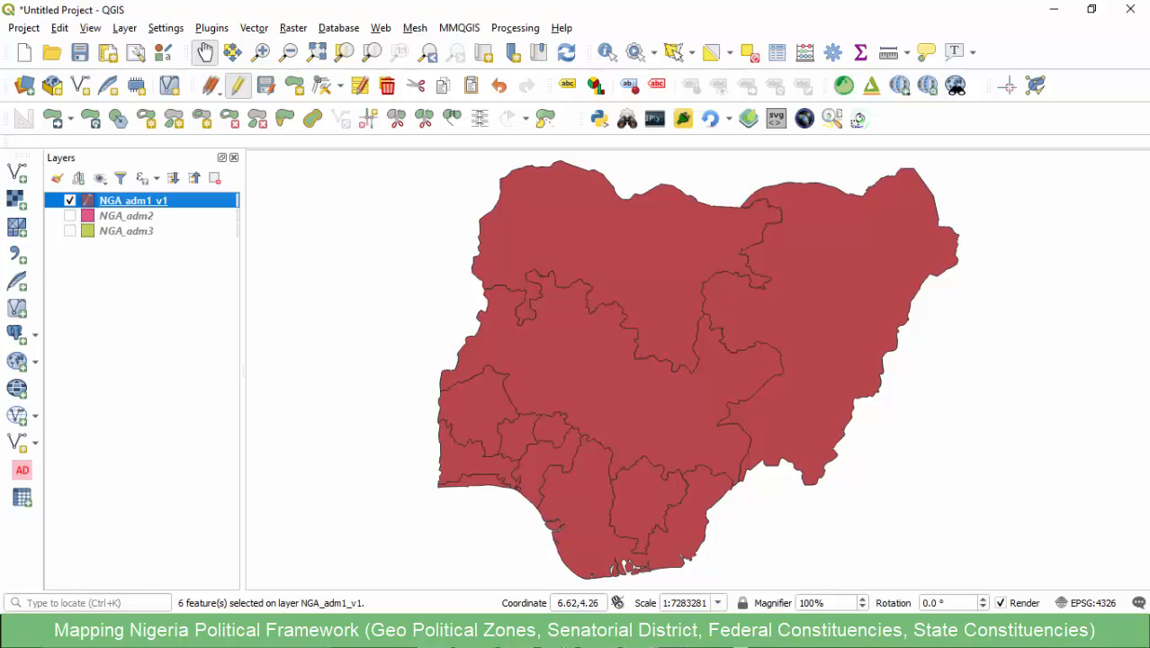
- Select the features of NGA_adm1_v1 from its attribute table with the expression "zone_Zone" = 'South West'
{"action": "mouse_move", "coordinate": [532, 594]}
{"action": "left_click", "coordinate": [564, 567]}
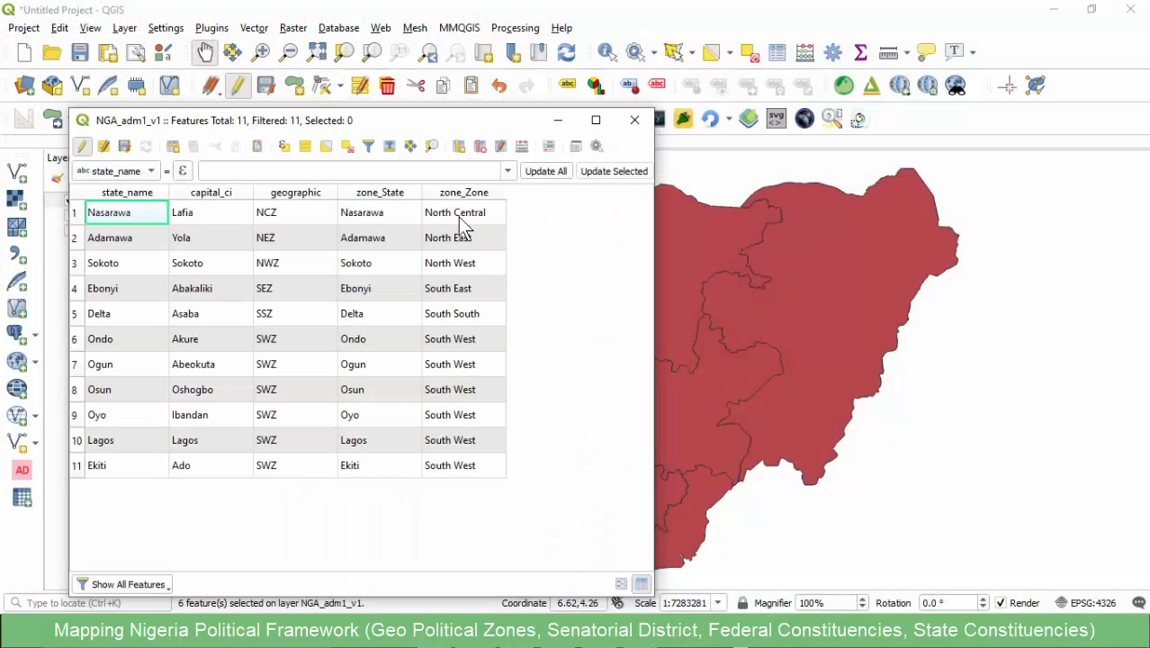
{"action": "left_click", "coordinate": [282, 148]}
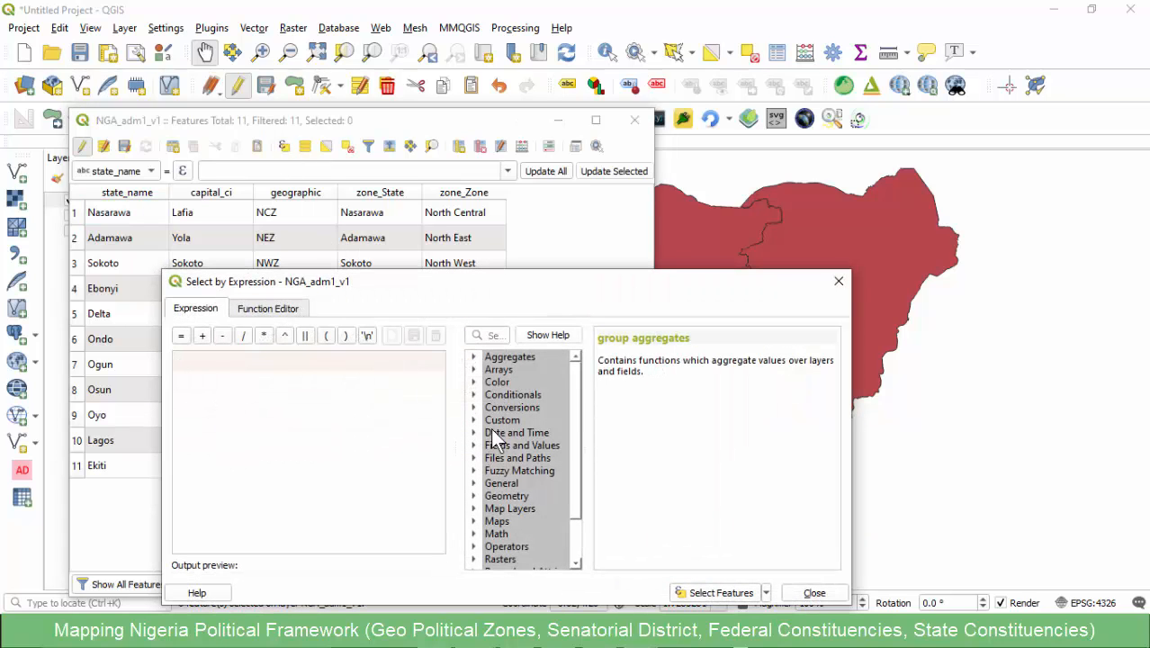
{"action": "left_click", "coordinate": [474, 446]}
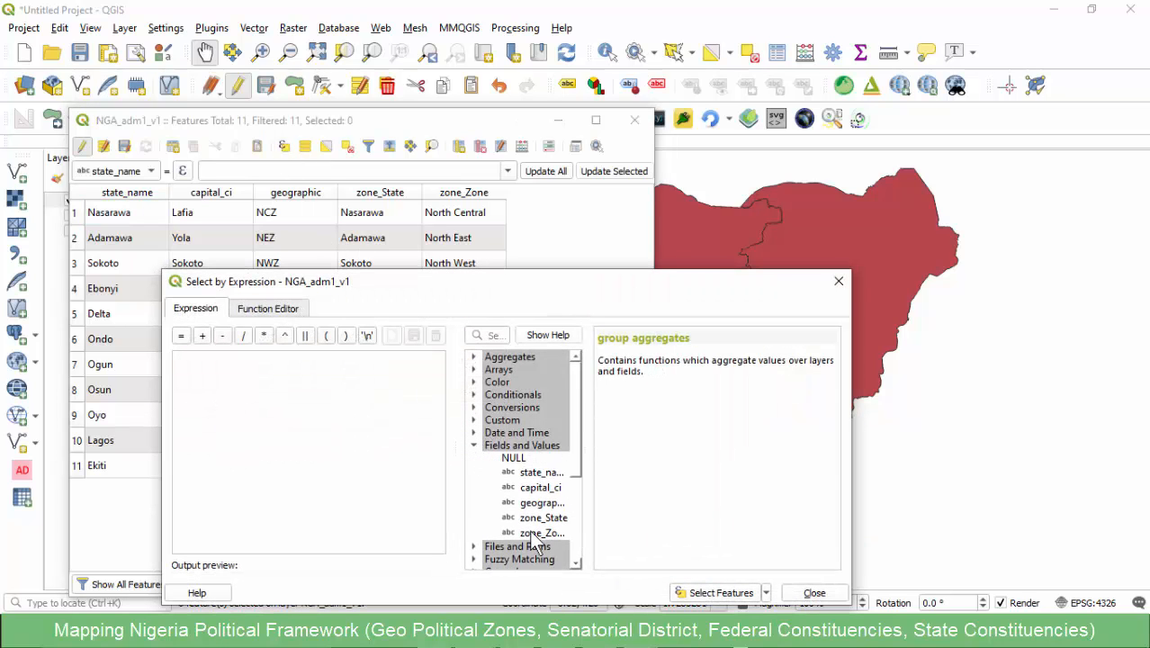
{"action": "double_click", "coordinate": [542, 532]}
{"action": "type", "text": "="}
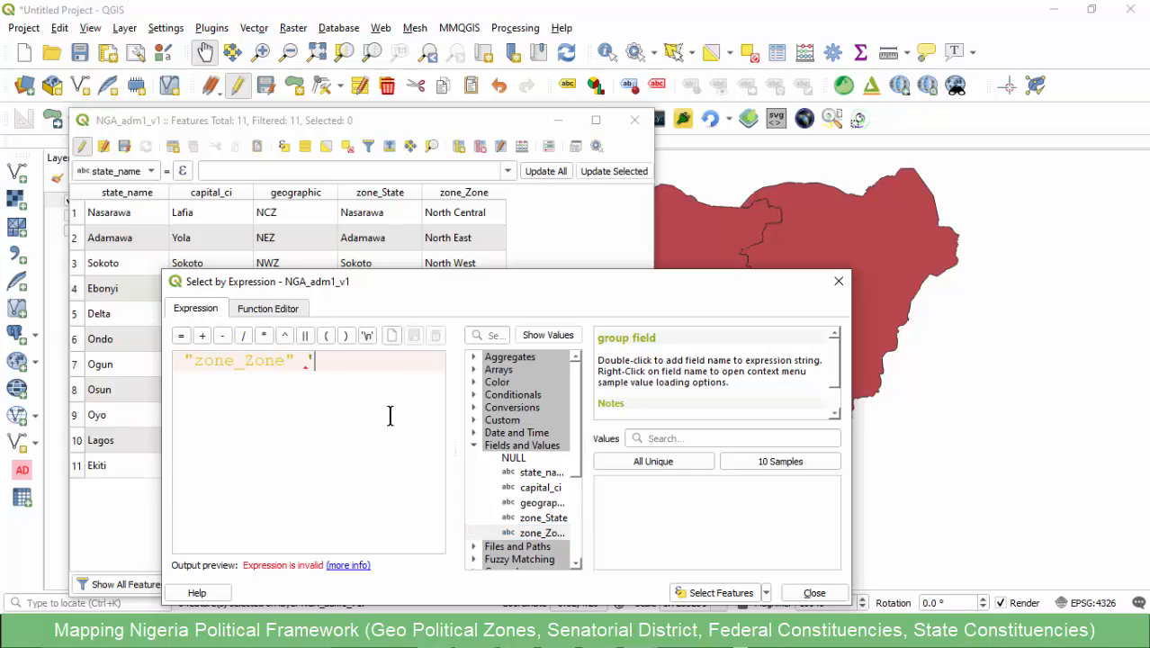
{"action": "type", "text": " '"}
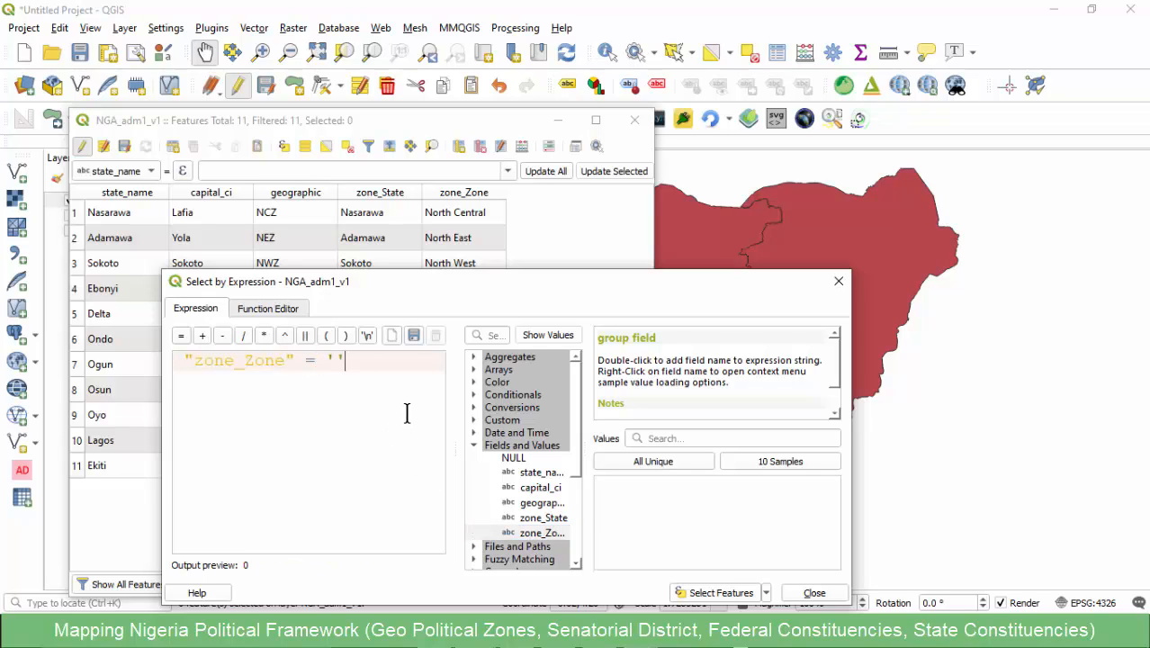
{"action": "type", "text": "South West"}
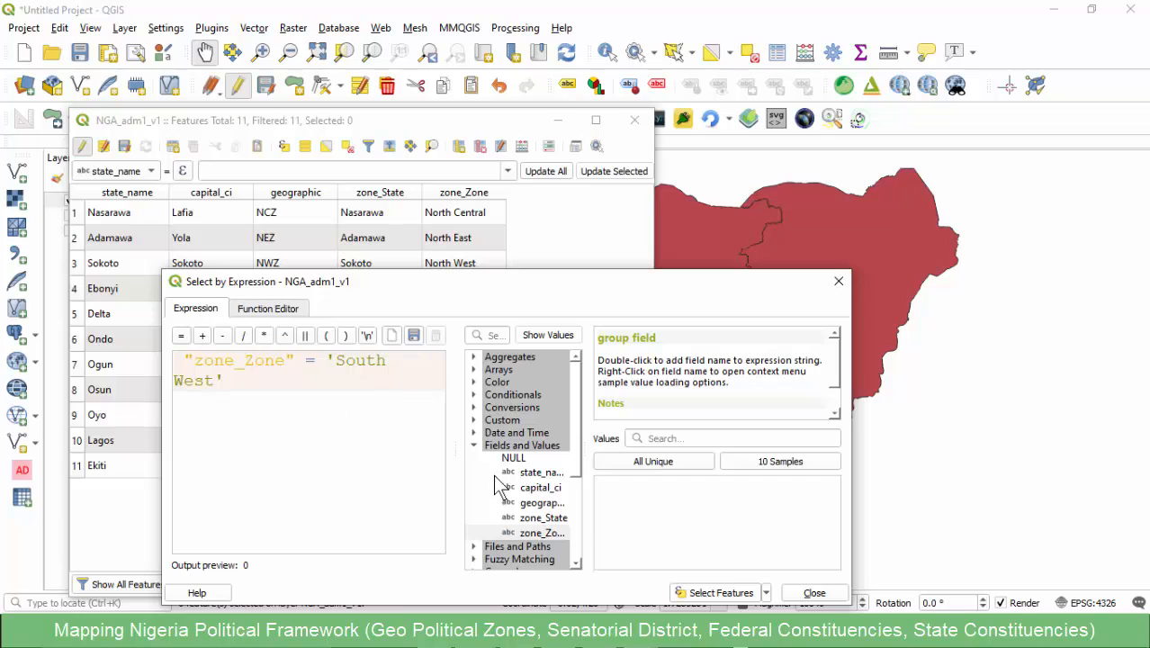
{"action": "left_click", "coordinate": [715, 594]}
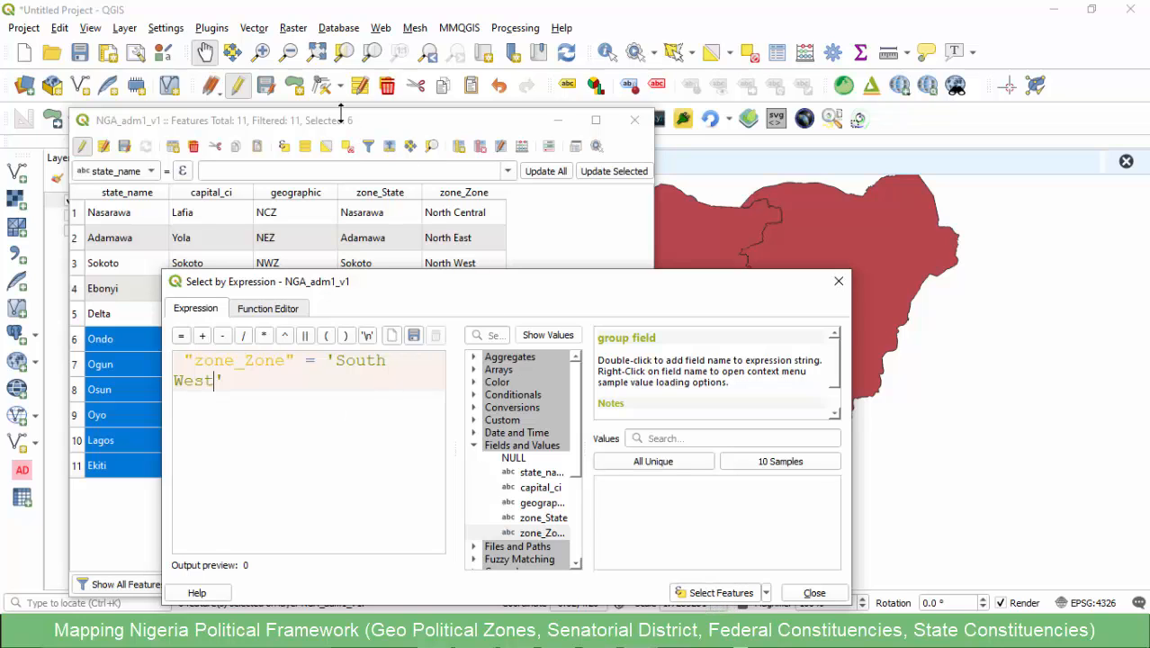
{"action": "left_click", "coordinate": [838, 281]}
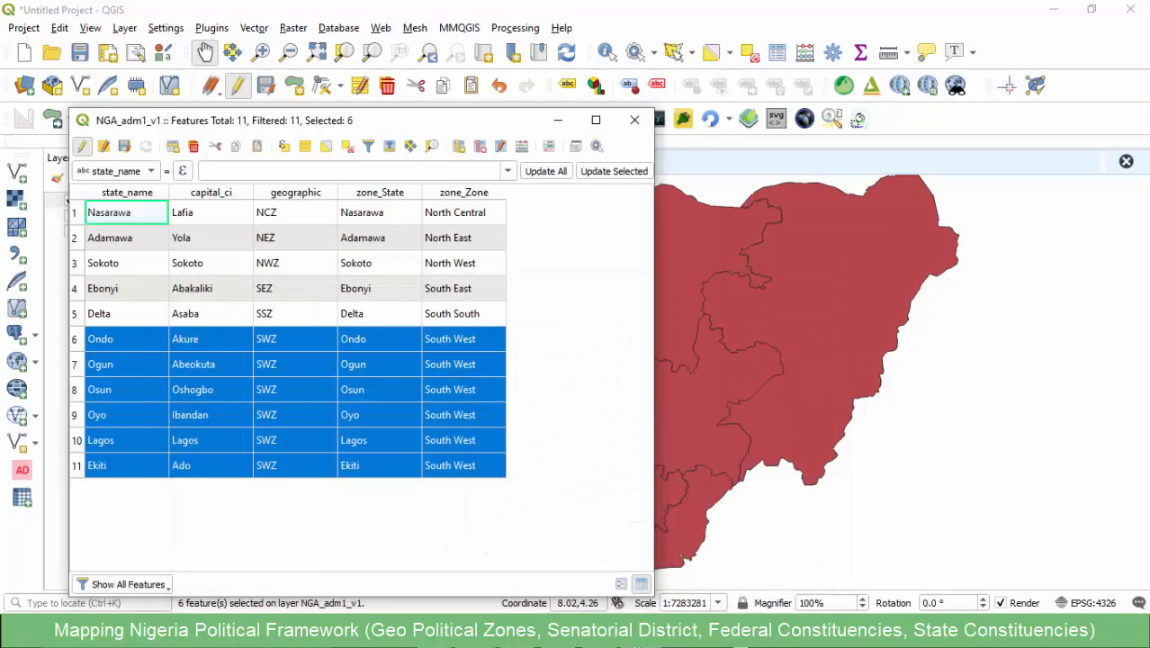
- Switch to the Geo Political Zones workbook in Excel, go through the South West states from Lagos to Ondo, and return to QGIS
{"action": "mouse_move", "coordinate": [637, 632]}
{"action": "left_click", "coordinate": [706, 540]}
{"action": "left_click", "coordinate": [563, 227]}
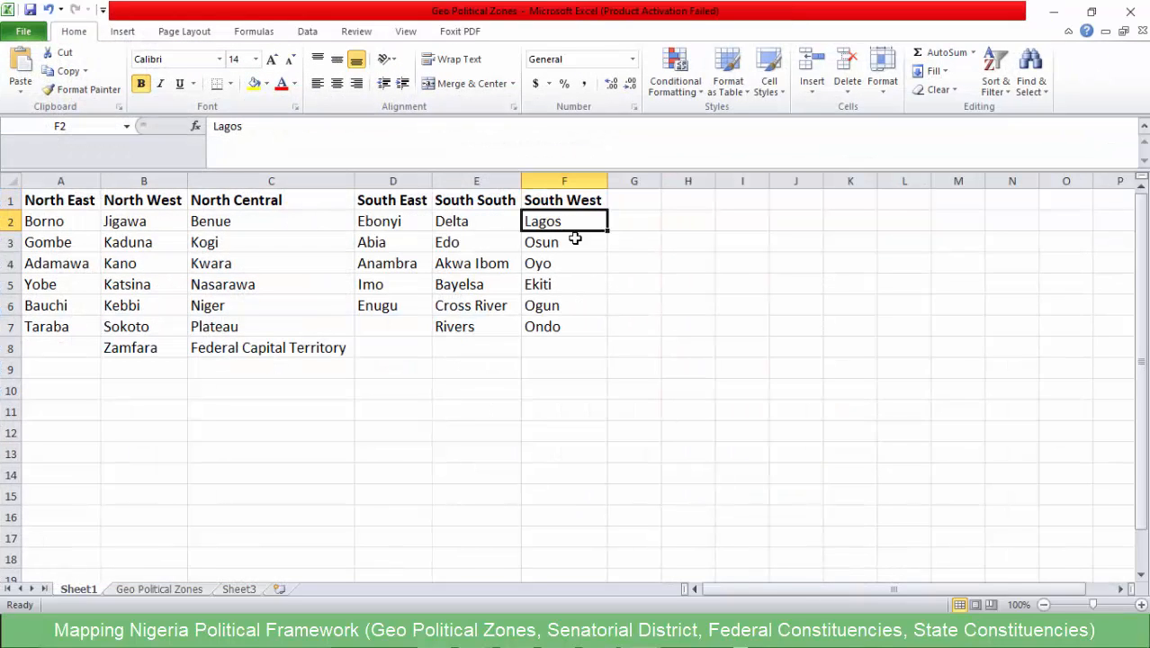
{"action": "key", "text": "Down"}
{"action": "key", "text": "Down"}
{"action": "key", "text": "Down"}
{"action": "key", "text": "Down"}
{"action": "key", "text": "Down"}
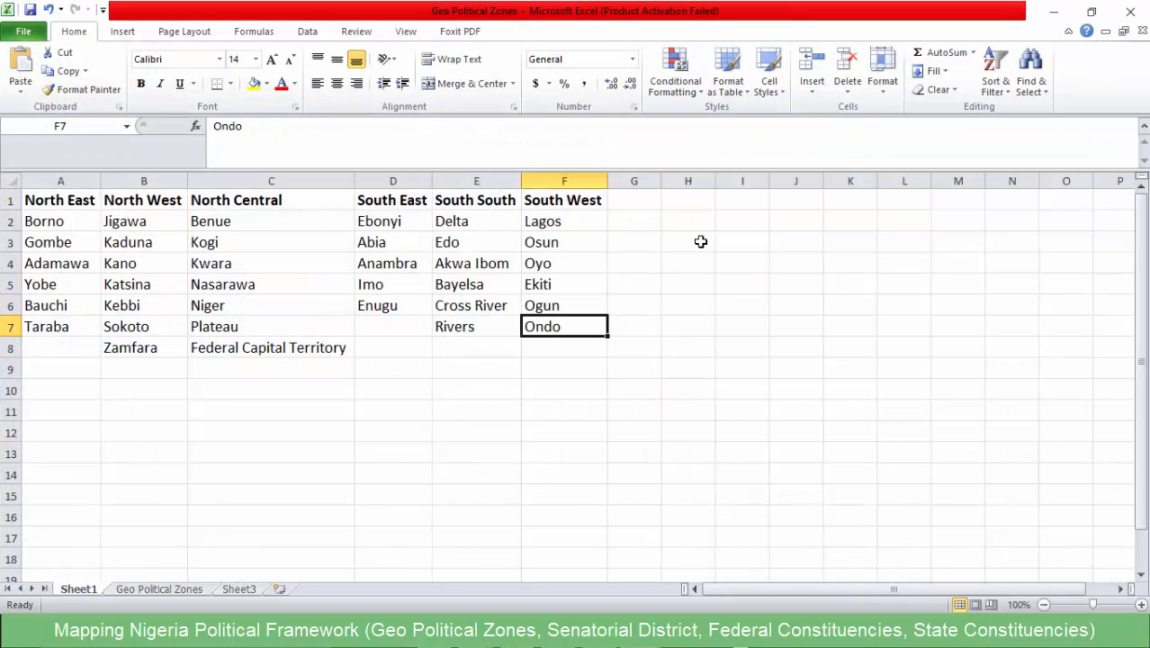
{"action": "left_click", "coordinate": [1053, 12]}
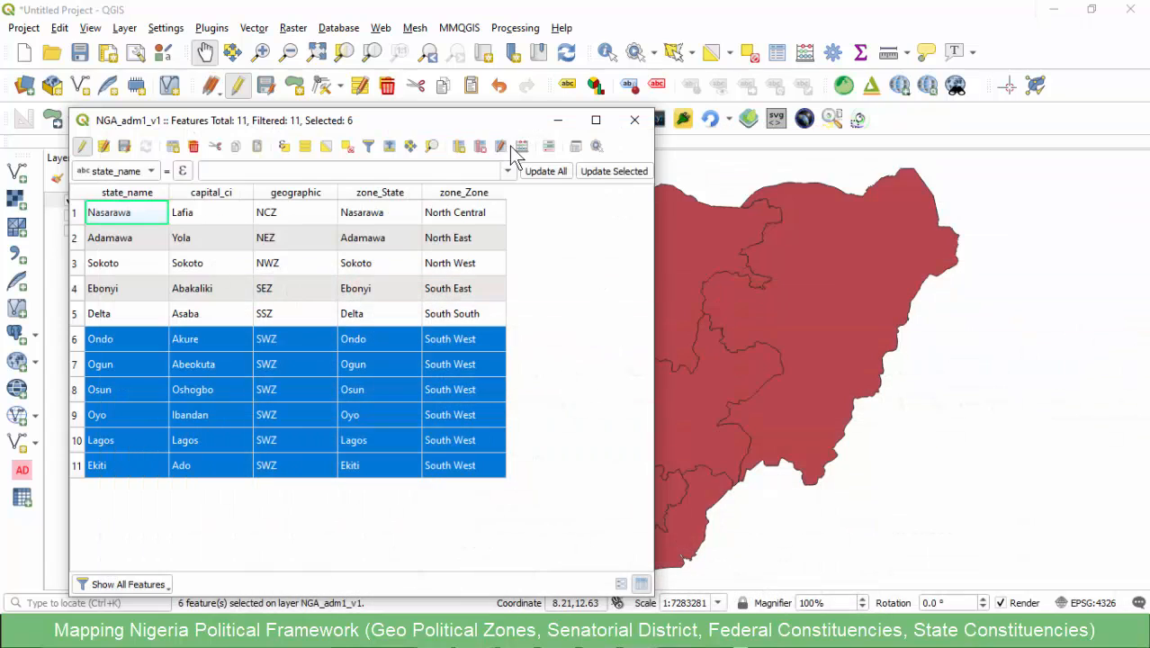
- Close the attribute table, merge the selected South West states into one feature, and save the layer edits
{"action": "left_click", "coordinate": [639, 13]}
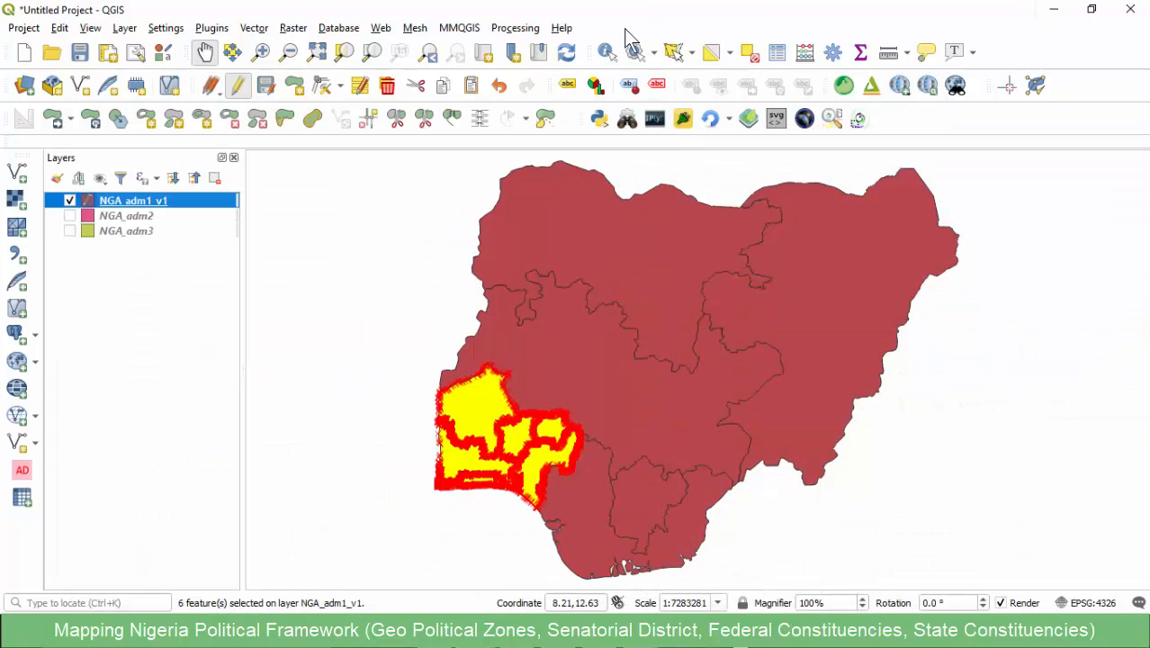
{"action": "left_click", "coordinate": [452, 117]}
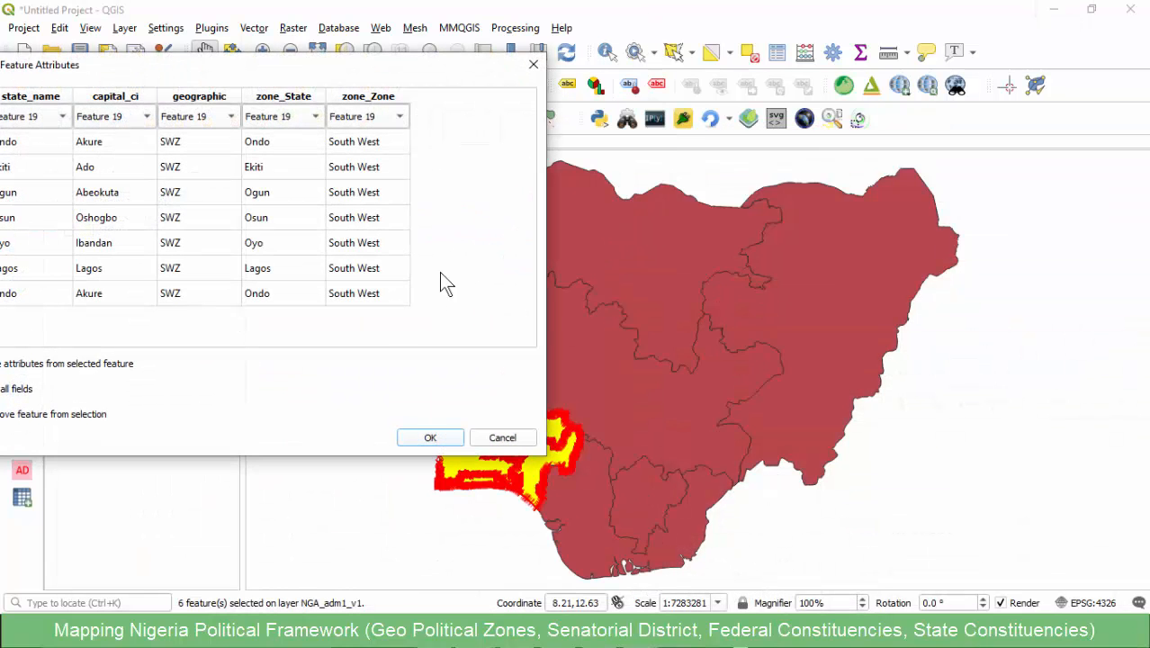
{"action": "left_click", "coordinate": [425, 439]}
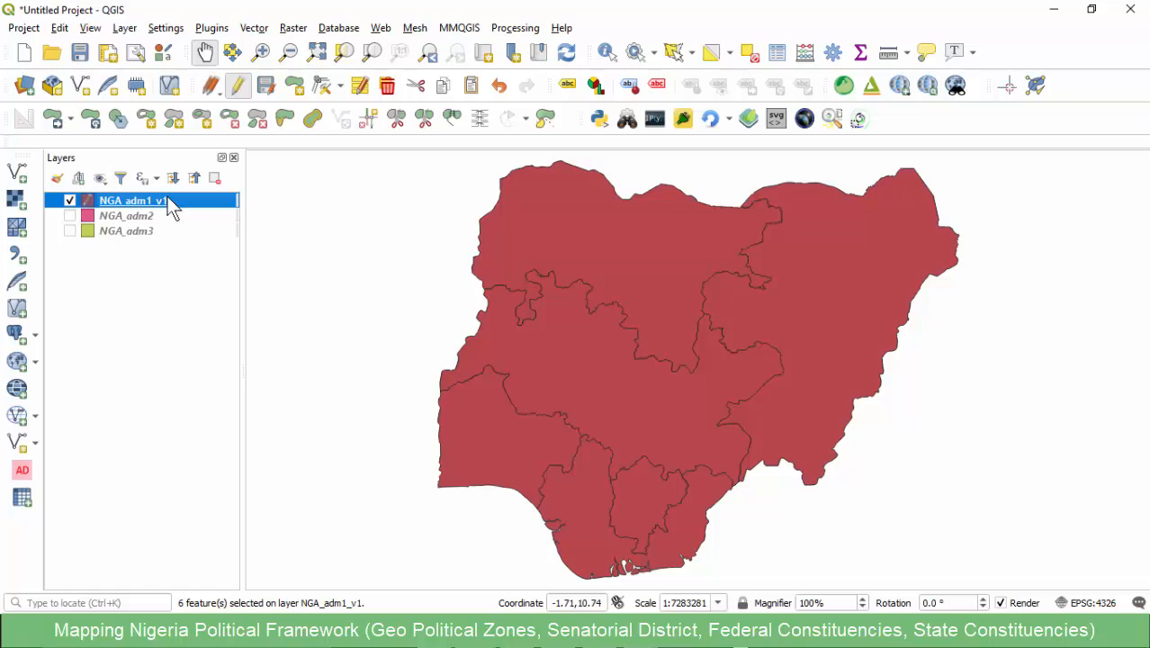
{"action": "left_click", "coordinate": [265, 84]}
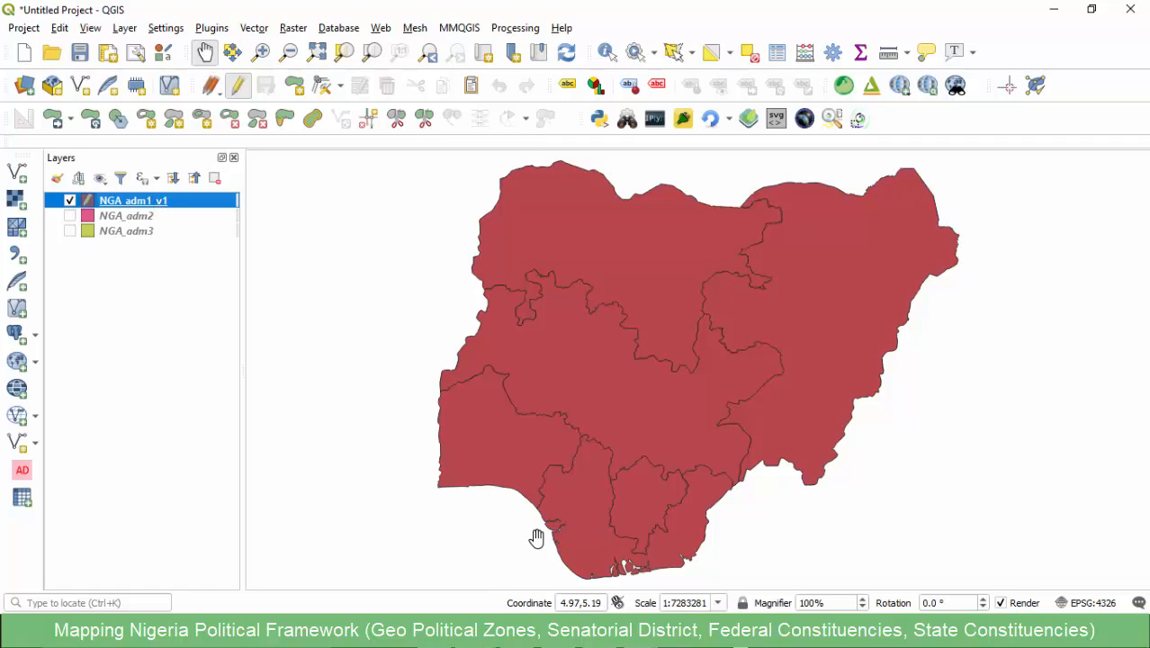
- Reopen the attribute table of NGA_adm1_v1 and delete the fields capital_ci and zone_State
{"action": "left_click", "coordinate": [477, 631]}
{"action": "left_click", "coordinate": [545, 581]}
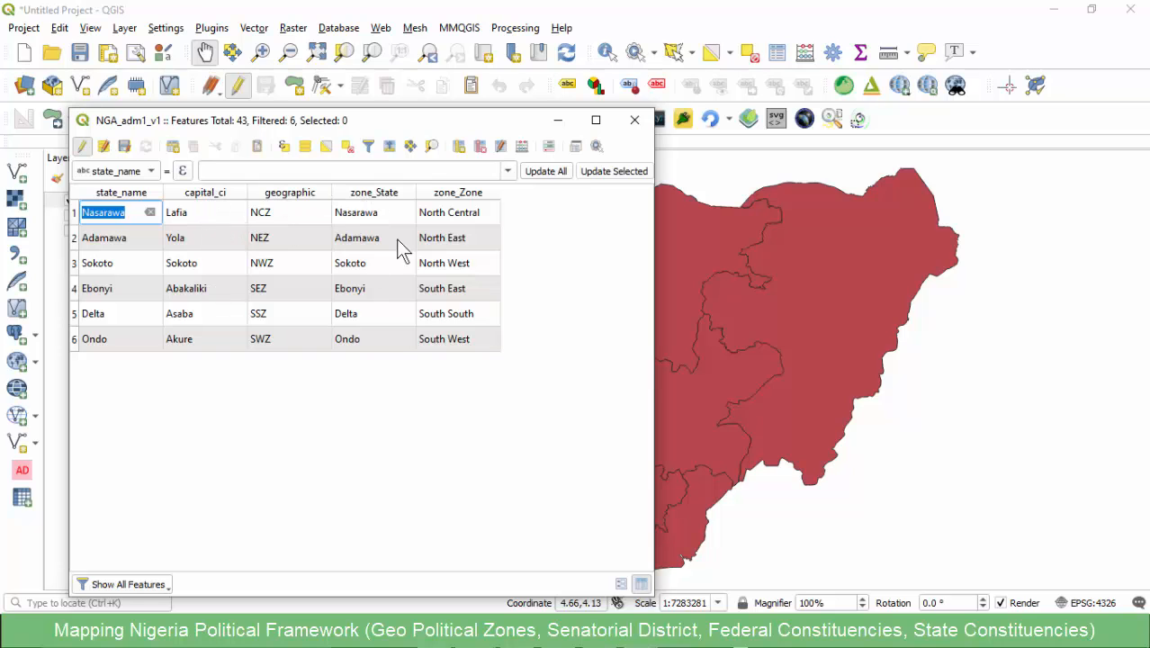
{"action": "left_click", "coordinate": [480, 146]}
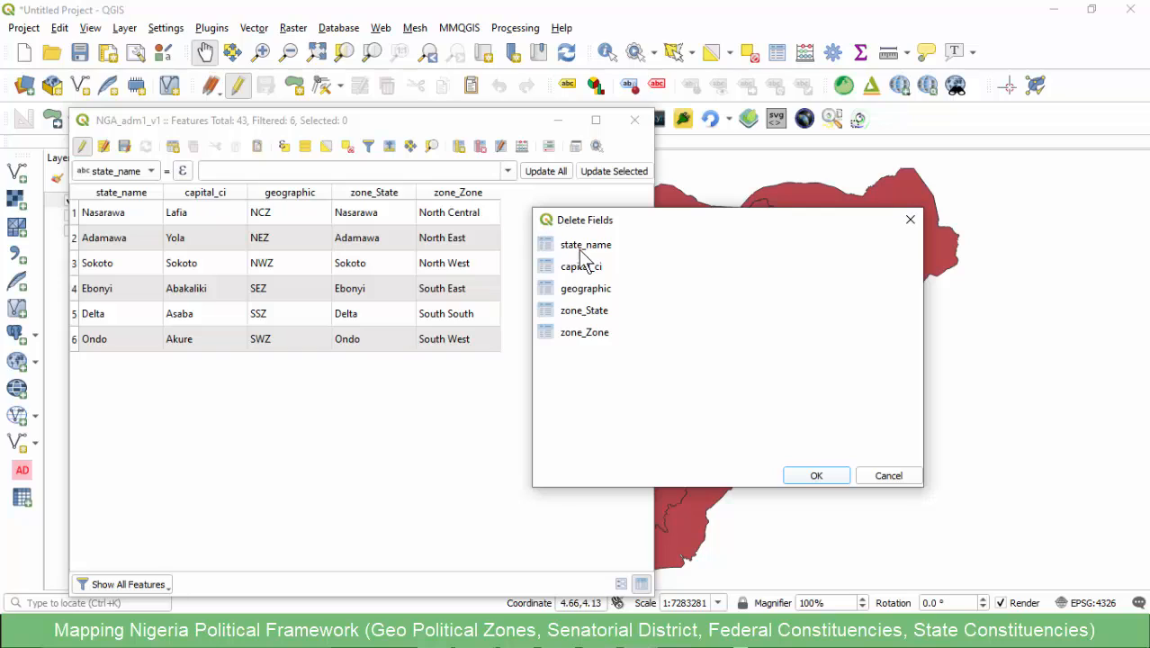
{"action": "left_click", "coordinate": [580, 246]}
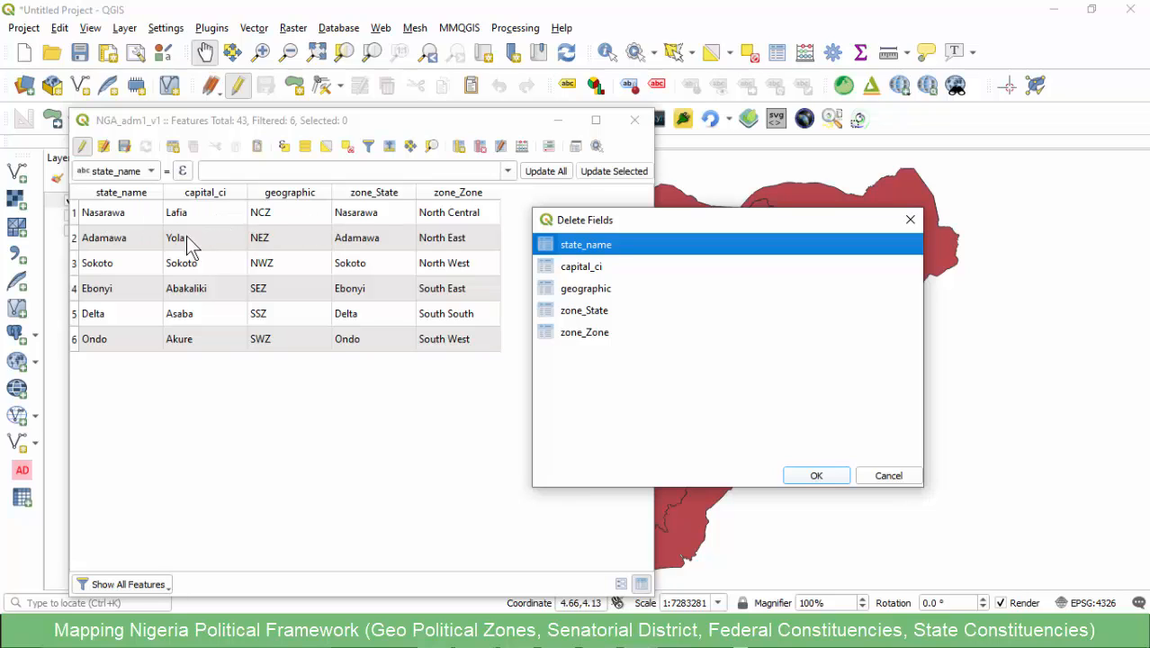
{"action": "left_click", "coordinate": [577, 266], "text": "ctrl"}
{"action": "left_click", "coordinate": [550, 266]}
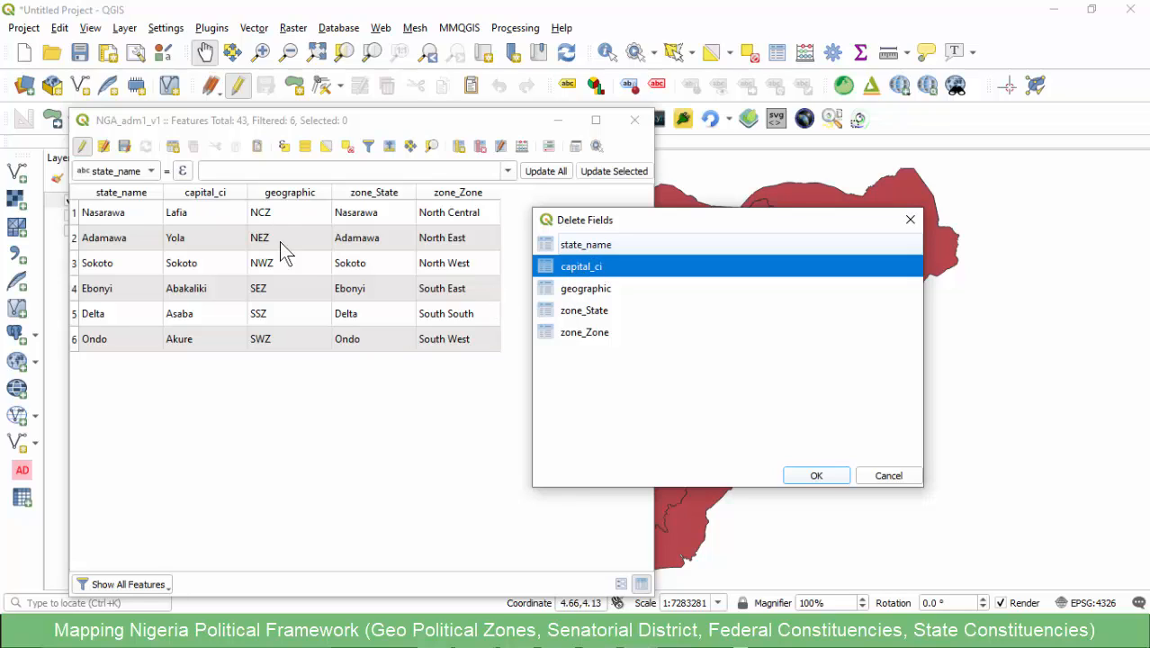
{"action": "left_click", "coordinate": [583, 311], "text": "ctrl"}
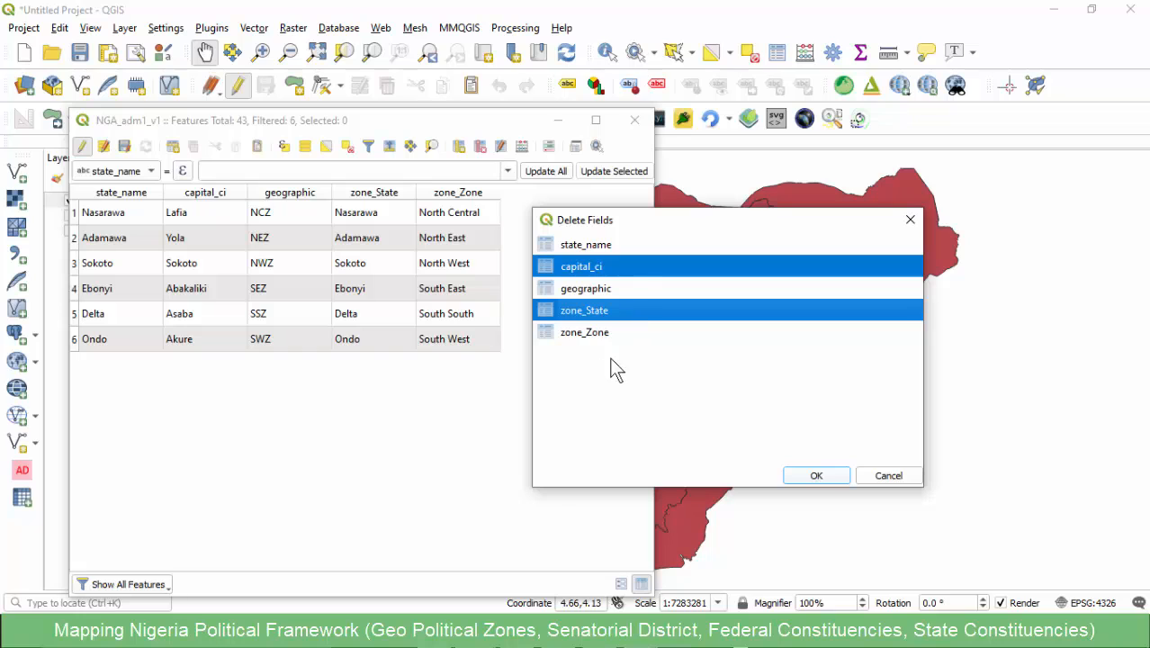
{"action": "left_click", "coordinate": [813, 477]}
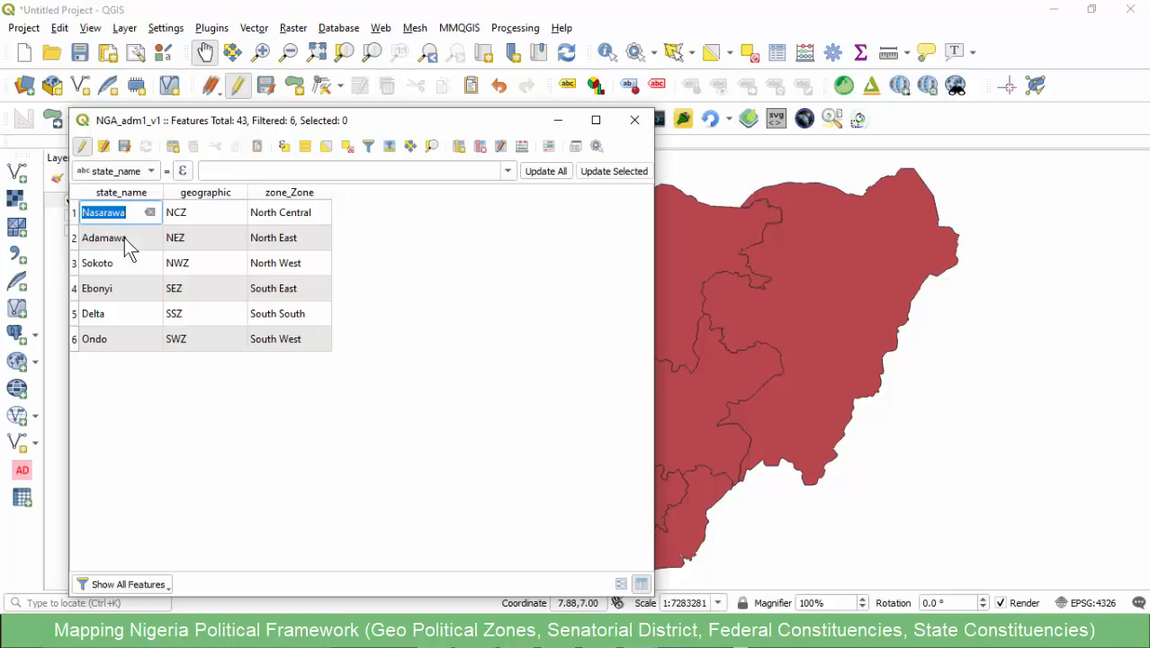
- Clear the state_name values of all six zone features in the attribute table
{"action": "key", "text": "Delete"}
{"action": "key", "text": "Down"}
{"action": "key", "text": "Delete"}
{"action": "key", "text": "Down"}
{"action": "key", "text": "Delete"}
{"action": "key", "text": "Down"}
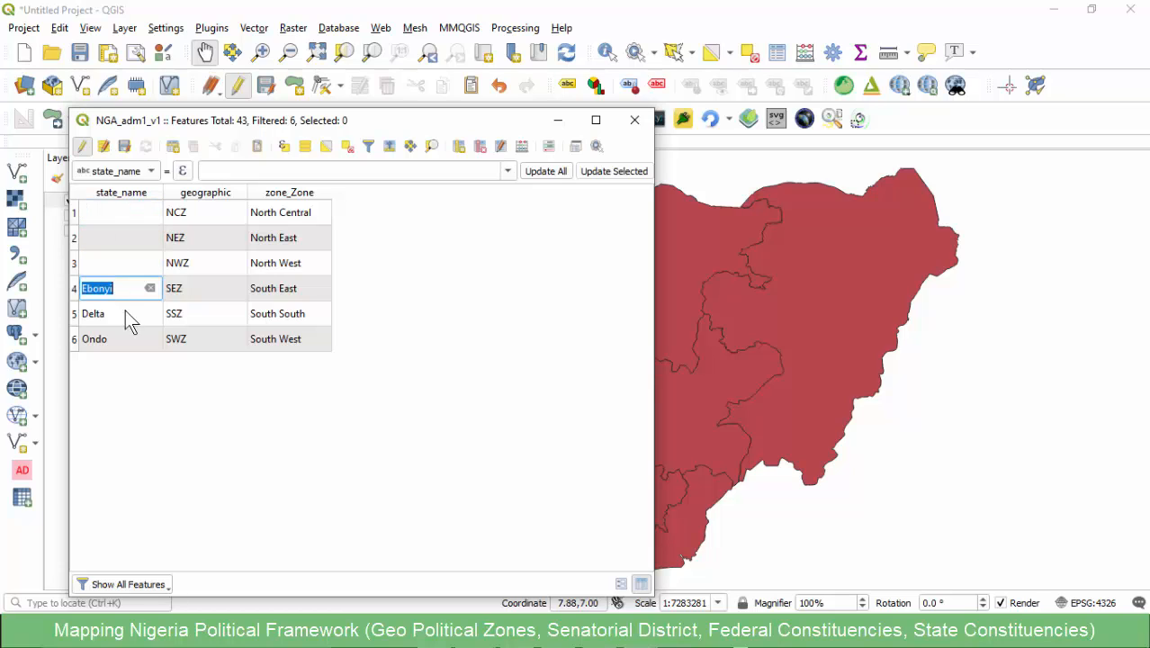
{"action": "key", "text": "Delete"}
{"action": "key", "text": "Down"}
{"action": "key", "text": "Delete"}
{"action": "key", "text": "Down"}
{"action": "key", "text": "Delete"}
{"action": "key", "text": "Return"}
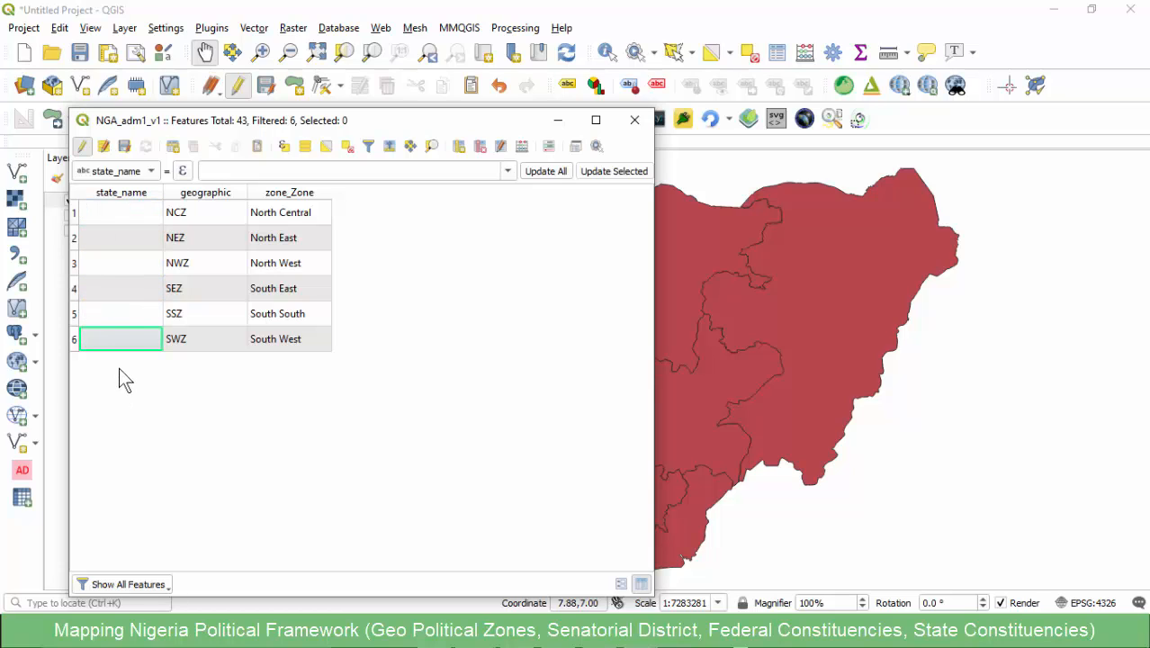
- Select the North Central feature in the attribute table and open its state_name cell for editing
{"action": "double_click", "coordinate": [121, 214]}
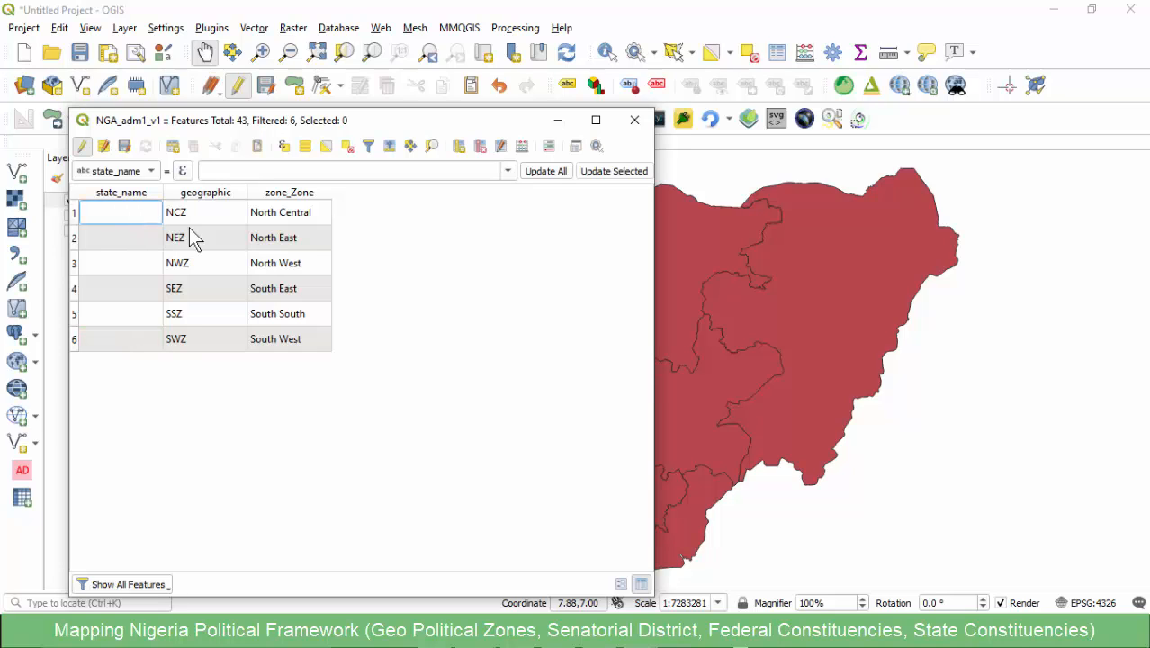
{"action": "left_click", "coordinate": [75, 213]}
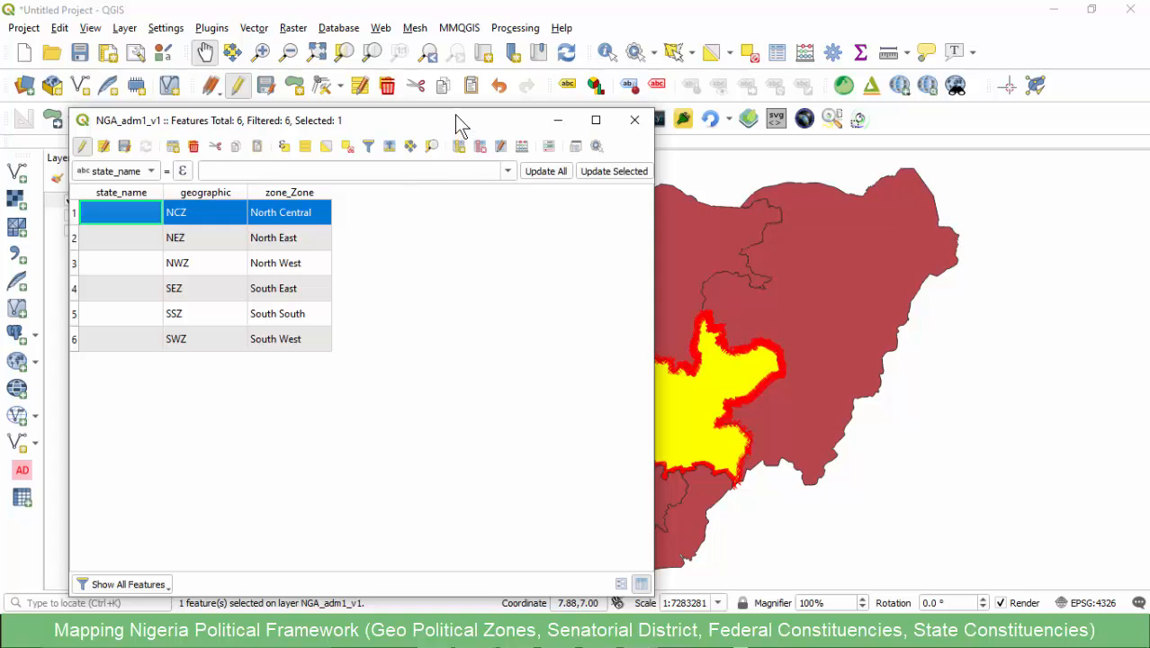
{"action": "left_click_drag", "start_coordinate": [457, 121], "coordinate": [432, 99]}
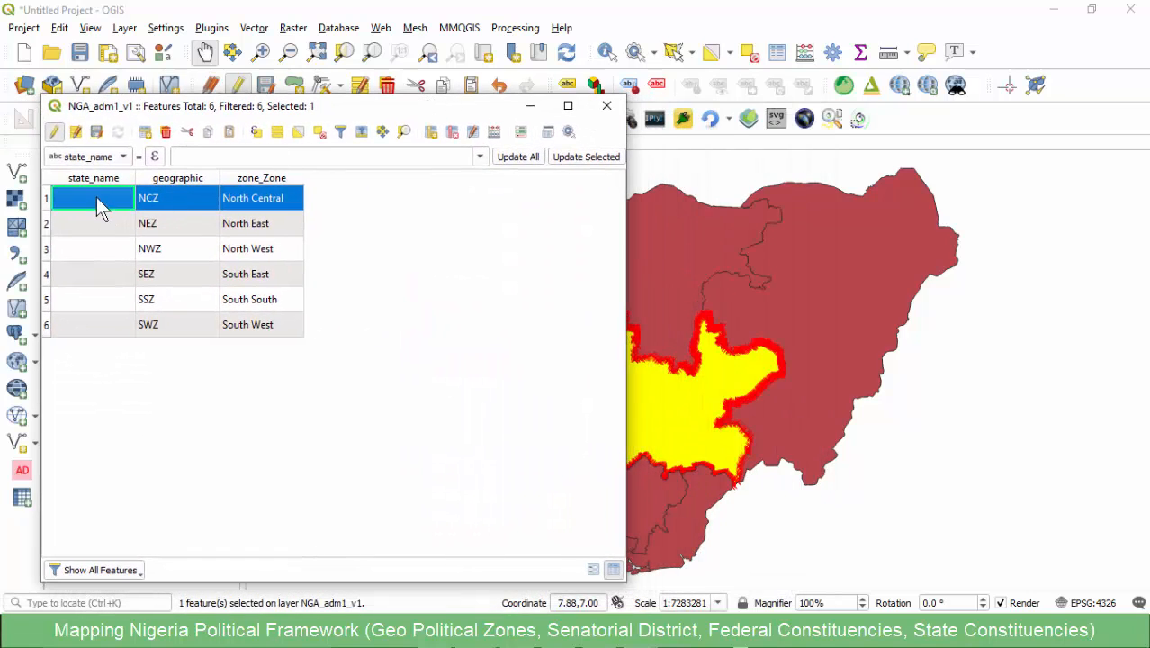
{"action": "double_click", "coordinate": [96, 197]}
{"action": "left_click_drag", "start_coordinate": [438, 109], "coordinate": [498, 133]}
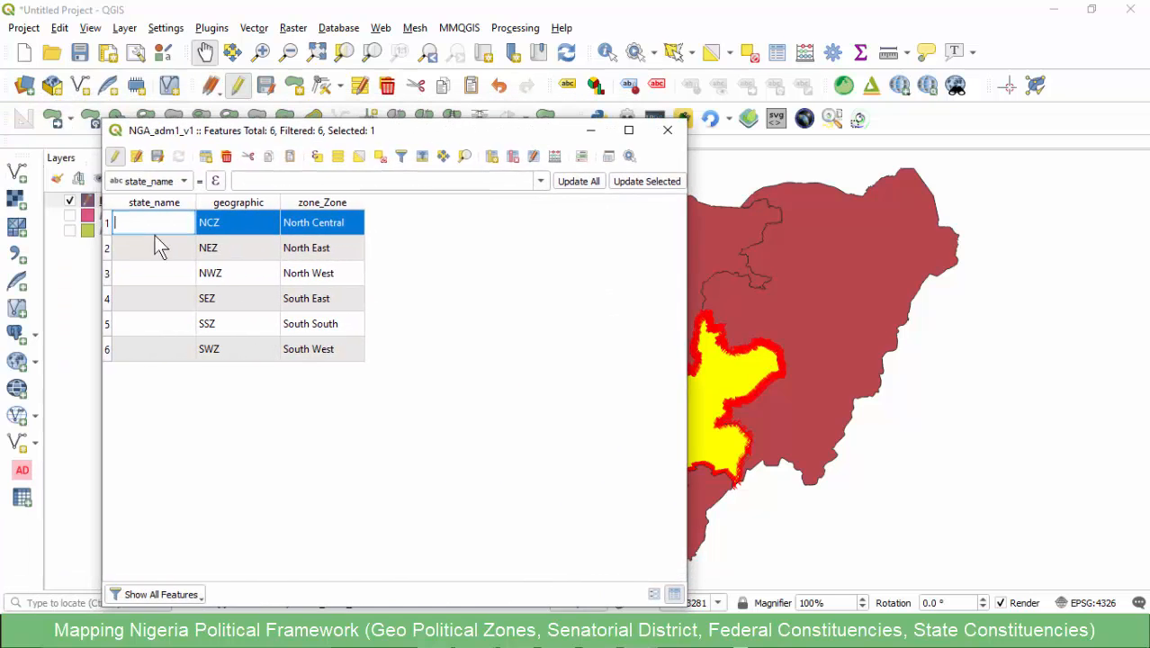
- Switch to the Geo Political Zones workbook and copy the North Central states from Benue to Federal Capital Territory, cells C2:C8
{"action": "left_click", "coordinate": [640, 641]}
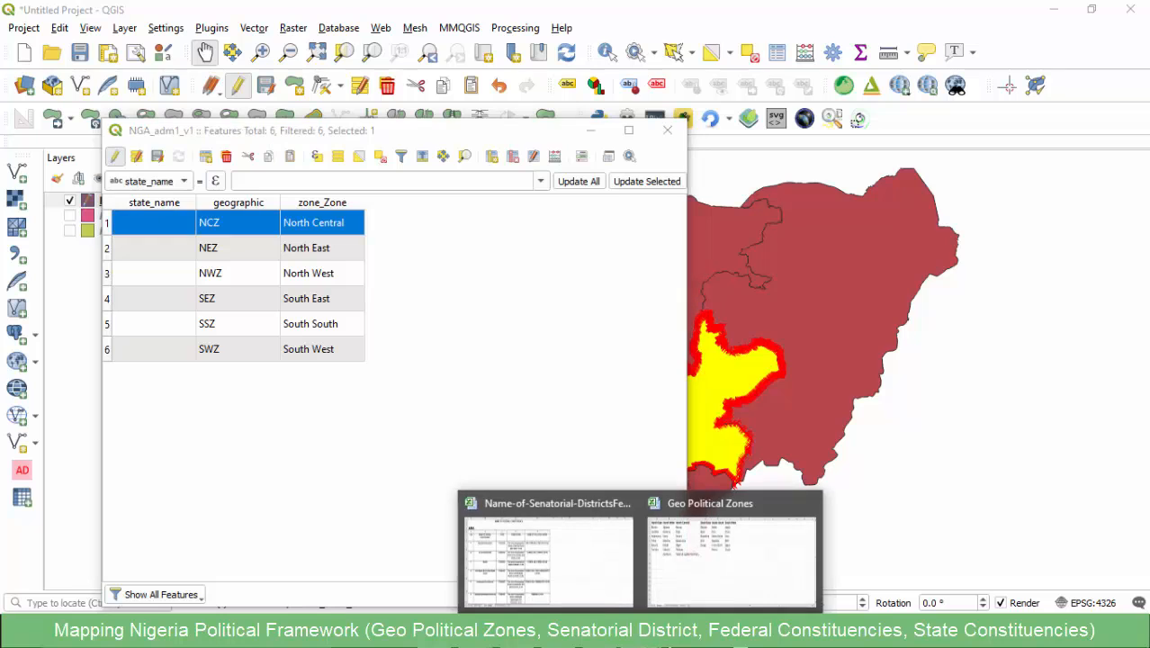
{"action": "left_click", "coordinate": [714, 552]}
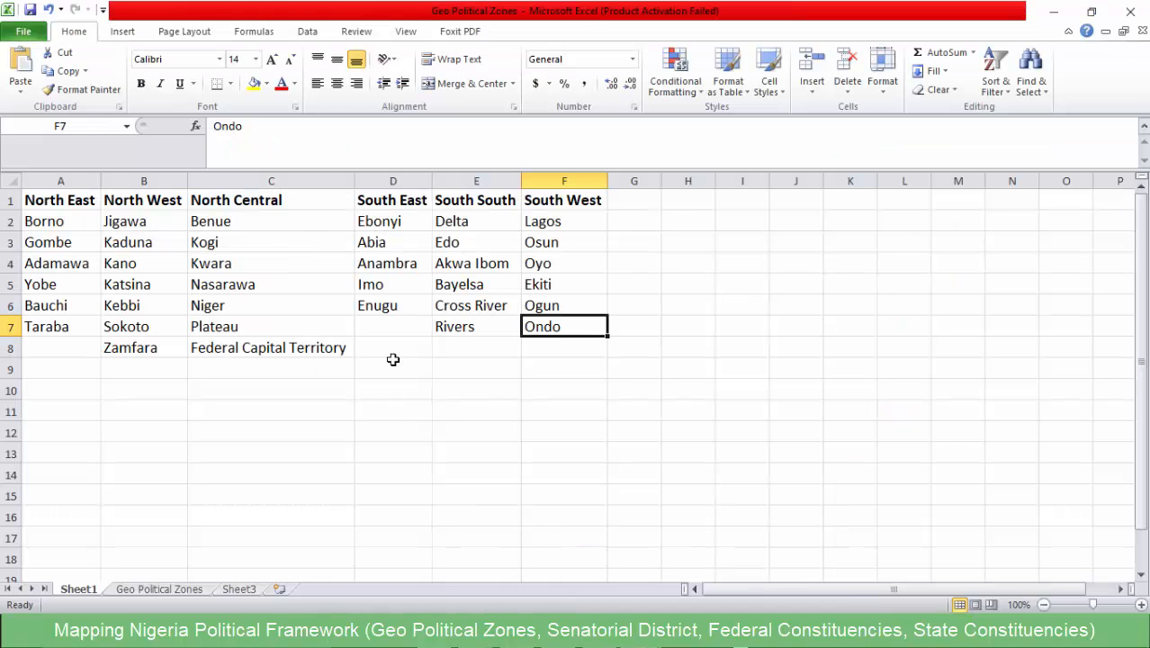
{"action": "left_click_drag", "start_coordinate": [242, 219], "coordinate": [254, 344]}
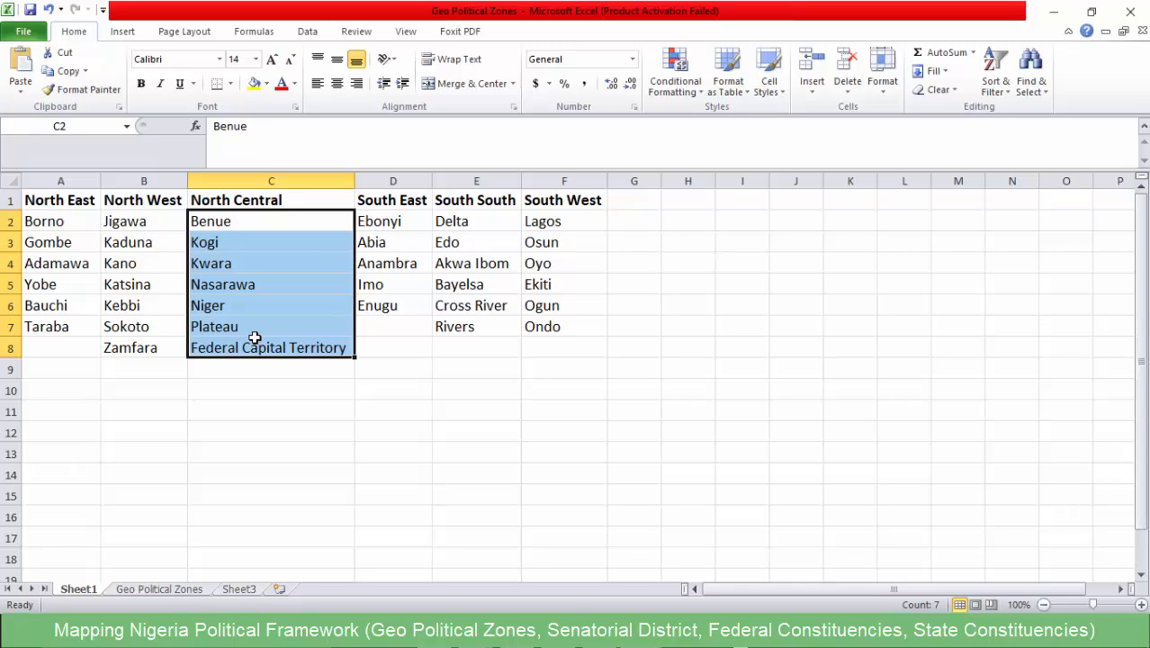
{"action": "key", "text": "ctrl+c"}
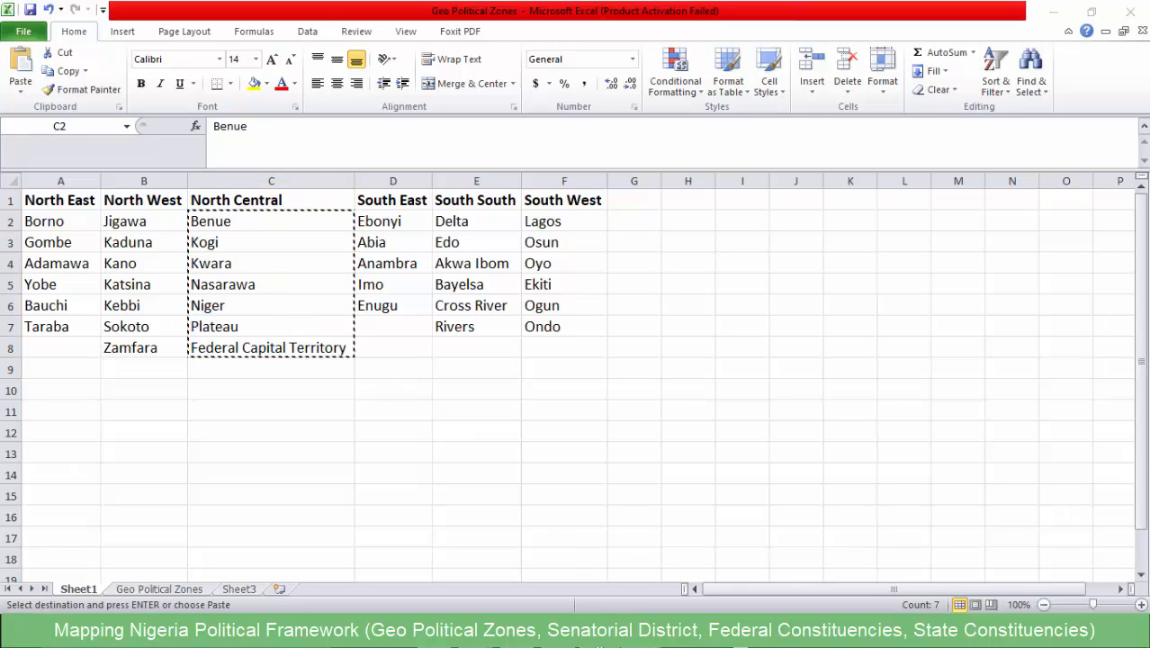
- Switch to the Notepad file and paste the copied state list on new lines below the existing notes
{"action": "left_click", "coordinate": [562, 633]}
{"action": "left_click", "coordinate": [340, 457]}
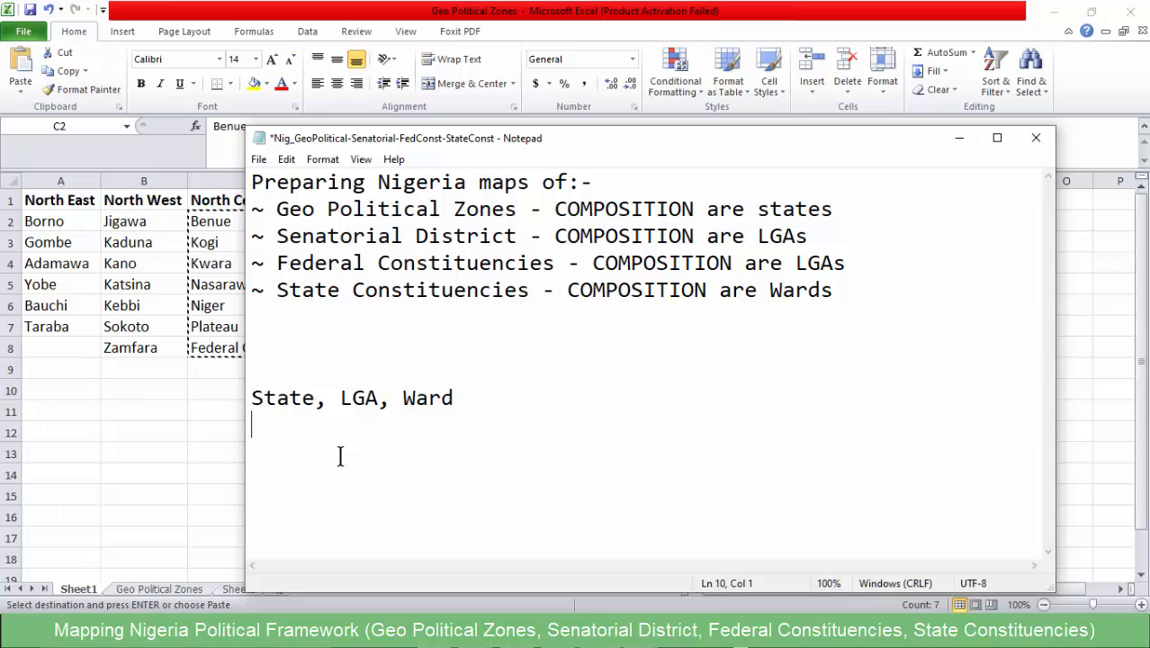
{"action": "key", "text": "Return"}
{"action": "key", "text": "Return"}
{"action": "key", "text": "Return"}
{"action": "key", "text": "Return"}
{"action": "key", "text": "Return"}
{"action": "key", "text": "Return"}
{"action": "key", "text": "Return"}
{"action": "key", "text": "Return"}
{"action": "key", "text": "Return"}
{"action": "key", "text": "Return"}
{"action": "key", "text": "Return"}
{"action": "key", "text": "Return"}
{"action": "key", "text": "Return"}
{"action": "key", "text": "Return"}
{"action": "key", "text": "Return"}
{"action": "key", "text": "Return"}
{"action": "key", "text": "Return"}
{"action": "key", "text": "Return"}
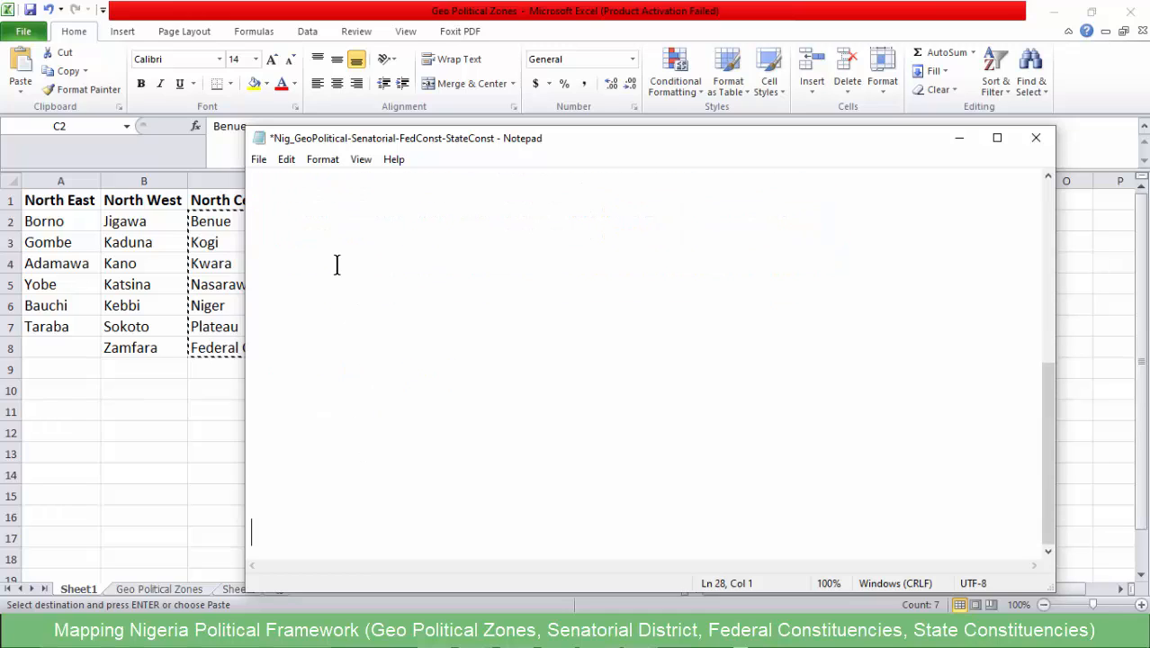
{"action": "key", "text": "ctrl+v"}
- Join the pasted North Central states from Benue to Federal Capital Territory into one comma-separated line
{"action": "left_click", "coordinate": [367, 265]}
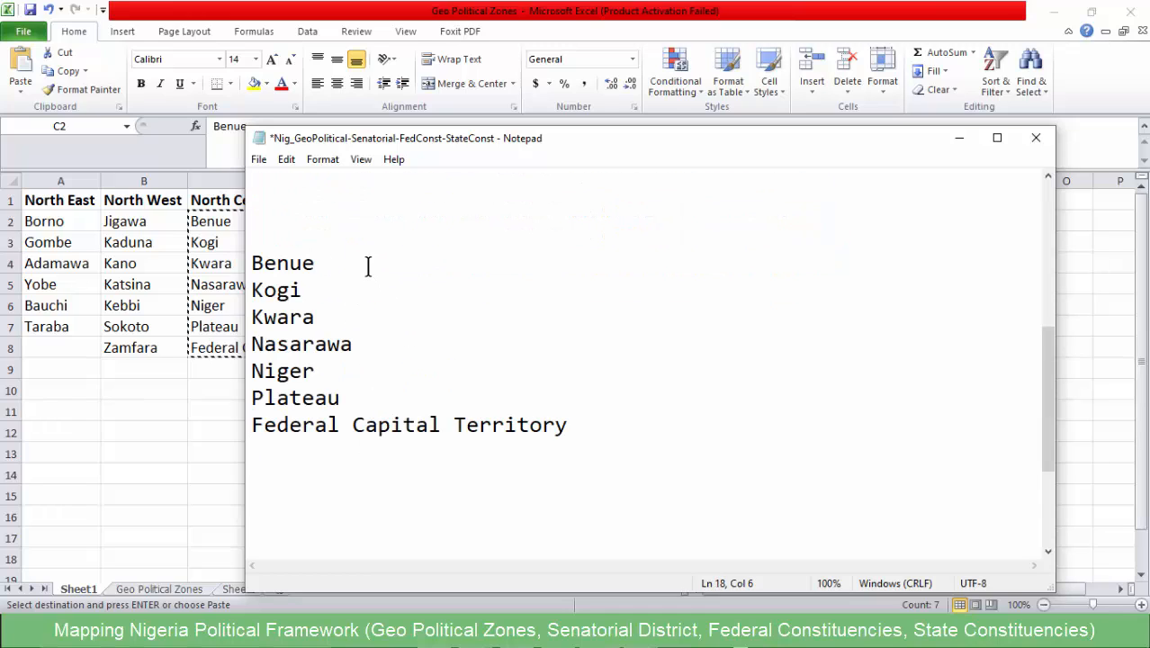
{"action": "type", "text": ","}
{"action": "key", "text": "Delete"}
{"action": "left_click", "coordinate": [373, 289]}
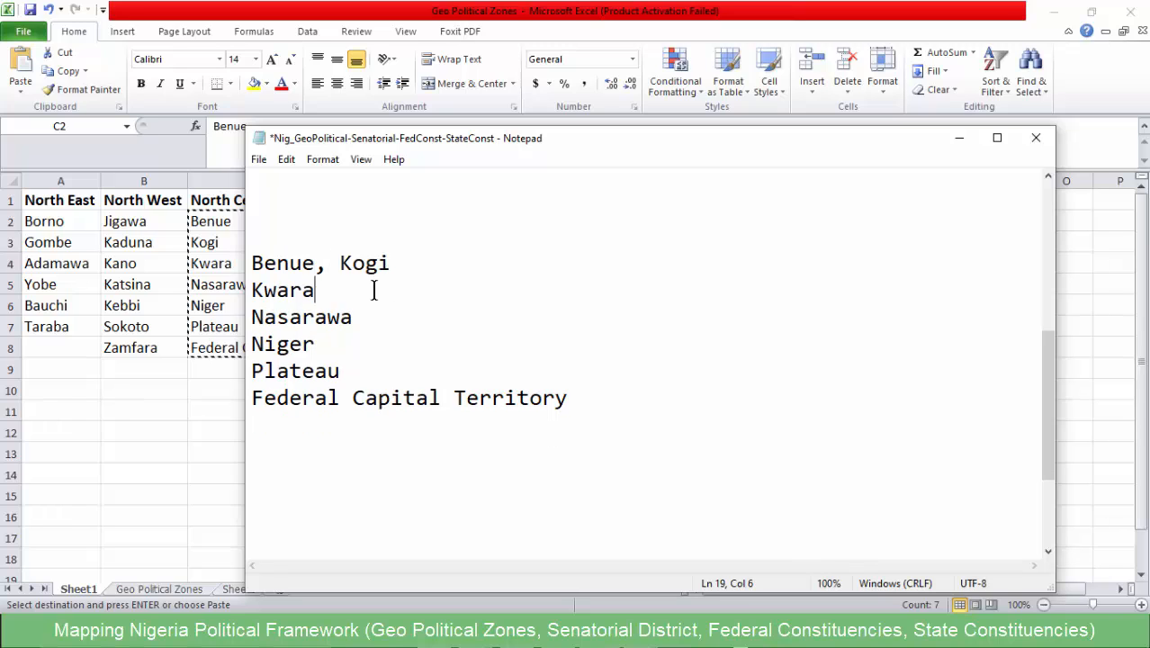
{"action": "type", "text": ","}
{"action": "key", "text": "Delete"}
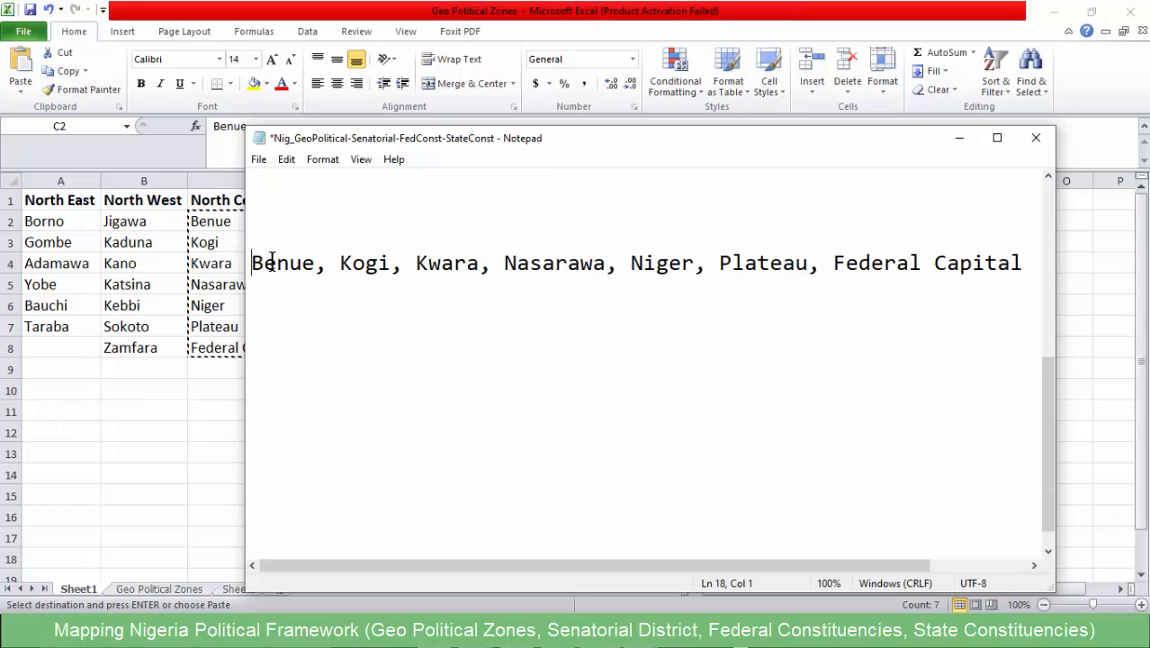
- Cut the joined state line, paste it into the North Central feature's state_name cell in QGIS, and widen that column to show it fully
{"action": "left_click_drag", "start_coordinate": [271, 258], "coordinate": [1049, 265]}
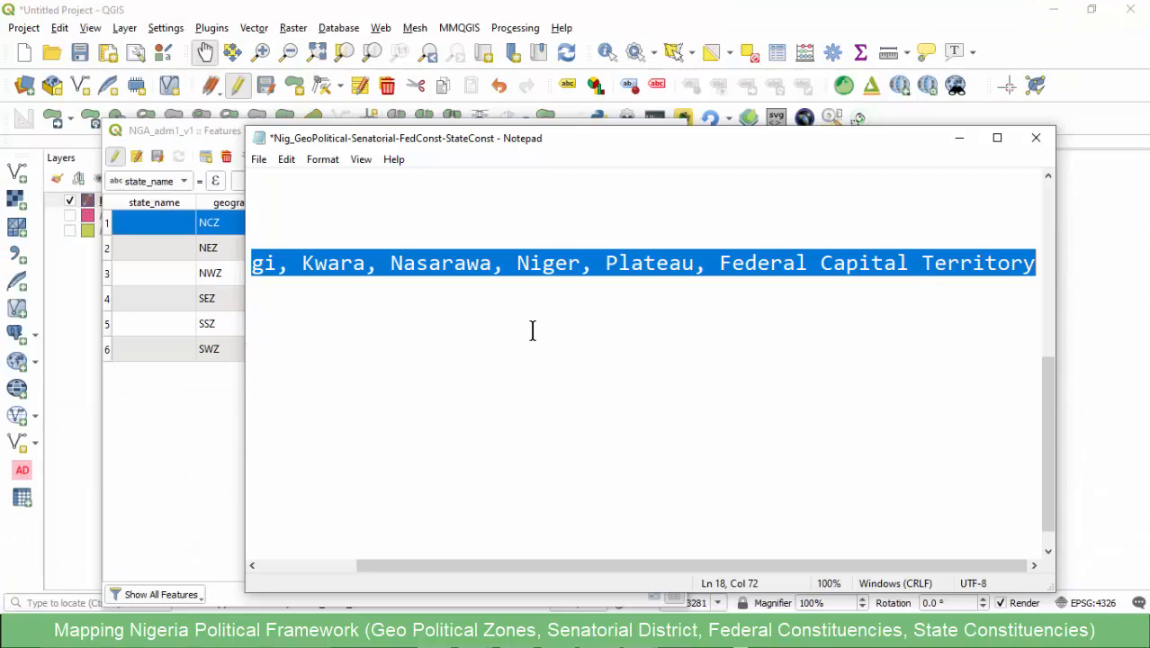
{"action": "key", "text": "ctrl+x"}
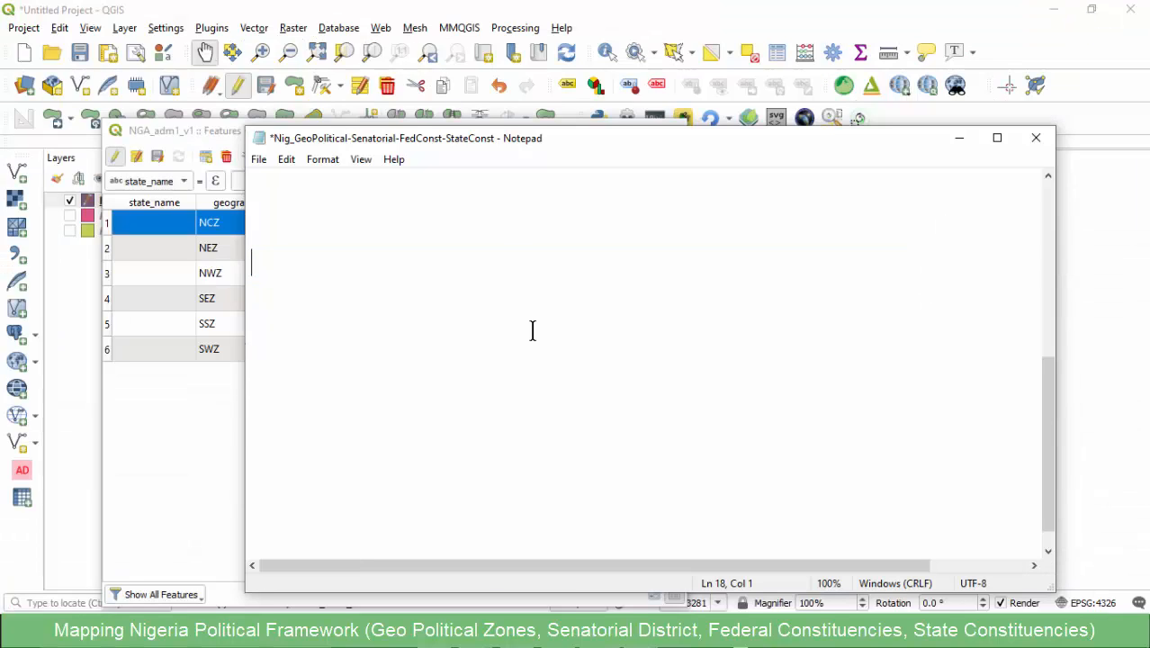
{"action": "left_click", "coordinate": [960, 138]}
{"action": "double_click", "coordinate": [155, 221]}
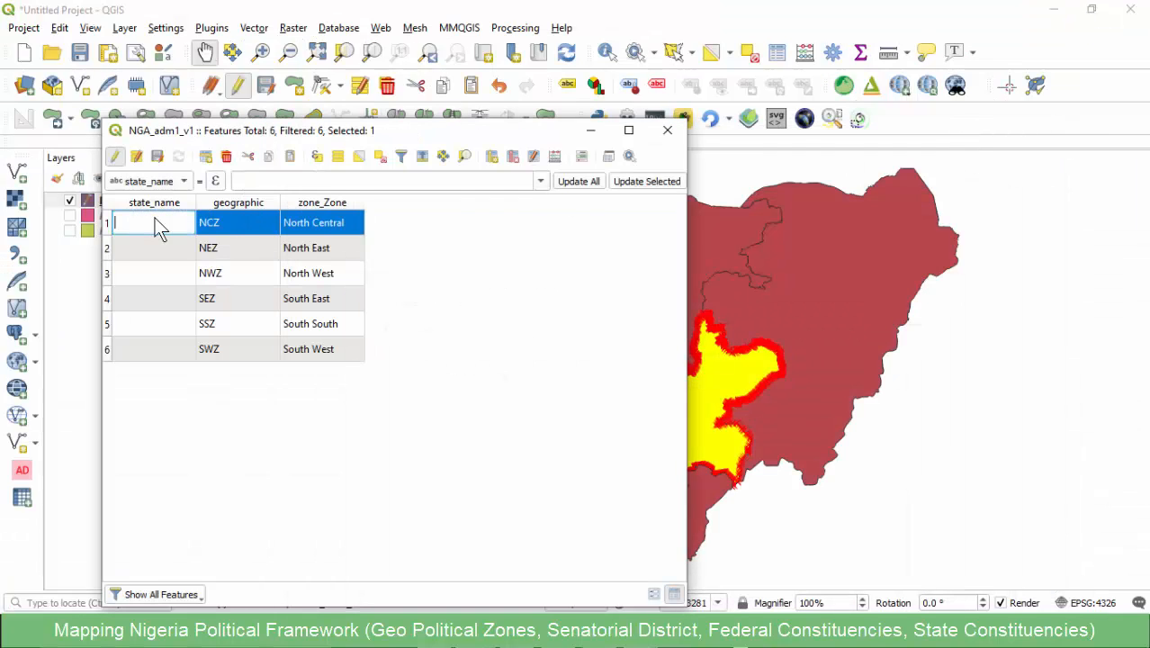
{"action": "key", "text": "ctrl+v"}
{"action": "key", "text": "Return"}
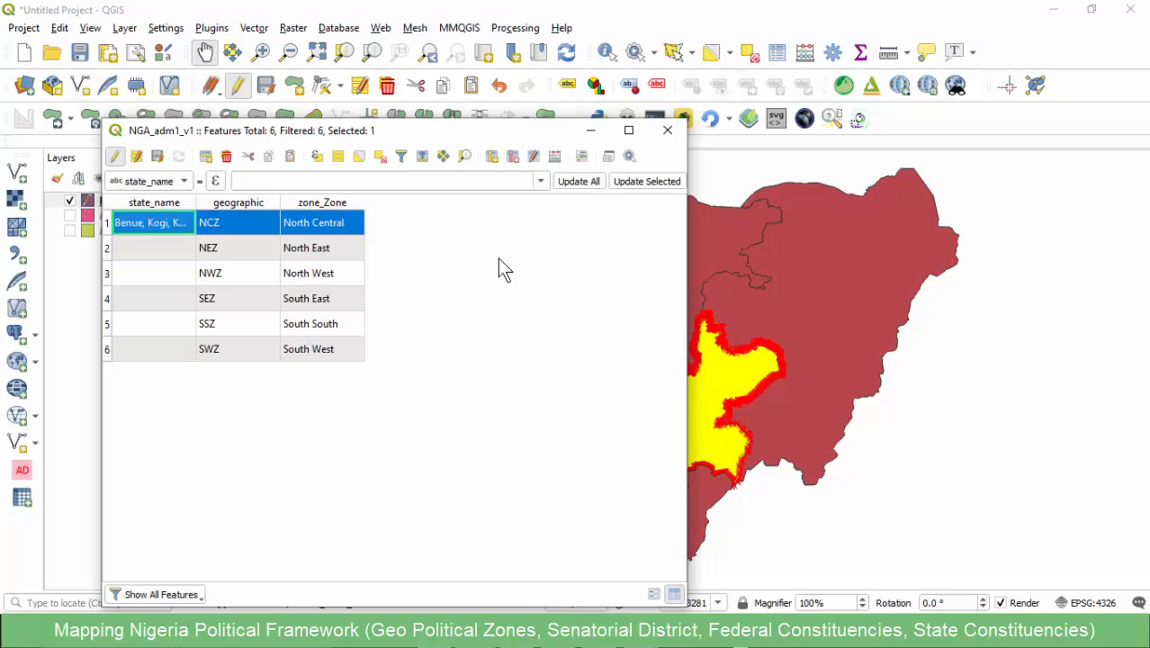
{"action": "left_click_drag", "start_coordinate": [195, 202], "coordinate": [459, 203]}
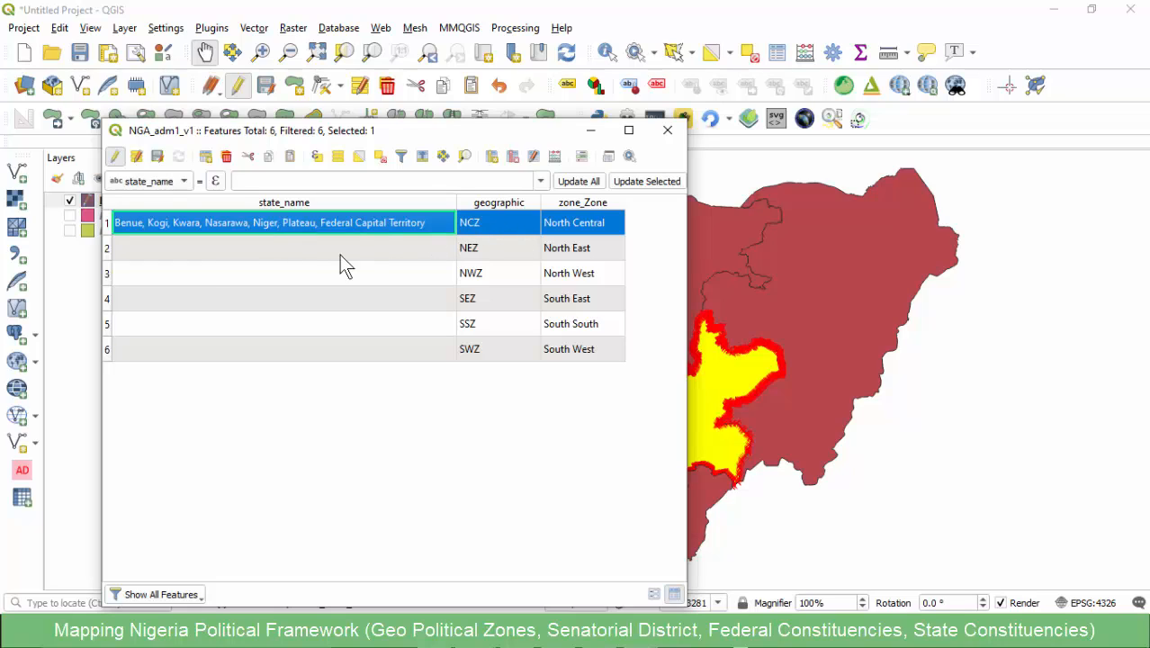
- Highlight the North East, North West and South East features on the map in turn from the attribute table
{"action": "double_click", "coordinate": [200, 259]}
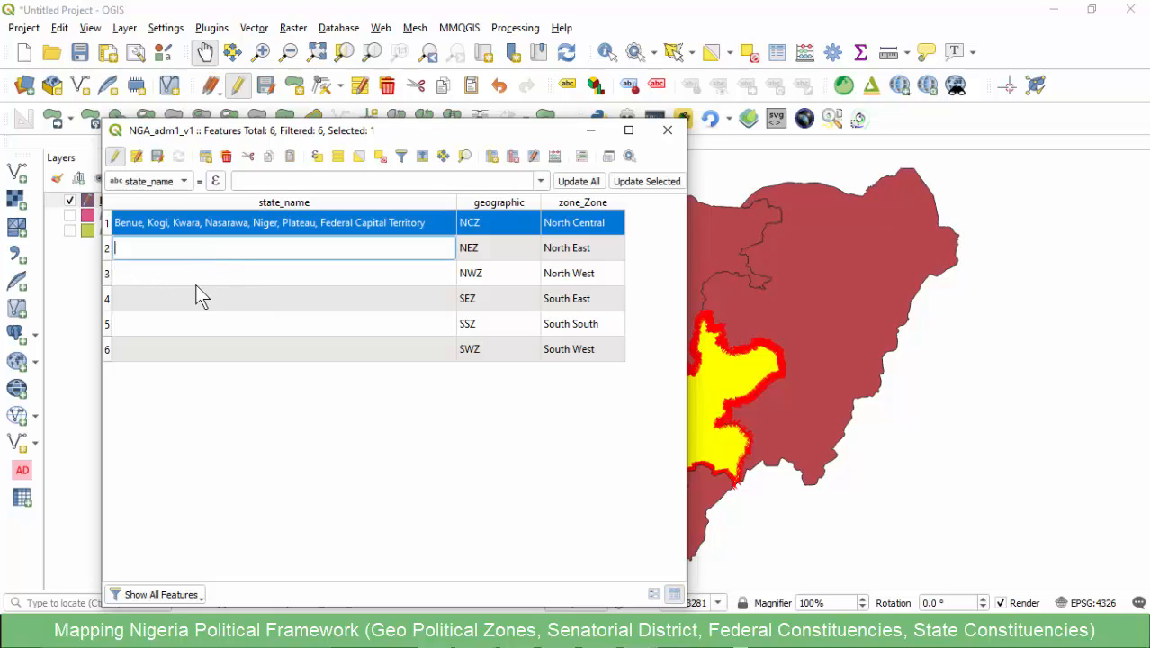
{"action": "left_click", "coordinate": [107, 252]}
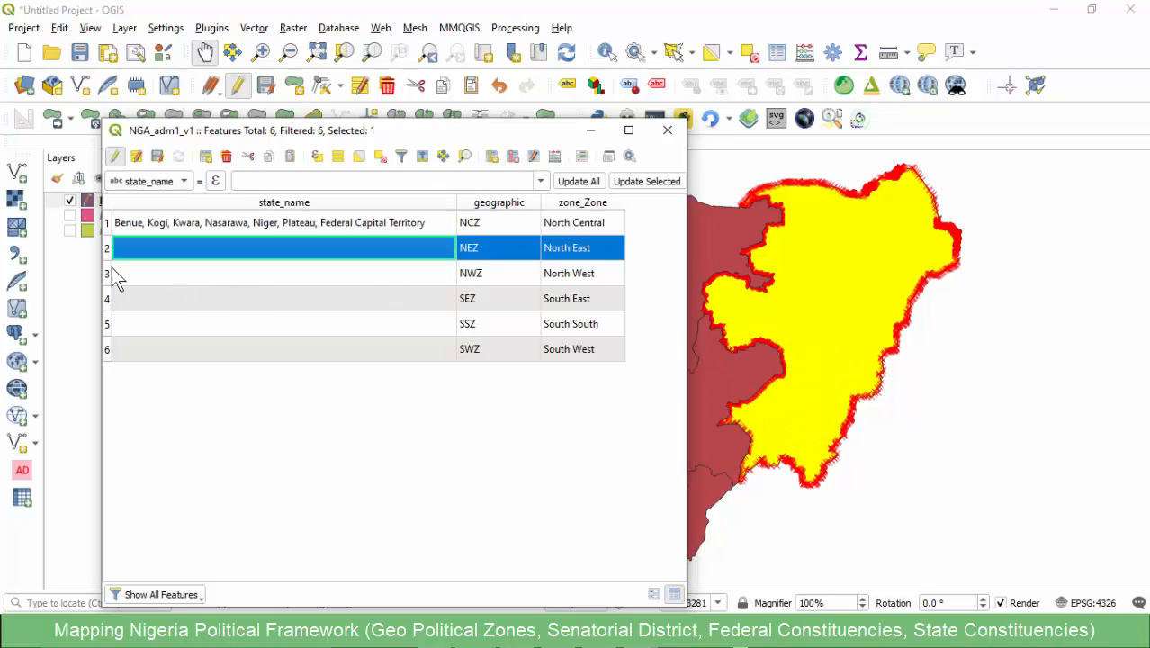
{"action": "left_click", "coordinate": [106, 273]}
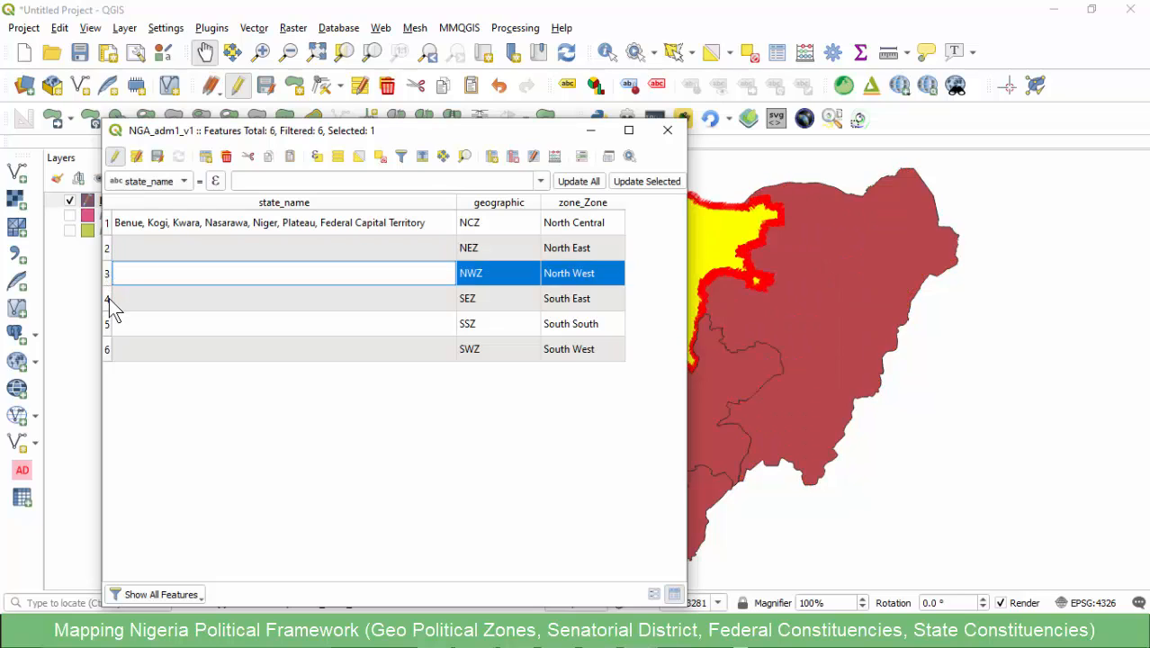
{"action": "left_click", "coordinate": [107, 297]}
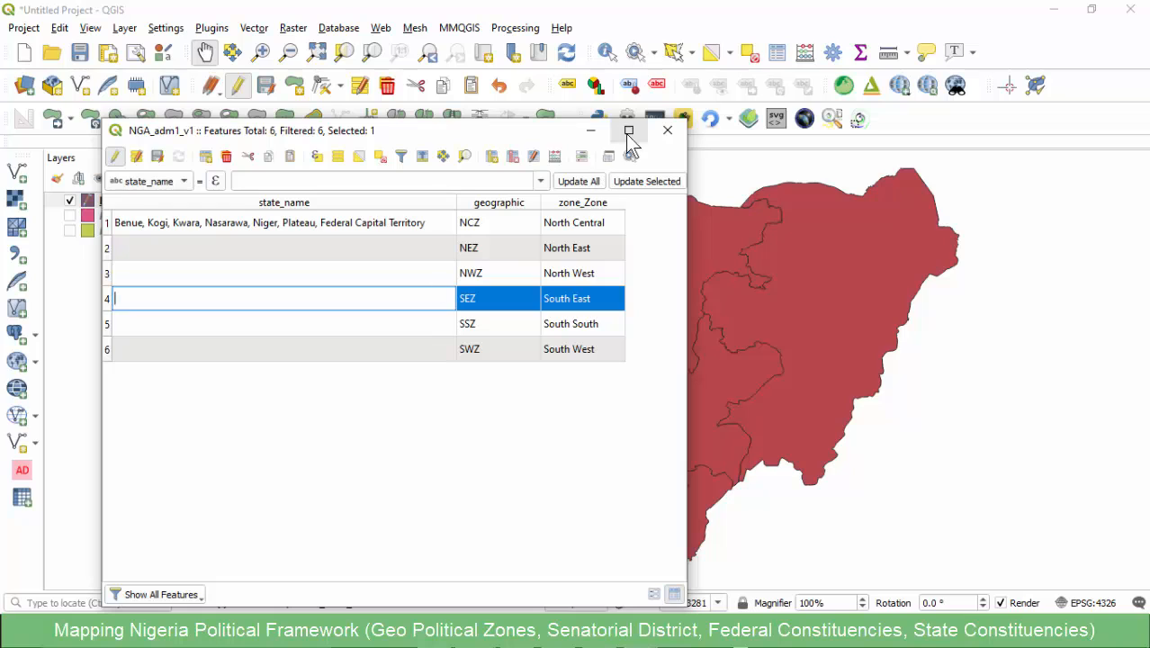
- Narrow the state_name column, then save the NGA_adm1_v1 edits and close the attribute table with editing turned off
{"action": "left_click_drag", "start_coordinate": [456, 202], "coordinate": [254, 225]}
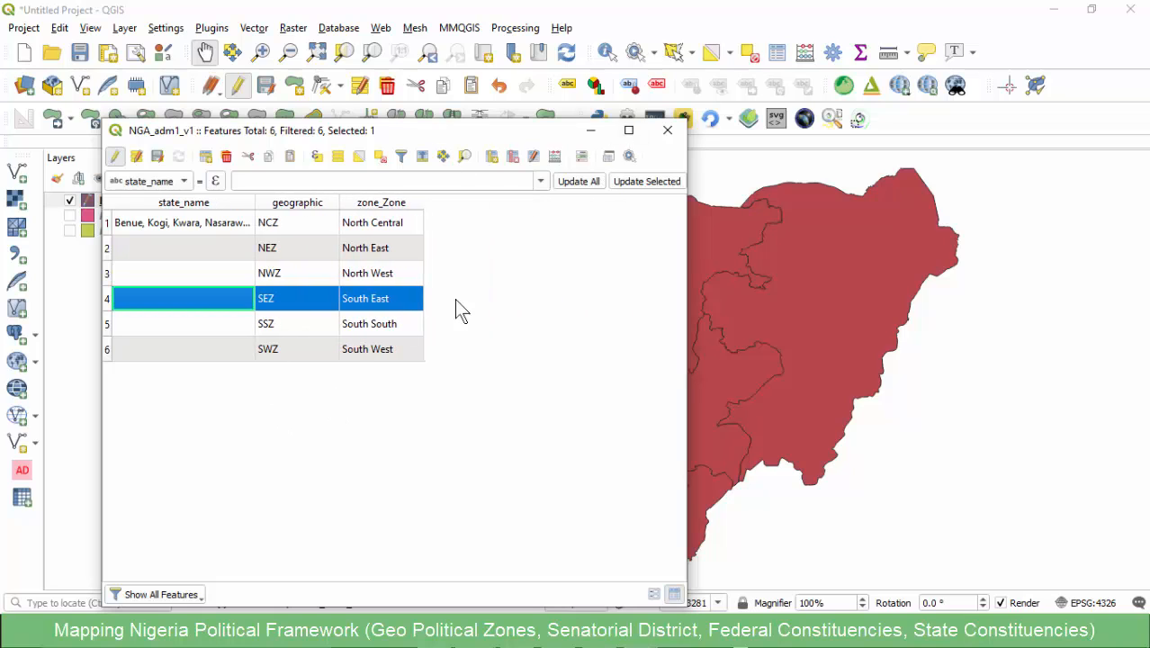
{"action": "left_click", "coordinate": [157, 156]}
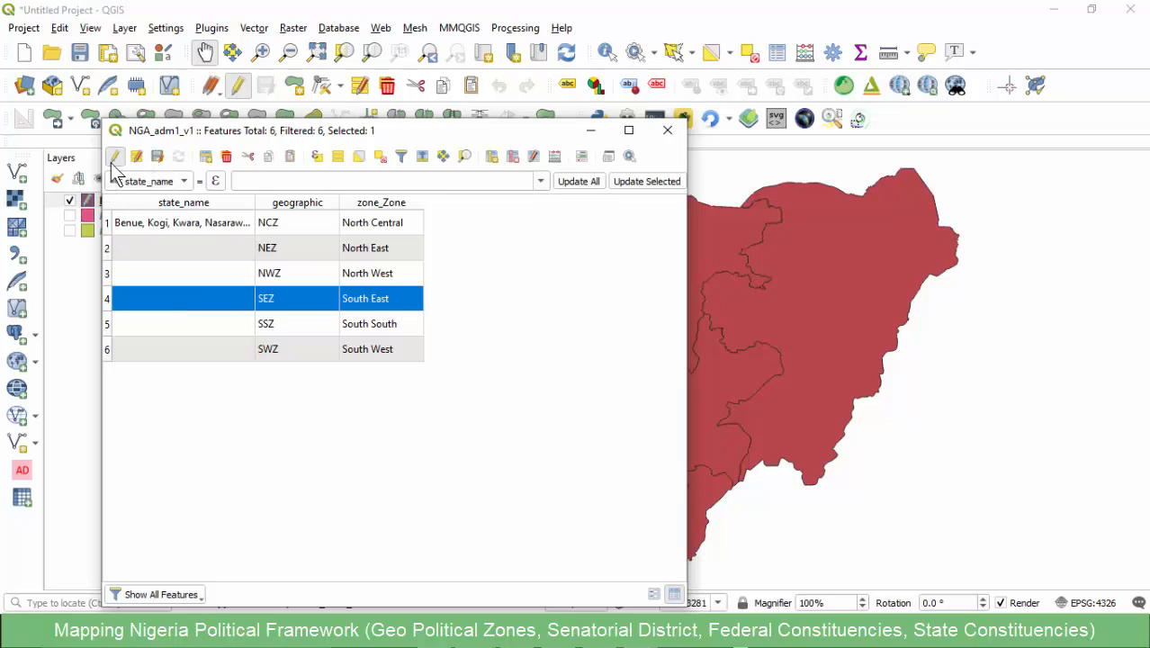
{"action": "left_click", "coordinate": [115, 157]}
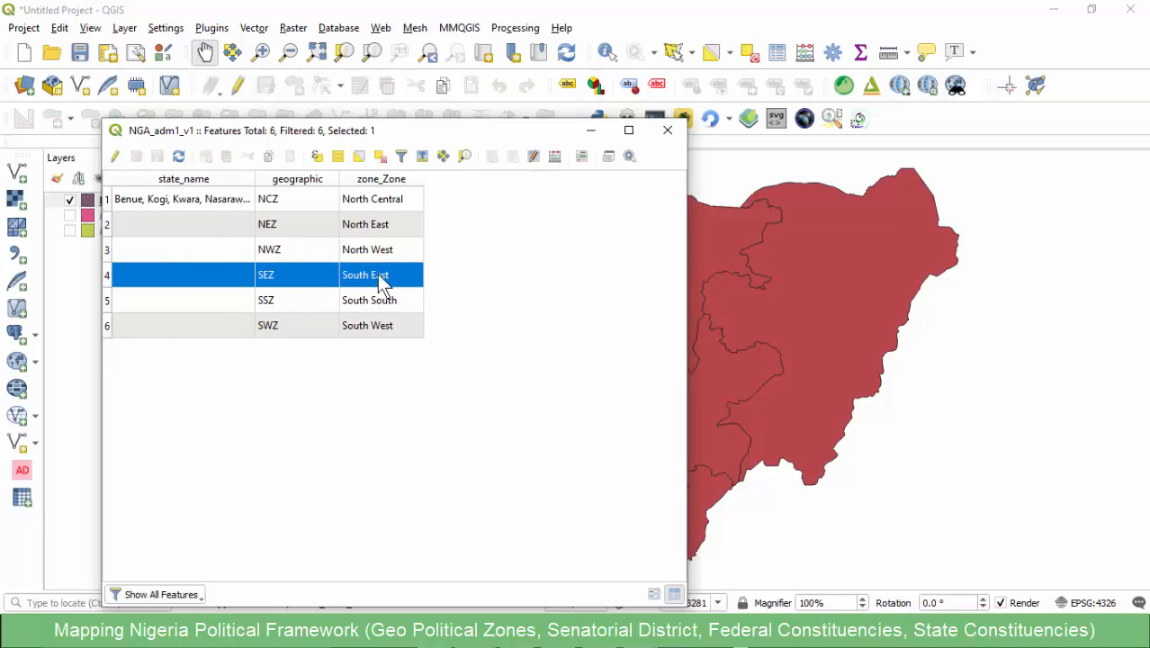
{"action": "left_click", "coordinate": [668, 131]}
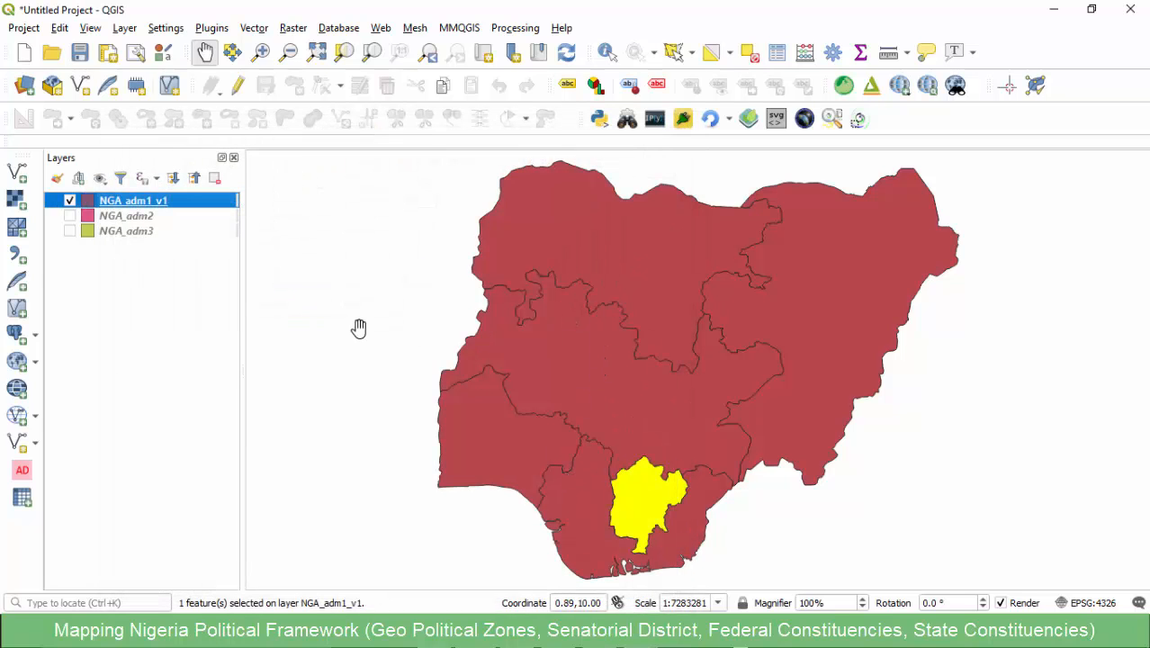
- Style NGA_adm1_v1 with categorized symbology on zone_Zone using random colors, and deselect all features
{"action": "double_click", "coordinate": [113, 201]}
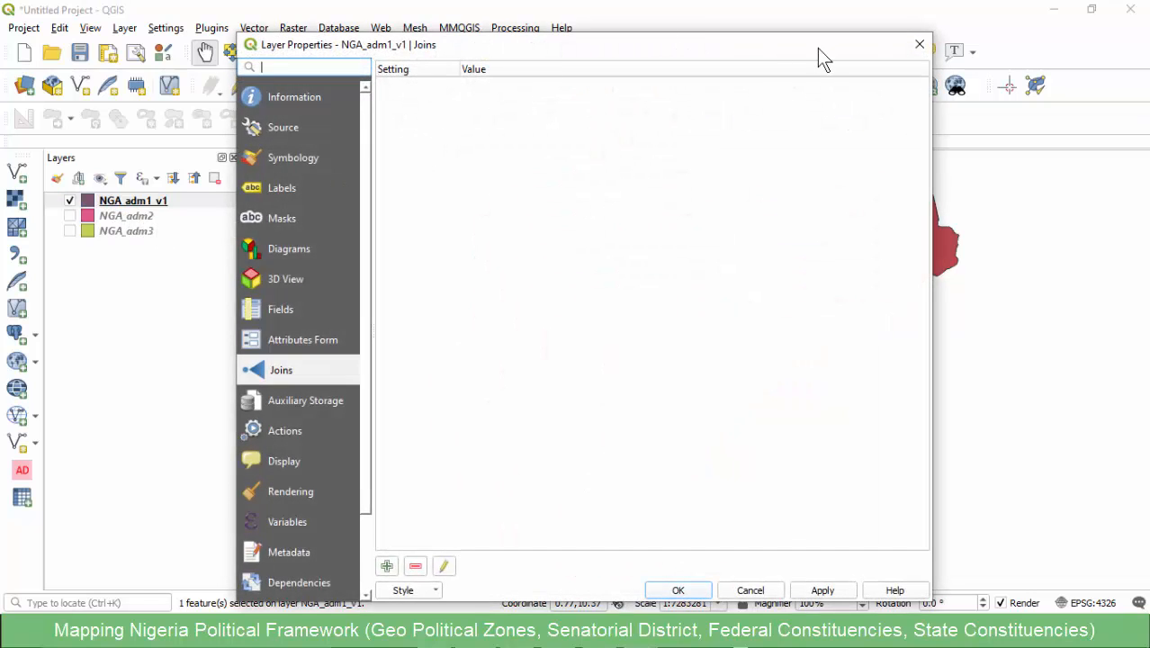
{"action": "left_click", "coordinate": [297, 160]}
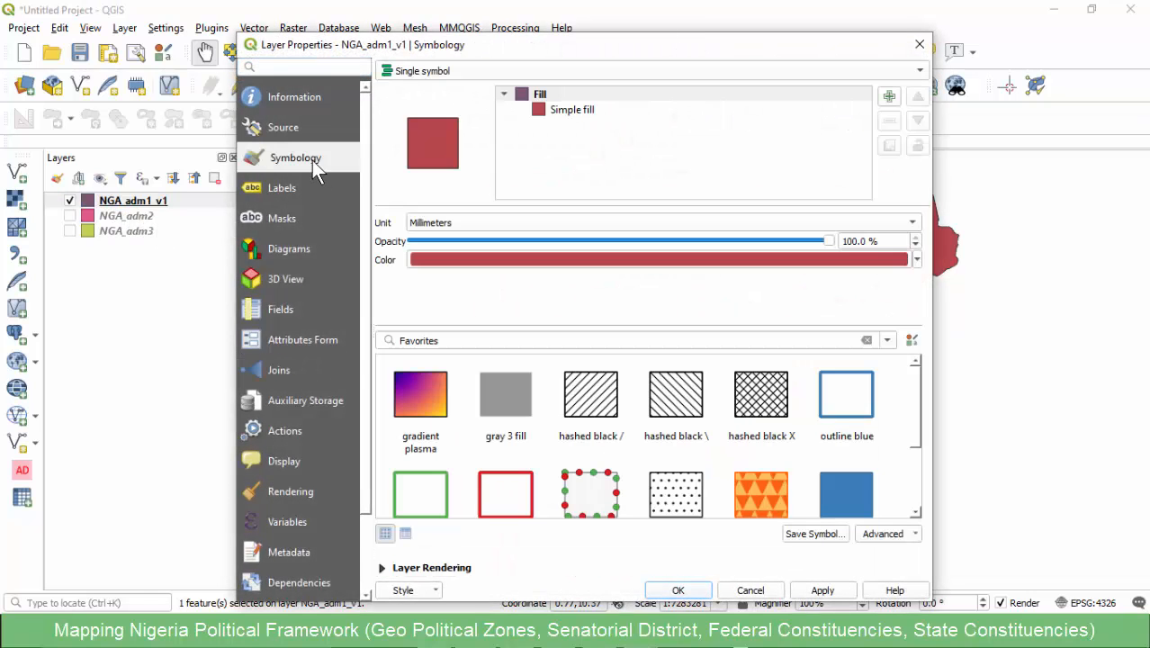
{"action": "left_click", "coordinate": [445, 71]}
{"action": "left_click", "coordinate": [431, 89]}
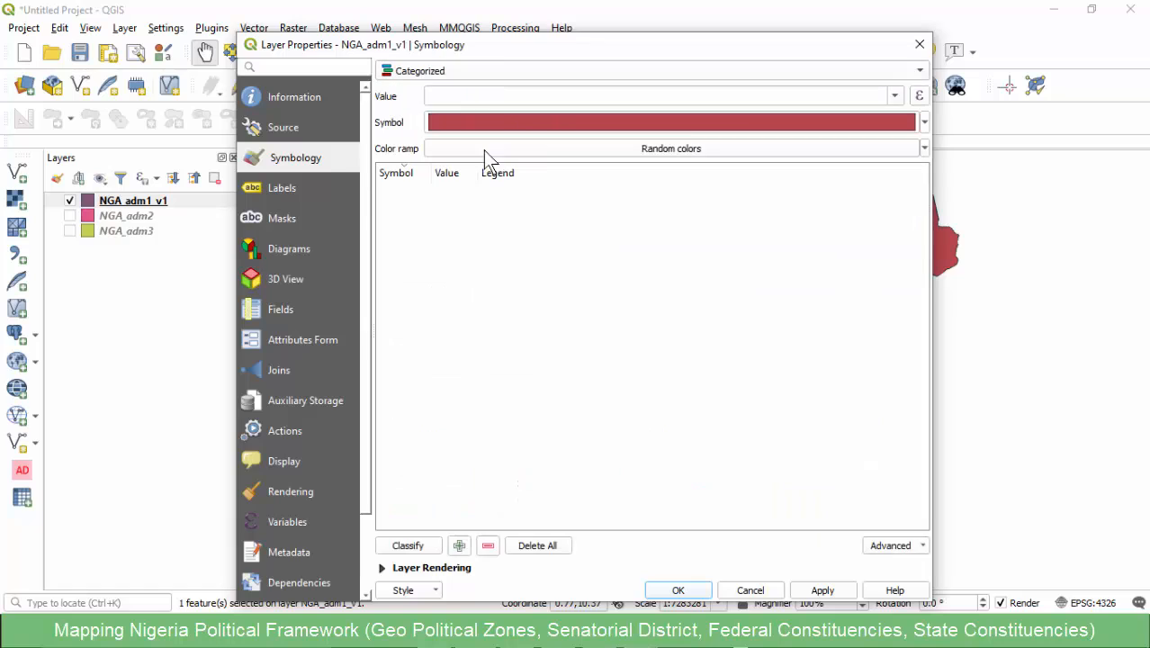
{"action": "left_click", "coordinate": [895, 96]}
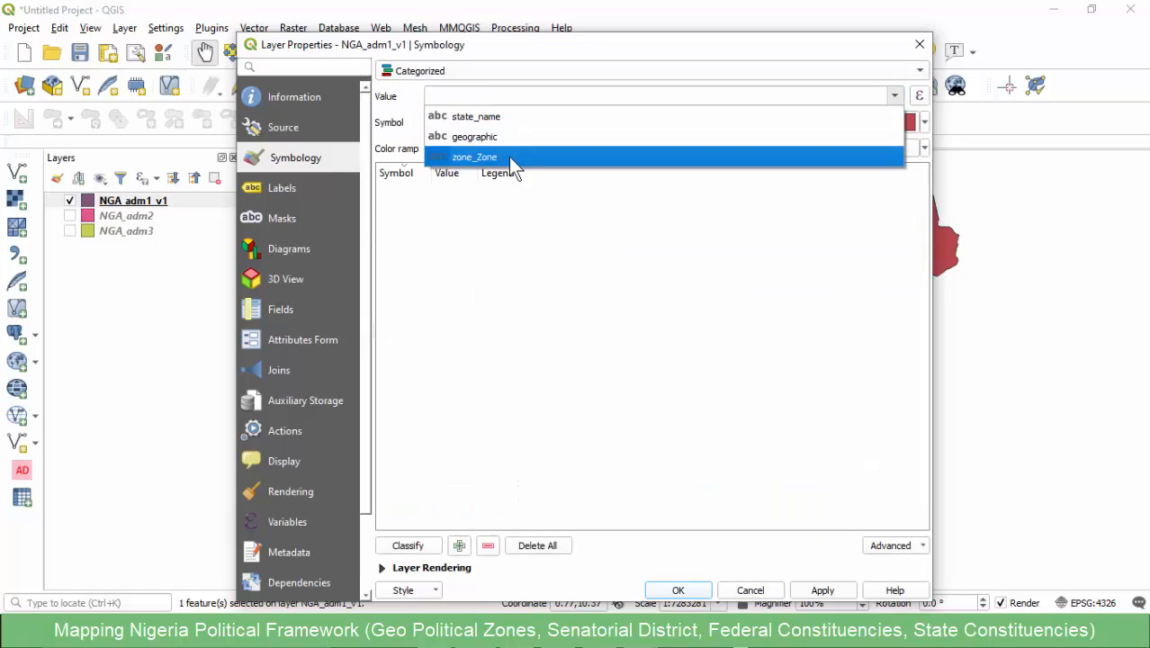
{"action": "left_click", "coordinate": [478, 157]}
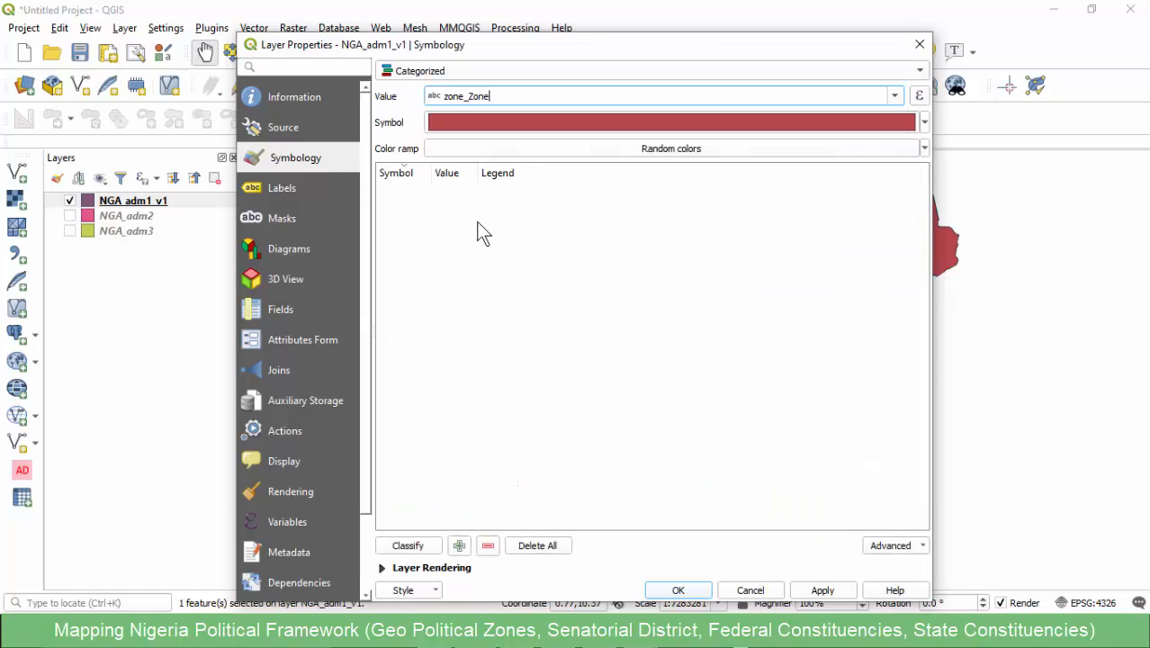
{"action": "left_click", "coordinate": [396, 546]}
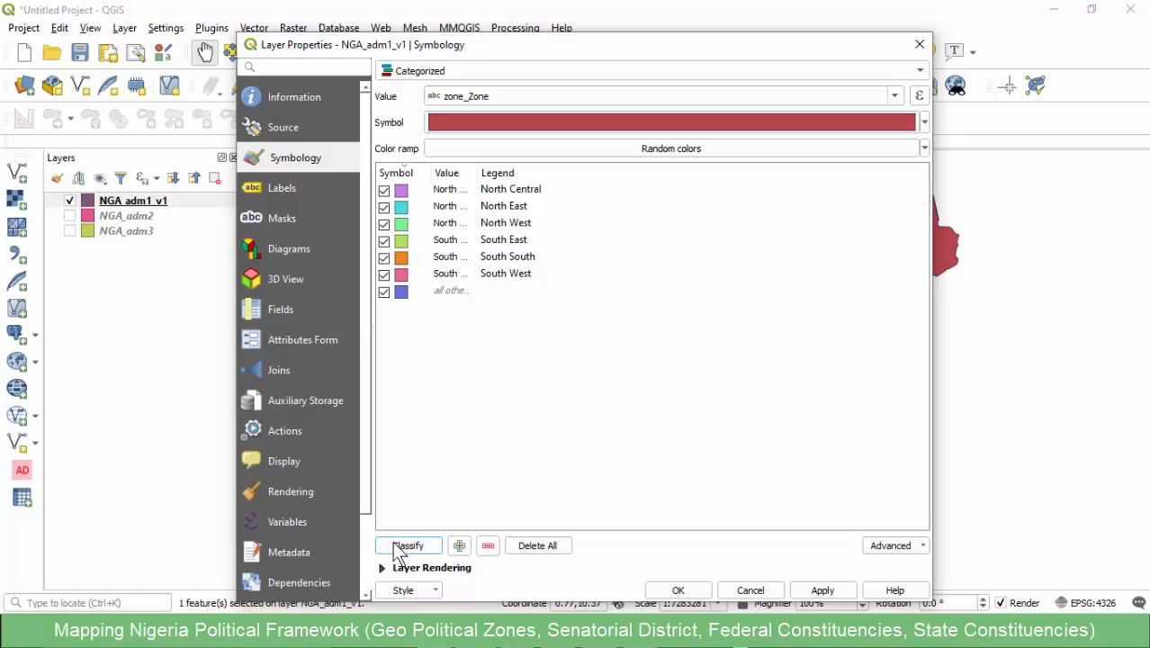
{"action": "left_click", "coordinate": [677, 591]}
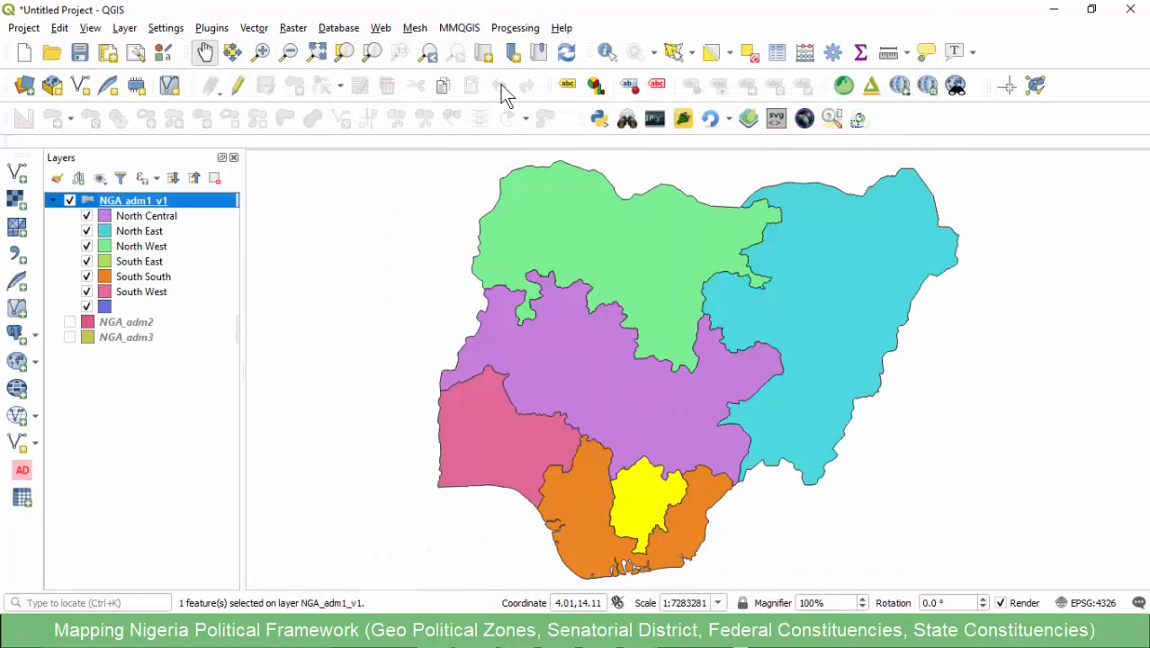
{"action": "left_click", "coordinate": [747, 52]}
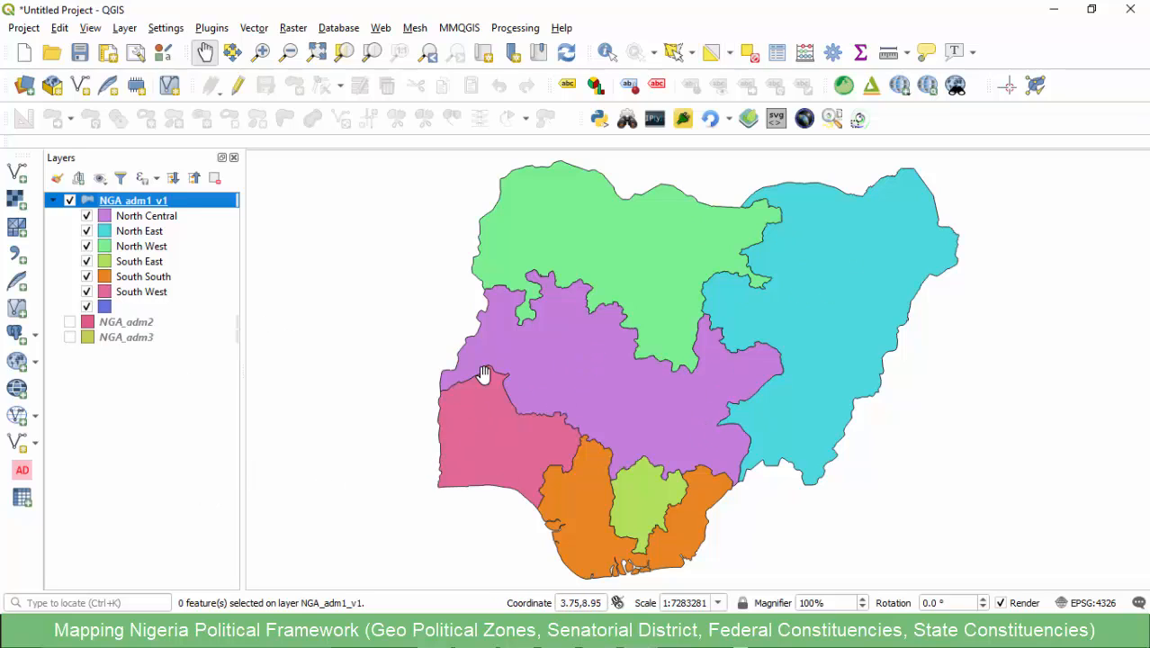
- Switch to the Notepad notes and review the composition lines for Geo Political Zones and Senatorial District
{"action": "left_click", "coordinate": [630, 634]}
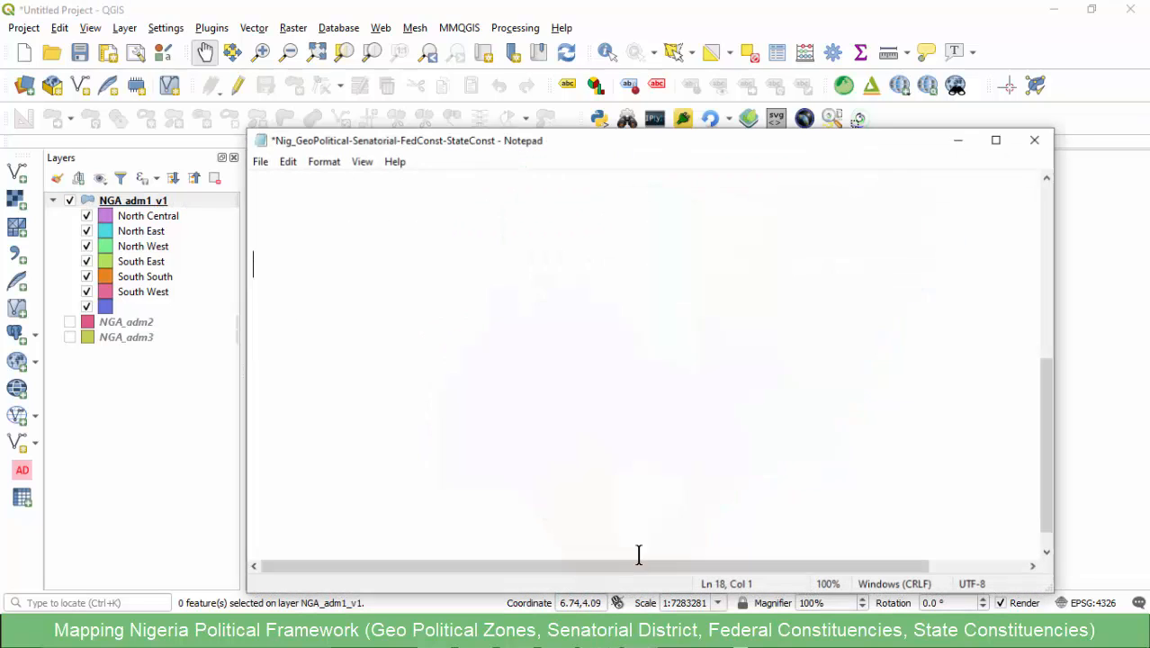
{"action": "scroll", "coordinate": [493, 261], "scroll_direction": "up", "scroll_amount": 5}
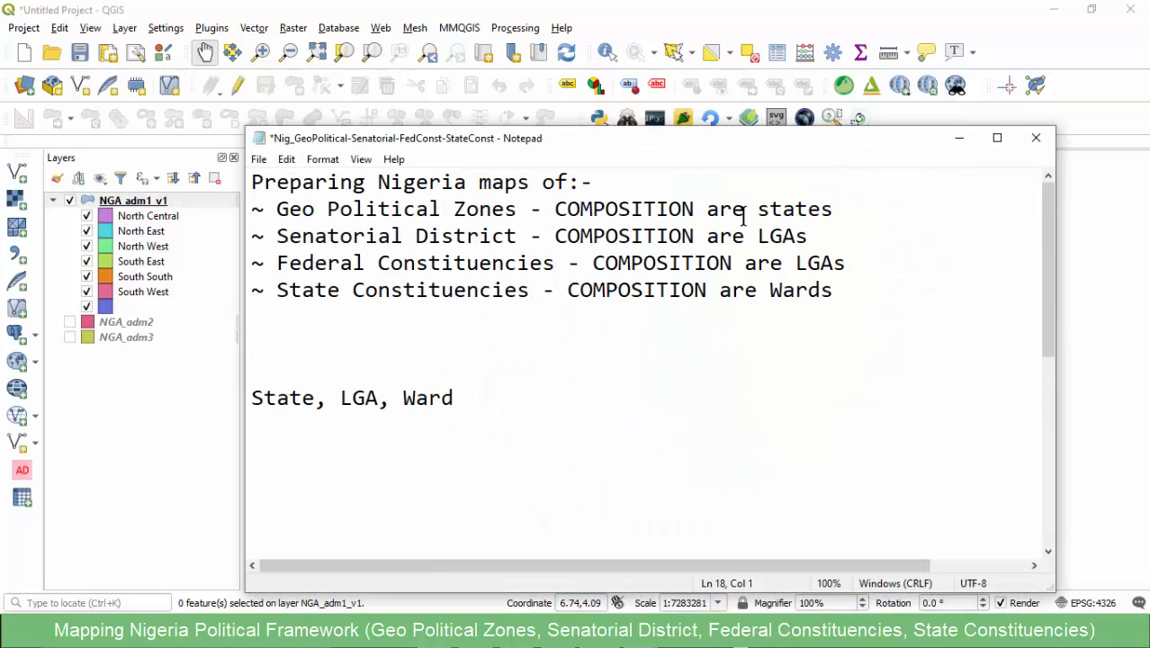
{"action": "left_click_drag", "start_coordinate": [859, 211], "coordinate": [411, 188]}
{"action": "left_click_drag", "start_coordinate": [287, 220], "coordinate": [276, 216]}
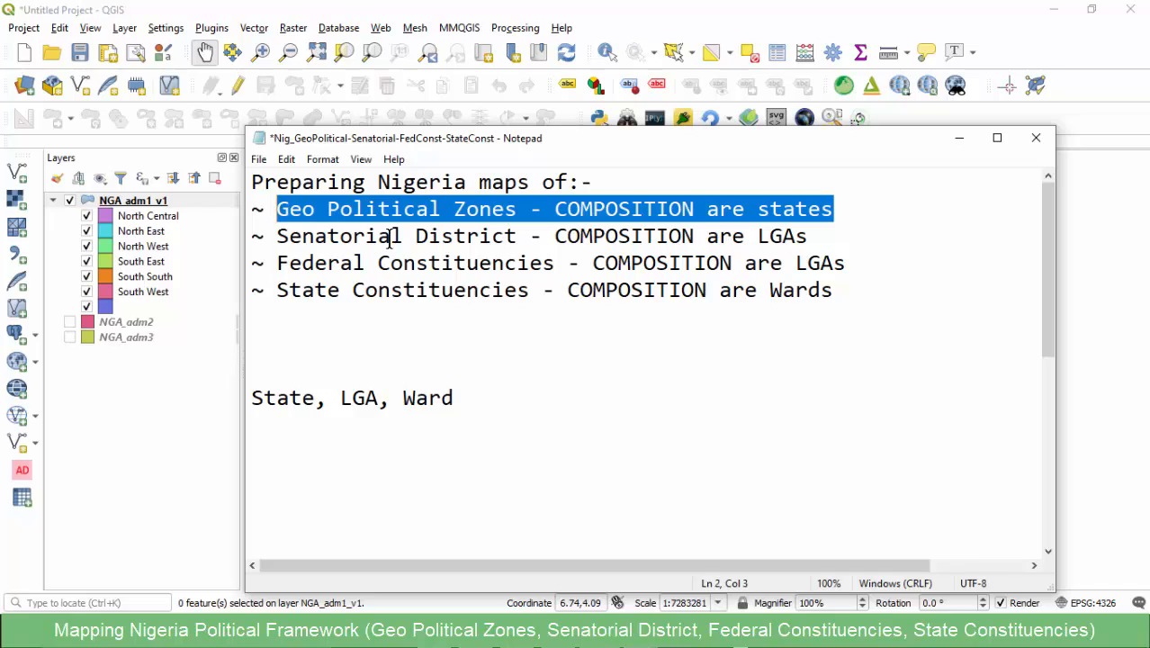
{"action": "left_click", "coordinate": [686, 209]}
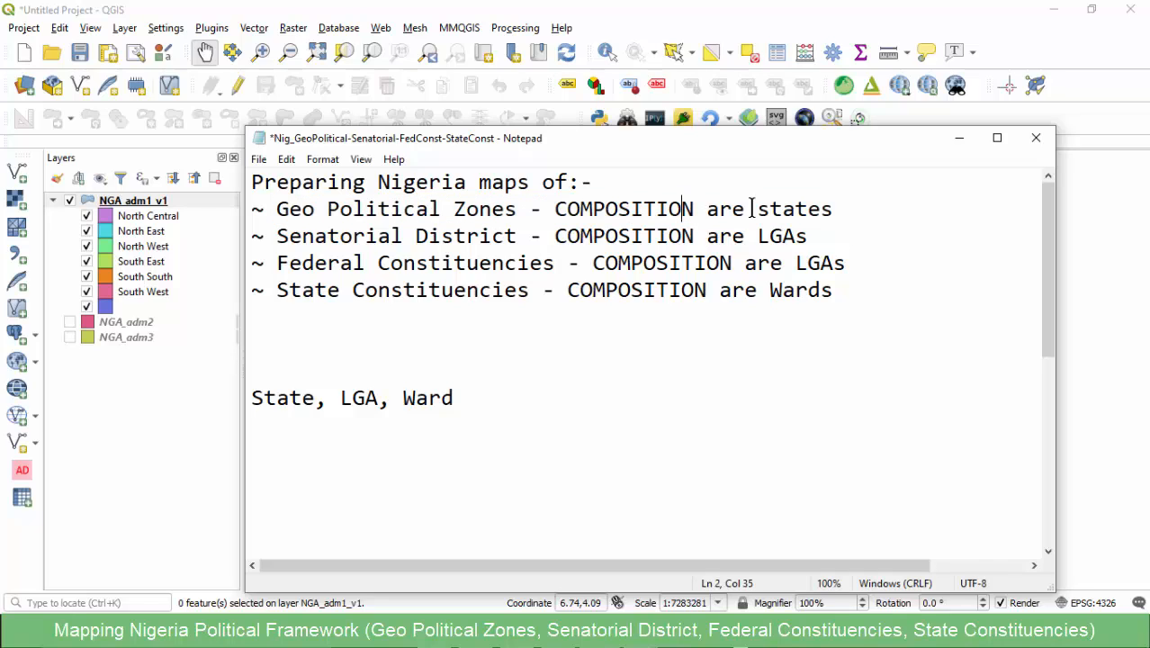
{"action": "left_click", "coordinate": [822, 209]}
{"action": "left_click_drag", "start_coordinate": [833, 243], "coordinate": [280, 237]}
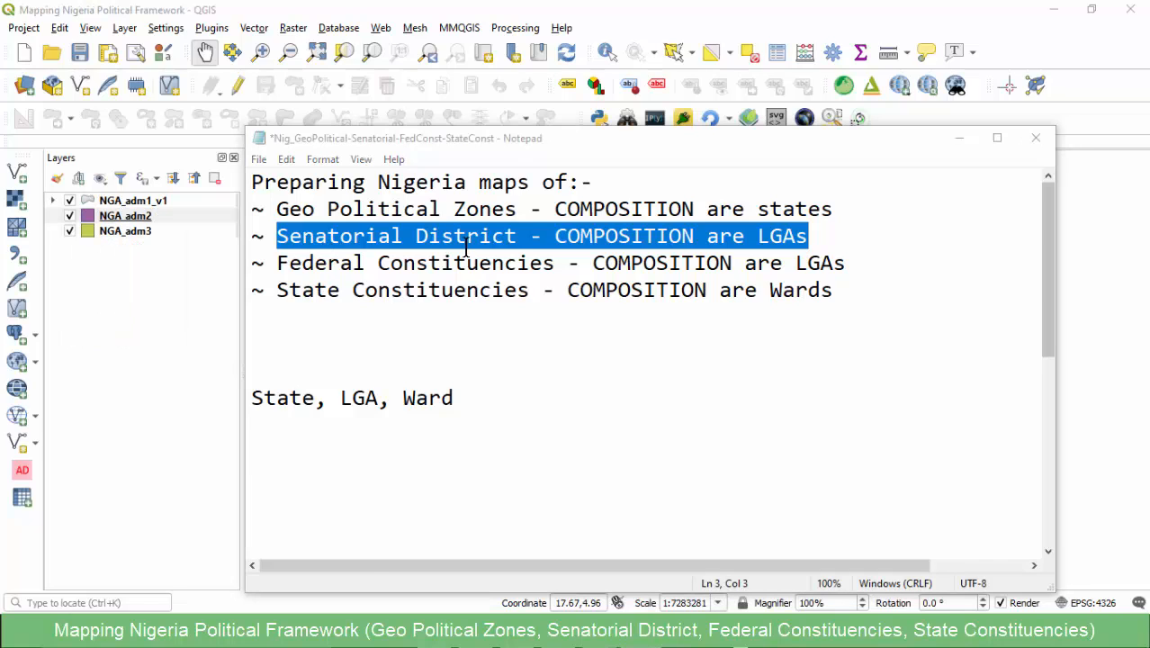
{"action": "left_click", "coordinate": [810, 236]}
{"action": "left_click_drag", "start_coordinate": [811, 236], "coordinate": [290, 239]}
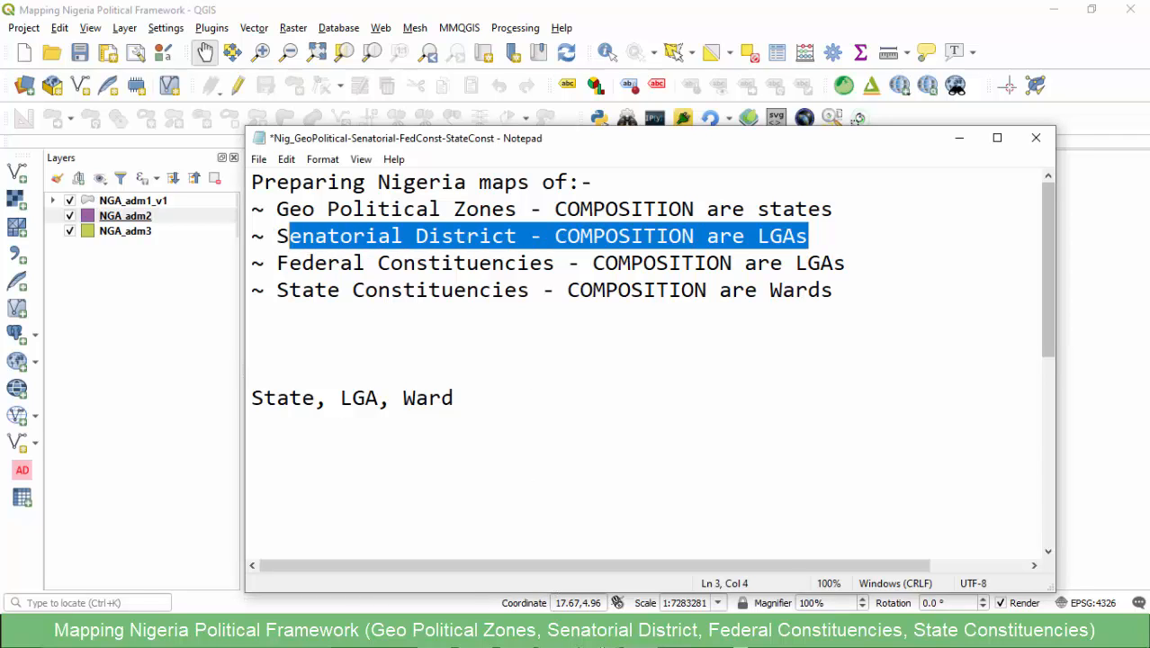
- Switch to the senatorial districts and constituencies workbook and examine each state's districts, codes and compositions on the SEN. DIST. sheet
{"action": "mouse_move", "coordinate": [598, 641]}
{"action": "left_click", "coordinate": [532, 563]}
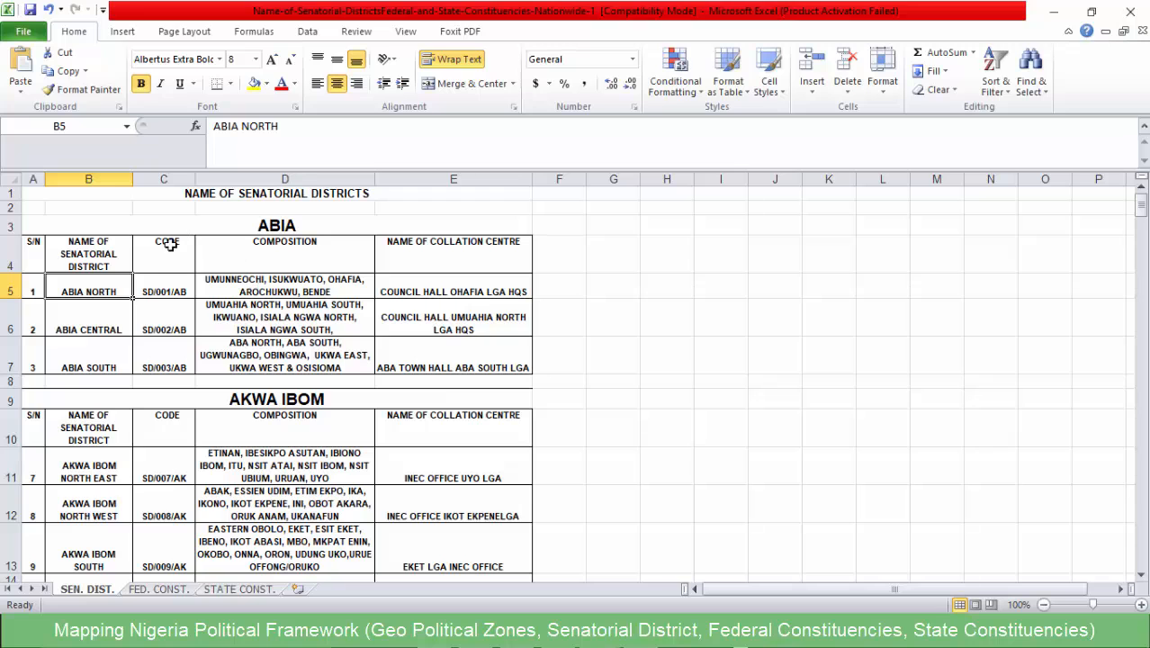
{"action": "scroll", "coordinate": [97, 301], "scroll_direction": "down", "scroll_amount": 1}
{"action": "scroll", "coordinate": [94, 292], "scroll_direction": "up", "scroll_amount": 1}
{"action": "left_click", "coordinate": [267, 280]}
{"action": "left_click", "coordinate": [263, 349]}
{"action": "left_click", "coordinate": [261, 381]}
{"action": "scroll", "coordinate": [100, 404], "scroll_direction": "down", "scroll_amount": 4}
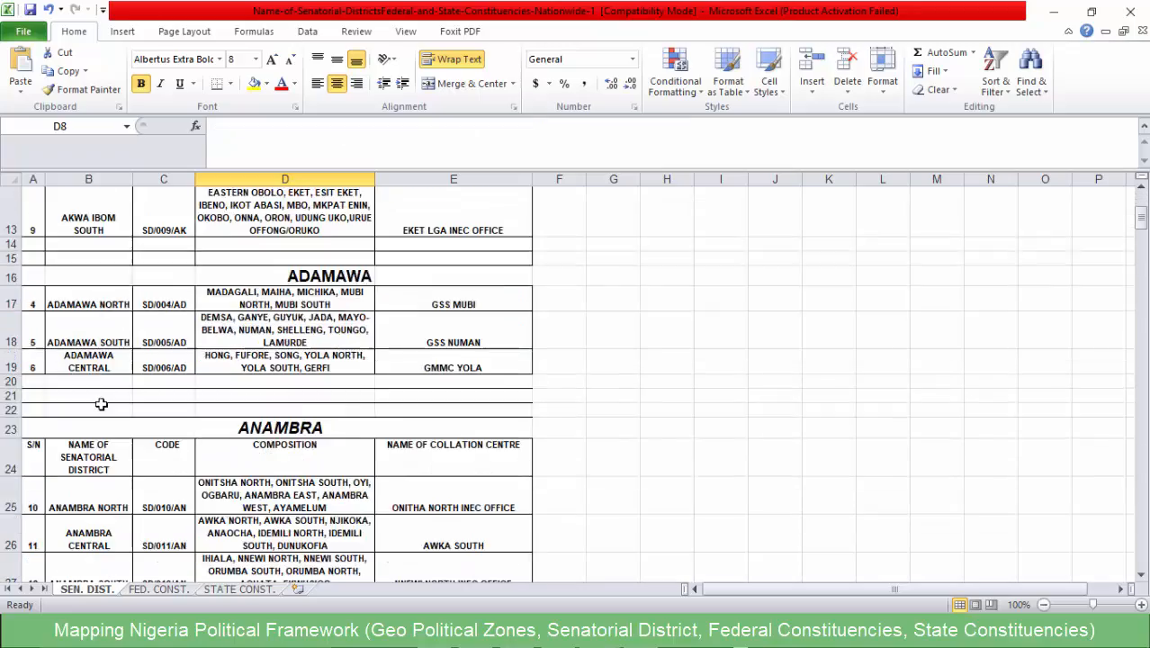
{"action": "scroll", "coordinate": [101, 404], "scroll_direction": "down", "scroll_amount": 20}
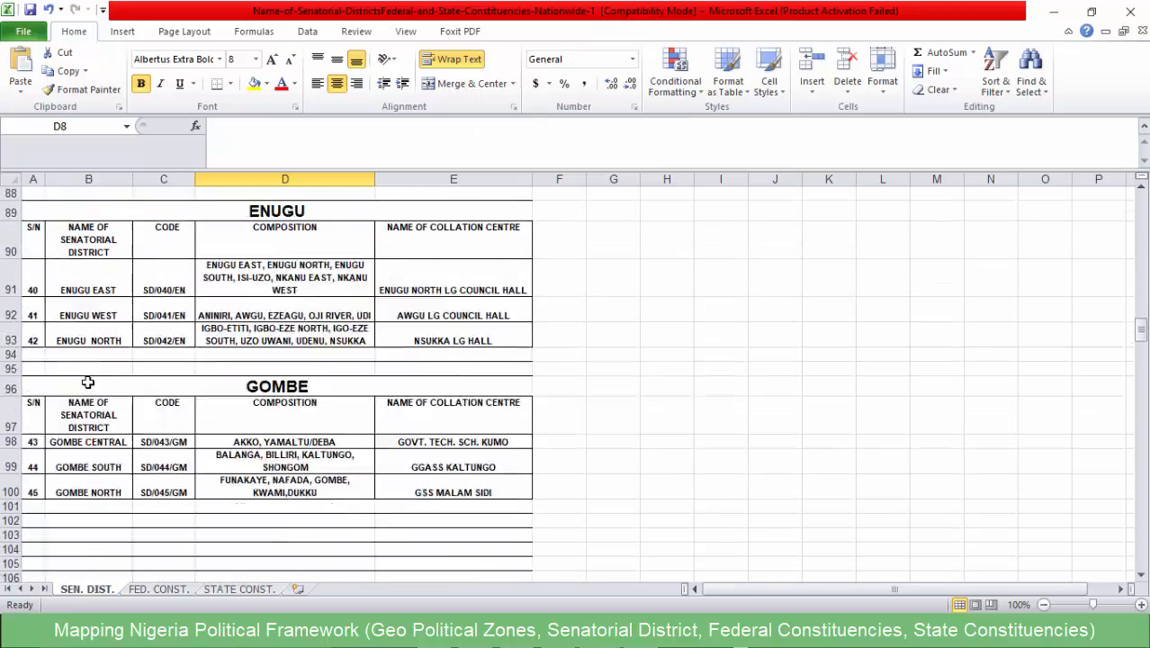
{"action": "scroll", "coordinate": [88, 382], "scroll_direction": "down", "scroll_amount": 10}
{"action": "scroll", "coordinate": [90, 373], "scroll_direction": "up", "scroll_amount": 15}
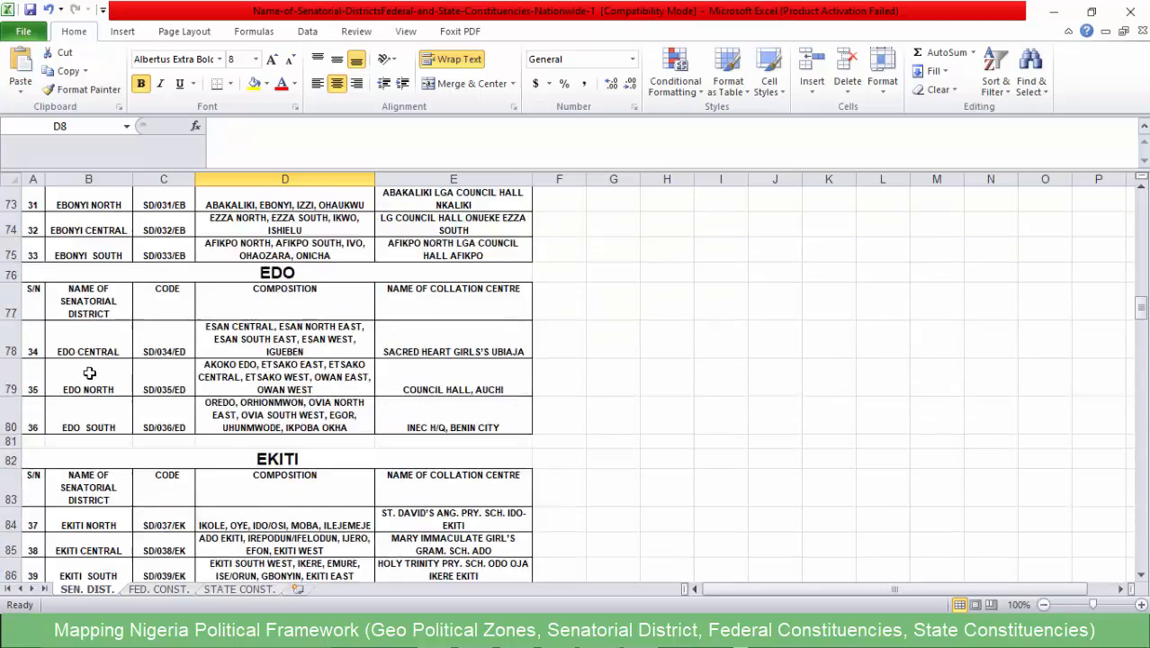
{"action": "scroll", "coordinate": [90, 372], "scroll_direction": "up", "scroll_amount": 20}
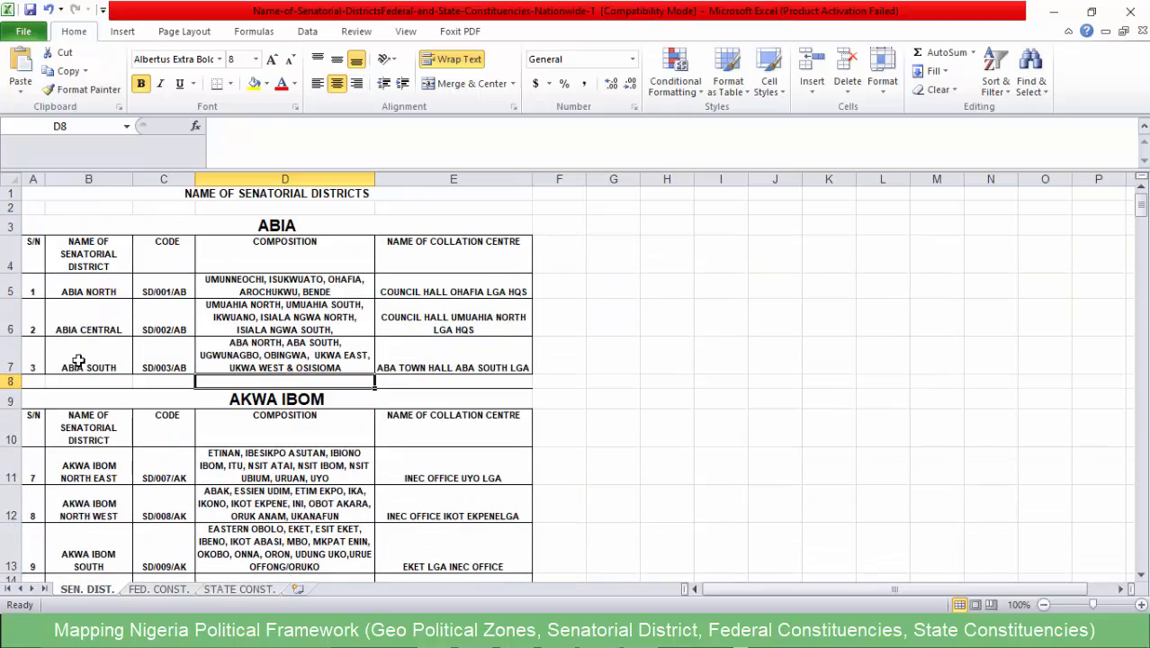
{"action": "left_click", "coordinate": [124, 290]}
{"action": "scroll", "coordinate": [117, 340], "scroll_direction": "down", "scroll_amount": 1}
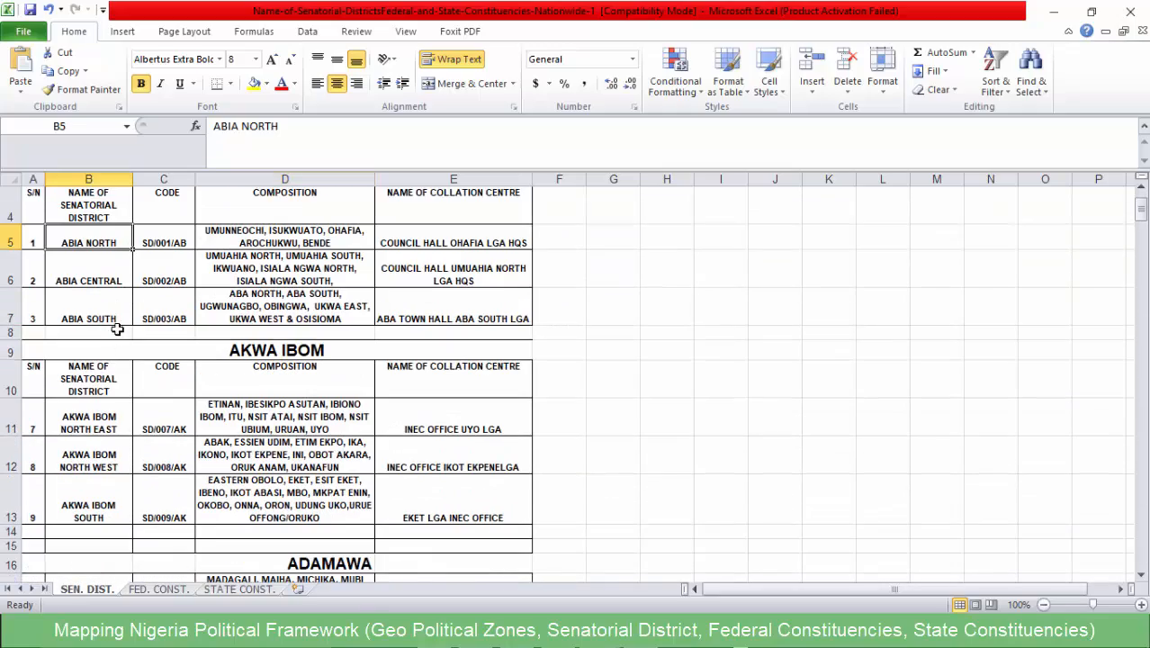
- Find the Kaduna table on the SEN. DIST. sheet and examine its senatorial district names and LGA compositions
{"action": "scroll", "coordinate": [117, 329], "scroll_direction": "down", "scroll_amount": 20}
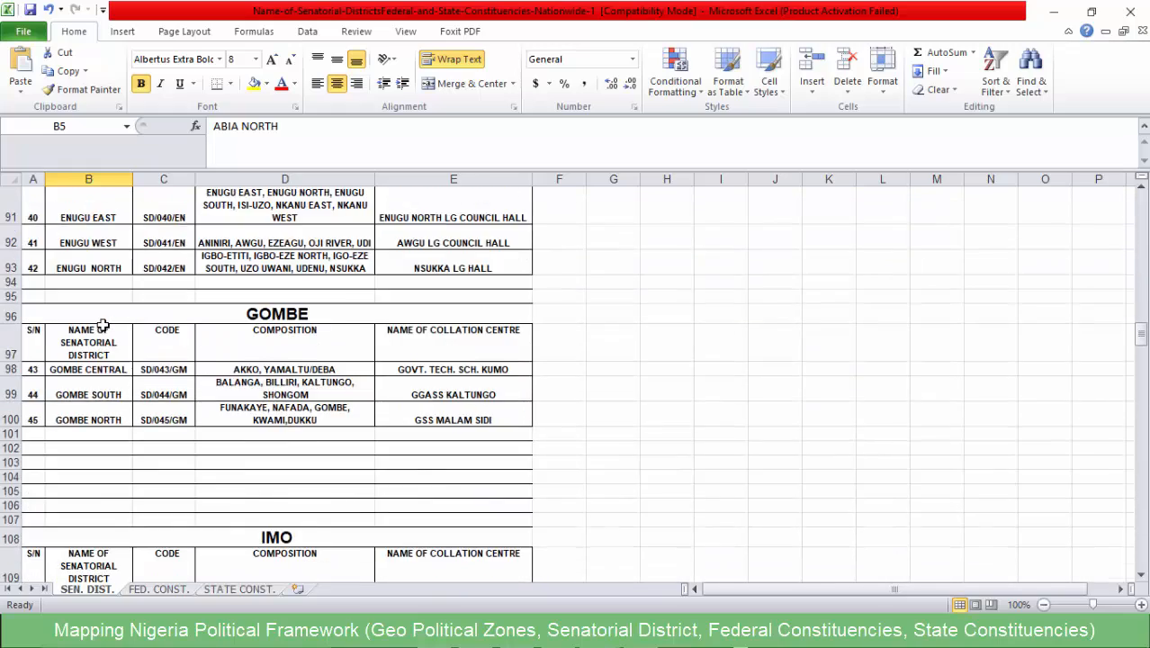
{"action": "scroll", "coordinate": [103, 325], "scroll_direction": "down", "scroll_amount": 11}
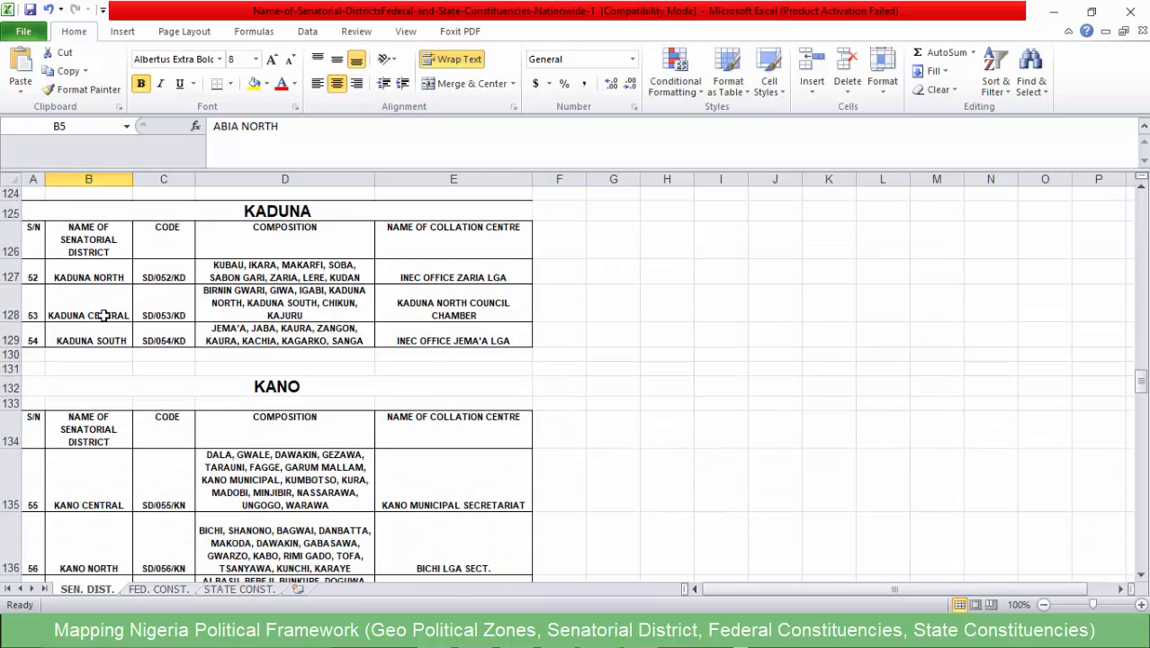
{"action": "scroll", "coordinate": [184, 320], "scroll_direction": "up", "scroll_amount": 1}
{"action": "left_click", "coordinate": [89, 316]}
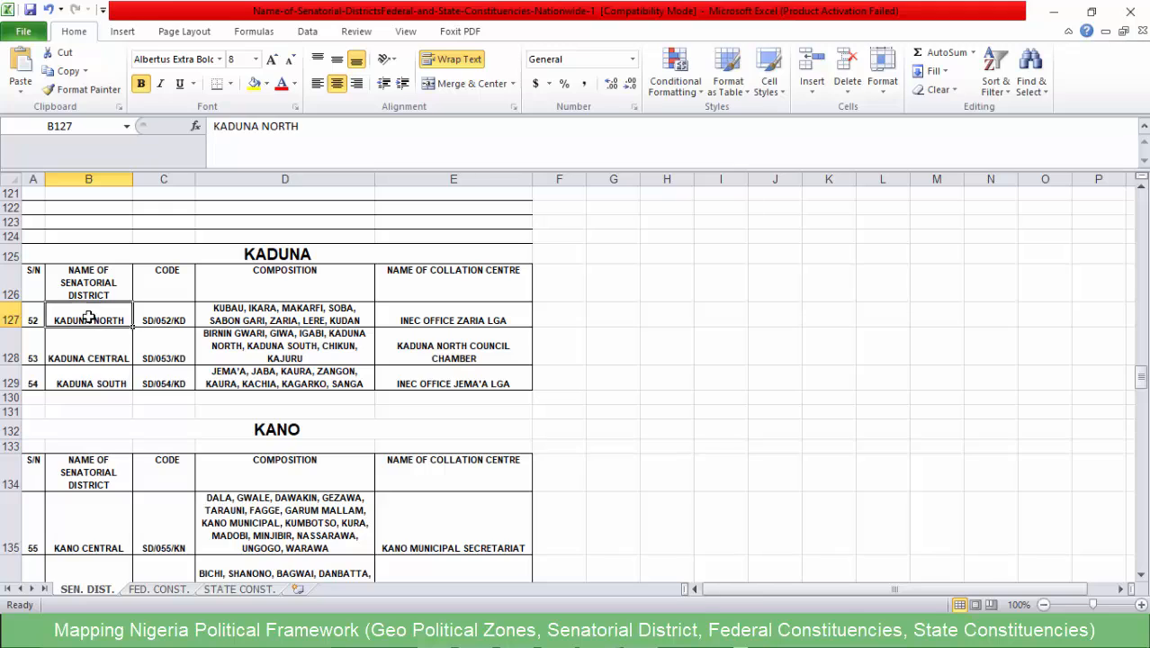
{"action": "left_click", "coordinate": [280, 320]}
{"action": "left_click", "coordinate": [232, 371]}
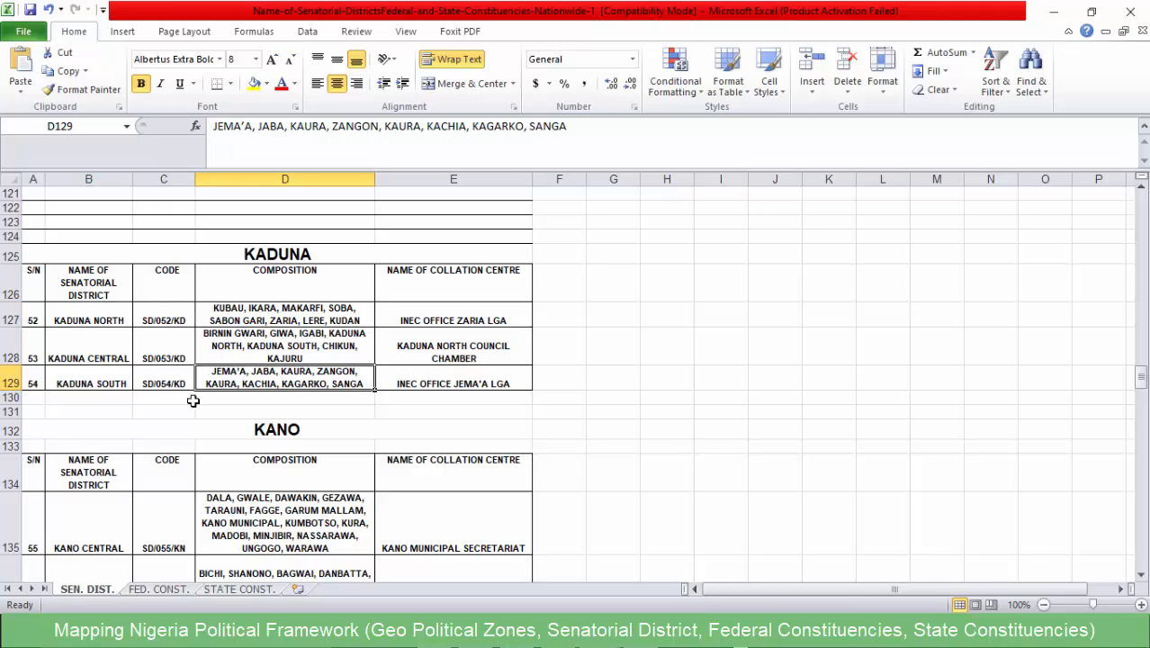
{"action": "left_click", "coordinate": [113, 378]}
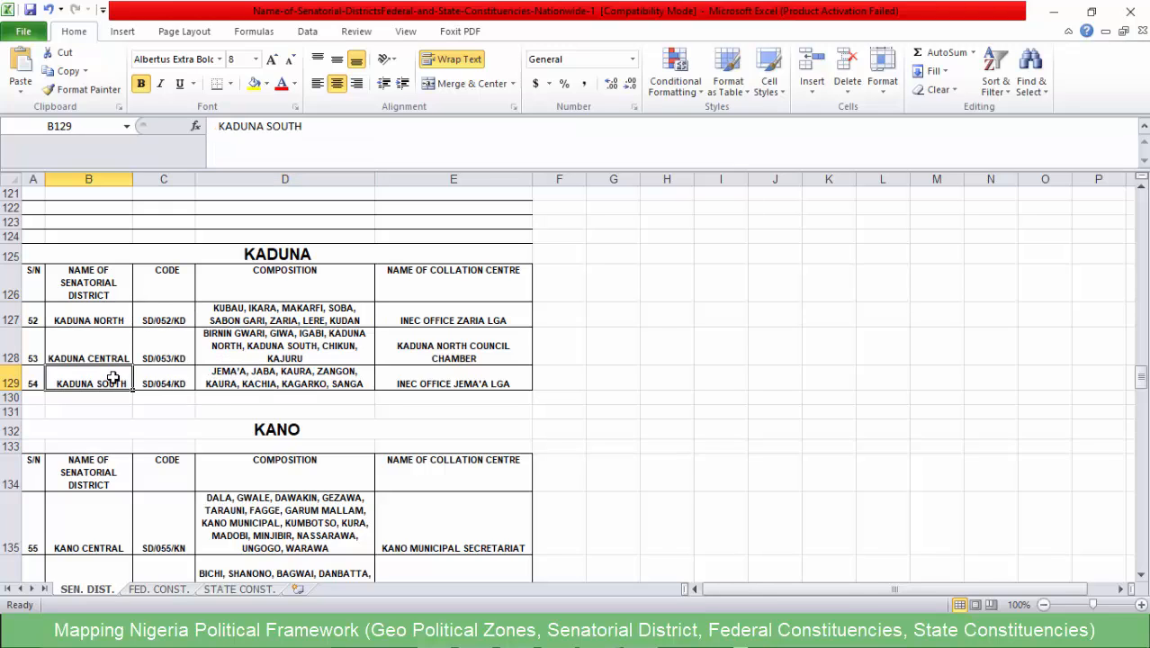
{"action": "left_click", "coordinate": [284, 314]}
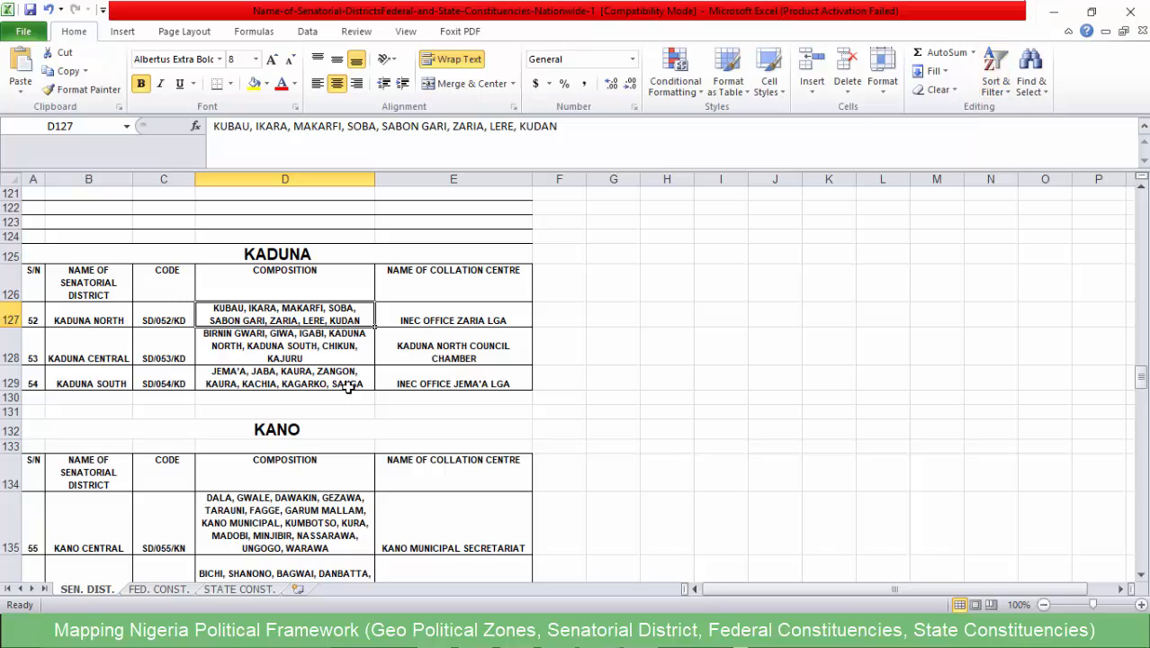
- Switch back to QGIS and hide the NGA_adm1_v1 layer, keeping NGA_adm2 and NGA_adm3 visible
{"action": "left_click", "coordinate": [1057, 16]}
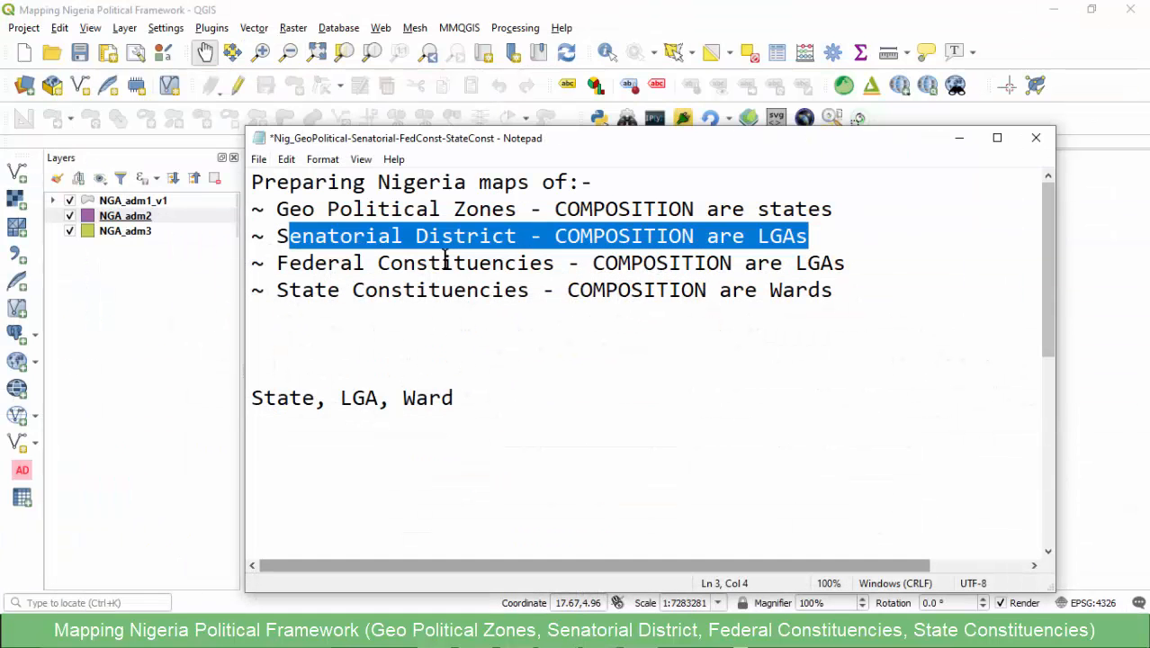
{"action": "left_click", "coordinate": [164, 295]}
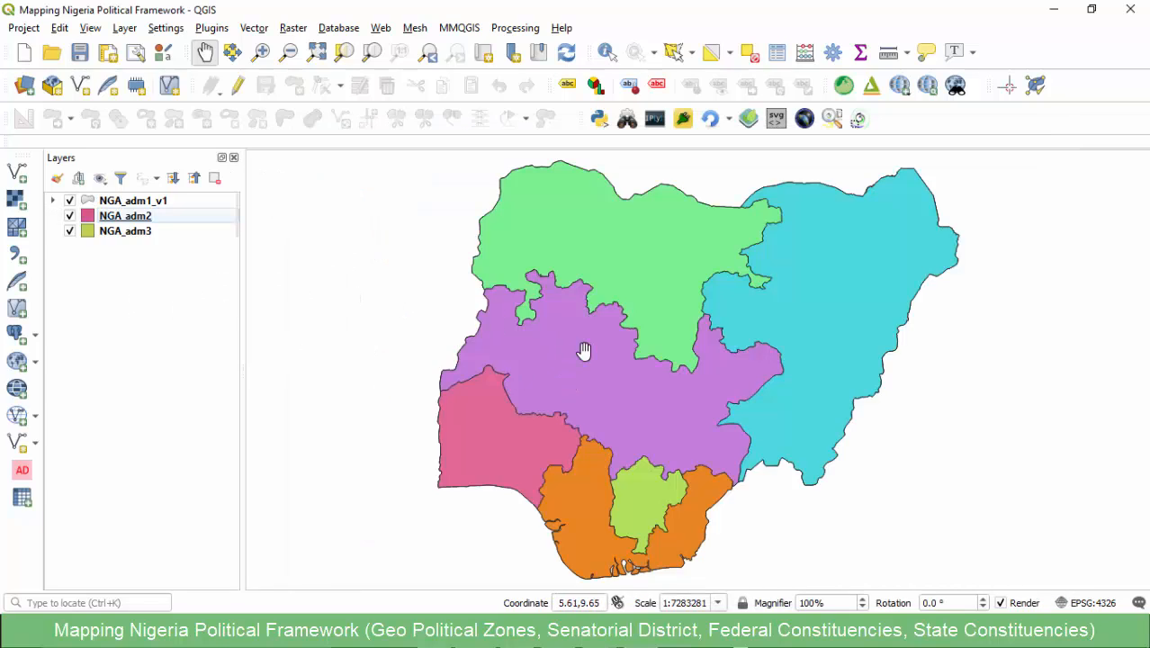
{"action": "left_click", "coordinate": [69, 201]}
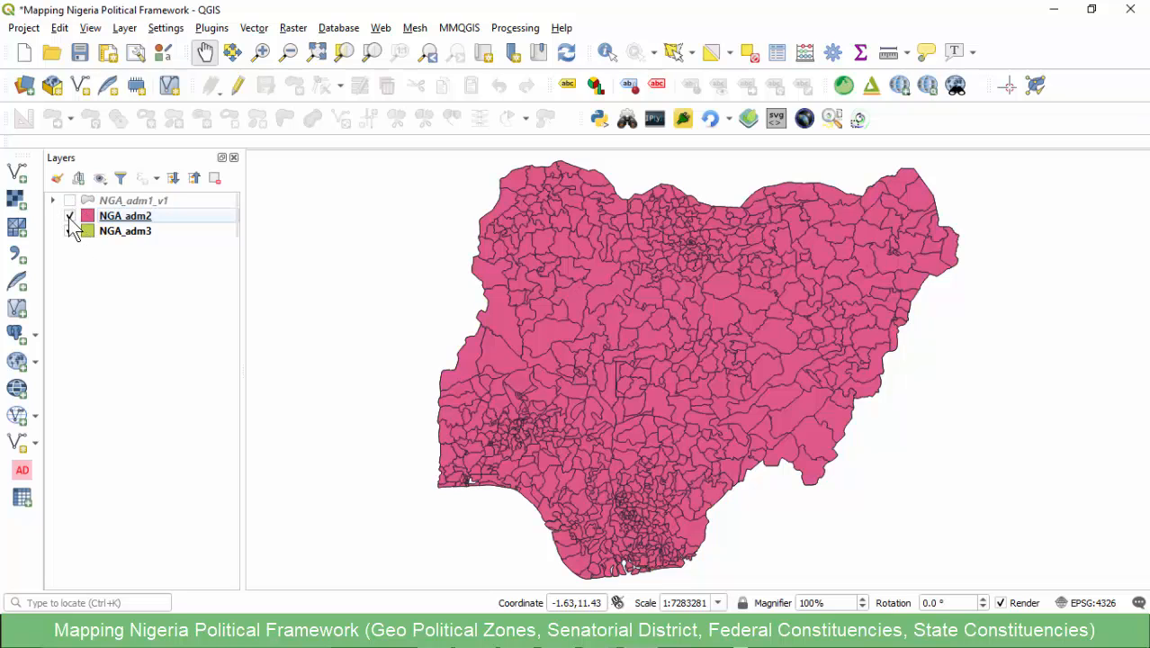
{"action": "left_click", "coordinate": [69, 215]}
{"action": "left_click", "coordinate": [69, 217]}
{"action": "left_click", "coordinate": [69, 216]}
{"action": "left_click", "coordinate": [69, 231]}
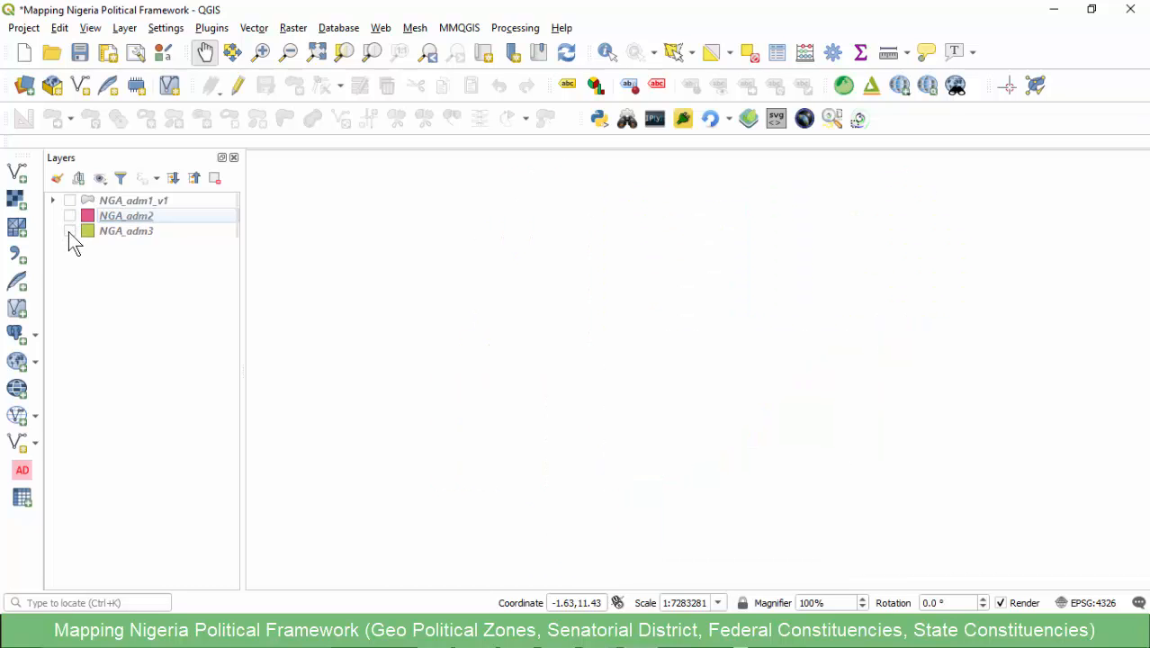
{"action": "left_click", "coordinate": [69, 231]}
{"action": "left_click", "coordinate": [70, 216]}
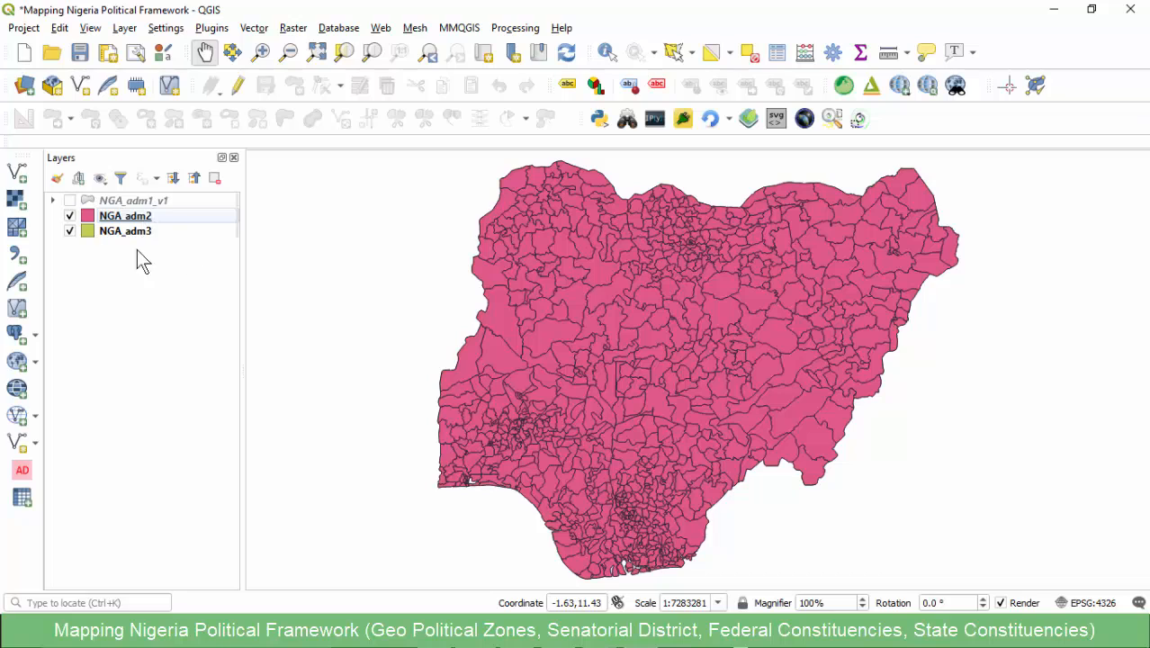
- Add the NGA_adm1 shapefile from the SHP/NGA Ward Map folder as a vector layer
{"action": "left_click", "coordinate": [19, 174]}
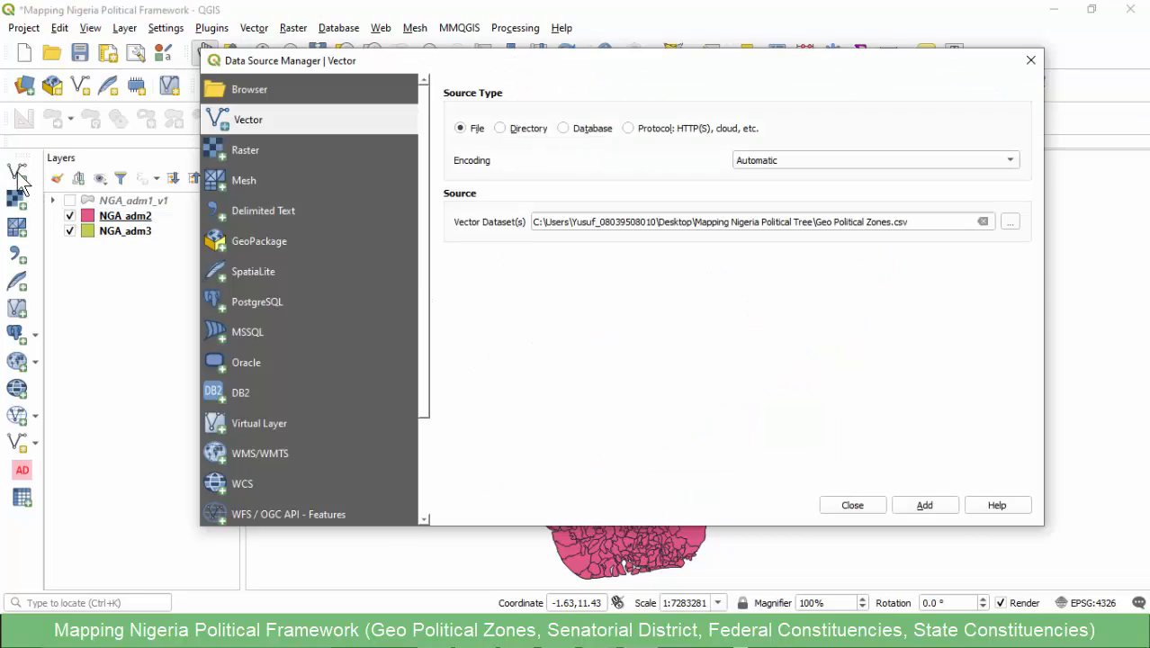
{"action": "left_click", "coordinate": [1010, 221]}
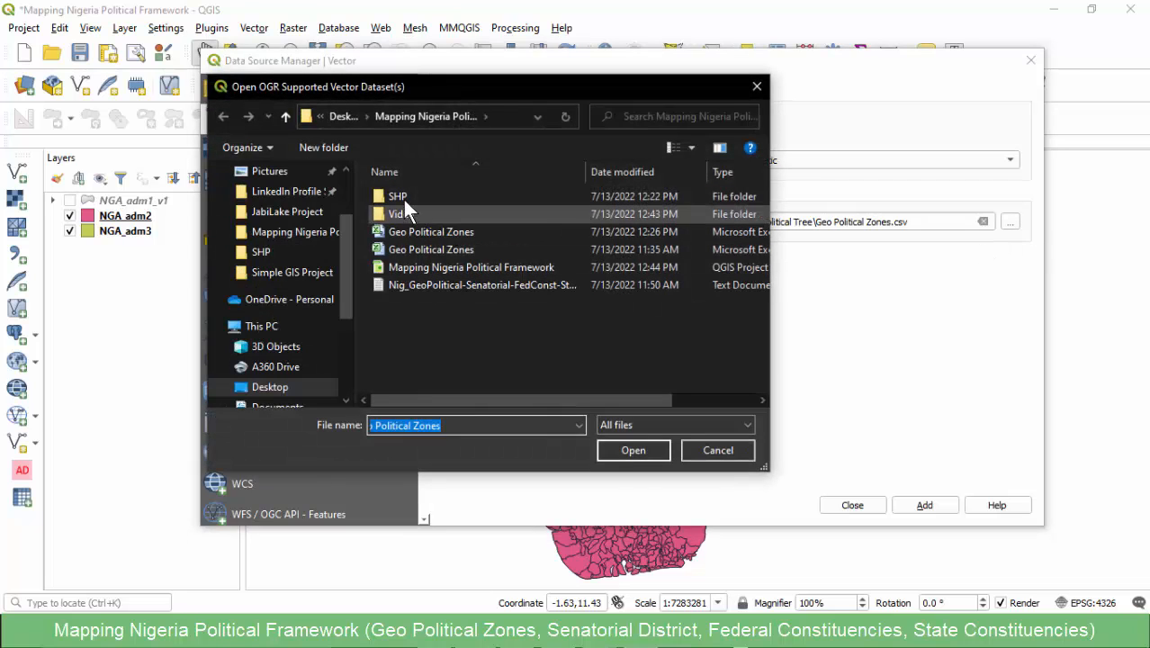
{"action": "double_click", "coordinate": [403, 198]}
{"action": "double_click", "coordinate": [420, 214]}
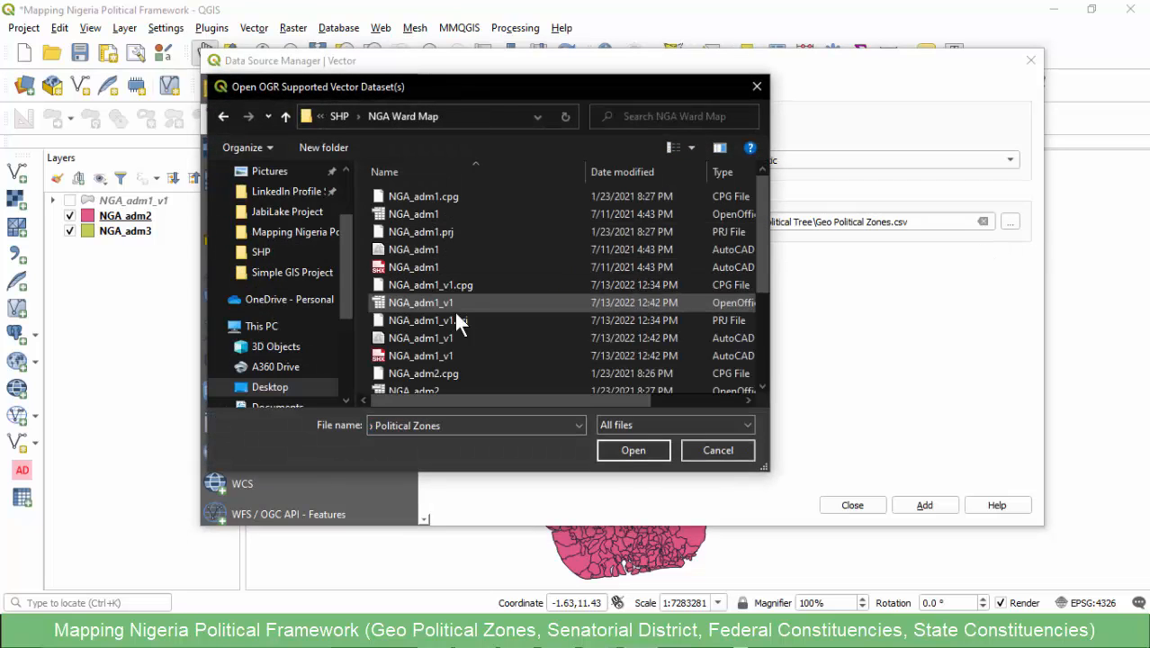
{"action": "left_click", "coordinate": [637, 425]}
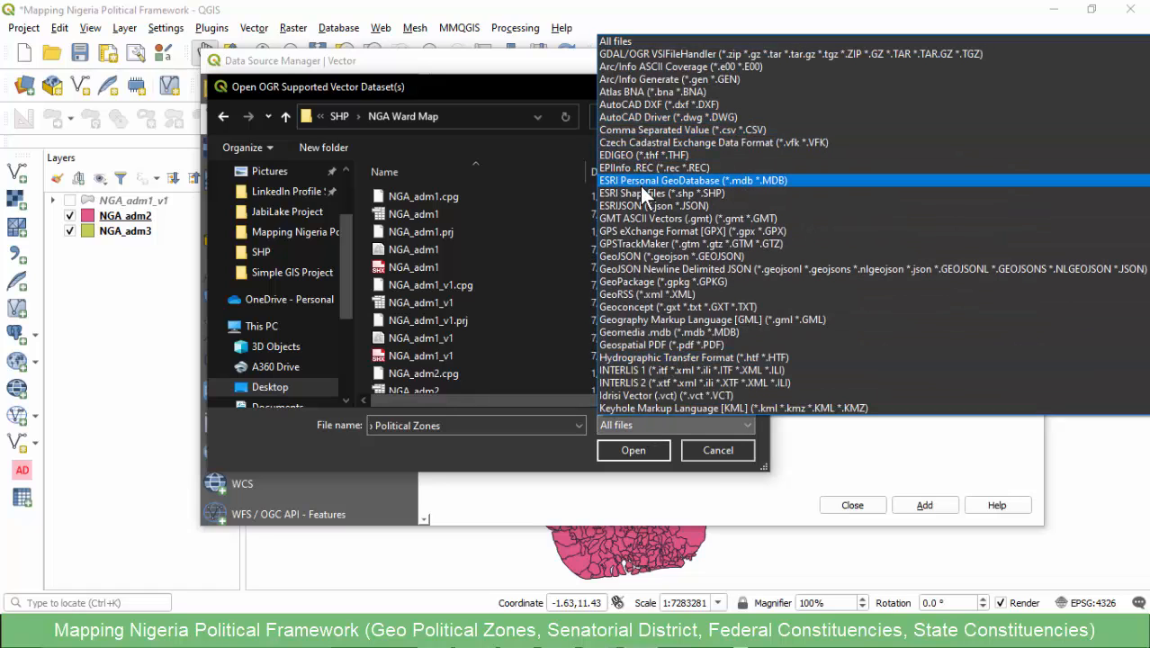
{"action": "left_click", "coordinate": [640, 192]}
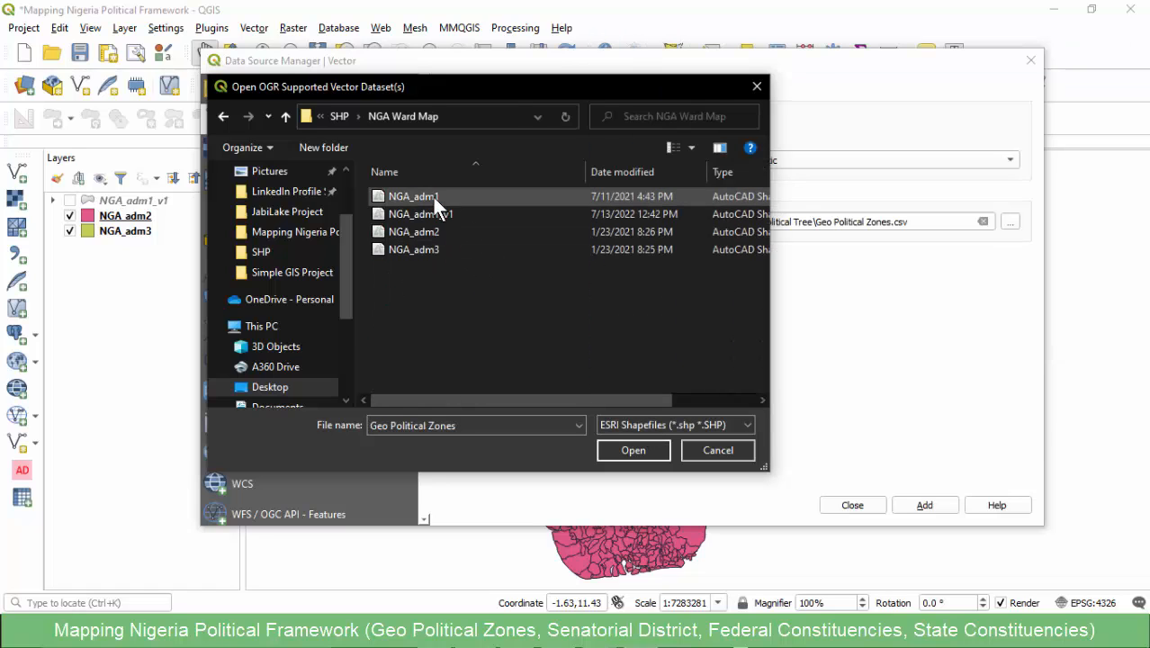
{"action": "left_click", "coordinate": [433, 197]}
{"action": "left_click", "coordinate": [623, 446]}
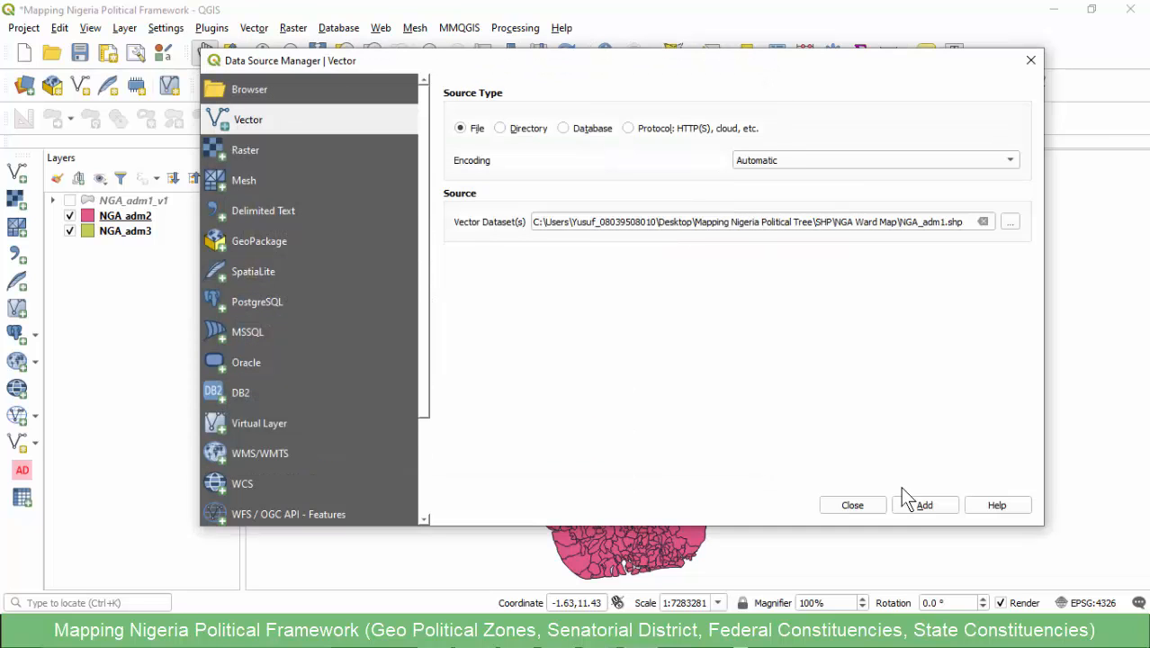
{"action": "left_click", "coordinate": [922, 504]}
{"action": "left_click", "coordinate": [853, 505]}
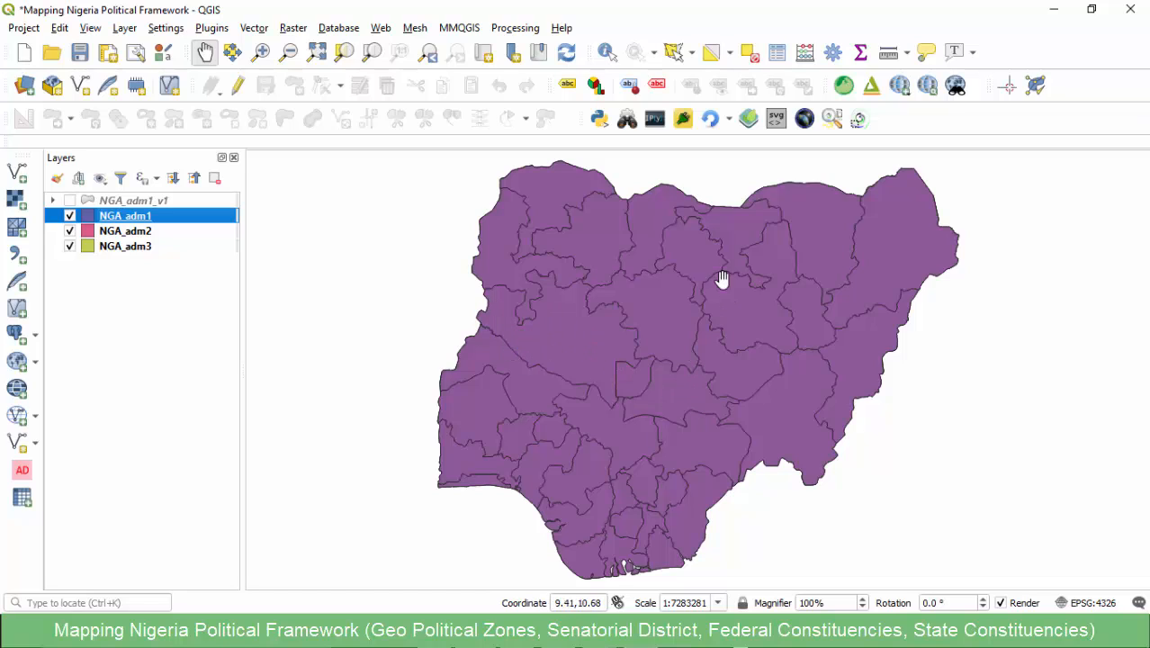
- Sort the NGA_adm1 attribute table by state_name, select the Kaduna record, and close the table
{"action": "right_click", "coordinate": [122, 218]}
{"action": "left_click", "coordinate": [221, 405]}
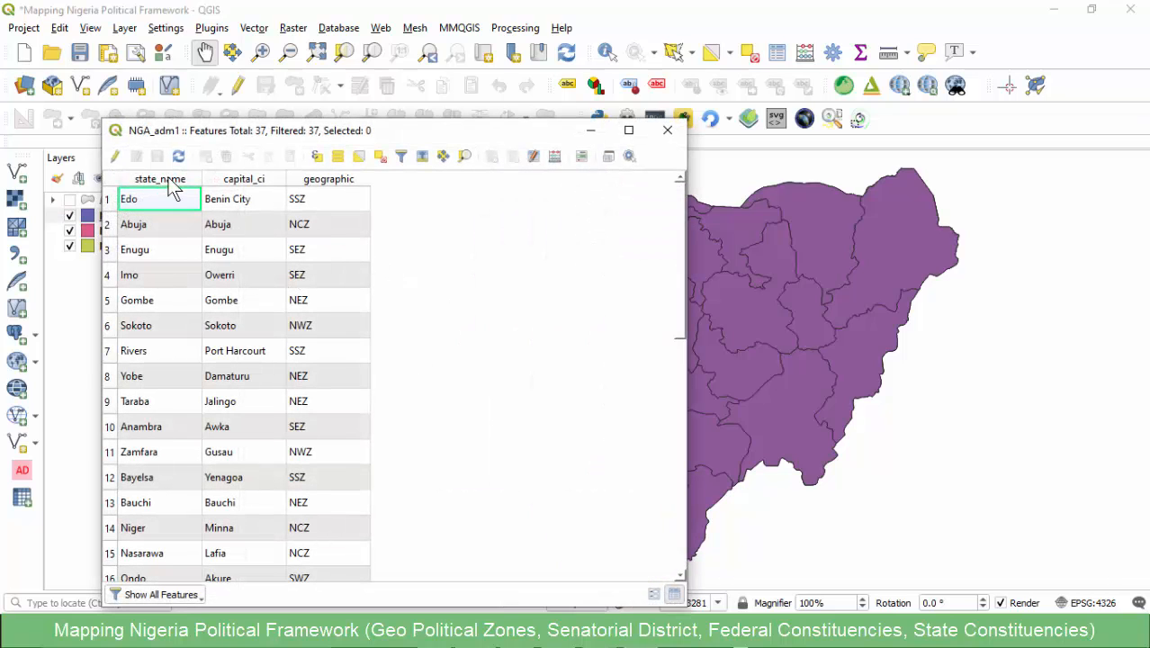
{"action": "left_click", "coordinate": [169, 182]}
{"action": "scroll", "coordinate": [161, 486], "scroll_direction": "down", "scroll_amount": 3}
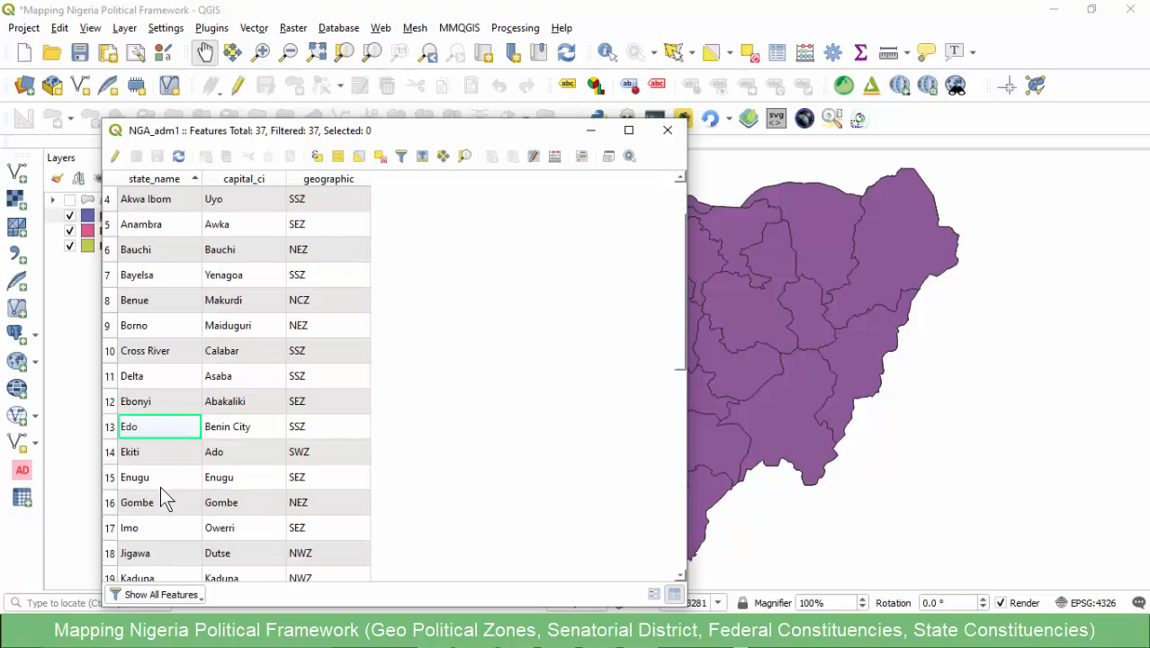
{"action": "left_click", "coordinate": [113, 428]}
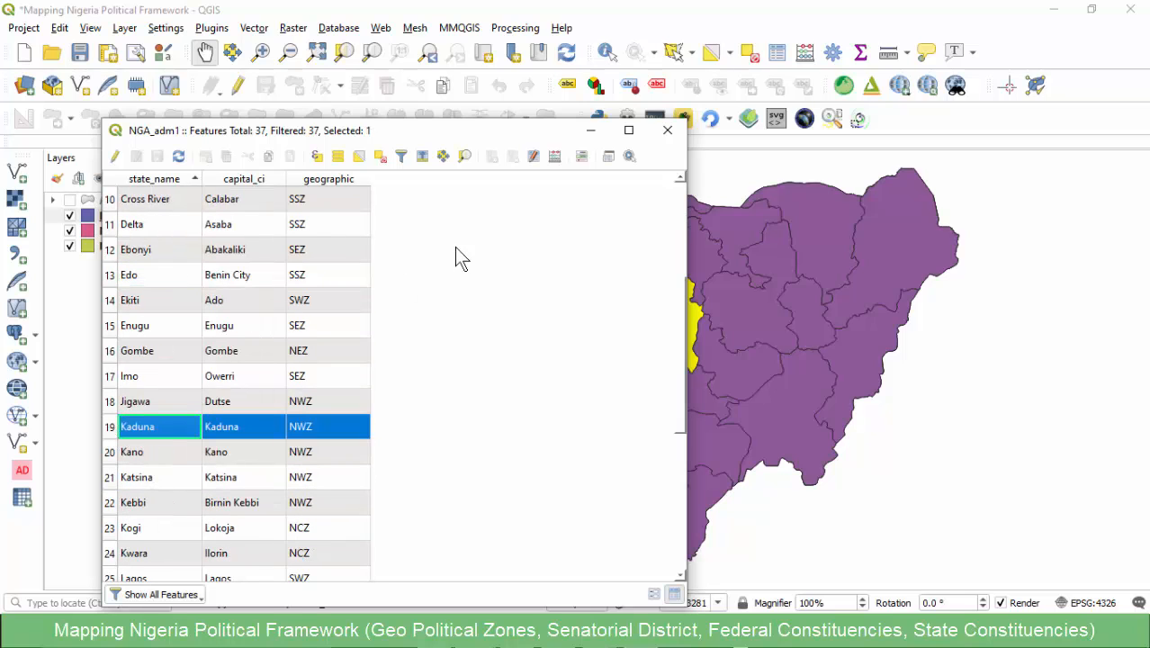
{"action": "left_click", "coordinate": [667, 131]}
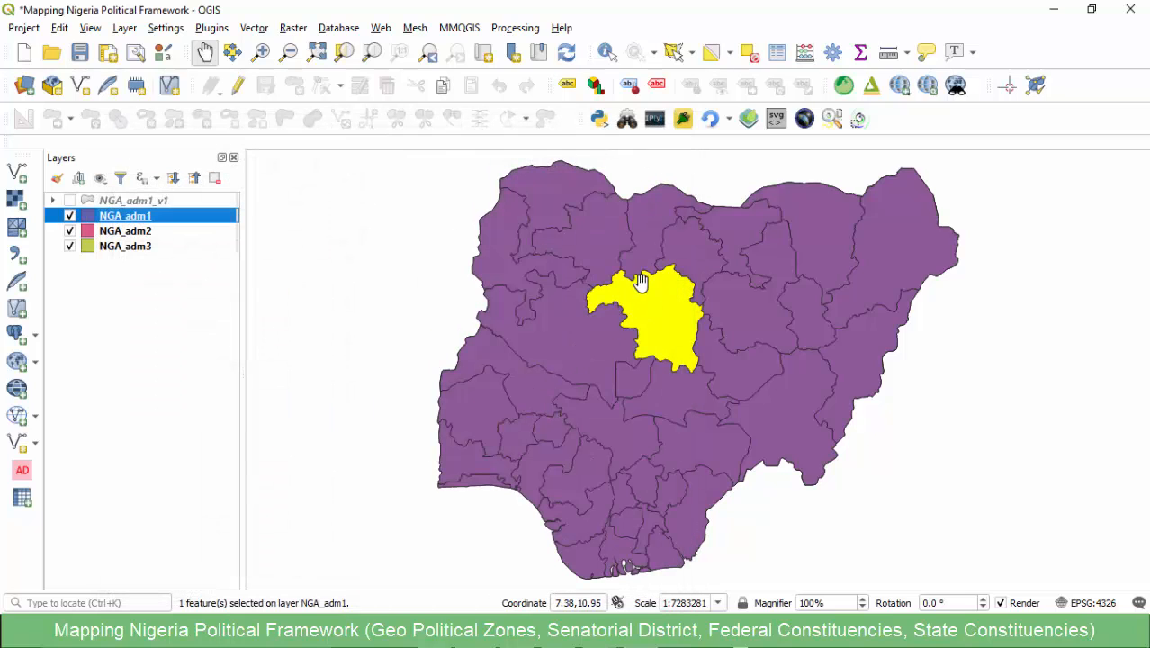
- Inspect the selected Kaduna state on the map, hide NGA_adm1, and make NGA_adm2 the active layer
{"action": "scroll", "coordinate": [666, 308], "scroll_direction": "up", "scroll_amount": 1}
{"action": "scroll", "coordinate": [675, 308], "scroll_direction": "up", "scroll_amount": 1}
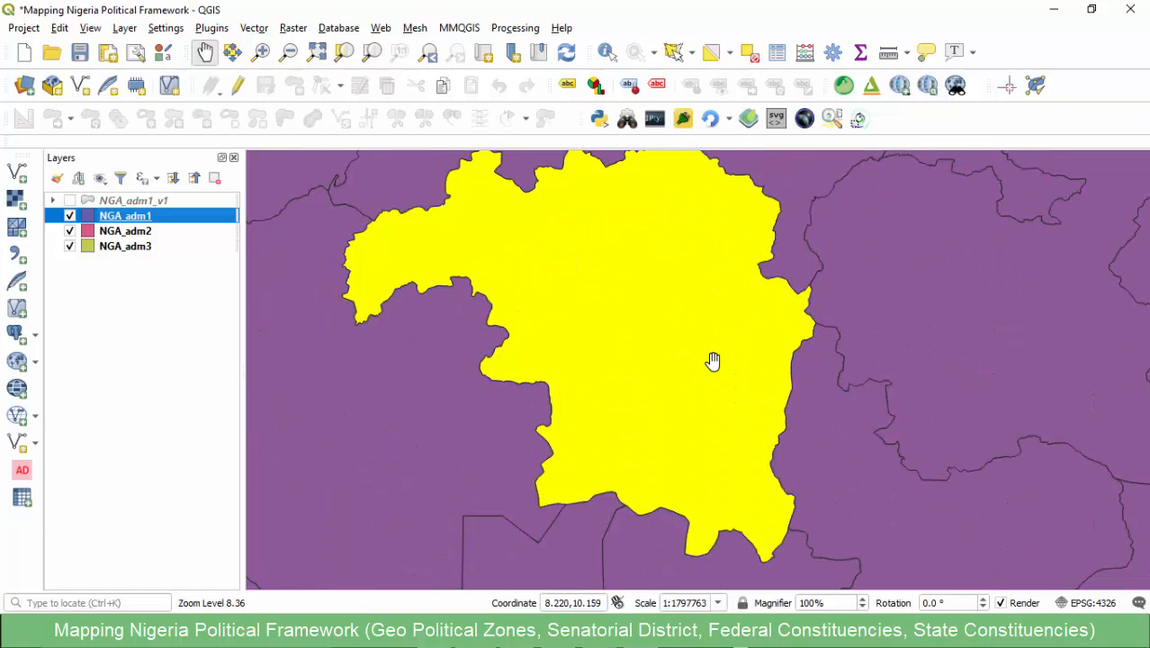
{"action": "scroll", "coordinate": [726, 308], "scroll_direction": "down", "scroll_amount": 1}
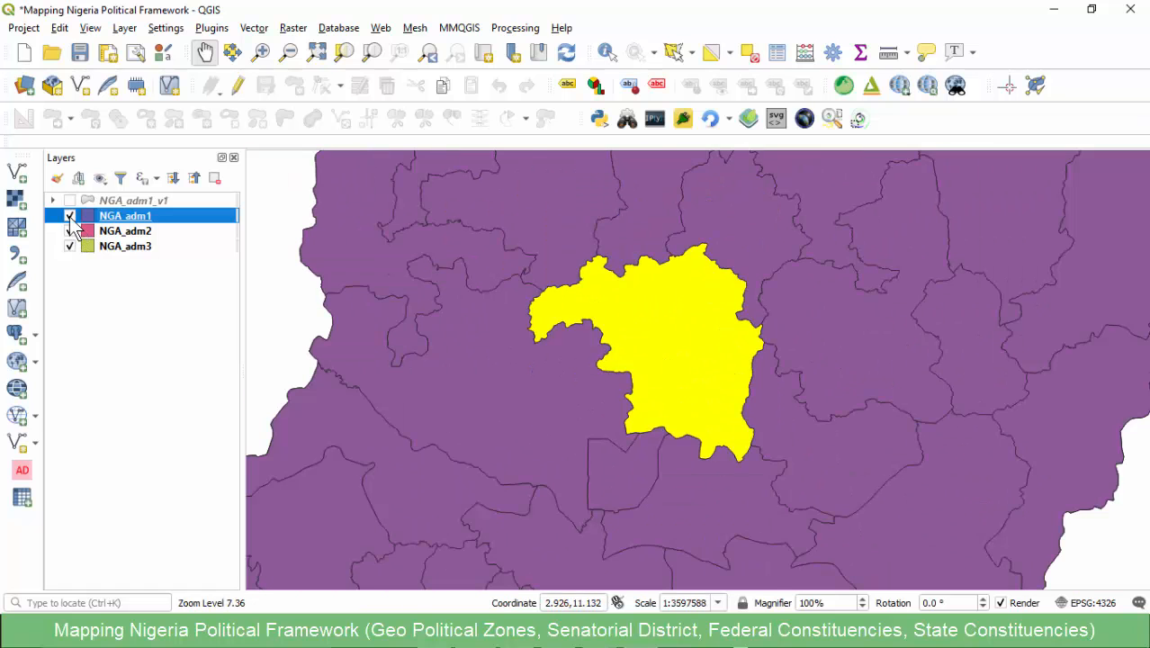
{"action": "left_click", "coordinate": [70, 218]}
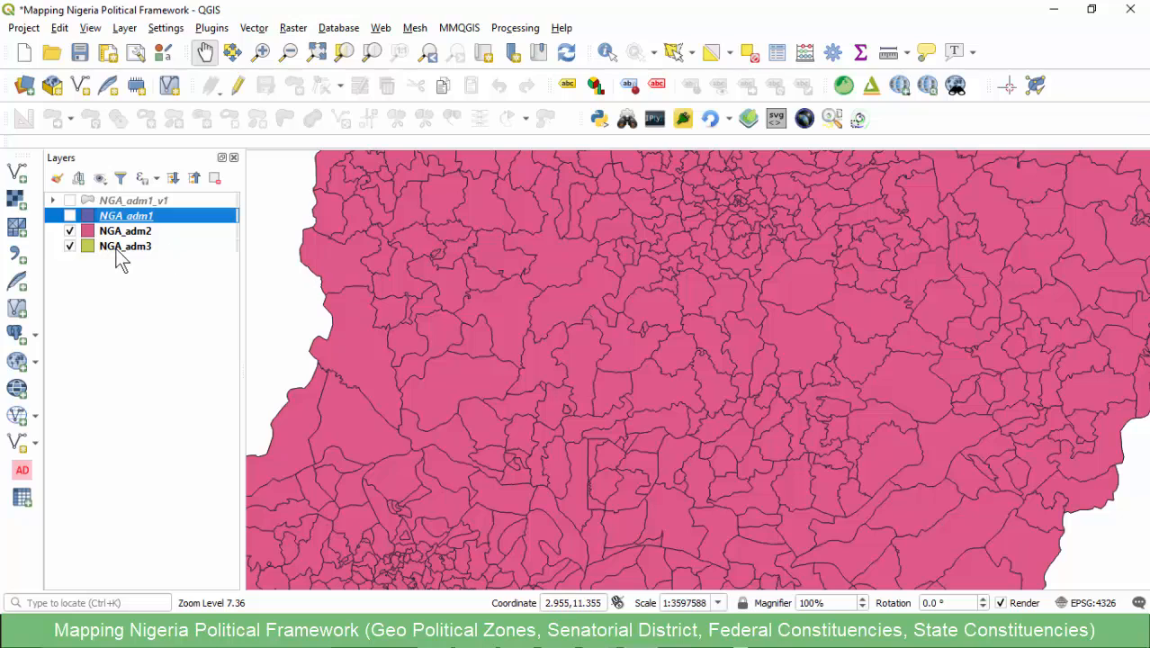
{"action": "left_click", "coordinate": [103, 233]}
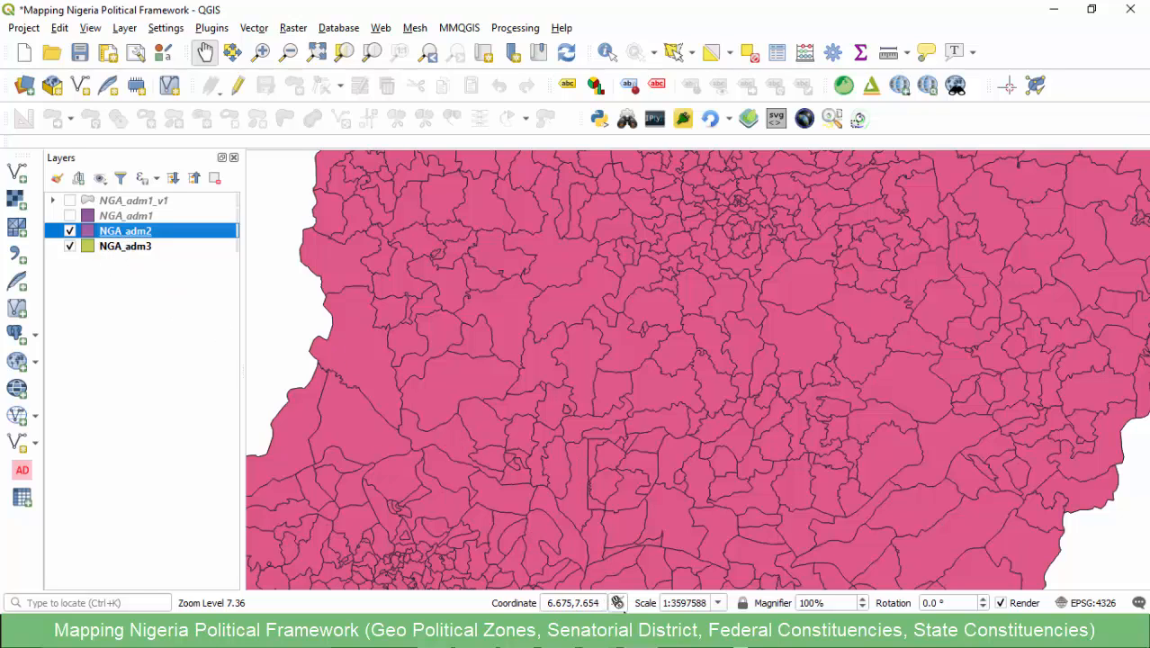
- Switch to the constituencies workbook, review the LGA compositions of Kaduna North, Central and South, and return to QGIS
{"action": "left_click", "coordinate": [605, 633]}
{"action": "left_click", "coordinate": [545, 558]}
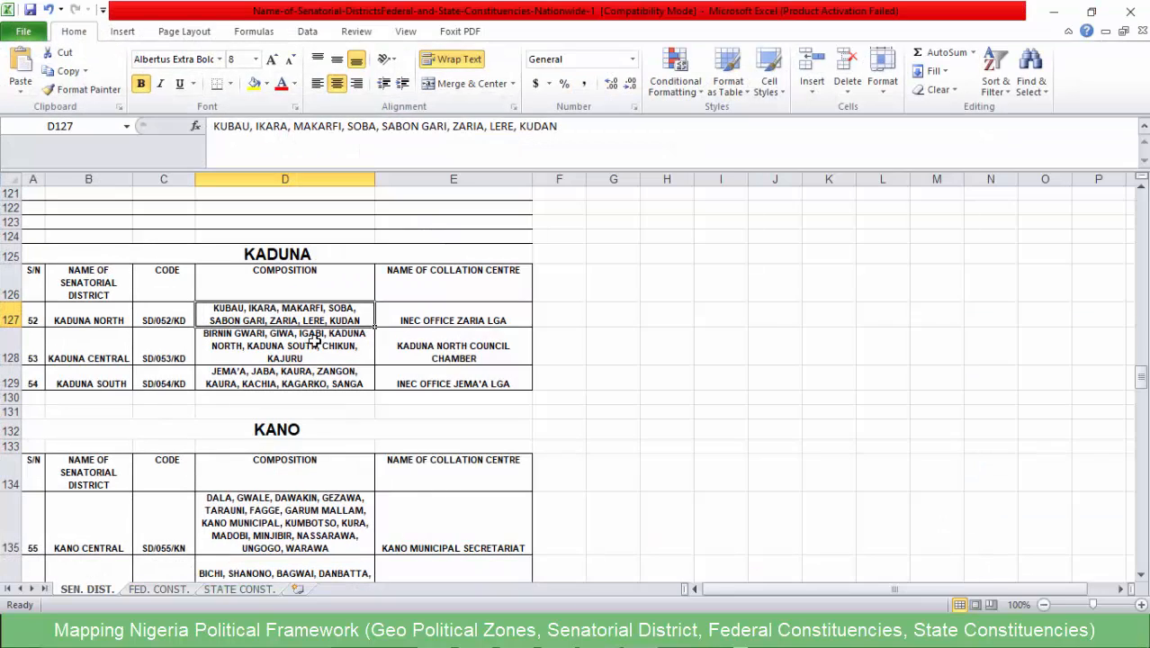
{"action": "left_click", "coordinate": [272, 351]}
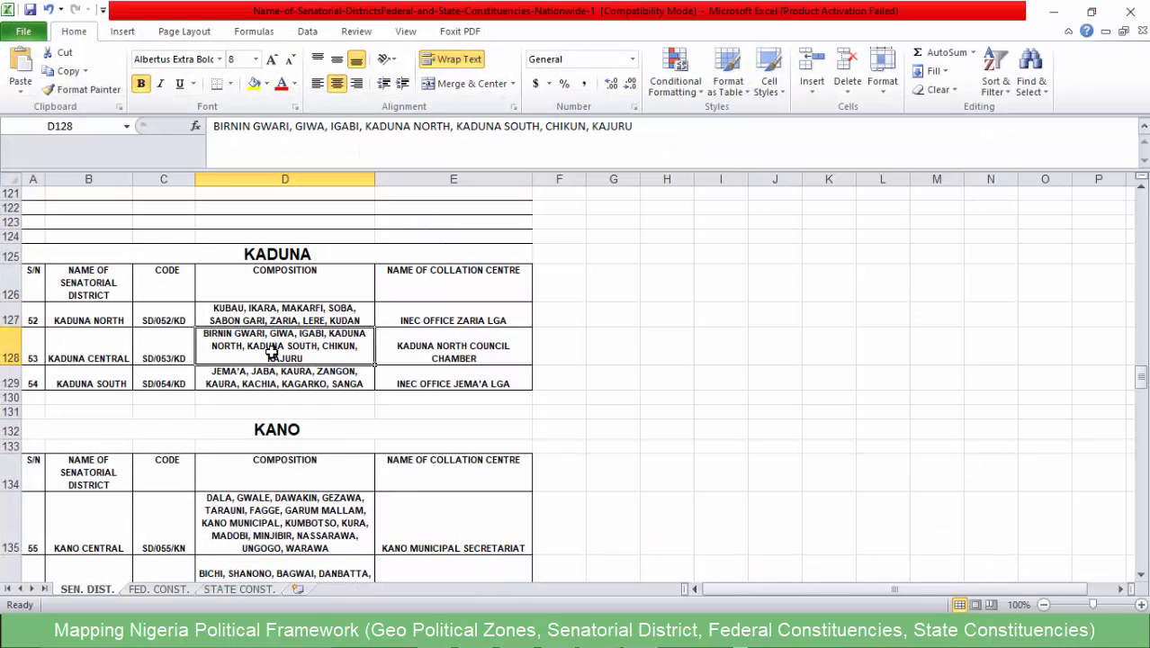
{"action": "left_click", "coordinate": [283, 387]}
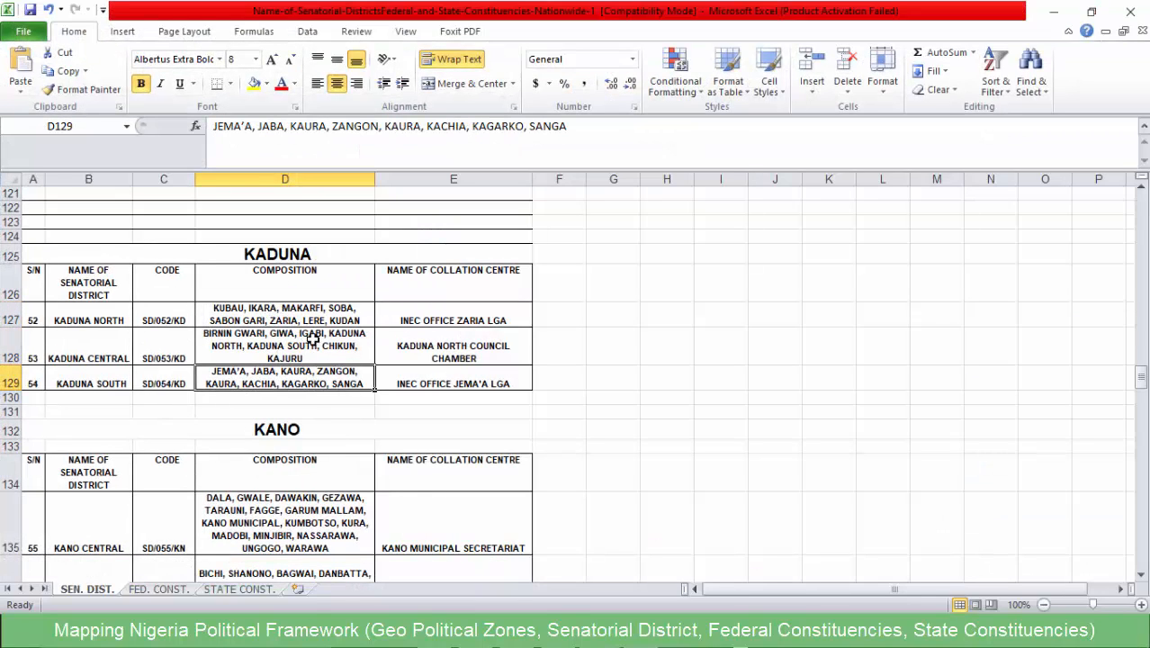
{"action": "left_click", "coordinate": [261, 314]}
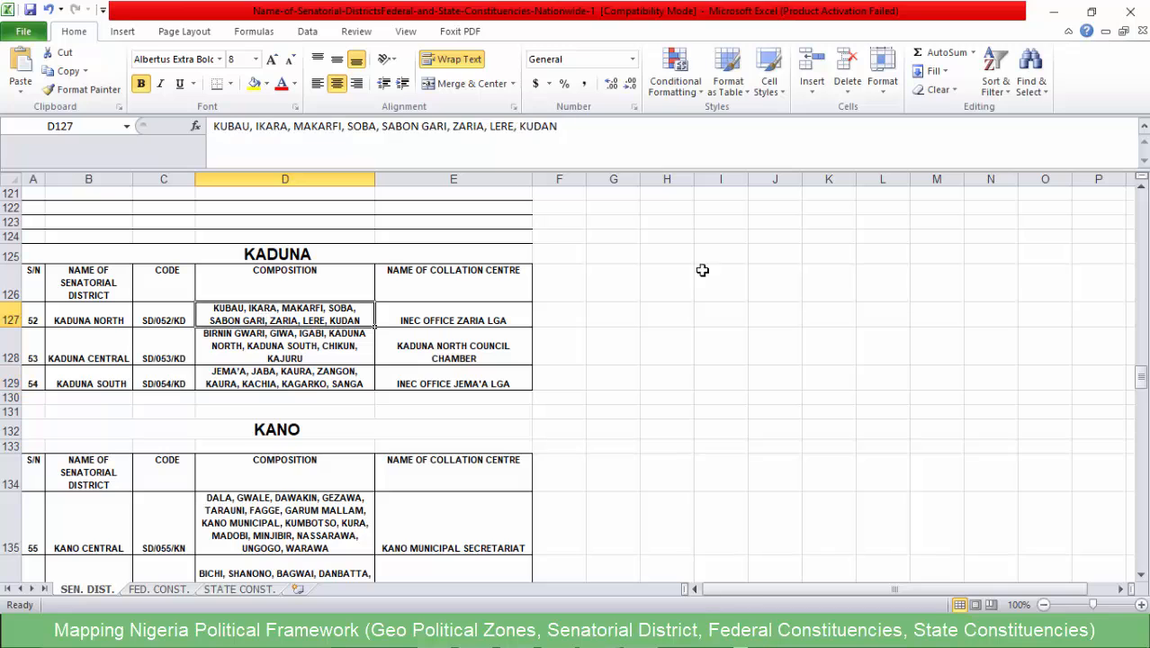
{"action": "left_click", "coordinate": [1051, 11]}
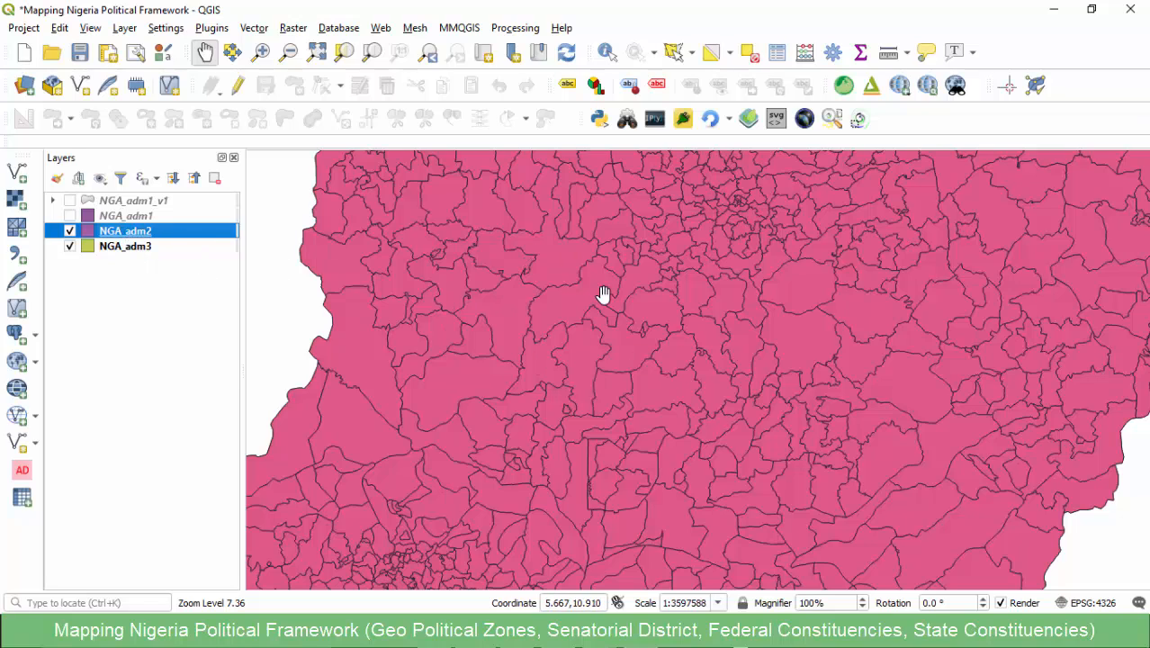
{"action": "scroll", "coordinate": [711, 378], "scroll_direction": "down", "scroll_amount": 2}
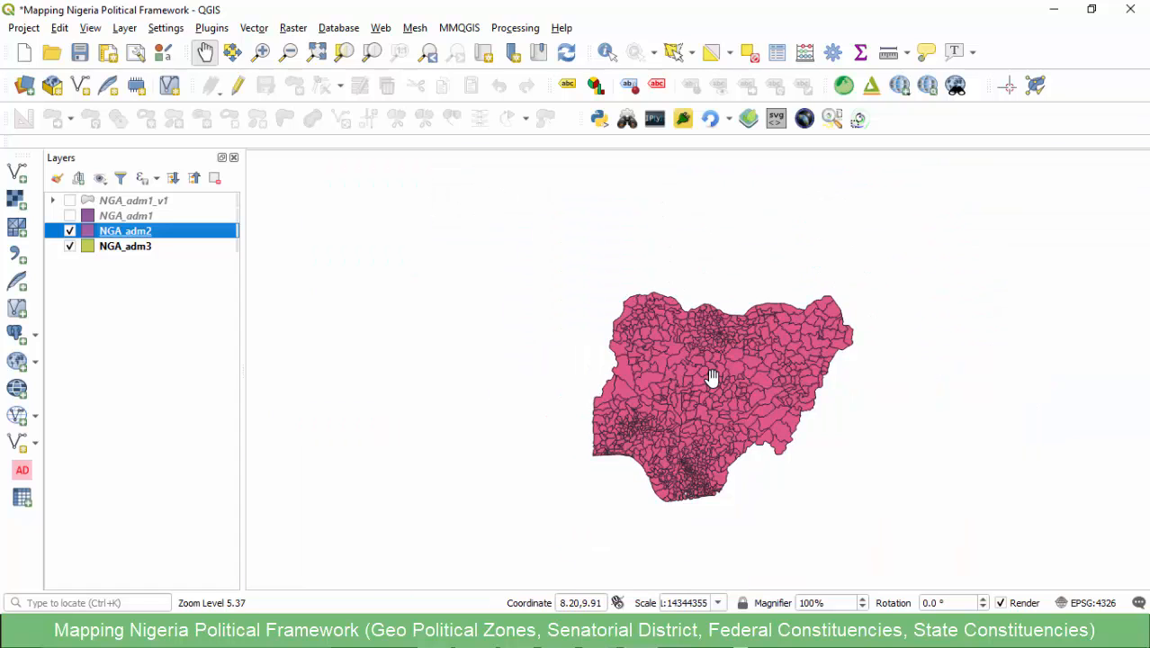
{"action": "scroll", "coordinate": [711, 379], "scroll_direction": "up", "scroll_amount": 1}
{"action": "scroll", "coordinate": [675, 382], "scroll_direction": "up", "scroll_amount": 1}
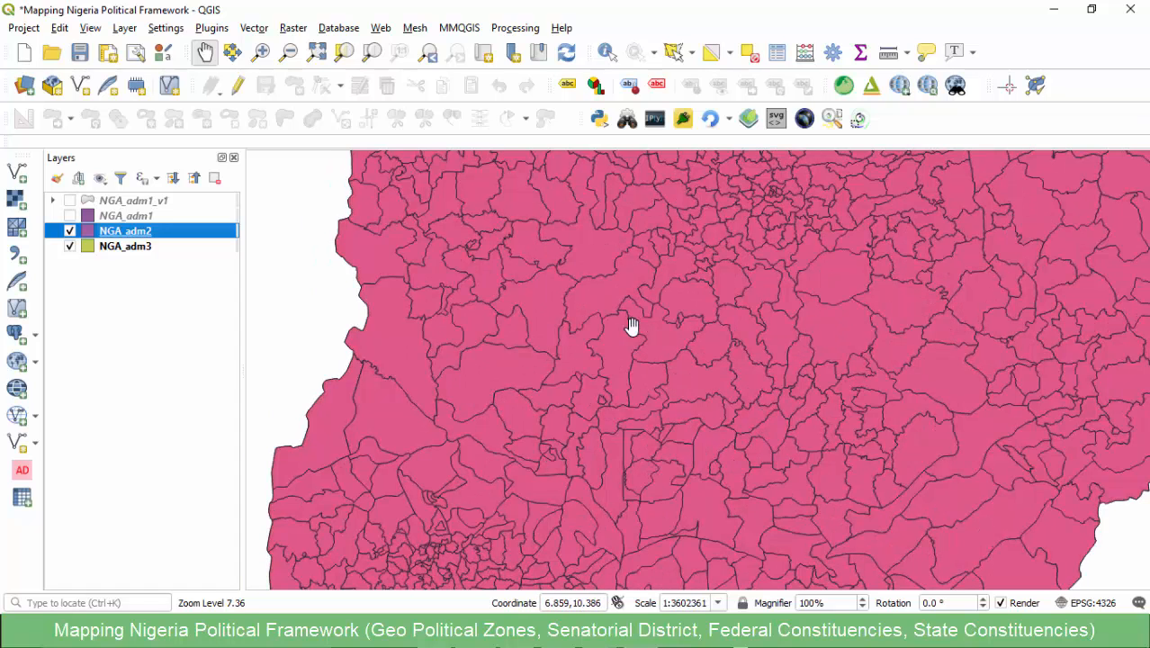
{"action": "right_click", "coordinate": [119, 236]}
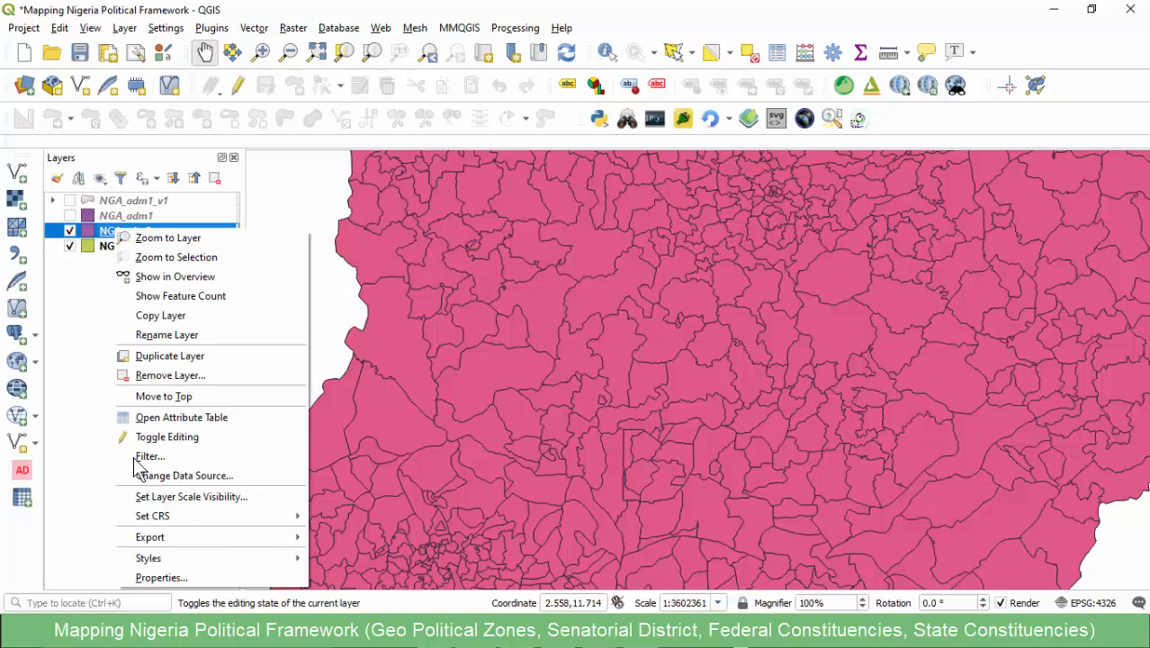
{"action": "left_click", "coordinate": [101, 236]}
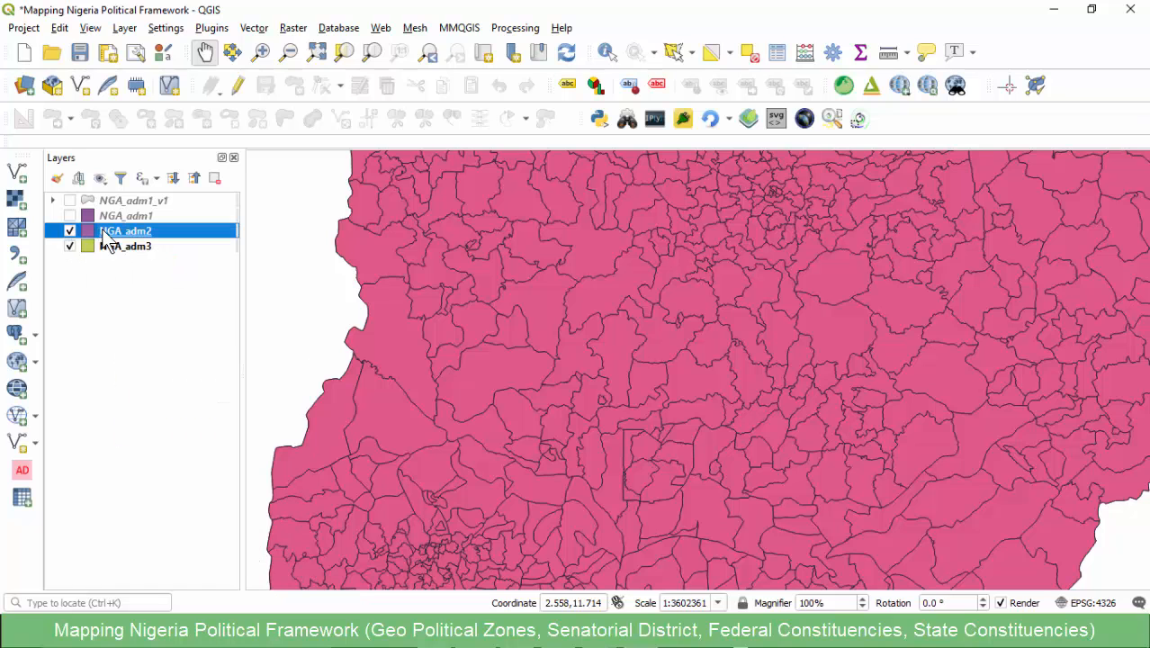
- Filter the NGA_adm2 layer with the expression "state_name" = 'Kaduna'
{"action": "right_click", "coordinate": [108, 235]}
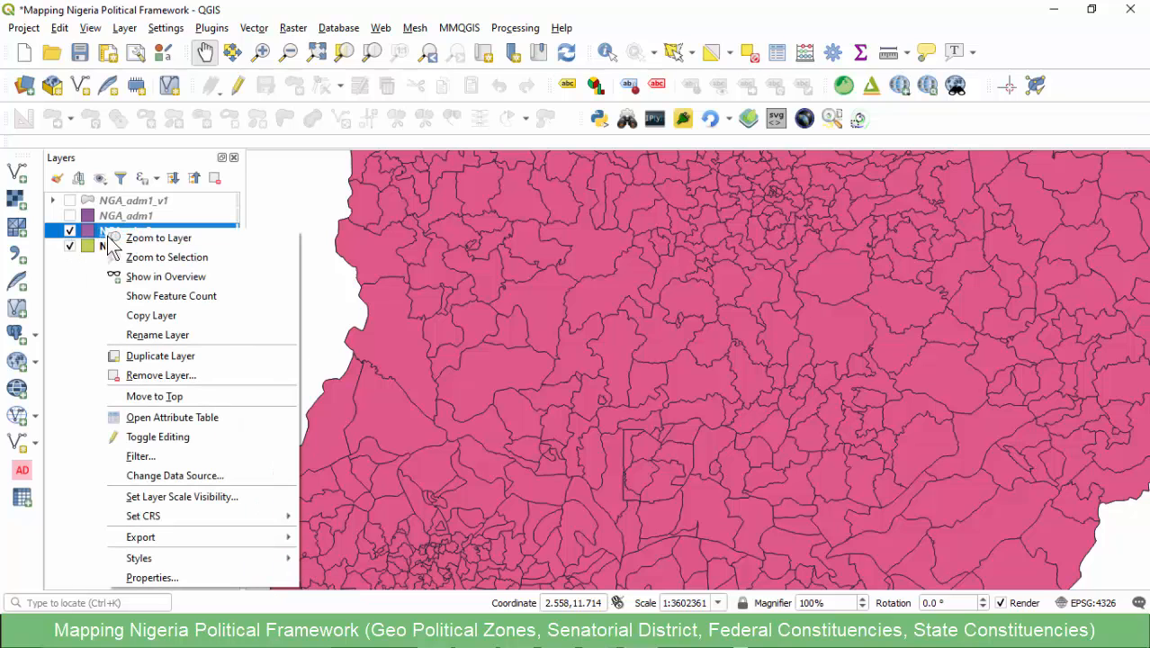
{"action": "left_click", "coordinate": [140, 455]}
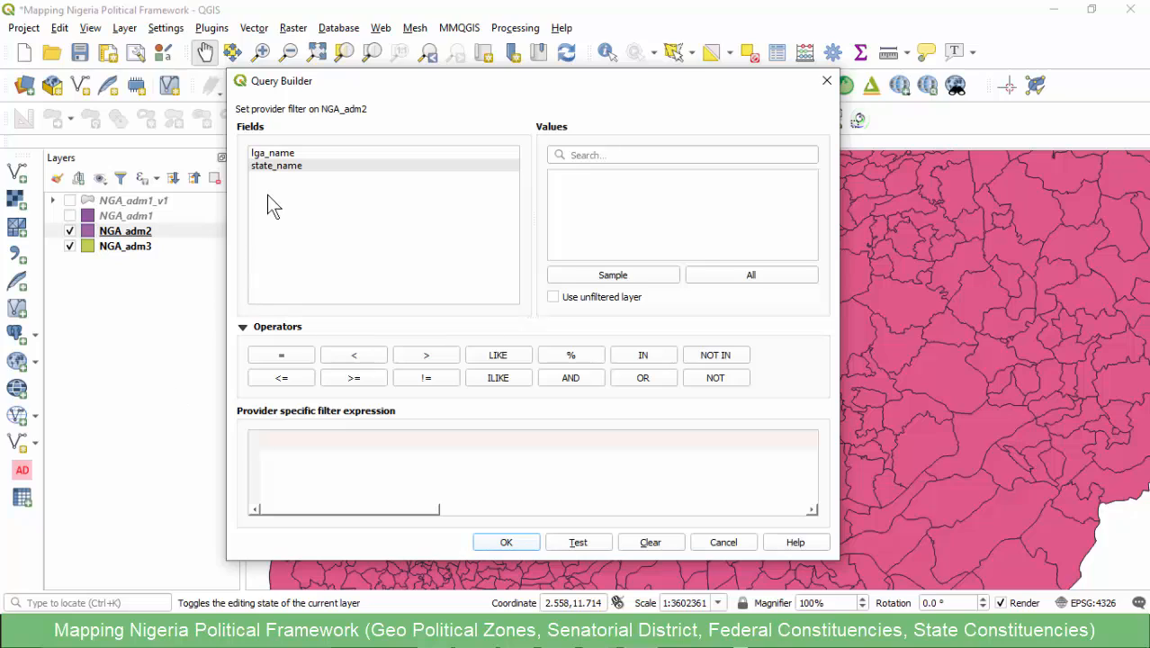
{"action": "left_click", "coordinate": [287, 157]}
{"action": "left_click", "coordinate": [283, 167]}
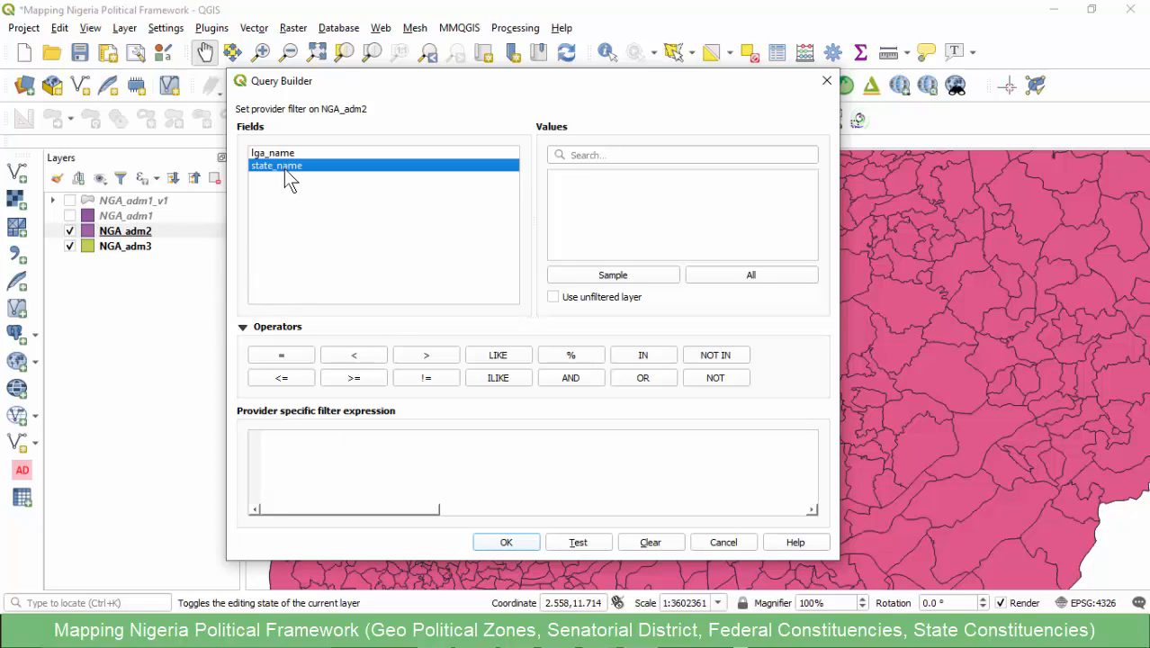
{"action": "double_click", "coordinate": [277, 166]}
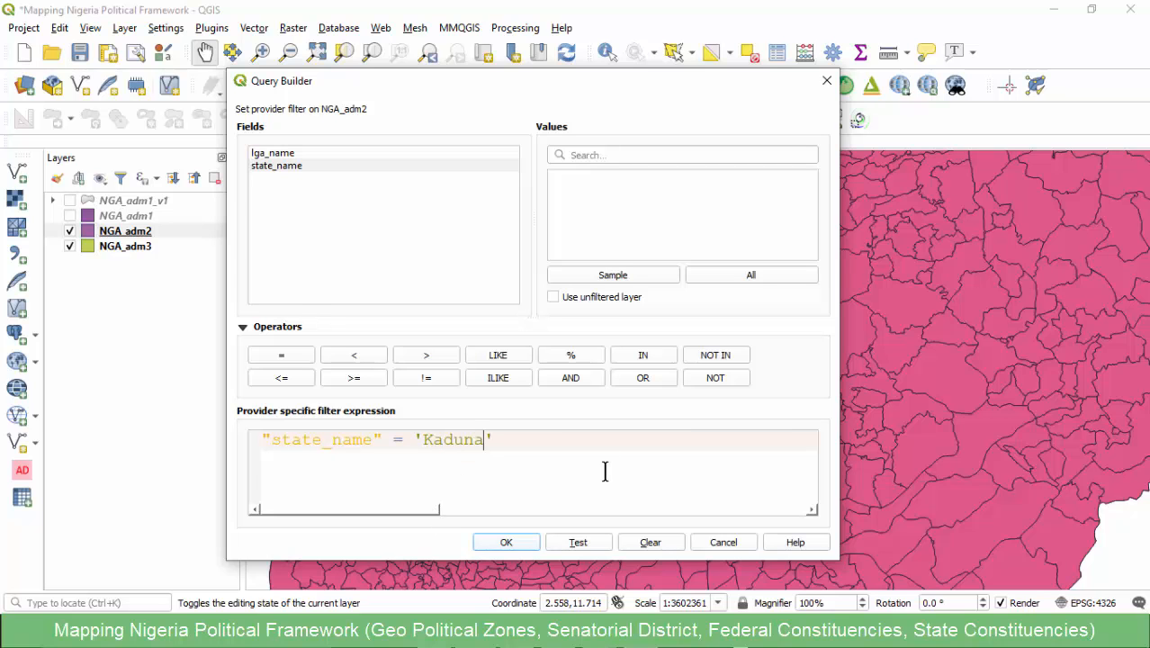
{"action": "left_click", "coordinate": [506, 542]}
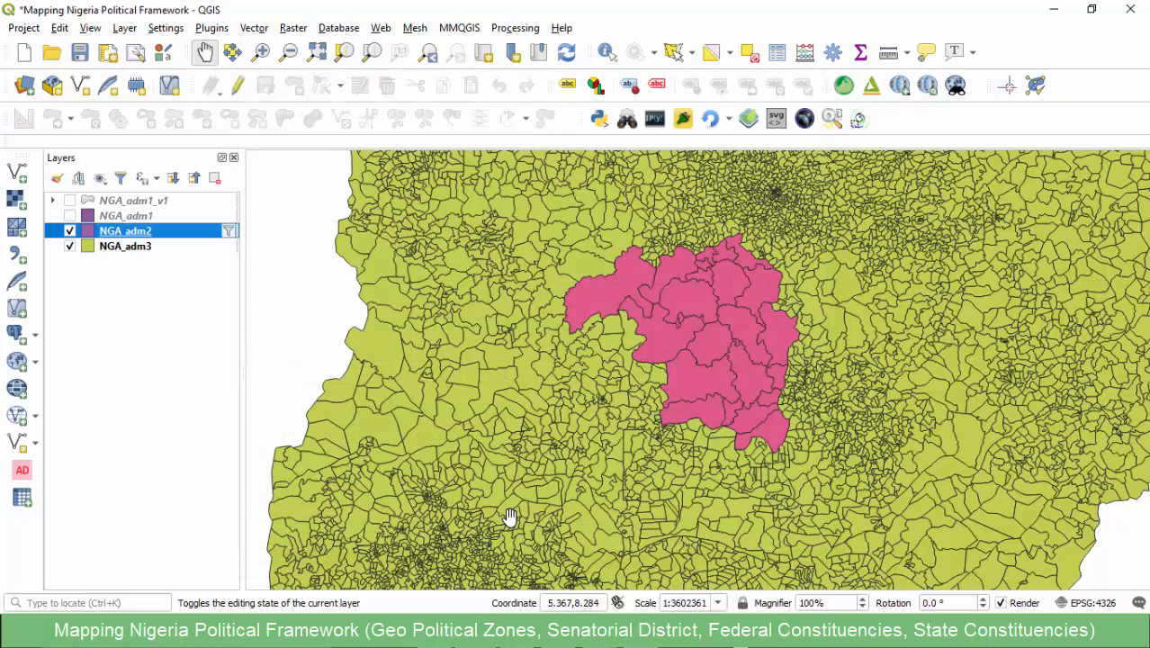
- Hide the NGA_adm3 layer and clear the filter expression from NGA_adm2
{"action": "left_click", "coordinate": [70, 246]}
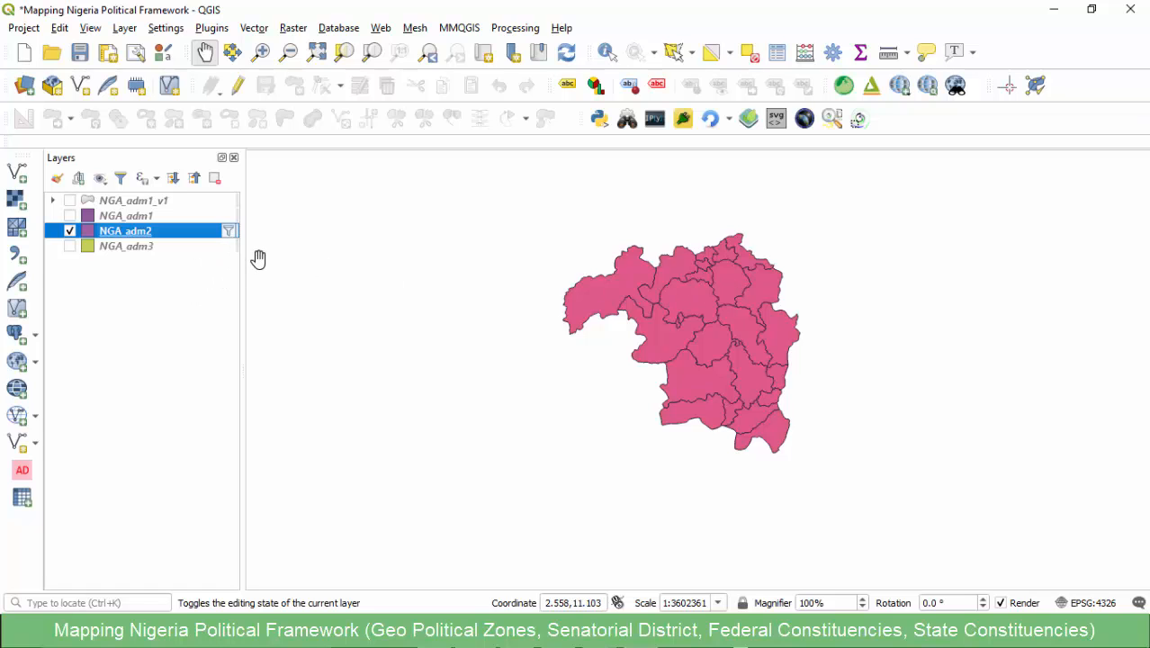
{"action": "left_click", "coordinate": [229, 233]}
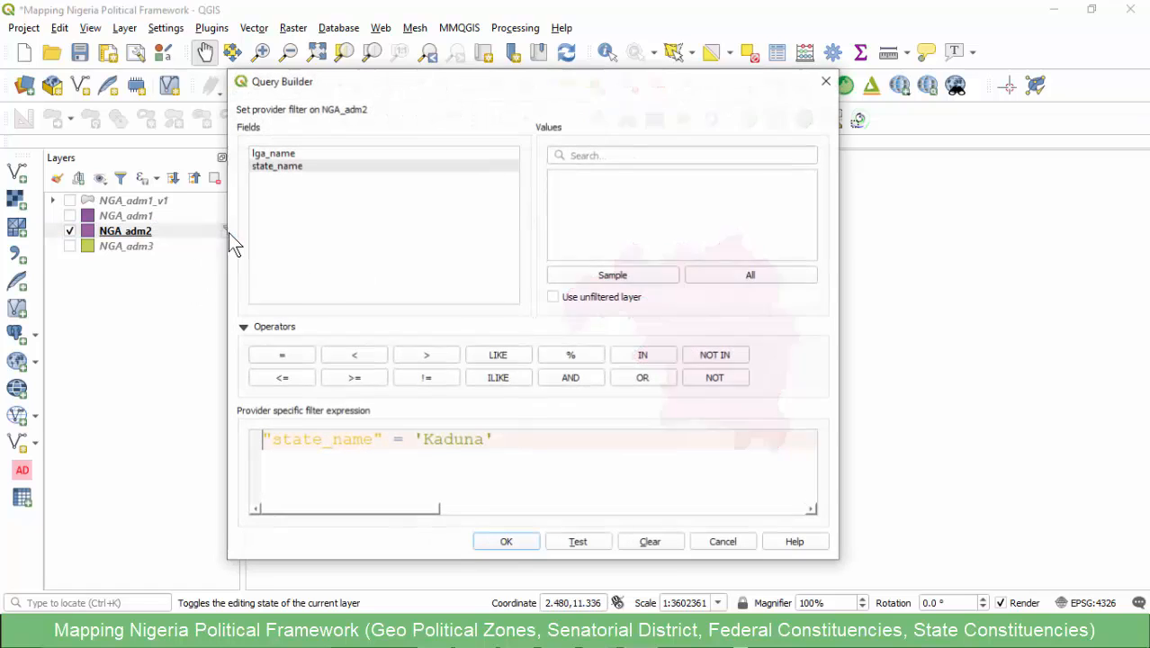
{"action": "left_click_drag", "start_coordinate": [494, 439], "coordinate": [273, 440]}
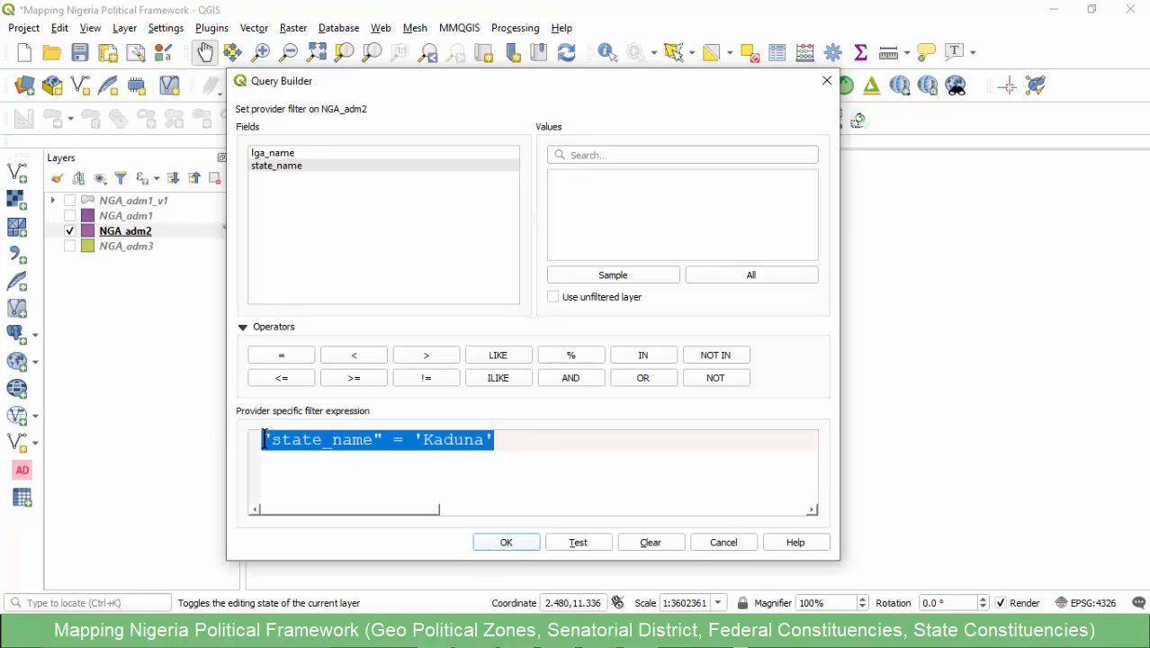
{"action": "key", "text": "BackSpace"}
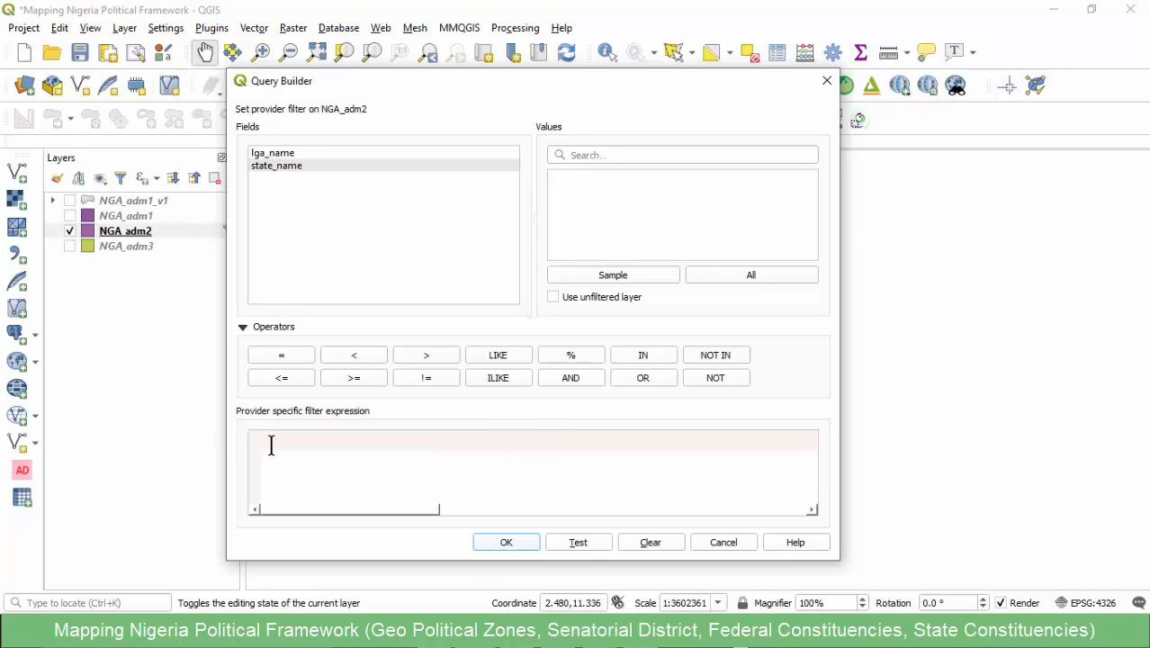
{"action": "left_click", "coordinate": [494, 543]}
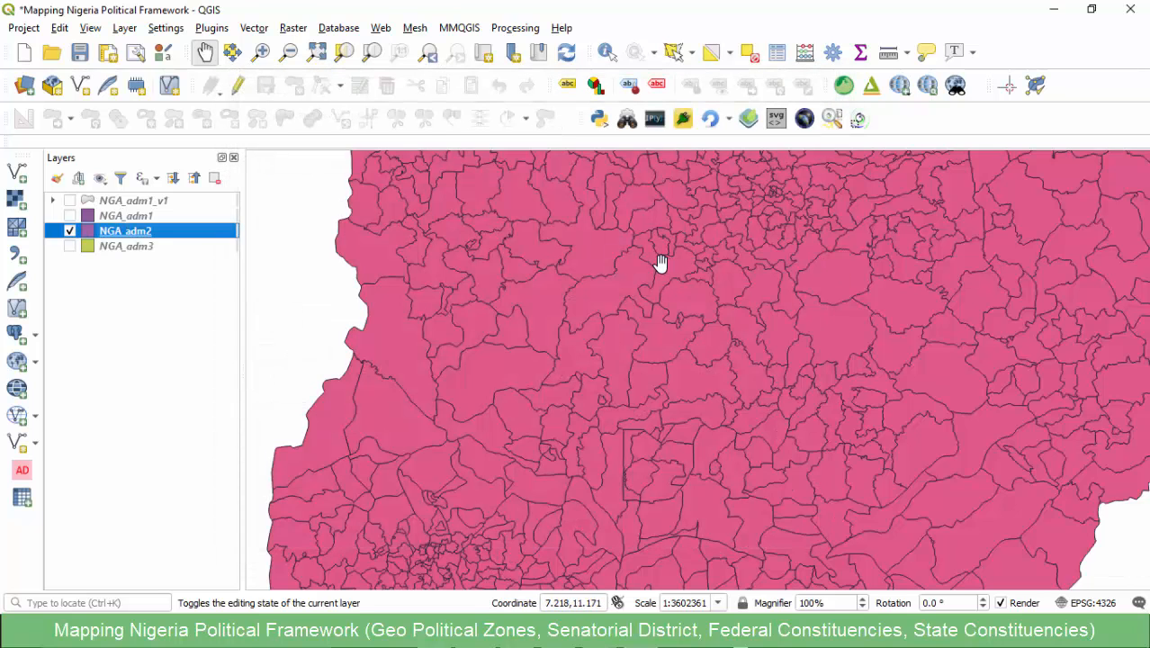
- Duplicate the NGA_adm2 layer
{"action": "right_click", "coordinate": [139, 231]}
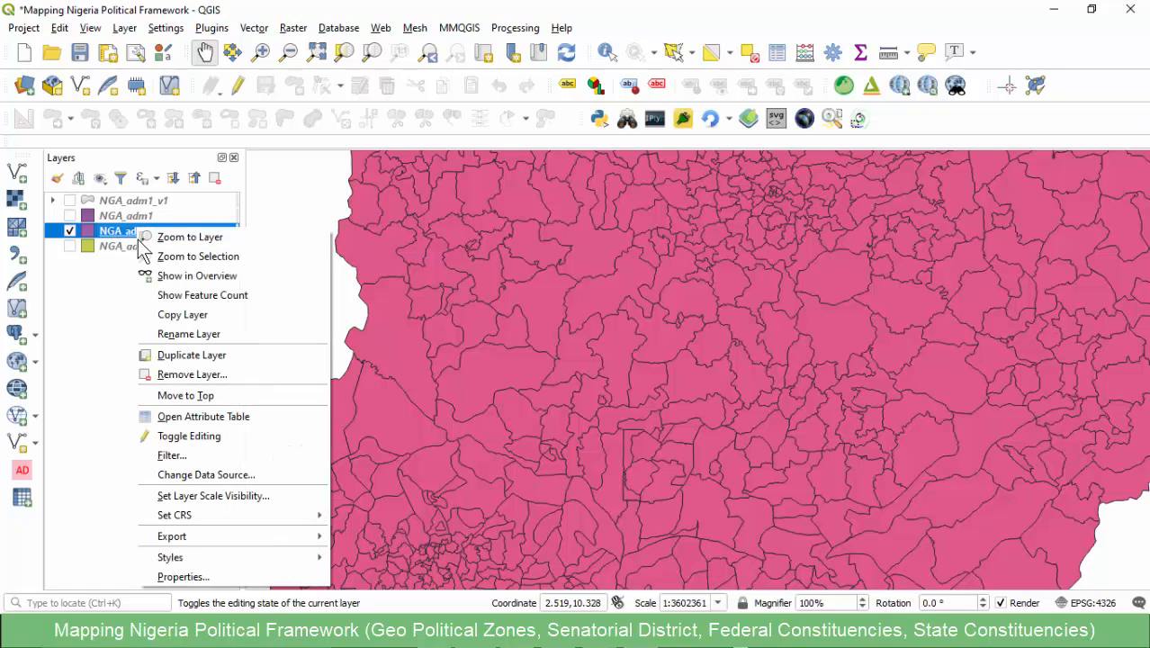
{"action": "left_click", "coordinate": [171, 341]}
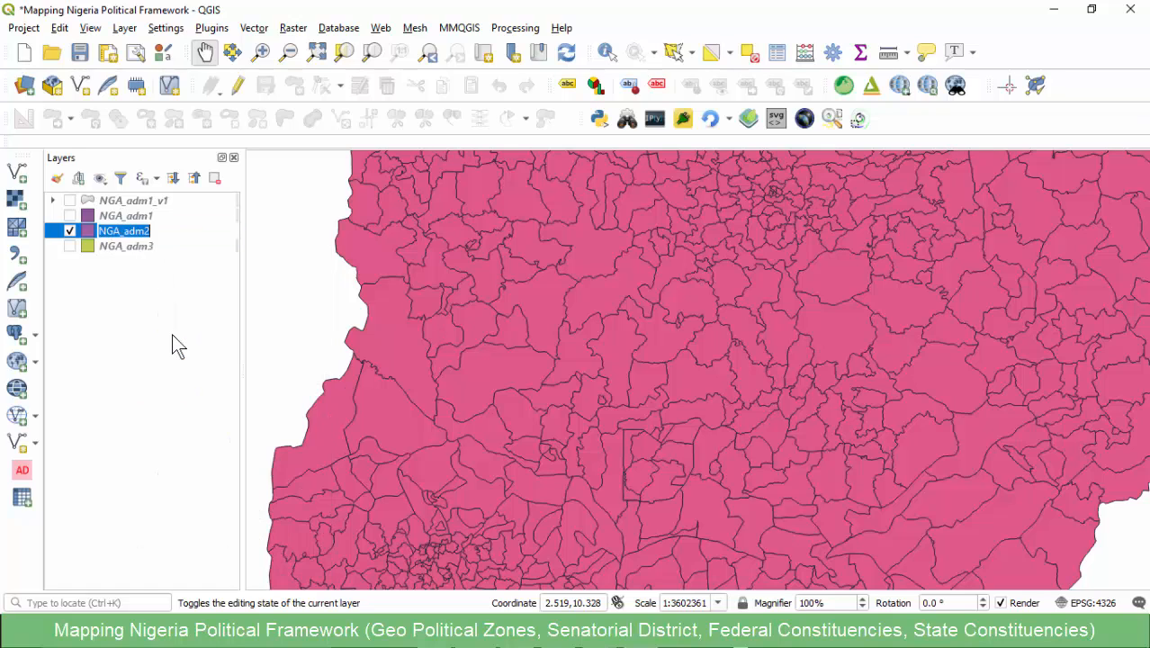
{"action": "right_click", "coordinate": [90, 234]}
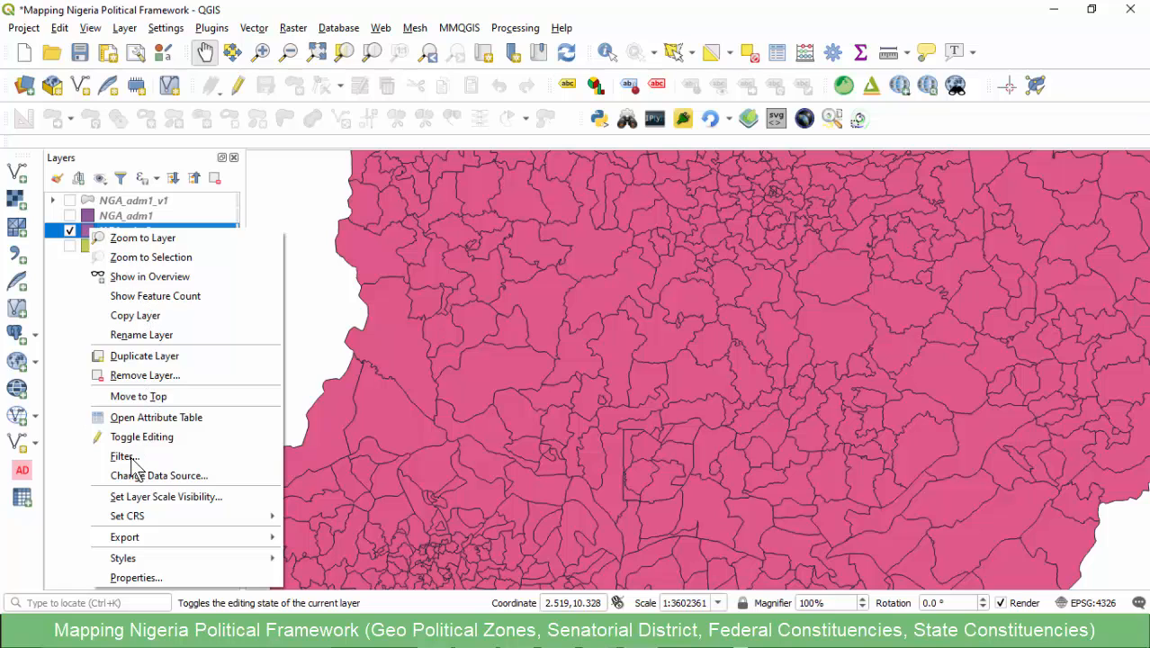
- Filter the NGA_adm2 layer with the expression "state_name" = 'Lagos' and zoom to the layer
{"action": "left_click", "coordinate": [133, 456]}
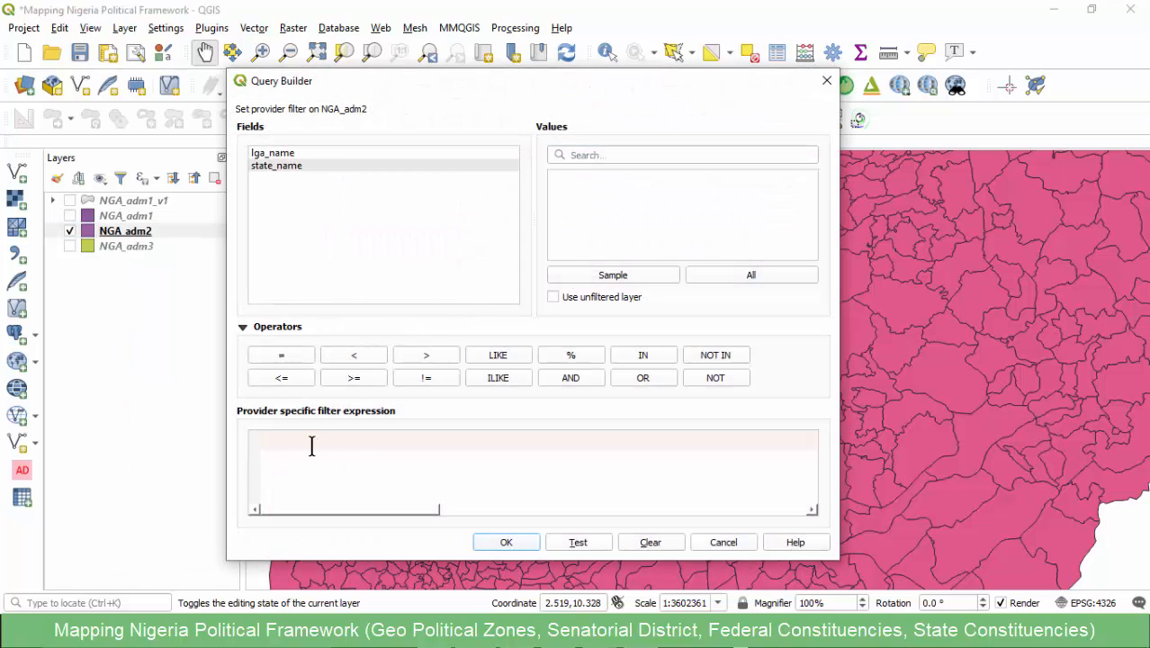
{"action": "type", "text": "\"state_name\" = 'Kaduna'"}
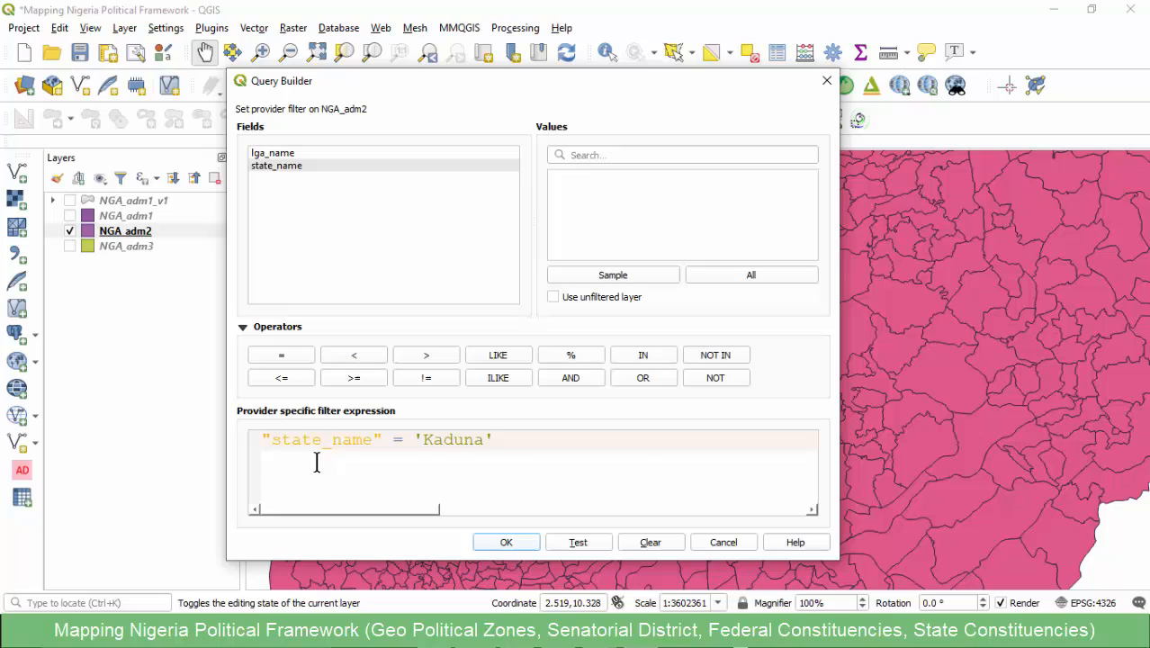
{"action": "left_click", "coordinate": [418, 454]}
{"action": "double_click", "coordinate": [432, 437]}
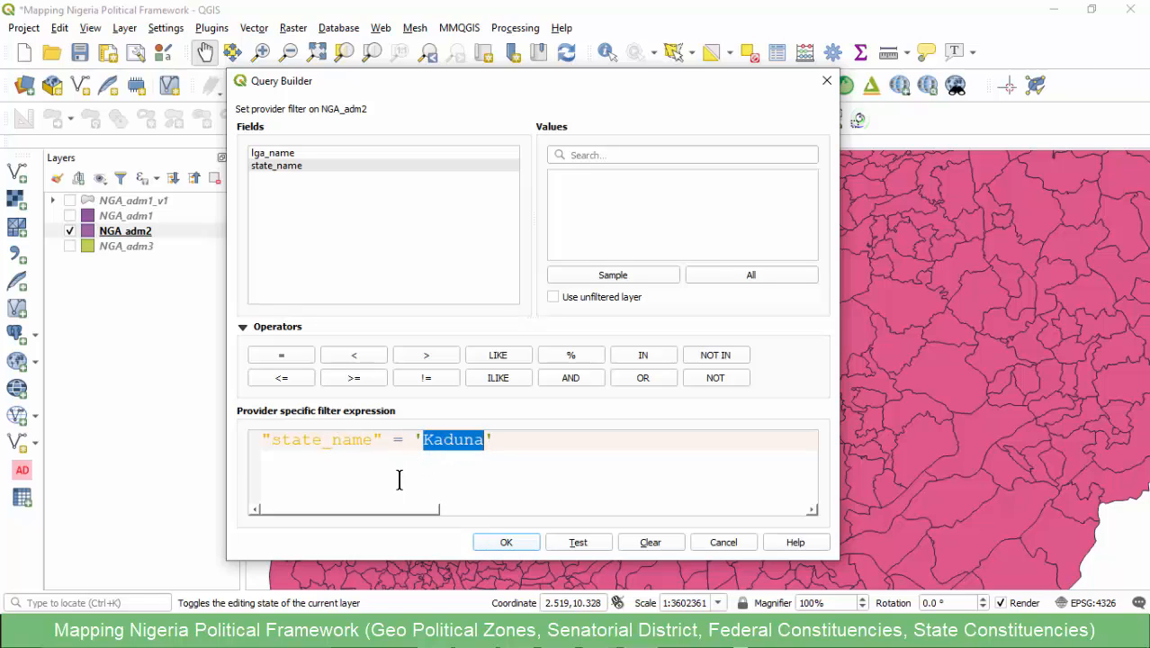
{"action": "type", "text": "Lago"}
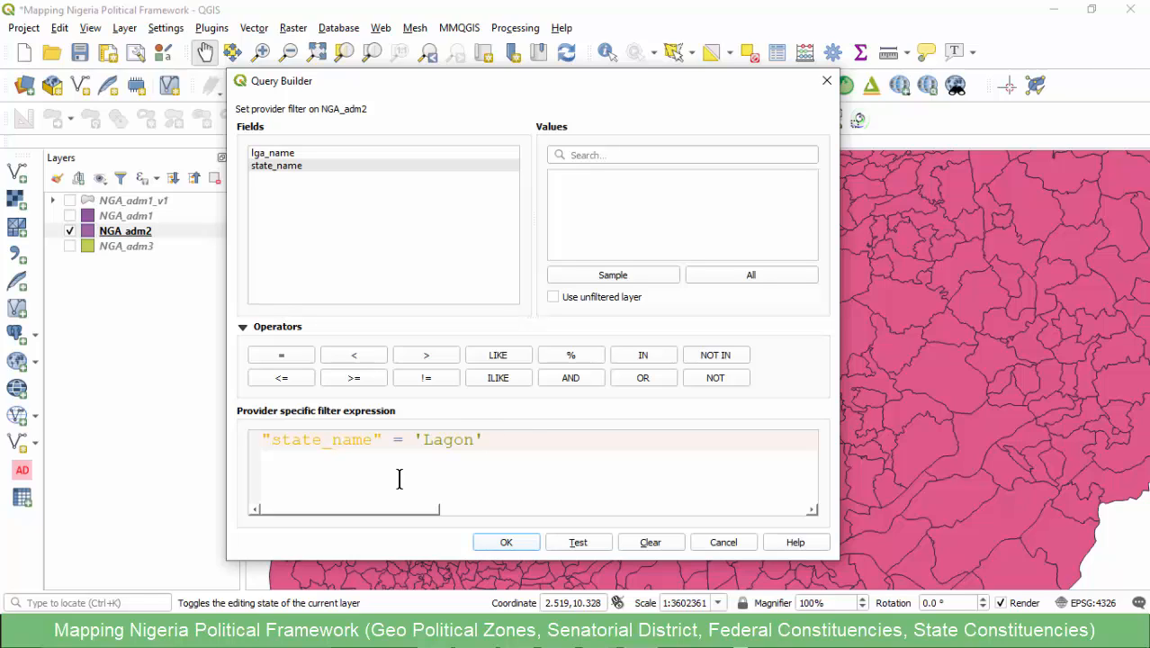
{"action": "type", "text": "s"}
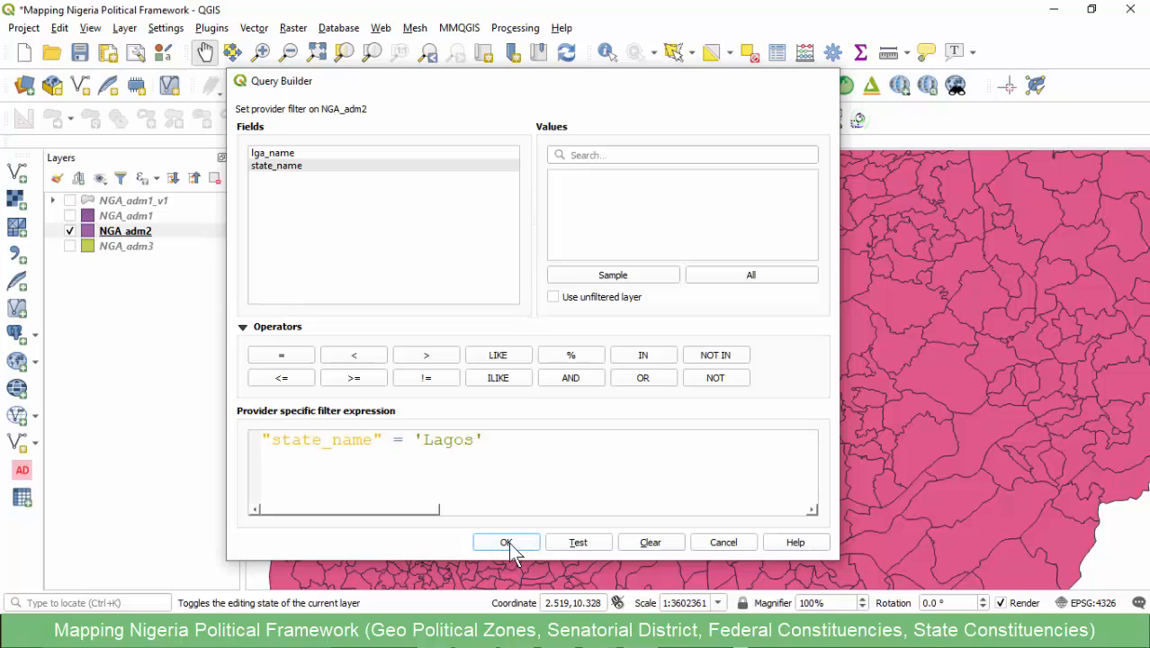
{"action": "left_click", "coordinate": [505, 541]}
{"action": "right_click", "coordinate": [144, 231]}
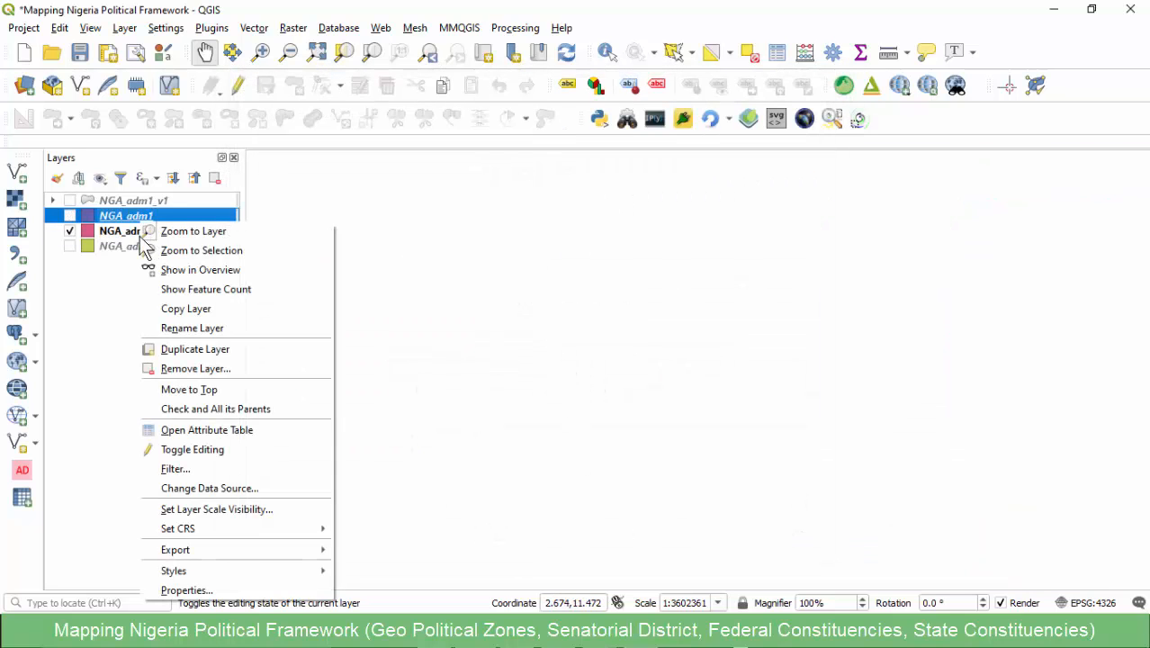
{"action": "left_click", "coordinate": [108, 232]}
{"action": "right_click", "coordinate": [108, 232]}
{"action": "left_click", "coordinate": [144, 241]}
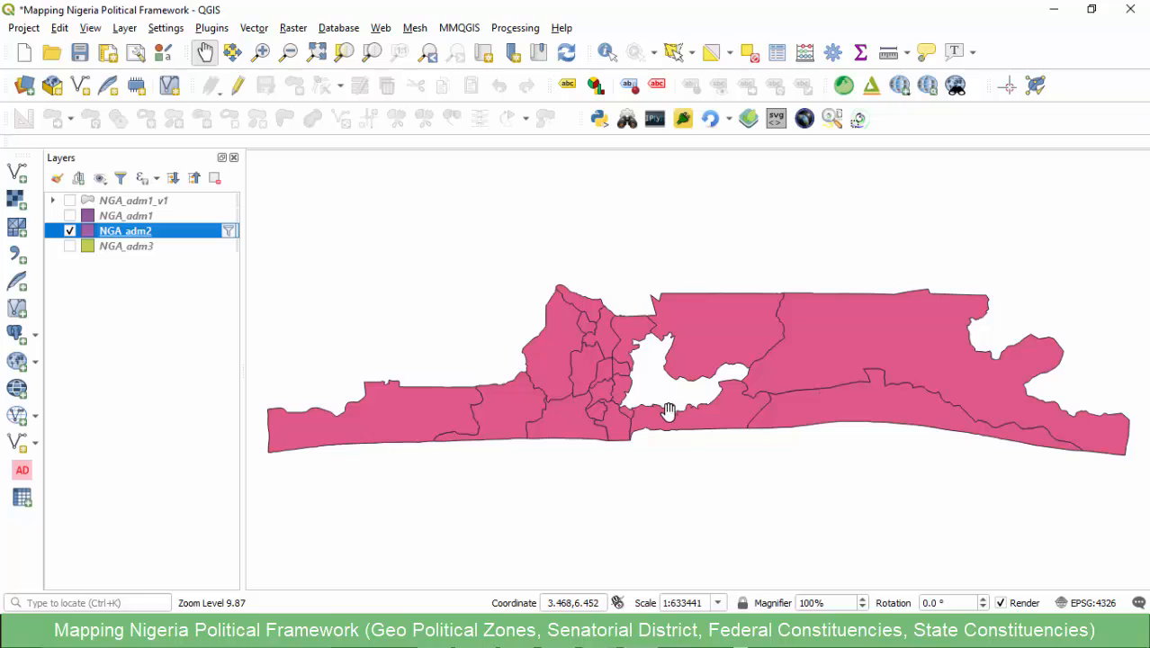
- Change the NGA_adm2 filter expression to "state_name" = 'Kaduna' and zoom to the layer
{"action": "left_click", "coordinate": [229, 236]}
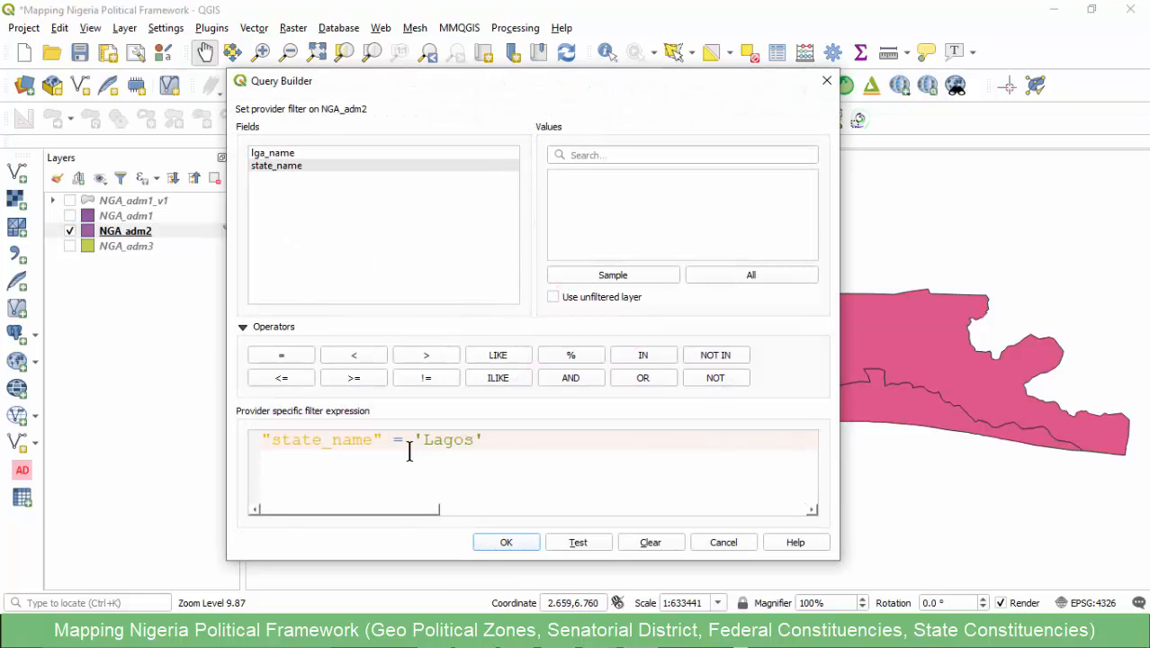
{"action": "left_click_drag", "start_coordinate": [513, 441], "coordinate": [252, 442]}
{"action": "type", "text": "\"state_name\" = 'Kaduna'"}
{"action": "left_click", "coordinate": [505, 542]}
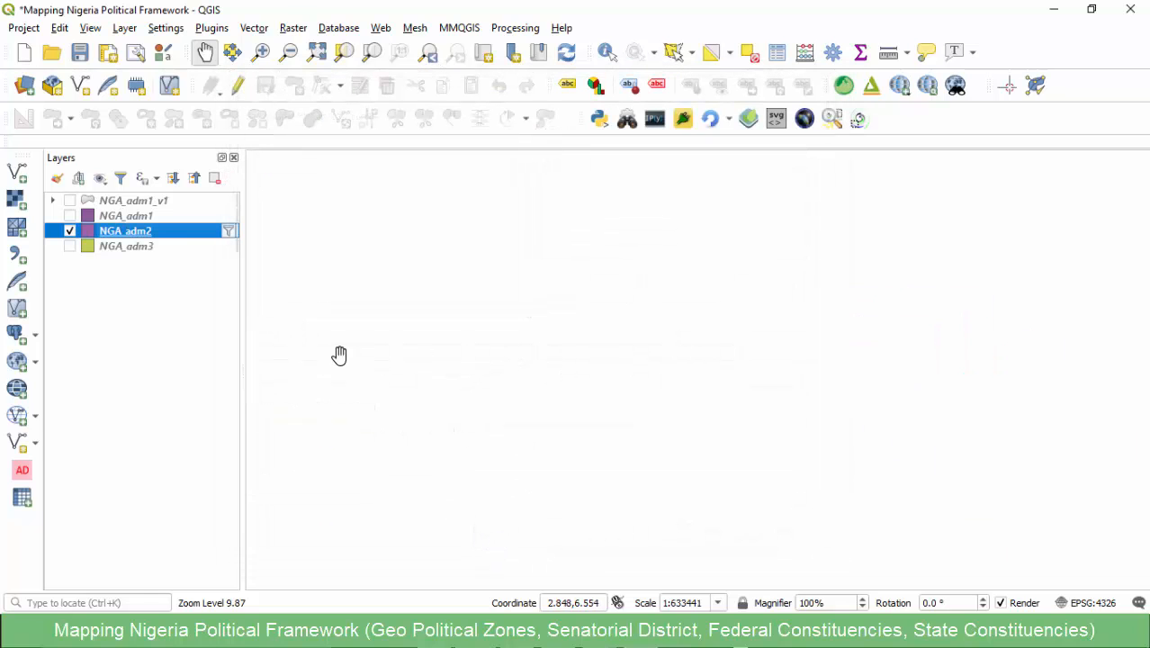
{"action": "right_click", "coordinate": [129, 228]}
{"action": "left_click", "coordinate": [164, 235]}
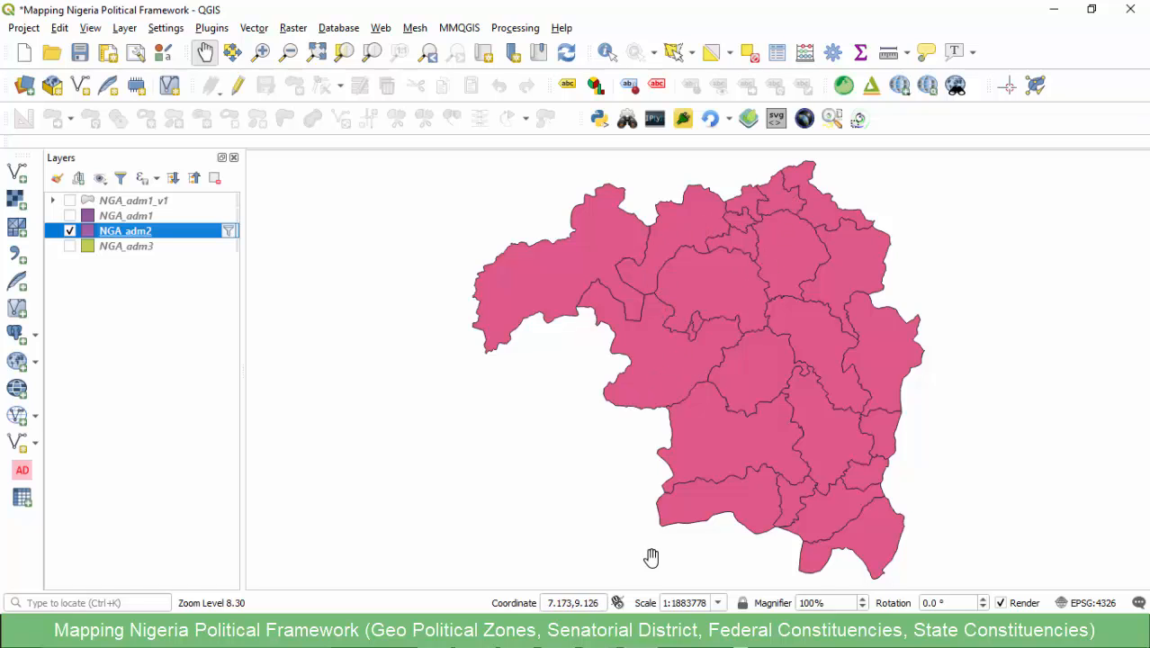
- Switch to the Excel constituencies workbook and review Kaduna's three senatorial districts and their compositions
{"action": "left_click", "coordinate": [578, 586]}
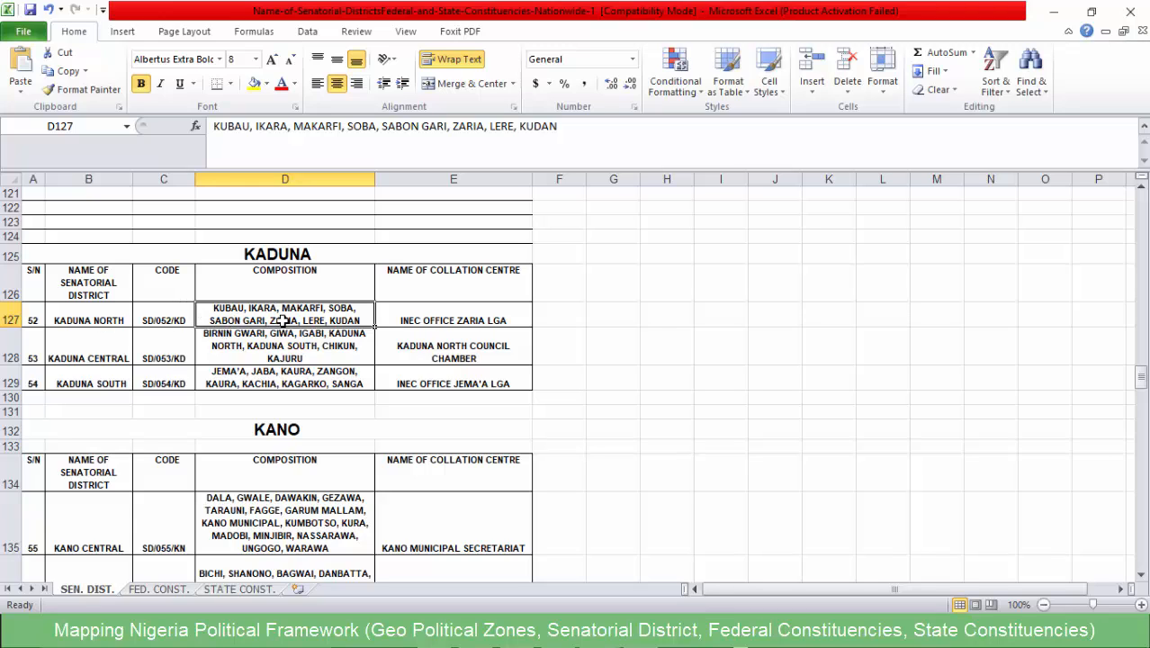
{"action": "left_click", "coordinate": [243, 344]}
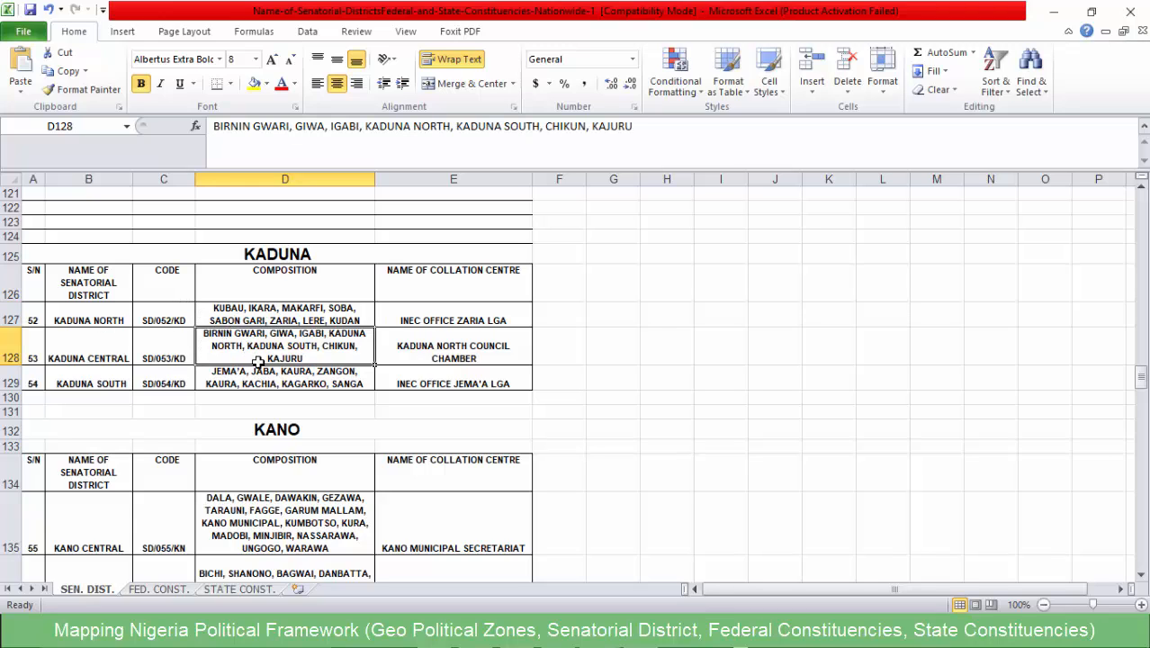
{"action": "left_click", "coordinate": [94, 319]}
{"action": "left_click", "coordinate": [88, 354]}
{"action": "left_click", "coordinate": [88, 375]}
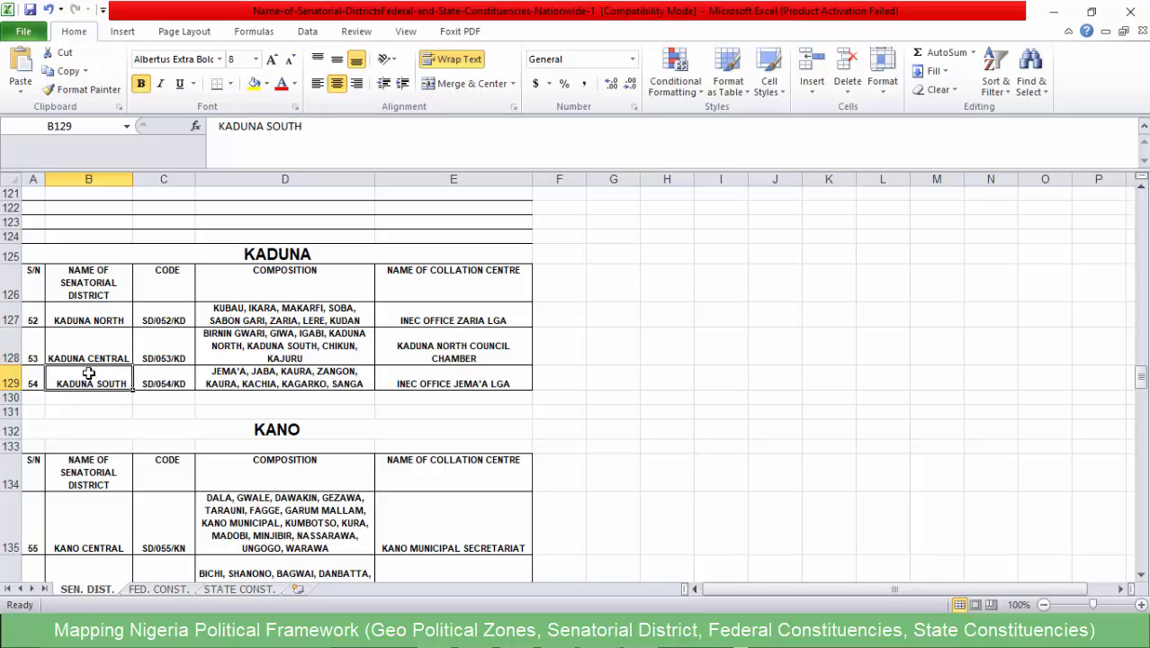
{"action": "left_click", "coordinate": [81, 322]}
{"action": "left_click", "coordinate": [106, 356]}
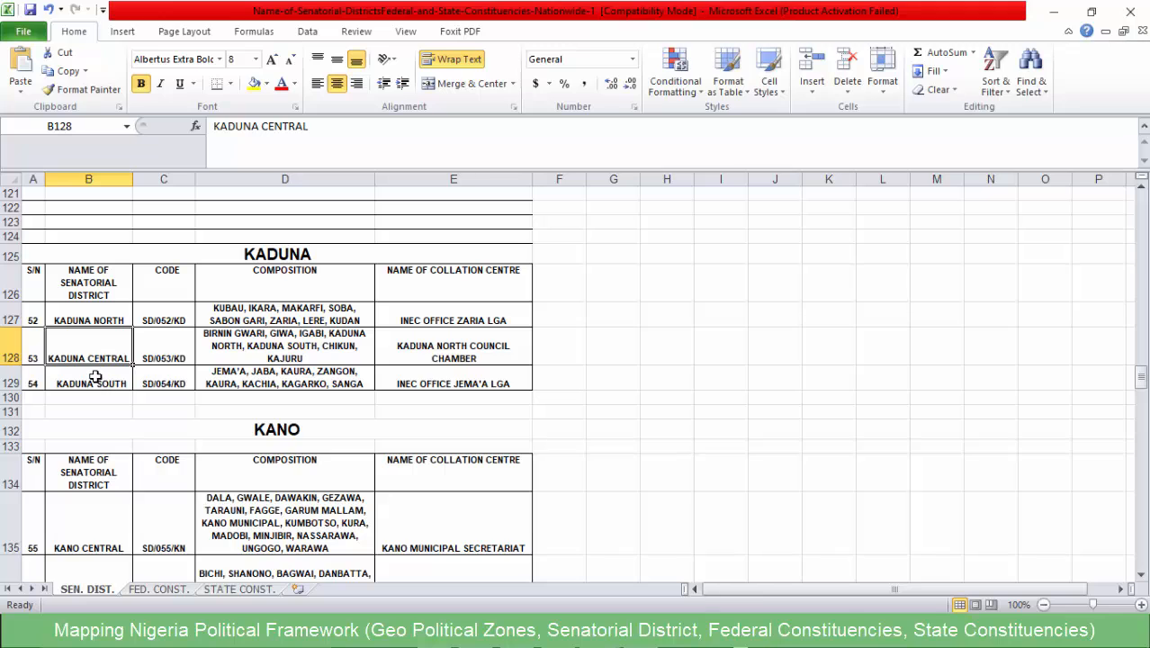
{"action": "left_click", "coordinate": [92, 379]}
- Copy the Kaduna North LGA composition from cell D127 and paste it below the "State, LGA, Ward" line in the Notepad notes
{"action": "left_click", "coordinate": [273, 316]}
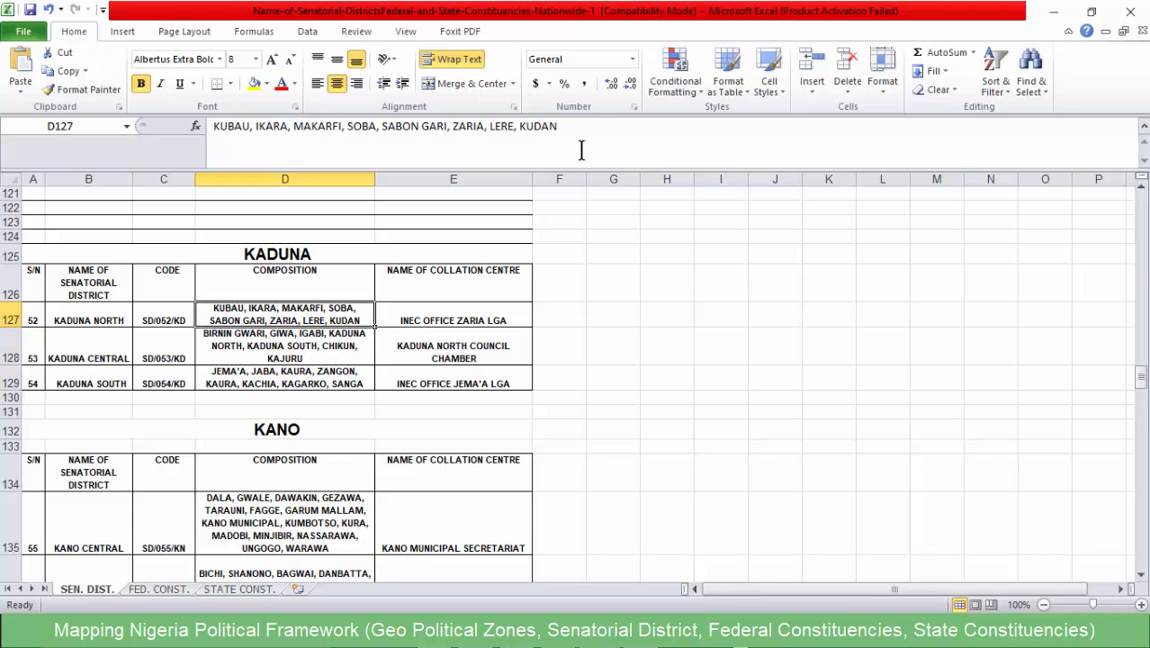
{"action": "left_click", "coordinate": [601, 129]}
{"action": "left_click_drag", "start_coordinate": [601, 128], "coordinate": [189, 126]}
{"action": "key", "text": "ctrl+c"}
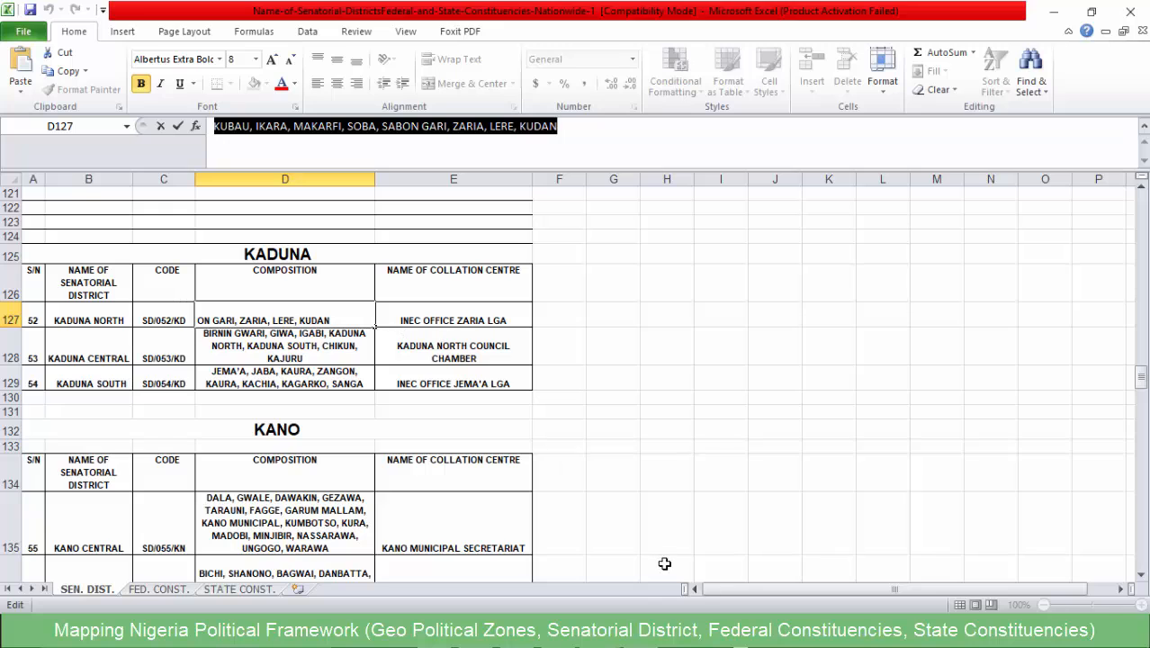
{"action": "left_click", "coordinate": [586, 635]}
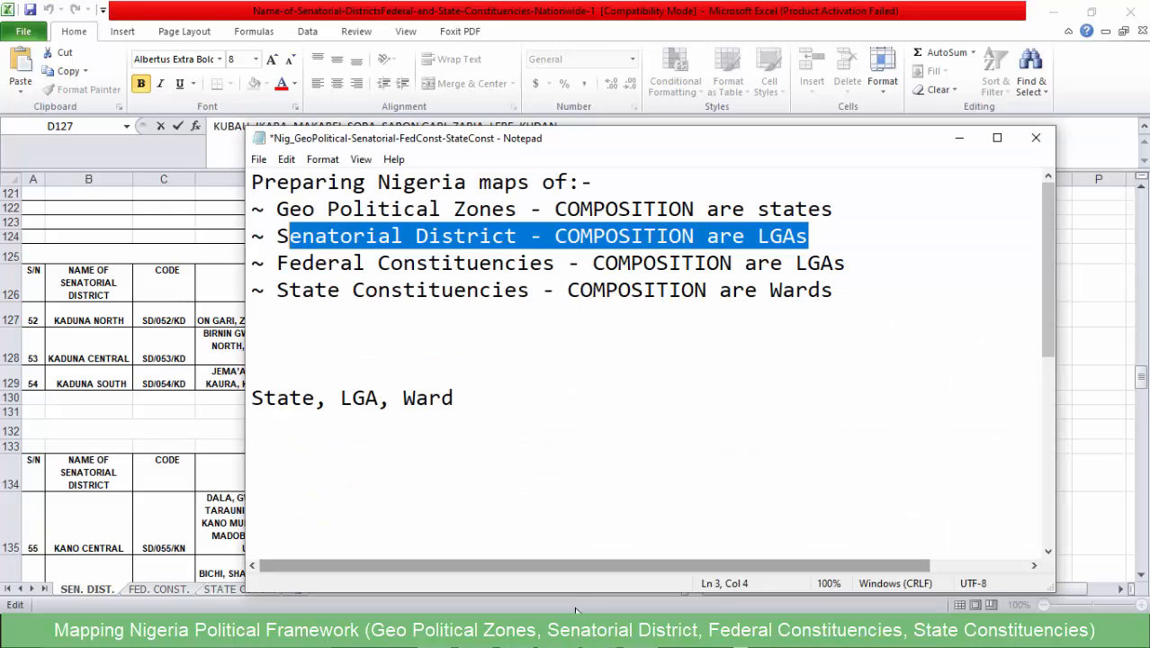
{"action": "left_click", "coordinate": [407, 459]}
{"action": "scroll", "coordinate": [396, 433], "scroll_direction": "down", "scroll_amount": 2}
{"action": "left_click", "coordinate": [359, 400]}
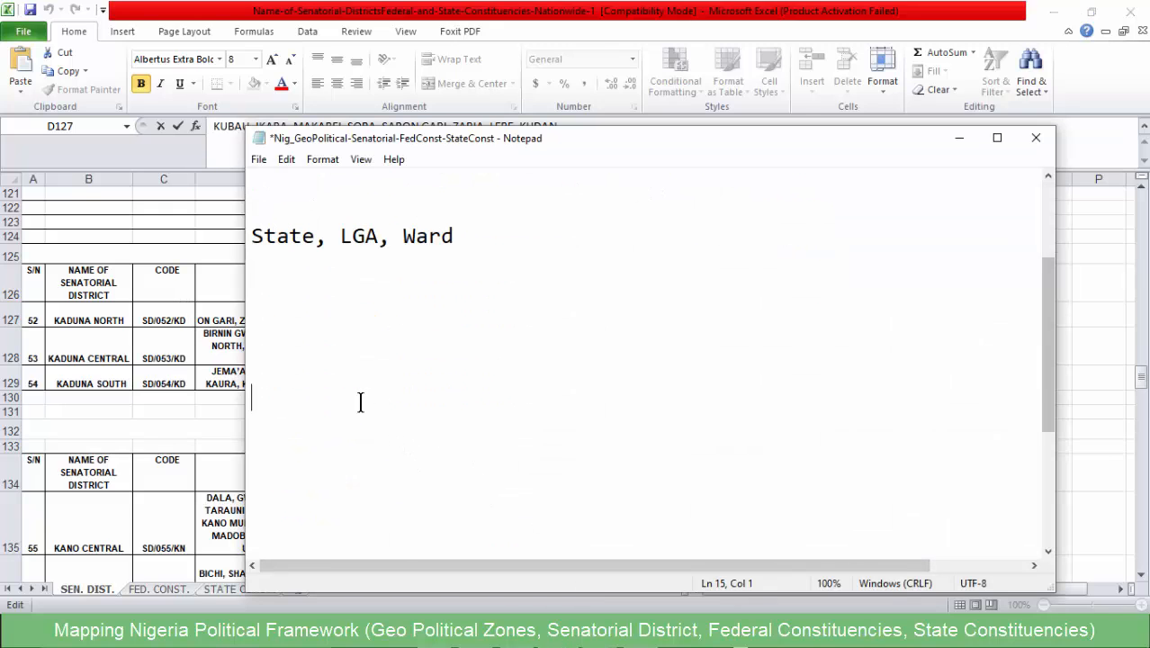
{"action": "key", "text": "ctrl+v"}
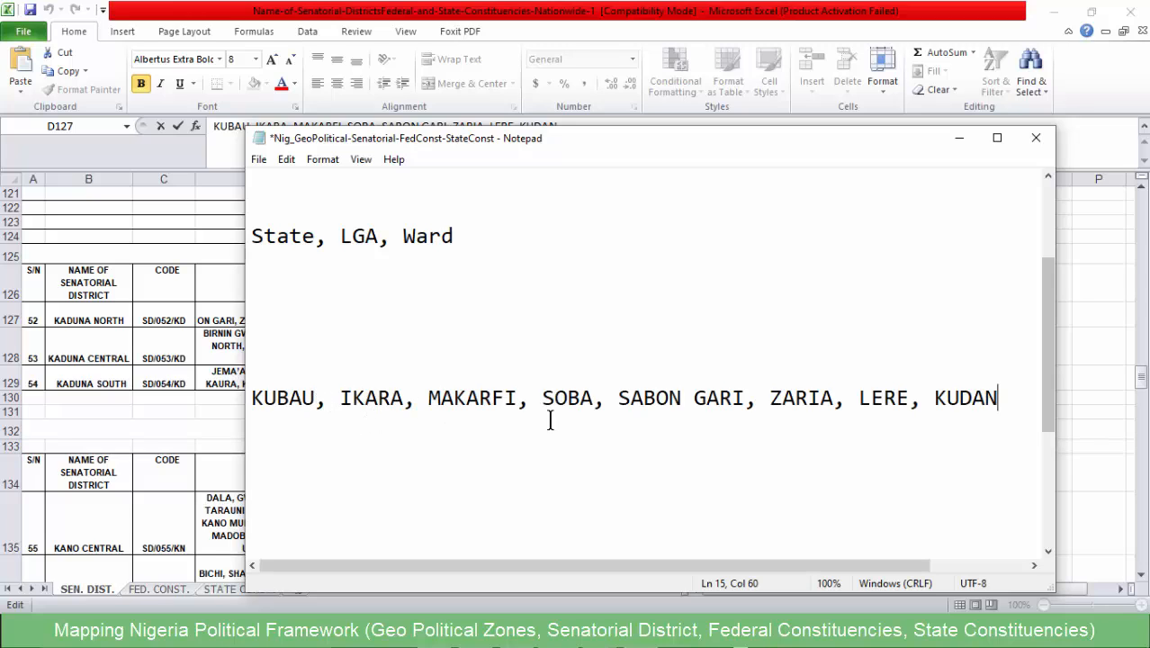
{"action": "left_click", "coordinate": [314, 397]}
{"action": "left_click_drag", "start_coordinate": [314, 397], "coordinate": [250, 397]}
{"action": "left_click", "coordinate": [390, 396]}
{"action": "left_click", "coordinate": [536, 397]}
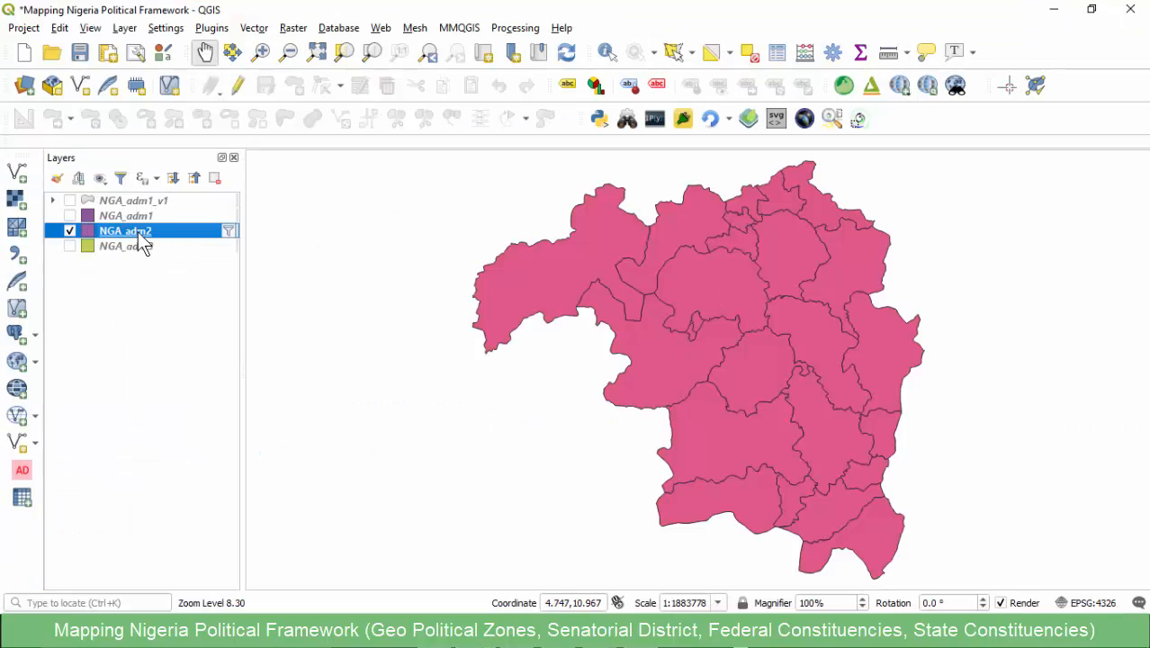
- Switch to QGIS, open the NGA_adm2 attribute table and sort it by lga_name in ascending order
{"action": "right_click", "coordinate": [136, 231]}
{"action": "left_click", "coordinate": [167, 419]}
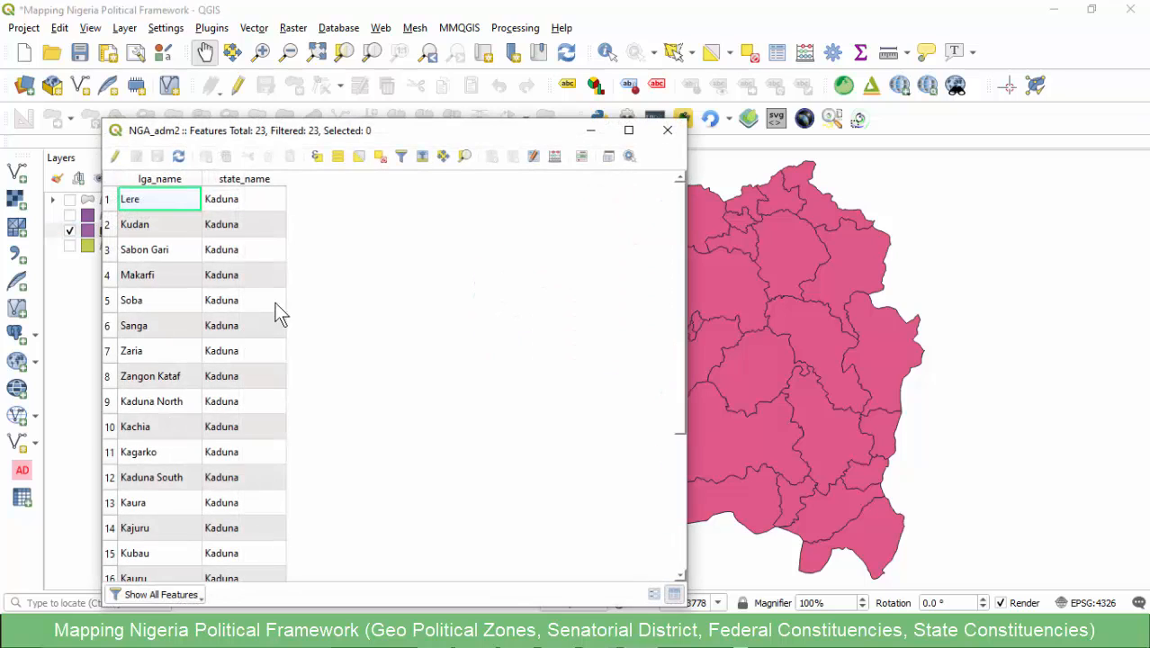
{"action": "scroll", "coordinate": [186, 256], "scroll_direction": "down", "scroll_amount": 2}
{"action": "scroll", "coordinate": [182, 261], "scroll_direction": "up", "scroll_amount": 3}
{"action": "left_click", "coordinate": [167, 179]}
{"action": "scroll", "coordinate": [162, 378], "scroll_direction": "down", "scroll_amount": 3}
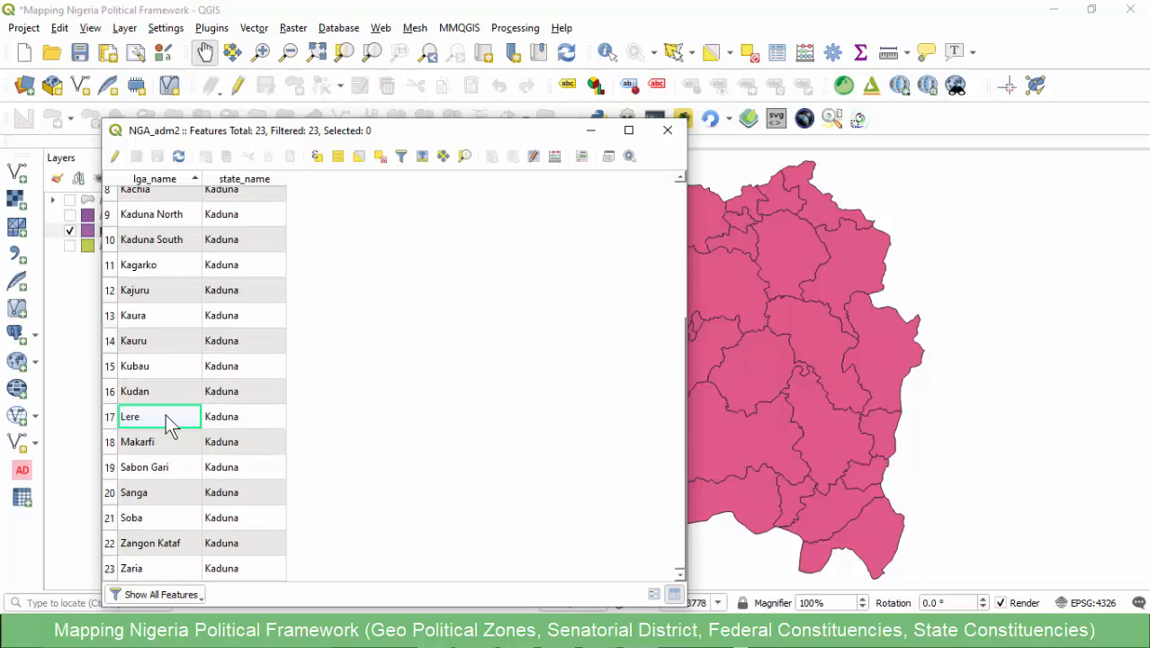
{"action": "scroll", "coordinate": [166, 393], "scroll_direction": "up", "scroll_amount": 3}
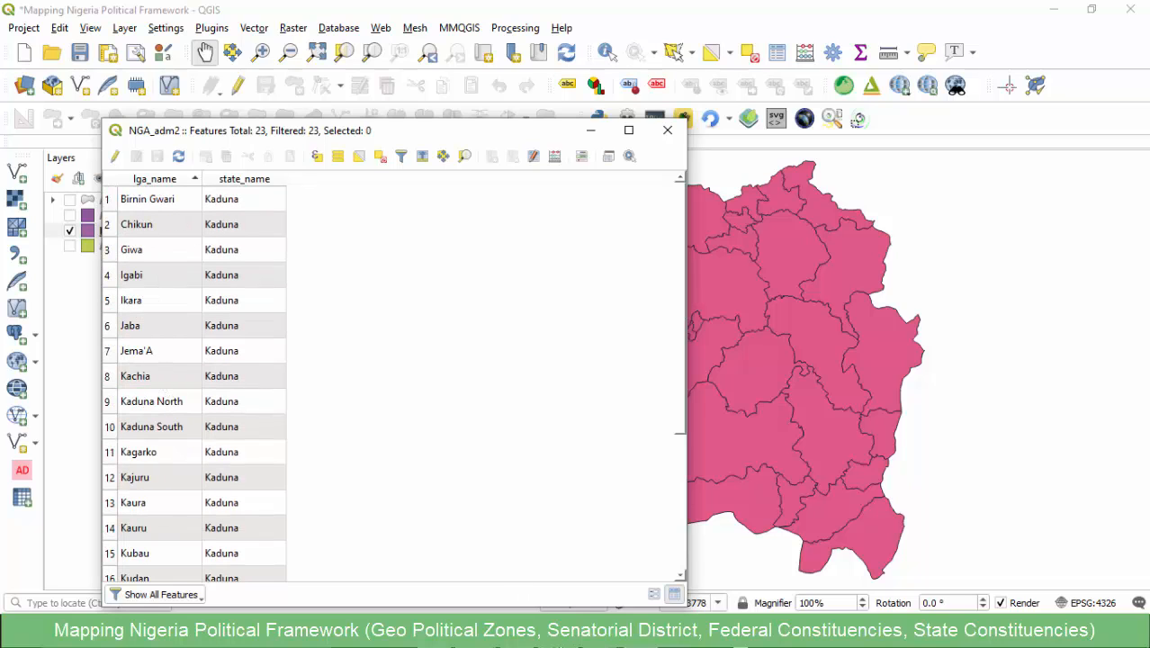
- Check the first Kaduna North LGA in the Notepad list and select the Kubau row in the attribute table
{"action": "key", "text": "alt+Tab"}
{"action": "left_click", "coordinate": [288, 401]}
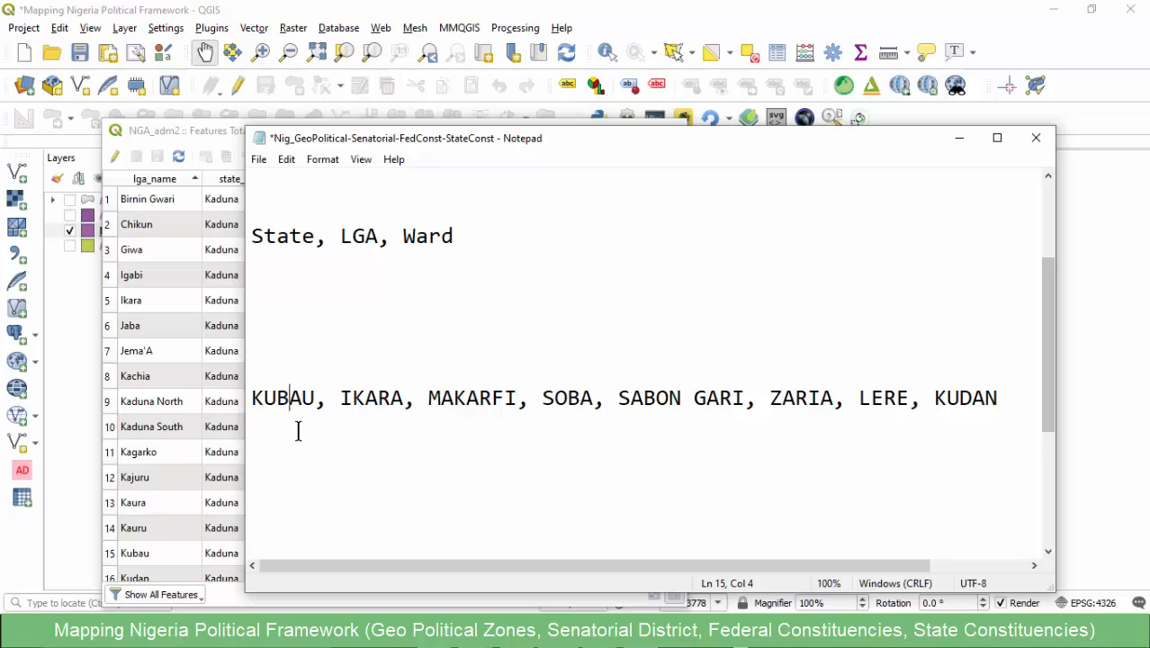
{"action": "left_click", "coordinate": [137, 133]}
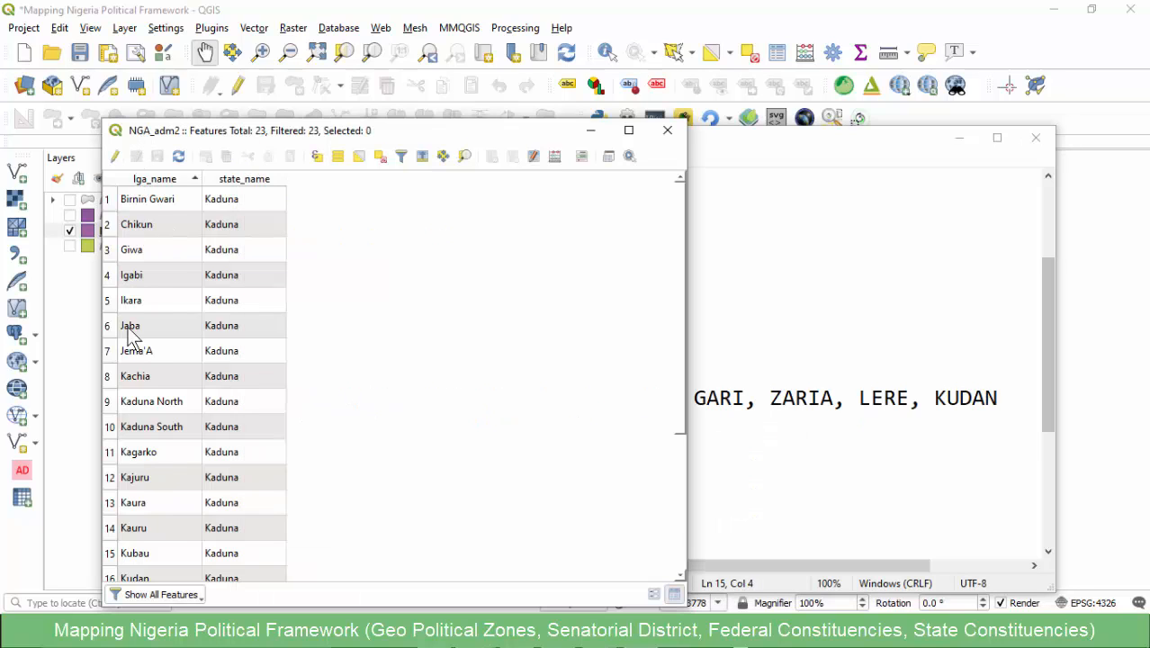
{"action": "scroll", "coordinate": [128, 355], "scroll_direction": "down", "scroll_amount": 1}
{"action": "scroll", "coordinate": [126, 363], "scroll_direction": "down", "scroll_amount": 1}
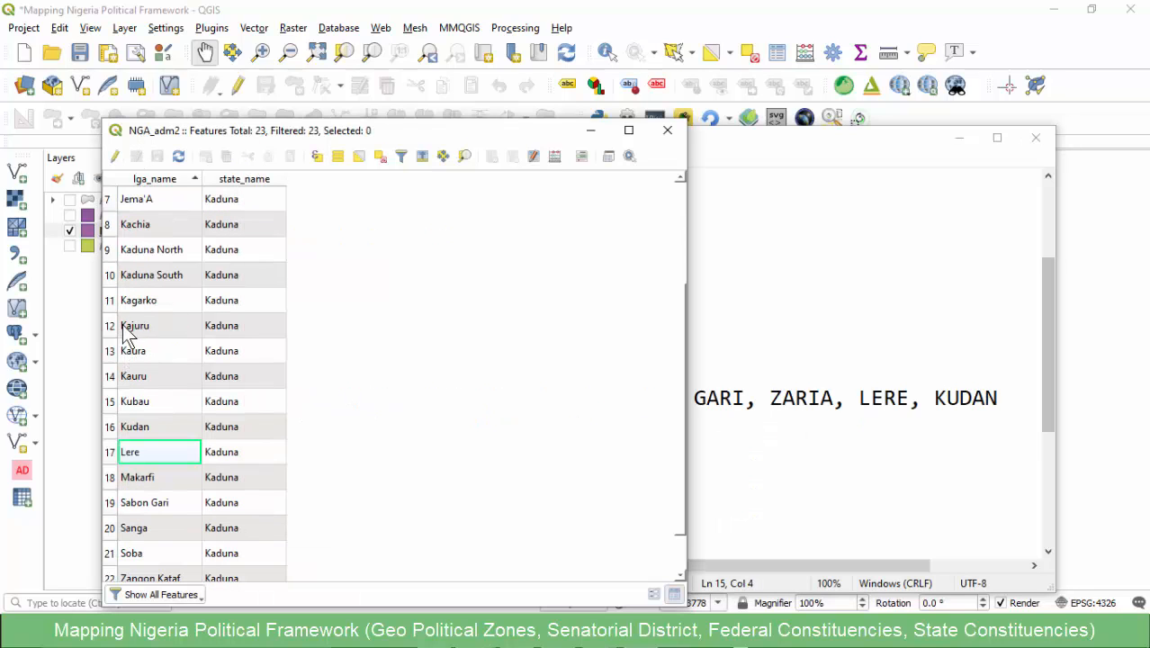
{"action": "left_click", "coordinate": [109, 401]}
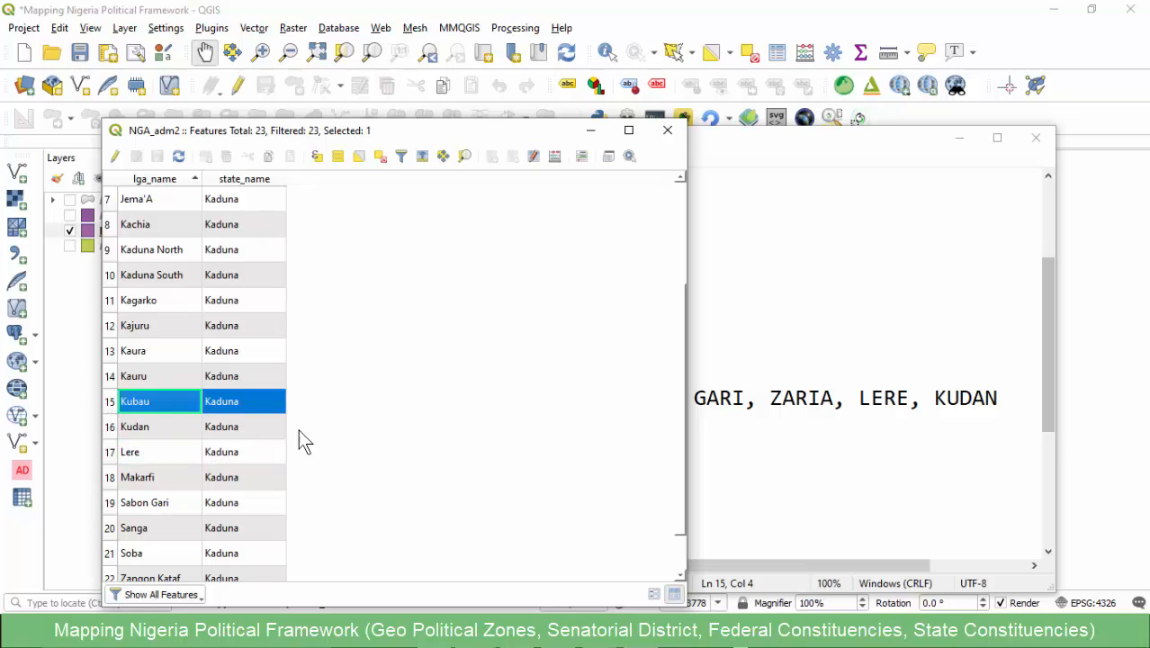
- Check the next LGA in the Notepad list and add the Ikara row to the attribute table selection
{"action": "left_click", "coordinate": [733, 402]}
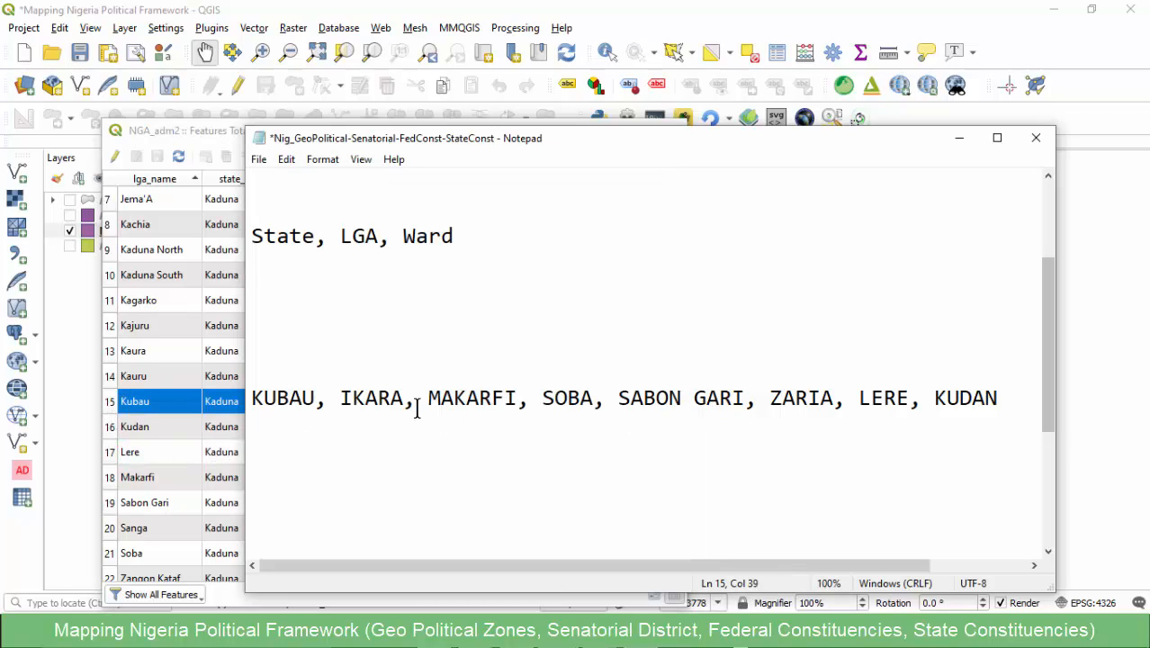
{"action": "left_click", "coordinate": [378, 398]}
{"action": "left_click", "coordinate": [178, 131]}
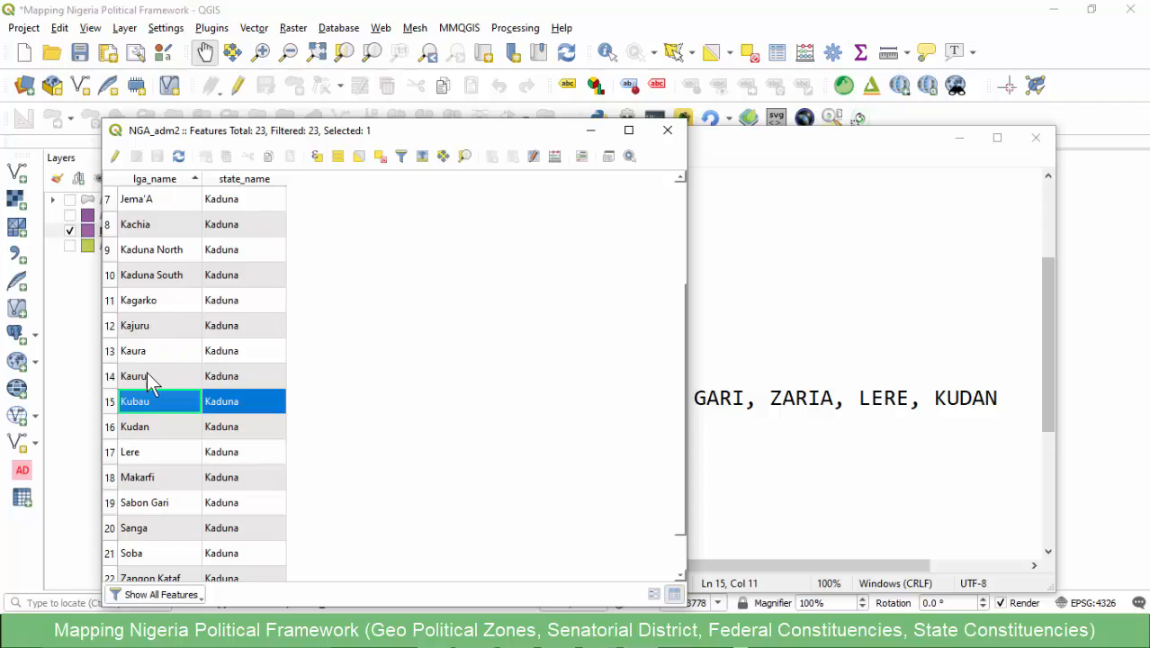
{"action": "scroll", "coordinate": [146, 374], "scroll_direction": "up", "scroll_amount": 2}
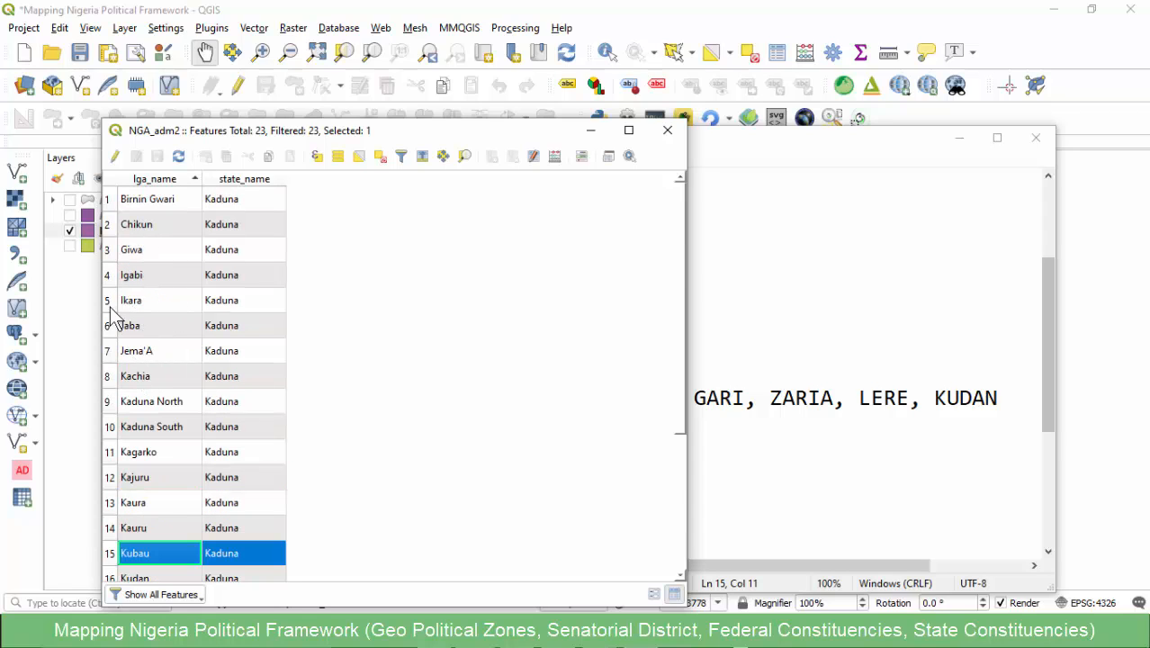
{"action": "left_click", "coordinate": [109, 303], "text": "ctrl"}
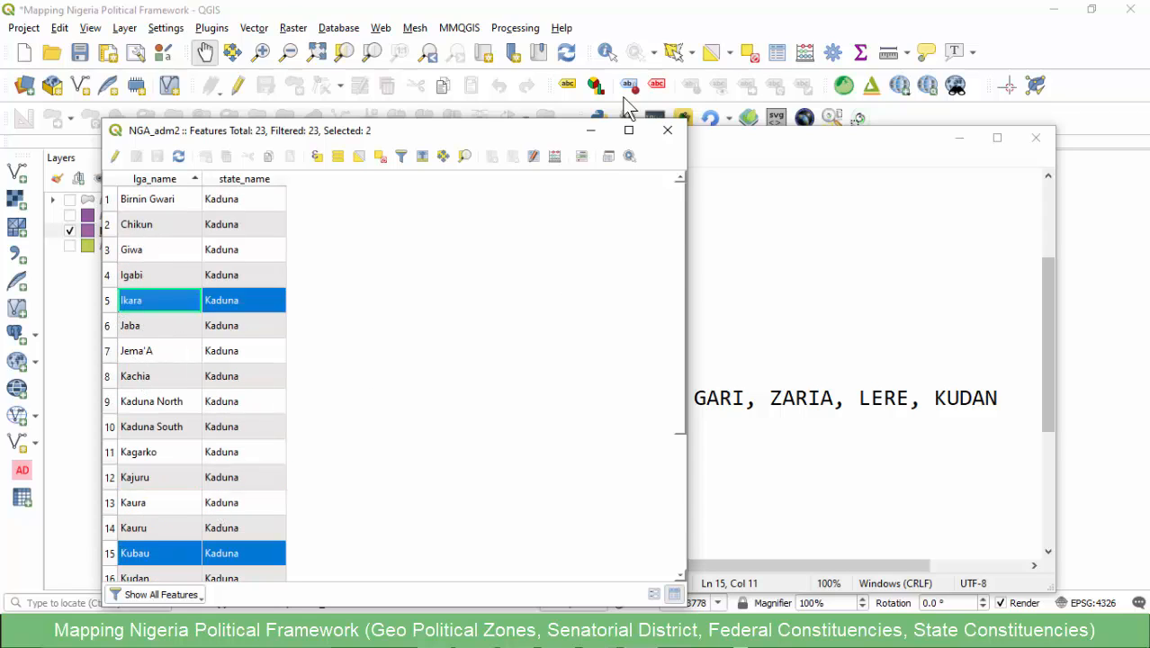
- View the selected LGAs on the QGIS map, then bring the Notepad LGA list back in front
{"action": "left_click", "coordinate": [775, 364]}
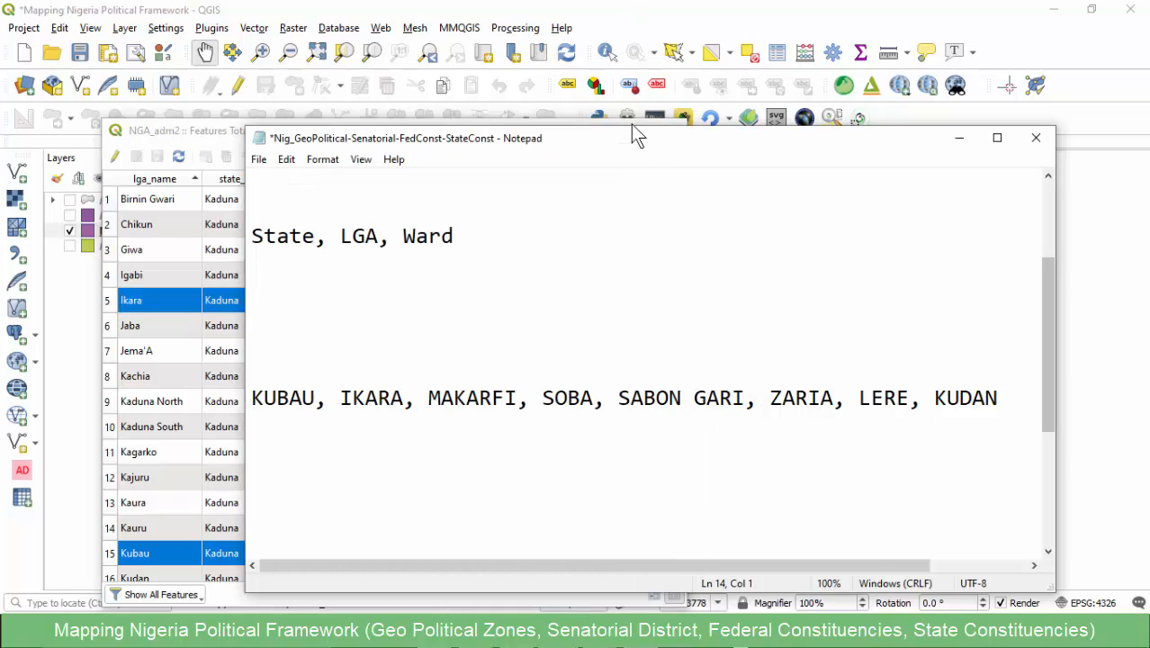
{"action": "left_click", "coordinate": [630, 13]}
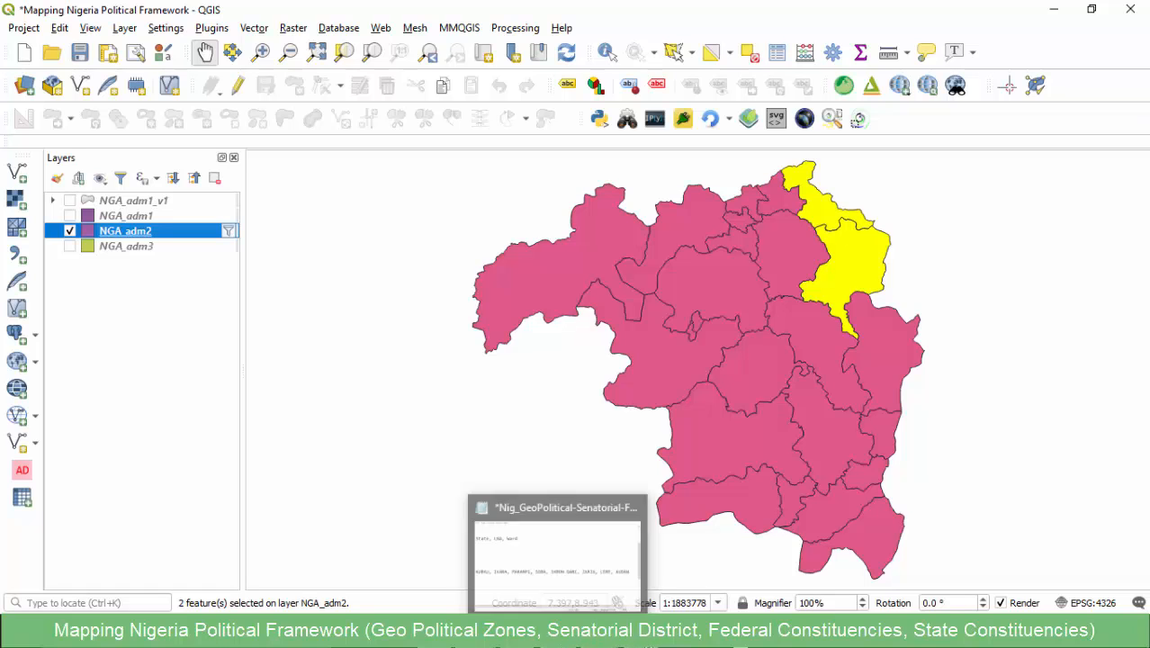
{"action": "mouse_move", "coordinate": [565, 634]}
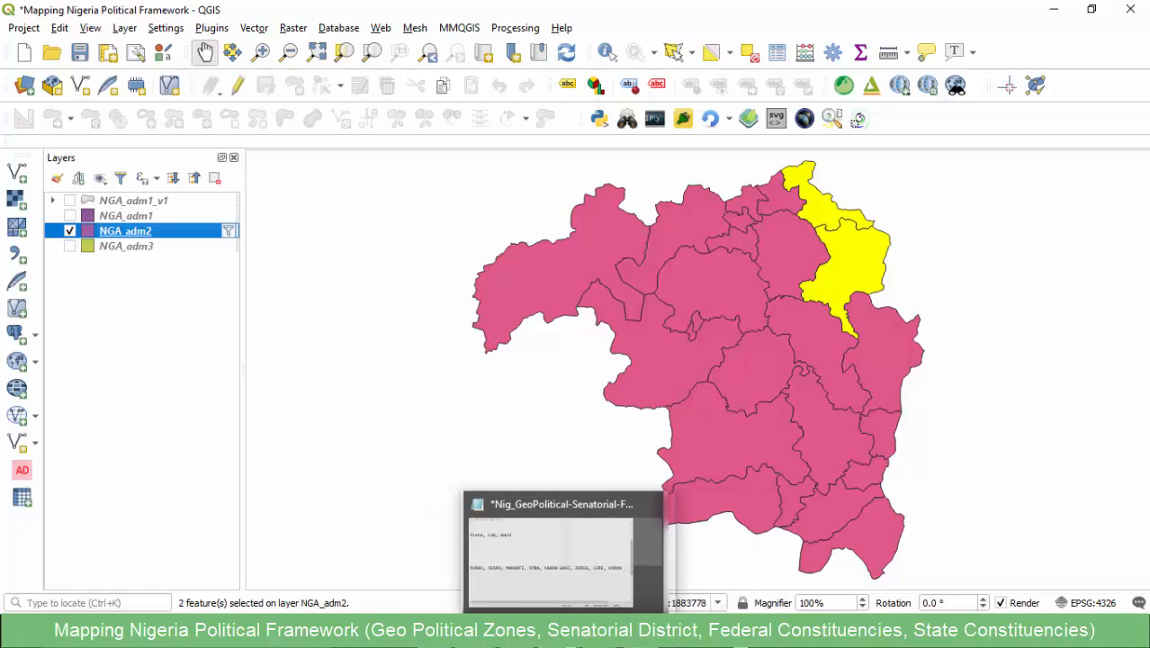
{"action": "left_click", "coordinate": [575, 583]}
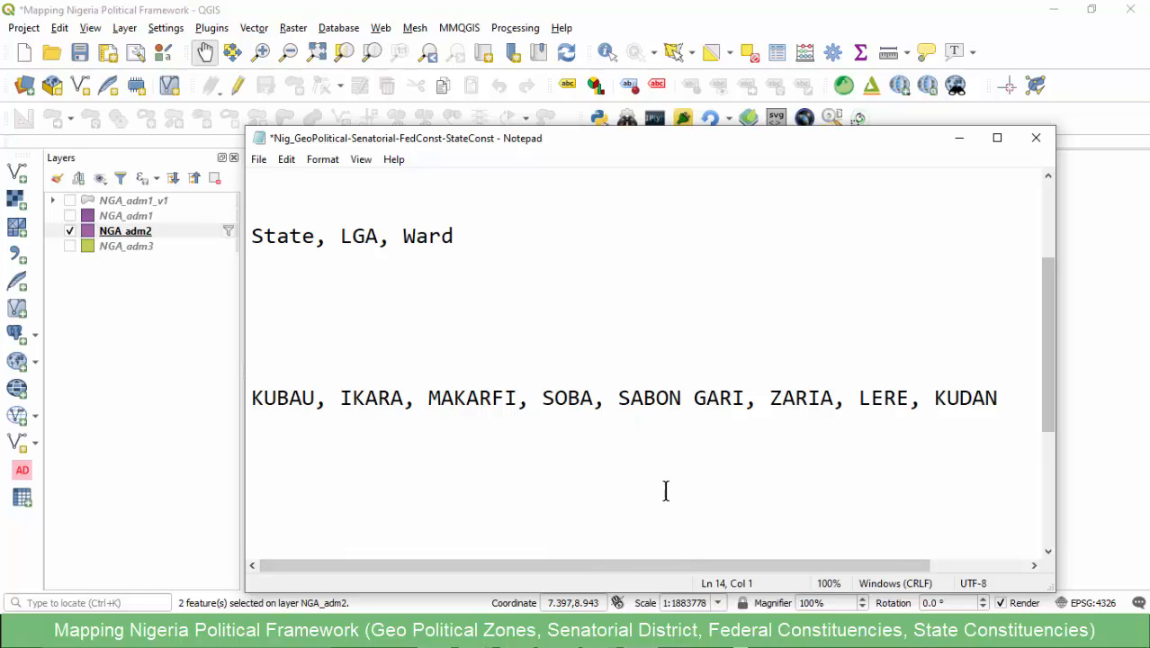
- Cut the Kaduna North LGA line, from KUBAU to KUDAN, out of the Notepad file
{"action": "left_click_drag", "start_coordinate": [605, 565], "coordinate": [494, 567]}
{"action": "left_click", "coordinate": [1002, 400]}
{"action": "left_click_drag", "start_coordinate": [788, 571], "coordinate": [900, 561]}
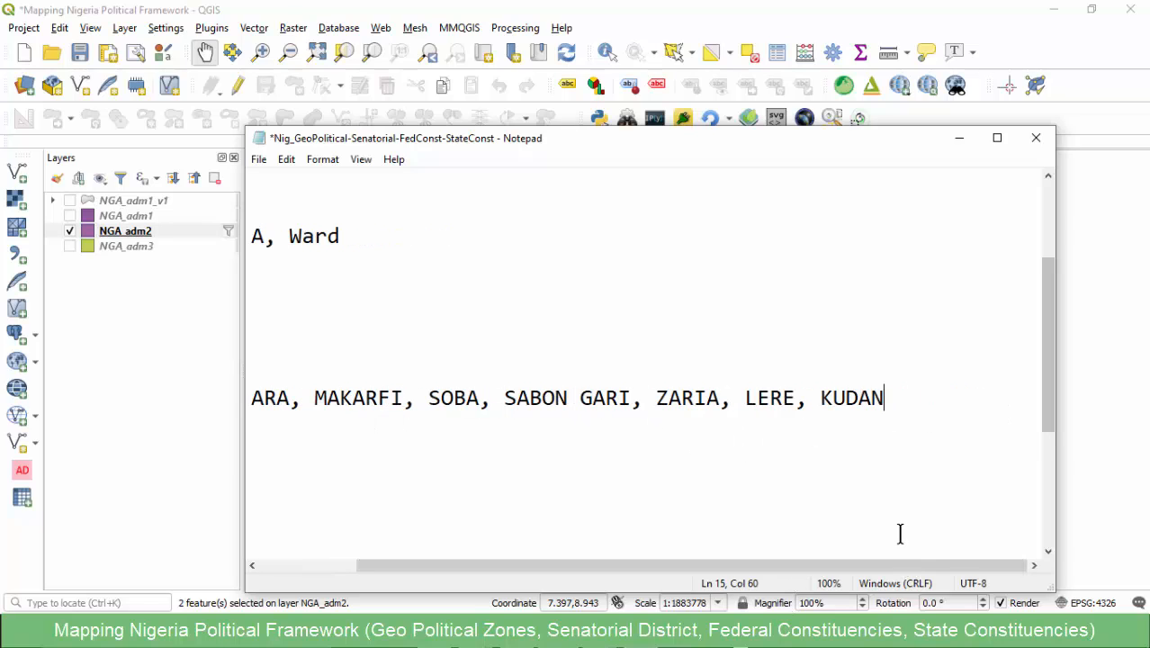
{"action": "left_click_drag", "start_coordinate": [894, 398], "coordinate": [253, 398]}
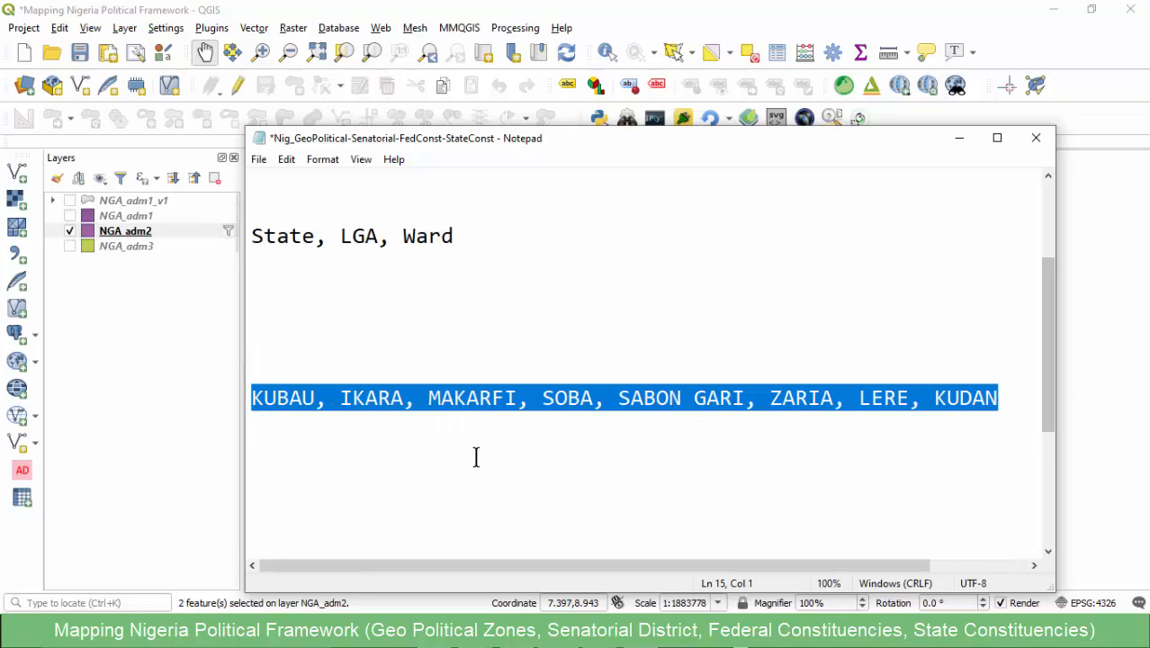
{"action": "key", "text": "ctrl+x"}
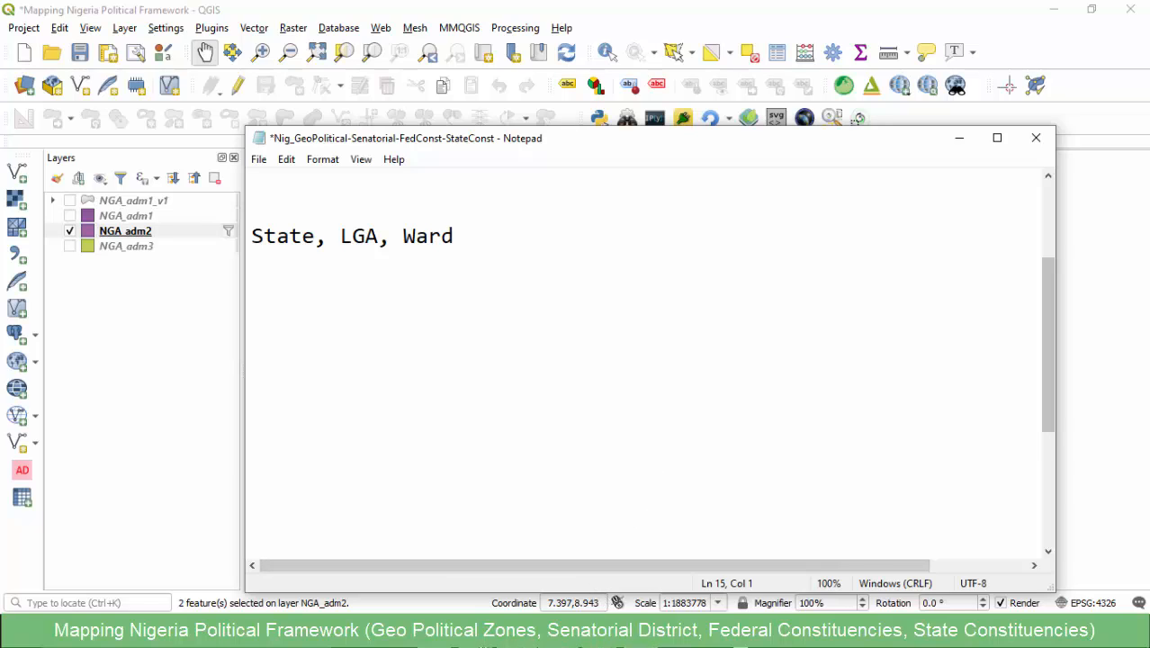
- Look through the LGA names in the NGA_adm2 attribute table, and undo the cut of the LGA line in Notepad
{"action": "left_click", "coordinate": [494, 612]}
{"action": "left_click", "coordinate": [552, 554]}
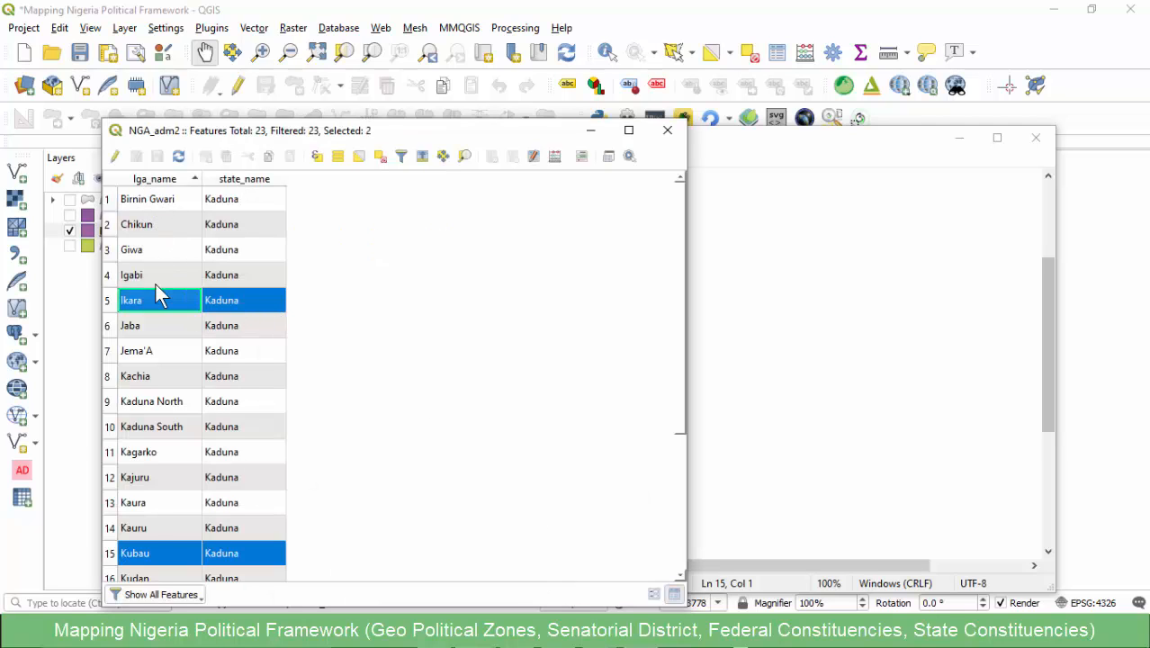
{"action": "scroll", "coordinate": [162, 331], "scroll_direction": "down", "scroll_amount": 3}
{"action": "scroll", "coordinate": [158, 392], "scroll_direction": "up", "scroll_amount": 3}
{"action": "left_click", "coordinate": [756, 405]}
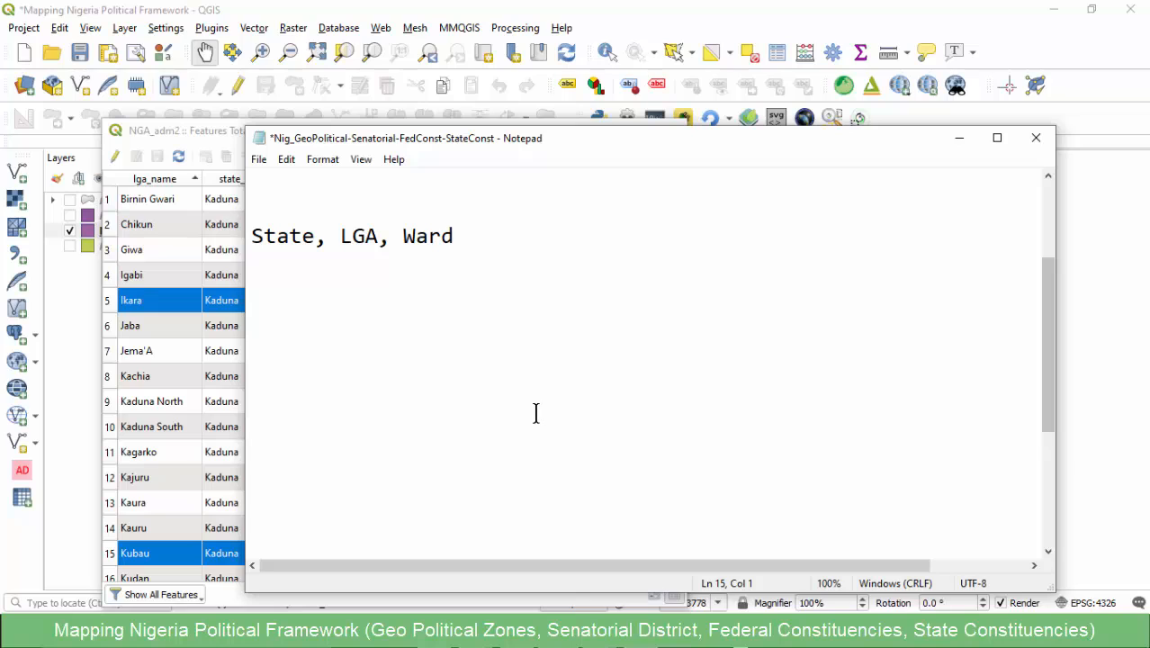
{"action": "key", "text": "ctrl+z"}
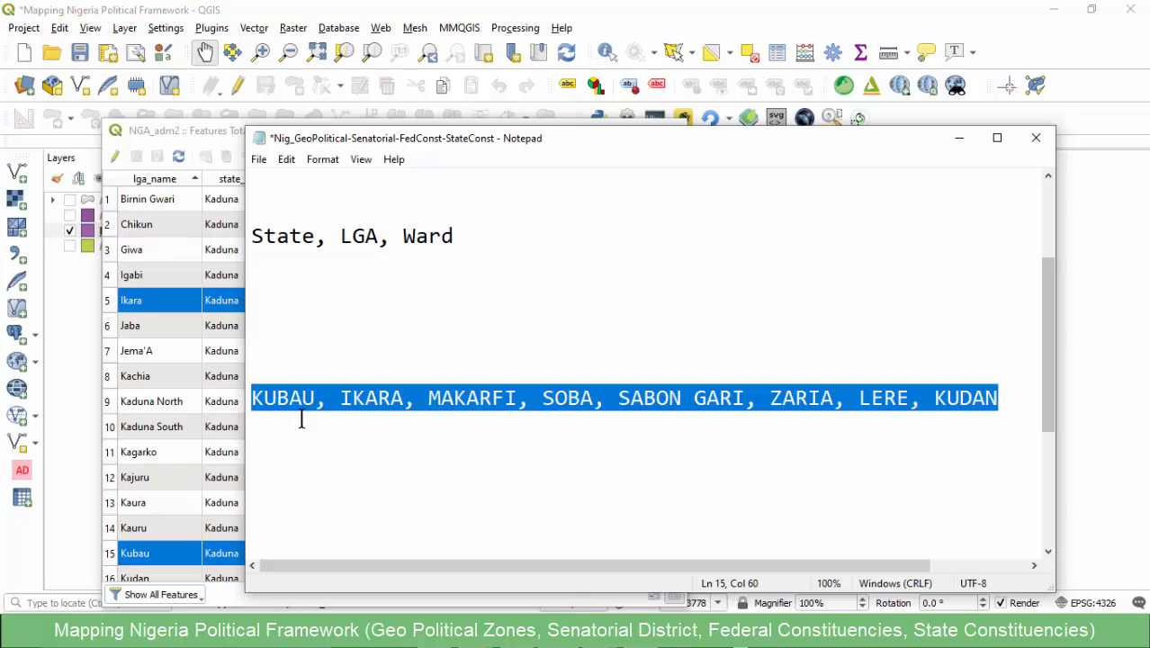
- Compare the letter case of the LGA names in the Notepad list with the lga_name column of the NGA_adm2 attribute table
{"action": "left_click", "coordinate": [280, 398]}
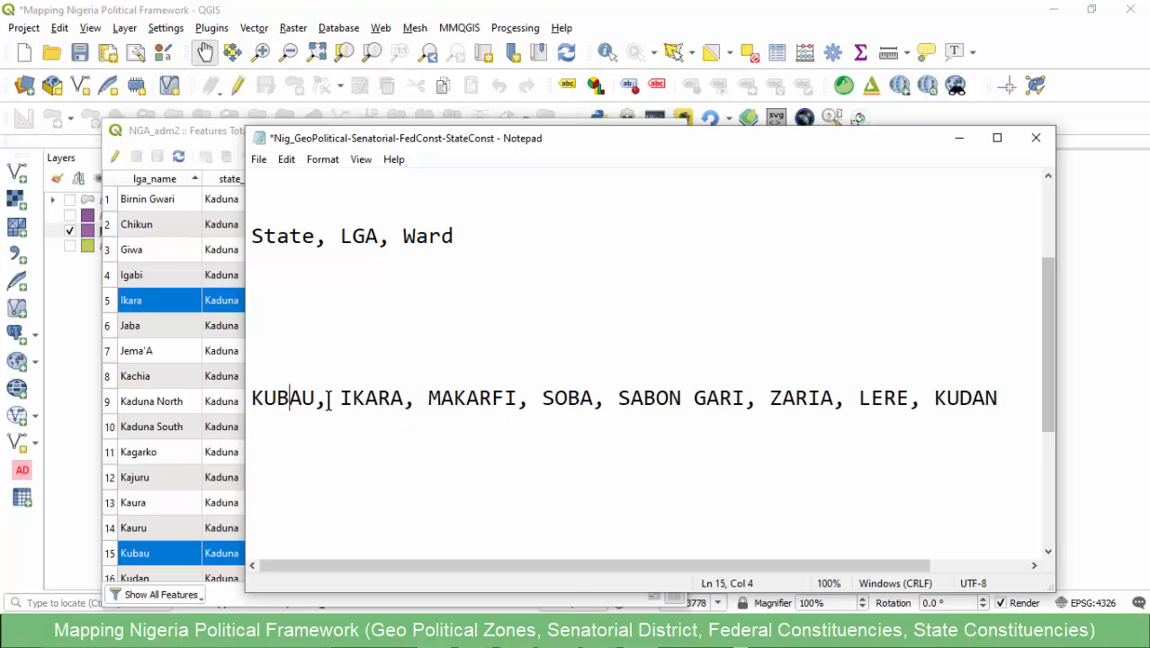
{"action": "left_click_drag", "start_coordinate": [315, 399], "coordinate": [258, 408]}
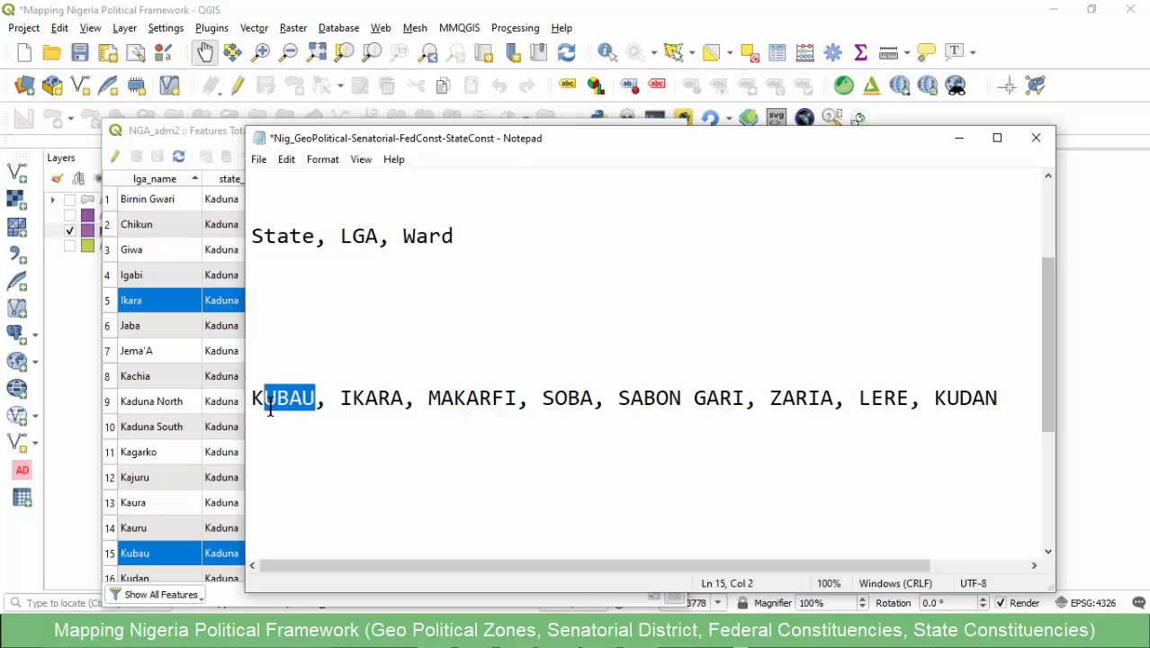
{"action": "left_click", "coordinate": [273, 419]}
{"action": "left_click", "coordinate": [281, 405]}
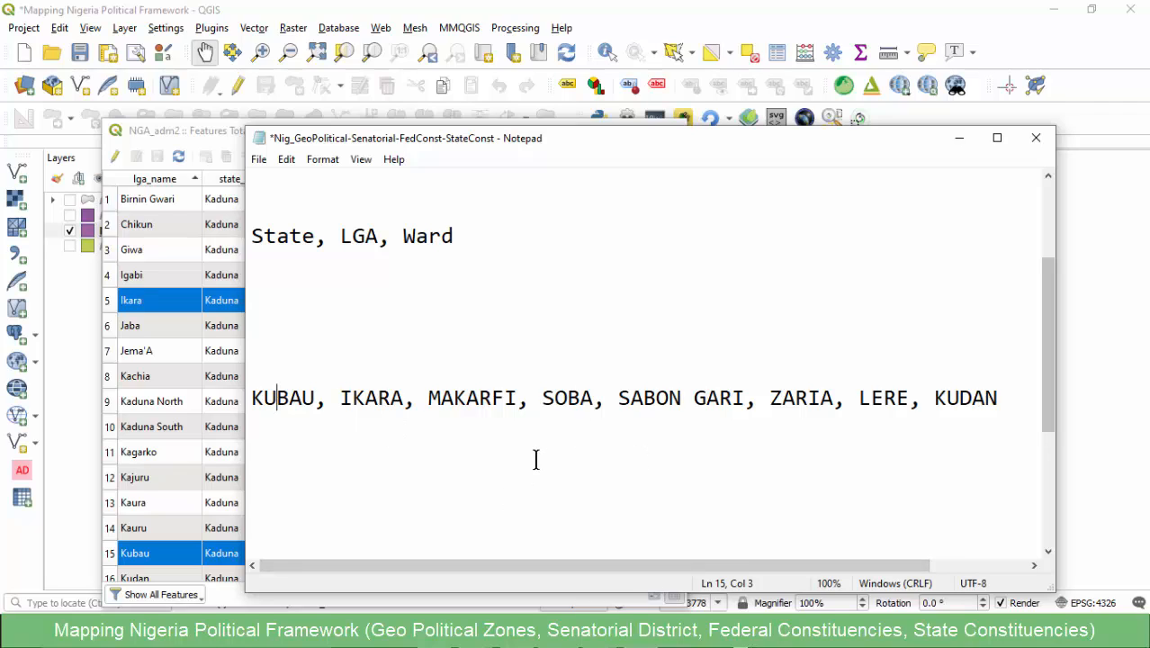
{"action": "left_click", "coordinate": [183, 135]}
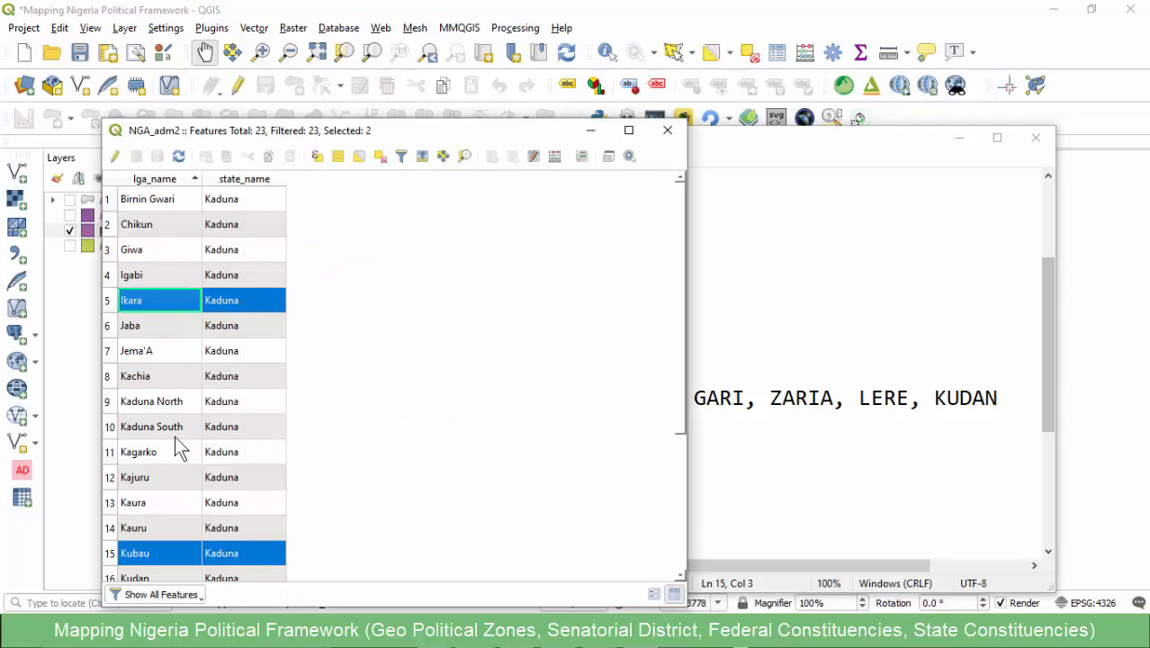
{"action": "left_click", "coordinate": [835, 413]}
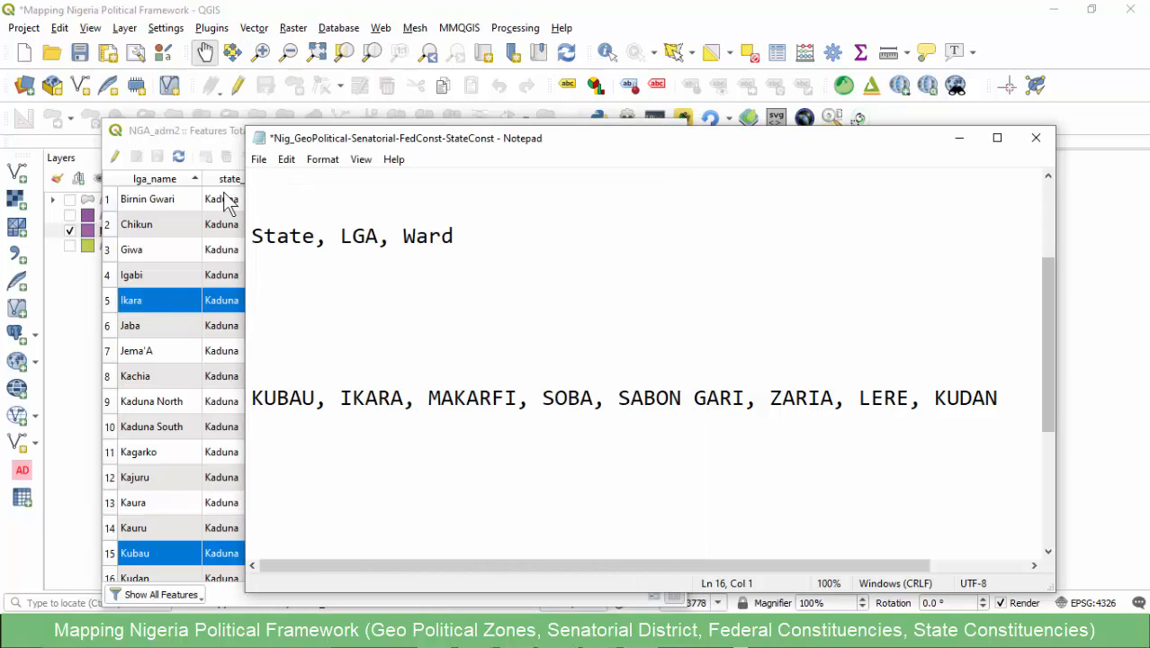
{"action": "left_click", "coordinate": [186, 132]}
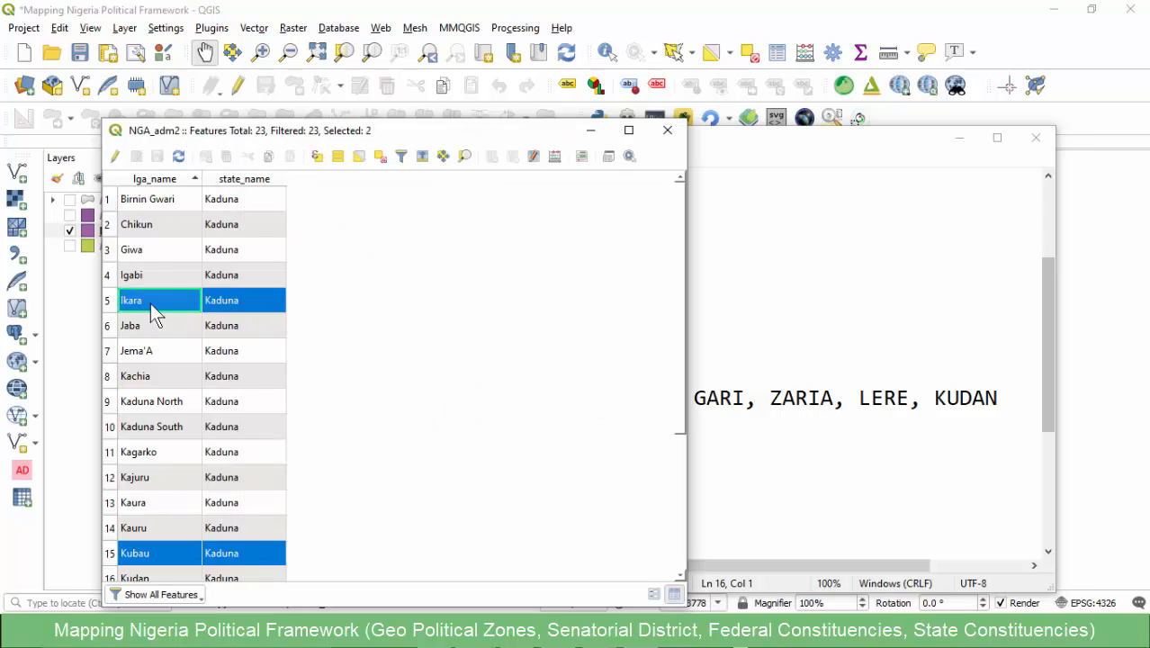
{"action": "scroll", "coordinate": [159, 326], "scroll_direction": "down", "scroll_amount": 3}
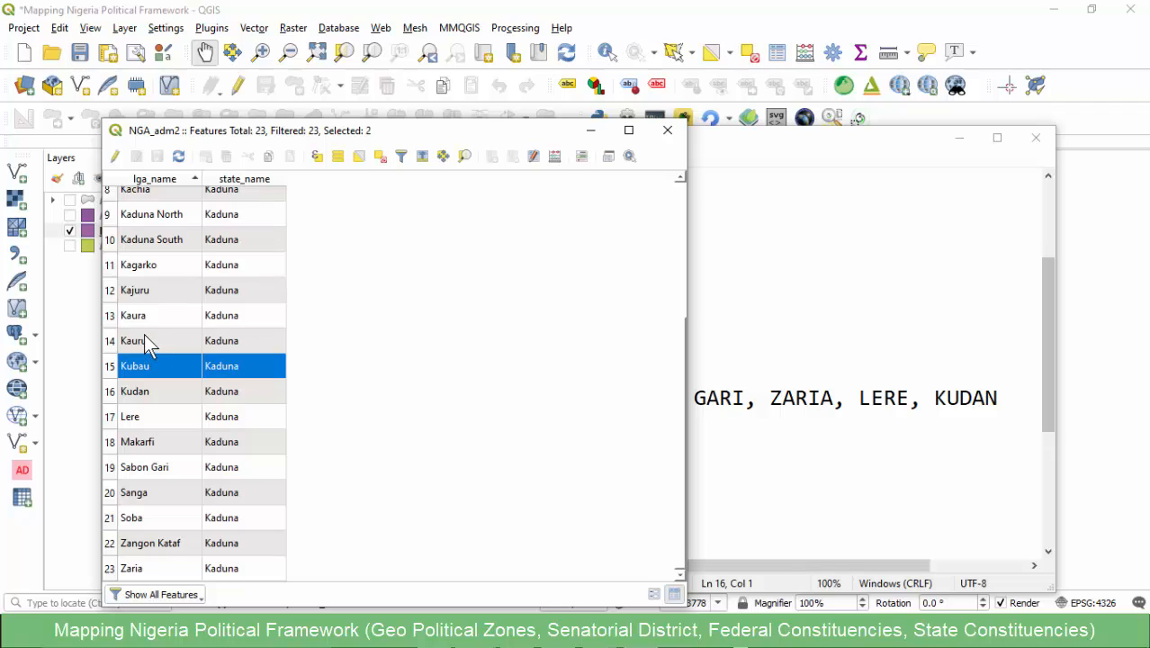
{"action": "scroll", "coordinate": [144, 334], "scroll_direction": "up", "scroll_amount": 3}
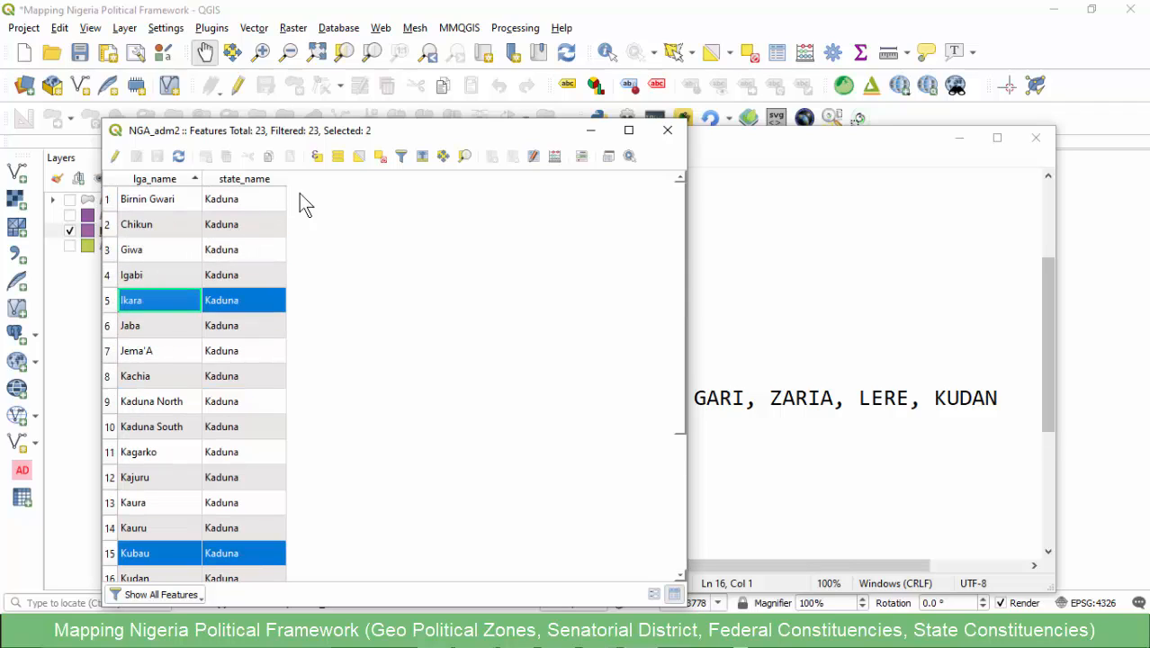
- Start editing NGA_adm2 and set the Field Calculator to update the existing lga_name field for all features, not only the selected ones
{"action": "left_click", "coordinate": [115, 156]}
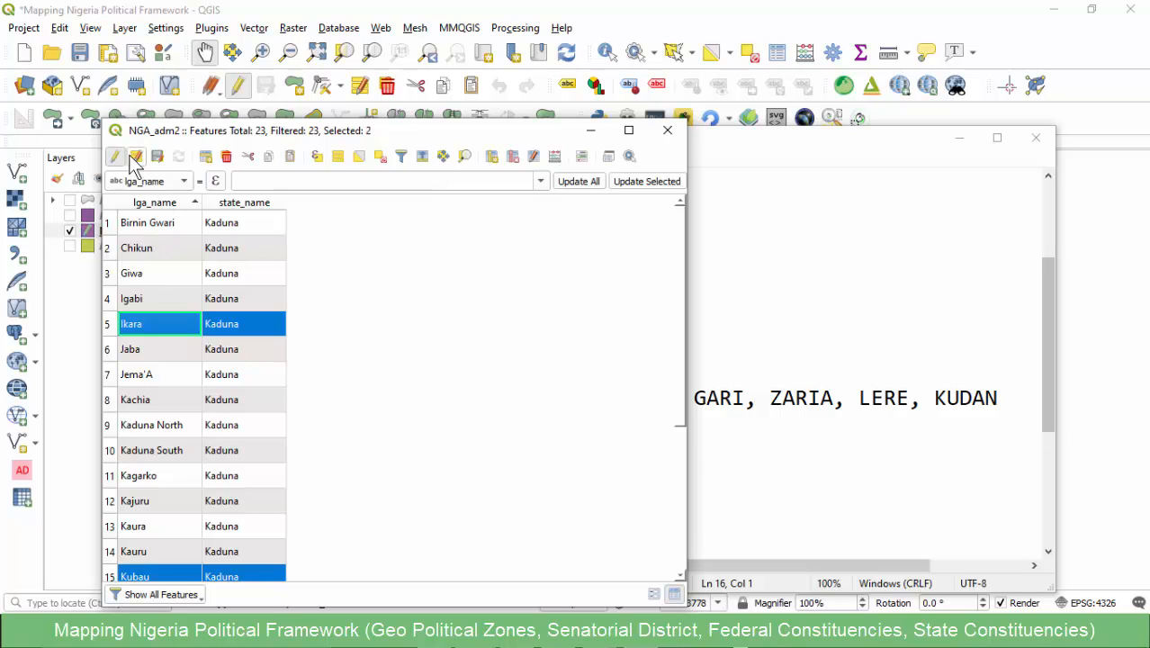
{"action": "left_click", "coordinate": [555, 158]}
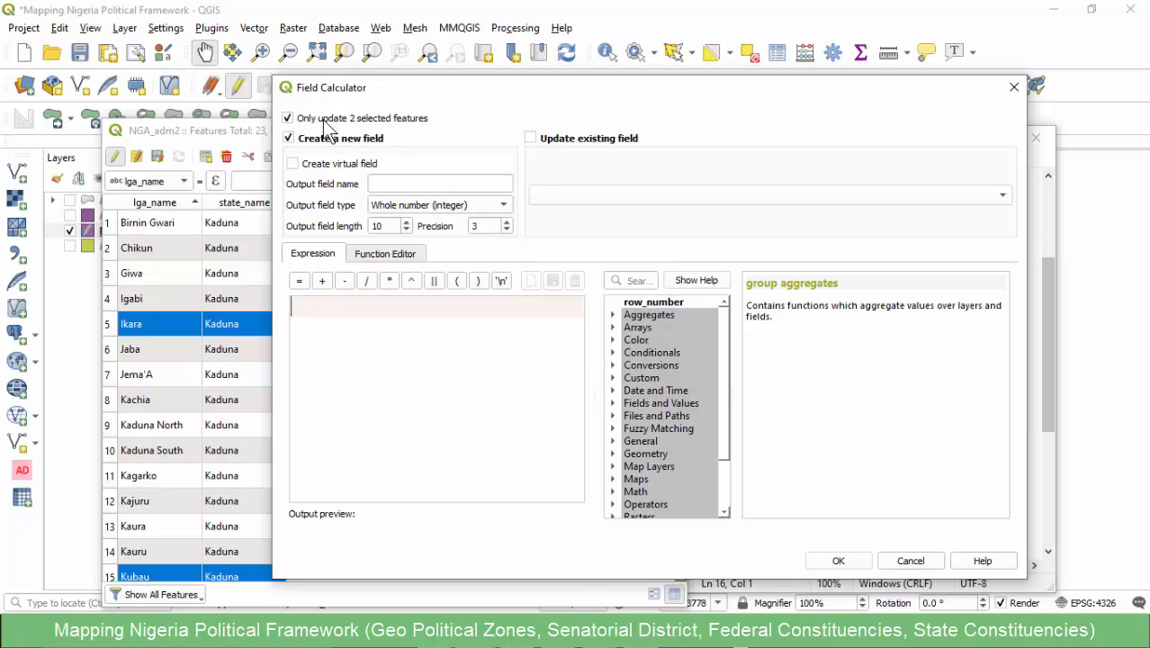
{"action": "left_click", "coordinate": [594, 138]}
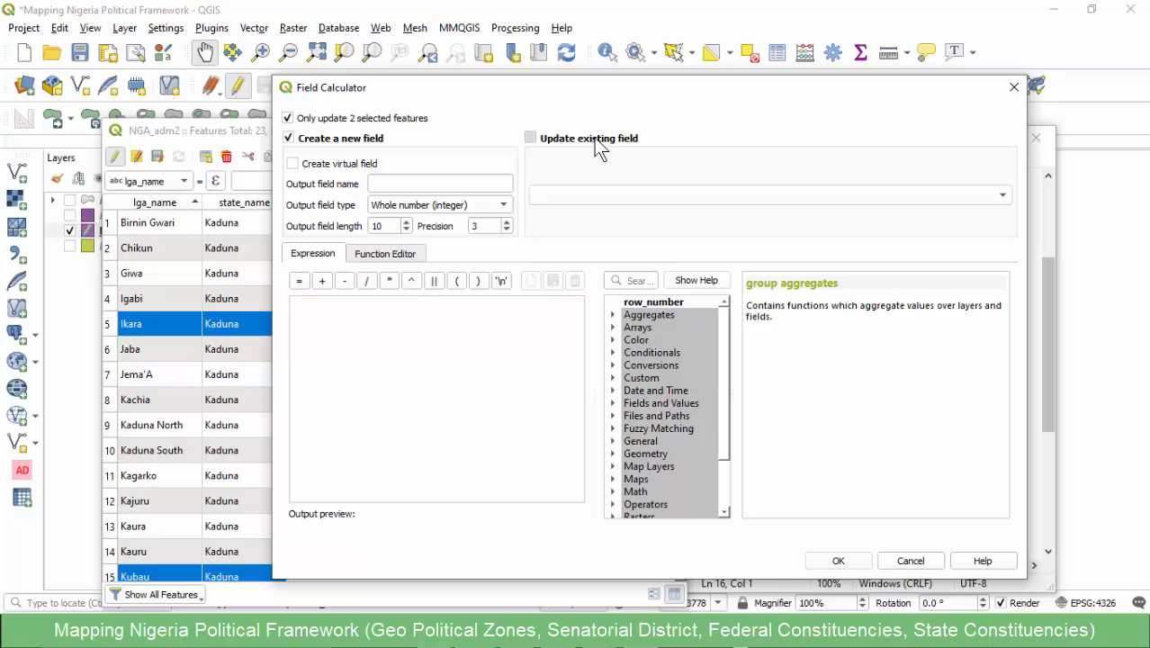
{"action": "left_click", "coordinate": [580, 195]}
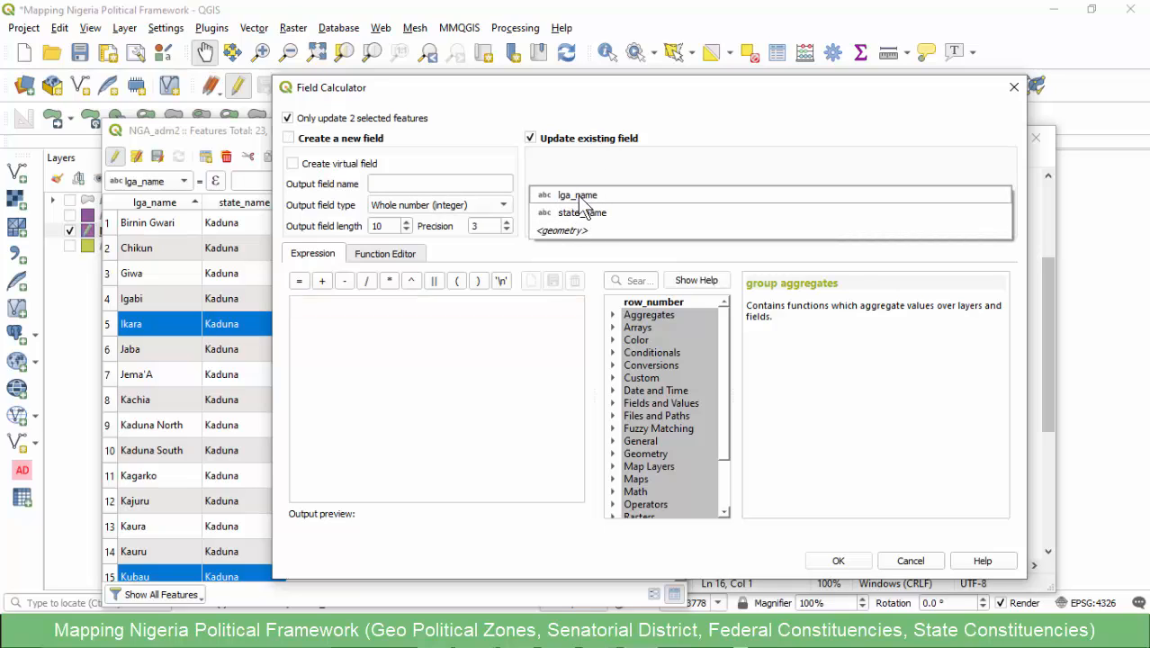
{"action": "left_click", "coordinate": [577, 194]}
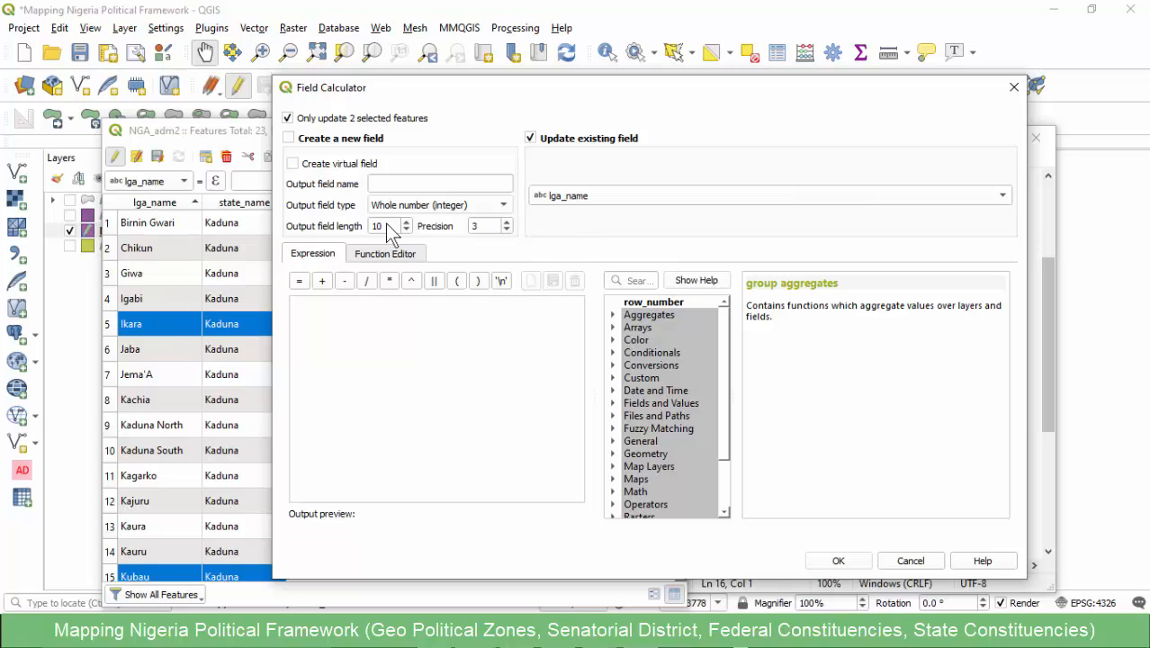
{"action": "left_click", "coordinate": [355, 322]}
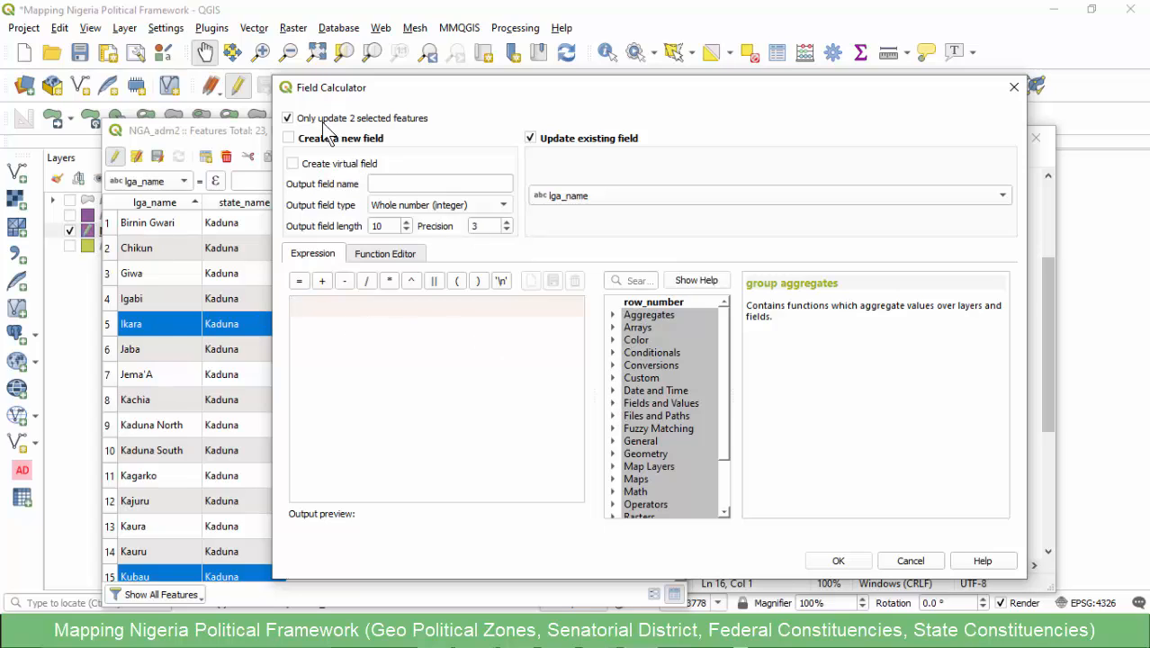
{"action": "left_click", "coordinate": [289, 119]}
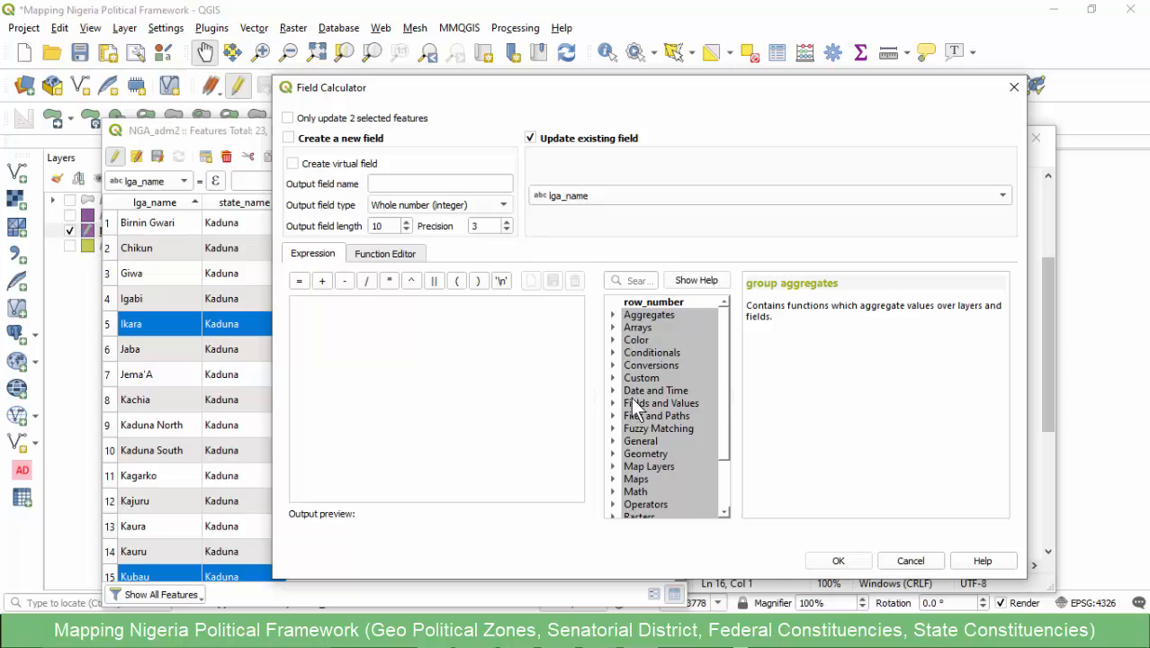
- Find the upper string function and build an expression that converts the "lga_name" field to upper case
{"action": "left_click", "coordinate": [642, 277]}
{"action": "type", "text": "upp"}
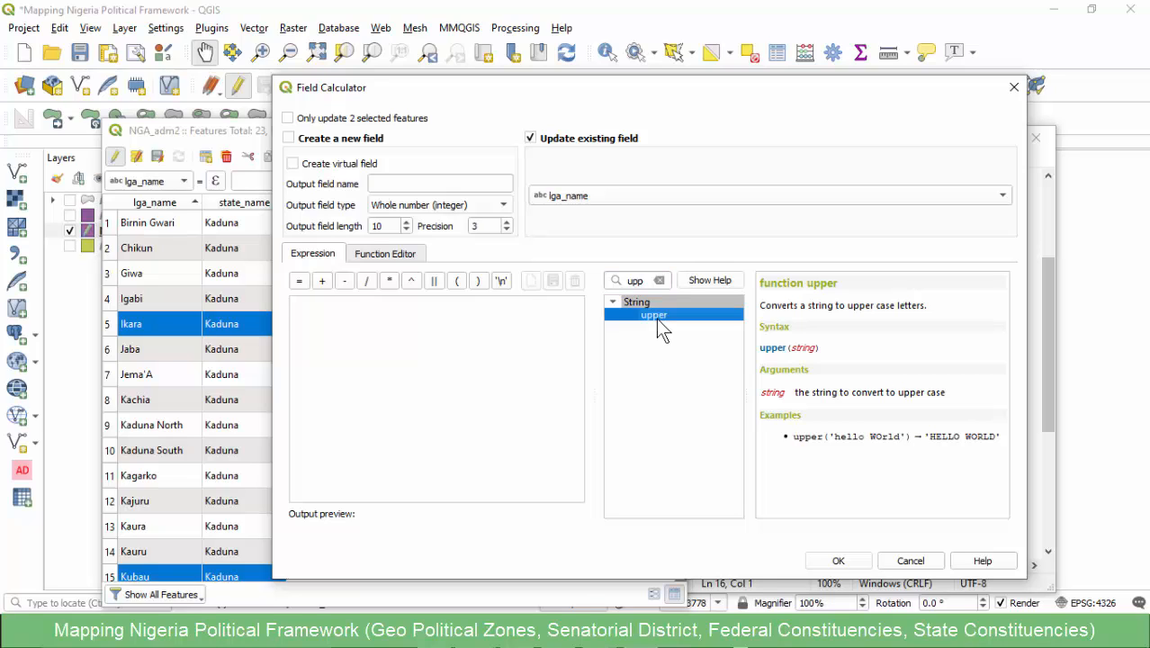
{"action": "double_click", "coordinate": [654, 315]}
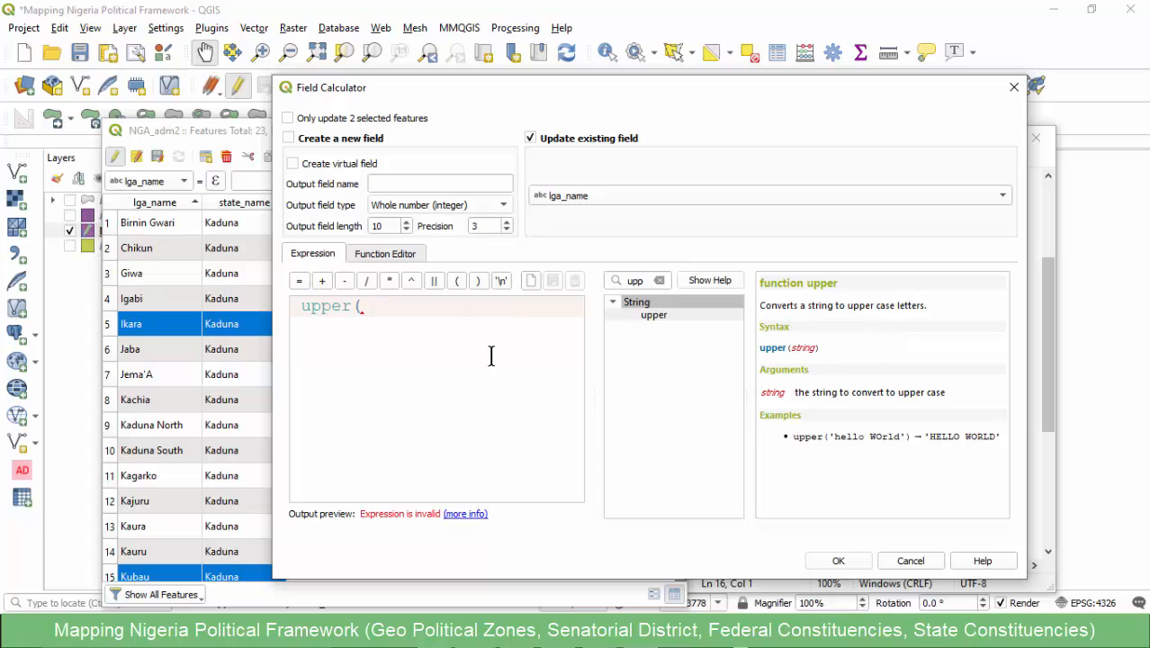
{"action": "type", "text": ")"}
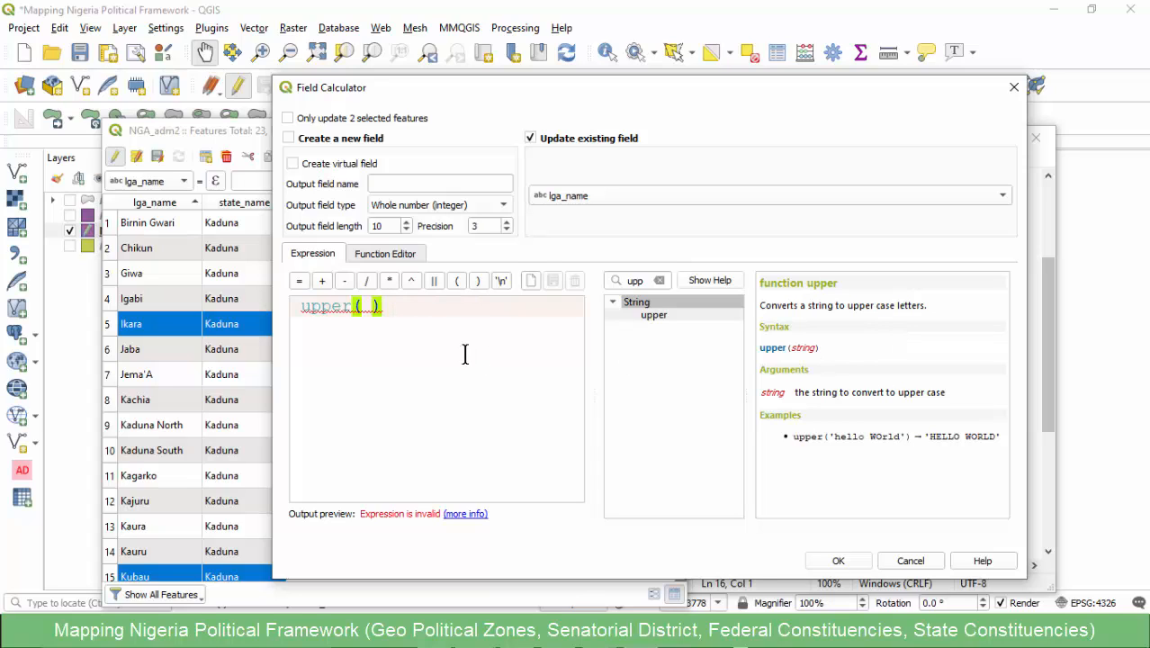
{"action": "left_click", "coordinate": [368, 307]}
{"action": "left_click", "coordinate": [660, 280]}
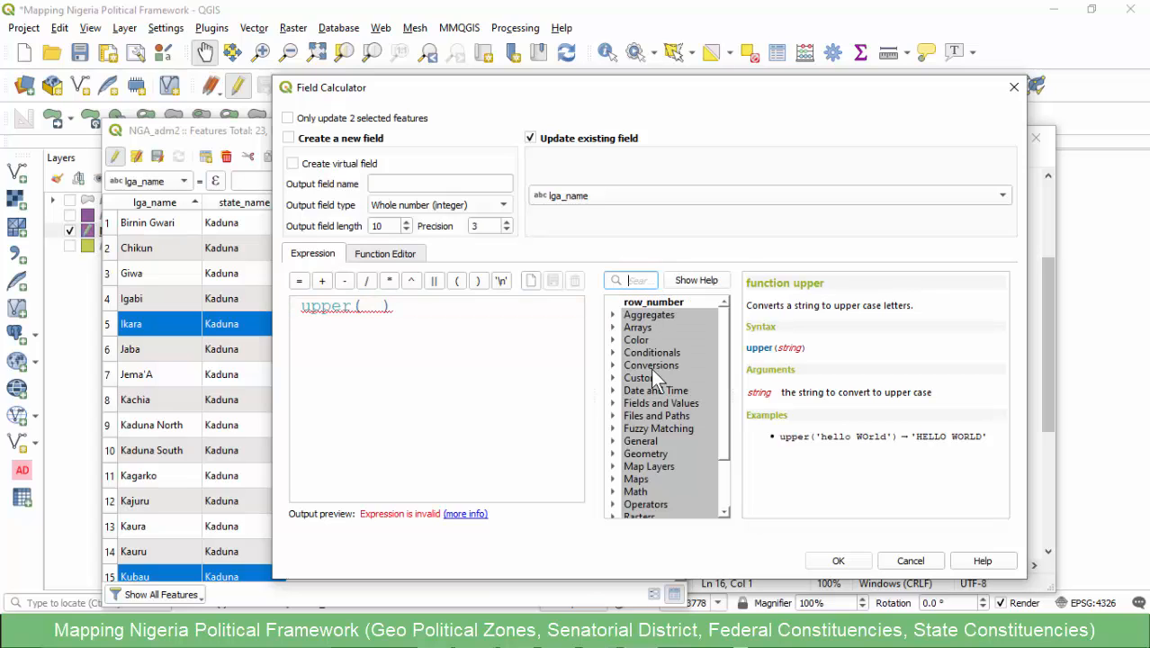
{"action": "left_click", "coordinate": [614, 403]}
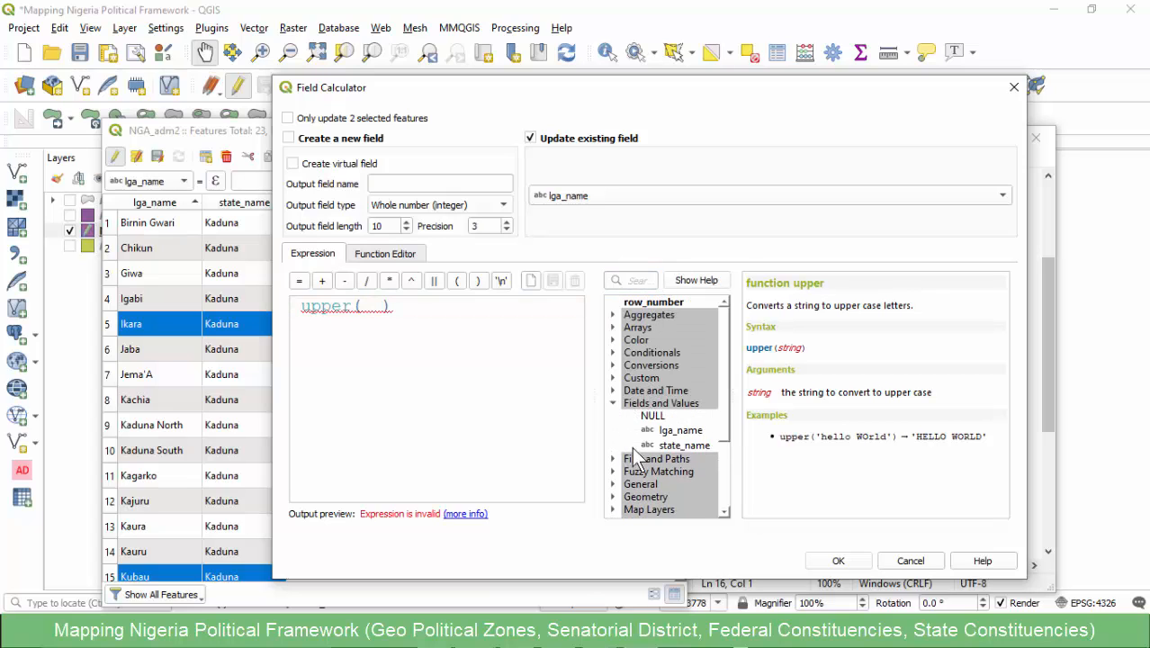
{"action": "double_click", "coordinate": [676, 431]}
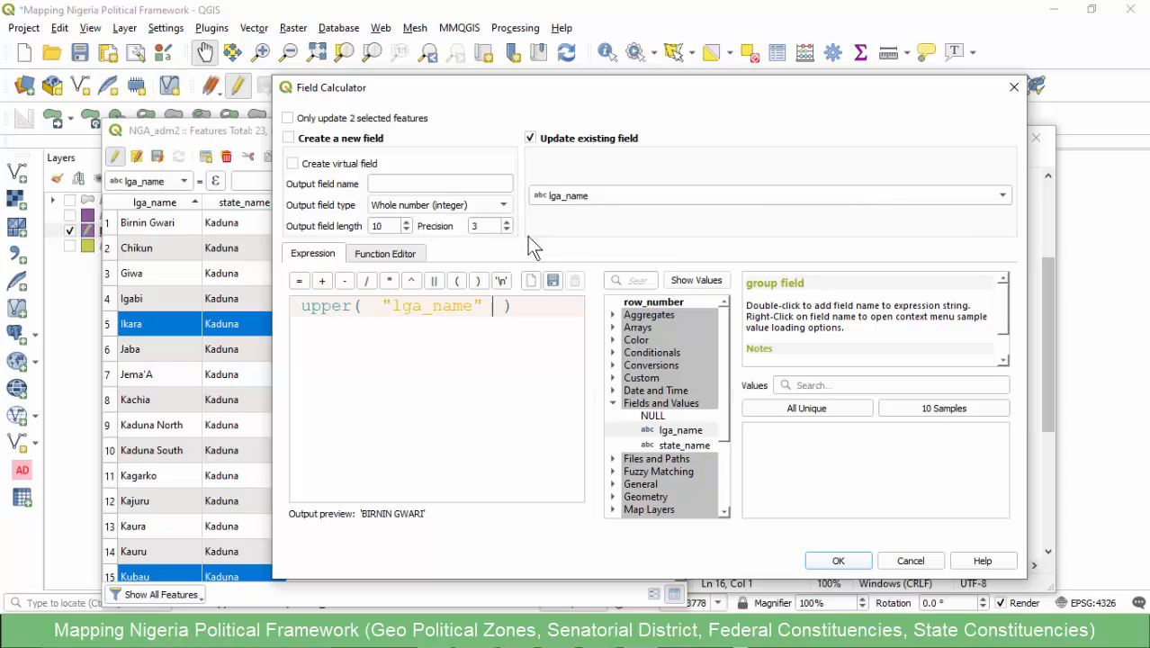
- Tidy the extra spaces so the expression reads upper( "lga_name" ), and apply it to the lga_name field
{"action": "left_click", "coordinate": [369, 306]}
{"action": "key", "text": "BackSpace"}
{"action": "left_click", "coordinate": [485, 305]}
{"action": "key", "text": "BackSpace"}
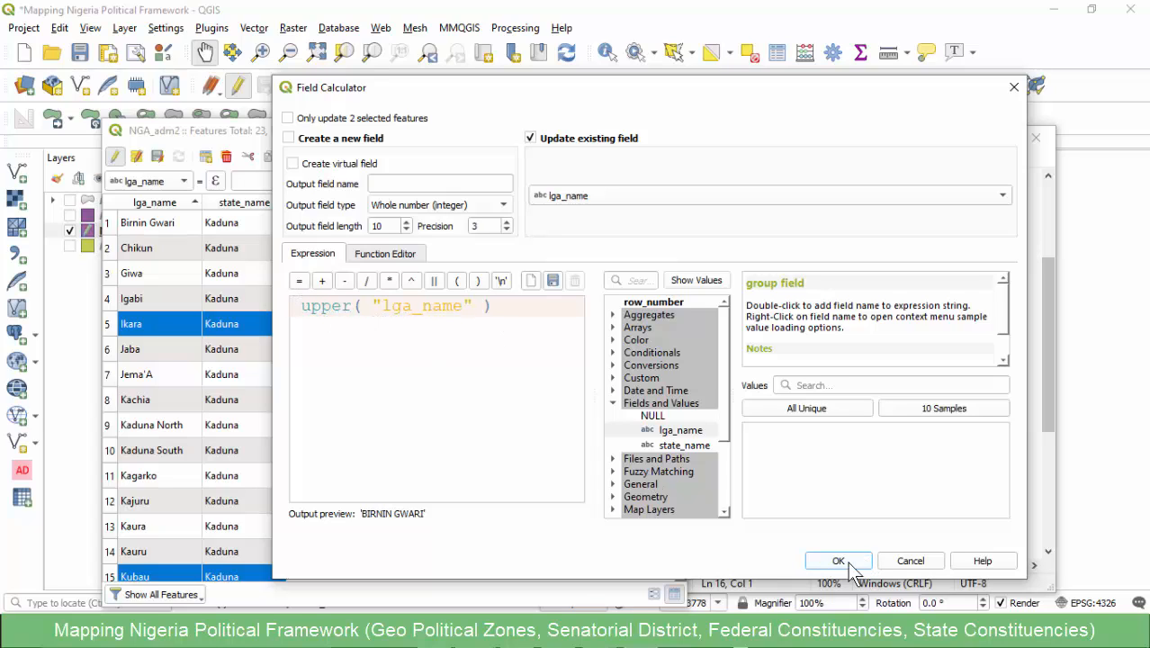
{"action": "left_click_drag", "start_coordinate": [506, 306], "coordinate": [299, 306]}
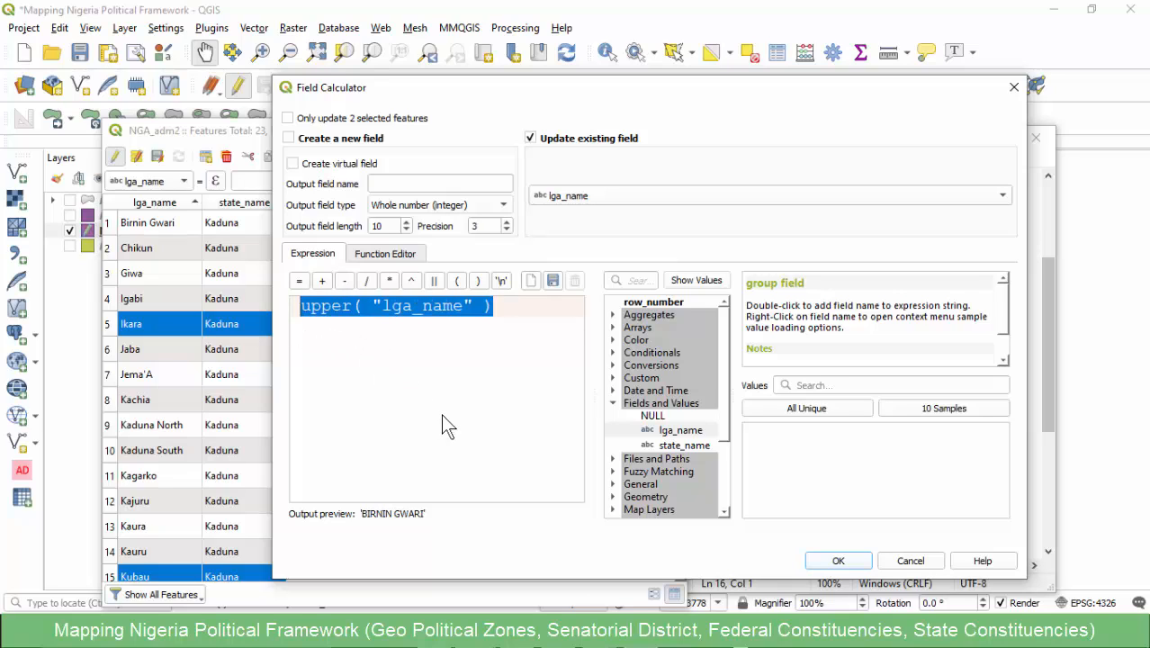
{"action": "left_click", "coordinate": [406, 351]}
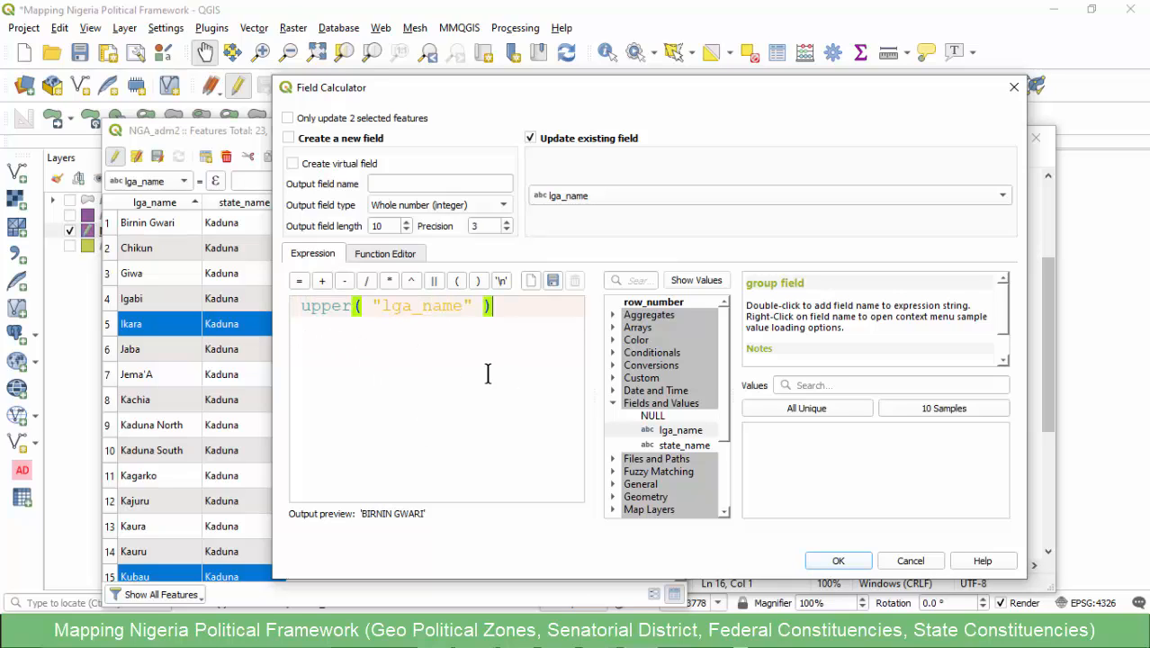
{"action": "left_click", "coordinate": [838, 561]}
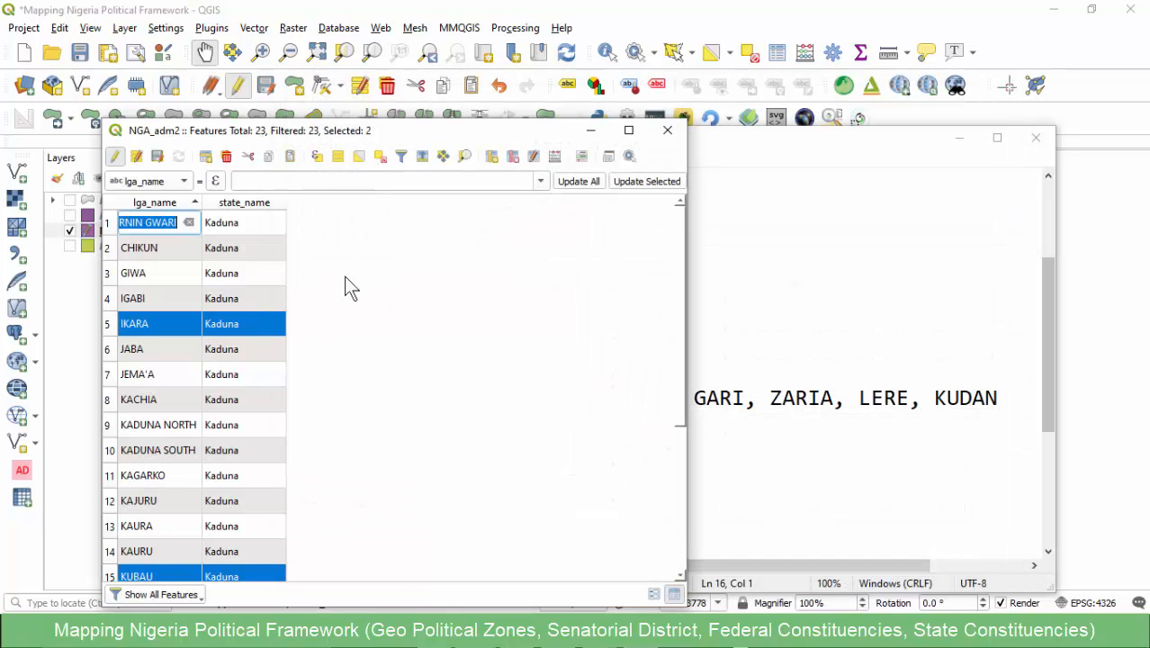
{"action": "left_click", "coordinate": [346, 278]}
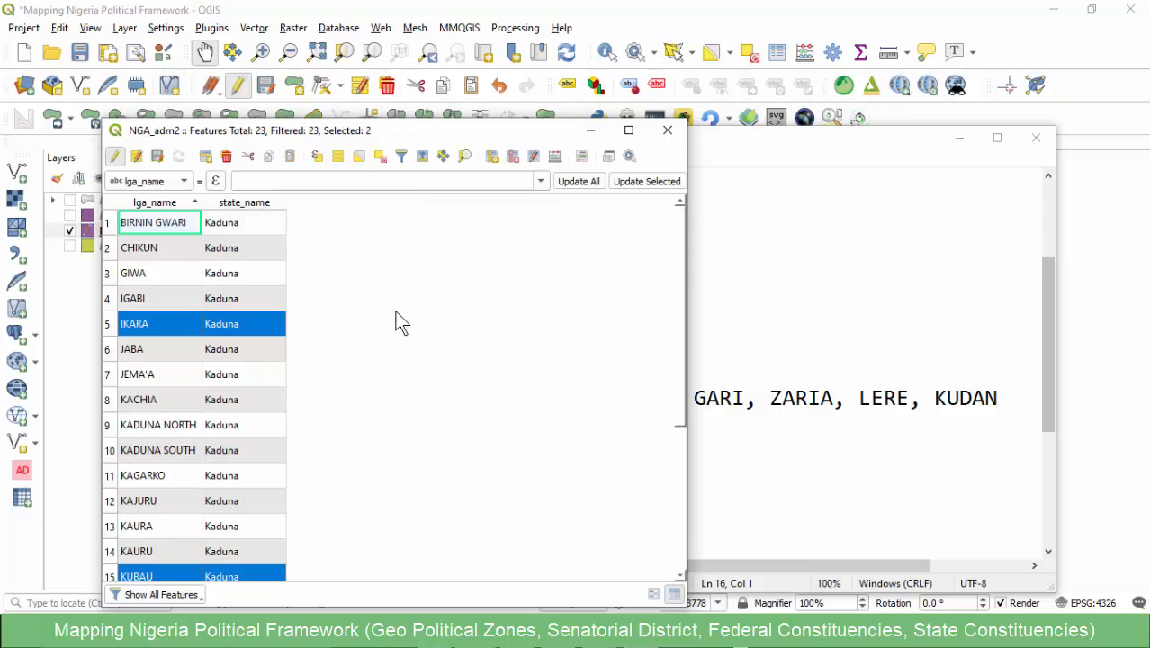
- Switch to Notepad and go through the individual LGA names in the comma-separated list from KUBAU to KUDAN
{"action": "left_click", "coordinate": [752, 430]}
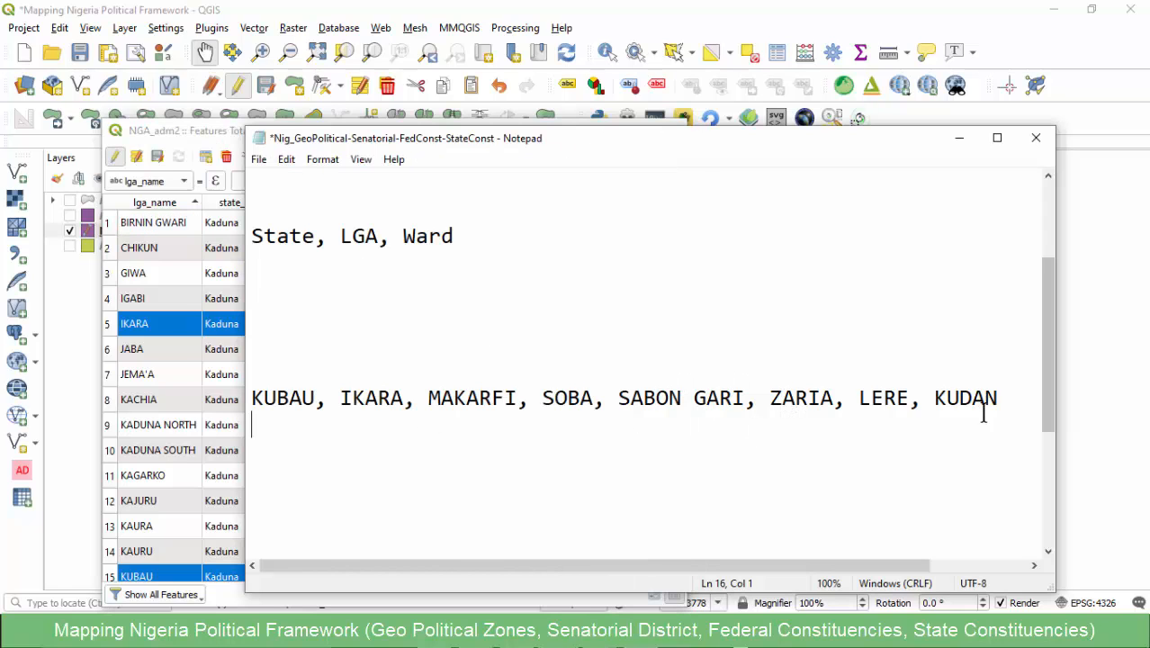
{"action": "left_click_drag", "start_coordinate": [1008, 398], "coordinate": [243, 404]}
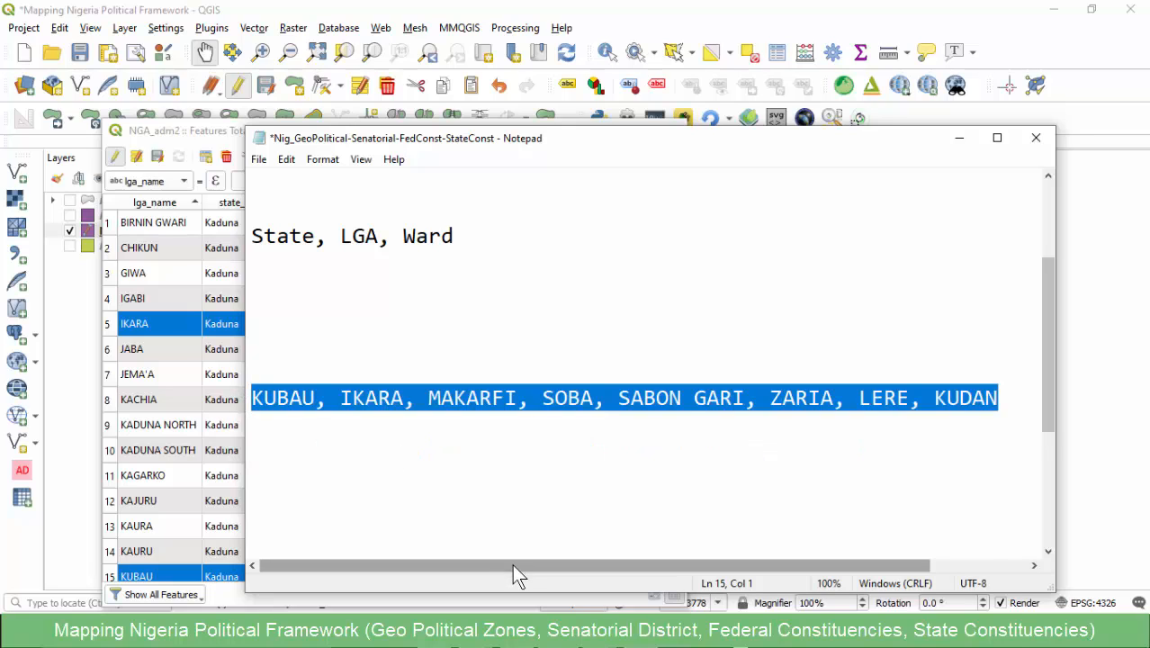
{"action": "left_click_drag", "start_coordinate": [512, 565], "coordinate": [463, 565]}
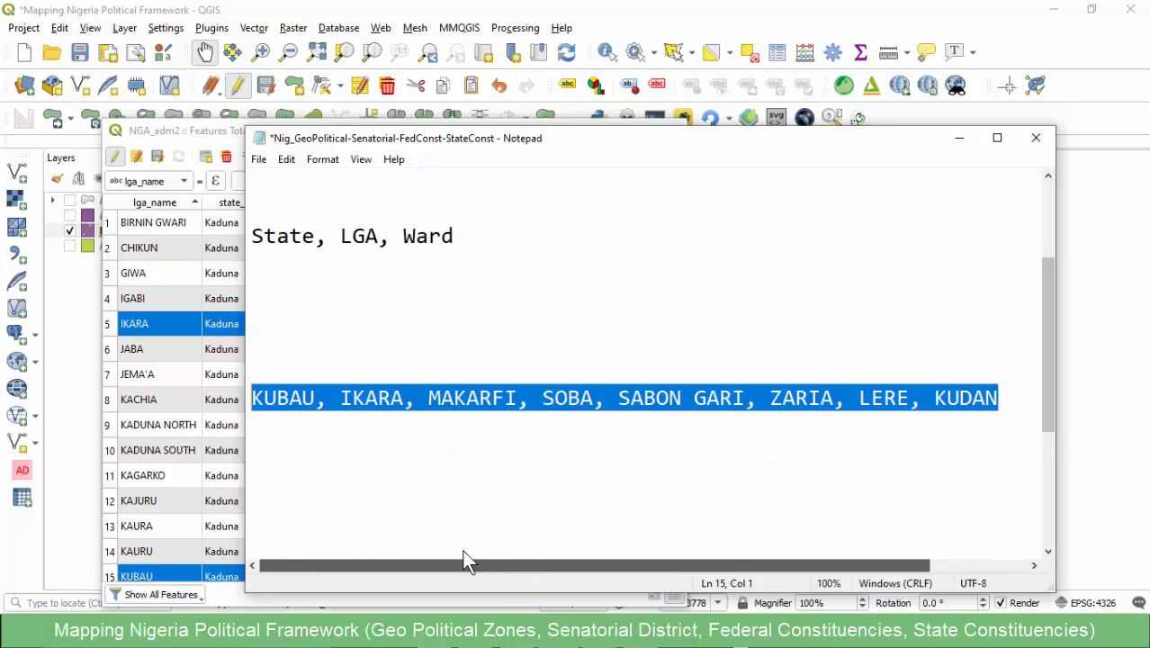
{"action": "left_click", "coordinate": [319, 405]}
{"action": "left_click", "coordinate": [288, 405]}
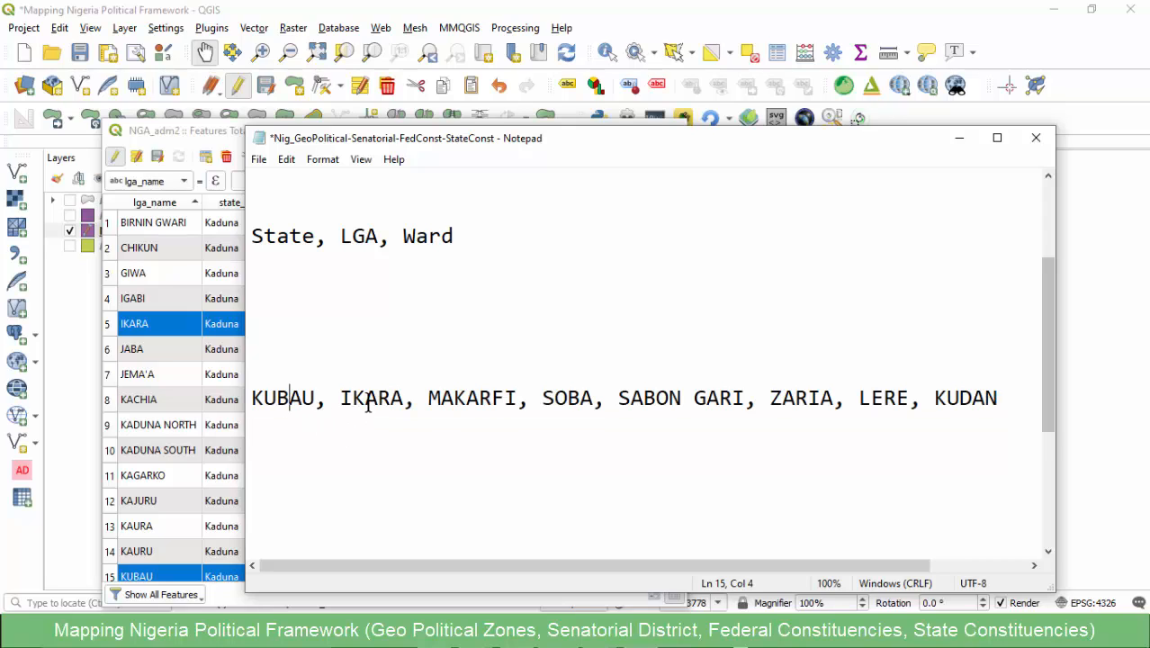
{"action": "left_click", "coordinate": [394, 402]}
{"action": "left_click", "coordinate": [472, 405]}
{"action": "left_click", "coordinate": [703, 400]}
{"action": "left_click", "coordinate": [782, 401]}
- Copy the full LGA list from Notepad into a new Sublime Text file and add four blank lines below it
{"action": "left_click_drag", "start_coordinate": [1000, 398], "coordinate": [249, 407]}
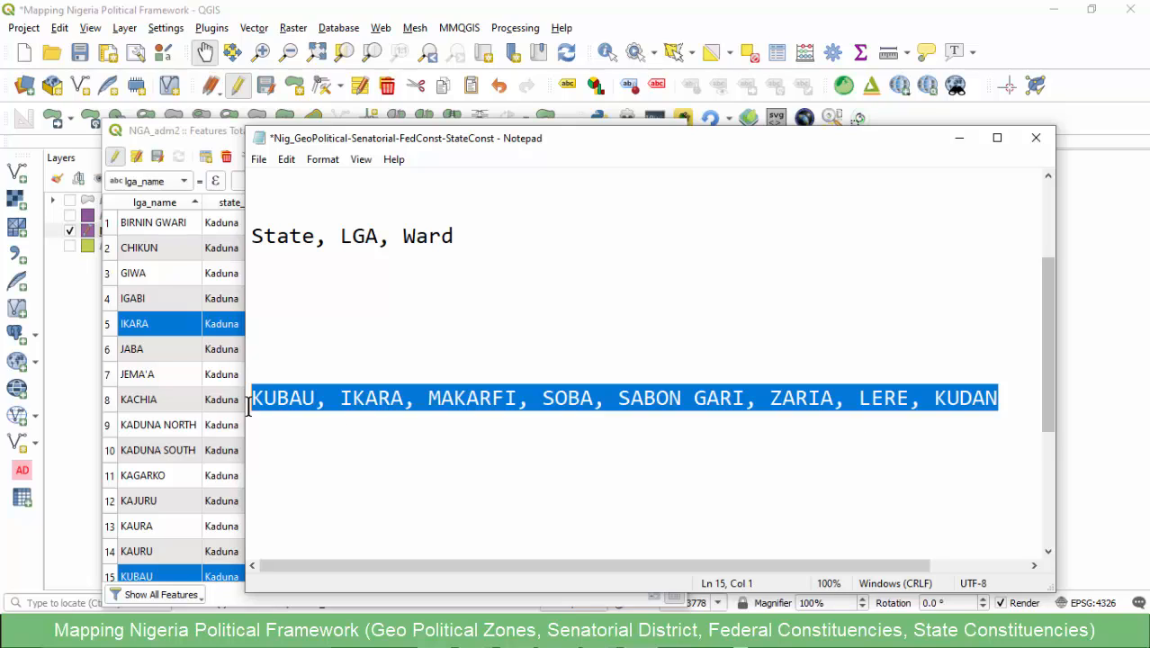
{"action": "left_click", "coordinate": [315, 406]}
{"action": "left_click_drag", "start_coordinate": [1000, 399], "coordinate": [255, 410]}
{"action": "left_click", "coordinate": [397, 494]}
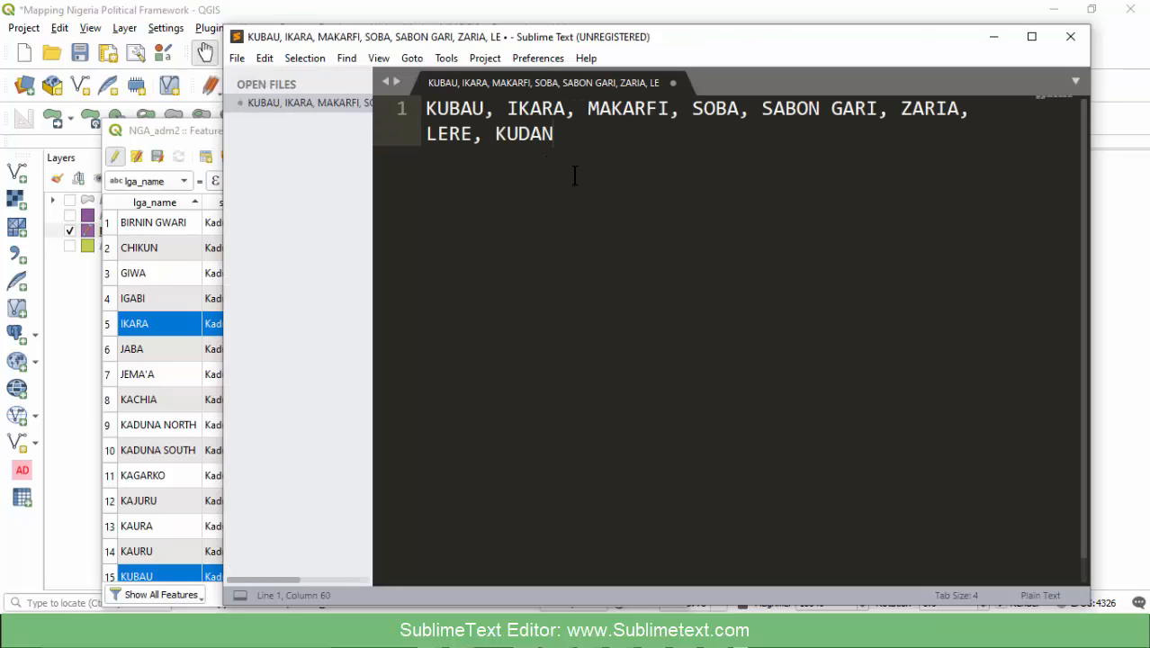
{"action": "key", "text": "Return"}
{"action": "key", "text": "Return"}
{"action": "key", "text": "Return"}
{"action": "key", "text": "Return"}
{"action": "left_click", "coordinate": [556, 133]}
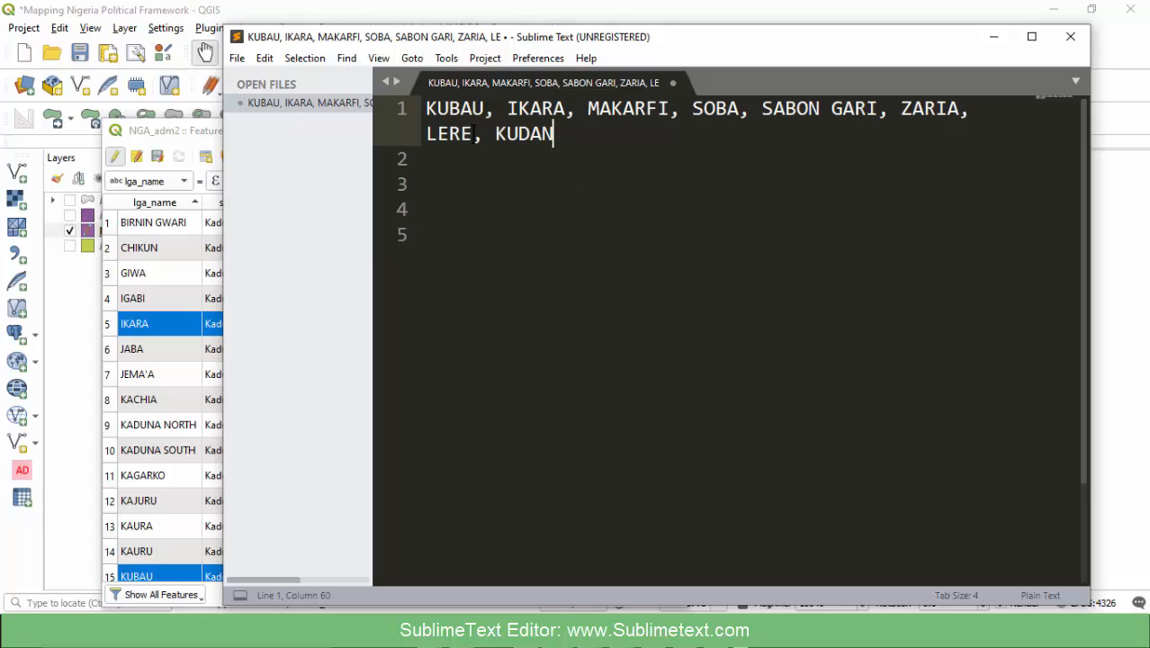
- Enclose KUBAU, IKARA, MAKARFI, SOBA and SABON GARI each in single quotes
{"action": "double_click", "coordinate": [434, 108]}
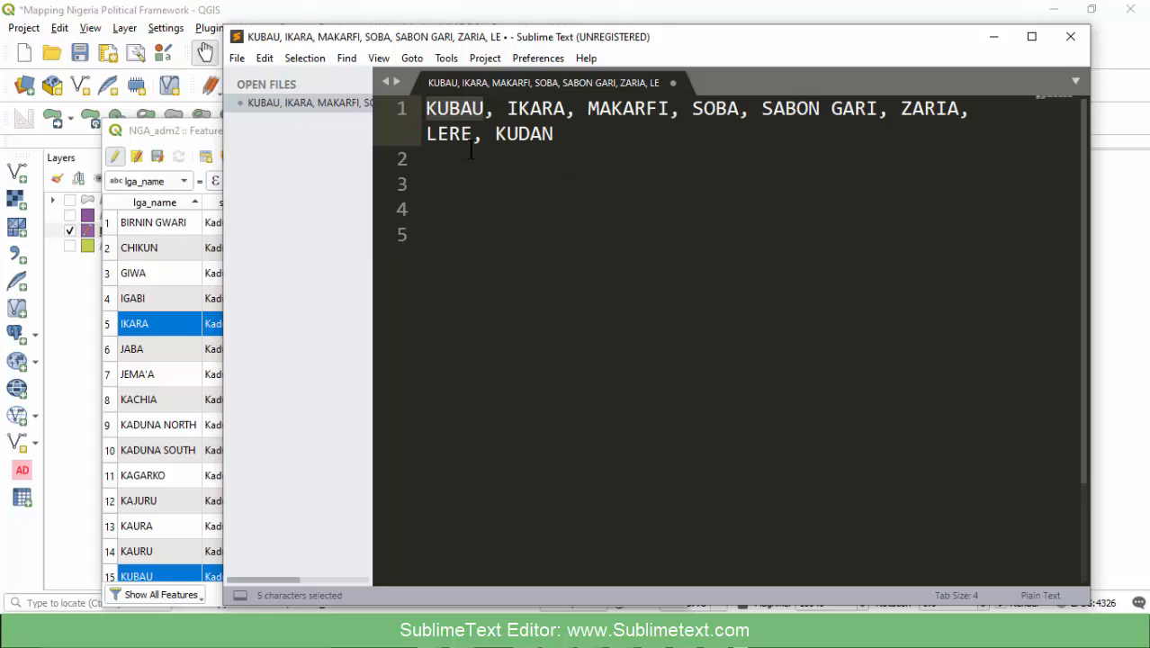
{"action": "type", "text": "'"}
{"action": "double_click", "coordinate": [564, 112]}
{"action": "type", "text": "'"}
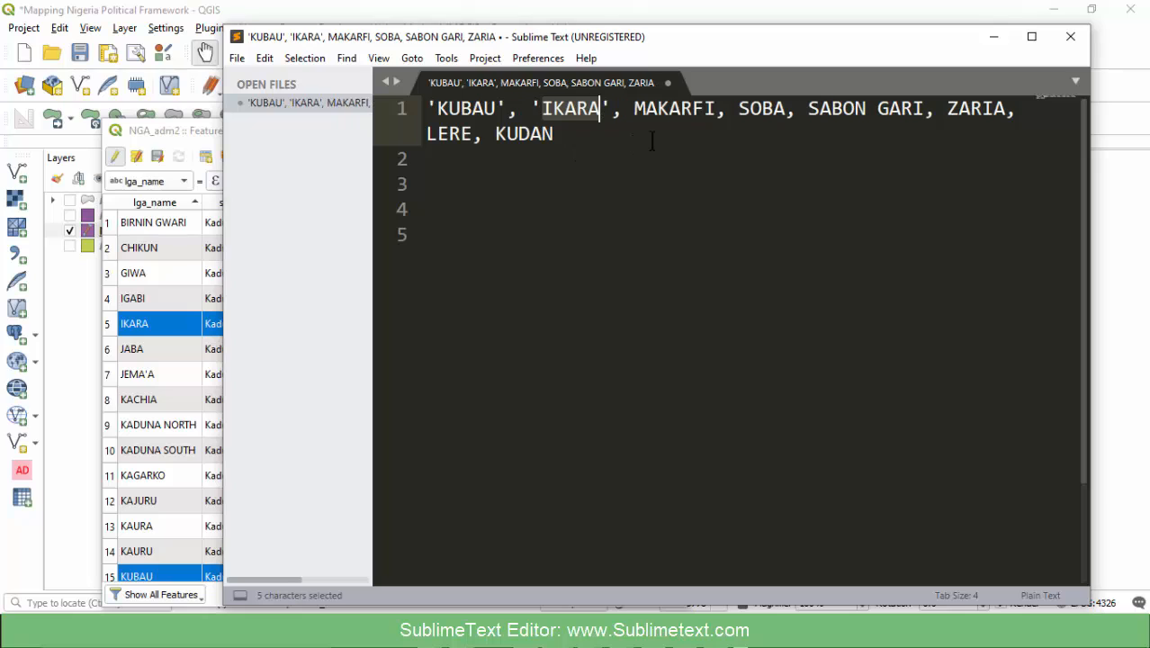
{"action": "double_click", "coordinate": [670, 110]}
{"action": "type", "text": "'"}
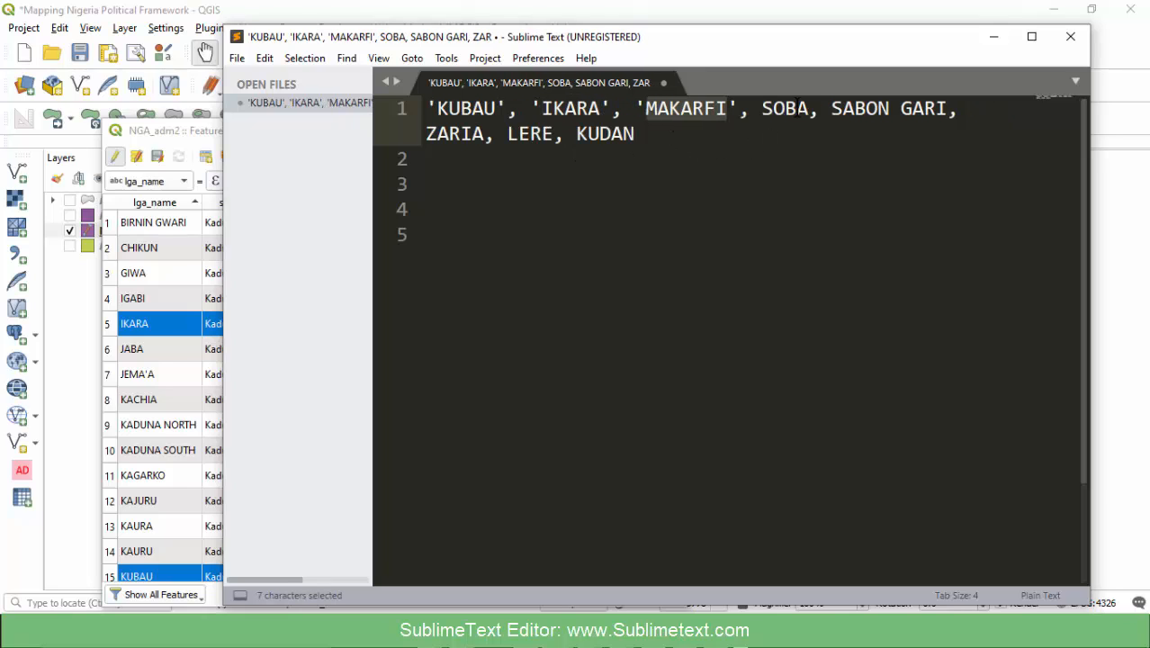
{"action": "double_click", "coordinate": [797, 109]}
{"action": "type", "text": "'"}
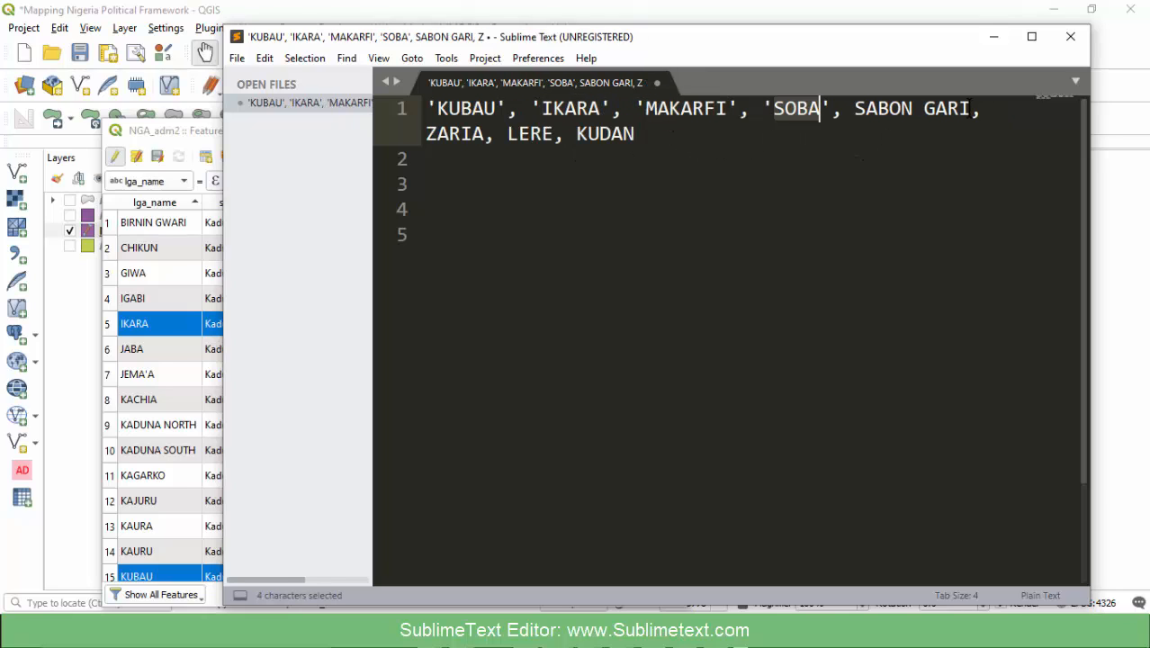
{"action": "left_click_drag", "start_coordinate": [969, 108], "coordinate": [853, 109]}
{"action": "type", "text": "'"}
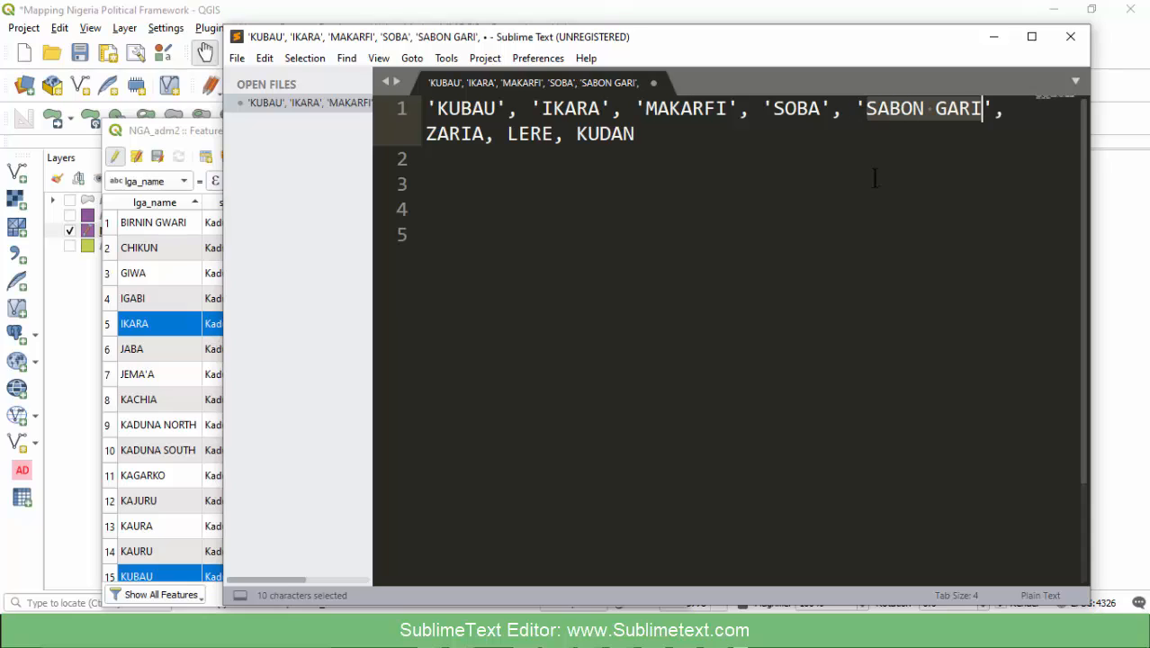
- Enclose the remaining names KUDAN, LERE and ZARIA each in single quotes
{"action": "double_click", "coordinate": [619, 135]}
{"action": "type", "text": "'"}
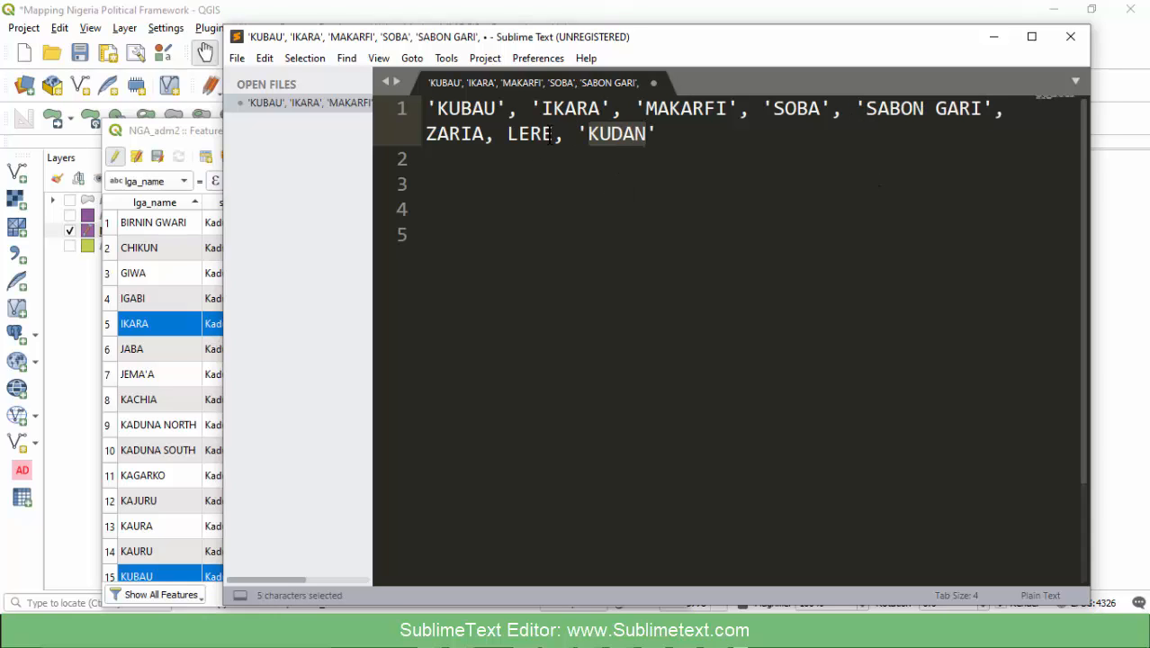
{"action": "left_click", "coordinate": [546, 135]}
{"action": "double_click", "coordinate": [527, 135]}
{"action": "type", "text": "'"}
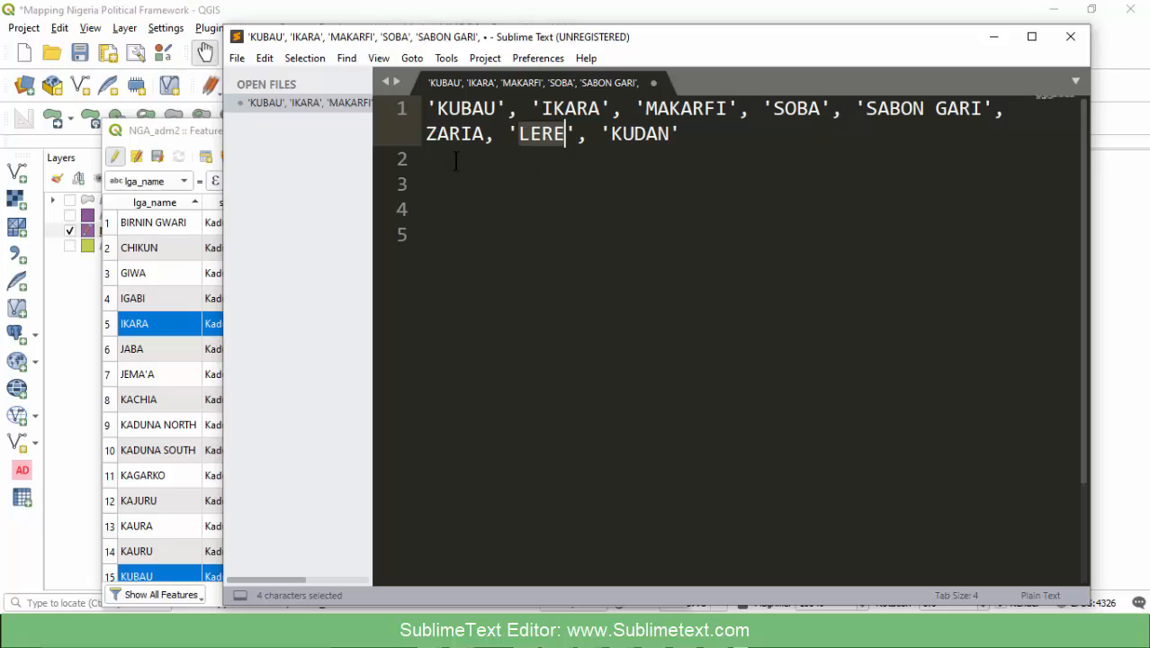
{"action": "left_click", "coordinate": [447, 135]}
{"action": "double_click", "coordinate": [455, 135]}
{"action": "type", "text": "'"}
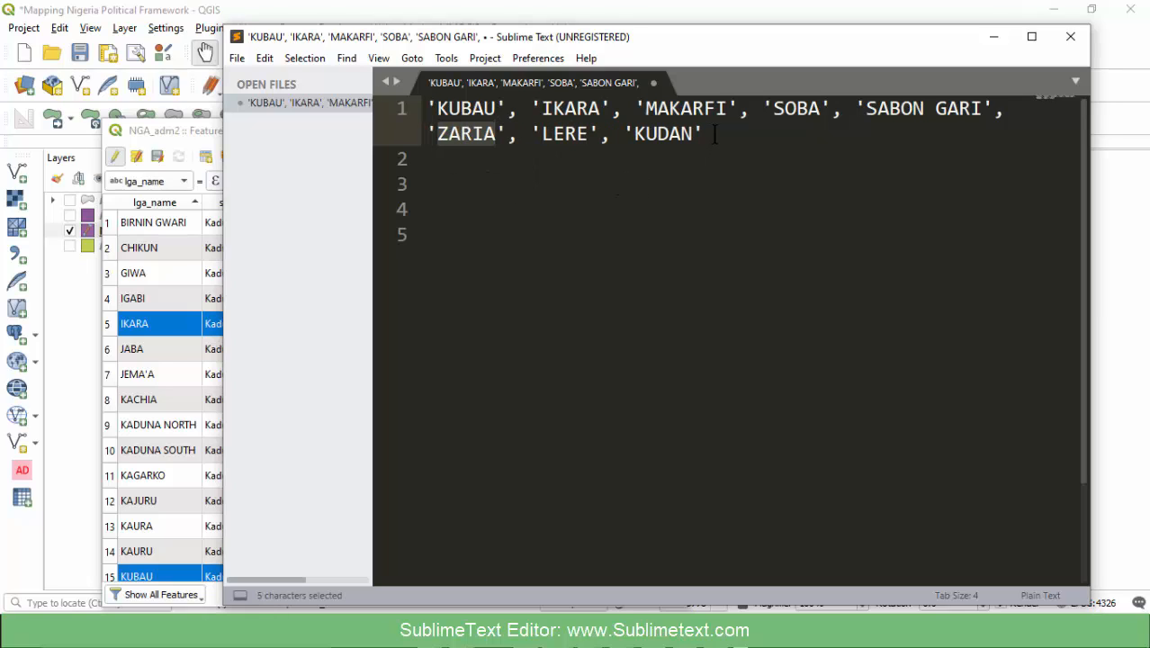
- Insert a blank line above the quoted LGA names and enclose the whole list in one pair of parentheses
{"action": "left_click_drag", "start_coordinate": [714, 135], "coordinate": [531, 108]}
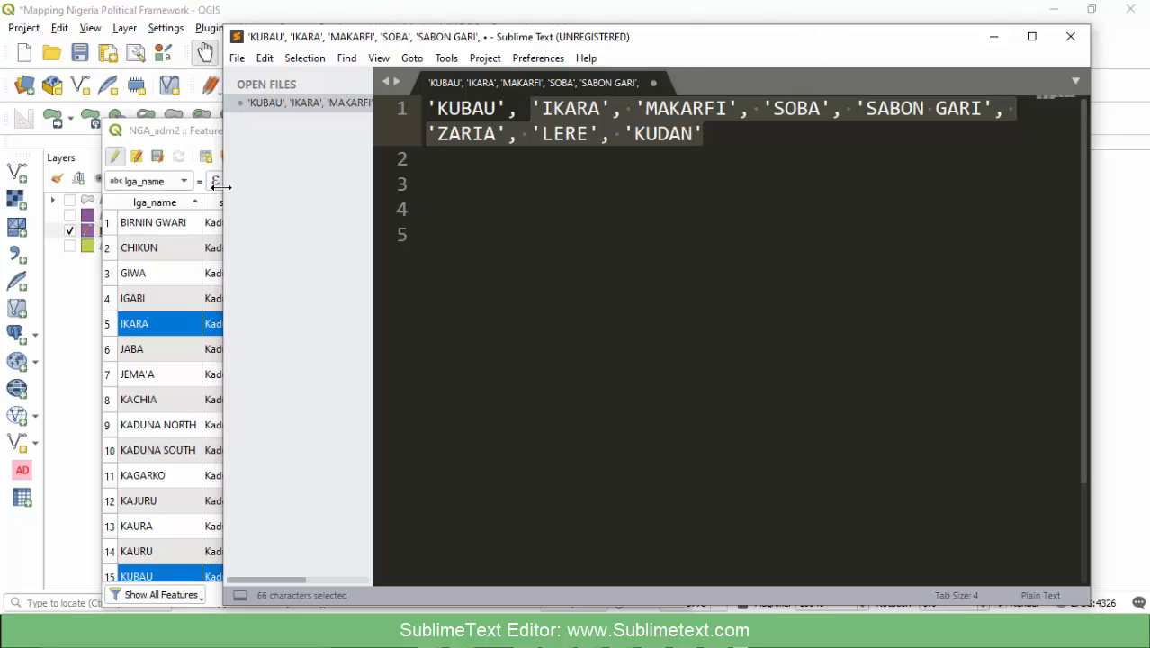
{"action": "left_click_drag", "start_coordinate": [221, 187], "coordinate": [74, 187]}
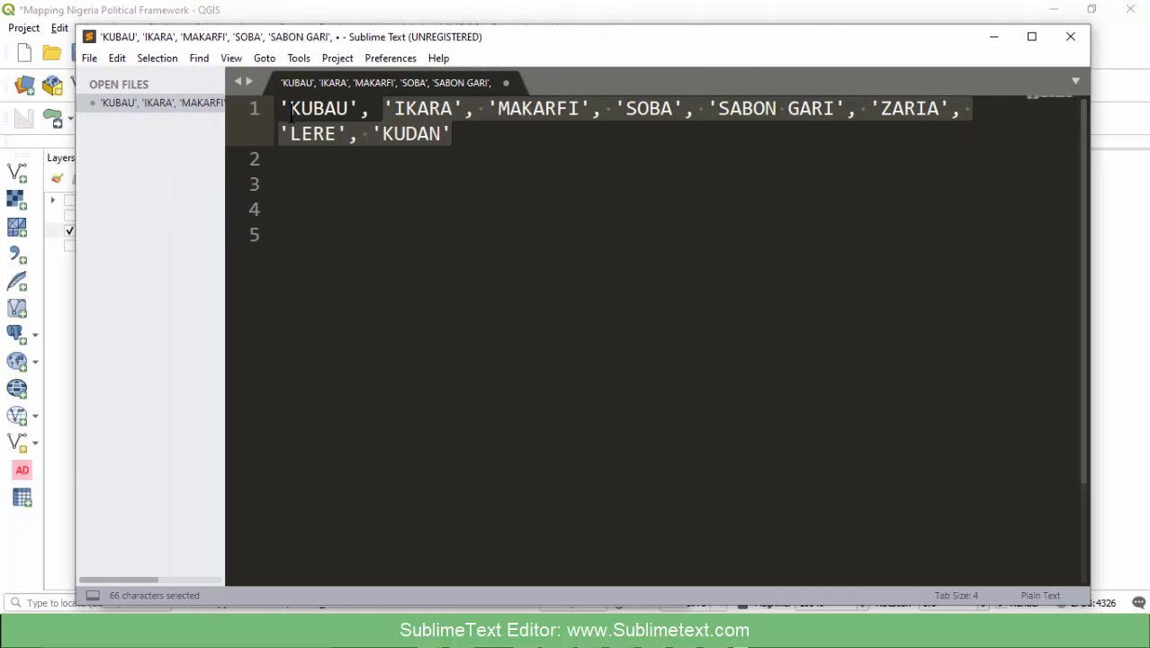
{"action": "left_click", "coordinate": [280, 108]}
{"action": "key", "text": "Return"}
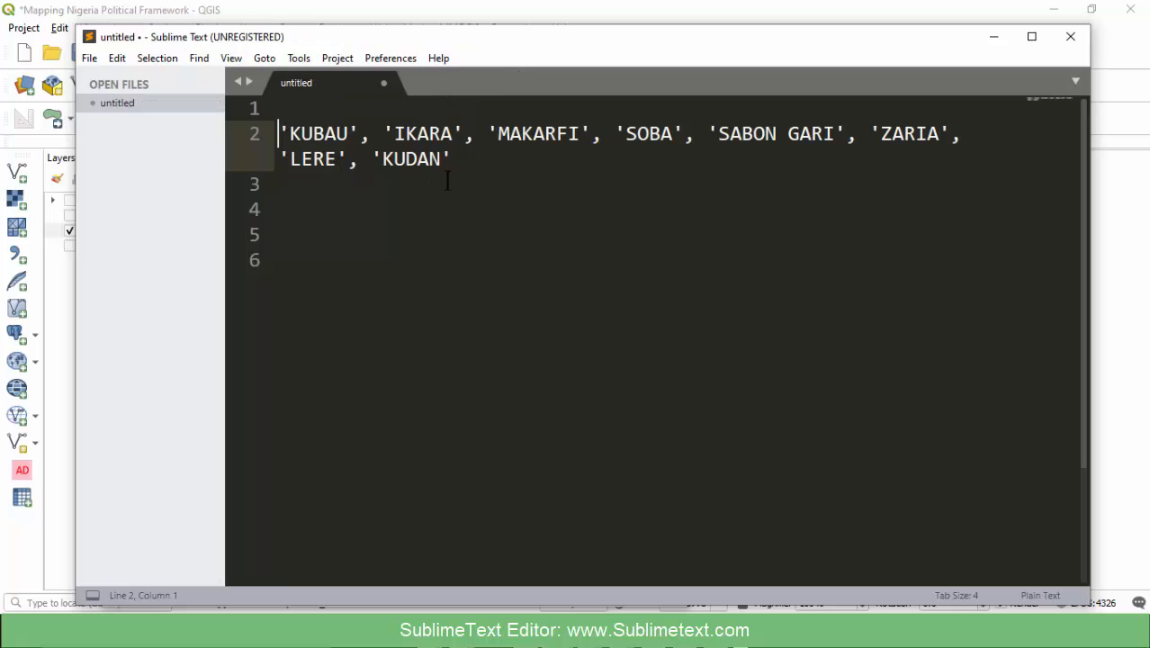
{"action": "left_click_drag", "start_coordinate": [462, 162], "coordinate": [267, 130]}
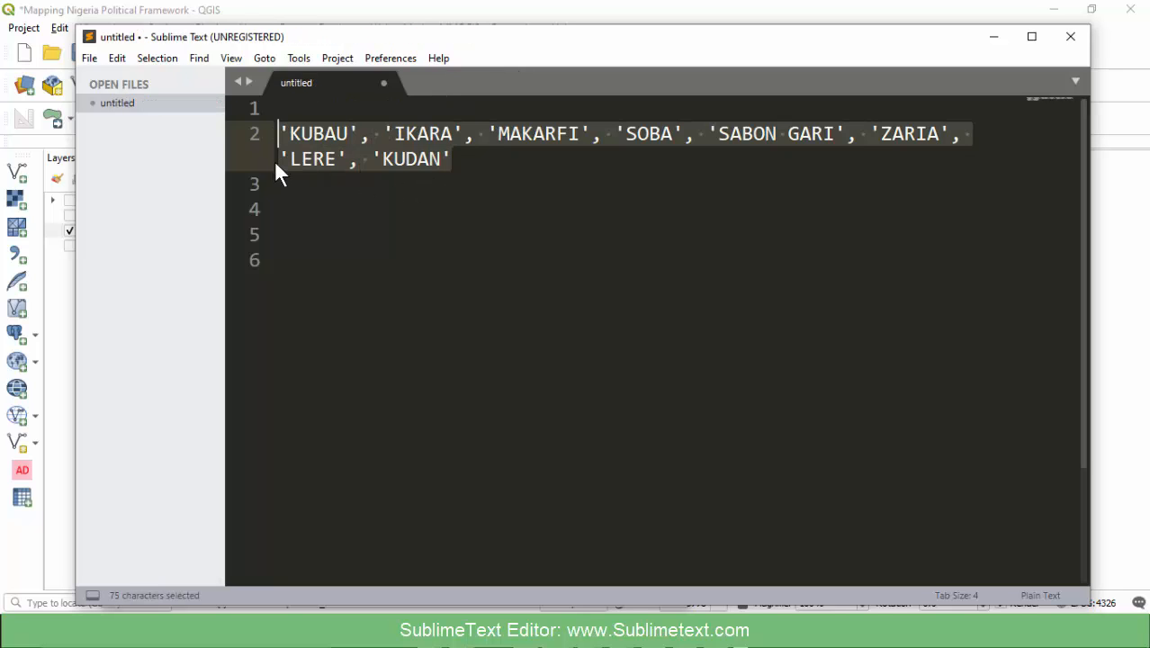
{"action": "type", "text": "("}
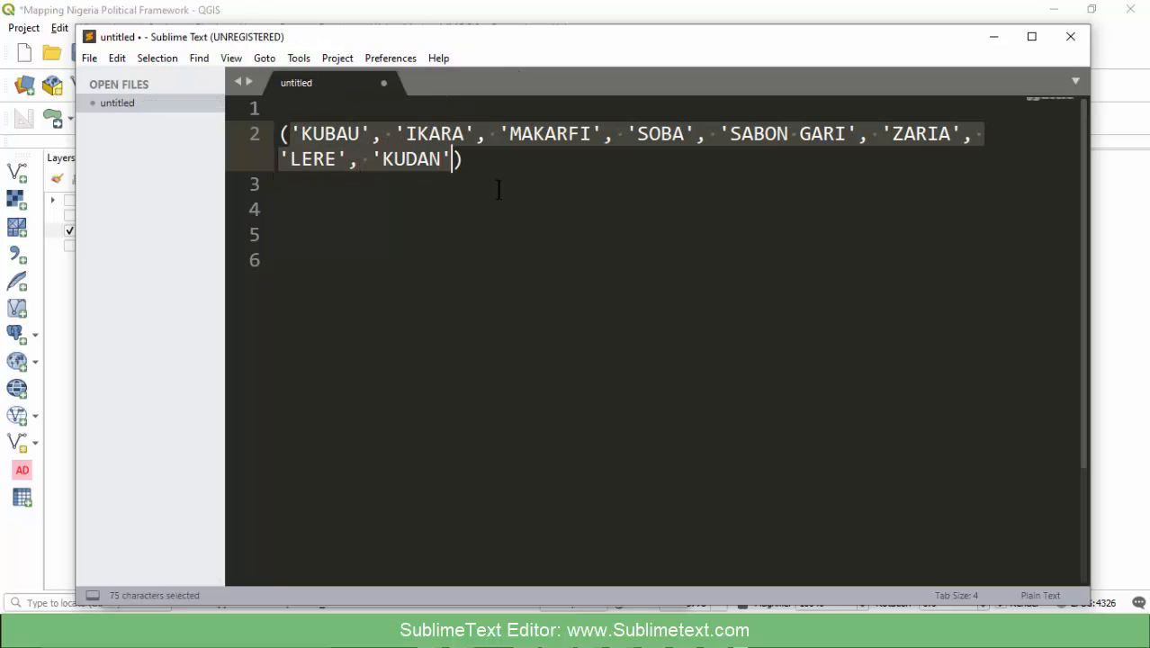
{"action": "left_click", "coordinate": [492, 175]}
- Cut the complete parenthesised LGA list from the text file and minimise the editor
{"action": "left_click_drag", "start_coordinate": [474, 162], "coordinate": [276, 133]}
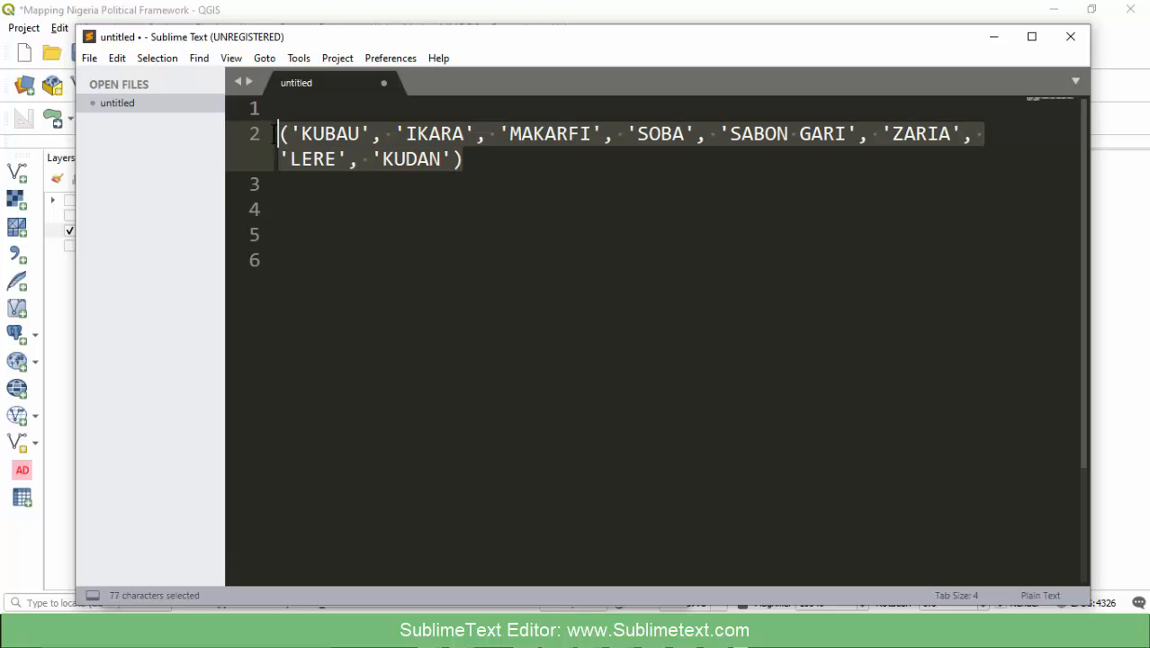
{"action": "key", "text": "ctrl+x"}
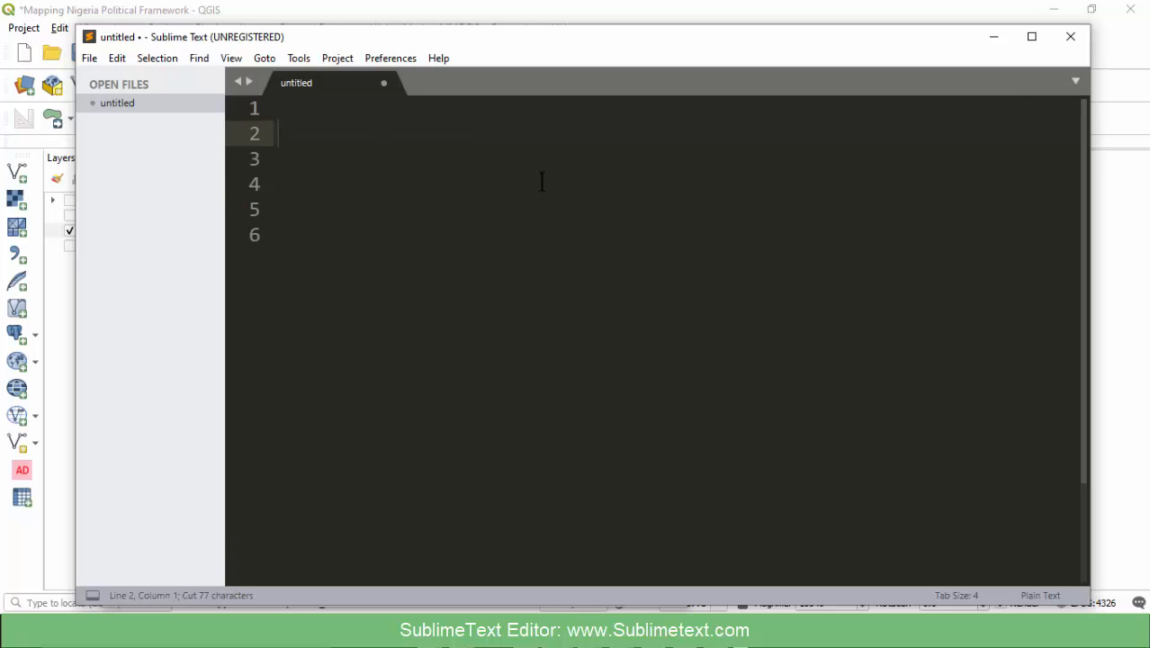
{"action": "left_click", "coordinate": [995, 37]}
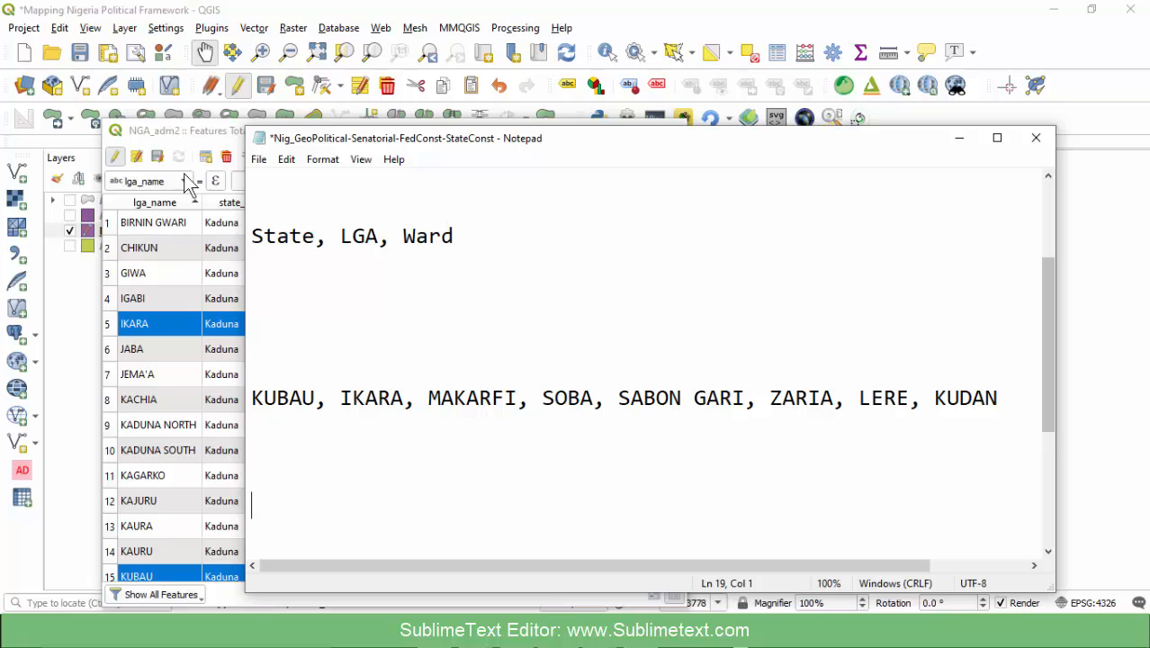
- In QGIS, select NGA_adm2 features with the expression "lga_name" in ('KUBAU', 'IKARA', 'MAKARFI', 'SOBA', 'SABON GARI', 'ZARIA', 'LERE', 'KUDAN')
{"action": "left_click", "coordinate": [186, 131]}
{"action": "left_click", "coordinate": [317, 156]}
{"action": "double_click", "coordinate": [556, 436]}
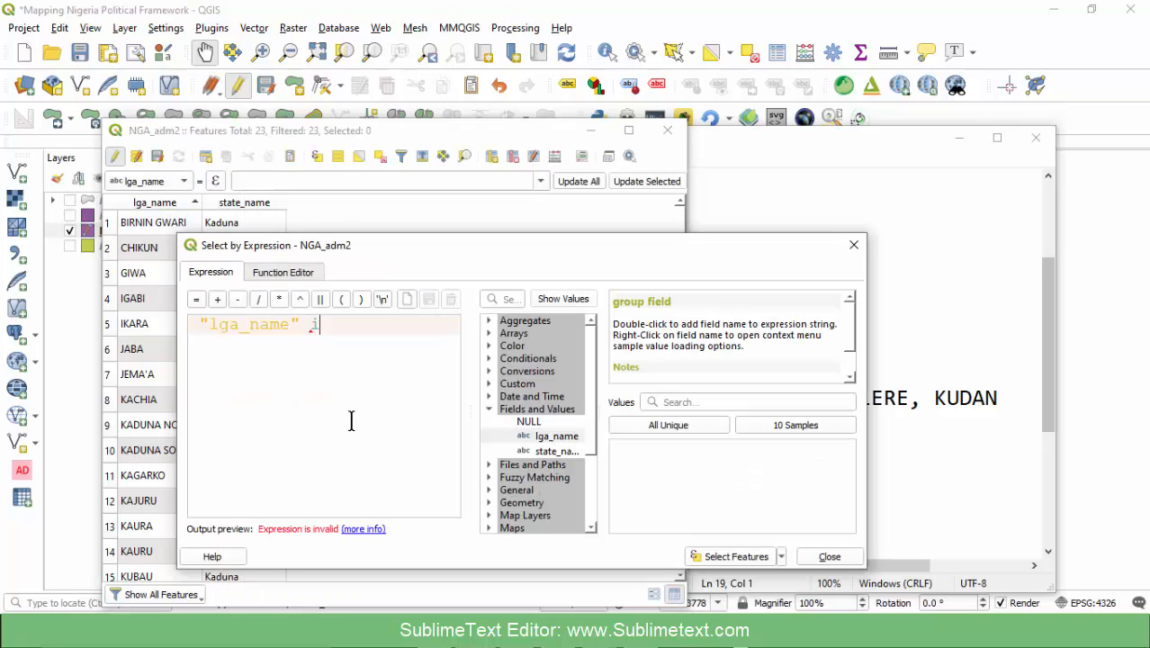
{"action": "type", "text": "in"}
{"action": "key", "text": "ctrl+v"}
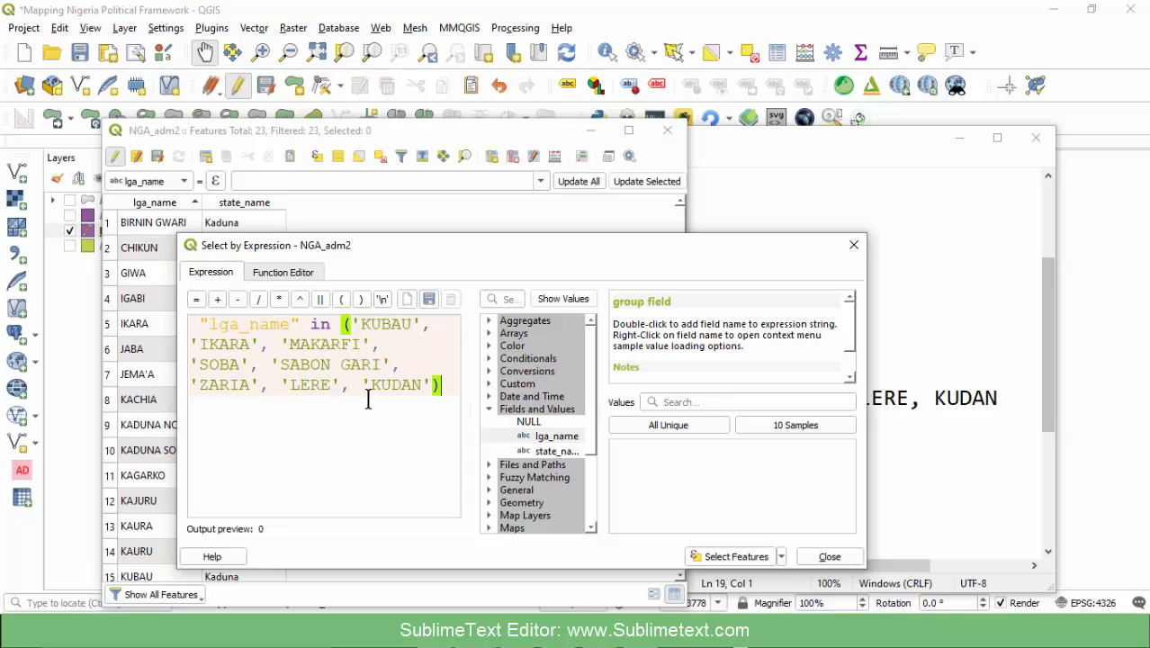
{"action": "left_click", "coordinate": [717, 558]}
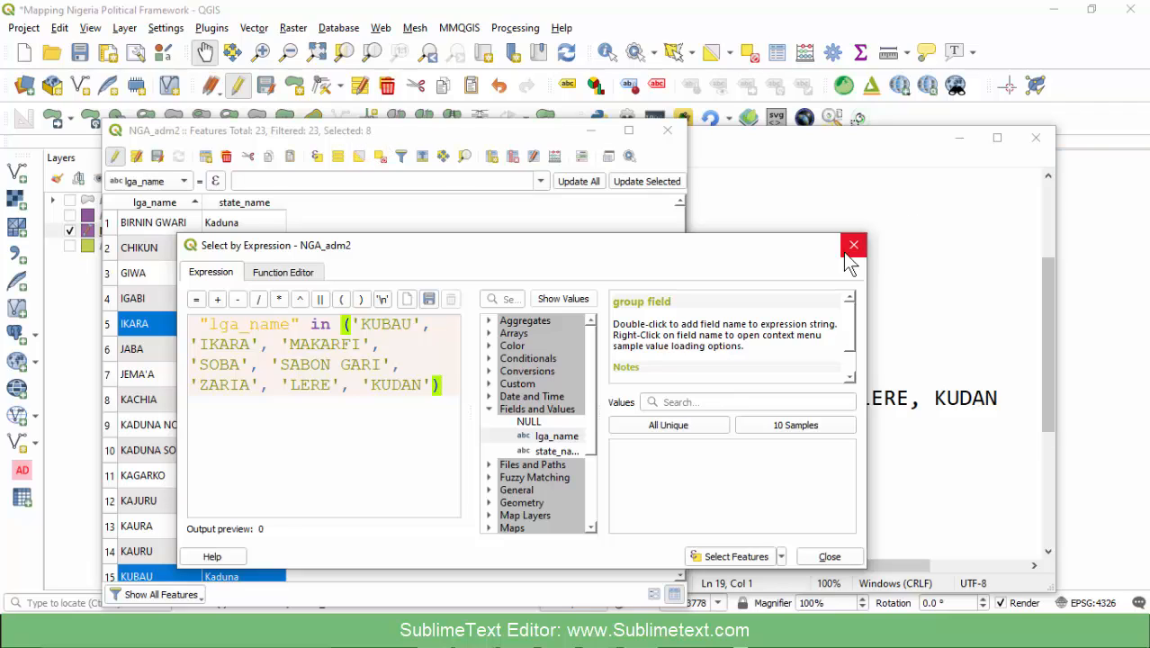
- Cut the whole selection expression, close the Select by Expression dialog, and paste the expression into the Sublime Text file
{"action": "left_click_drag", "start_coordinate": [447, 387], "coordinate": [194, 324]}
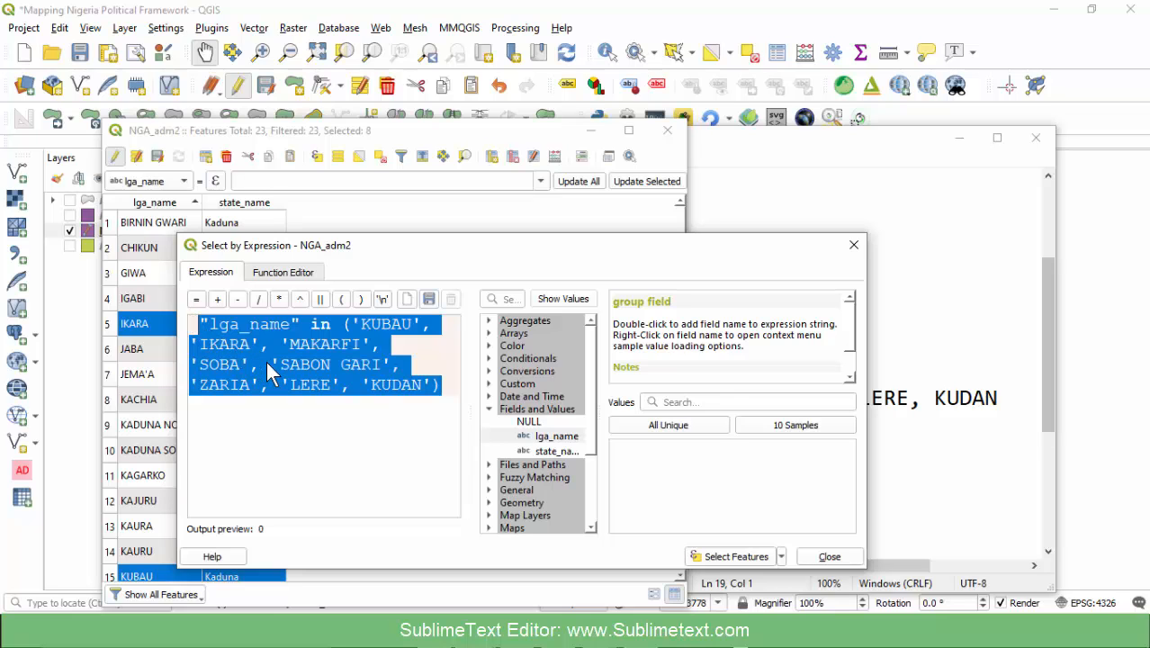
{"action": "key", "text": "Delete"}
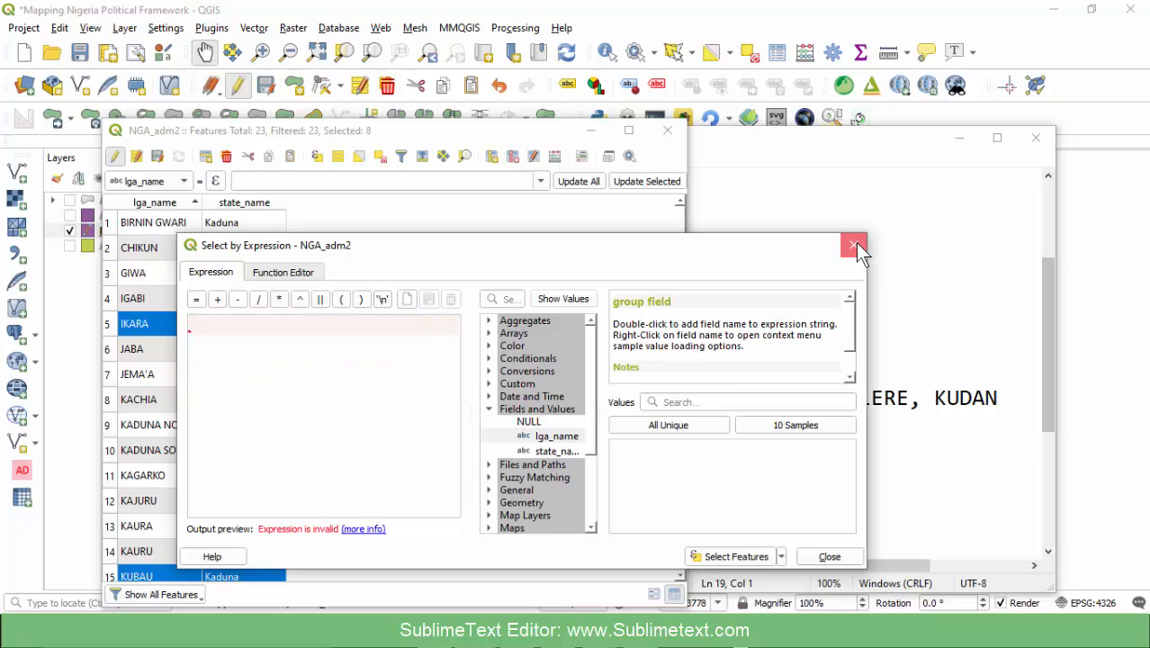
{"action": "left_click", "coordinate": [855, 244]}
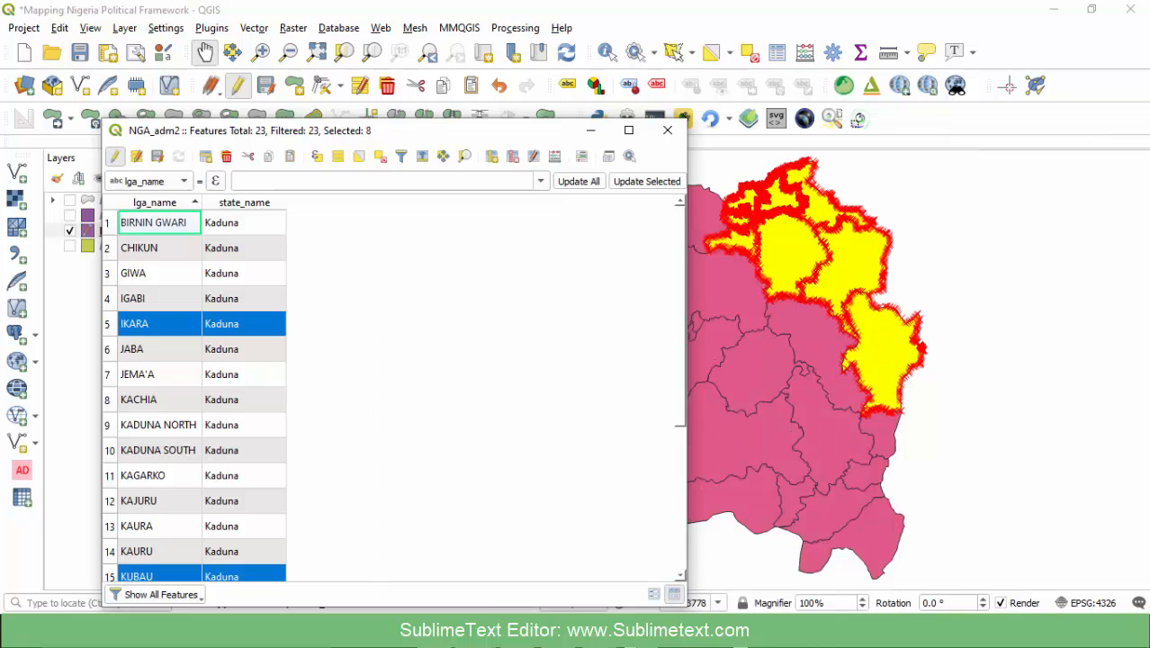
{"action": "key", "text": "alt+Tab"}
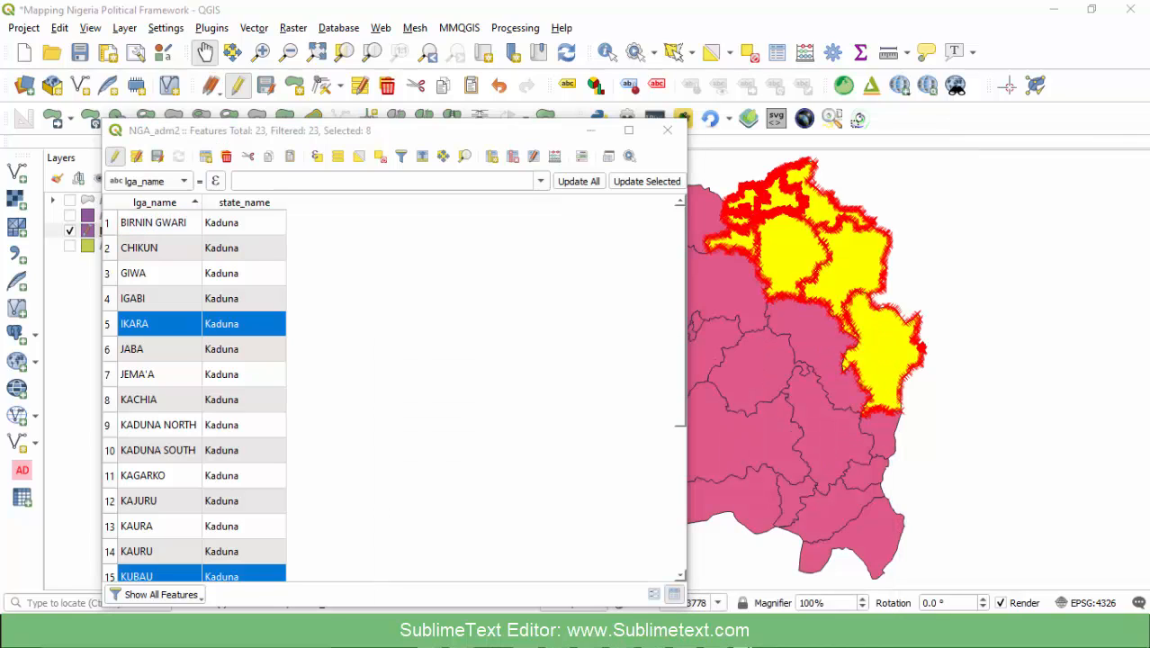
{"action": "key", "text": "ctrl+v"}
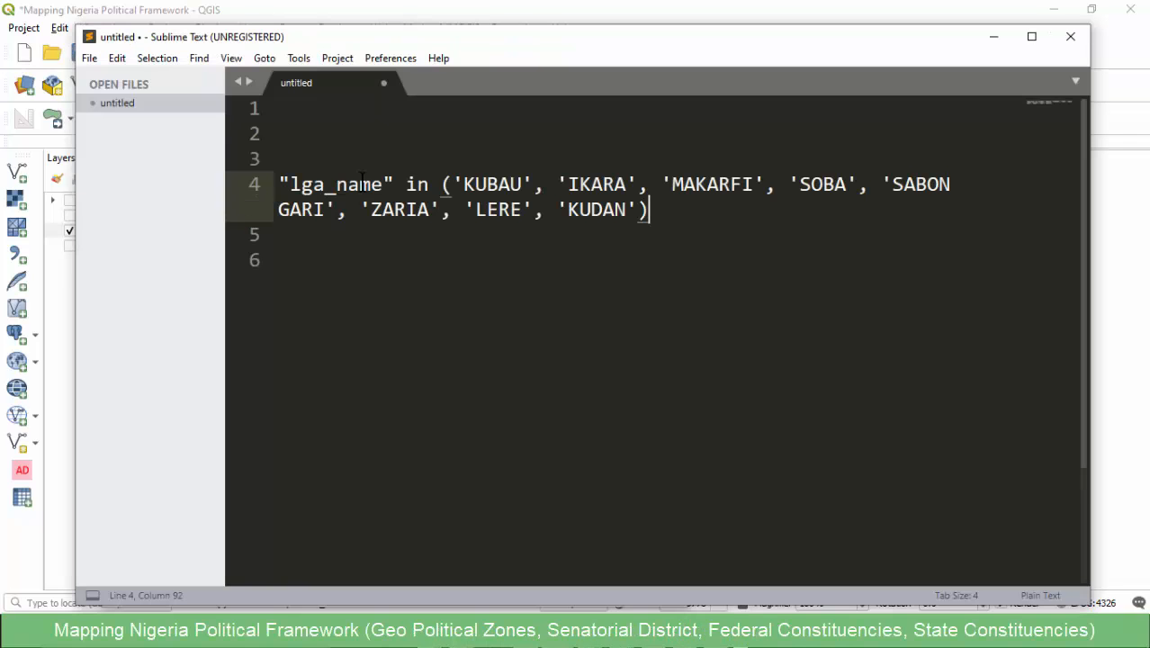
- Examine the expression's three parts in turn: the "lga_name" field, the in operator, and the quoted LGA list inside the parentheses
{"action": "left_click", "coordinate": [404, 185]}
{"action": "left_click", "coordinate": [357, 185]}
{"action": "left_click", "coordinate": [392, 185]}
{"action": "key", "text": "shift+Home"}
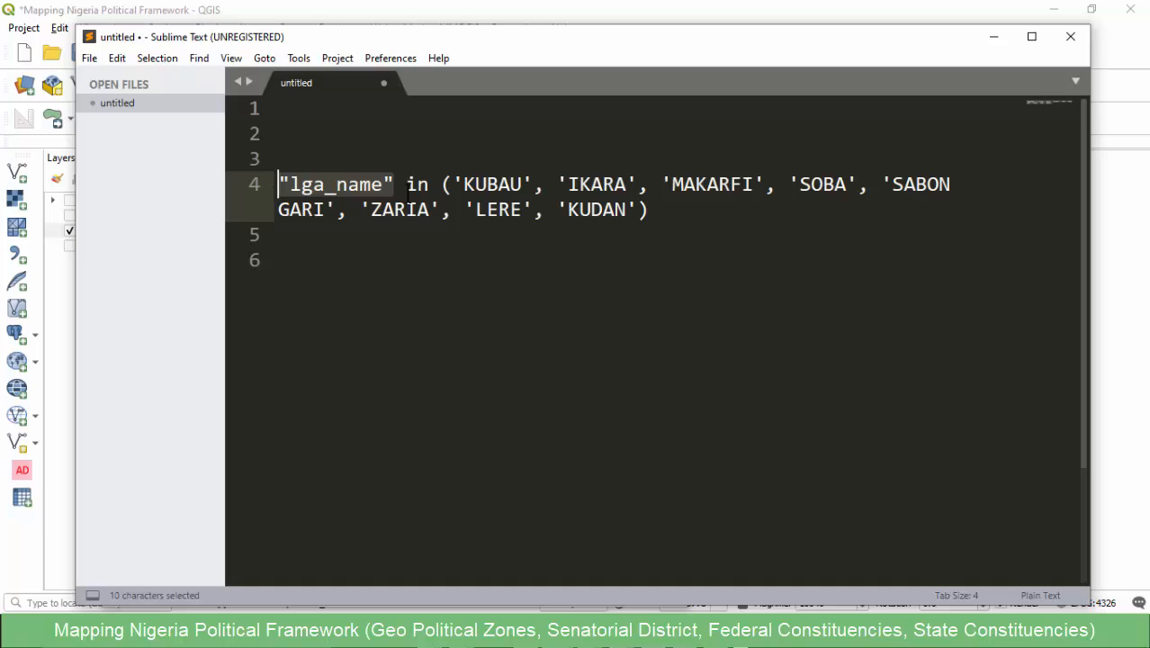
{"action": "left_click_drag", "start_coordinate": [429, 183], "coordinate": [404, 185]}
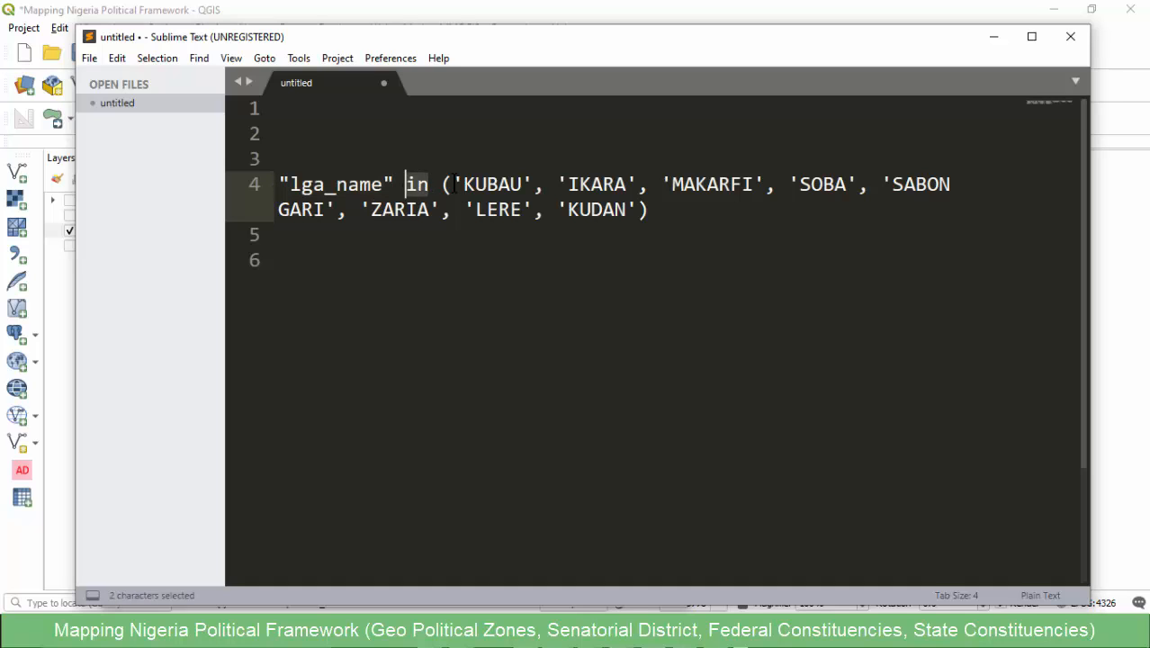
{"action": "left_click", "coordinate": [453, 183]}
{"action": "triple_click", "coordinate": [456, 182]}
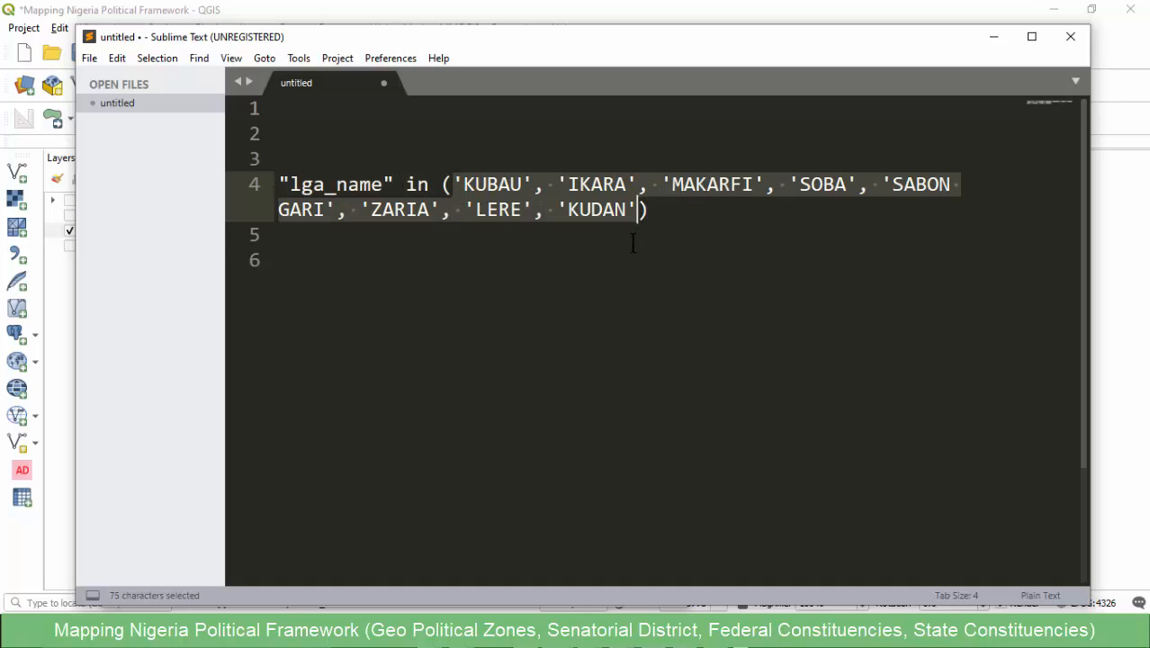
{"action": "left_click", "coordinate": [632, 241]}
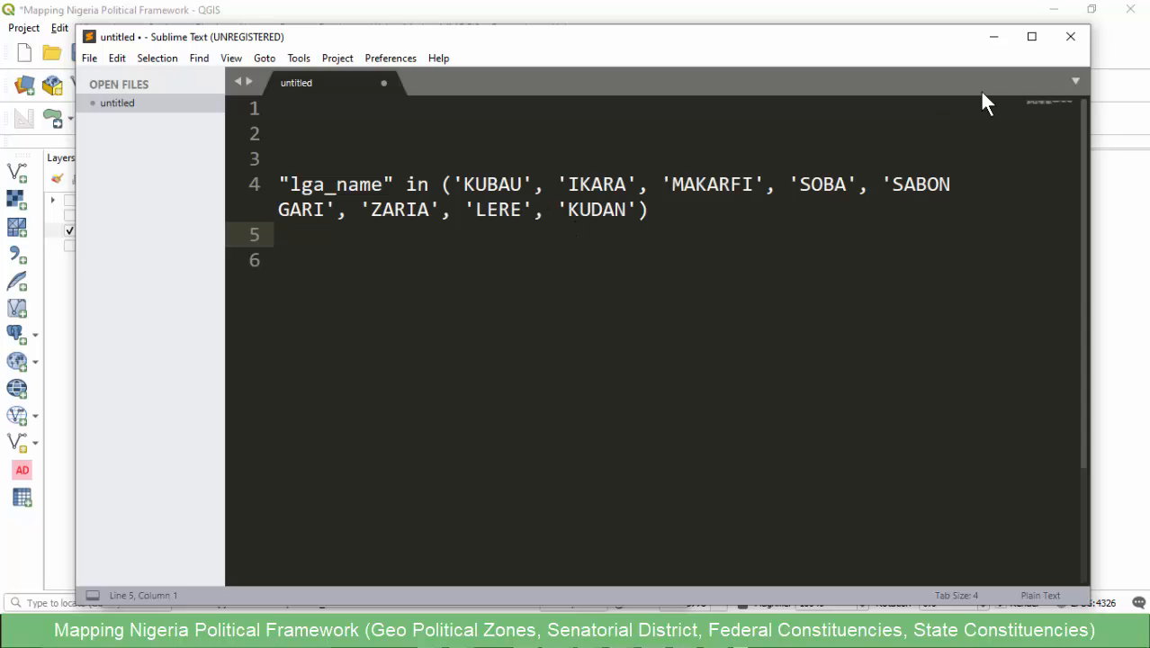
- In QGIS, close the NGA_adm2 attribute table and merge the selected Kaduna North LGAs into one feature, keeping the attributes of Feature 191 (KUBAU)
{"action": "left_click", "coordinate": [989, 39]}
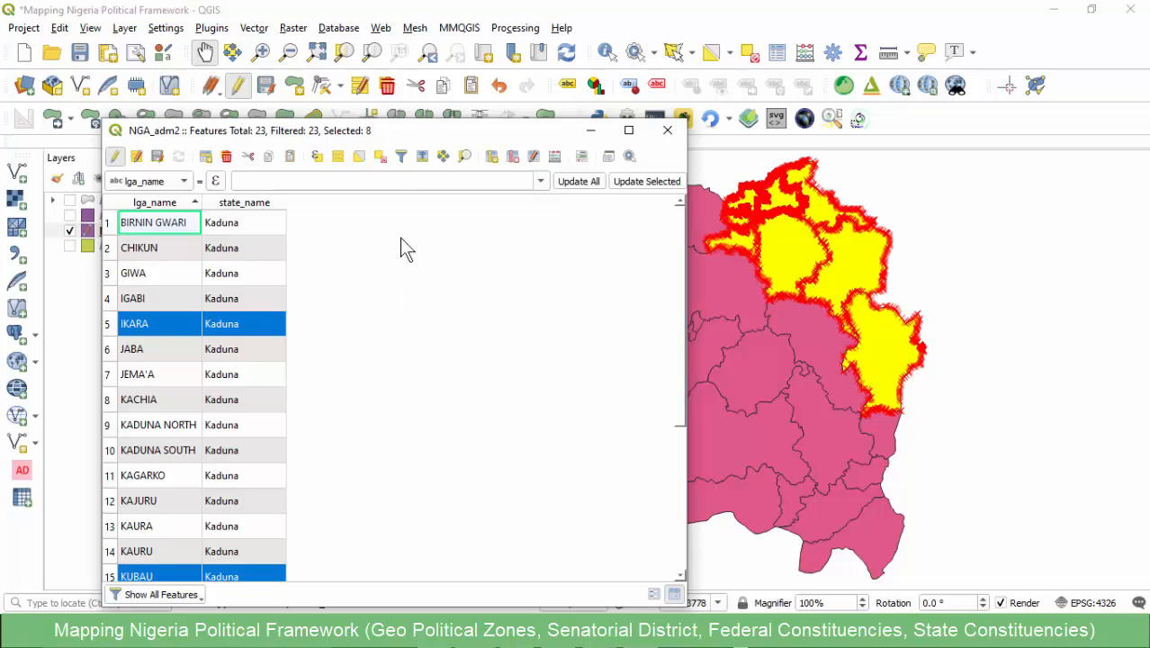
{"action": "left_click_drag", "start_coordinate": [399, 133], "coordinate": [437, 52]}
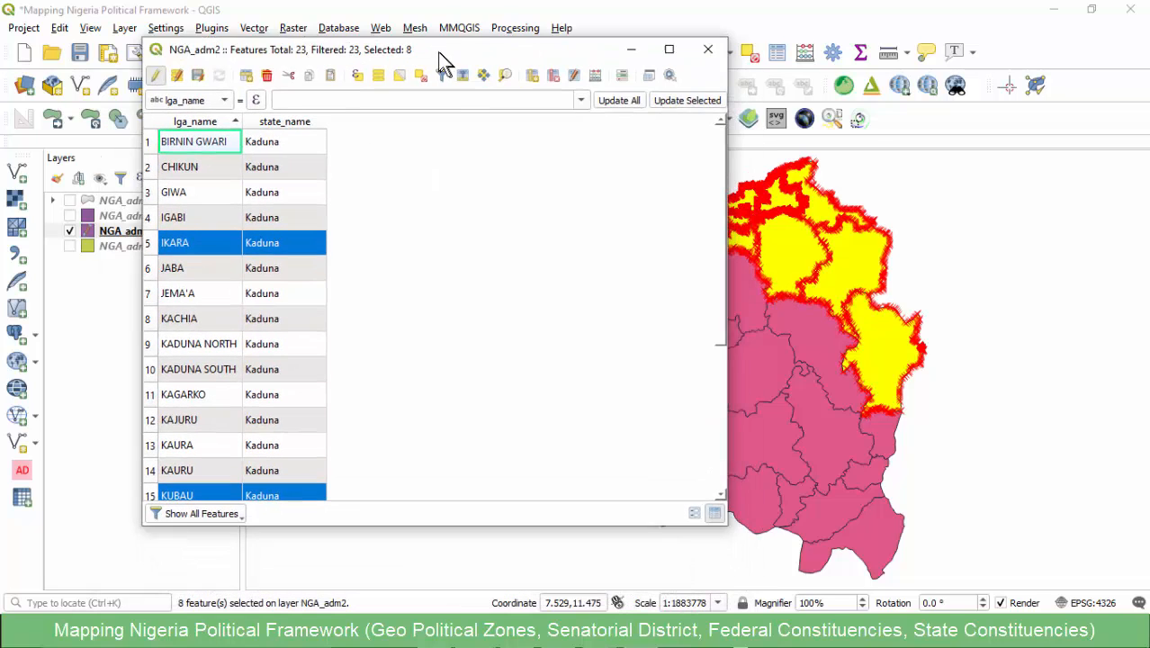
{"action": "left_click", "coordinate": [706, 48]}
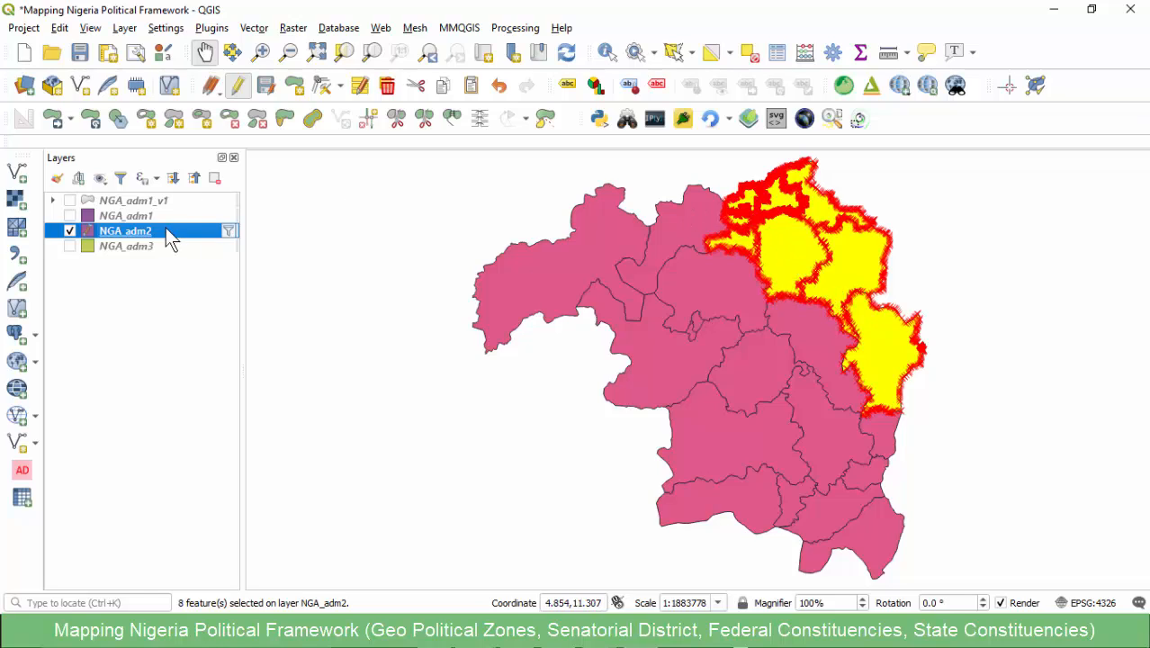
{"action": "left_click", "coordinate": [452, 119]}
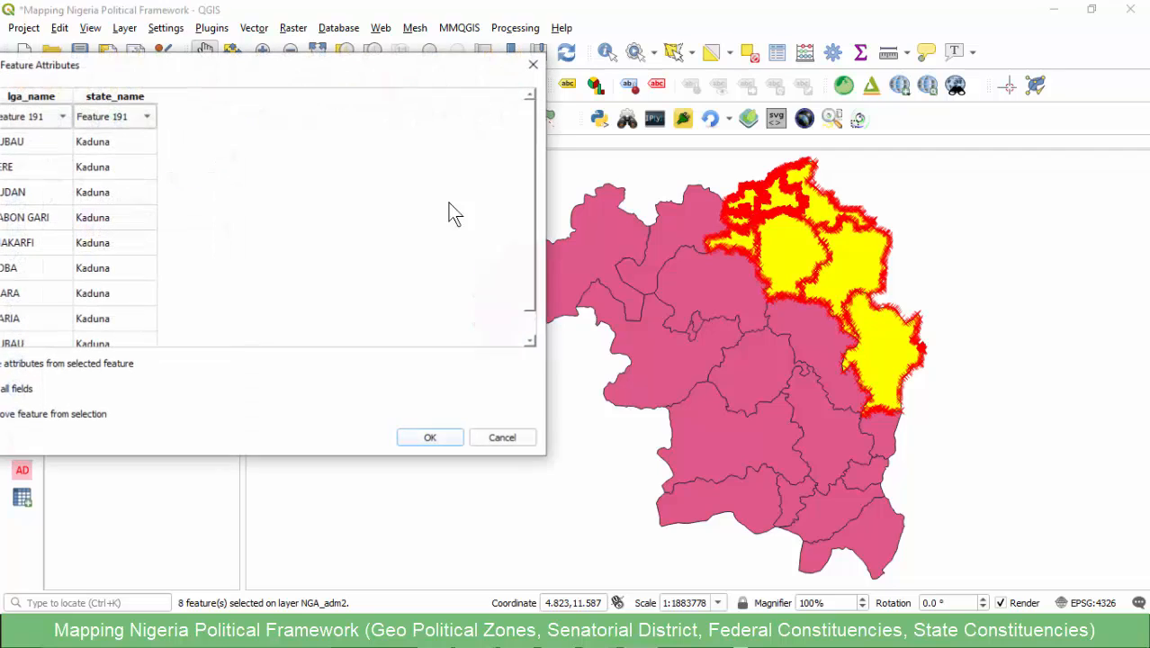
{"action": "left_click_drag", "start_coordinate": [201, 66], "coordinate": [330, 71]}
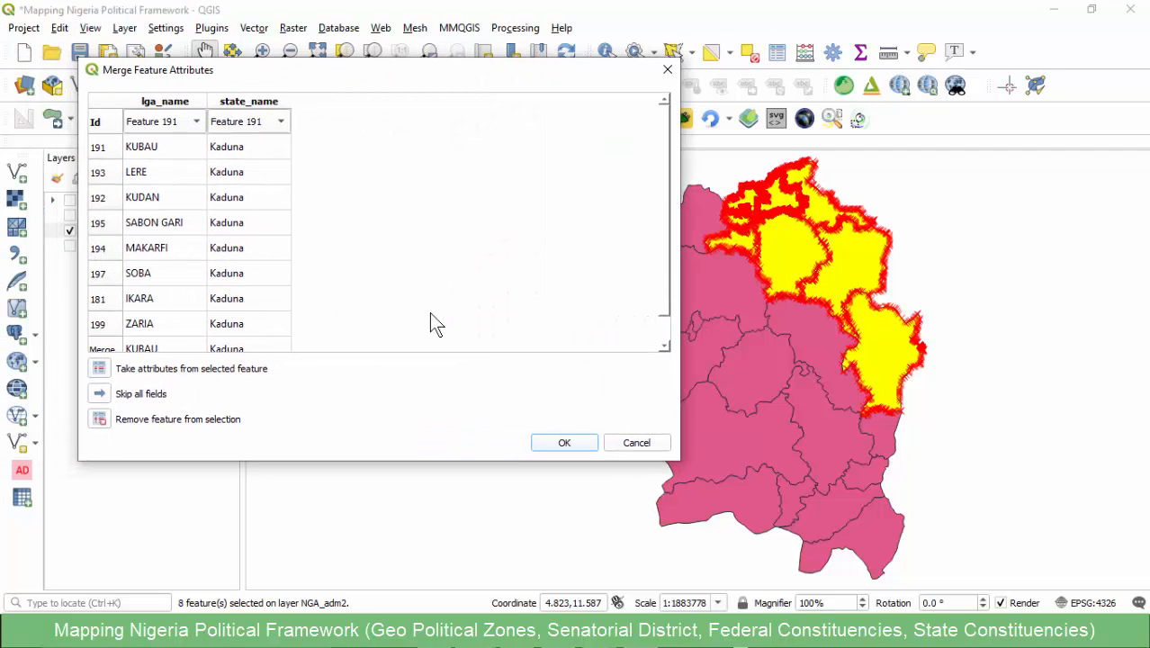
{"action": "left_click", "coordinate": [560, 442]}
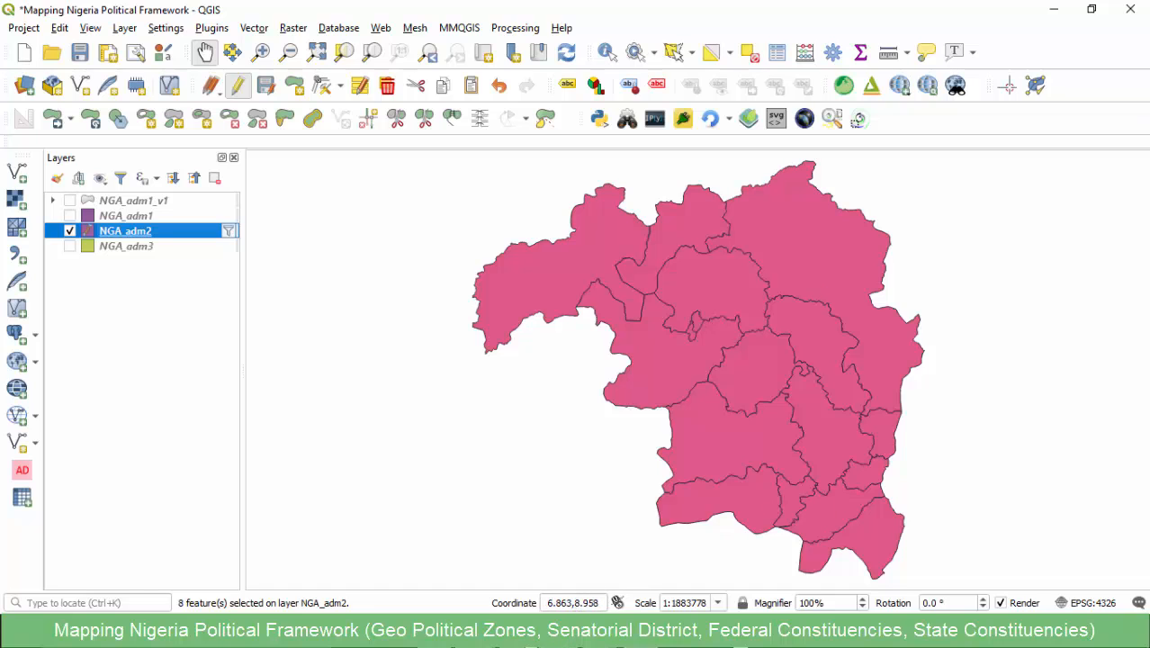
- Copy Kaduna North's code SD/052/KD from the senatorial districts workbook in Excel, and return to QGIS
{"action": "left_click", "coordinate": [534, 570]}
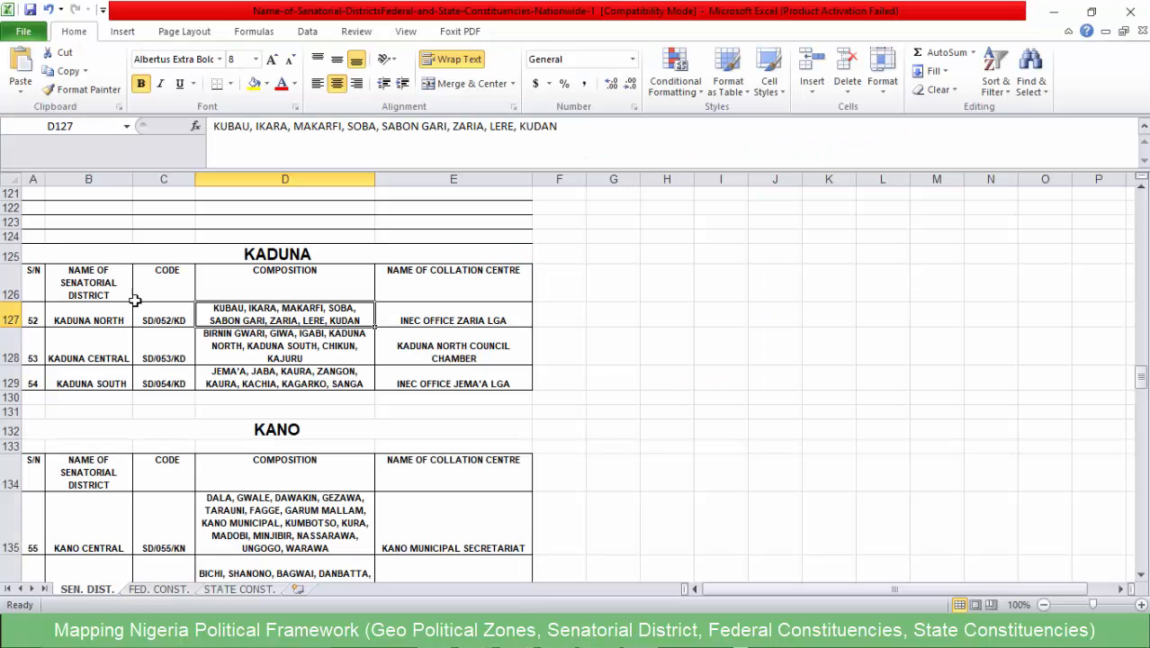
{"action": "left_click", "coordinate": [105, 319]}
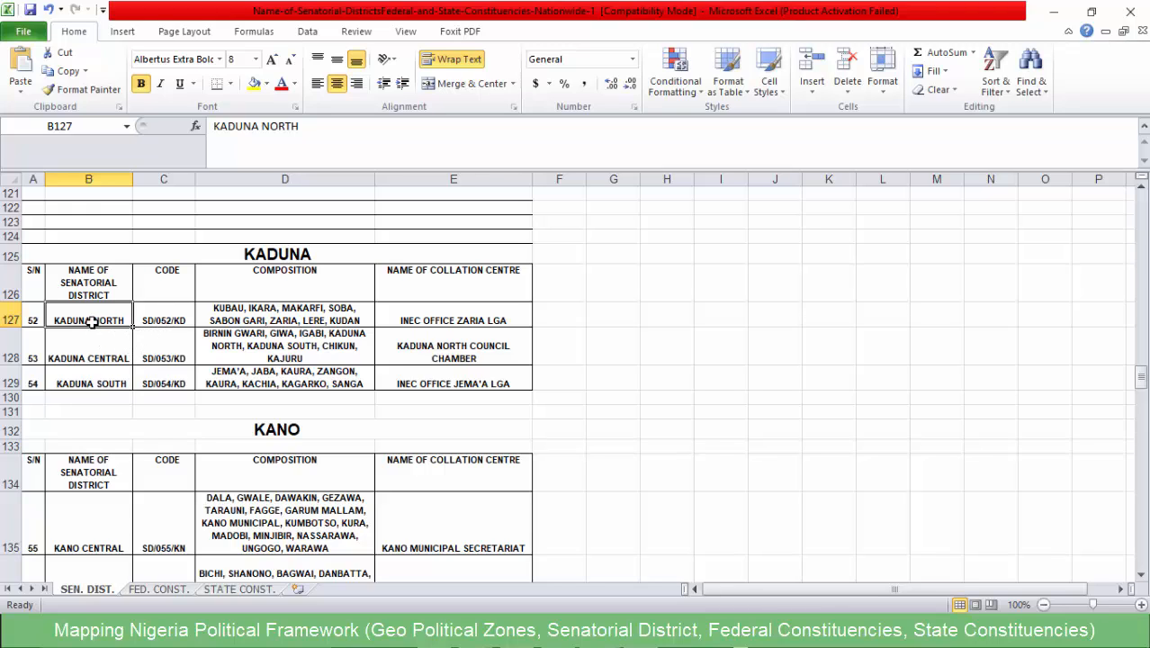
{"action": "left_click", "coordinate": [165, 320]}
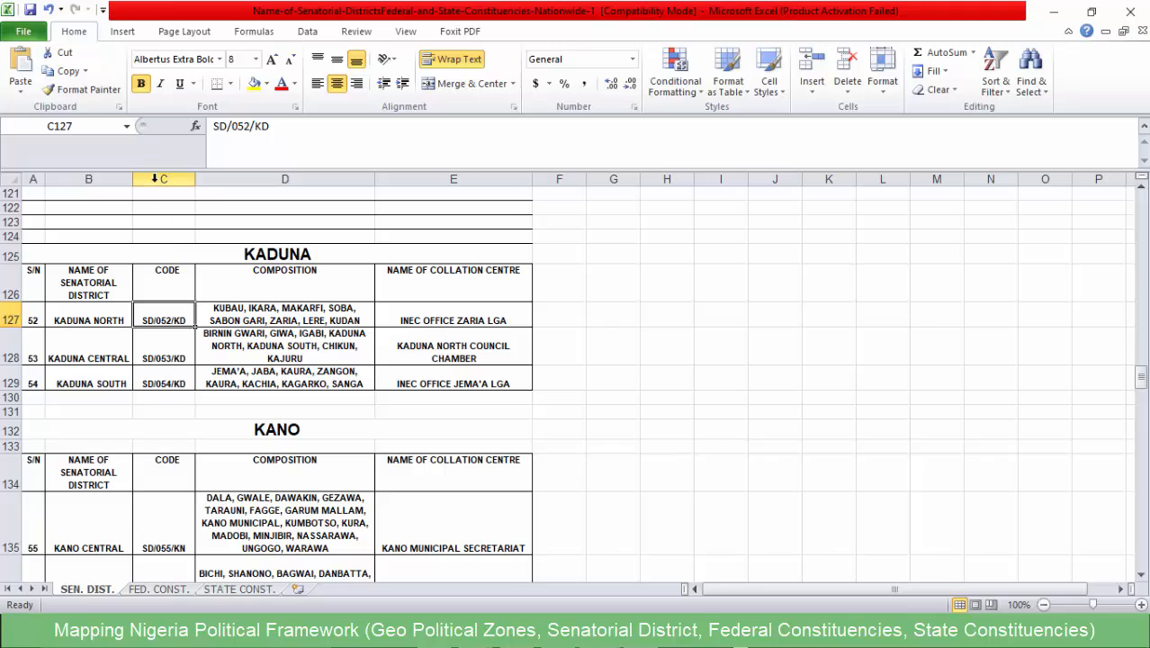
{"action": "left_click", "coordinate": [158, 179]}
{"action": "left_click", "coordinate": [163, 320]}
{"action": "left_click_drag", "start_coordinate": [282, 130], "coordinate": [189, 128]}
{"action": "key", "text": "ctrl+c"}
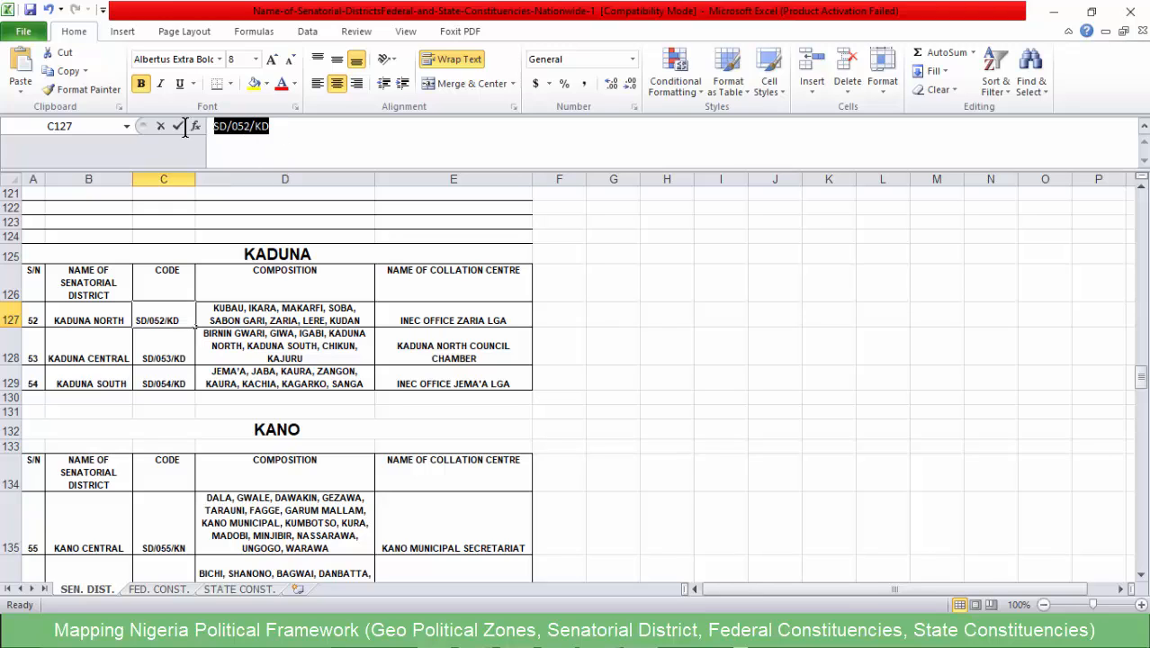
{"action": "left_click", "coordinate": [166, 392]}
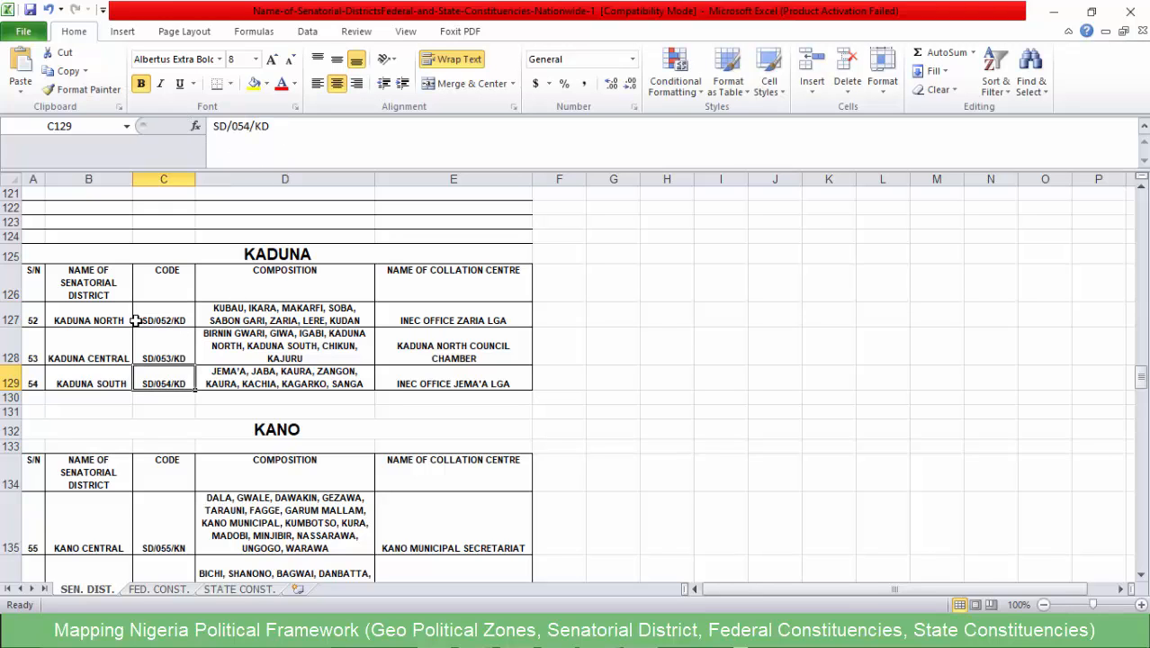
{"action": "left_click", "coordinate": [148, 319]}
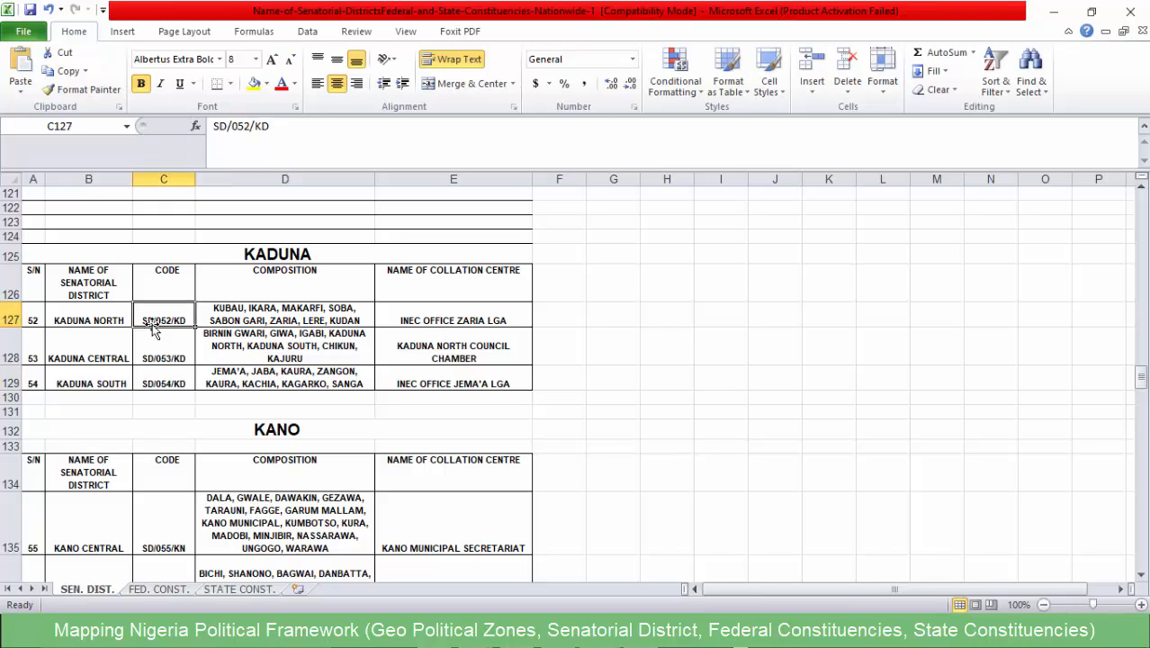
{"action": "left_click", "coordinate": [1053, 12]}
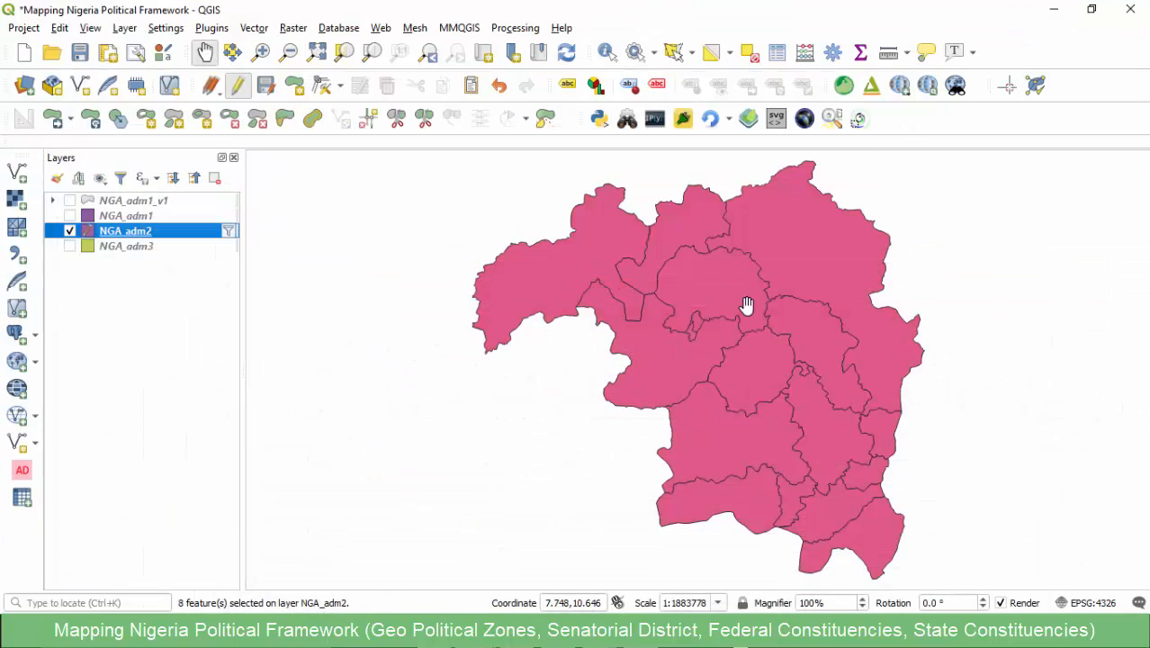
- Select the merged Kaduna North polygon on the map and open the NGA_adm2 attribute table
{"action": "left_click", "coordinate": [673, 51]}
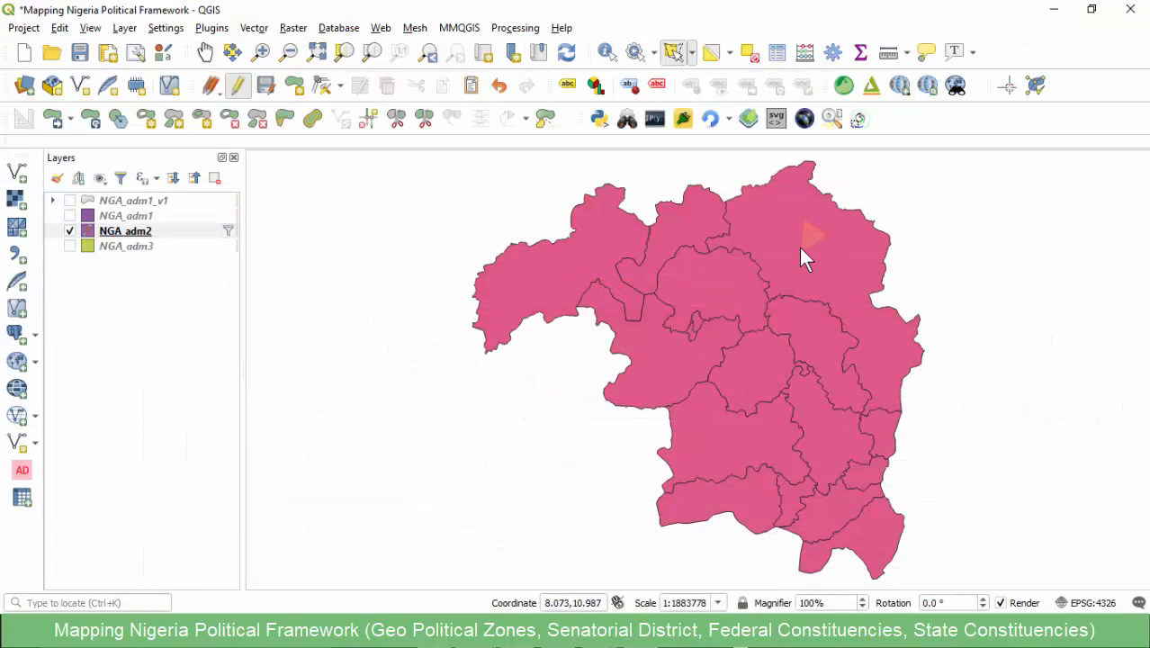
{"action": "left_click", "coordinate": [800, 265]}
{"action": "left_click", "coordinate": [479, 630]}
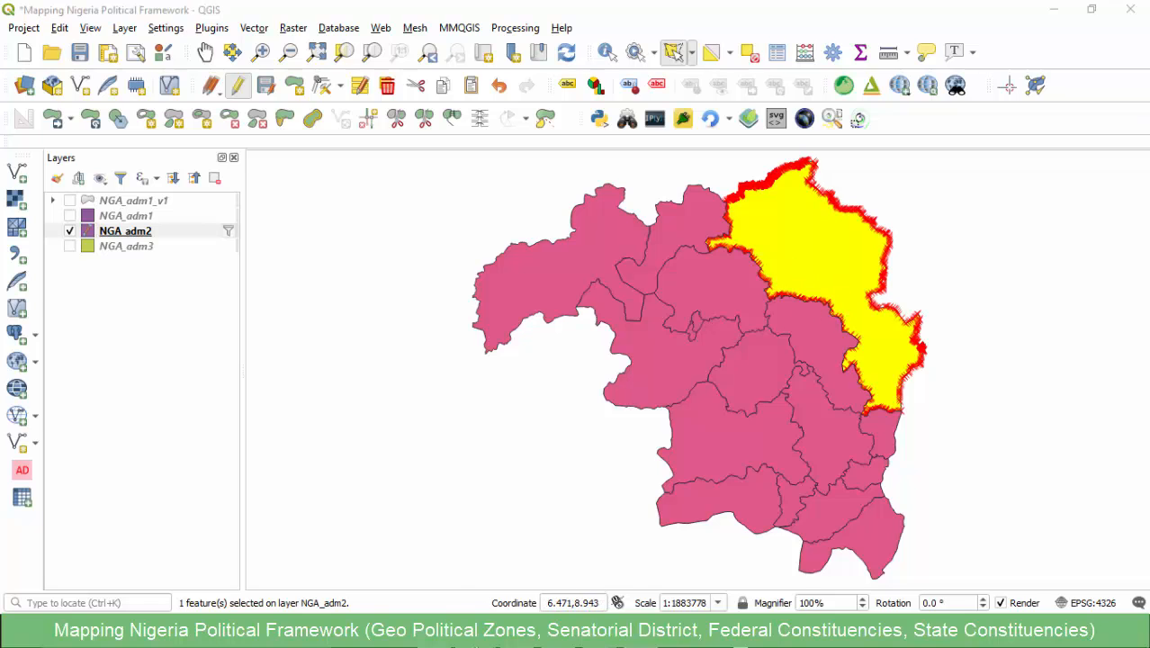
{"action": "left_click", "coordinate": [543, 559]}
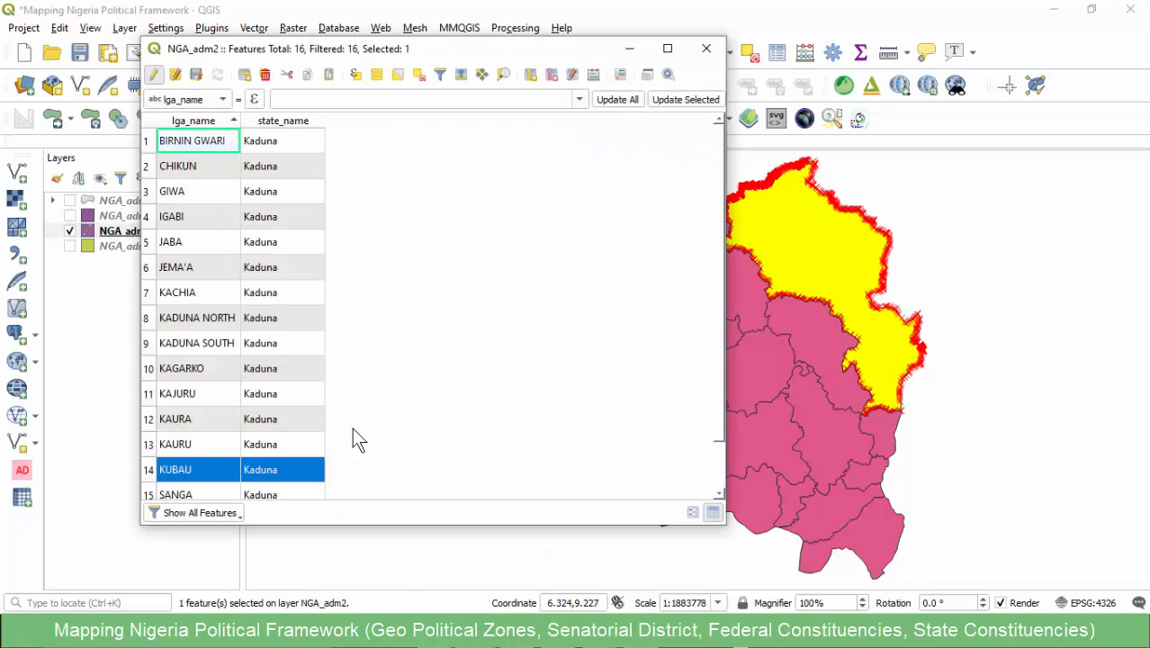
- Add a Text (string) field named Code to the NGA_adm2 layer
{"action": "left_click", "coordinate": [530, 76]}
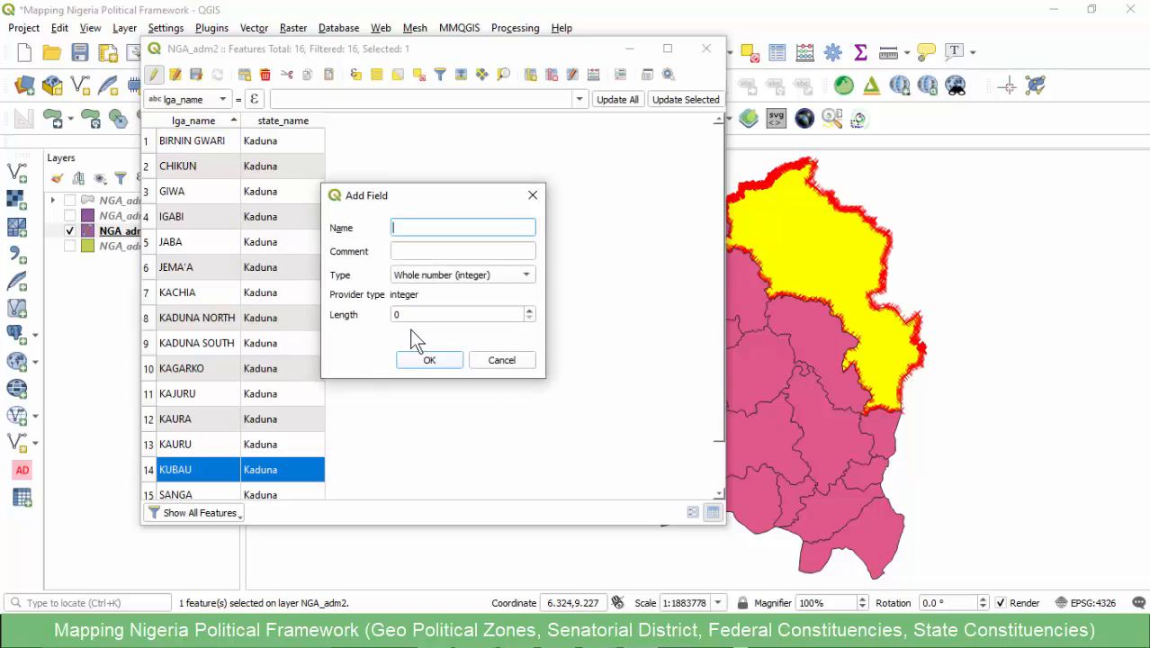
{"action": "left_click", "coordinate": [429, 281]}
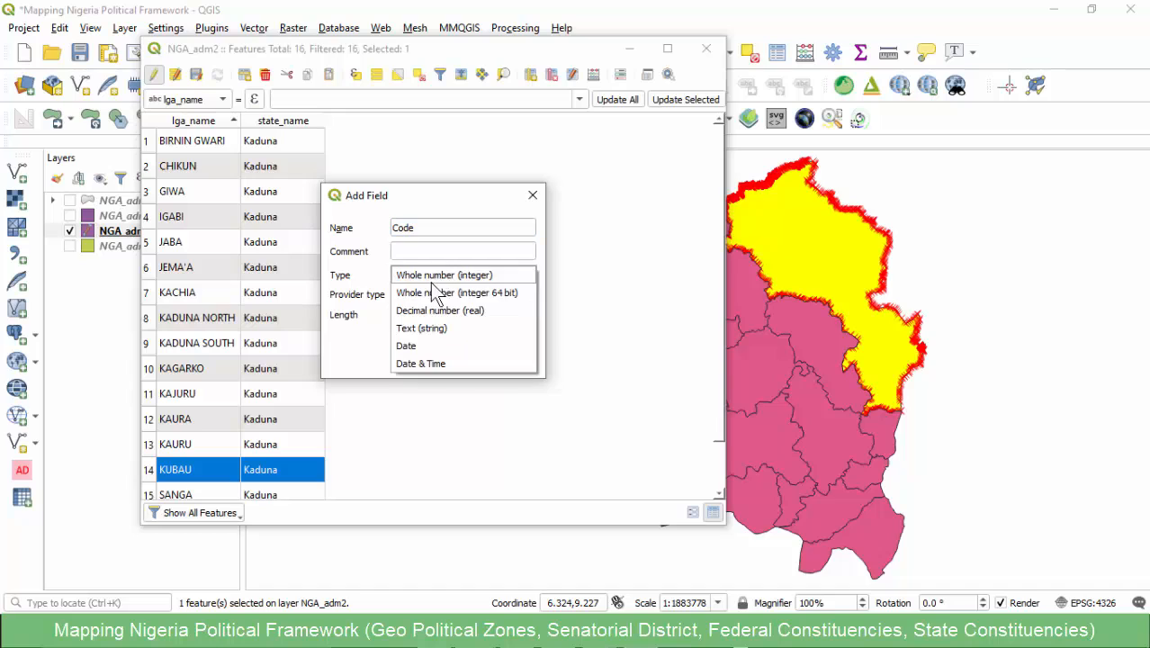
{"action": "left_click", "coordinate": [416, 329]}
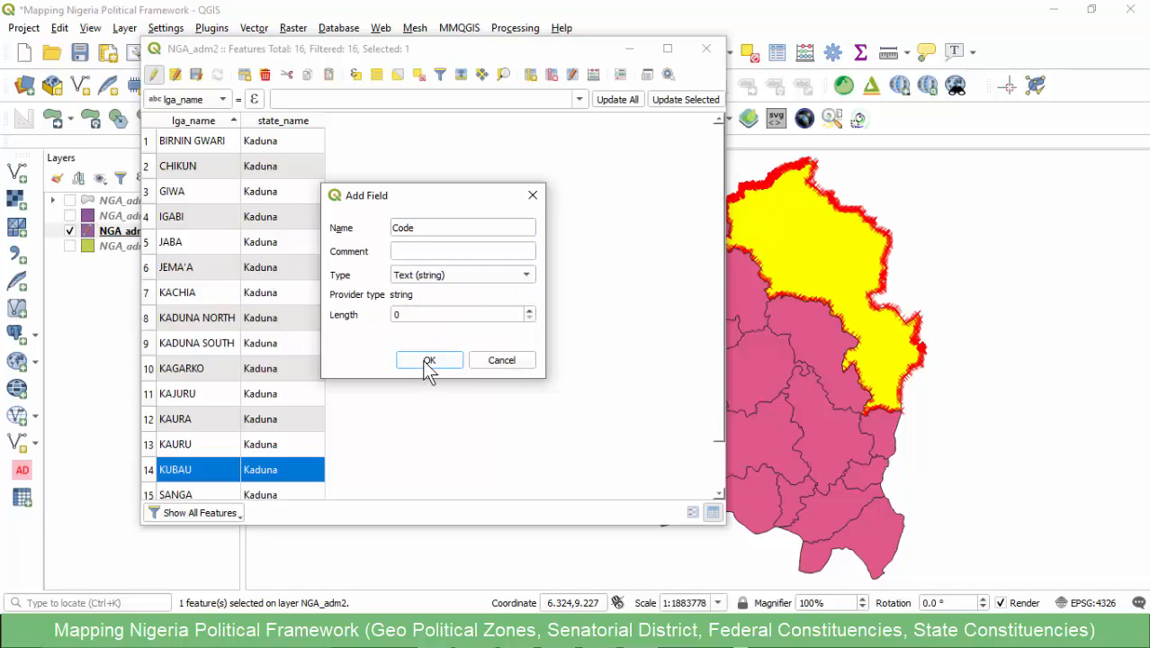
{"action": "left_click", "coordinate": [428, 363]}
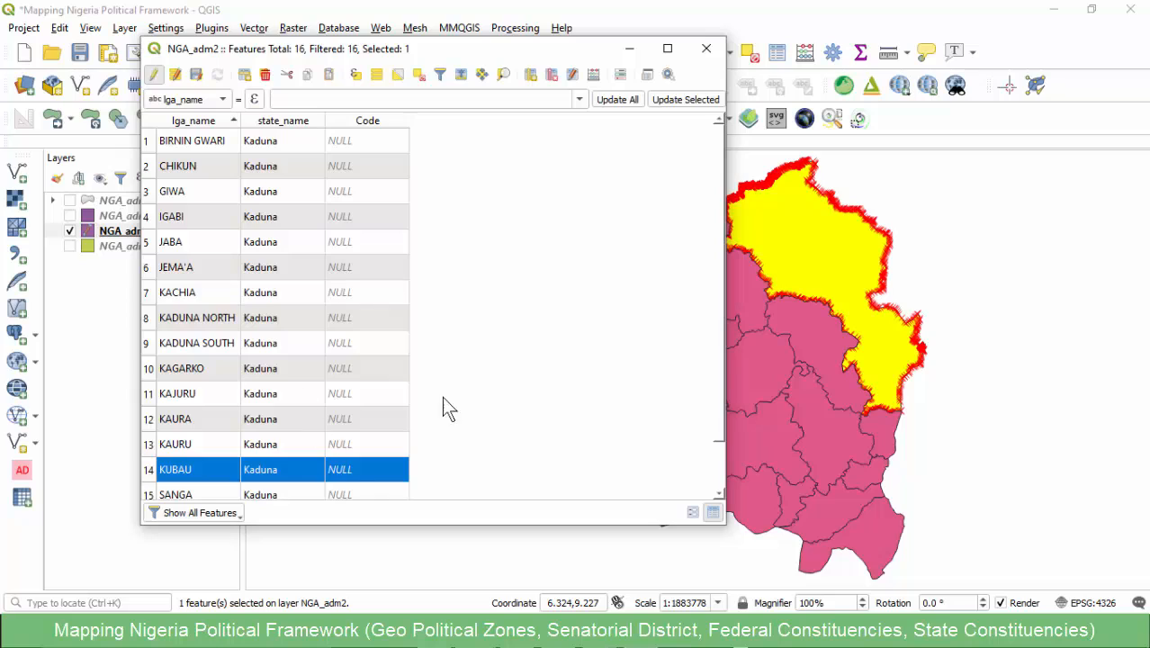
- Set the Code value of the selected KUBAU record to SD/052/KD
{"action": "scroll", "coordinate": [441, 408], "scroll_direction": "down", "scroll_amount": 1}
{"action": "double_click", "coordinate": [367, 441]}
{"action": "key", "text": "ctrl+v"}
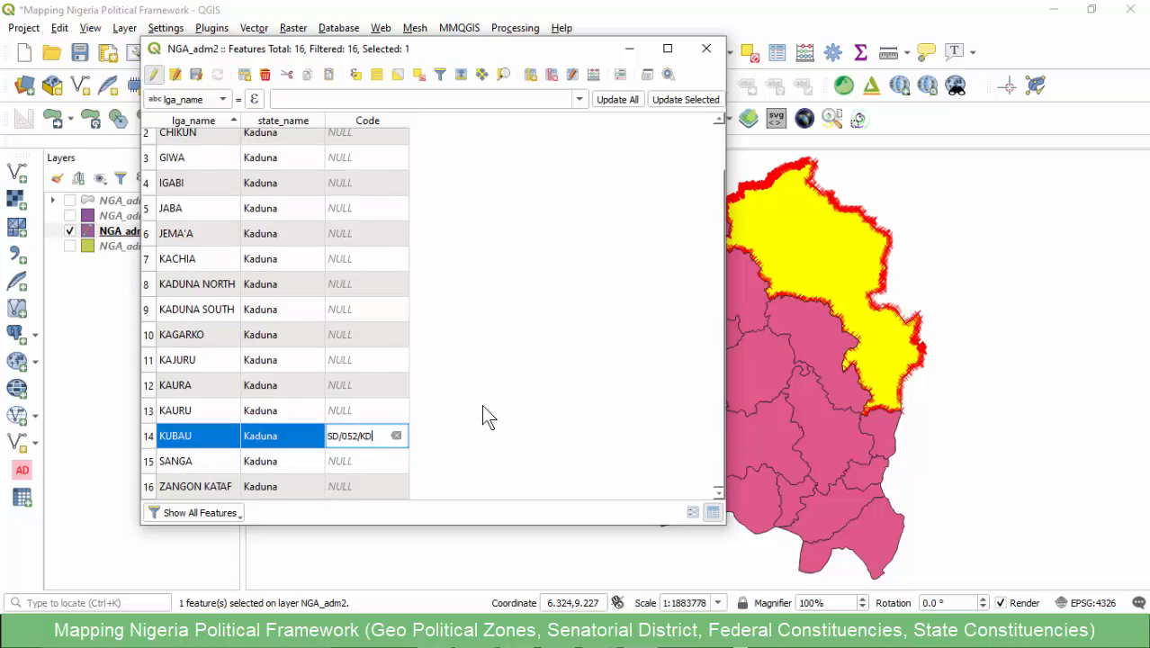
{"action": "left_click", "coordinate": [484, 435]}
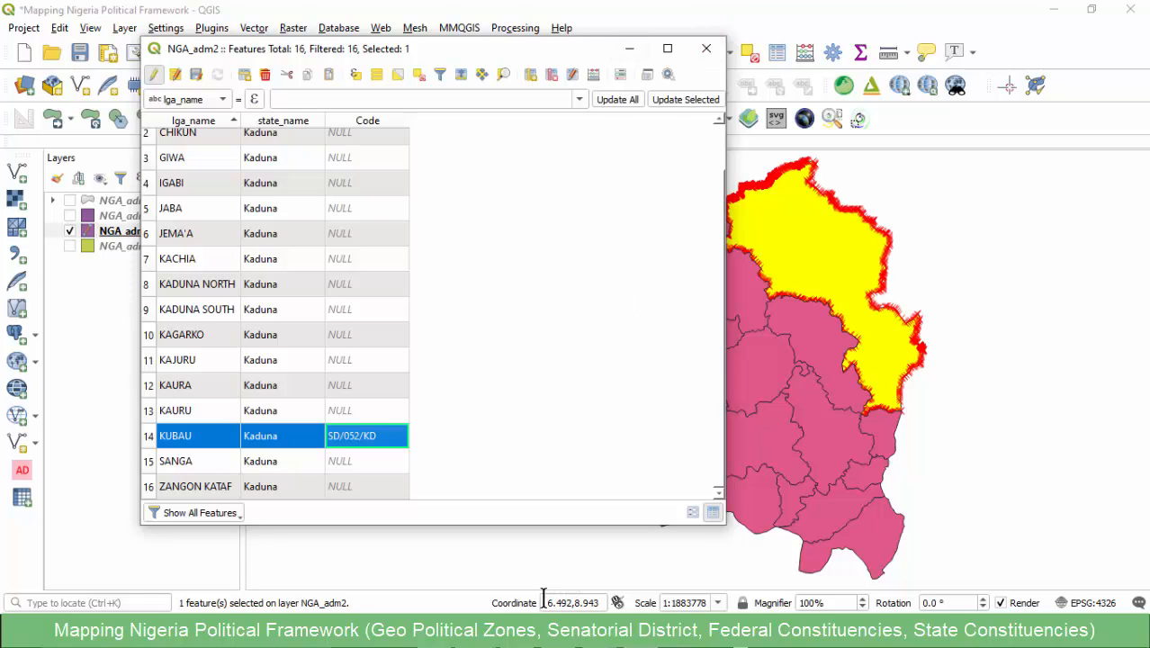
- Switch to the senatorial districts workbook in Excel and copy the LGA composition list of Kaduna Central
{"action": "left_click", "coordinate": [599, 633]}
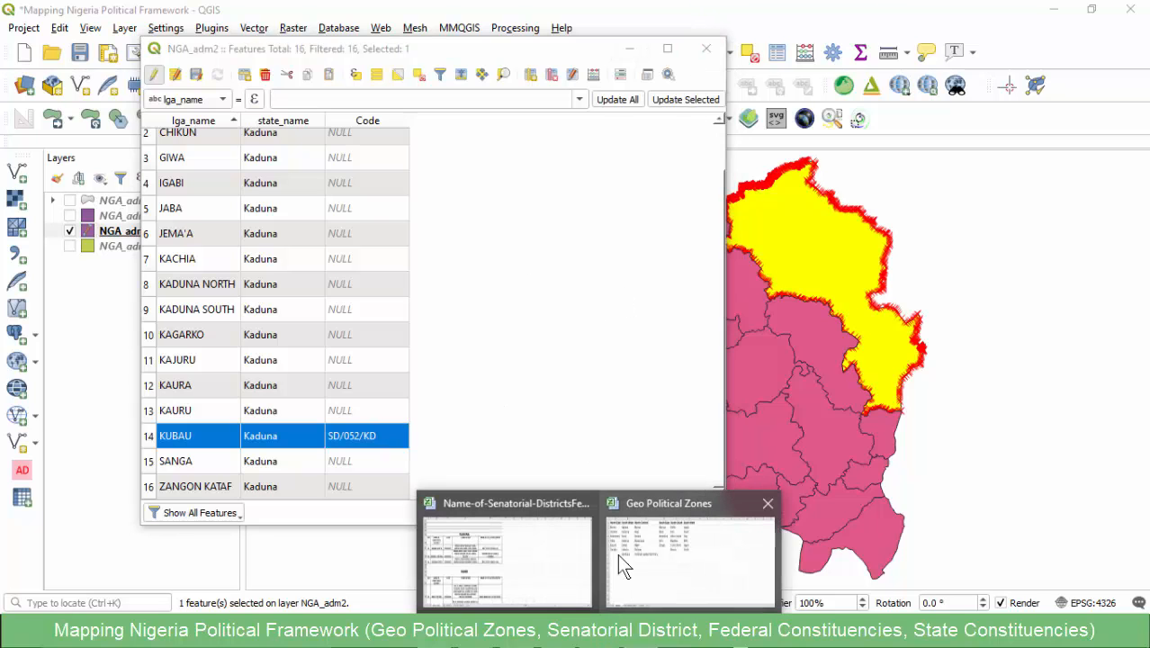
{"action": "left_click", "coordinate": [505, 557]}
{"action": "left_click", "coordinate": [89, 348]}
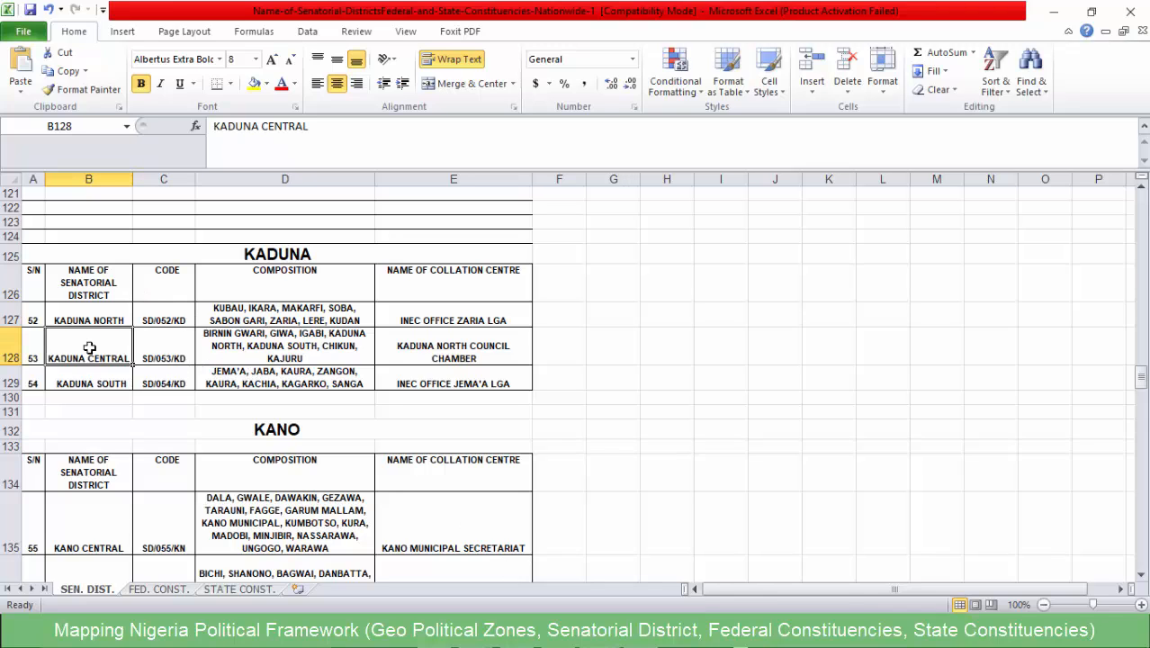
{"action": "left_click", "coordinate": [169, 355]}
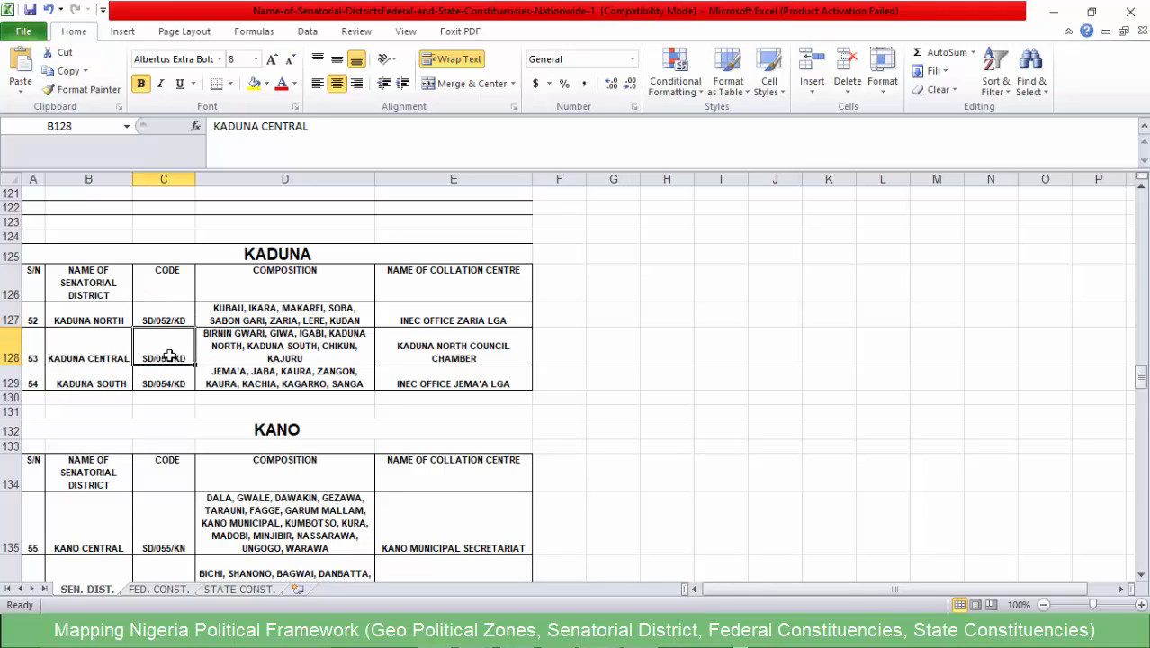
{"action": "left_click", "coordinate": [214, 347]}
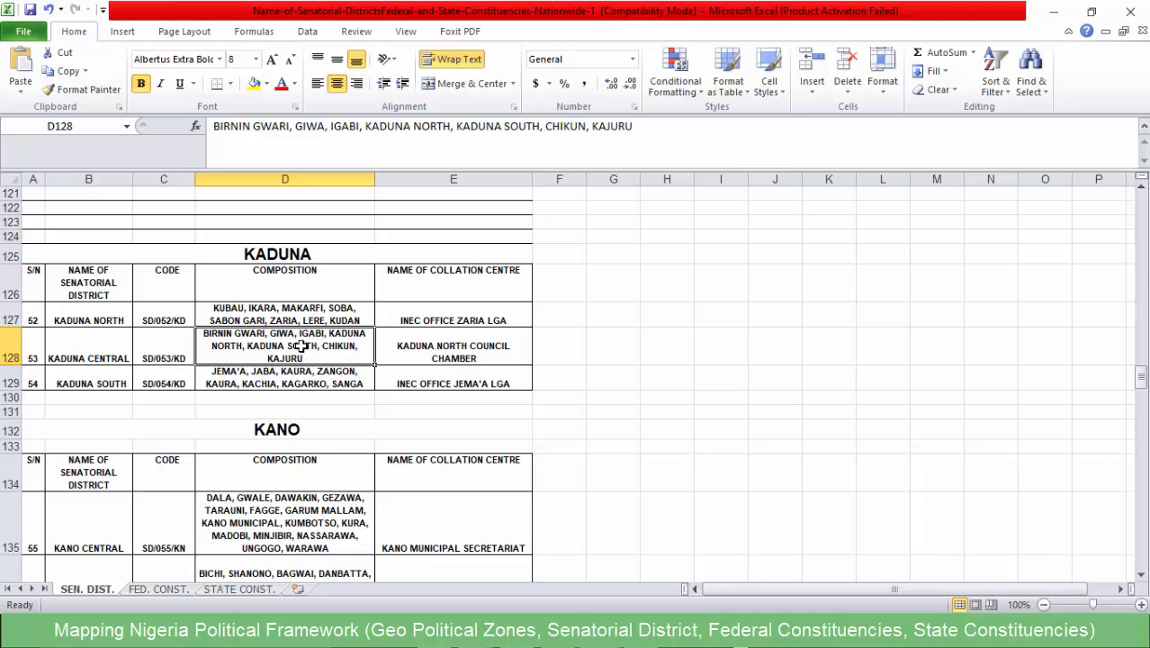
{"action": "key", "text": "ctrl+c"}
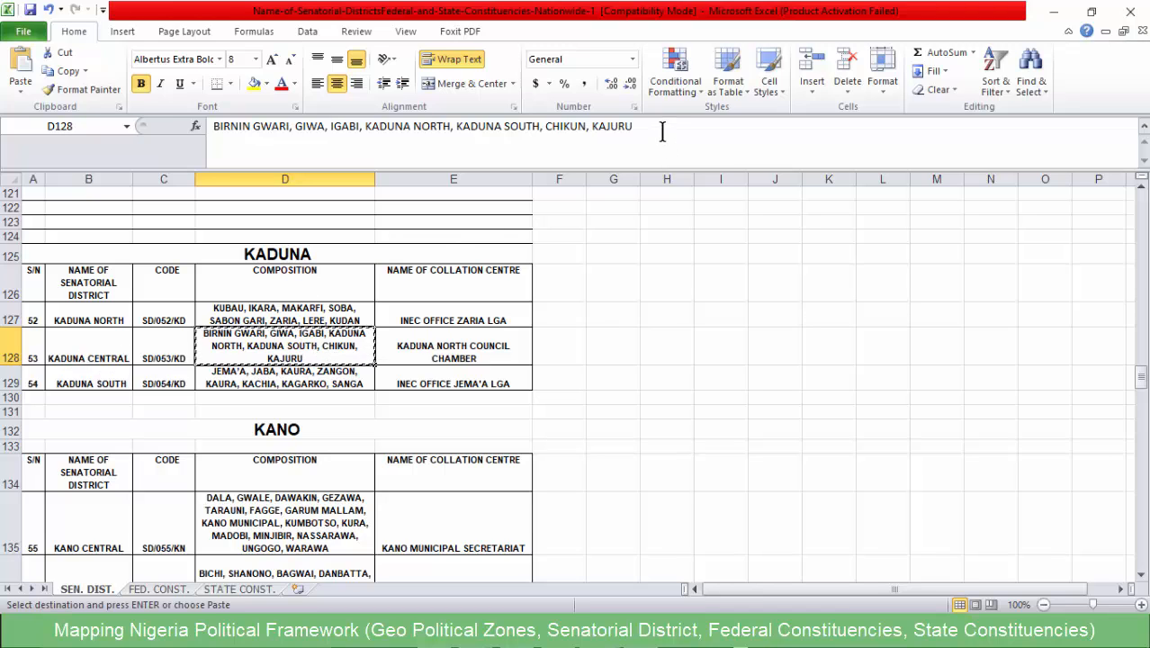
{"action": "left_click_drag", "start_coordinate": [663, 131], "coordinate": [212, 126]}
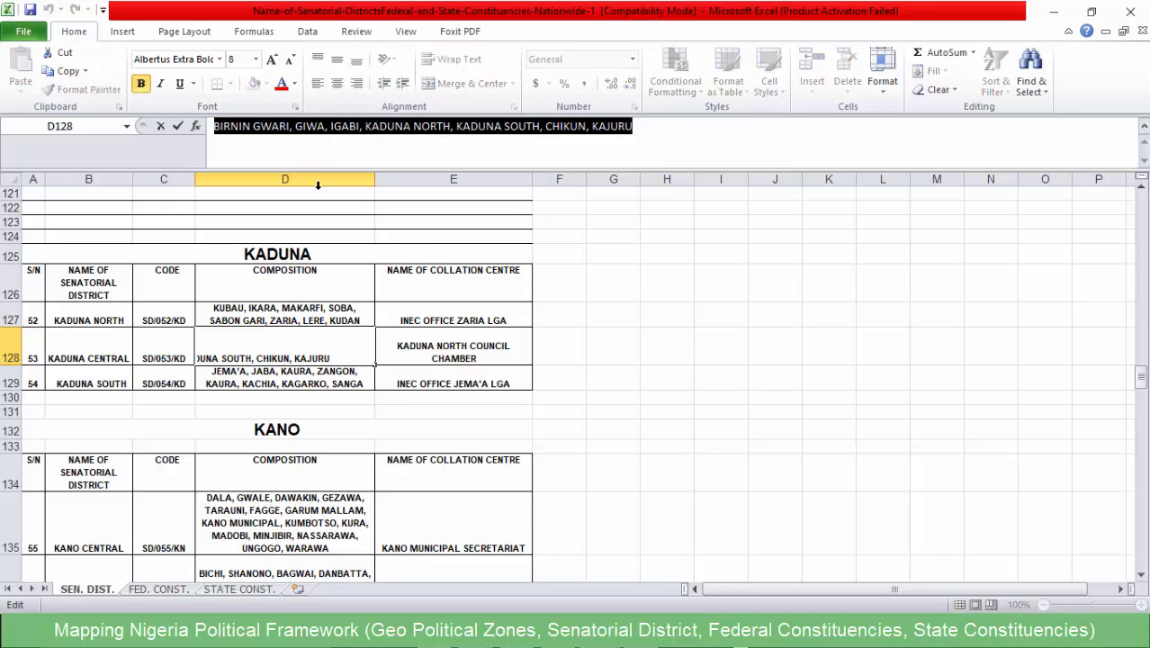
{"action": "left_click", "coordinate": [662, 381]}
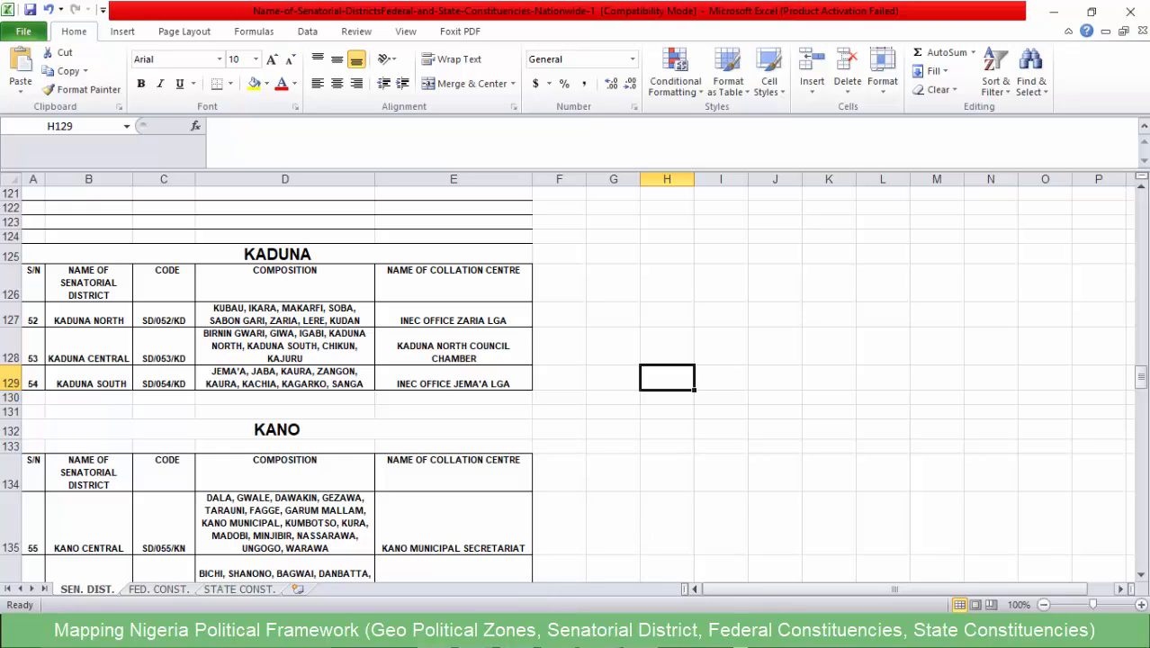
- Switch to Sublime Text and paste the Kaduna Central LGA list on line 8, a few blank lines below the lga_name expression
{"action": "key", "text": "alt+Tab"}
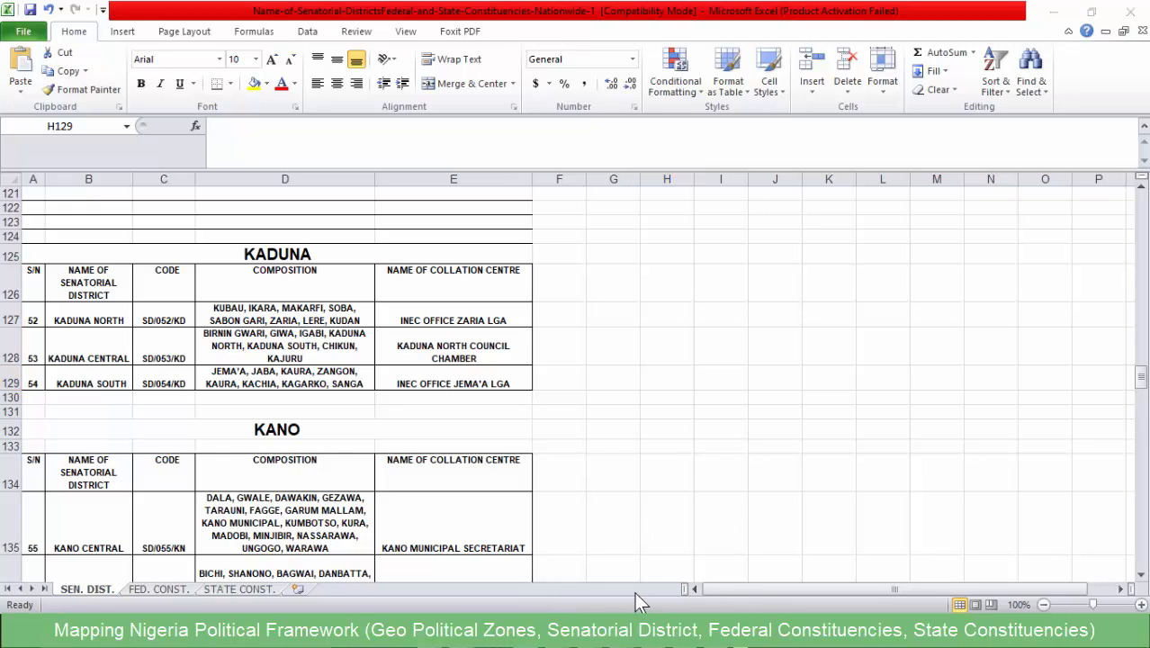
{"action": "left_click", "coordinate": [1079, 569]}
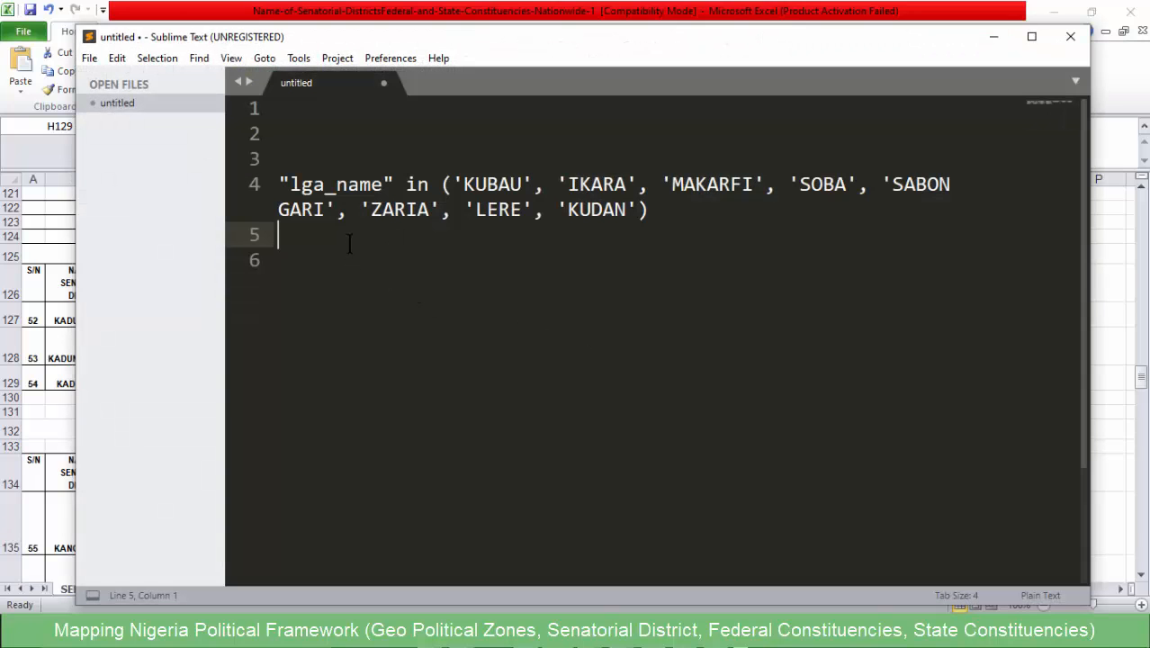
{"action": "key", "text": "Return"}
{"action": "key", "text": "Return"}
{"action": "key", "text": "Return"}
{"action": "key", "text": "Return"}
{"action": "left_click", "coordinate": [334, 309]}
{"action": "key", "text": "ctrl+v"}
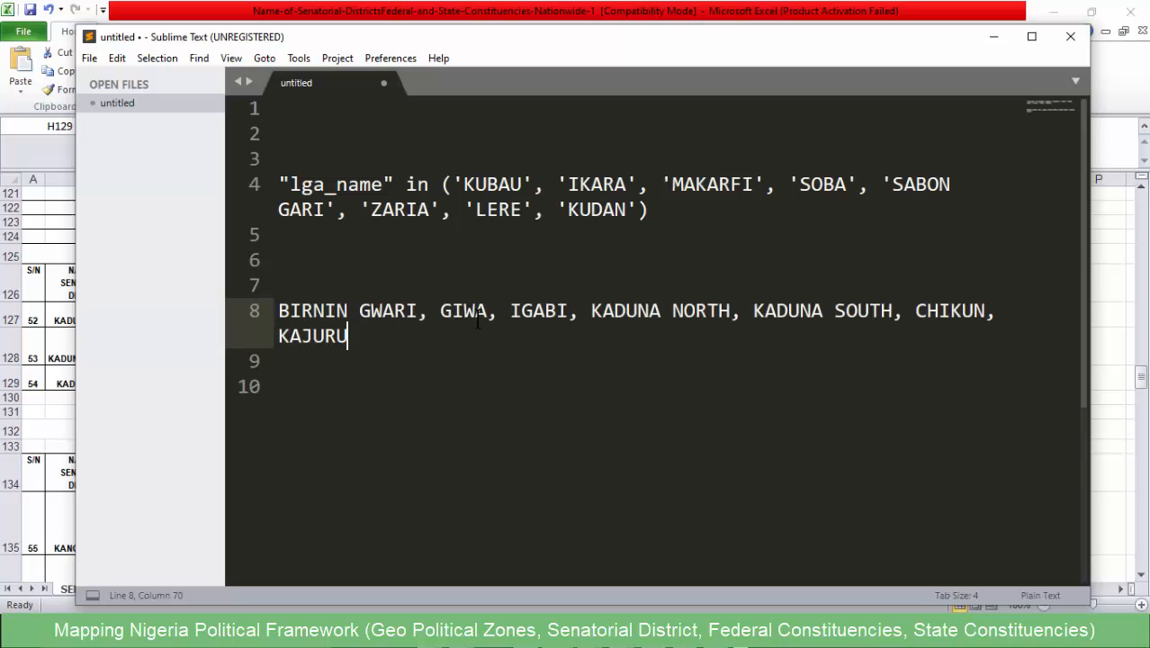
- Clear the old LGA names from the lga_name expression's parentheses and enclose each Kaduna Central LGA name on line 8 in single quotes
{"action": "left_click_drag", "start_coordinate": [638, 208], "coordinate": [452, 185]}
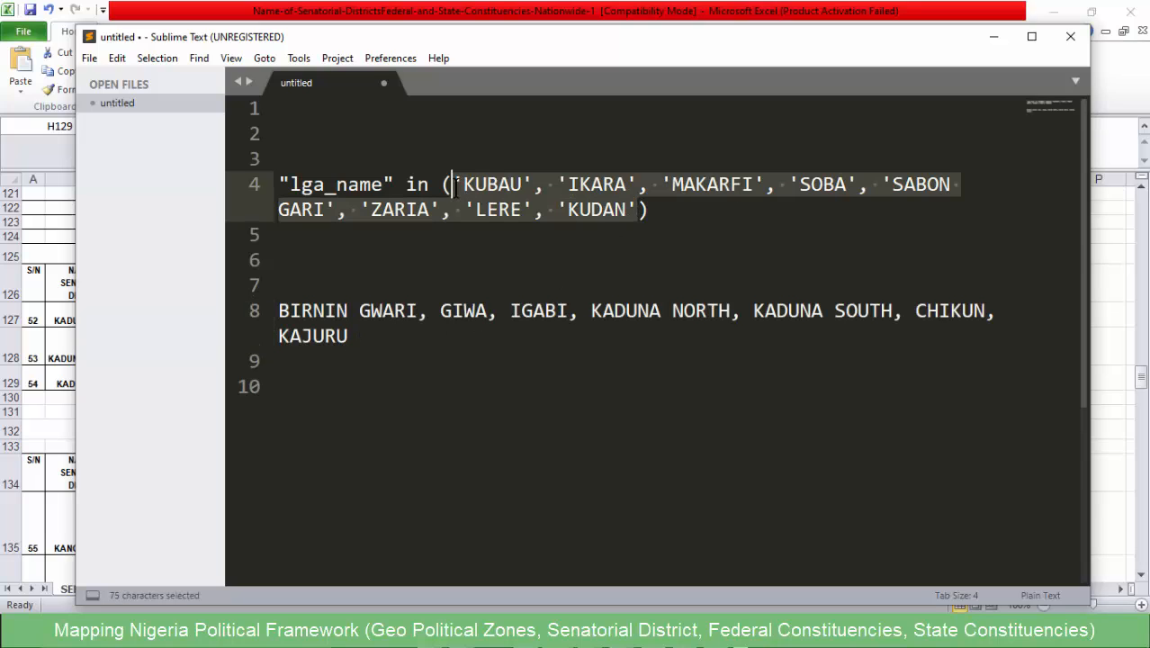
{"action": "key", "text": "BackSpace"}
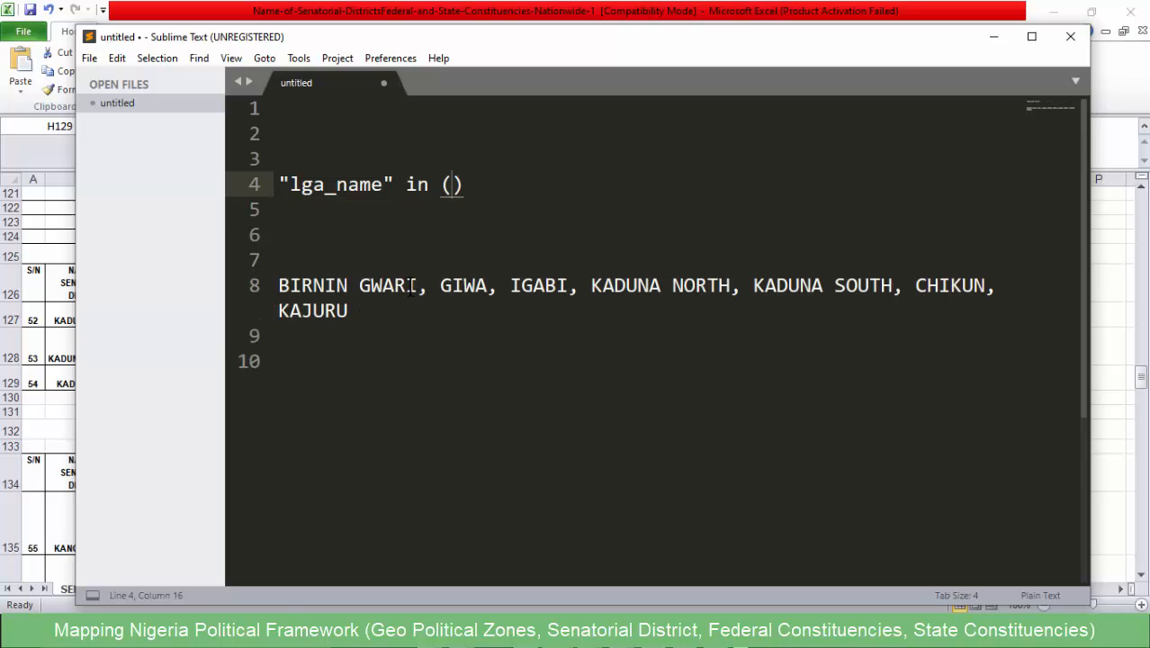
{"action": "left_click_drag", "start_coordinate": [416, 285], "coordinate": [279, 285]}
{"action": "type", "text": "'"}
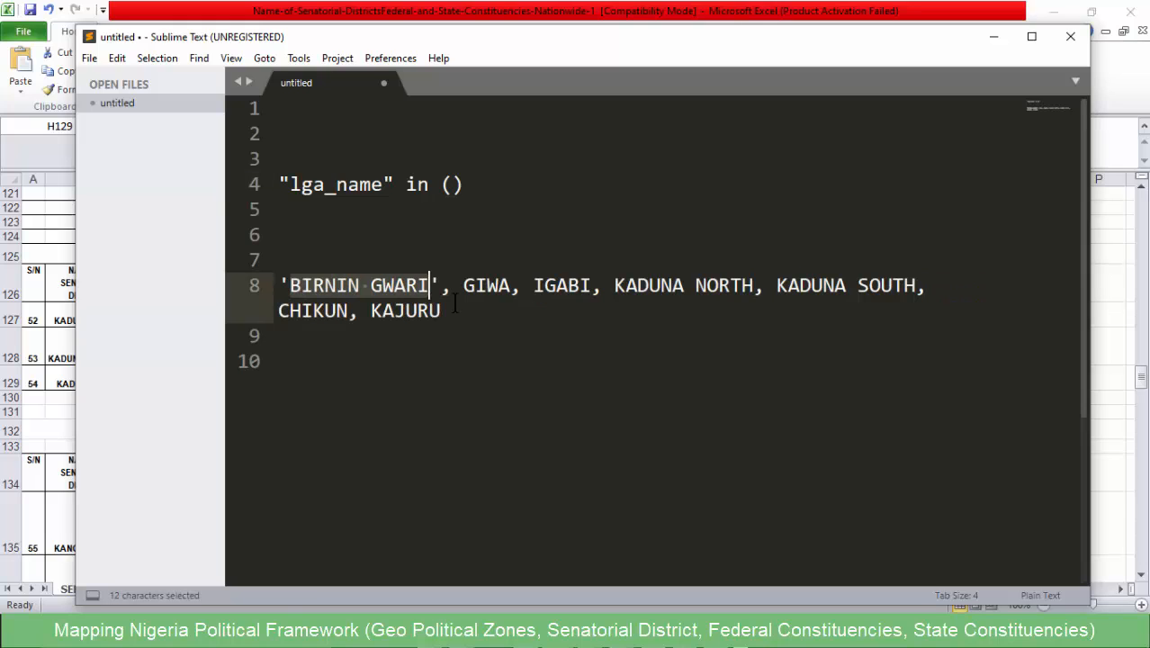
{"action": "double_click", "coordinate": [495, 285]}
{"action": "type", "text": "'"}
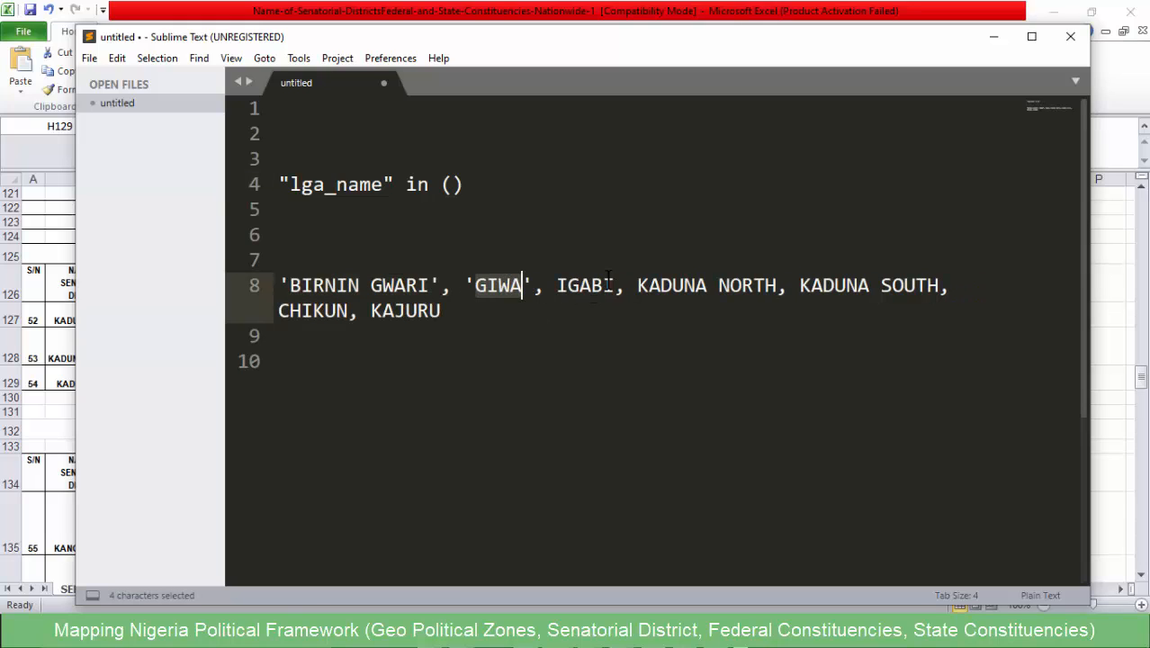
{"action": "double_click", "coordinate": [598, 286]}
{"action": "type", "text": "'"}
{"action": "left_click_drag", "start_coordinate": [807, 285], "coordinate": [663, 285]}
{"action": "type", "text": "'"}
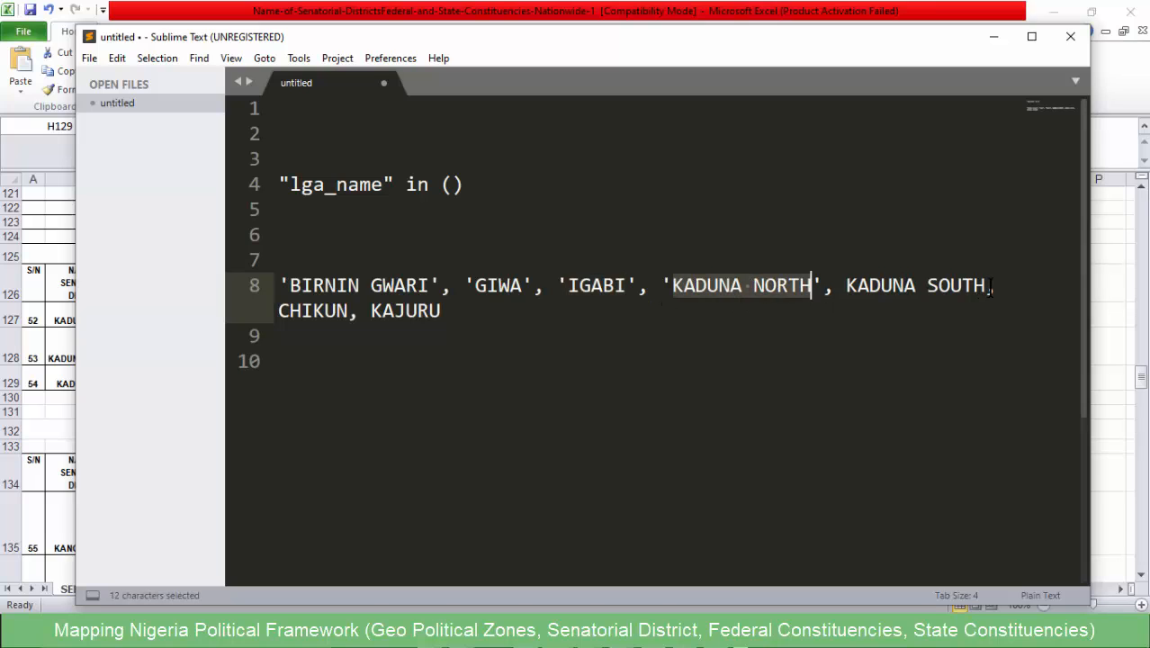
{"action": "left_click_drag", "start_coordinate": [989, 285], "coordinate": [844, 285]}
{"action": "type", "text": "'"}
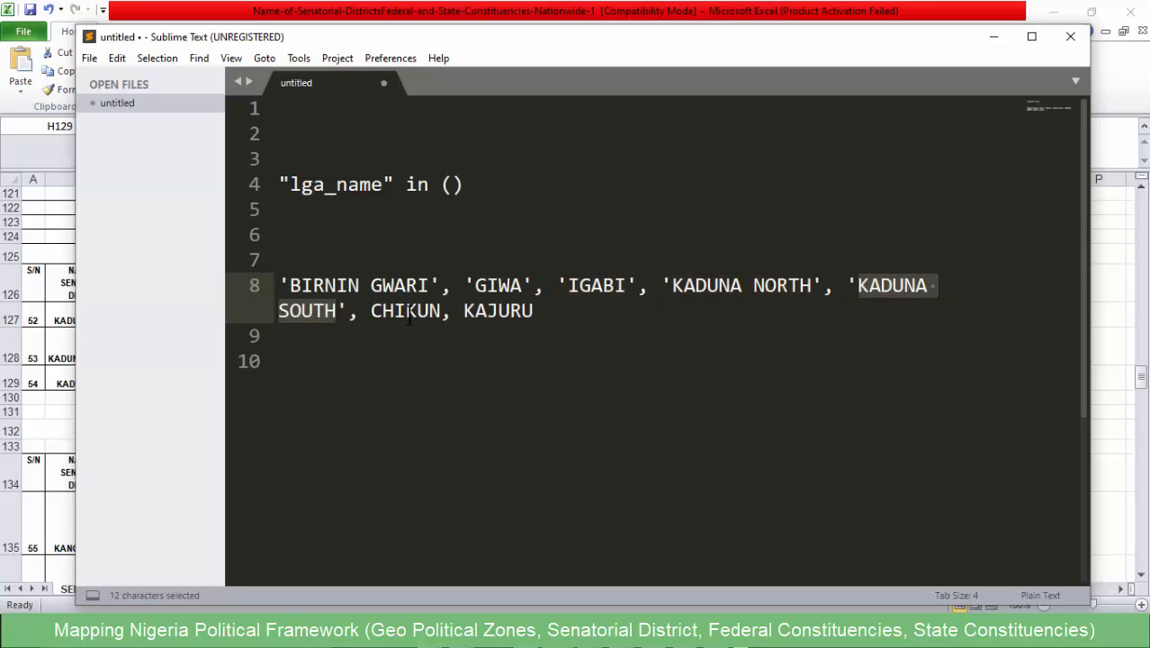
{"action": "double_click", "coordinate": [438, 312]}
{"action": "type", "text": "'"}
{"action": "double_click", "coordinate": [549, 310]}
{"action": "type", "text": "'"}
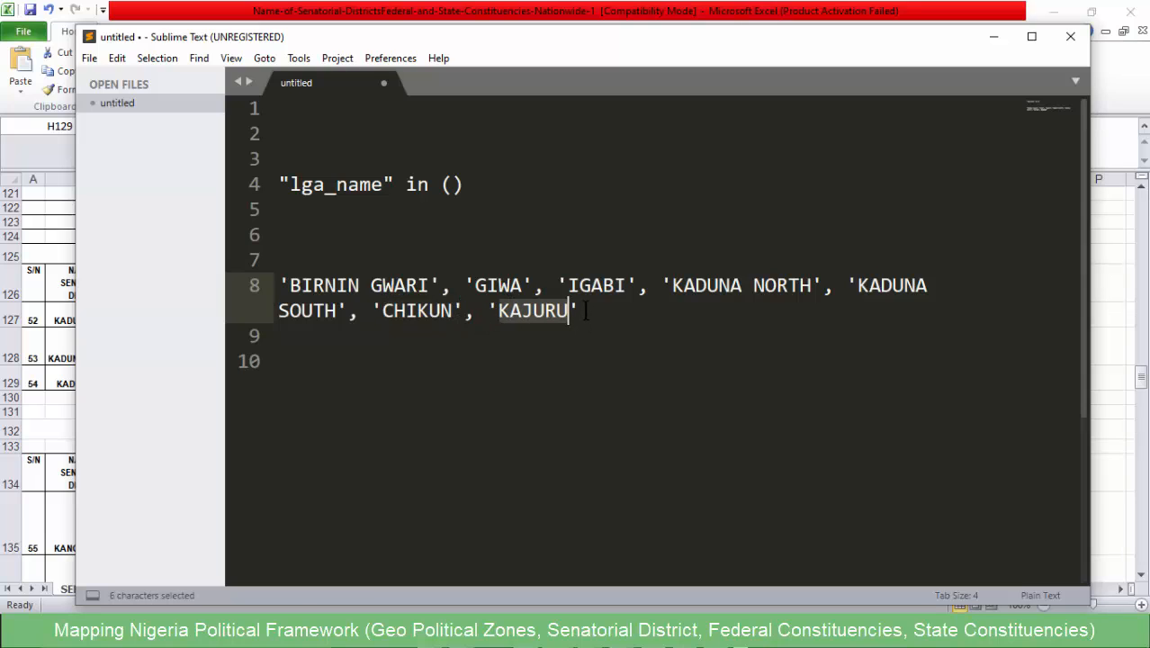
- Move the quoted Kaduna Central list into the parentheses of the lga_name expression and copy the complete expression
{"action": "left_click_drag", "start_coordinate": [586, 311], "coordinate": [279, 285]}
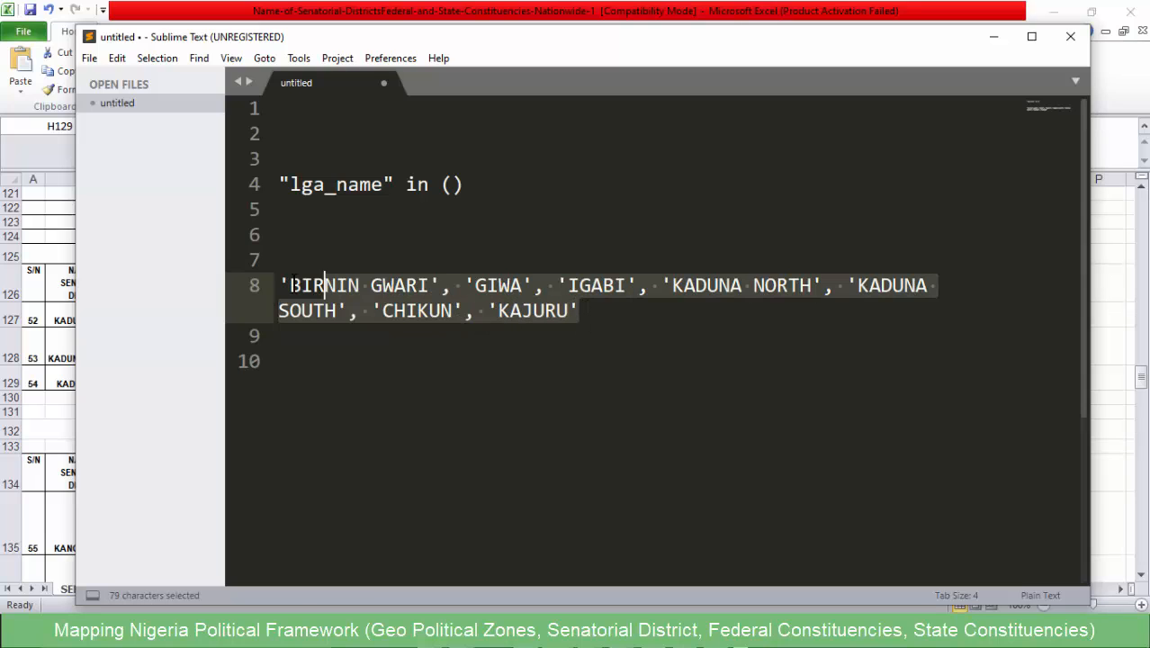
{"action": "key", "text": "ctrl+x"}
{"action": "left_click", "coordinate": [450, 186]}
{"action": "key", "text": "ctrl+v"}
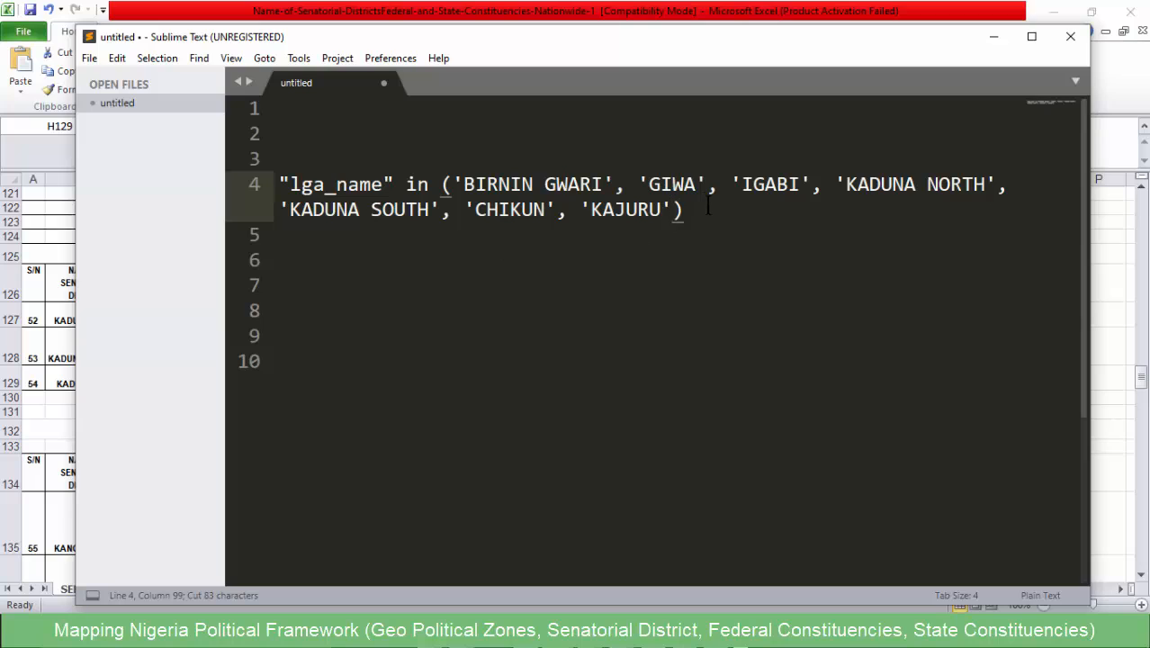
{"action": "left_click_drag", "start_coordinate": [686, 208], "coordinate": [256, 180]}
{"action": "key", "text": "ctrl+c"}
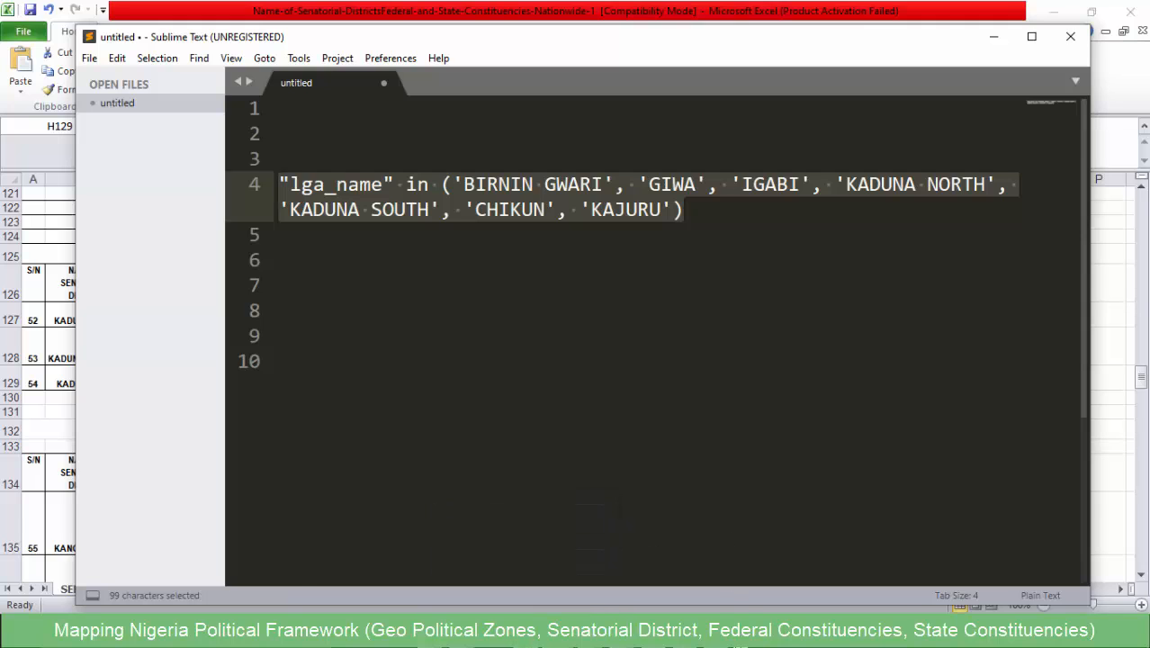
- Switch to the NGA_adm2 attribute table in QGIS, clear the selection and select the Kaduna Central LGAs with the copied expression
{"action": "left_click", "coordinate": [527, 633]}
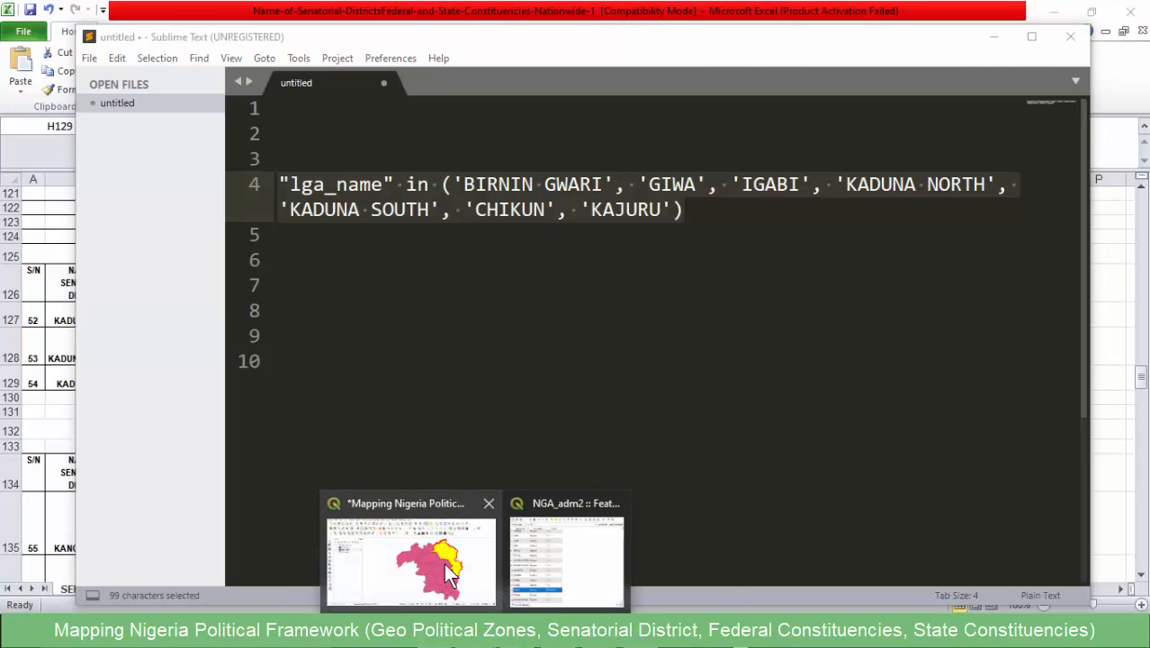
{"action": "left_click", "coordinate": [447, 567]}
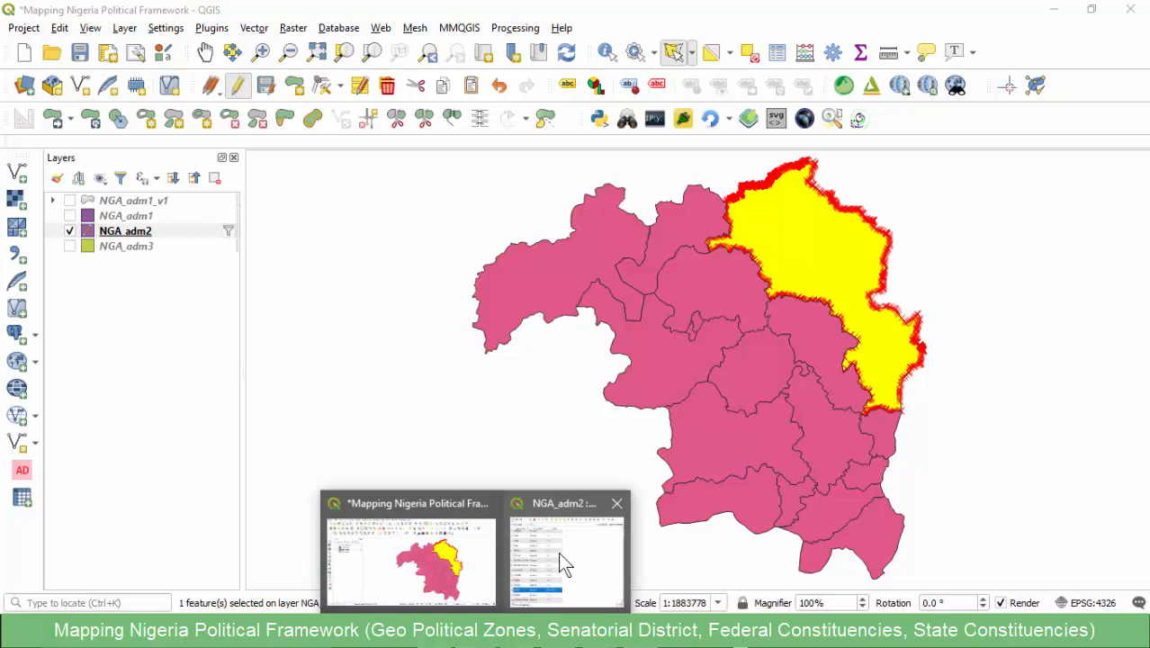
{"action": "left_click", "coordinate": [560, 554]}
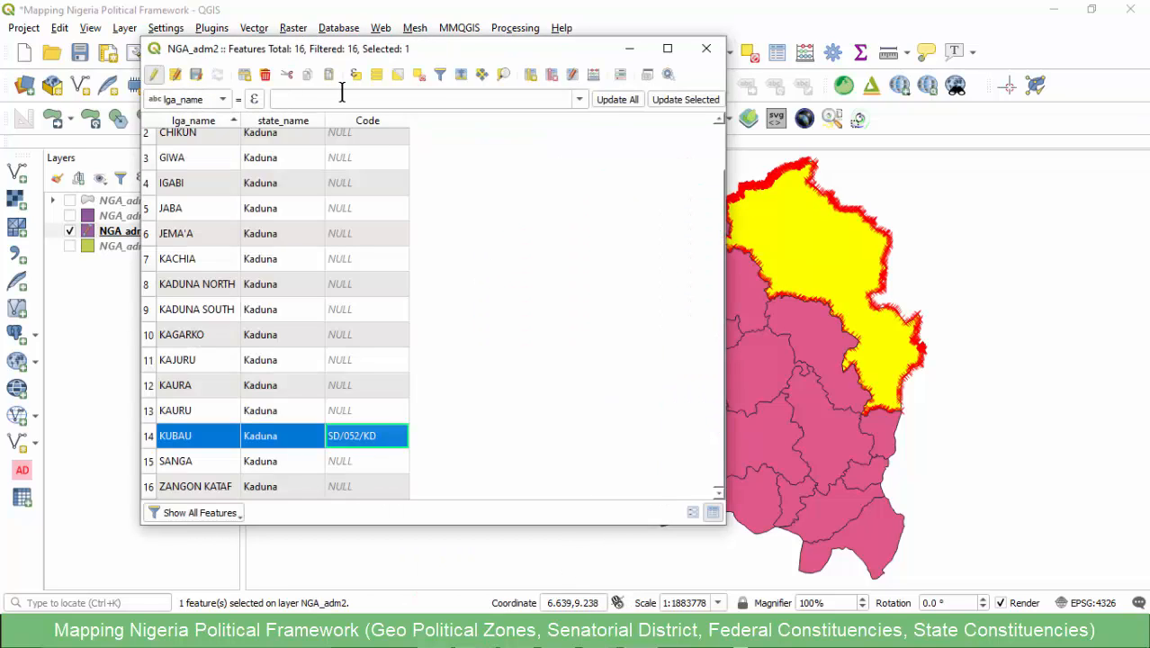
{"action": "left_click", "coordinate": [419, 76]}
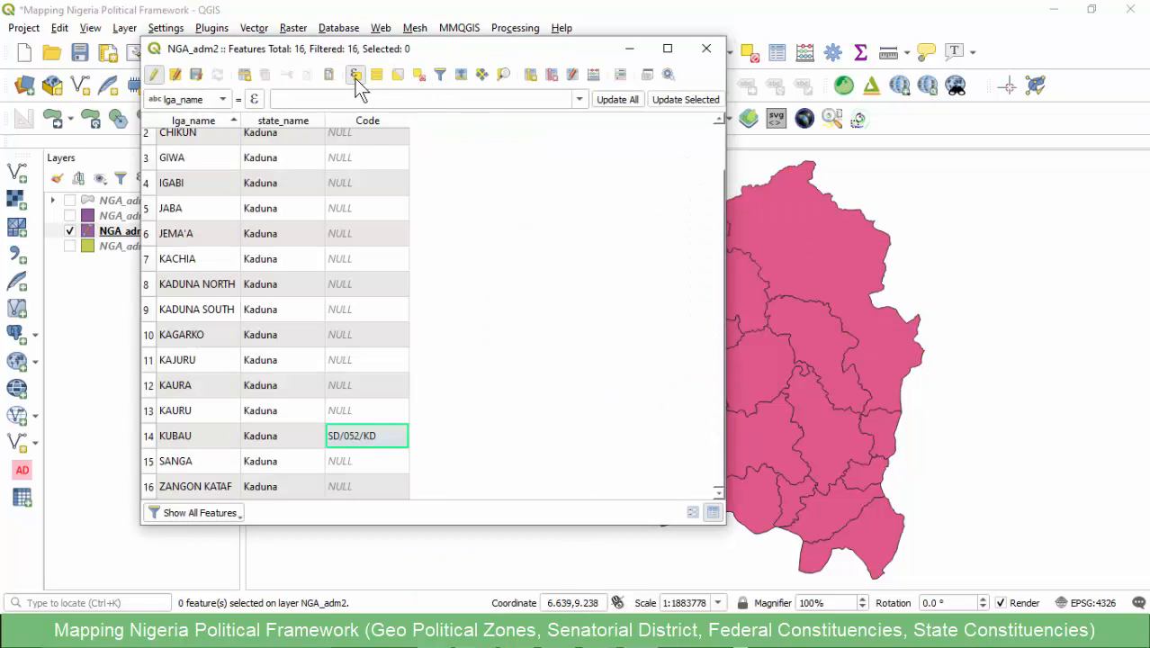
{"action": "left_click", "coordinate": [354, 76]}
{"action": "key", "text": "ctrl+v"}
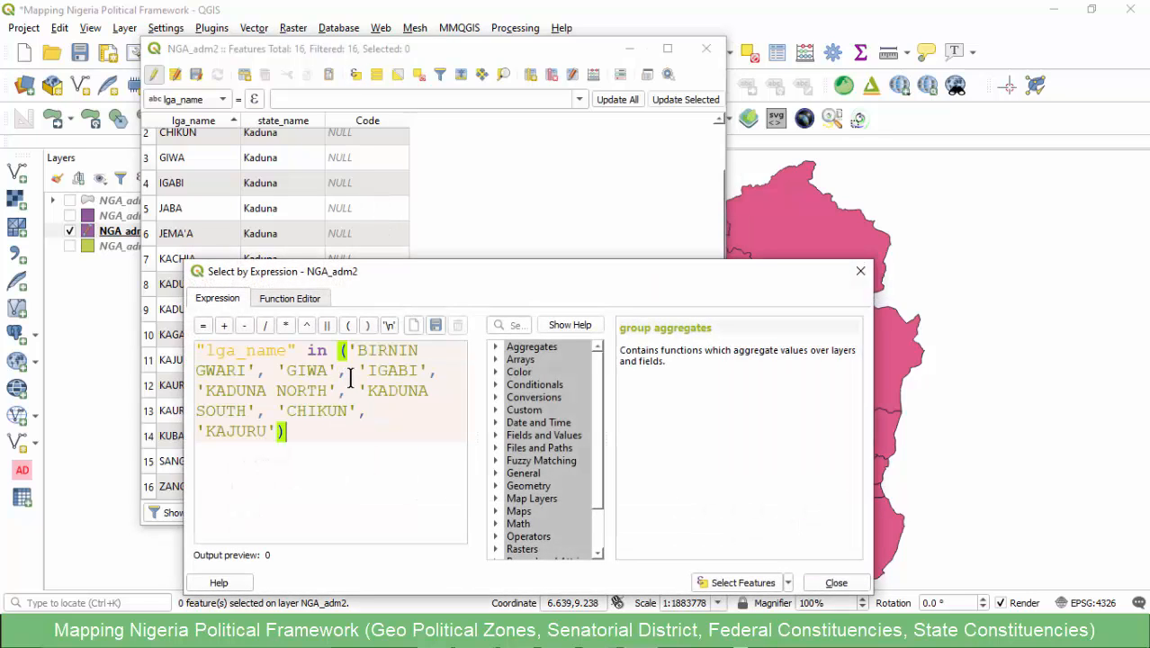
{"action": "left_click_drag", "start_coordinate": [510, 270], "coordinate": [513, 158]}
{"action": "left_click", "coordinate": [743, 474]}
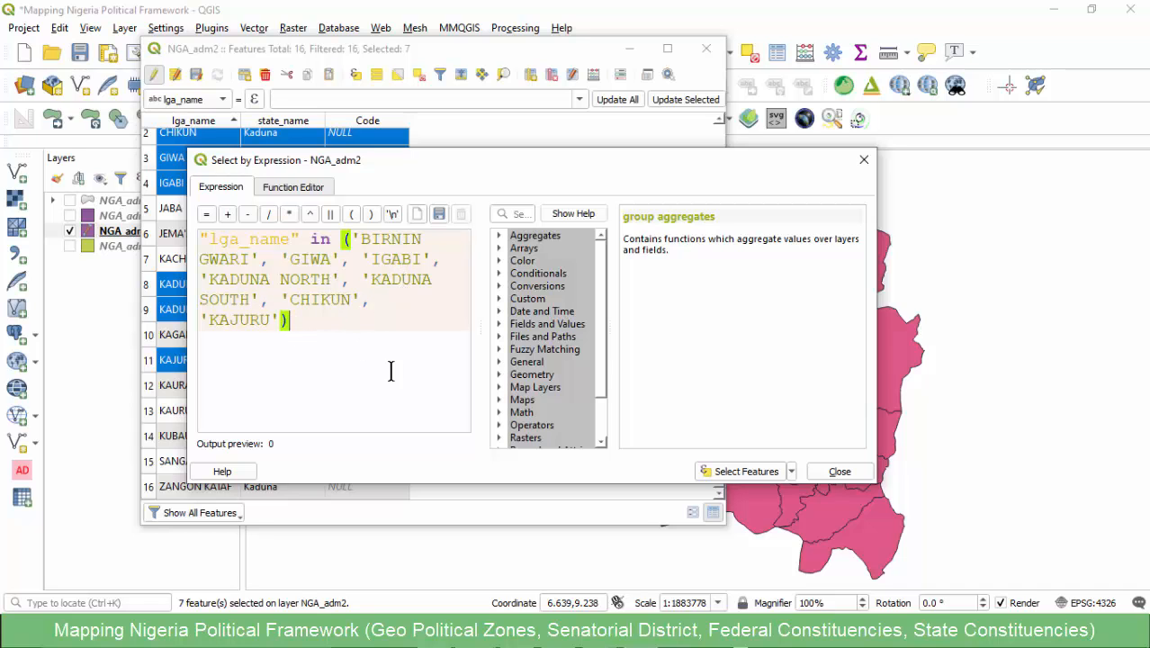
{"action": "left_click", "coordinate": [839, 471]}
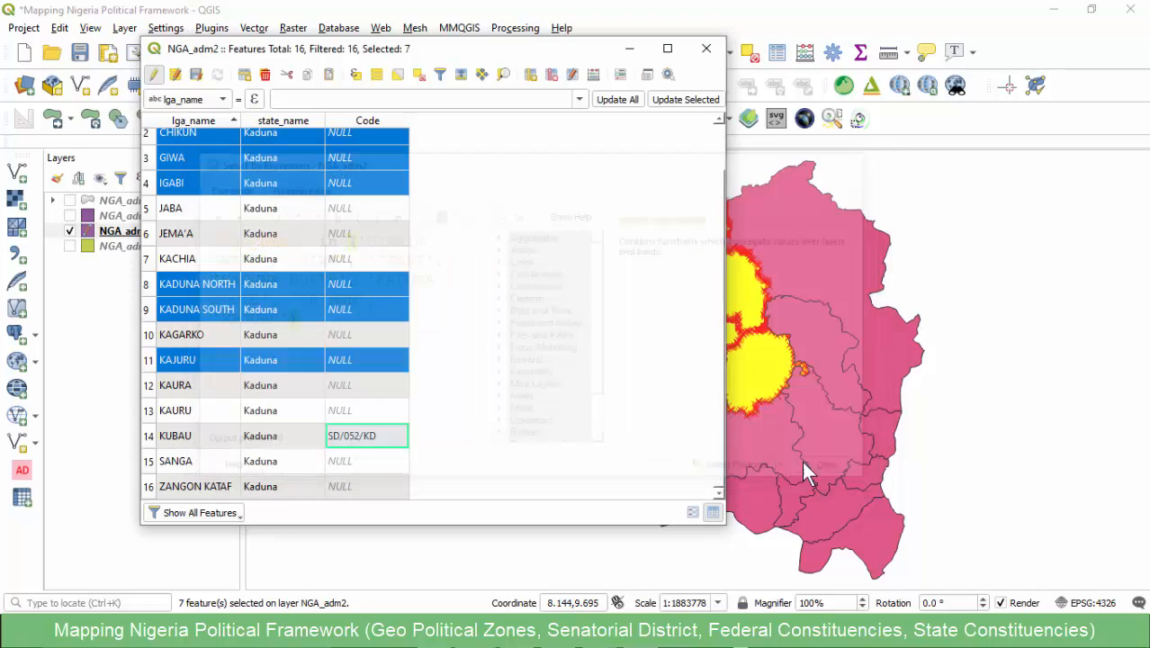
- Switch to the senatorial districts workbook in Excel and copy the Kaduna Central code SD/053/KD
{"action": "left_click", "coordinate": [805, 11]}
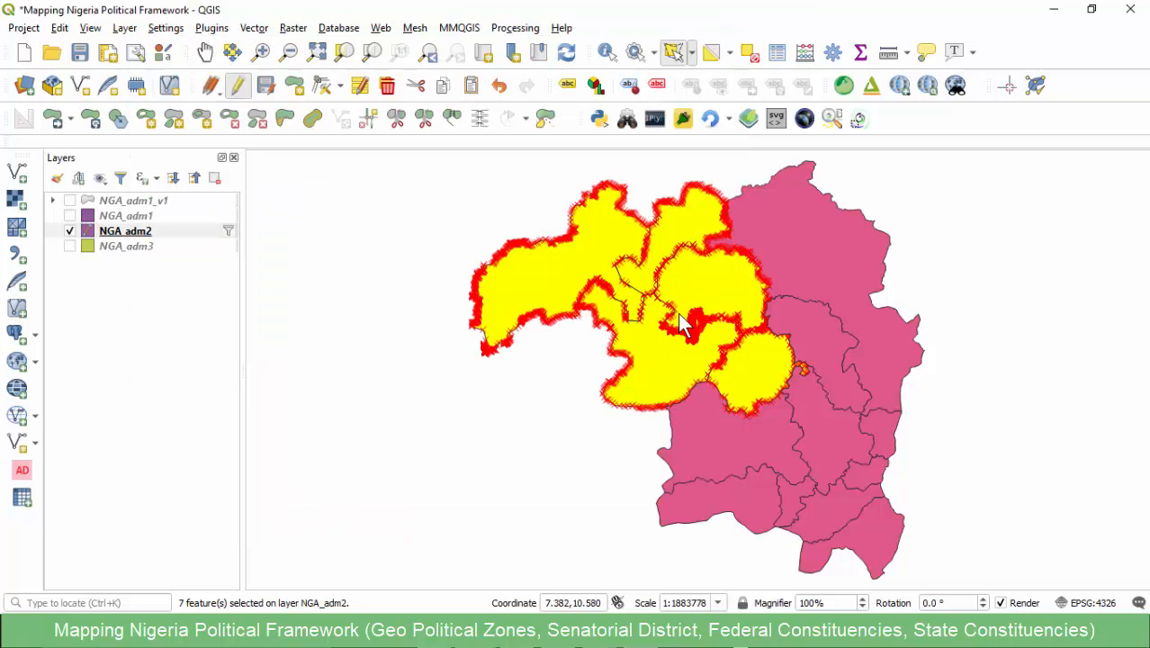
{"action": "mouse_move", "coordinate": [598, 630]}
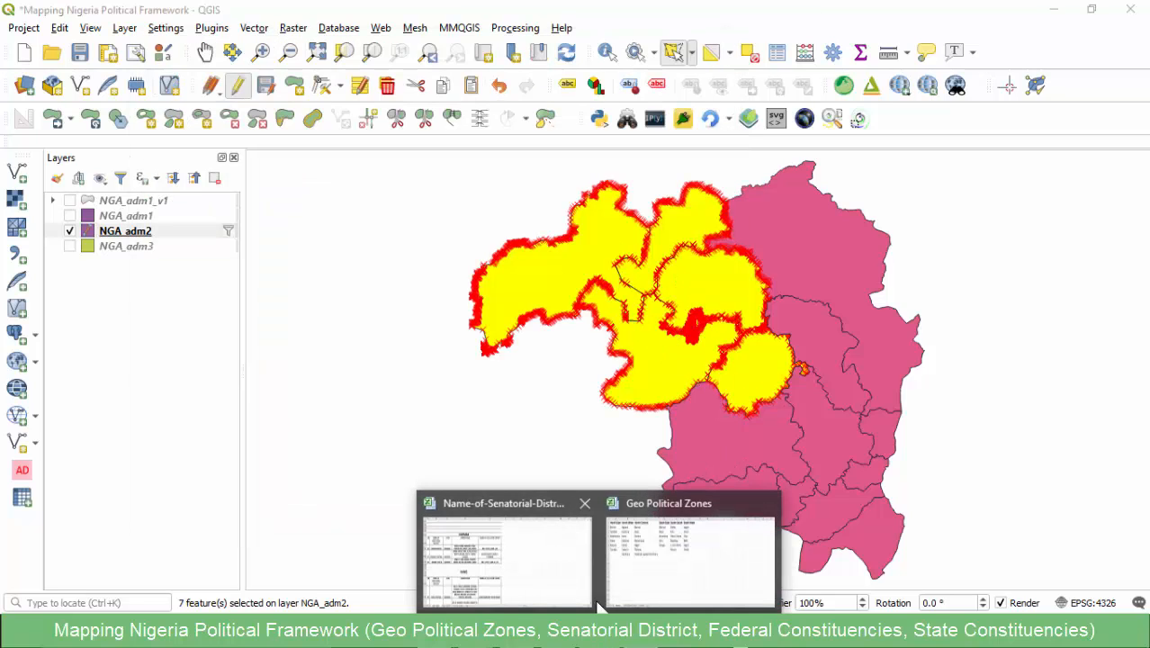
{"action": "left_click", "coordinate": [550, 558]}
{"action": "left_click", "coordinate": [153, 346]}
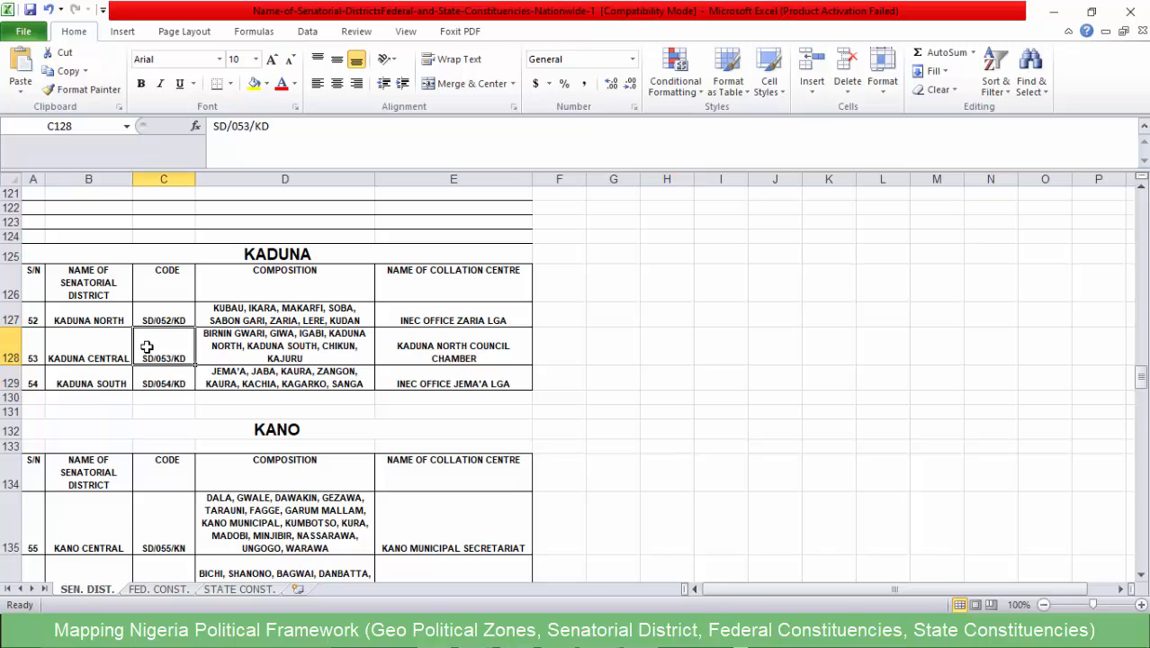
{"action": "left_click", "coordinate": [241, 126]}
{"action": "left_click_drag", "start_coordinate": [241, 125], "coordinate": [195, 135]}
{"action": "key", "text": "ctrl+c"}
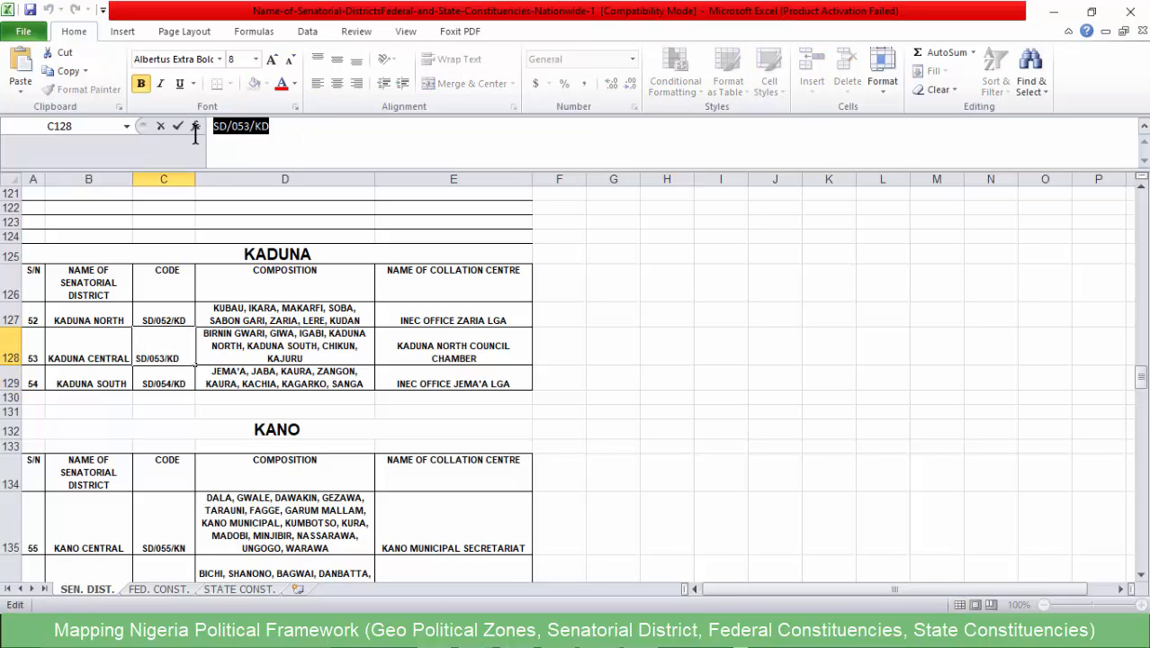
- Return to QGIS and merge the selected Kaduna Central LGAs into one feature
{"action": "left_click", "coordinate": [1053, 11]}
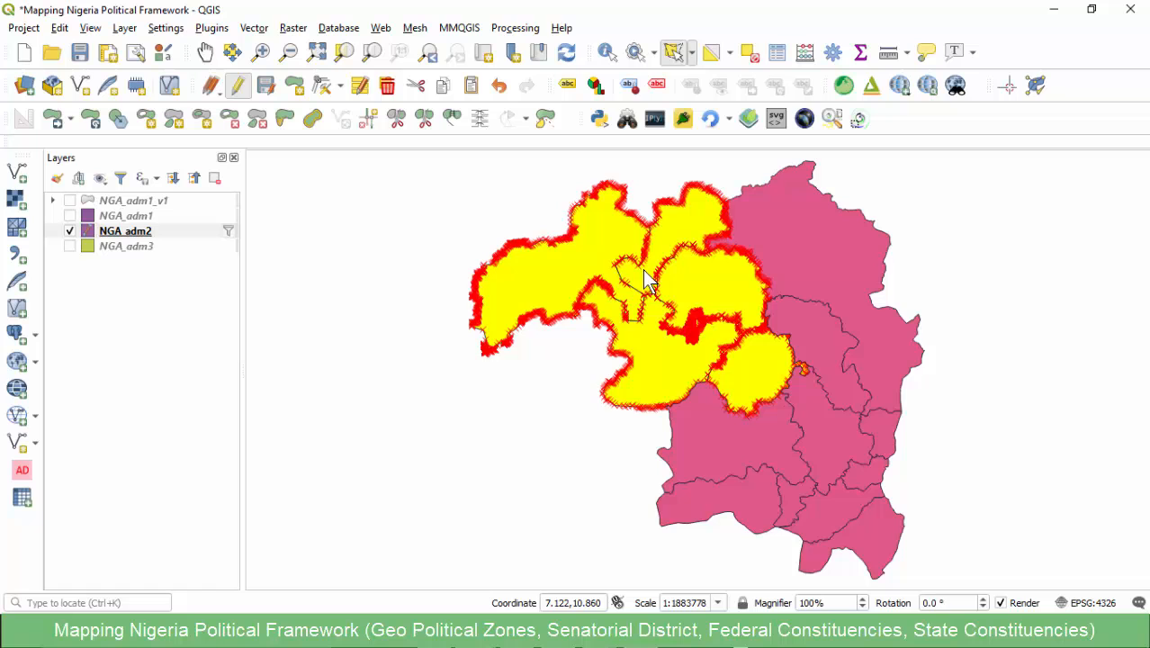
{"action": "left_click", "coordinate": [453, 121]}
{"action": "left_click", "coordinate": [562, 446]}
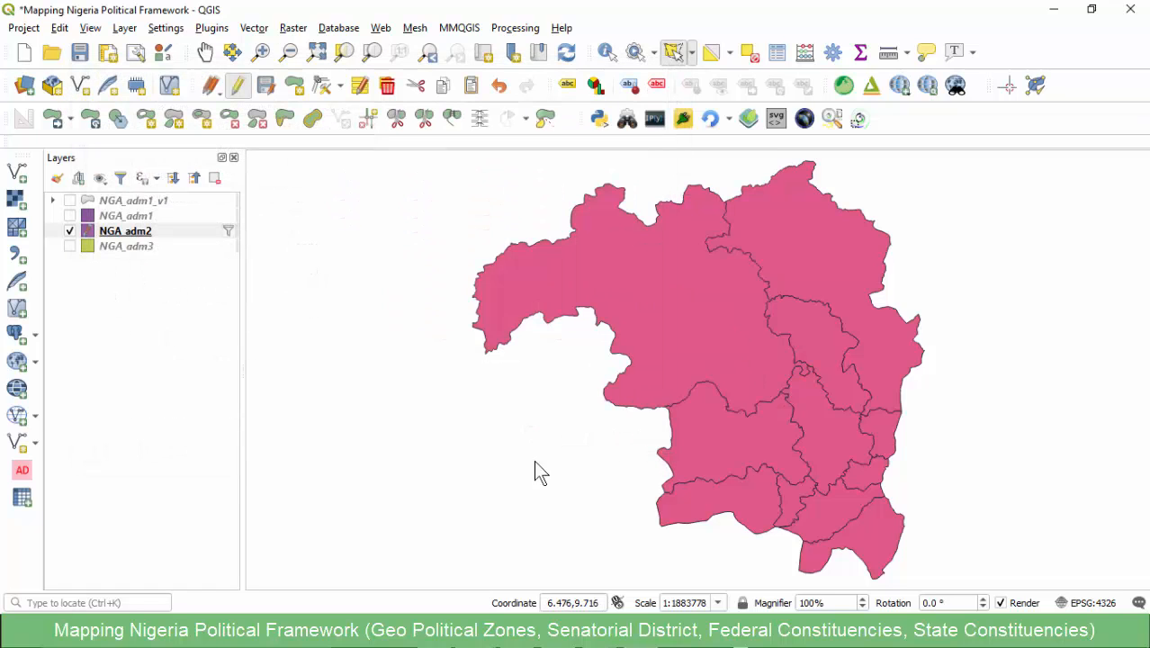
- Select the merged Kaduna Central polygon and set its Code value to SD/053/KD in the NGA_adm2 attribute table
{"action": "left_click", "coordinate": [644, 286]}
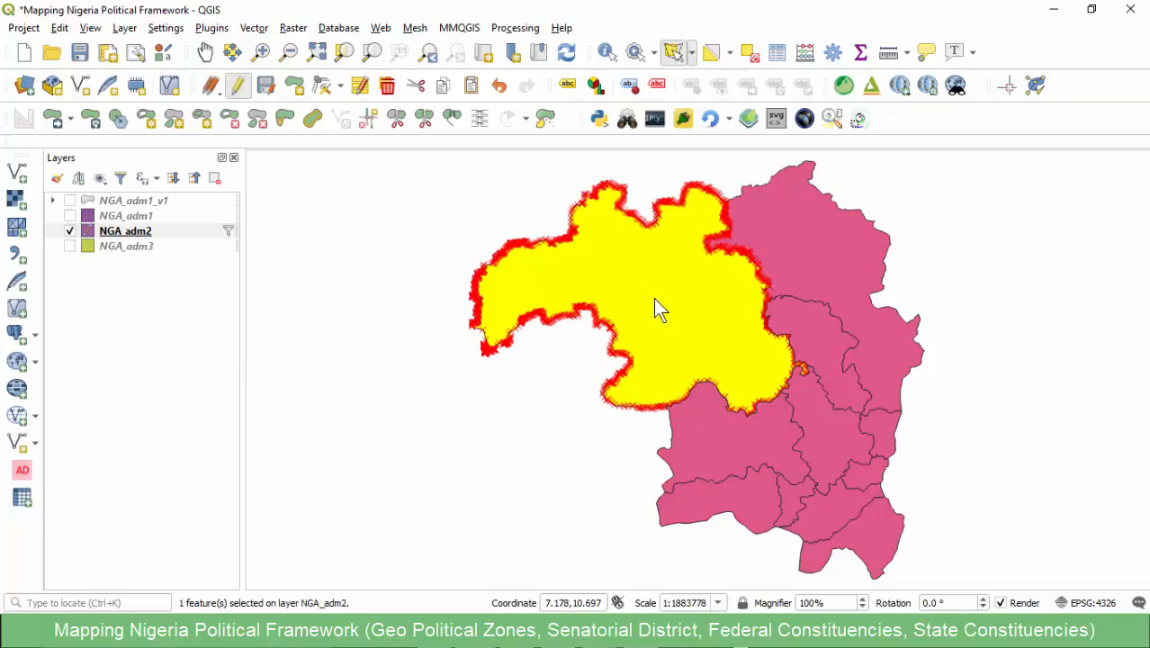
{"action": "left_click", "coordinate": [540, 574]}
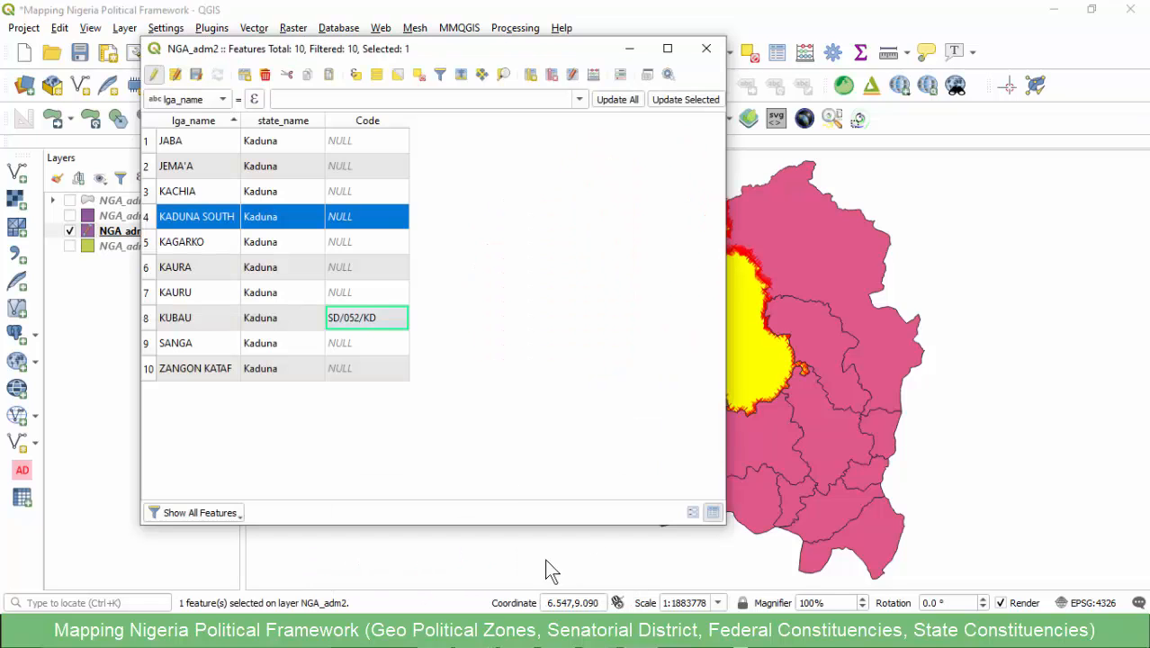
{"action": "double_click", "coordinate": [382, 223]}
{"action": "key", "text": "ctrl+v"}
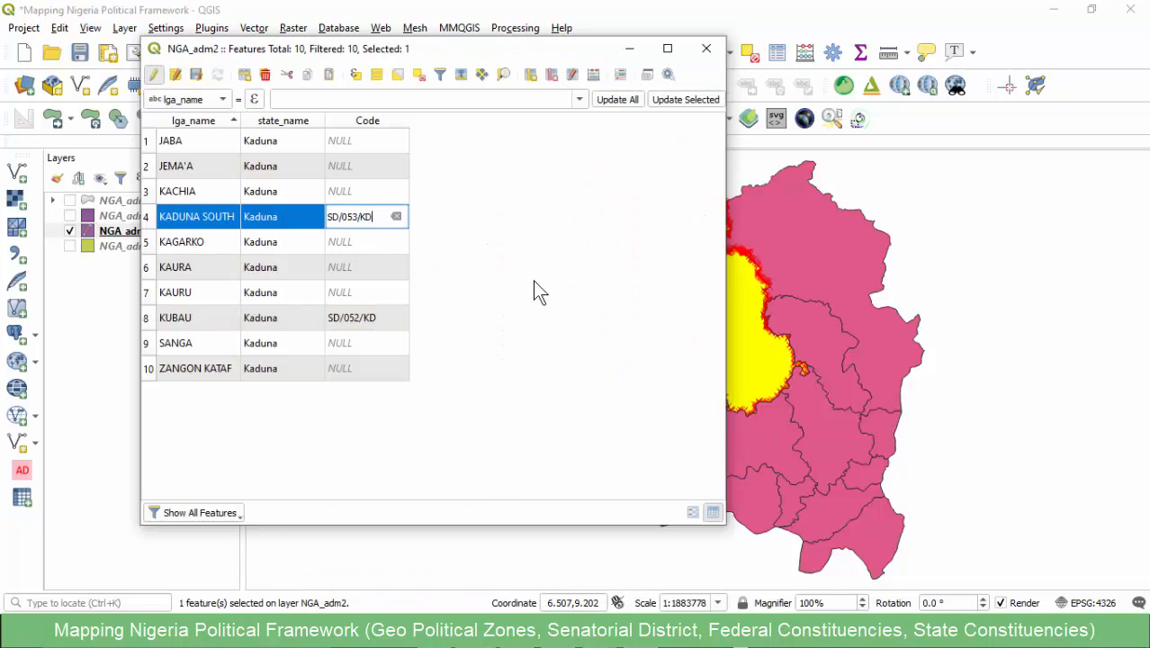
{"action": "key", "text": "Return"}
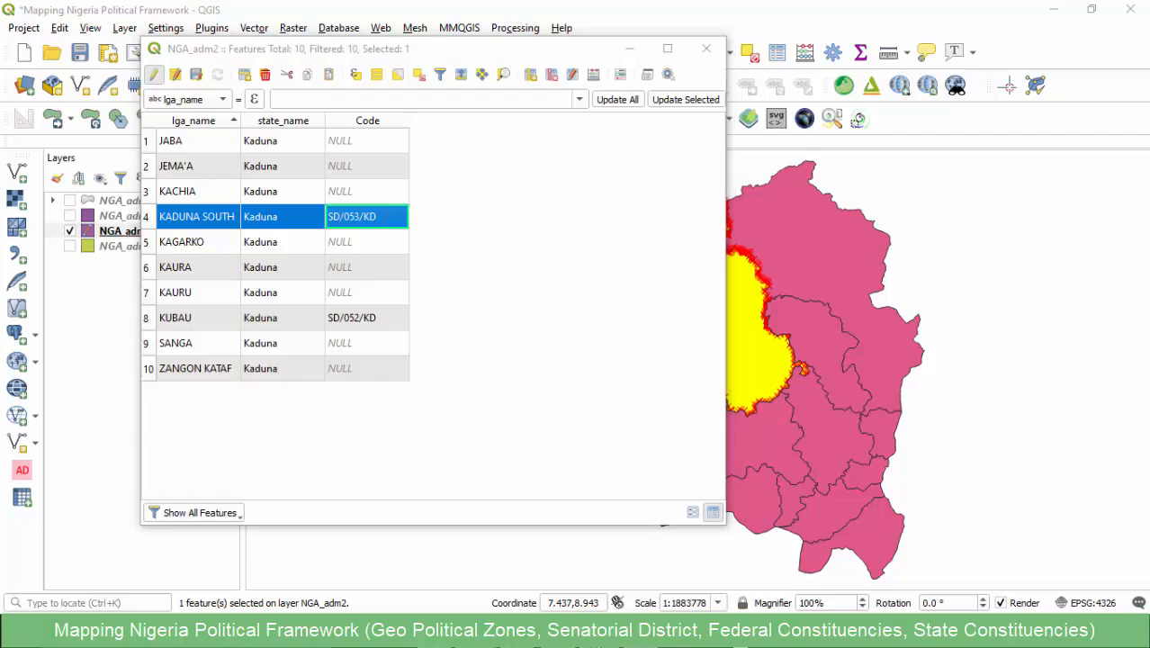
- Switch to the senatorial districts workbook in Excel and copy the LGA composition list of Kaduna South
{"action": "mouse_move", "coordinate": [585, 606]}
{"action": "left_click", "coordinate": [508, 567]}
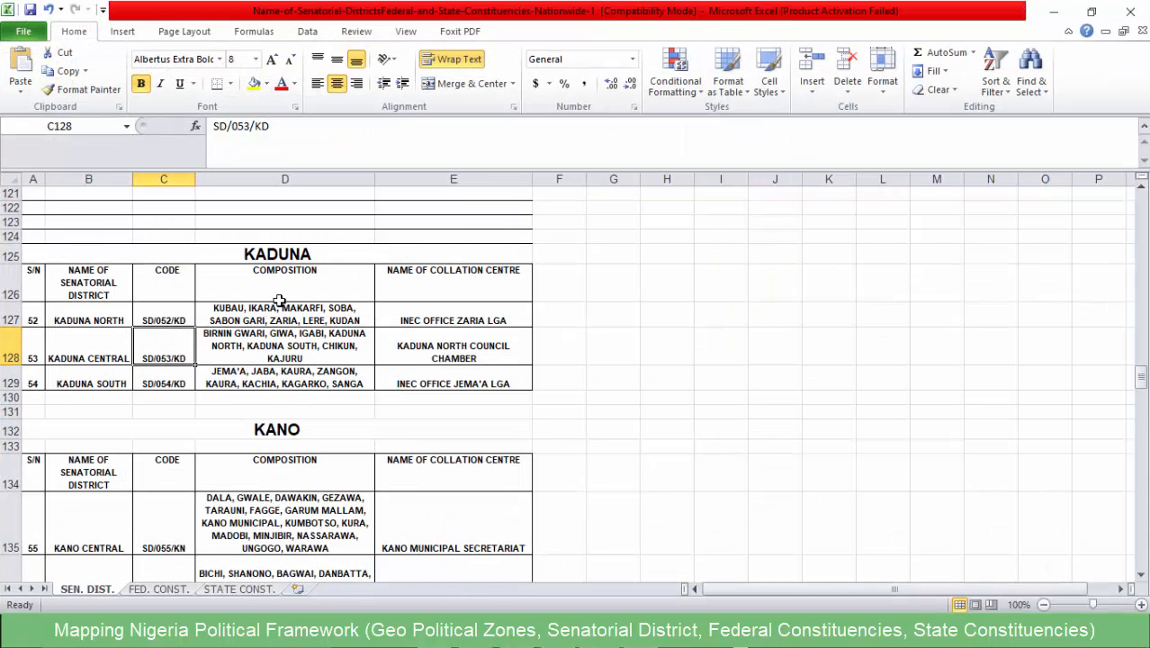
{"action": "left_click", "coordinate": [97, 383]}
{"action": "left_click", "coordinate": [270, 378]}
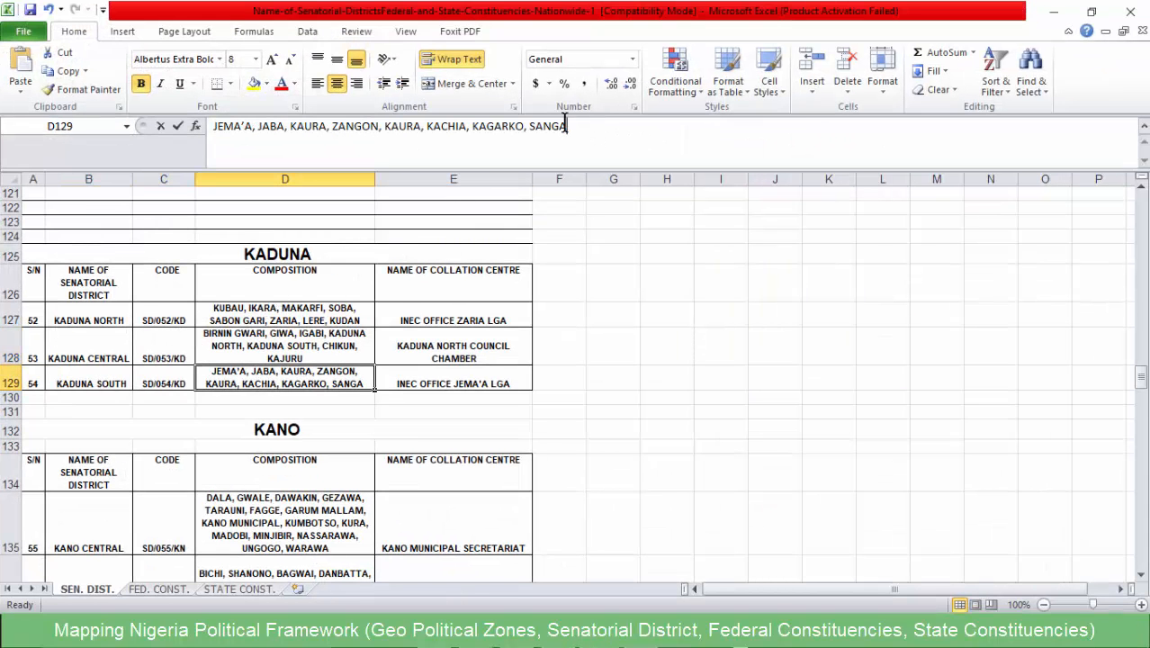
{"action": "left_click_drag", "start_coordinate": [567, 126], "coordinate": [210, 126]}
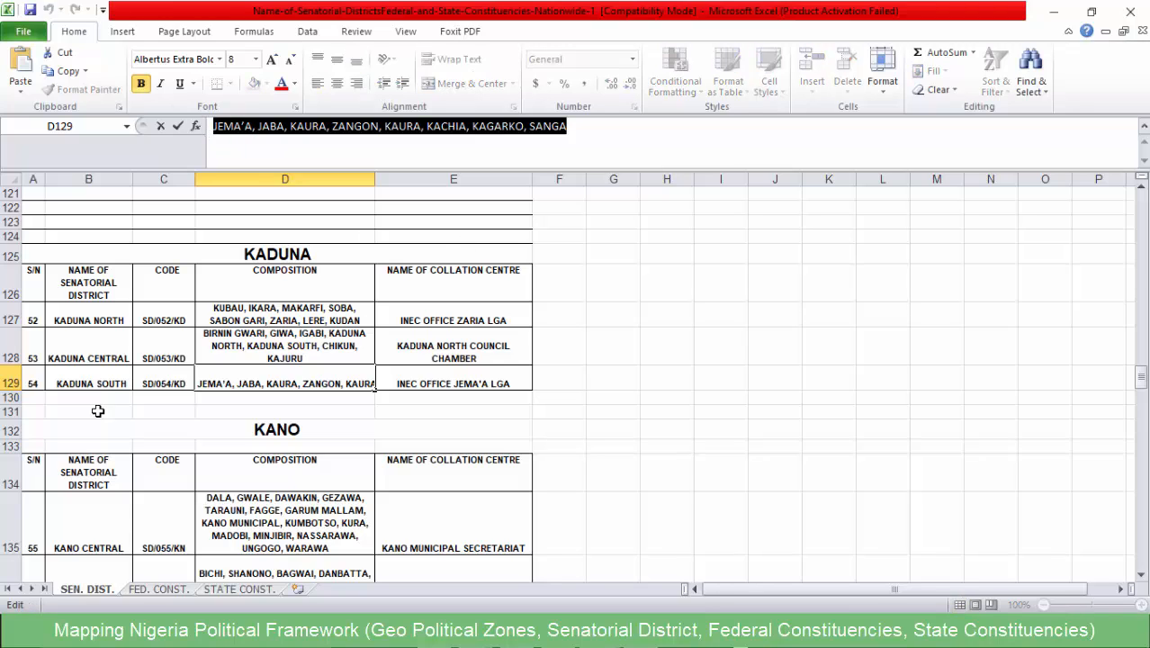
{"action": "key", "text": "ctrl+c"}
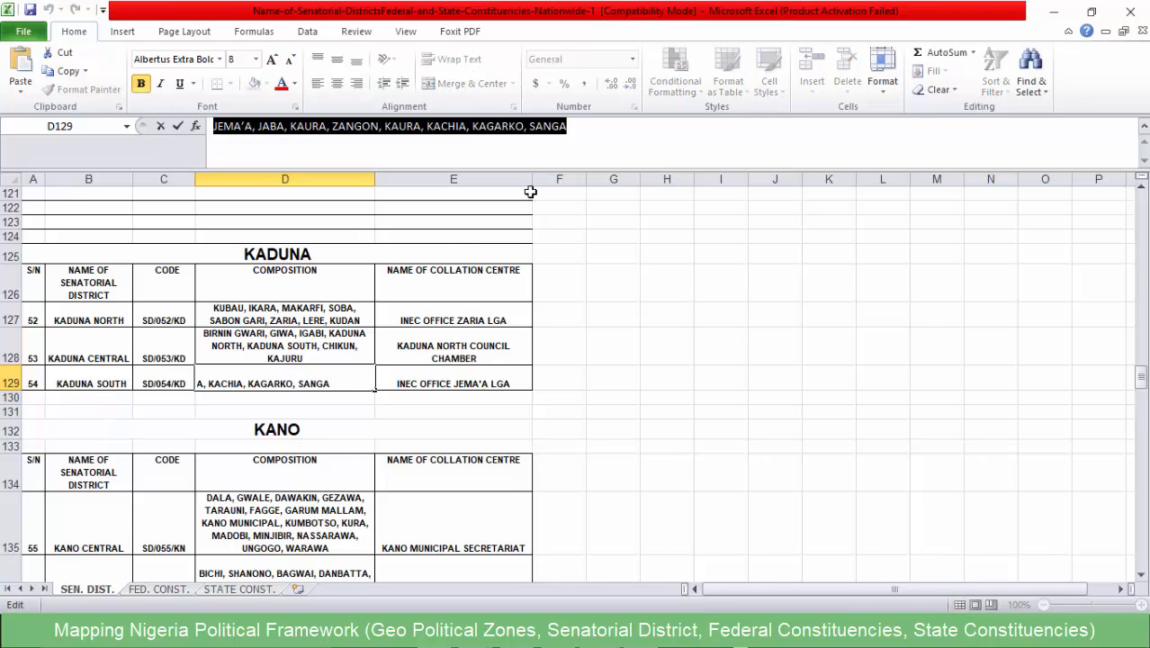
- Switch to Sublime Text and paste the Kaduna South LGA list on line 8
{"action": "left_click", "coordinate": [1055, 11]}
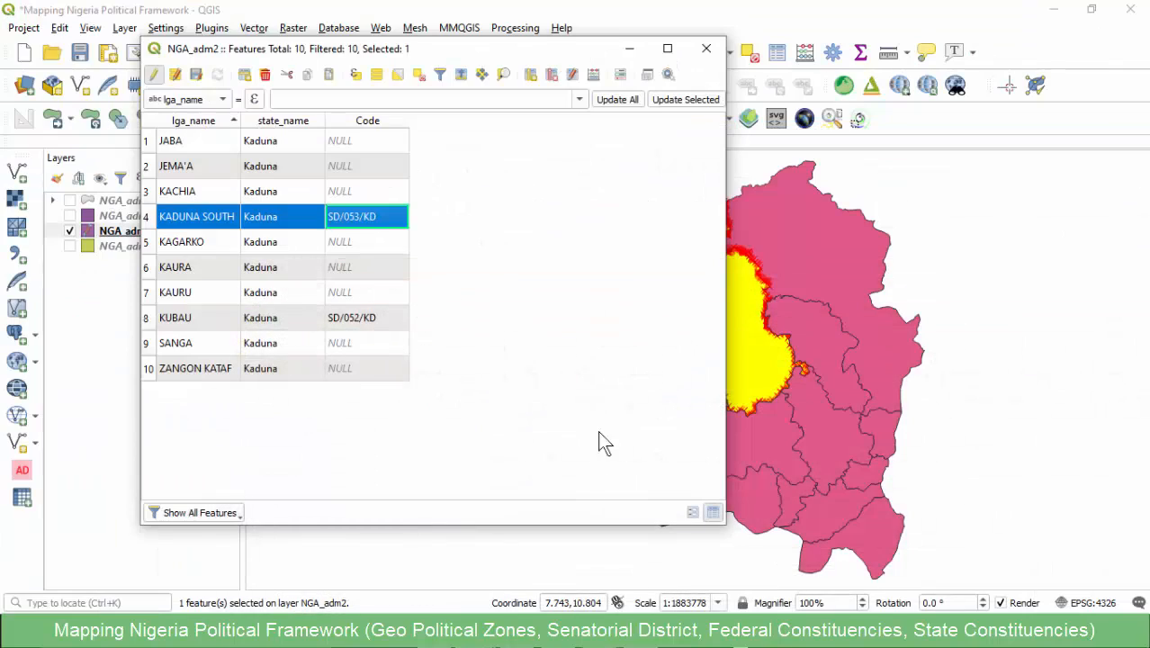
{"action": "left_click", "coordinate": [733, 635]}
{"action": "left_click", "coordinate": [448, 312]}
{"action": "key", "text": "ctrl+v"}
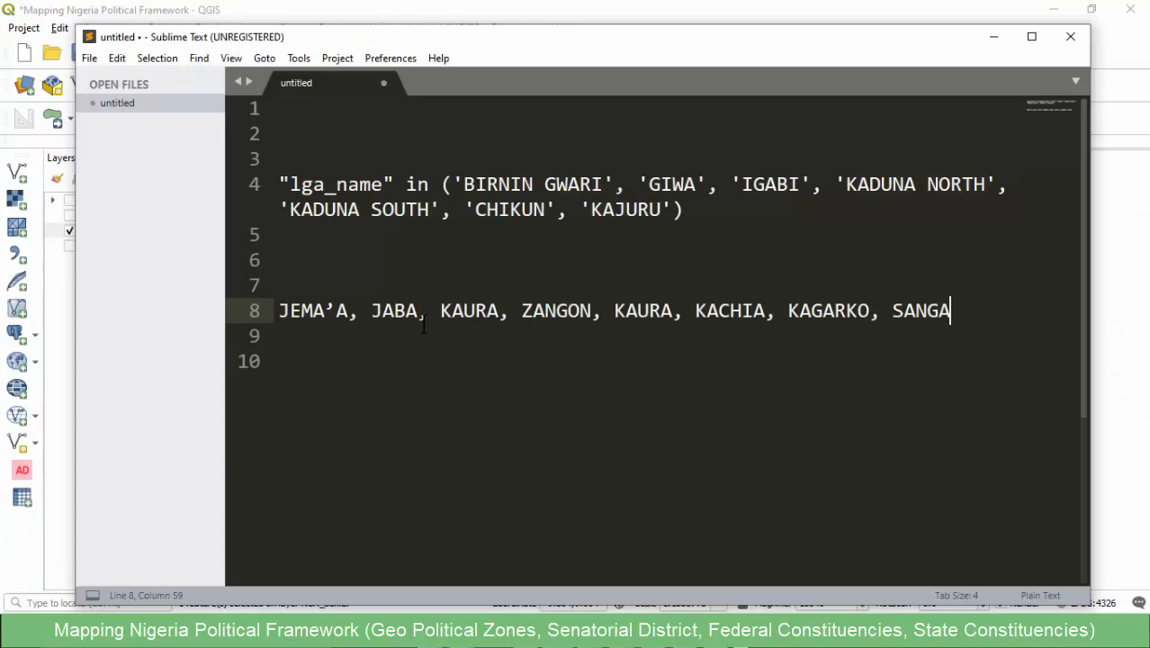
- Replace the curly apostrophe in JEMA'A on line 8 with a straight one
{"action": "left_click_drag", "start_coordinate": [349, 312], "coordinate": [304, 315]}
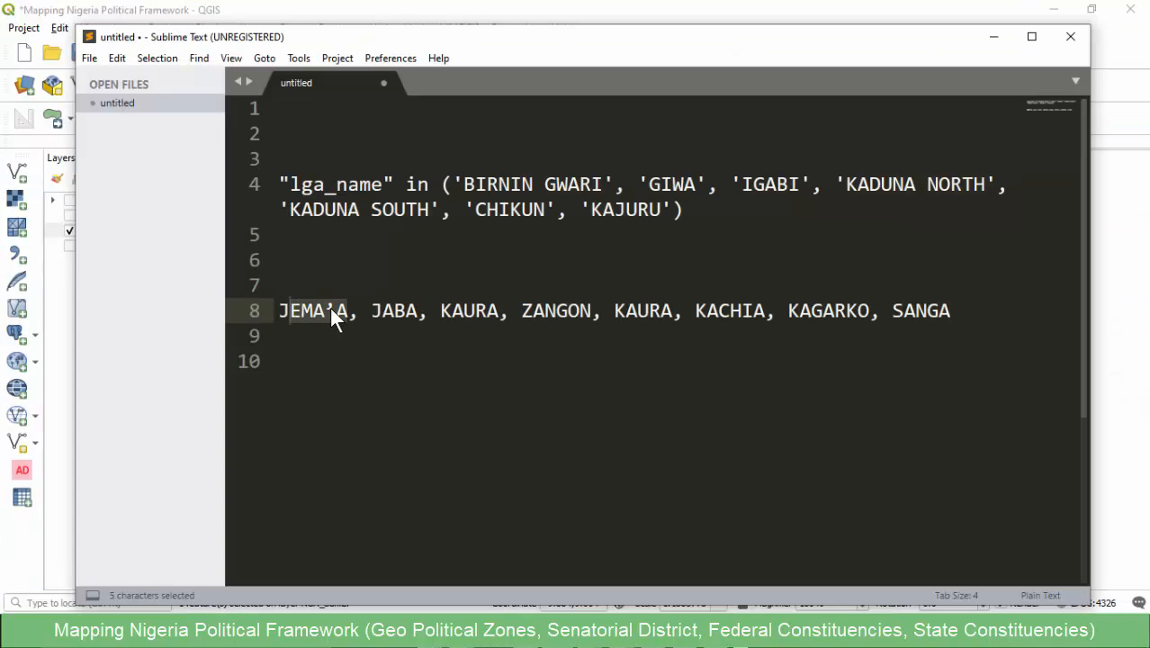
{"action": "left_click", "coordinate": [335, 311]}
{"action": "key", "text": "BackSpace"}
{"action": "type", "text": "'"}
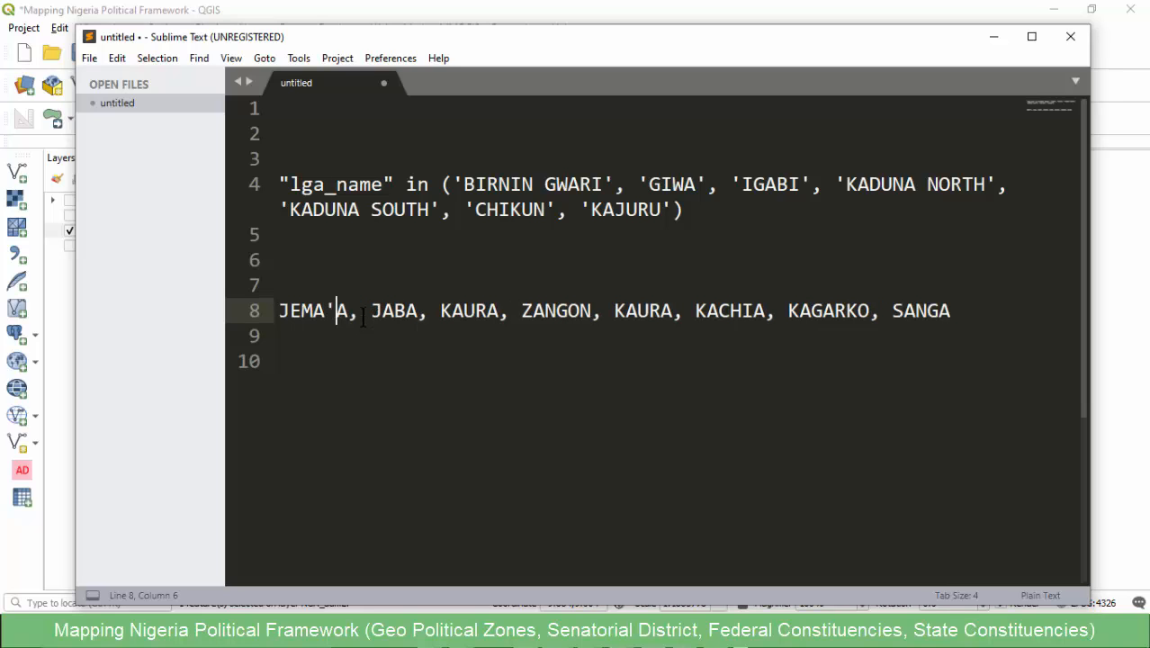
- Enclose each Kaduna South LGA name on line 8, from JEMA'A to SANGA, in single quotes
{"action": "left_click_drag", "start_coordinate": [350, 311], "coordinate": [281, 311]}
{"action": "type", "text": "'"}
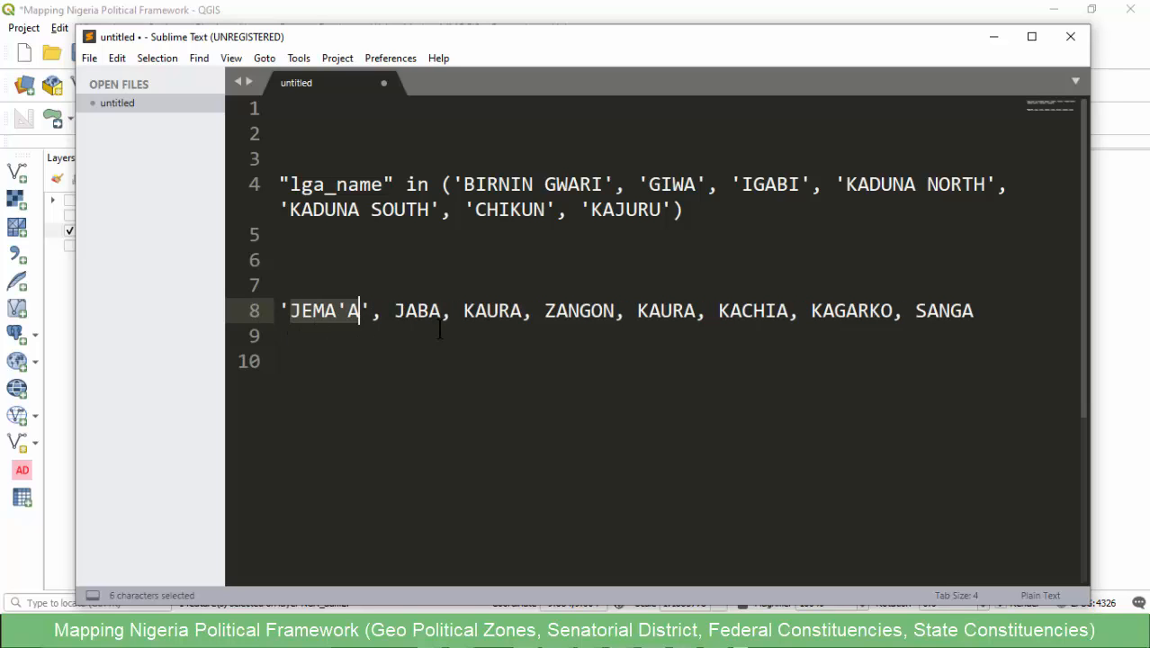
{"action": "double_click", "coordinate": [436, 315]}
{"action": "type", "text": "'"}
{"action": "double_click", "coordinate": [542, 315]}
{"action": "type", "text": "'"}
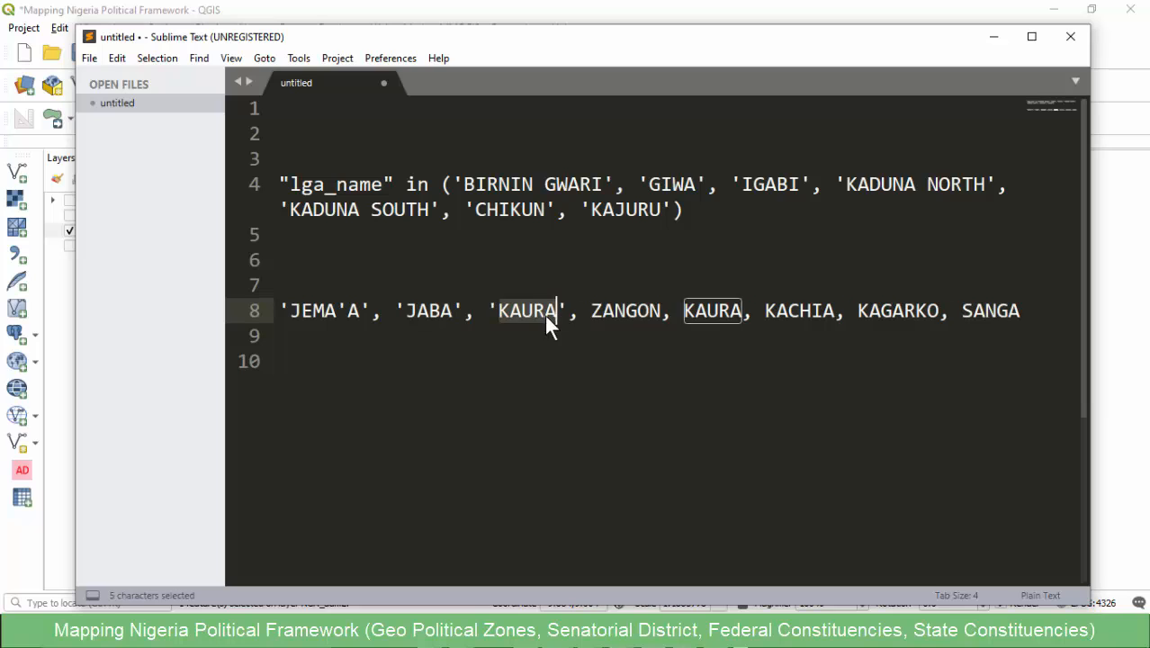
{"action": "double_click", "coordinate": [629, 311]}
{"action": "type", "text": "'"}
{"action": "double_click", "coordinate": [746, 313]}
{"action": "type", "text": "'"}
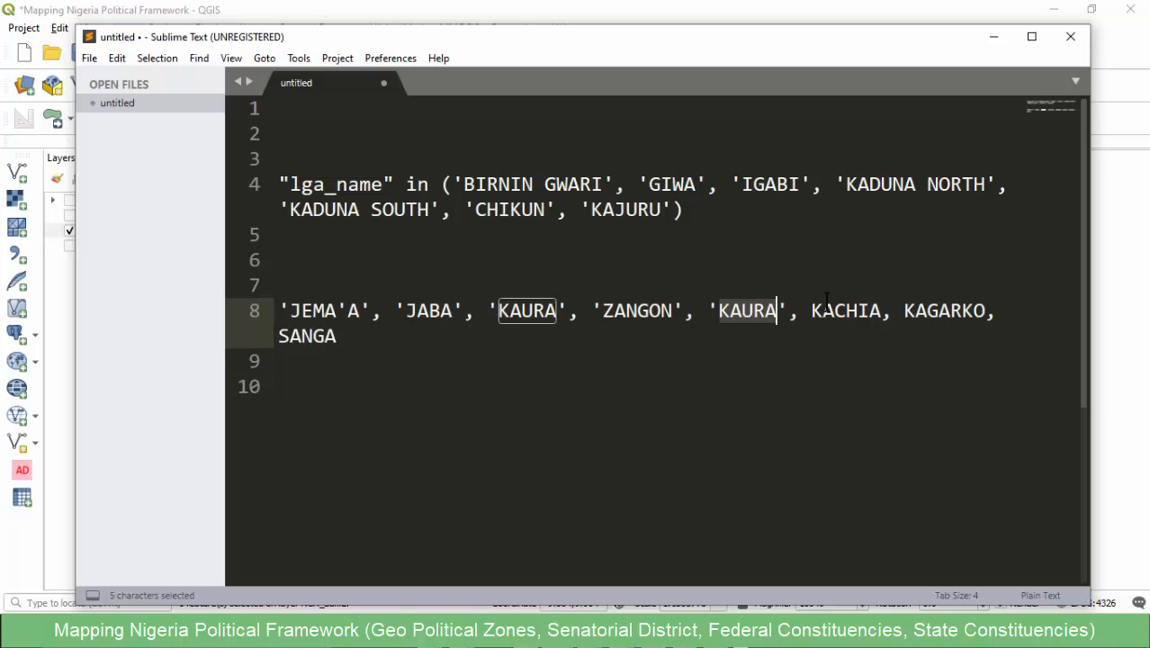
{"action": "double_click", "coordinate": [851, 313]}
{"action": "type", "text": "'"}
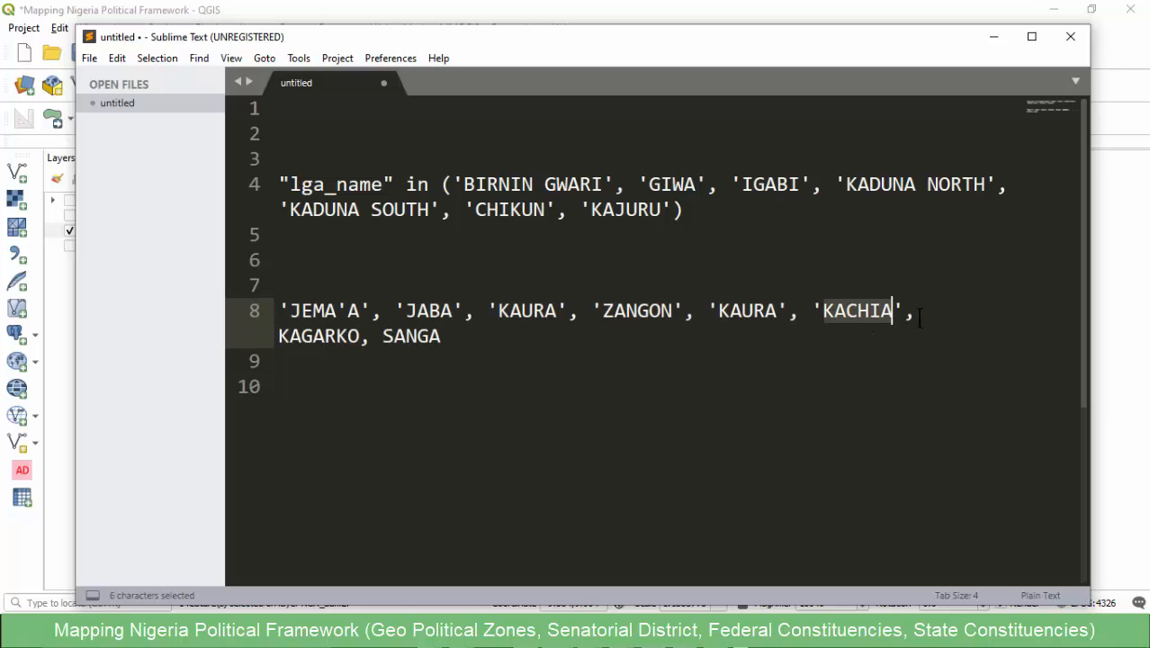
{"action": "double_click", "coordinate": [294, 333]}
{"action": "type", "text": "'"}
{"action": "double_click", "coordinate": [433, 338]}
{"action": "type", "text": "'"}
- Replace the Kaduna Central names in line 4's "lga_name" in () expression with the quoted Kaduna South list, and copy the whole expression
{"action": "left_click_drag", "start_coordinate": [486, 340], "coordinate": [277, 325]}
{"action": "key", "text": "ctrl+x"}
{"action": "left_click_drag", "start_coordinate": [671, 209], "coordinate": [614, 209]}
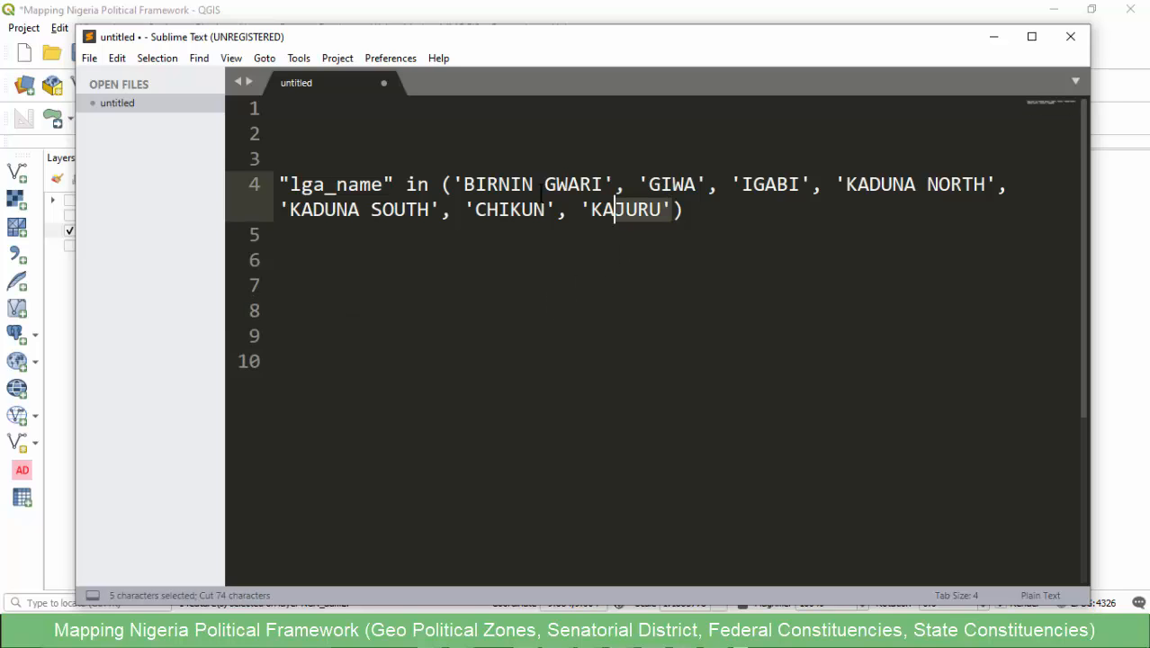
{"action": "left_click_drag", "start_coordinate": [542, 193], "coordinate": [453, 184]}
{"action": "key", "text": "BackSpace"}
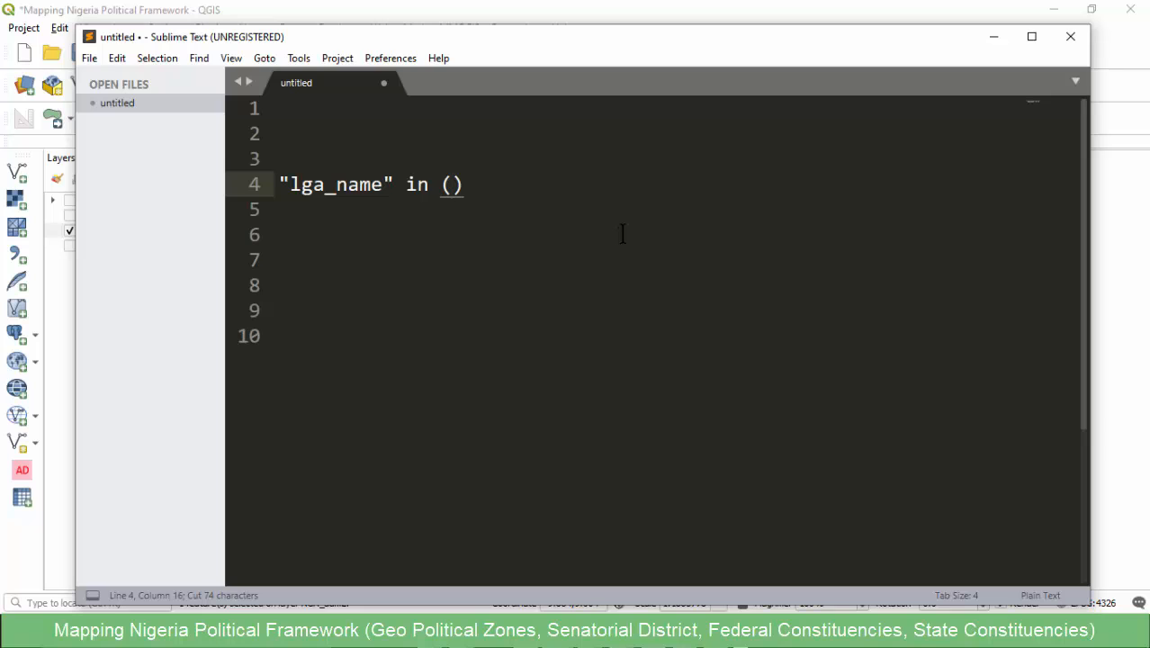
{"action": "key", "text": "ctrl+v"}
{"action": "left_click_drag", "start_coordinate": [630, 216], "coordinate": [262, 173]}
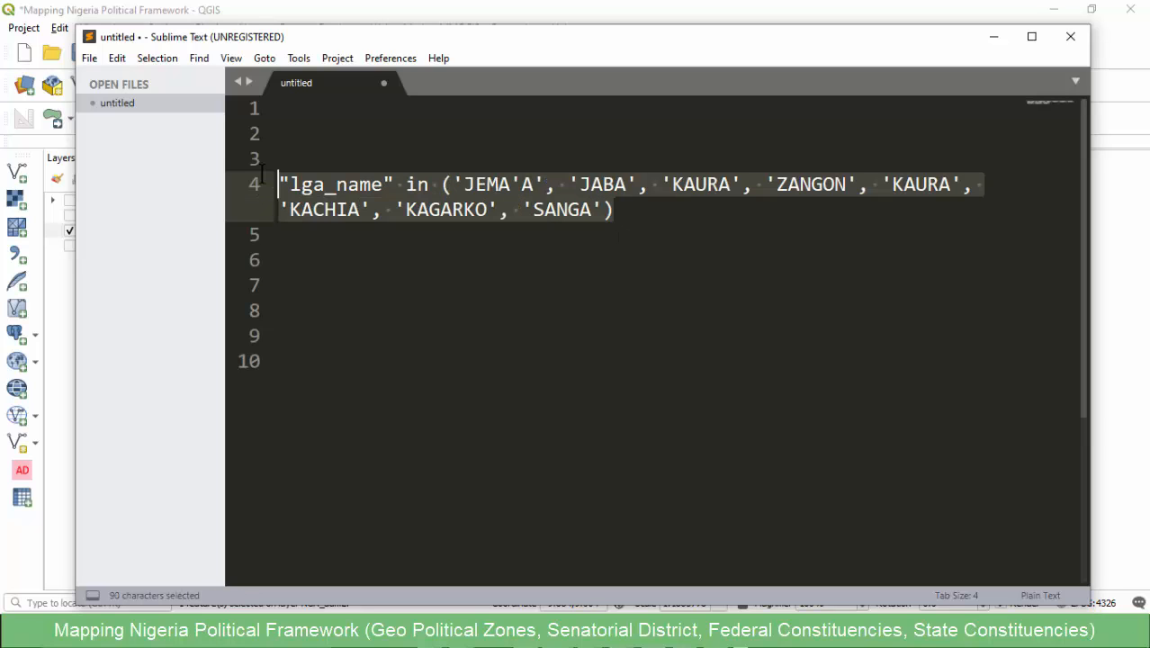
{"action": "key", "text": "ctrl+c"}
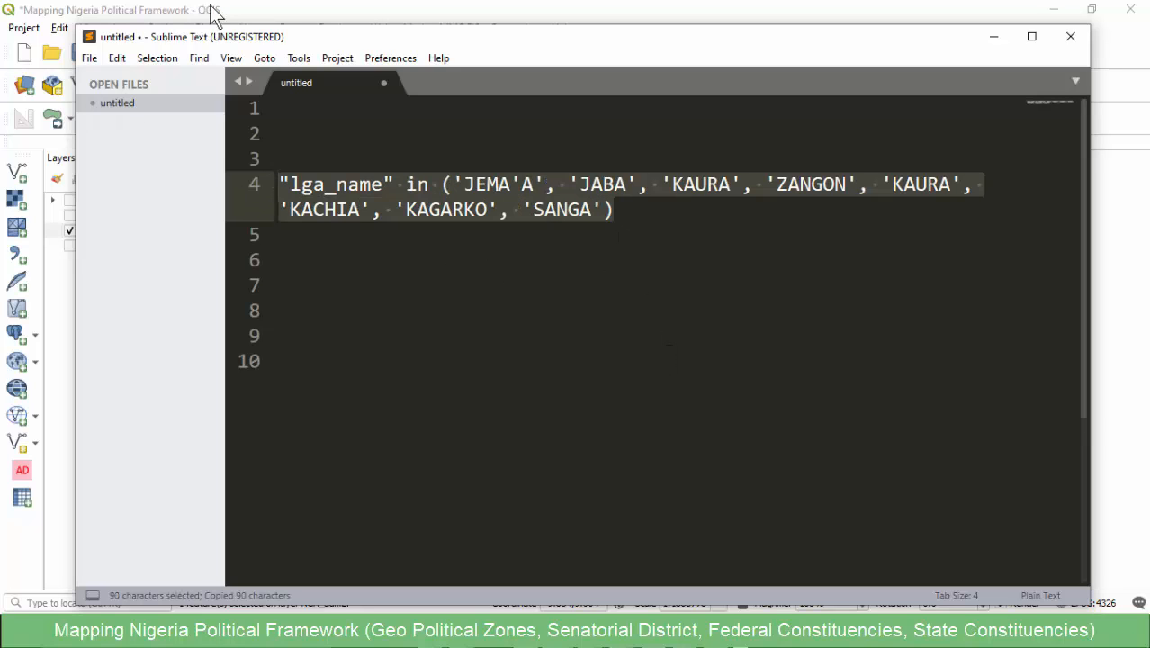
- Switch to QGIS, clear the current NGA_adm2 selection, and paste the copied expression into Select by Expression
{"action": "left_click", "coordinate": [267, 9]}
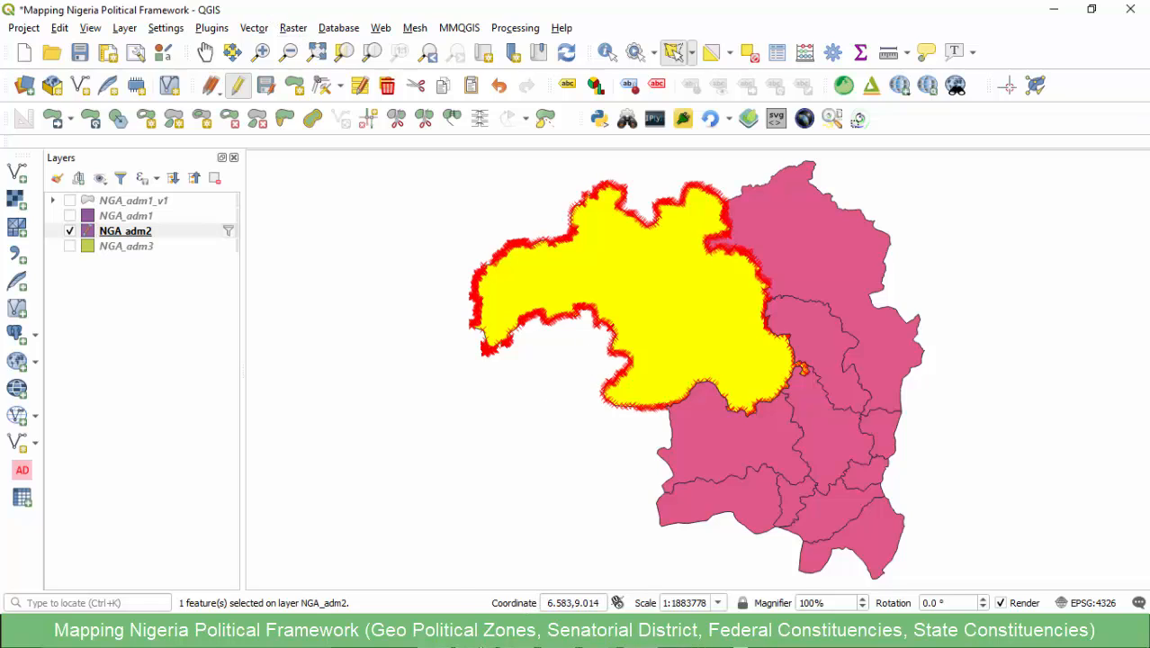
{"action": "left_click", "coordinate": [580, 563]}
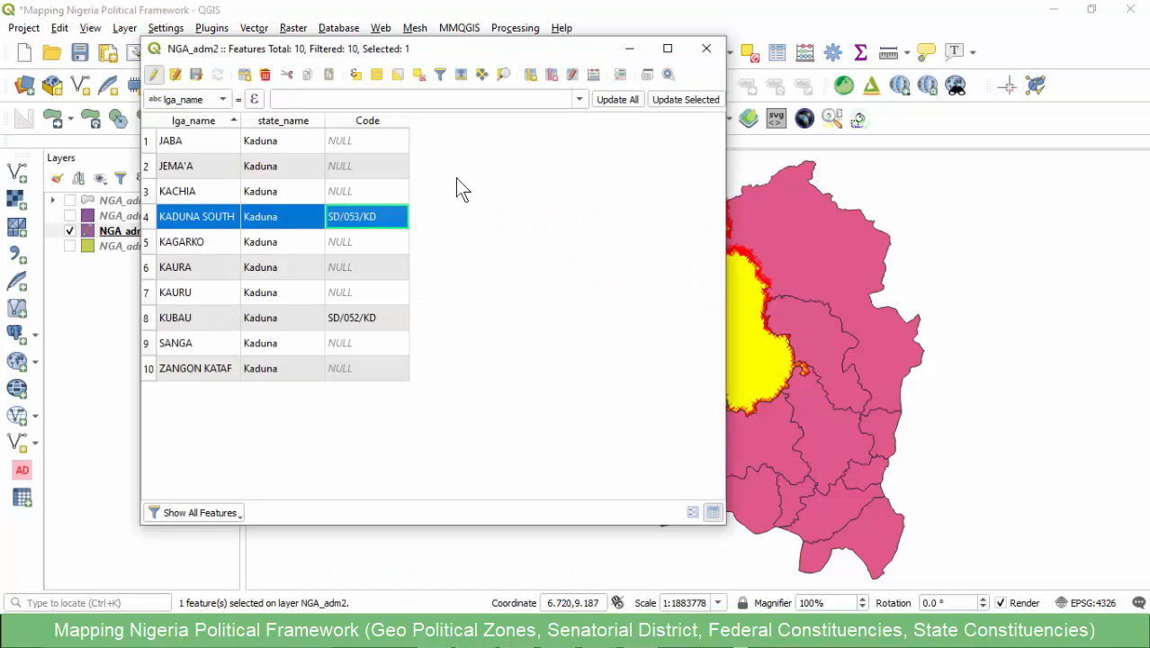
{"action": "left_click", "coordinate": [417, 76]}
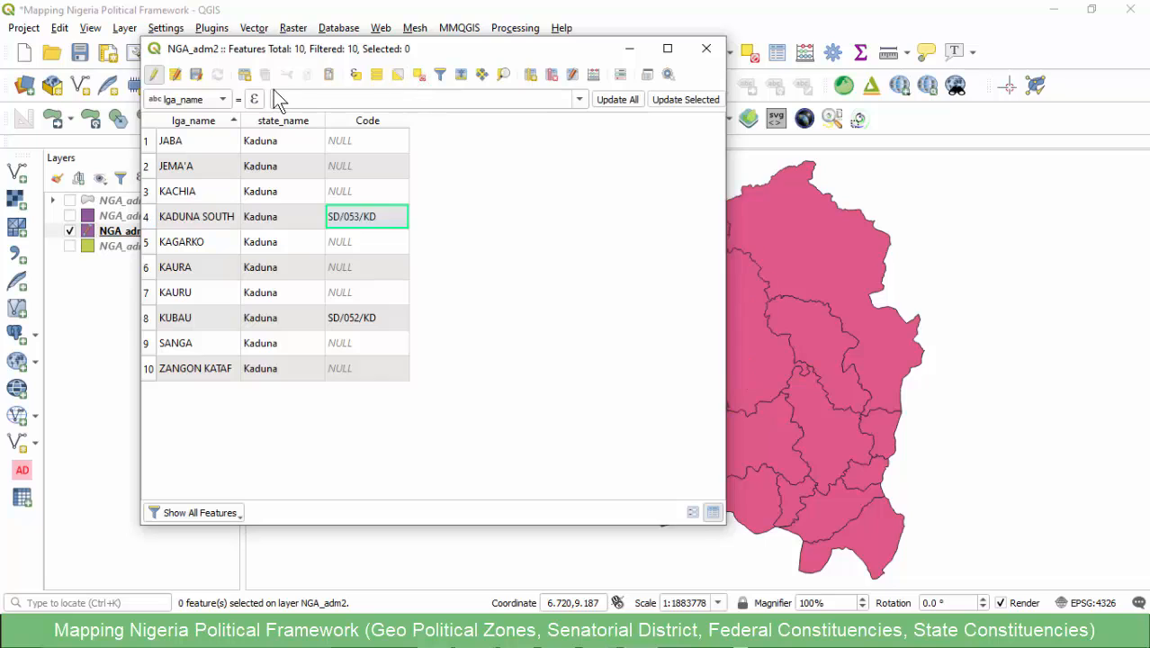
{"action": "left_click", "coordinate": [355, 74]}
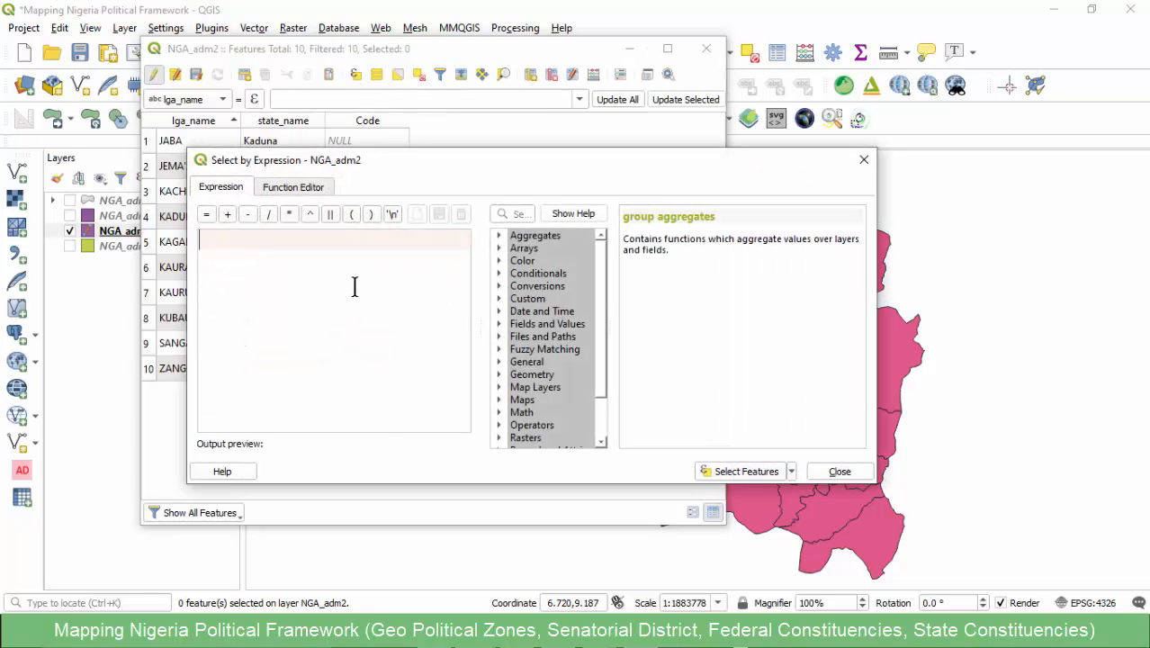
{"action": "key", "text": "ctrl+v"}
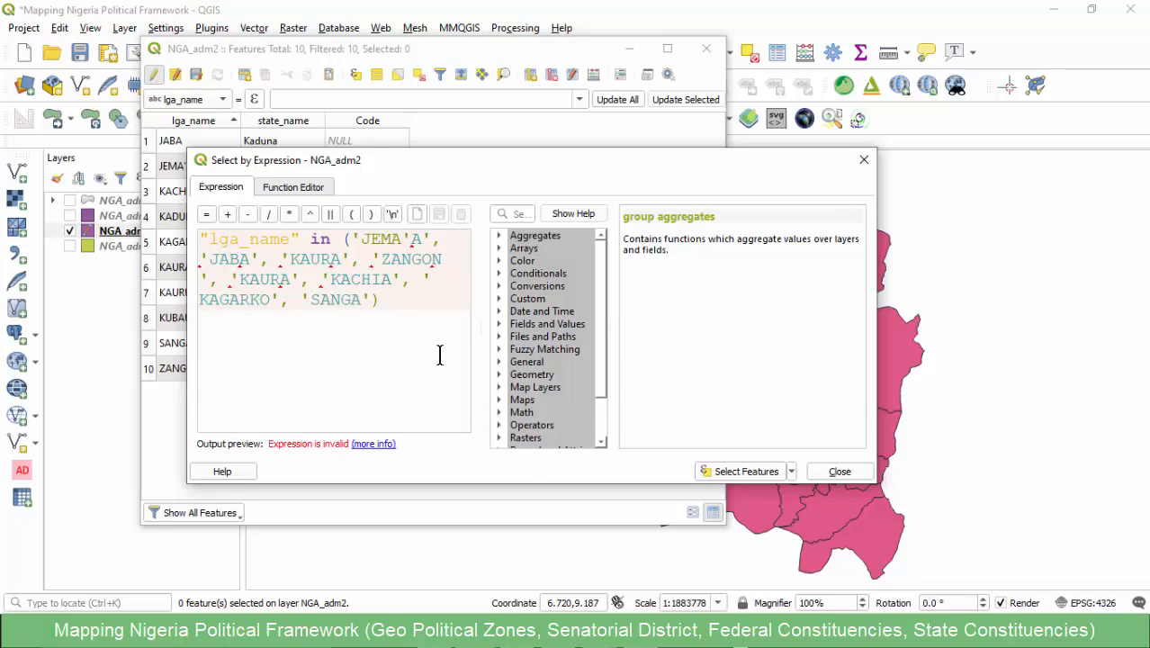
- Escape the apostrophe in JEMA'A within the selection expression by doubling it to JEMA''A
{"action": "left_click", "coordinate": [400, 239]}
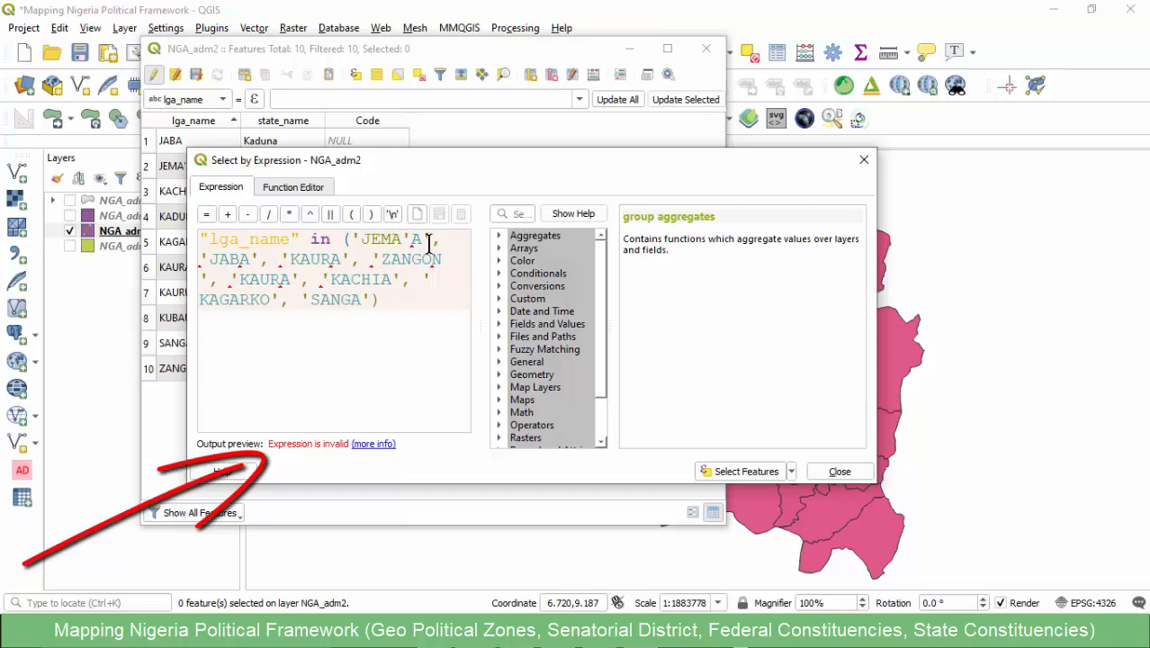
{"action": "mouse_move", "coordinate": [231, 400]}
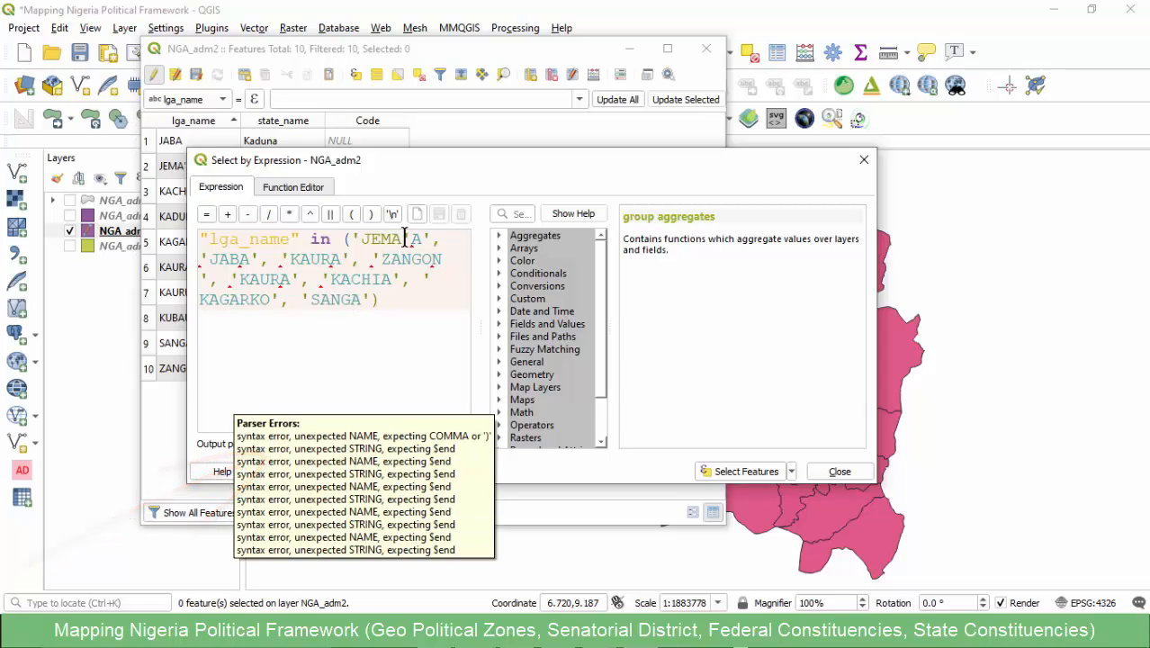
{"action": "type", "text": "'"}
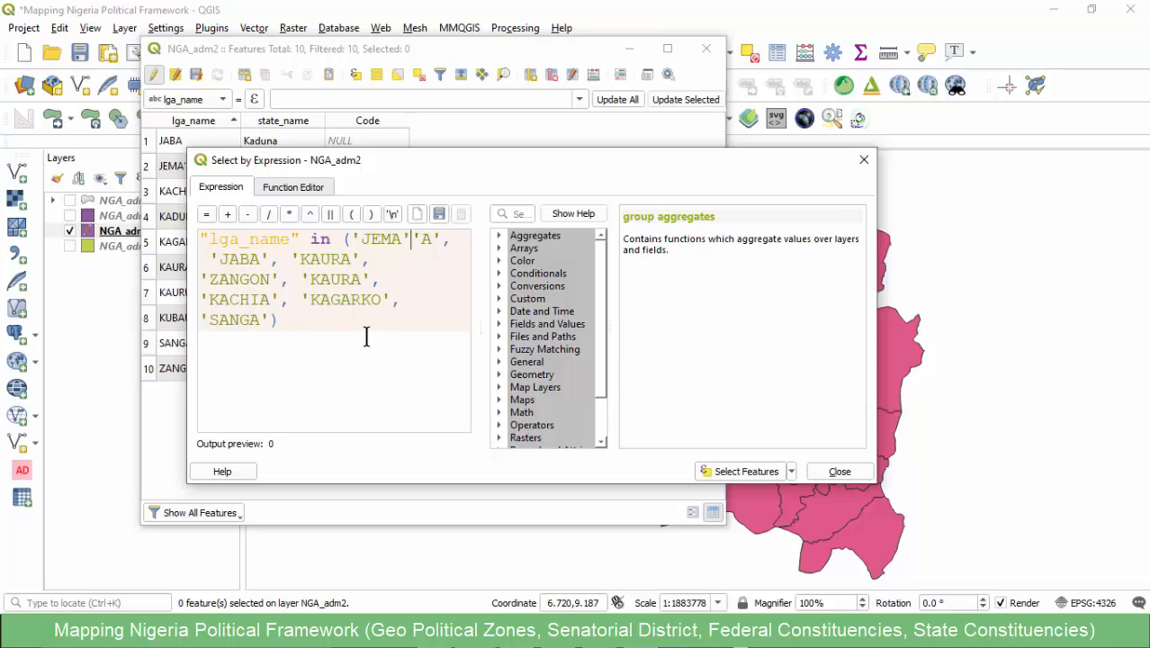
- Try a backslash escape for the apostrophe in JEMA'A, and return to the doubled apostrophe
{"action": "left_click", "coordinate": [411, 239]}
{"action": "left_click", "coordinate": [357, 237]}
{"action": "type", "text": "\\"}
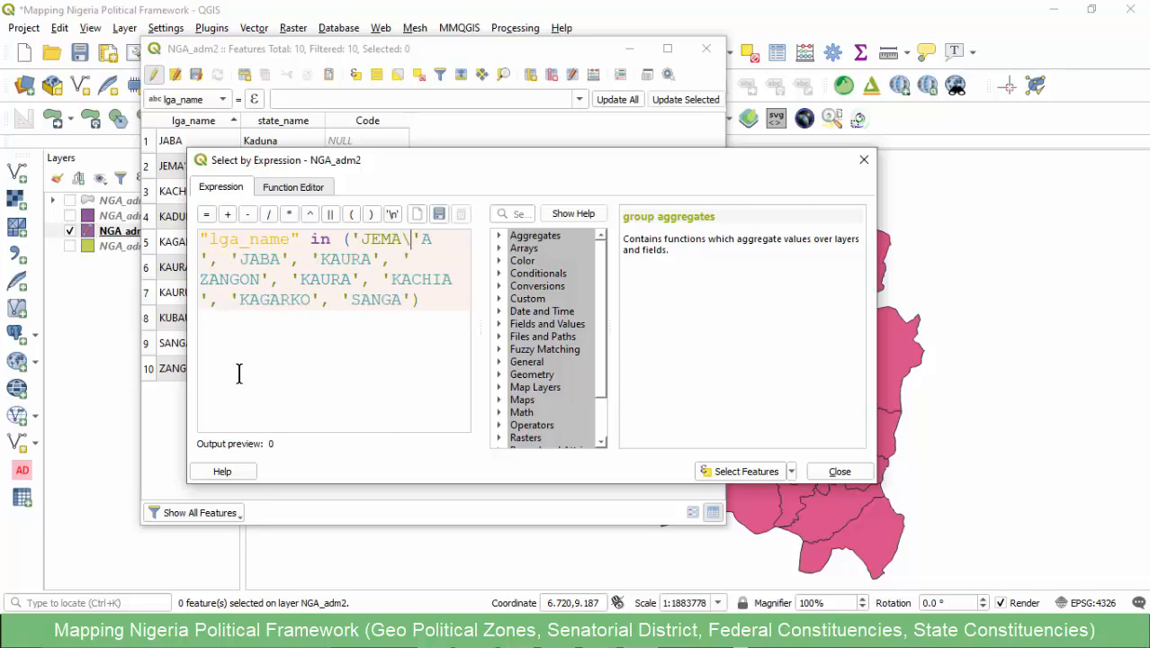
{"action": "left_click", "coordinate": [393, 242]}
{"action": "left_click", "coordinate": [421, 280]}
{"action": "left_click", "coordinate": [419, 240]}
{"action": "key", "text": "BackSpace"}
{"action": "type", "text": "'"}
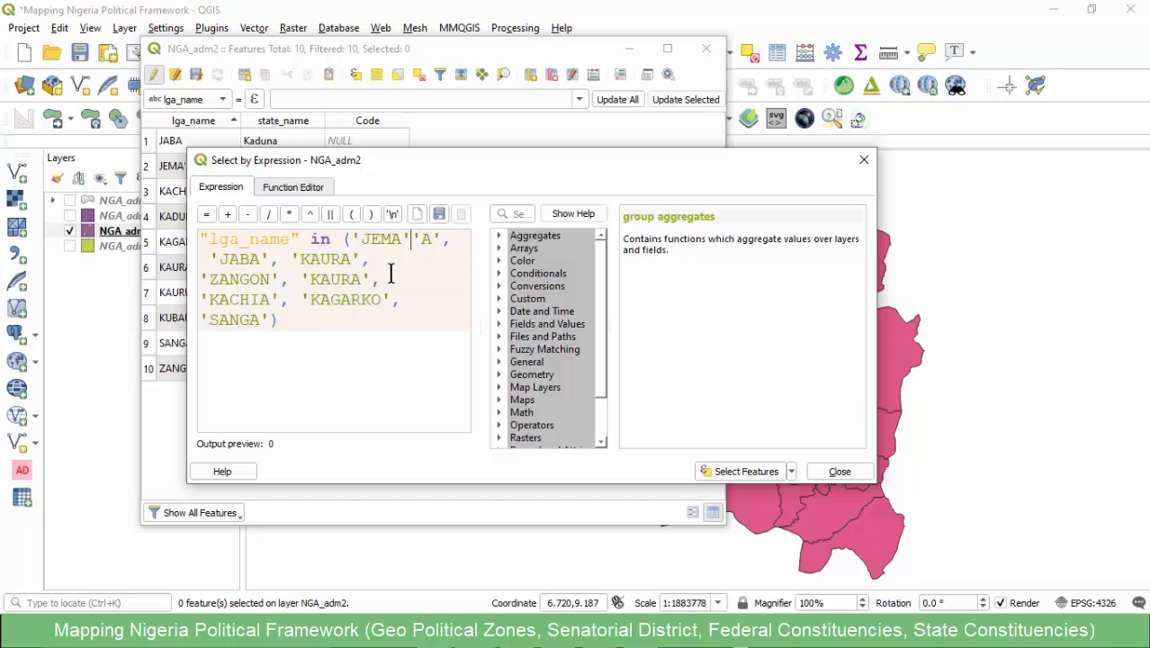
- Select the NGA_adm2 features that match the Kaduna South expression containing JEMA''A
{"action": "left_click", "coordinate": [421, 250]}
{"action": "left_click_drag", "start_coordinate": [436, 241], "coordinate": [361, 240]}
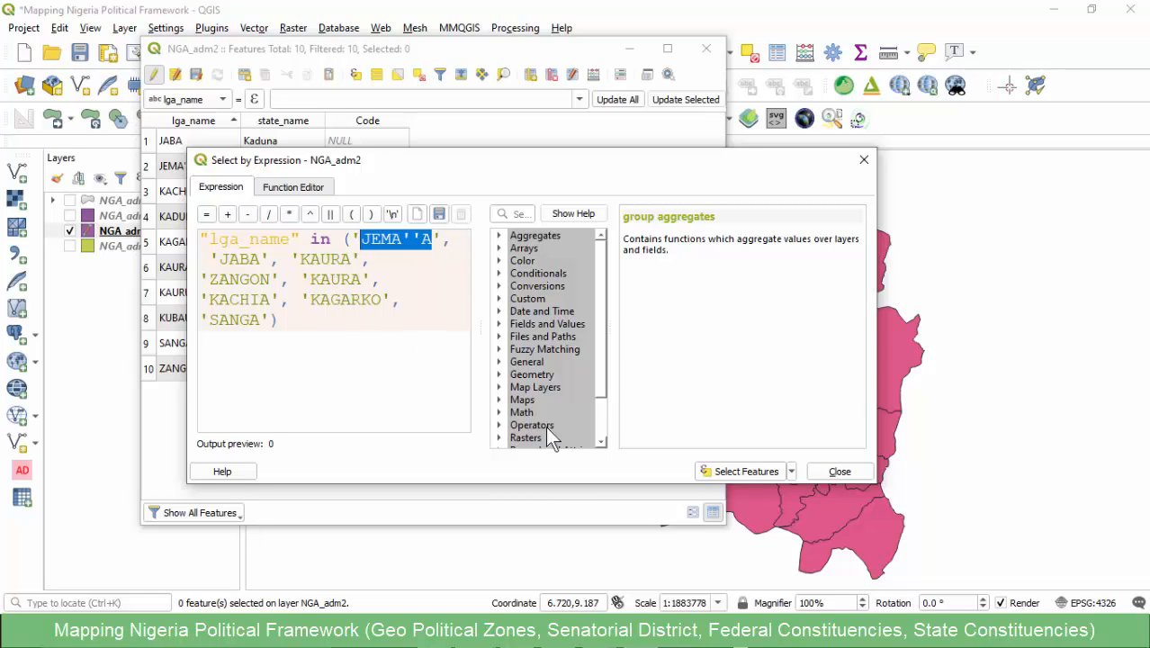
{"action": "left_click", "coordinate": [739, 470]}
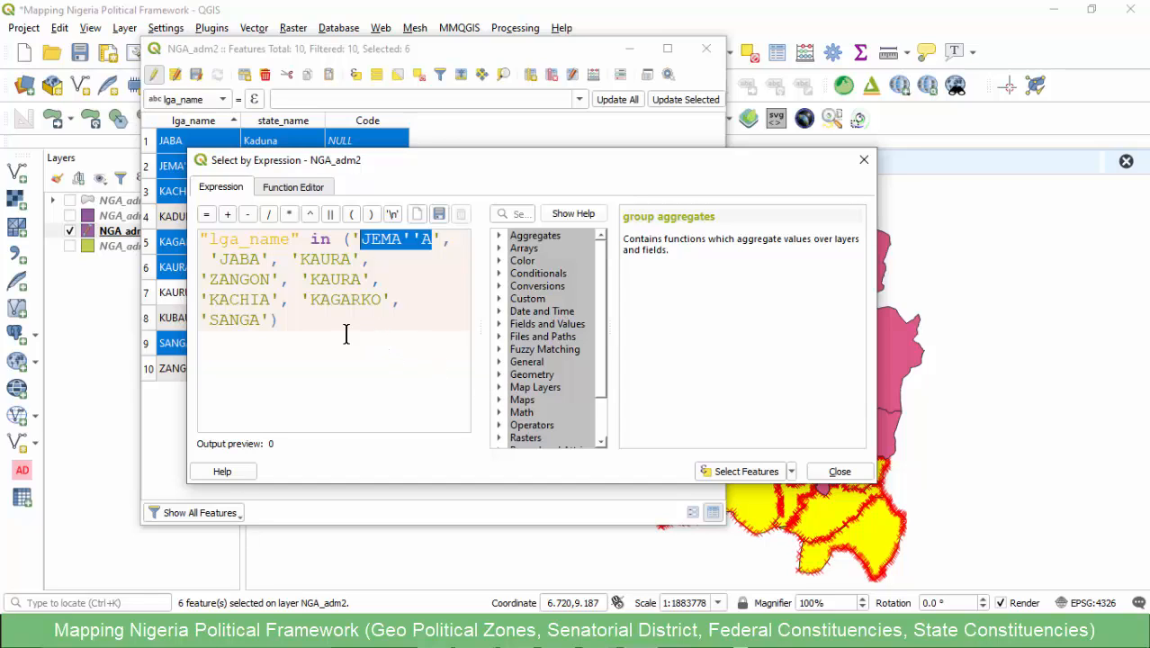
{"action": "left_click", "coordinate": [392, 239]}
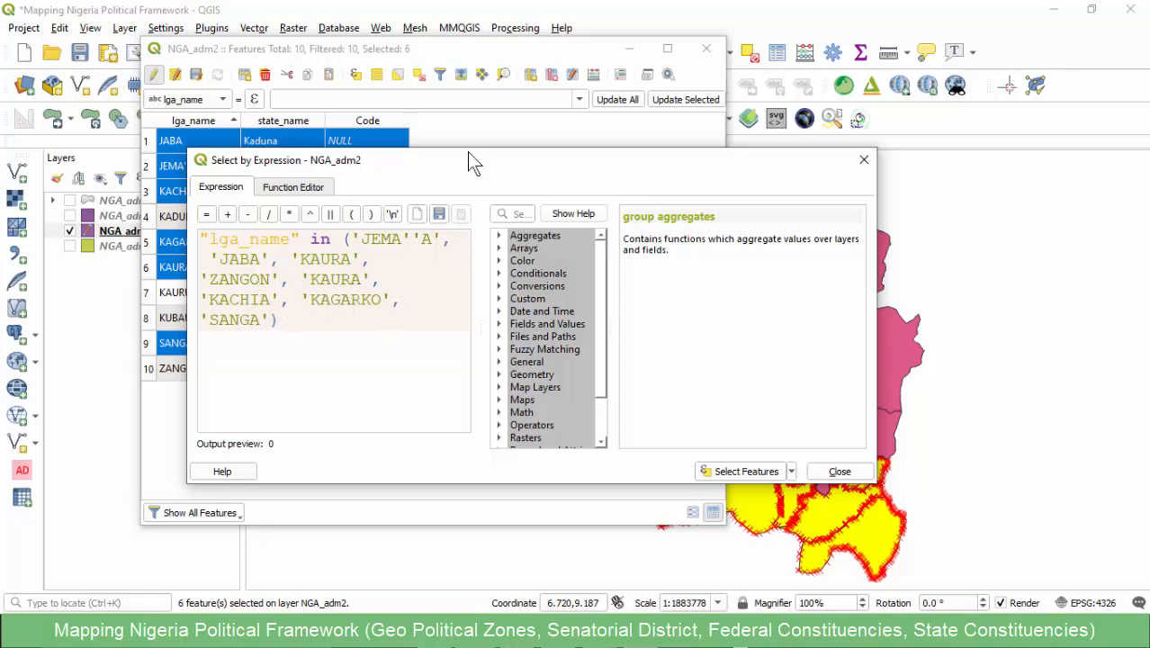
- Arrange the NGA_adm2 attribute table beside the expression window and compare the unselected LGA names with the names in the expression
{"action": "left_click", "coordinate": [465, 45]}
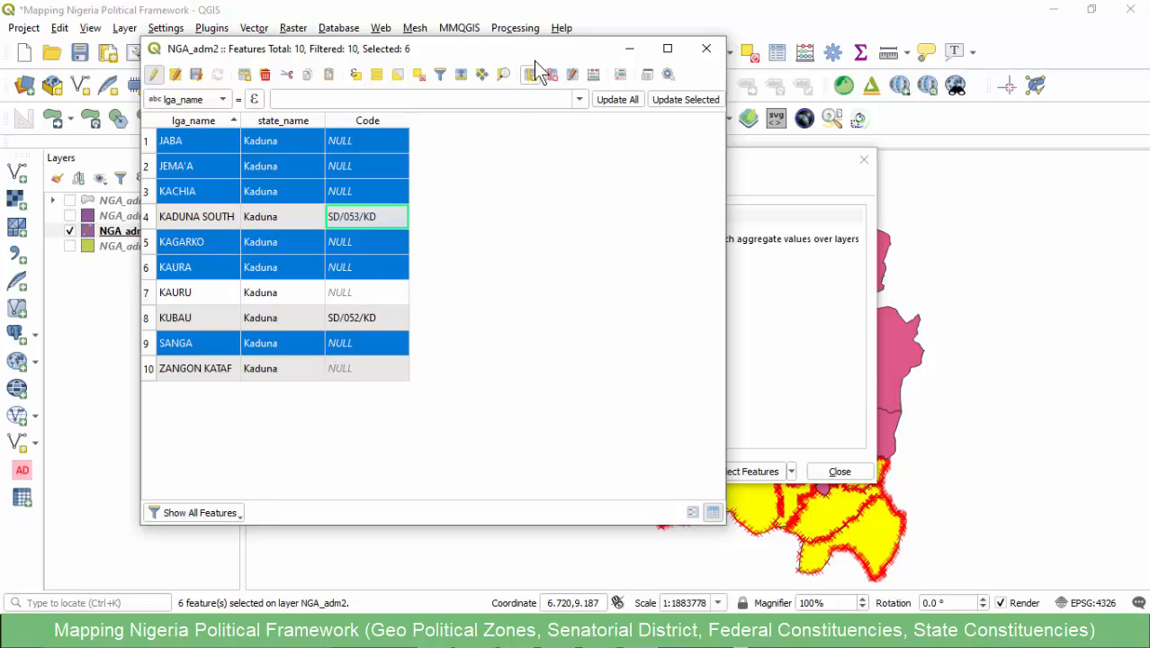
{"action": "left_click_drag", "start_coordinate": [549, 52], "coordinate": [440, 60]}
{"action": "left_click", "coordinate": [733, 174]}
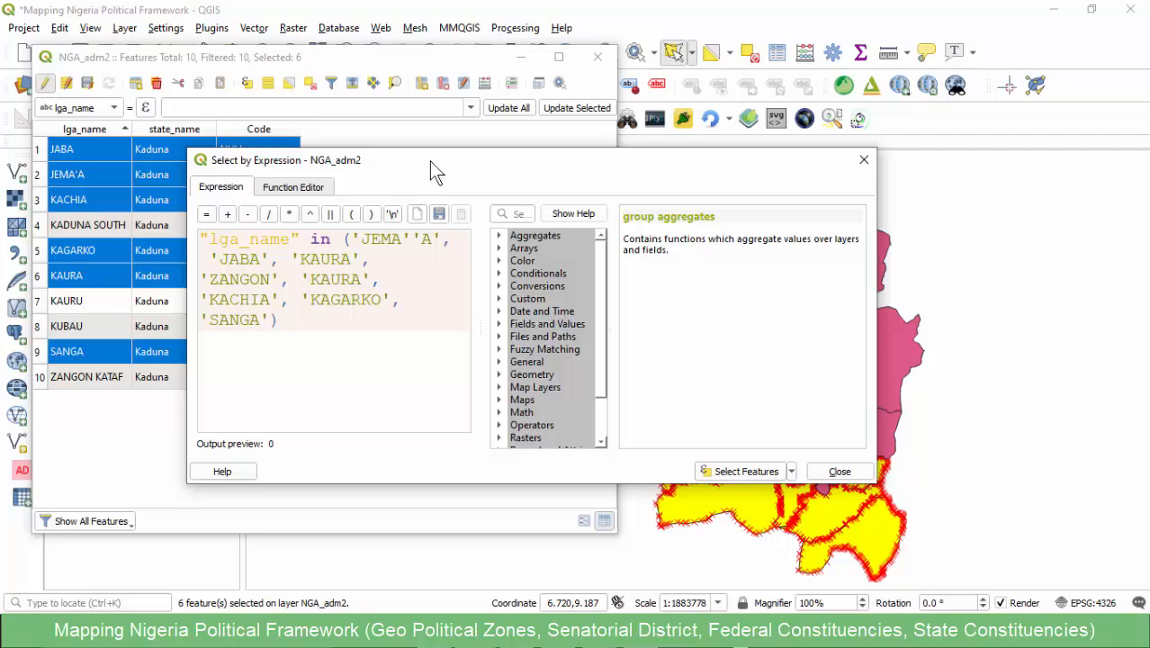
{"action": "left_click_drag", "start_coordinate": [429, 161], "coordinate": [601, 108]}
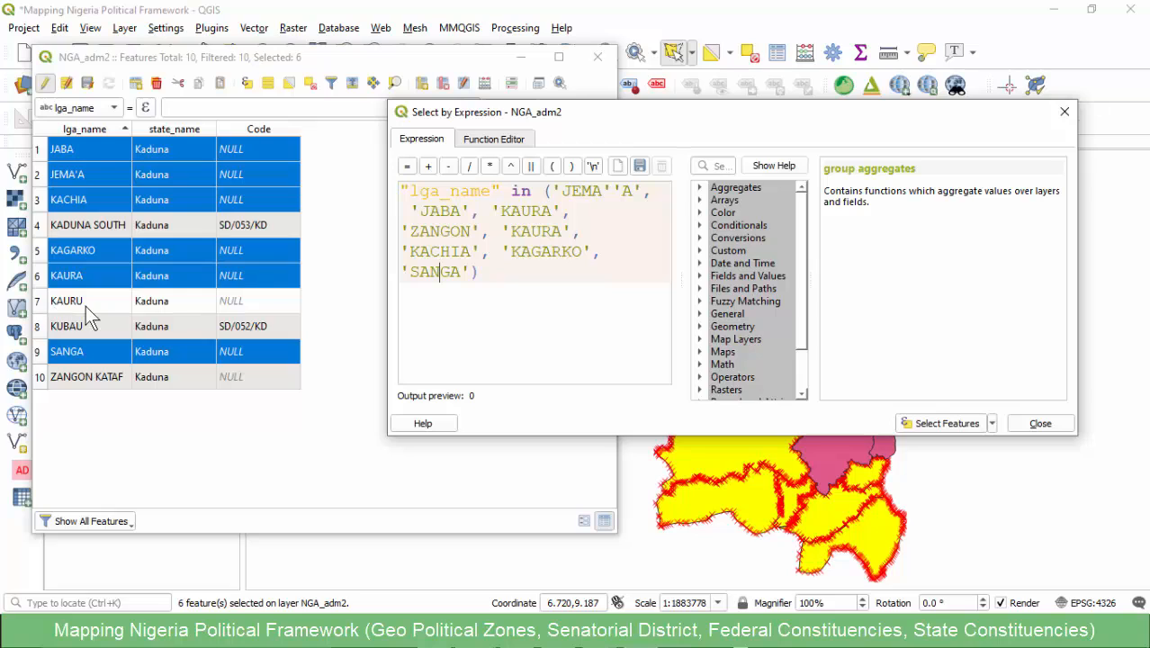
{"action": "double_click", "coordinate": [538, 233]}
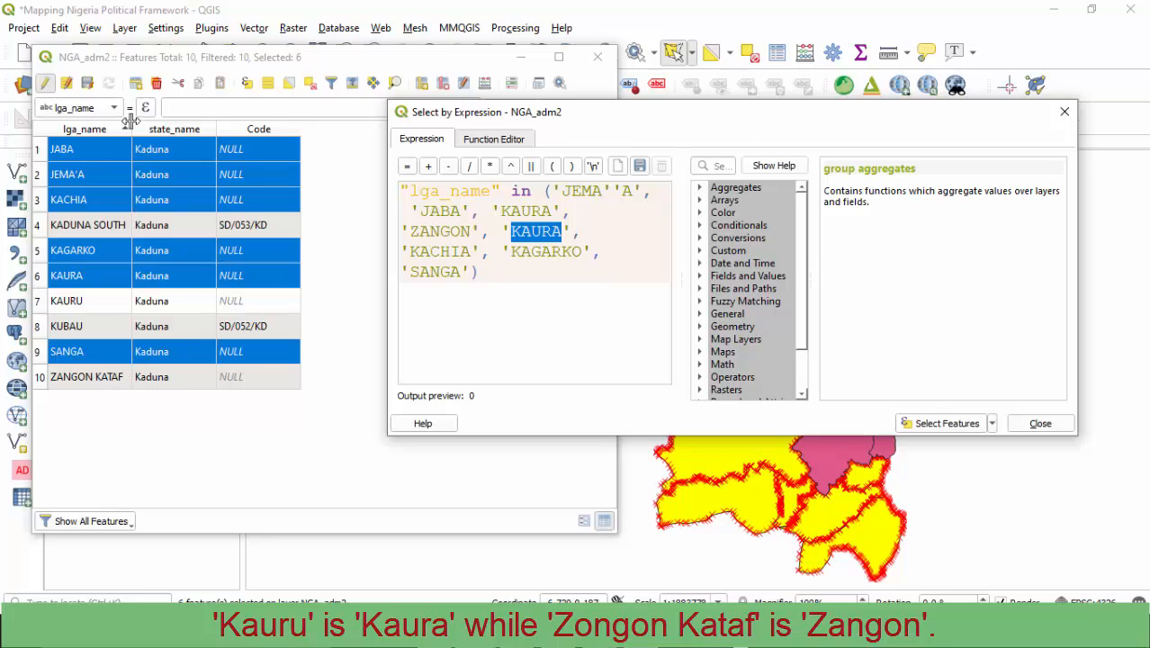
{"action": "left_click_drag", "start_coordinate": [131, 124], "coordinate": [194, 128]}
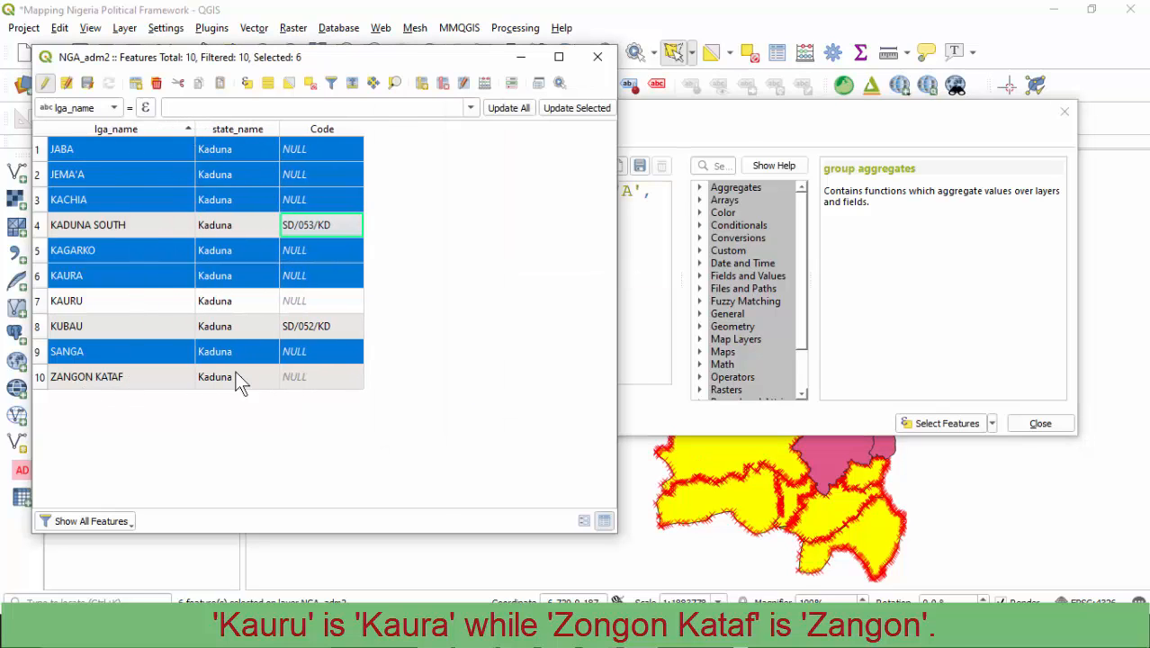
{"action": "left_click", "coordinate": [702, 137]}
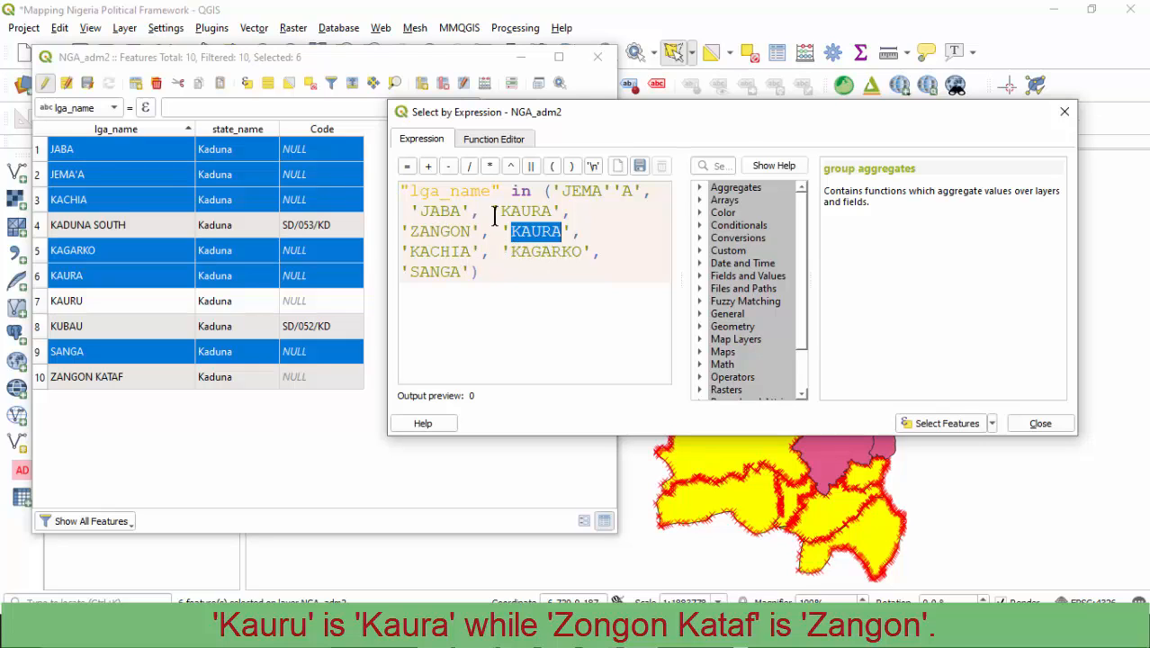
- Switch to the senatorial districts workbook in Excel and check the LGA compositions listed for the Kaduna districts, including Kaduna South
{"action": "left_click", "coordinate": [638, 12]}
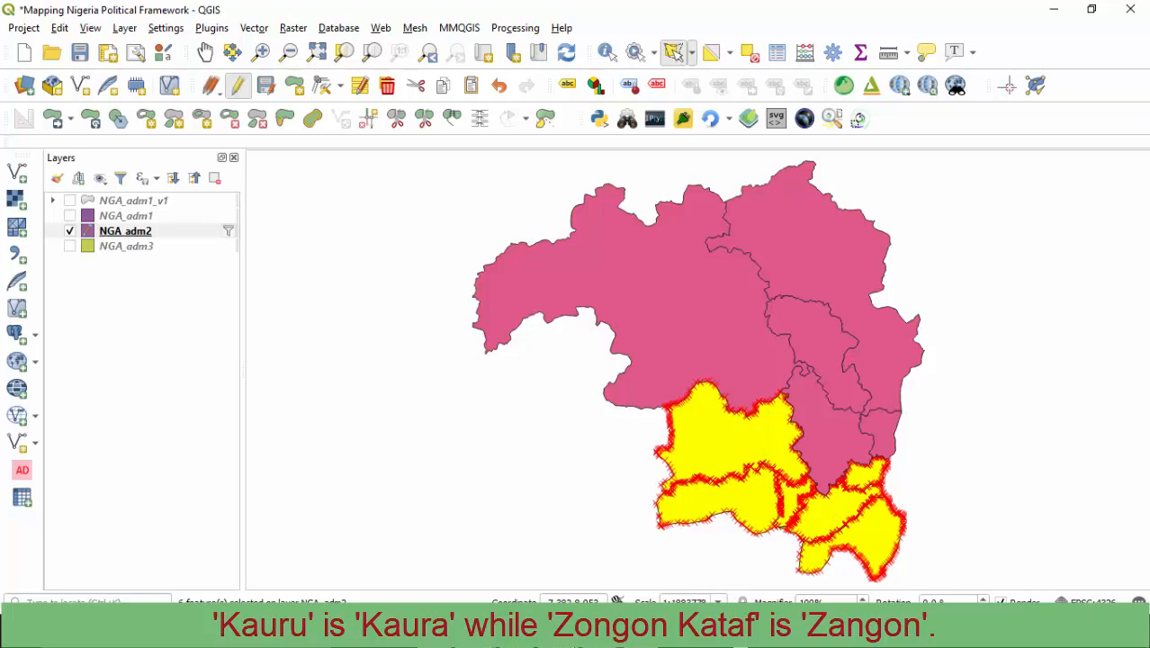
{"action": "left_click", "coordinate": [599, 637]}
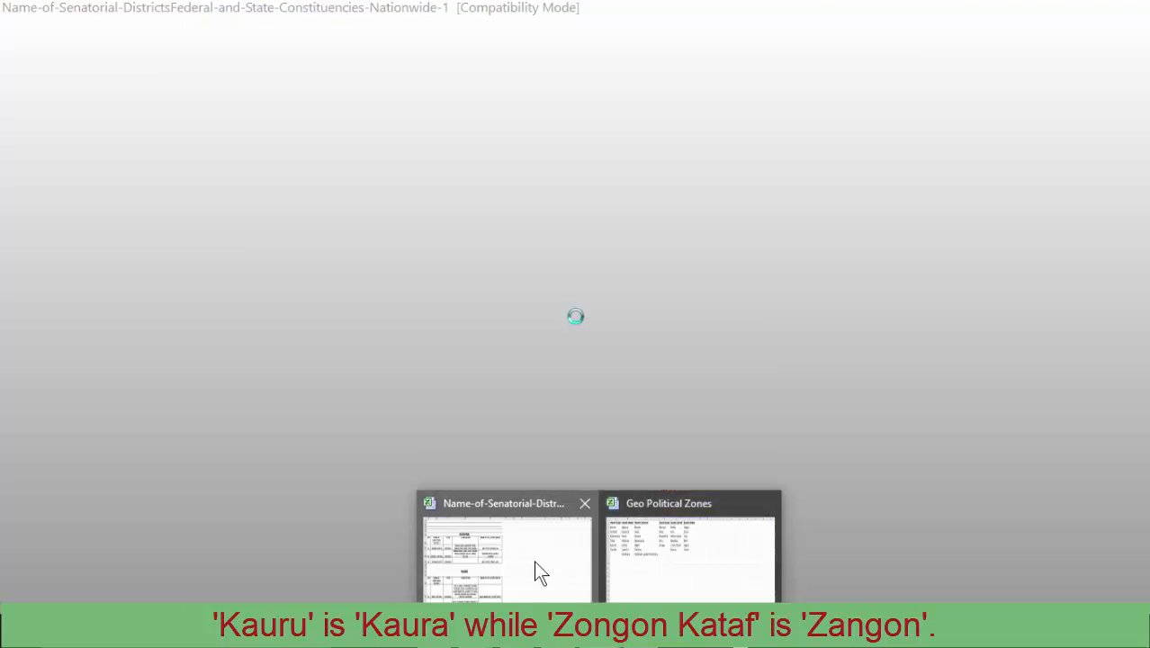
{"action": "left_click", "coordinate": [534, 560]}
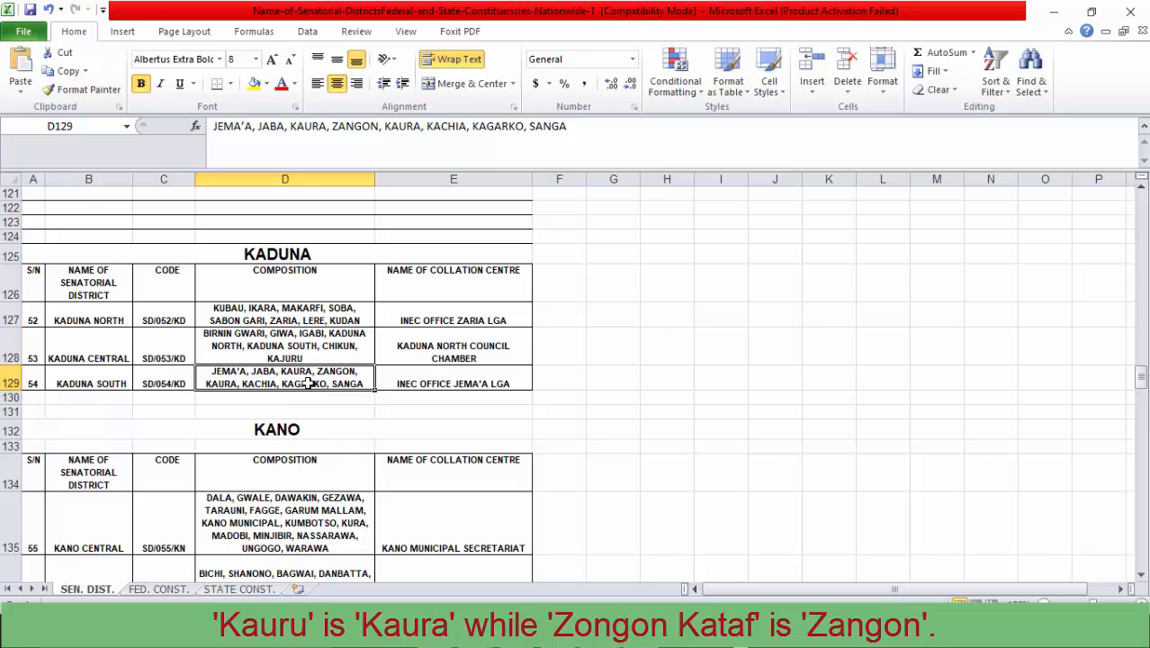
{"action": "left_click", "coordinate": [274, 358]}
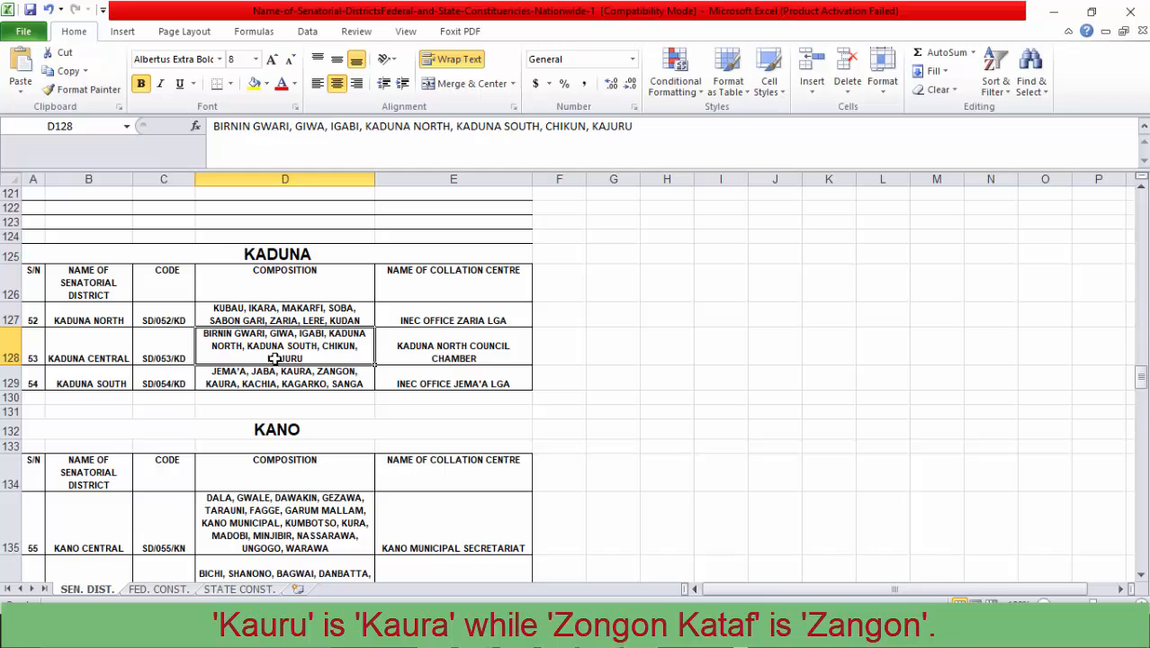
{"action": "left_click", "coordinate": [276, 307]}
{"action": "left_click", "coordinate": [275, 380]}
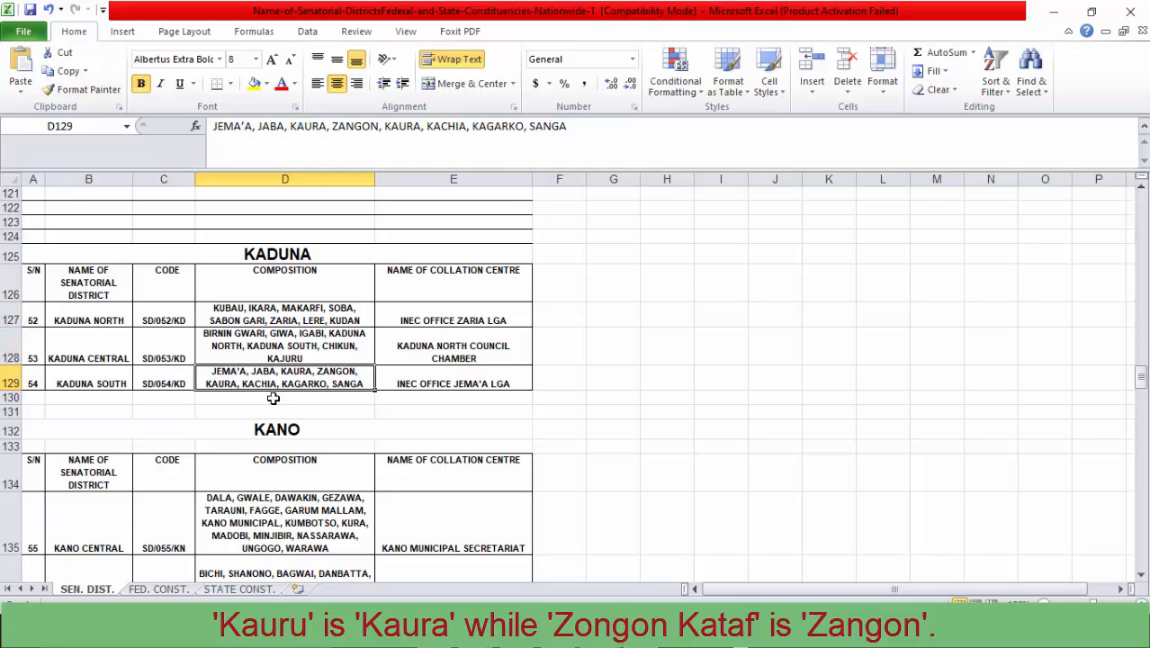
{"action": "left_click", "coordinate": [1054, 13]}
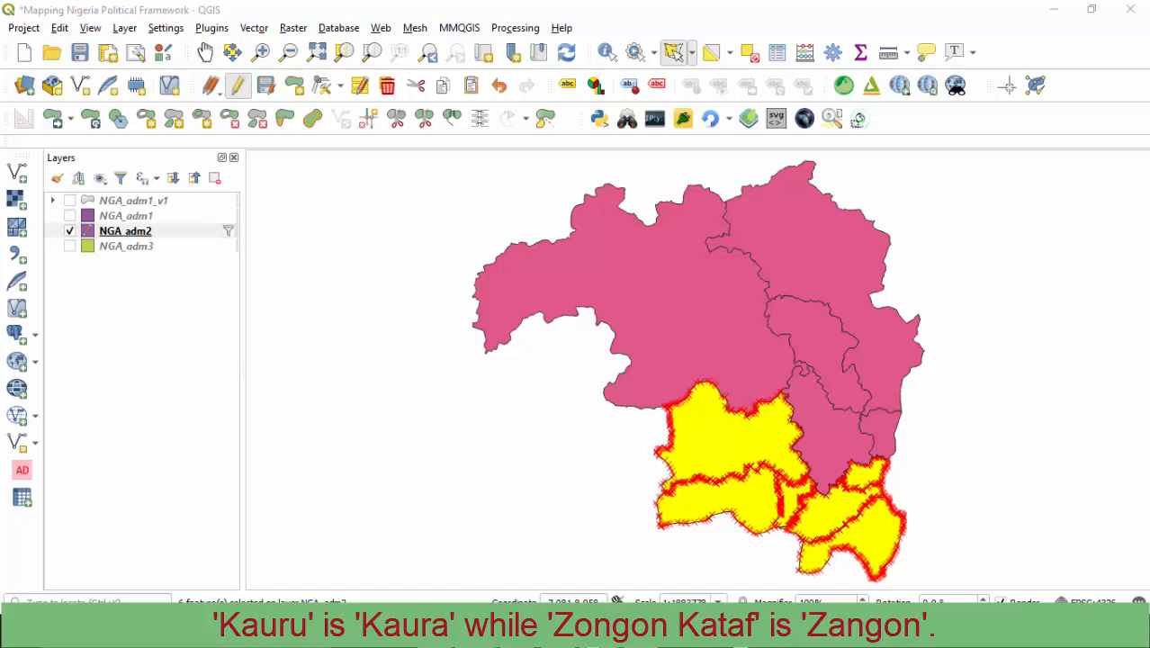
{"action": "mouse_move", "coordinate": [598, 635]}
{"action": "left_click", "coordinate": [519, 570]}
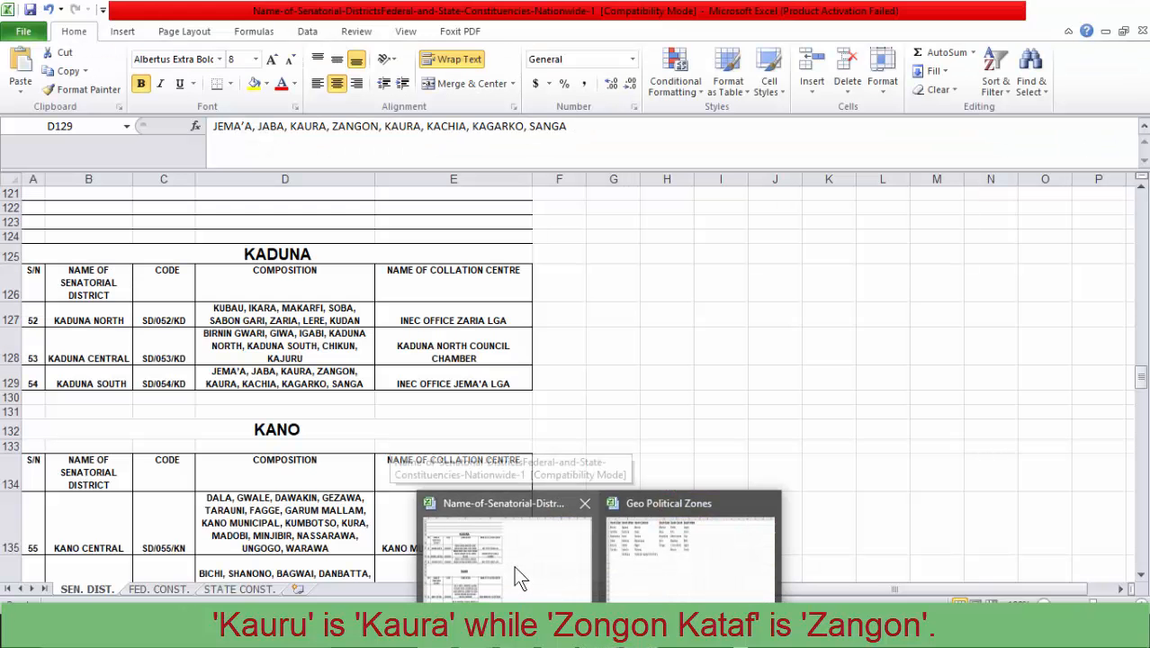
{"action": "left_click", "coordinate": [514, 566]}
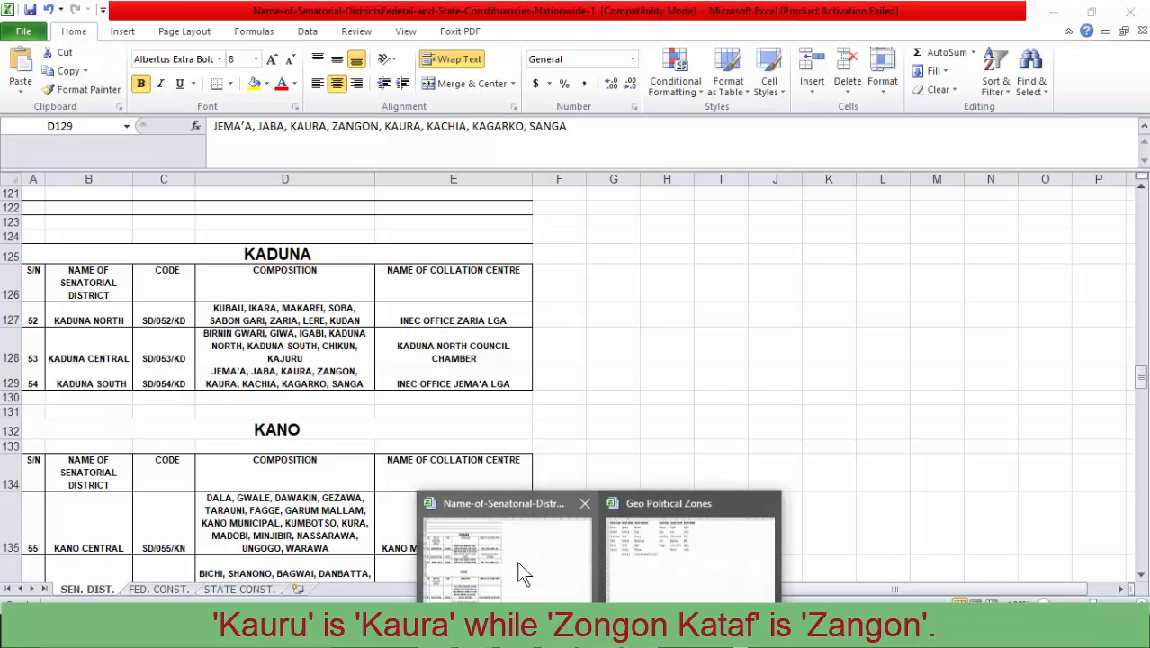
- Return to the NGA_adm2 attribute table in QGIS and add the ZANGON KATAF and KAURU rows to the selected Kaduna South LGAs
{"action": "left_click", "coordinate": [1048, 14]}
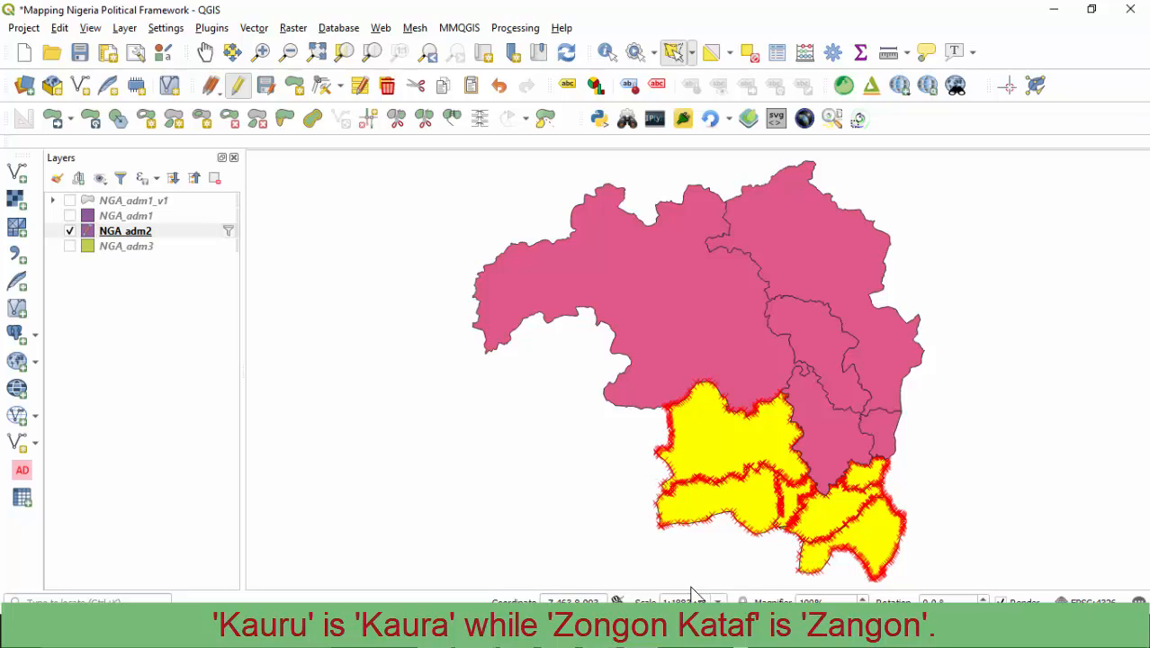
{"action": "mouse_move", "coordinate": [588, 576]}
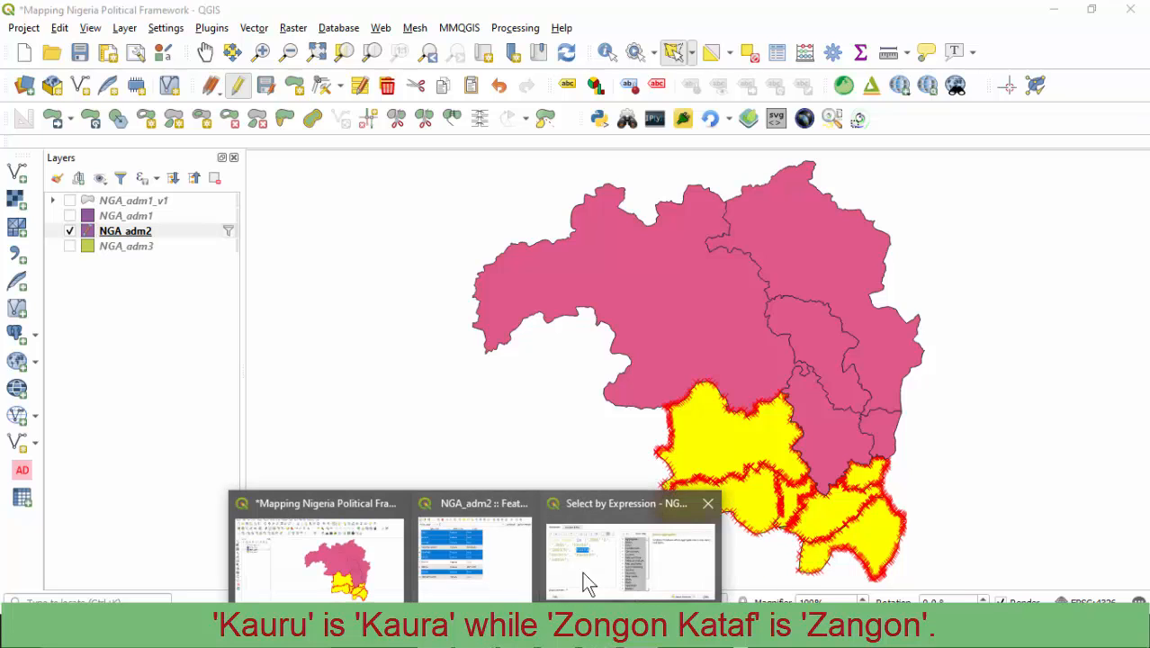
{"action": "left_click", "coordinate": [438, 568]}
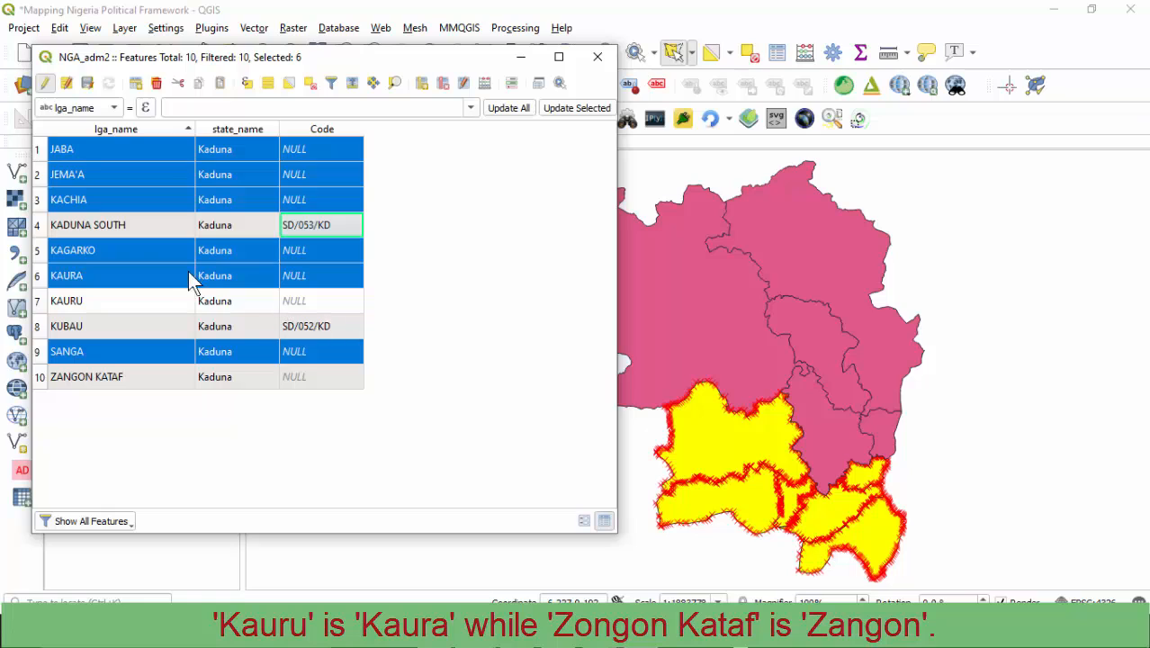
{"action": "left_click", "coordinate": [38, 379], "text": "ctrl"}
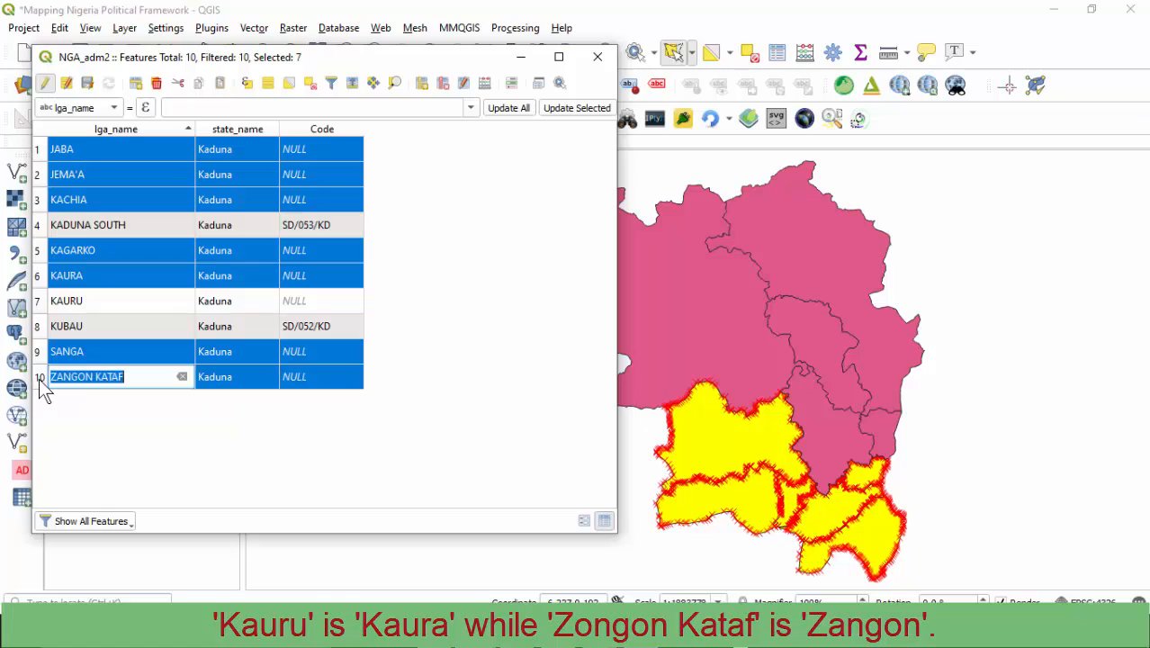
{"action": "left_click", "coordinate": [39, 304], "text": "ctrl"}
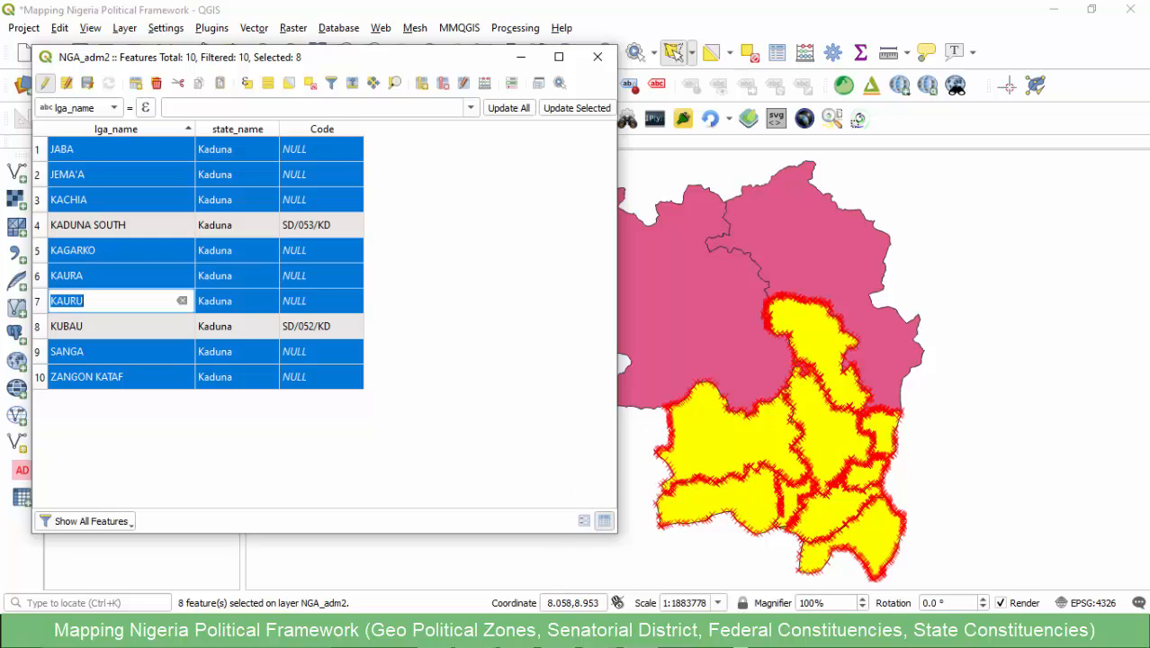
{"action": "left_click", "coordinate": [683, 635]}
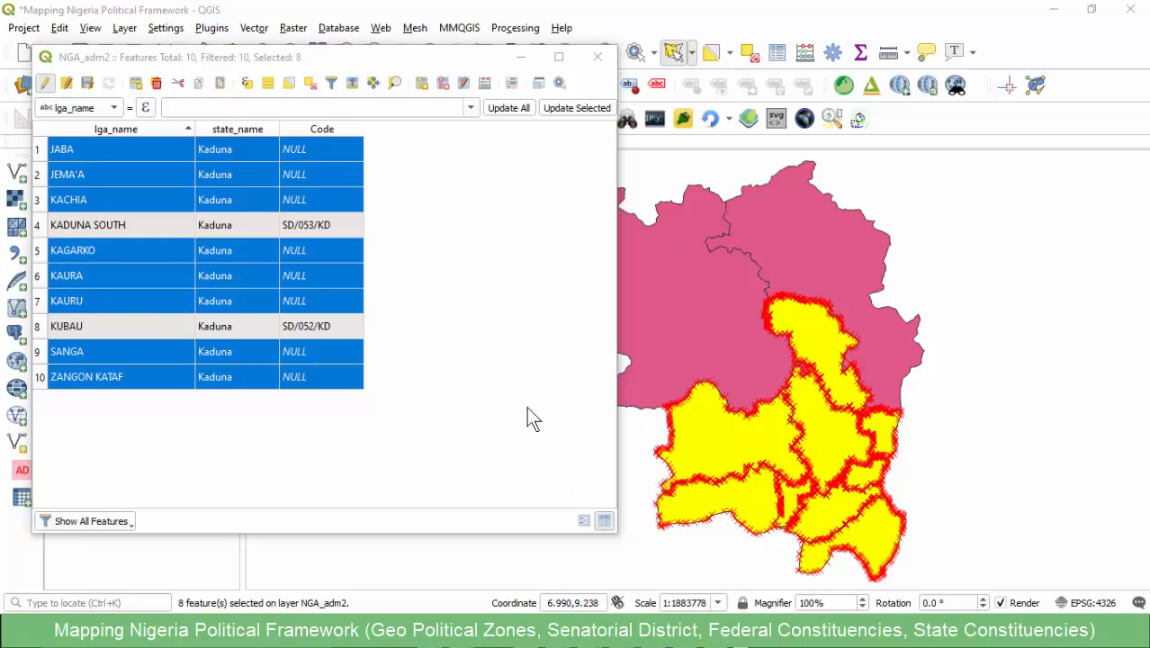
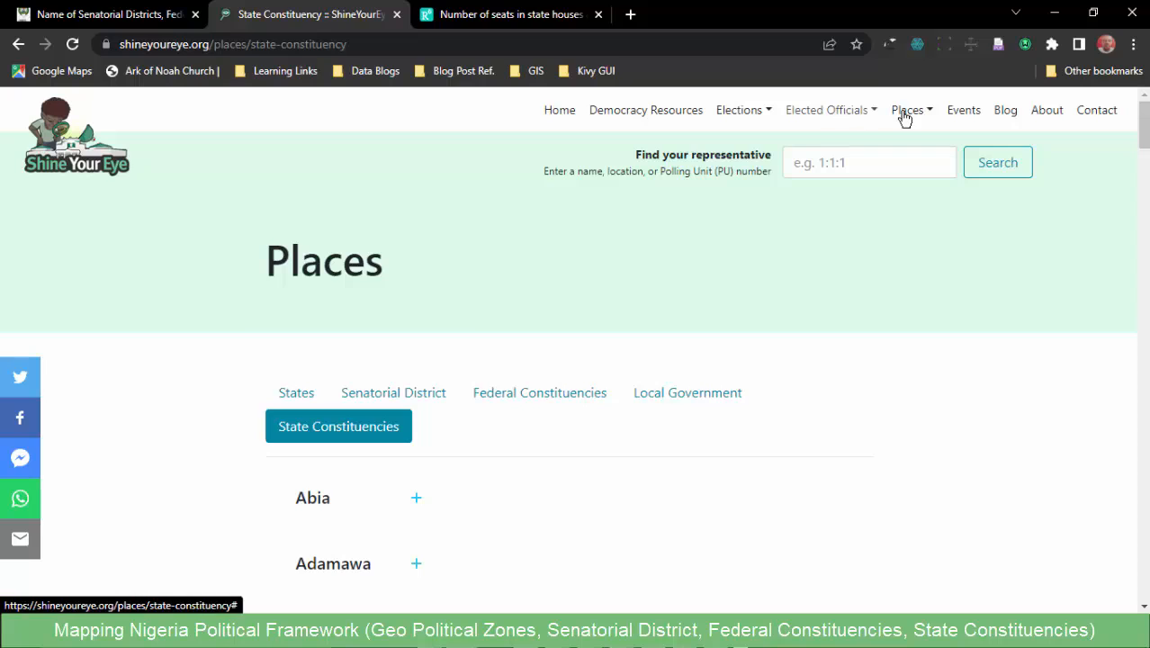
- On the ShineYourEye site in Chrome, list places by senatorial district and open the Kaduna South page under Kaduna
{"action": "left_click", "coordinate": [413, 394]}
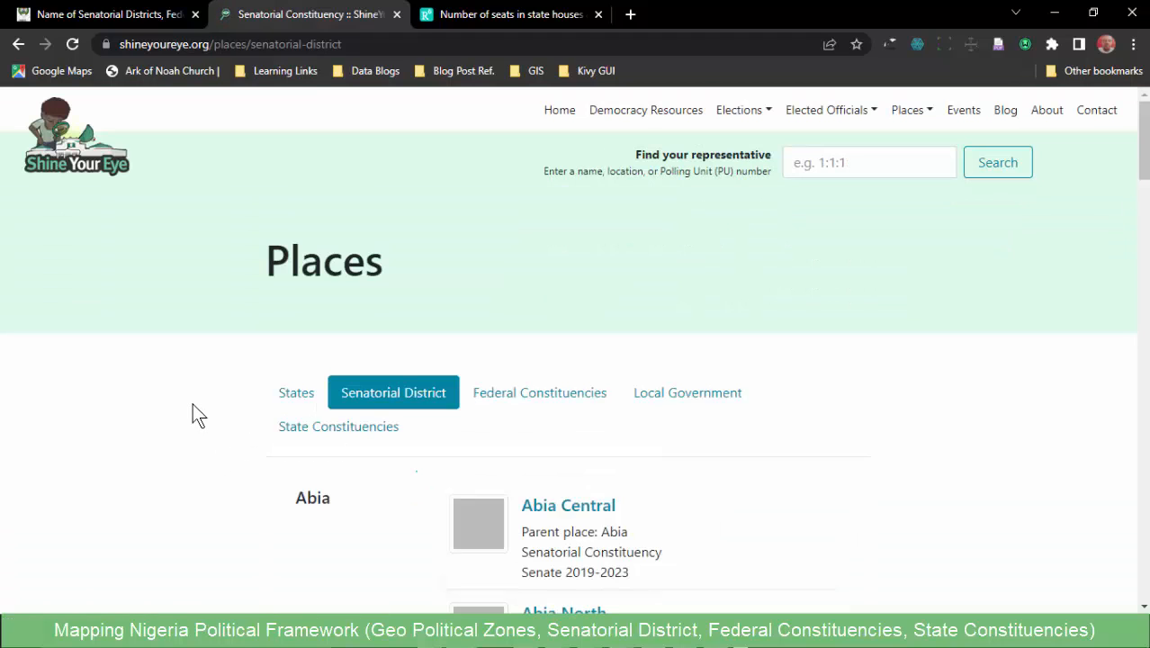
{"action": "scroll", "coordinate": [192, 403], "scroll_direction": "down", "scroll_amount": 12}
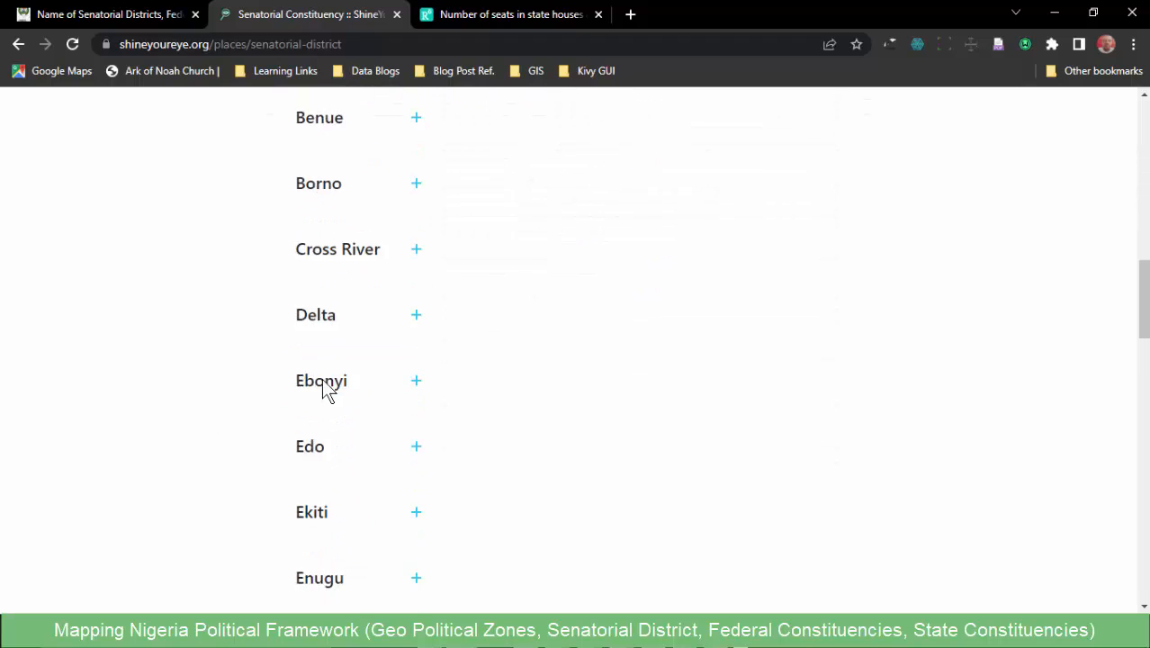
{"action": "scroll", "coordinate": [306, 396], "scroll_direction": "down", "scroll_amount": 7}
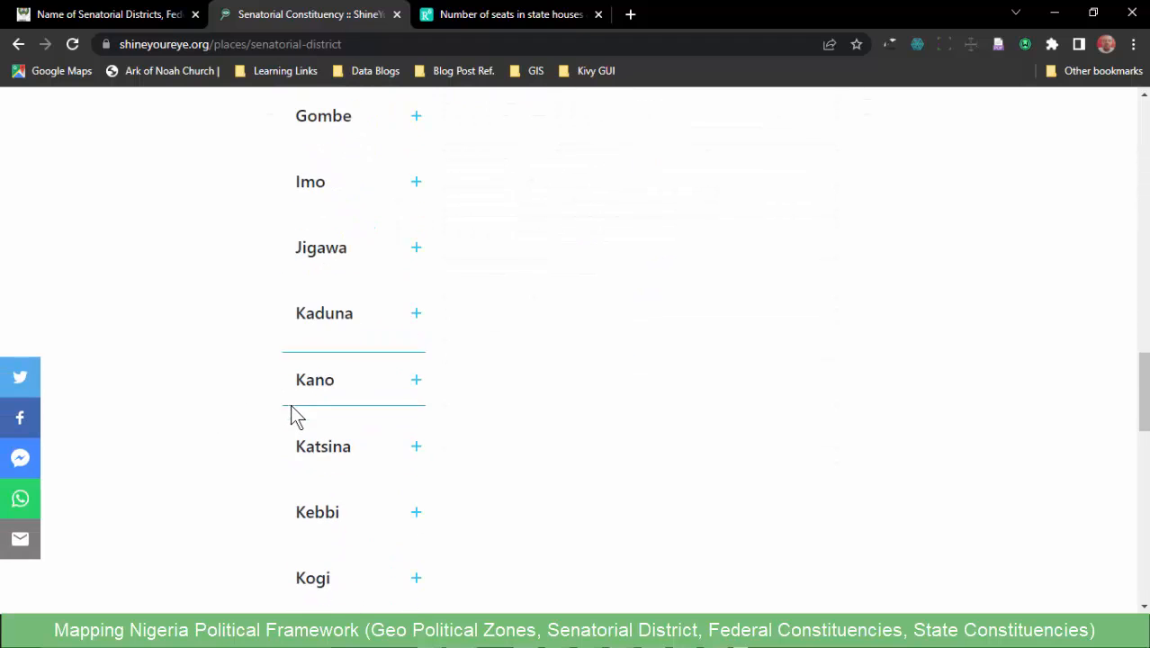
{"action": "scroll", "coordinate": [299, 432], "scroll_direction": "down", "scroll_amount": 4}
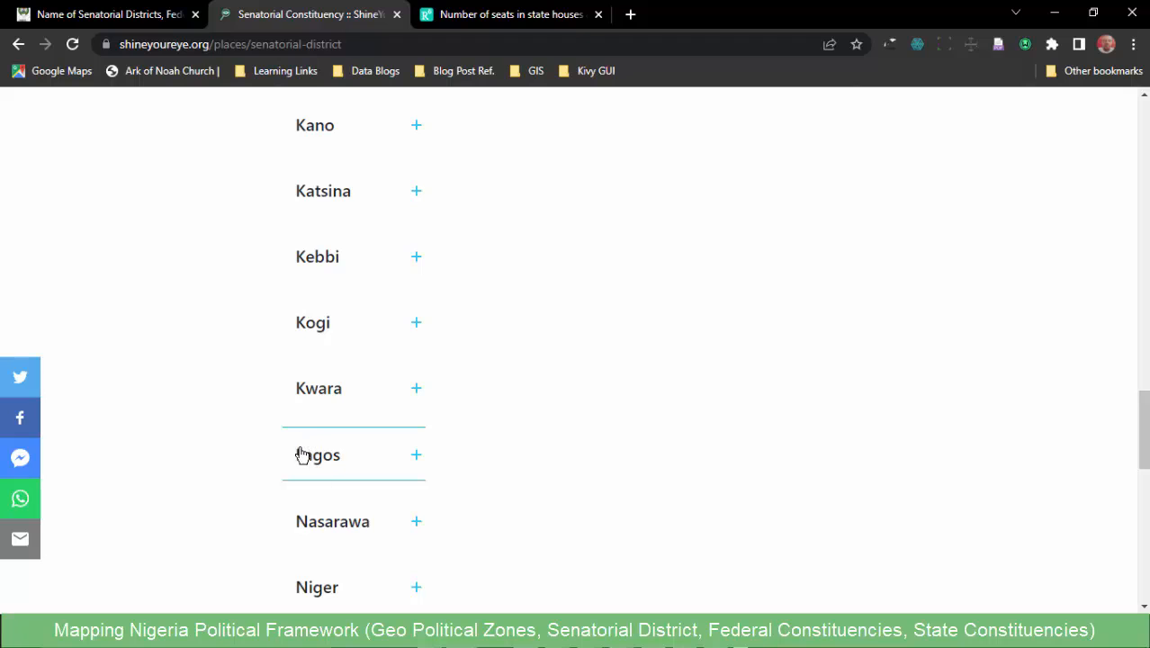
{"action": "scroll", "coordinate": [301, 450], "scroll_direction": "up", "scroll_amount": 4}
{"action": "left_click", "coordinate": [339, 238]}
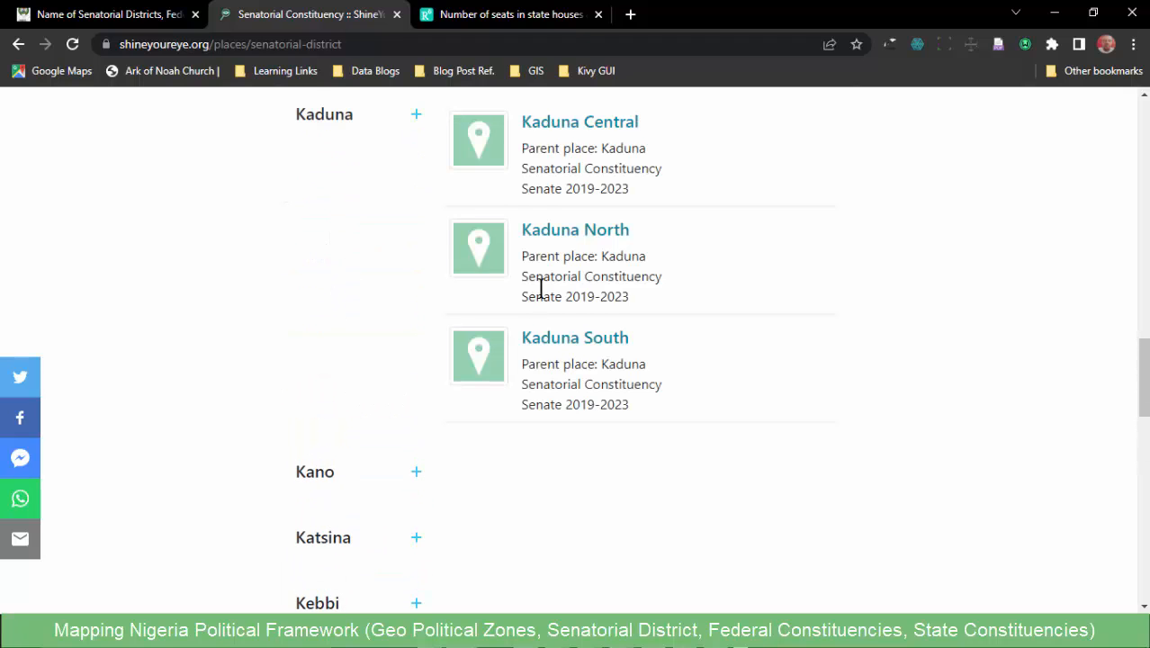
{"action": "scroll", "coordinate": [558, 269], "scroll_direction": "up", "scroll_amount": 1}
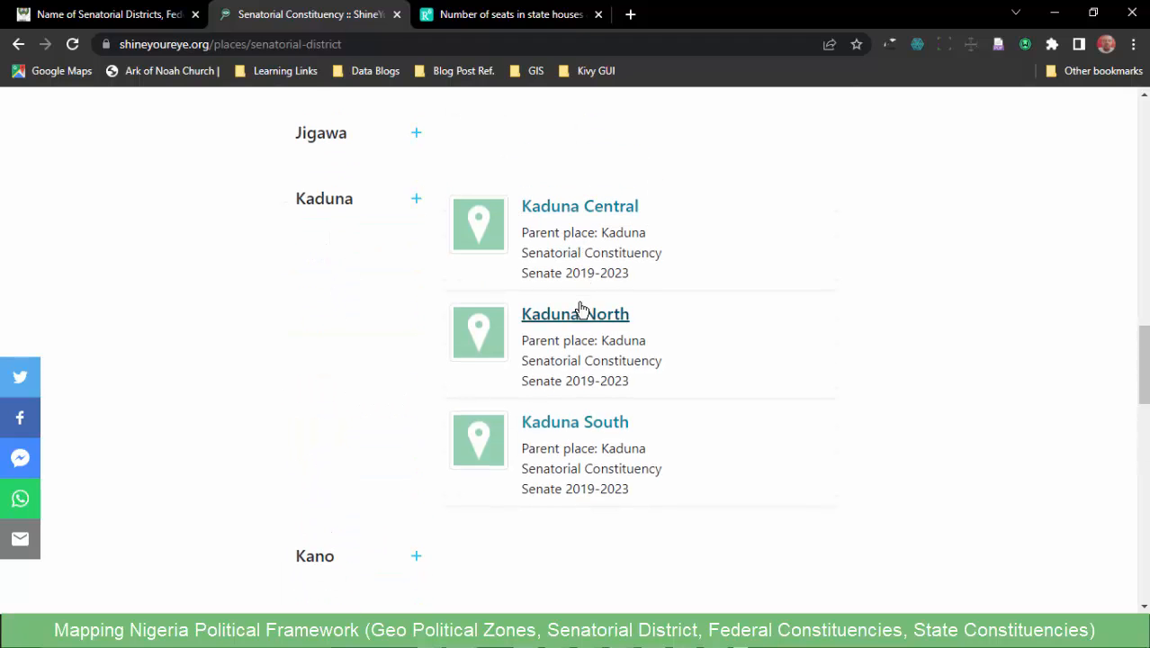
{"action": "left_click", "coordinate": [570, 430]}
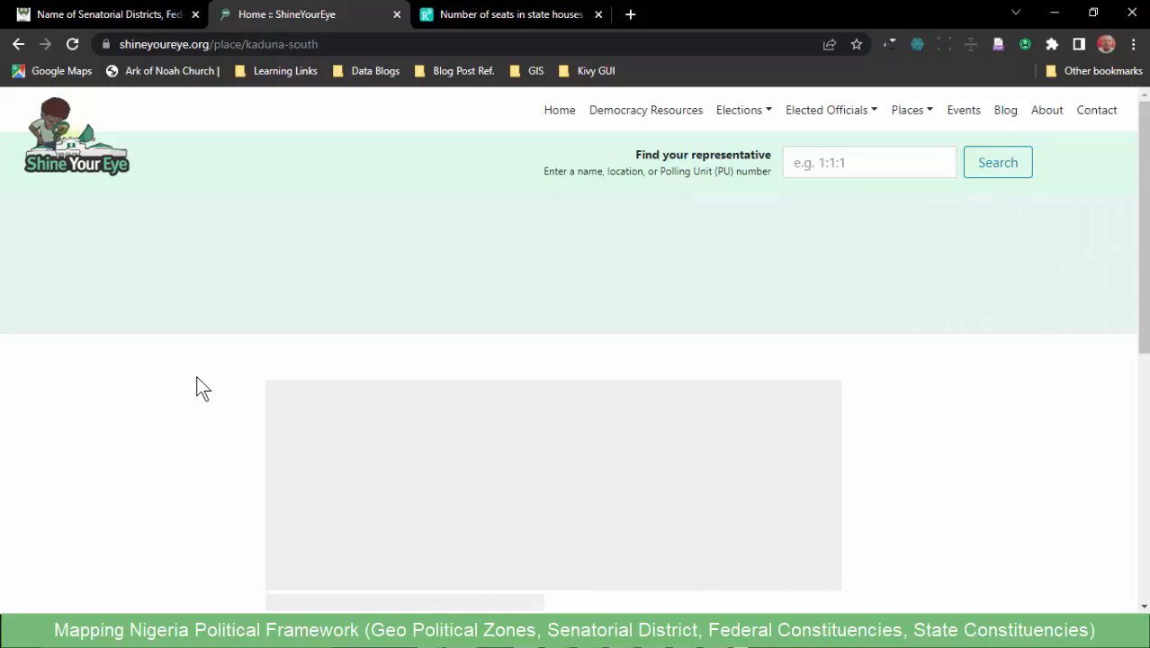
- Examine the Kaduna South page's boundary map and the areas listed for its state assembly and federal representatives
{"action": "scroll", "coordinate": [198, 376], "scroll_direction": "down", "scroll_amount": 1}
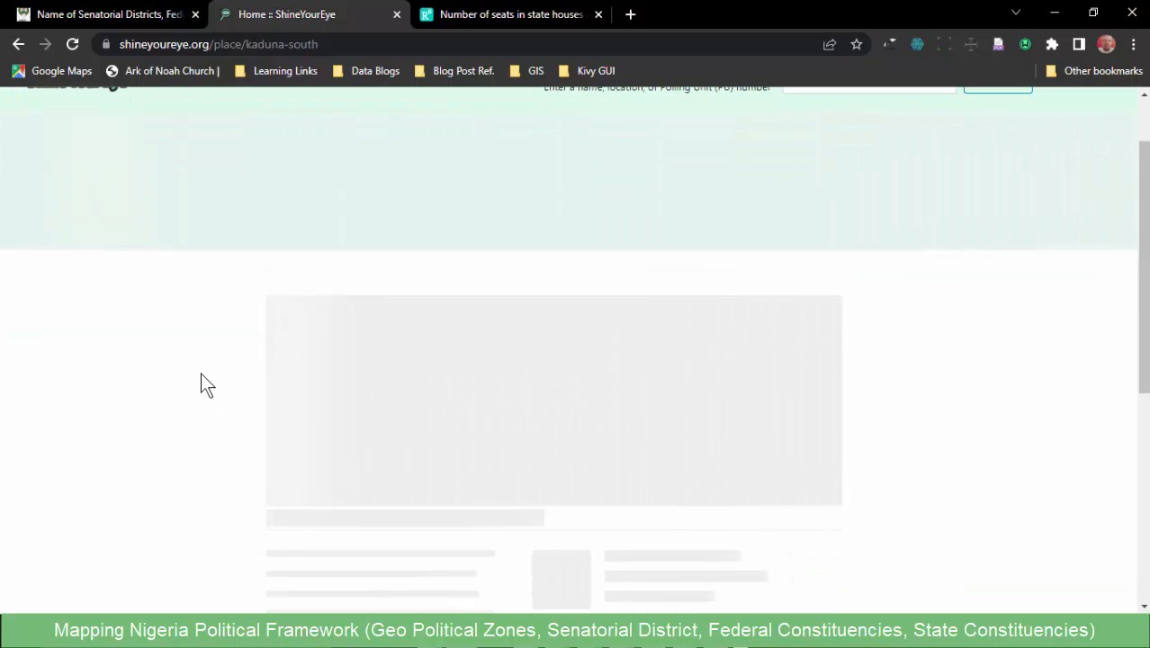
{"action": "scroll", "coordinate": [203, 376], "scroll_direction": "down", "scroll_amount": 3}
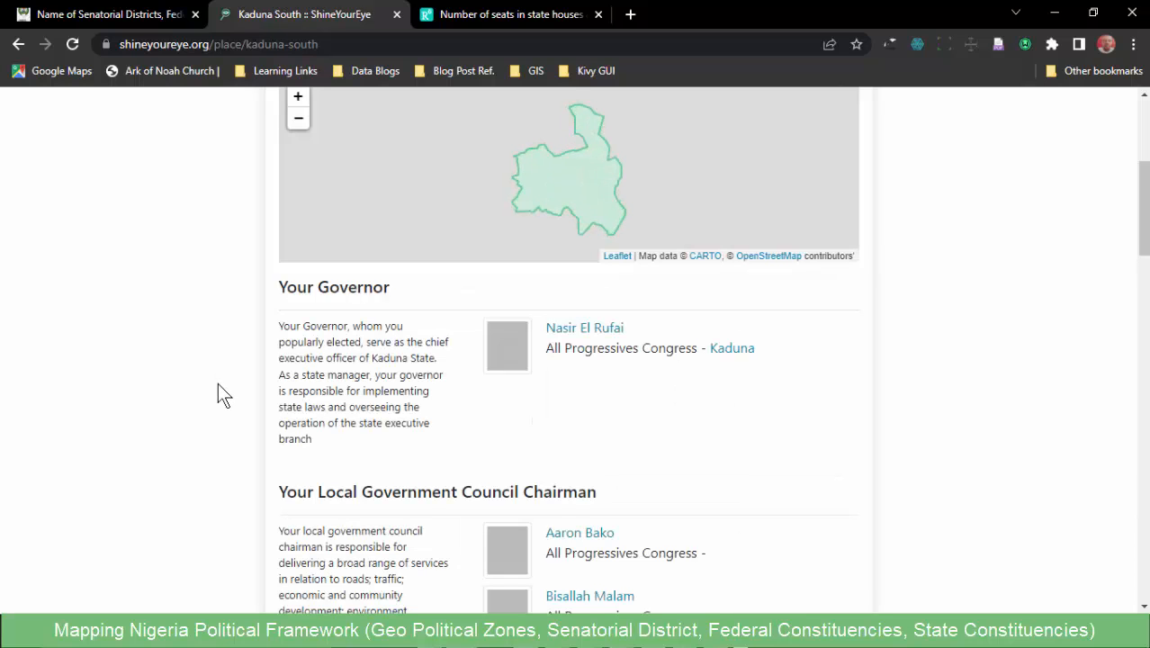
{"action": "scroll", "coordinate": [218, 386], "scroll_direction": "down", "scroll_amount": 4}
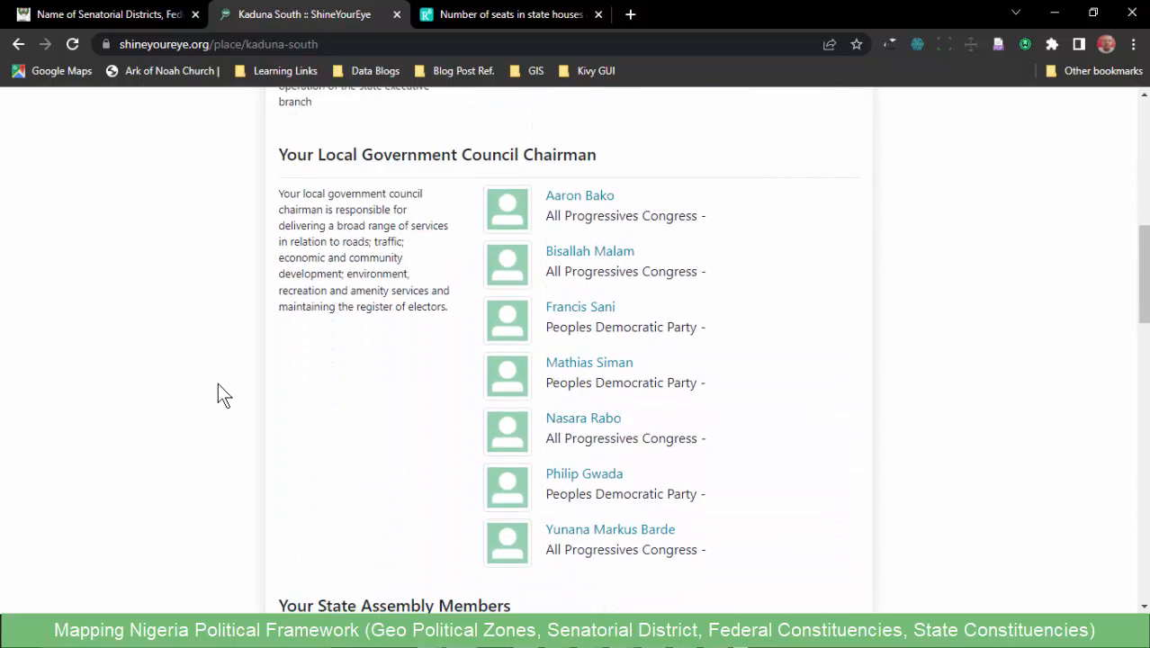
{"action": "scroll", "coordinate": [217, 383], "scroll_direction": "down", "scroll_amount": 5}
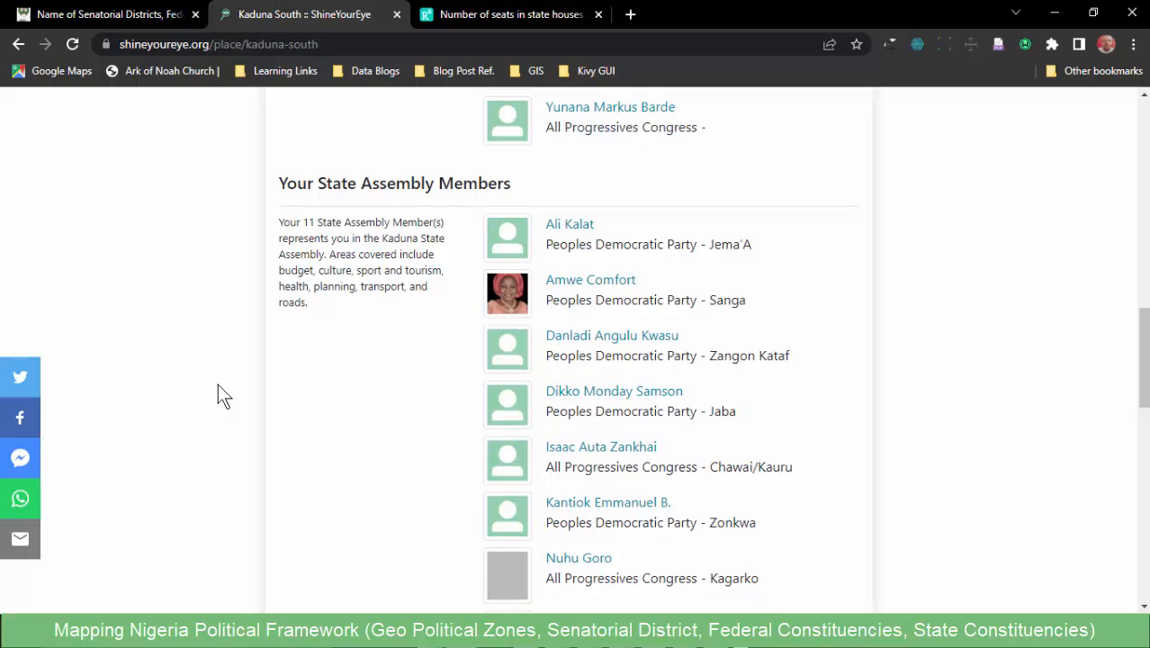
{"action": "scroll", "coordinate": [218, 383], "scroll_direction": "down", "scroll_amount": 6}
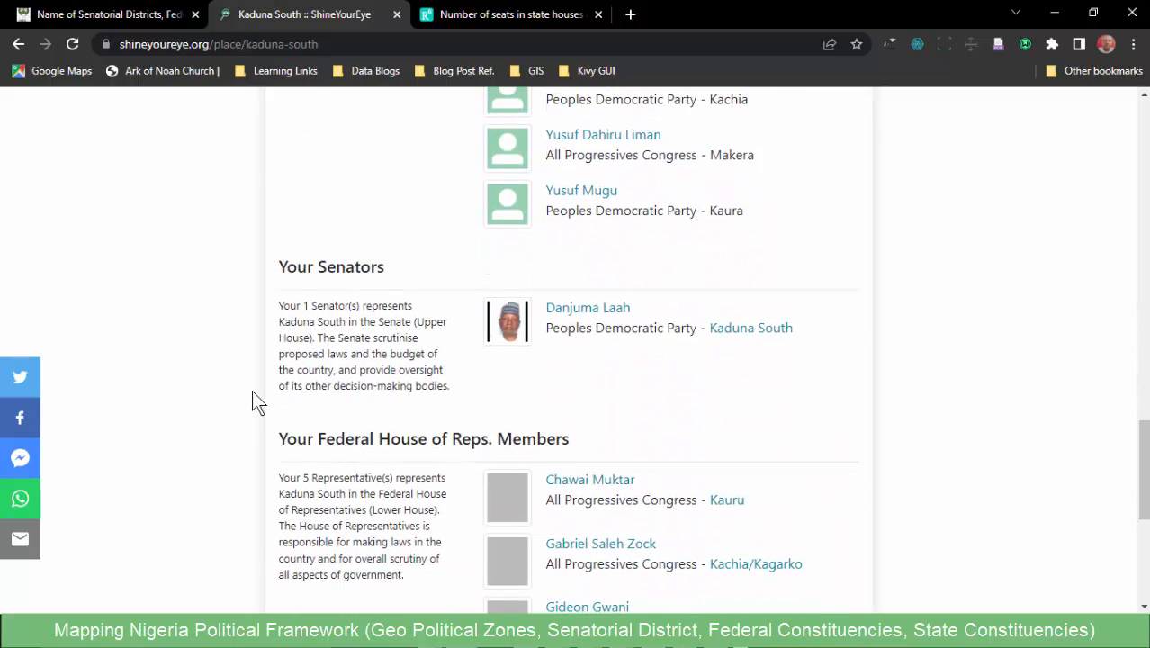
{"action": "scroll", "coordinate": [252, 390], "scroll_direction": "down", "scroll_amount": 1}
{"action": "scroll", "coordinate": [311, 255], "scroll_direction": "up", "scroll_amount": 13}
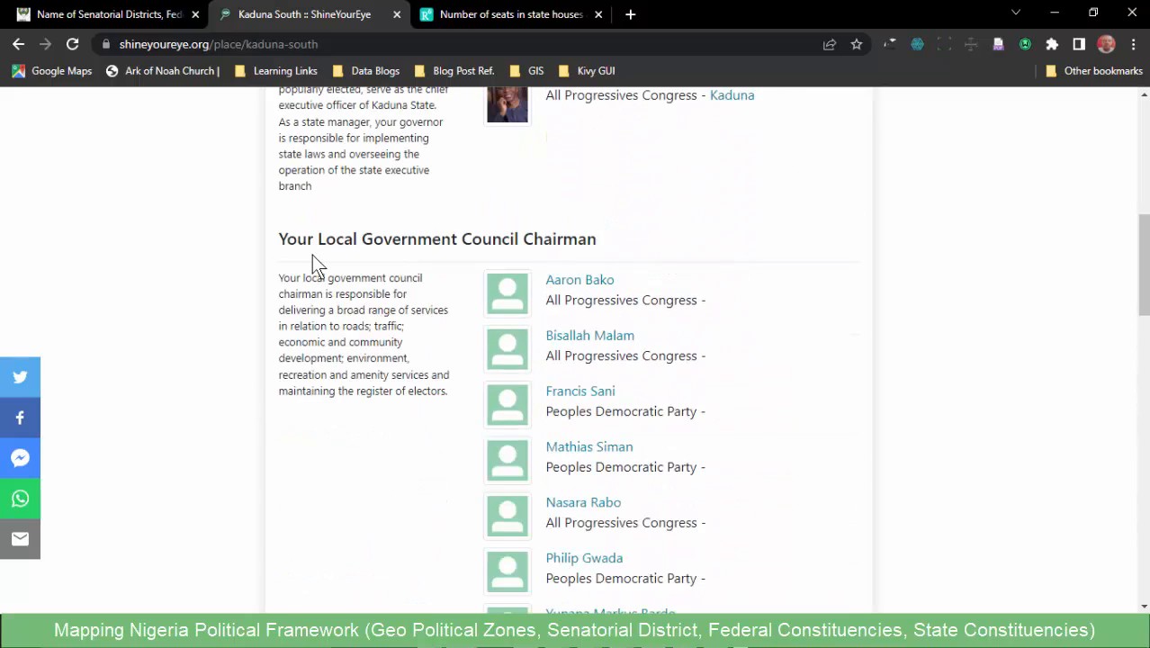
{"action": "scroll", "coordinate": [340, 385], "scroll_direction": "down", "scroll_amount": 13}
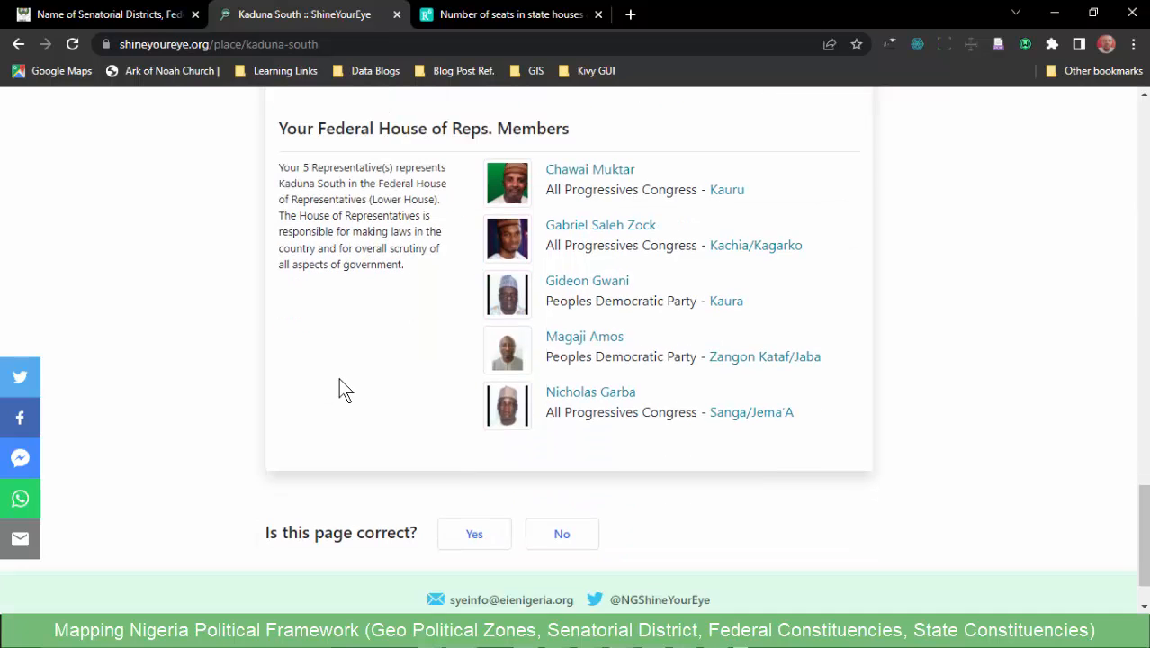
{"action": "scroll", "coordinate": [338, 385], "scroll_direction": "up", "scroll_amount": 1}
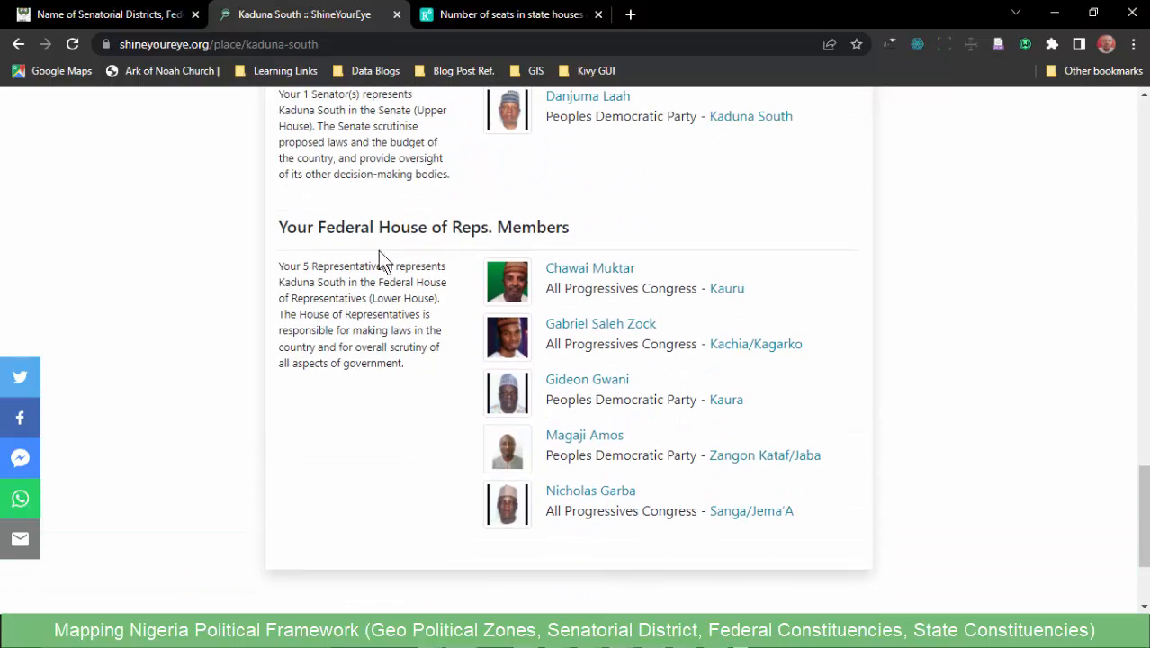
{"action": "scroll", "coordinate": [389, 266], "scroll_direction": "up", "scroll_amount": 7}
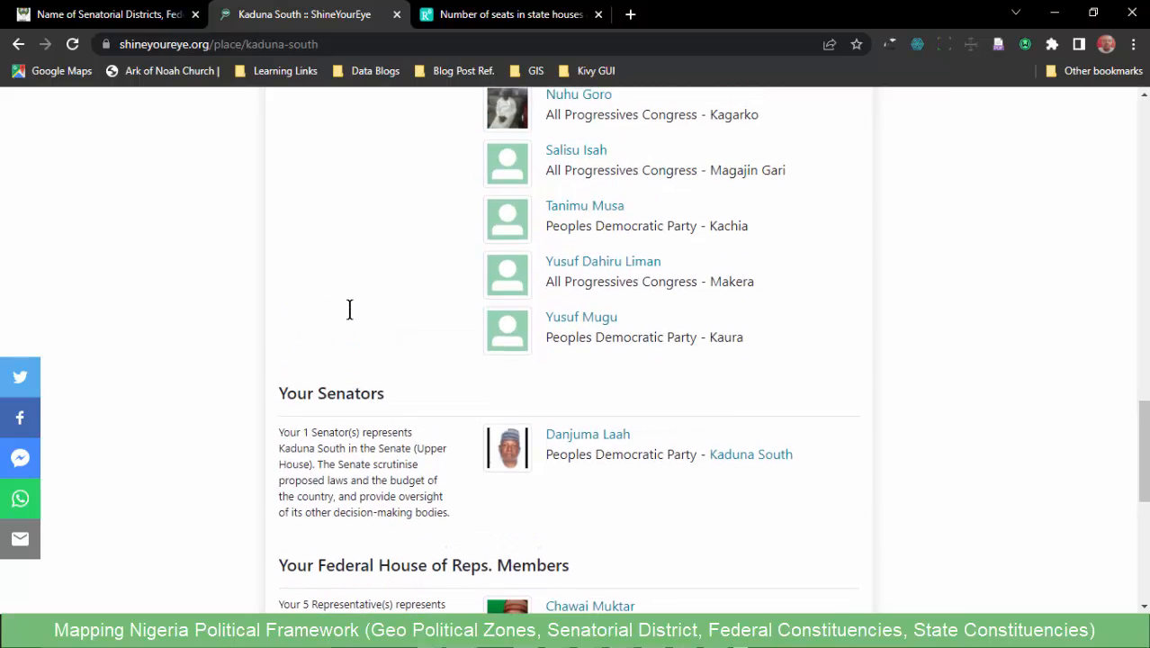
{"action": "scroll", "coordinate": [366, 312], "scroll_direction": "up", "scroll_amount": 6}
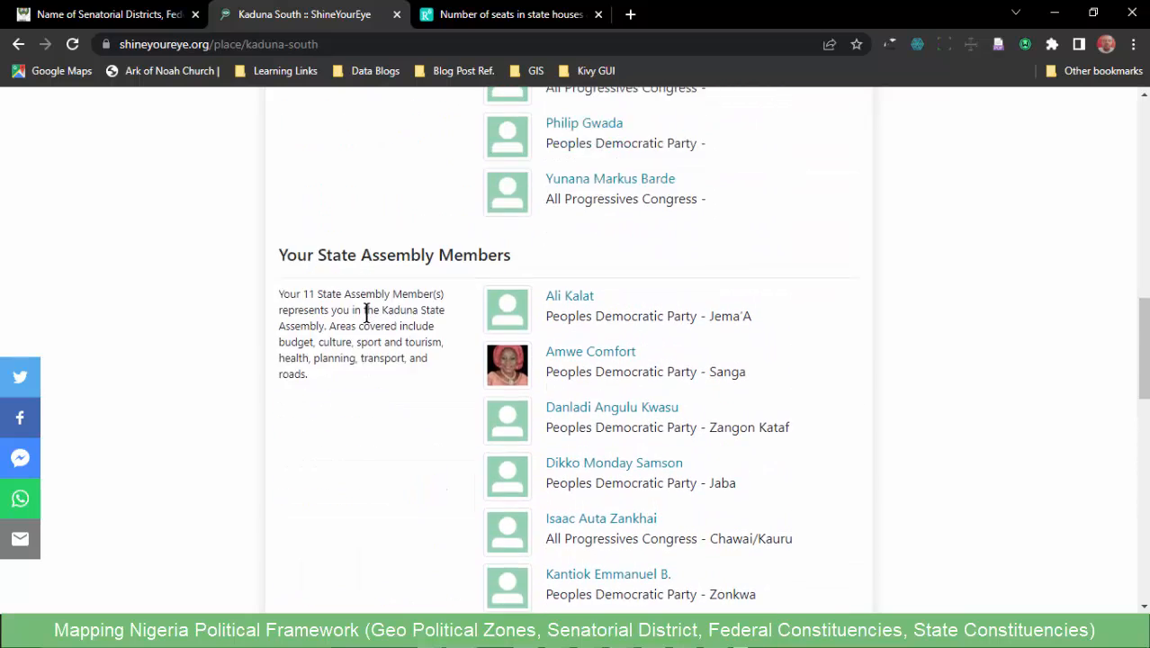
{"action": "scroll", "coordinate": [363, 312], "scroll_direction": "up", "scroll_amount": 5}
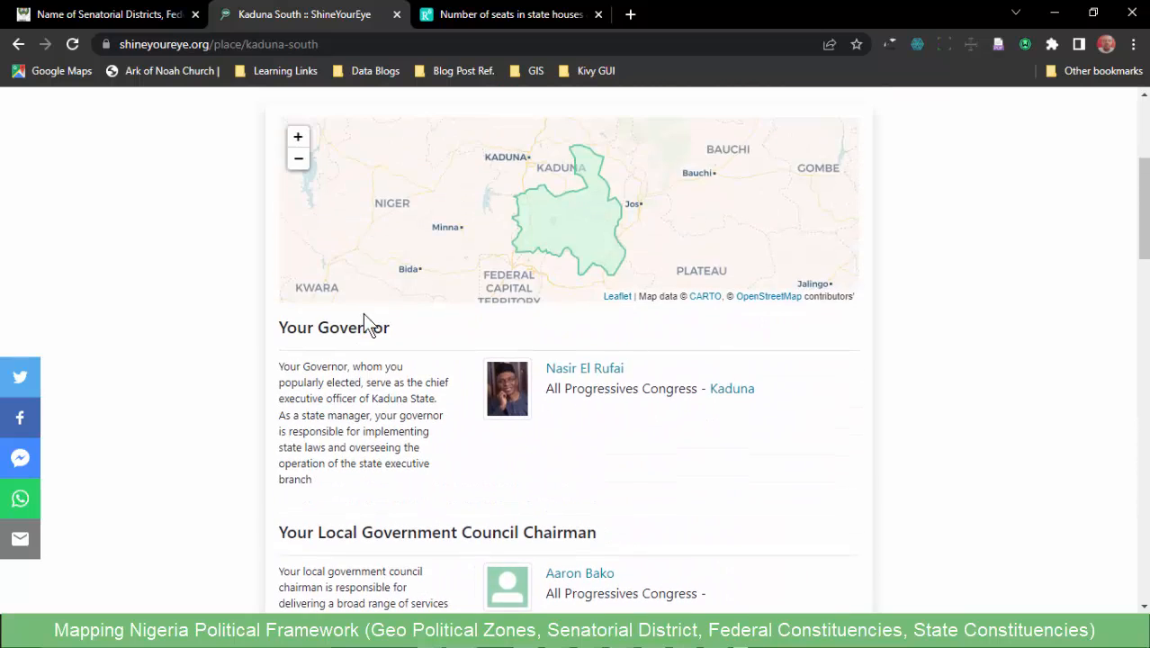
{"action": "scroll", "coordinate": [931, 410], "scroll_direction": "up", "scroll_amount": 4}
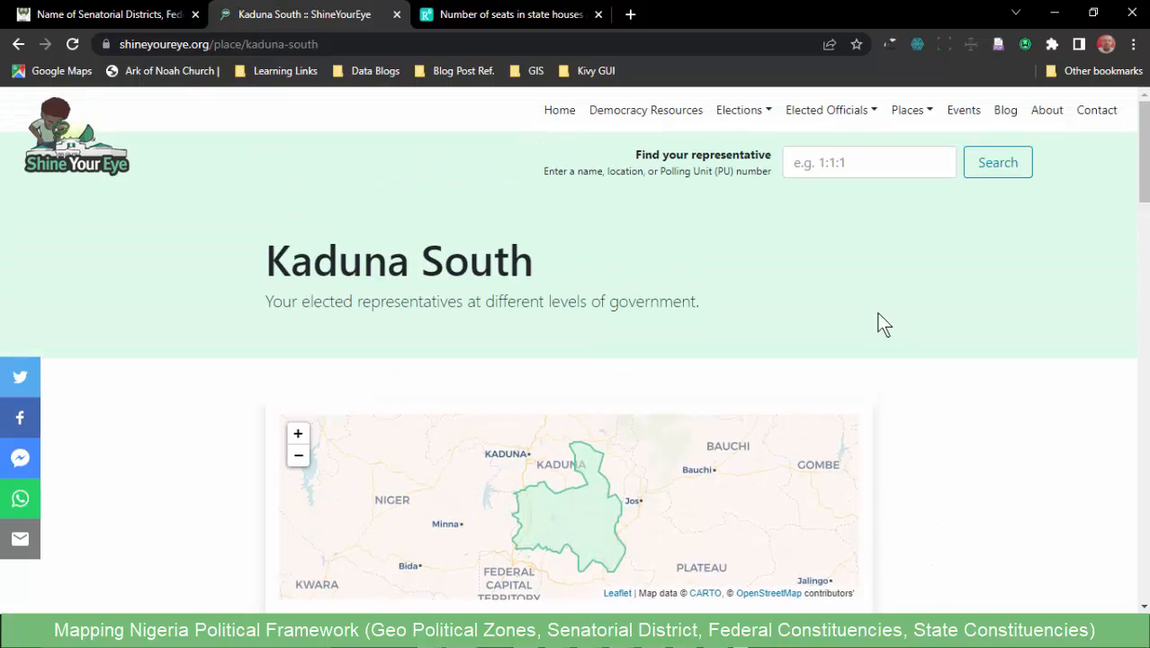
{"action": "left_click", "coordinate": [911, 115]}
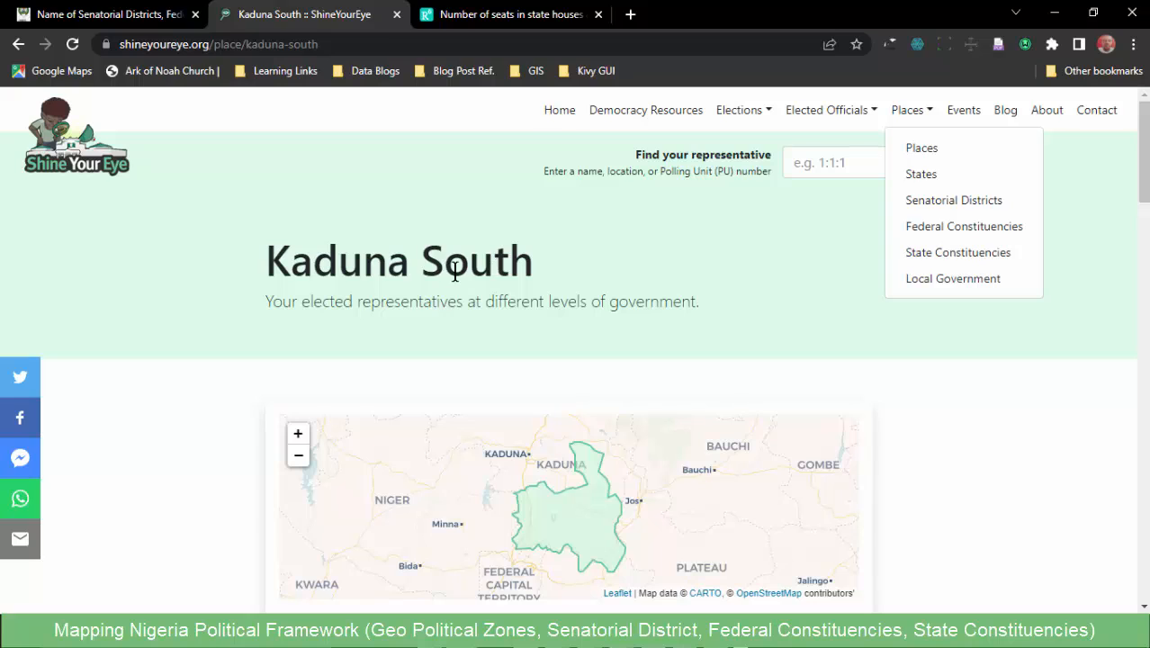
{"action": "left_click", "coordinate": [684, 258]}
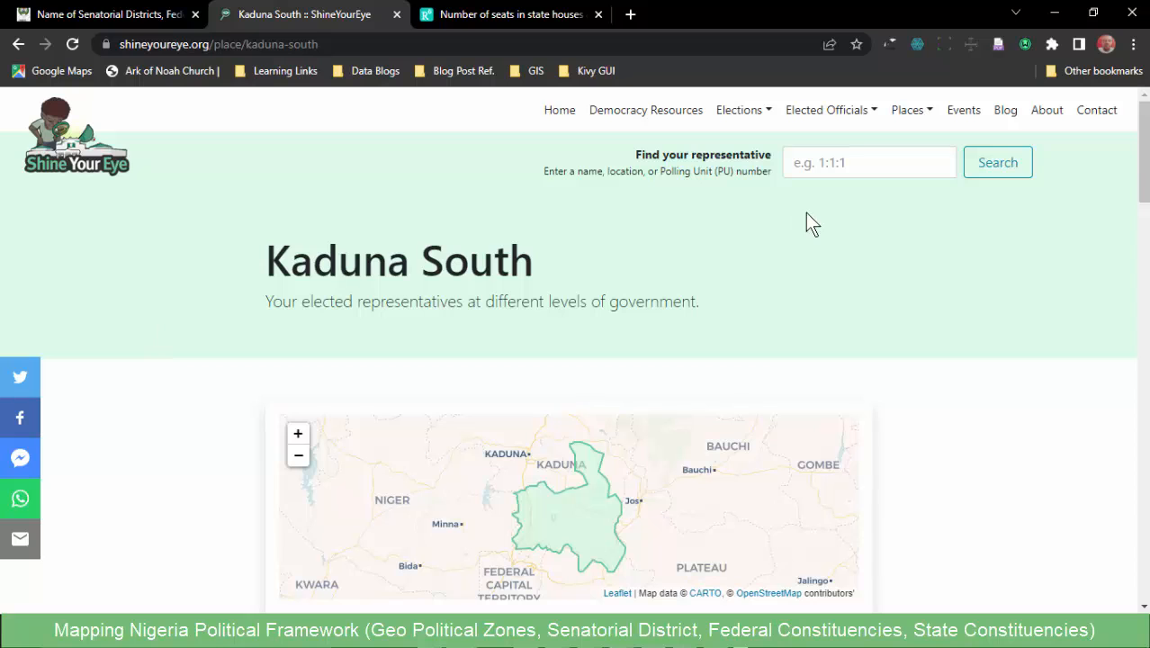
- Return to QGIS and merge the eight selected Kaduna South LGAs in NGA_adm2 into one feature, keeping the KAURA attributes
{"action": "left_click", "coordinate": [1049, 18]}
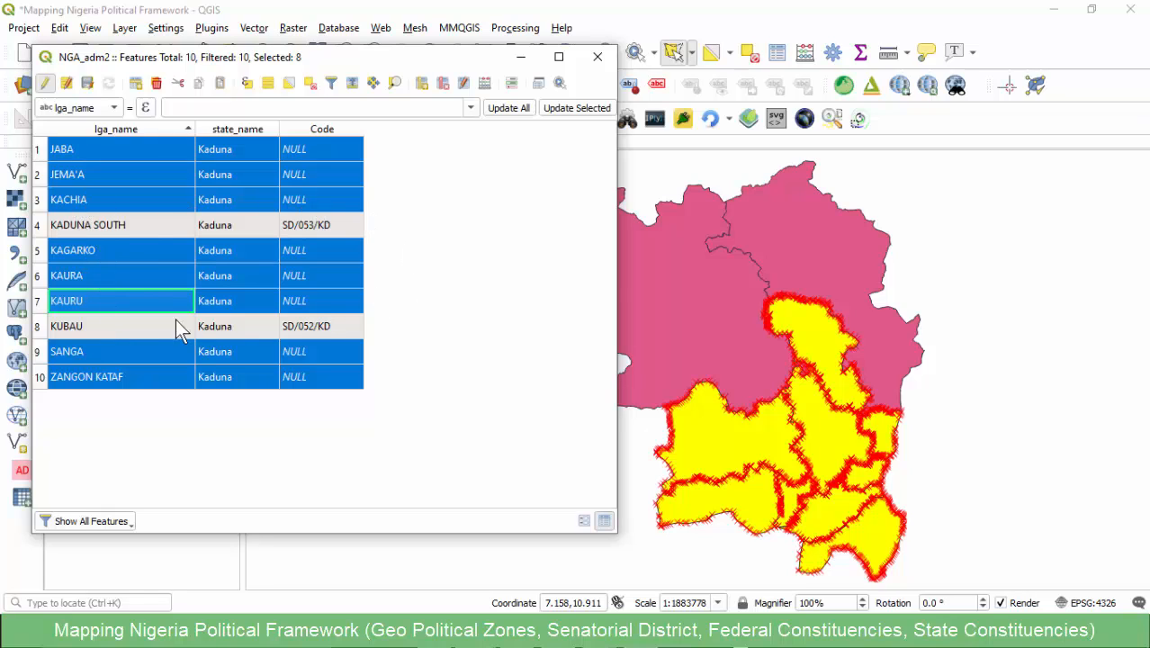
{"action": "left_click", "coordinate": [598, 57]}
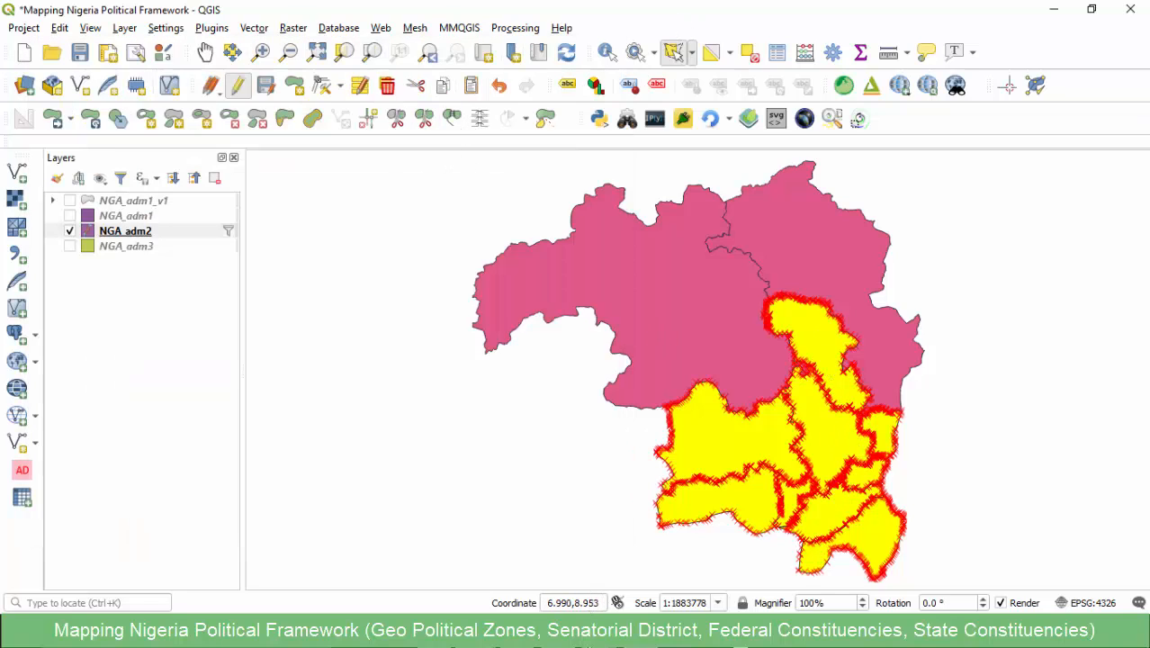
{"action": "left_click", "coordinate": [453, 120]}
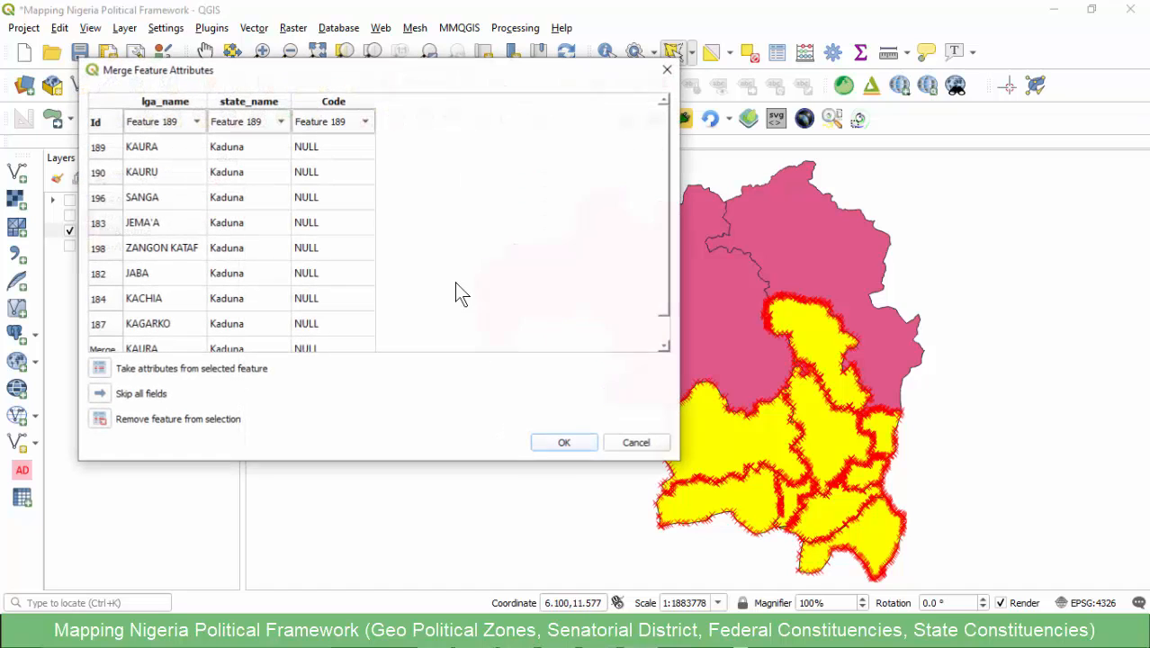
{"action": "left_click", "coordinate": [561, 443]}
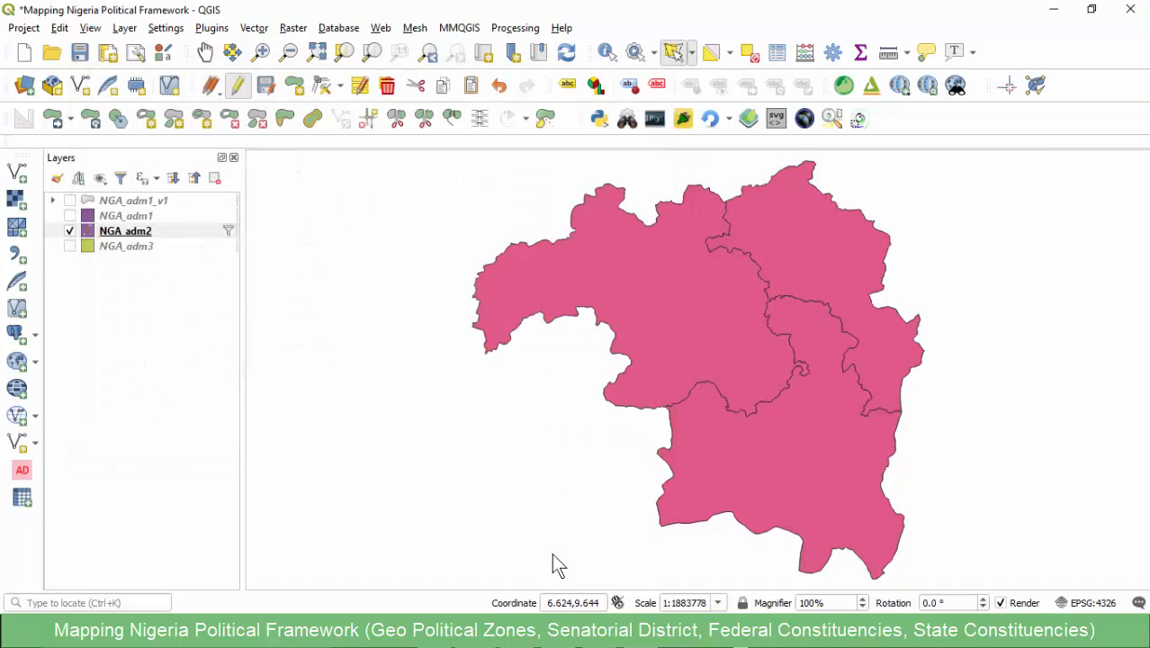
- Copy the Kaduna South code SD/054/KD from the senatorial districts workbook in Excel
{"action": "mouse_move", "coordinate": [575, 634]}
{"action": "left_click", "coordinate": [494, 537]}
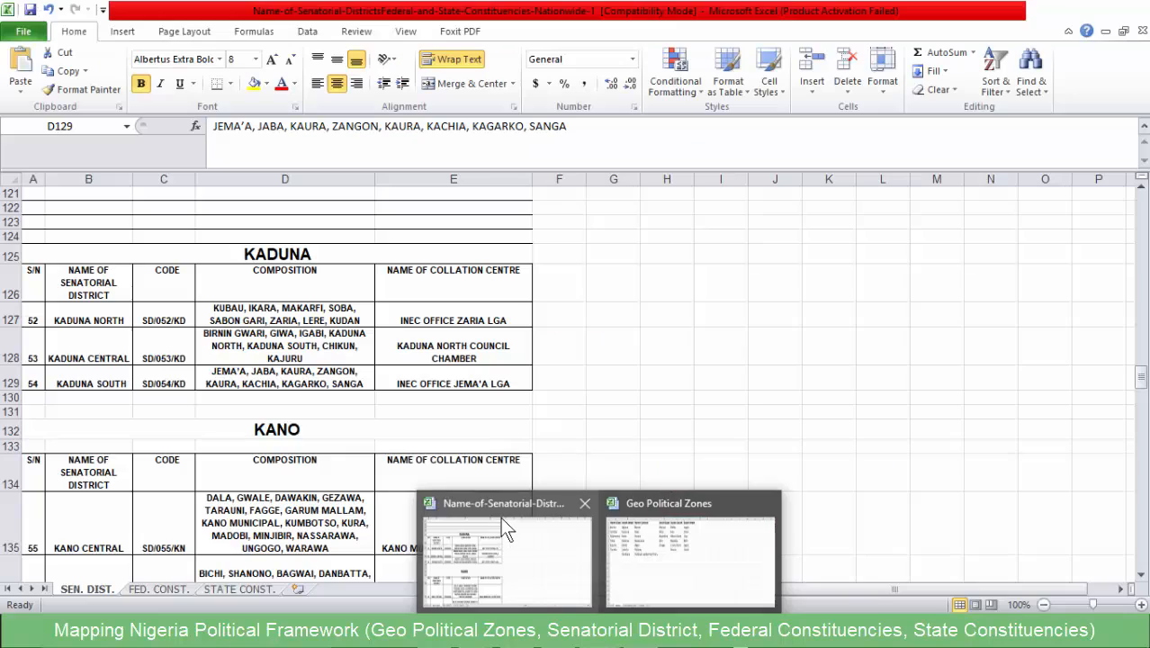
{"action": "left_click", "coordinate": [171, 381]}
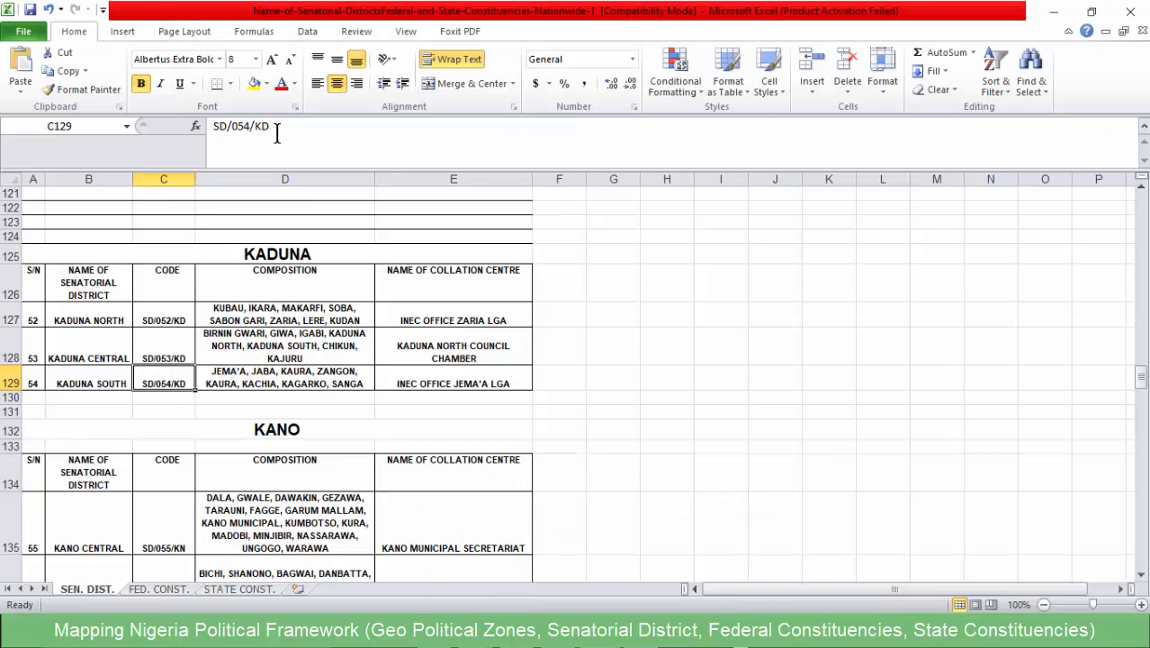
{"action": "left_click_drag", "start_coordinate": [275, 126], "coordinate": [214, 126]}
{"action": "key", "text": "ctrl+c"}
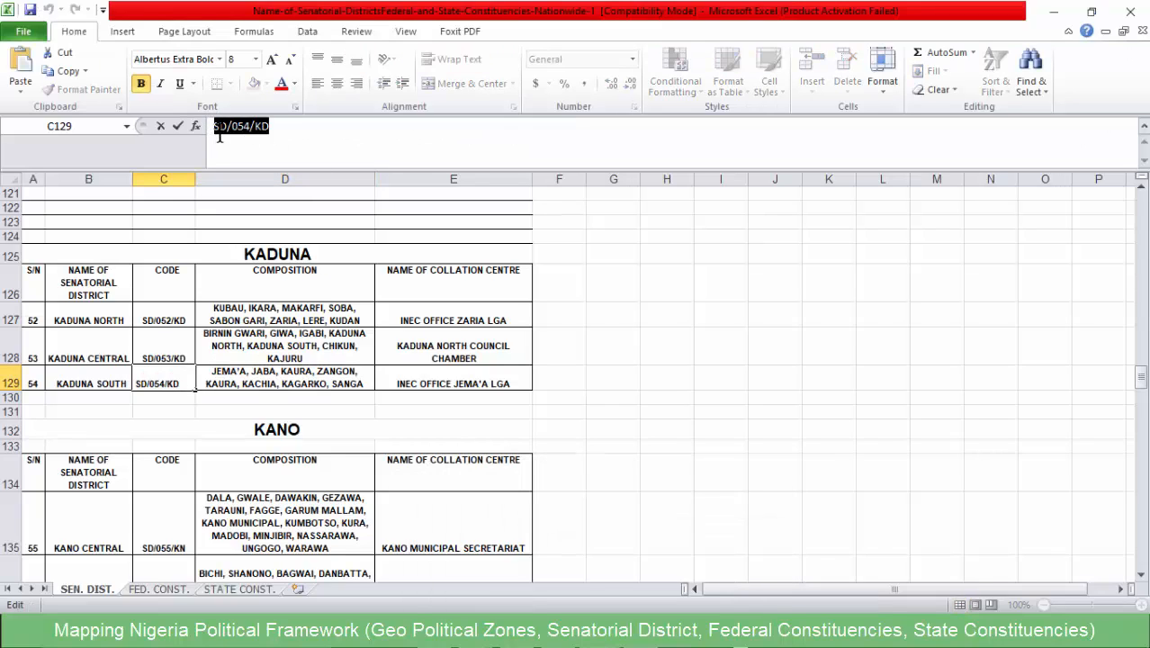
{"action": "left_click", "coordinate": [1052, 11]}
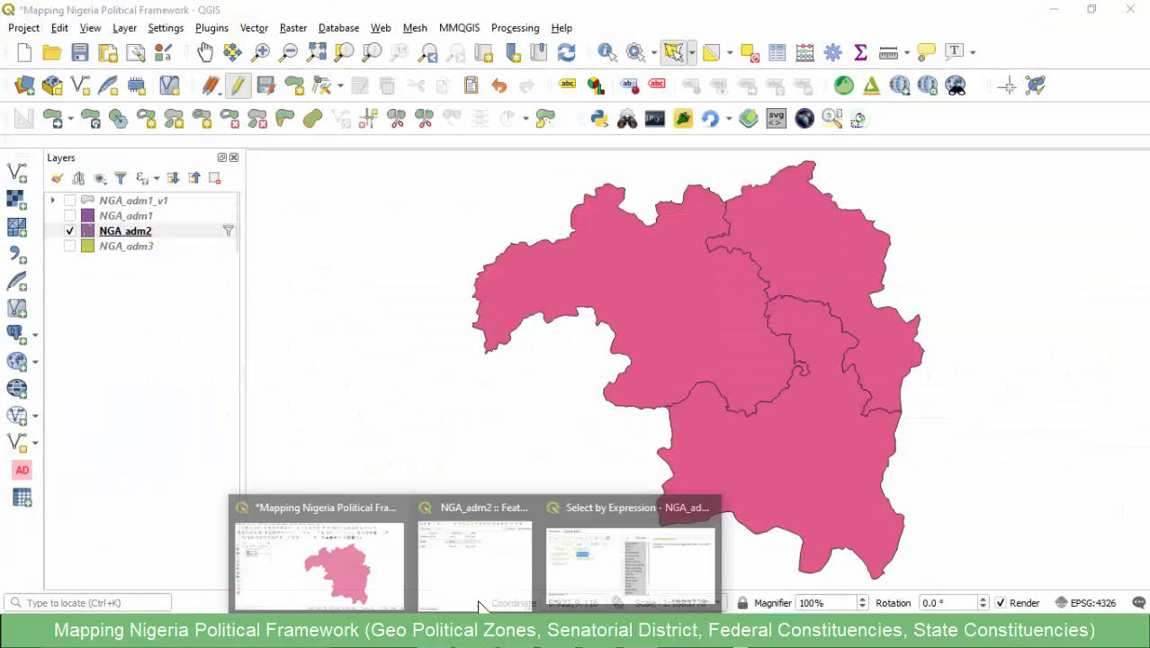
- Set the Code of the merged KAURA row to SD/054/KD in the NGA_adm2 attribute table in QGIS
{"action": "left_click", "coordinate": [495, 548]}
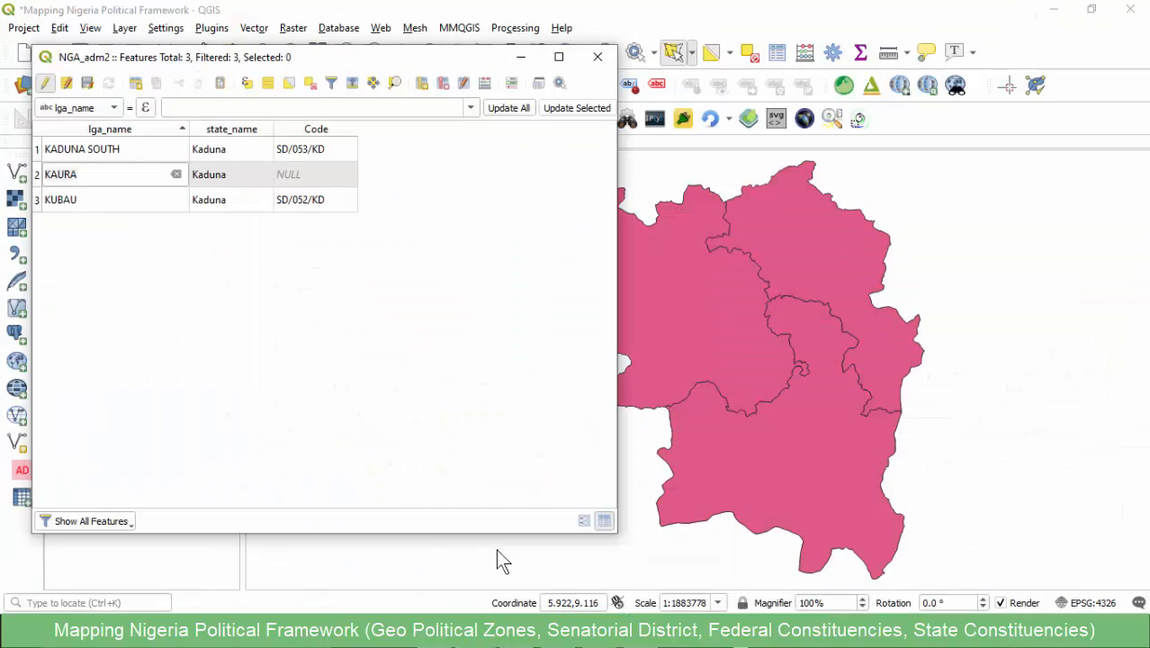
{"action": "left_click", "coordinate": [297, 175]}
{"action": "key", "text": "ctrl+v"}
{"action": "key", "text": "Return"}
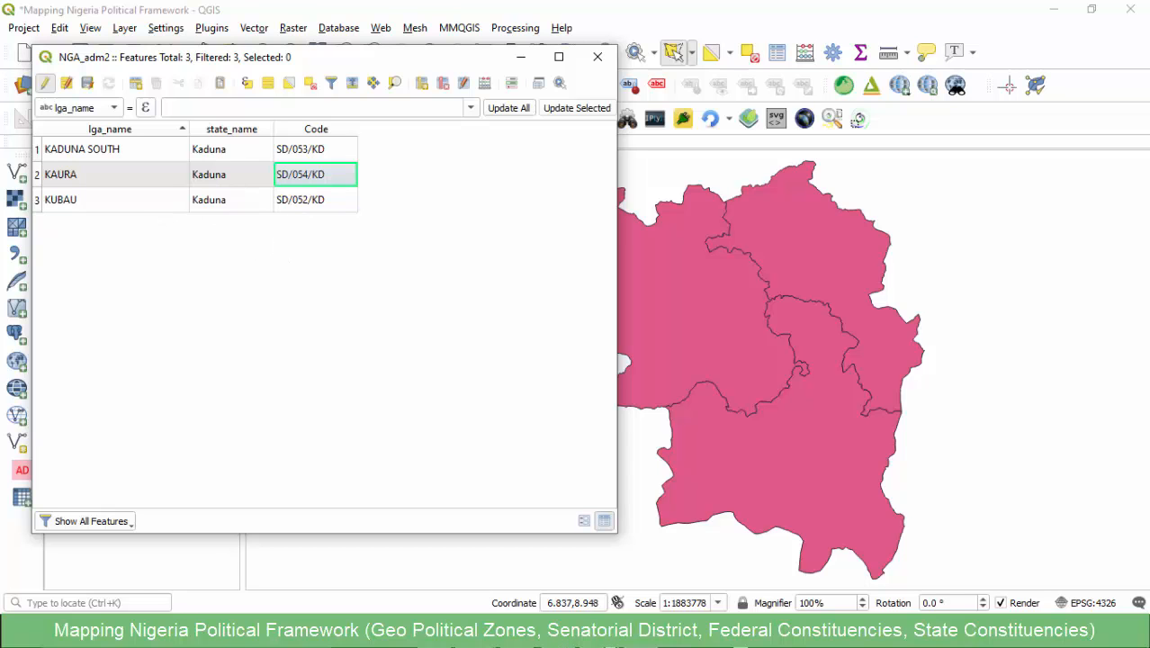
- Close the NGA_adm2 Select by Expression window and switch to the Kaduna entries of the senatorial districts workbook in Excel
{"action": "mouse_move", "coordinate": [598, 631]}
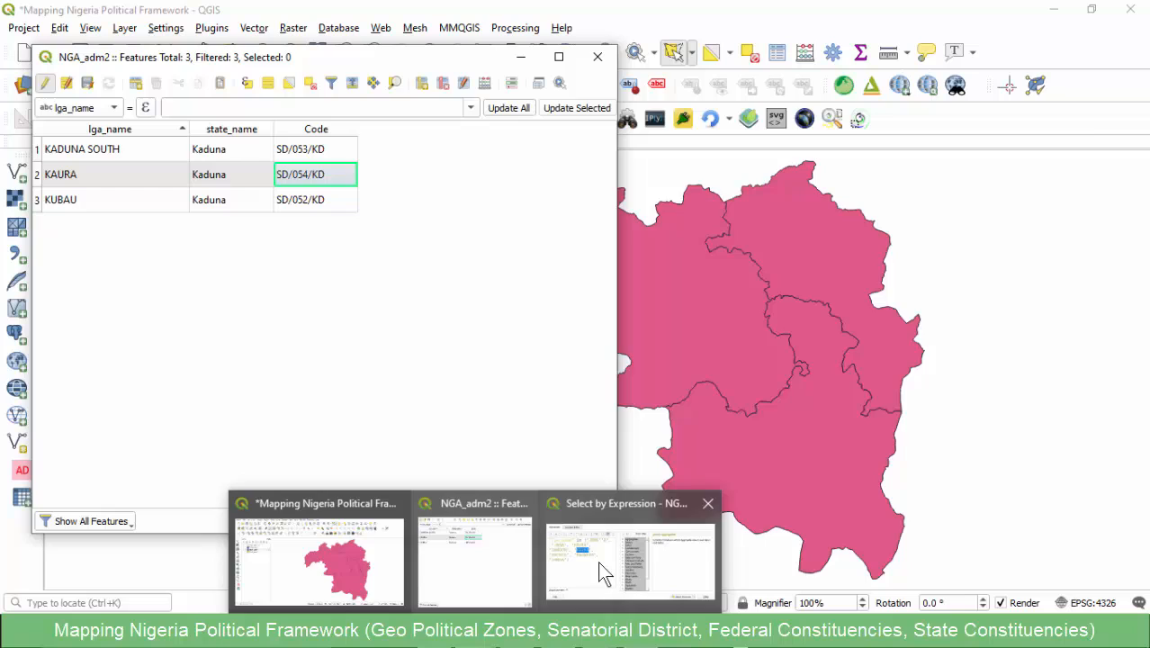
{"action": "left_click", "coordinate": [670, 544]}
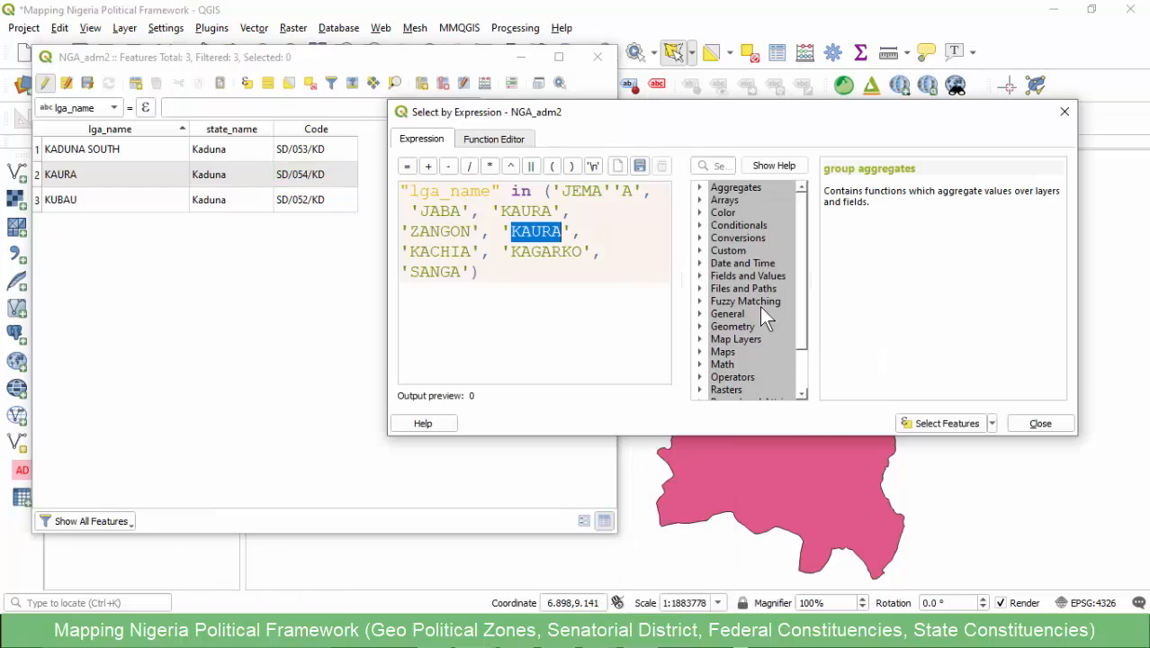
{"action": "key", "text": "Escape"}
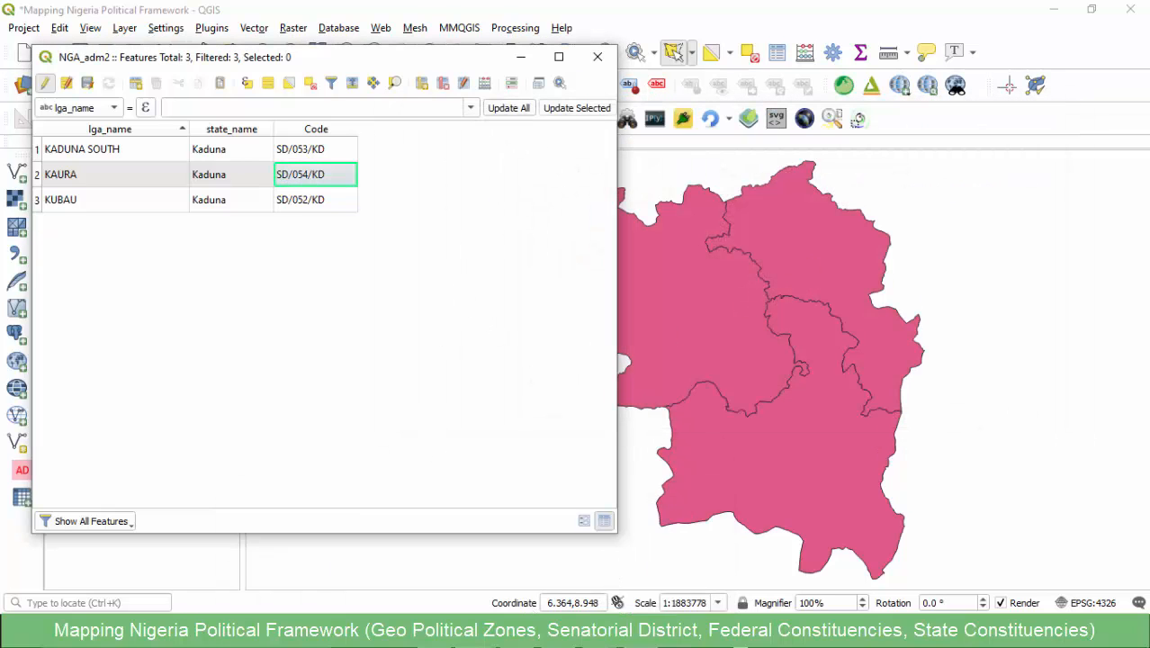
{"action": "left_click", "coordinate": [567, 580]}
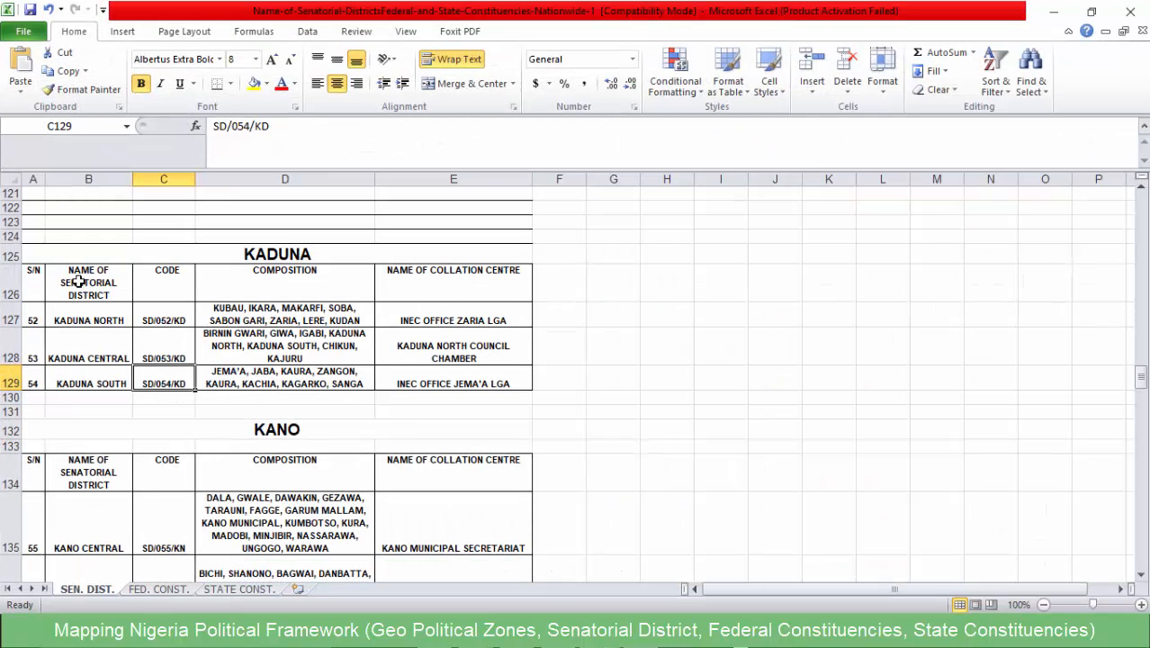
- Examine the Kaduna table's headings, senatorial district names, codes and collation centres in the workbook
{"action": "left_click", "coordinate": [42, 280]}
{"action": "left_click", "coordinate": [173, 282]}
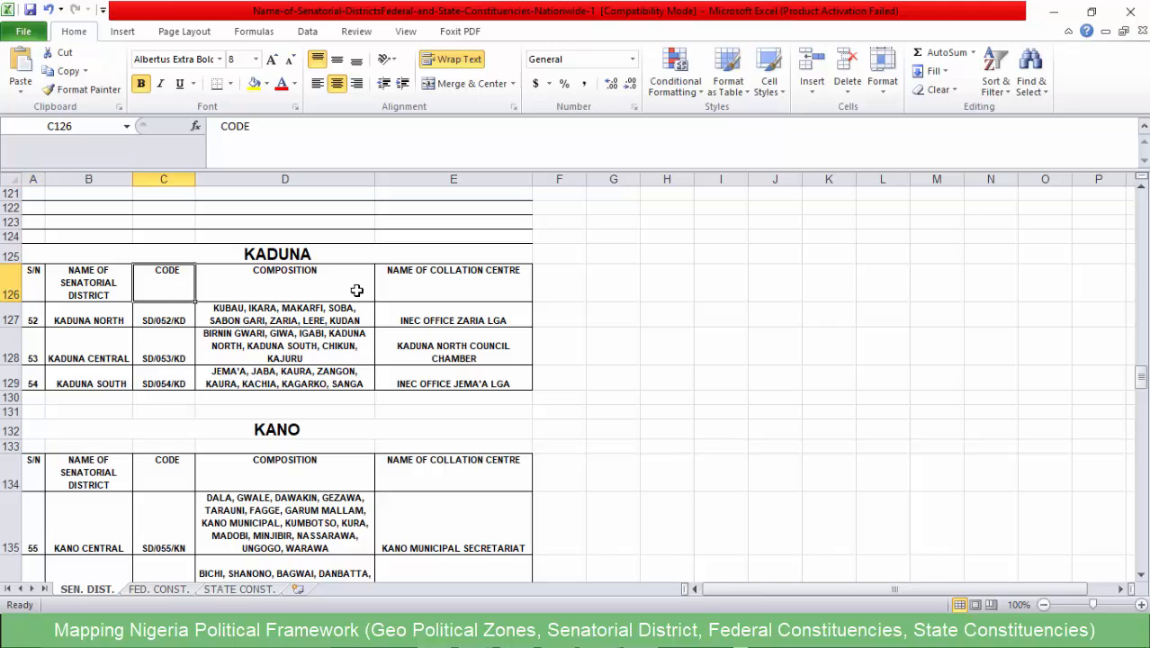
{"action": "left_click", "coordinate": [444, 277]}
{"action": "left_click", "coordinate": [445, 335]}
{"action": "left_click", "coordinate": [436, 386]}
{"action": "left_click", "coordinate": [153, 384]}
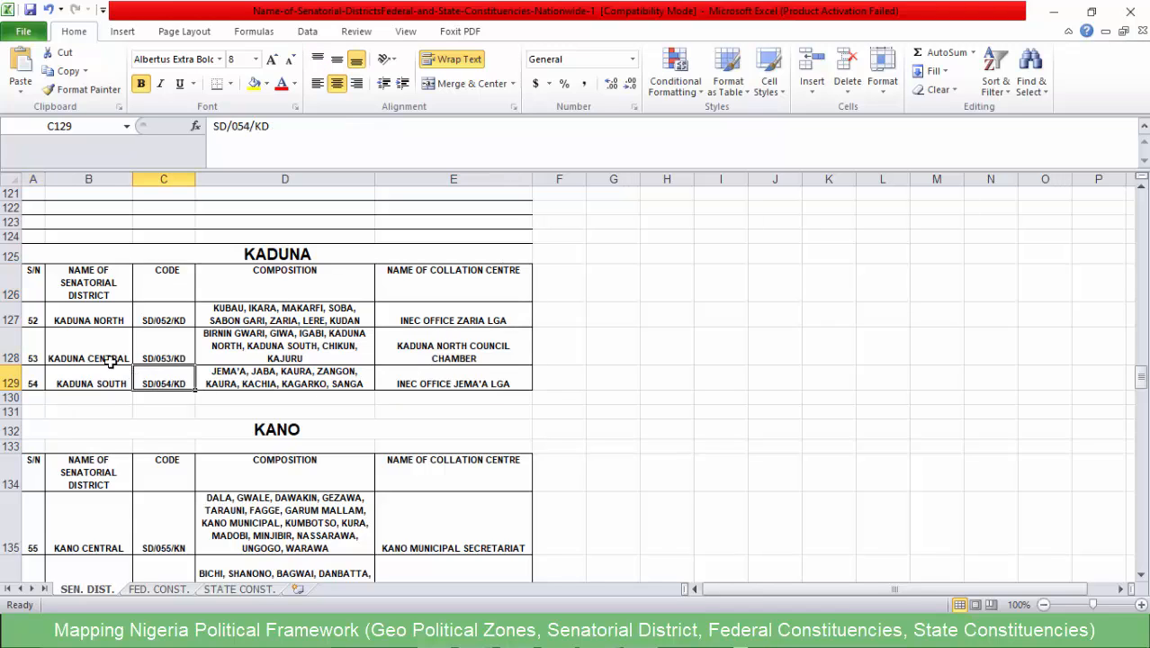
{"action": "left_click", "coordinate": [72, 325]}
{"action": "left_click", "coordinate": [155, 297]}
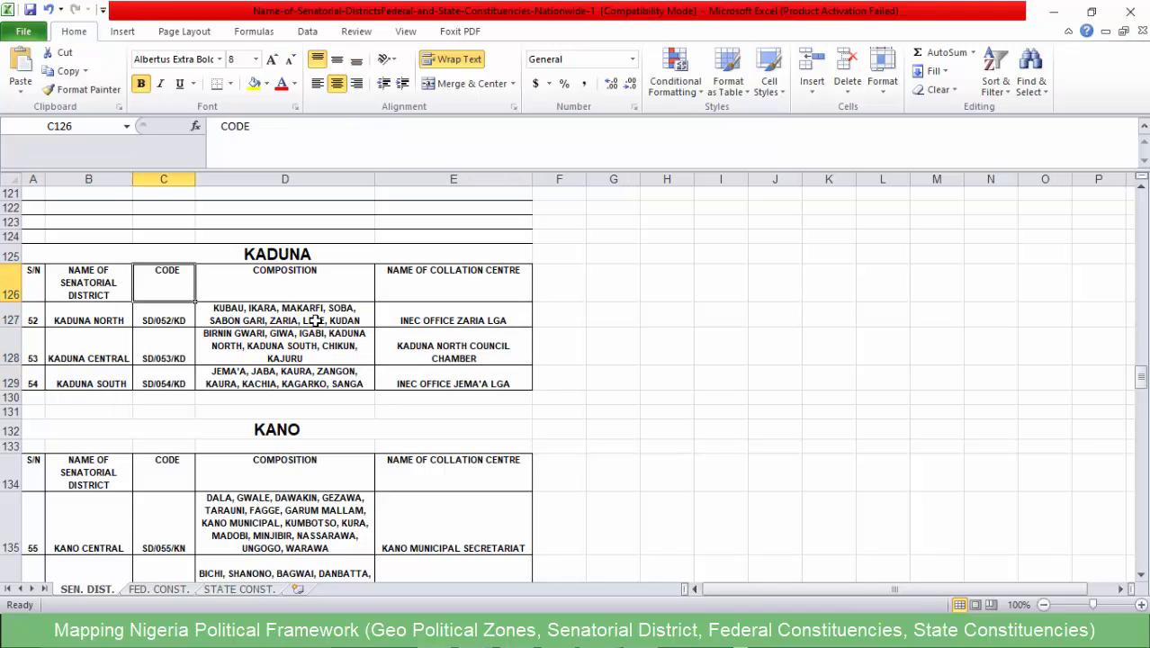
{"action": "left_click_drag", "start_coordinate": [171, 274], "coordinate": [169, 378]}
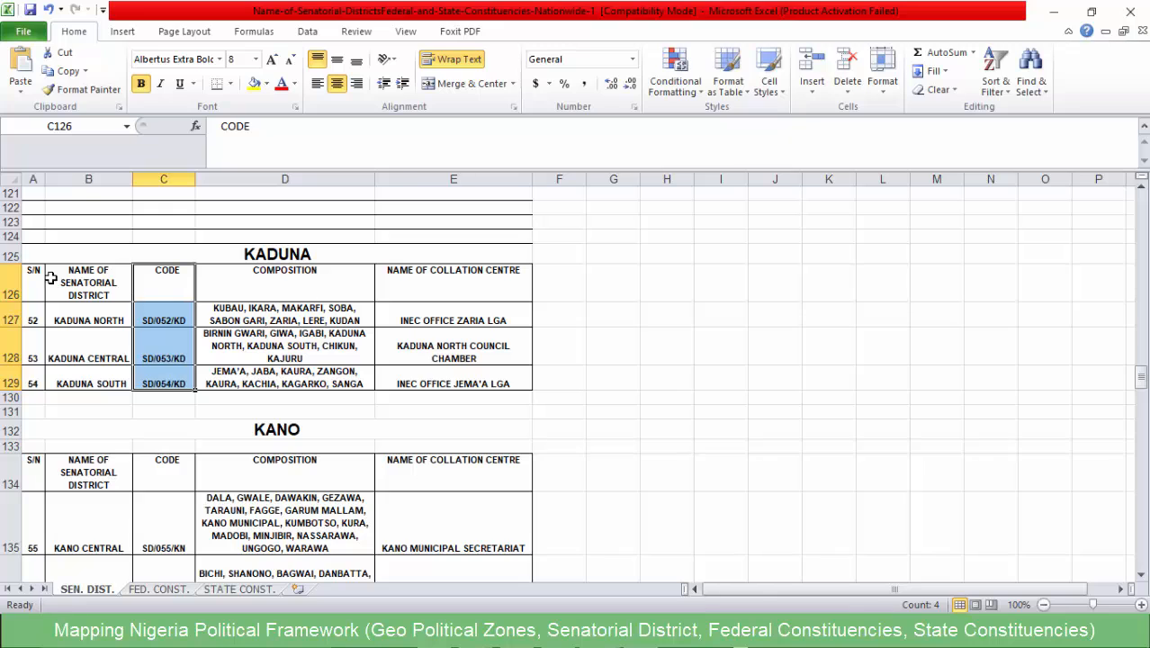
- Copy the whole Kaduna senatorial district table, including its header row, into a new blank workbook
{"action": "left_click_drag", "start_coordinate": [31, 274], "coordinate": [473, 369]}
{"action": "key", "text": "ctrl+c"}
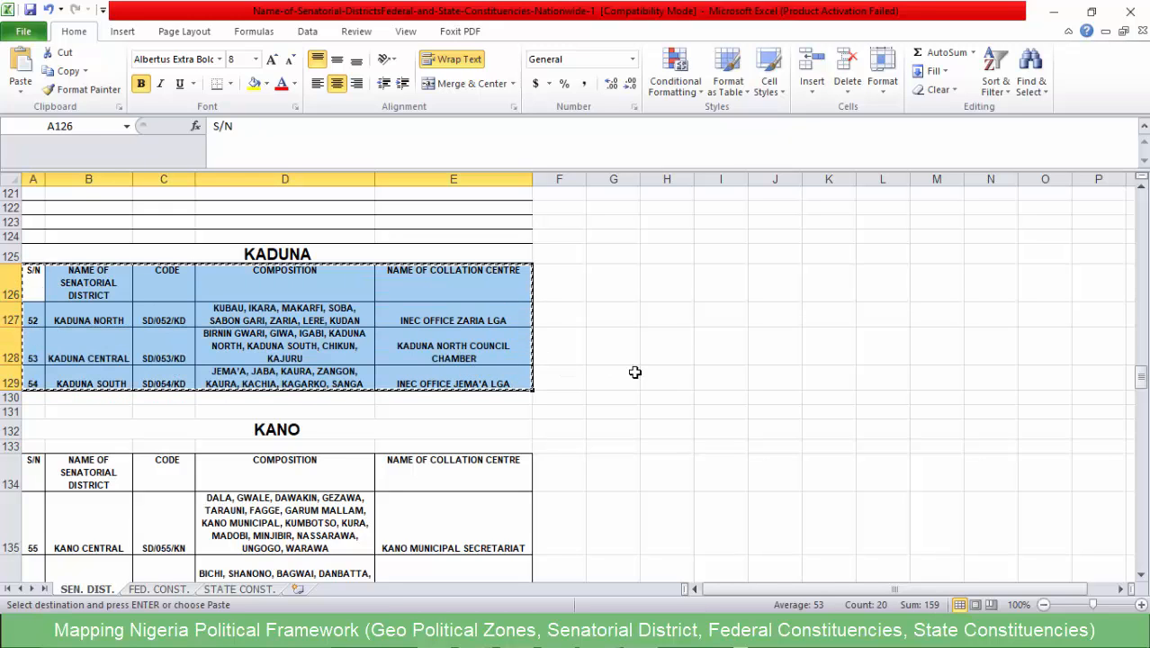
{"action": "key", "text": "ctrl+n"}
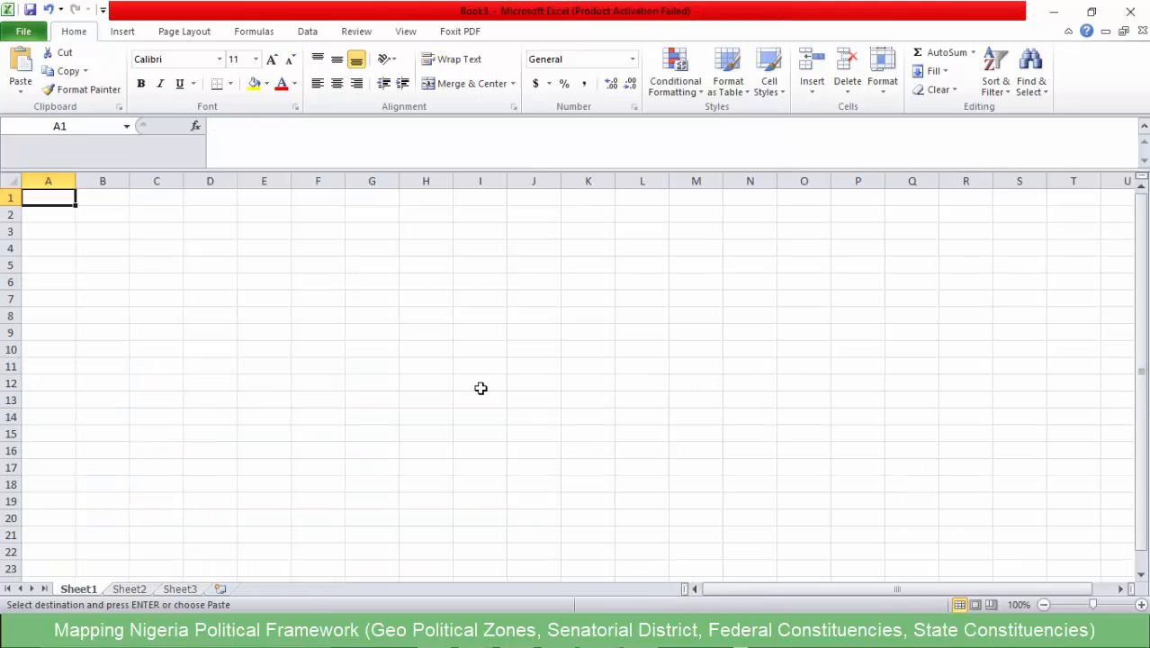
{"action": "key", "text": "ctrl+v"}
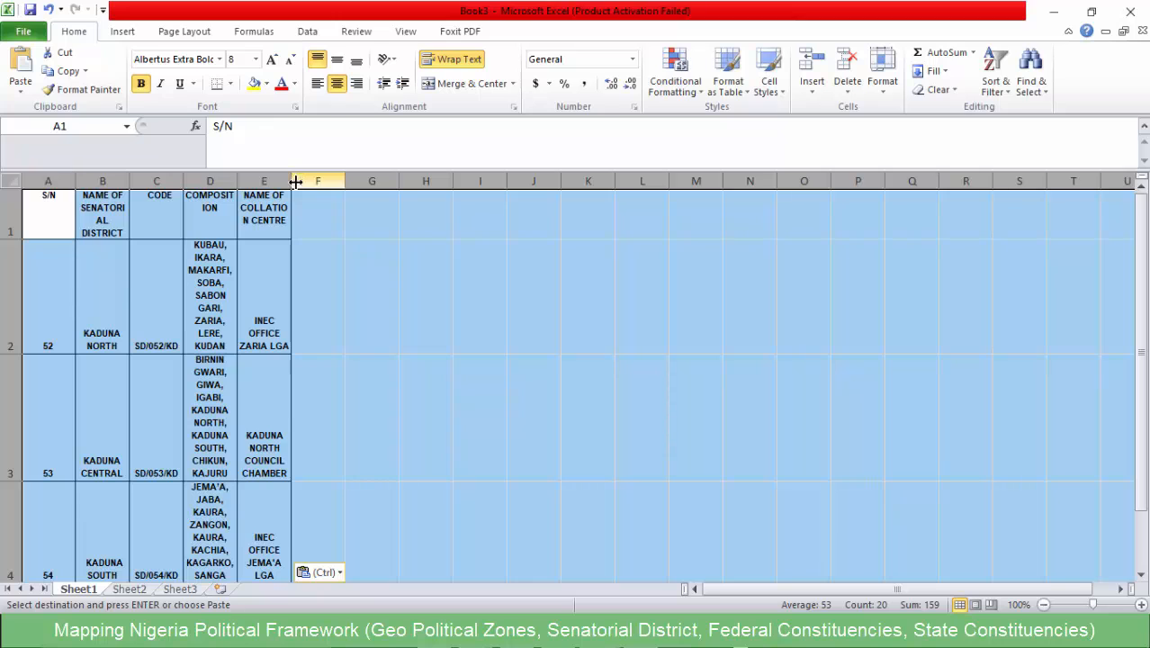
- Widen all the columns of the new sheet so the Kaduna district names and compositions are easier to read
{"action": "left_click_drag", "start_coordinate": [300, 180], "coordinate": [523, 179]}
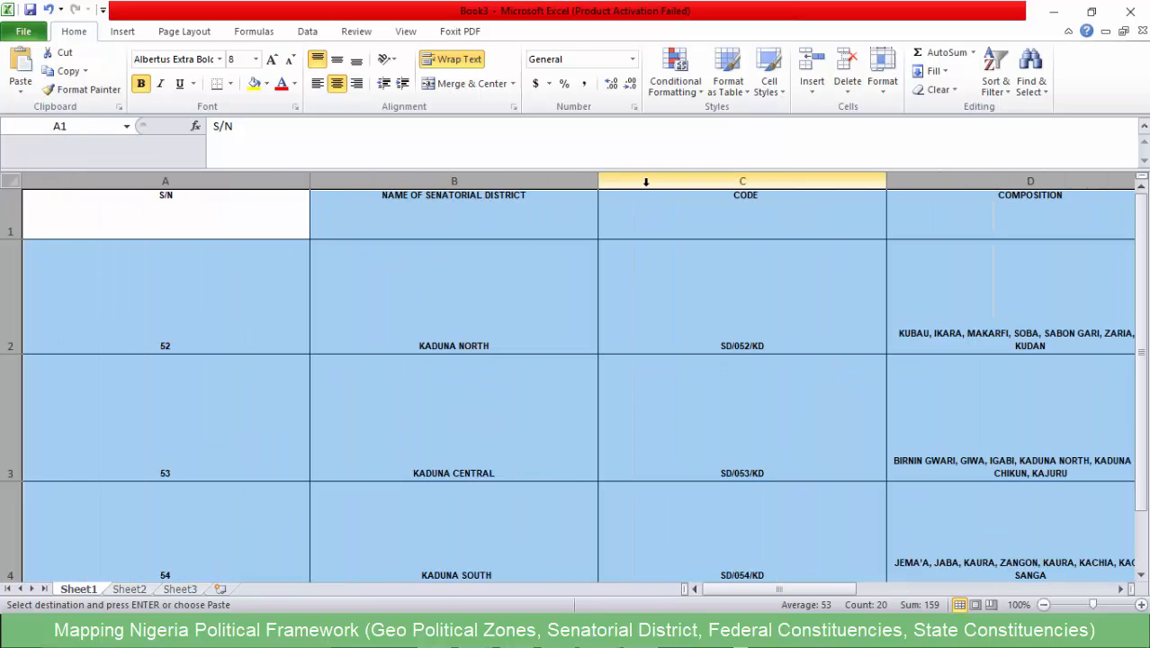
{"action": "left_click_drag", "start_coordinate": [599, 179], "coordinate": [430, 180]}
{"action": "left_click", "coordinate": [305, 230]}
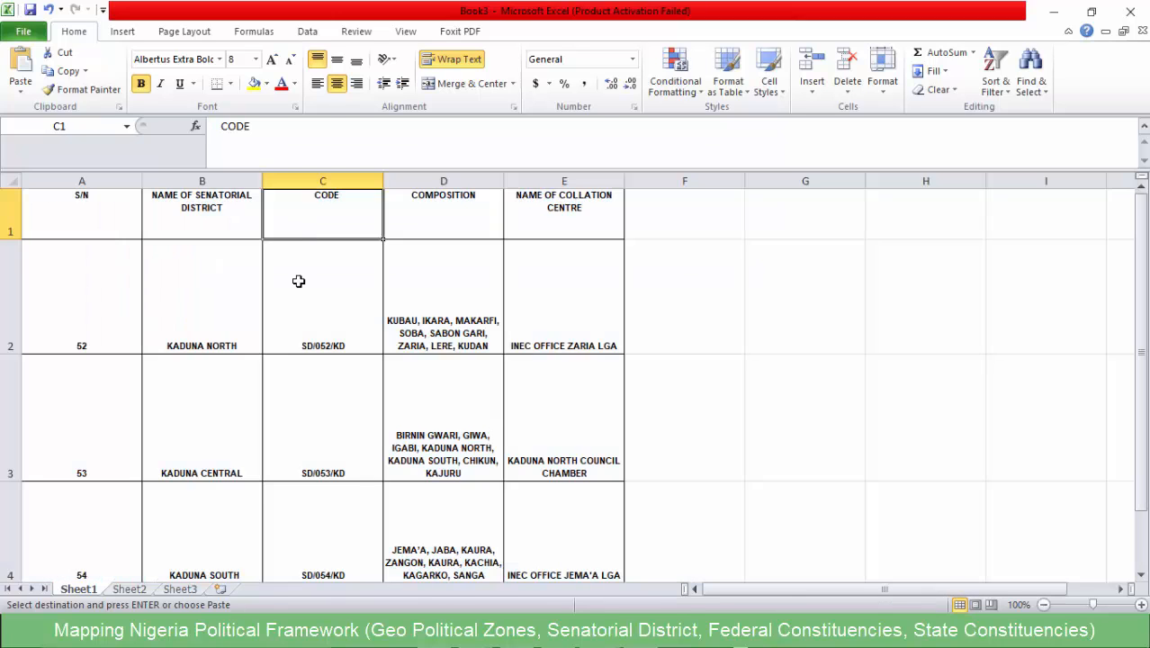
{"action": "scroll", "coordinate": [261, 333], "scroll_direction": "down", "scroll_amount": 8}
{"action": "scroll", "coordinate": [261, 333], "scroll_direction": "up", "scroll_amount": 8}
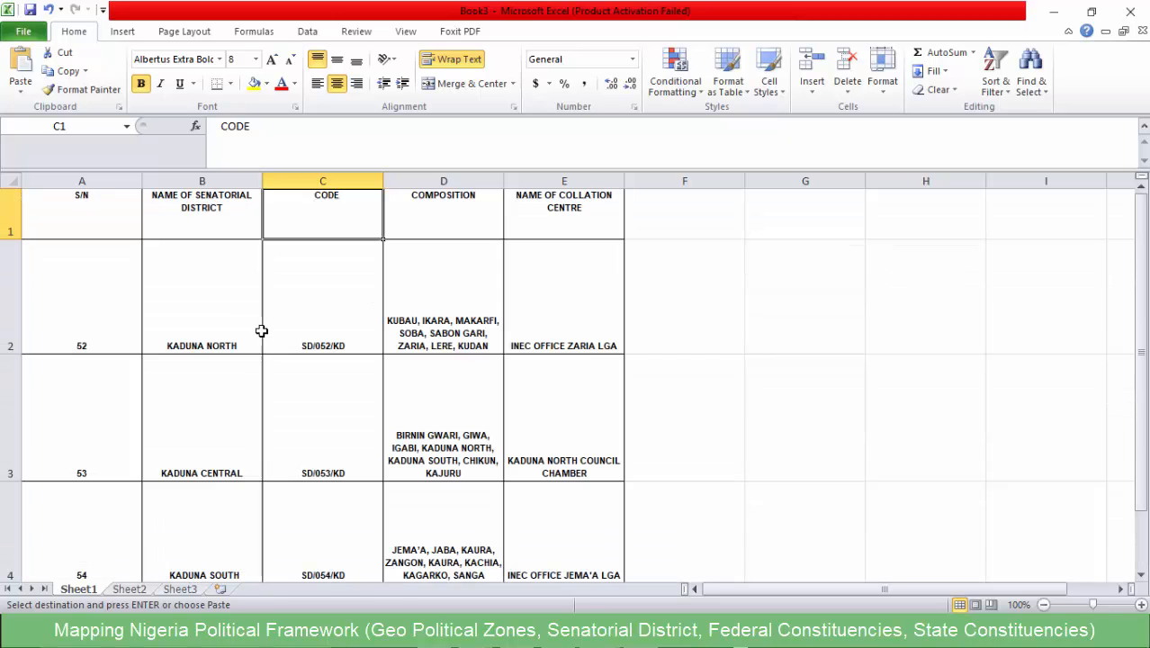
- Save the new workbook as Kaduna_state in CSV (Comma delimited) format, keeping only the active sheet and the CSV format
{"action": "key", "text": "ctrl+s"}
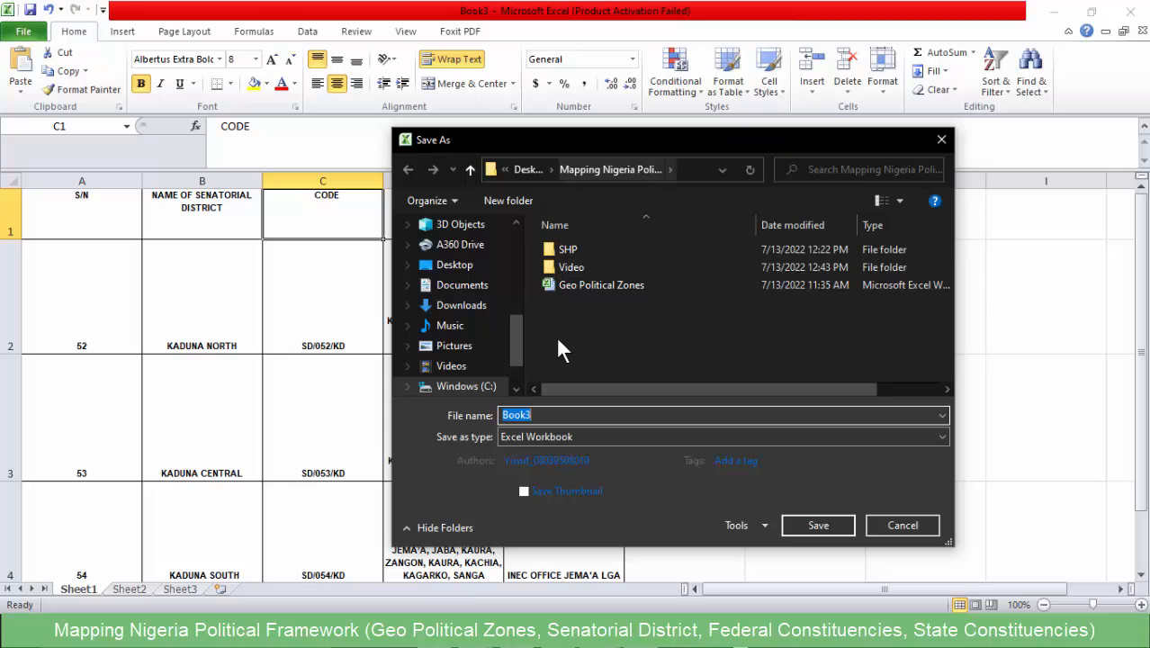
{"action": "left_click", "coordinate": [526, 435]}
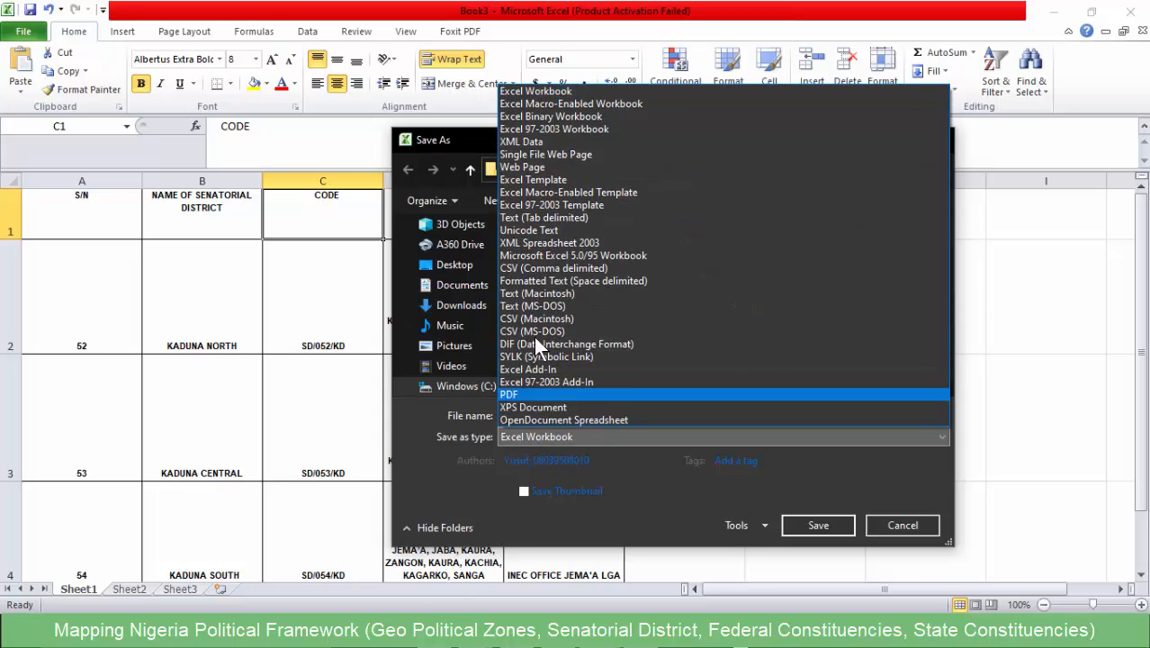
{"action": "left_click", "coordinate": [532, 268]}
{"action": "double_click", "coordinate": [521, 414]}
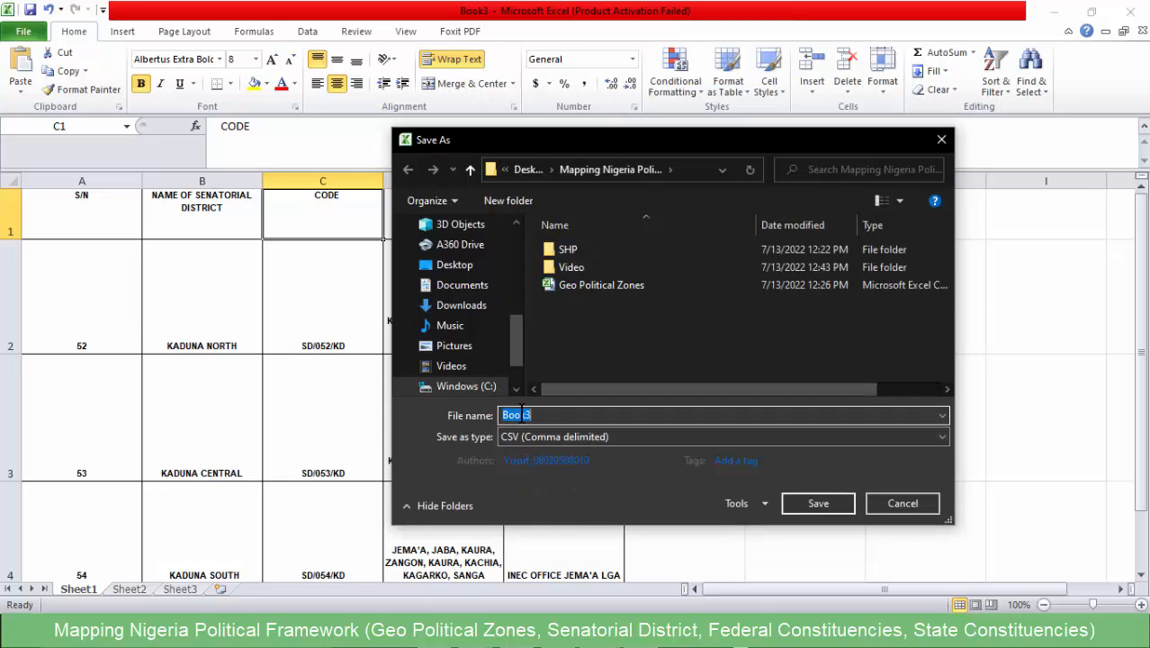
{"action": "type", "text": "J"}
{"action": "left_click", "coordinate": [814, 504]}
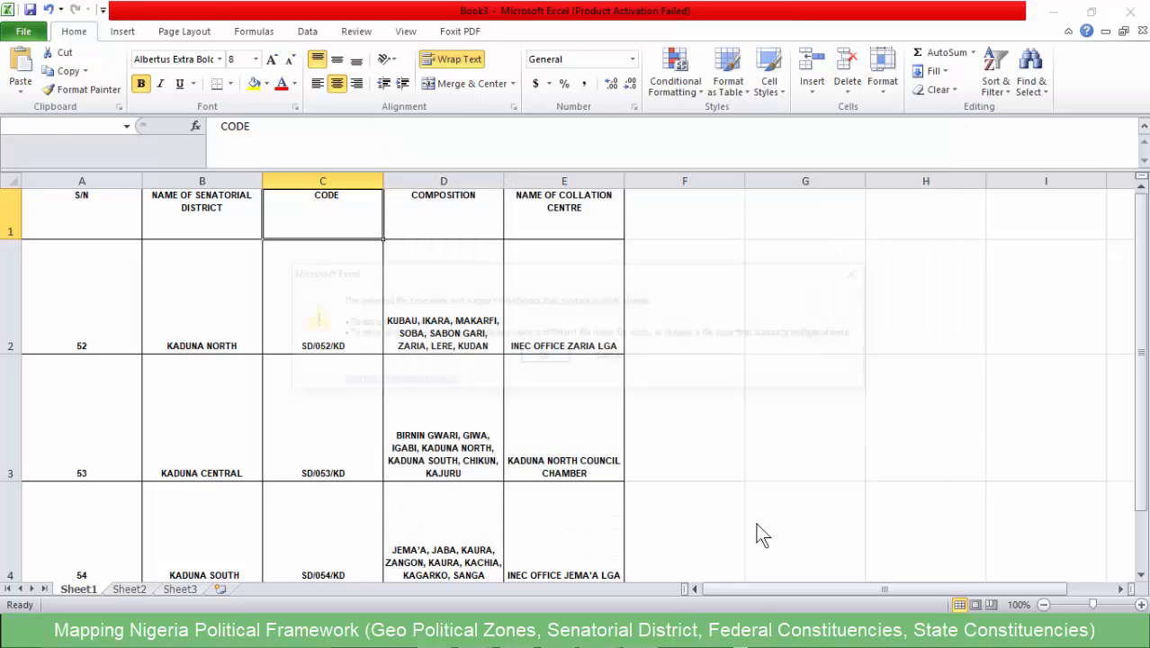
{"action": "left_click", "coordinate": [536, 355]}
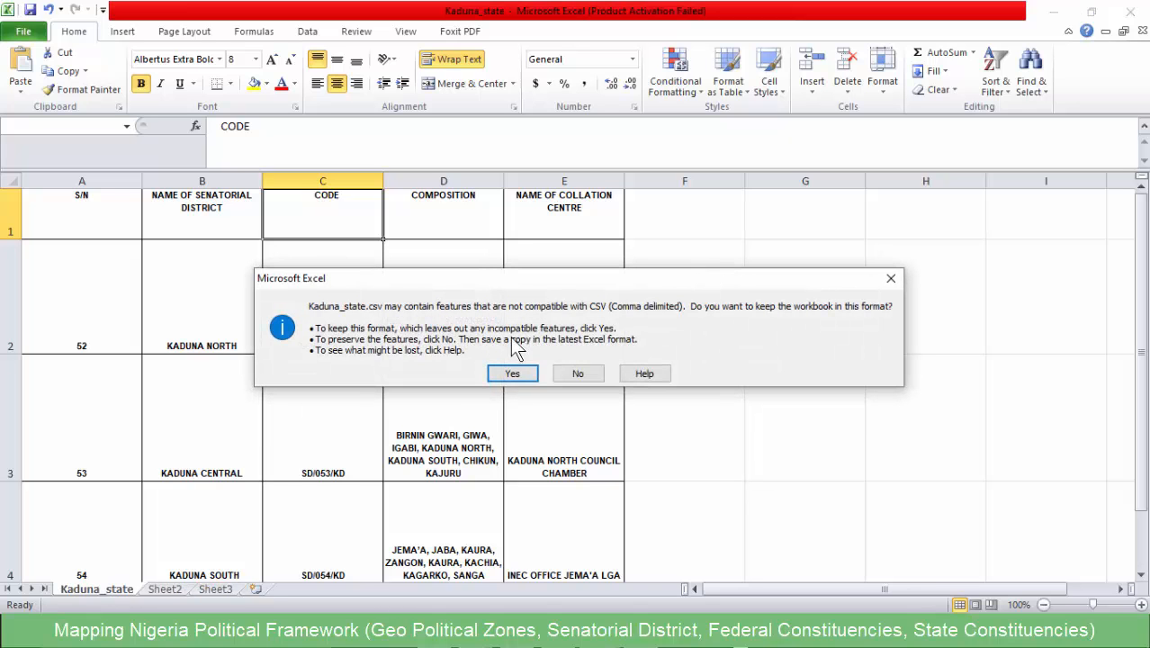
{"action": "left_click", "coordinate": [512, 373]}
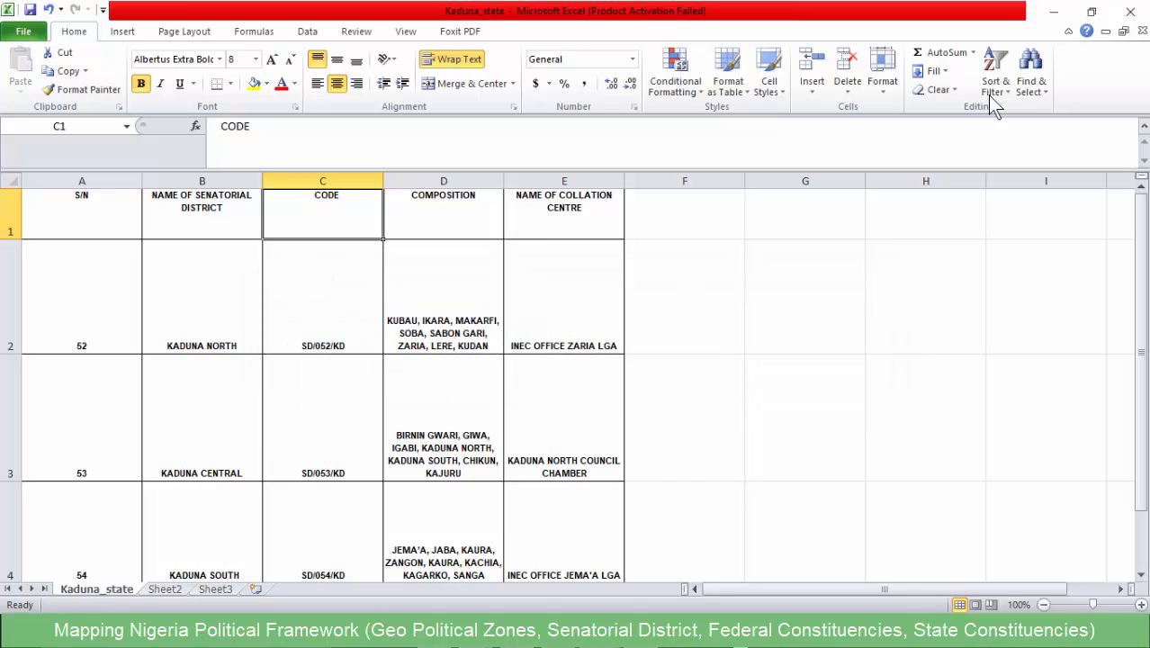
- Return to QGIS and add Kaduna_state.csv from the Mapping Nigeria Political Tree folder to the project as a vector dataset
{"action": "left_click", "coordinate": [1052, 12]}
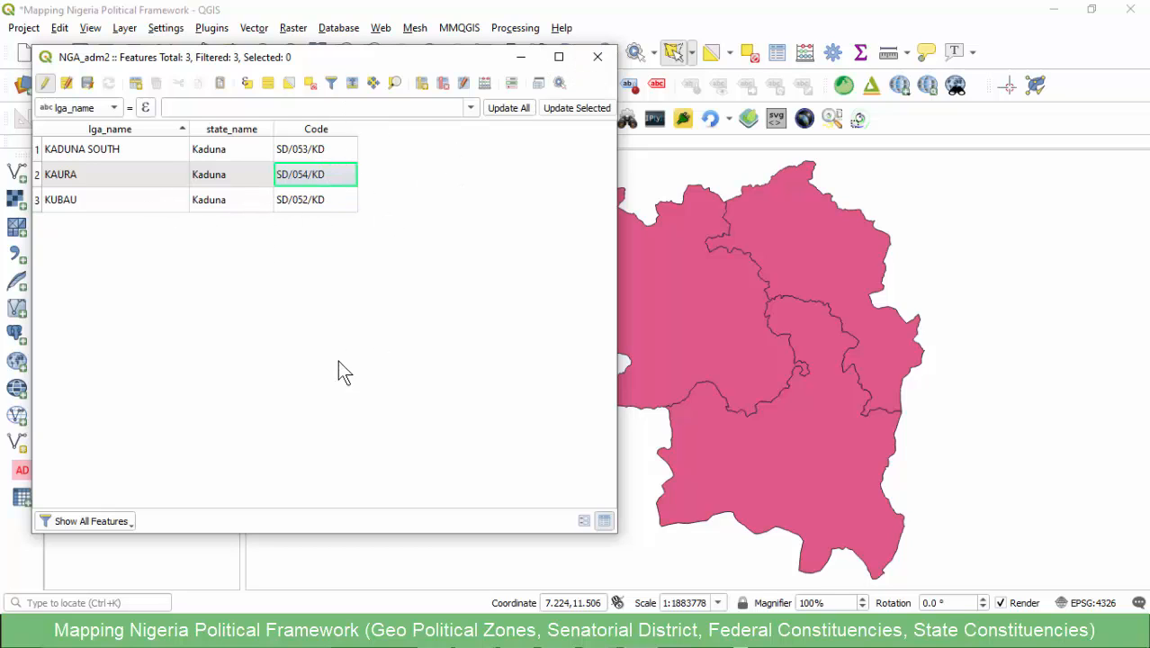
{"action": "left_click", "coordinate": [597, 56]}
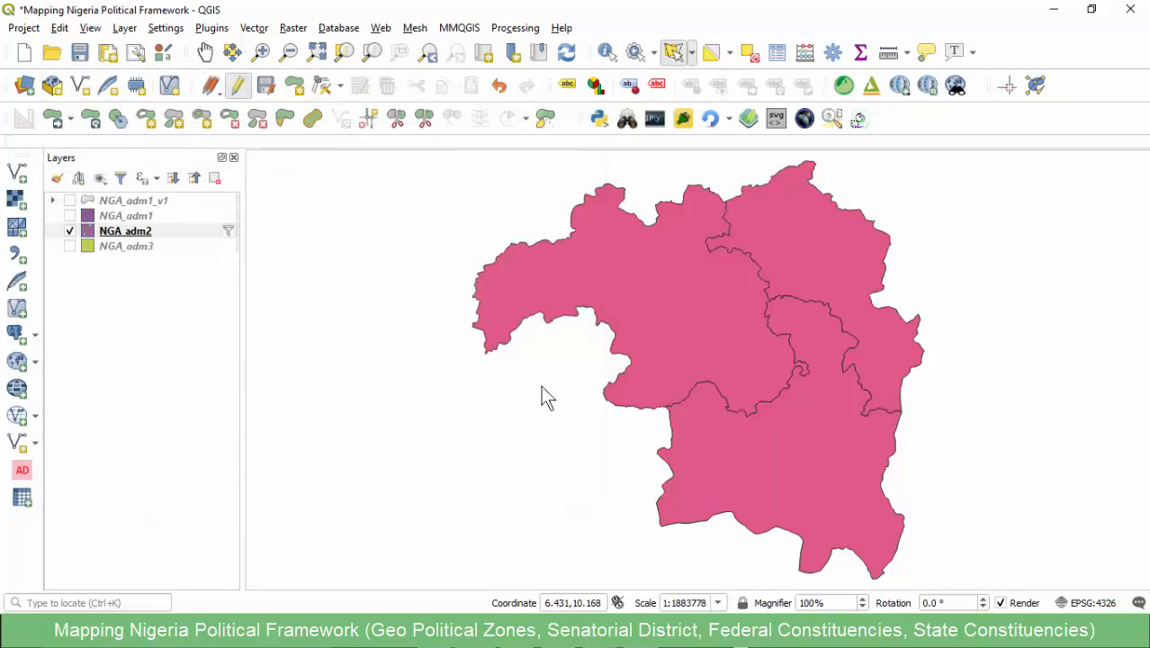
{"action": "left_click", "coordinate": [18, 176]}
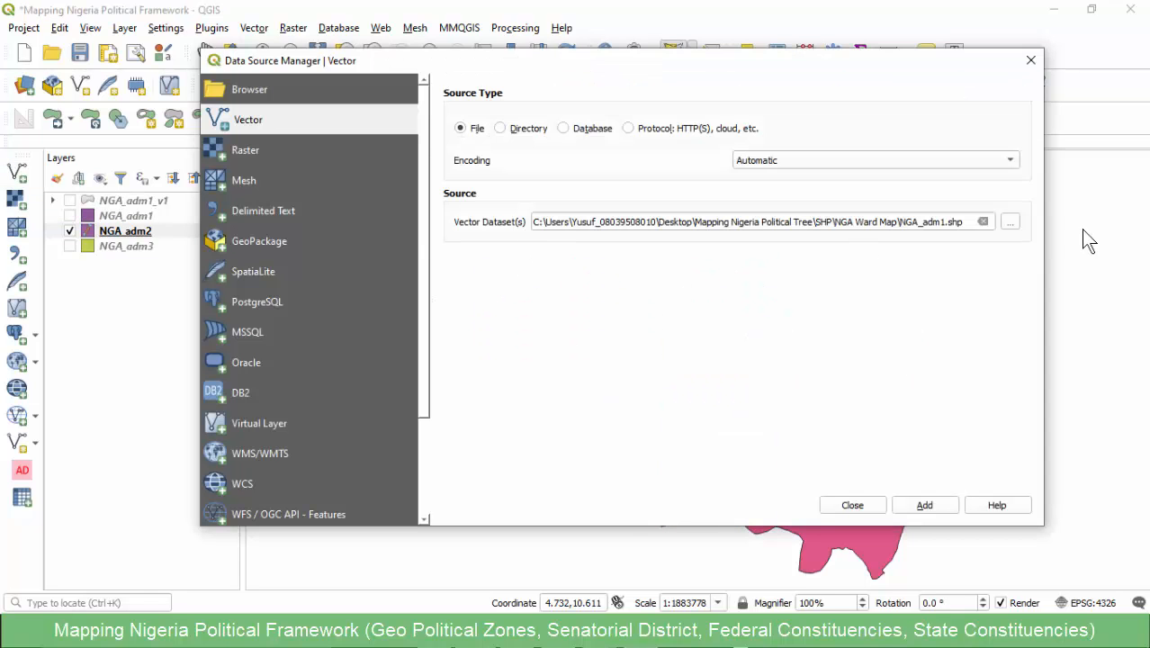
{"action": "left_click", "coordinate": [1008, 222]}
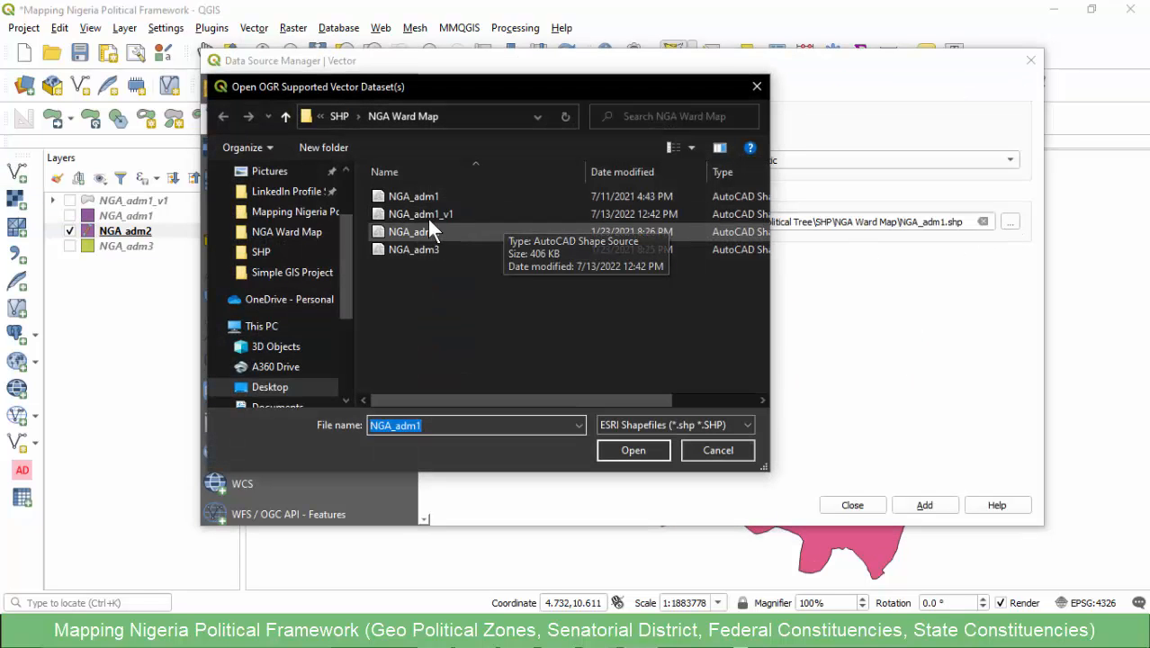
{"action": "left_click", "coordinate": [333, 119]}
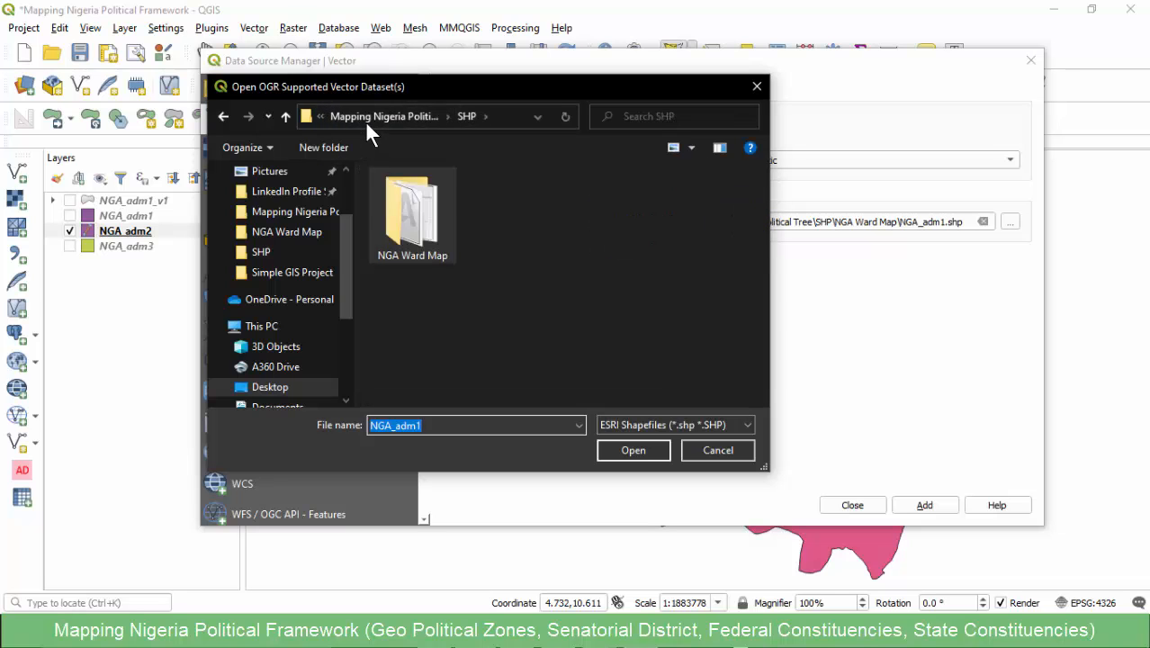
{"action": "left_click", "coordinate": [364, 117]}
{"action": "left_click", "coordinate": [624, 427]}
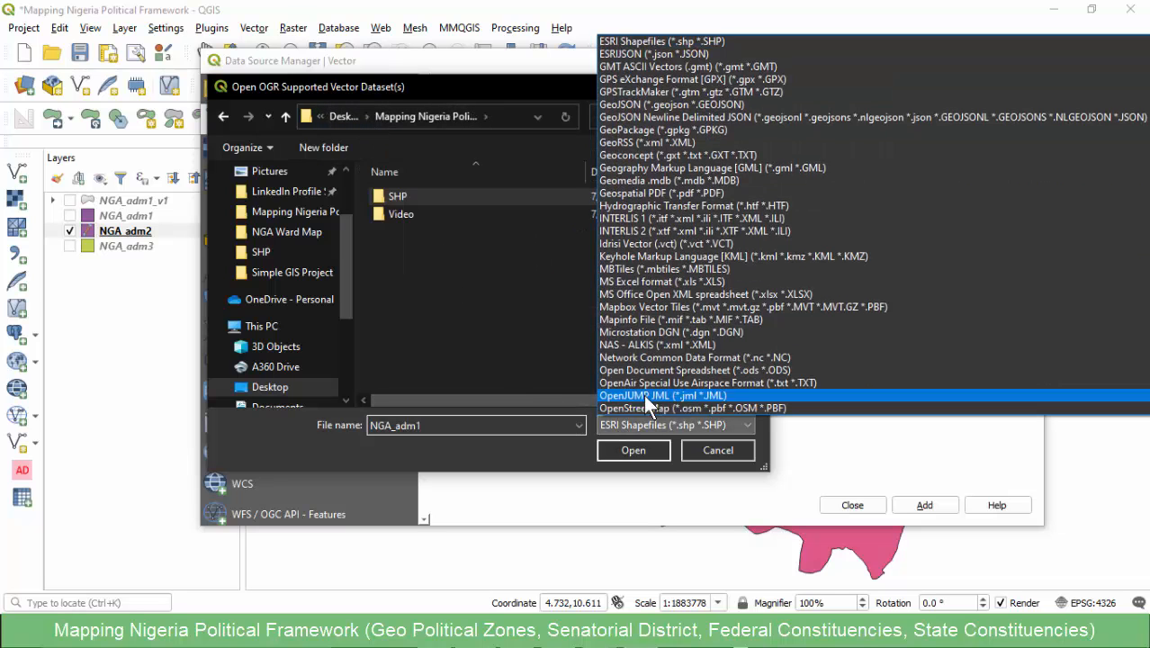
{"action": "scroll", "coordinate": [709, 77], "scroll_direction": "up", "scroll_amount": 5}
{"action": "left_click", "coordinate": [660, 40]}
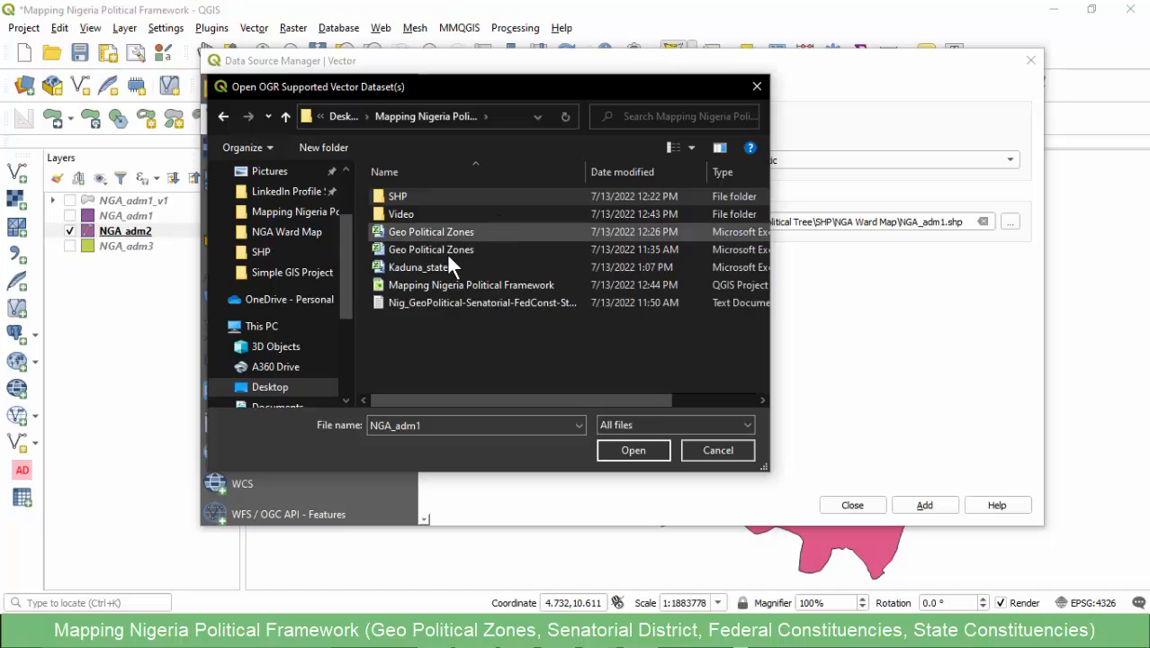
{"action": "double_click", "coordinate": [422, 270]}
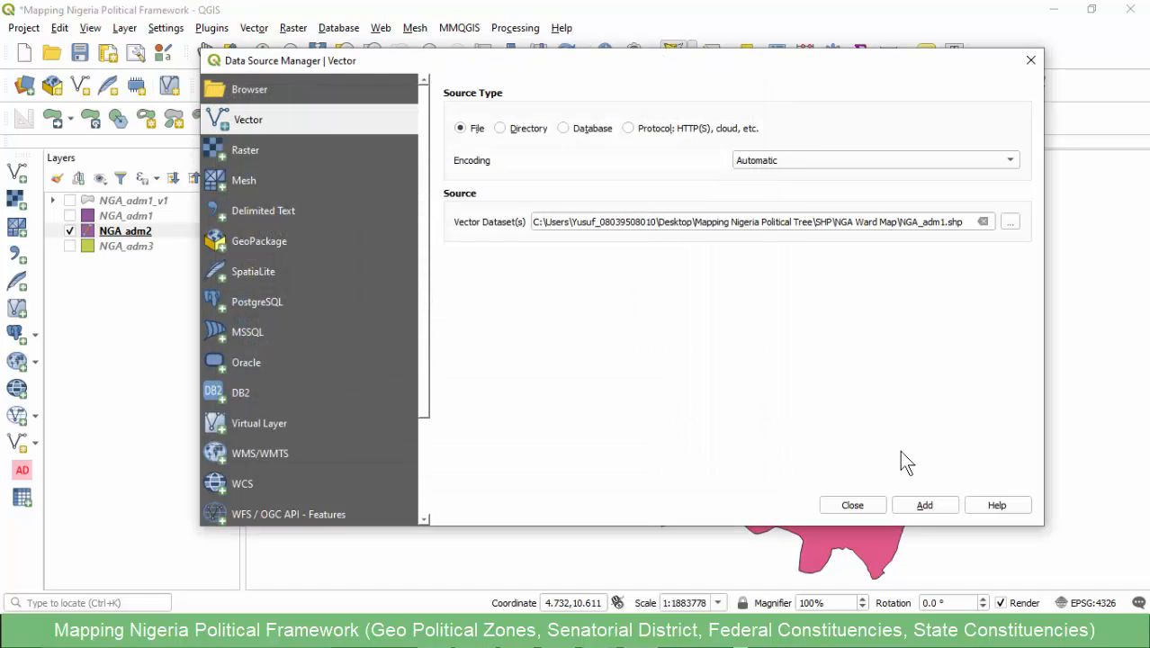
{"action": "left_click", "coordinate": [907, 505]}
{"action": "left_click", "coordinate": [846, 505]}
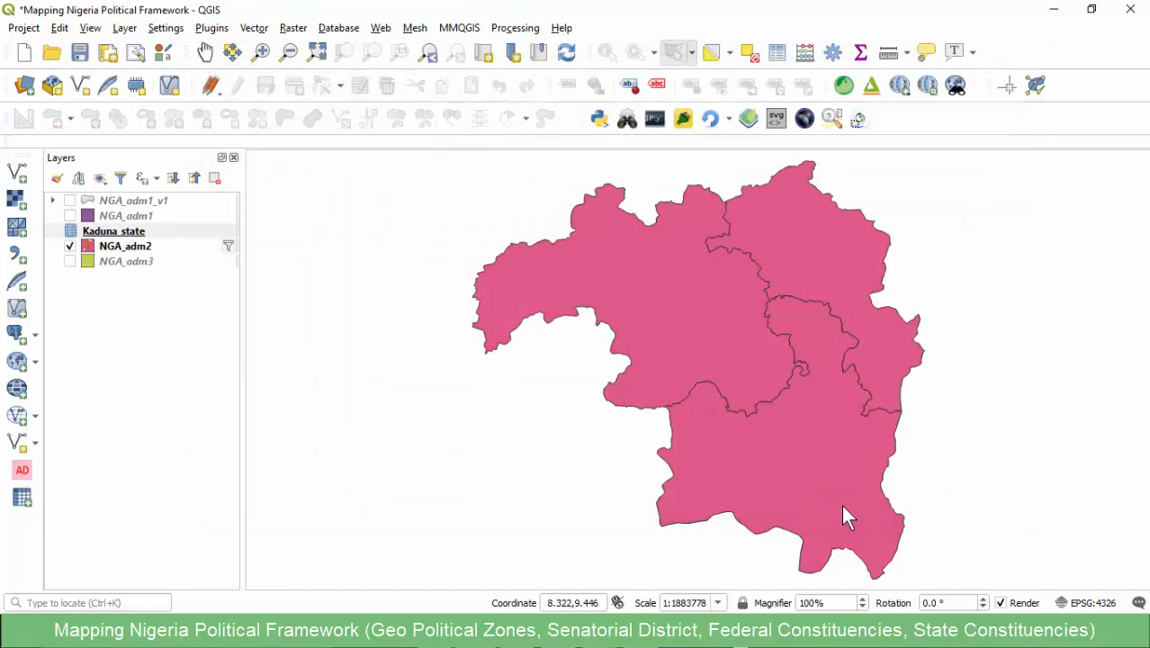
- End the editing session on the NGA_adm2 layer
{"action": "left_click", "coordinate": [121, 242]}
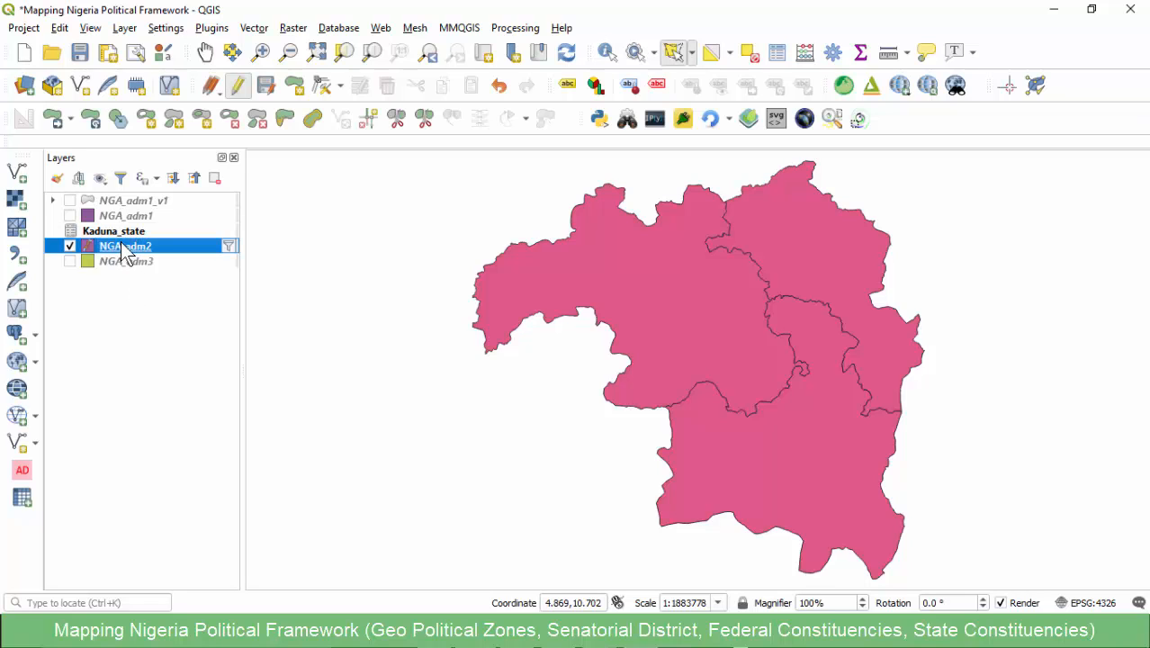
{"action": "left_click", "coordinate": [237, 88]}
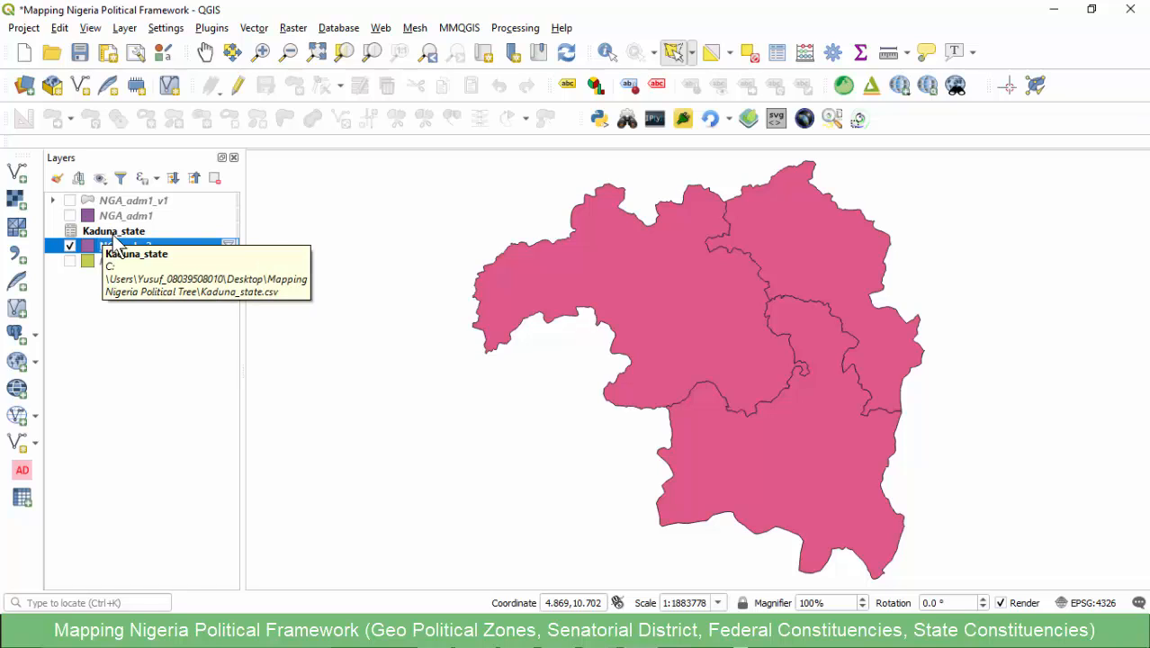
{"action": "key", "text": "Up"}
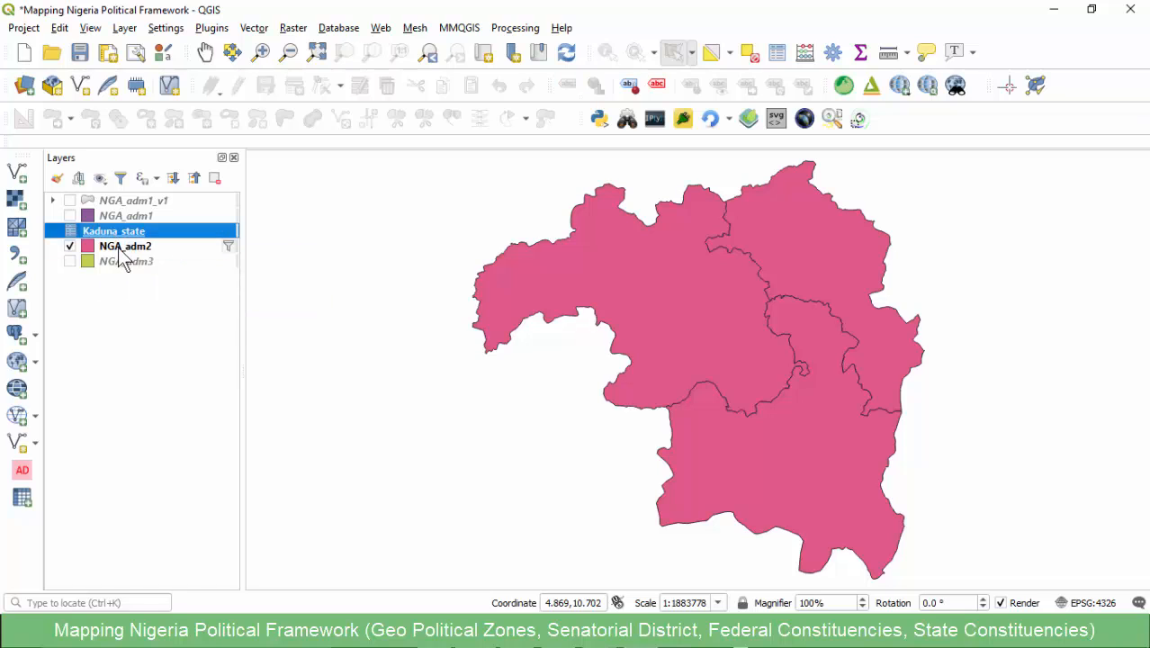
- Start a vector join on the NGA_adm2 layer with Kaduna_state, matching the join field CODE to the target field Code
{"action": "left_click", "coordinate": [118, 248]}
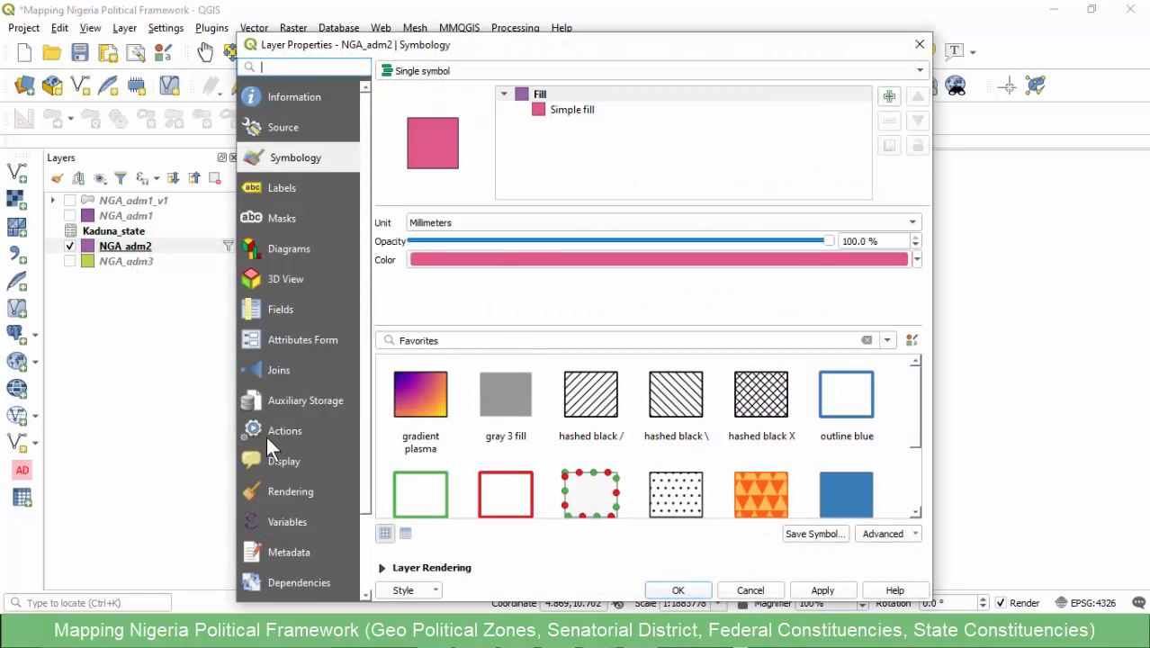
{"action": "left_click", "coordinate": [277, 371]}
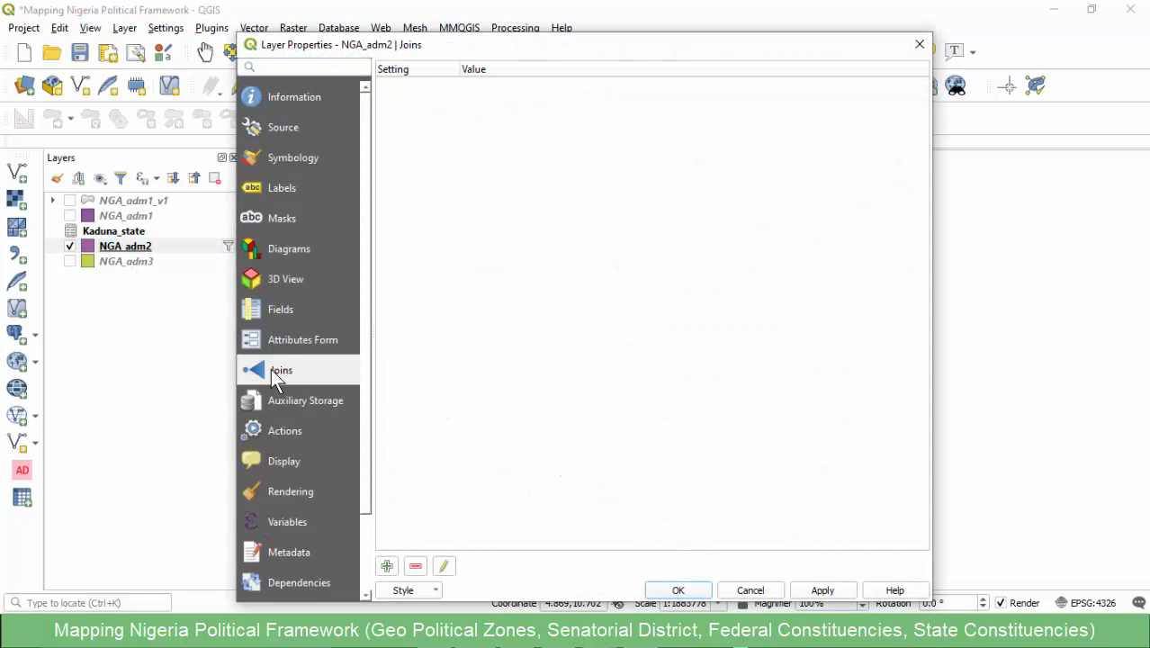
{"action": "left_click", "coordinate": [386, 566]}
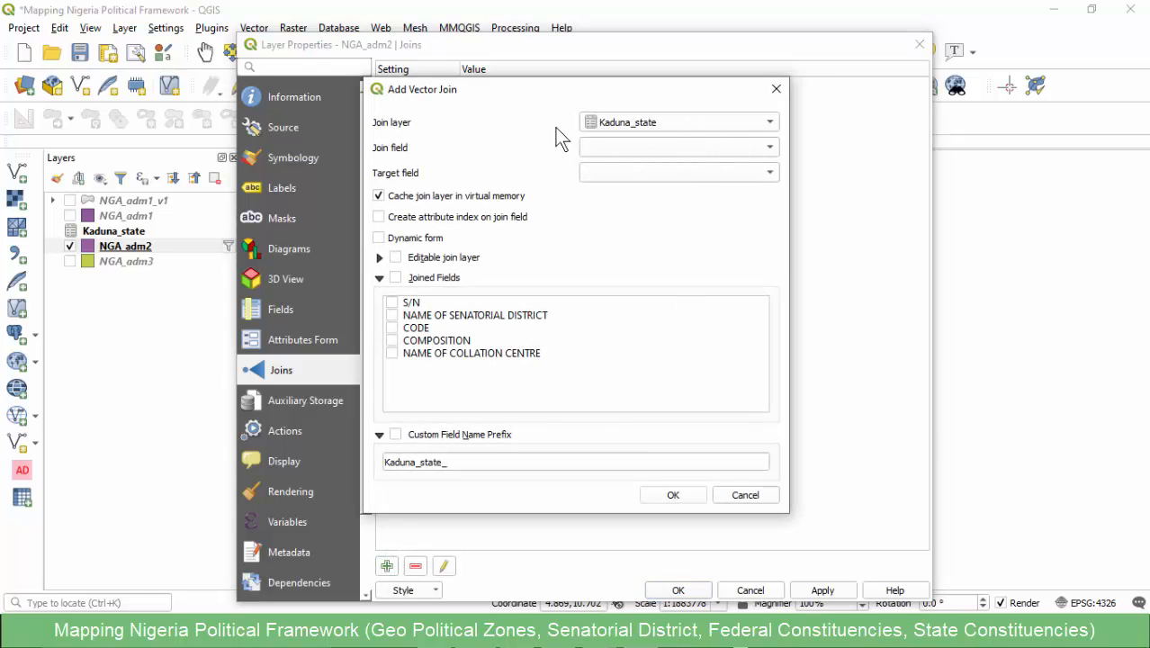
{"action": "left_click", "coordinate": [620, 149]}
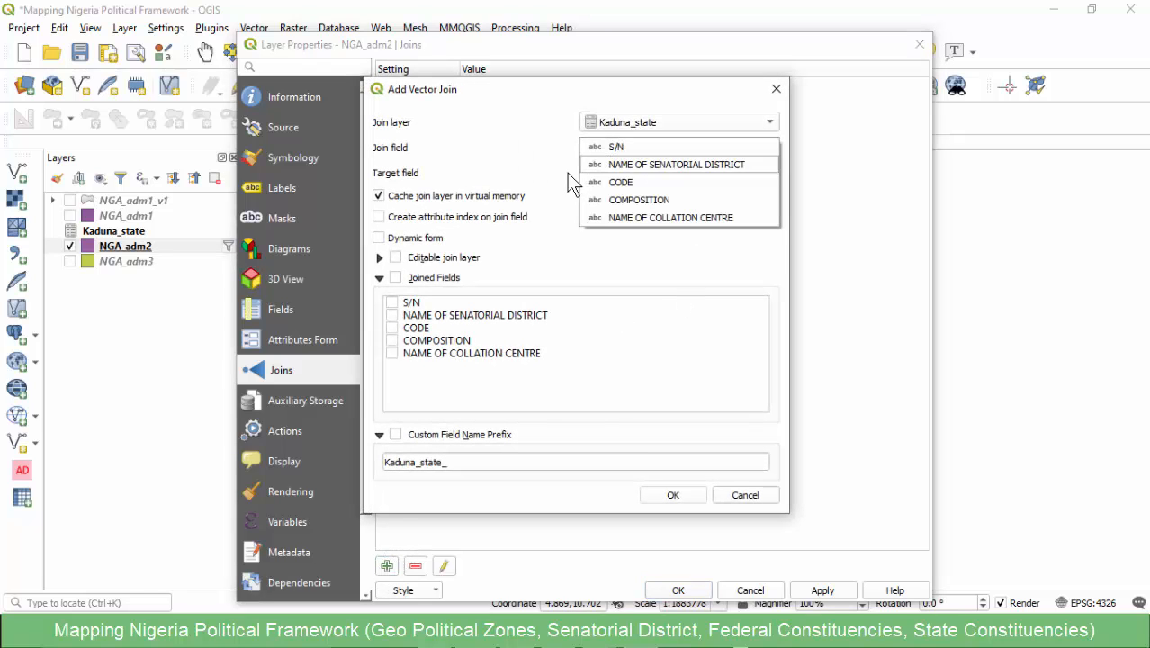
{"action": "left_click", "coordinate": [610, 183]}
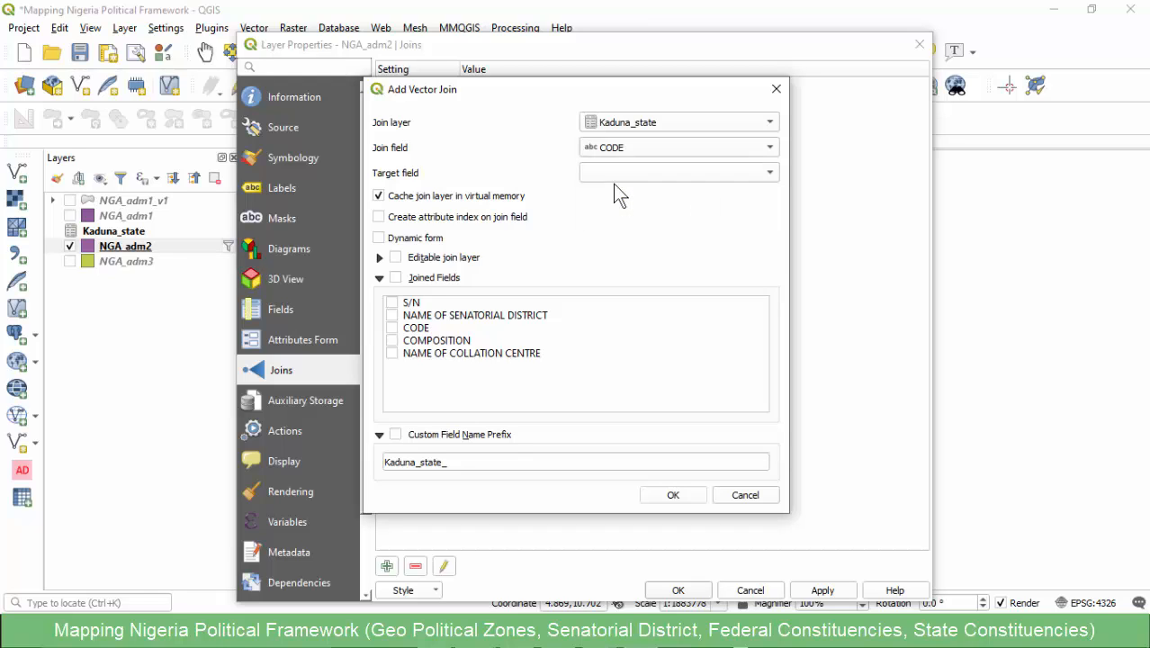
{"action": "left_click", "coordinate": [619, 171]}
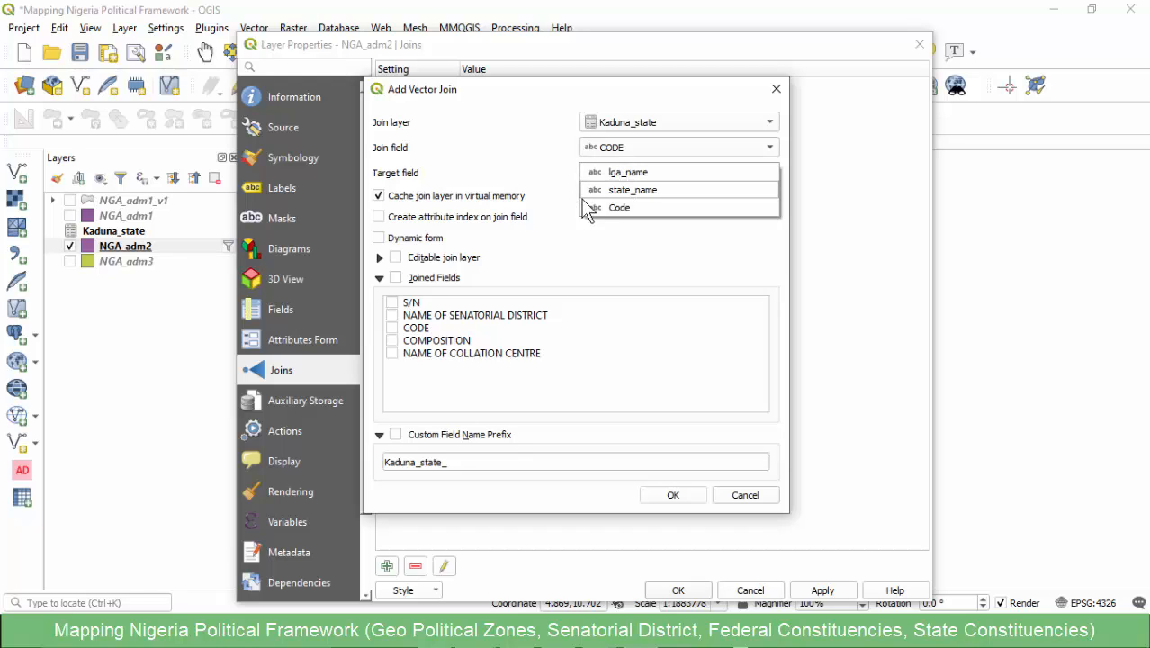
{"action": "left_click", "coordinate": [611, 208]}
- Include all five Kaduna_state fields in the join, set the custom field name prefix to KD_, and apply the join
{"action": "left_click", "coordinate": [395, 277]}
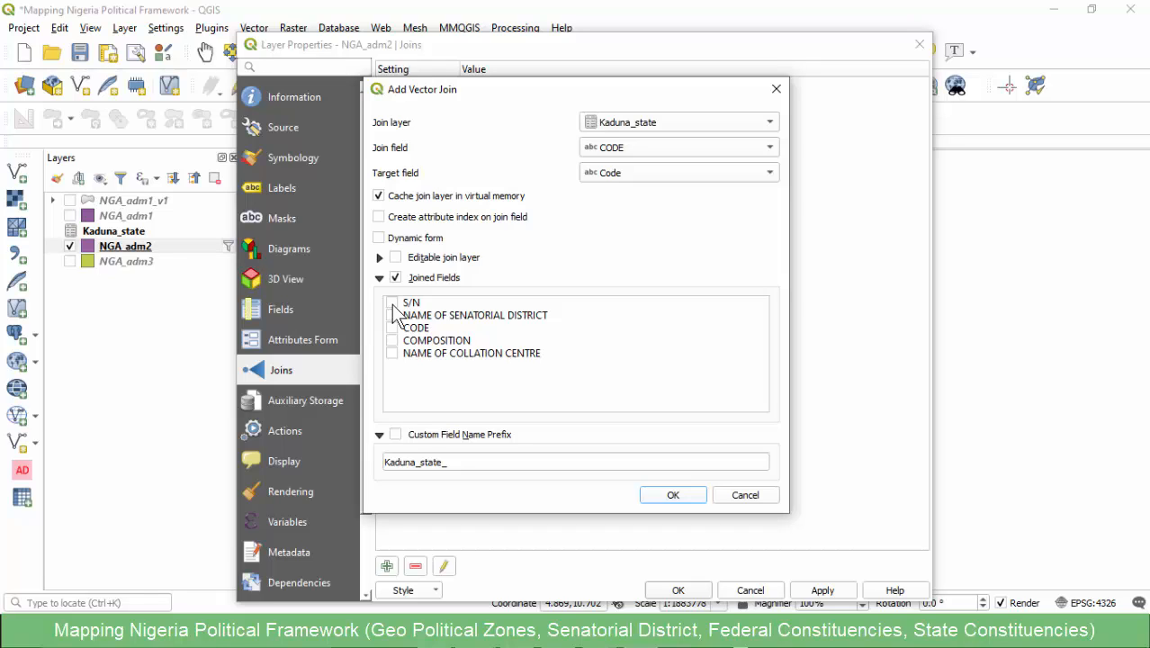
{"action": "left_click", "coordinate": [393, 315]}
{"action": "left_click", "coordinate": [396, 435]}
{"action": "left_click_drag", "start_coordinate": [441, 460], "coordinate": [388, 465]}
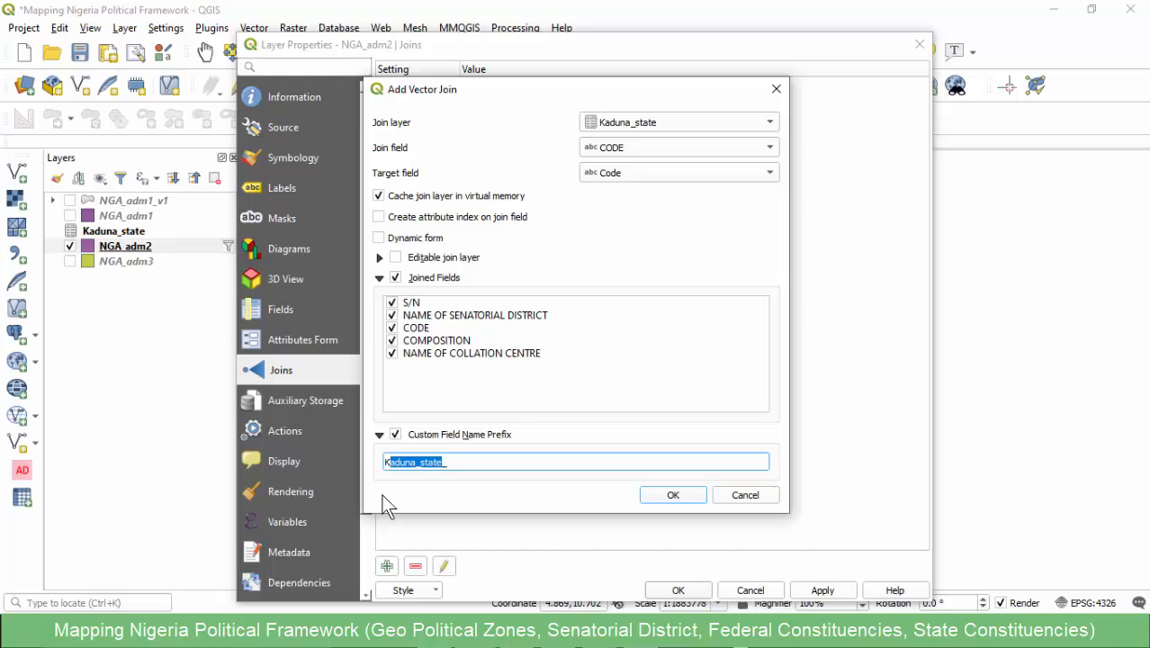
{"action": "type", "text": "KD_"}
{"action": "left_click", "coordinate": [672, 497]}
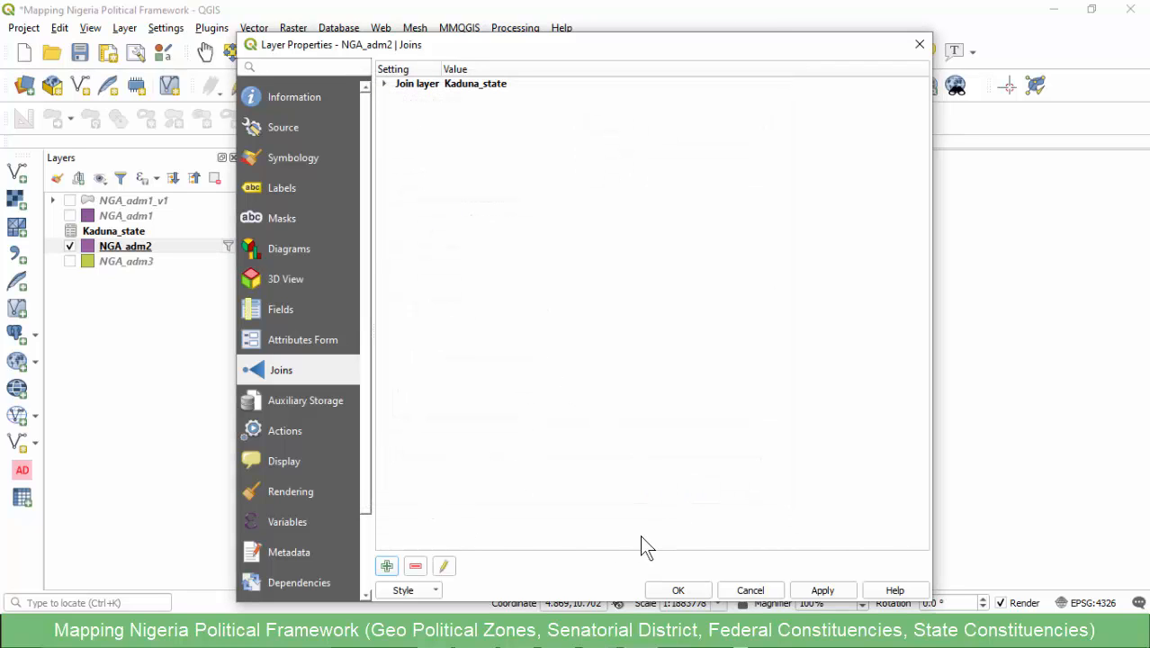
{"action": "left_click", "coordinate": [678, 591]}
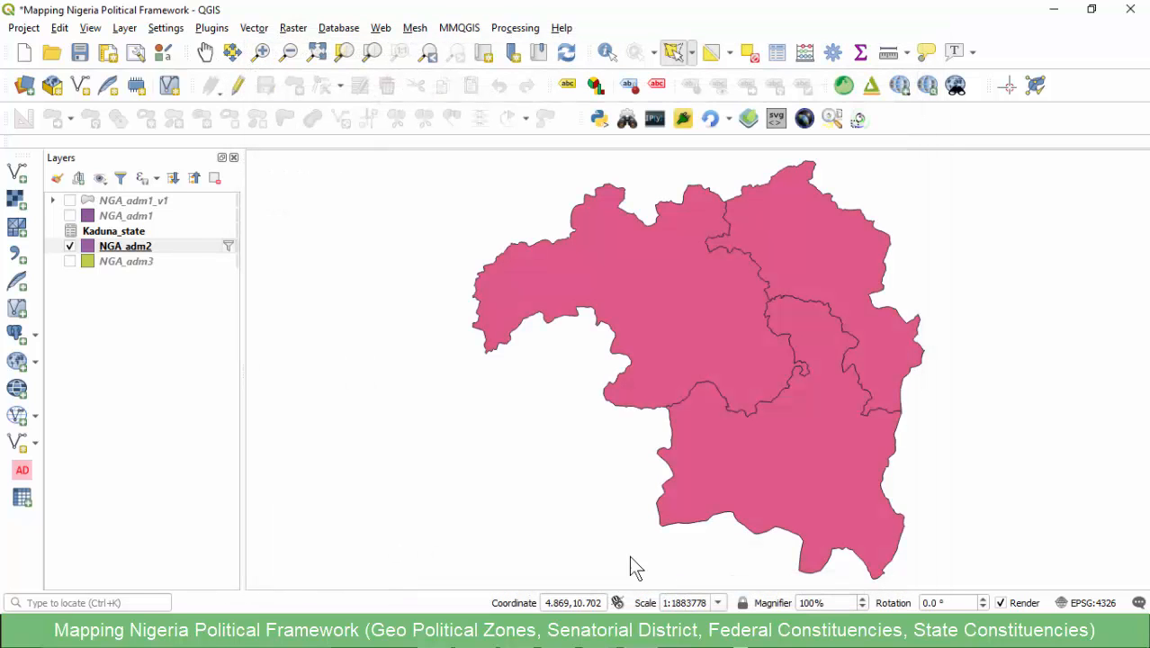
- Open the NGA_adm2 attribute table and widen it and its KD_COMPOSITION and collation centre columns to inspect the joined data
{"action": "right_click", "coordinate": [115, 243]}
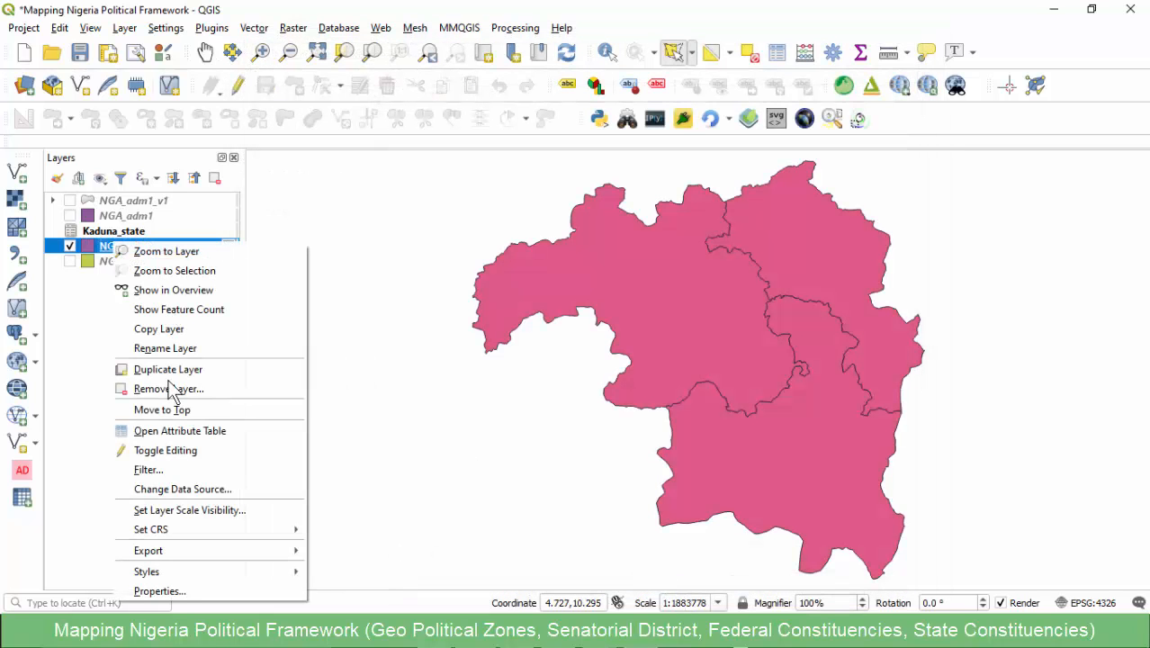
{"action": "left_click", "coordinate": [167, 431]}
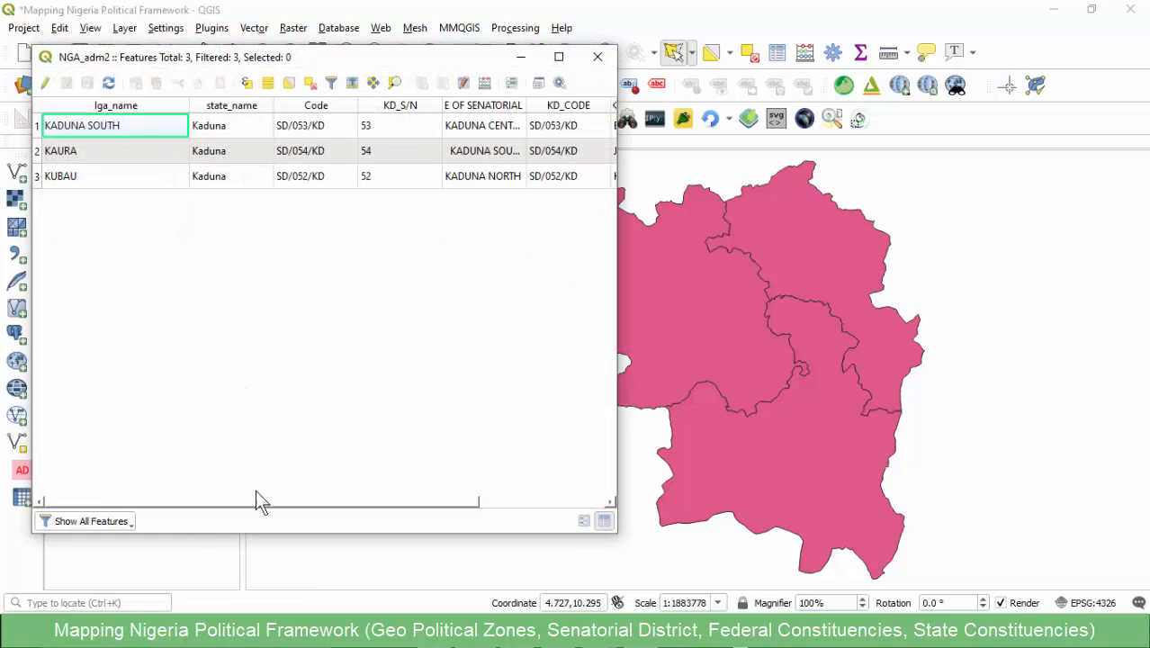
{"action": "left_click_drag", "start_coordinate": [177, 502], "coordinate": [130, 500]}
{"action": "left_click_drag", "start_coordinate": [616, 105], "coordinate": [944, 106]}
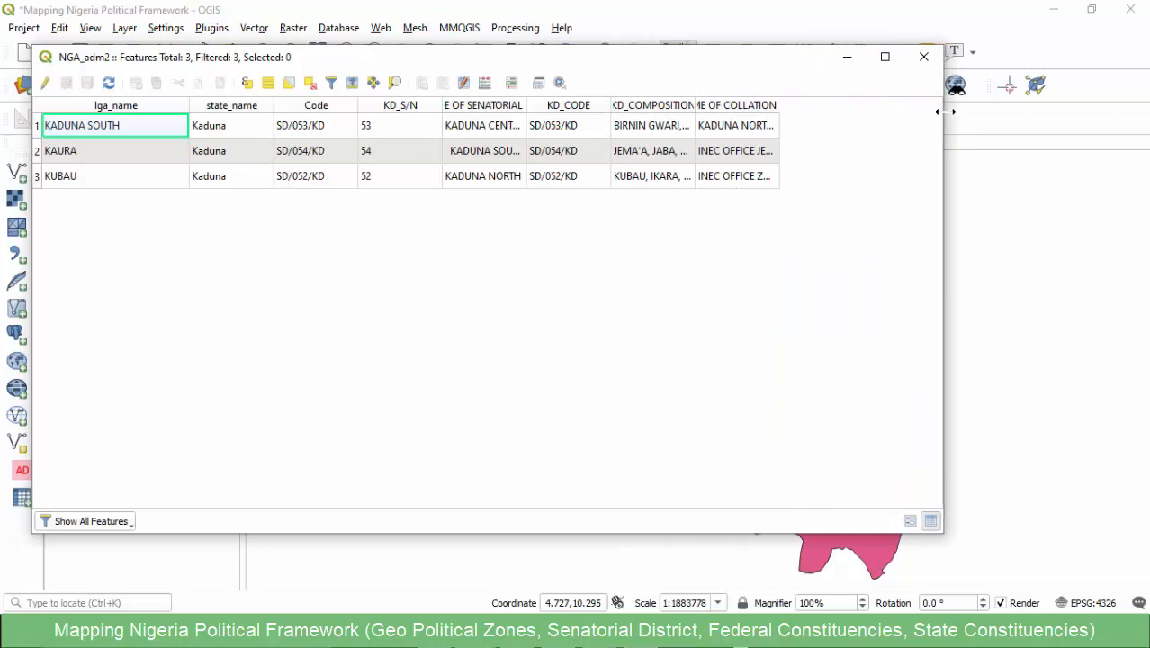
{"action": "left_click_drag", "start_coordinate": [779, 106], "coordinate": [897, 113]}
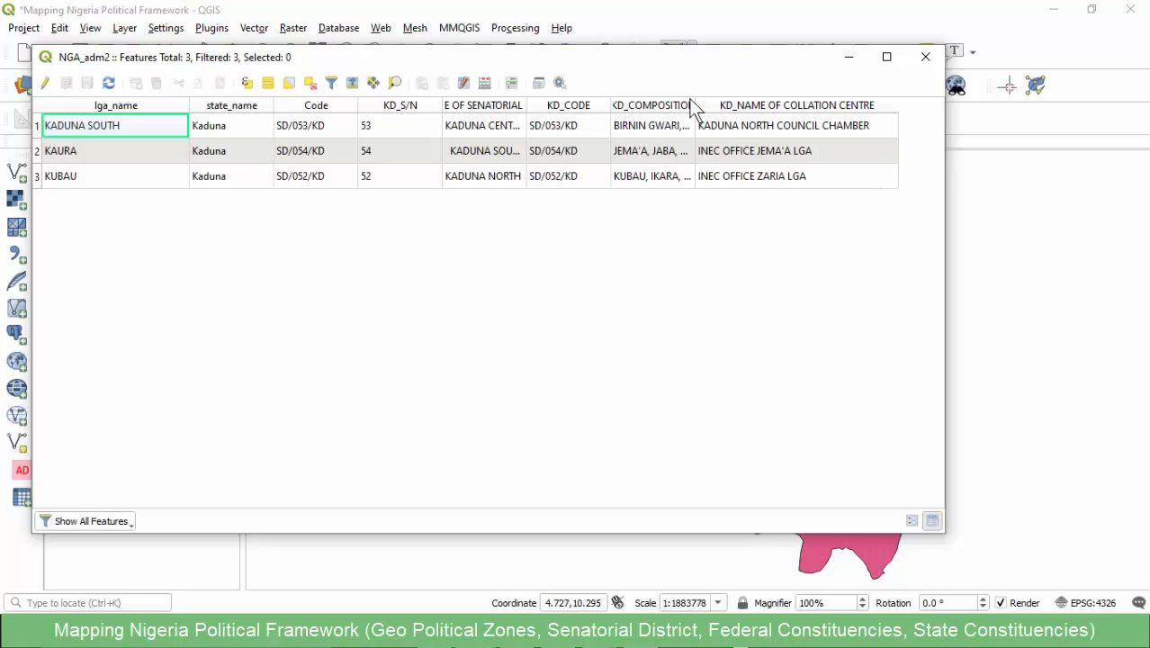
{"action": "left_click_drag", "start_coordinate": [694, 104], "coordinate": [756, 114]}
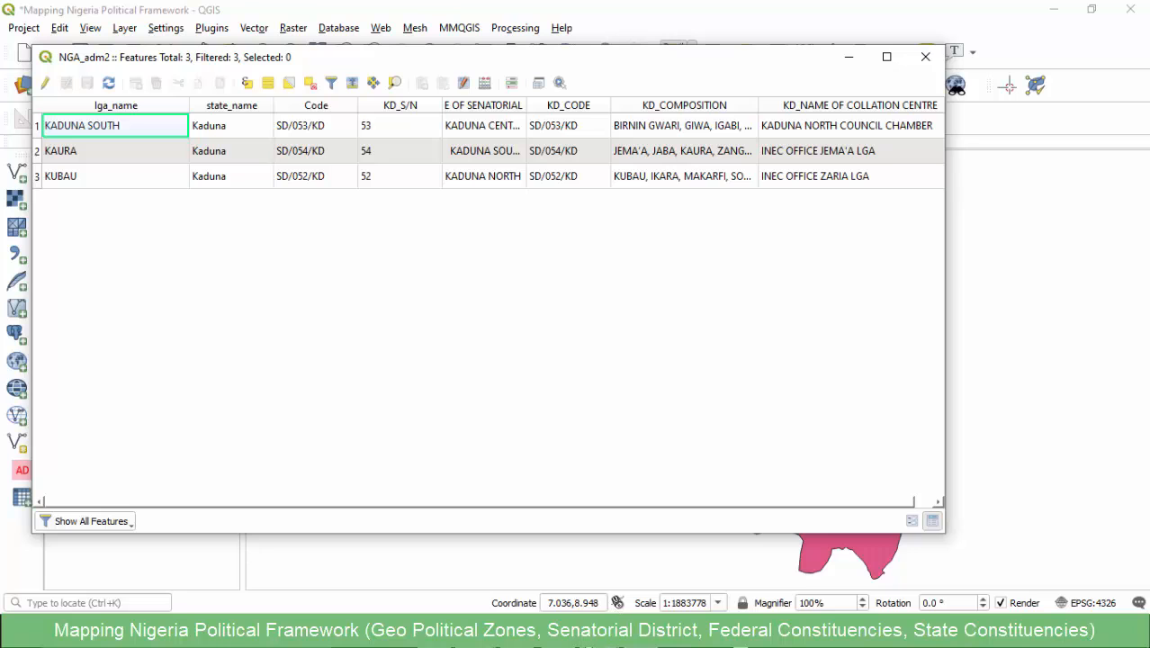
- Compare the joined attributes with the Kaduna table in the Excel senatorial districts workbook, and return to QGIS
{"action": "mouse_move", "coordinate": [596, 637]}
{"action": "left_click", "coordinate": [438, 576]}
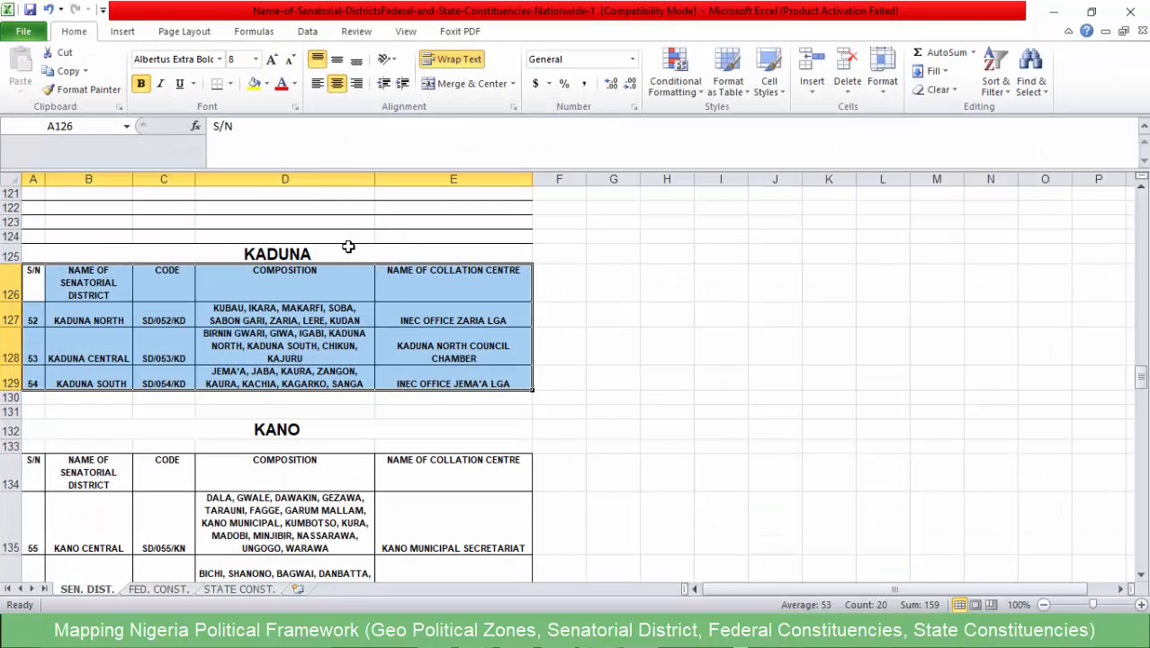
{"action": "left_click", "coordinate": [307, 276]}
{"action": "left_click", "coordinate": [1053, 11]}
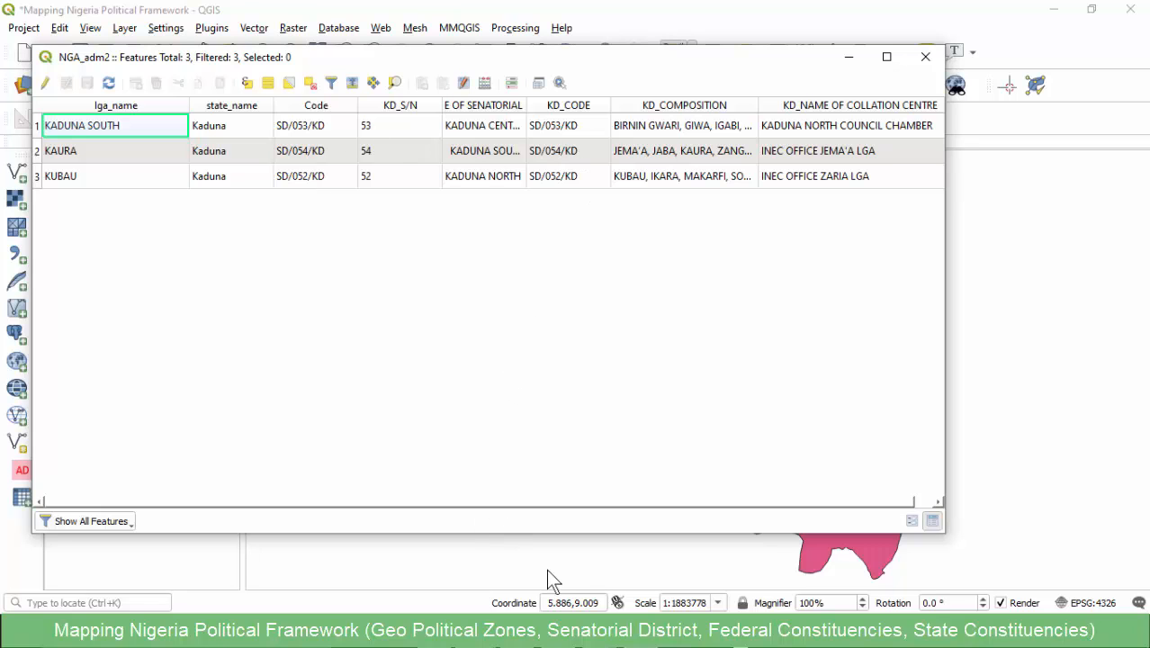
{"action": "mouse_move", "coordinate": [597, 637]}
{"action": "left_click", "coordinate": [372, 551]}
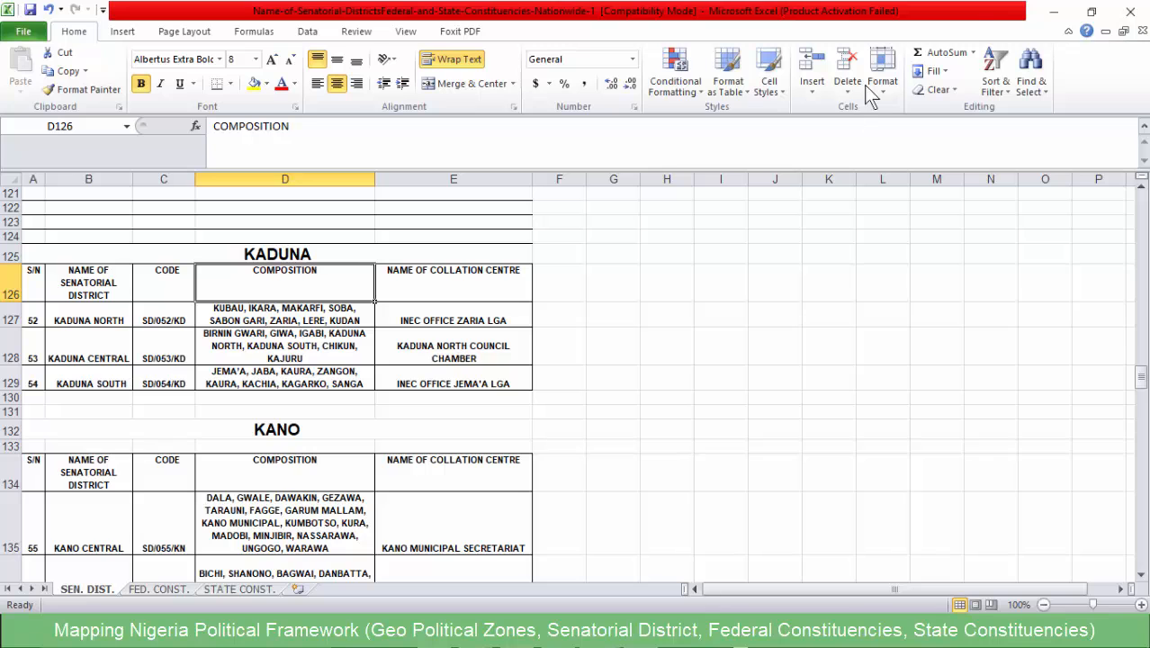
{"action": "left_click", "coordinate": [1065, 13]}
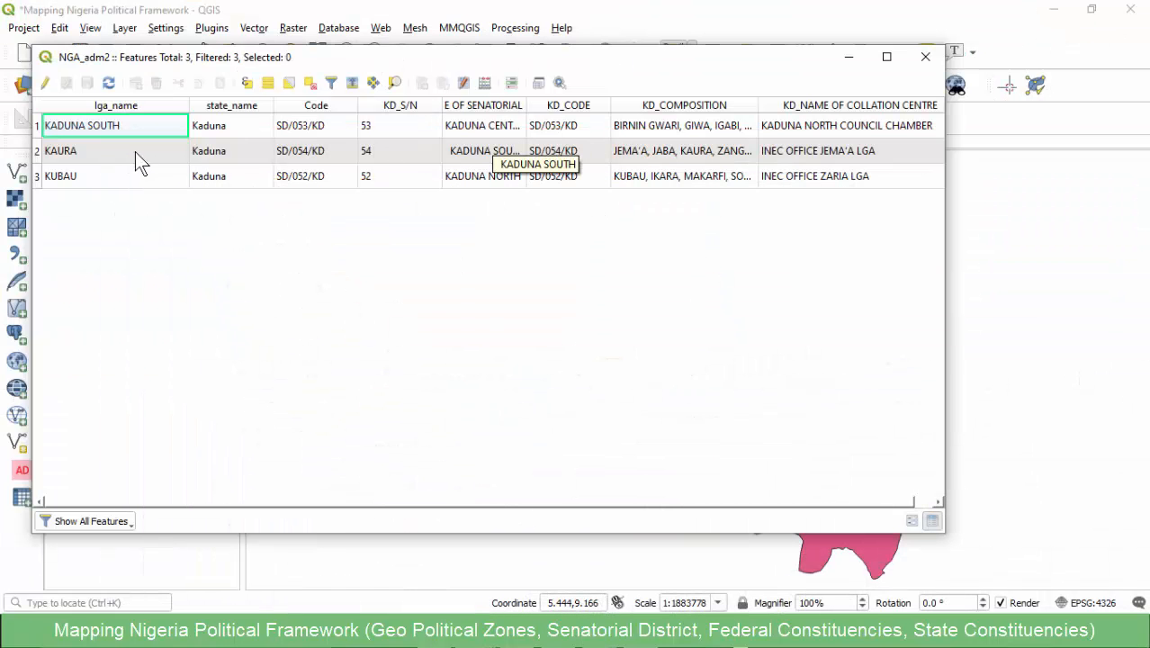
- Widen the senatorial district name column, select each joined district in turn to check it on the map, and close the table
{"action": "left_click", "coordinate": [36, 125]}
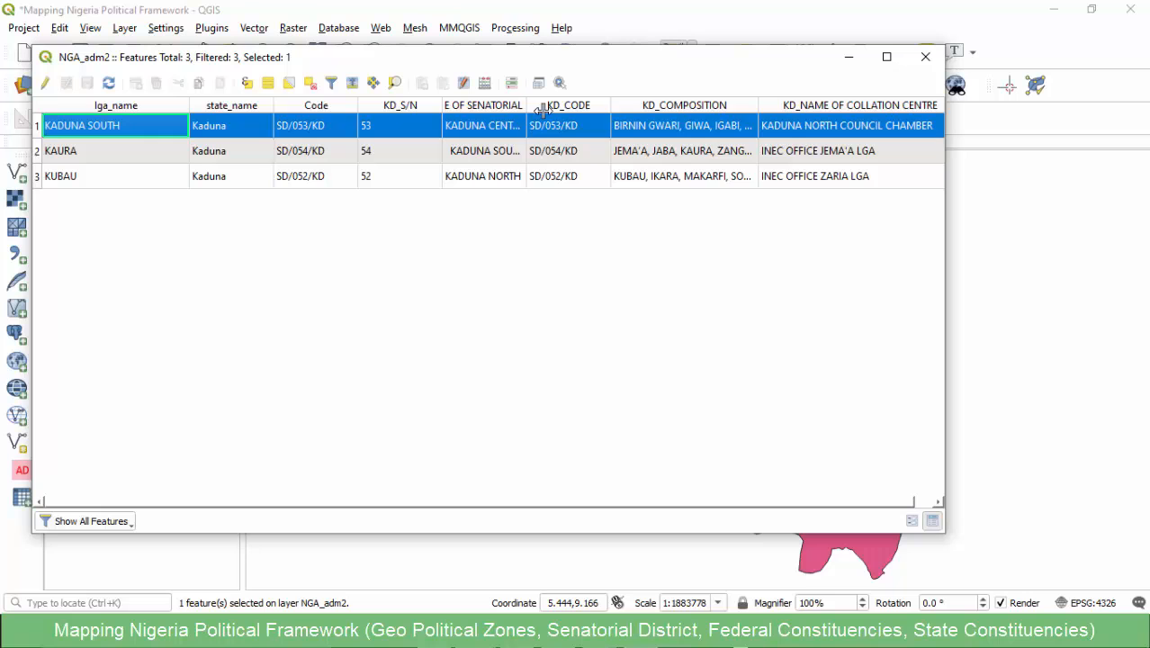
{"action": "left_click_drag", "start_coordinate": [526, 106], "coordinate": [585, 106]}
{"action": "left_click_drag", "start_coordinate": [601, 64], "coordinate": [598, 120]}
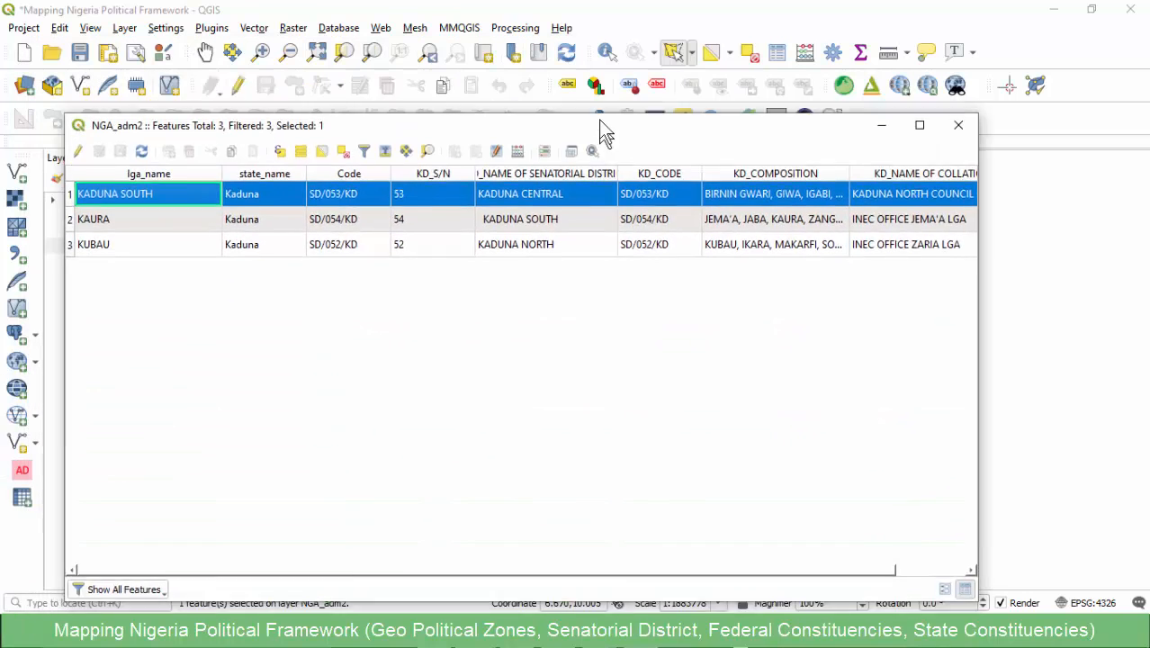
{"action": "left_click", "coordinate": [71, 216]}
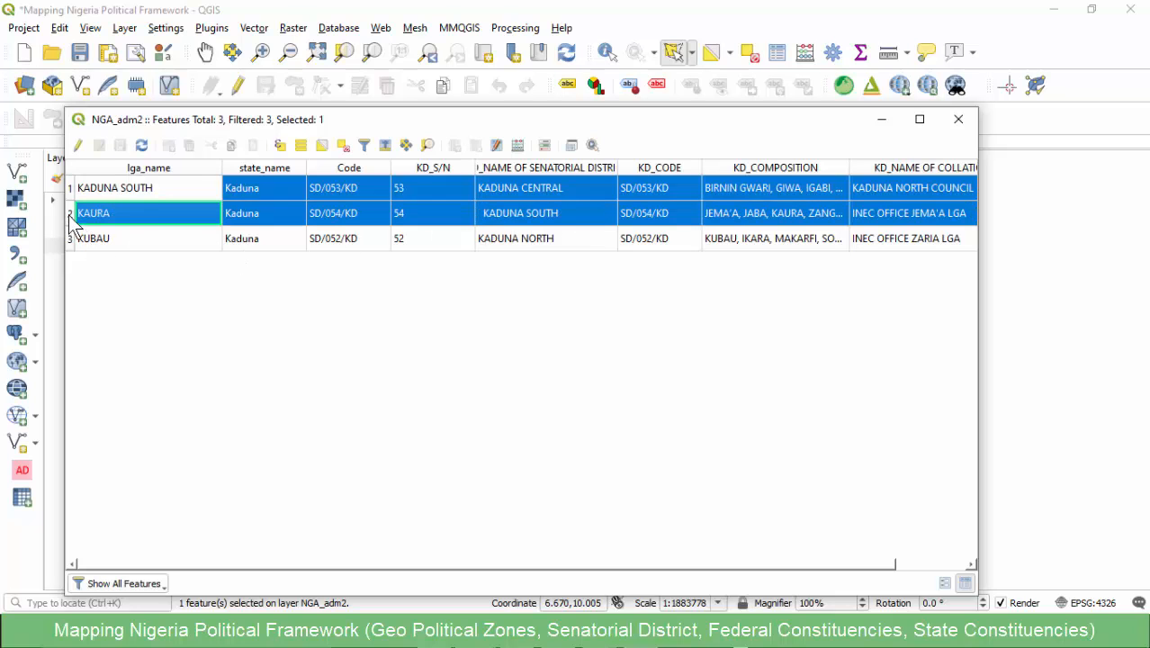
{"action": "left_click_drag", "start_coordinate": [531, 119], "coordinate": [113, 283]}
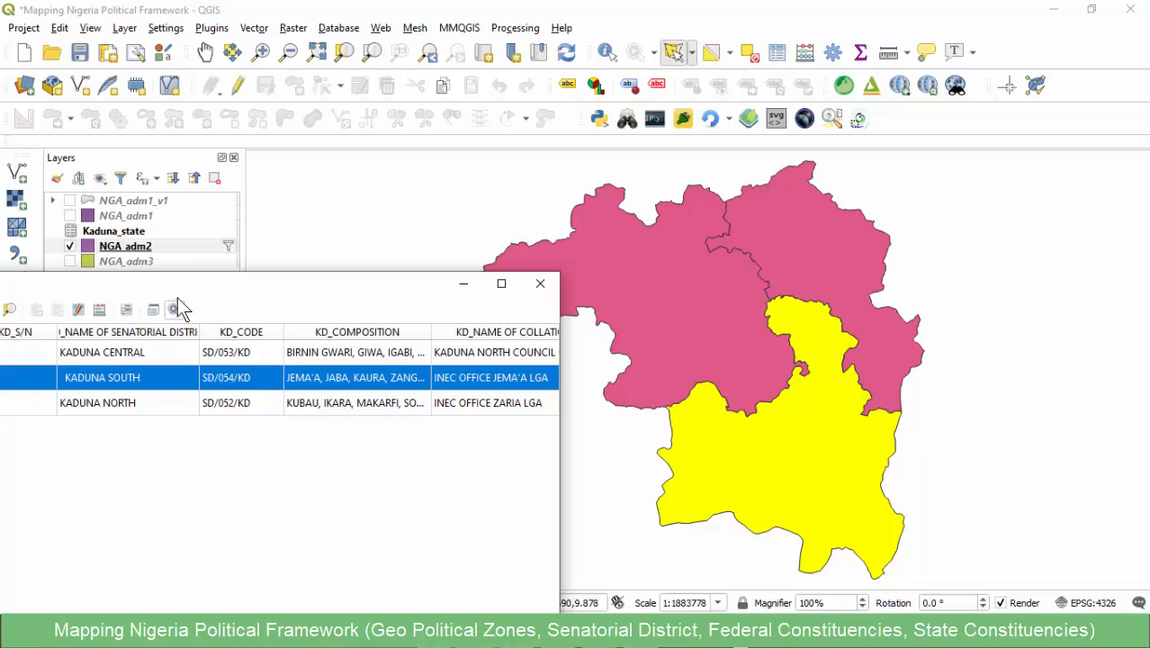
{"action": "left_click_drag", "start_coordinate": [177, 295], "coordinate": [647, 105]}
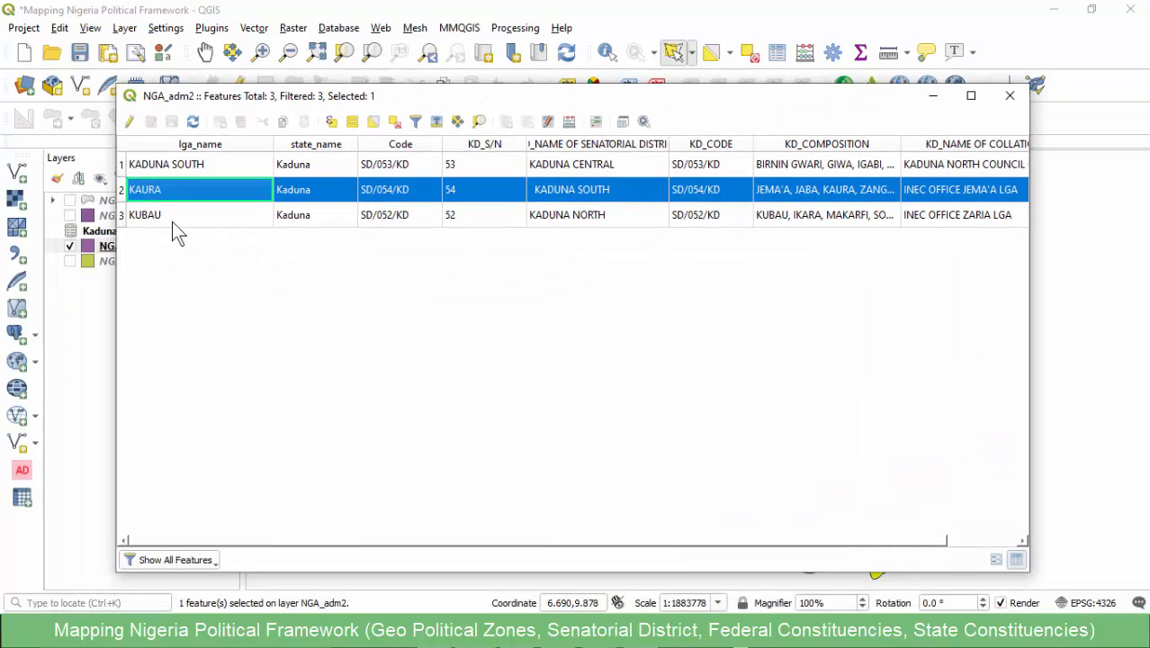
{"action": "left_click", "coordinate": [215, 221]}
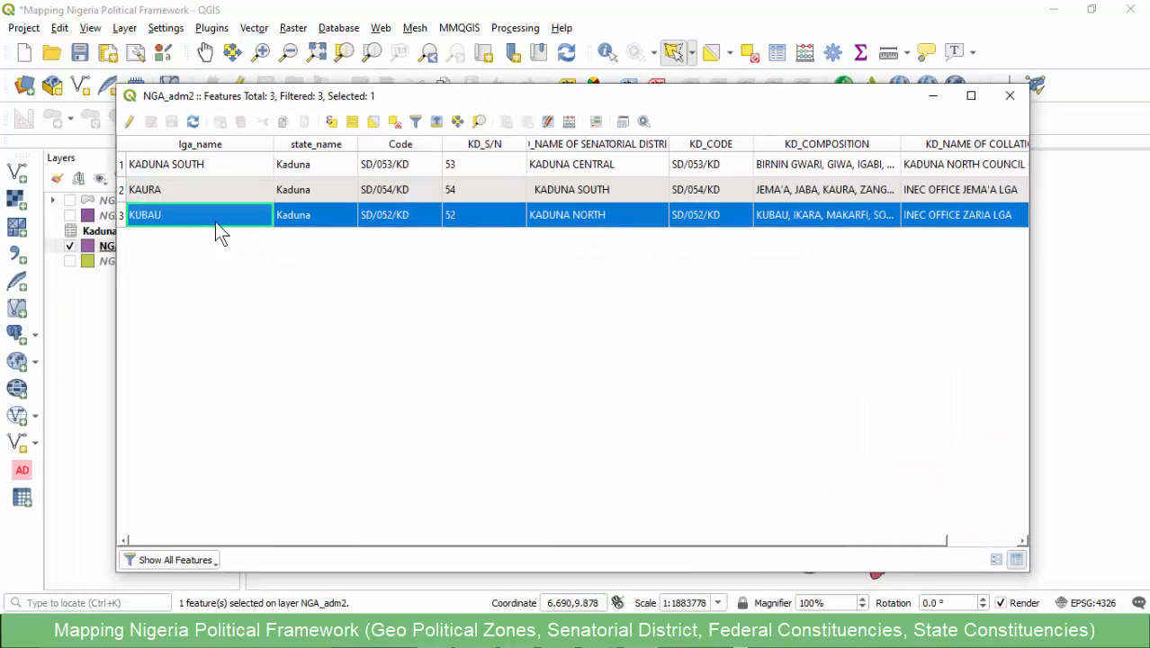
{"action": "mouse_move", "coordinate": [581, 95]}
{"action": "left_mouse_down"}
{"action": "mouse_move", "coordinate": [357, 169]}
{"action": "mouse_move", "coordinate": [253, 182]}
{"action": "mouse_move", "coordinate": [562, 105]}
{"action": "left_mouse_up"}
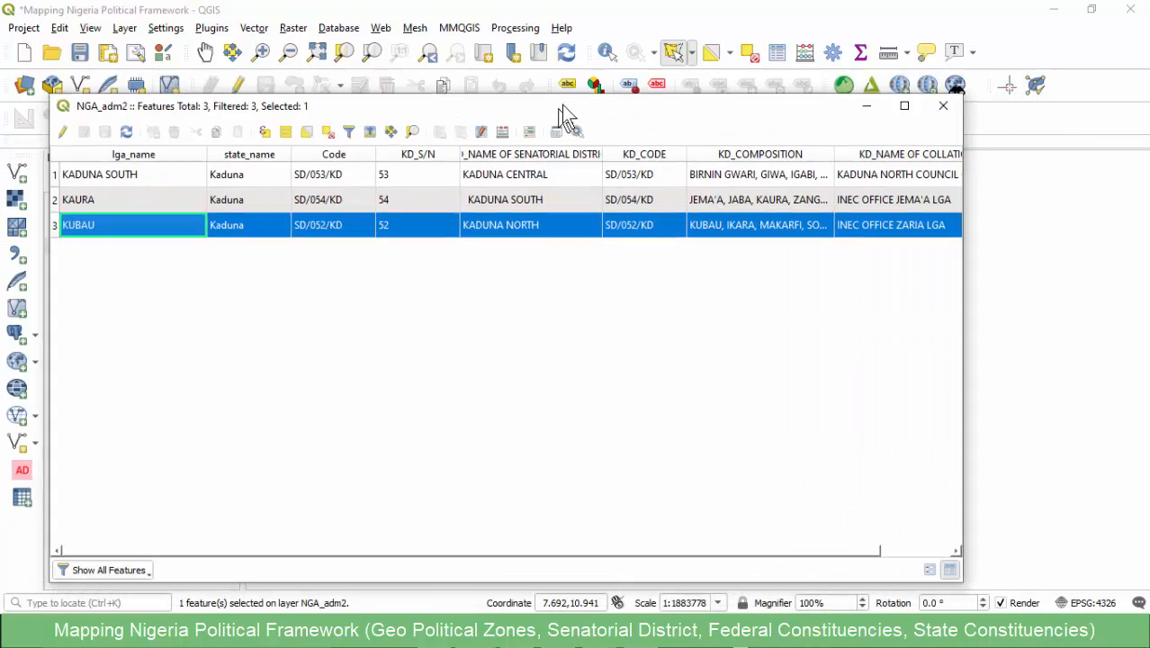
{"action": "left_click", "coordinate": [947, 104]}
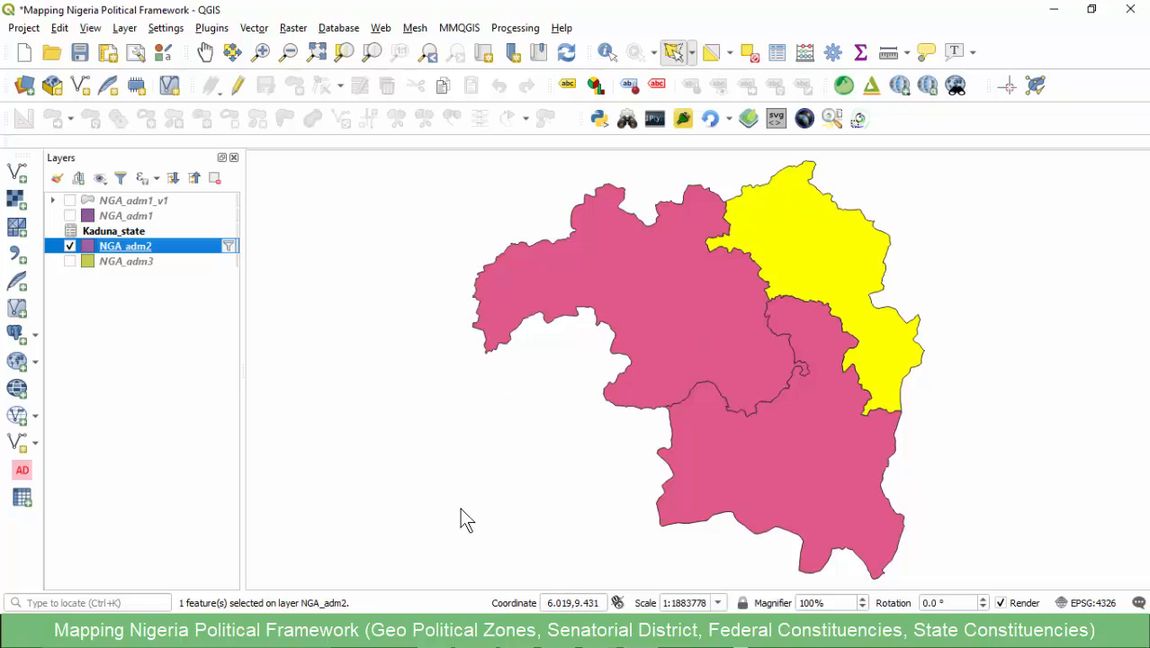
- Switch to the Notepad notes and cut out the line listing KUBAU, IKARA, MAKARFI, SOBA, SABON GARI, ZARIA, LERE, KUDAN
{"action": "key", "text": "alt+Tab"}
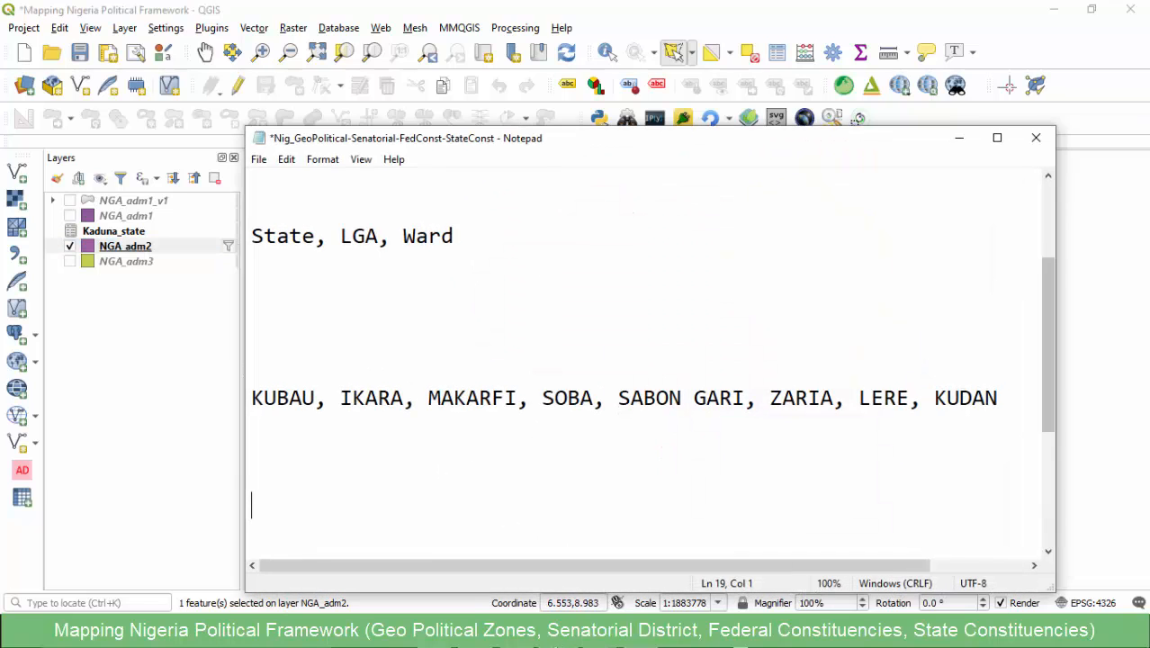
{"action": "left_click", "coordinate": [381, 458]}
{"action": "left_click_drag", "start_coordinate": [350, 441], "coordinate": [221, 373]}
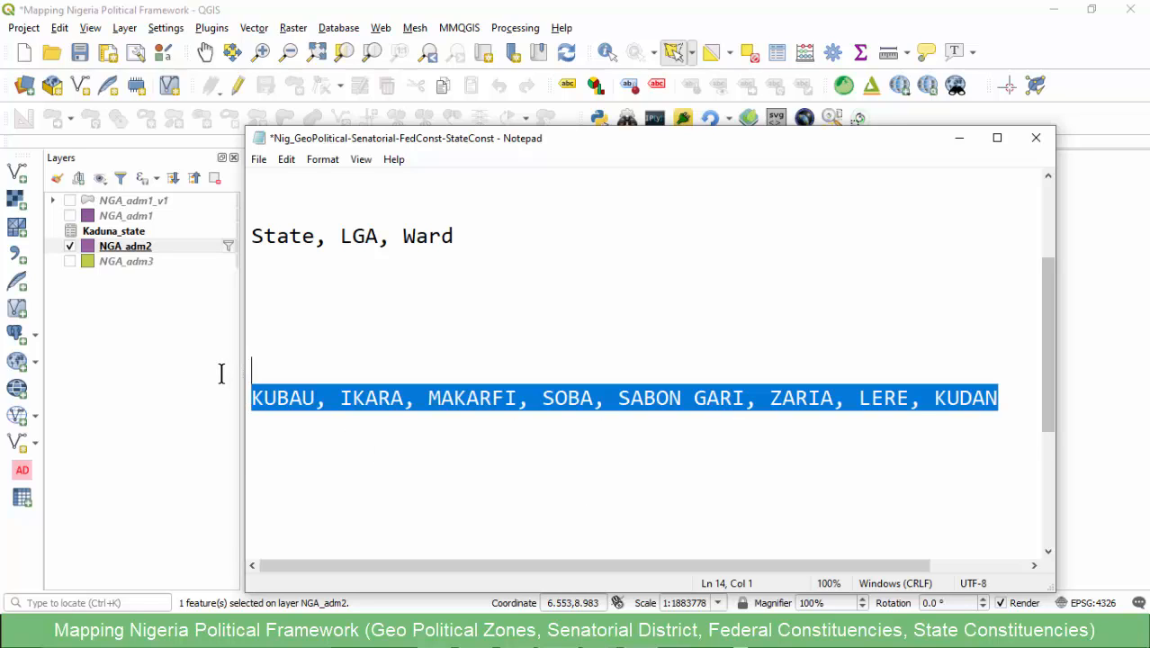
{"action": "key", "text": "ctrl+x"}
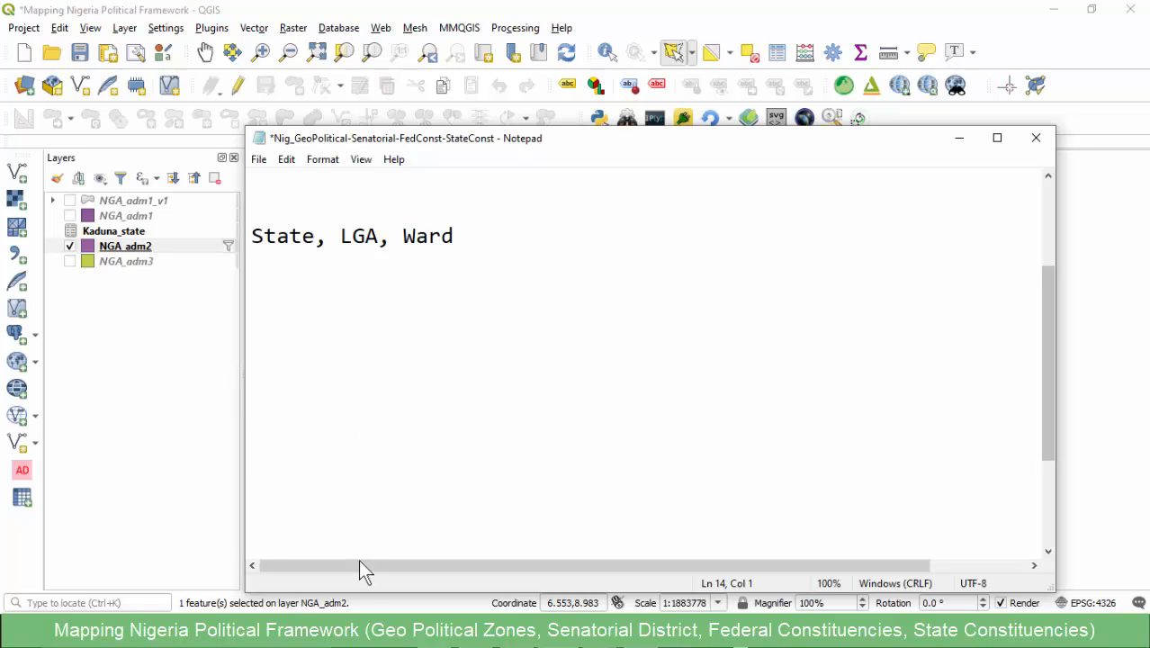
- Review the list of Nigeria maps in the notes and highlight the Federal Constituencies entry, composed of LGAs
{"action": "scroll", "coordinate": [275, 343], "scroll_direction": "up", "scroll_amount": 2}
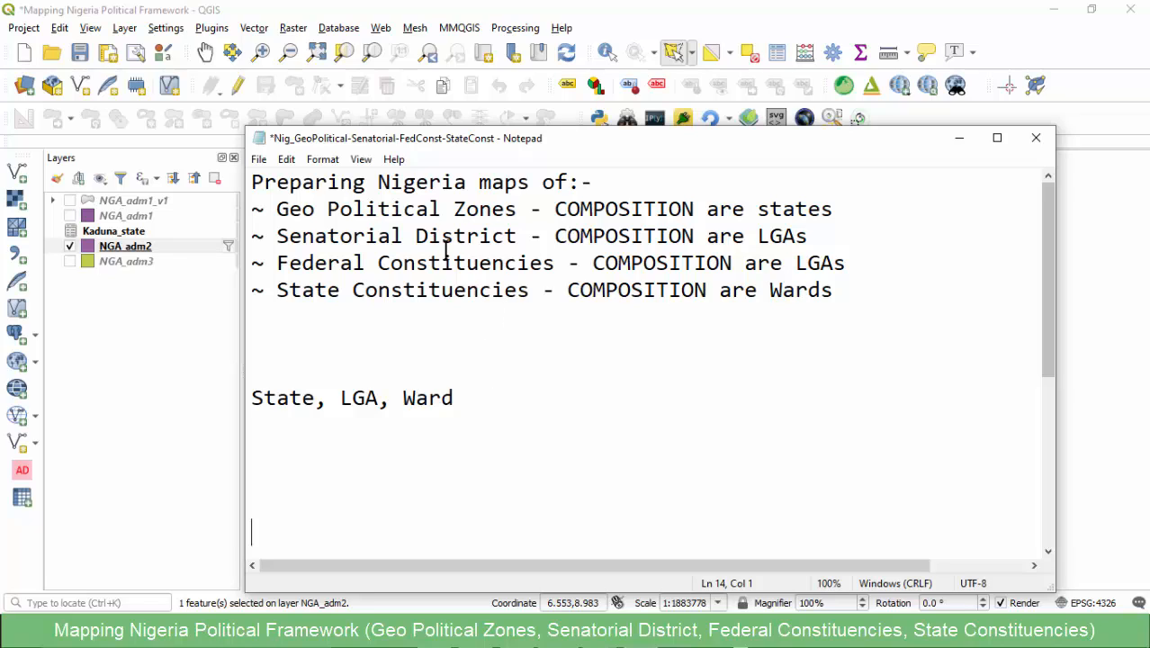
{"action": "left_click", "coordinate": [404, 236]}
{"action": "left_click_drag", "start_coordinate": [855, 272], "coordinate": [283, 263]}
{"action": "left_click_drag", "start_coordinate": [256, 265], "coordinate": [249, 268]}
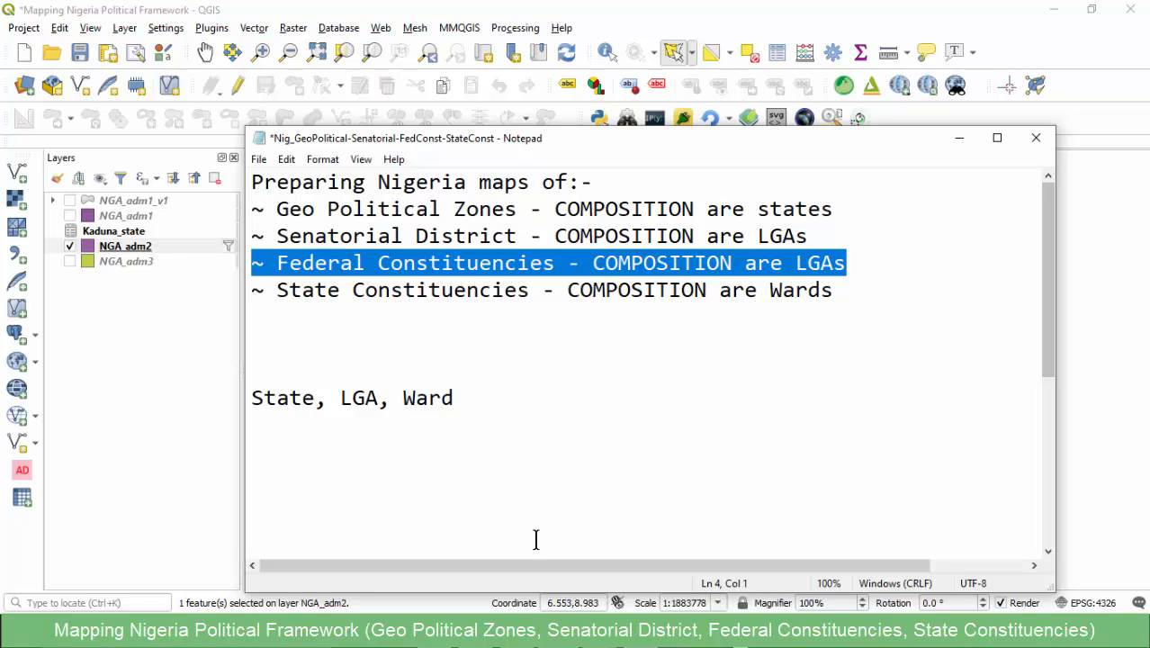
{"action": "left_click", "coordinate": [429, 275]}
{"action": "left_click_drag", "start_coordinate": [850, 269], "coordinate": [242, 256]}
{"action": "key", "text": "shift+Right"}
{"action": "key", "text": "shift+Right"}
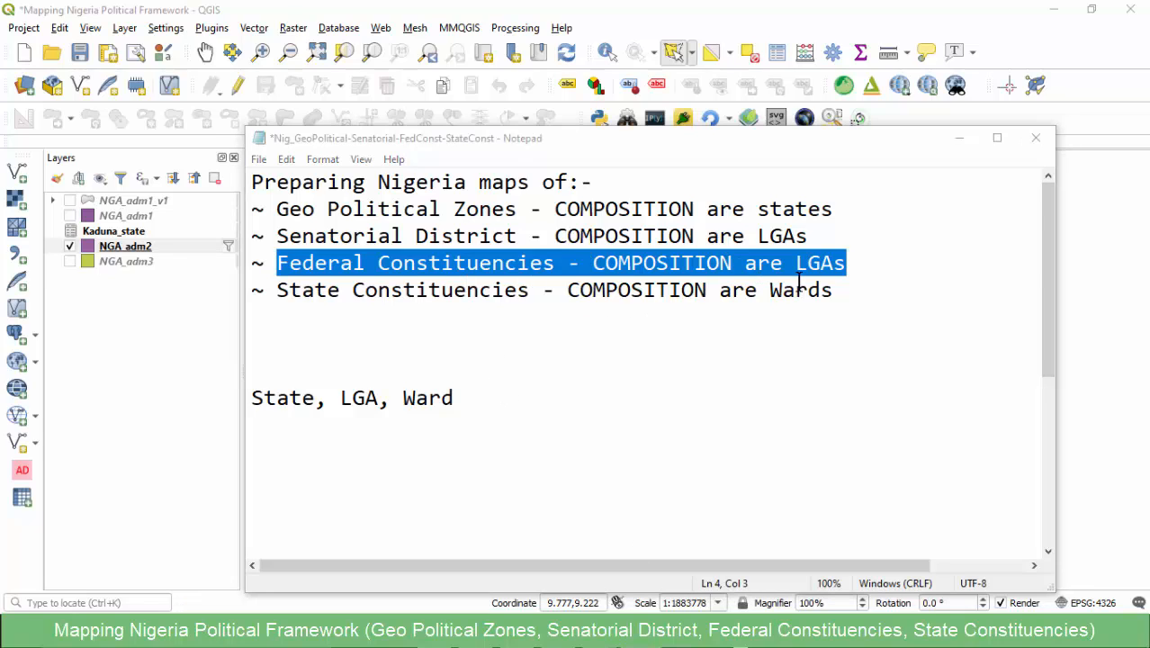
{"action": "left_click_drag", "start_coordinate": [864, 259], "coordinate": [272, 261]}
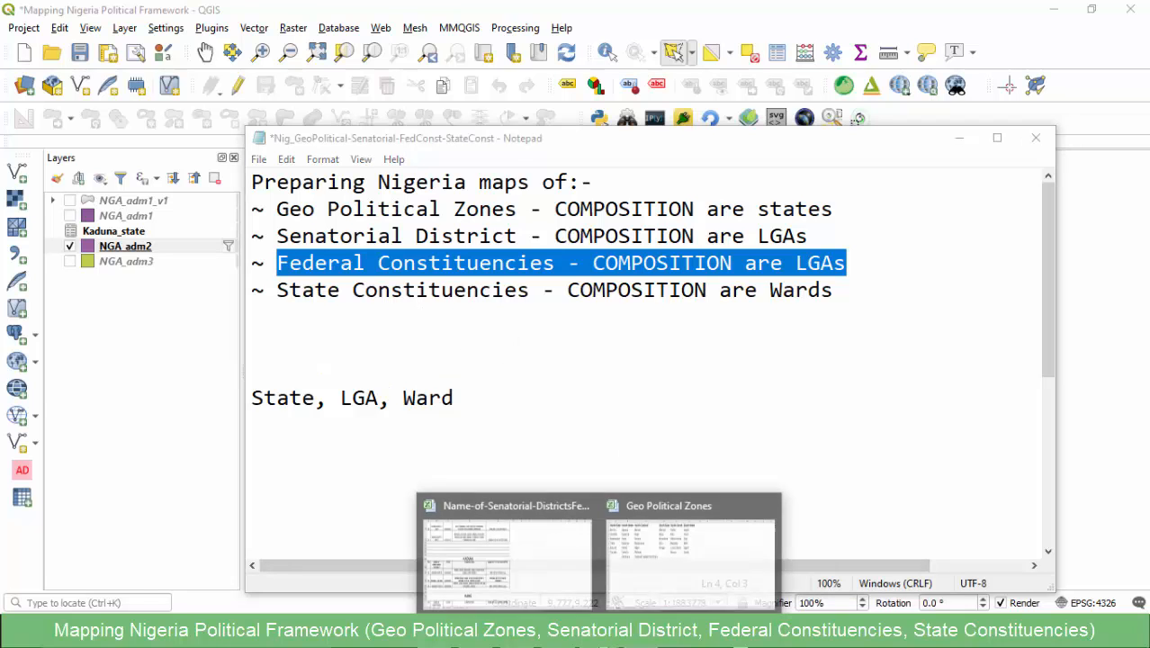
- Switch to the Name-of-Senatorial-Districts workbook in Excel and browse the federal constituency tables by state on the FED. CONST. sheet
{"action": "left_click", "coordinate": [546, 582]}
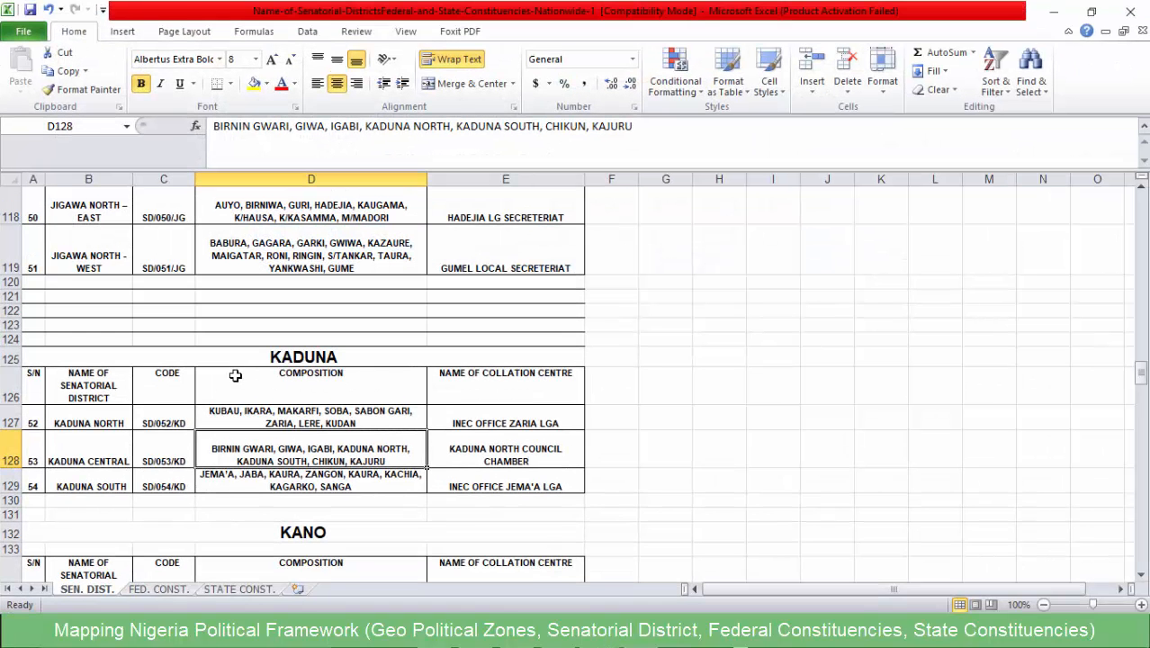
{"action": "scroll", "coordinate": [179, 437], "scroll_direction": "down", "scroll_amount": 5}
{"action": "scroll", "coordinate": [179, 437], "scroll_direction": "up", "scroll_amount": 5}
{"action": "scroll", "coordinate": [179, 437], "scroll_direction": "down", "scroll_amount": 13}
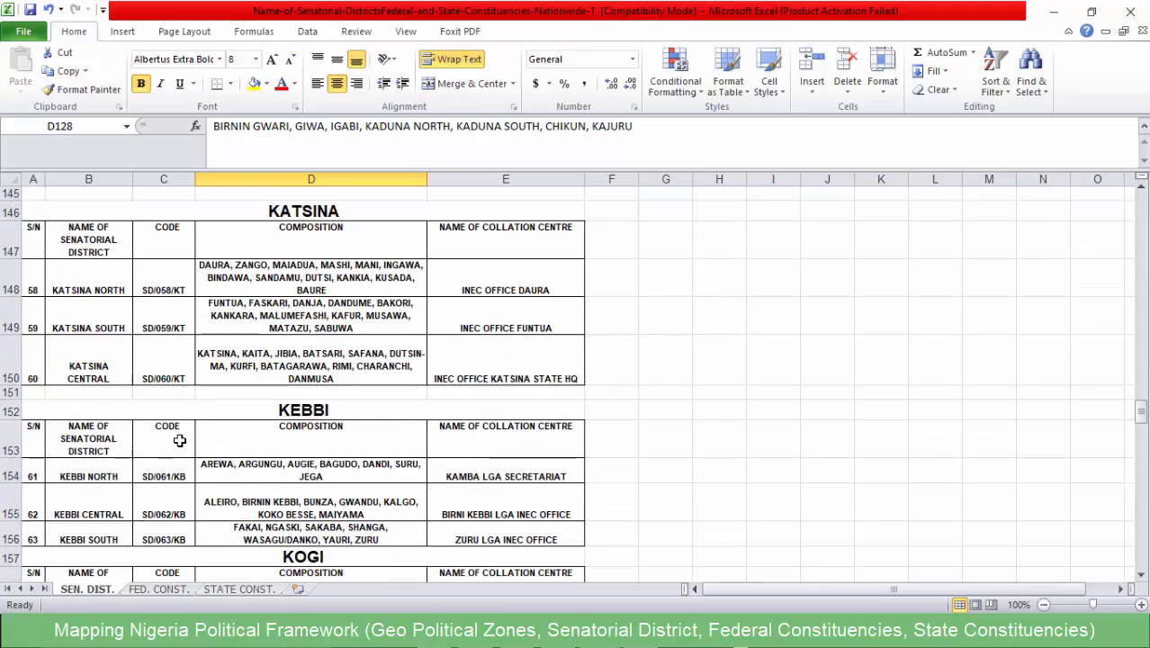
{"action": "left_click", "coordinate": [159, 589]}
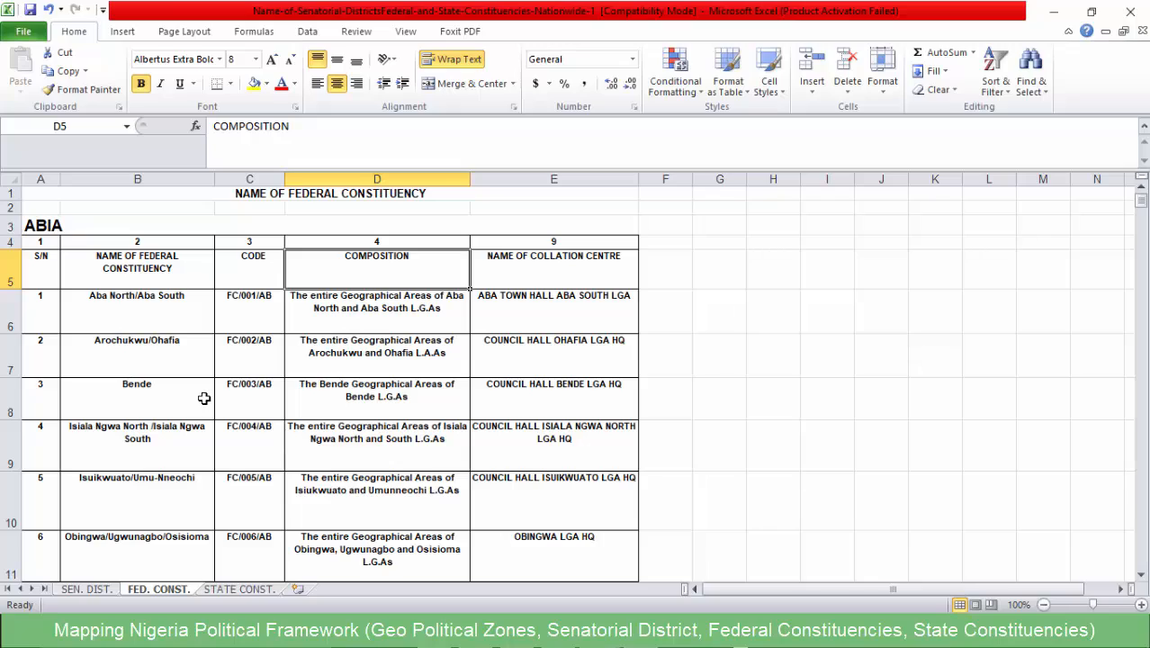
{"action": "scroll", "coordinate": [204, 399], "scroll_direction": "down", "scroll_amount": 16}
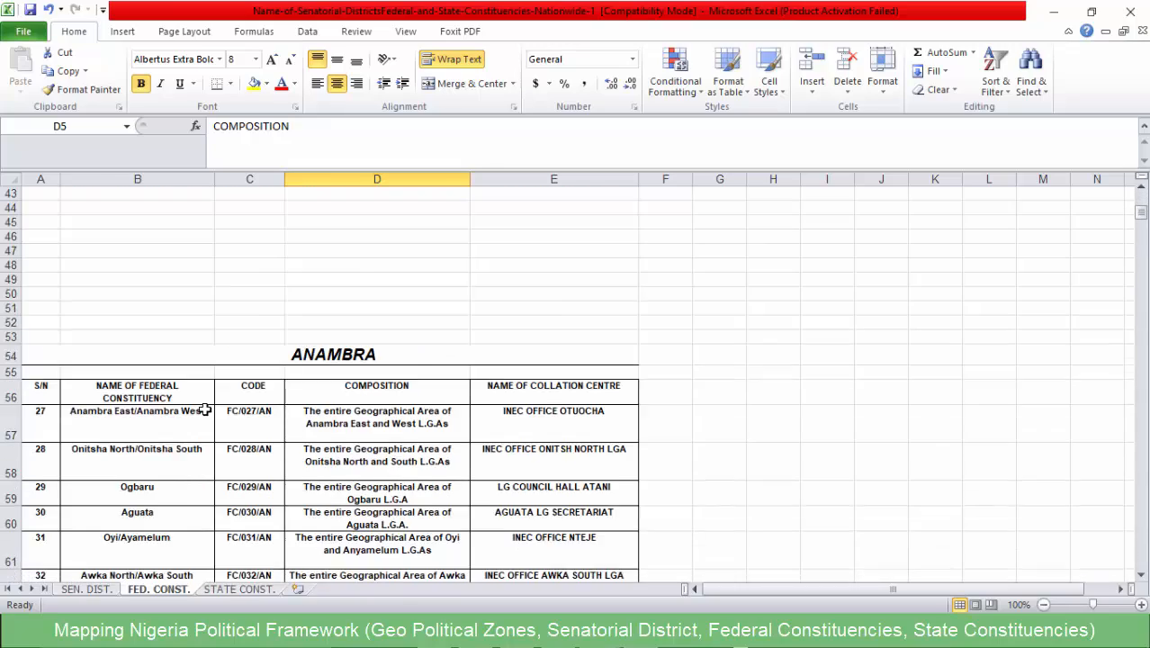
{"action": "scroll", "coordinate": [205, 409], "scroll_direction": "down", "scroll_amount": 20}
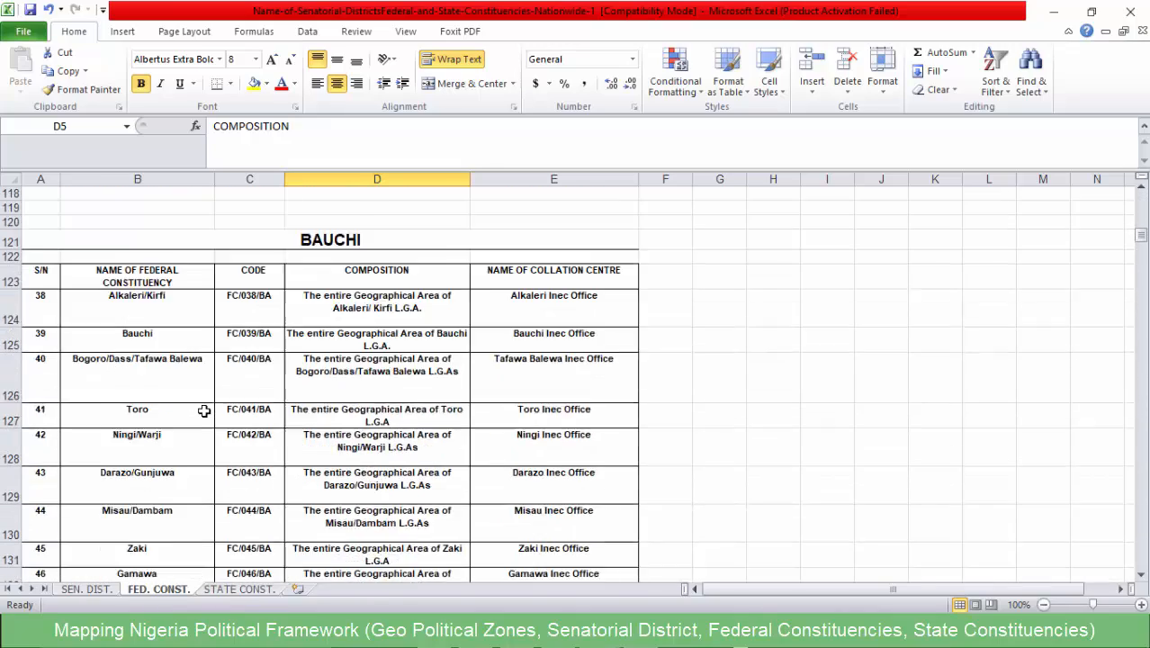
{"action": "scroll", "coordinate": [205, 410], "scroll_direction": "down", "scroll_amount": 20}
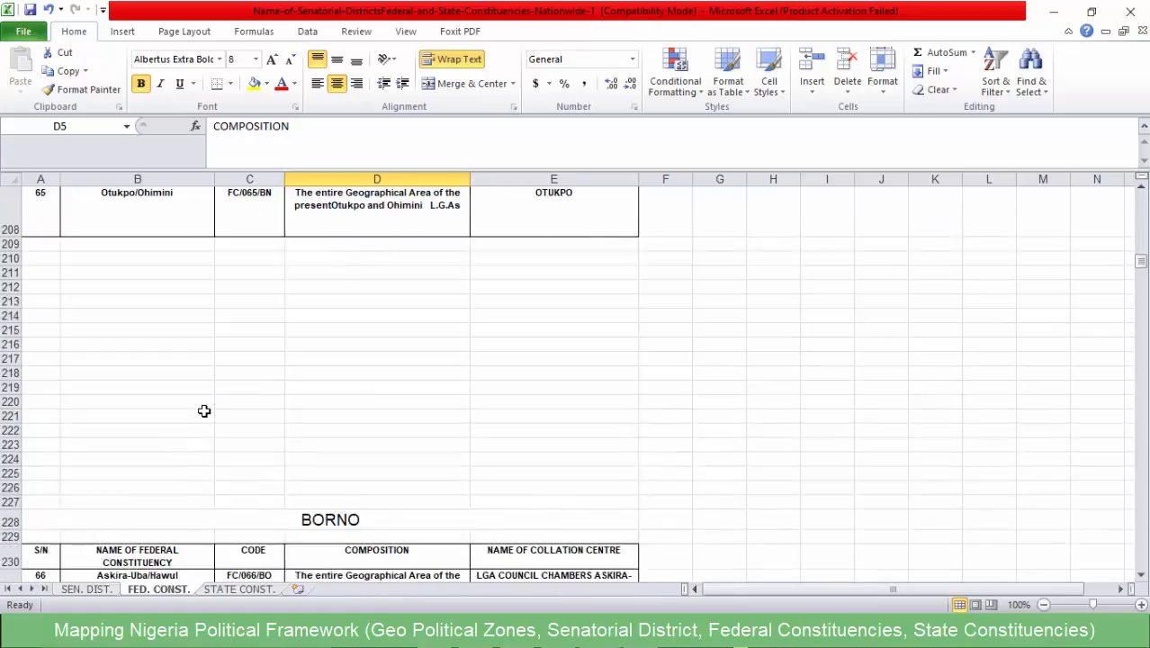
{"action": "scroll", "coordinate": [206, 408], "scroll_direction": "down", "scroll_amount": 20}
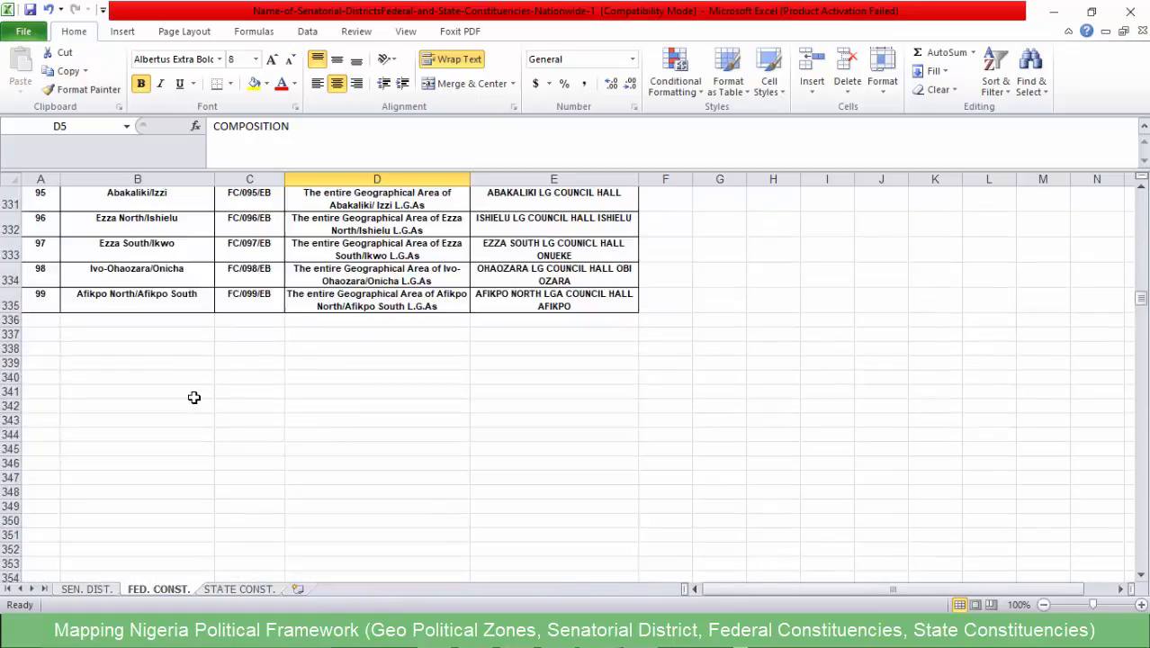
{"action": "scroll", "coordinate": [193, 396], "scroll_direction": "down", "scroll_amount": 20}
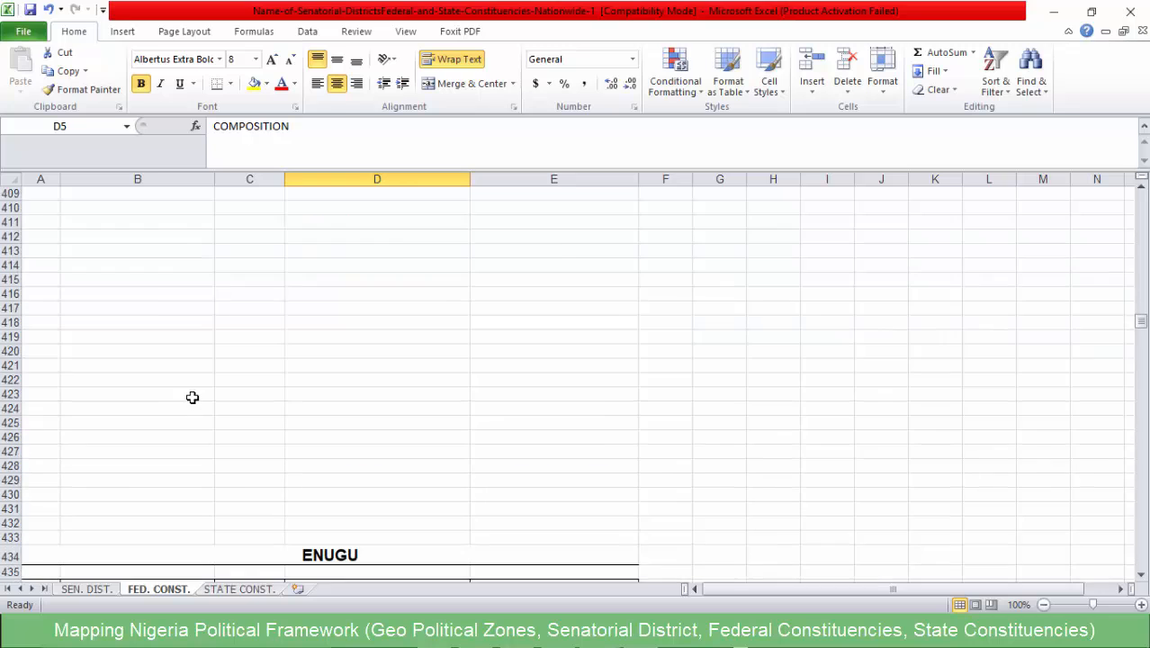
{"action": "scroll", "coordinate": [191, 397], "scroll_direction": "up", "scroll_amount": 4}
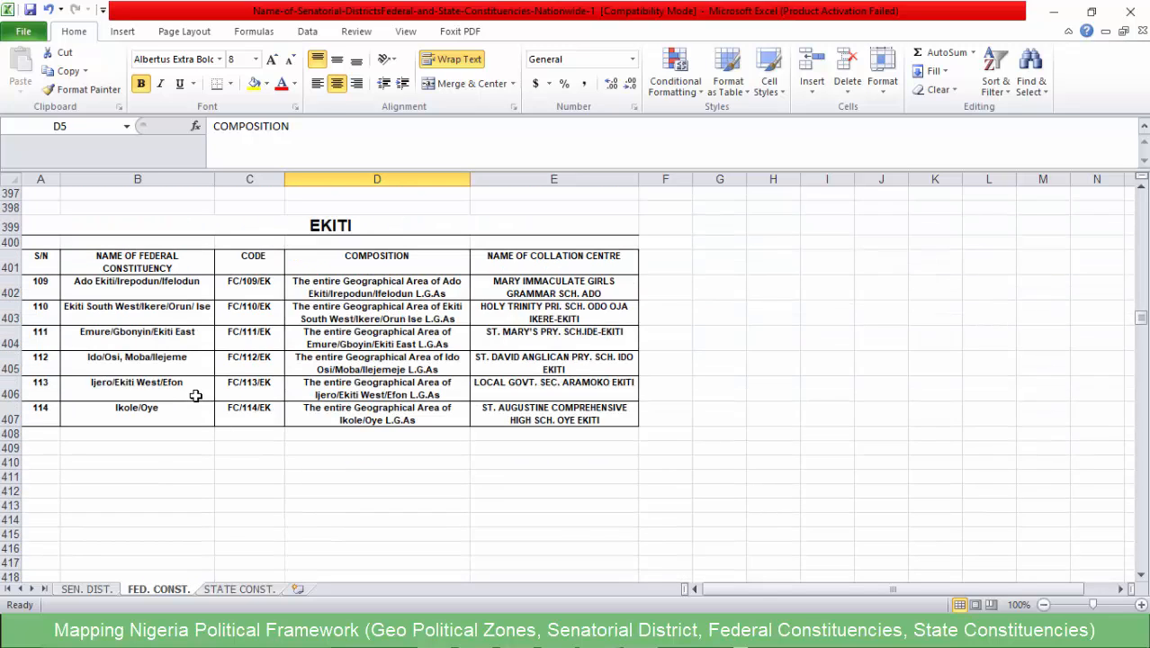
{"action": "scroll", "coordinate": [194, 394], "scroll_direction": "up", "scroll_amount": 1}
{"action": "scroll", "coordinate": [193, 394], "scroll_direction": "down", "scroll_amount": 1}
{"action": "scroll", "coordinate": [246, 358], "scroll_direction": "up", "scroll_amount": 10}
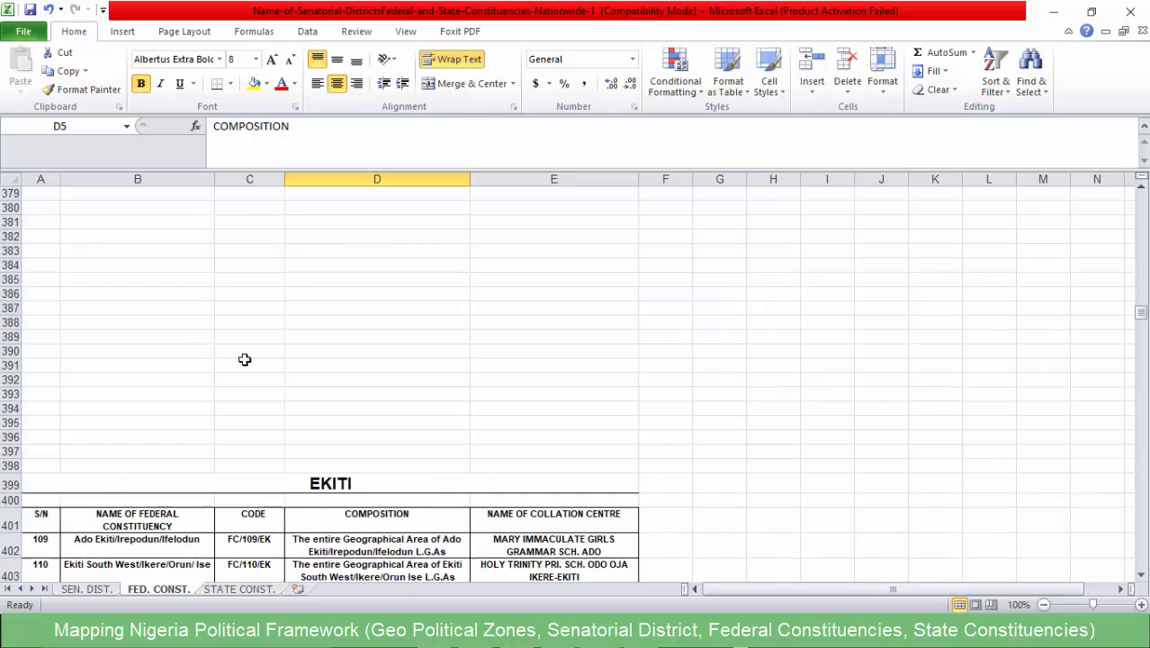
- Copy the Abia federal constituency table, range A4:E13, from the FED. CONST. sheet
{"action": "left_click_drag", "start_coordinate": [1141, 319], "coordinate": [1139, 193]}
{"action": "left_click", "coordinate": [183, 294]}
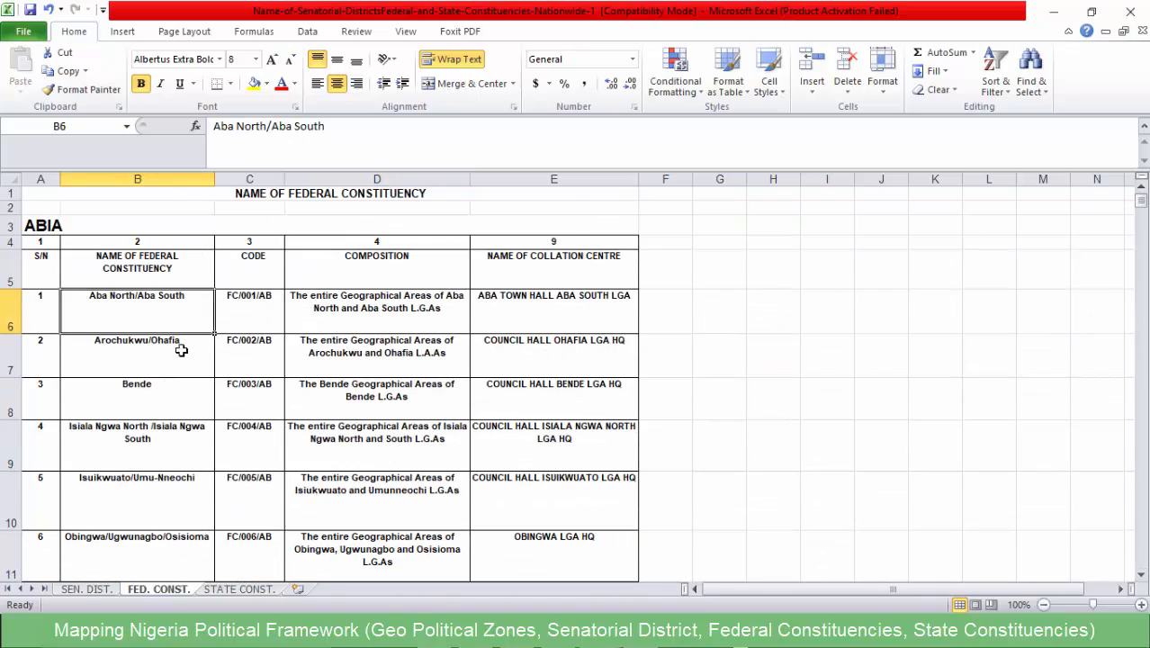
{"action": "scroll", "coordinate": [178, 344], "scroll_direction": "down", "scroll_amount": 3}
{"action": "scroll", "coordinate": [171, 342], "scroll_direction": "up", "scroll_amount": 3}
{"action": "left_click", "coordinate": [41, 243]}
{"action": "left_click_drag", "start_coordinate": [40, 243], "coordinate": [539, 519]}
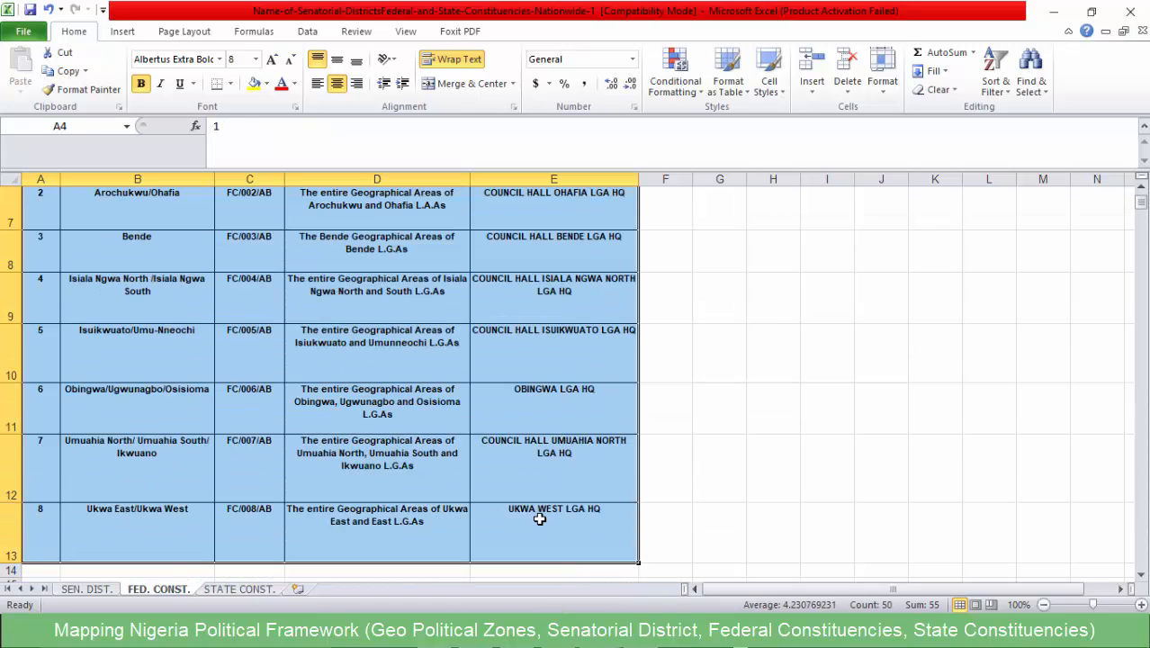
{"action": "scroll", "coordinate": [527, 516], "scroll_direction": "down", "scroll_amount": 4}
{"action": "scroll", "coordinate": [512, 506], "scroll_direction": "up", "scroll_amount": 4}
{"action": "scroll", "coordinate": [479, 501], "scroll_direction": "down", "scroll_amount": 1}
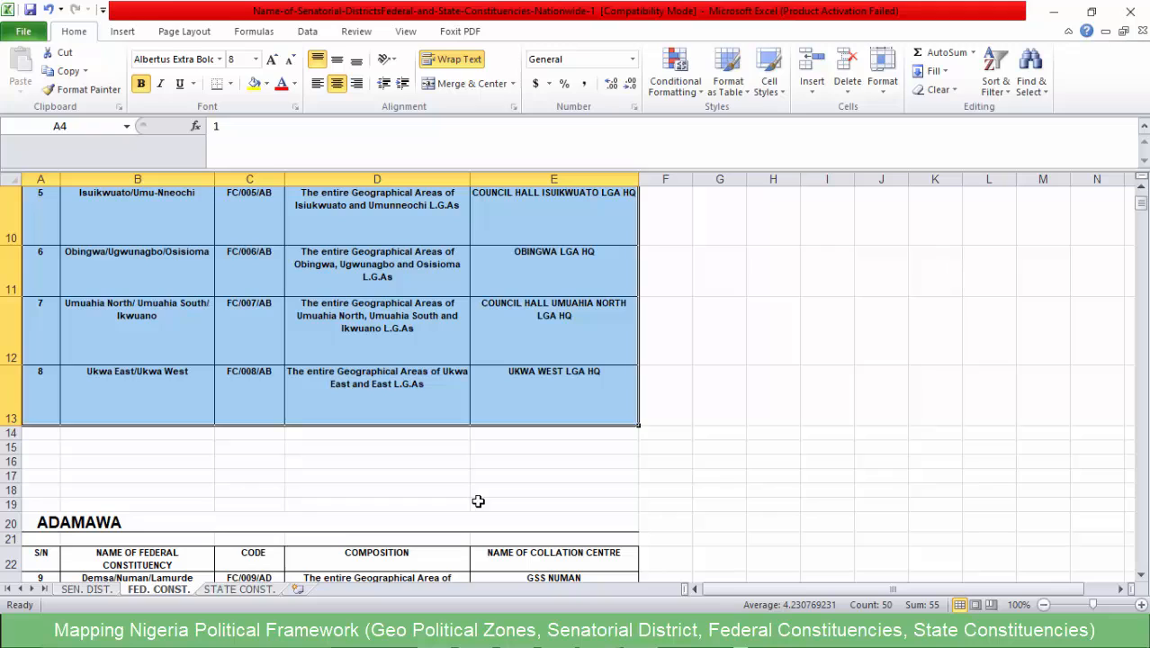
{"action": "key", "text": "ctrl+c"}
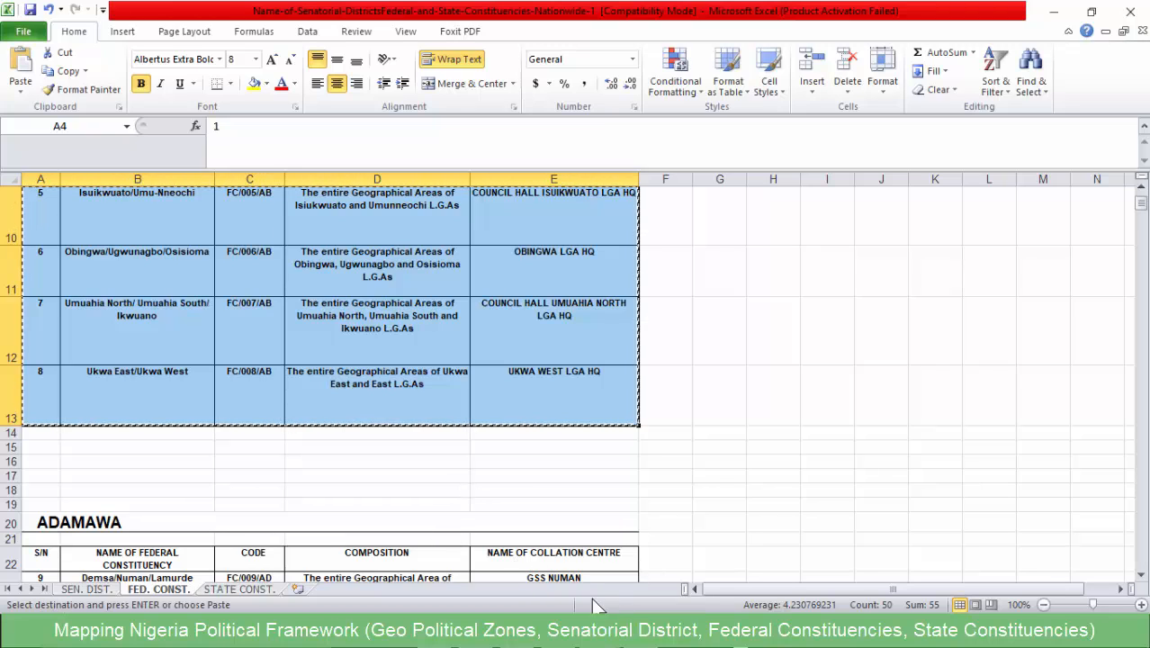
- Paste the copied Abia table into a new workbook at A1, fit the S/N column and widen columns B to E
{"action": "key", "text": "ctrl+n"}
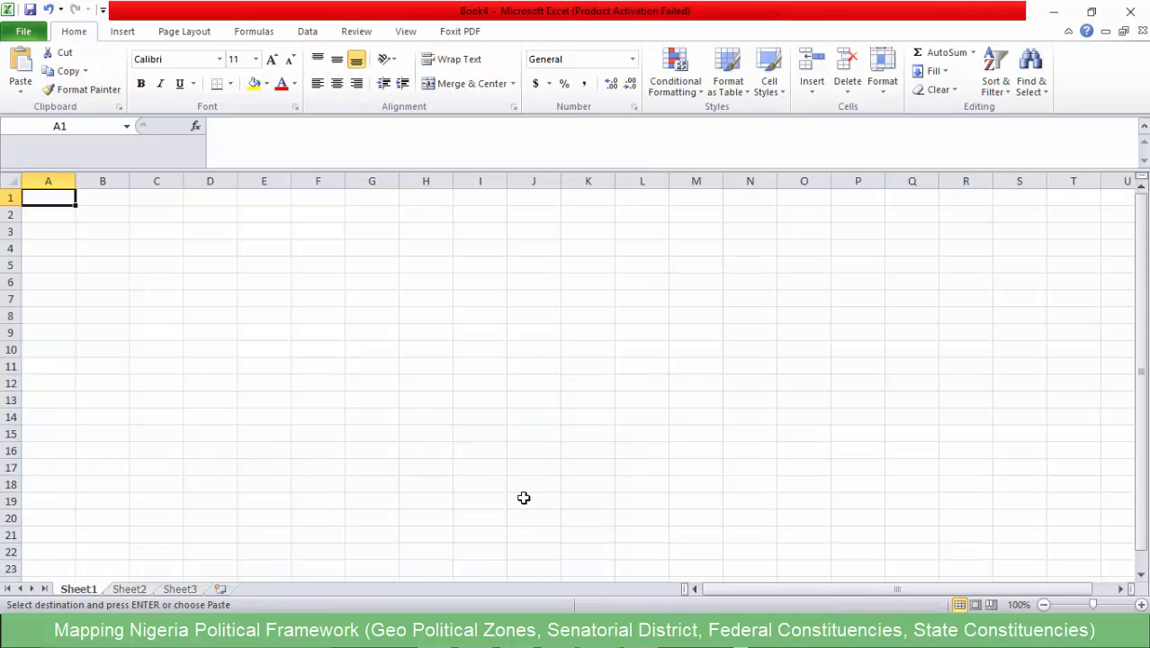
{"action": "key", "text": "ctrl+v"}
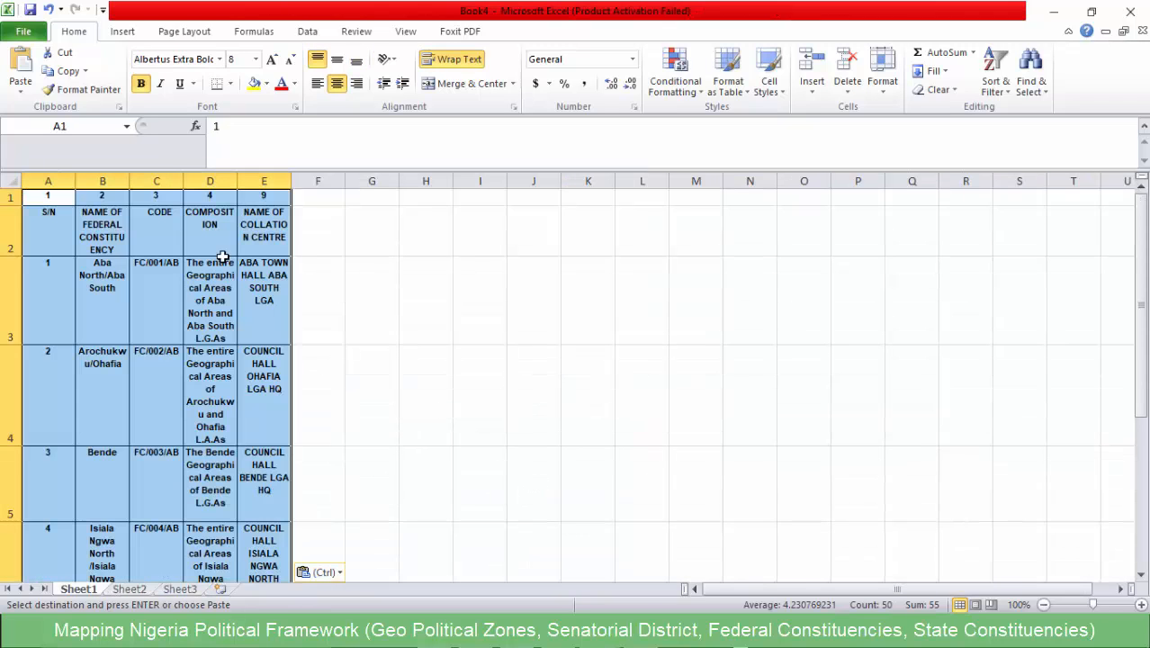
{"action": "left_click", "coordinate": [270, 225]}
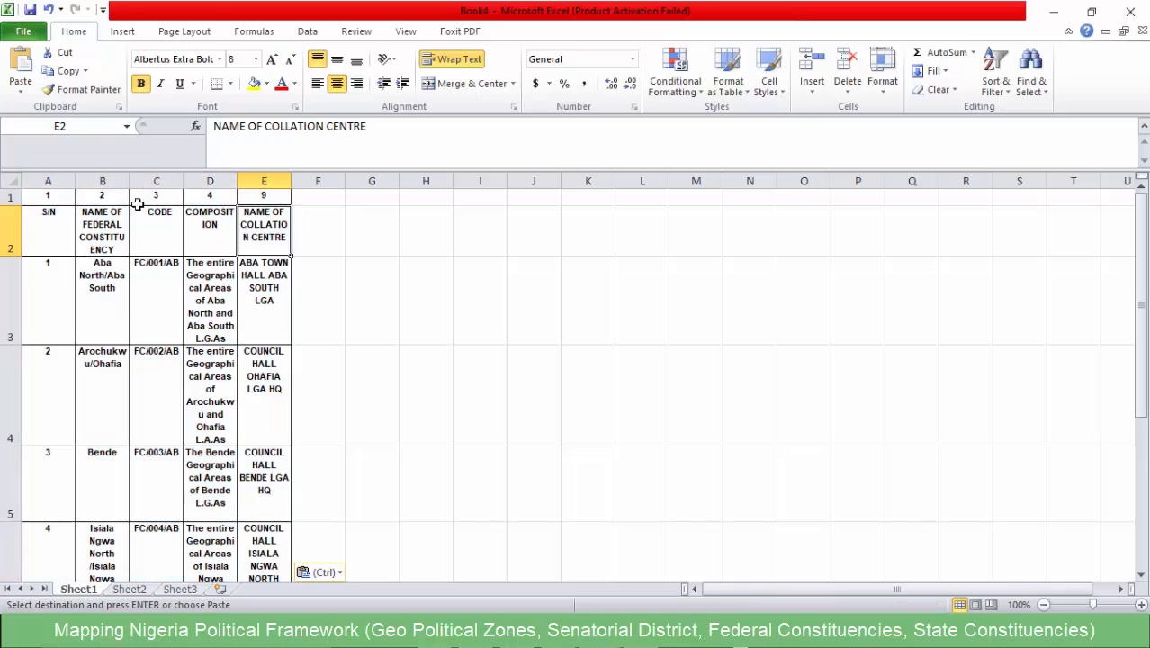
{"action": "double_click", "coordinate": [75, 181]}
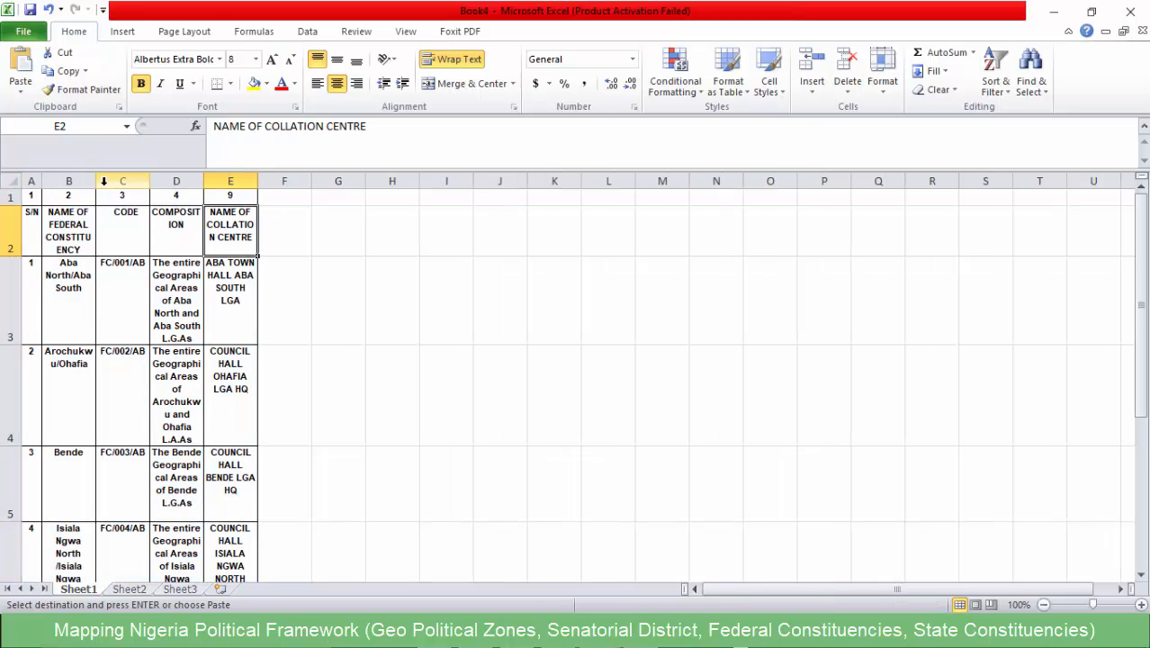
{"action": "left_click_drag", "start_coordinate": [95, 181], "coordinate": [656, 181]}
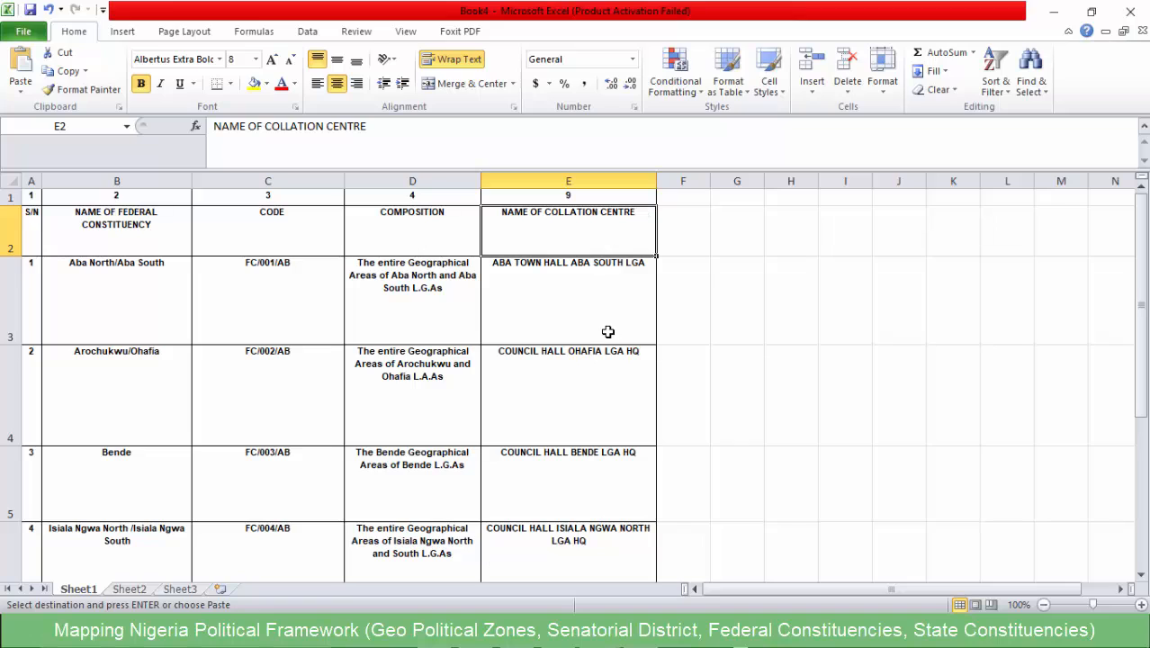
- Check the Abia constituency names against the Federal Constituencies composition entry in the Notepad notes, and return to the Excel table
{"action": "left_click", "coordinate": [112, 238]}
{"action": "left_click", "coordinate": [129, 292]}
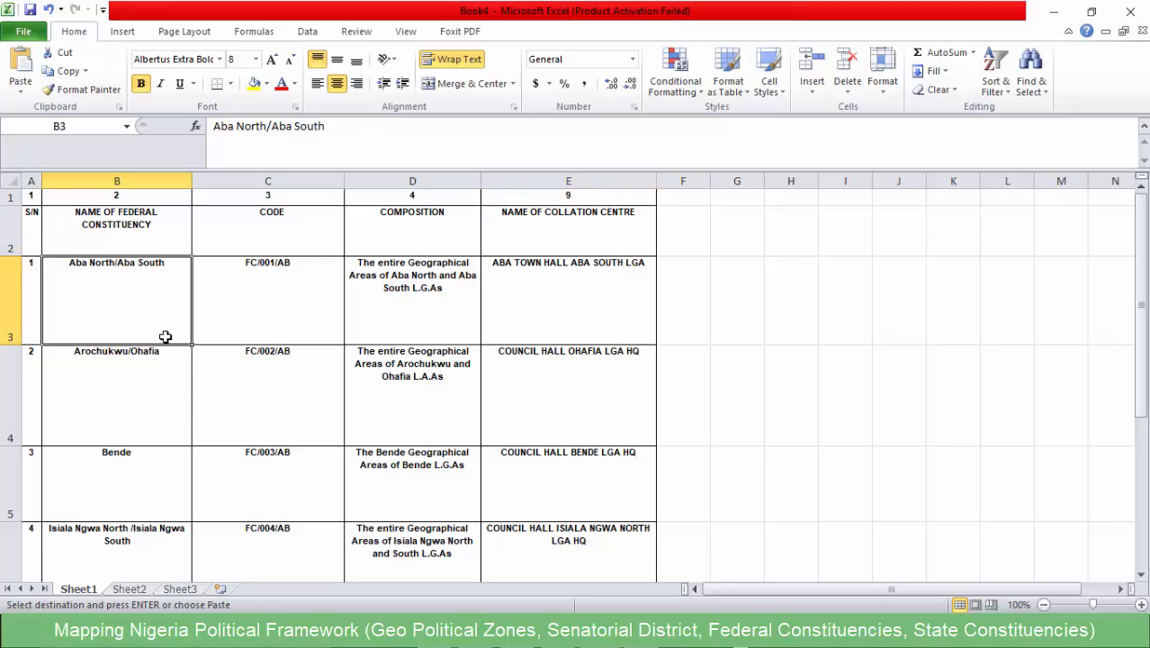
{"action": "scroll", "coordinate": [261, 328], "scroll_direction": "down", "scroll_amount": 1}
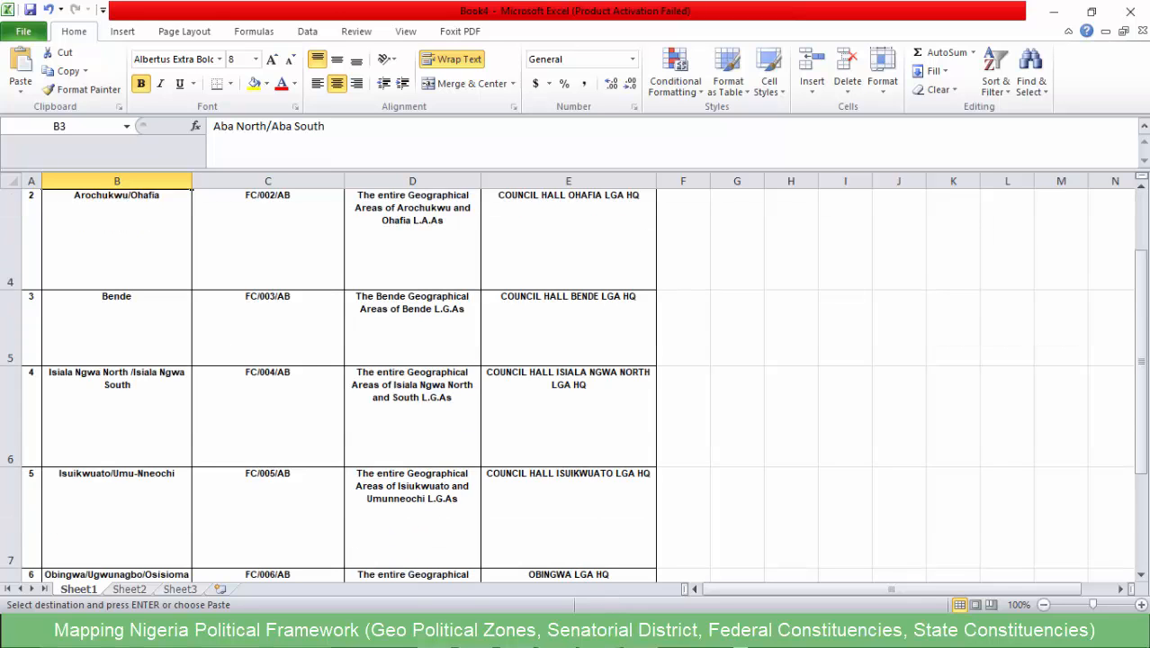
{"action": "key", "text": "alt+Tab"}
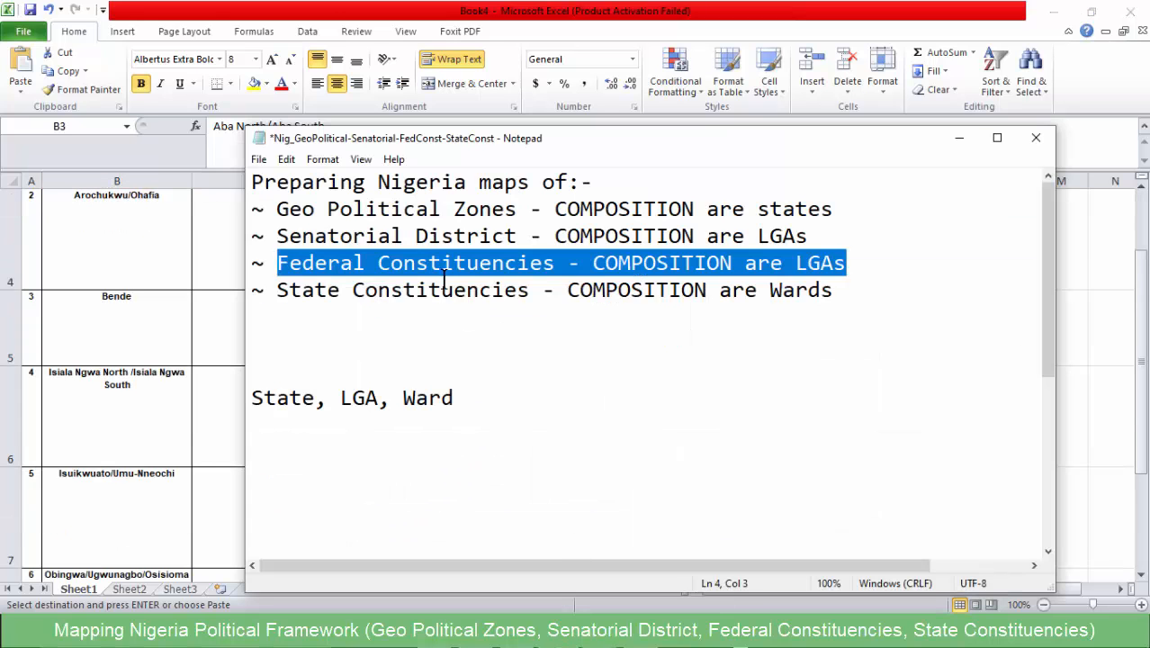
{"action": "left_click_drag", "start_coordinate": [444, 280], "coordinate": [453, 281]}
{"action": "left_click", "coordinate": [700, 262]}
{"action": "left_click_drag", "start_coordinate": [864, 266], "coordinate": [592, 265]}
{"action": "left_click", "coordinate": [609, 307]}
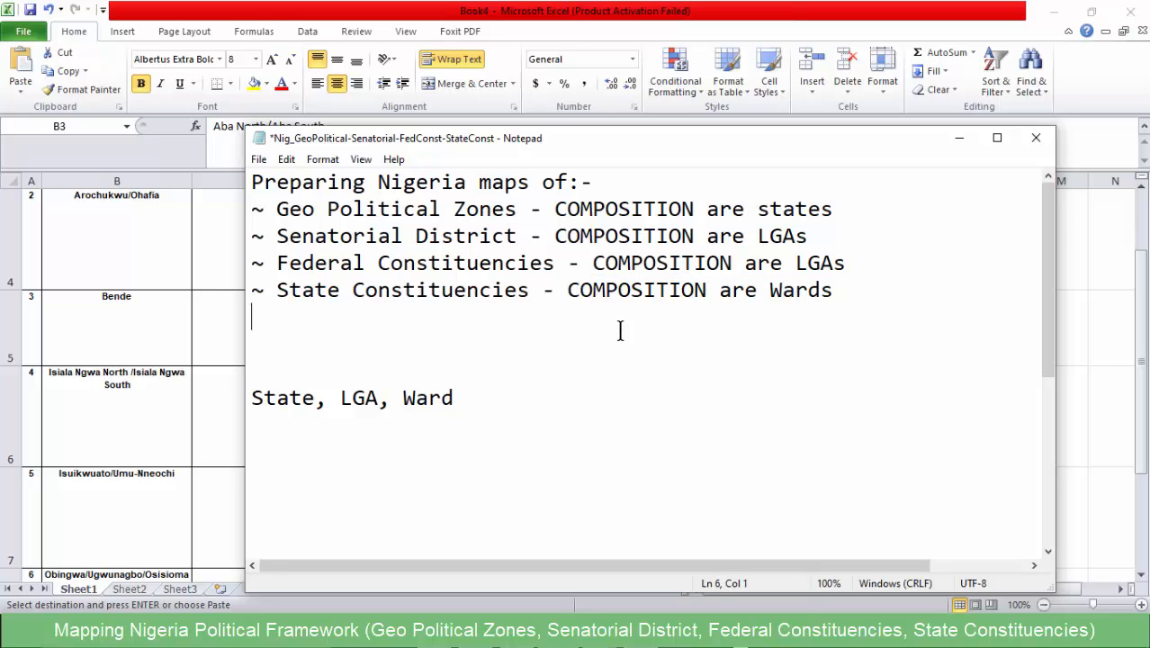
{"action": "key", "text": "alt+Tab"}
{"action": "scroll", "coordinate": [163, 294], "scroll_direction": "up", "scroll_amount": 1}
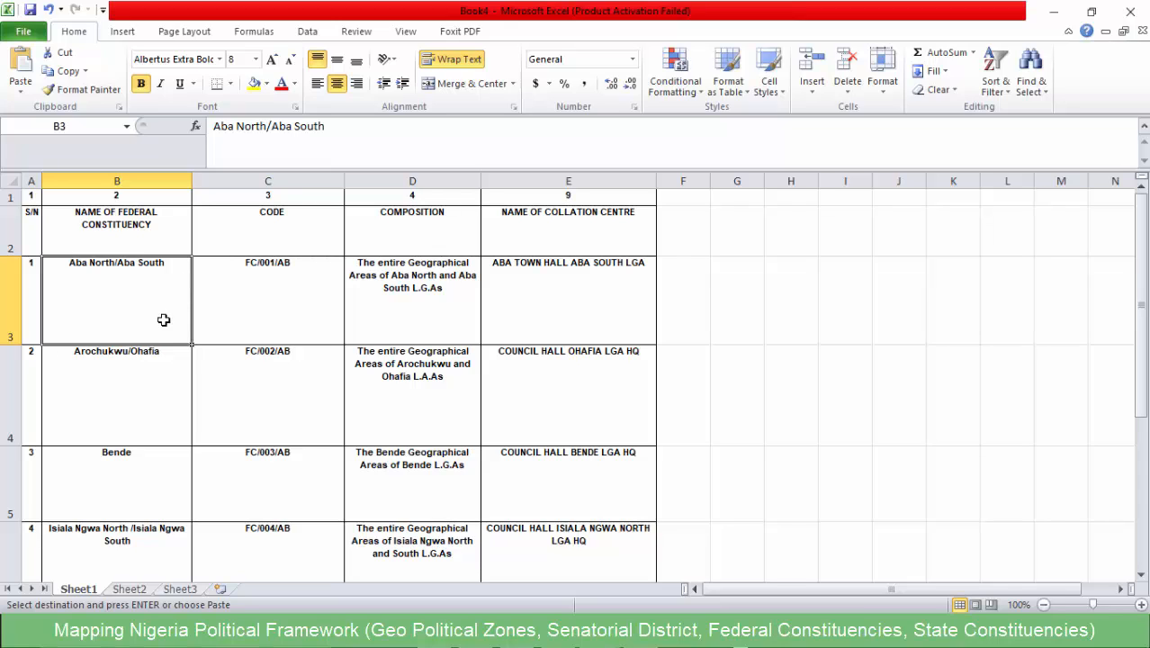
- Save the new workbook as a CSV (Comma delimited) file named Abia_state_FedConst
{"action": "key", "text": "ctrl+s"}
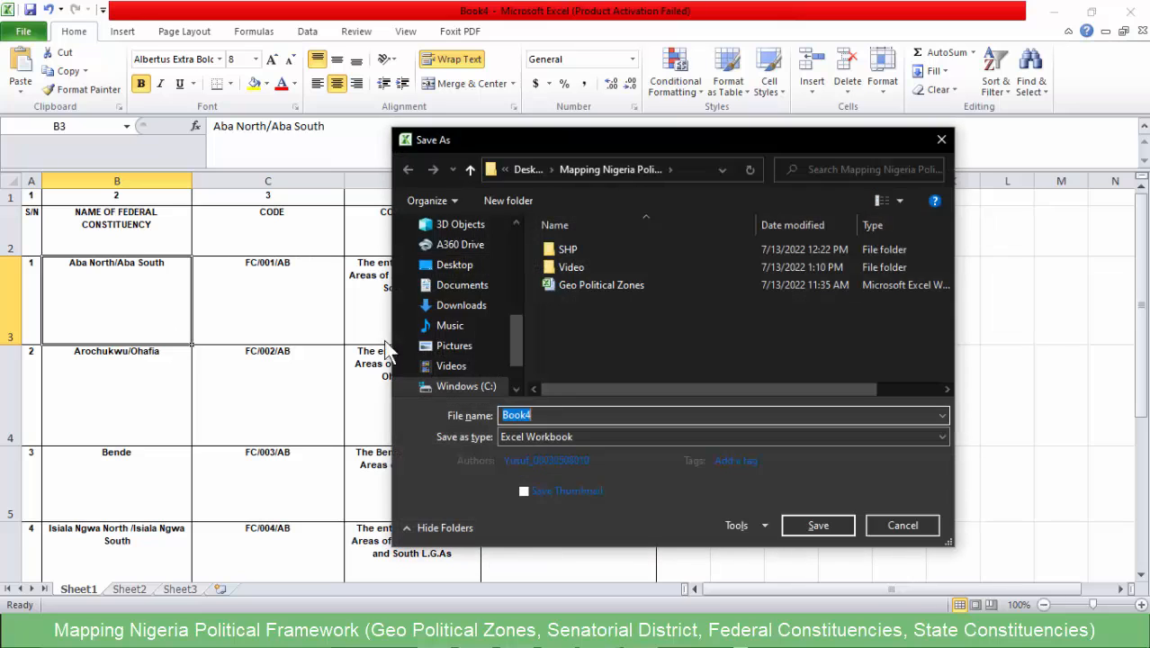
{"action": "left_click", "coordinate": [526, 436]}
{"action": "left_click", "coordinate": [532, 268]}
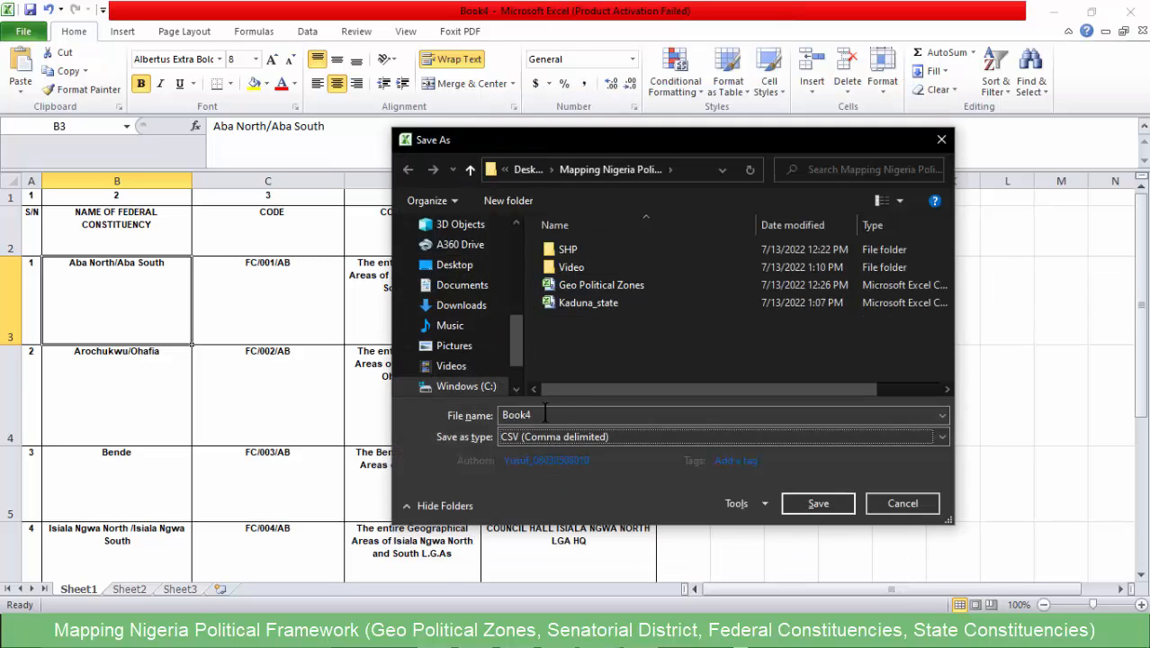
{"action": "left_click", "coordinate": [457, 417]}
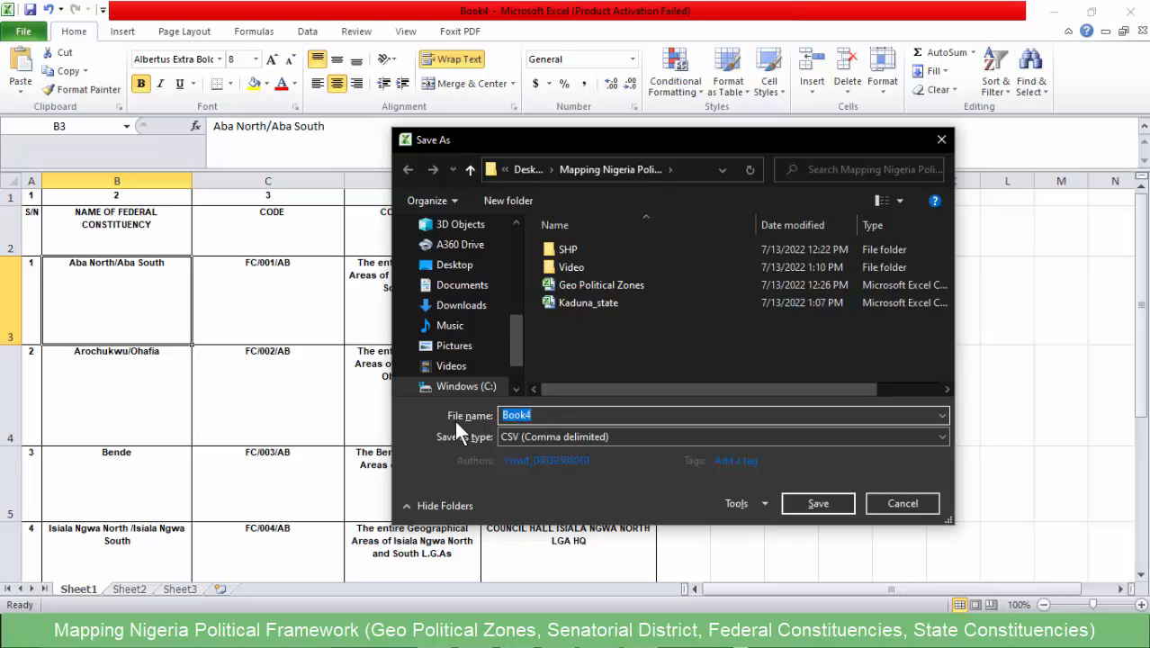
{"action": "type", "text": "Abia_state_FedCons"}
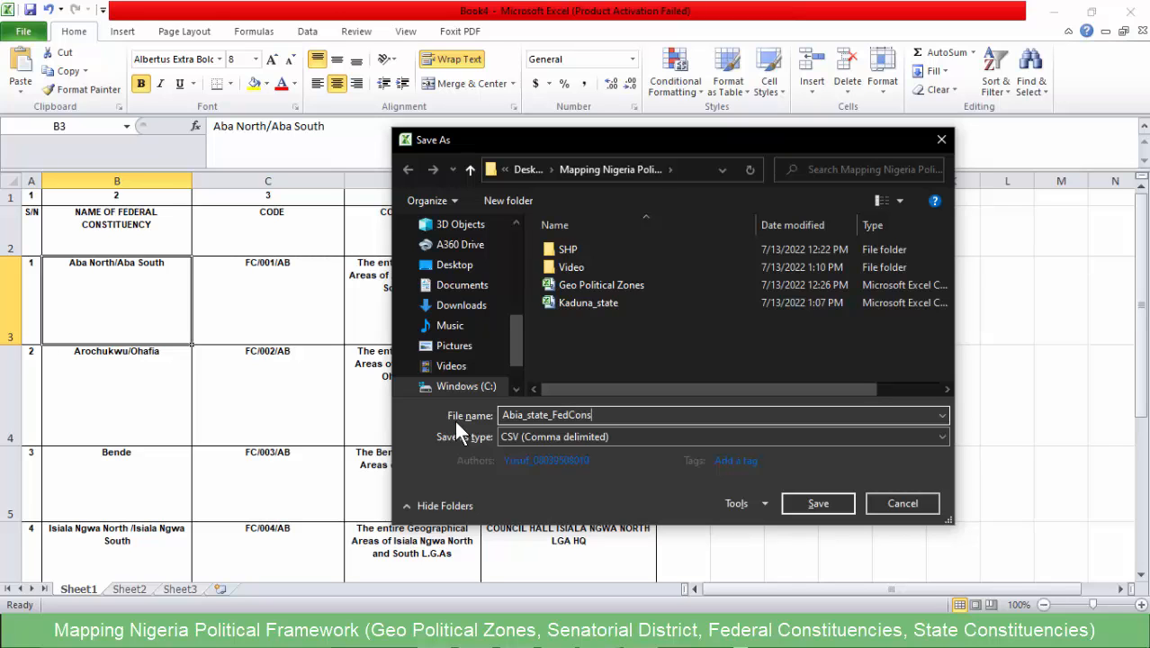
{"action": "type", "text": "t"}
{"action": "key", "text": "Return"}
- Review the saved Abia constituency names and codes, select the first code FC/001/AB, and return to QGIS
{"action": "scroll", "coordinate": [157, 311], "scroll_direction": "down", "scroll_amount": 2}
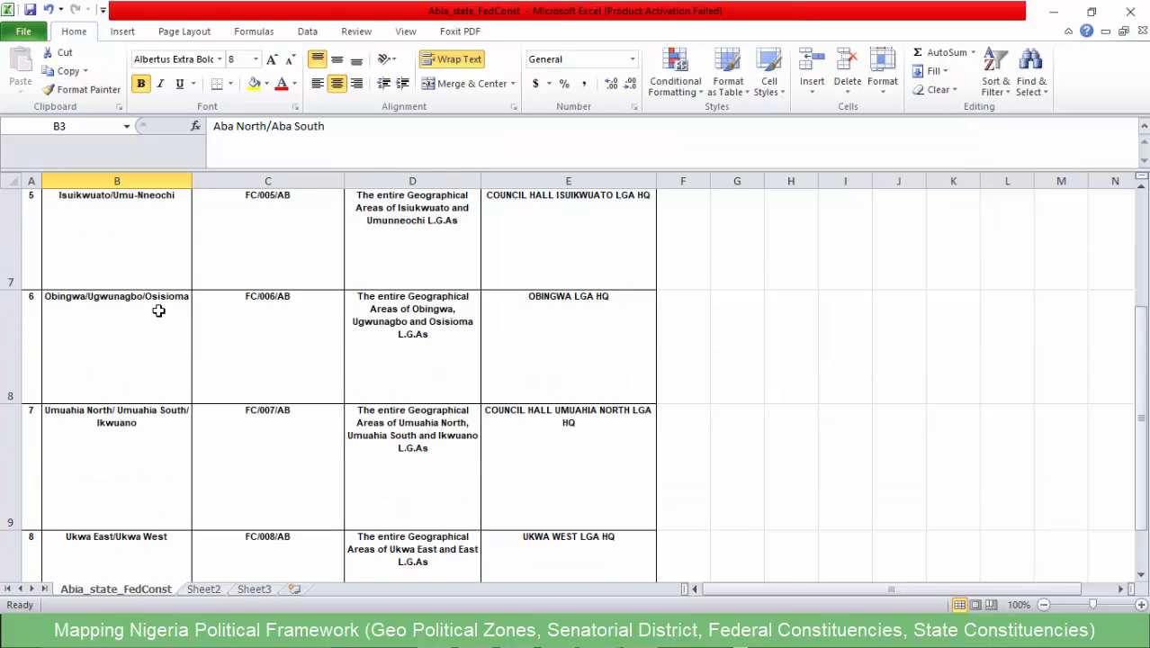
{"action": "scroll", "coordinate": [158, 310], "scroll_direction": "up", "scroll_amount": 2}
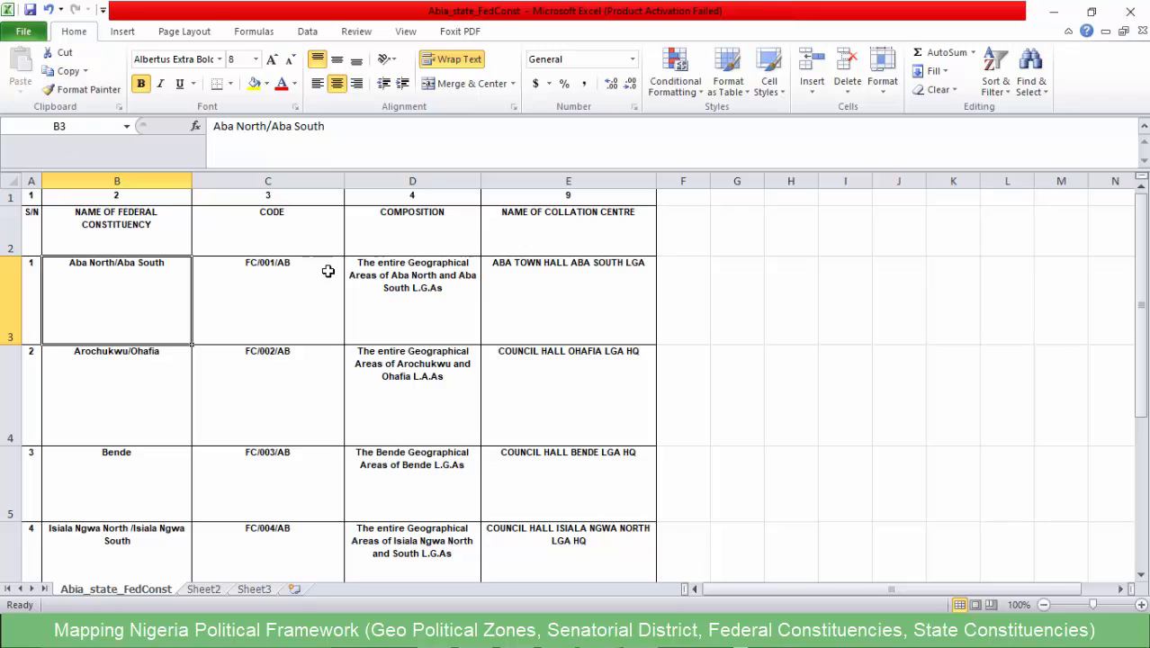
{"action": "left_click", "coordinate": [275, 262]}
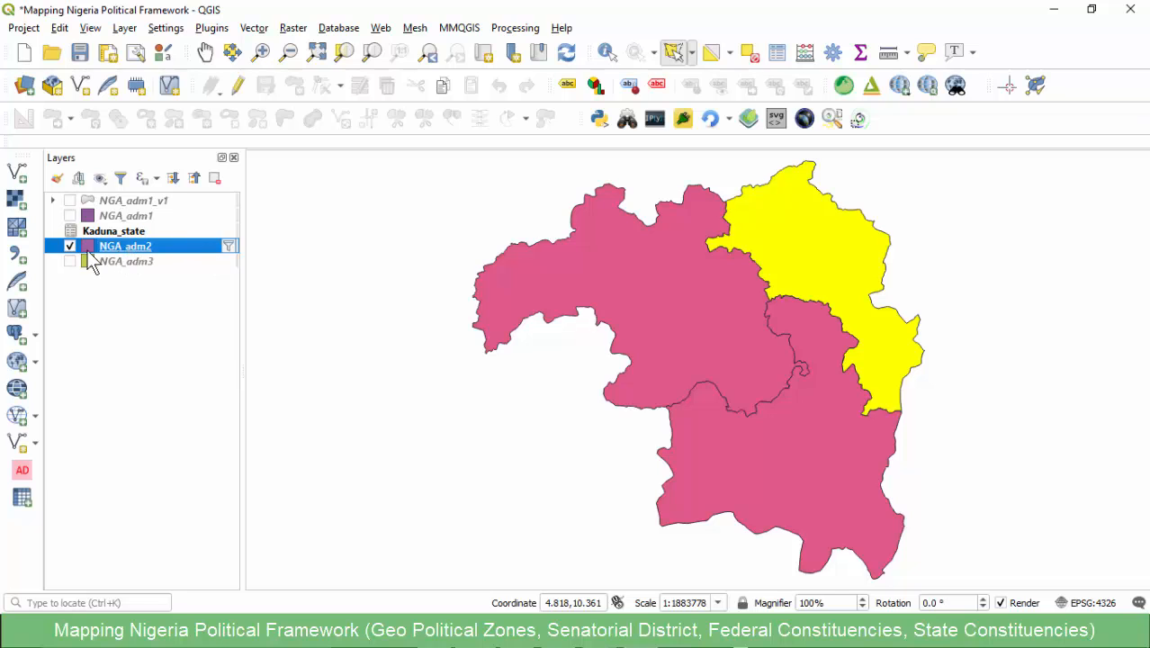
- Change the NGA_adm2 layer filter to "state_name" = 'Abia' and zoom the map to that layer
{"action": "left_click", "coordinate": [228, 246]}
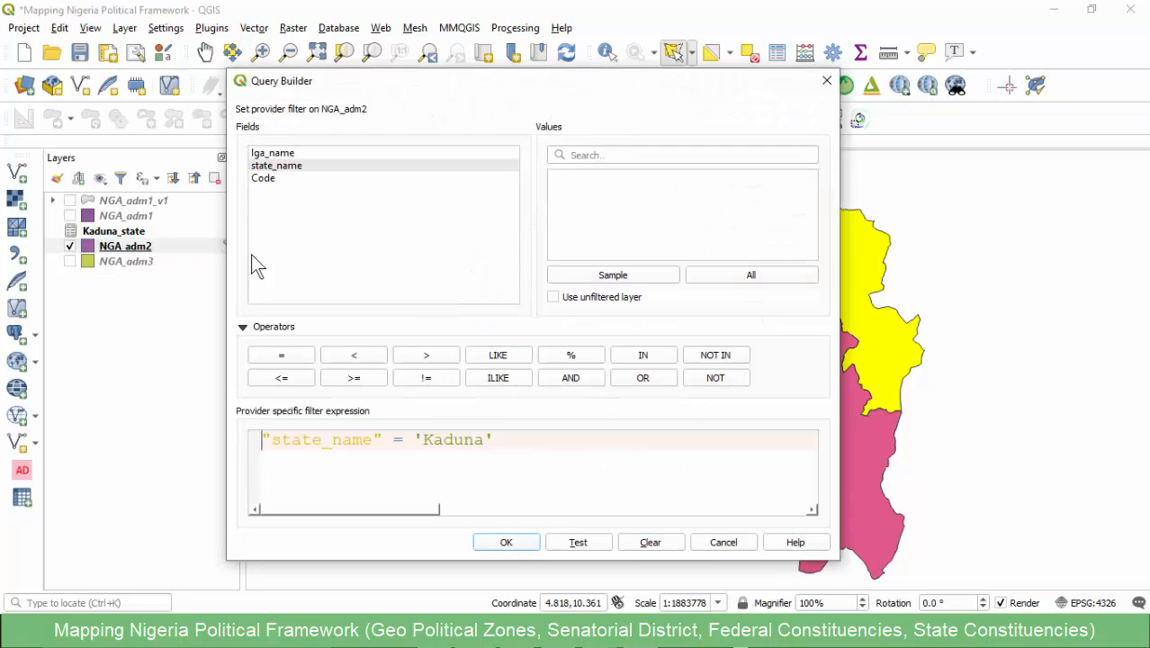
{"action": "double_click", "coordinate": [443, 446]}
{"action": "type", "text": "Abi"}
{"action": "left_click", "coordinate": [486, 542]}
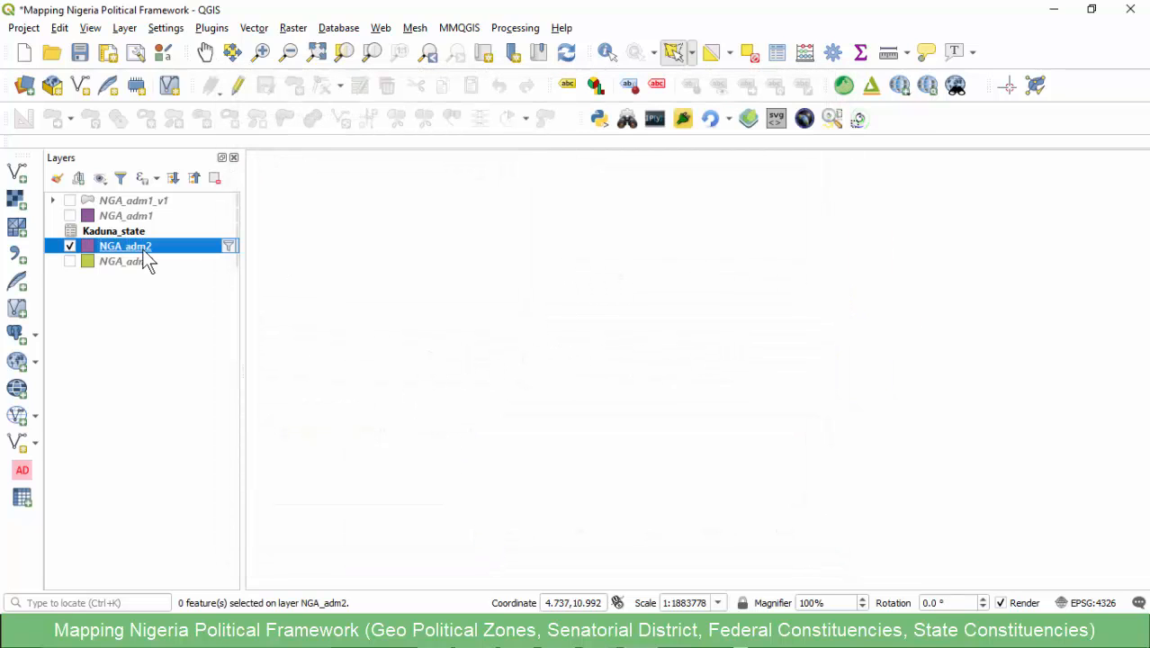
{"action": "right_click", "coordinate": [125, 247]}
{"action": "left_click", "coordinate": [167, 255]}
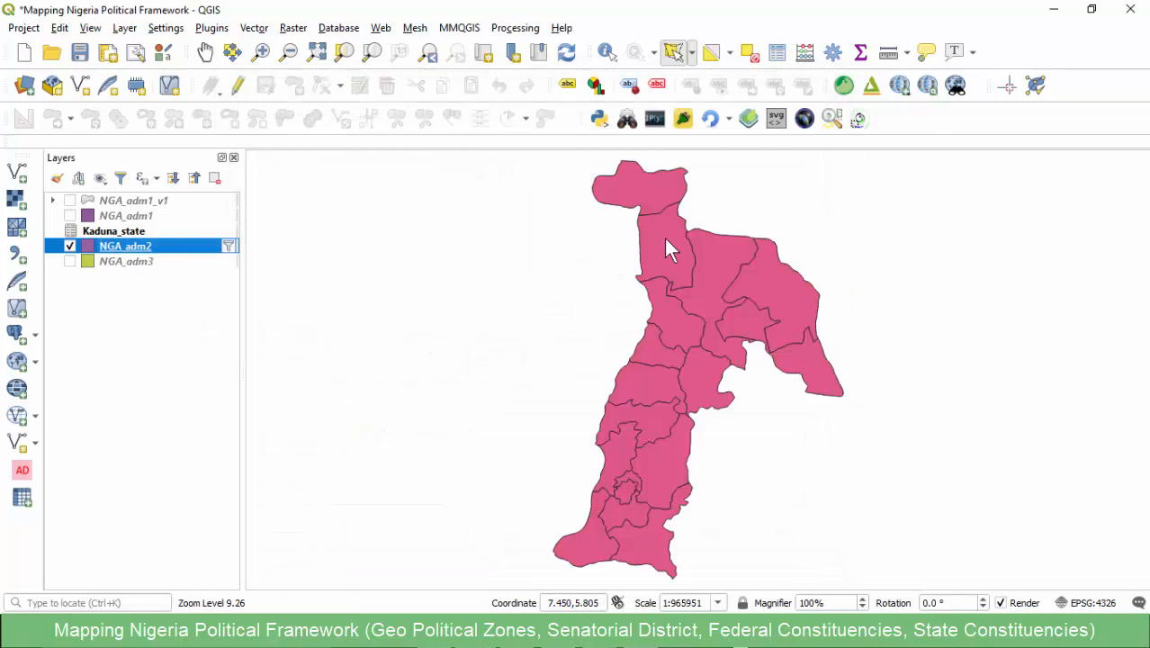
- Show the NGA_adm1 state boundaries layer together with the filtered NGA_adm2 layer
{"action": "left_click", "coordinate": [69, 217]}
{"action": "left_click", "coordinate": [69, 217]}
{"action": "left_click", "coordinate": [70, 217]}
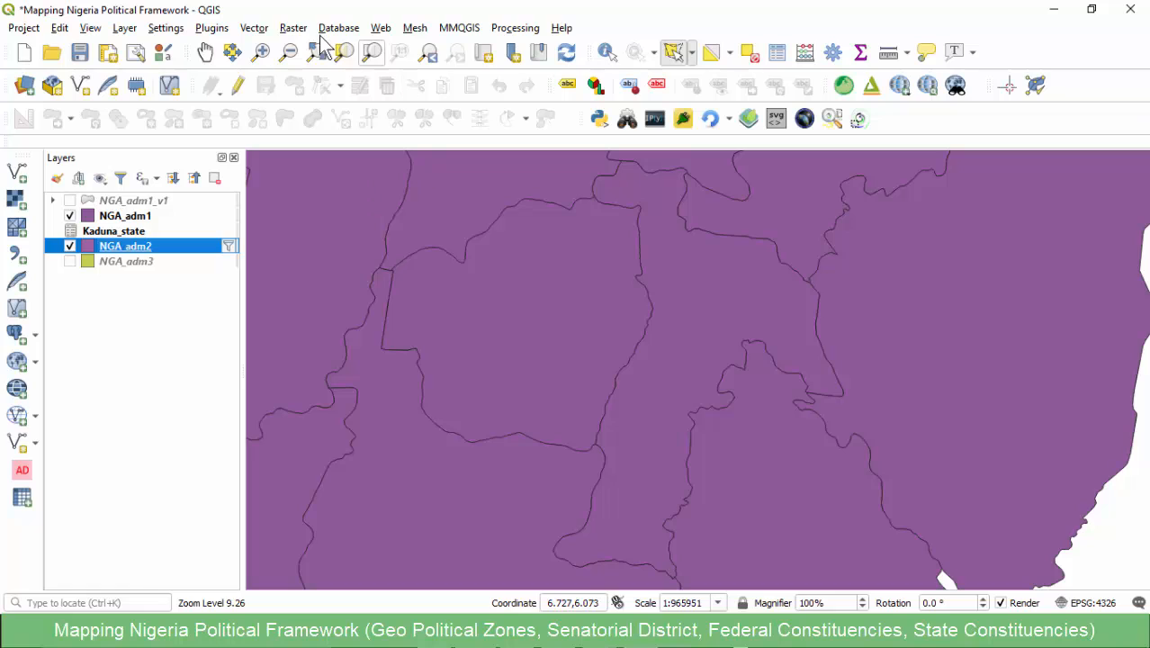
- Select Abia state on the map in the NGA_adm1 layer and check its record in the attribute table
{"action": "left_click", "coordinate": [130, 219]}
{"action": "left_click", "coordinate": [722, 337]}
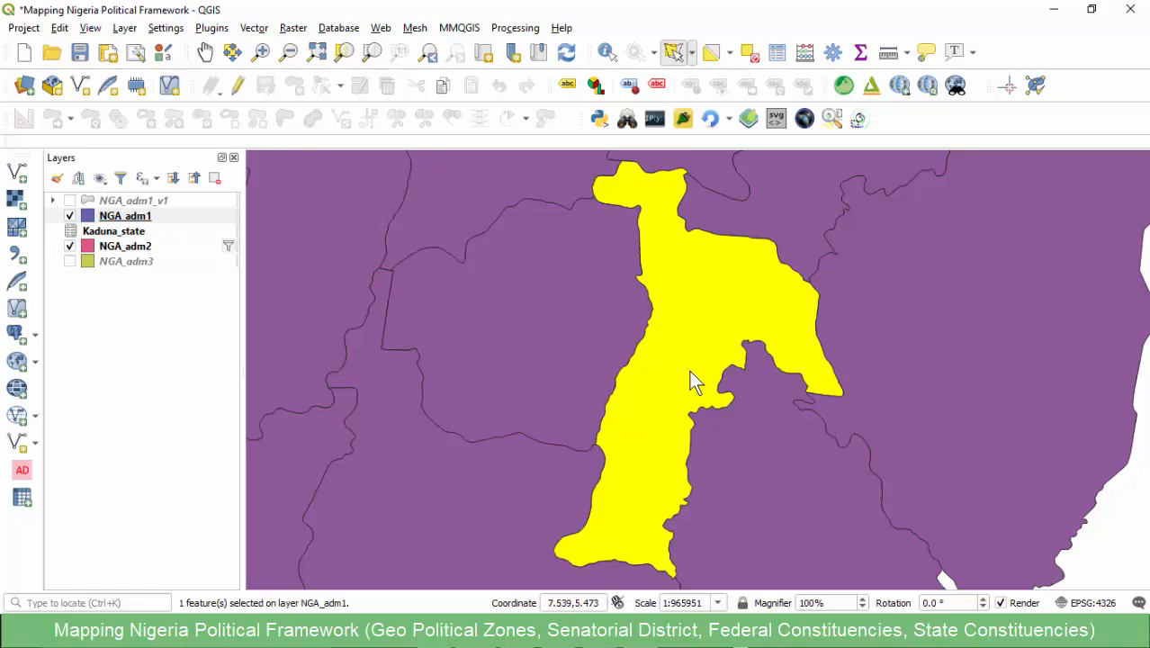
{"action": "right_click", "coordinate": [97, 217]}
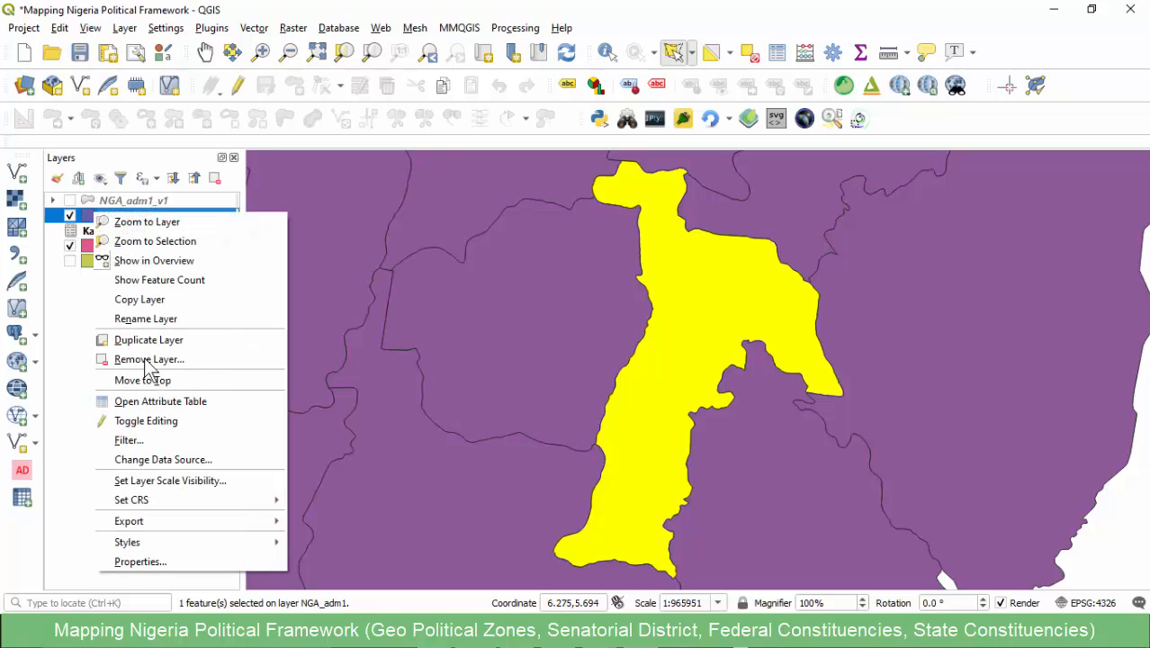
{"action": "left_click", "coordinate": [127, 402]}
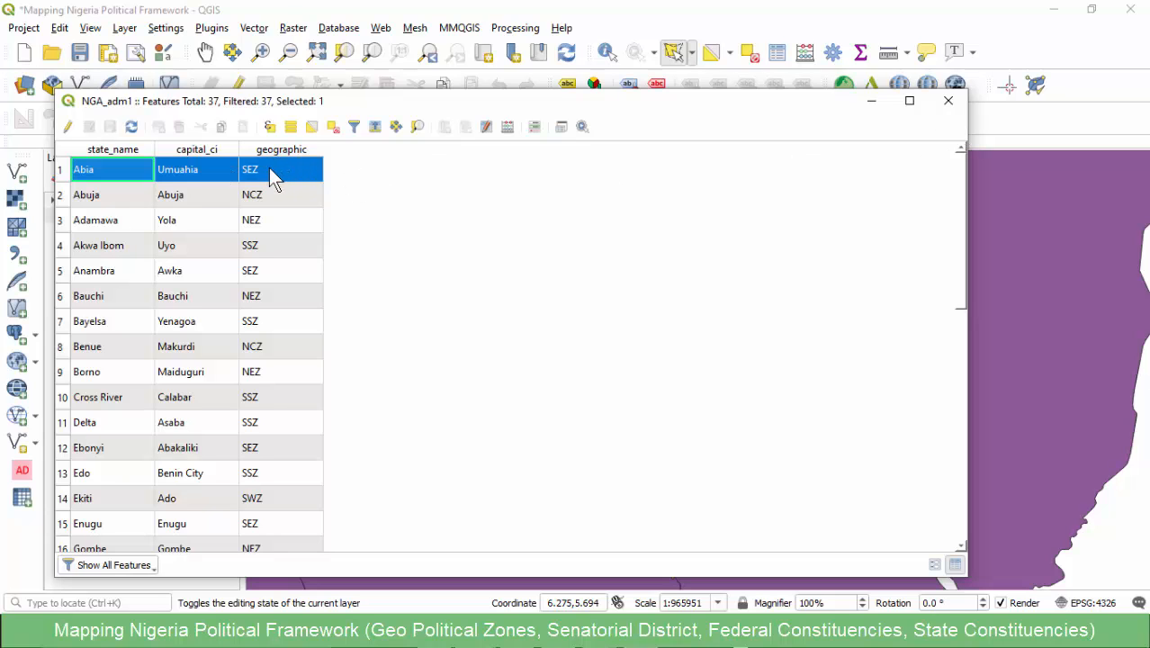
{"action": "left_click", "coordinate": [948, 100]}
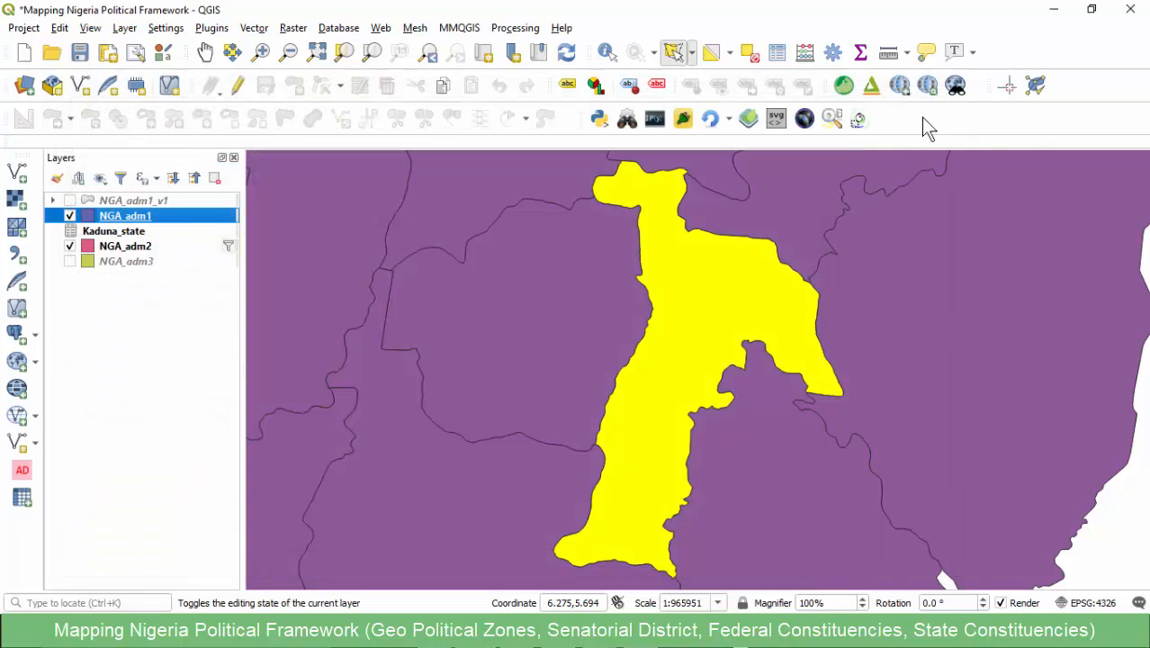
- Hide the NGA_adm1 layer and open the NGA_adm2 attribute table in a narrower window beside the map
{"action": "left_click", "coordinate": [70, 216]}
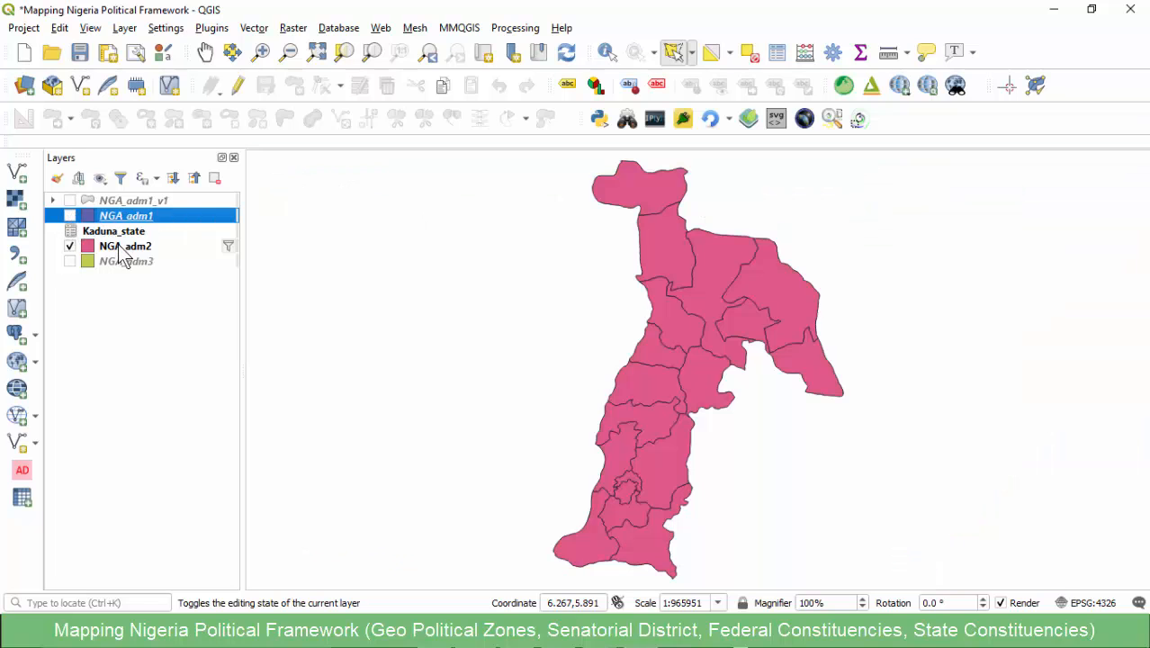
{"action": "left_click", "coordinate": [120, 248]}
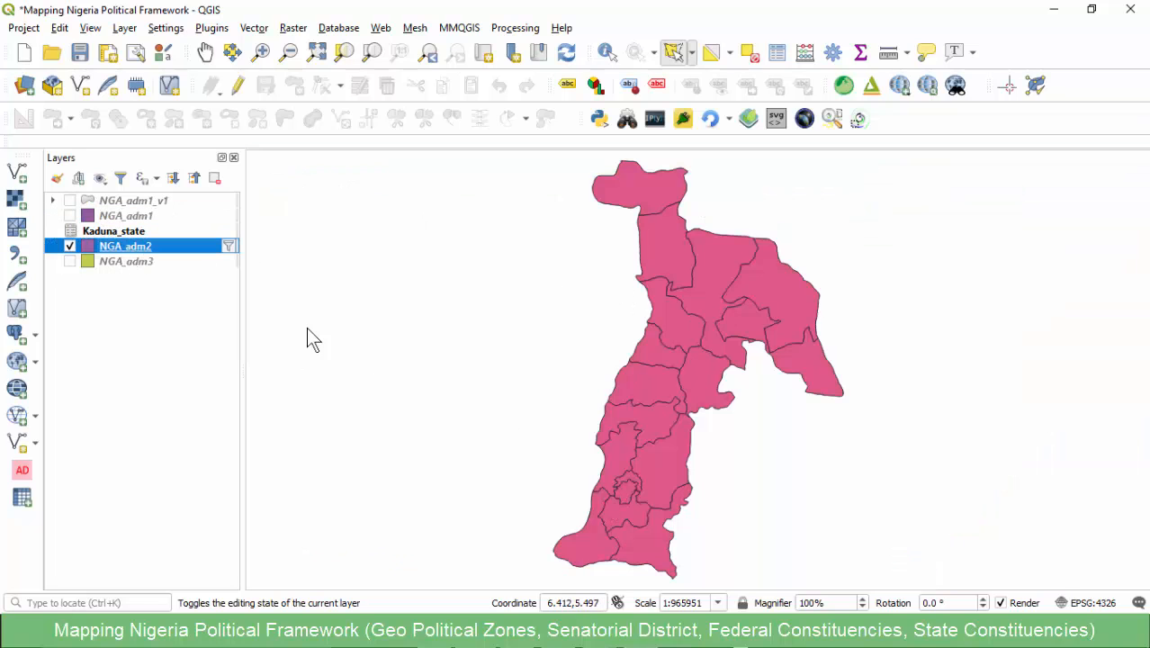
{"action": "right_click", "coordinate": [105, 243]}
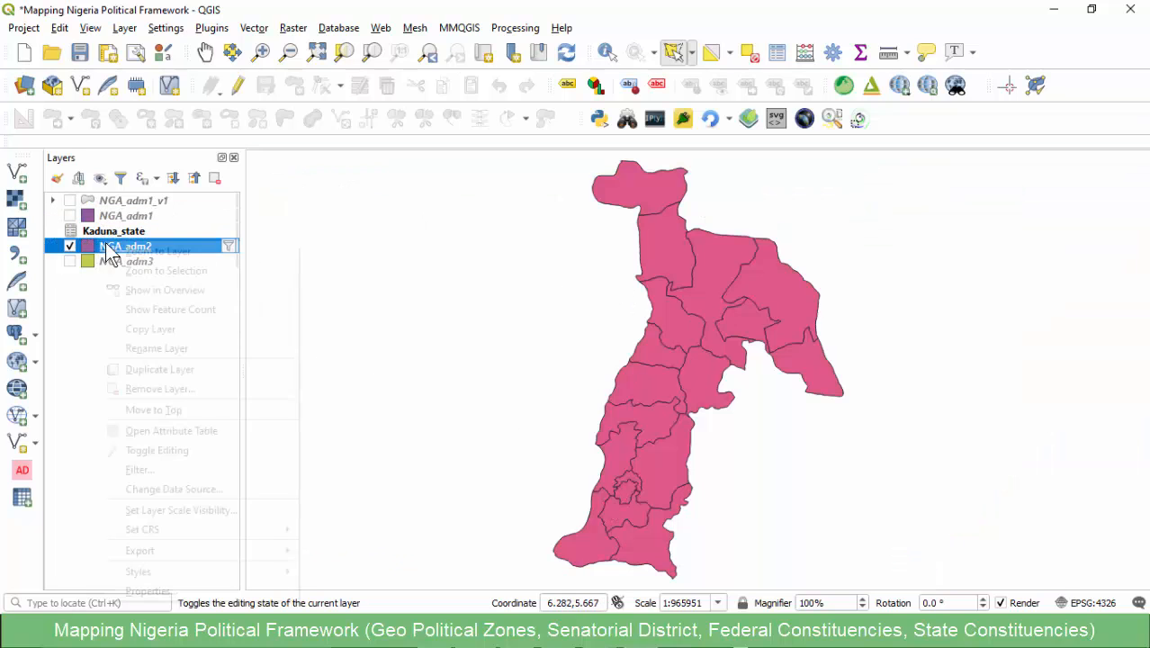
{"action": "left_click", "coordinate": [163, 431]}
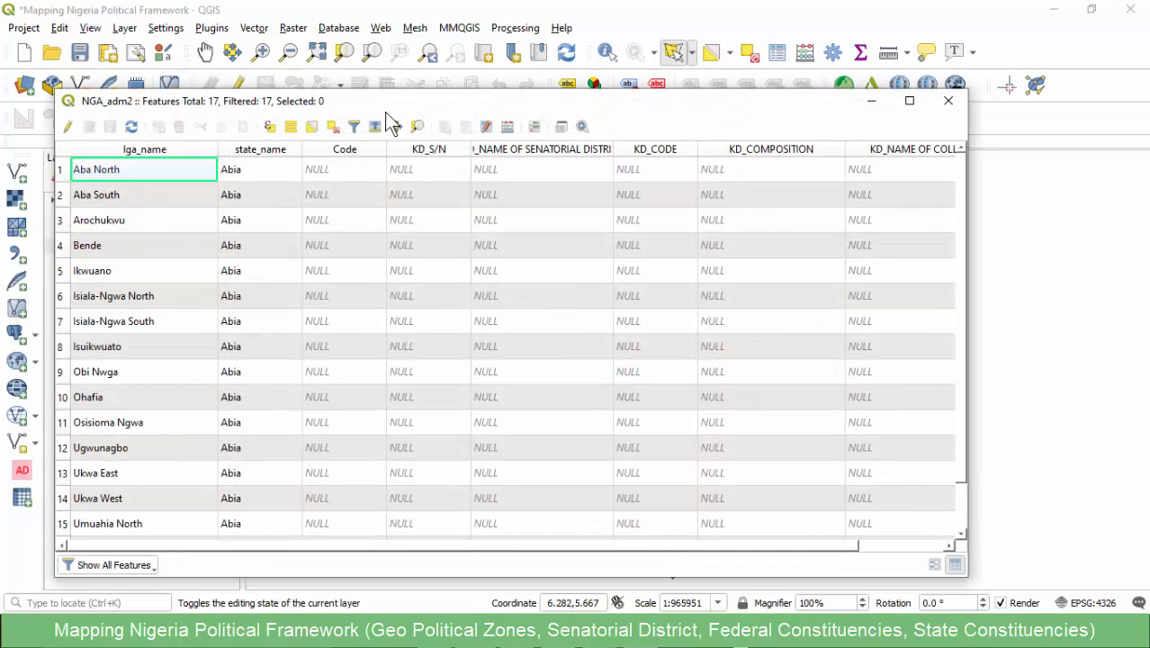
{"action": "left_click_drag", "start_coordinate": [385, 104], "coordinate": [366, 72]}
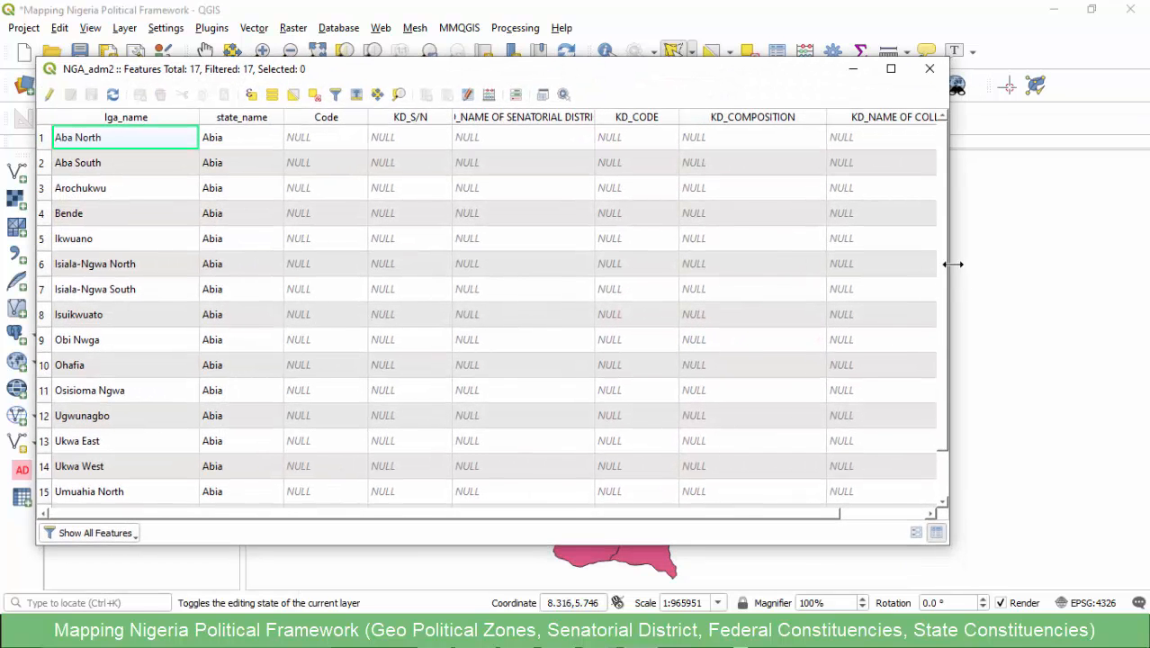
{"action": "left_click_drag", "start_coordinate": [952, 265], "coordinate": [516, 267]}
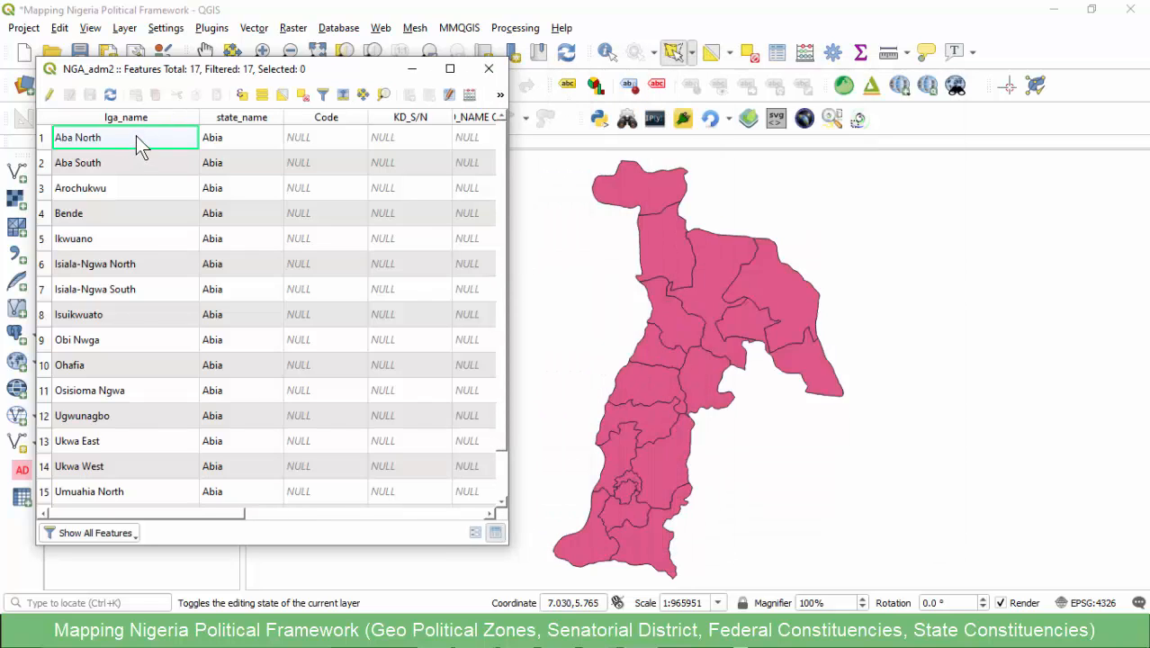
- Review Abia's local government rows and the joined KD_ columns in the NGA_adm2 attribute table, and close it
{"action": "scroll", "coordinate": [139, 144], "scroll_direction": "down", "scroll_amount": 1}
{"action": "scroll", "coordinate": [166, 306], "scroll_direction": "up", "scroll_amount": 1}
{"action": "scroll", "coordinate": [279, 247], "scroll_direction": "down", "scroll_amount": 1}
{"action": "scroll", "coordinate": [279, 239], "scroll_direction": "up", "scroll_amount": 1}
{"action": "left_click_drag", "start_coordinate": [508, 156], "coordinate": [932, 171]}
{"action": "left_click_drag", "start_coordinate": [731, 165], "coordinate": [701, 165]}
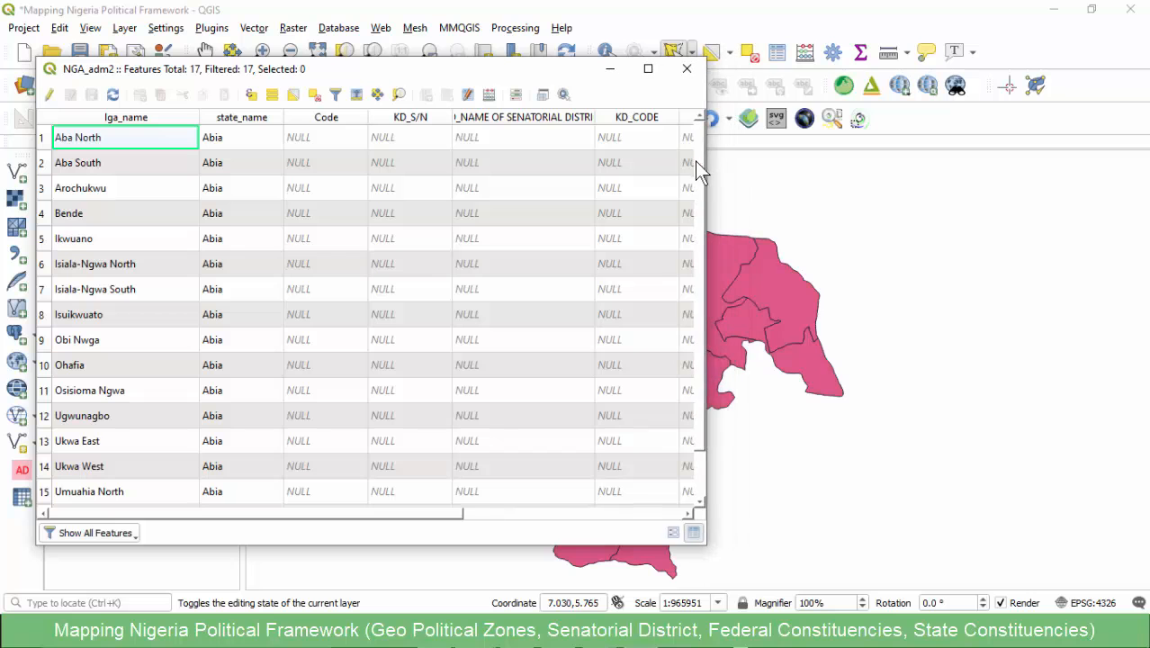
{"action": "left_click_drag", "start_coordinate": [304, 75], "coordinate": [354, 90]}
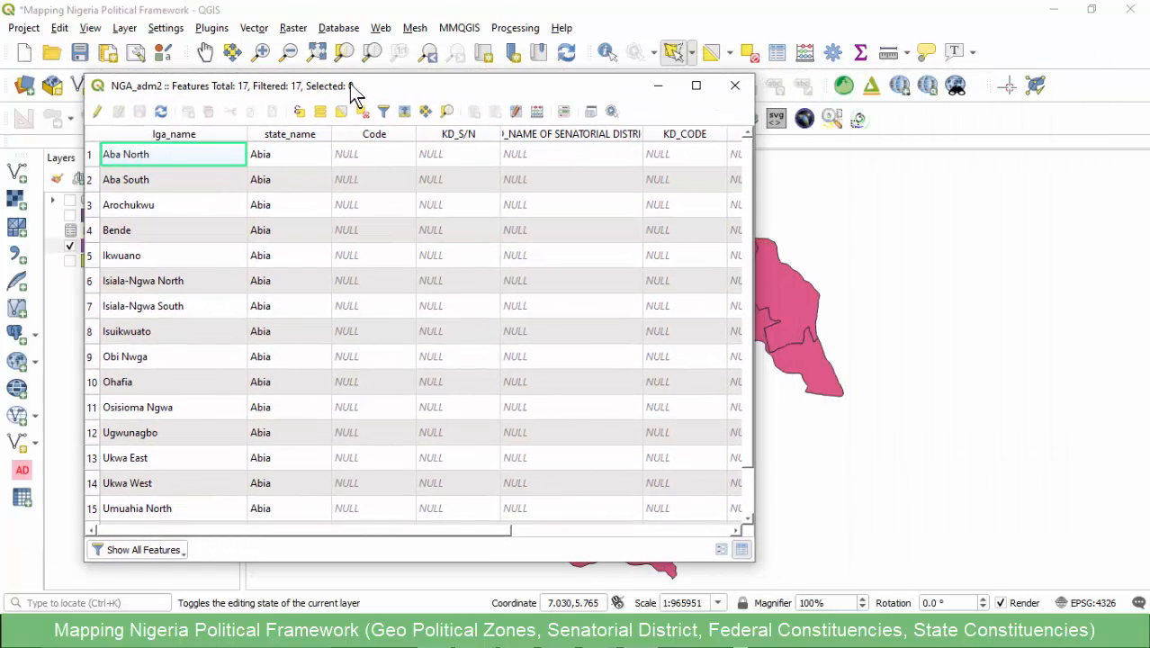
{"action": "left_click", "coordinate": [736, 85]}
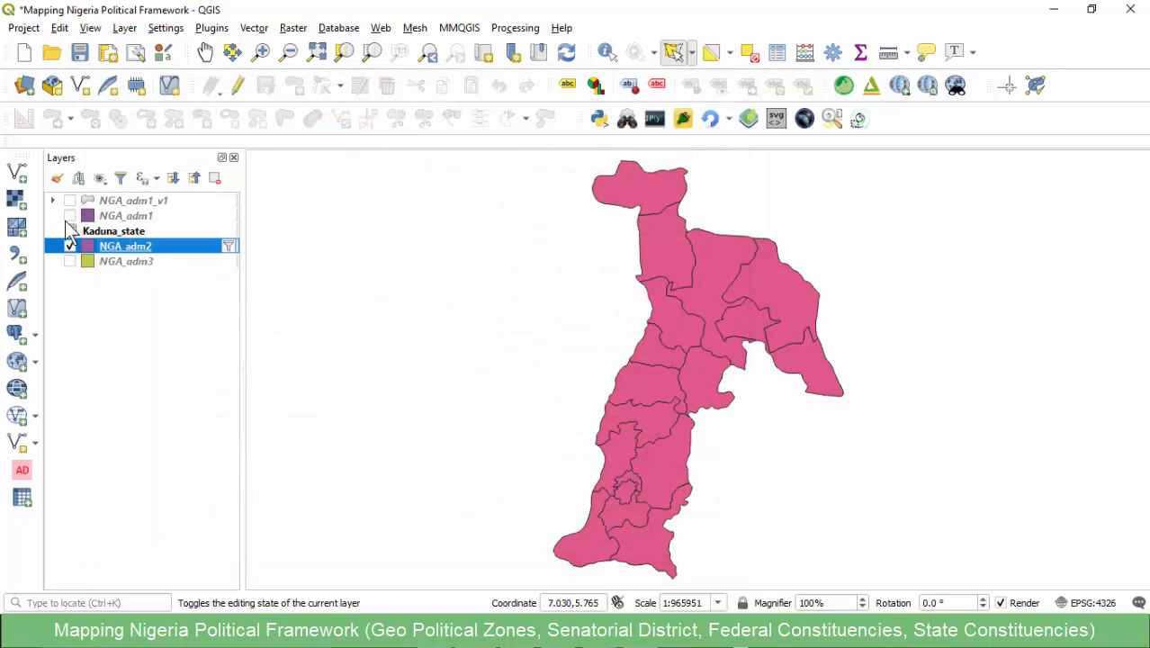
- Remove the Kaduna_state table from the project
{"action": "left_click", "coordinate": [122, 231]}
{"action": "left_click", "coordinate": [216, 178]}
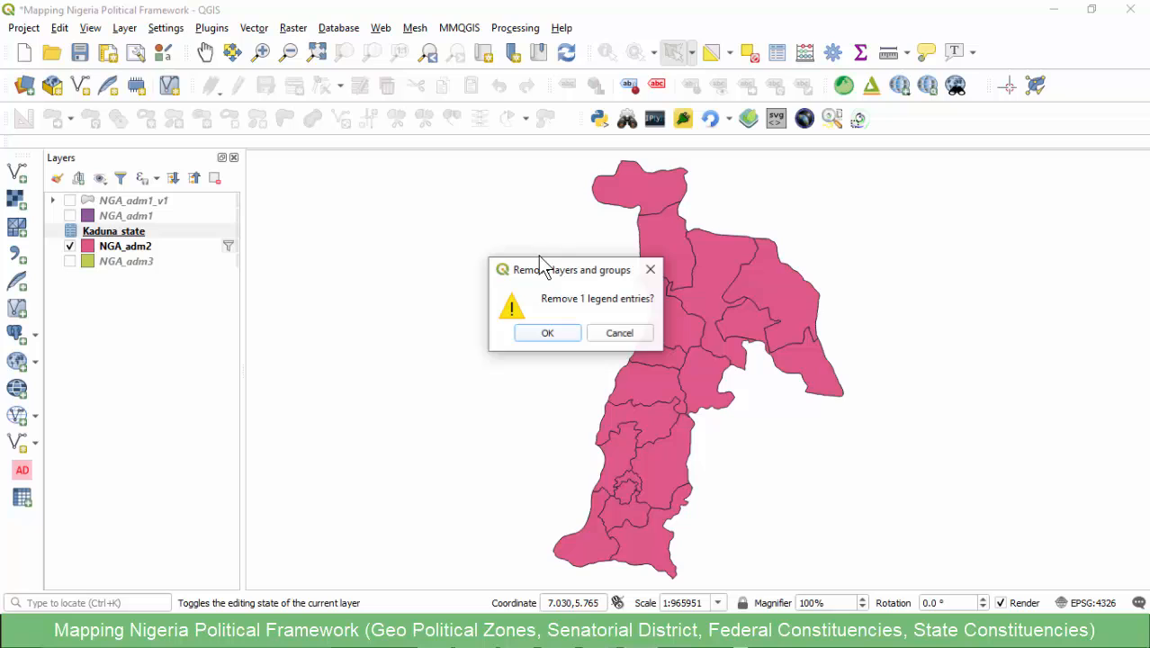
{"action": "left_click", "coordinate": [551, 337]}
- Reopen the NGA_adm2 attribute table to review Abia's local government names, and fit its window beside the Abia map
{"action": "right_click", "coordinate": [152, 232]}
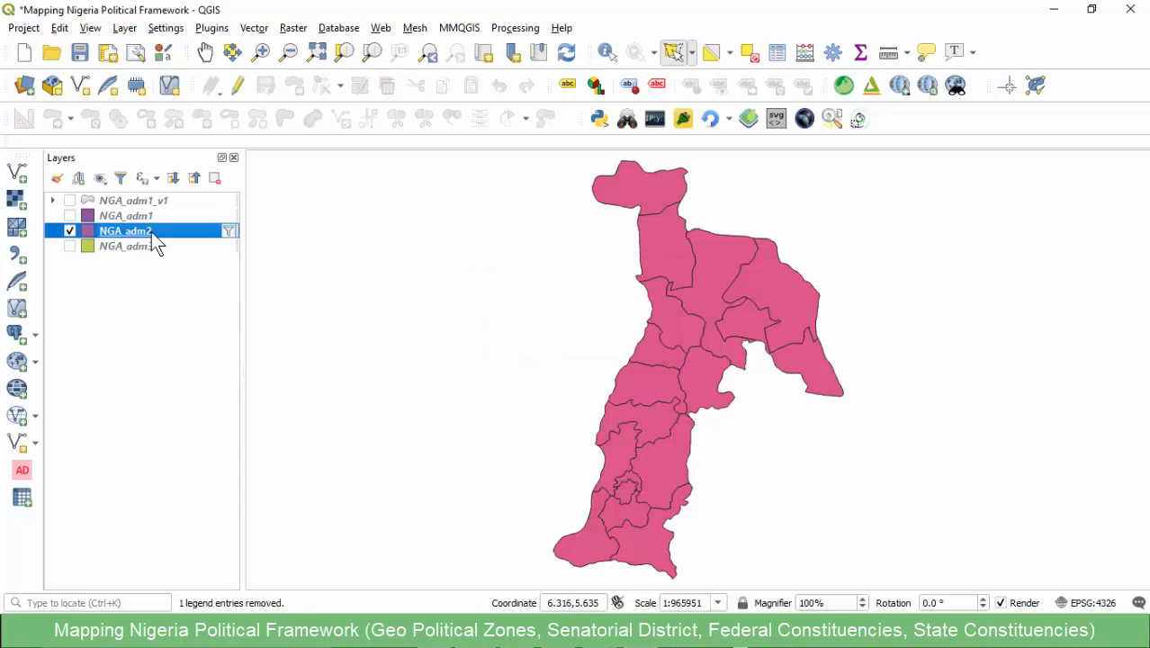
{"action": "left_click", "coordinate": [207, 421]}
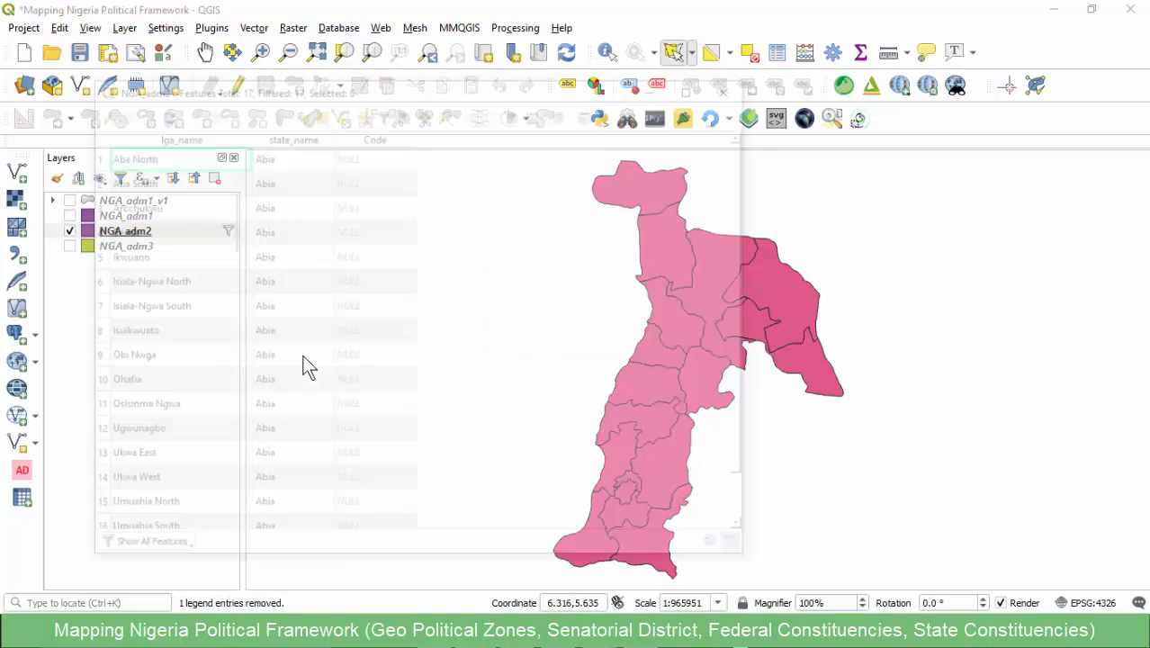
{"action": "scroll", "coordinate": [216, 315], "scroll_direction": "down", "scroll_amount": 1}
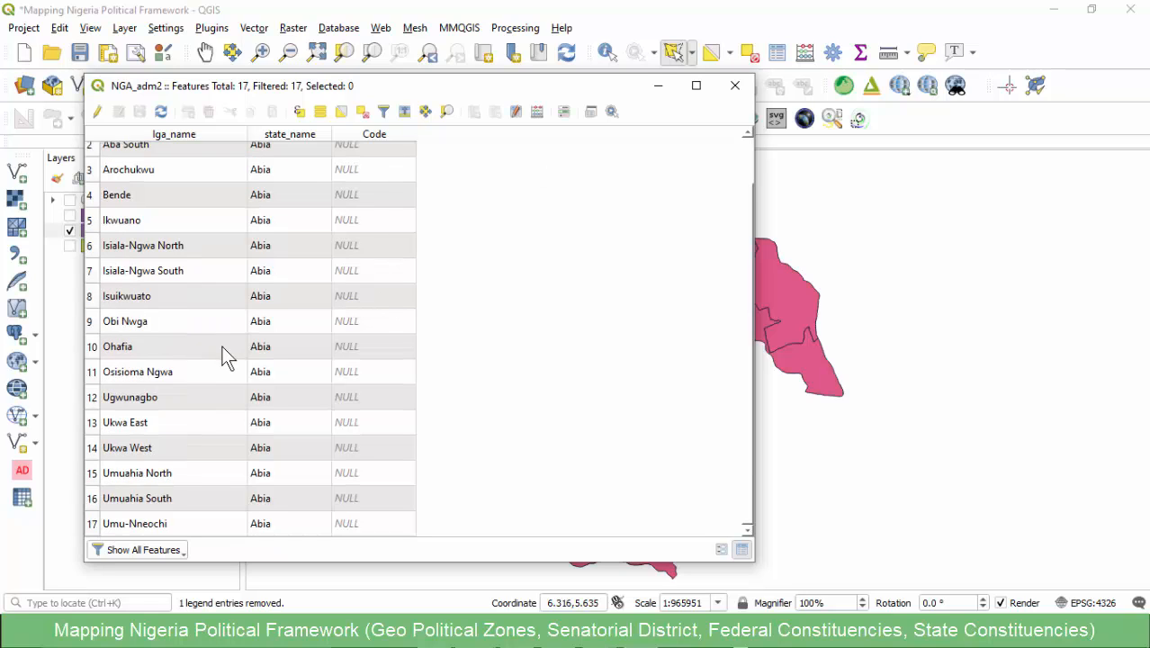
{"action": "scroll", "coordinate": [222, 345], "scroll_direction": "up", "scroll_amount": 1}
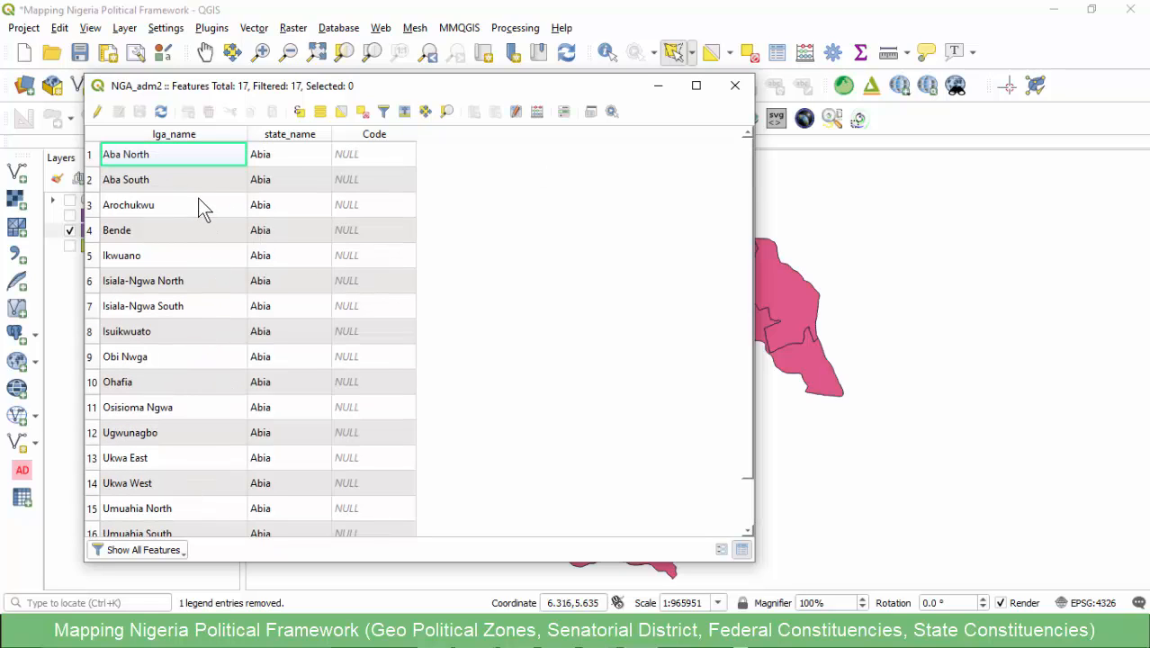
{"action": "left_click_drag", "start_coordinate": [215, 88], "coordinate": [339, 82]}
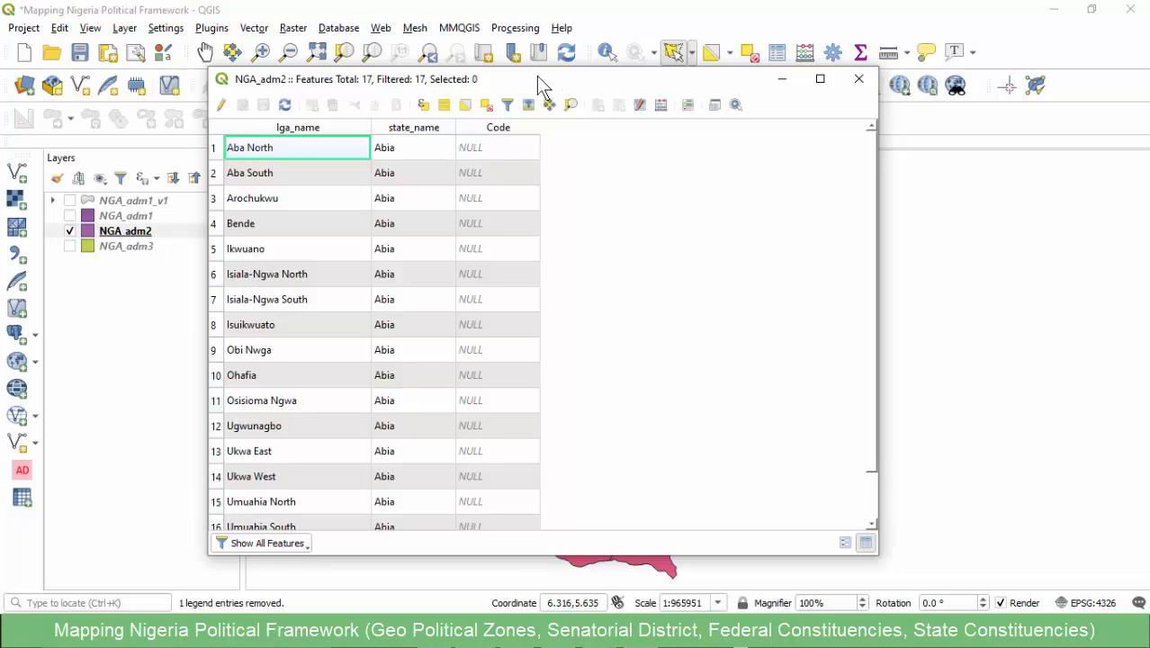
{"action": "left_click_drag", "start_coordinate": [537, 76], "coordinate": [502, 75]}
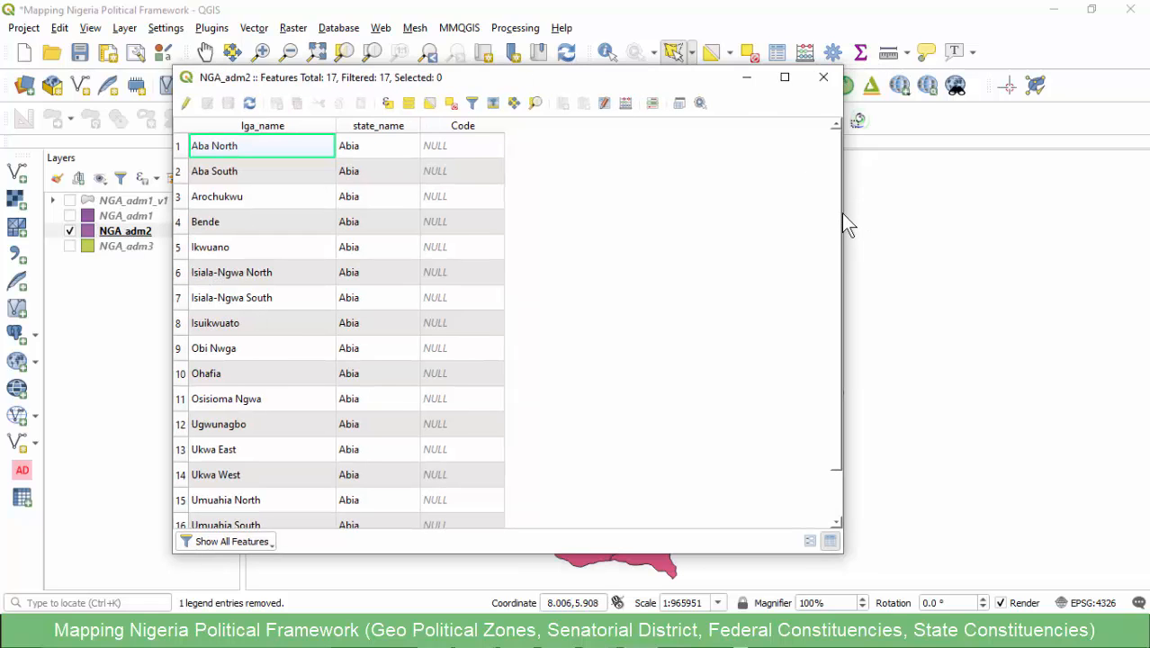
{"action": "left_click_drag", "start_coordinate": [843, 214], "coordinate": [558, 233]}
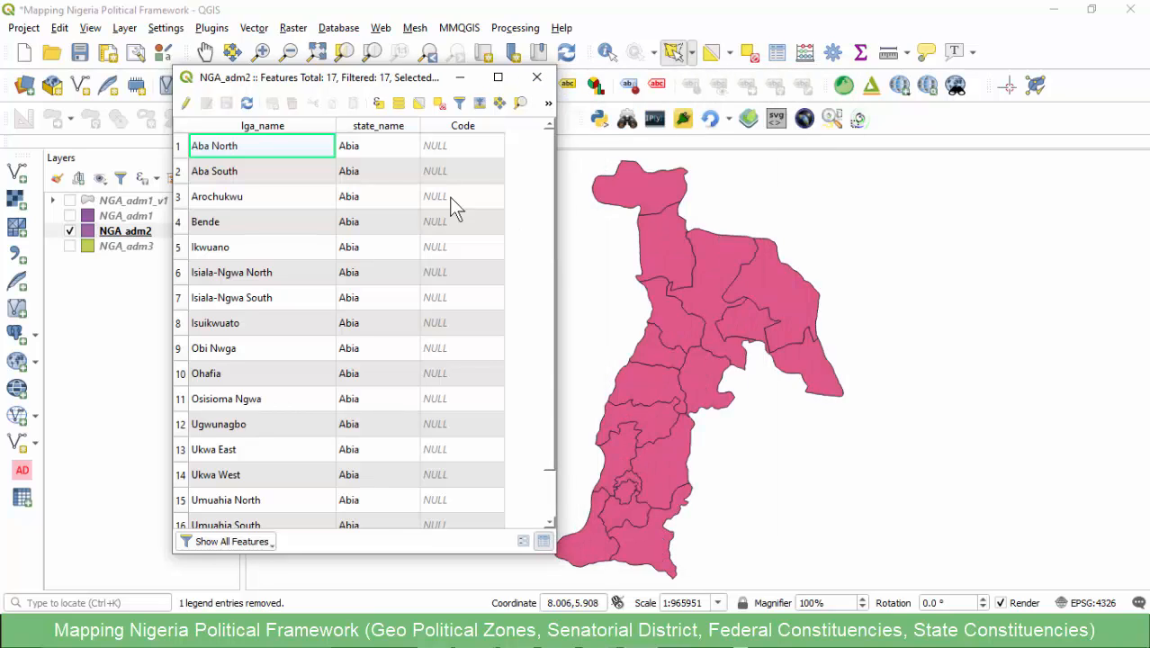
{"action": "scroll", "coordinate": [335, 192], "scroll_direction": "down", "scroll_amount": 1}
{"action": "scroll", "coordinate": [317, 182], "scroll_direction": "up", "scroll_amount": 1}
{"action": "left_click_drag", "start_coordinate": [321, 77], "coordinate": [269, 109]}
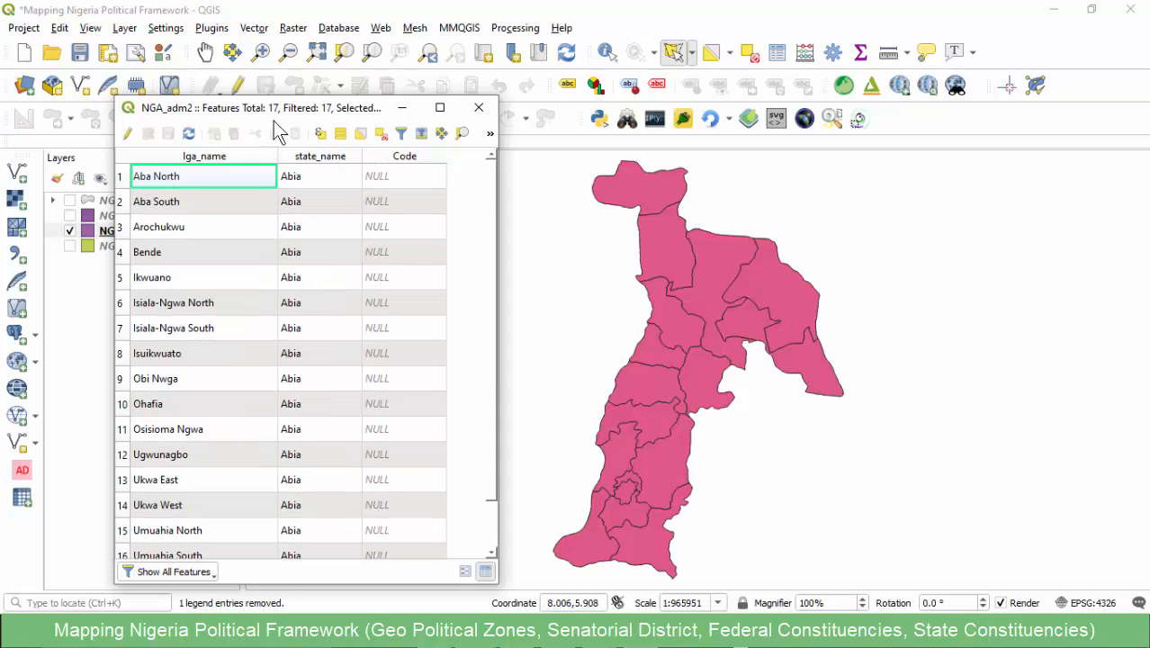
- Switch to the Abia_state_FedConst workbook in Excel and review the full list of federal constituencies
{"action": "mouse_move", "coordinate": [601, 635]}
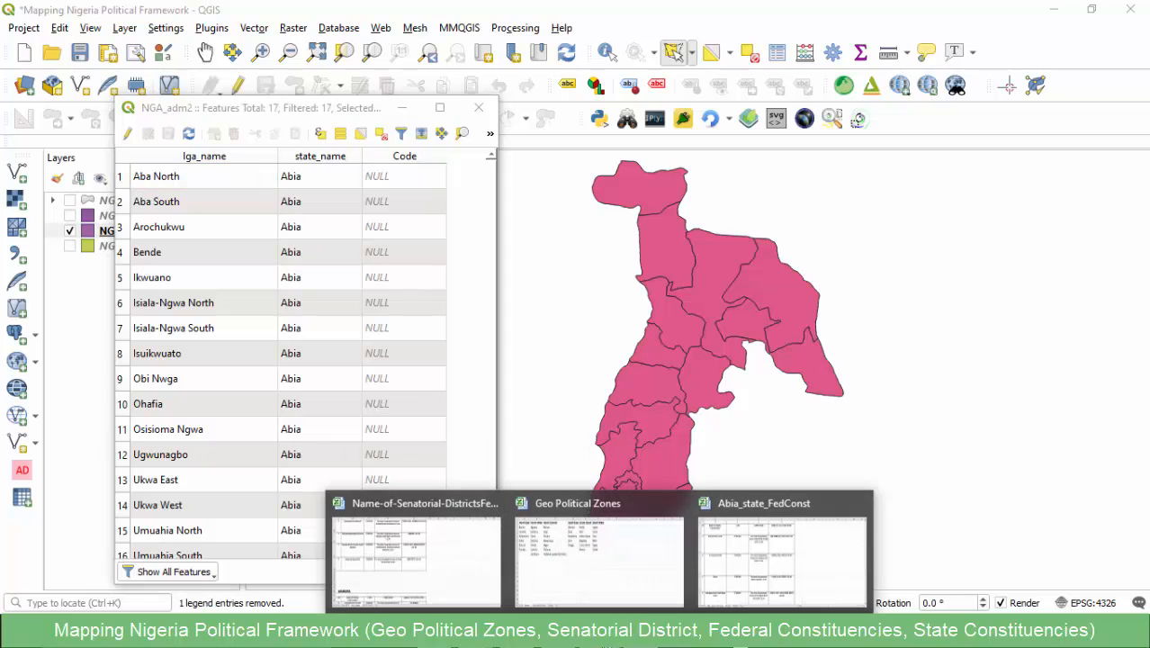
{"action": "left_click", "coordinate": [732, 560]}
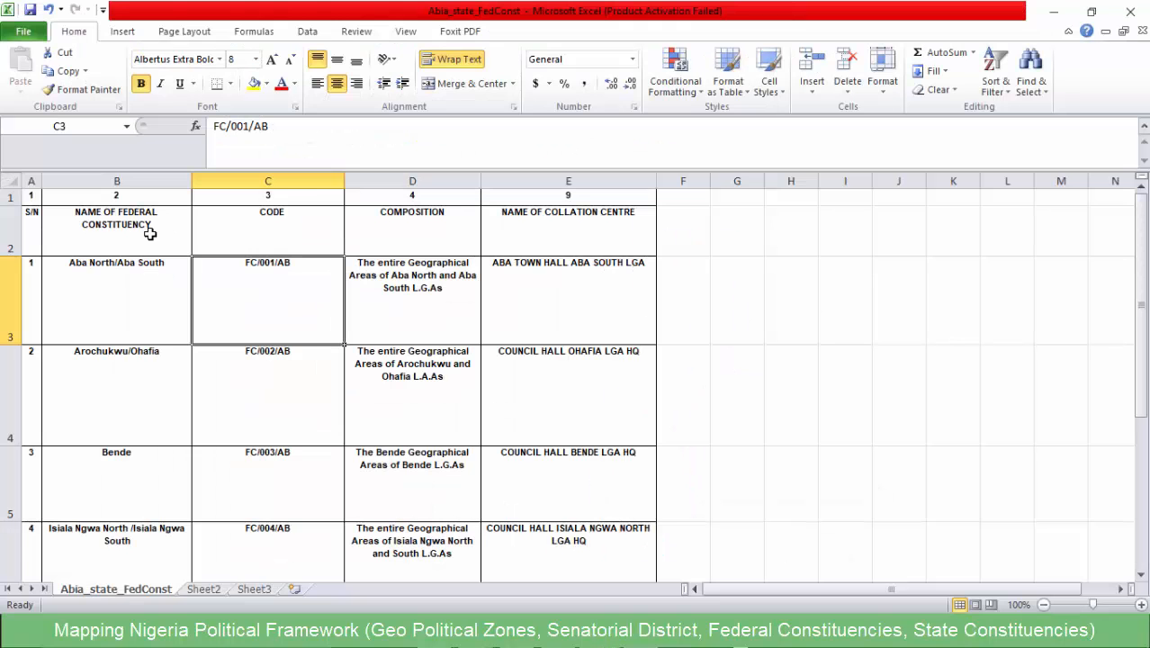
{"action": "scroll", "coordinate": [149, 235], "scroll_direction": "down", "scroll_amount": 4}
{"action": "scroll", "coordinate": [141, 252], "scroll_direction": "up", "scroll_amount": 4}
{"action": "left_click", "coordinate": [45, 293]}
{"action": "scroll", "coordinate": [121, 298], "scroll_direction": "down", "scroll_amount": 8}
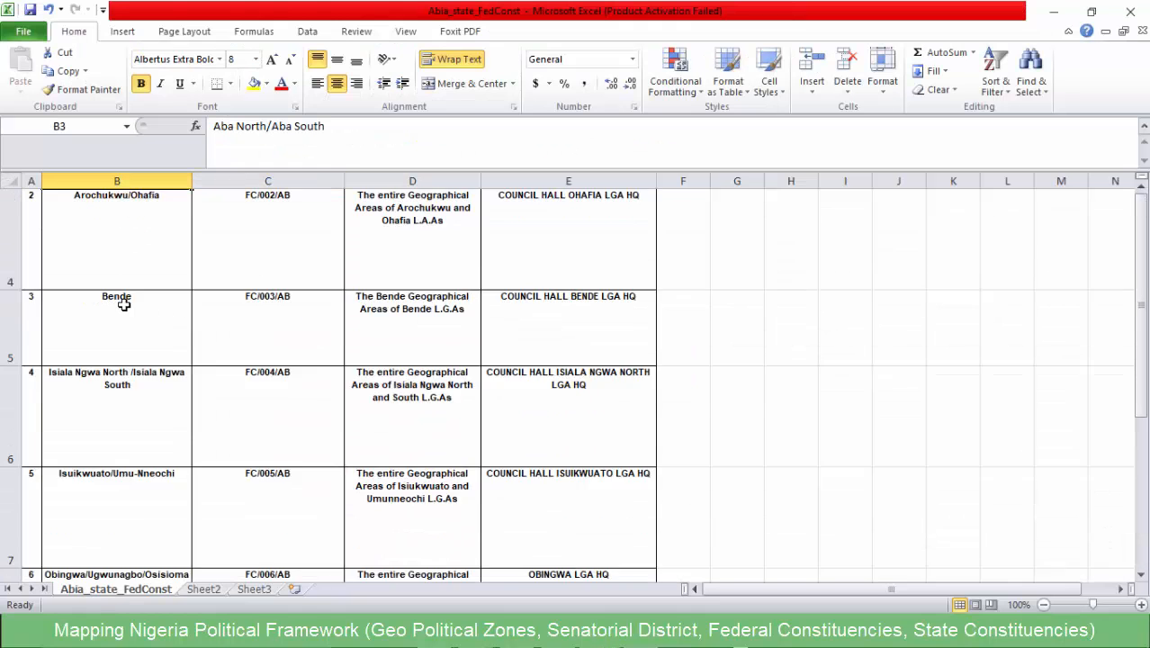
{"action": "scroll", "coordinate": [105, 300], "scroll_direction": "up", "scroll_amount": 6}
{"action": "scroll", "coordinate": [64, 366], "scroll_direction": "down", "scroll_amount": 2}
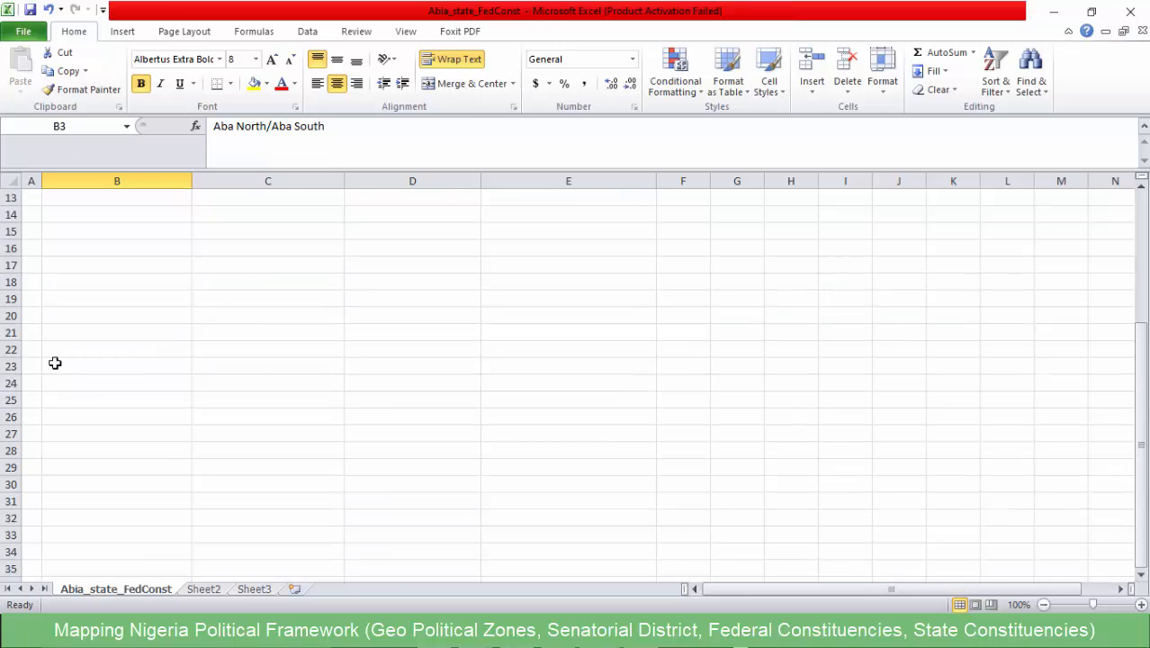
{"action": "scroll", "coordinate": [54, 359], "scroll_direction": "up", "scroll_amount": 1}
{"action": "left_click", "coordinate": [33, 241]}
{"action": "scroll", "coordinate": [99, 272], "scroll_direction": "up", "scroll_amount": 2}
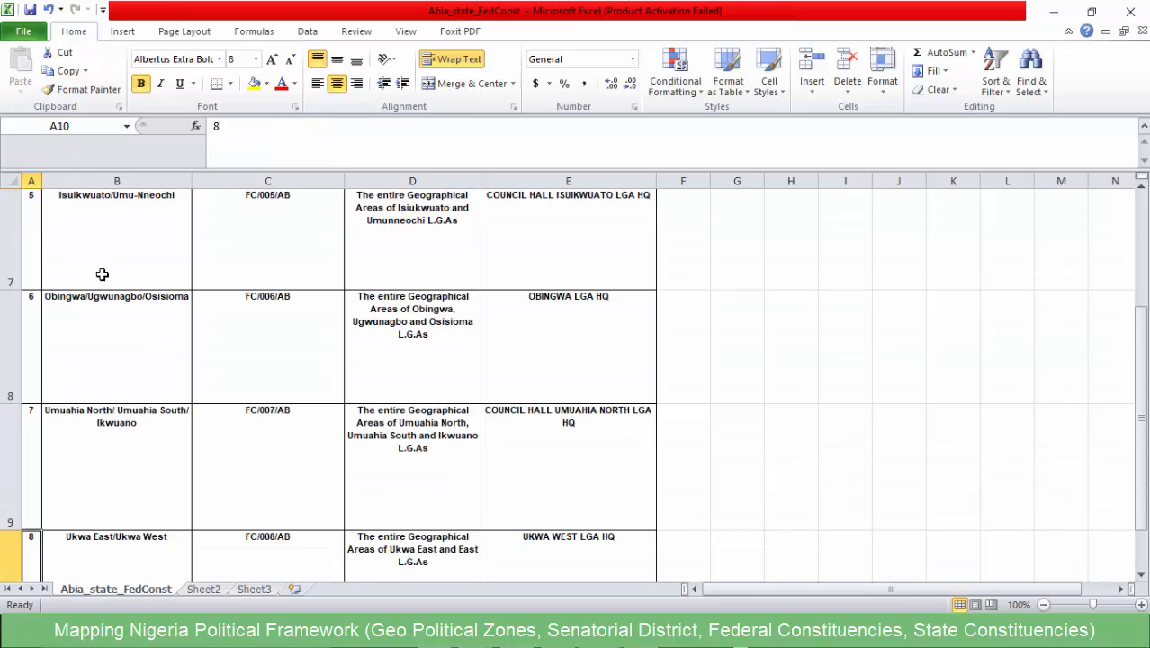
{"action": "scroll", "coordinate": [135, 294], "scroll_direction": "up", "scroll_amount": 2}
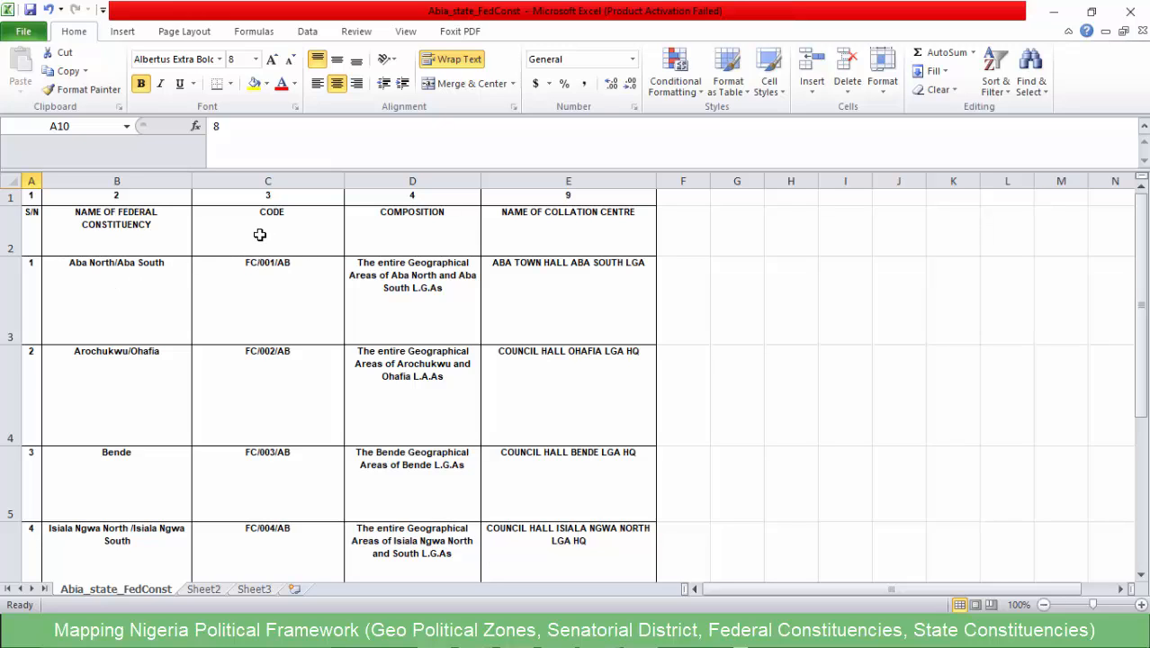
- Check the name, code and composition of the Aba North/Aba South constituency, and select its name text
{"action": "left_click", "coordinate": [133, 273]}
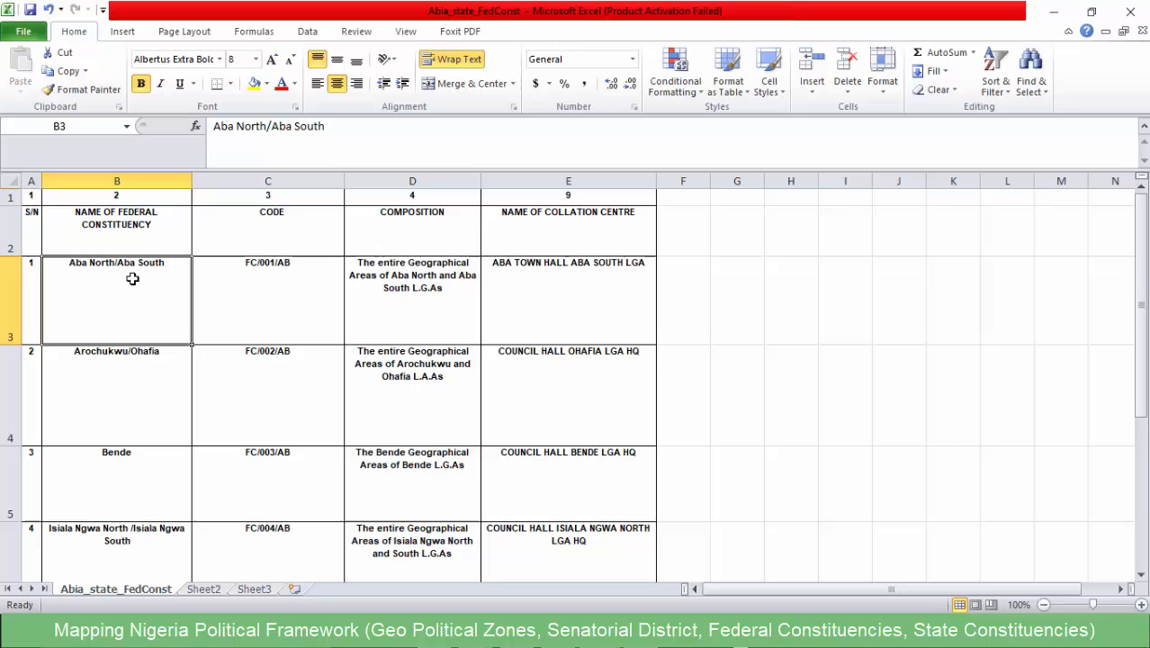
{"action": "left_click", "coordinate": [256, 266]}
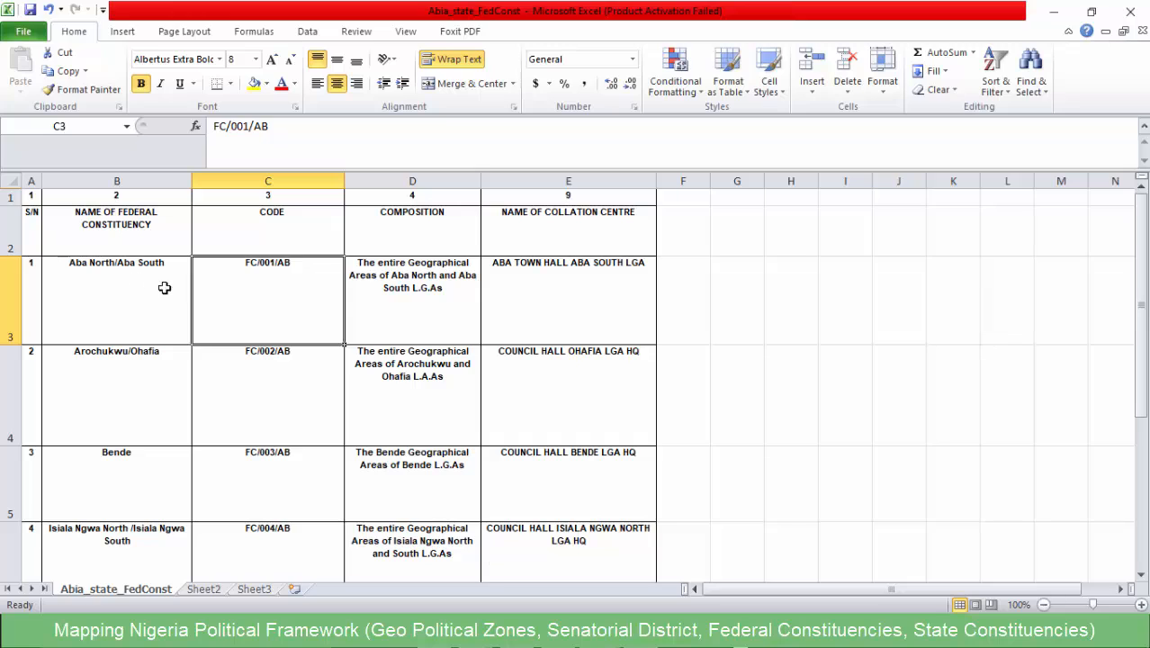
{"action": "left_click", "coordinate": [403, 294]}
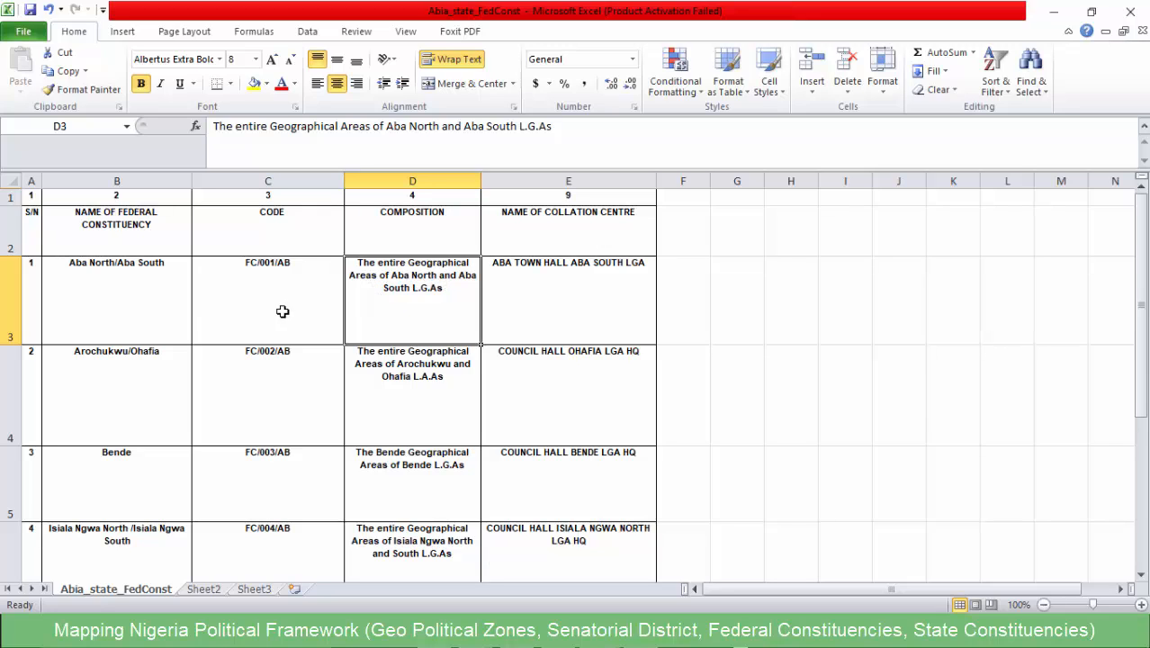
{"action": "left_click", "coordinate": [155, 304]}
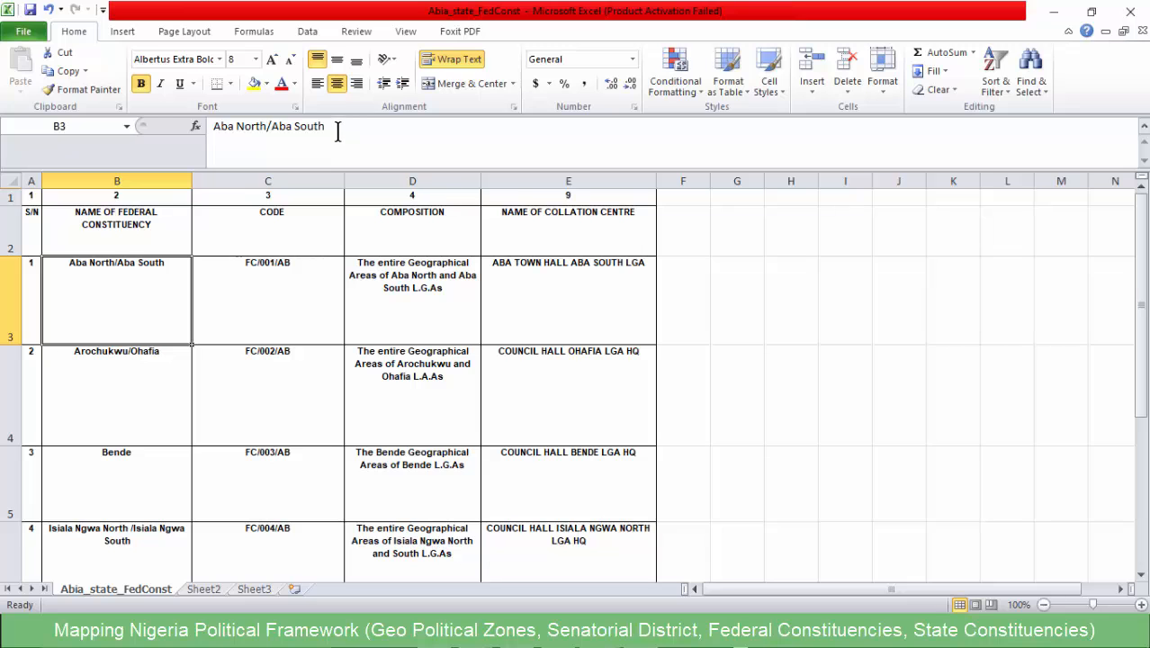
{"action": "left_click_drag", "start_coordinate": [320, 126], "coordinate": [196, 126]}
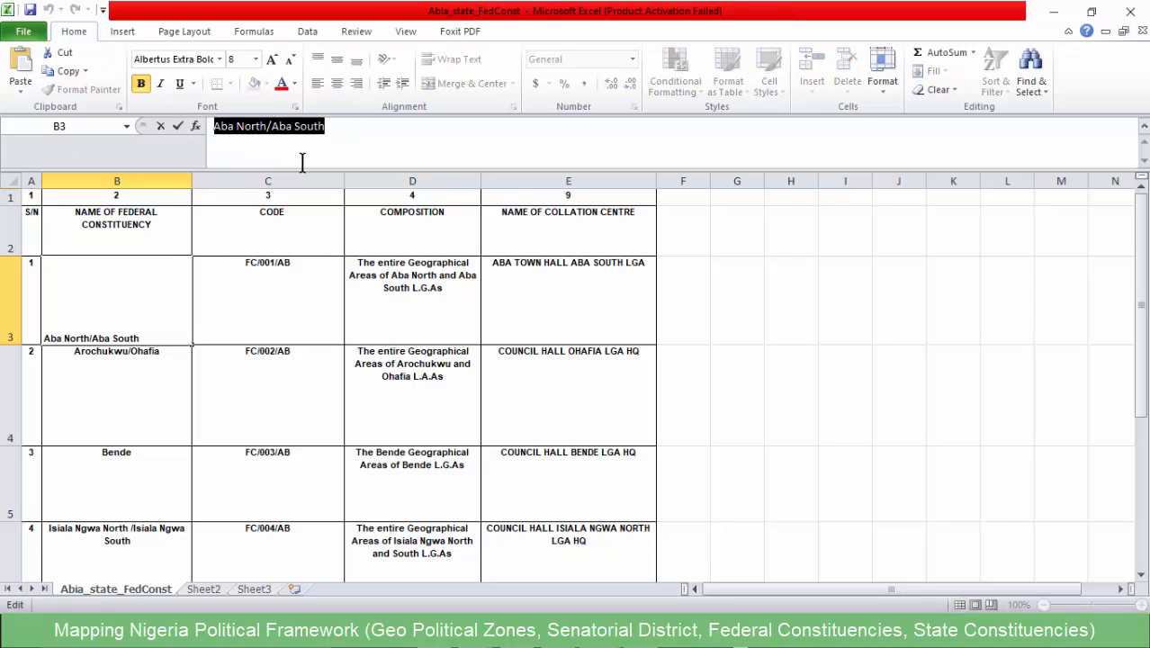
- Switch to QGIS and begin a Select by Expression on NGA_adm2 with "lga_name" in (), pasting the copied constituency name inside the parentheses
{"action": "left_click", "coordinate": [1053, 10]}
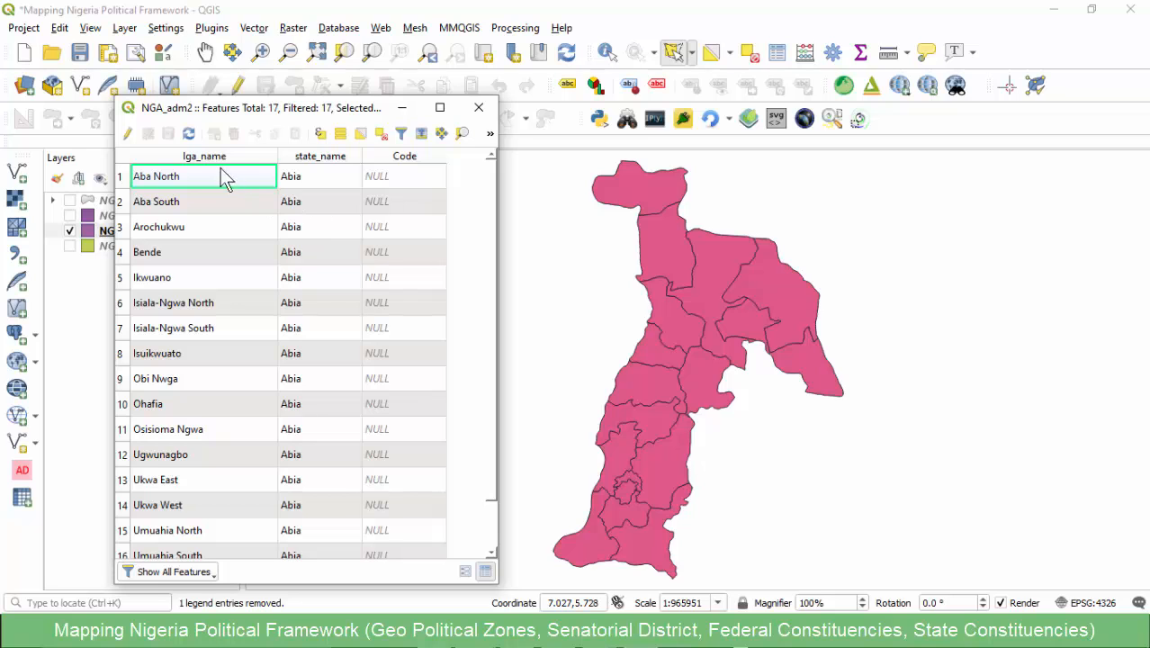
{"action": "left_click", "coordinate": [320, 134]}
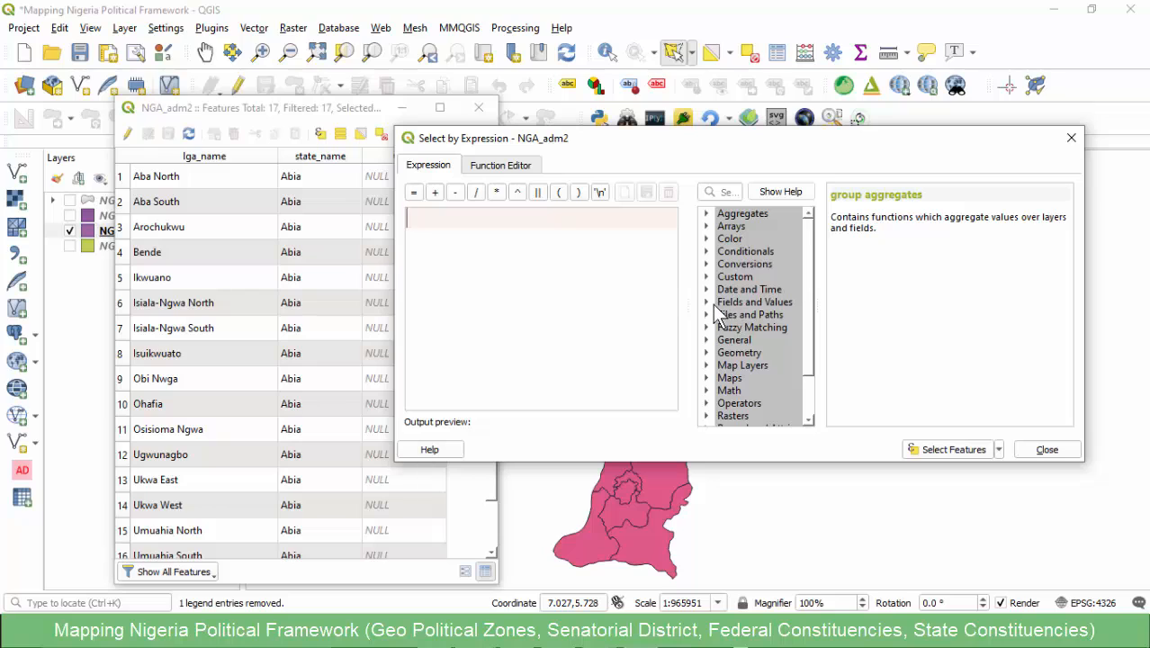
{"action": "left_click", "coordinate": [709, 302]}
{"action": "double_click", "coordinate": [772, 328]}
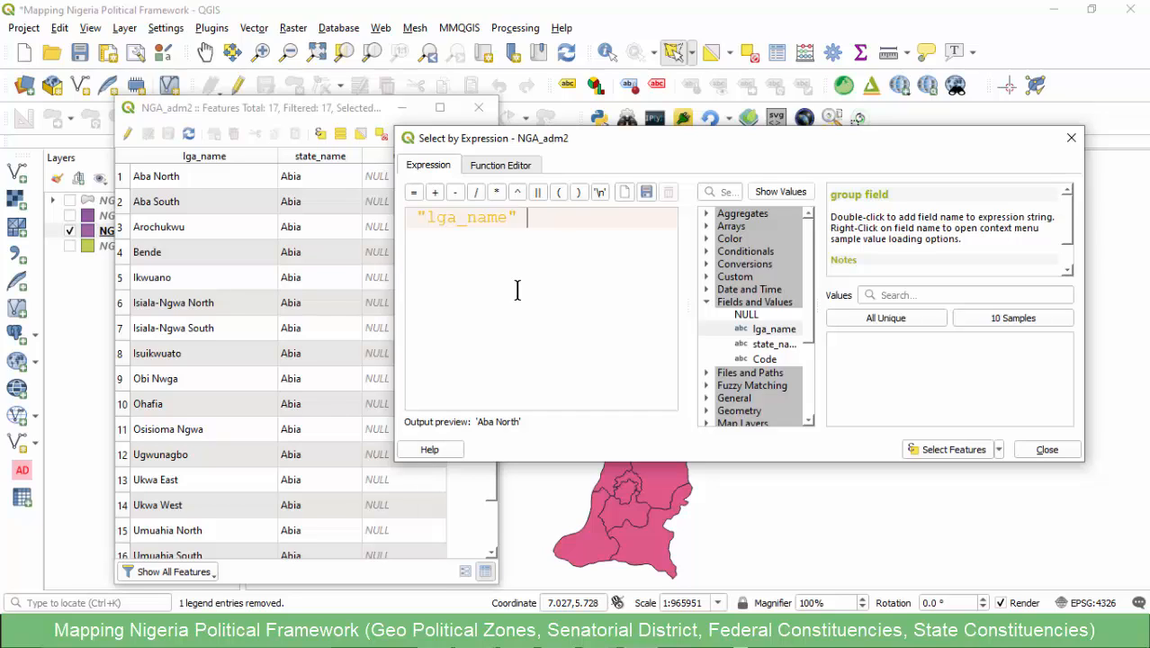
{"action": "type", "text": "in ("}
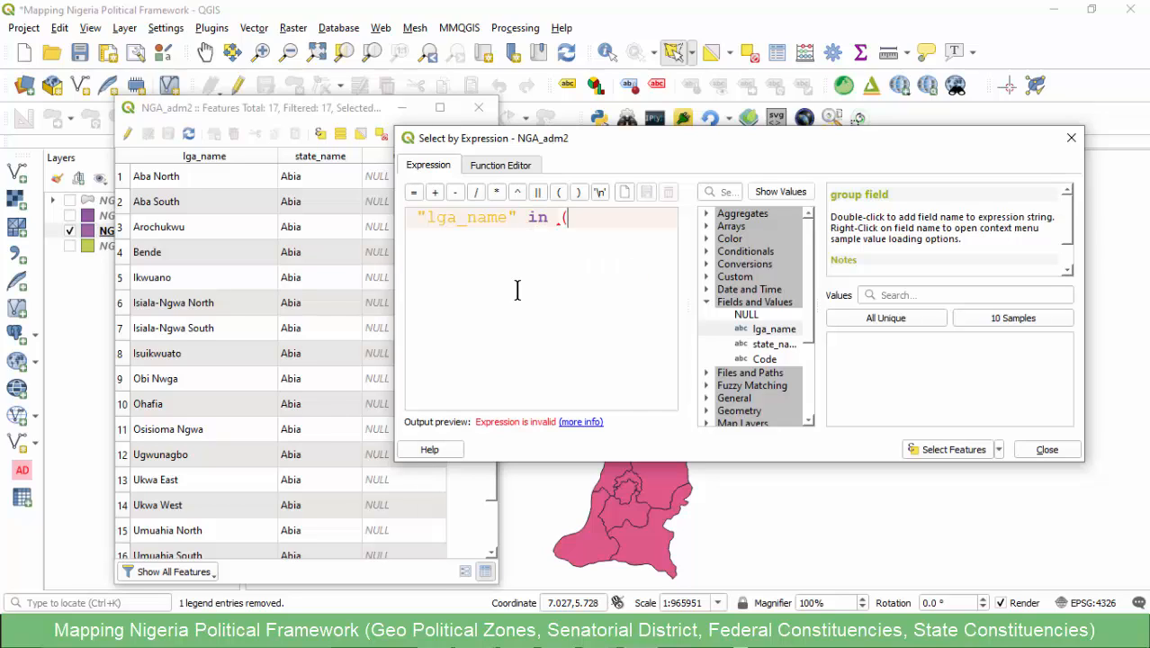
{"action": "type", "text": ")"}
{"action": "type", "text": "Aba North /Aba South"}
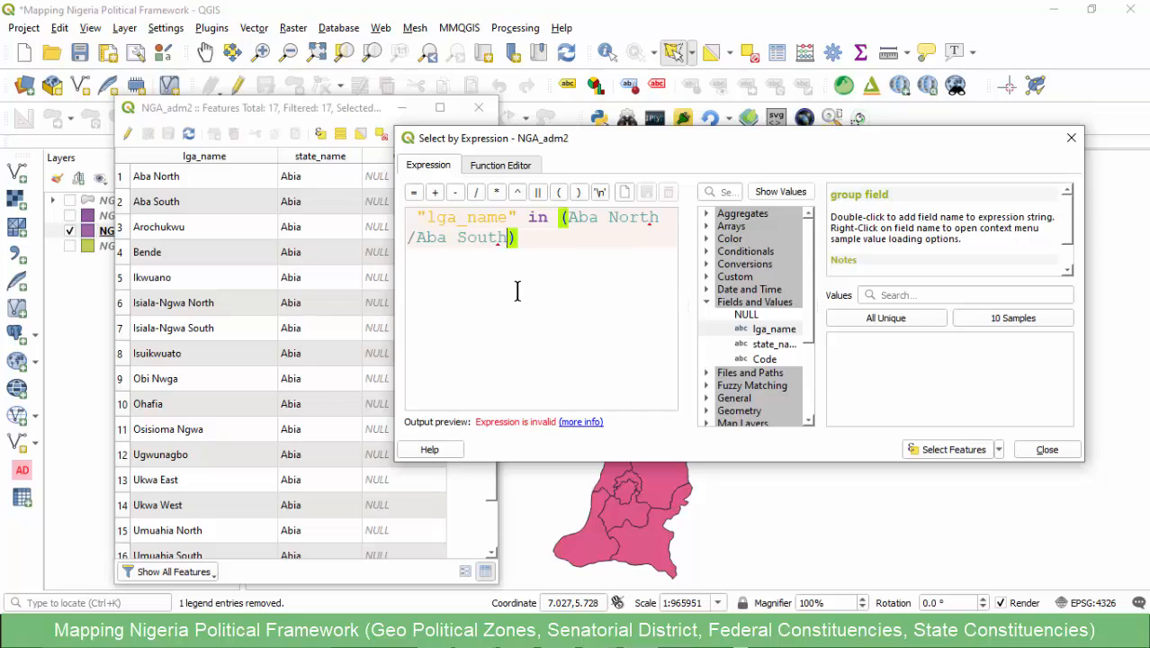
- Split and quote the pasted names so the expression reads "lga_name" in ('Aba North', 'Aba South')
{"action": "left_click", "coordinate": [568, 232]}
{"action": "type", "text": "'"}
{"action": "left_click", "coordinate": [467, 237]}
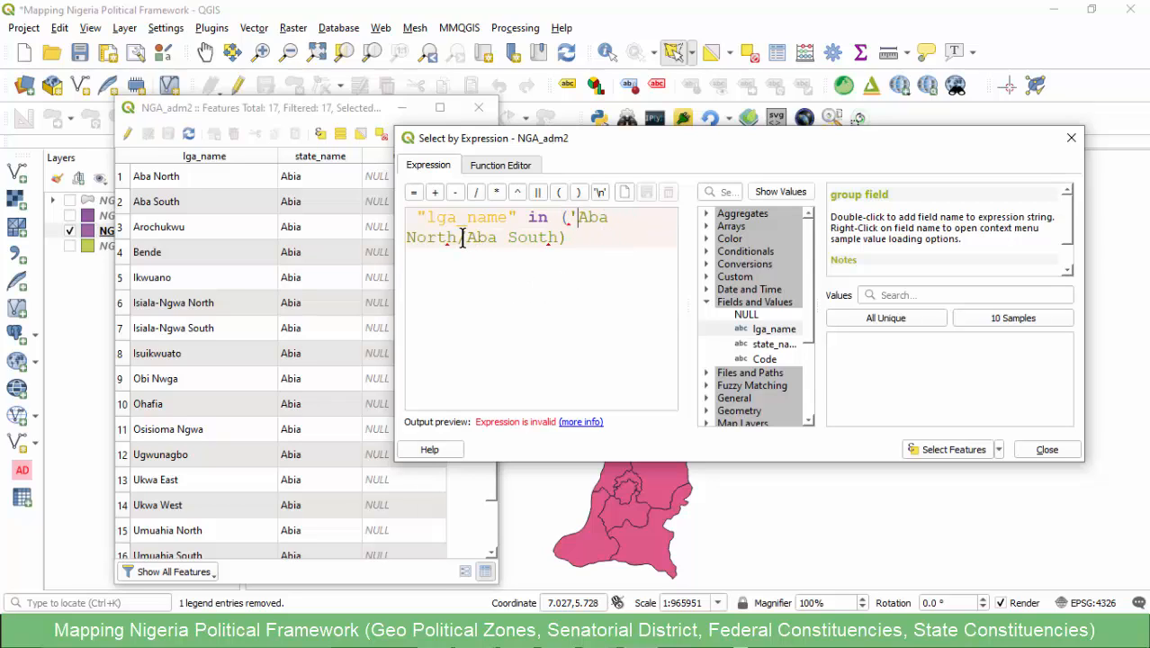
{"action": "key", "text": "BackSpace"}
{"action": "type", "text": "'m"}
{"action": "key", "text": "BackSpace"}
{"action": "type", "text": ", '"}
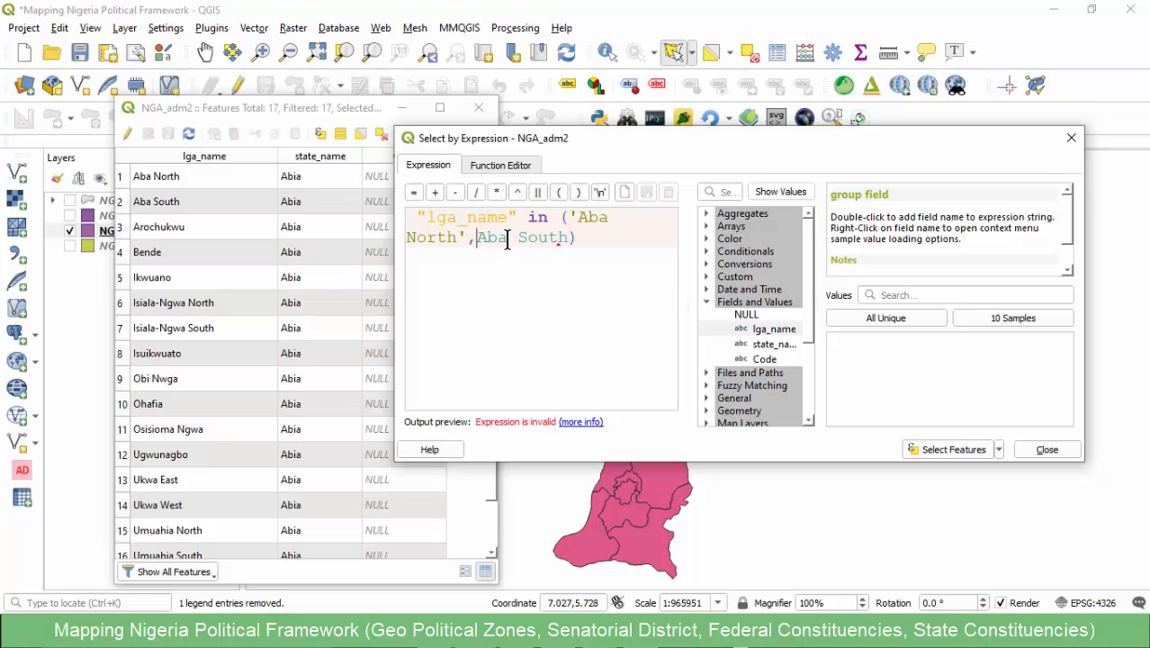
{"action": "left_click", "coordinate": [593, 240]}
{"action": "type", "text": "'"}
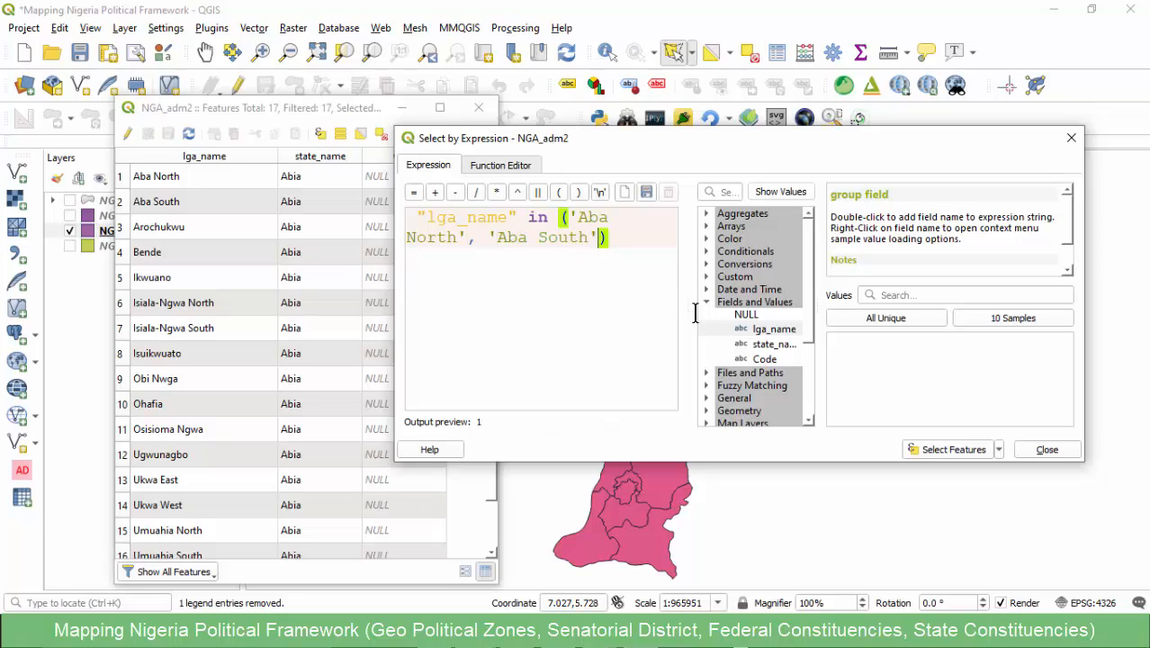
- Select the features matching the expression, close the dialog and inspect the selected areas on the map
{"action": "left_click", "coordinate": [944, 451]}
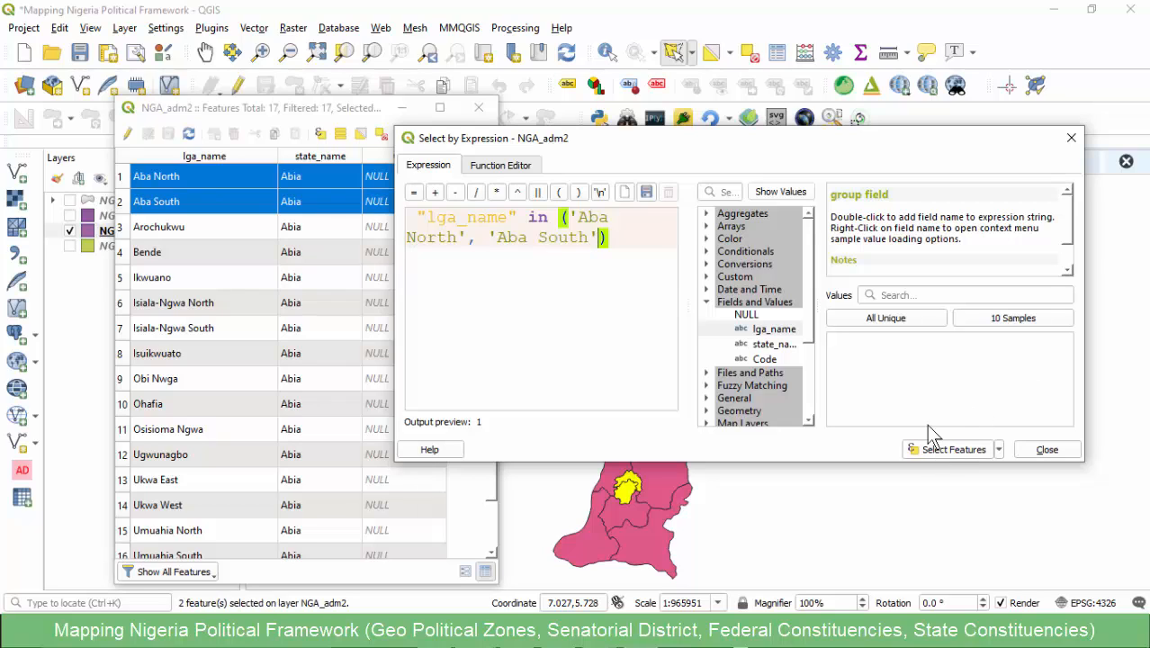
{"action": "left_click", "coordinate": [1070, 138]}
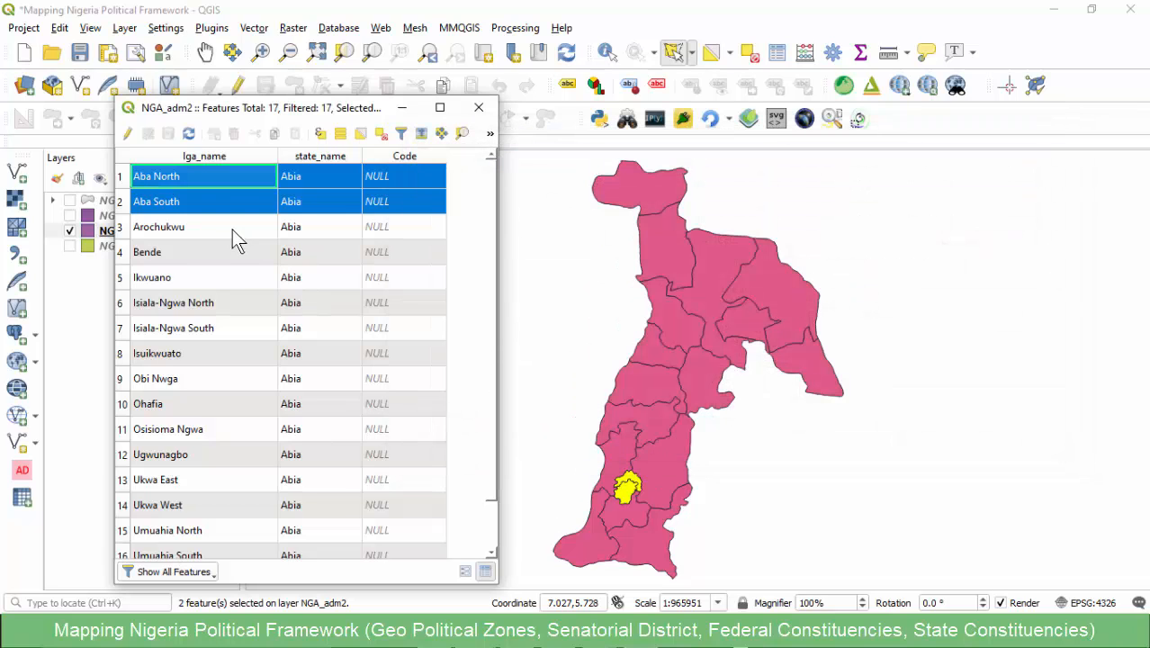
{"action": "scroll", "coordinate": [627, 486], "scroll_direction": "up", "scroll_amount": 2}
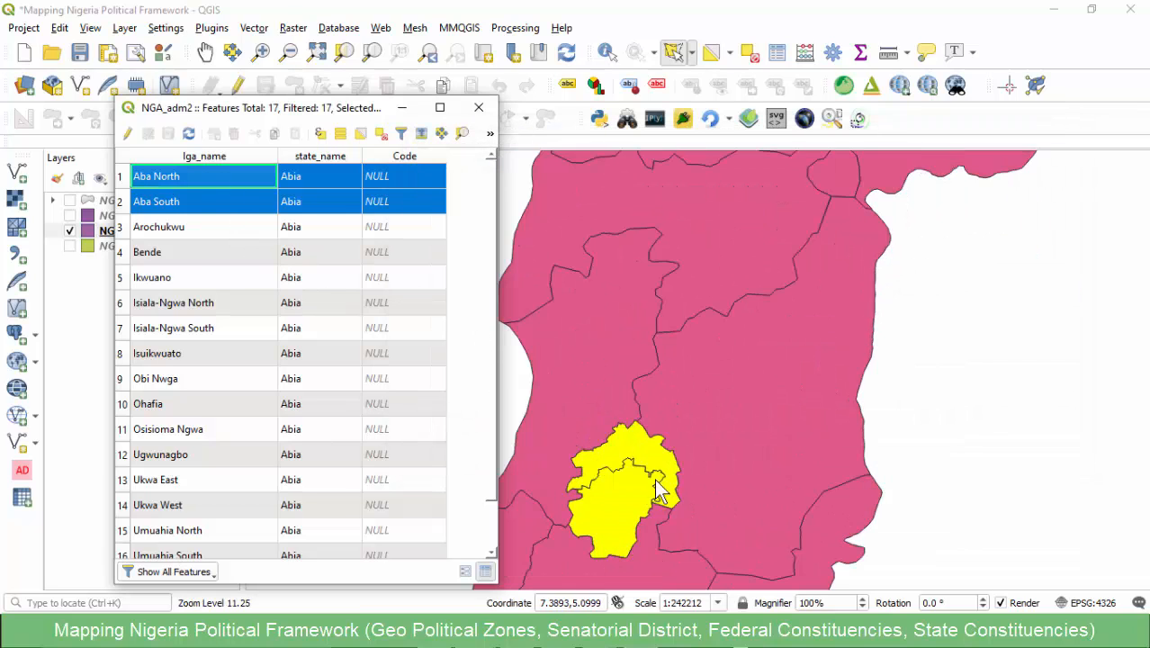
{"action": "scroll", "coordinate": [612, 477], "scroll_direction": "up", "scroll_amount": 2}
{"action": "scroll", "coordinate": [698, 338], "scroll_direction": "down", "scroll_amount": 2}
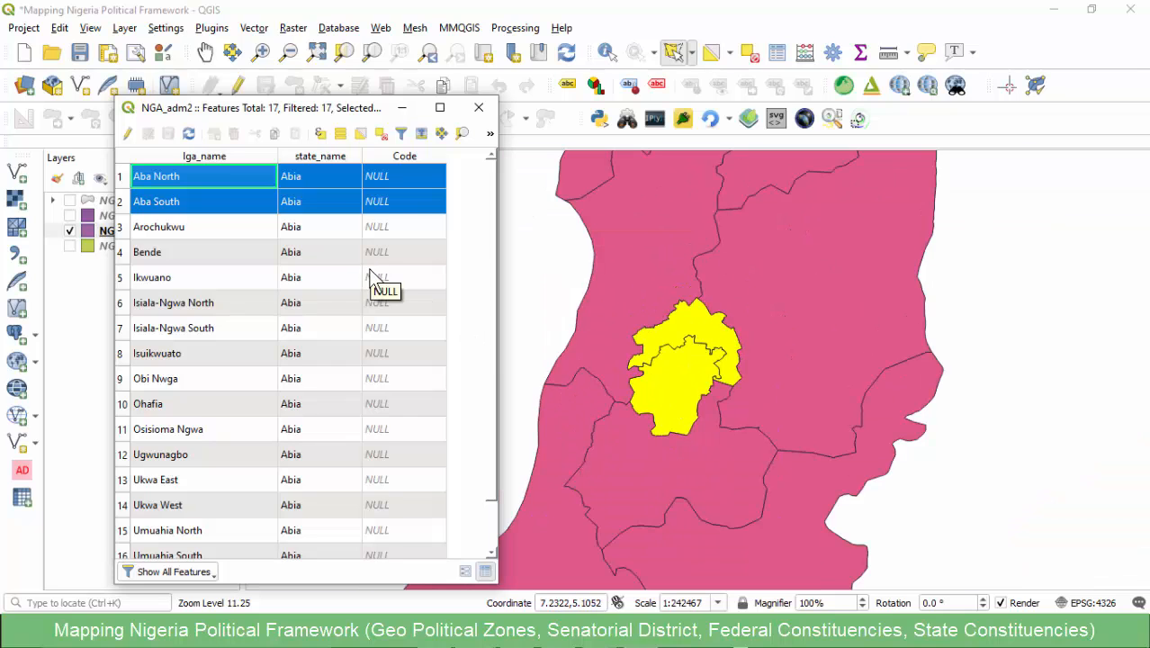
- Switch to the Abia_state_FedConst workbook, check the Aba North/Aba South composition and copy its code FC/001/AB
{"action": "mouse_move", "coordinate": [576, 637]}
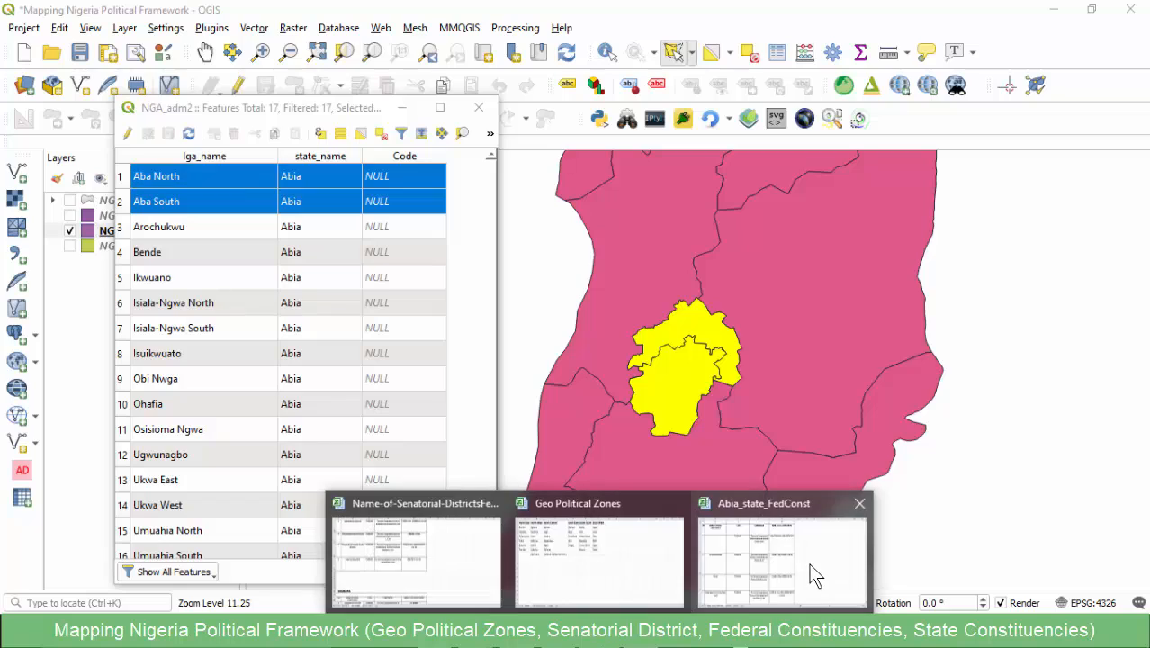
{"action": "left_click", "coordinate": [809, 540]}
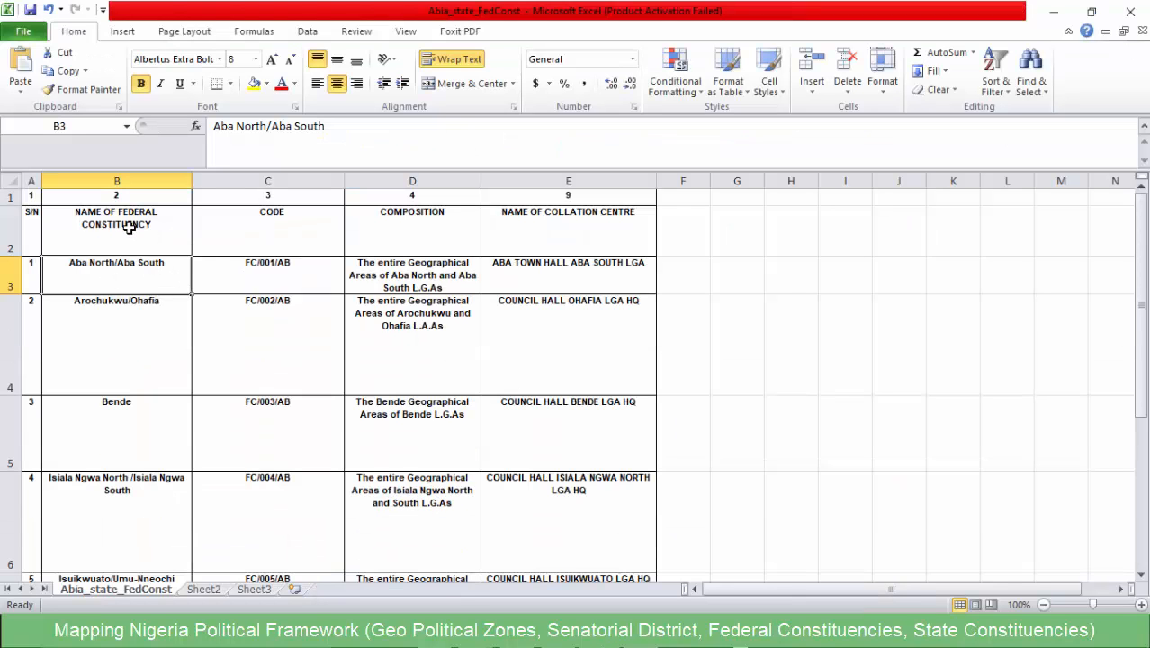
{"action": "left_click", "coordinate": [383, 275]}
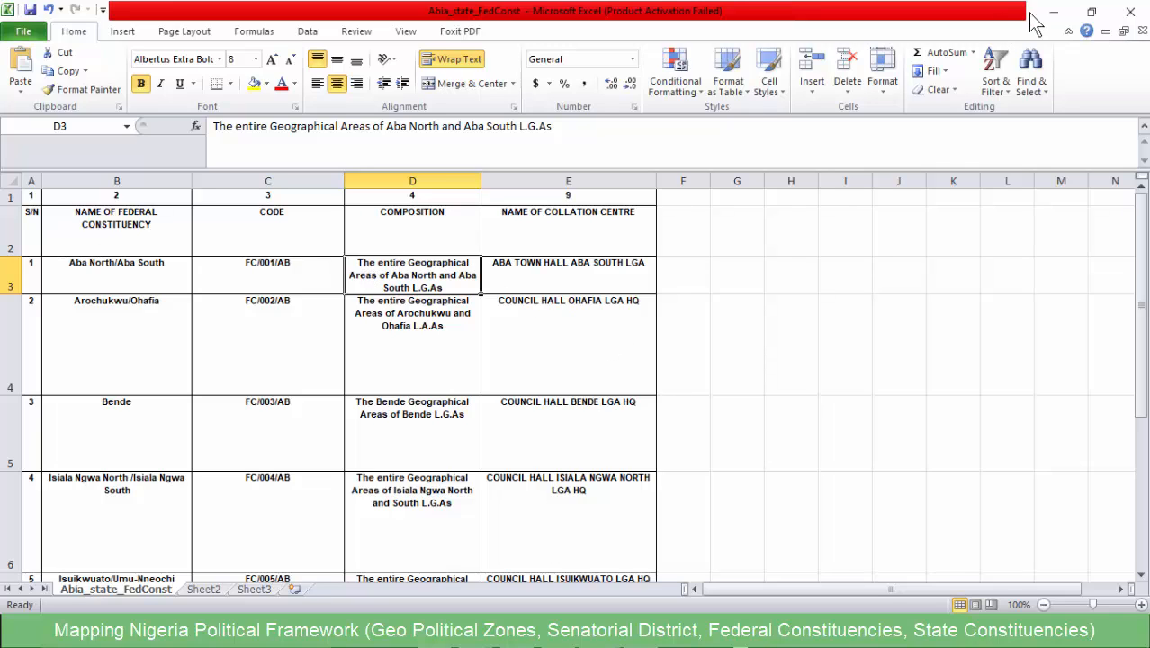
{"action": "left_click", "coordinate": [272, 274]}
{"action": "left_click_drag", "start_coordinate": [287, 127], "coordinate": [211, 127]}
{"action": "key", "text": "ctrl+c"}
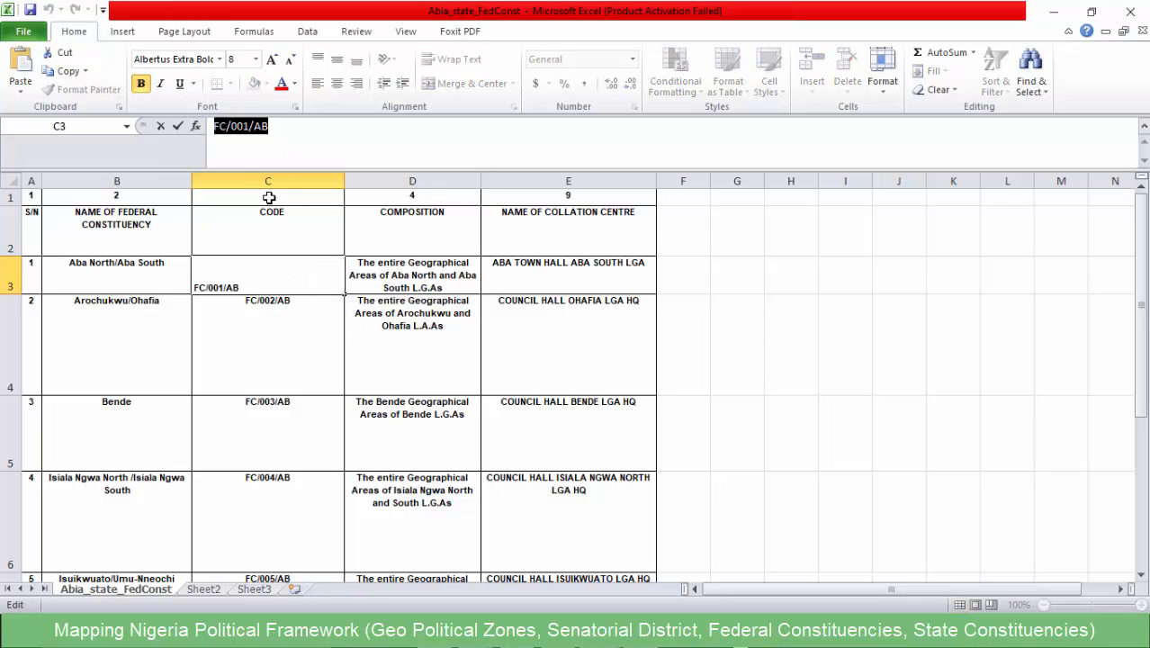
{"action": "left_click", "coordinate": [274, 336]}
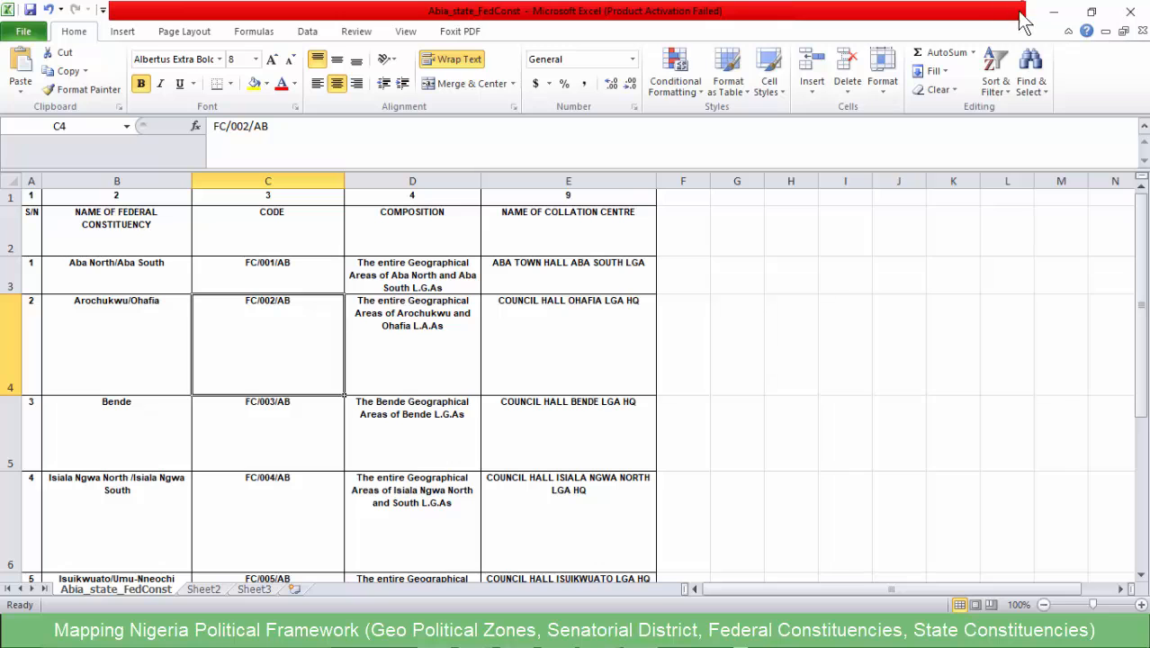
- Switch back to QGIS, enable editing on NGA_adm2 and merge the selected Aba North and Aba South features
{"action": "left_click", "coordinate": [1053, 12]}
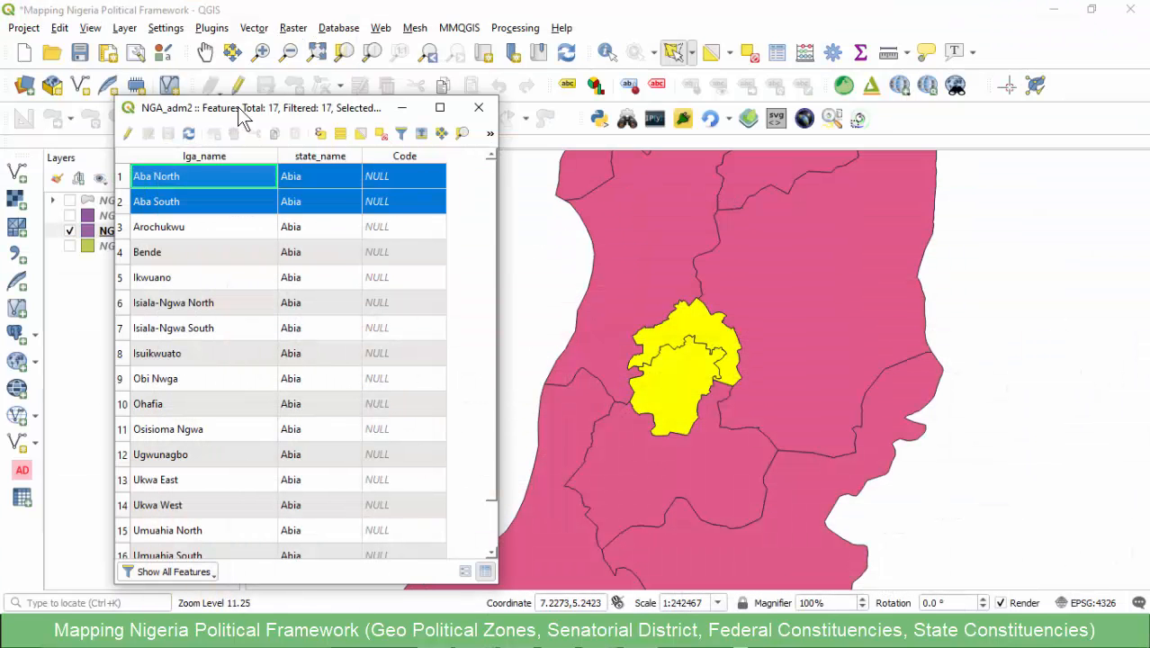
{"action": "left_click", "coordinate": [357, 11]}
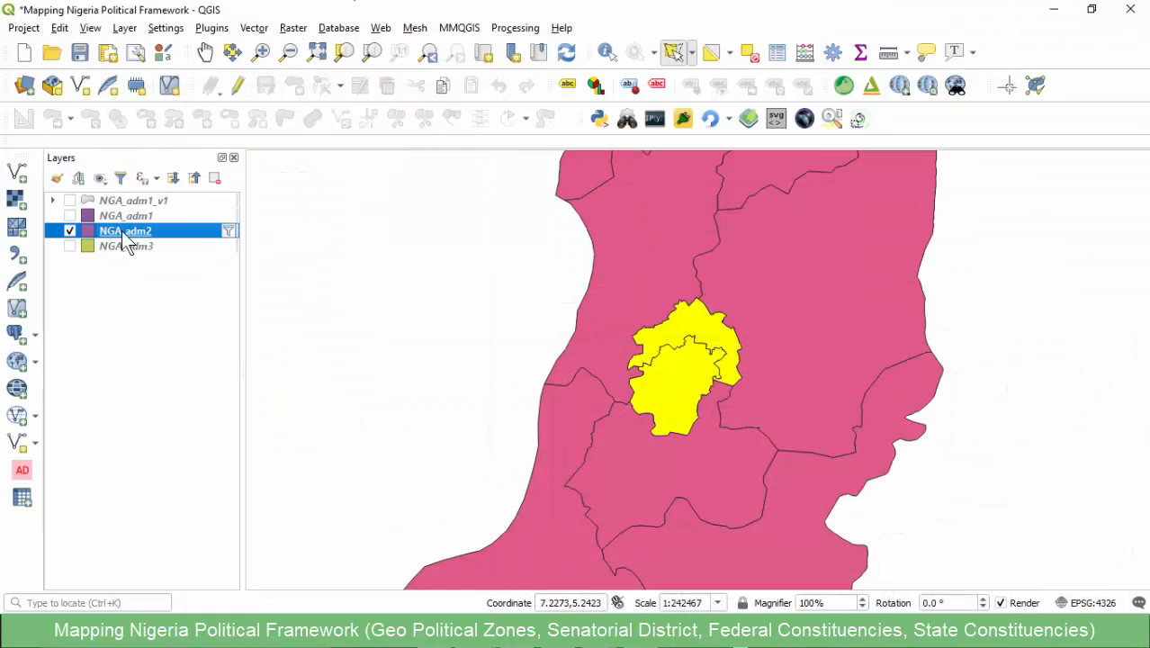
{"action": "left_click", "coordinate": [238, 85]}
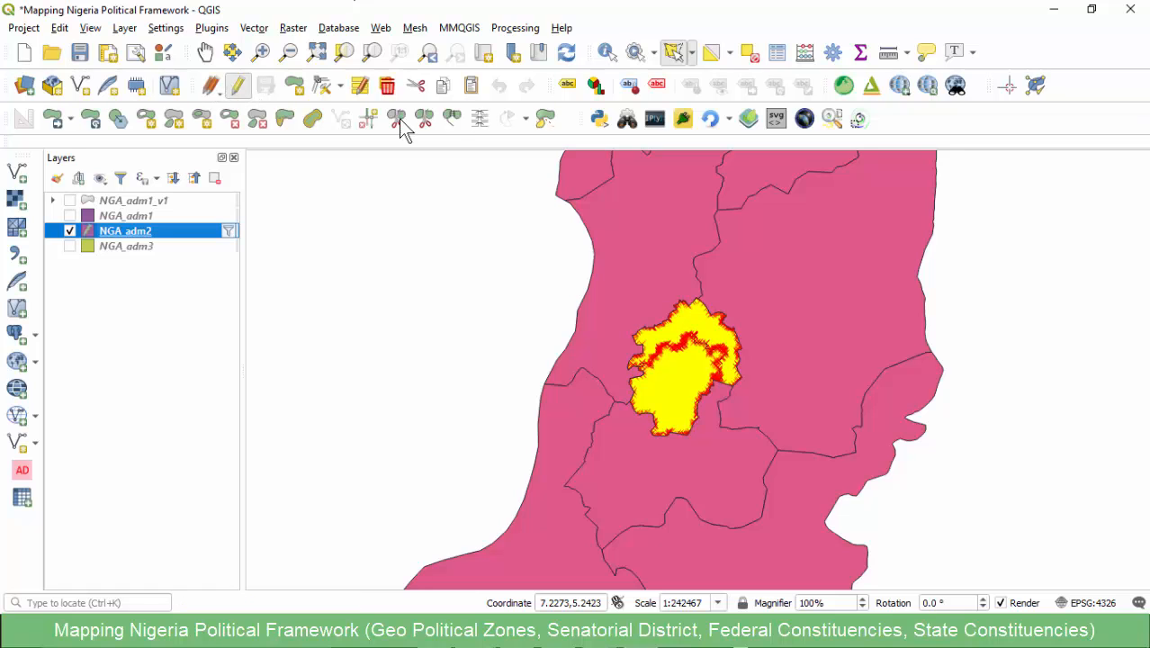
{"action": "left_click", "coordinate": [452, 119]}
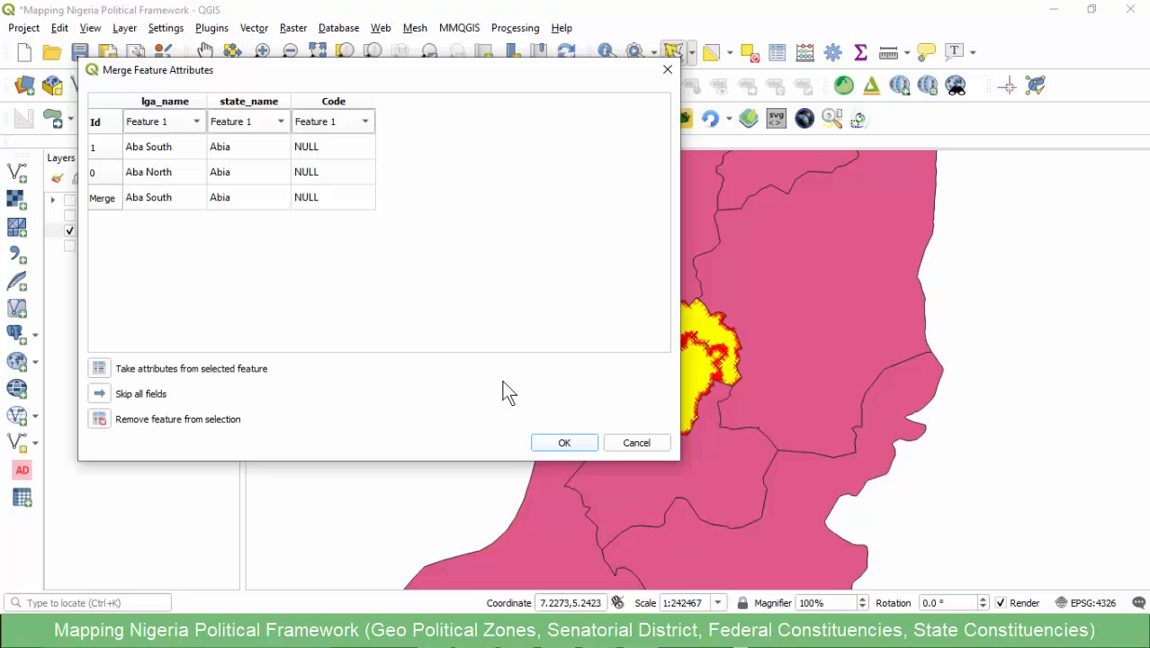
{"action": "left_click", "coordinate": [564, 443]}
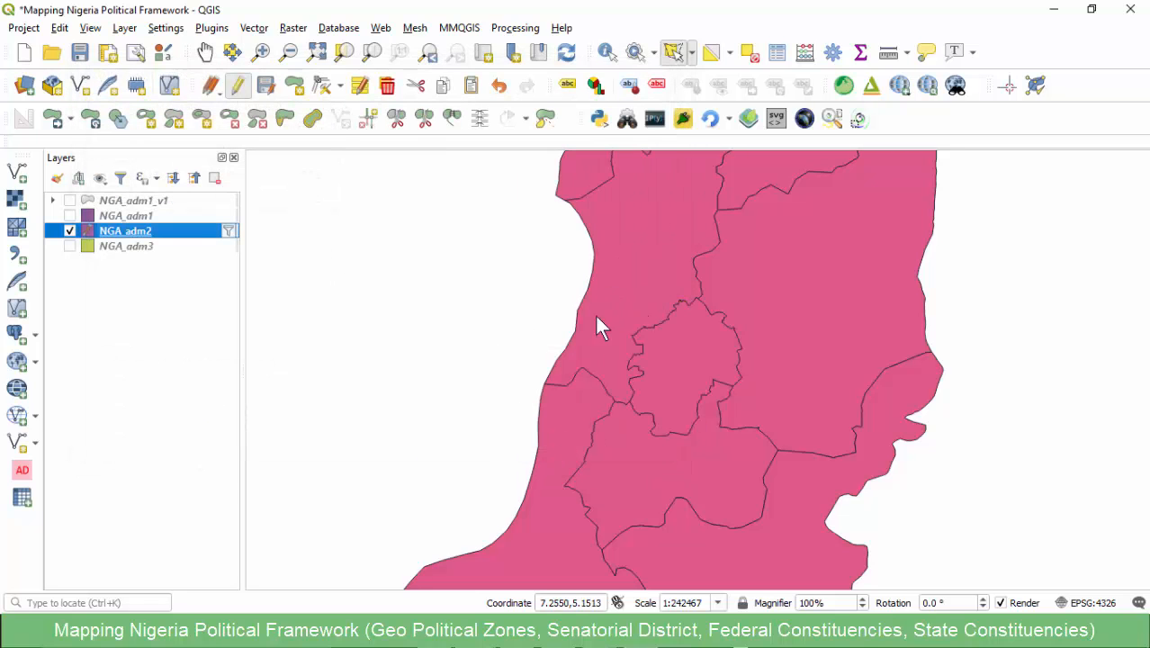
- Set the merged Aba feature's Code to FC/001/AB in the attribute table, then save the edits and clear the selection
{"action": "left_click", "coordinate": [690, 356]}
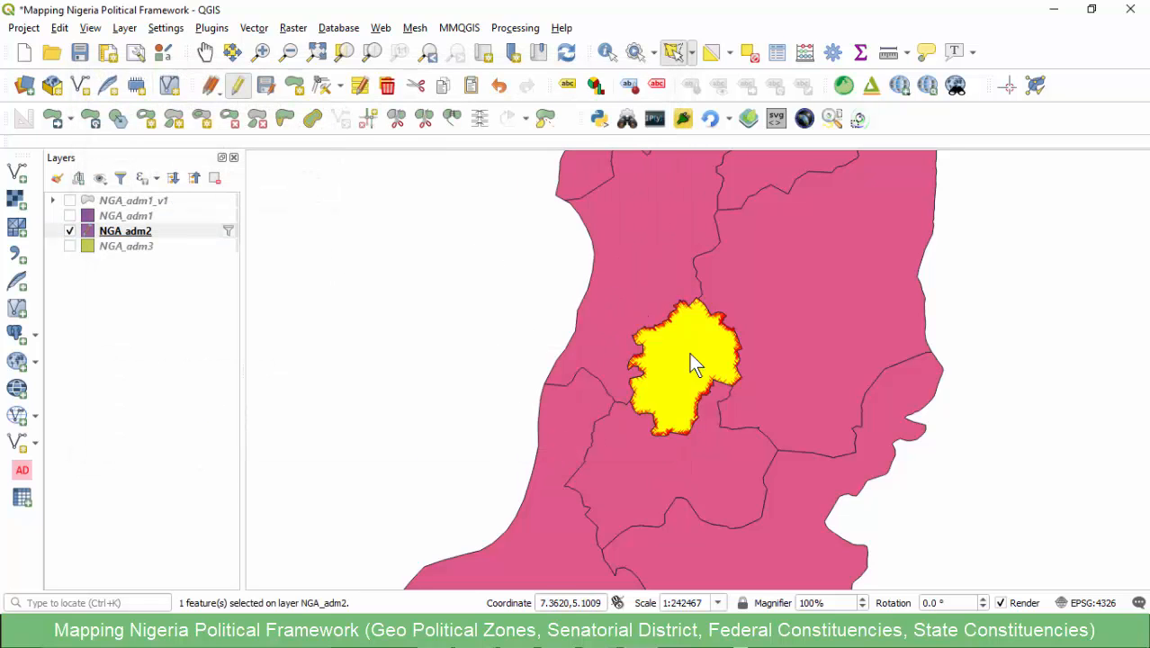
{"action": "mouse_move", "coordinate": [475, 634]}
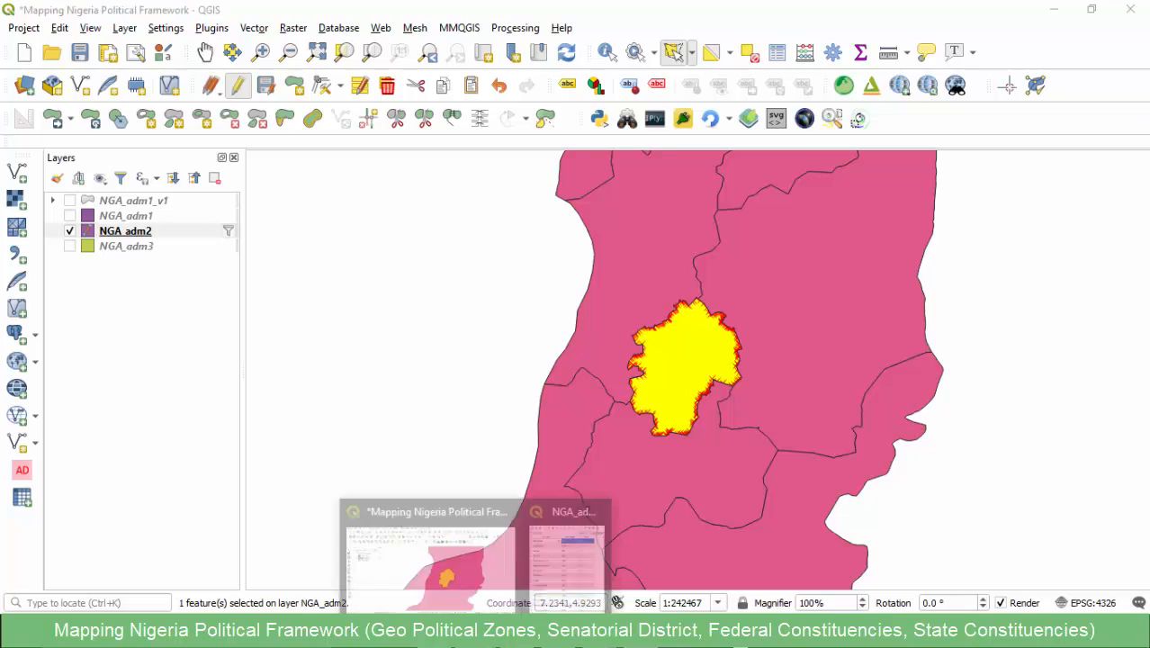
{"action": "left_click", "coordinate": [547, 557]}
{"action": "left_click", "coordinate": [415, 206]}
{"action": "key", "text": "ctrl+v"}
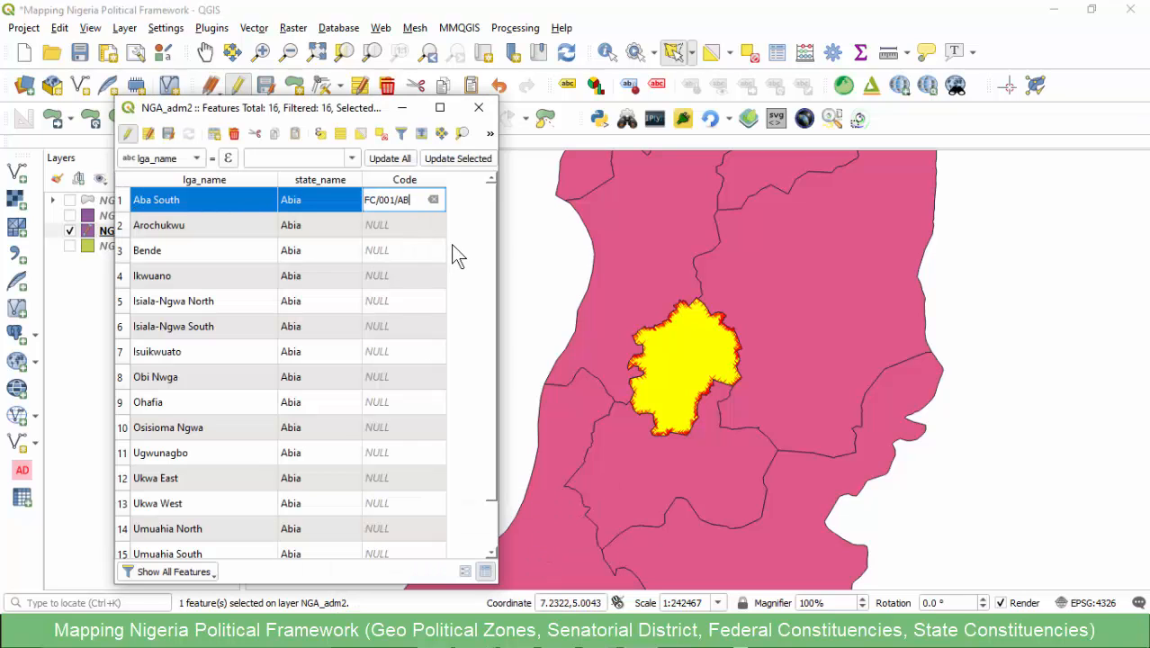
{"action": "key", "text": "Return"}
{"action": "left_click", "coordinate": [169, 137]}
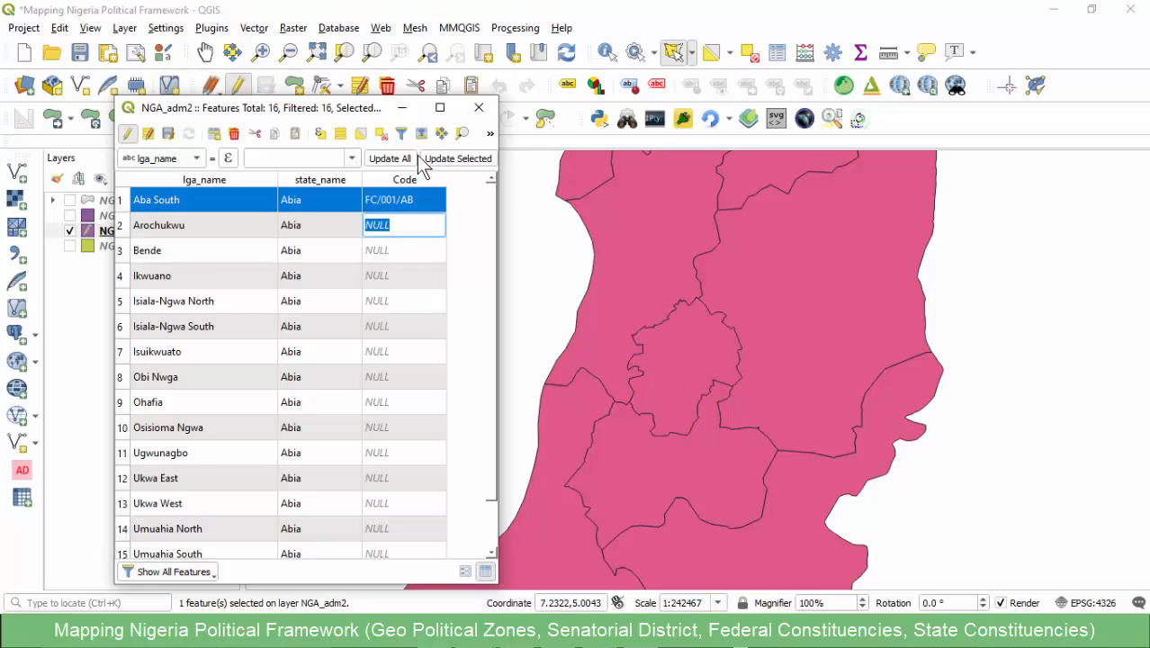
{"action": "left_click", "coordinate": [382, 134]}
{"action": "key", "text": "Escape"}
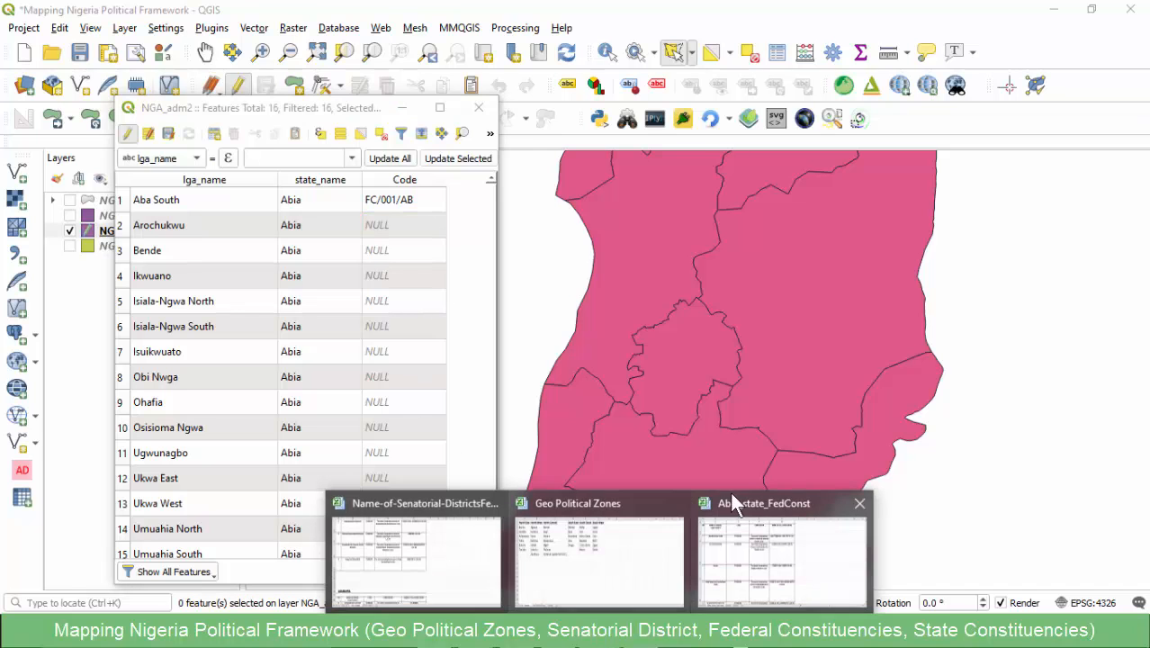
- Switch to the Abia_state_FedConst workbook, check the Arochukwu/Ohafia composition and copy its code FC/002/AB
{"action": "left_click", "coordinate": [773, 540]}
{"action": "left_click", "coordinate": [90, 308]}
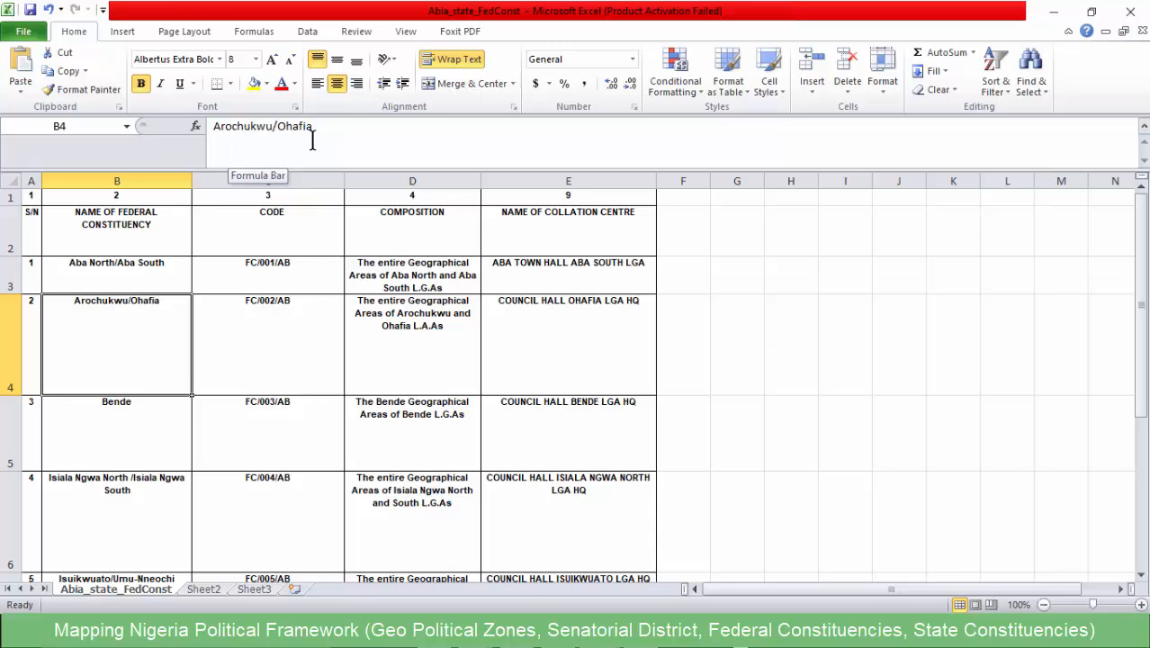
{"action": "left_click", "coordinate": [412, 327]}
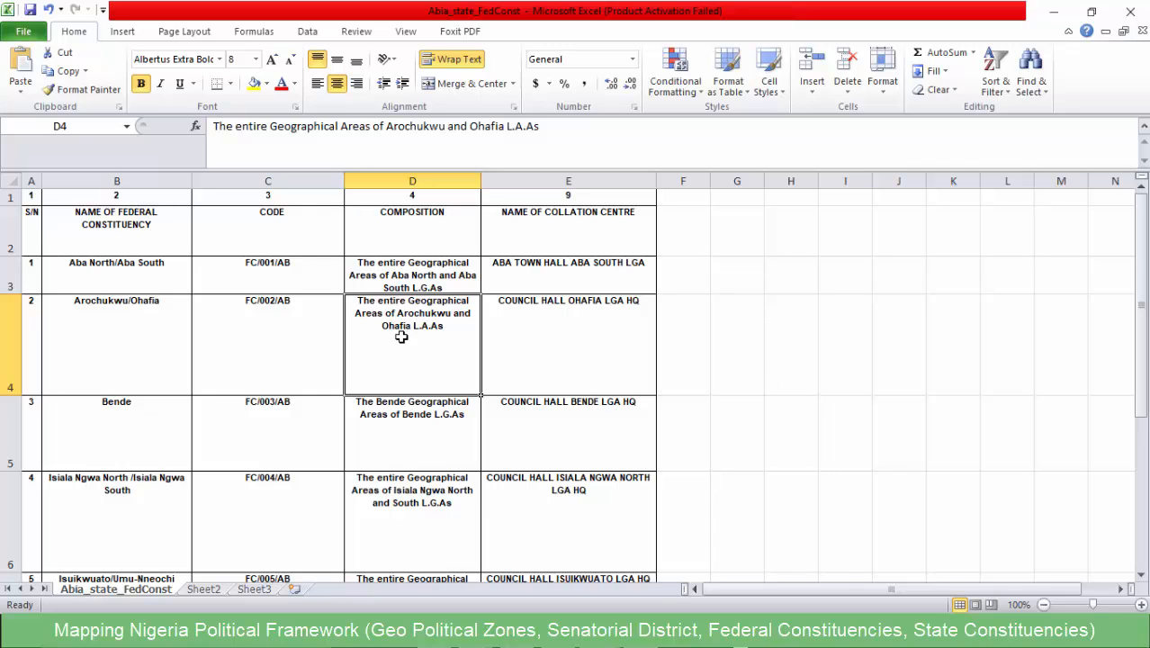
{"action": "left_click", "coordinate": [143, 324]}
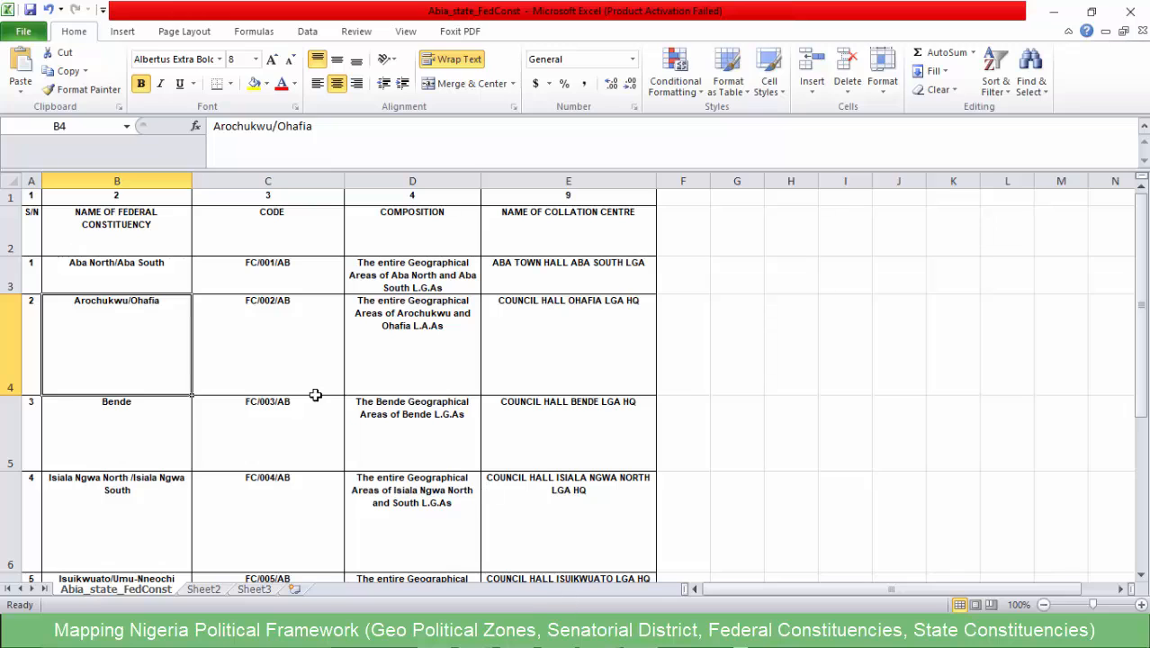
{"action": "left_click", "coordinate": [280, 315]}
{"action": "left_click", "coordinate": [297, 144]}
{"action": "left_click_drag", "start_coordinate": [268, 126], "coordinate": [200, 124]}
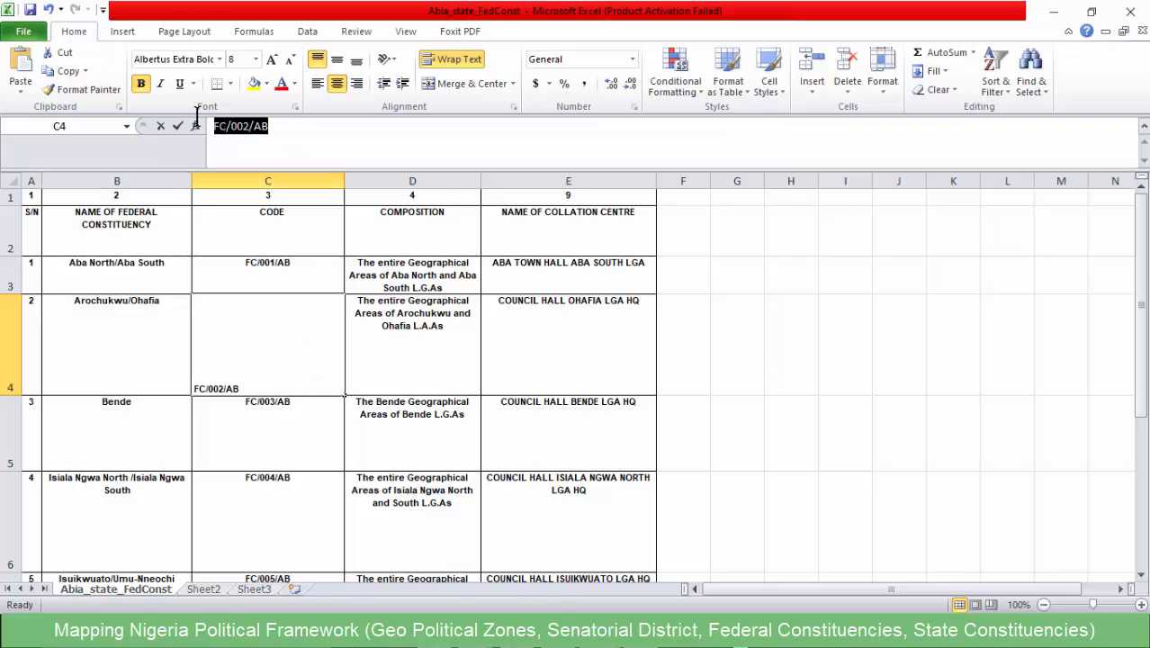
- Switch back to QGIS and select only the Arochukwu and Ohafia features in the NGA_adm2 attribute table, checking their positions on the map
{"action": "left_click", "coordinate": [1053, 13]}
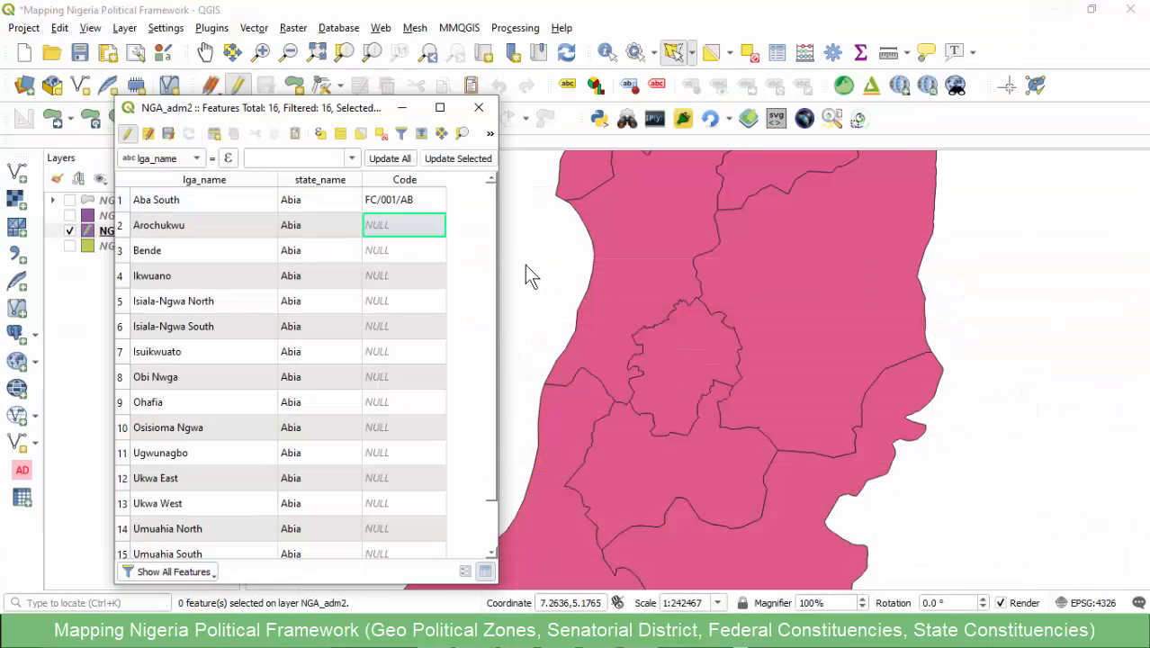
{"action": "left_click", "coordinate": [120, 225]}
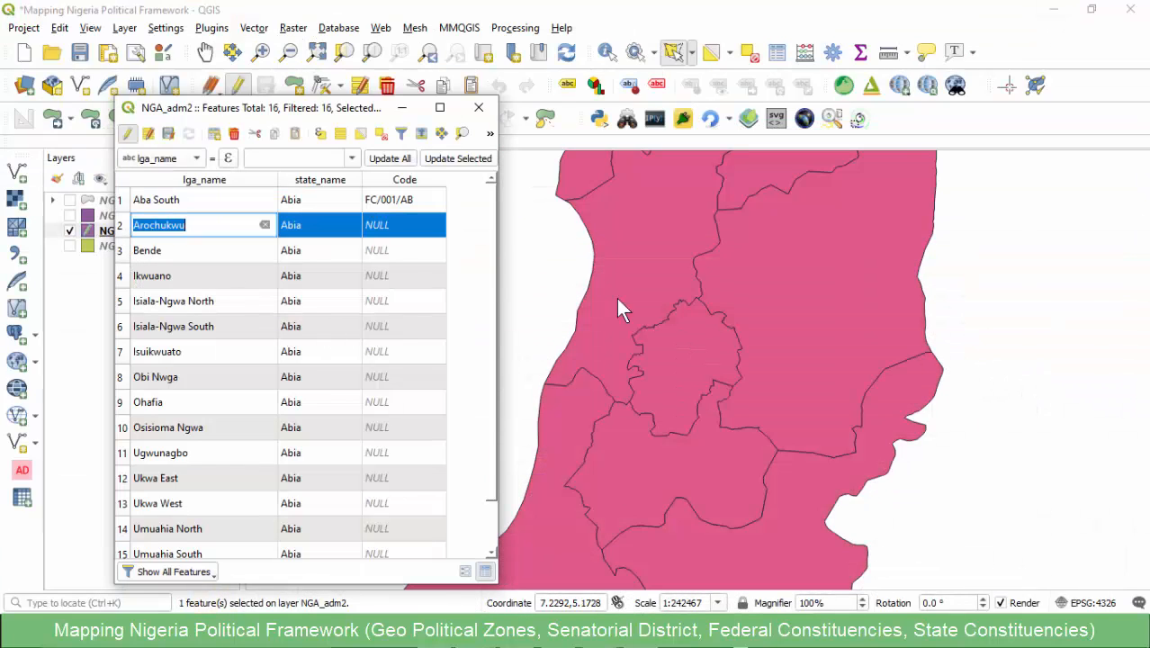
{"action": "scroll", "coordinate": [617, 308], "scroll_direction": "down", "scroll_amount": 2}
{"action": "scroll", "coordinate": [762, 270], "scroll_direction": "up", "scroll_amount": 2}
{"action": "scroll", "coordinate": [763, 270], "scroll_direction": "down", "scroll_amount": 1}
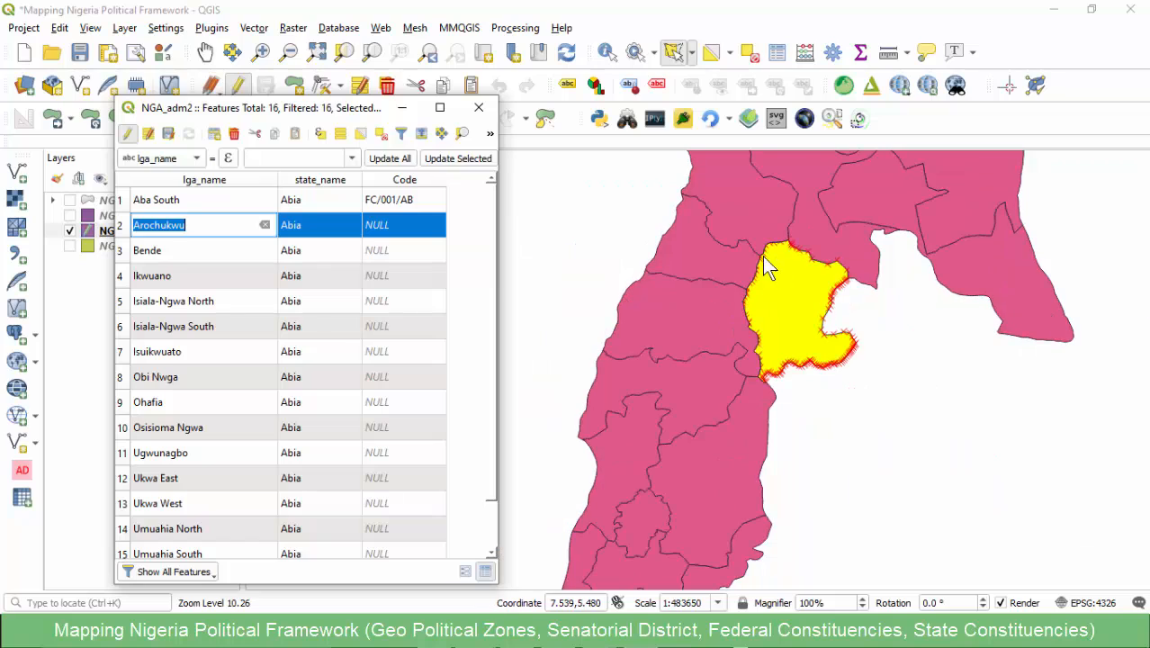
{"action": "left_click", "coordinate": [122, 378], "text": "ctrl"}
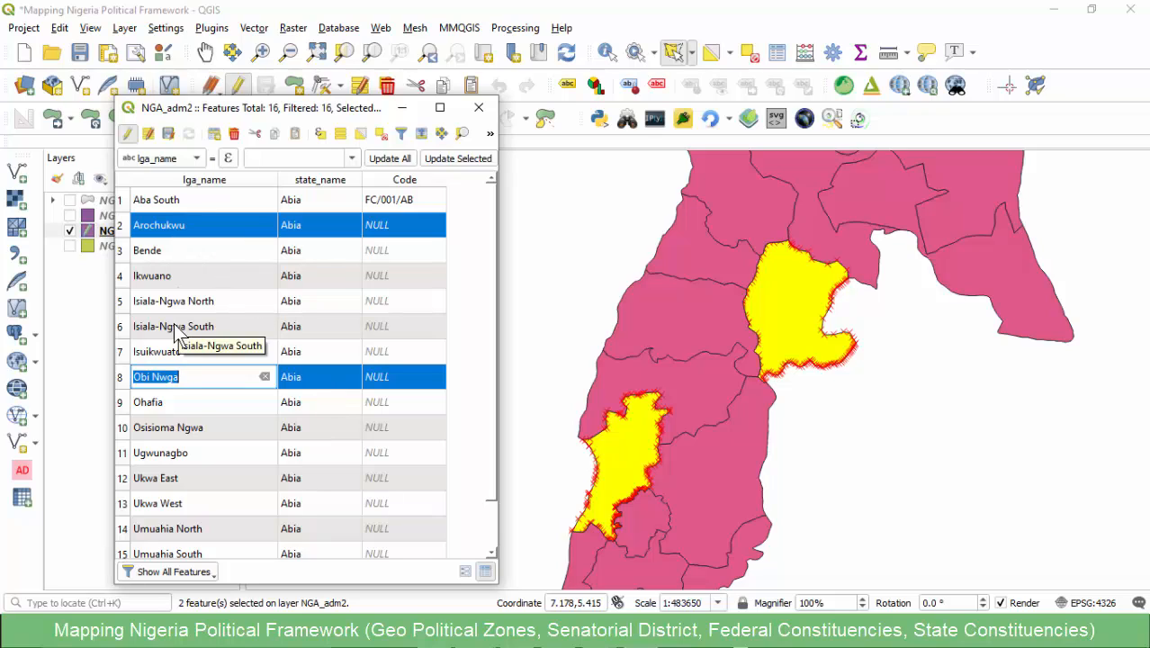
{"action": "left_click", "coordinate": [121, 403], "text": "ctrl"}
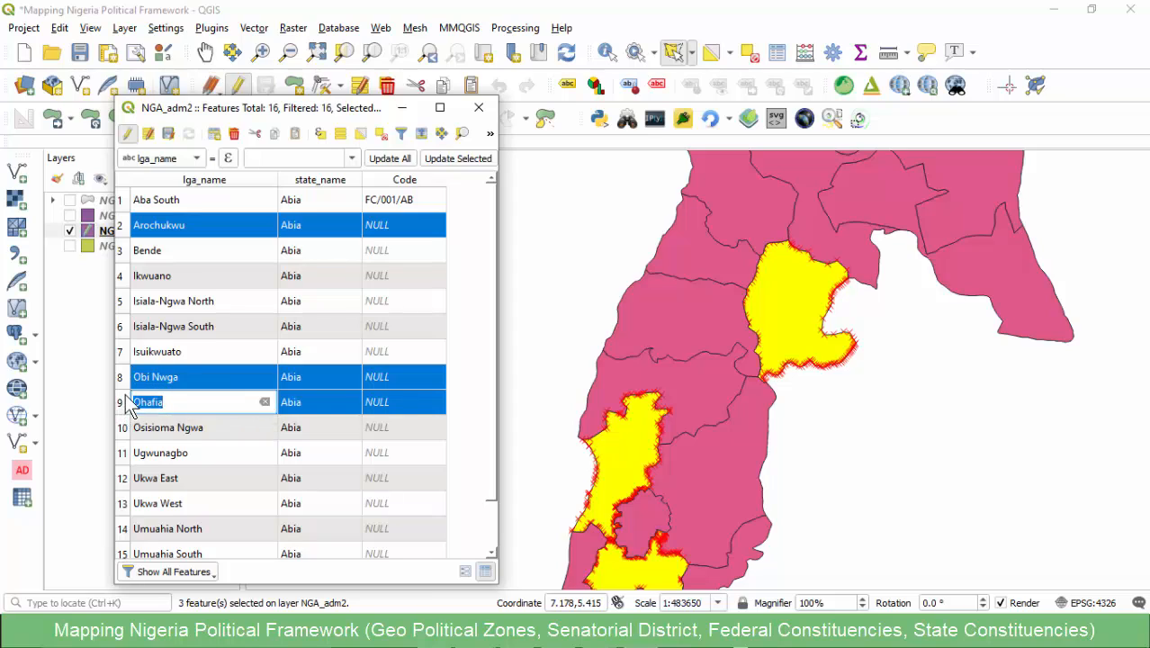
{"action": "left_click", "coordinate": [122, 377], "text": "ctrl"}
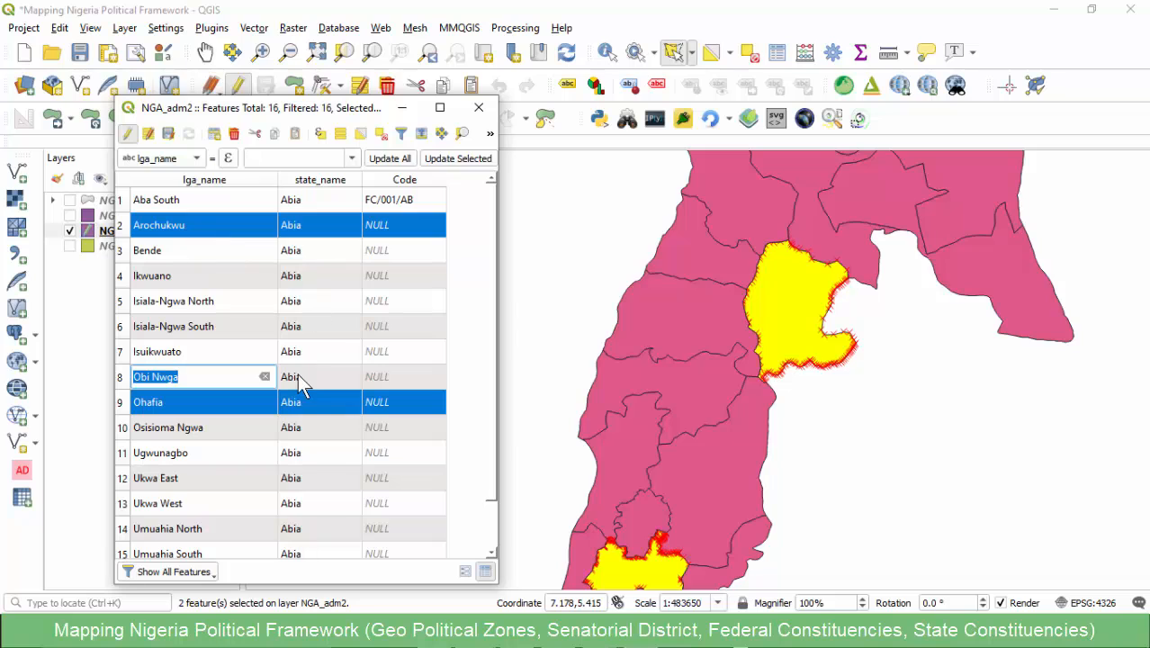
{"action": "scroll", "coordinate": [794, 272], "scroll_direction": "down", "scroll_amount": 1}
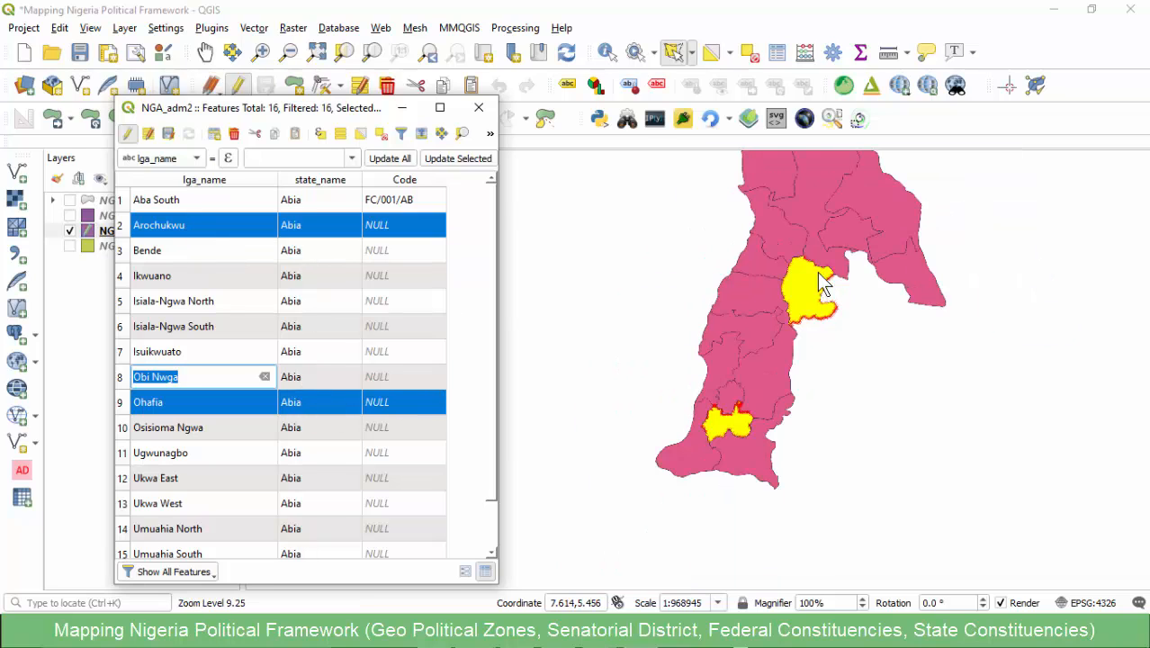
{"action": "scroll", "coordinate": [801, 331], "scroll_direction": "up", "scroll_amount": 1}
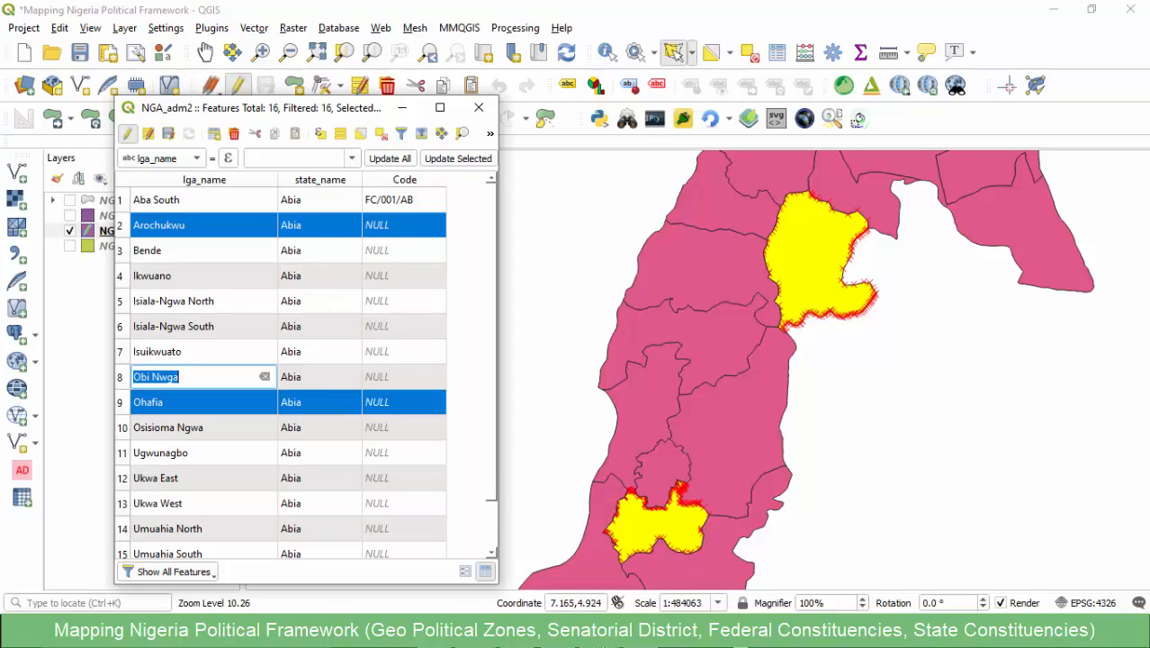
- Switch to the Abia_state_FedConst workbook and check the local governments named in the Arochukwu/Ohafia constituency entry
{"action": "mouse_move", "coordinate": [599, 633]}
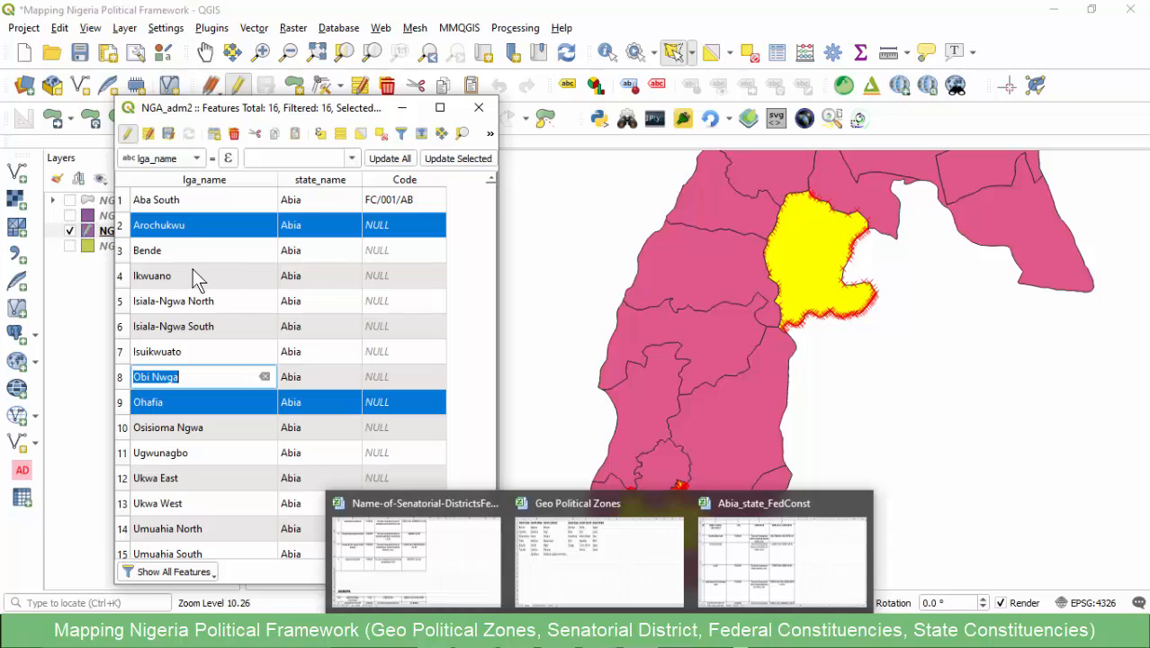
{"action": "left_click", "coordinate": [601, 633]}
{"action": "mouse_move", "coordinate": [599, 633]}
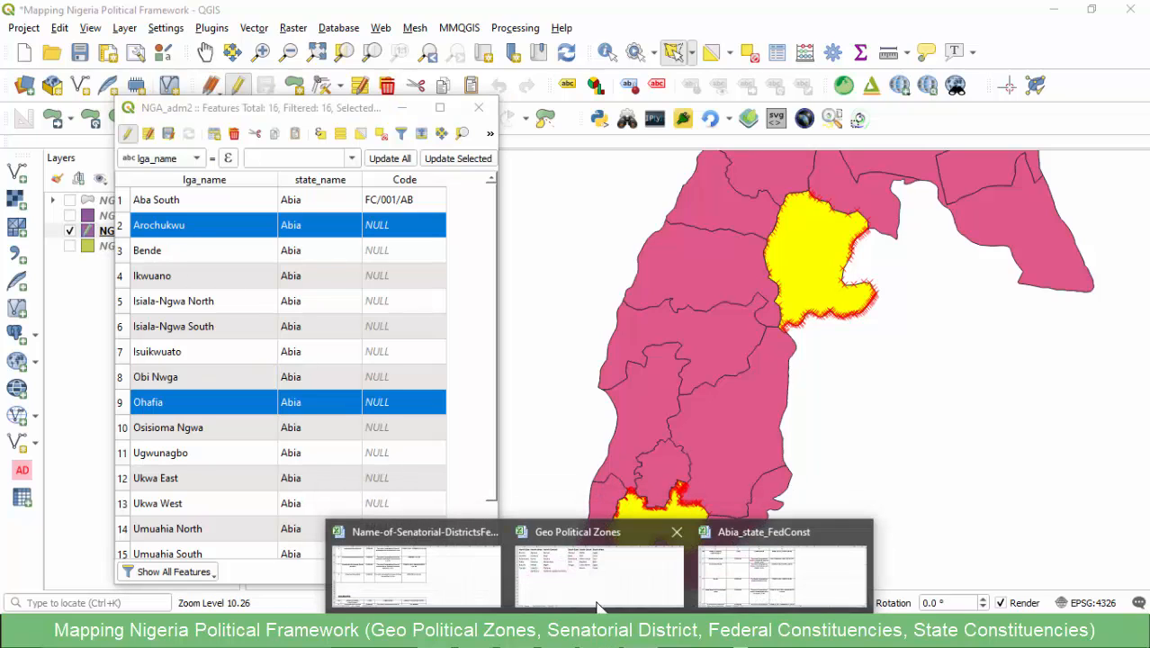
{"action": "left_click", "coordinate": [766, 558]}
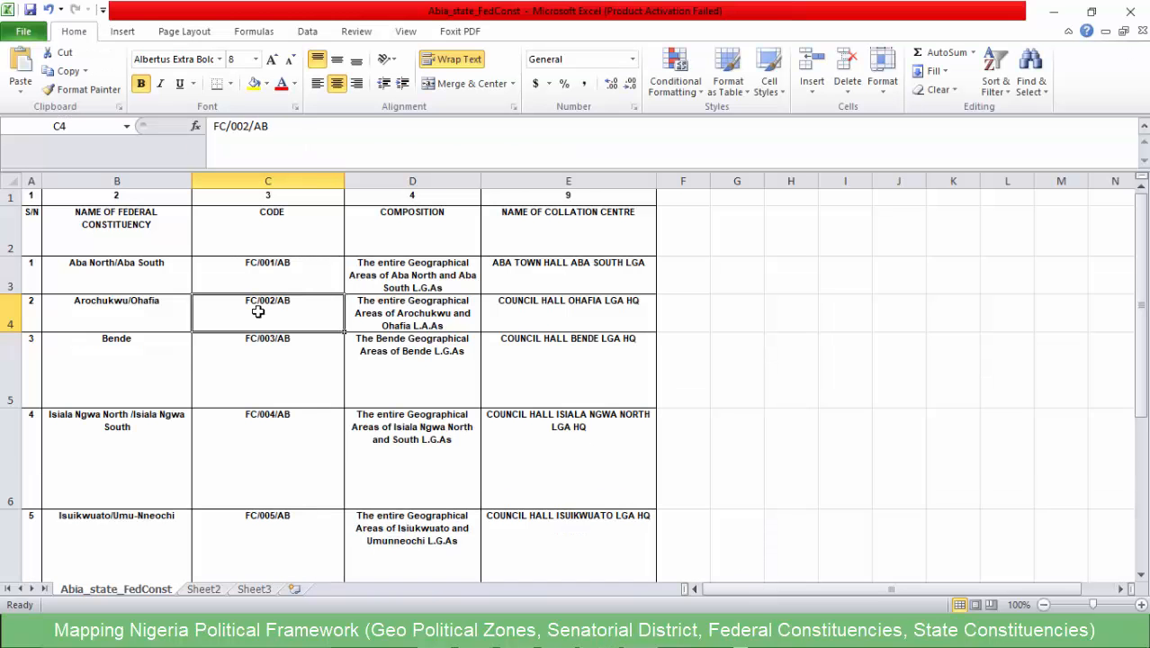
{"action": "left_click", "coordinate": [130, 305]}
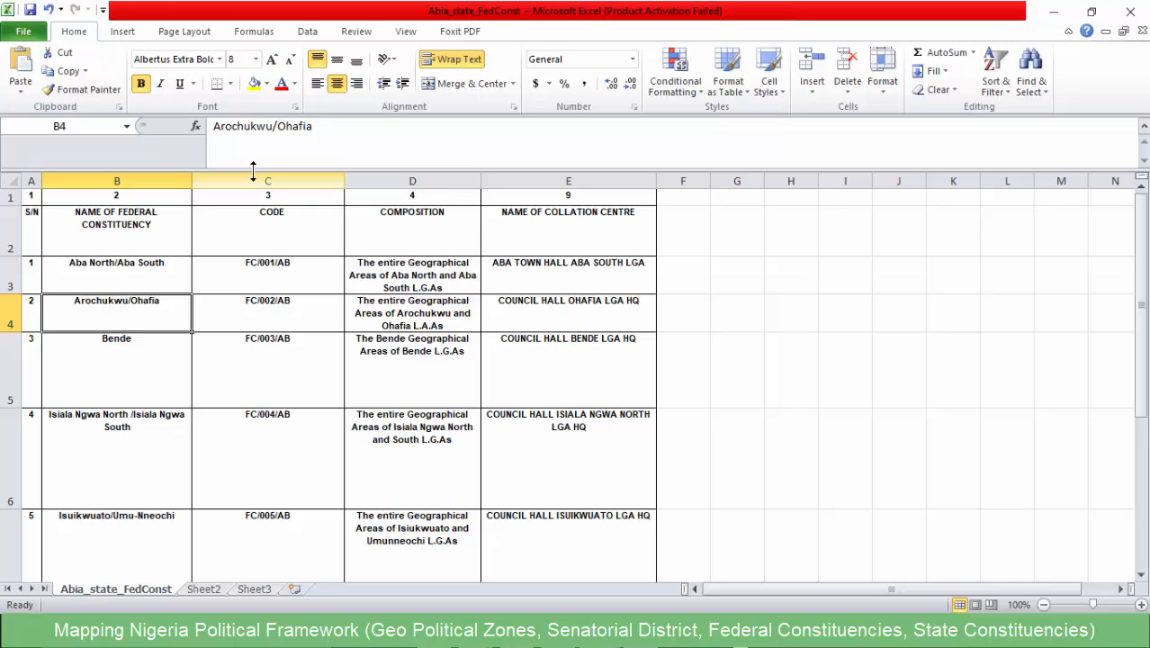
{"action": "left_click_drag", "start_coordinate": [272, 131], "coordinate": [201, 130]}
{"action": "left_click_drag", "start_coordinate": [312, 127], "coordinate": [272, 127]}
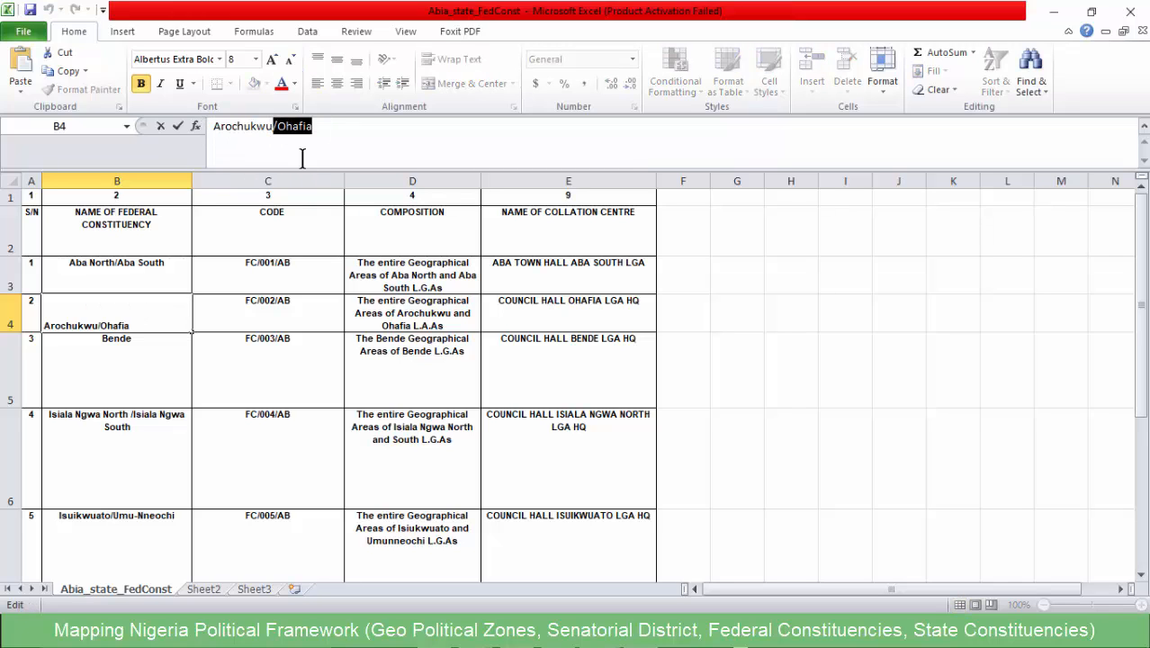
- Review the state_name_Abia map in QGIS against the federal constituency names in the Abia_state_FedConst workbook, through Ukwa East/Ukwa West
{"action": "left_click", "coordinate": [1055, 13]}
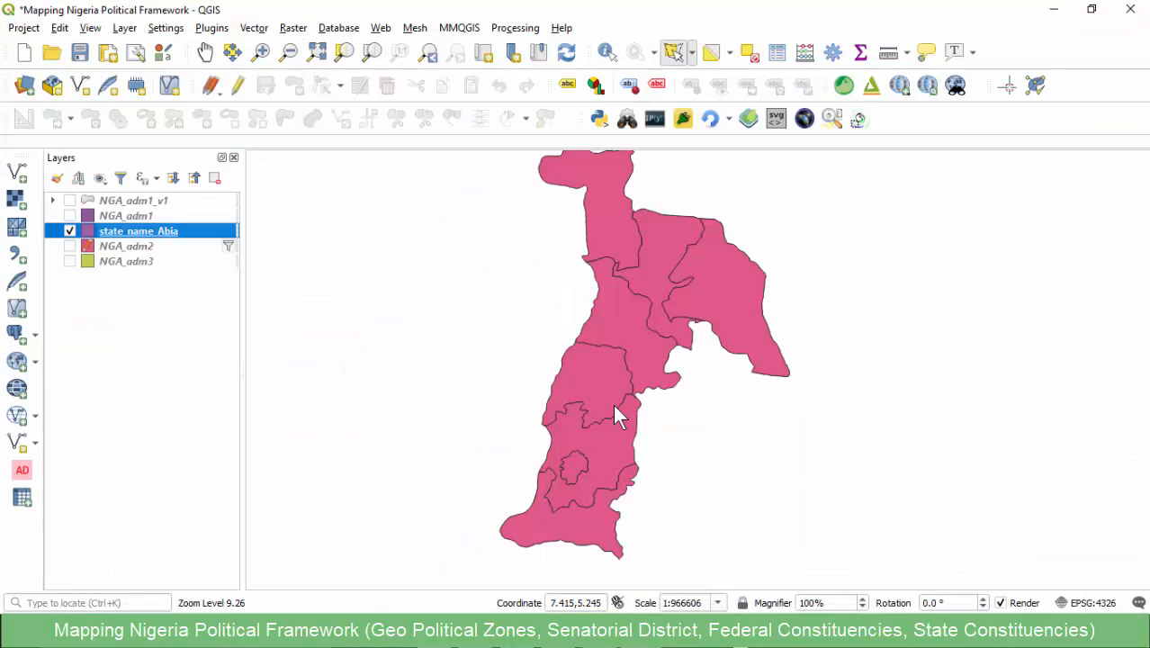
{"action": "scroll", "coordinate": [608, 310], "scroll_direction": "up", "scroll_amount": 1}
{"action": "scroll", "coordinate": [576, 324], "scroll_direction": "down", "scroll_amount": 1}
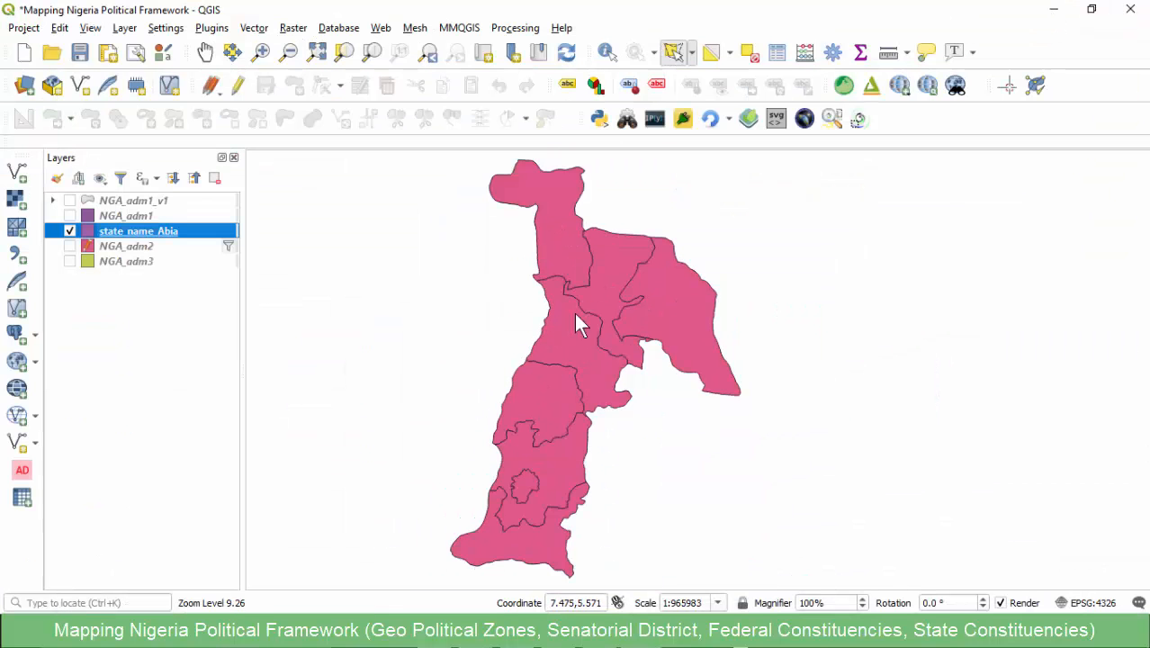
{"action": "left_click", "coordinate": [576, 636]}
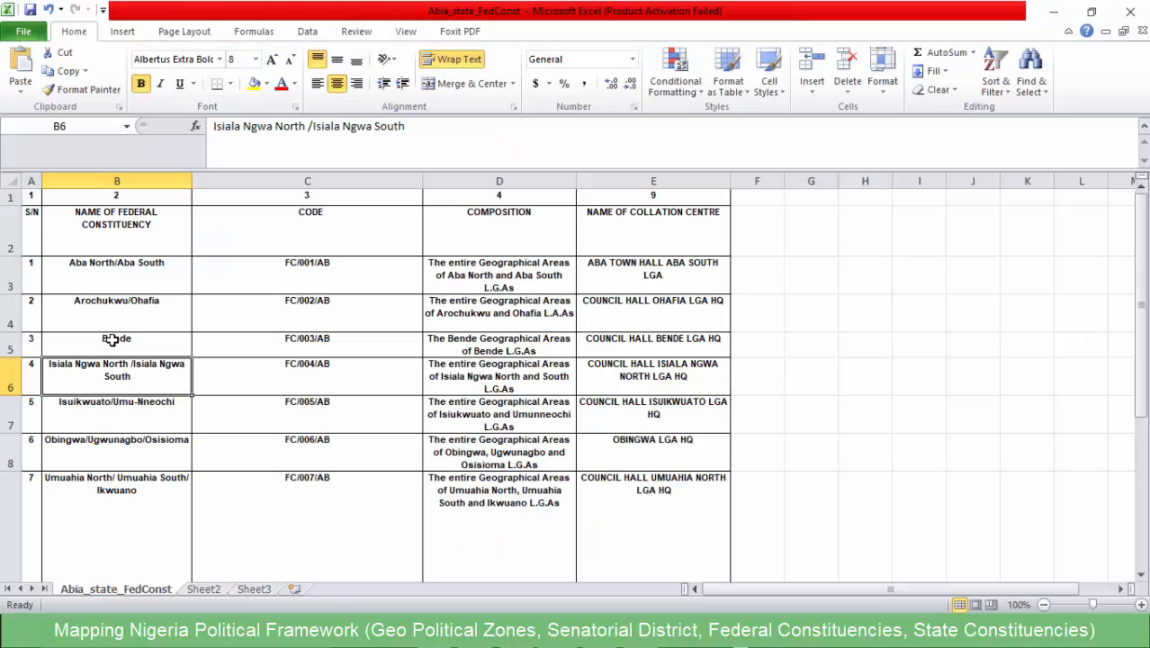
{"action": "left_click", "coordinate": [117, 275]}
{"action": "left_click", "coordinate": [117, 315]}
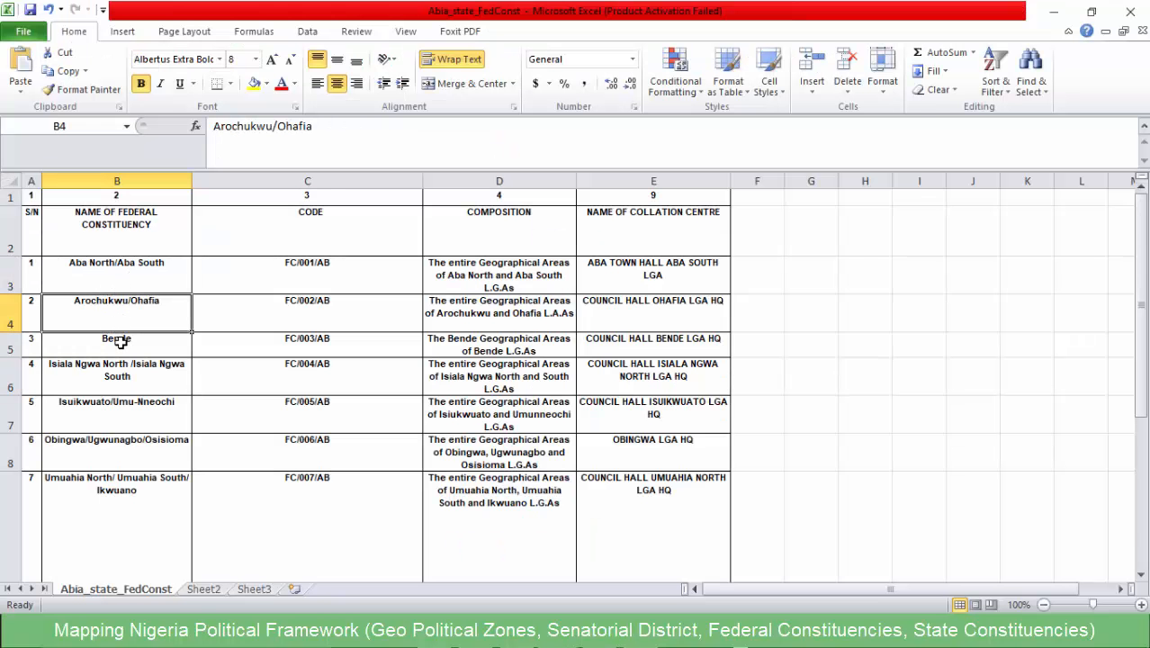
{"action": "scroll", "coordinate": [112, 342], "scroll_direction": "down", "scroll_amount": 1}
{"action": "left_click", "coordinate": [117, 393]}
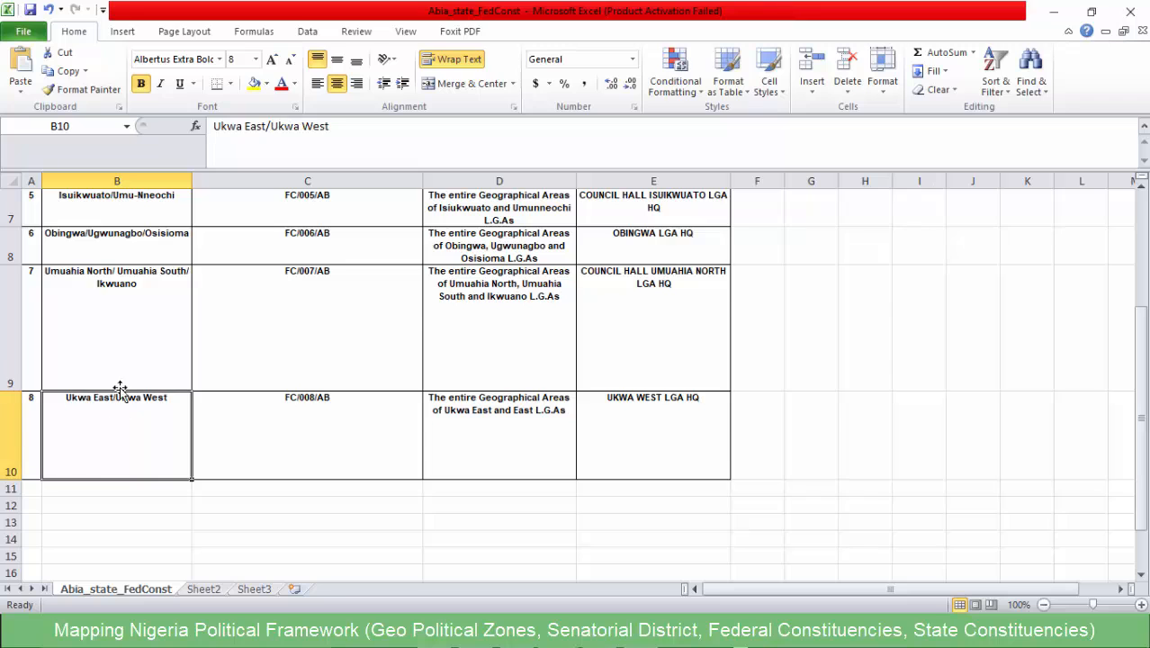
{"action": "scroll", "coordinate": [108, 337], "scroll_direction": "up", "scroll_amount": 2}
{"action": "left_click", "coordinate": [115, 254]}
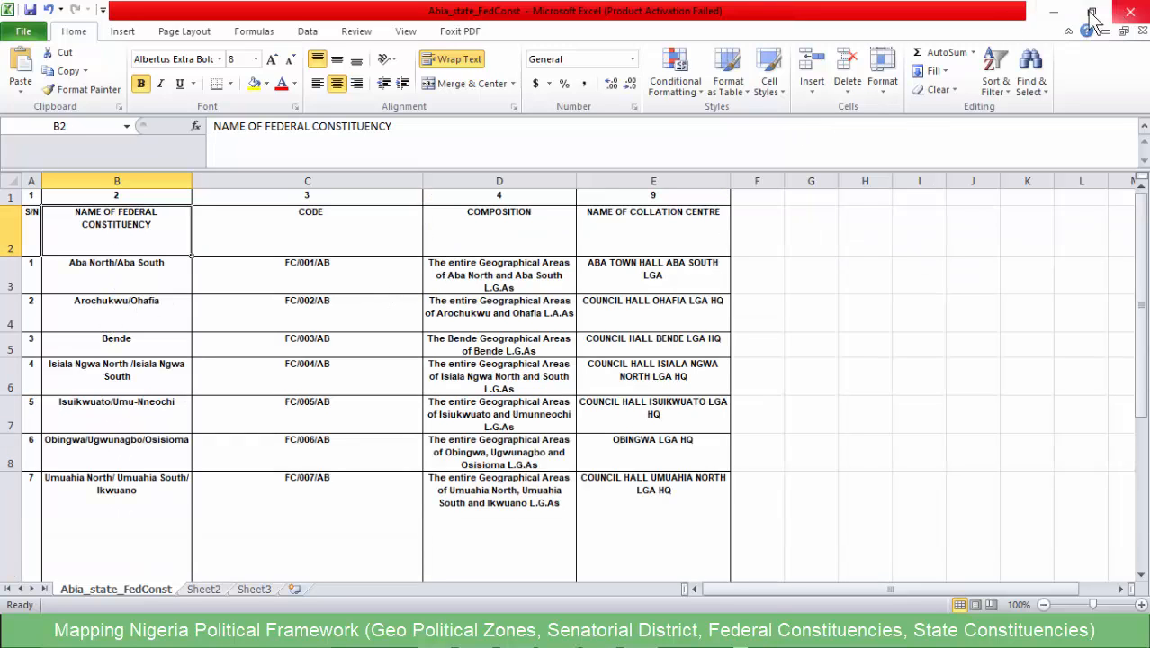
- Switch to the Notepad outline of Nigeria maps and highlight the line "State Constituencies - COMPOSITION are Wards"
{"action": "left_click", "coordinate": [1044, 18]}
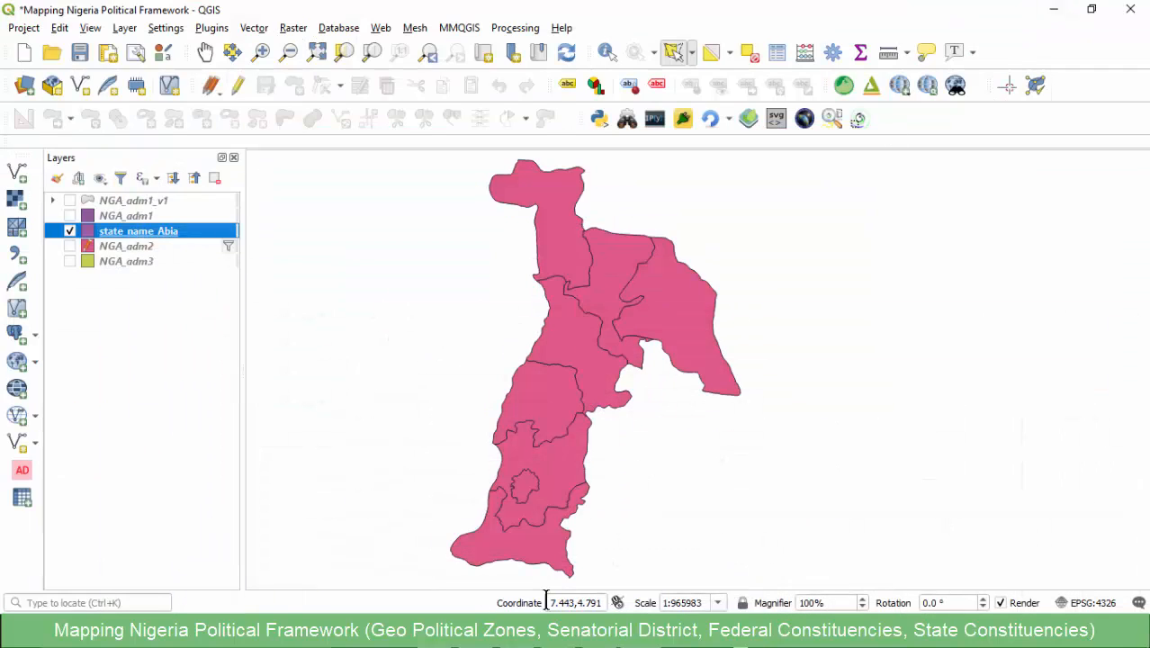
{"action": "left_click", "coordinate": [547, 636]}
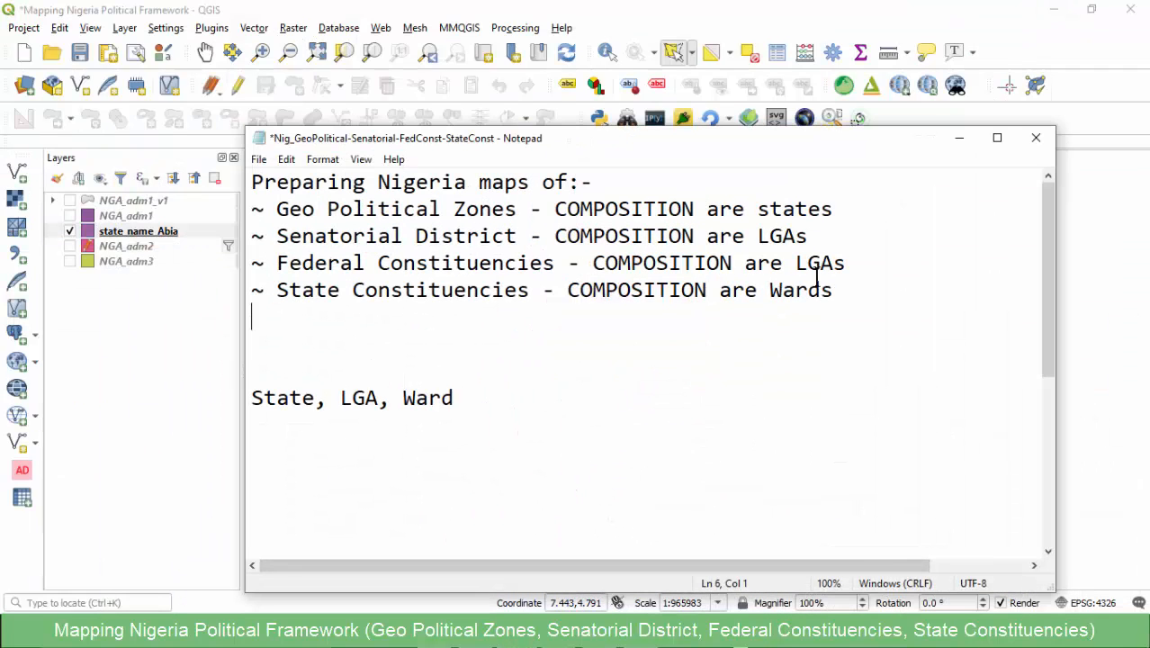
{"action": "left_click_drag", "start_coordinate": [834, 289], "coordinate": [272, 295]}
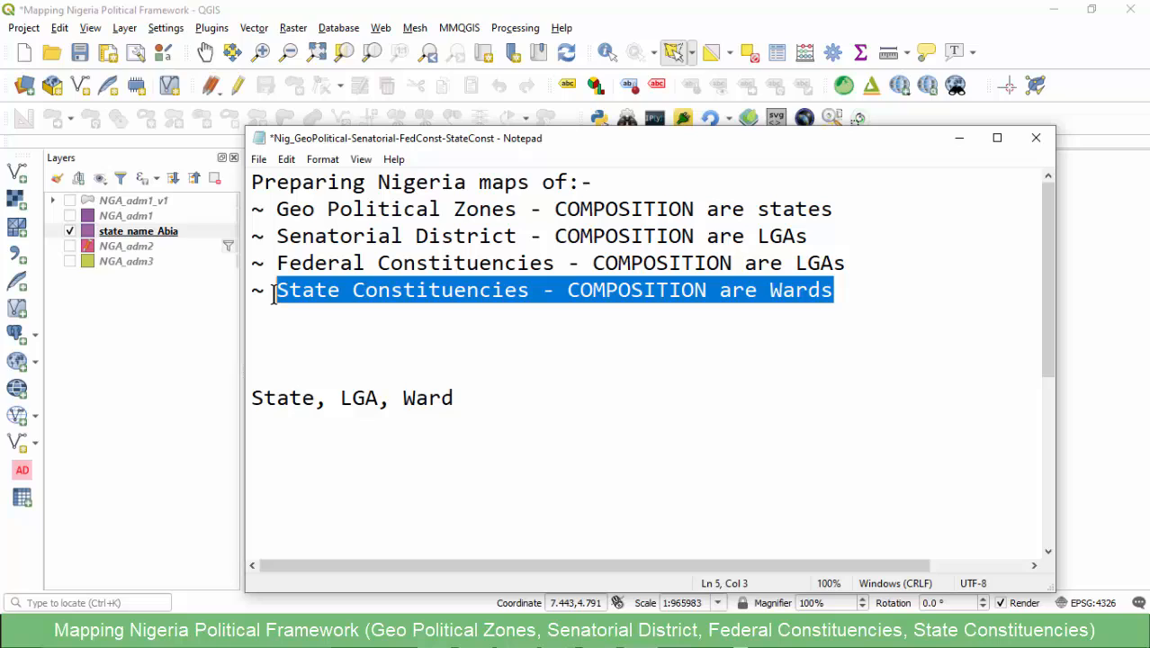
{"action": "left_click", "coordinate": [341, 320]}
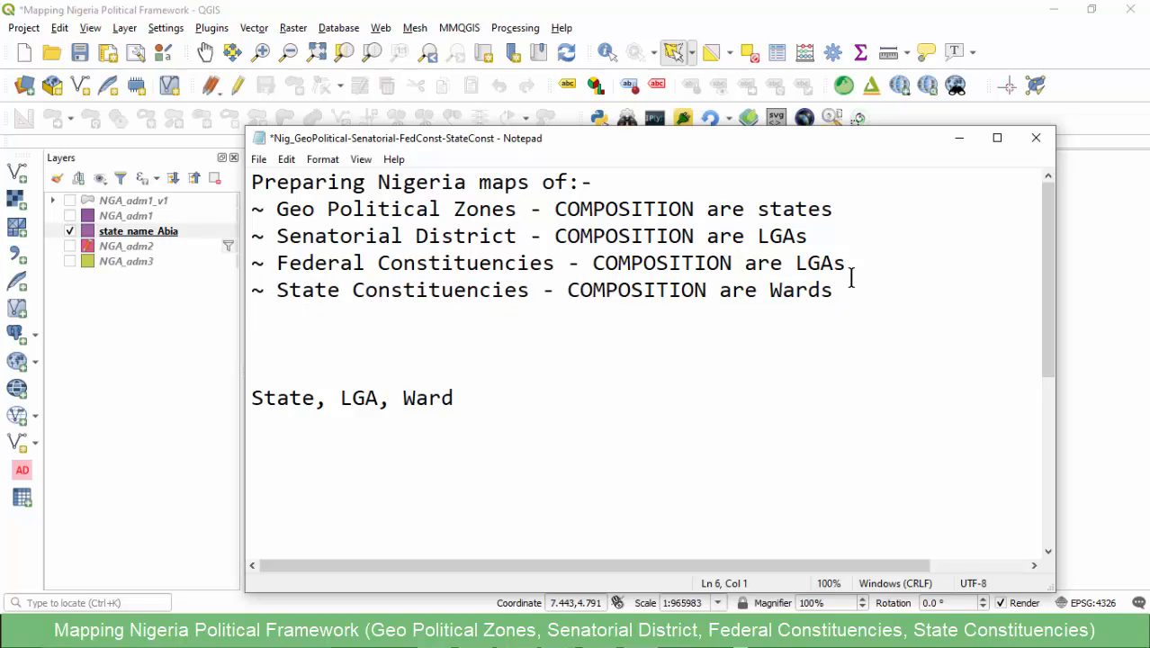
{"action": "left_click_drag", "start_coordinate": [856, 288], "coordinate": [271, 289]}
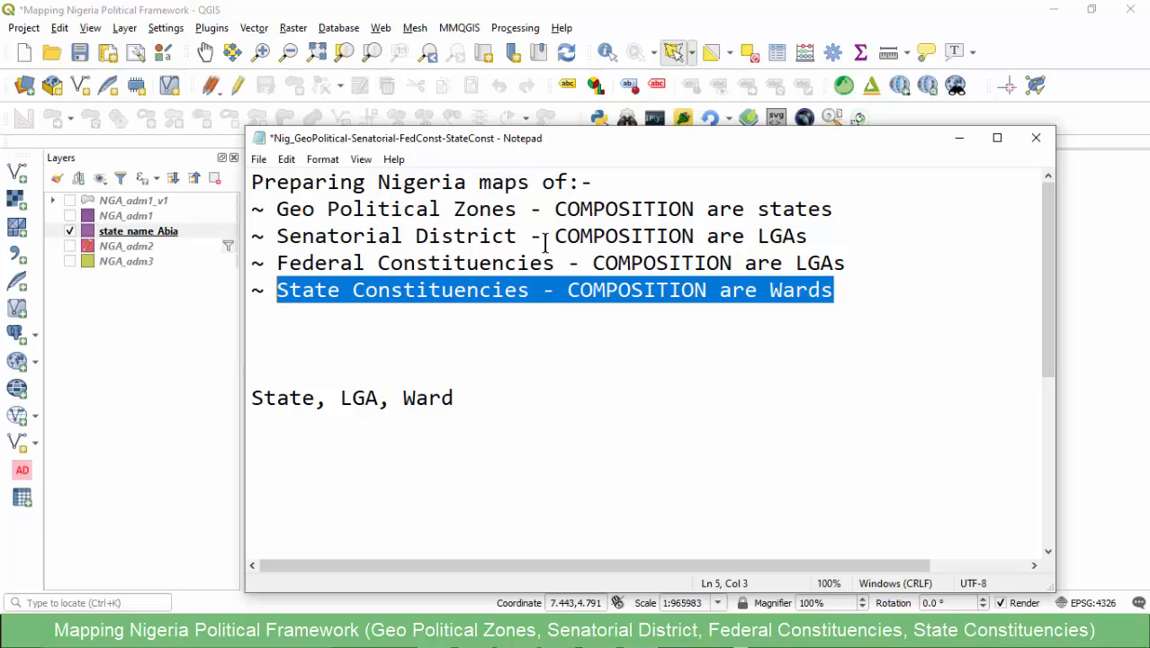
- Minimize the Notepad notes, switch to the Excel constituencies workbook and display its STATE CONST. sheet
{"action": "left_click", "coordinate": [961, 145]}
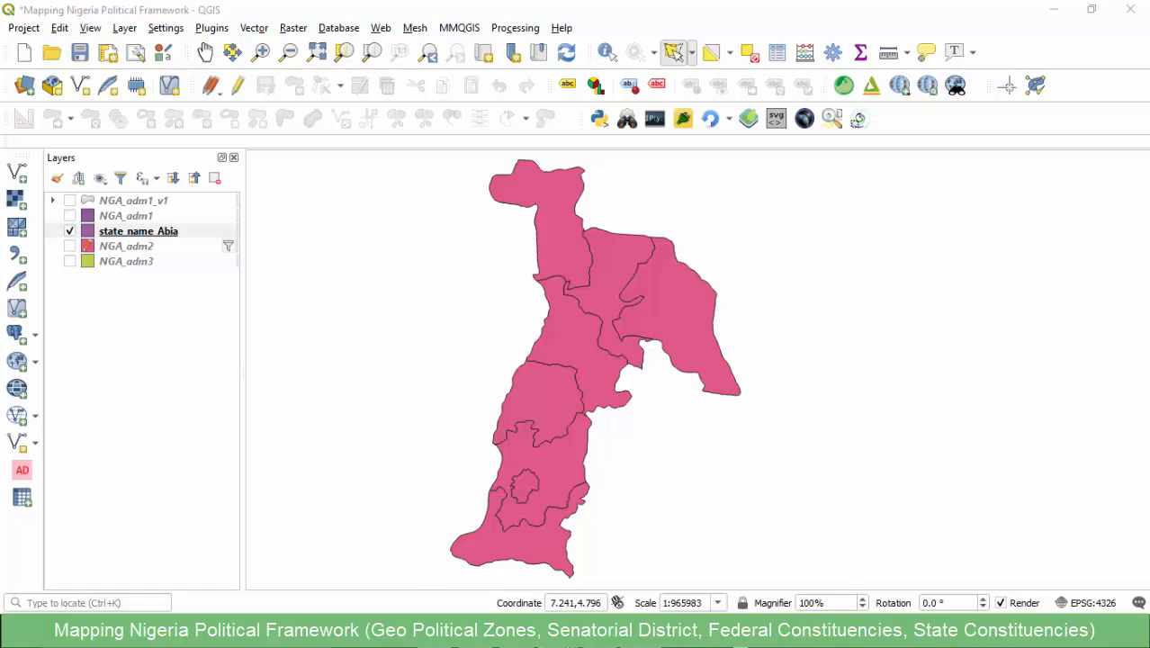
{"action": "mouse_move", "coordinate": [669, 542]}
{"action": "left_click", "coordinate": [378, 551]}
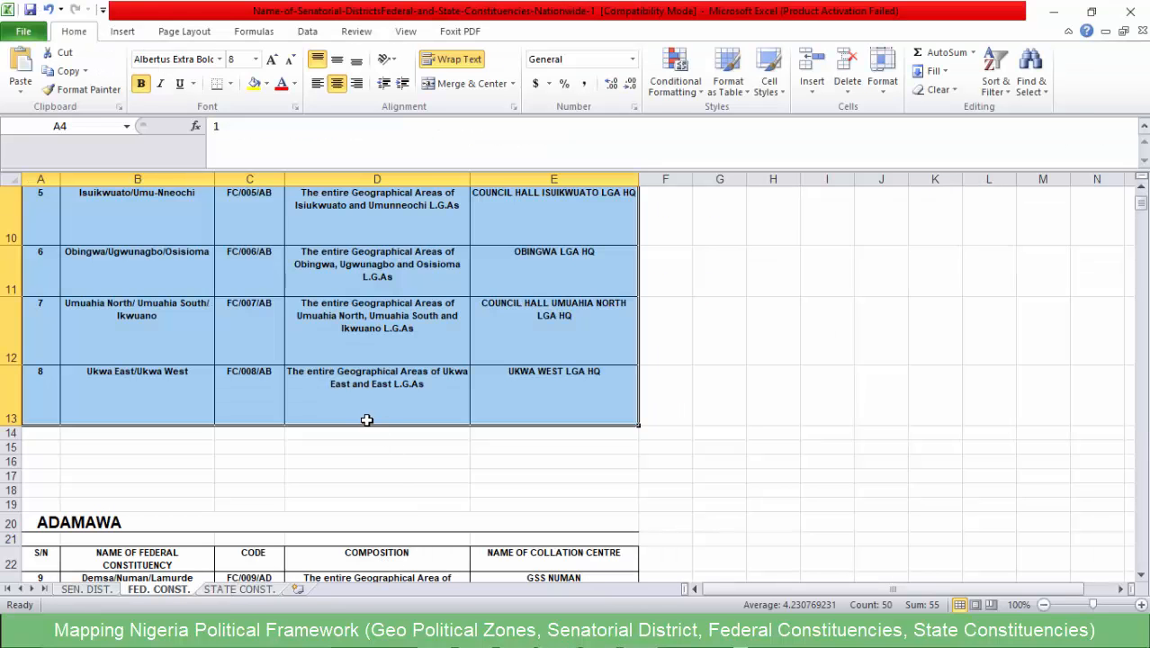
{"action": "left_click", "coordinate": [332, 436]}
{"action": "scroll", "coordinate": [328, 441], "scroll_direction": "down", "scroll_amount": 3}
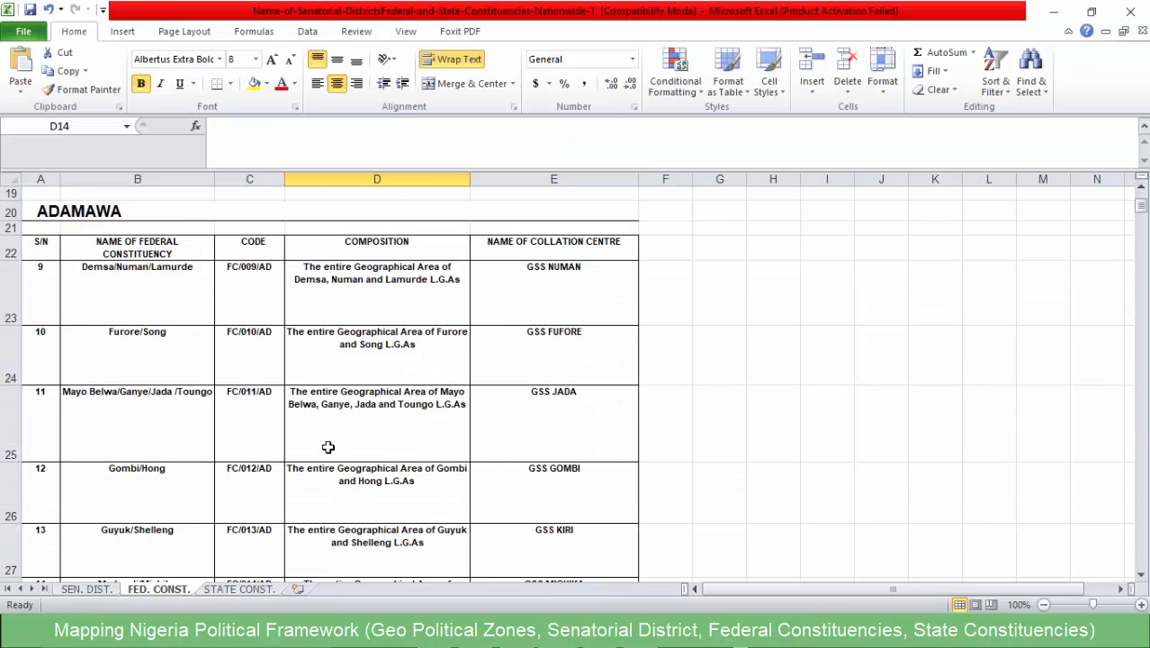
{"action": "left_click", "coordinate": [237, 588]}
{"action": "scroll", "coordinate": [205, 399], "scroll_direction": "up", "scroll_amount": 2}
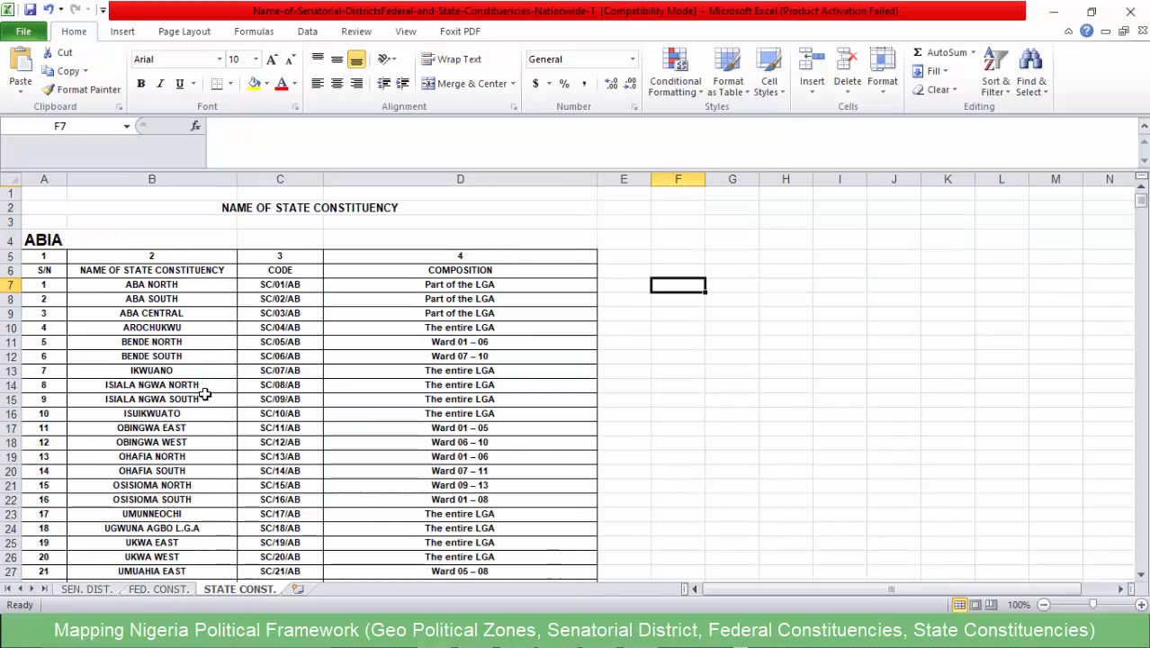
- Look through the state constituency tables by state, from Abia onwards, to find the KANO table
{"action": "scroll", "coordinate": [200, 393], "scroll_direction": "down", "scroll_amount": 8}
{"action": "scroll", "coordinate": [196, 387], "scroll_direction": "down", "scroll_amount": 20}
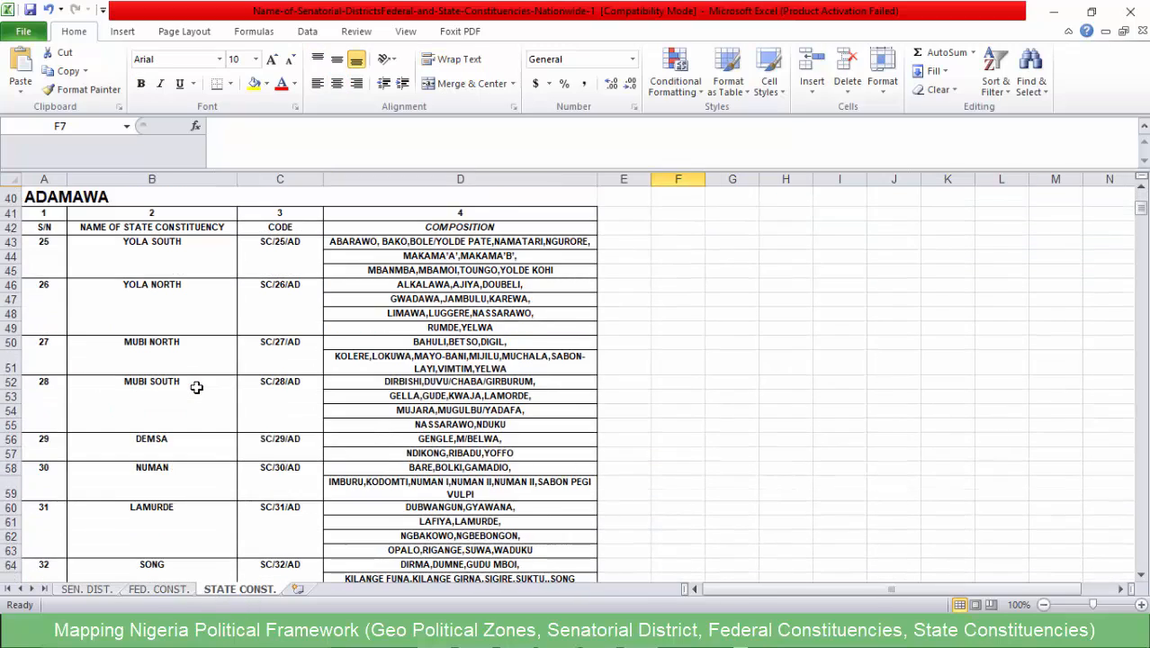
{"action": "scroll", "coordinate": [191, 387], "scroll_direction": "down", "scroll_amount": 20}
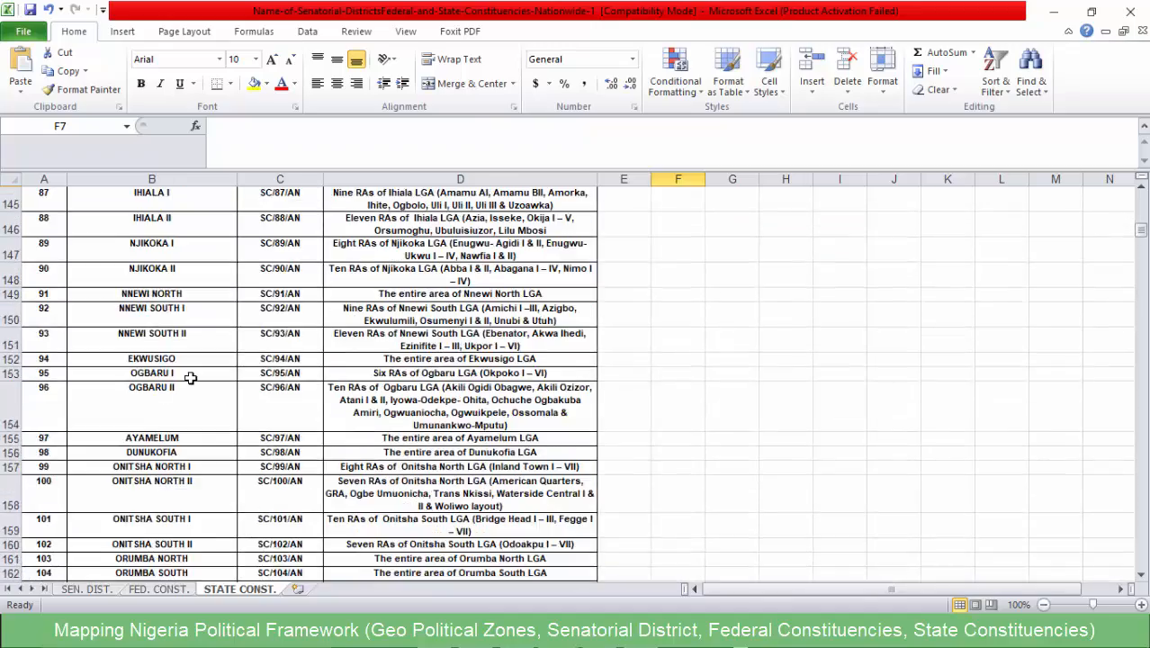
{"action": "scroll", "coordinate": [190, 379], "scroll_direction": "down", "scroll_amount": 5}
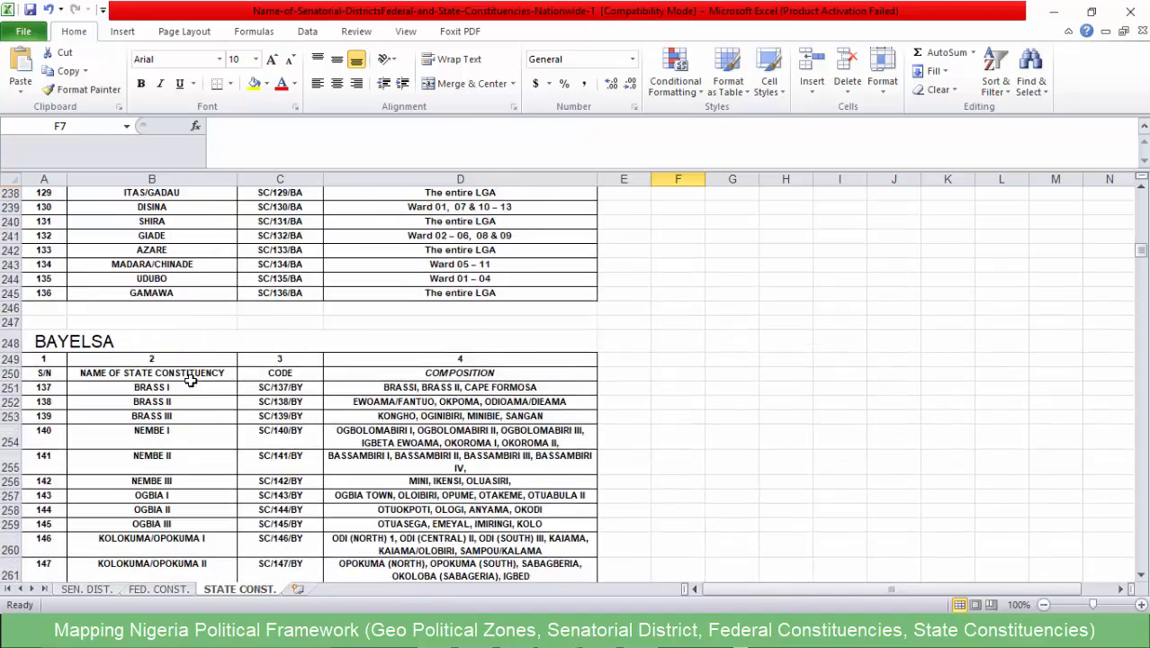
{"action": "scroll", "coordinate": [189, 376], "scroll_direction": "up", "scroll_amount": 20}
{"action": "scroll", "coordinate": [190, 376], "scroll_direction": "down", "scroll_amount": 7}
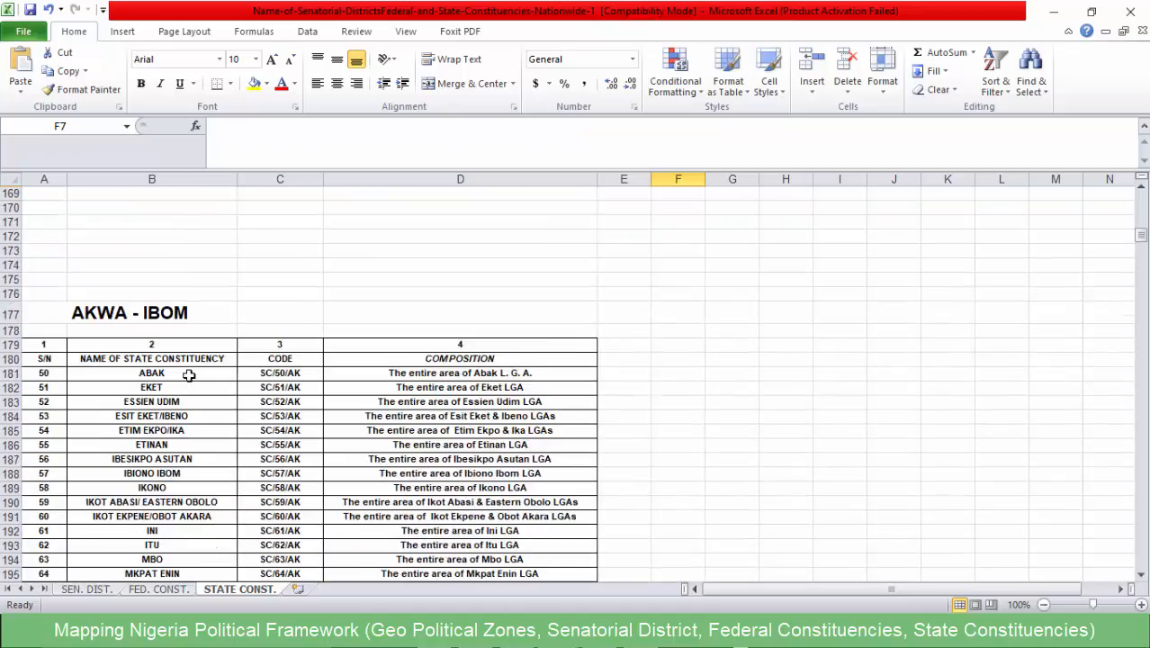
{"action": "scroll", "coordinate": [192, 374], "scroll_direction": "up", "scroll_amount": 6}
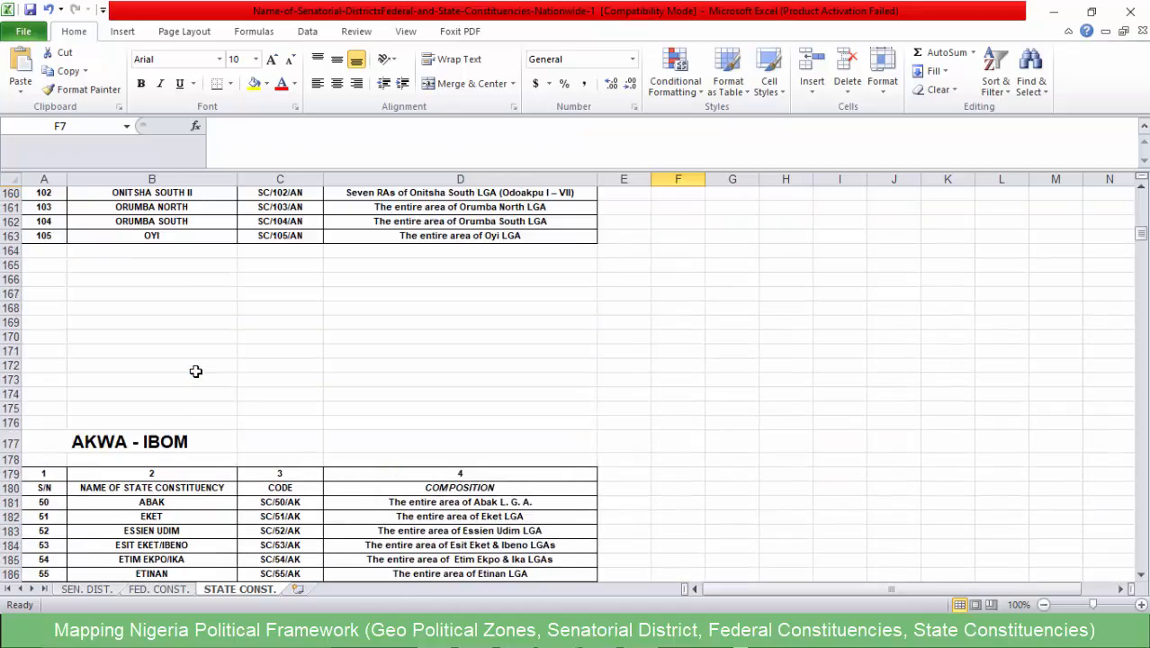
{"action": "scroll", "coordinate": [193, 371], "scroll_direction": "down", "scroll_amount": 8}
{"action": "scroll", "coordinate": [193, 371], "scroll_direction": "down", "scroll_amount": 20}
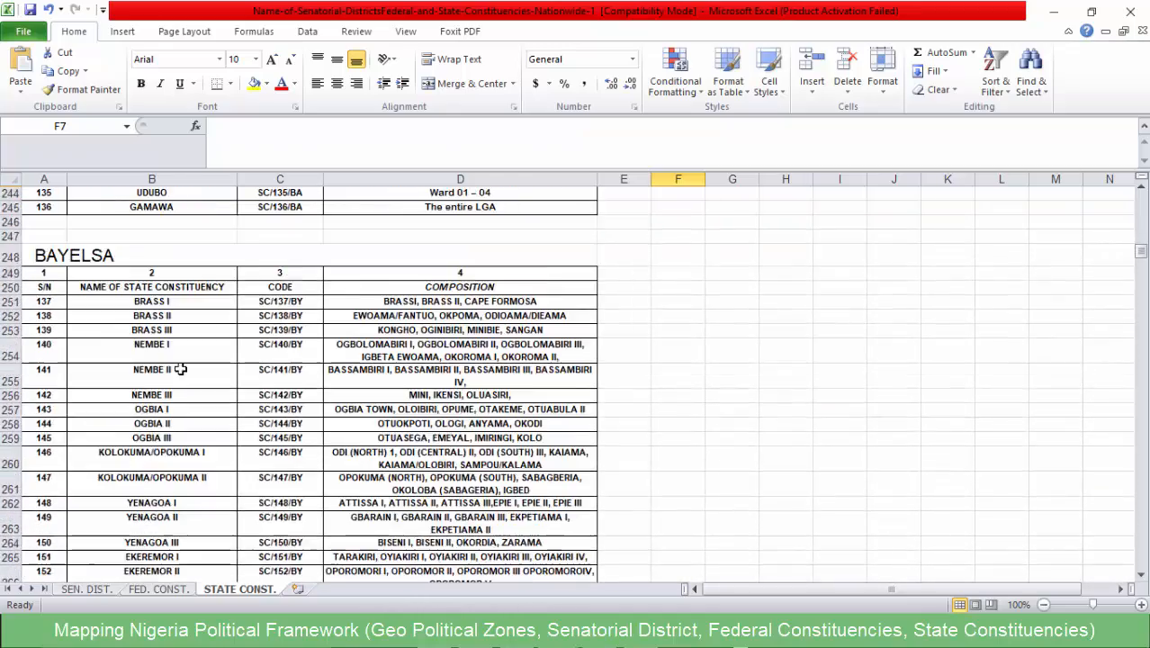
{"action": "scroll", "coordinate": [185, 364], "scroll_direction": "down", "scroll_amount": 19}
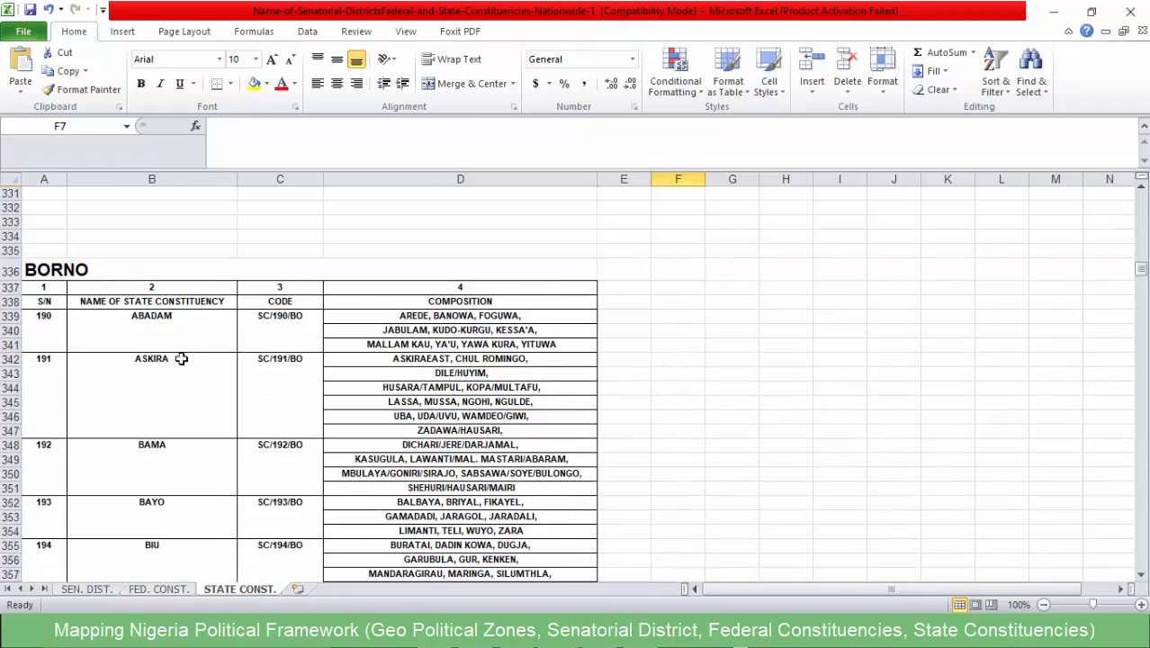
{"action": "scroll", "coordinate": [176, 347], "scroll_direction": "down", "scroll_amount": 20}
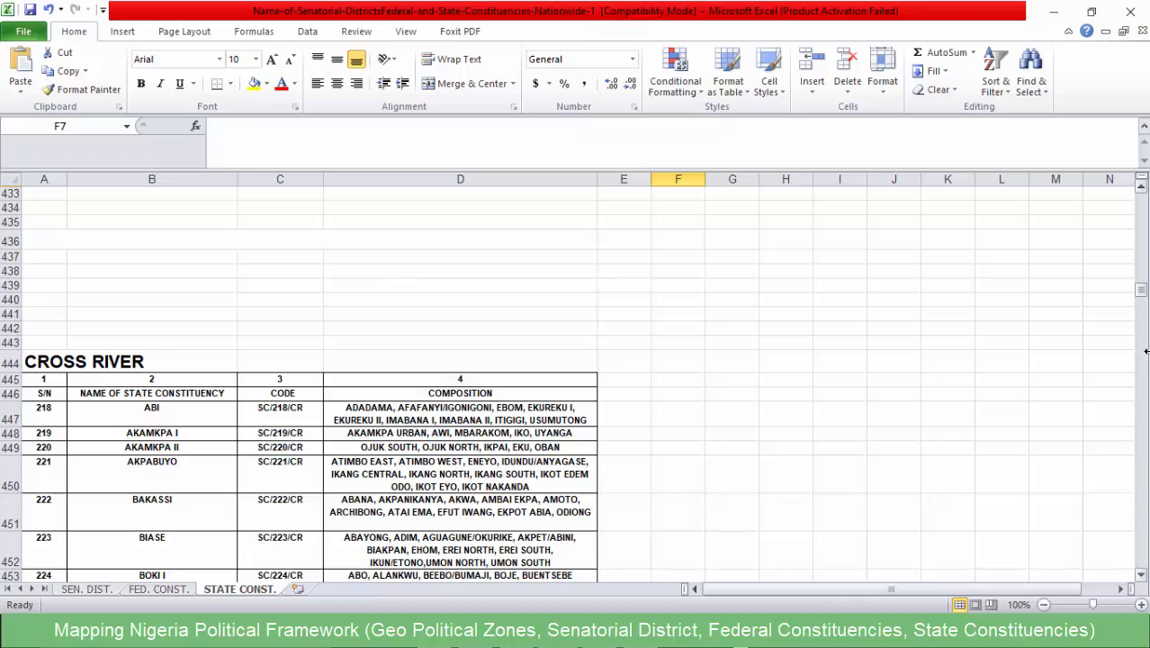
{"action": "left_click_drag", "start_coordinate": [1141, 289], "coordinate": [1138, 421]}
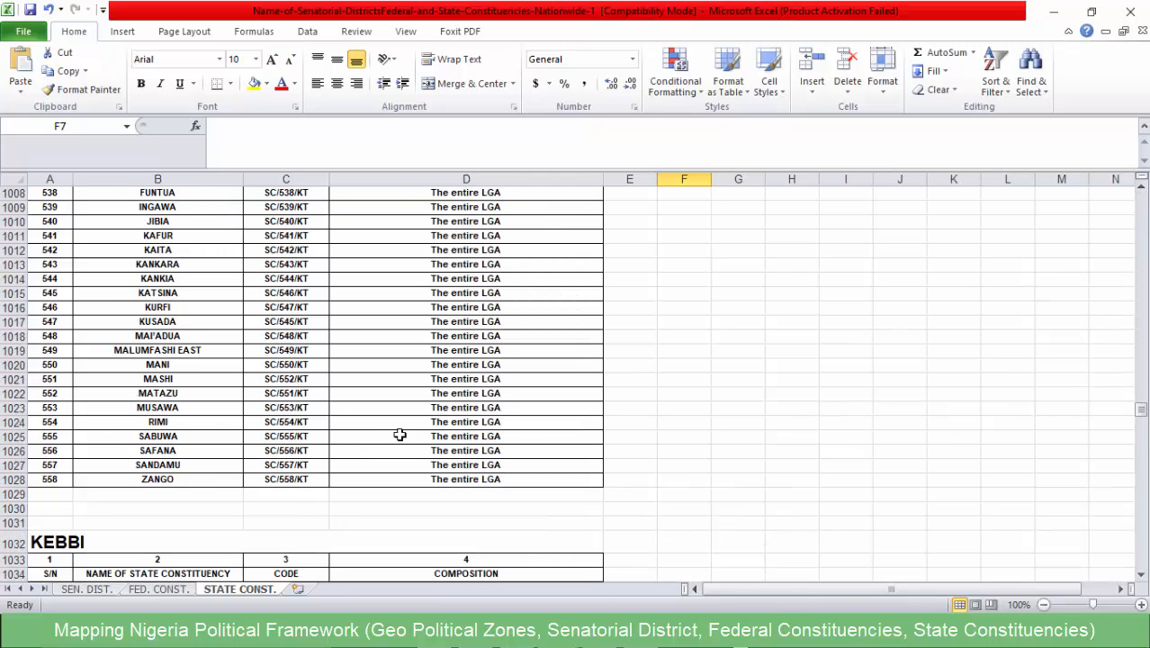
{"action": "scroll", "coordinate": [373, 403], "scroll_direction": "up", "scroll_amount": 20}
{"action": "scroll", "coordinate": [369, 393], "scroll_direction": "up", "scroll_amount": 10}
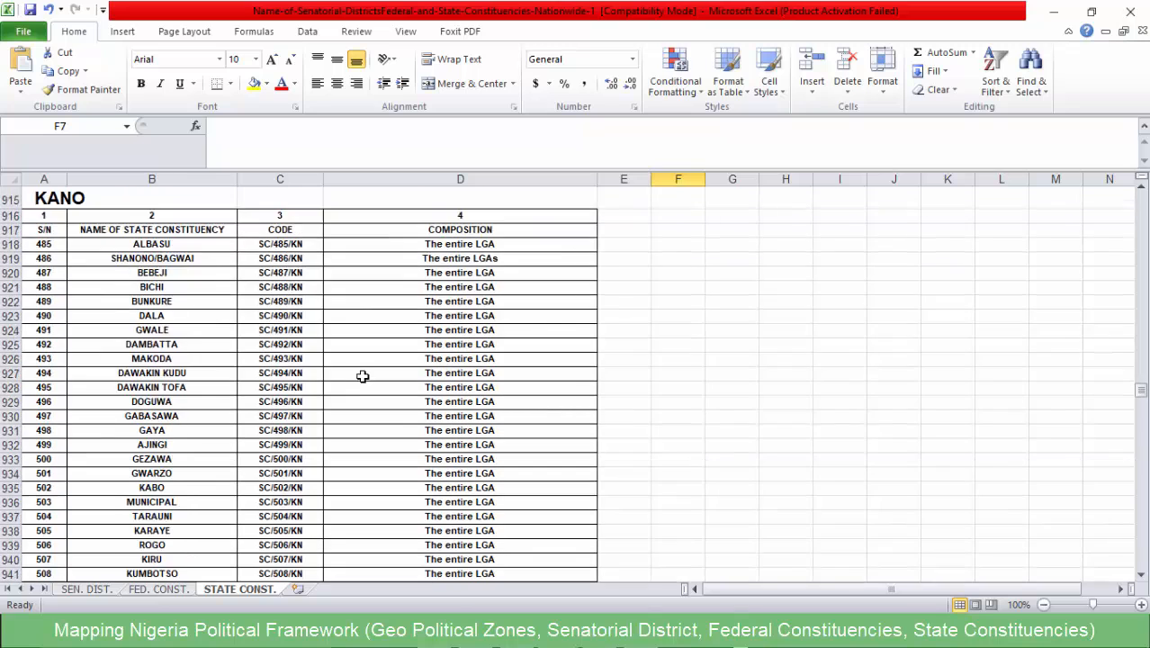
{"action": "scroll", "coordinate": [365, 367], "scroll_direction": "down", "scroll_amount": 2}
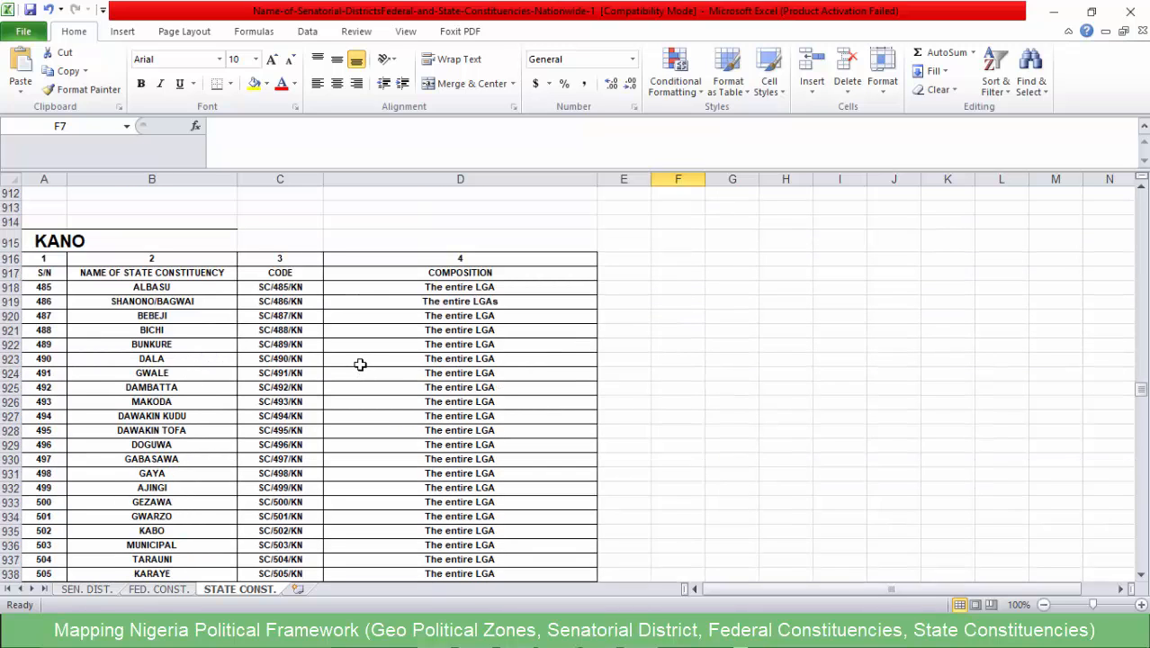
- Examine the KANO table's constituency names and compositions from ALBASU down to GARKO
{"action": "left_click", "coordinate": [69, 245]}
{"action": "left_click", "coordinate": [439, 288]}
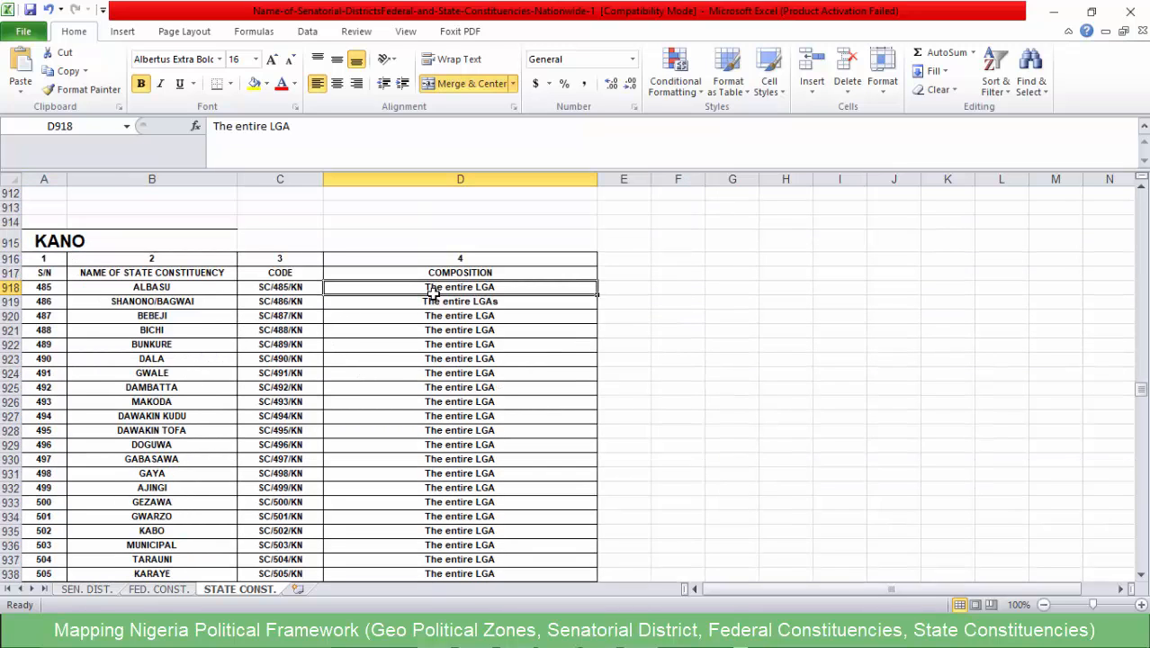
{"action": "scroll", "coordinate": [193, 306], "scroll_direction": "down", "scroll_amount": 3}
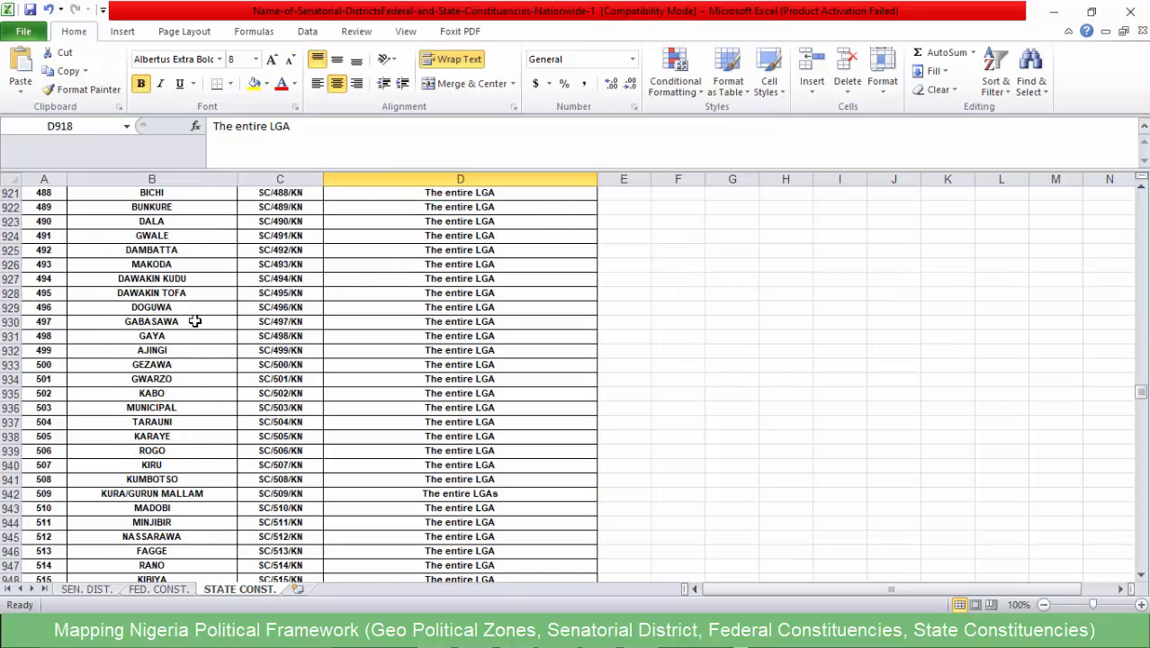
{"action": "scroll", "coordinate": [194, 321], "scroll_direction": "down", "scroll_amount": 6}
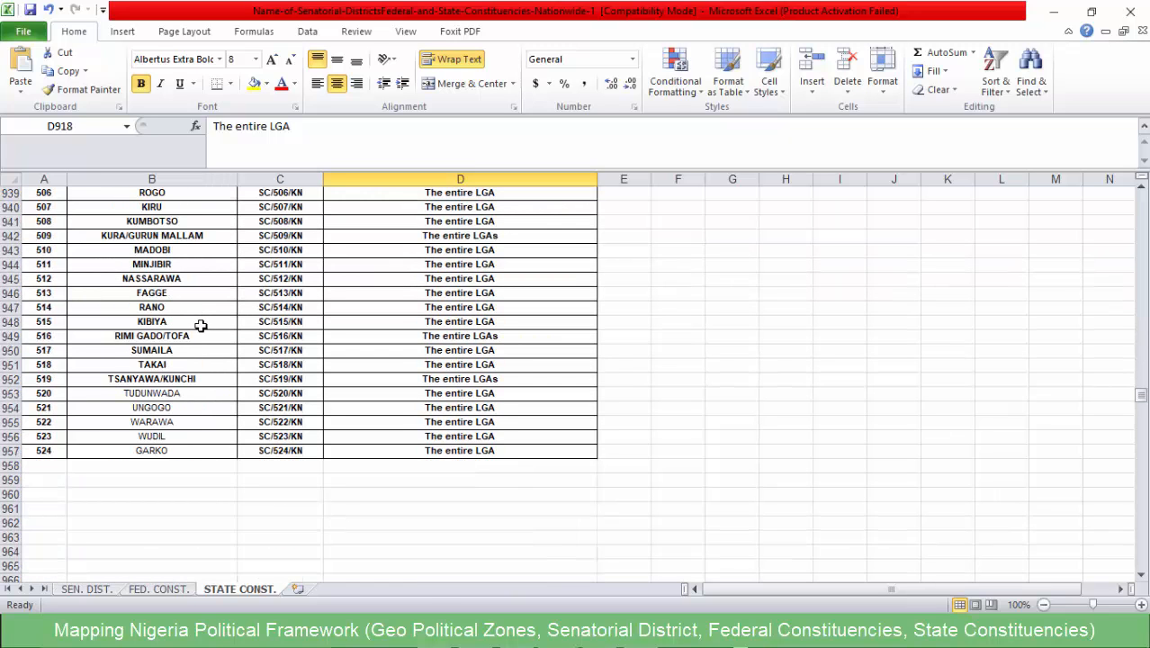
{"action": "left_click", "coordinate": [182, 450]}
{"action": "left_click", "coordinate": [180, 419]}
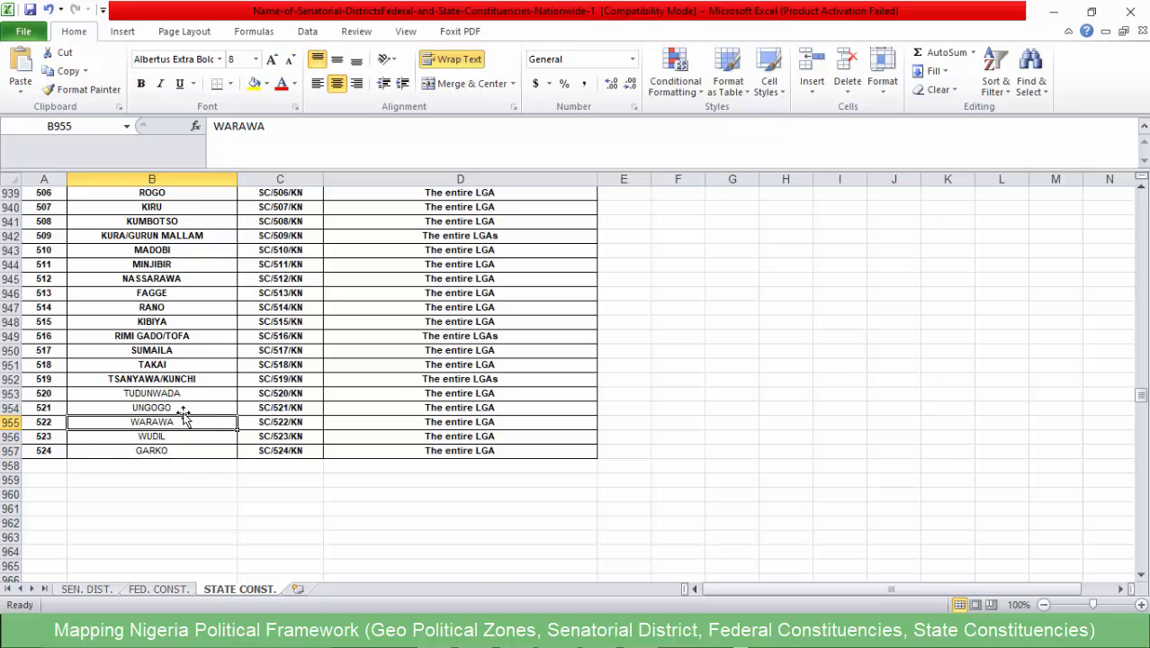
{"action": "scroll", "coordinate": [173, 407], "scroll_direction": "up", "scroll_amount": 6}
{"action": "scroll", "coordinate": [173, 407], "scroll_direction": "up", "scroll_amount": 5}
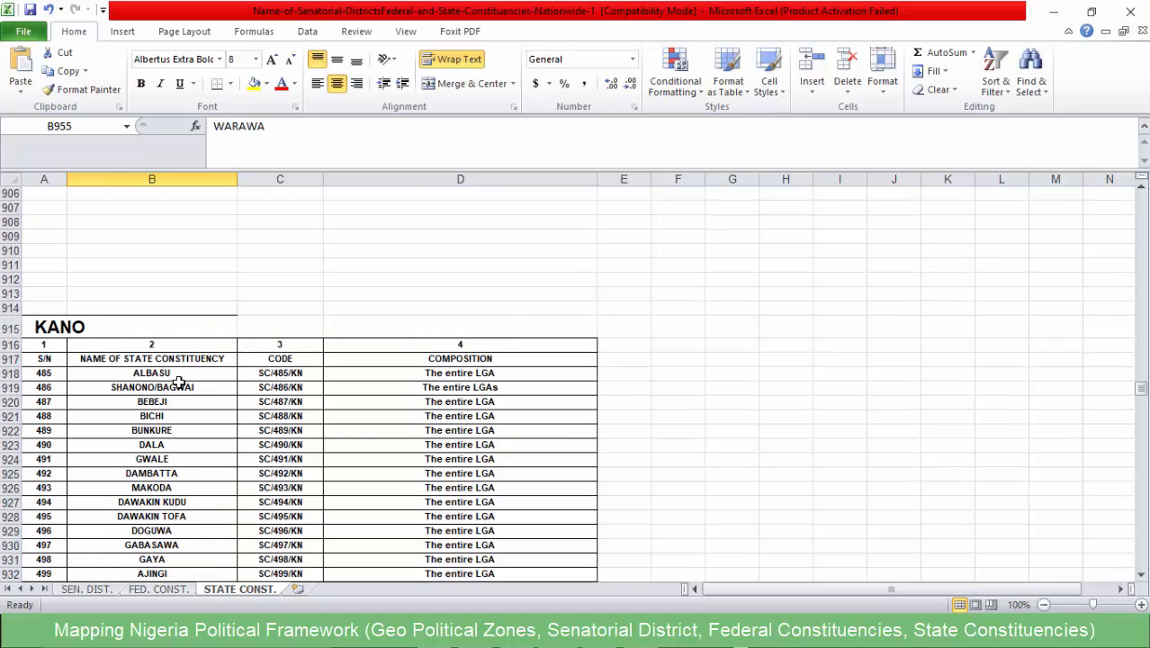
{"action": "scroll", "coordinate": [180, 379], "scroll_direction": "down", "scroll_amount": 2}
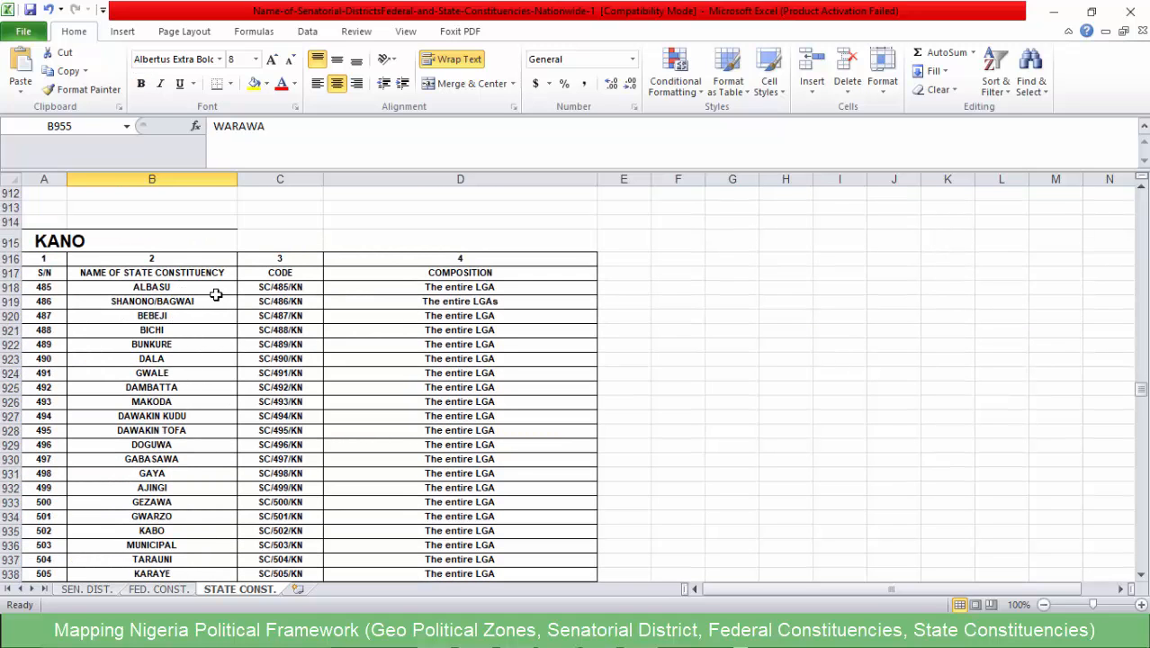
- Compare the compositions of ALBASU and Kano's combined constituencies SHANONO/BAGWAI, KURA/GURUN MALLAM and RIMI GADO/TOFA
{"action": "left_click", "coordinate": [486, 286]}
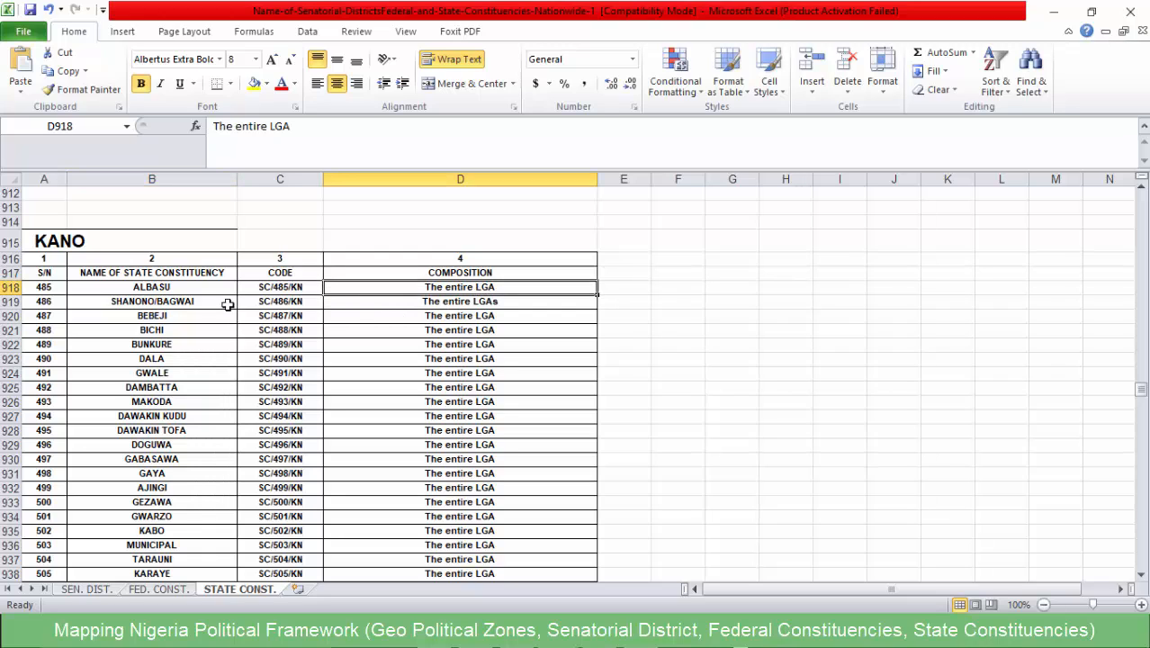
{"action": "left_click", "coordinate": [450, 272]}
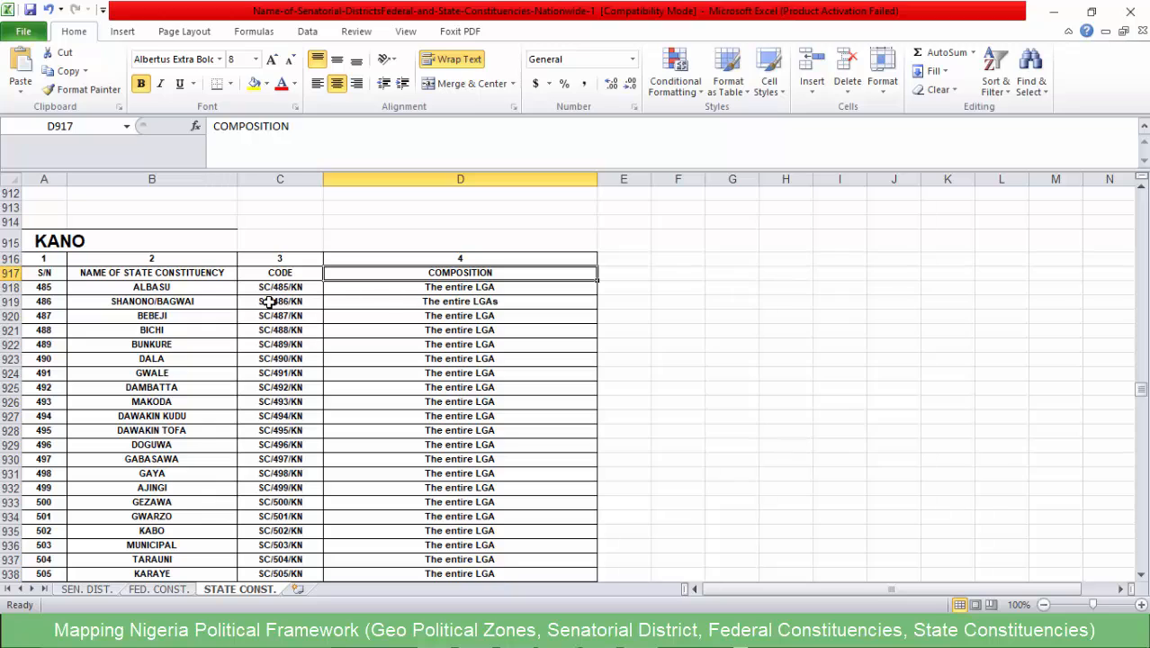
{"action": "left_click", "coordinate": [173, 304]}
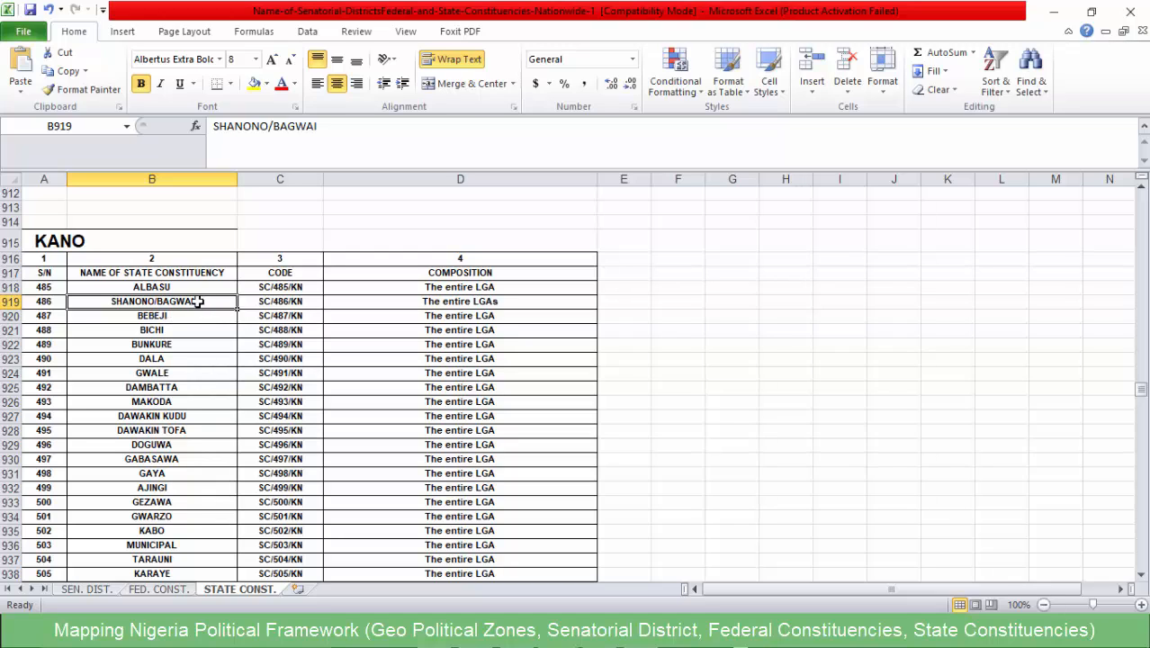
{"action": "left_click", "coordinate": [452, 303]}
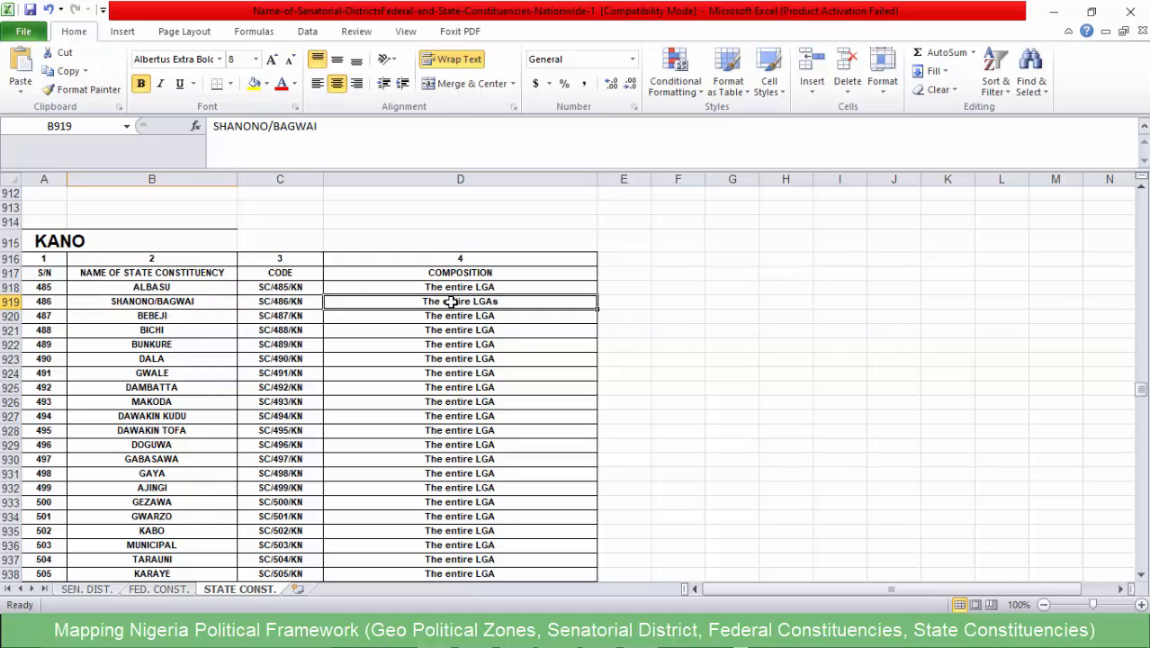
{"action": "left_click", "coordinate": [130, 303]}
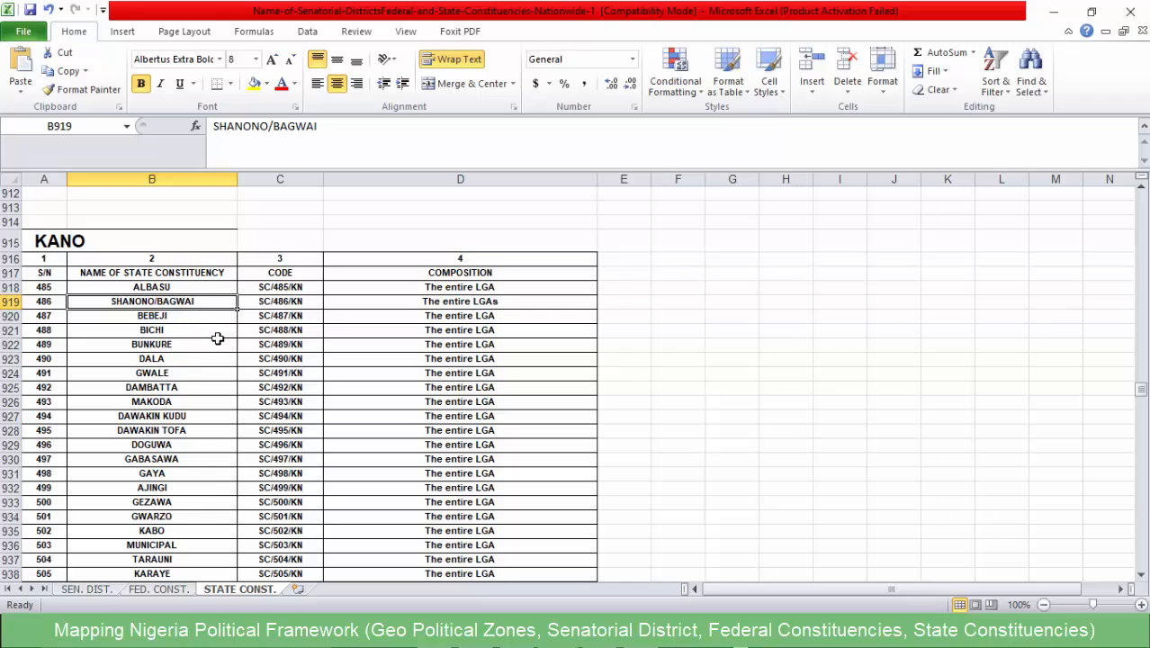
{"action": "scroll", "coordinate": [217, 339], "scroll_direction": "down", "scroll_amount": 4}
{"action": "scroll", "coordinate": [456, 315], "scroll_direction": "down", "scroll_amount": 2}
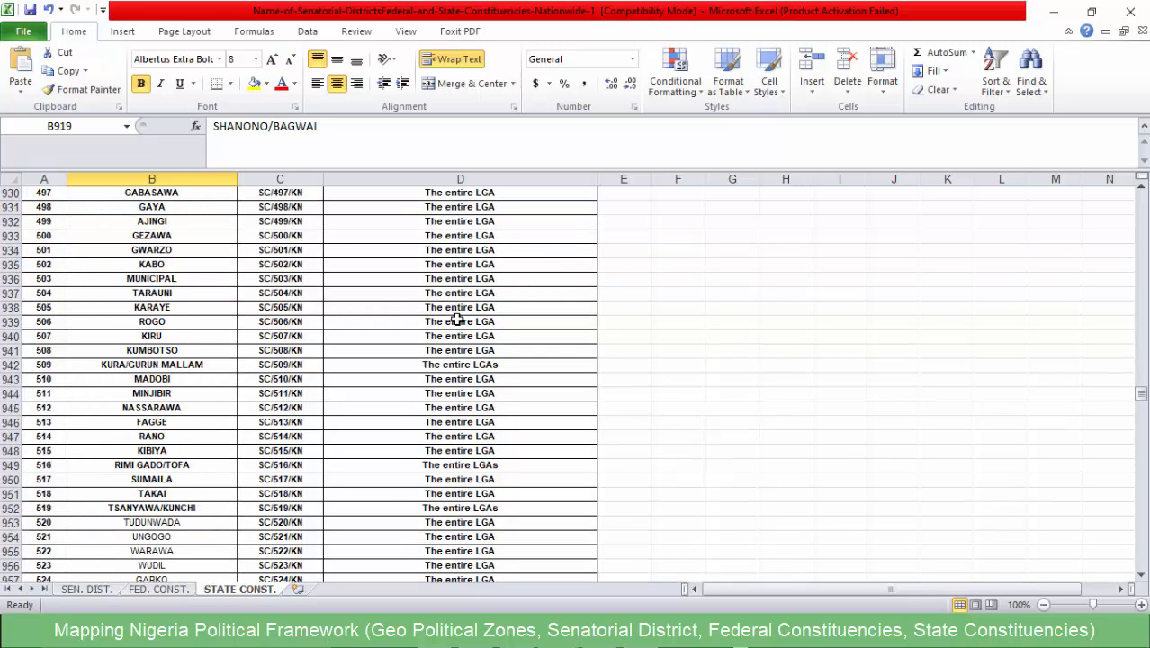
{"action": "left_click", "coordinate": [471, 367]}
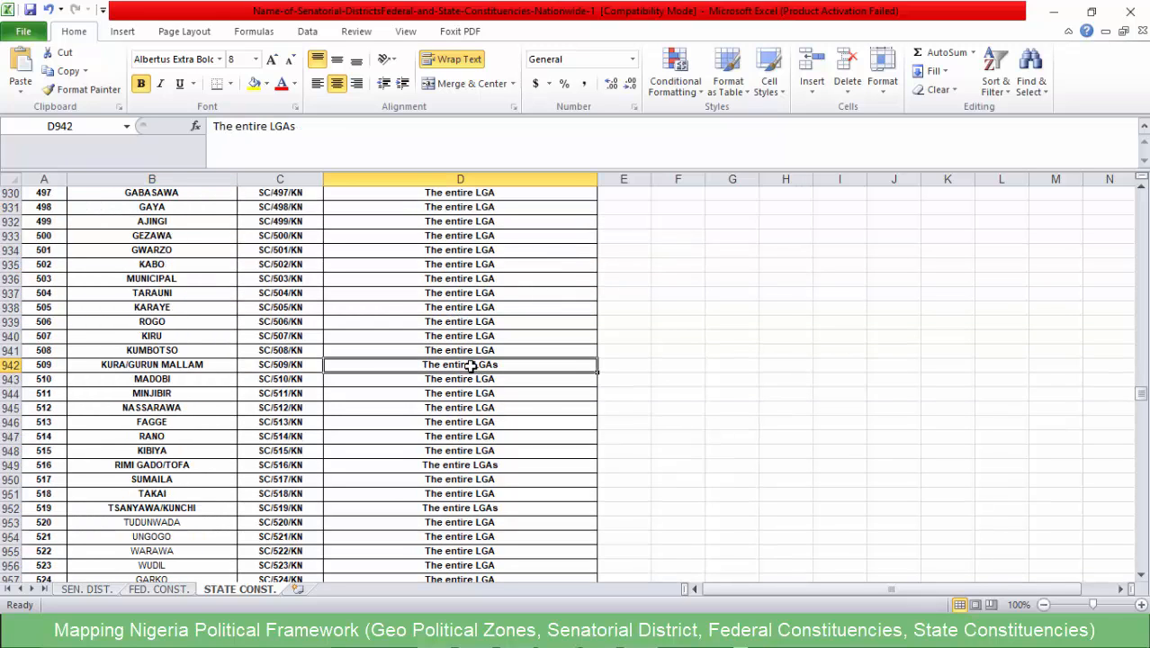
{"action": "left_click", "coordinate": [180, 368]}
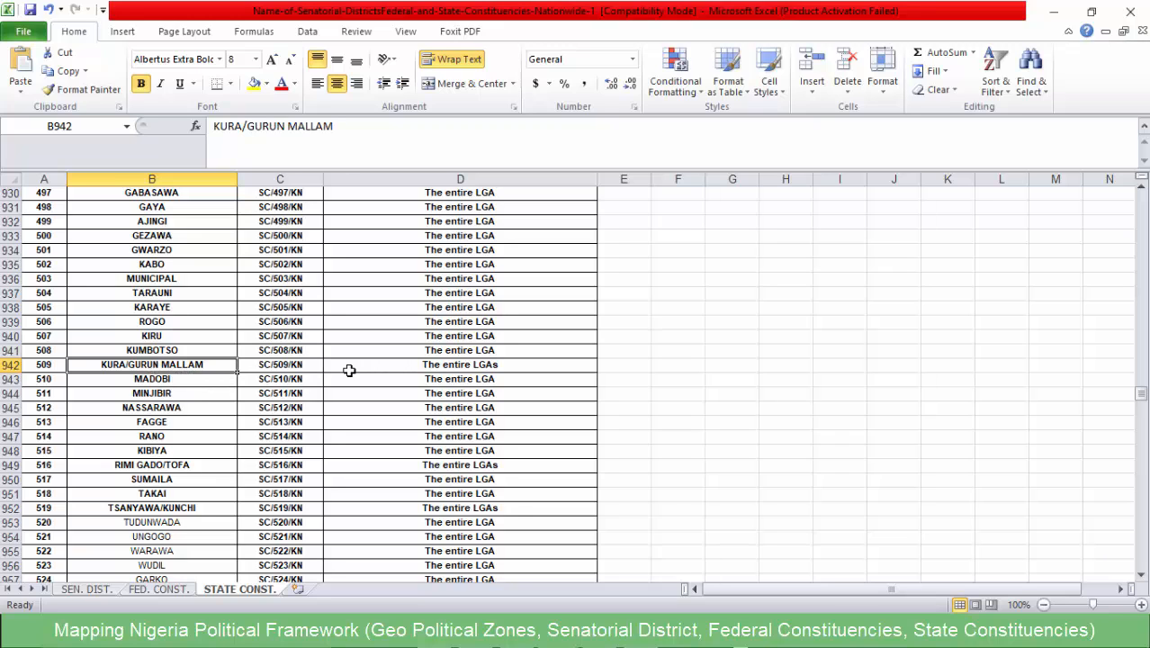
{"action": "scroll", "coordinate": [422, 379], "scroll_direction": "down", "scroll_amount": 3}
{"action": "left_click", "coordinate": [498, 340]}
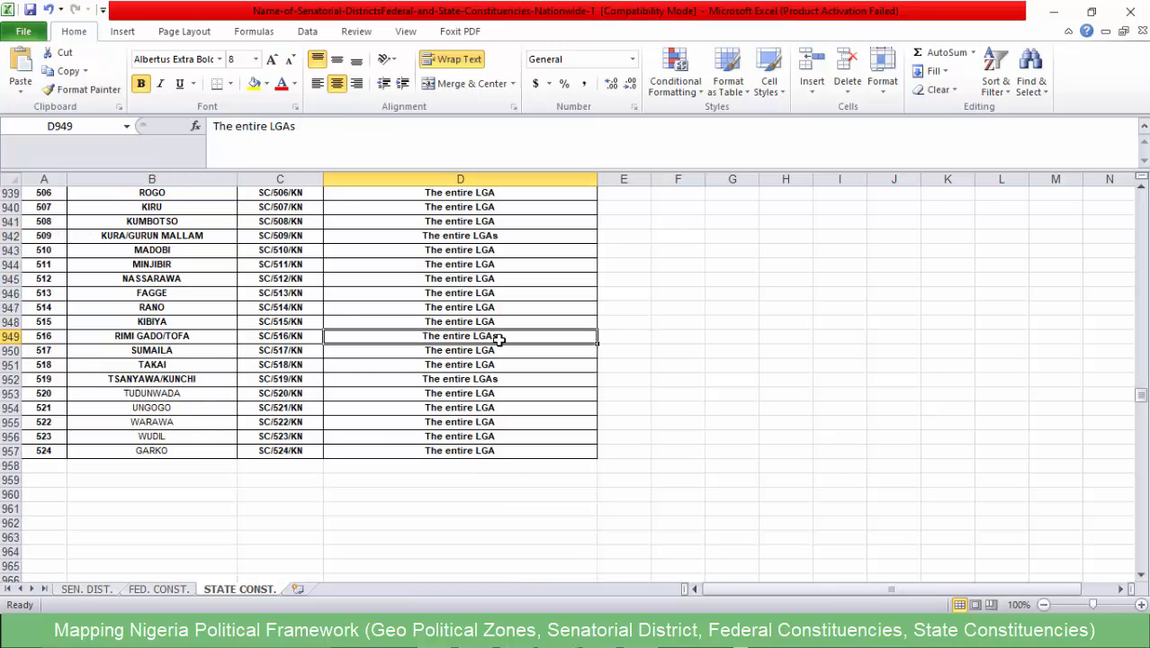
{"action": "left_click", "coordinate": [209, 336]}
{"action": "scroll", "coordinate": [232, 358], "scroll_direction": "up", "scroll_amount": 3}
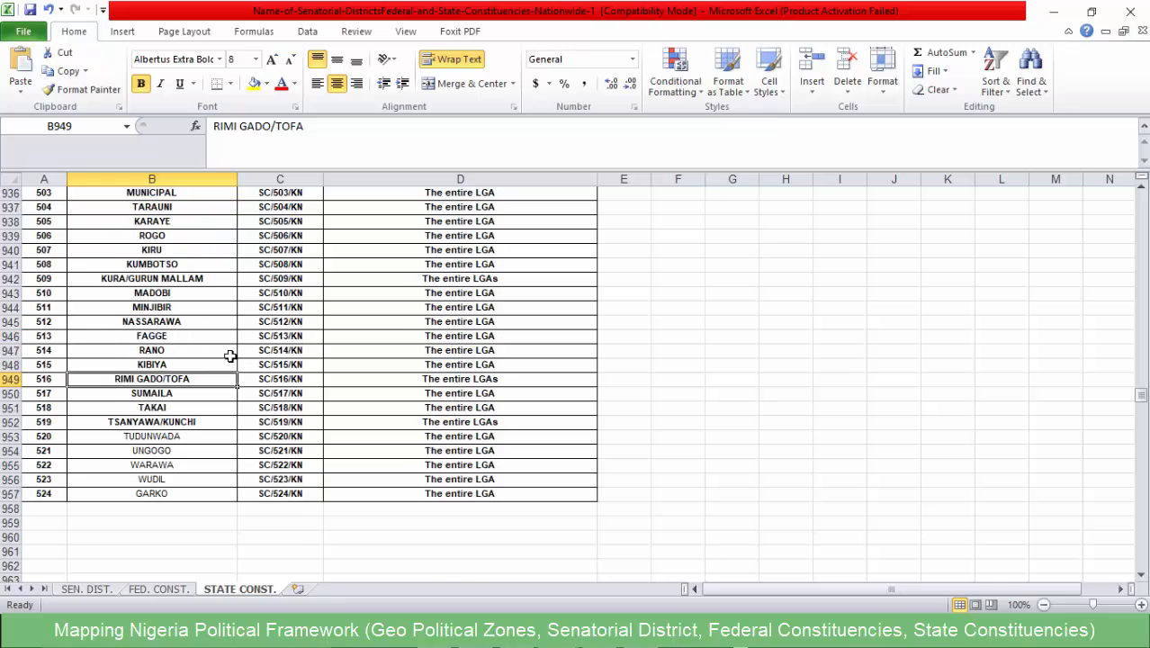
{"action": "scroll", "coordinate": [374, 332], "scroll_direction": "up", "scroll_amount": 4}
{"action": "scroll", "coordinate": [375, 332], "scroll_direction": "up", "scroll_amount": 2}
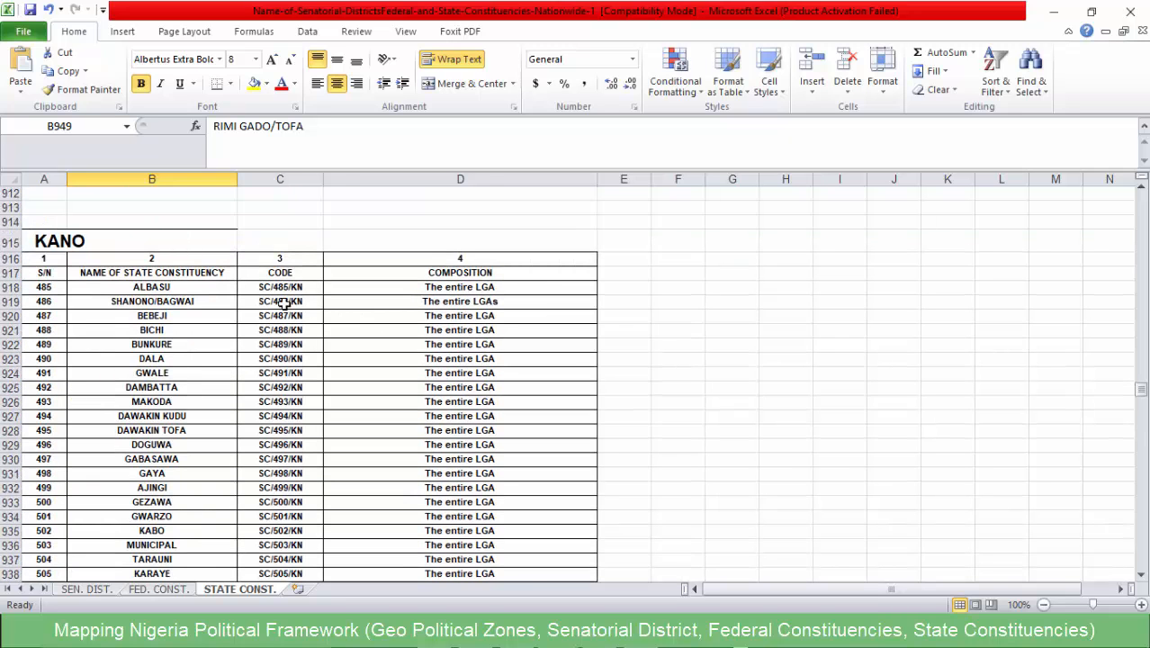
- Copy the whole Kano state constituency table, cells A916 to D957, including its header rows
{"action": "left_click", "coordinate": [43, 259]}
{"action": "left_click_drag", "start_coordinate": [106, 268], "coordinate": [372, 540]}
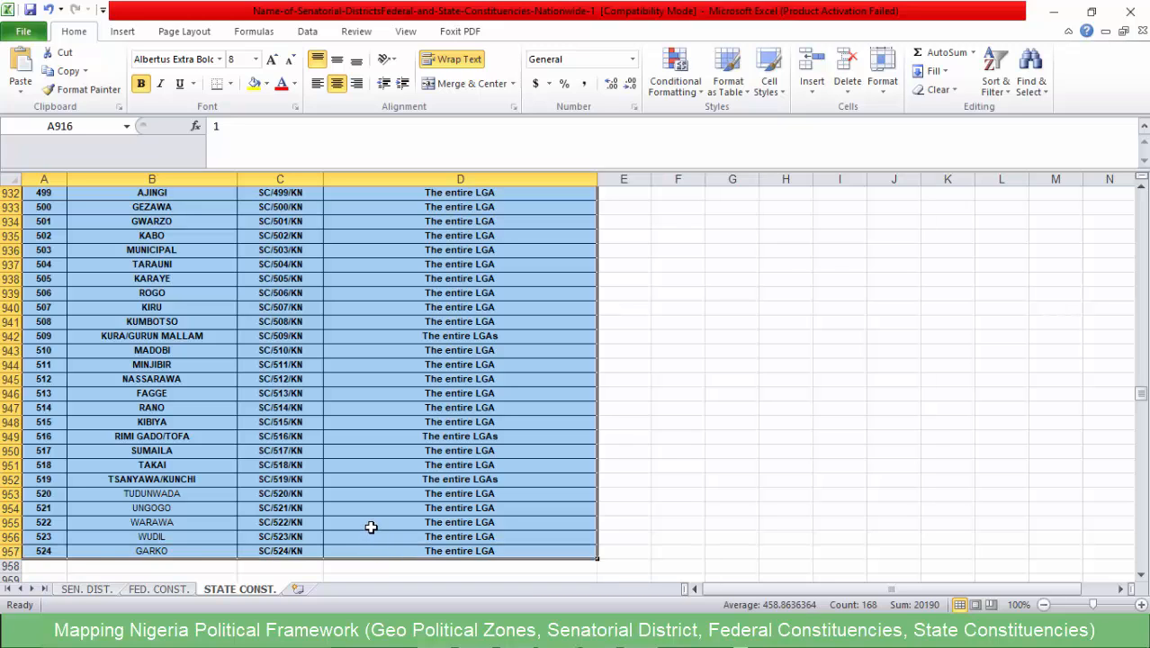
{"action": "key", "text": "ctrl+c"}
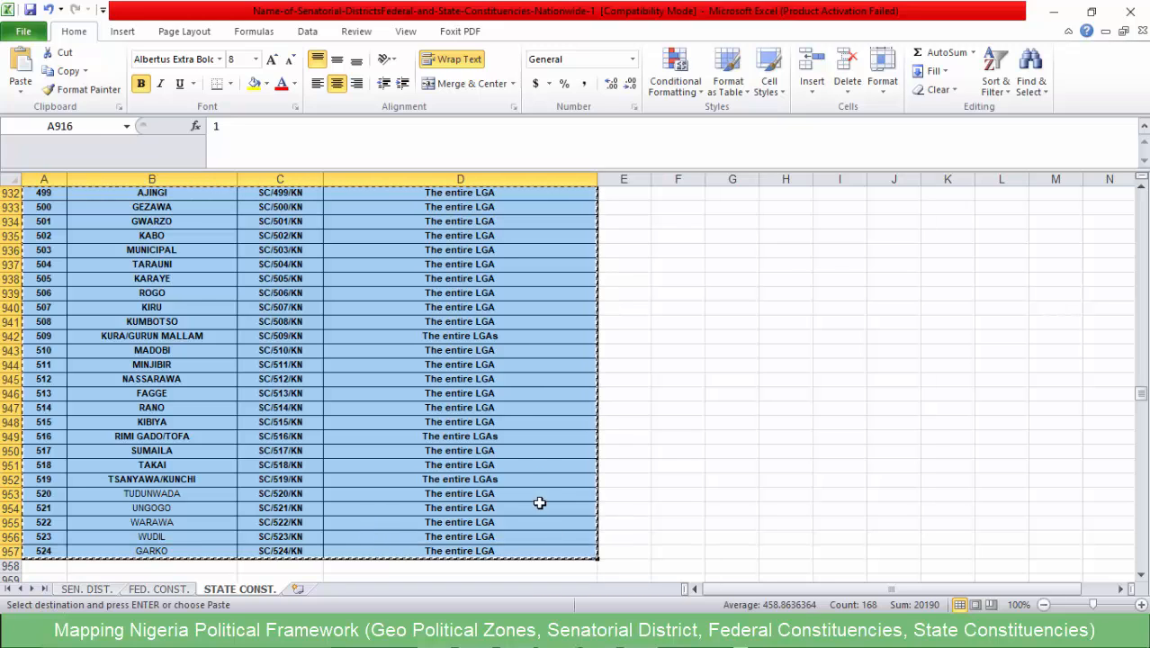
{"action": "scroll", "coordinate": [537, 477], "scroll_direction": "down", "scroll_amount": 4}
{"action": "scroll", "coordinate": [534, 455], "scroll_direction": "up", "scroll_amount": 3}
{"action": "scroll", "coordinate": [542, 539], "scroll_direction": "down", "scroll_amount": 16}
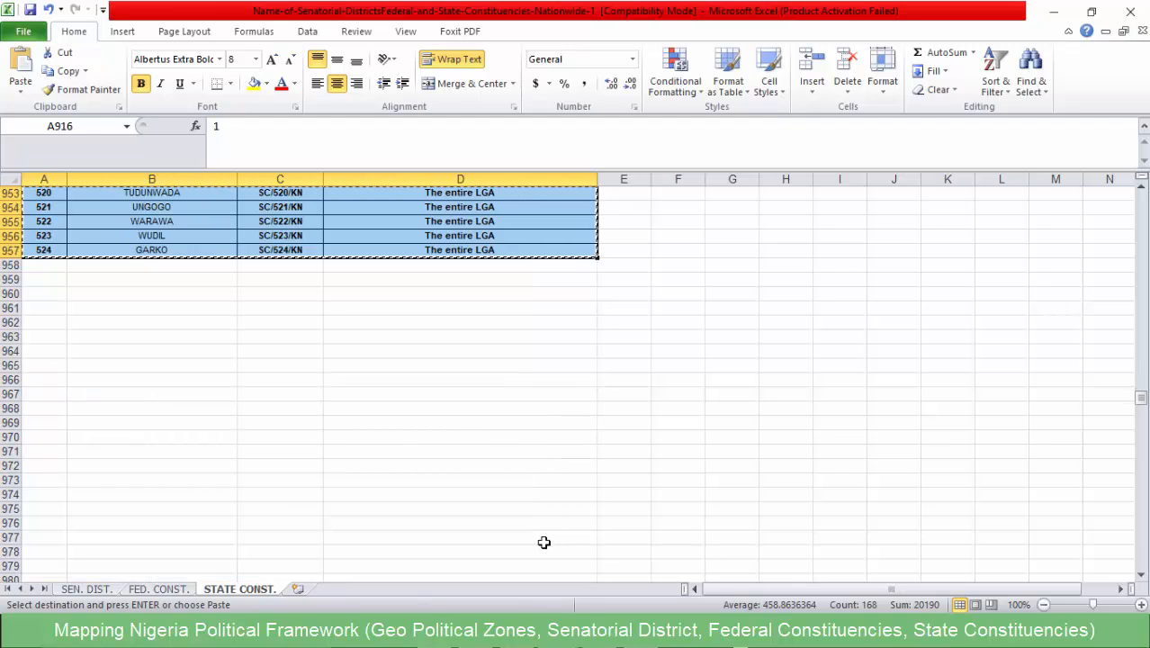
- Switch to the Abia_state_FedConst workbook and close it
{"action": "scroll", "coordinate": [521, 539], "scroll_direction": "up", "scroll_amount": 15}
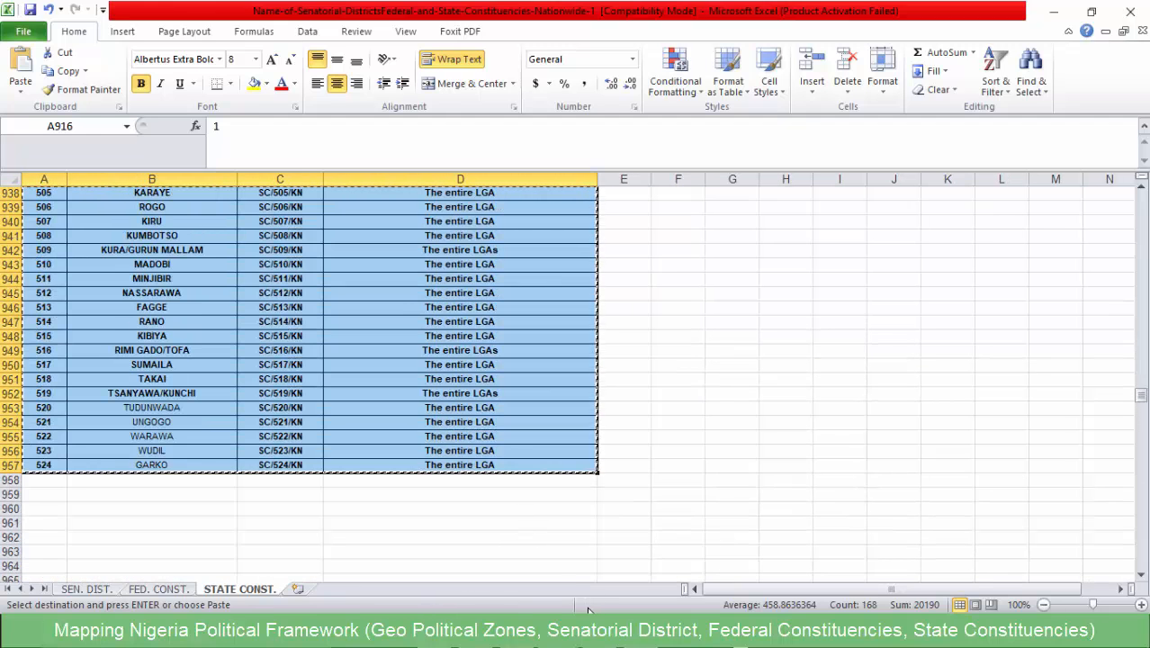
{"action": "left_click", "coordinate": [751, 524]}
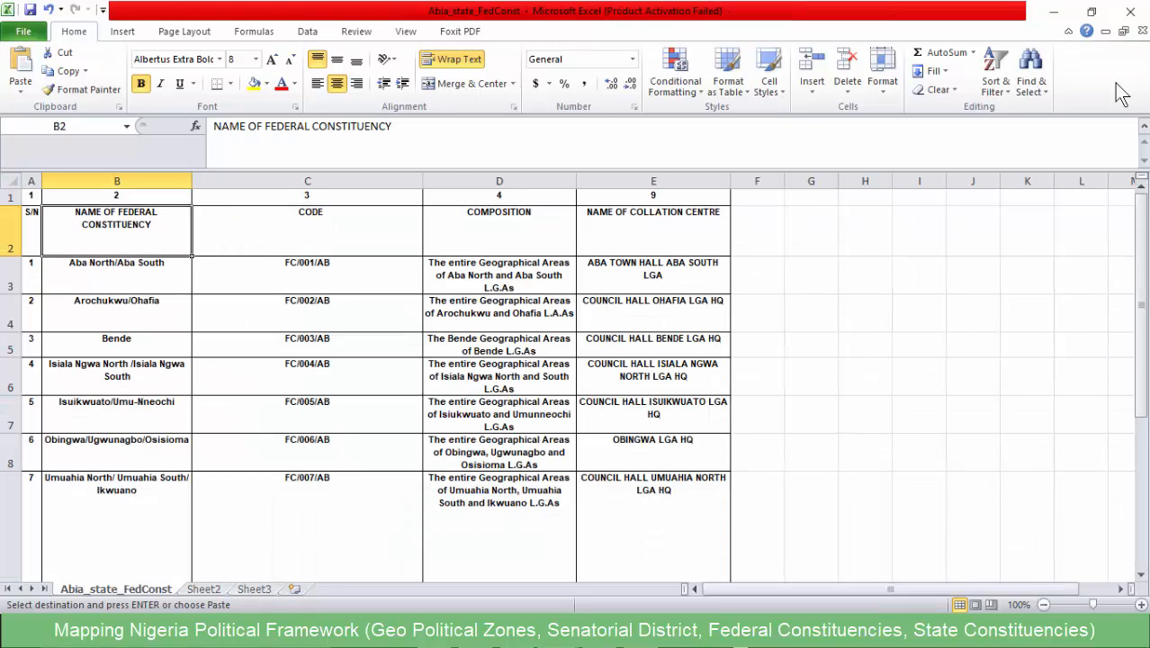
{"action": "left_click", "coordinate": [1142, 31]}
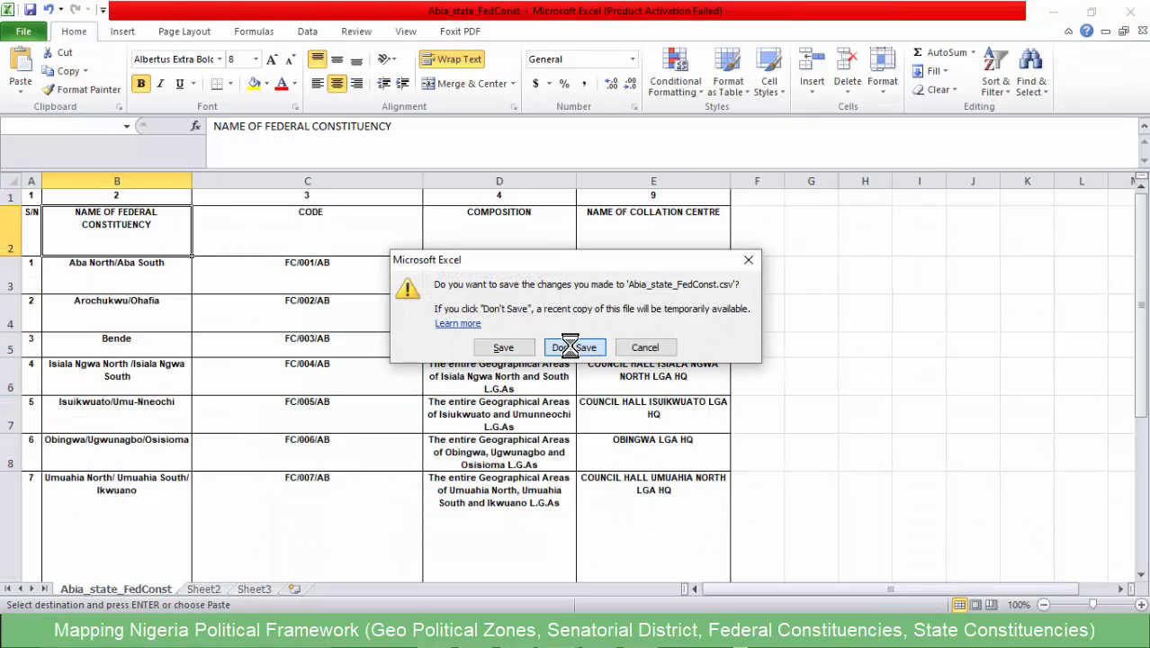
{"action": "left_click", "coordinate": [506, 347]}
- Paste the copied Kano table into a new workbook, fit the S/N column and widen columns B to D to show their text
{"action": "key", "text": "ctrl+n"}
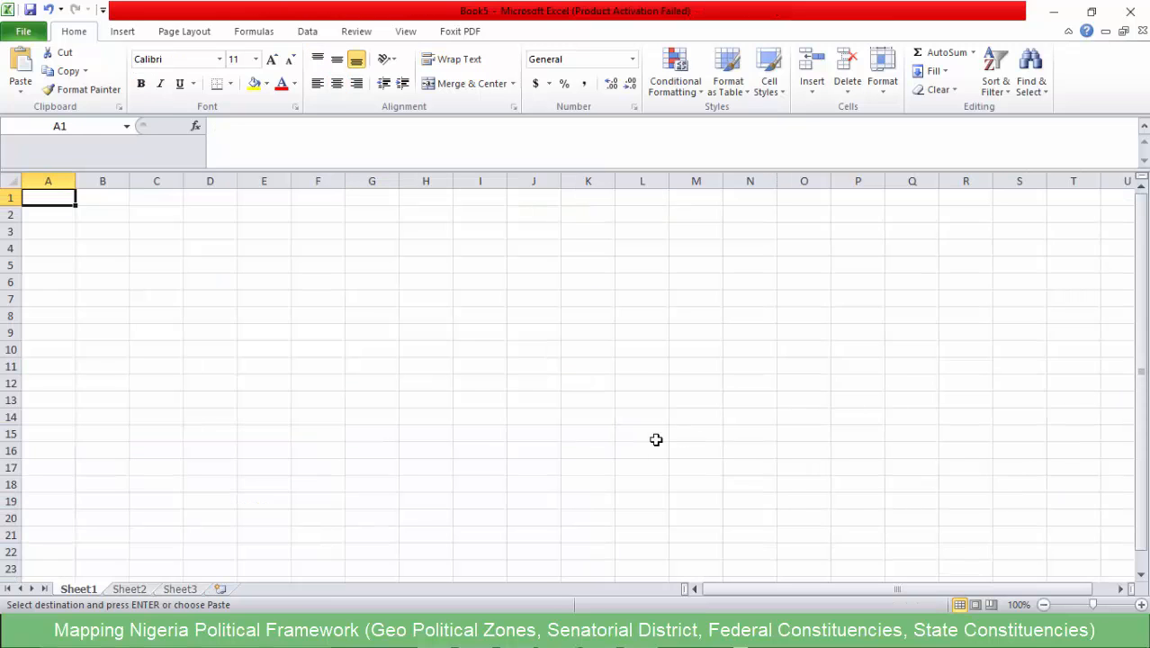
{"action": "key", "text": "ctrl+v"}
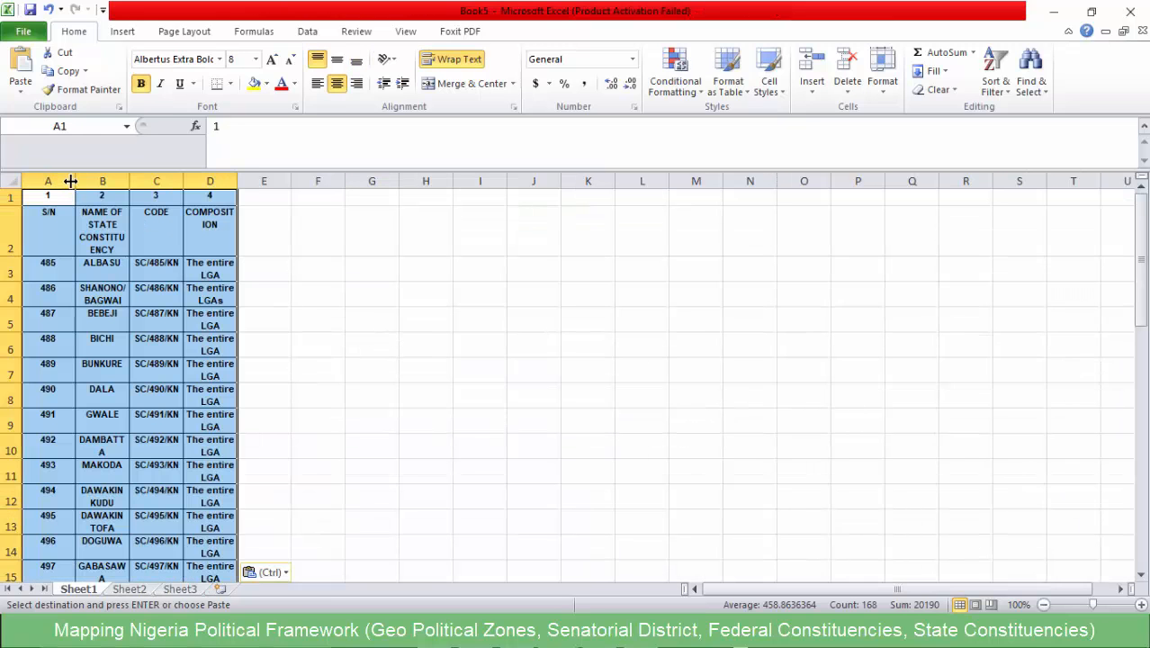
{"action": "left_click_drag", "start_coordinate": [70, 181], "coordinate": [253, 181]}
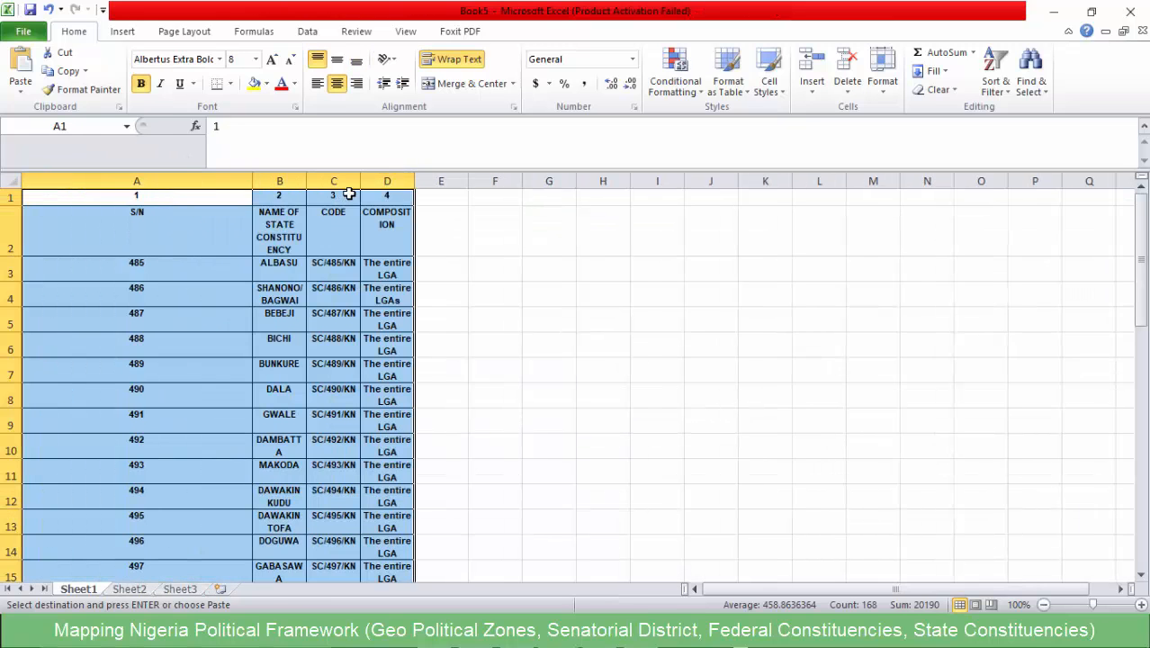
{"action": "double_click", "coordinate": [251, 182]}
{"action": "left_click_drag", "start_coordinate": [99, 182], "coordinate": [549, 188]}
{"action": "left_click", "coordinate": [514, 263]}
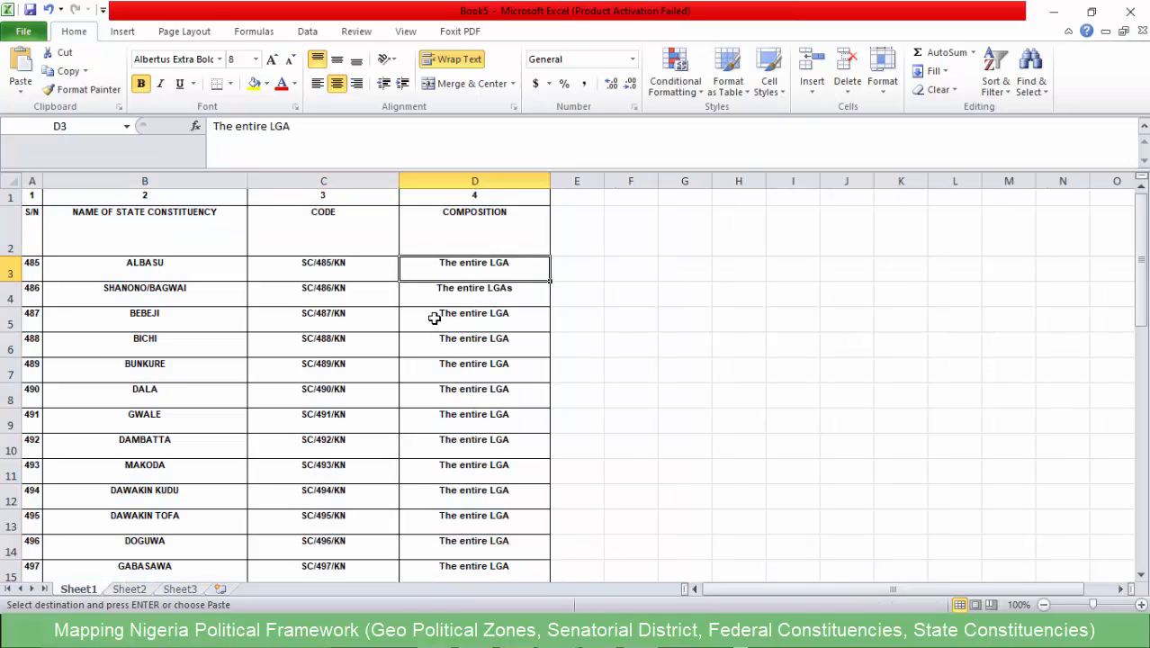
- Save only the active sheet as a CSV (Comma delimited) file named Kano state in the mapping project folder
{"action": "key", "text": "ctrl+s"}
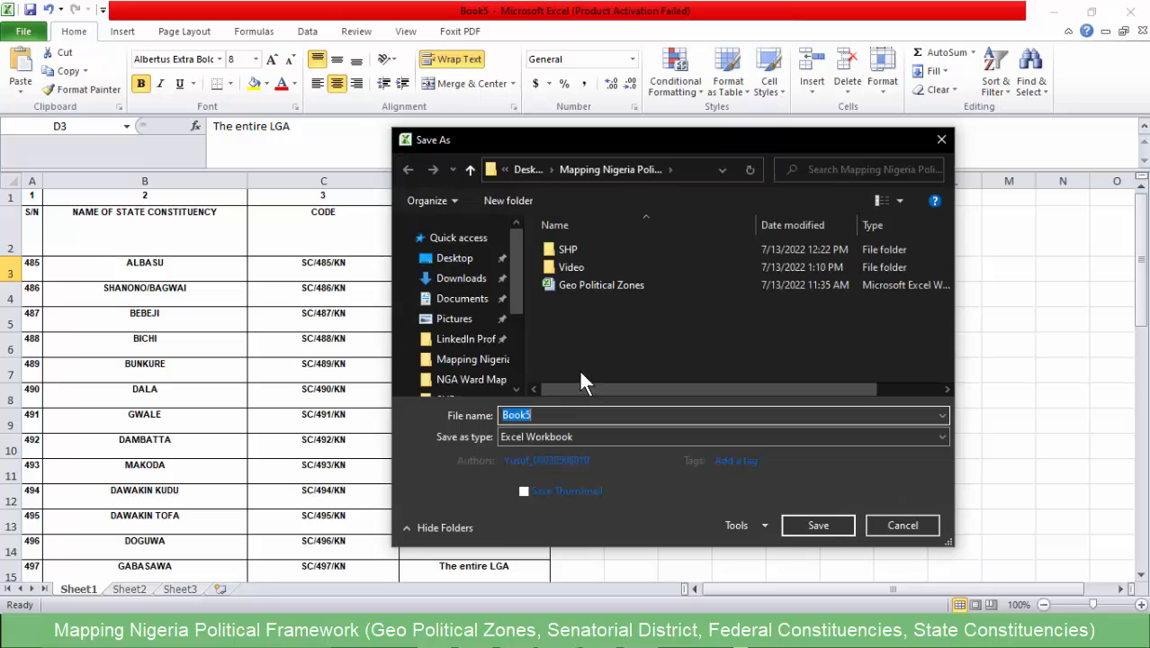
{"action": "left_click", "coordinate": [546, 435]}
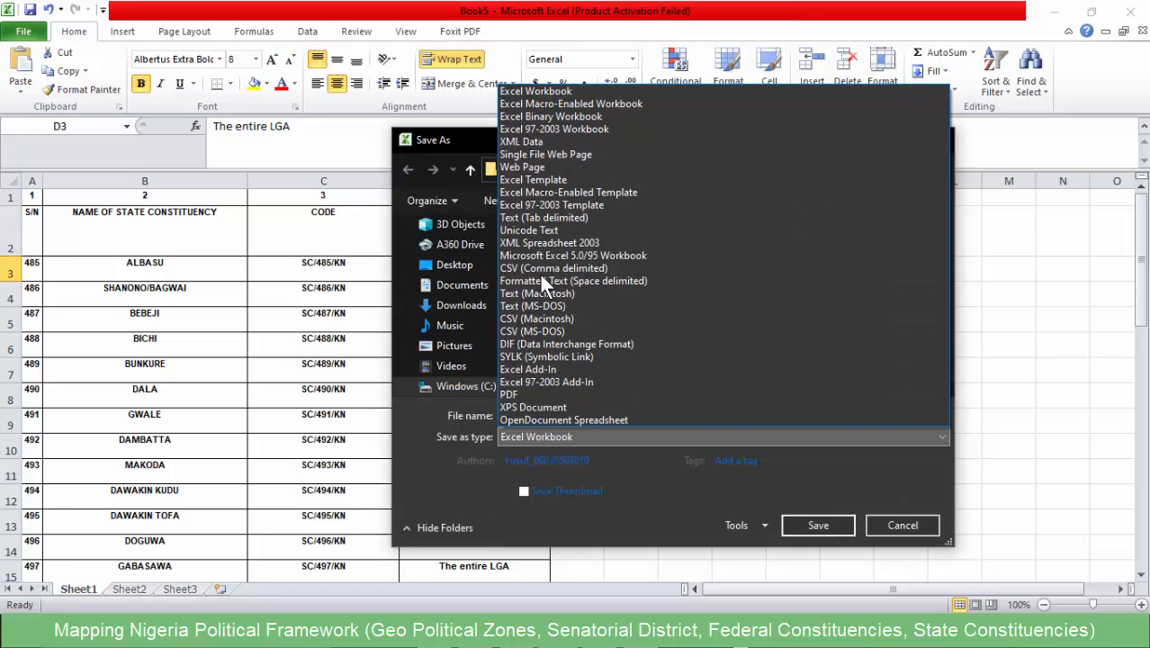
{"action": "left_click", "coordinate": [539, 266]}
{"action": "double_click", "coordinate": [538, 414]}
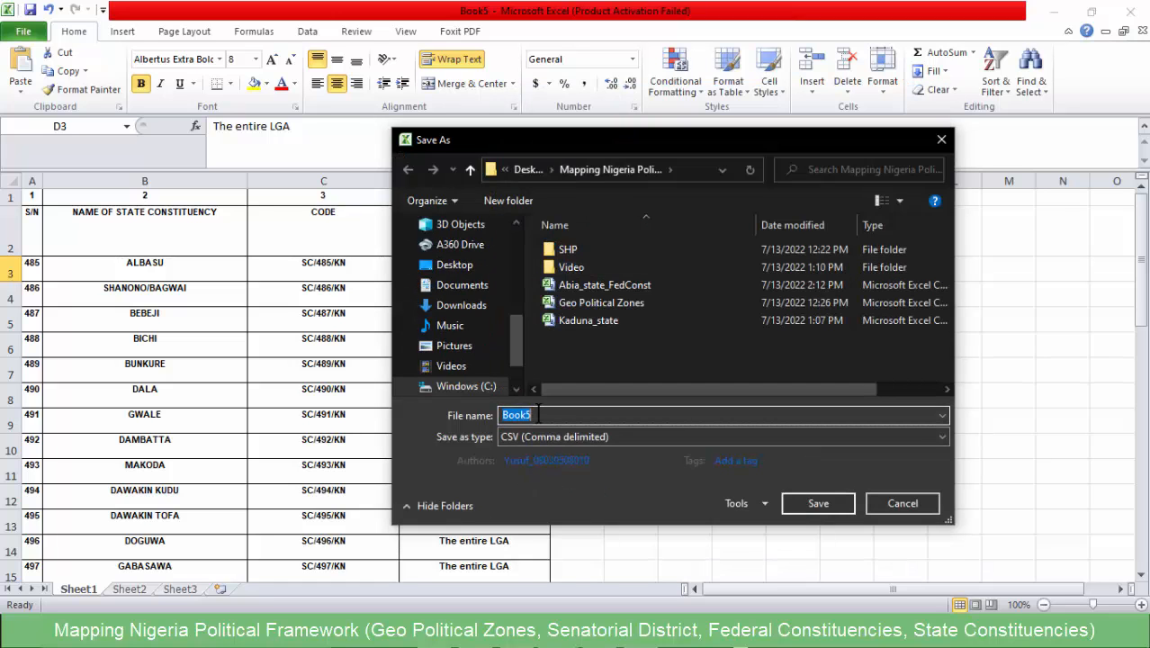
{"action": "type", "text": "Kano state"}
{"action": "left_click", "coordinate": [804, 507]}
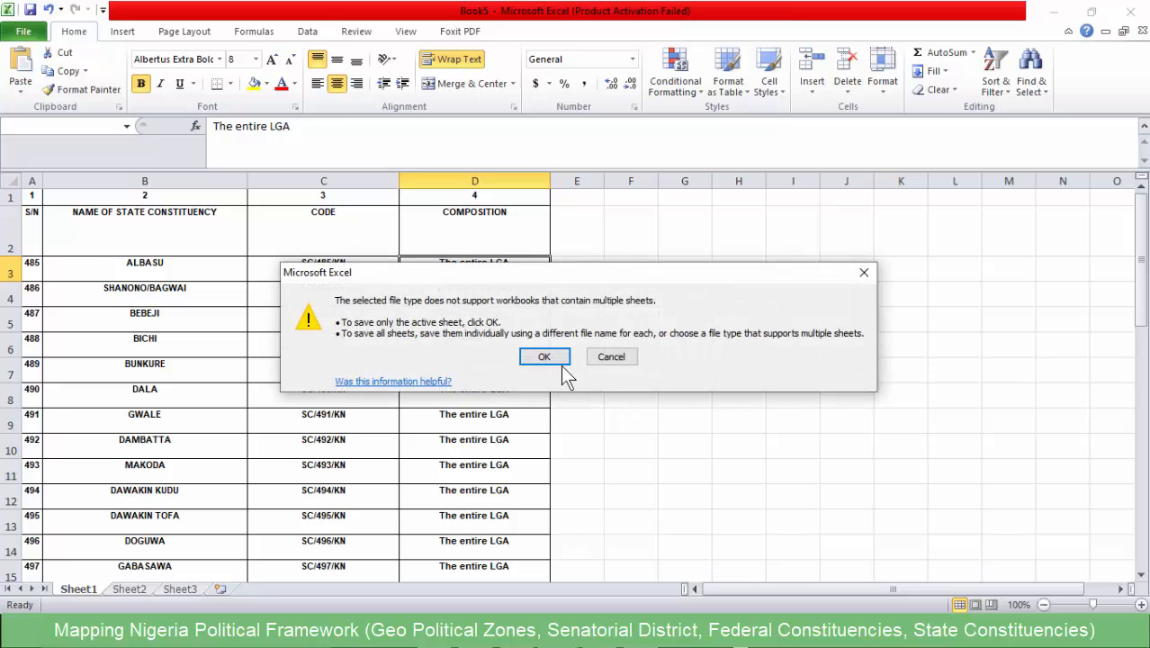
{"action": "left_click", "coordinate": [558, 358]}
{"action": "left_click", "coordinate": [506, 374]}
{"action": "left_click", "coordinate": [256, 378]}
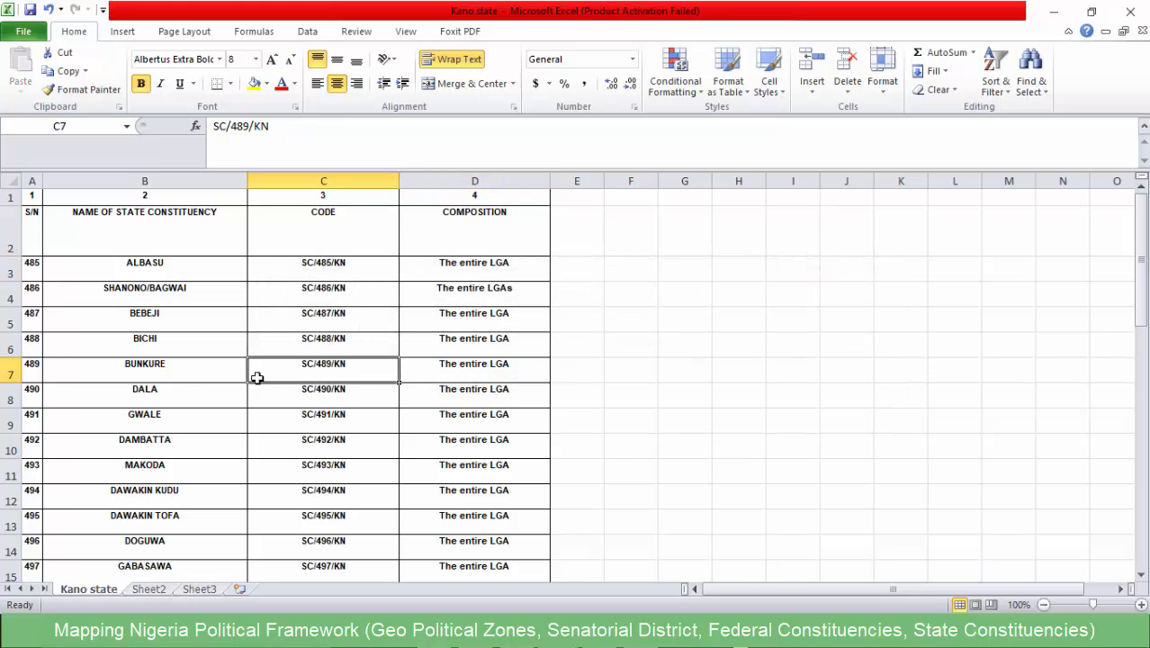
- Review the Kano state table's rows down to GARKO and back up to the headers
{"action": "scroll", "coordinate": [166, 365], "scroll_direction": "down", "scroll_amount": 12}
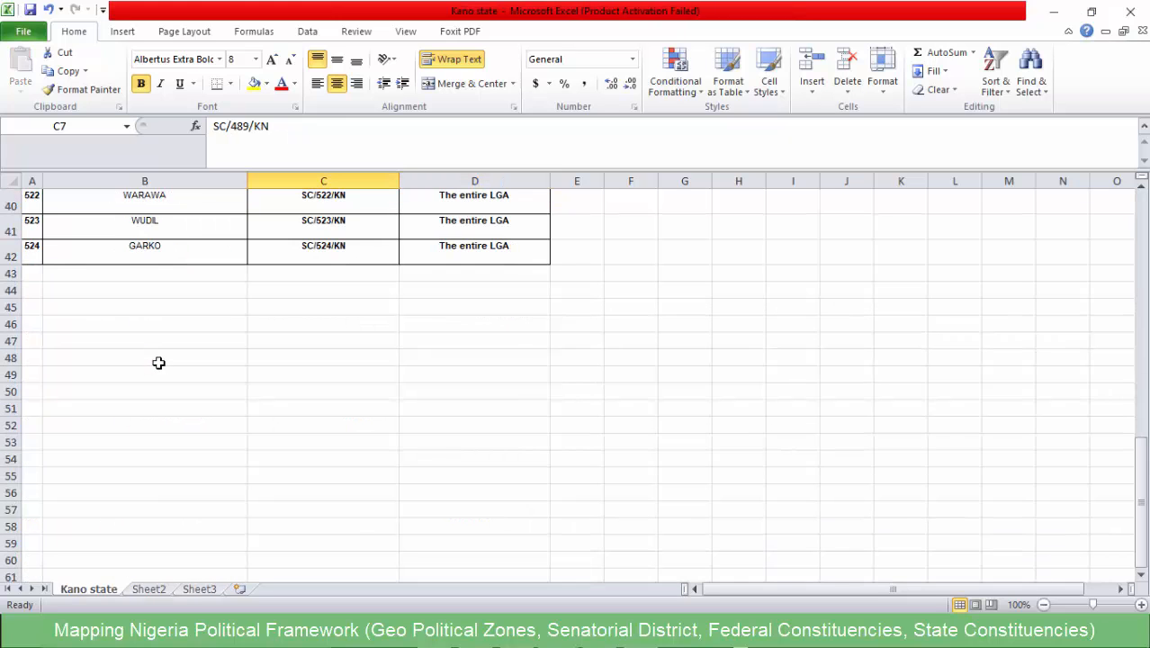
{"action": "scroll", "coordinate": [135, 358], "scroll_direction": "up", "scroll_amount": 3}
{"action": "left_click", "coordinate": [11, 496]}
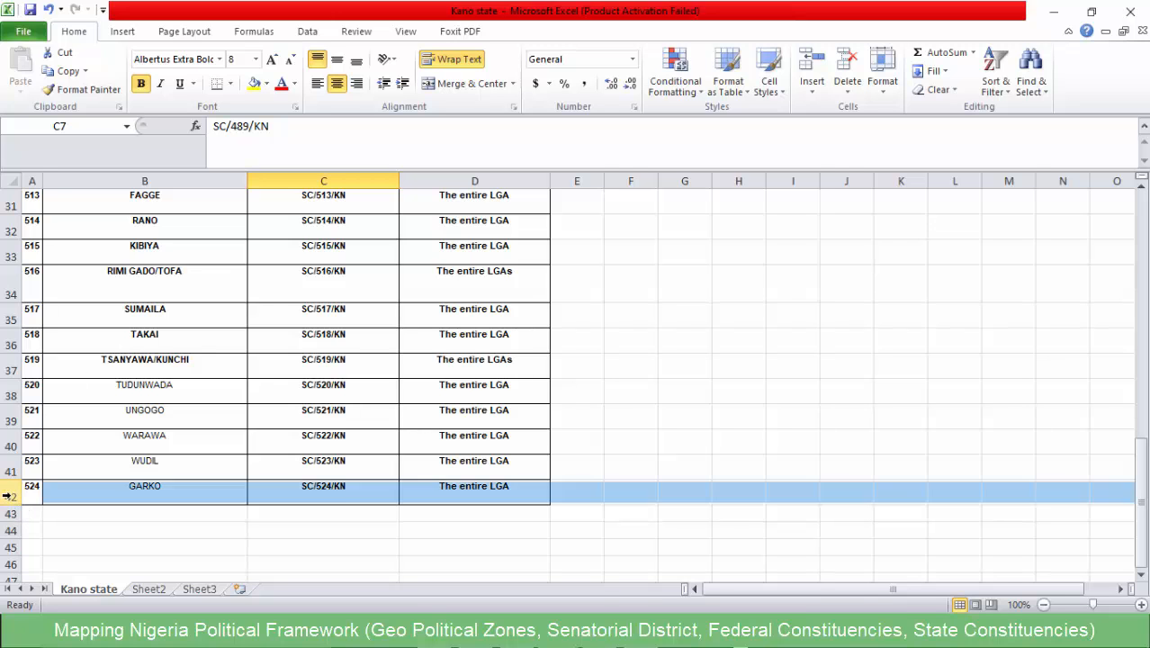
{"action": "scroll", "coordinate": [165, 525], "scroll_direction": "up", "scroll_amount": 10}
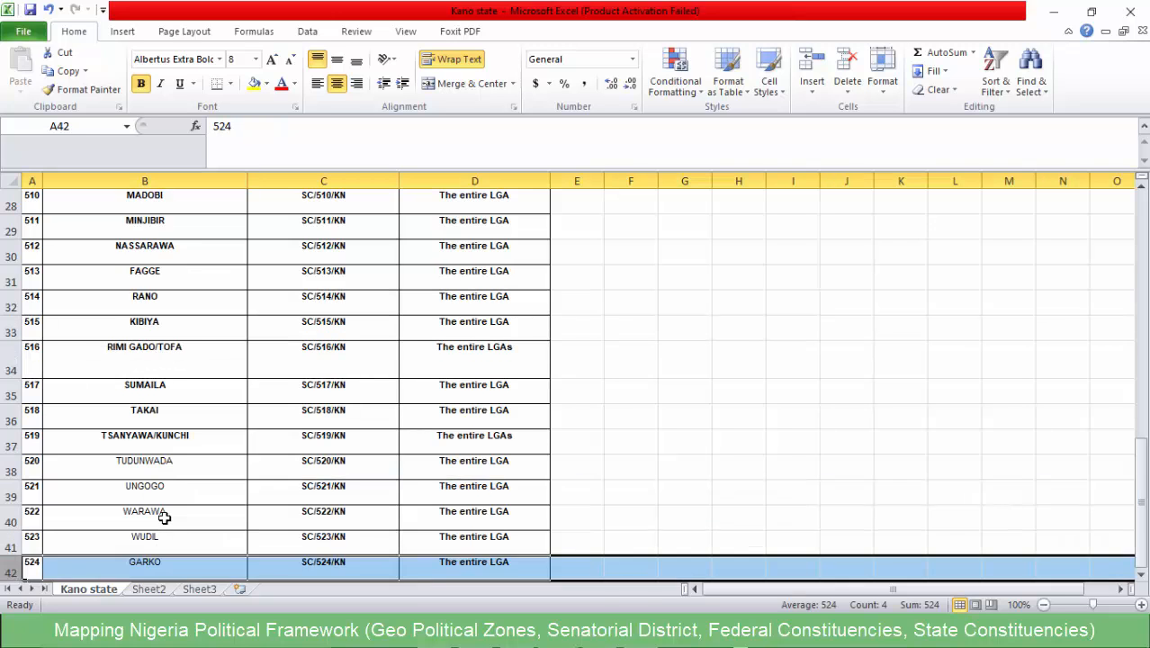
{"action": "scroll", "coordinate": [158, 462], "scroll_direction": "down", "scroll_amount": 5}
{"action": "scroll", "coordinate": [144, 457], "scroll_direction": "down", "scroll_amount": 6}
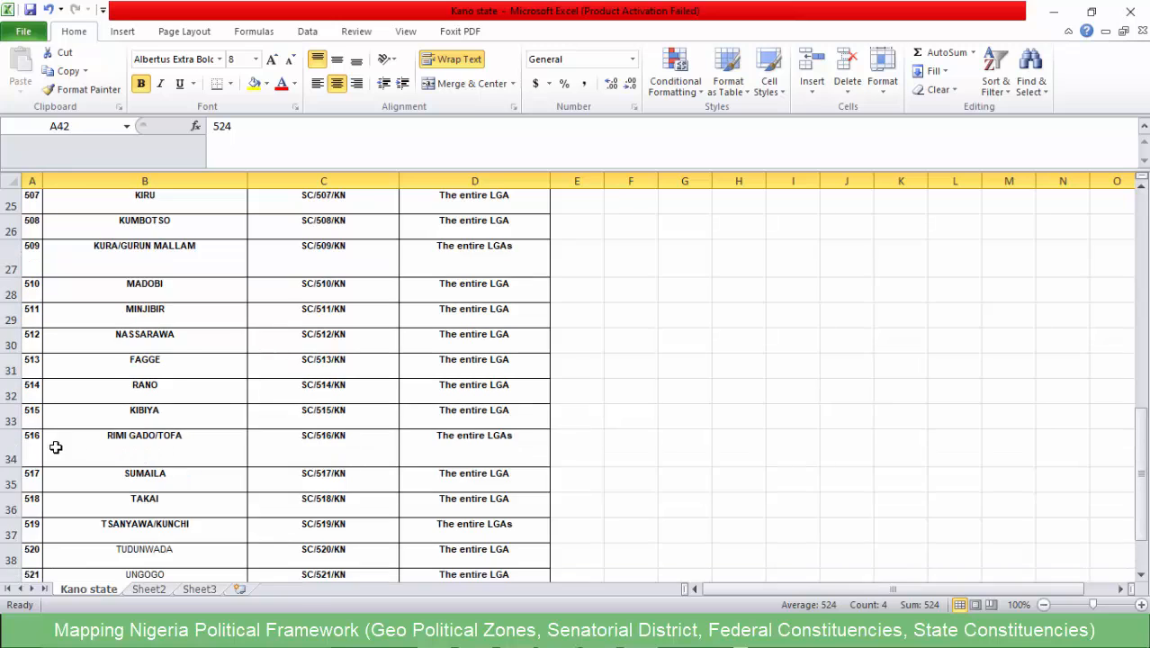
{"action": "left_click", "coordinate": [74, 385]}
{"action": "scroll", "coordinate": [141, 439], "scroll_direction": "up", "scroll_amount": 5}
{"action": "scroll", "coordinate": [142, 439], "scroll_direction": "up", "scroll_amount": 6}
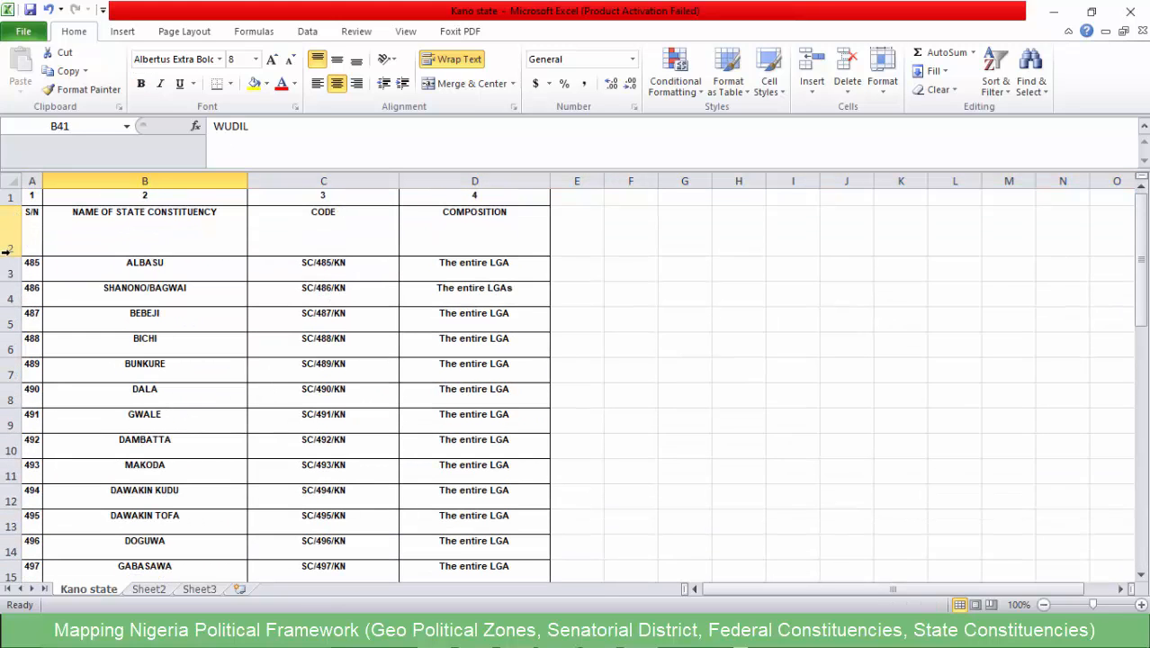
- Reduce the height of the column-title row and delete the row of column numbers above it
{"action": "left_click_drag", "start_coordinate": [6, 255], "coordinate": [5, 236]}
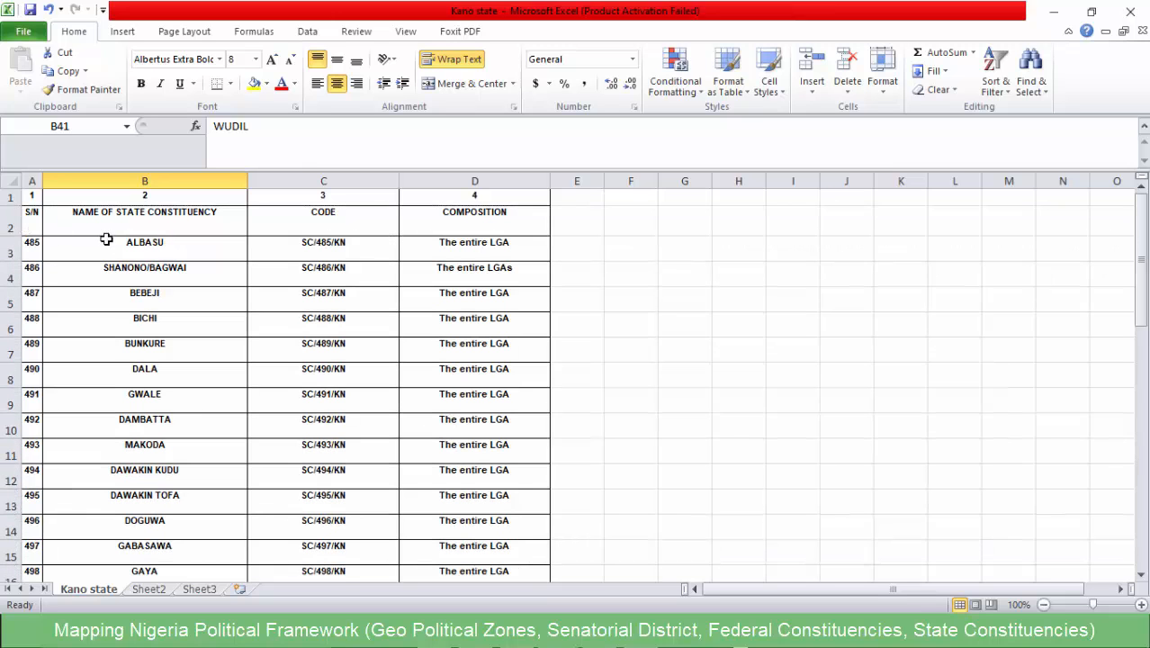
{"action": "left_click", "coordinate": [12, 196]}
{"action": "right_click", "coordinate": [13, 198]}
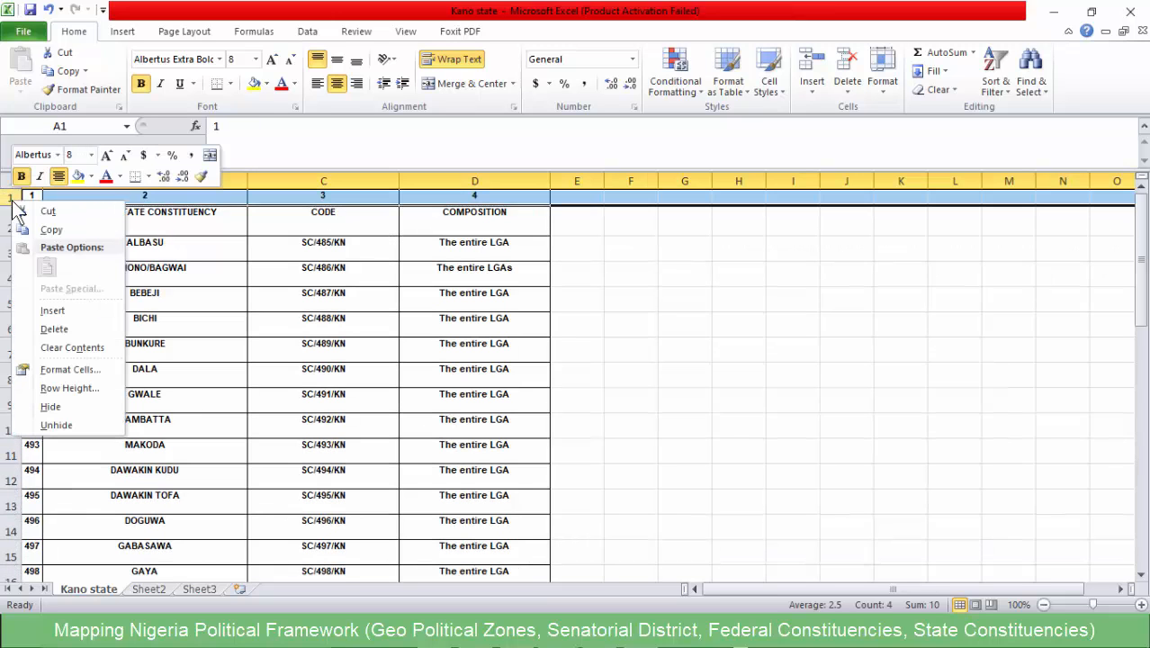
{"action": "left_click", "coordinate": [52, 329]}
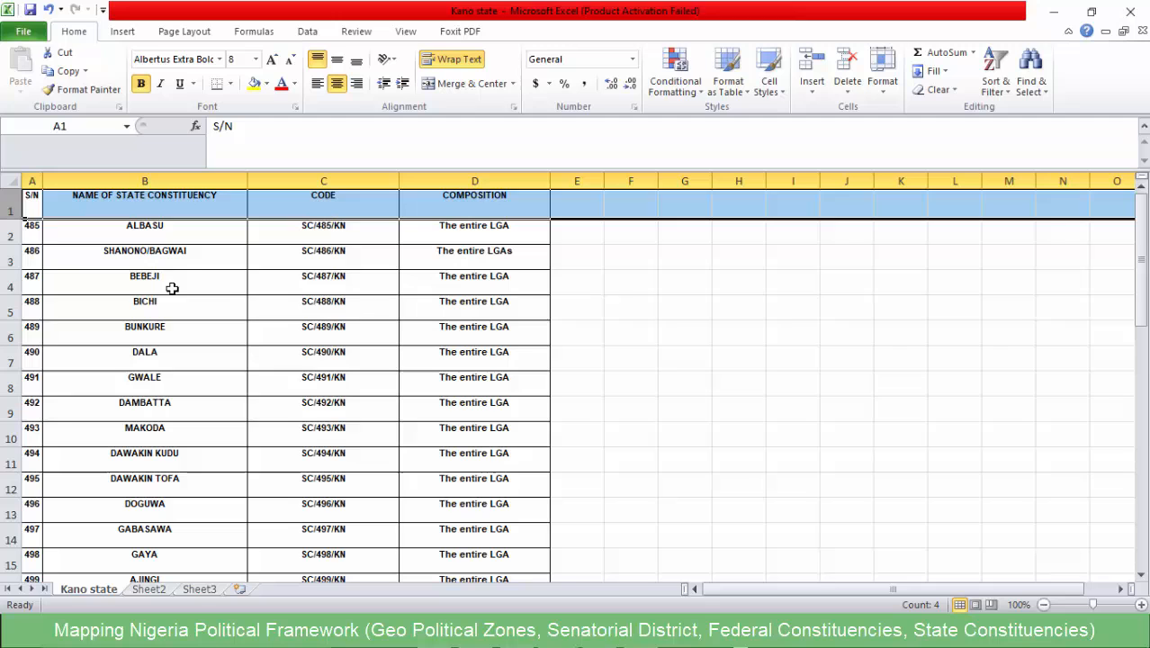
{"action": "left_click", "coordinate": [171, 211]}
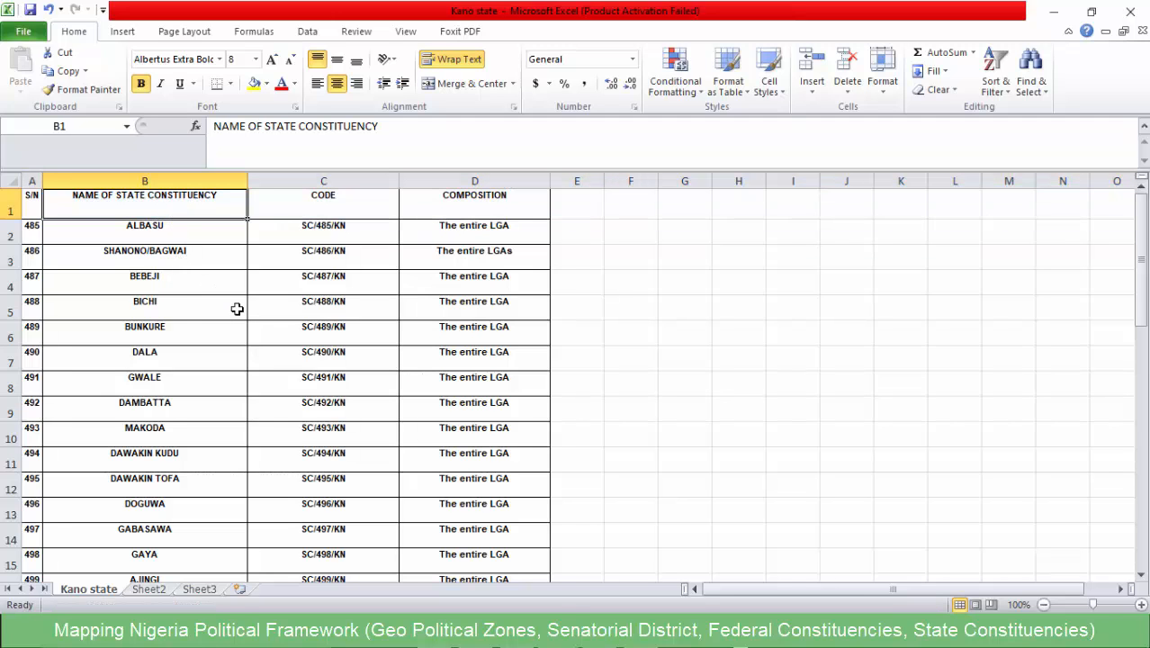
- Check the cleaned Kano table from its header row through the last constituency, GARKO
{"action": "scroll", "coordinate": [229, 310], "scroll_direction": "down", "scroll_amount": 9}
{"action": "scroll", "coordinate": [218, 321], "scroll_direction": "down", "scroll_amount": 4}
{"action": "scroll", "coordinate": [189, 324], "scroll_direction": "up", "scroll_amount": 2}
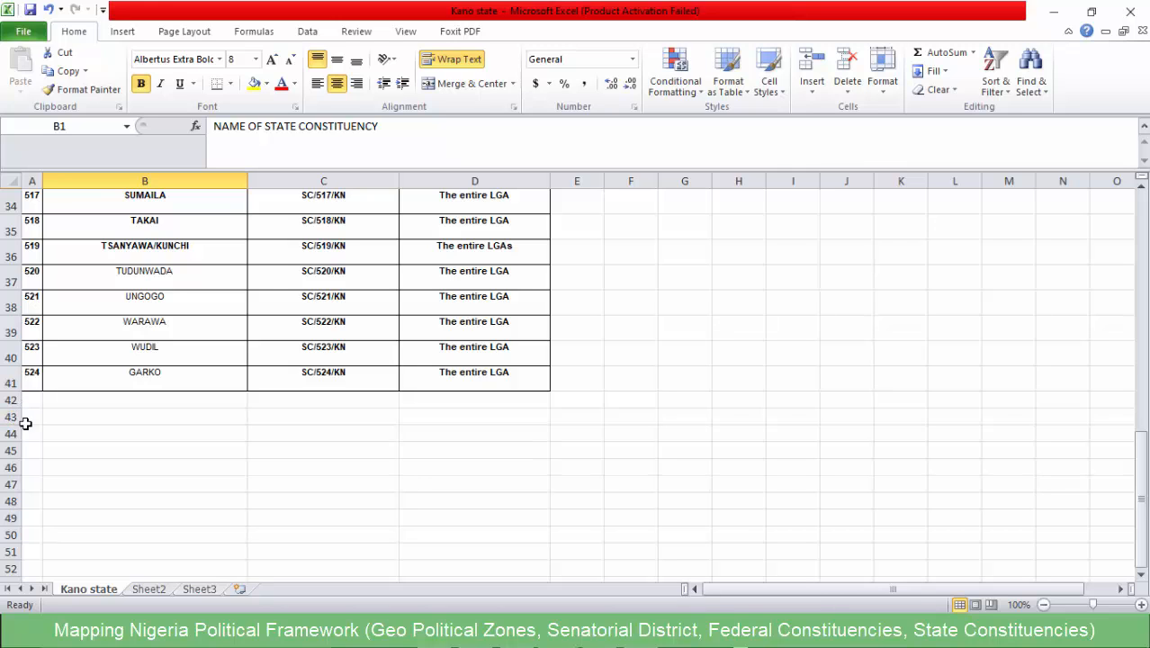
{"action": "scroll", "coordinate": [116, 409], "scroll_direction": "up", "scroll_amount": 11}
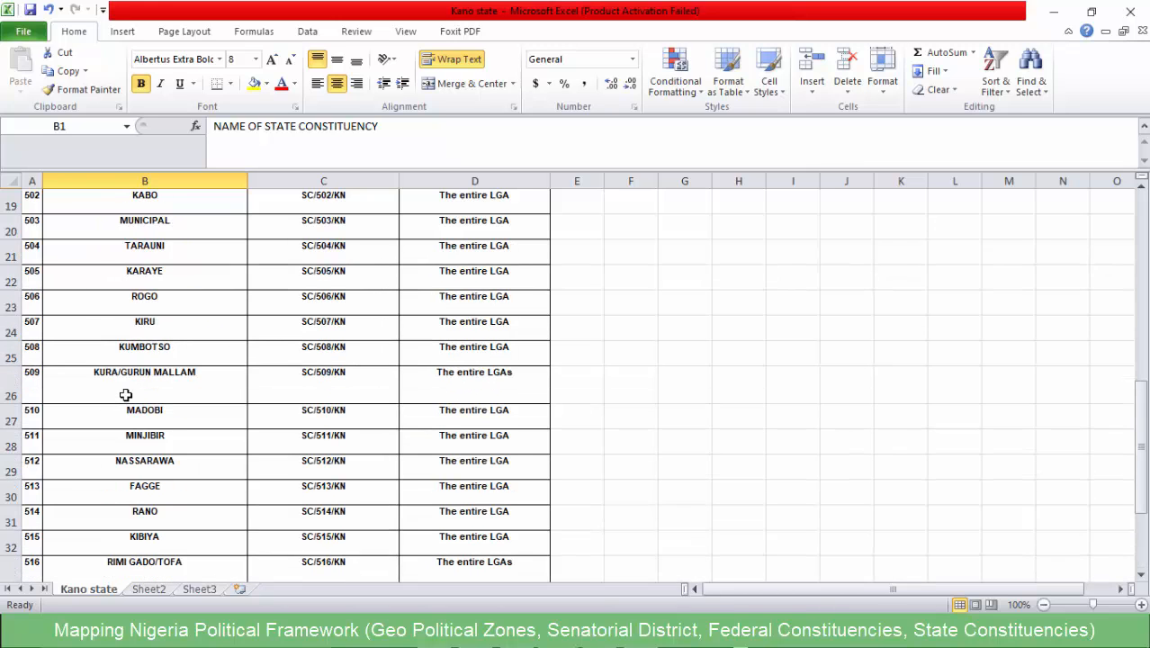
{"action": "left_click", "coordinate": [287, 268]}
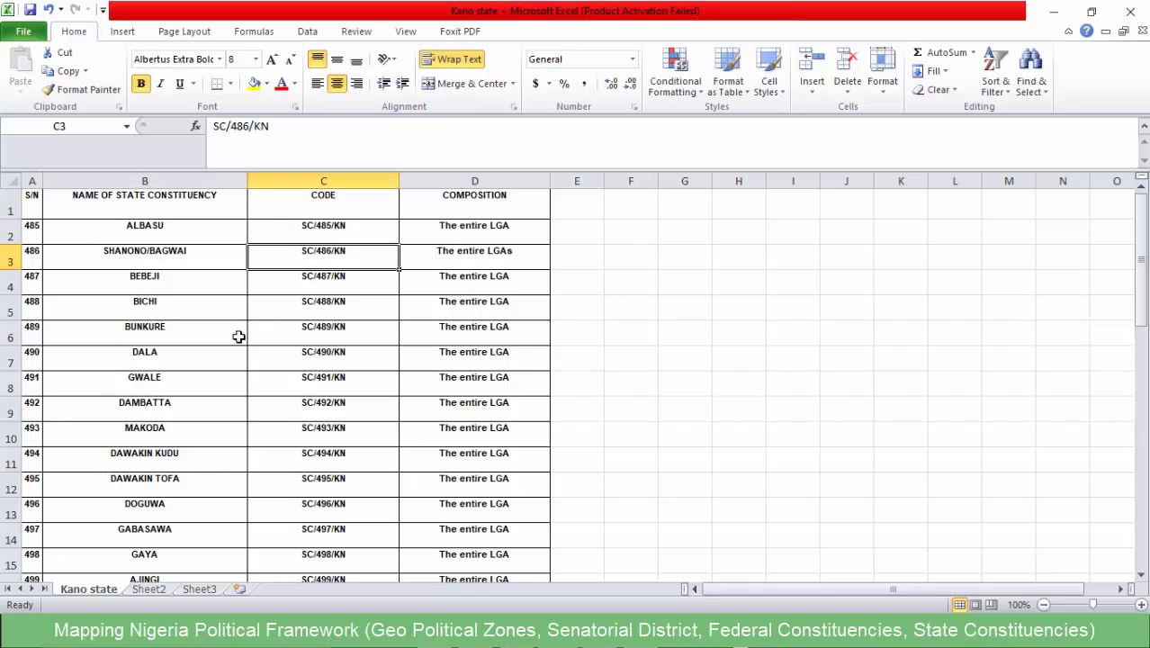
{"action": "scroll", "coordinate": [197, 329], "scroll_direction": "down", "scroll_amount": 12}
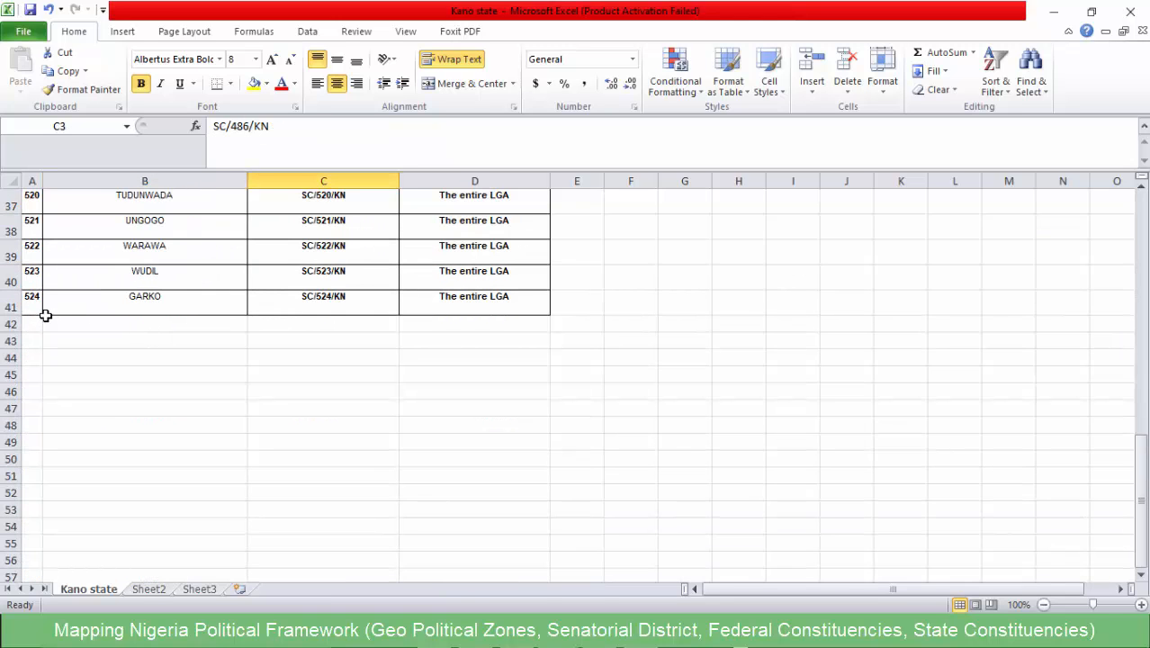
{"action": "scroll", "coordinate": [115, 317], "scroll_direction": "up", "scroll_amount": 12}
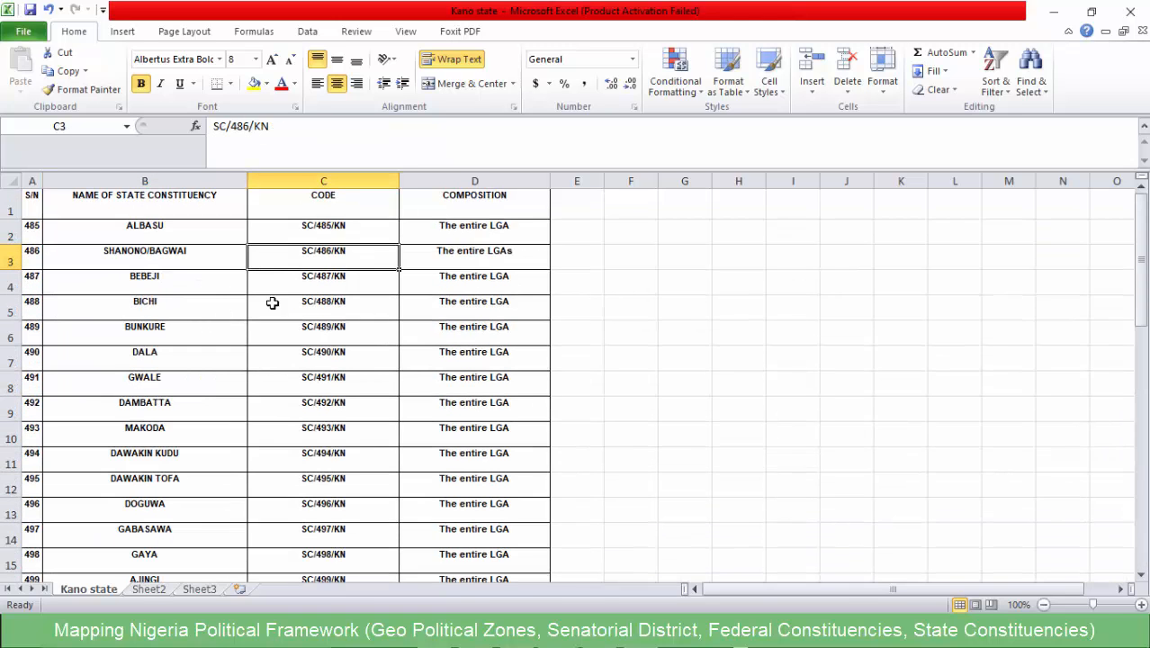
- Switch to QGIS and remove the "state_name" = 'Abia' filter from the NGA_adm2 layer
{"action": "left_click", "coordinate": [1052, 11]}
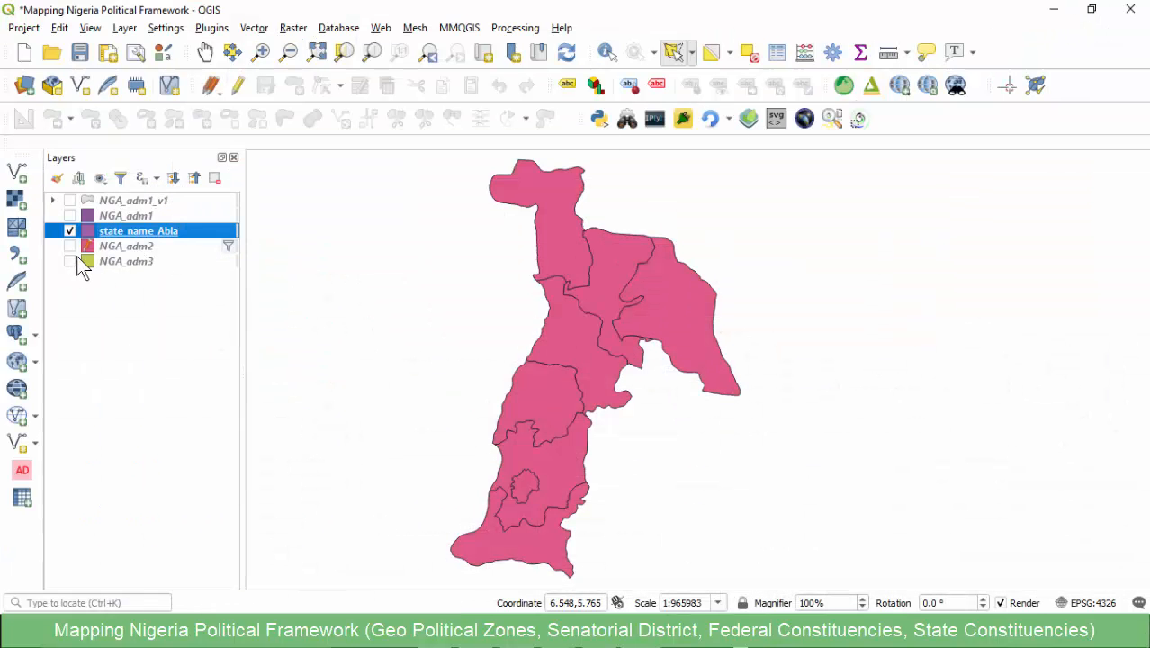
{"action": "left_click", "coordinate": [226, 248]}
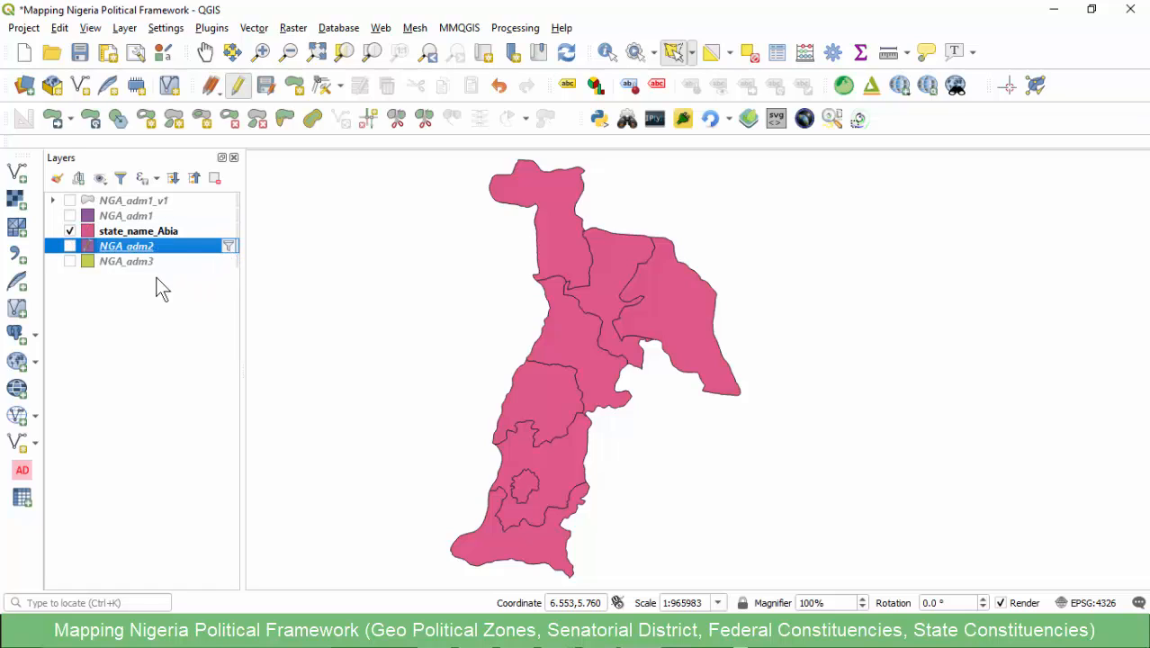
{"action": "left_click", "coordinate": [229, 248]}
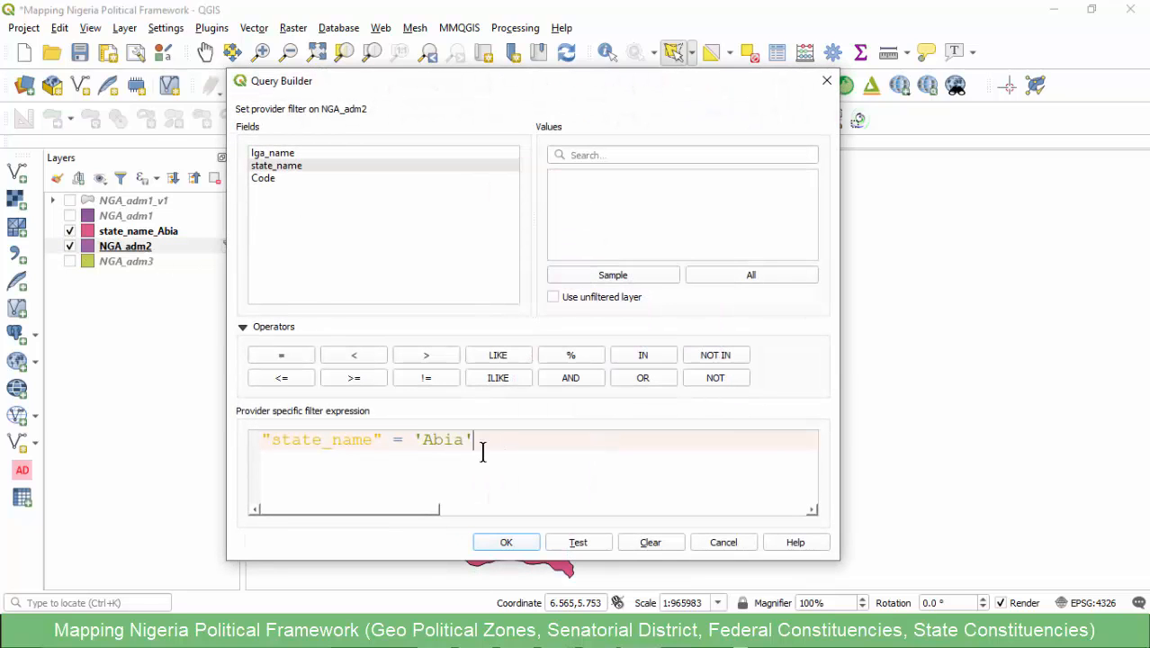
{"action": "left_click_drag", "start_coordinate": [480, 446], "coordinate": [125, 430]}
{"action": "key", "text": "Delete"}
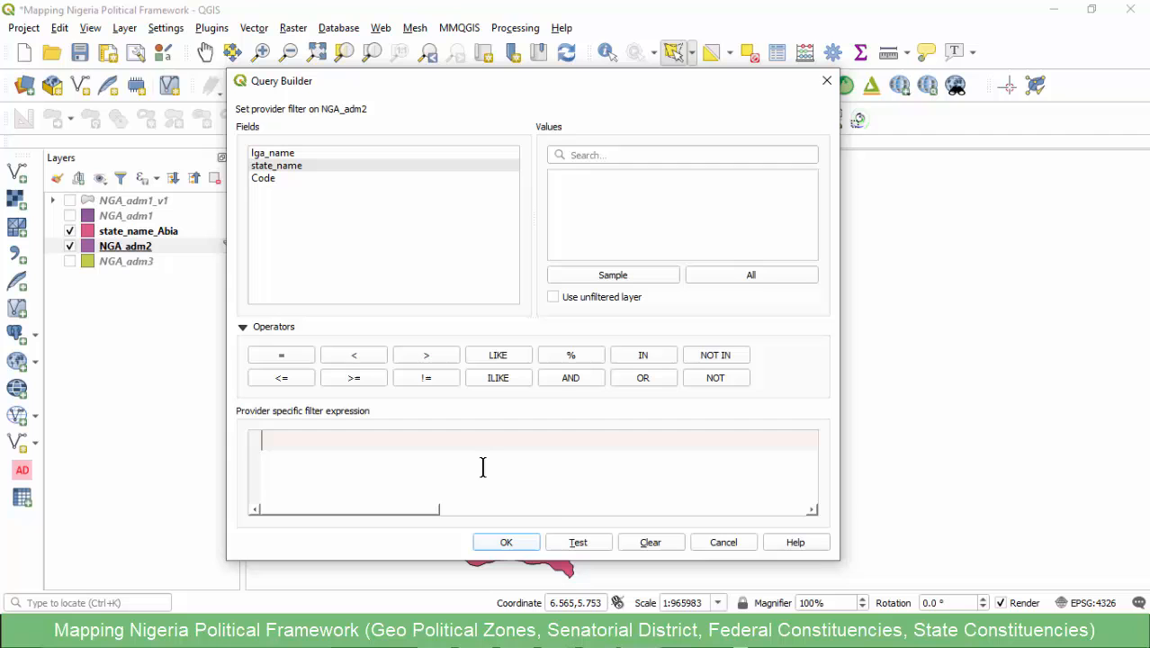
{"action": "left_click", "coordinate": [505, 541]}
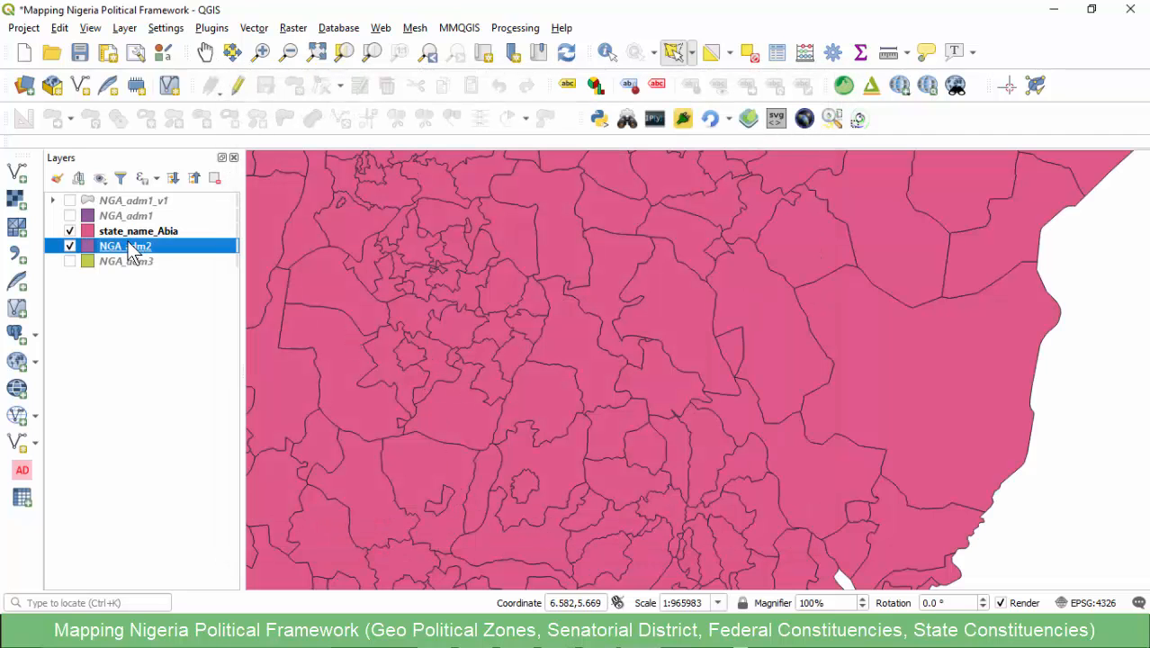
- Open the NGA_adm2 attribute table and sort its records by state_name
{"action": "right_click", "coordinate": [203, 243]}
{"action": "left_click", "coordinate": [225, 247]}
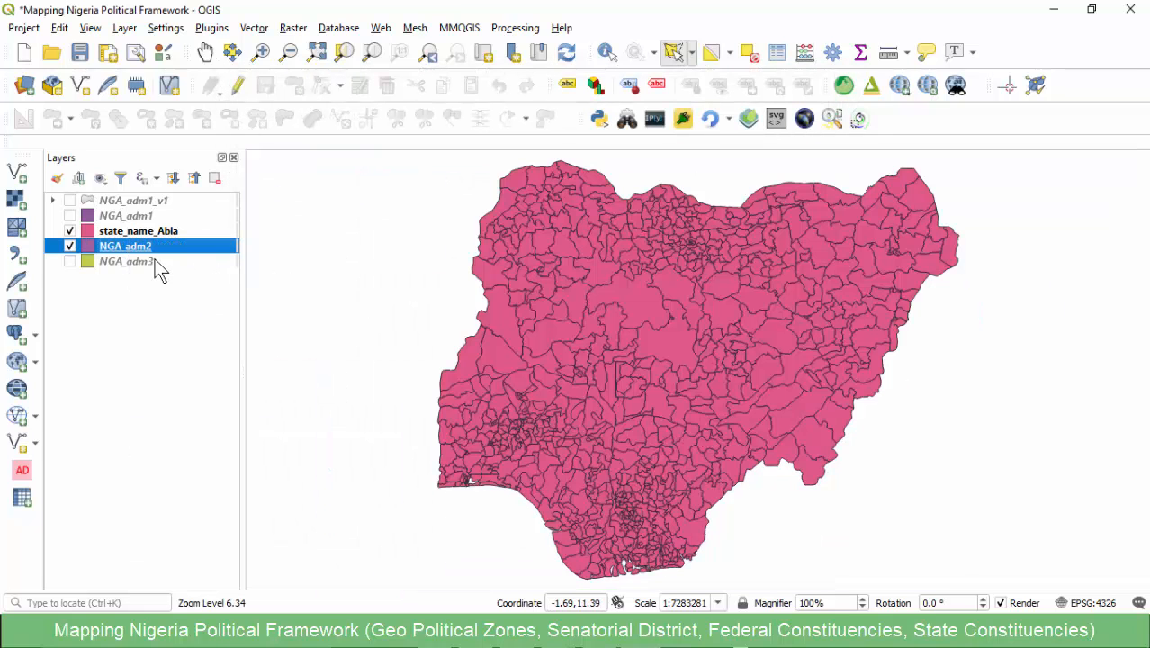
{"action": "right_click", "coordinate": [131, 246]}
{"action": "left_click", "coordinate": [219, 434]}
{"action": "left_click", "coordinate": [286, 115]}
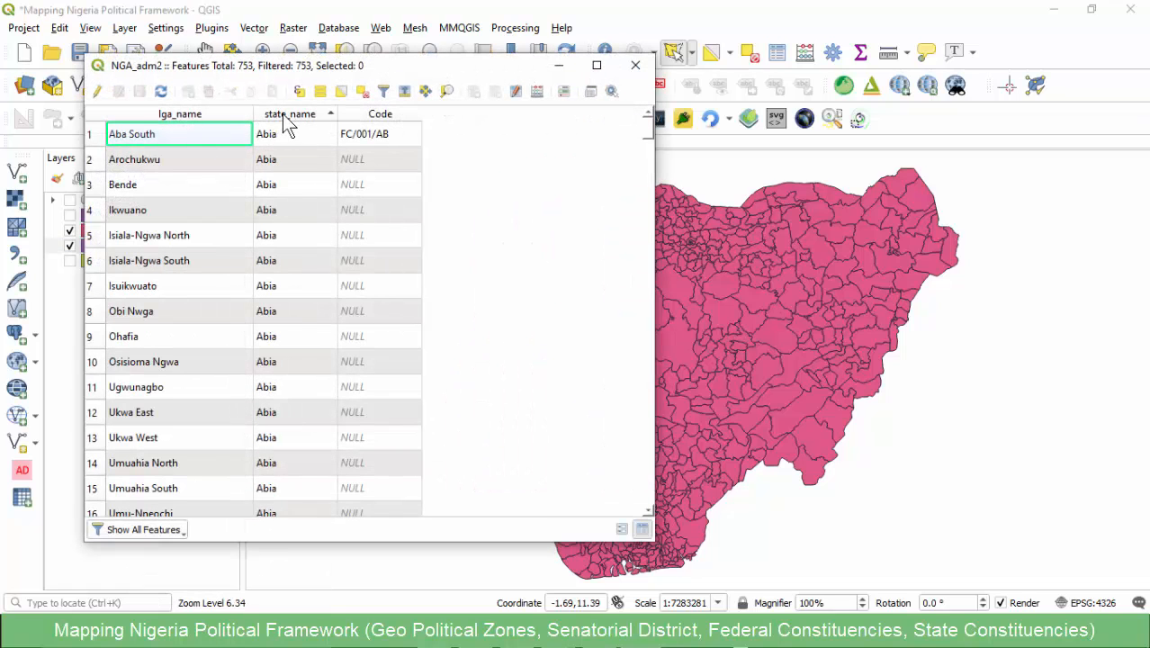
- Select the NGA_adm2 features matching the expression "state_name" = 'Kano' and close the attribute table
{"action": "left_click", "coordinate": [300, 91]}
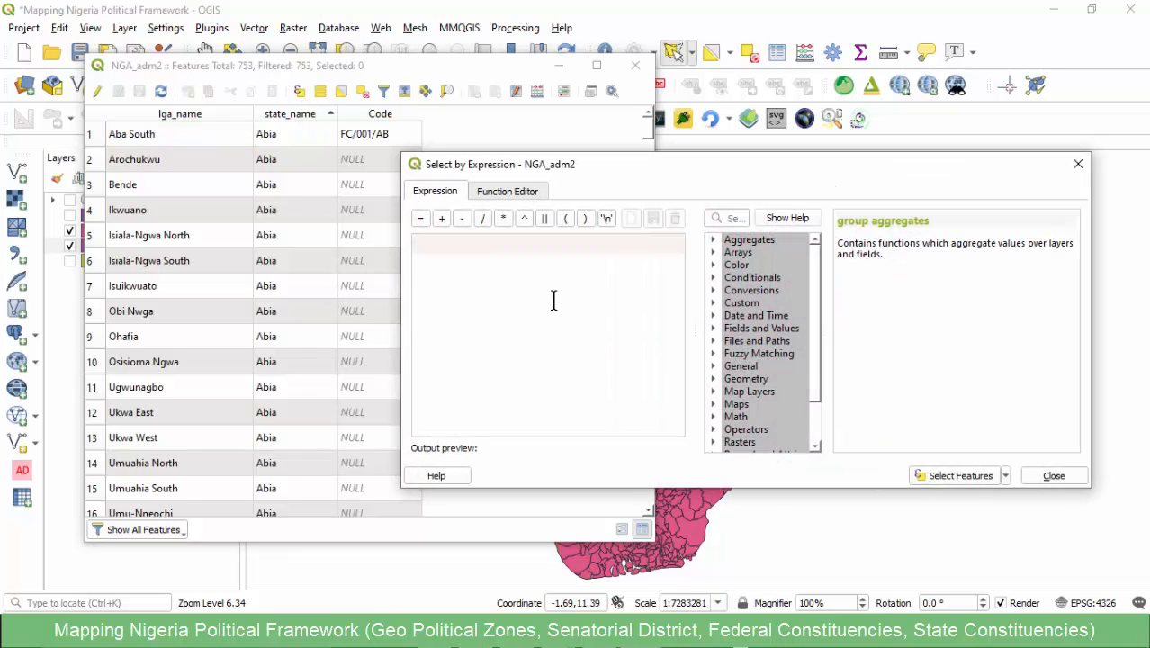
{"action": "left_click", "coordinate": [713, 328]}
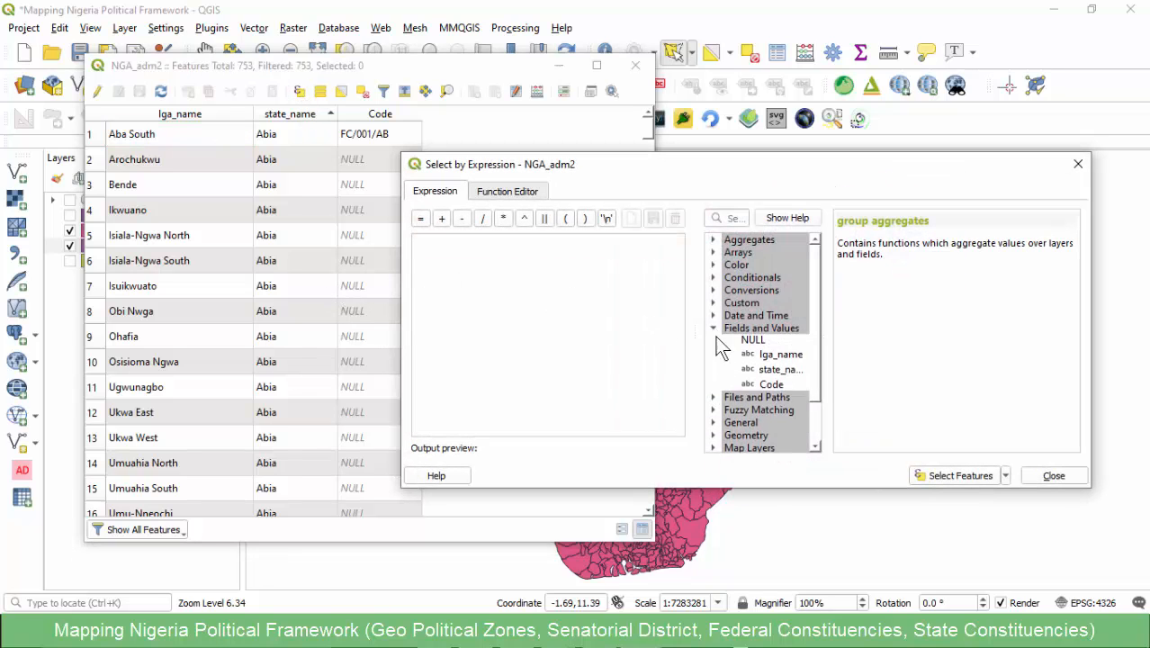
{"action": "double_click", "coordinate": [779, 370]}
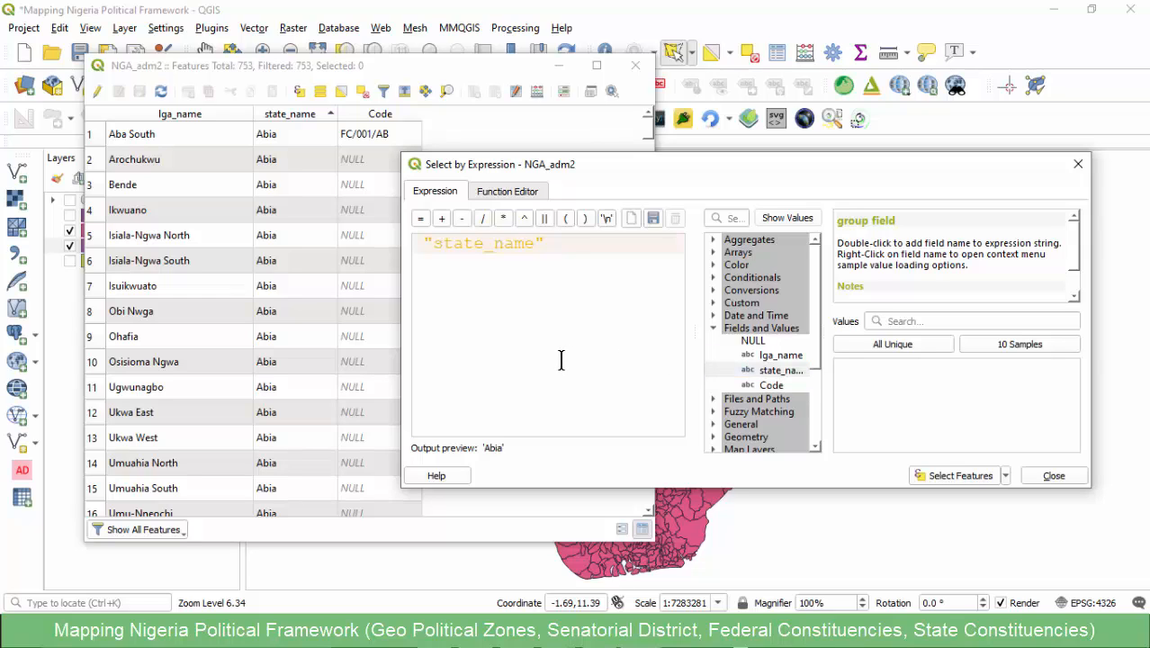
{"action": "type", "text": "="}
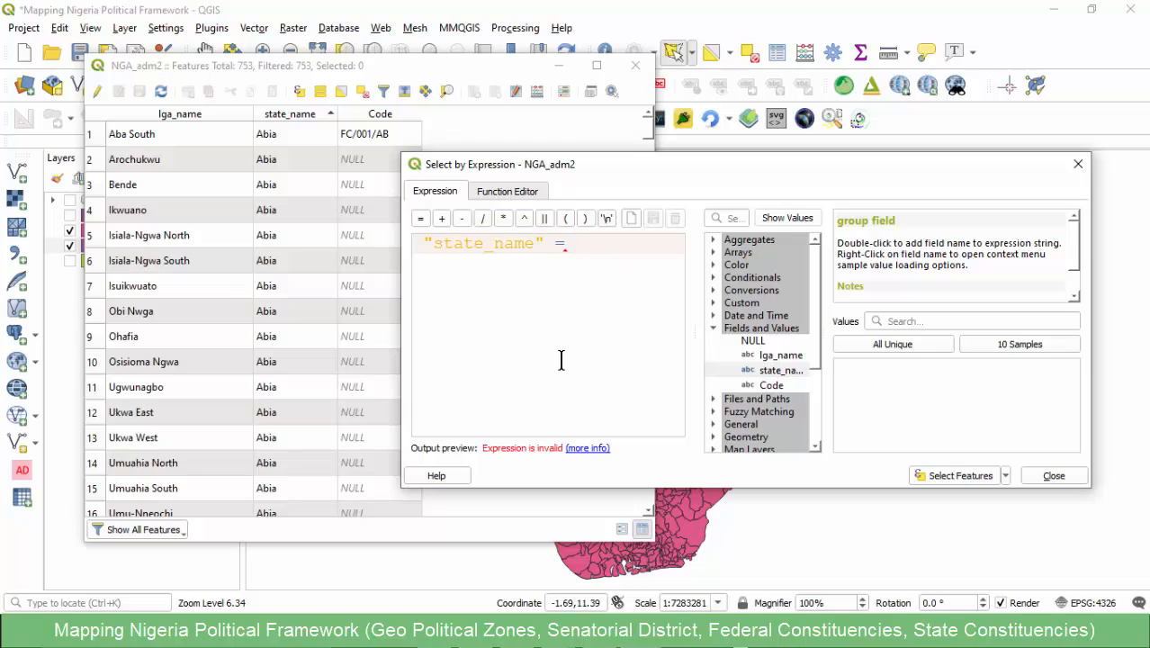
{"action": "type", "text": " ''"}
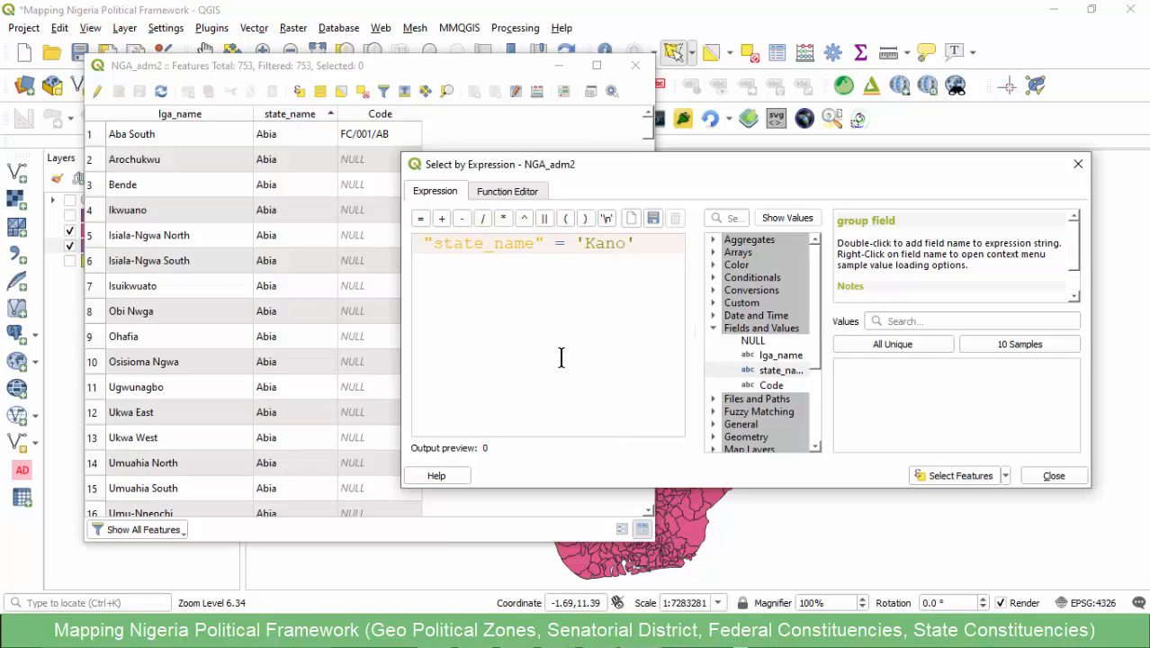
{"action": "left_click", "coordinate": [947, 477]}
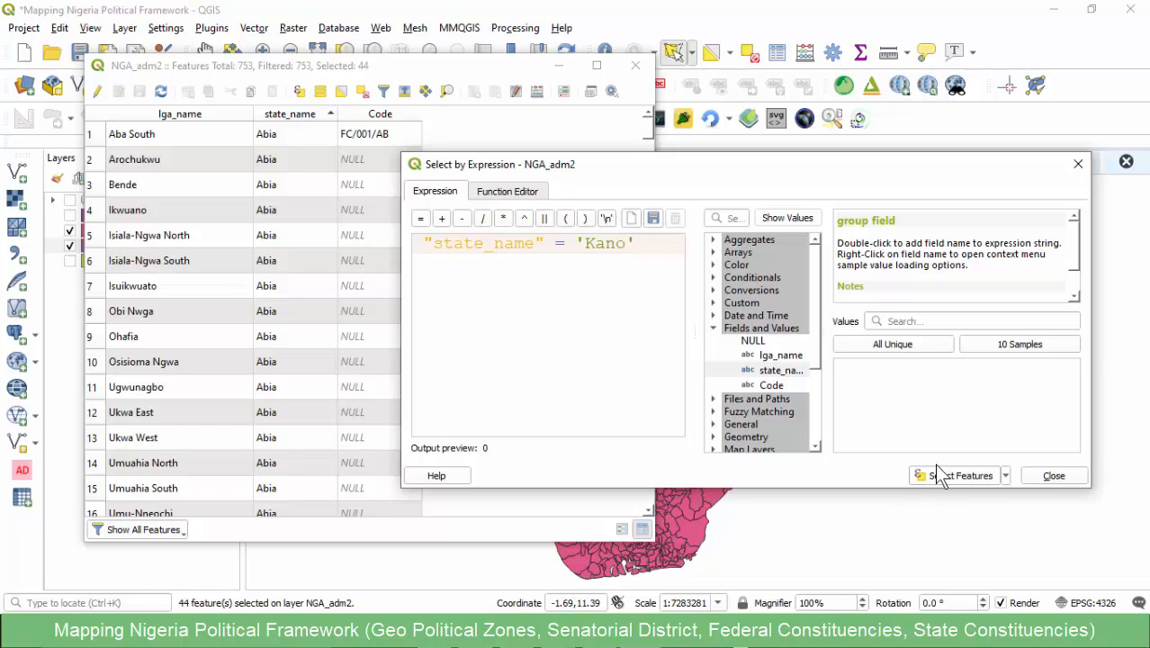
{"action": "key", "text": "Escape"}
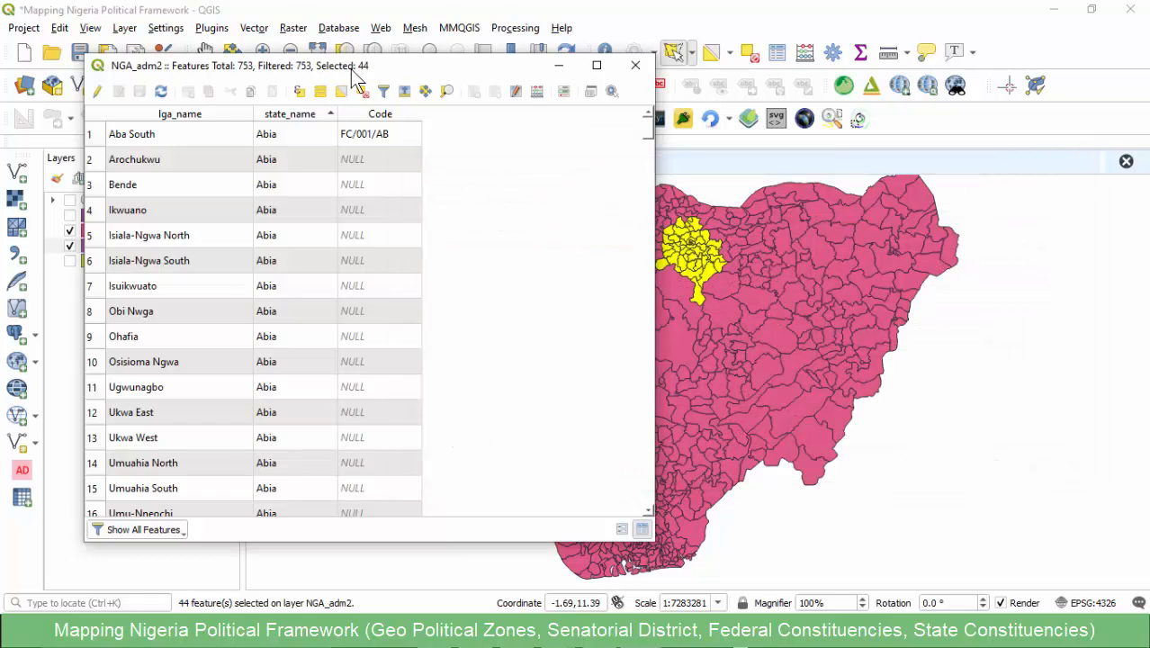
{"action": "left_click", "coordinate": [635, 65]}
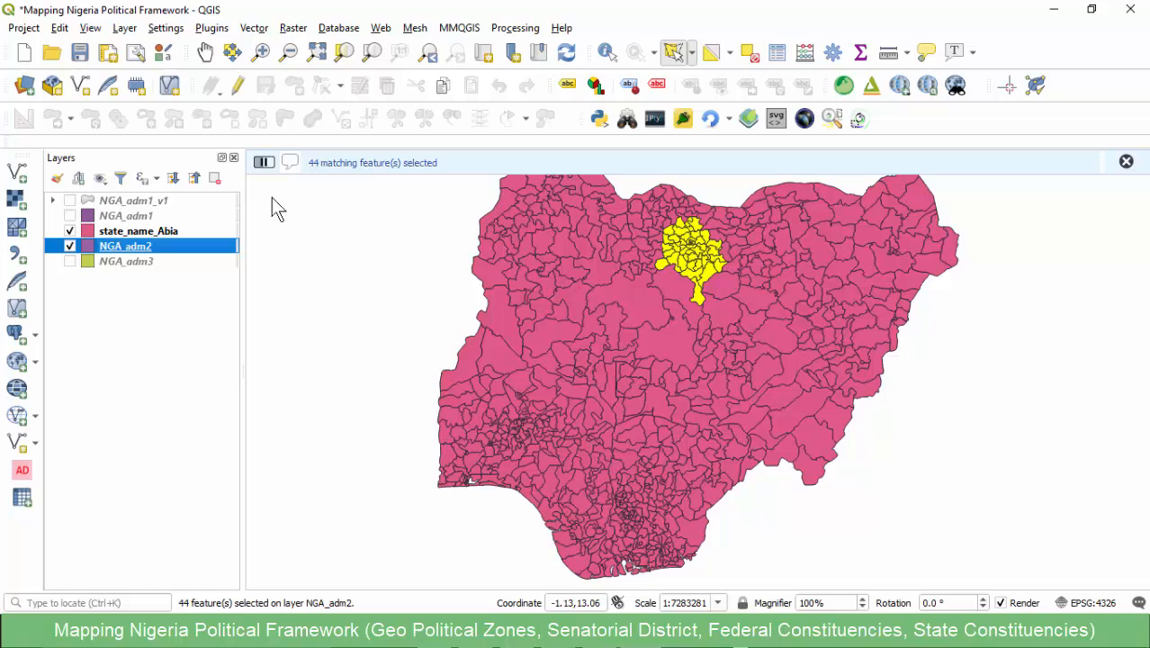
- Export only the selected NGA_adm2 features as the ESRI Shapefile Kano.shp in EPSG:4326 and add it to the map
{"action": "right_click", "coordinate": [130, 245]}
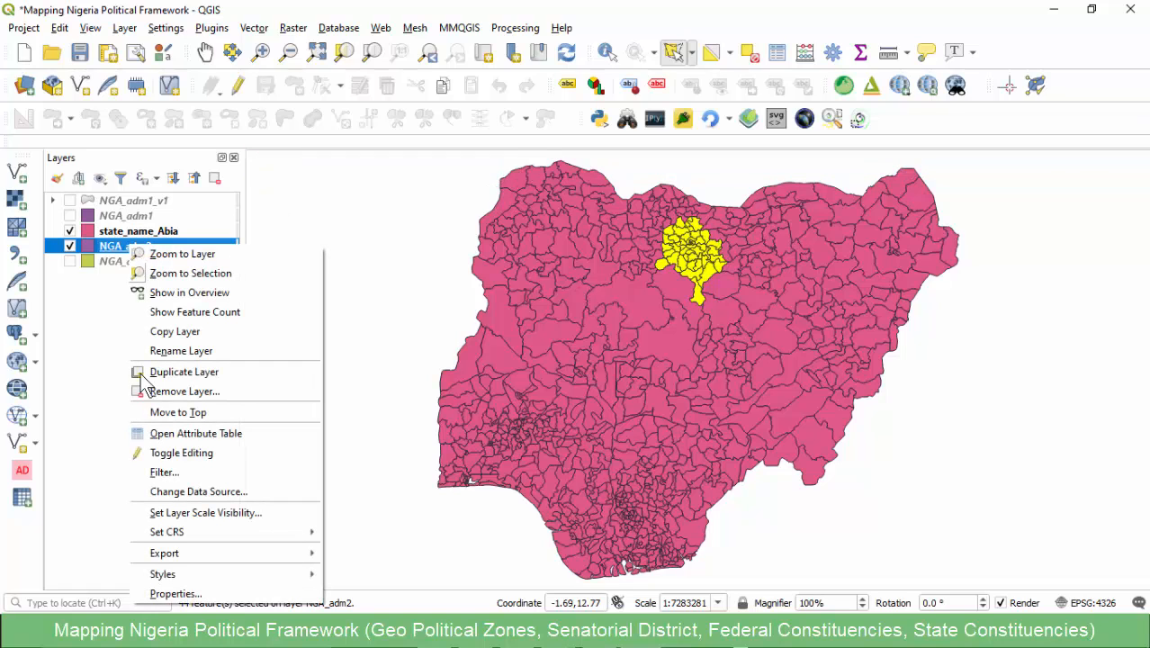
{"action": "mouse_move", "coordinate": [162, 554]}
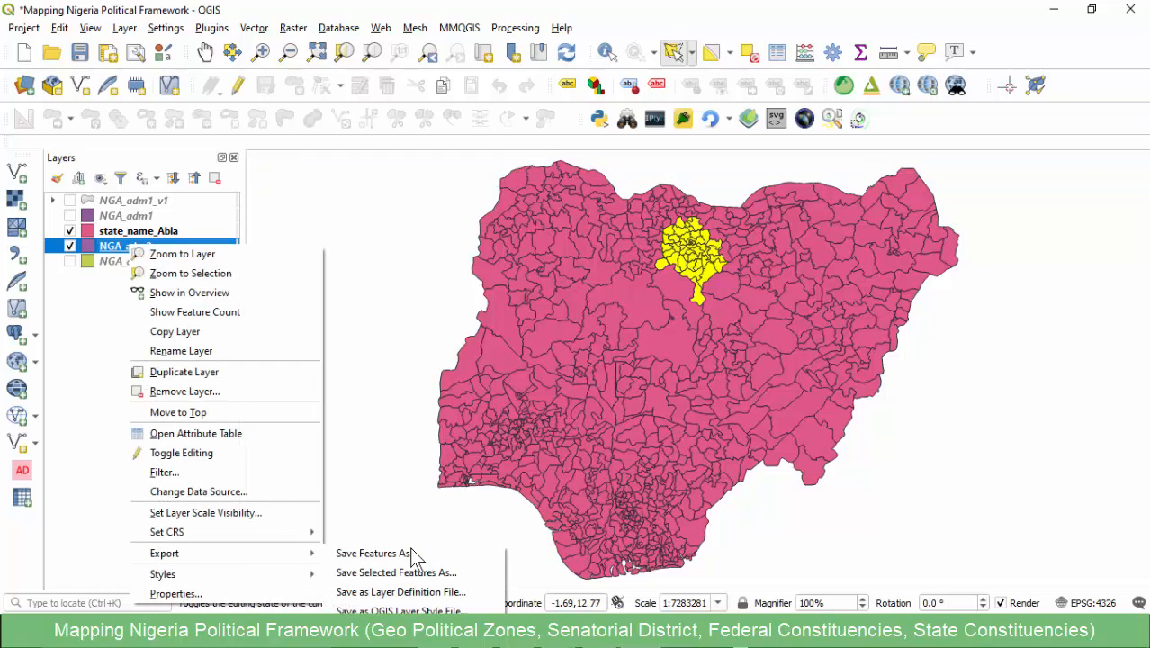
{"action": "left_click", "coordinate": [350, 573]}
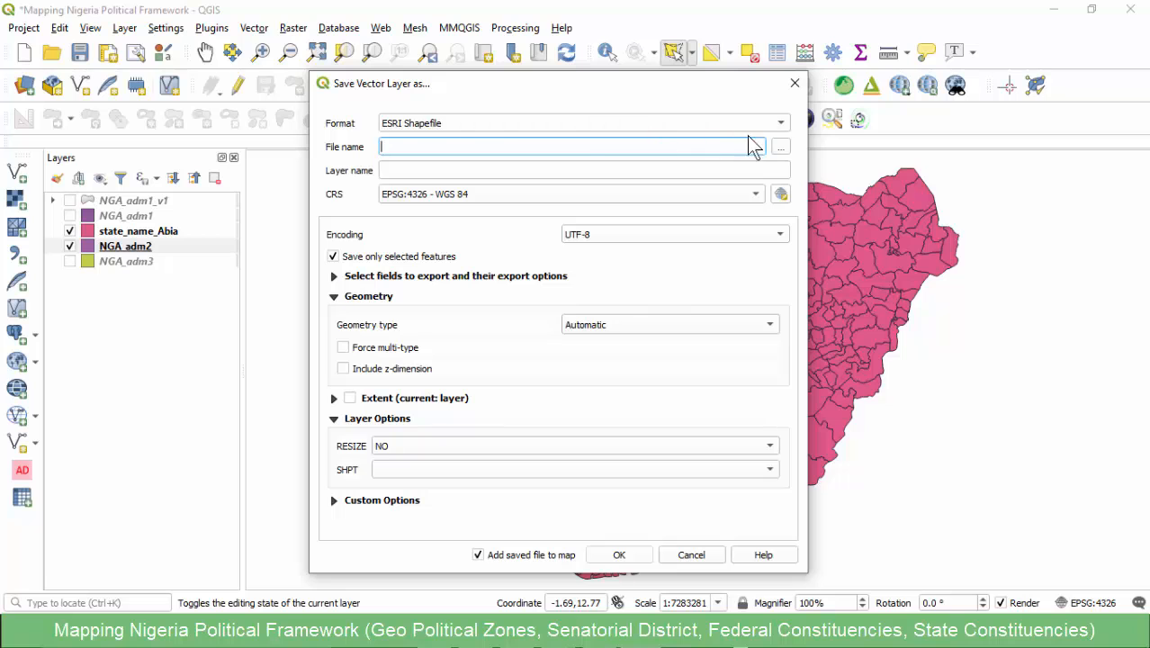
{"action": "key", "text": "ctrl+v"}
{"action": "left_click", "coordinate": [613, 554]}
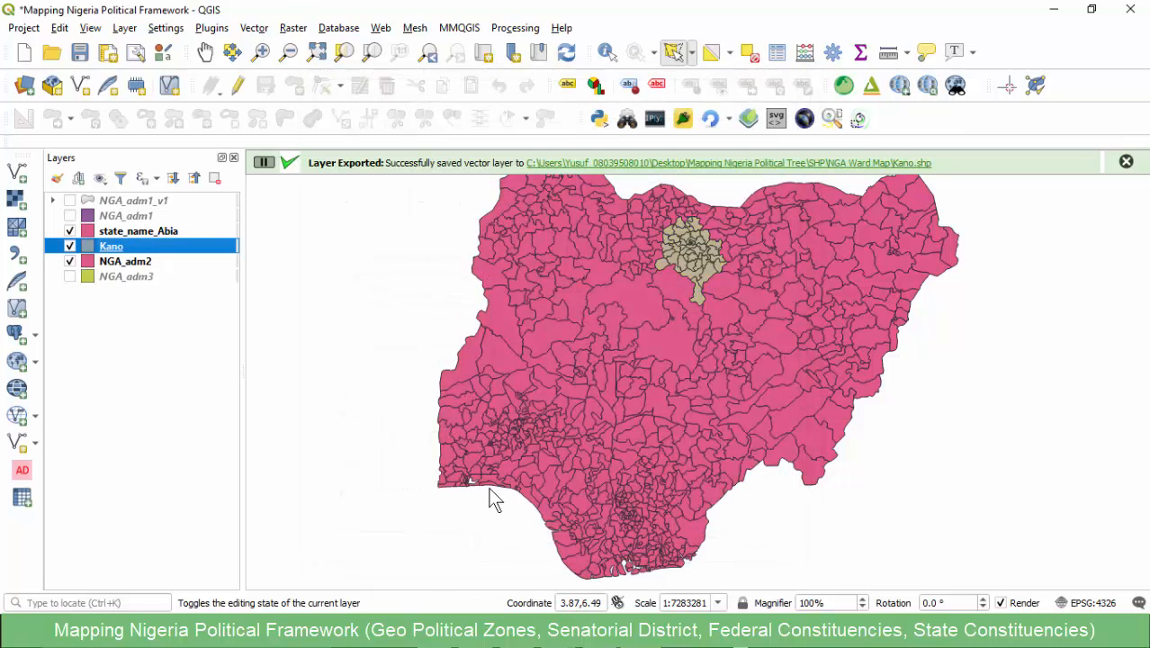
- Hide the NGA_adm2 layer and remove the state_name_Abia layer from the project
{"action": "left_click", "coordinate": [69, 261]}
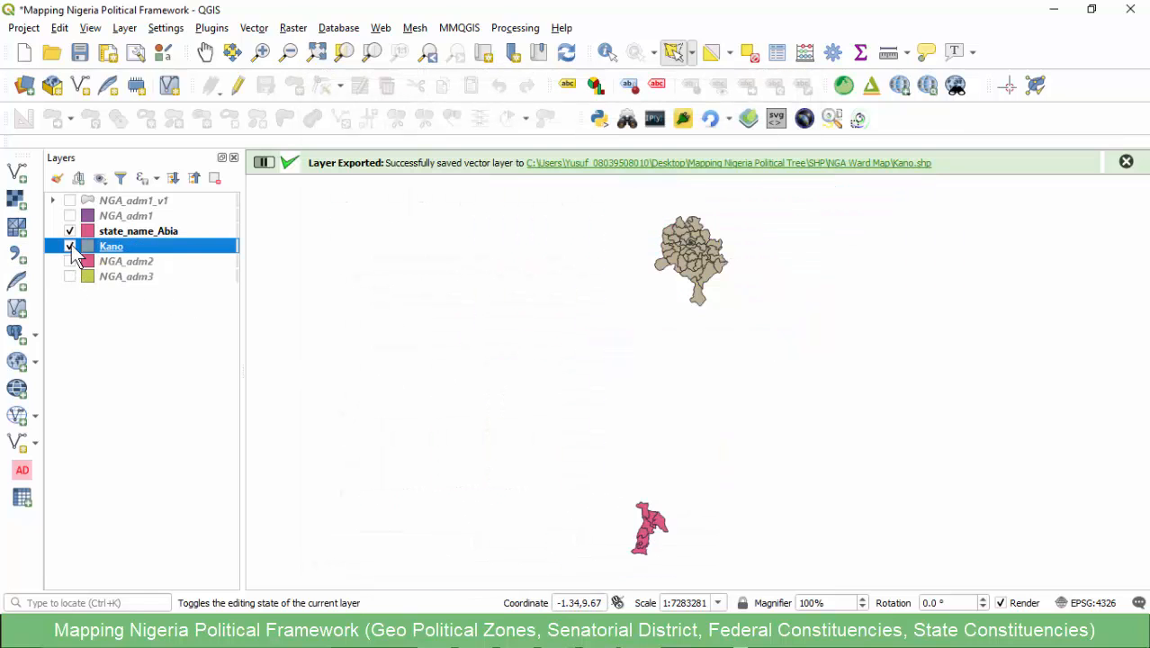
{"action": "left_click", "coordinate": [69, 232]}
{"action": "left_click", "coordinate": [144, 232]}
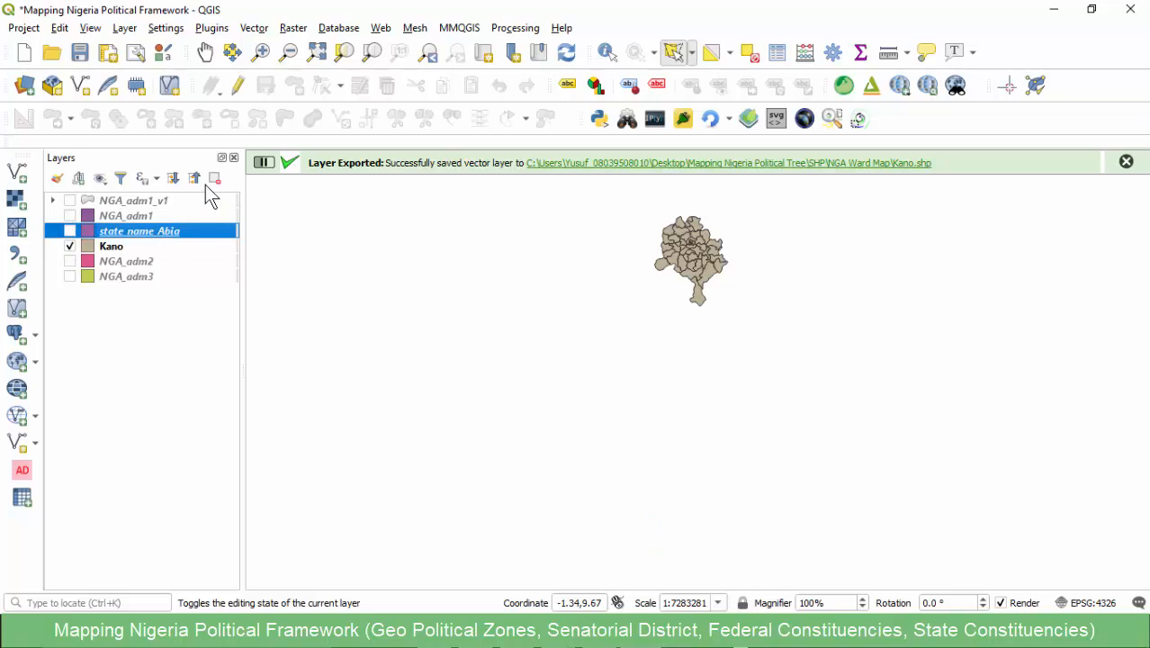
{"action": "left_click", "coordinate": [214, 178]}
{"action": "left_click", "coordinate": [547, 331]}
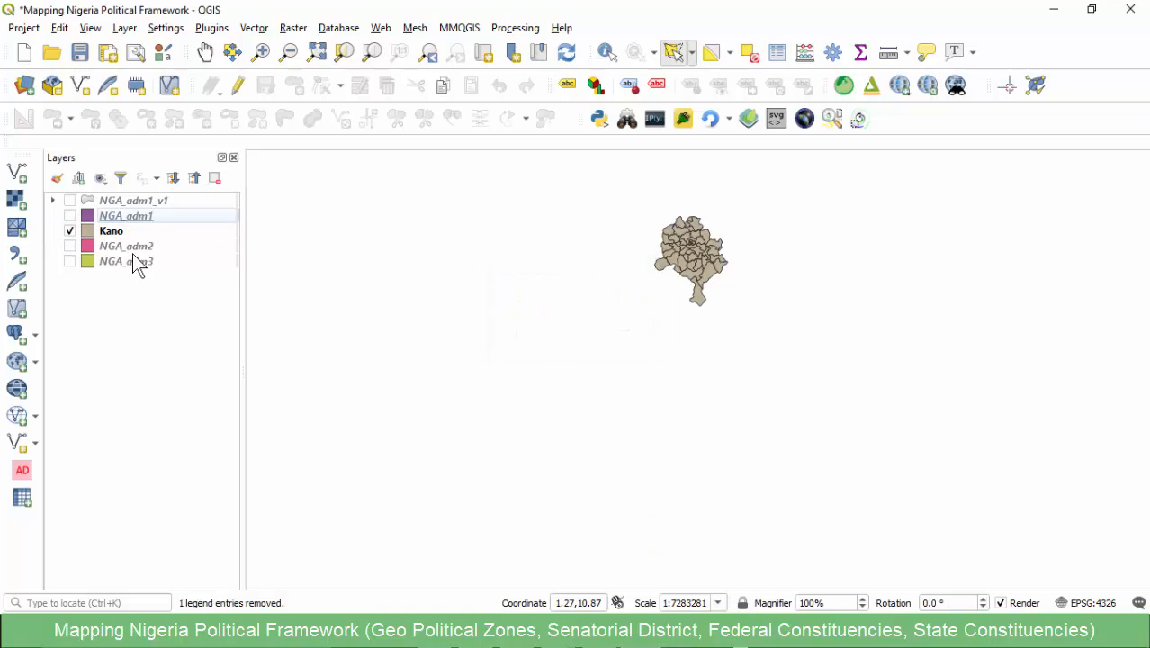
- Zoom to the Kano layer and examine its attribute table from the first to the last local government area
{"action": "left_click", "coordinate": [115, 234]}
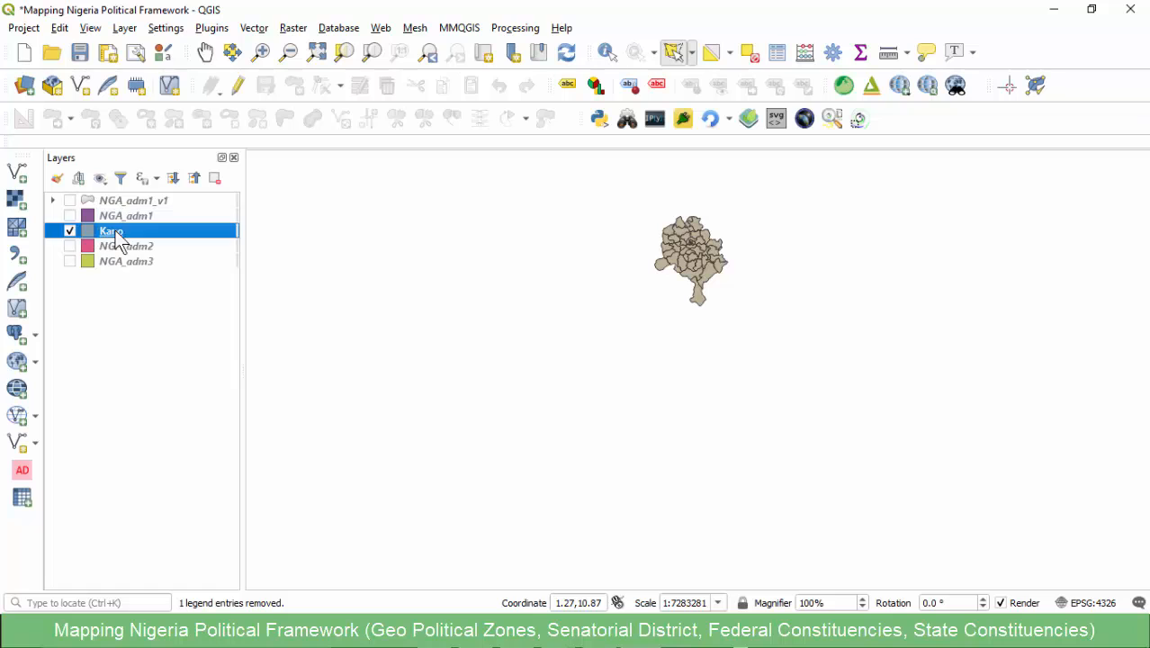
{"action": "right_click", "coordinate": [116, 236]}
{"action": "left_click", "coordinate": [203, 241]}
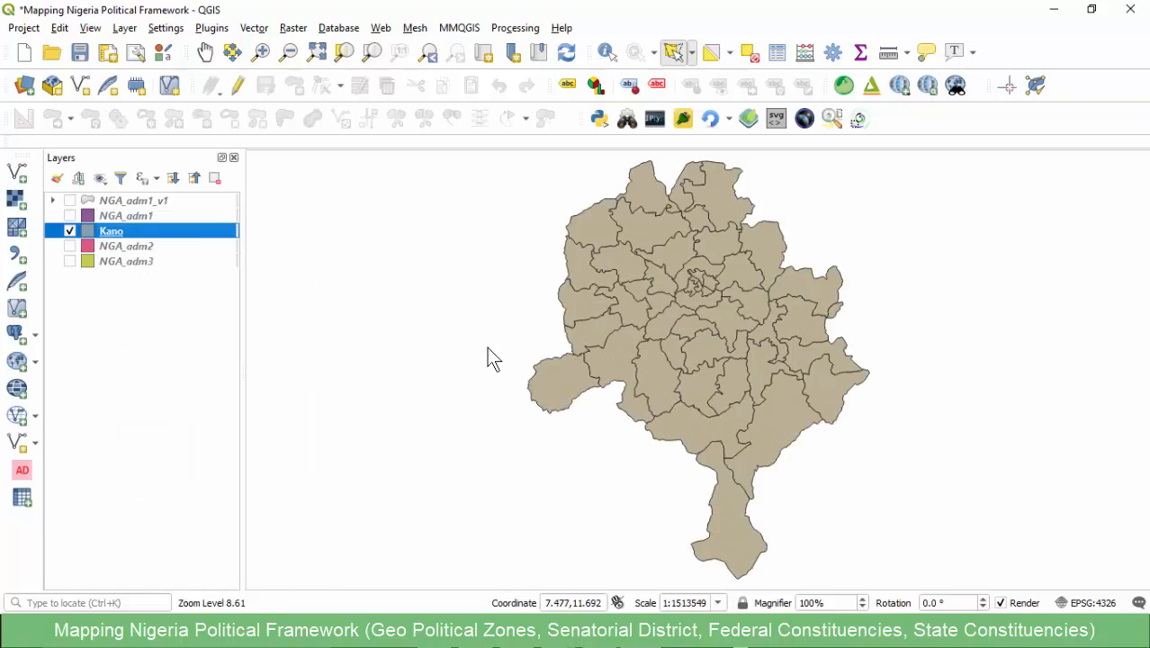
{"action": "right_click", "coordinate": [106, 233]}
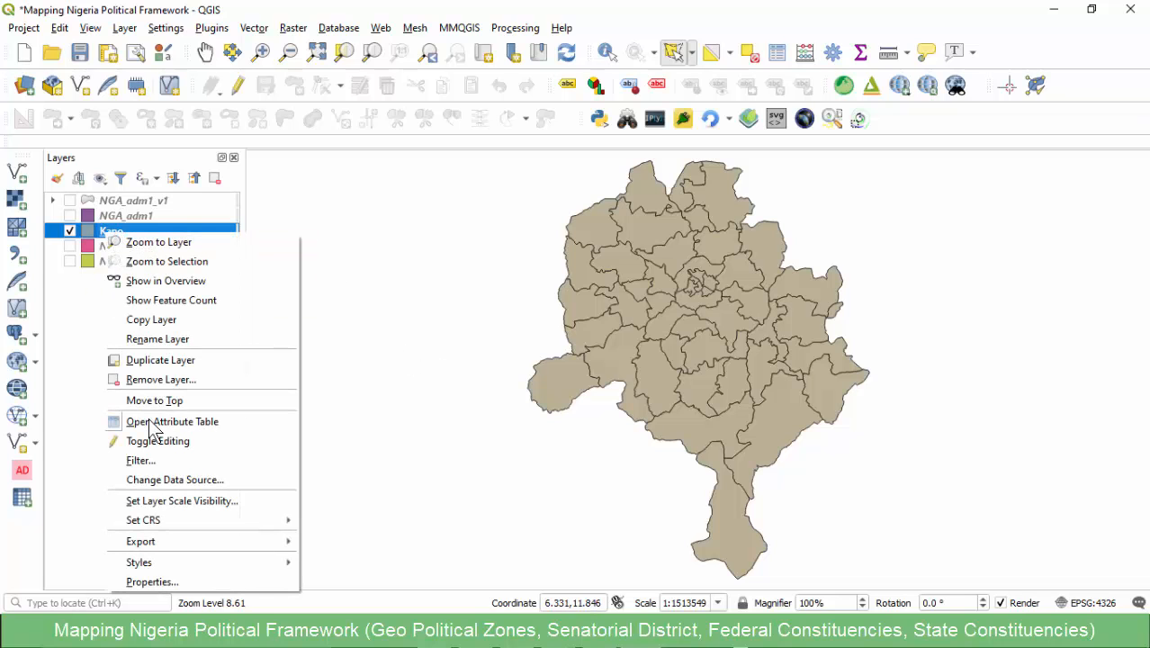
{"action": "left_click", "coordinate": [156, 418]}
{"action": "scroll", "coordinate": [211, 192], "scroll_direction": "down", "scroll_amount": 9}
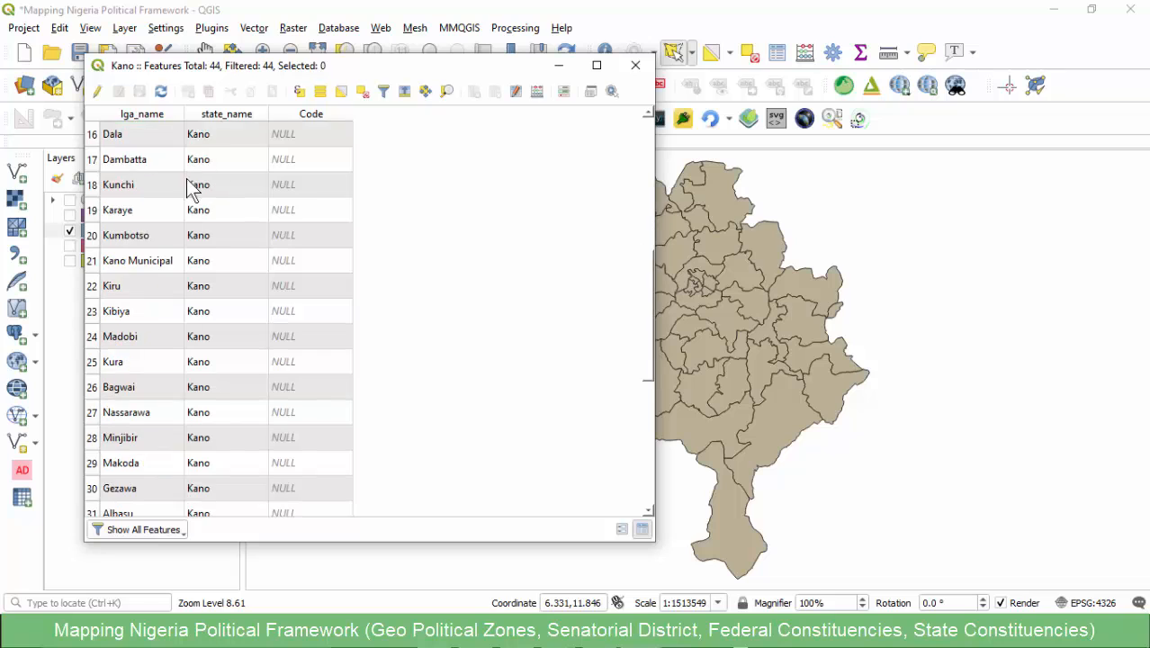
{"action": "scroll", "coordinate": [184, 226], "scroll_direction": "up", "scroll_amount": 9}
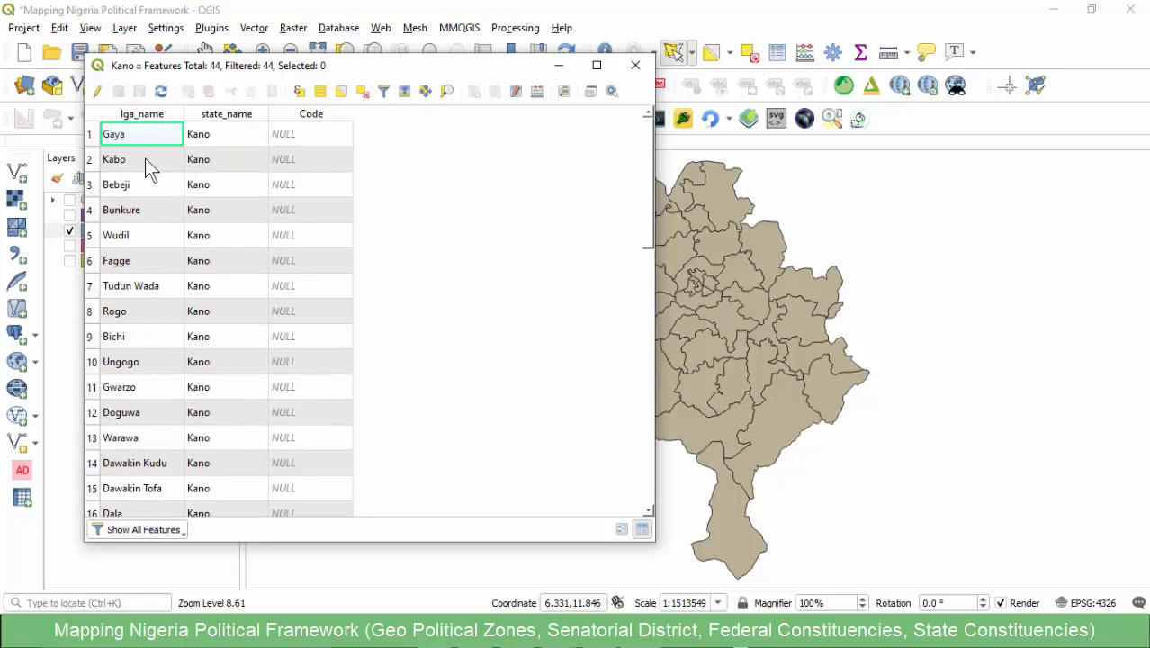
{"action": "scroll", "coordinate": [150, 346], "scroll_direction": "down", "scroll_amount": 9}
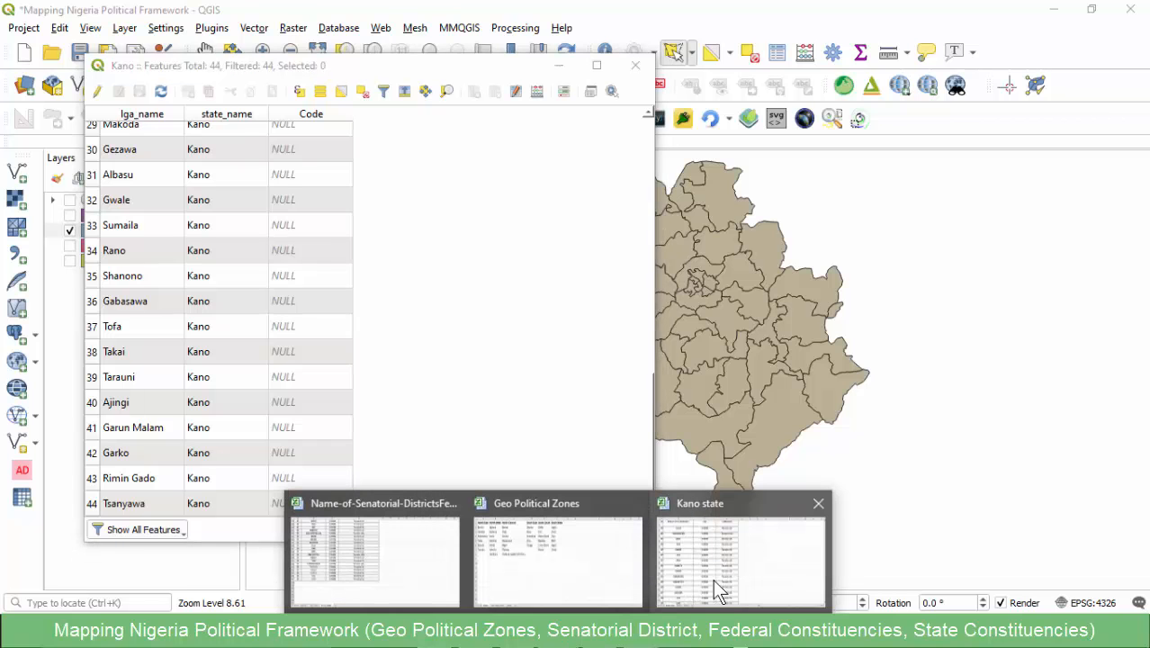
- Switch to the Kano state workbook in Excel and examine constituencies combining two LGAs, including SHANONO/BAGWAI, KURA/GURUN MALLAM and TSANYAWA/KUNCHI
{"action": "left_click", "coordinate": [713, 576]}
{"action": "left_click", "coordinate": [193, 261]}
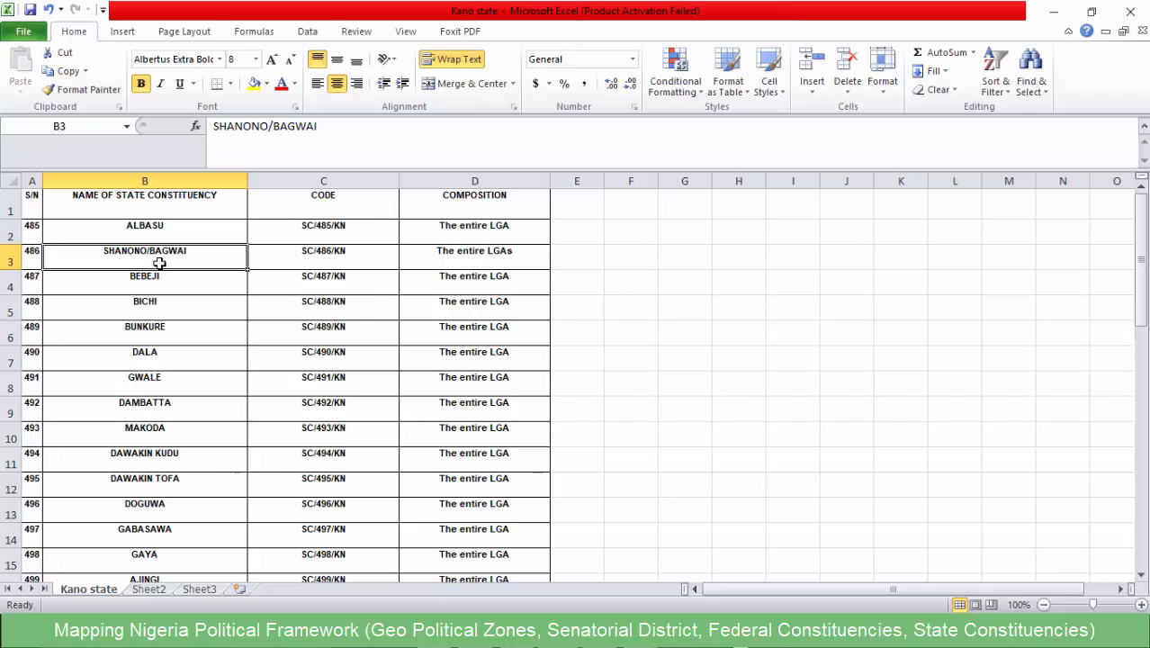
{"action": "left_click", "coordinate": [468, 259]}
{"action": "scroll", "coordinate": [413, 300], "scroll_direction": "down", "scroll_amount": 6}
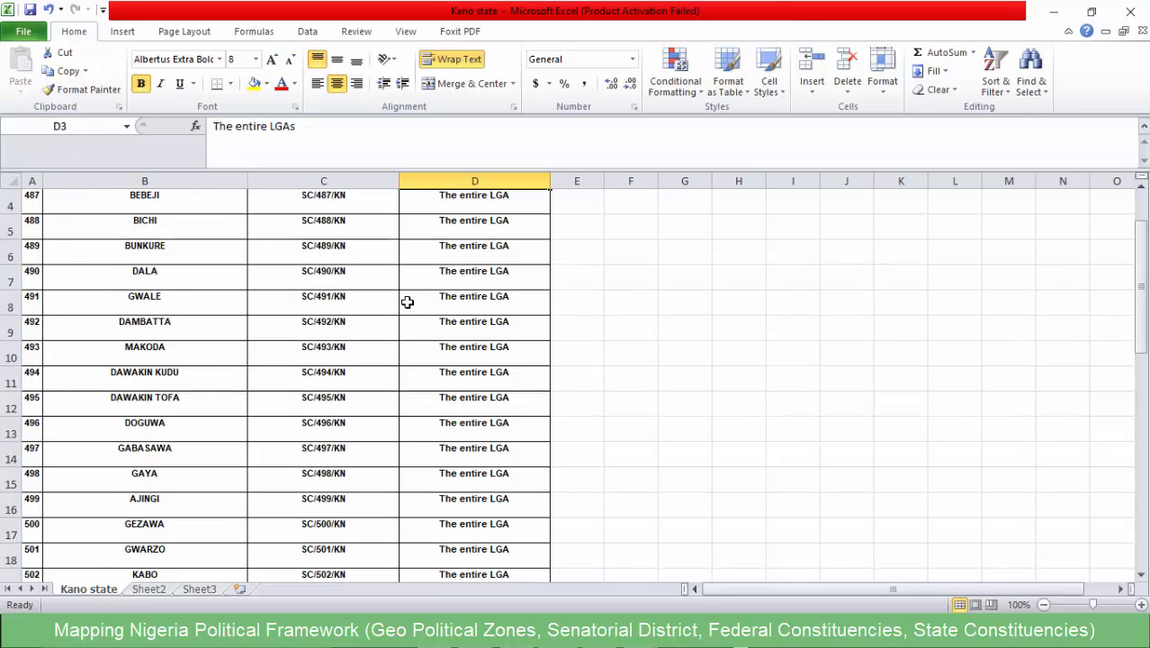
{"action": "left_click", "coordinate": [137, 376]}
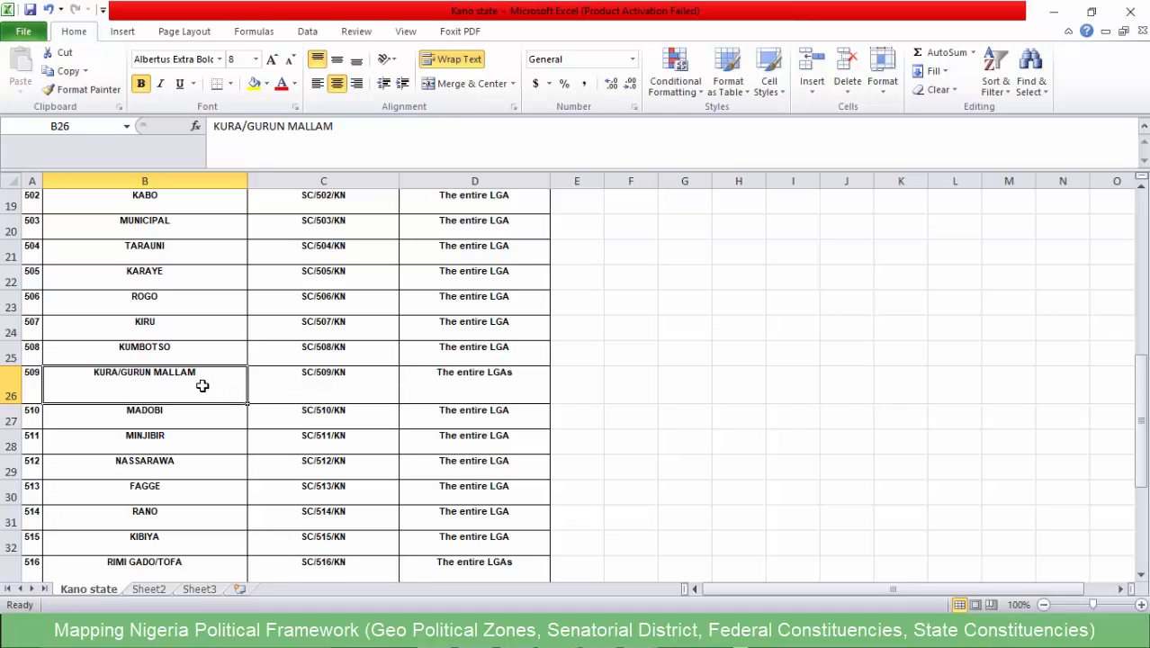
{"action": "scroll", "coordinate": [417, 394], "scroll_direction": "down", "scroll_amount": 3}
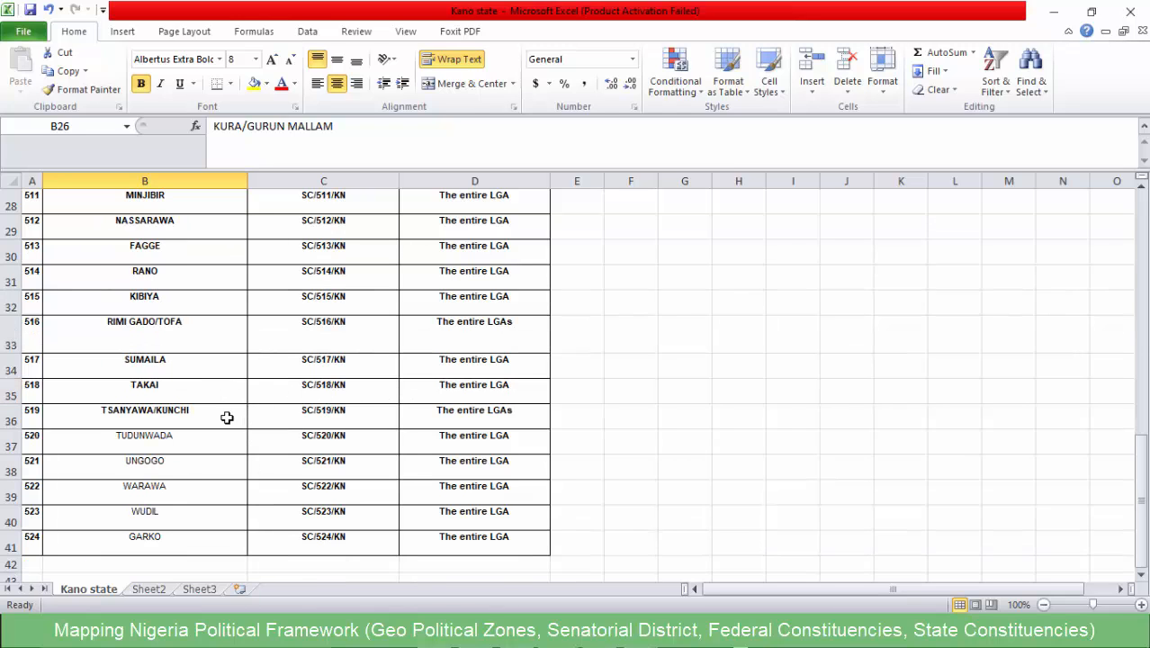
{"action": "scroll", "coordinate": [198, 426], "scroll_direction": "down", "scroll_amount": 1}
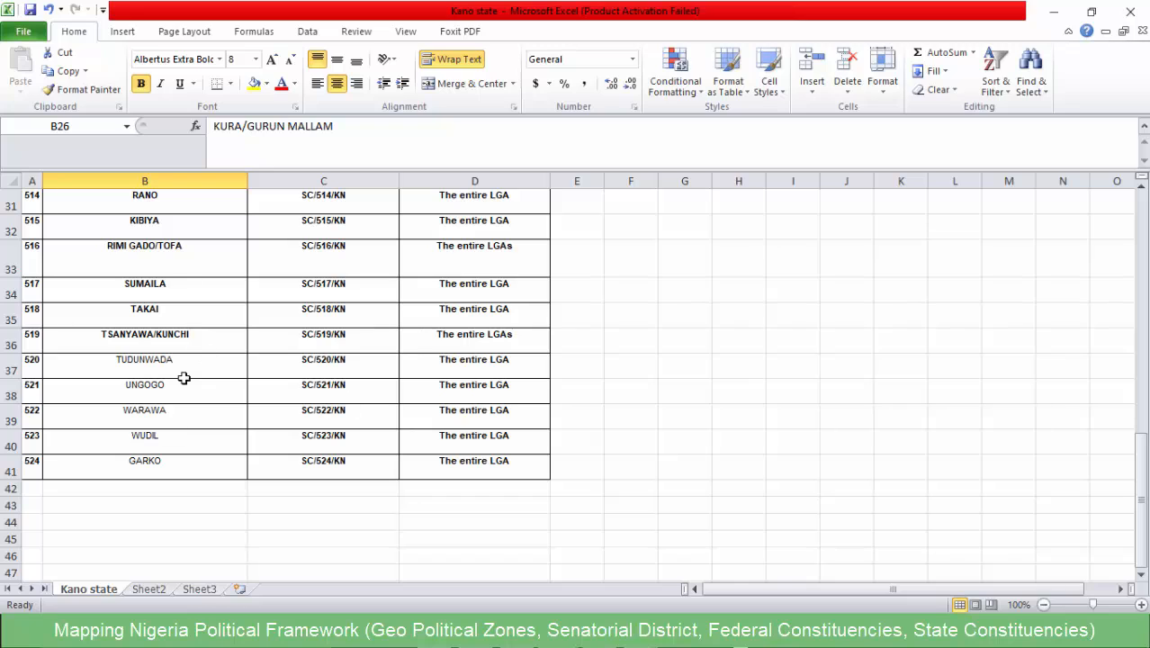
{"action": "scroll", "coordinate": [188, 363], "scroll_direction": "up", "scroll_amount": 1}
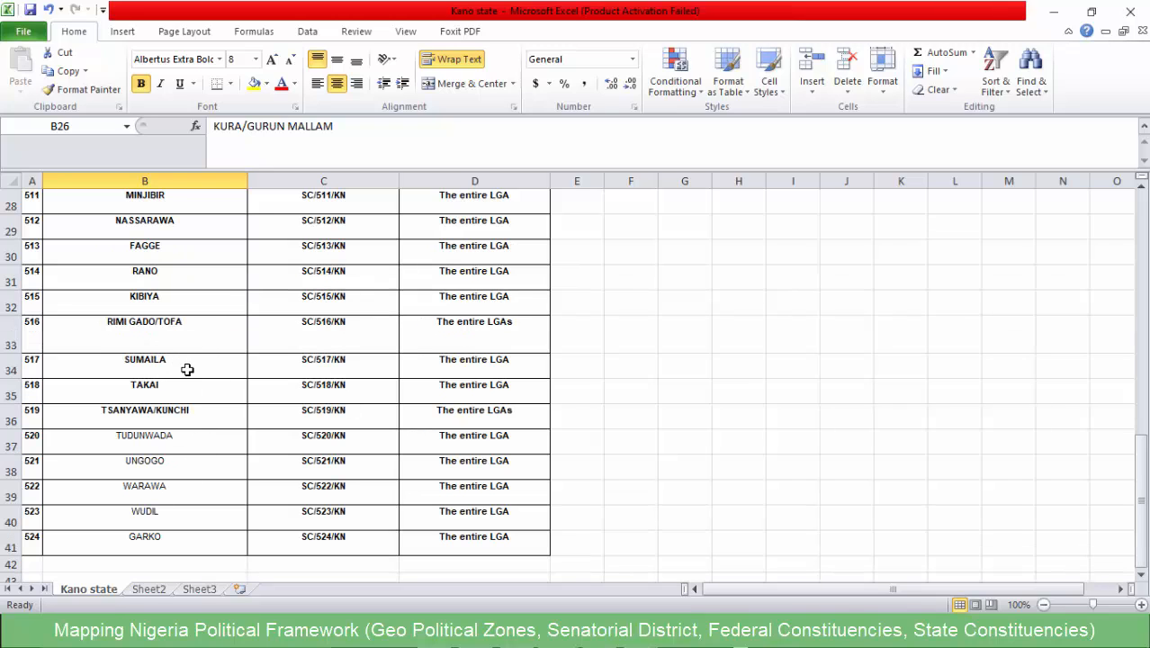
{"action": "left_click", "coordinate": [196, 419]}
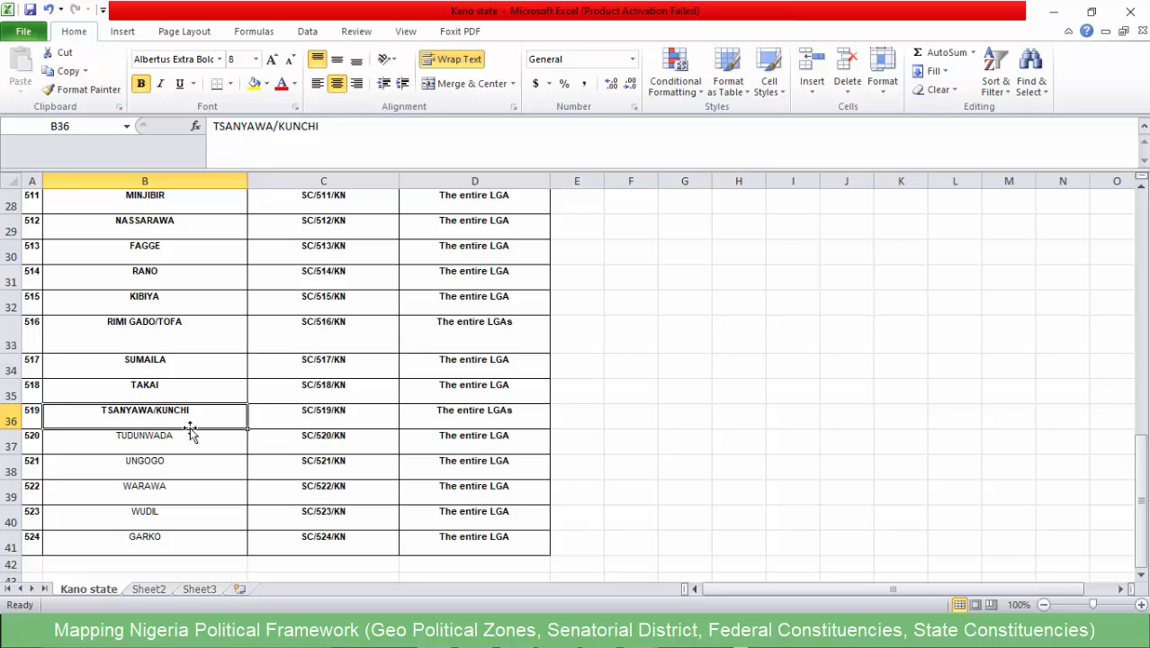
{"action": "left_click", "coordinate": [325, 427]}
- Recheck the combined constituencies from SHANONO/BAGWAI through RIMI GADO/TOFA to TSANYAWA/KUNCHI, and return to the Kano attribute table in QGIS
{"action": "scroll", "coordinate": [165, 462], "scroll_direction": "down", "scroll_amount": 3}
{"action": "scroll", "coordinate": [162, 452], "scroll_direction": "up", "scroll_amount": 12}
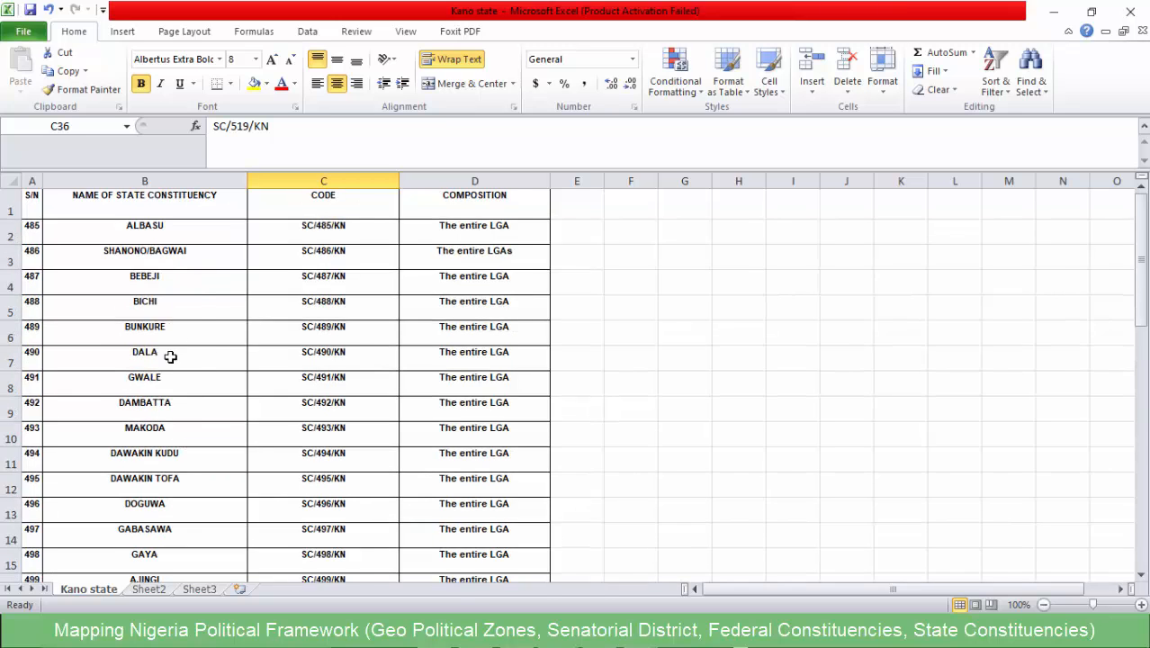
{"action": "scroll", "coordinate": [171, 357], "scroll_direction": "down", "scroll_amount": 6}
{"action": "scroll", "coordinate": [164, 346], "scroll_direction": "up", "scroll_amount": 4}
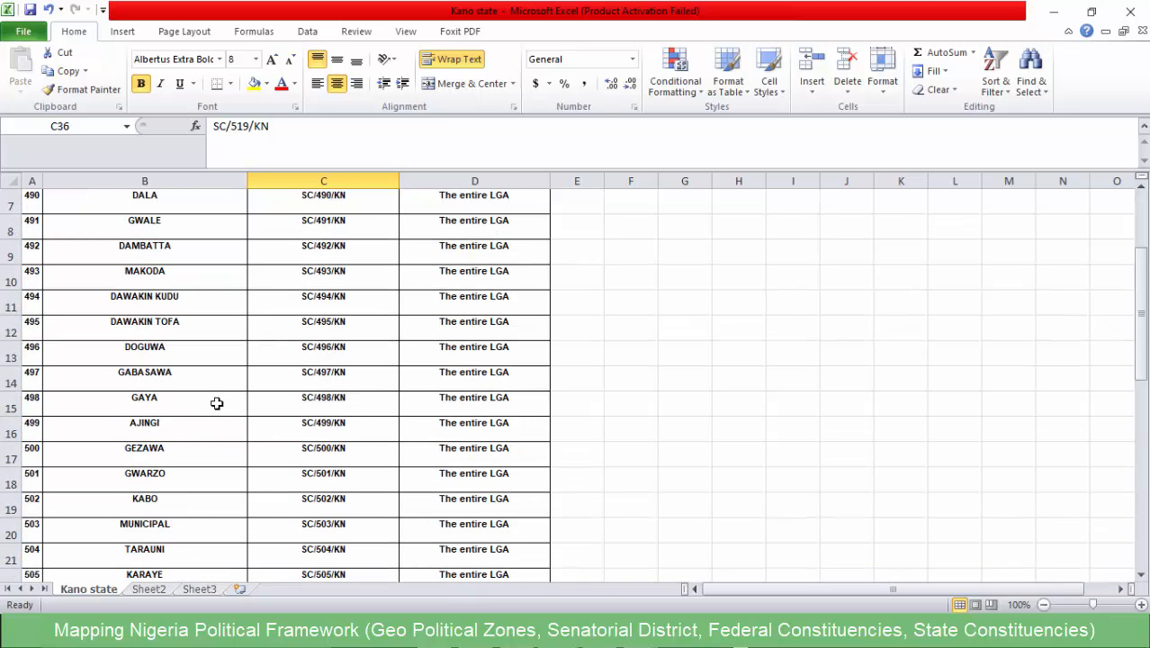
{"action": "scroll", "coordinate": [217, 403], "scroll_direction": "up", "scroll_amount": 2}
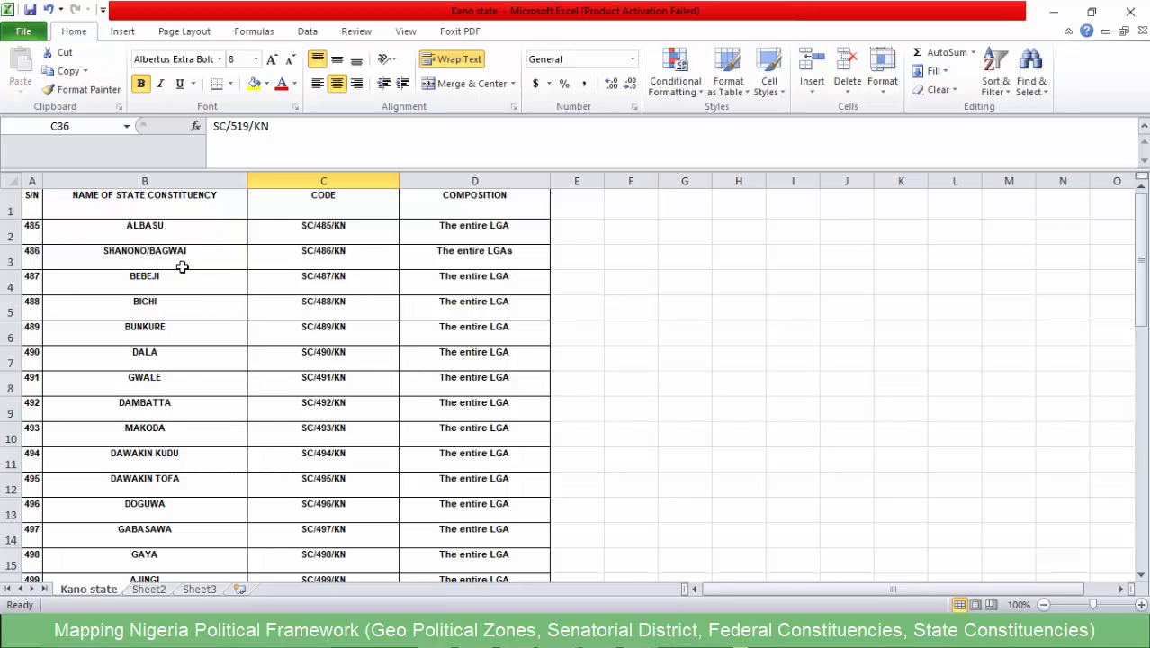
{"action": "left_click", "coordinate": [135, 255]}
{"action": "scroll", "coordinate": [164, 387], "scroll_direction": "down", "scroll_amount": 7}
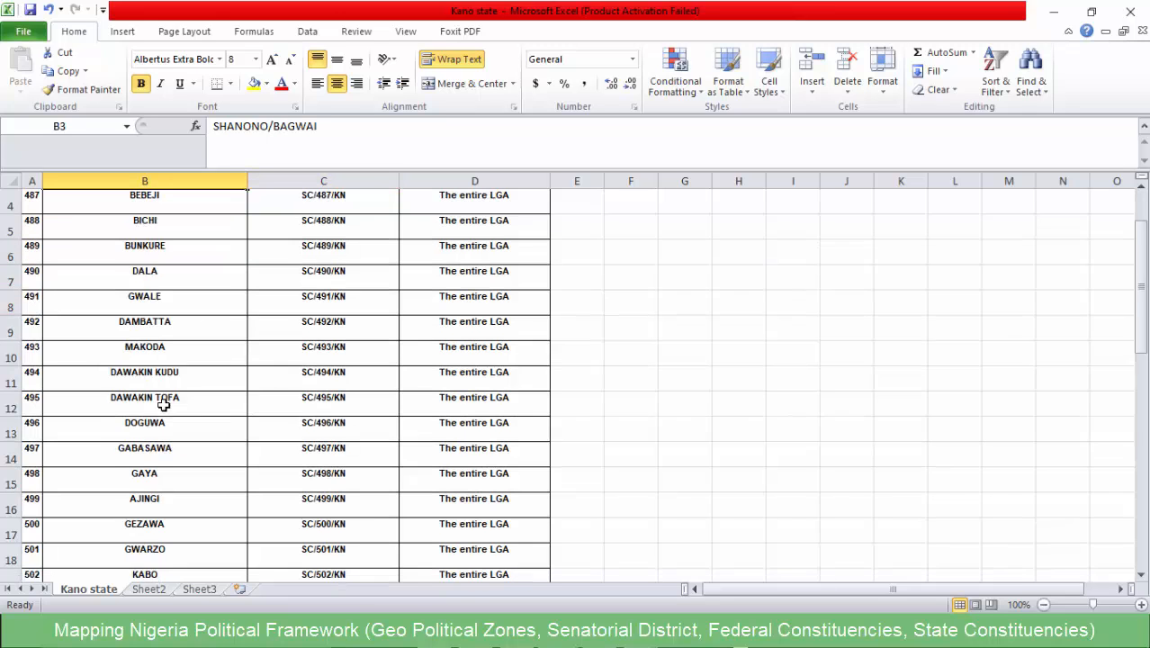
{"action": "left_click", "coordinate": [175, 301]}
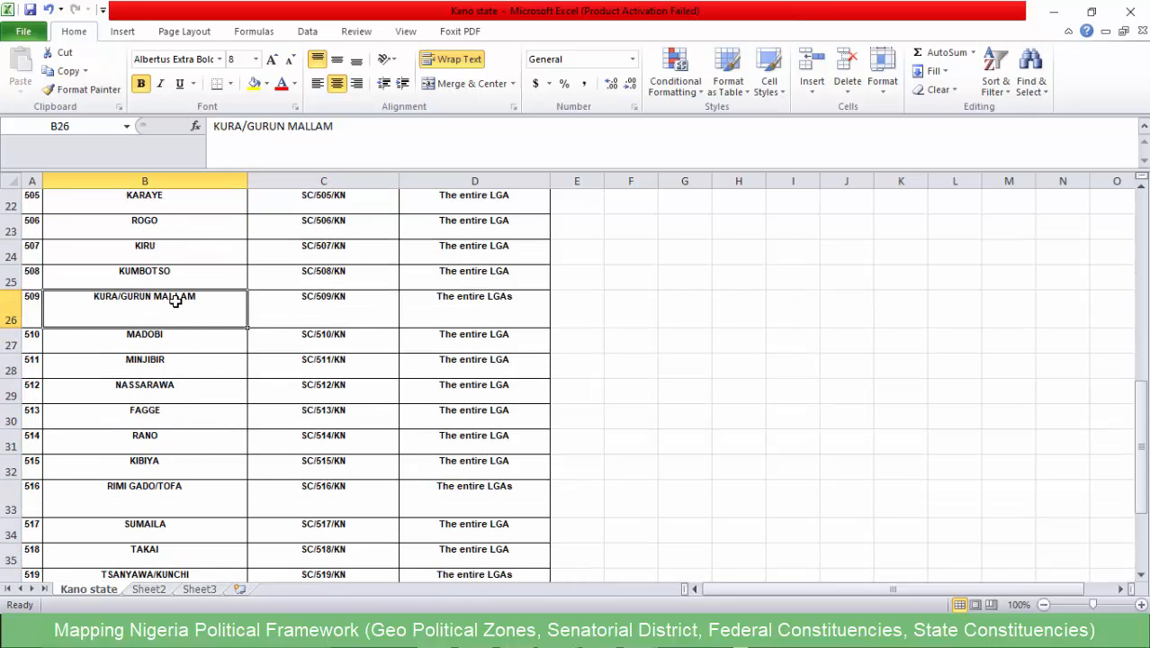
{"action": "left_click", "coordinate": [156, 462]}
{"action": "left_click", "coordinate": [168, 495]}
{"action": "scroll", "coordinate": [166, 489], "scroll_direction": "down", "scroll_amount": 2}
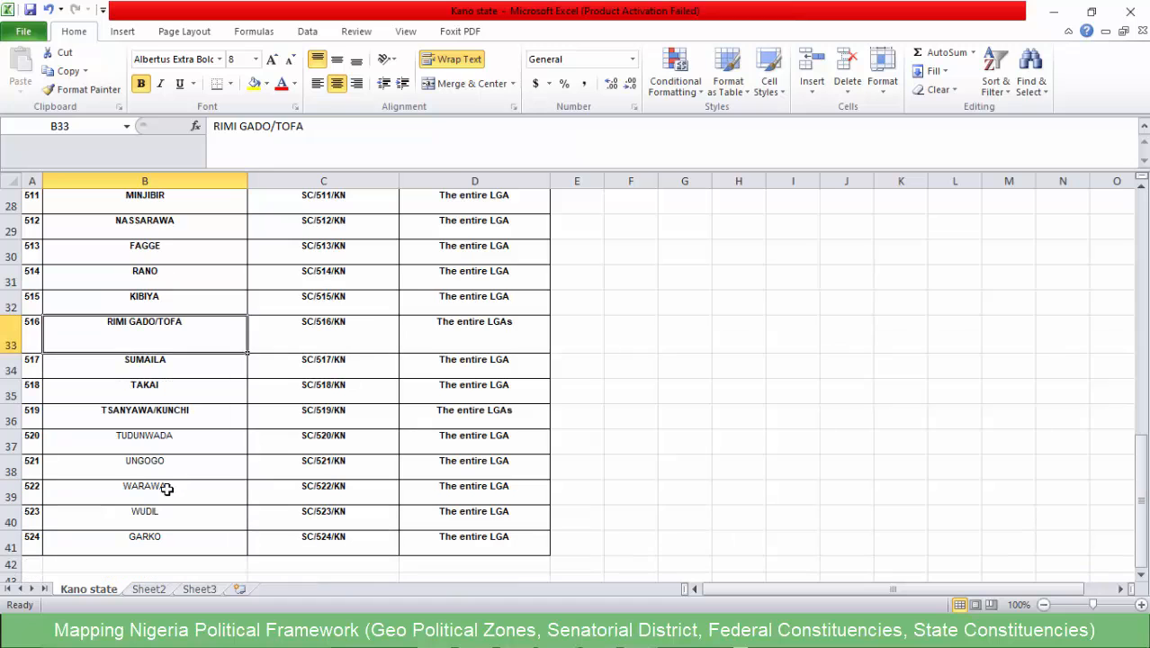
{"action": "left_click", "coordinate": [154, 407]}
{"action": "left_click", "coordinate": [1053, 12]}
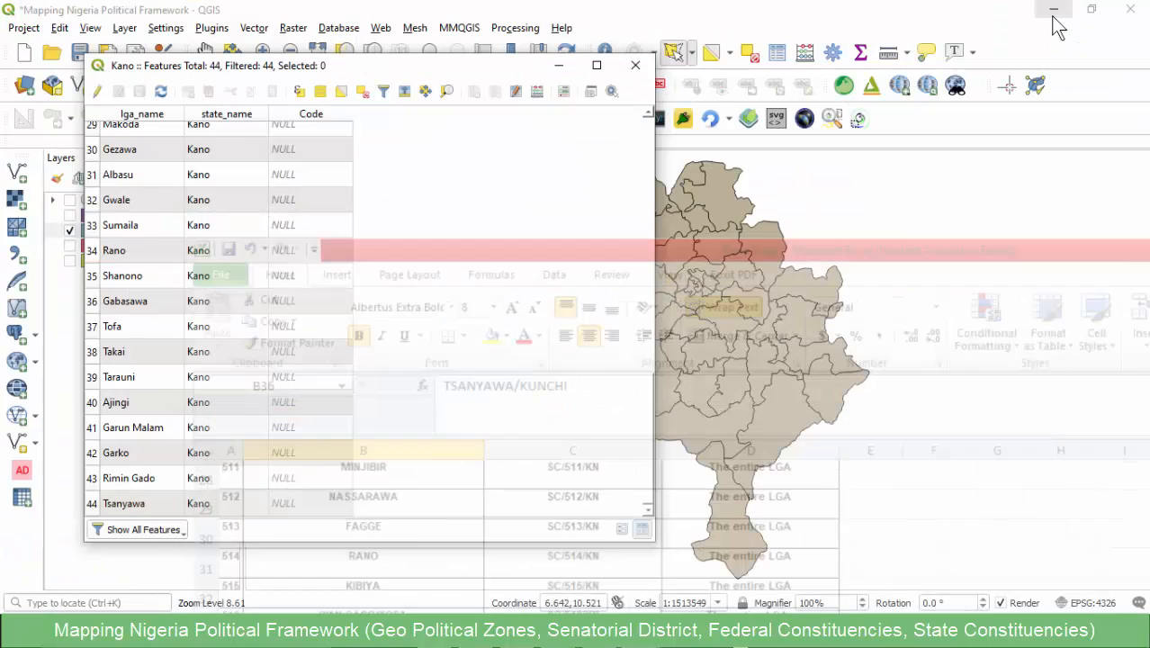
- Compare the Kano layer's LGA names with the constituency names in the Kano state workbook in Excel, and return to QGIS
{"action": "scroll", "coordinate": [126, 192], "scroll_direction": "up", "scroll_amount": 10}
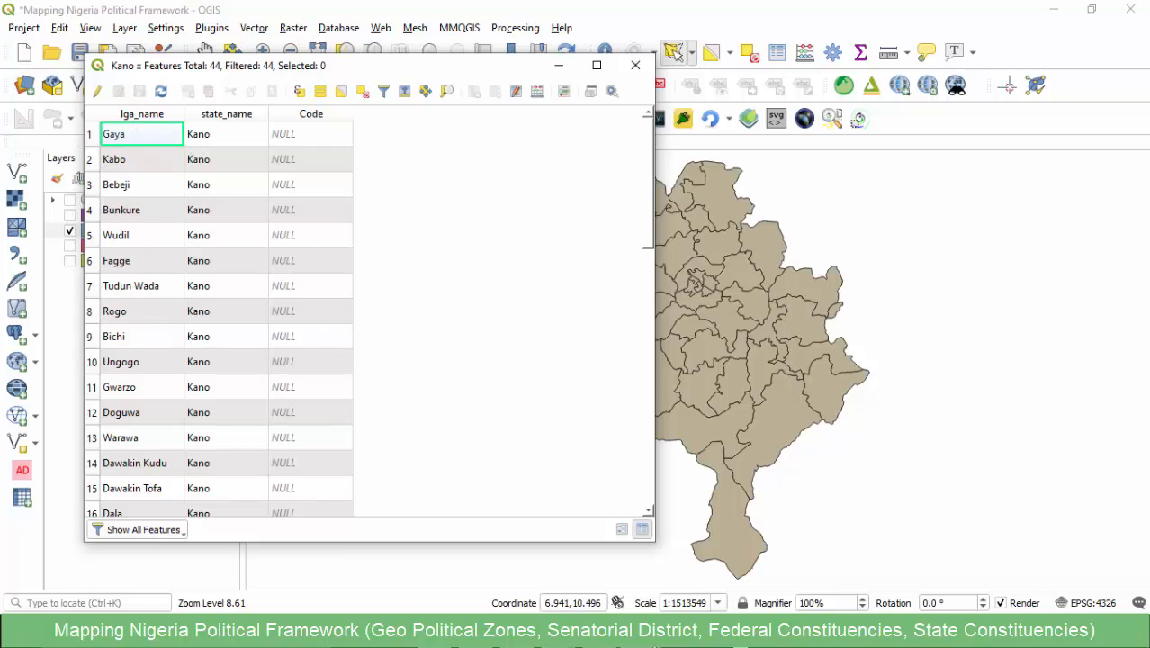
{"action": "left_click", "coordinate": [639, 631]}
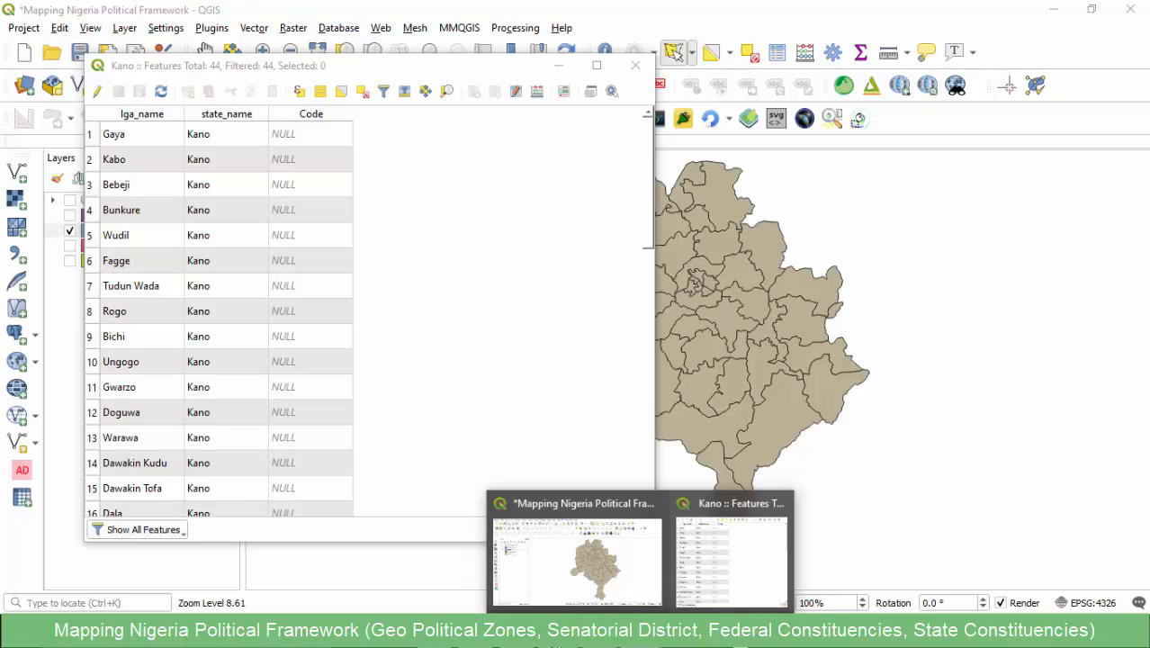
{"action": "left_click", "coordinate": [698, 560]}
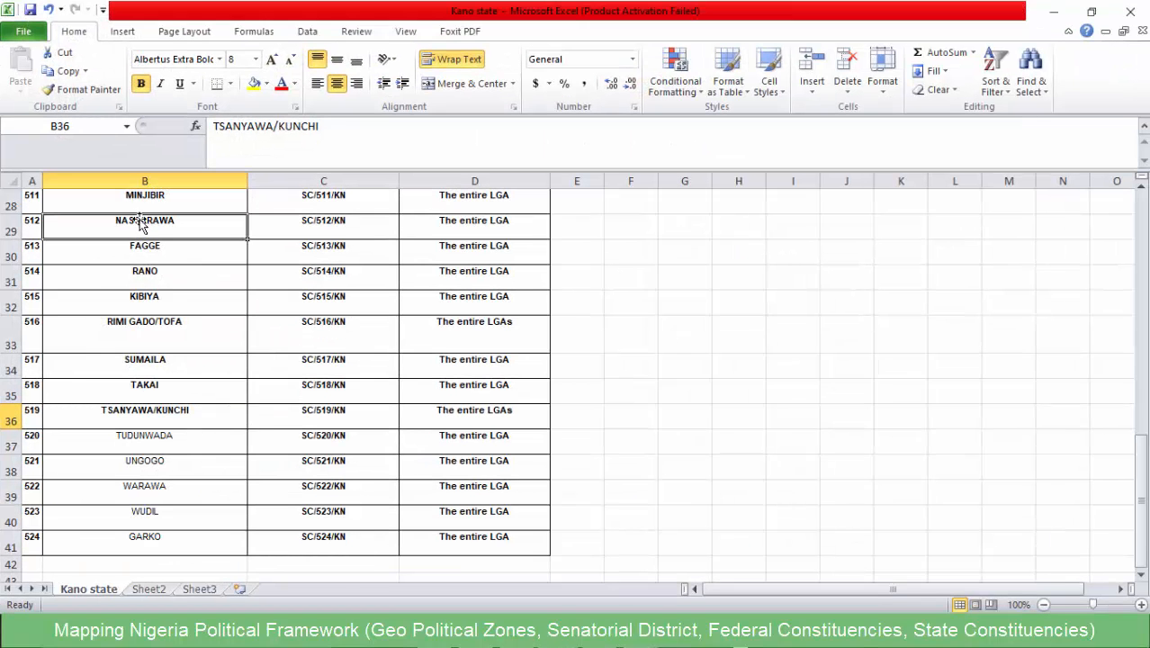
{"action": "left_click", "coordinate": [141, 224]}
{"action": "scroll", "coordinate": [141, 224], "scroll_direction": "up", "scroll_amount": 9}
{"action": "left_click", "coordinate": [141, 227]}
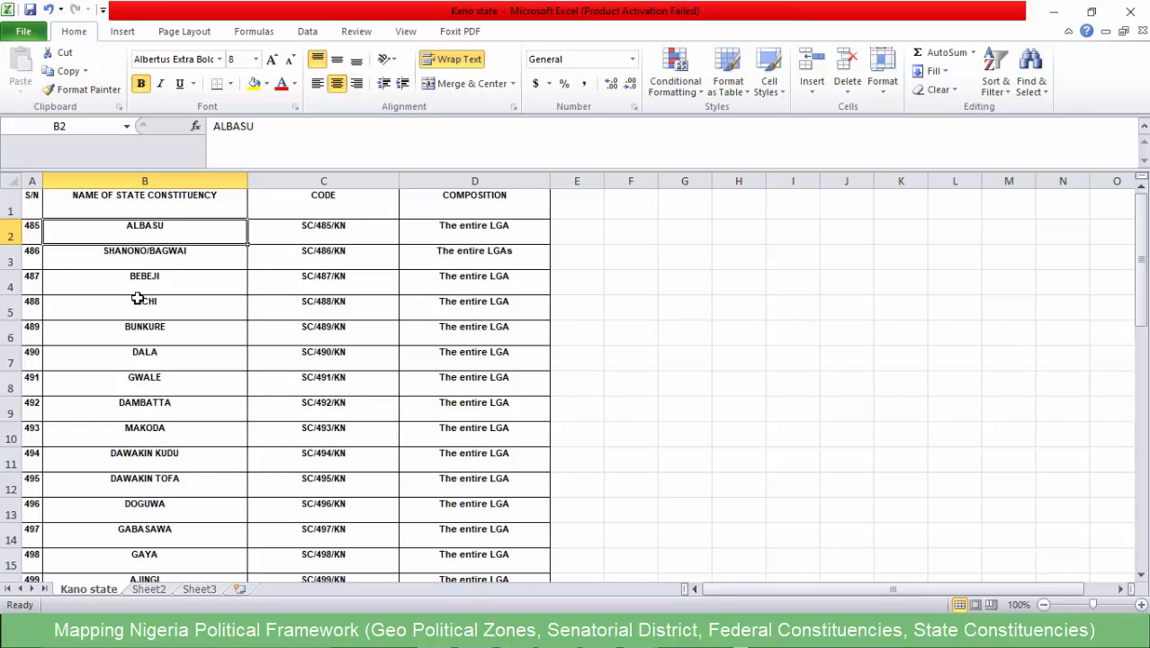
{"action": "left_click", "coordinate": [150, 262]}
{"action": "left_click", "coordinate": [156, 338]}
{"action": "left_click_drag", "start_coordinate": [170, 412], "coordinate": [178, 439]}
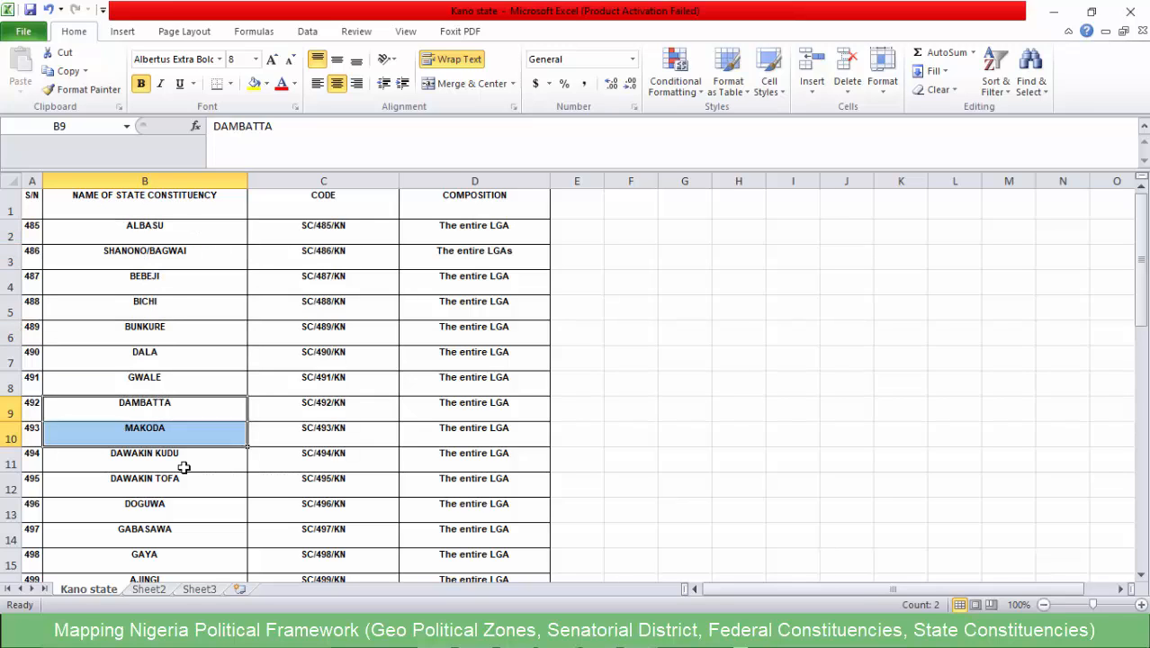
{"action": "left_click", "coordinate": [182, 466]}
{"action": "left_click", "coordinate": [1053, 13]}
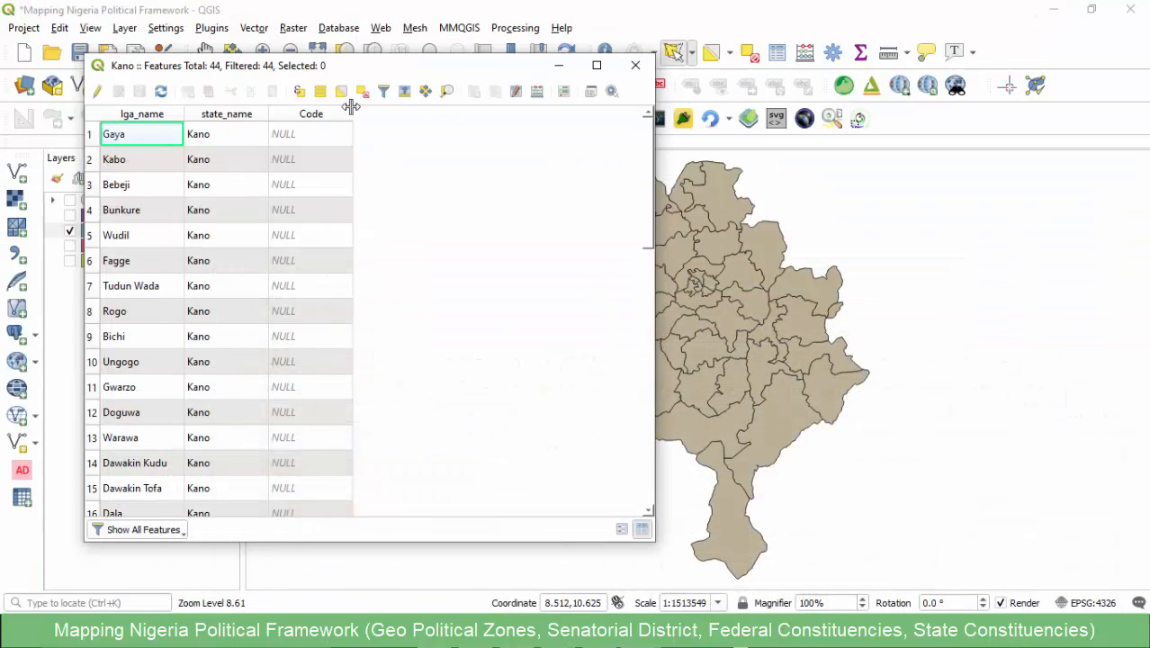
- Enable editing on the Kano table and set the Field Calculator to update the existing lga_name field
{"action": "left_click", "coordinate": [98, 92]}
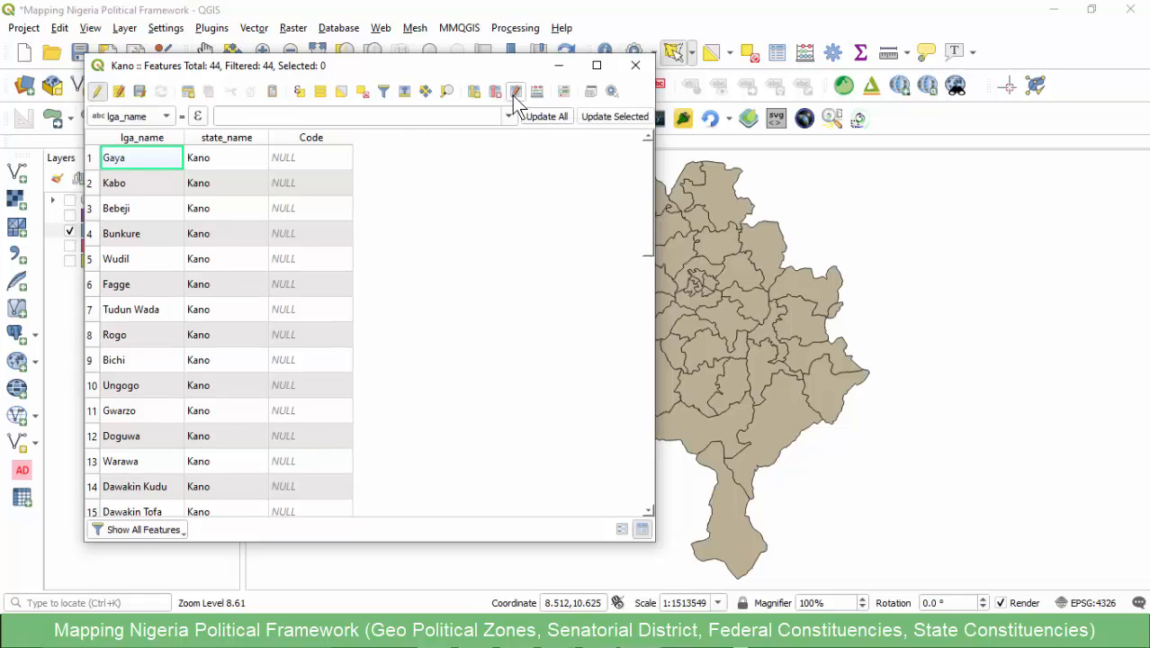
{"action": "left_click", "coordinate": [536, 92]}
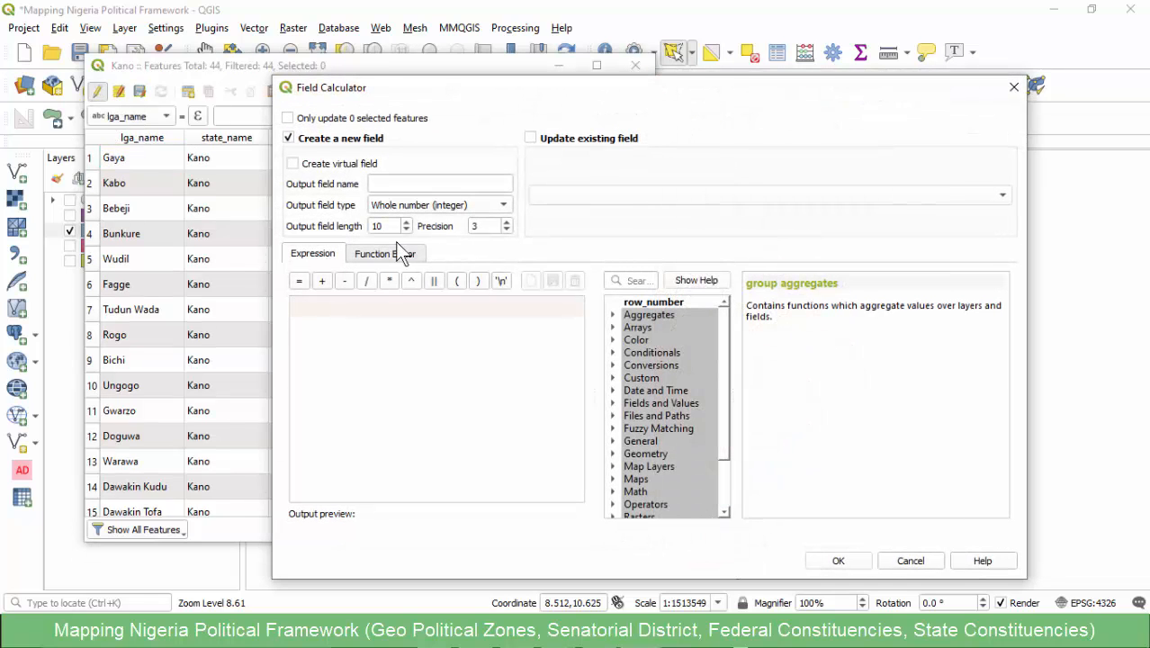
{"action": "left_click", "coordinate": [568, 139]}
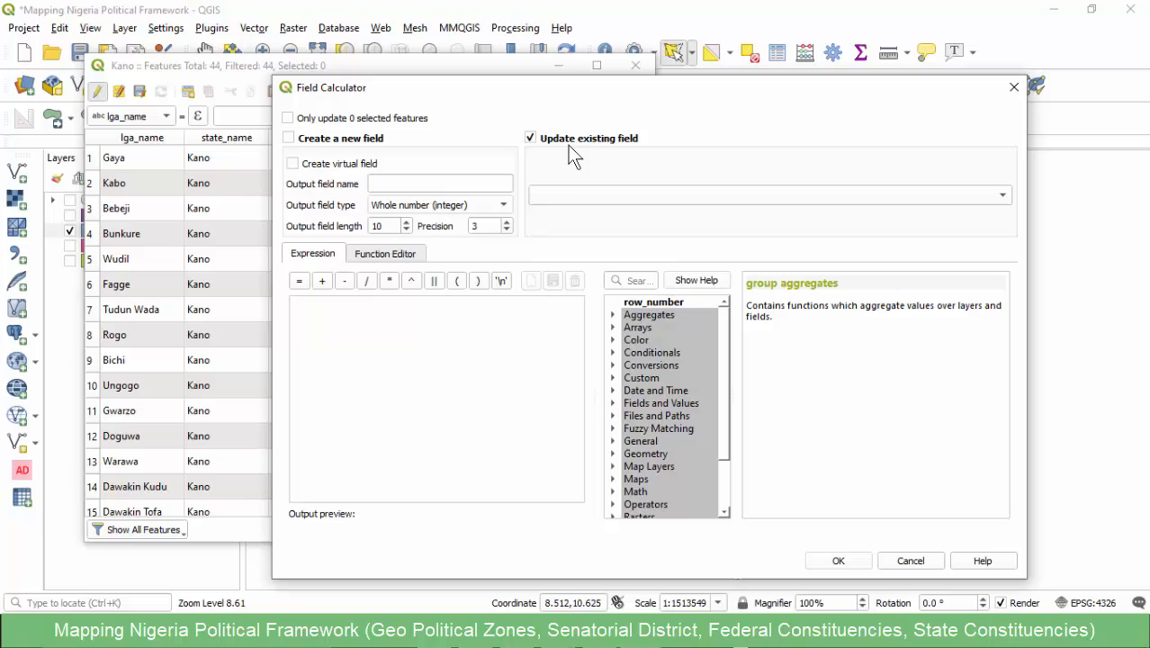
{"action": "left_click", "coordinate": [566, 195]}
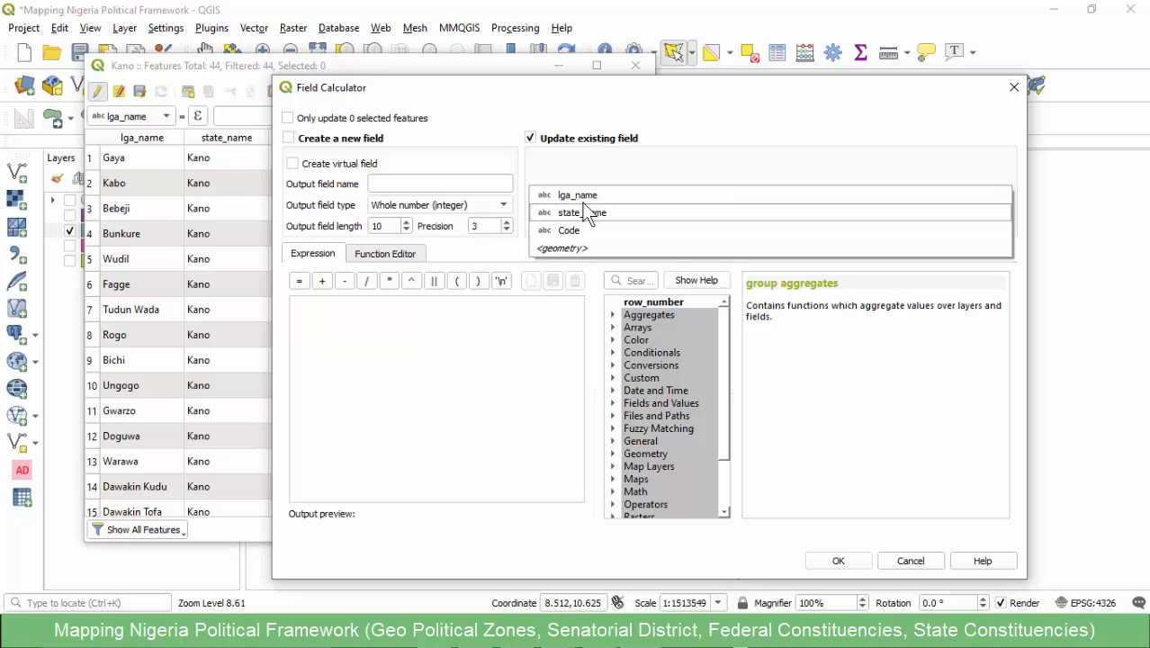
{"action": "left_click", "coordinate": [583, 193]}
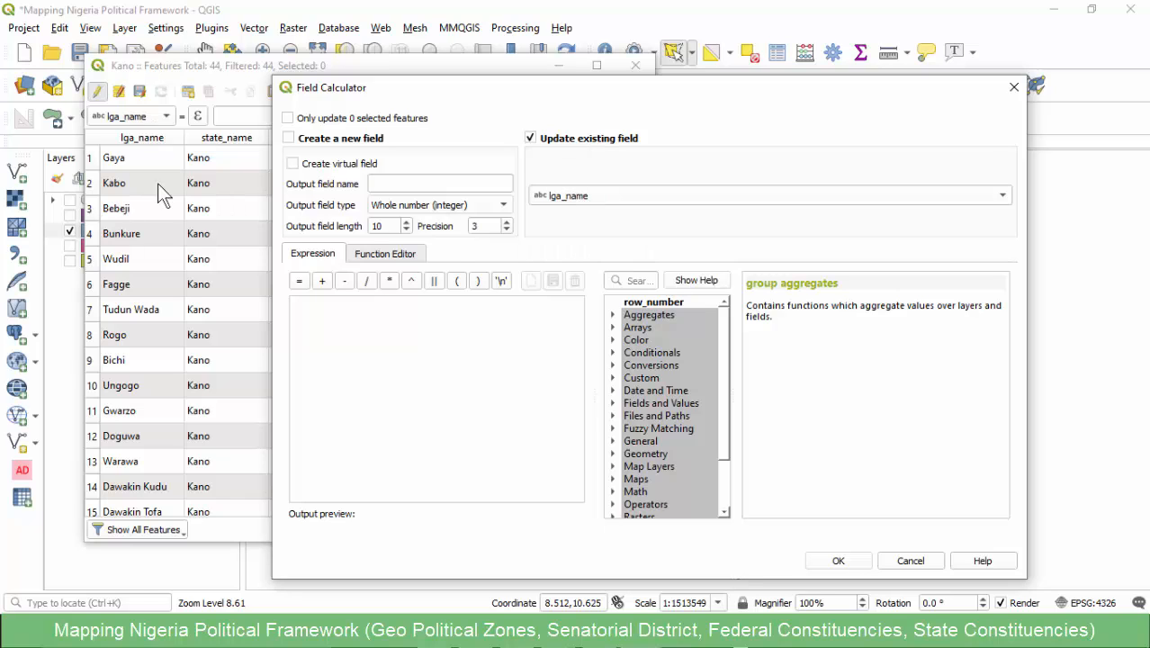
- Convert the LGA names to uppercase with the expression upper("lga_name"), and save the edits to the Kano layer
{"action": "left_click", "coordinate": [396, 336]}
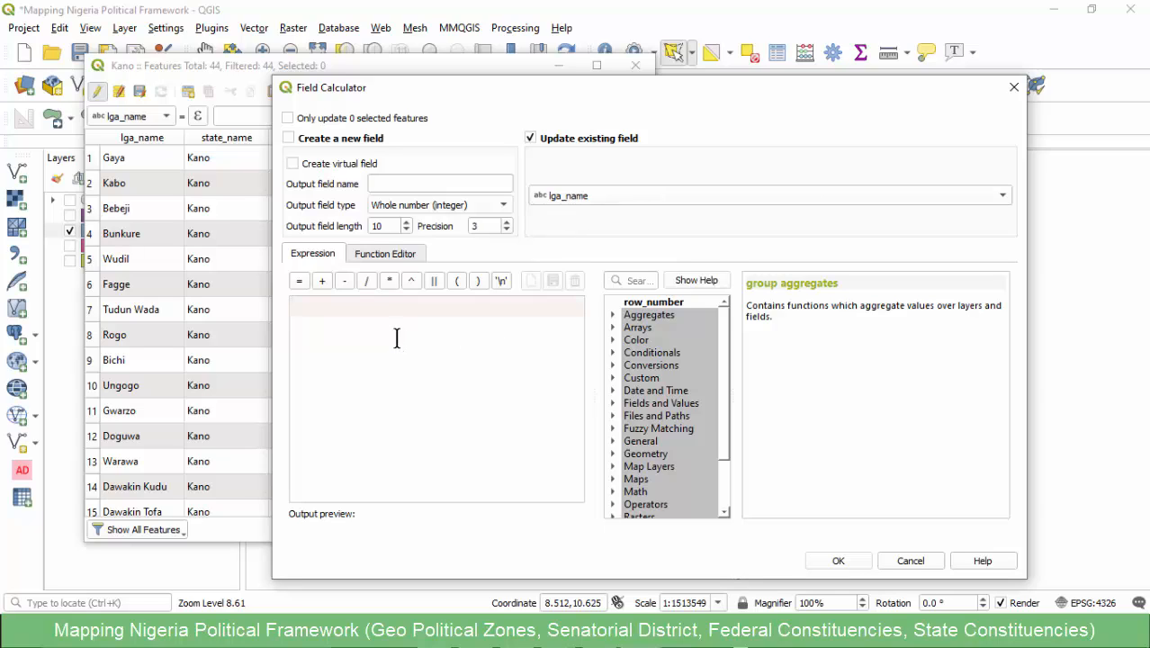
{"action": "type", "text": "upp"}
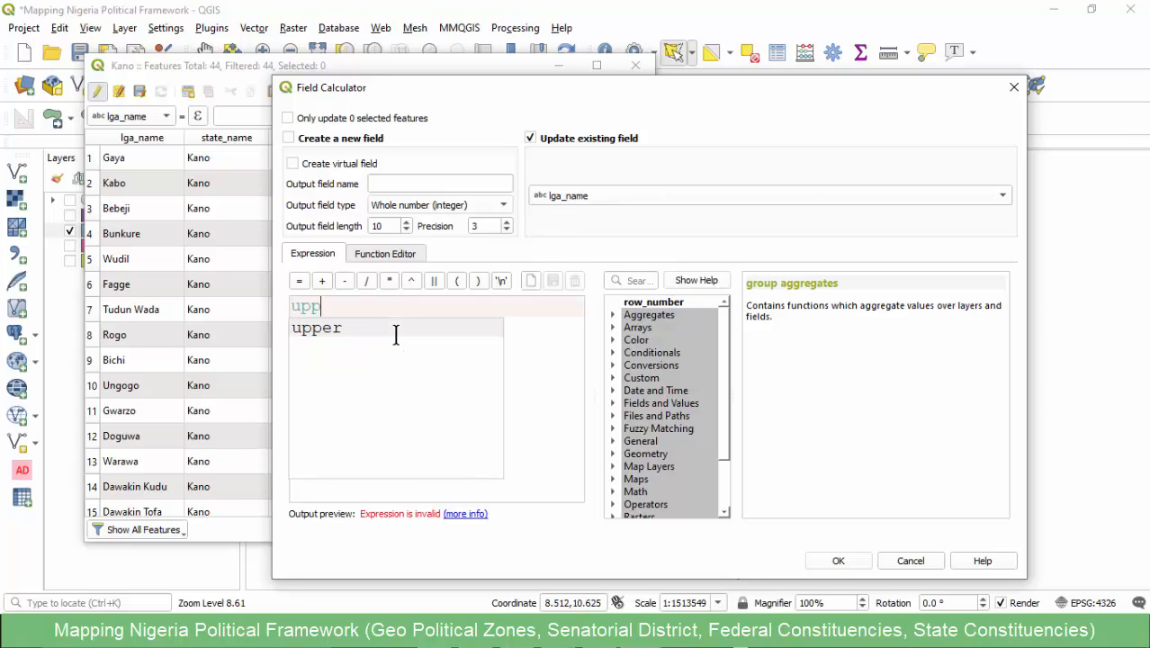
{"action": "type", "text": "er"}
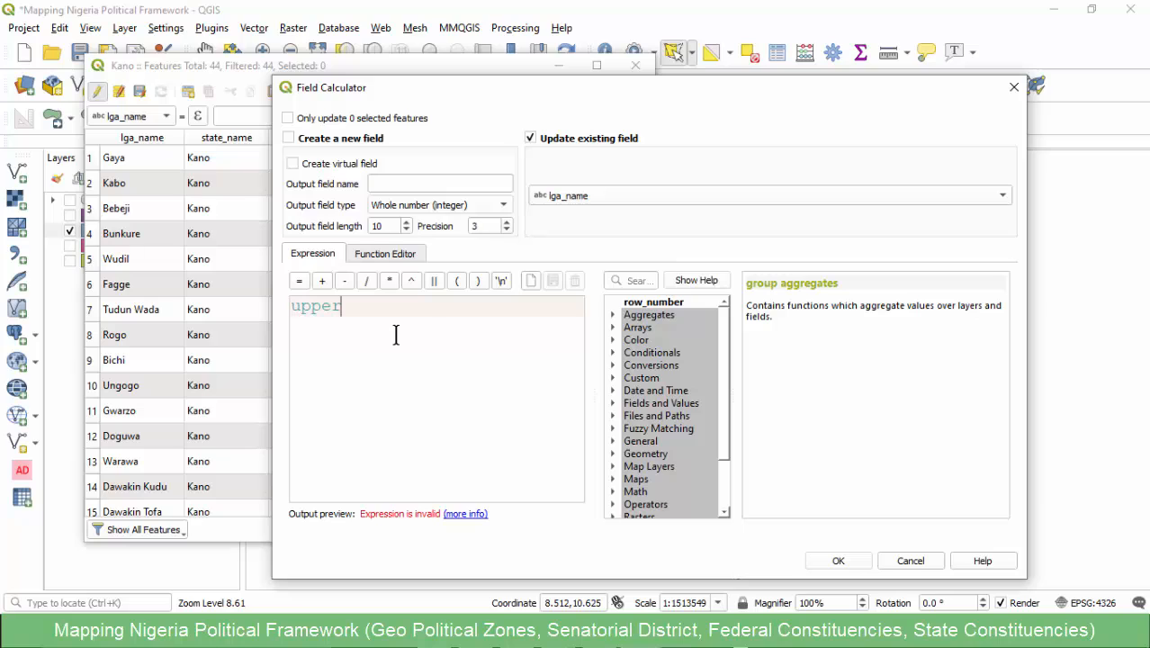
{"action": "type", "text": "()"}
{"action": "left_click", "coordinate": [615, 403]}
{"action": "left_click", "coordinate": [680, 431]}
{"action": "double_click", "coordinate": [680, 430]}
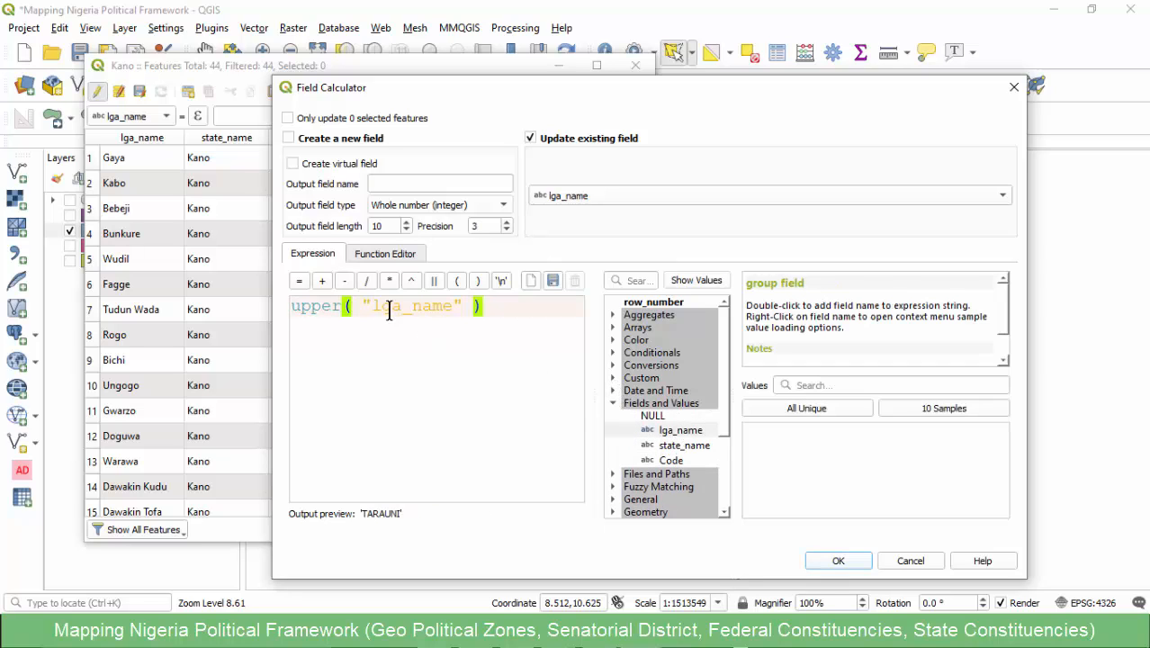
{"action": "left_click", "coordinate": [837, 561]}
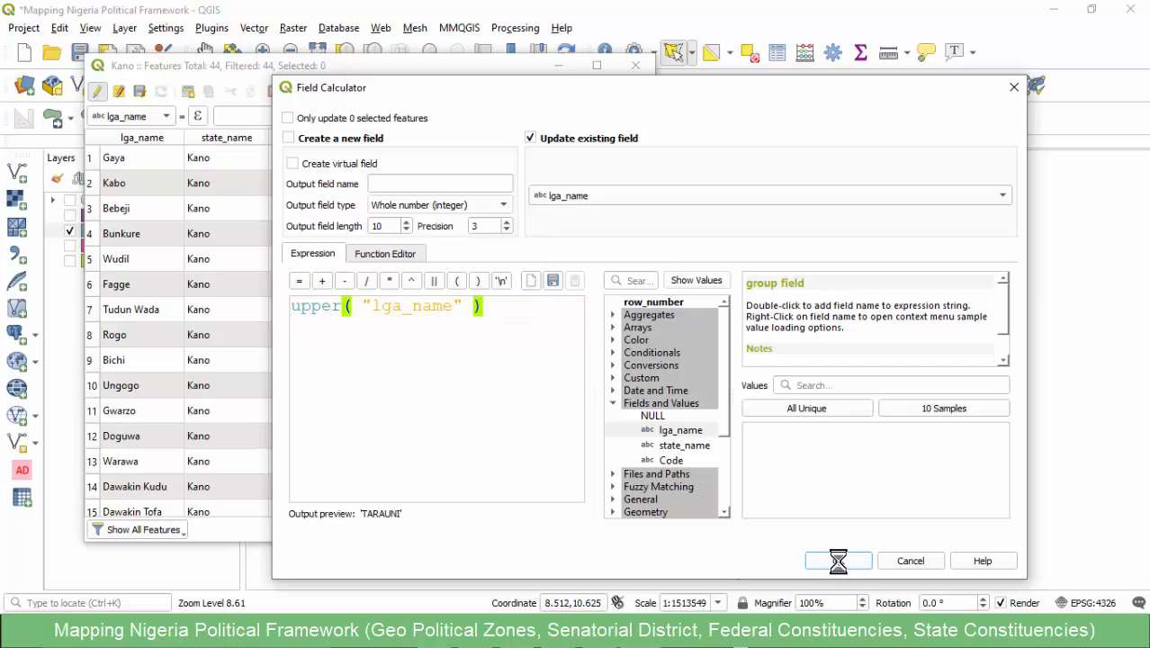
{"action": "left_click", "coordinate": [140, 91]}
{"action": "left_click", "coordinate": [96, 91]}
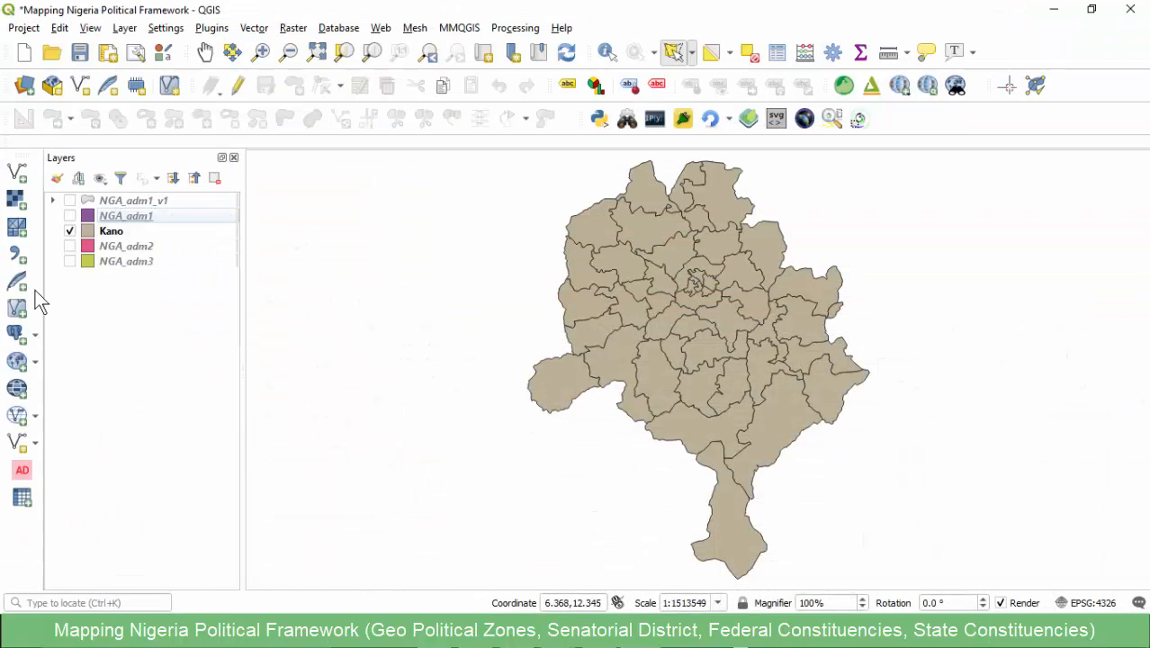
- Add Kano state.csv from the Mapping Nigeria Political Tree folder to the project as a vector layer
{"action": "left_click", "coordinate": [21, 175]}
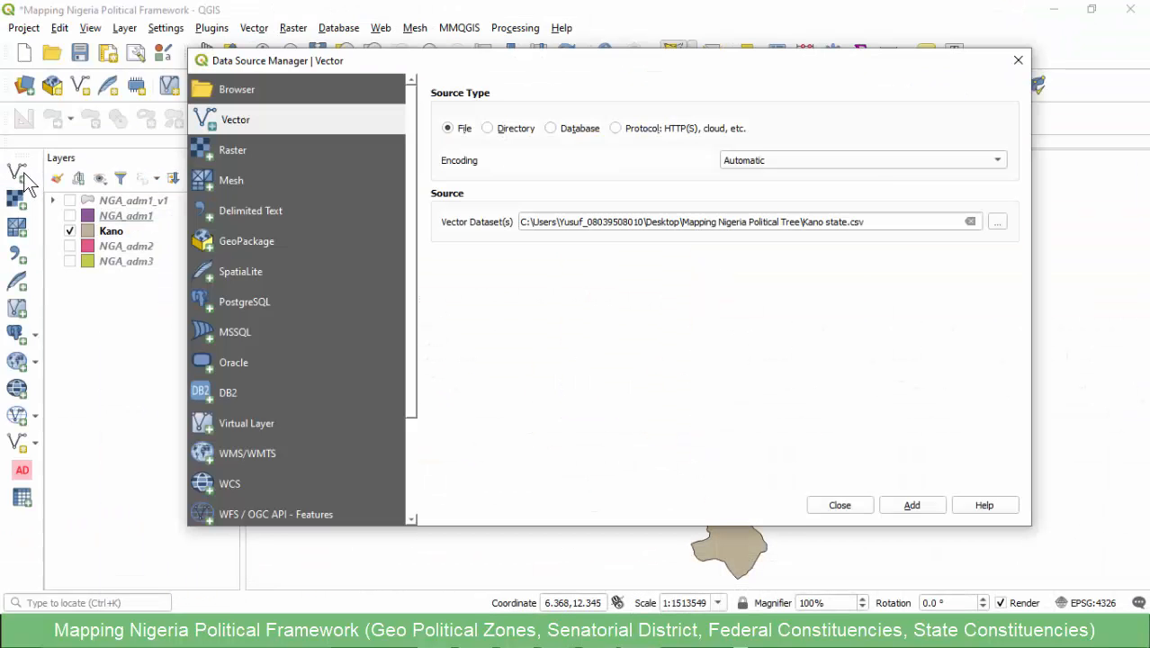
{"action": "left_click", "coordinate": [997, 222]}
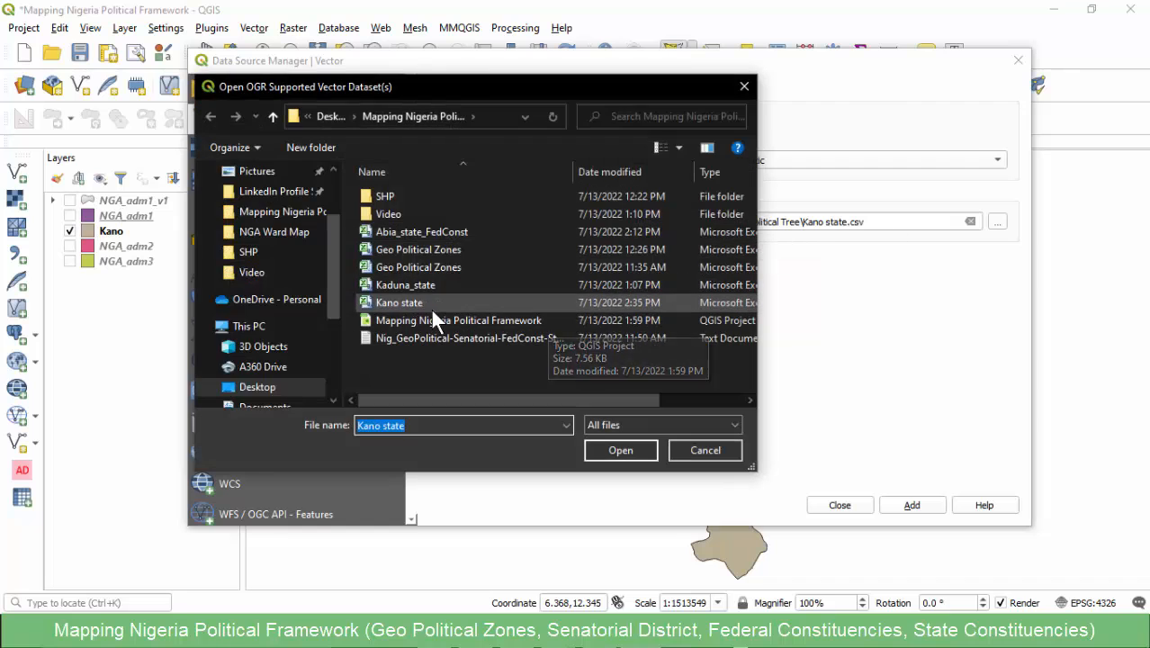
{"action": "double_click", "coordinate": [421, 305]}
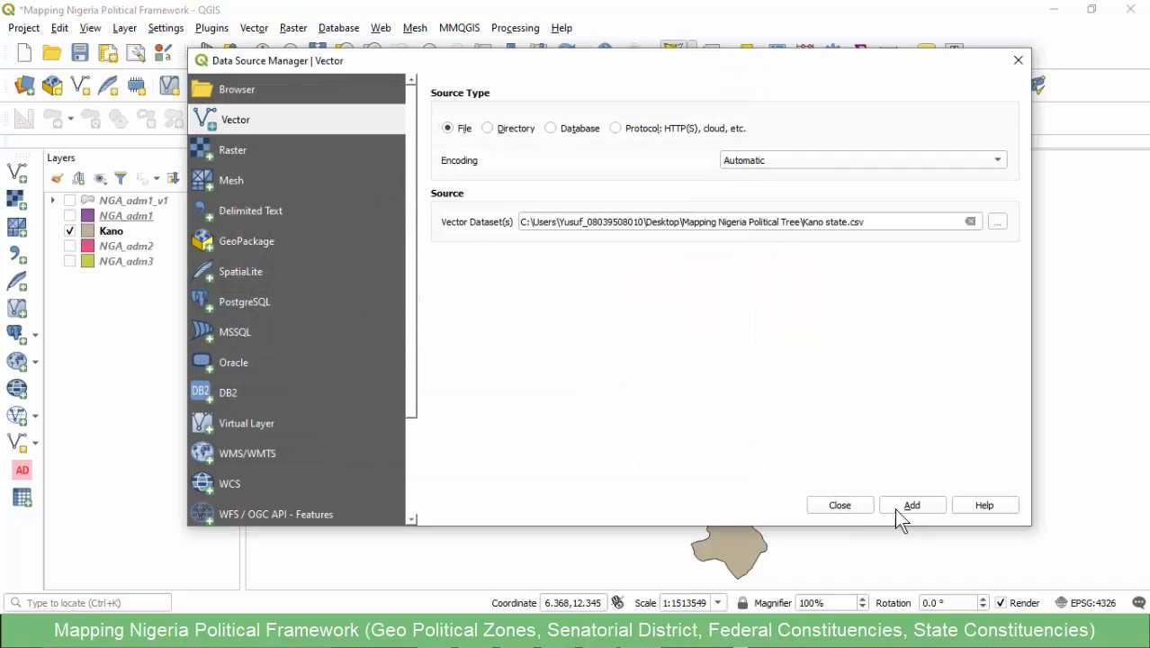
{"action": "left_click", "coordinate": [884, 507]}
{"action": "left_click", "coordinate": [836, 504]}
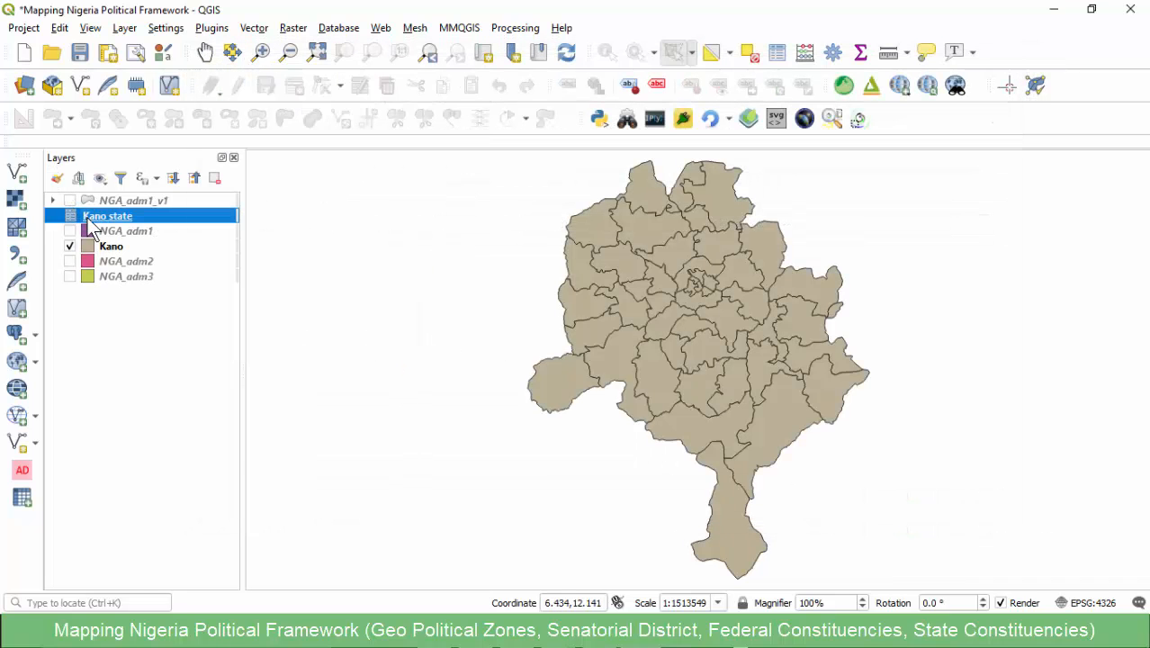
- Examine the constituency names, codes and compositions in the Kano state layer's attribute table
{"action": "right_click", "coordinate": [93, 218]}
{"action": "left_click", "coordinate": [136, 347]}
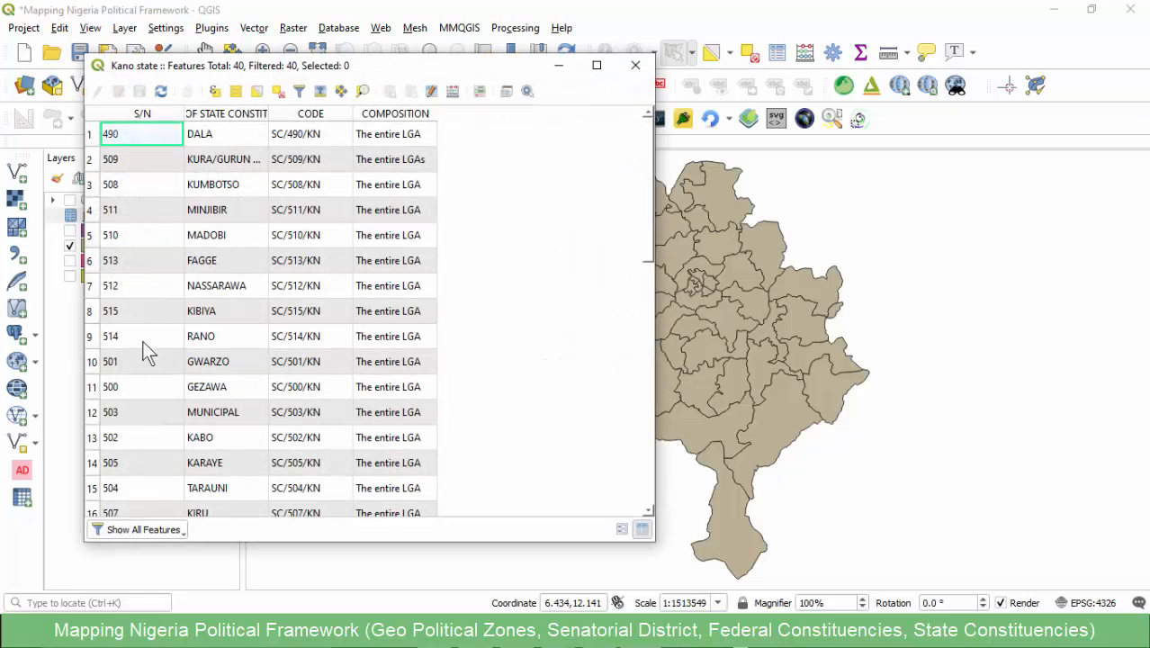
{"action": "scroll", "coordinate": [255, 239], "scroll_direction": "down", "scroll_amount": 8}
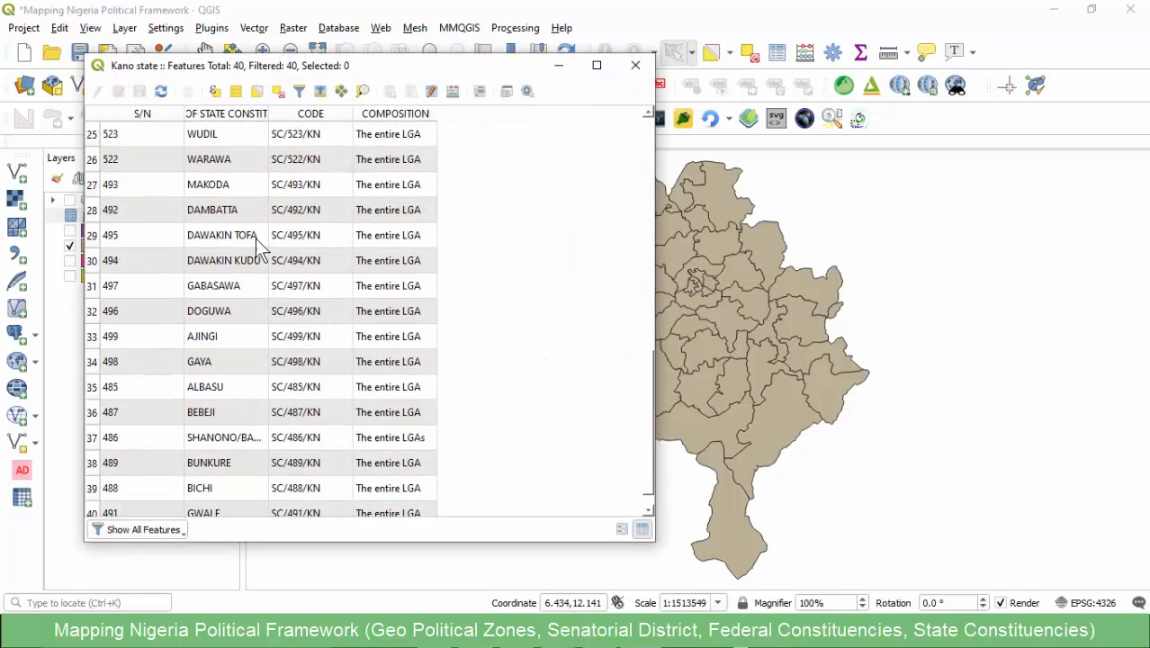
{"action": "scroll", "coordinate": [251, 258], "scroll_direction": "up", "scroll_amount": 5}
{"action": "scroll", "coordinate": [251, 258], "scroll_direction": "up", "scroll_amount": 4}
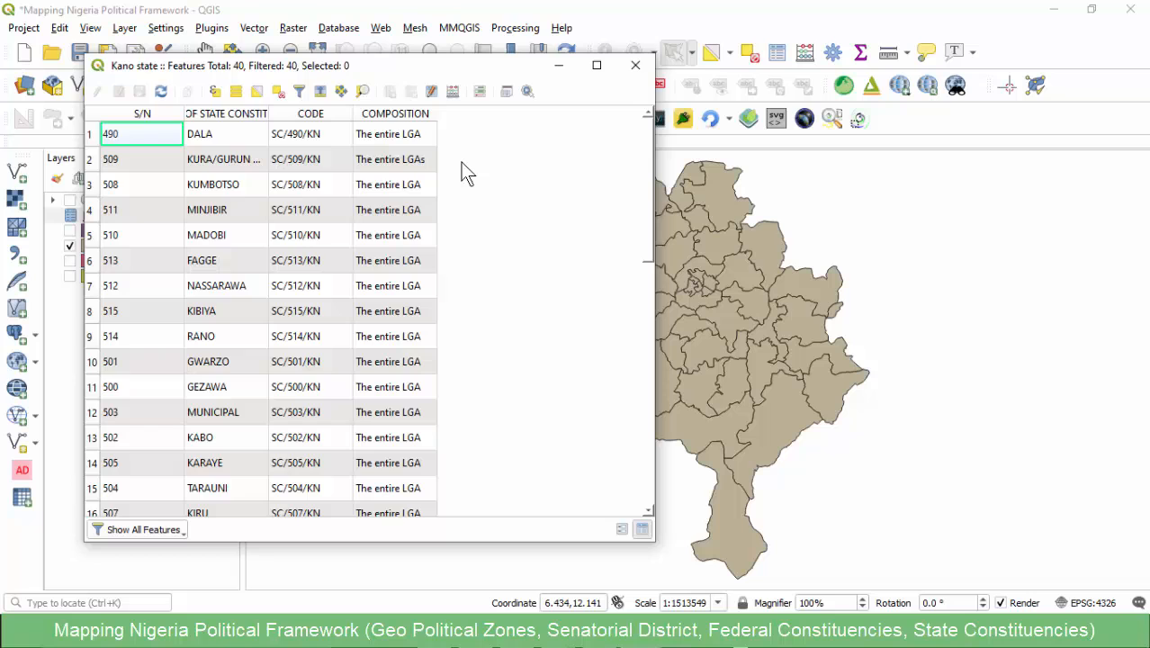
{"action": "left_click", "coordinate": [635, 65]}
- Set up a join from the Kano layer to Kano state, matching NAME OF STATE CONSTITUENCY to the target field lga_name
{"action": "double_click", "coordinate": [116, 247]}
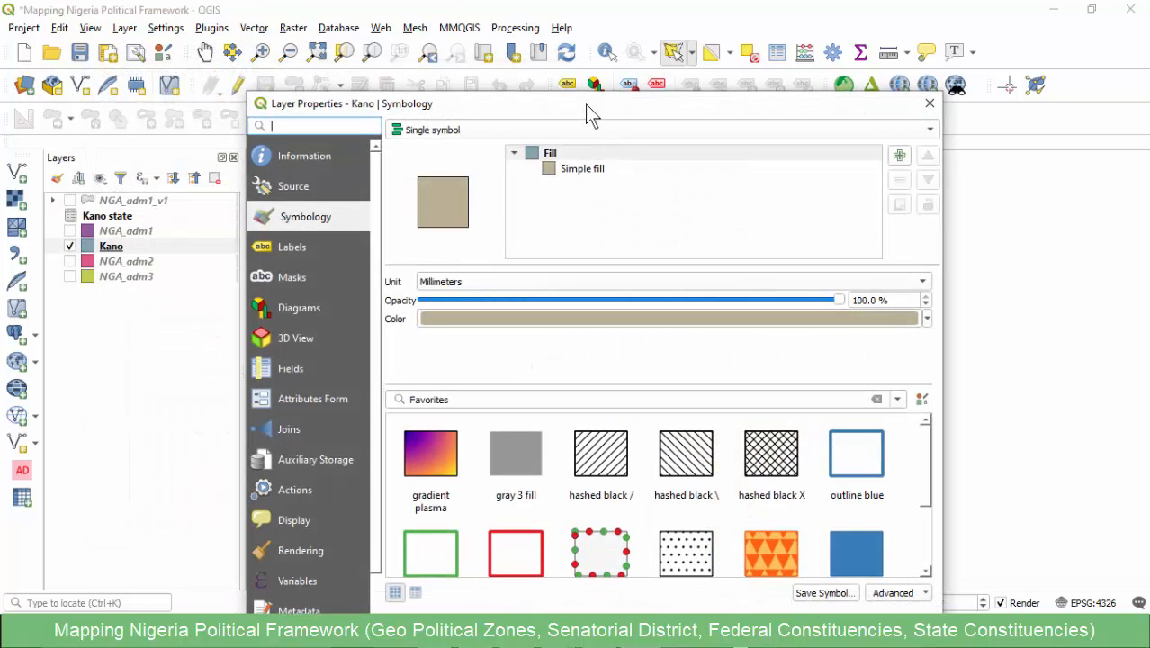
{"action": "left_click_drag", "start_coordinate": [585, 104], "coordinate": [572, 48]}
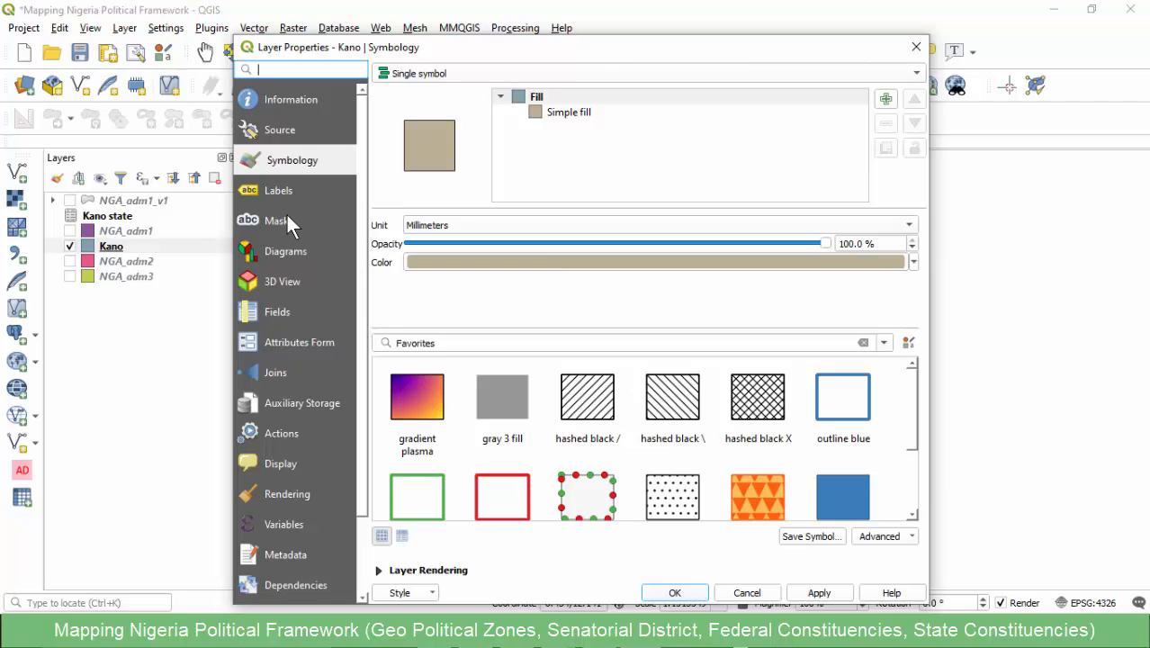
{"action": "left_click", "coordinate": [276, 372]}
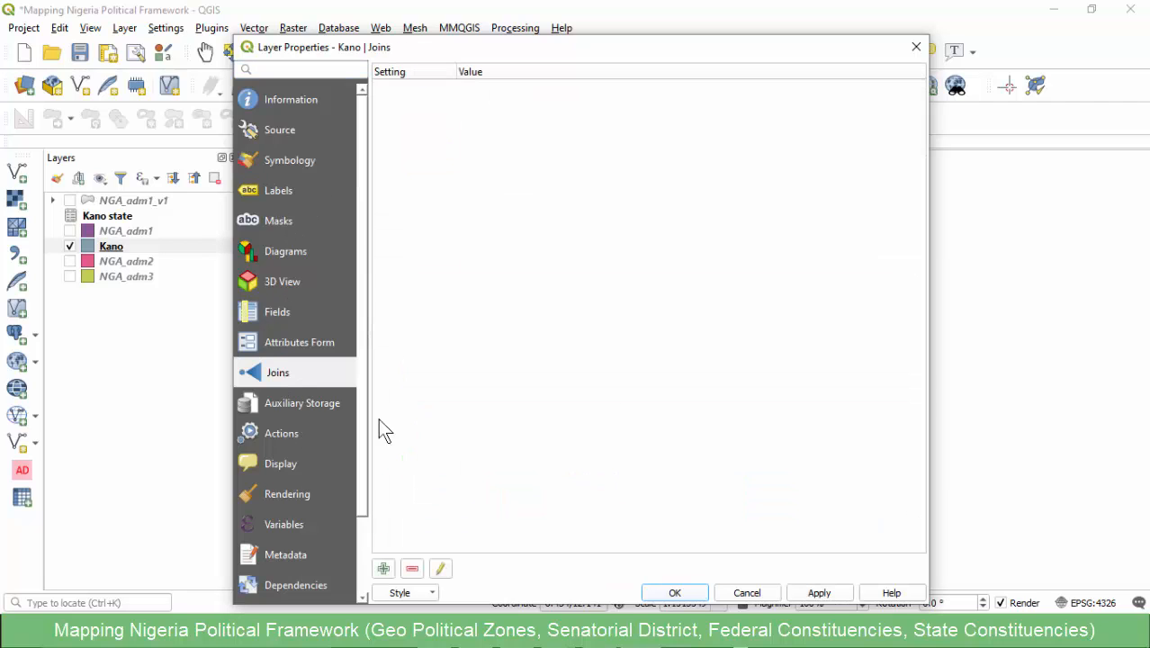
{"action": "left_click", "coordinate": [383, 568]}
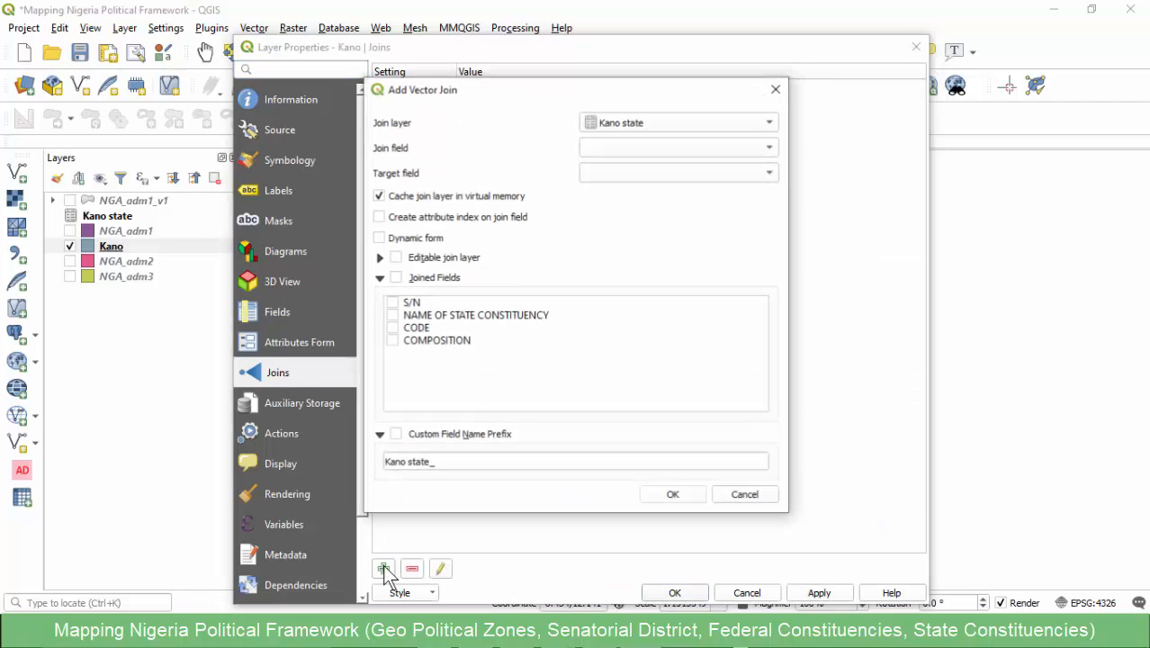
{"action": "left_click", "coordinate": [656, 122]}
{"action": "left_click", "coordinate": [652, 120]}
{"action": "left_click", "coordinate": [659, 148]}
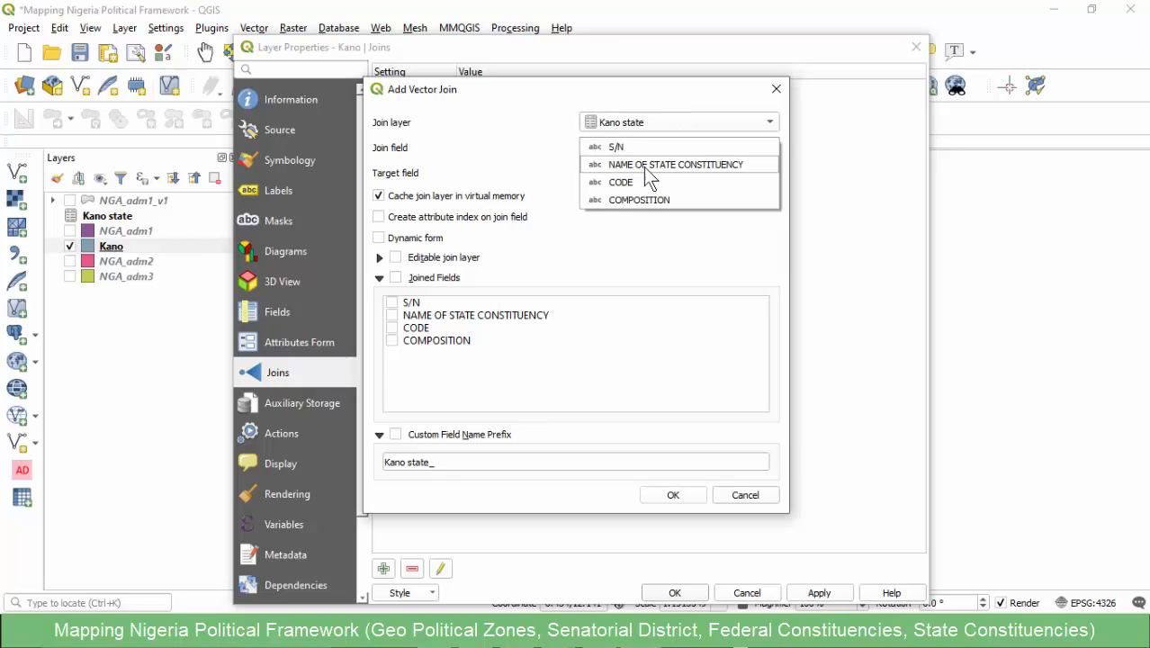
{"action": "left_click", "coordinate": [693, 164]}
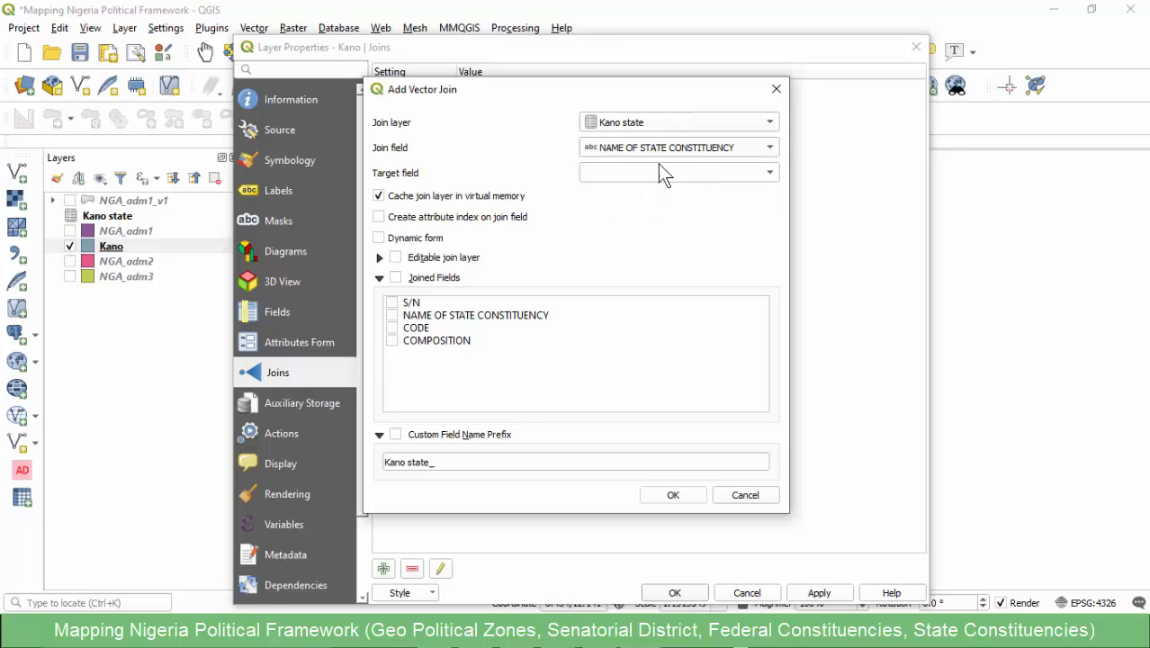
{"action": "left_click", "coordinate": [634, 172]}
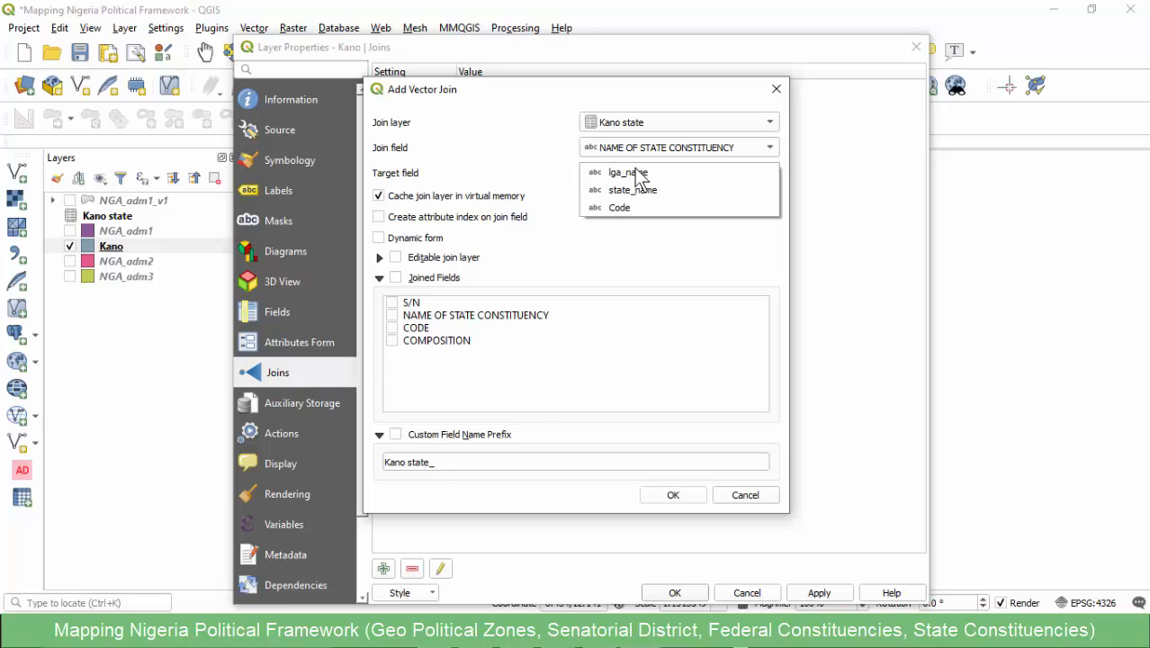
{"action": "left_click", "coordinate": [638, 172]}
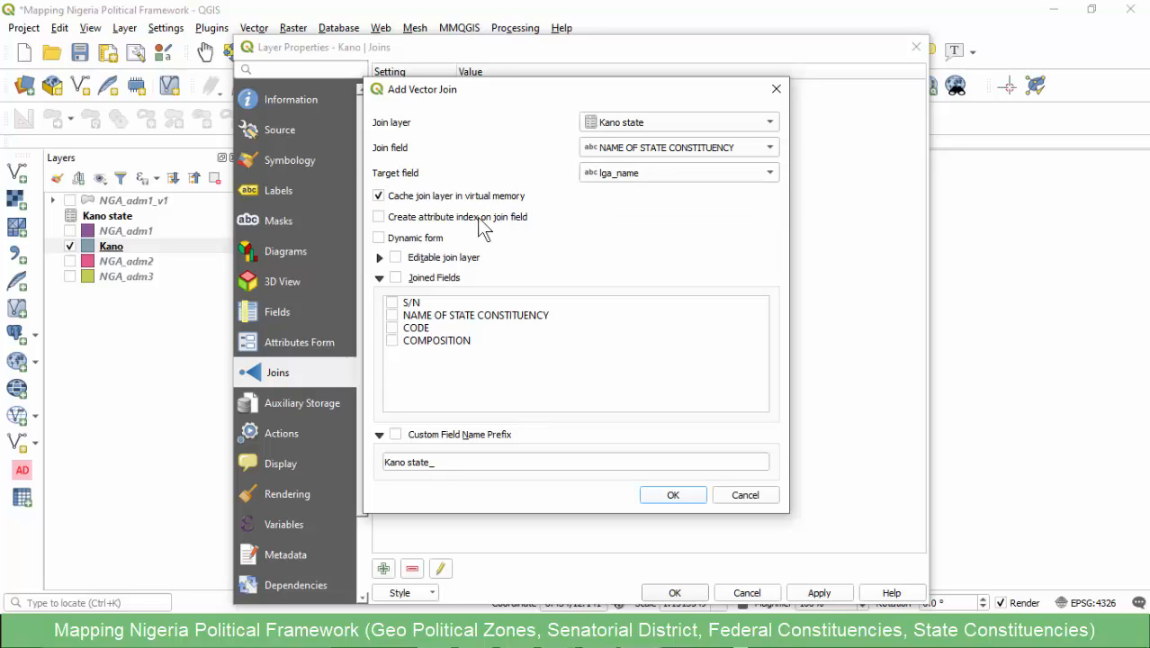
- Limit the join to the fields S/N, NAME OF STATE CONSTITUENCY, CODE and COMPOSITION
{"action": "left_click", "coordinate": [395, 278]}
{"action": "left_click", "coordinate": [391, 302]}
{"action": "left_click", "coordinate": [393, 315]}
{"action": "left_click", "coordinate": [392, 328]}
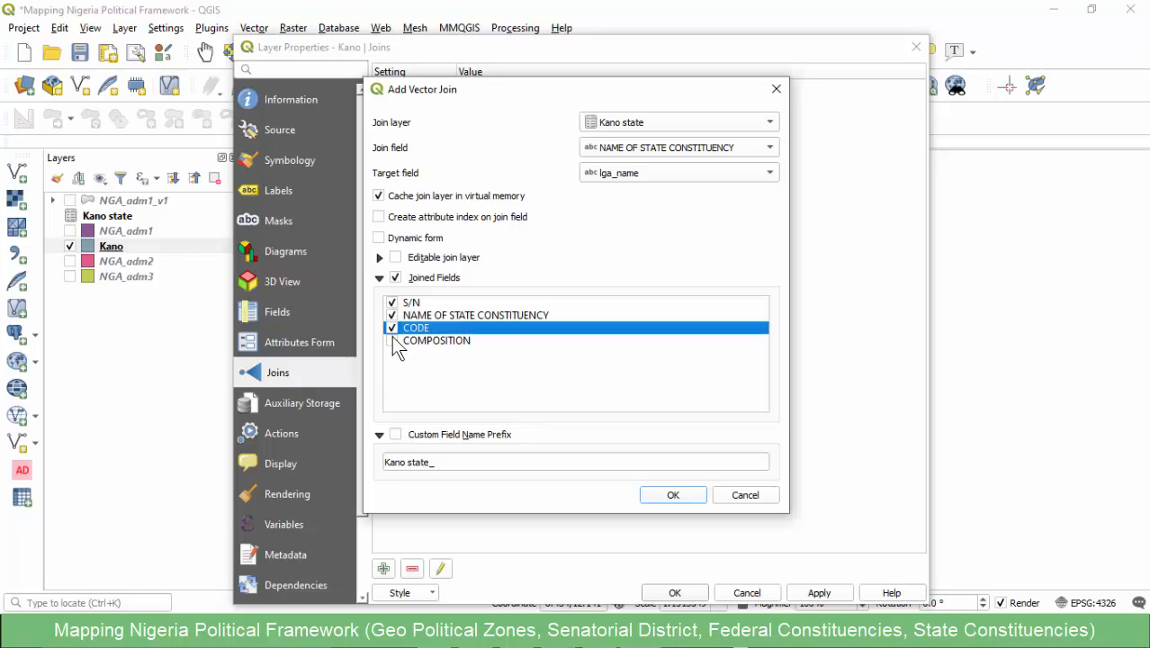
{"action": "left_click", "coordinate": [393, 340]}
- Give the joined fields the custom name prefix KN_ and apply the join to the Kano layer
{"action": "left_click", "coordinate": [396, 435]}
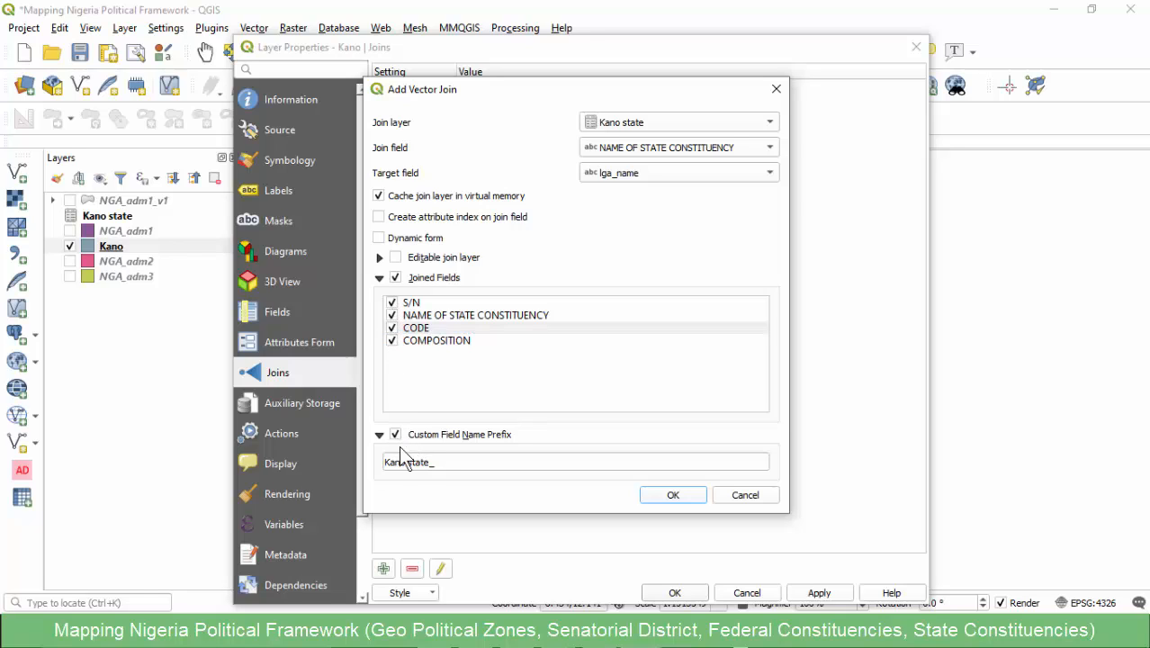
{"action": "left_click_drag", "start_coordinate": [434, 462], "coordinate": [382, 506]}
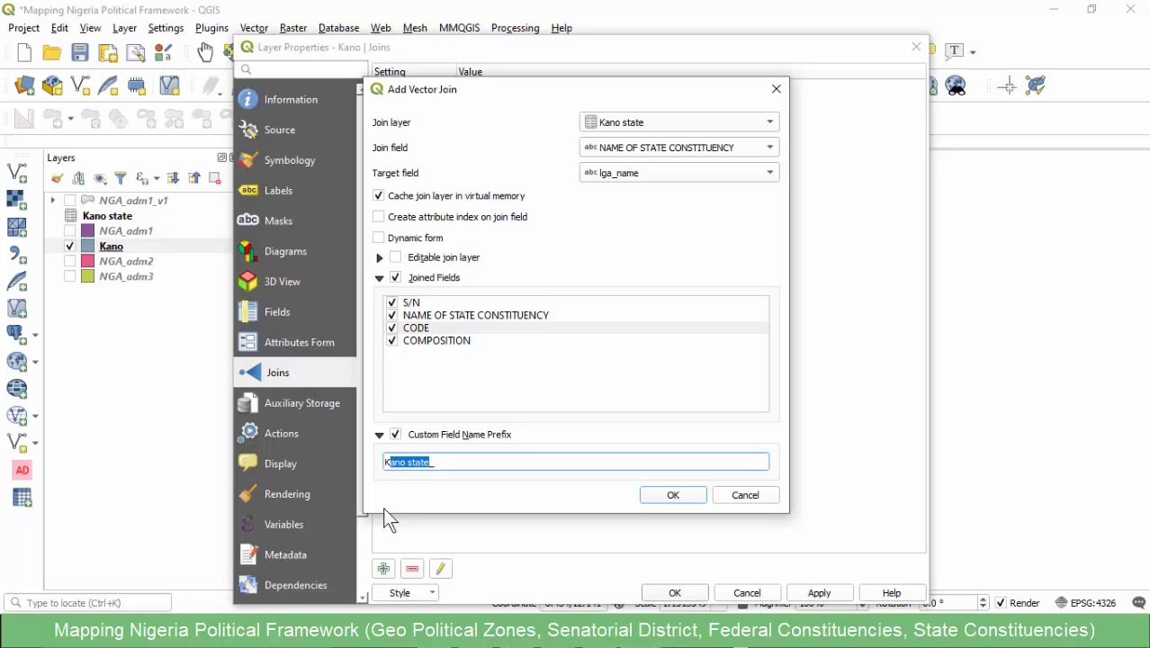
{"action": "type", "text": "KN_"}
{"action": "left_click", "coordinate": [675, 496]}
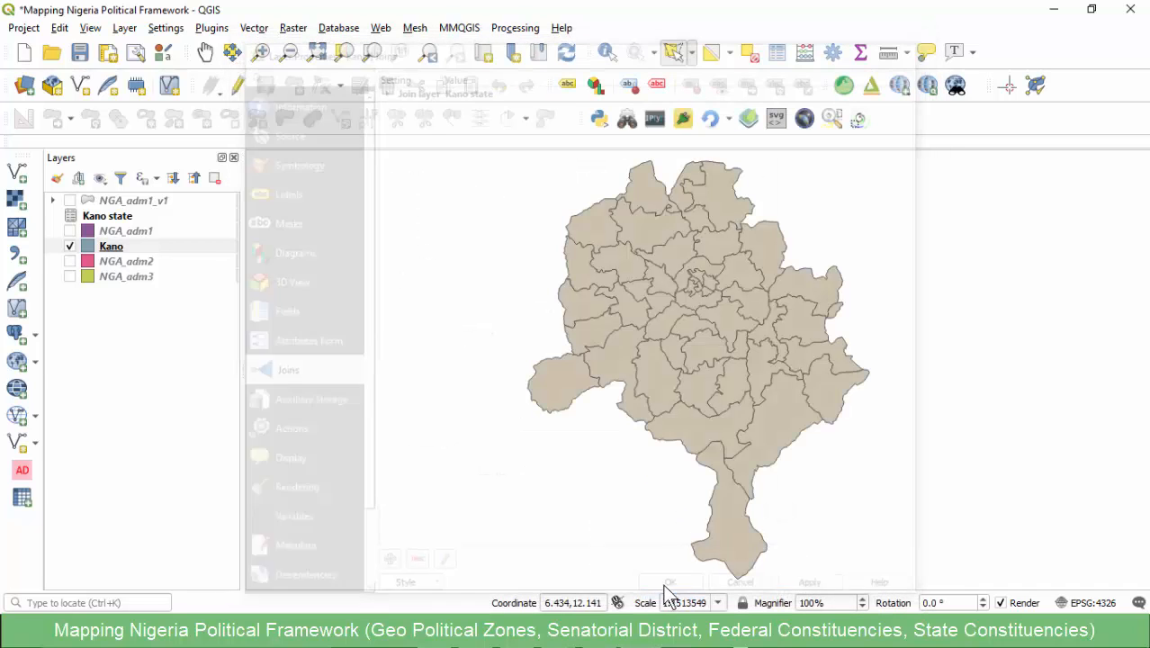
{"action": "left_click", "coordinate": [675, 592]}
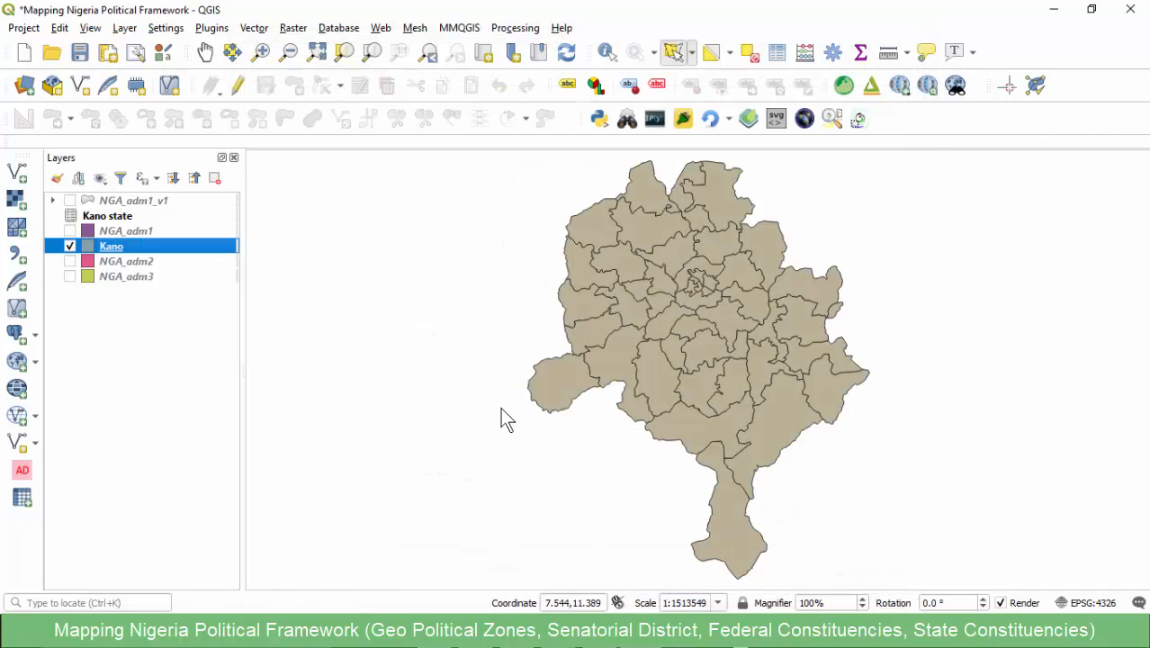
- Examine the joined fields in the Kano layer's attribute table, sorting by KN_CODE and widening the lga_name column
{"action": "double_click", "coordinate": [103, 248]}
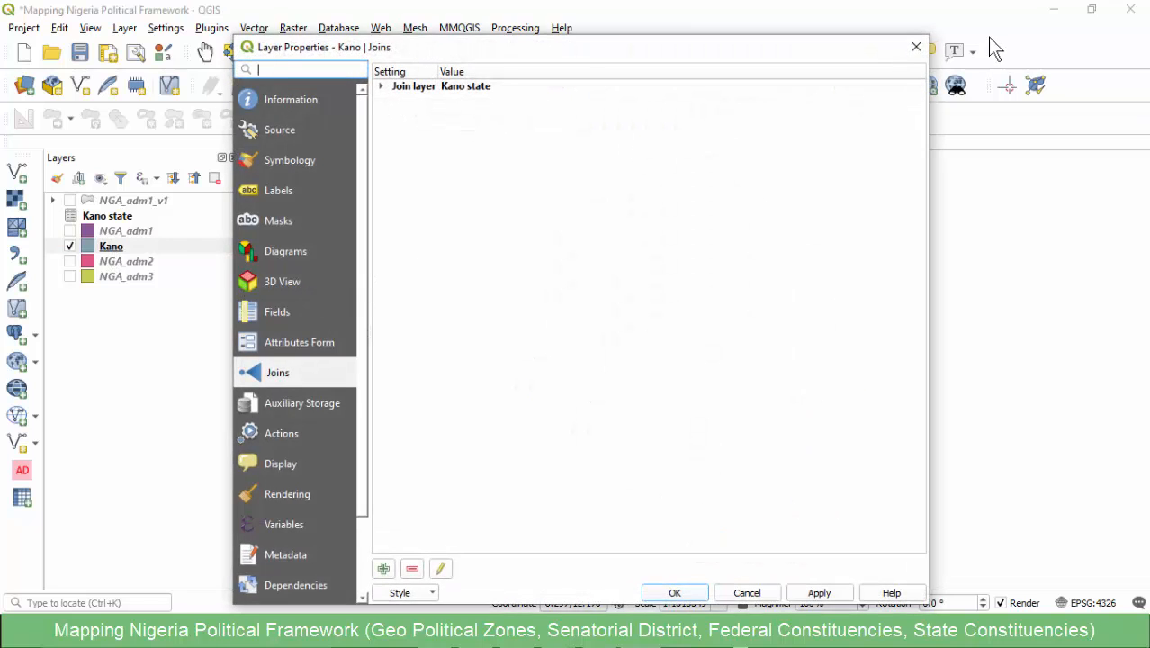
{"action": "left_click", "coordinate": [915, 46]}
{"action": "left_click", "coordinate": [114, 248]}
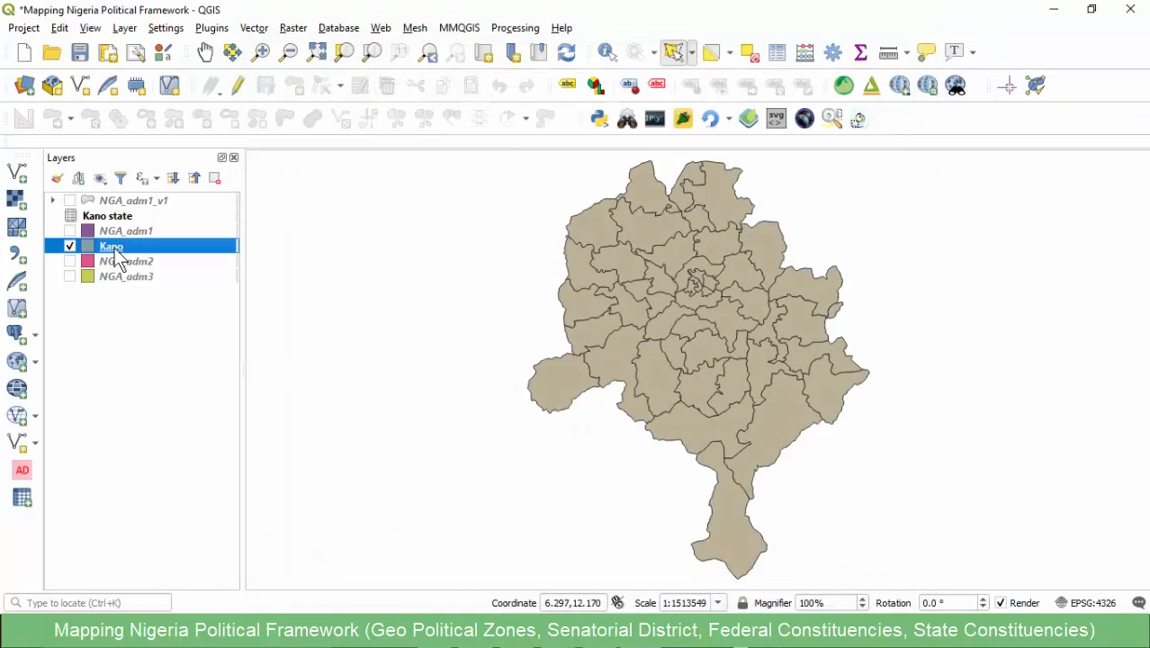
{"action": "right_click", "coordinate": [116, 253]}
{"action": "left_click", "coordinate": [137, 435]}
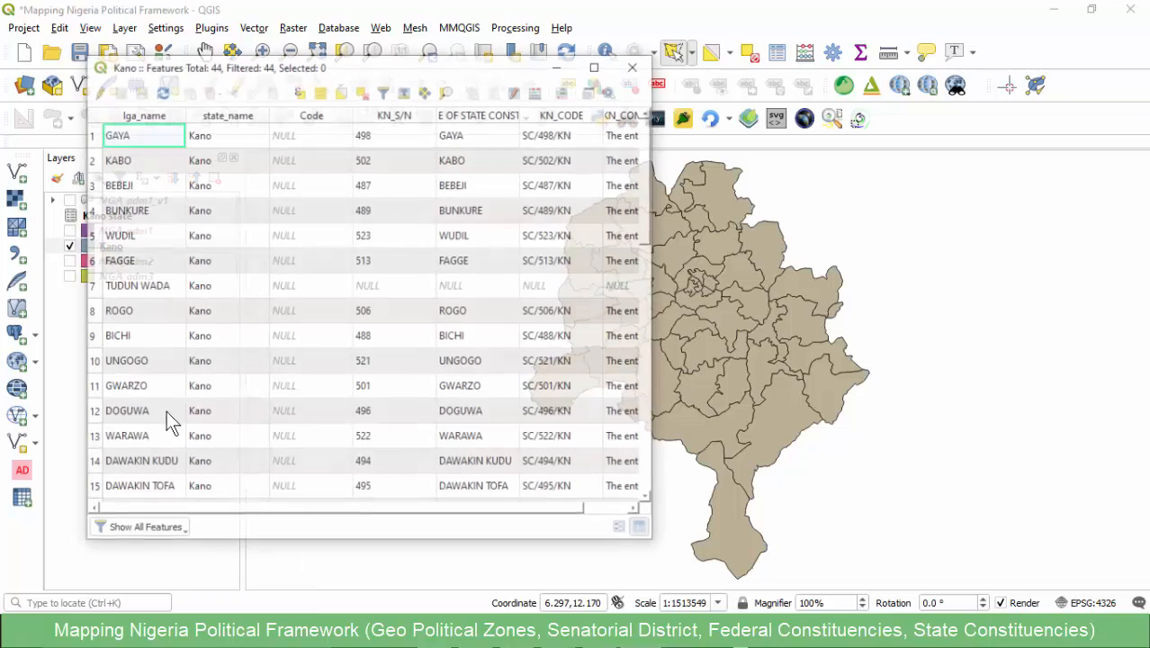
{"action": "left_click_drag", "start_coordinate": [656, 214], "coordinate": [1000, 220]}
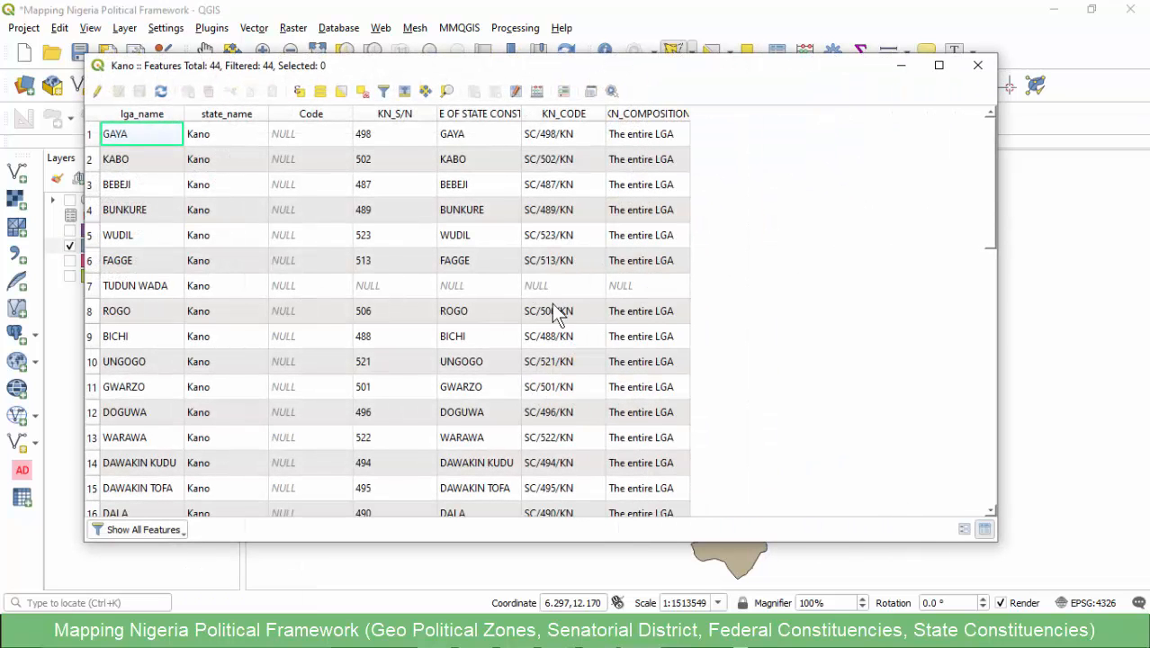
{"action": "left_click", "coordinate": [549, 114]}
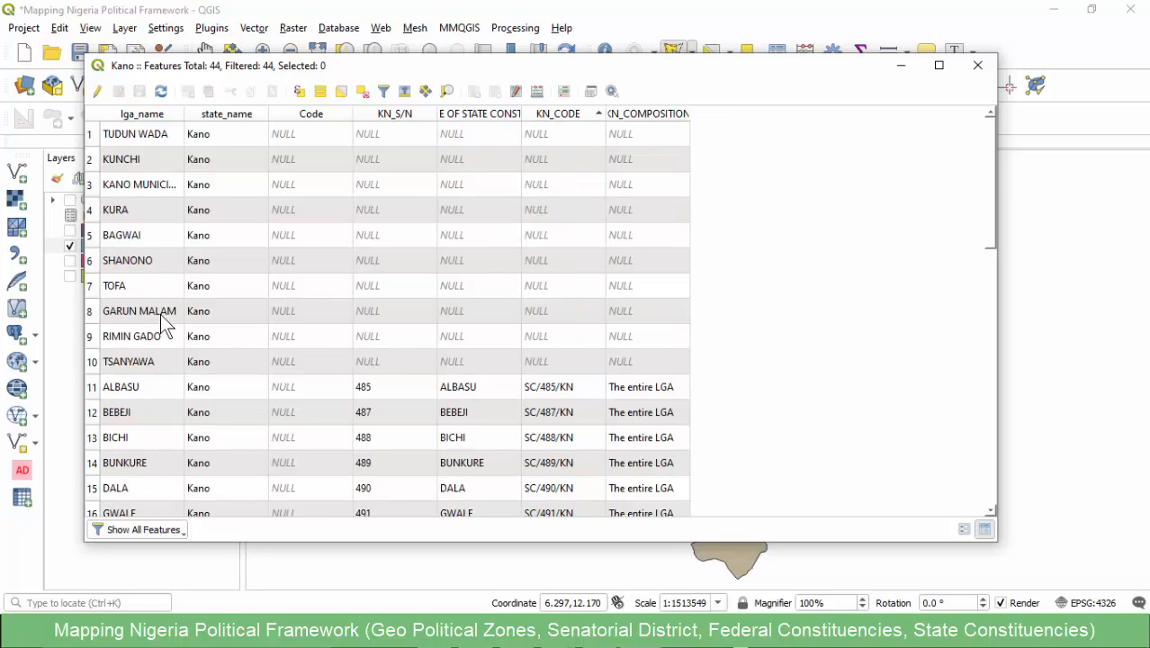
{"action": "left_click", "coordinate": [206, 118]}
{"action": "left_click_drag", "start_coordinate": [184, 115], "coordinate": [268, 119]}
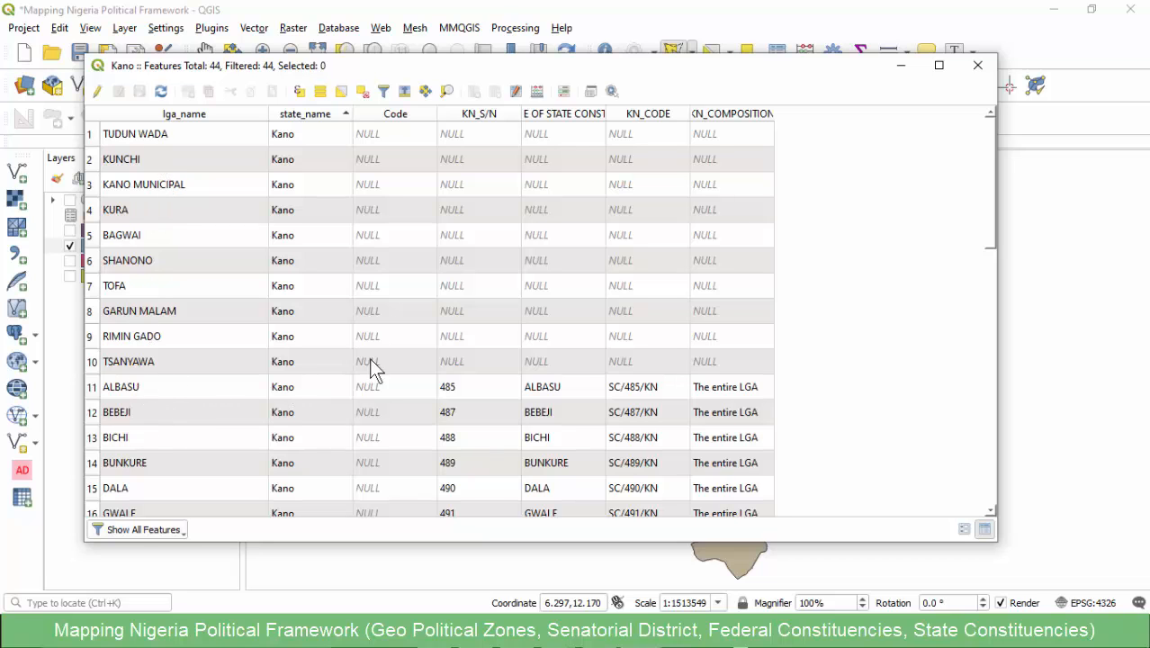
{"action": "scroll", "coordinate": [314, 374], "scroll_direction": "down", "scroll_amount": 9}
{"action": "scroll", "coordinate": [312, 375], "scroll_direction": "up", "scroll_amount": 9}
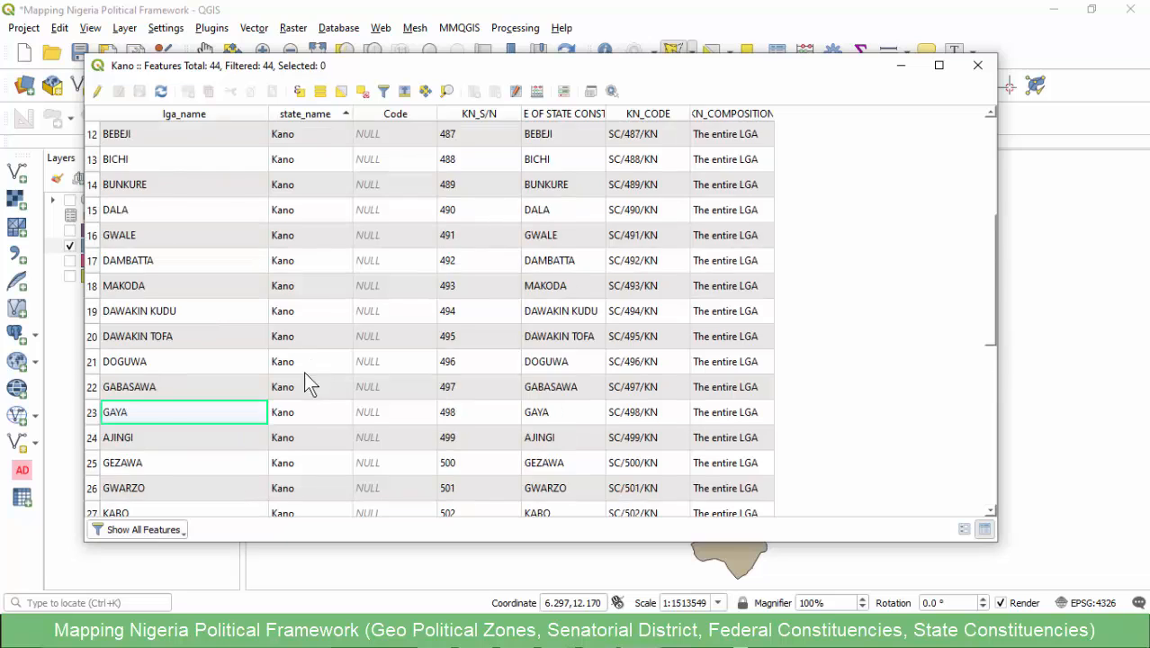
{"action": "left_click", "coordinate": [978, 68]}
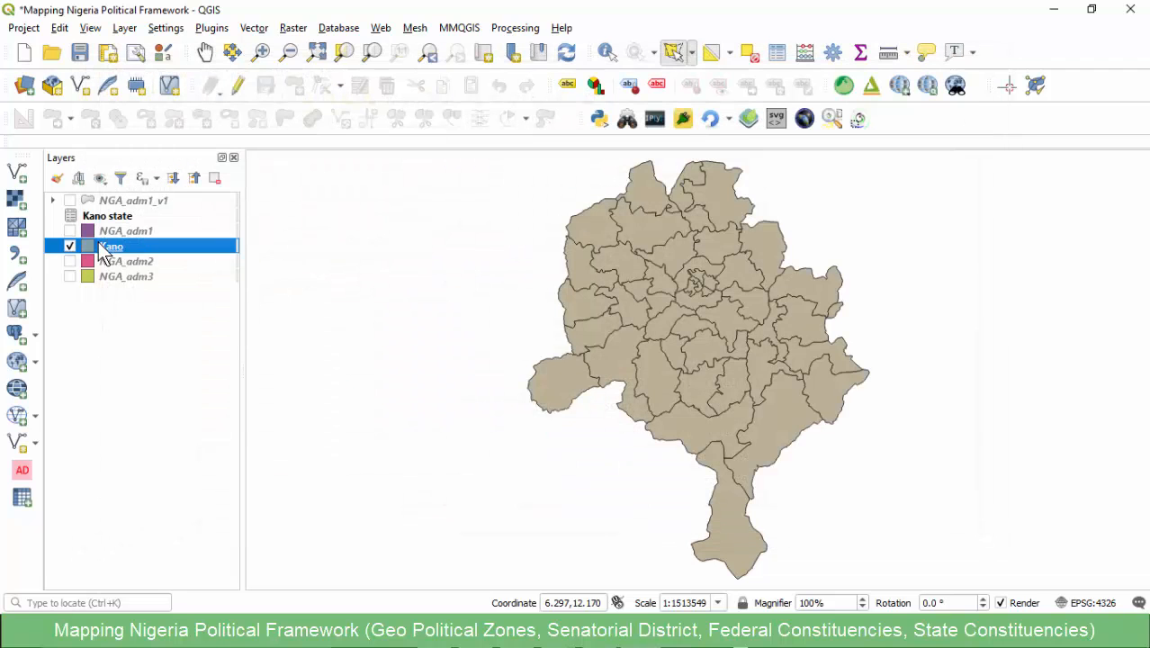
- Set up an export of the joined Kano layer in GeoPackage format
{"action": "right_click", "coordinate": [102, 254]}
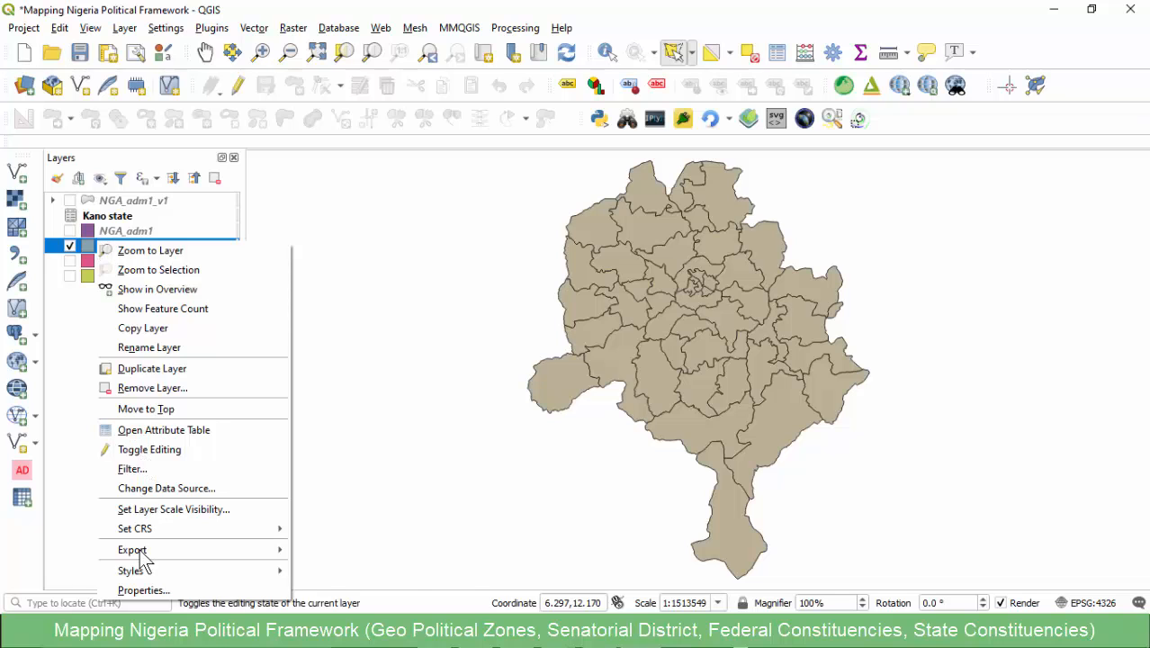
{"action": "mouse_move", "coordinate": [147, 549]}
{"action": "left_click", "coordinate": [333, 546]}
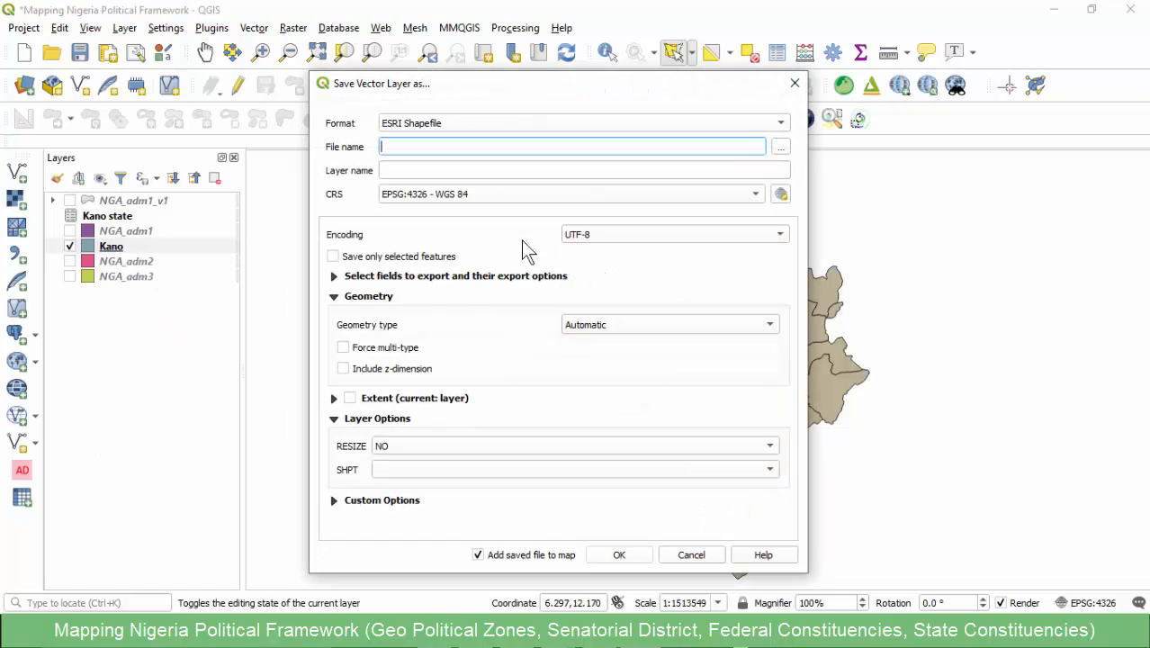
{"action": "left_click", "coordinate": [779, 150]}
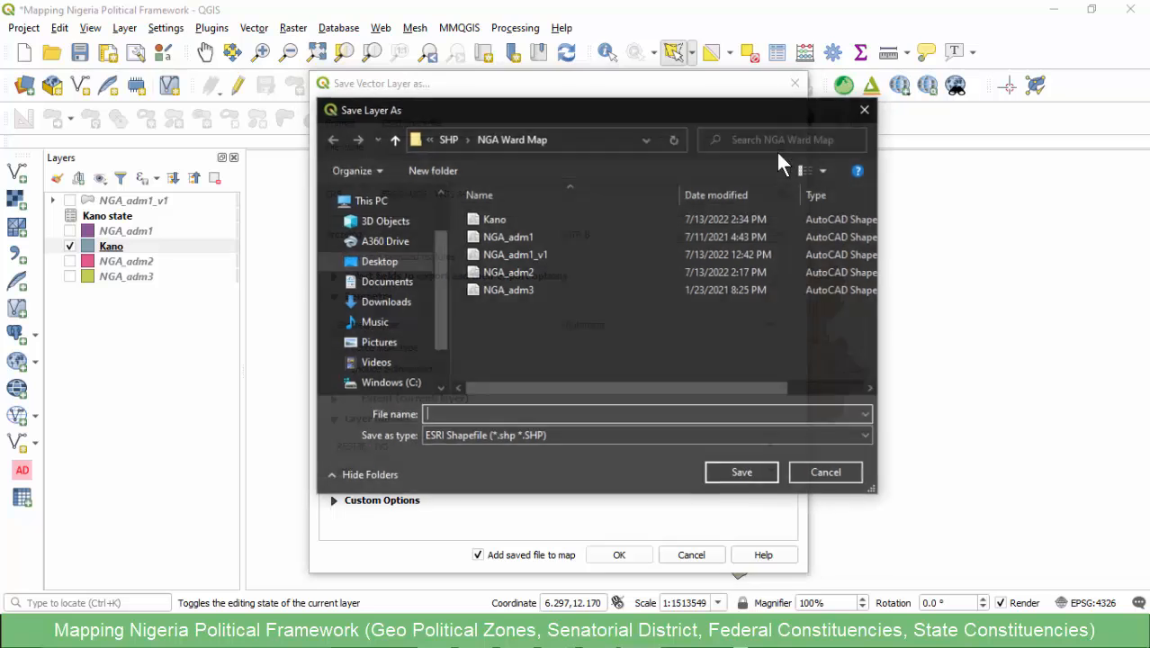
{"action": "left_click", "coordinate": [866, 108]}
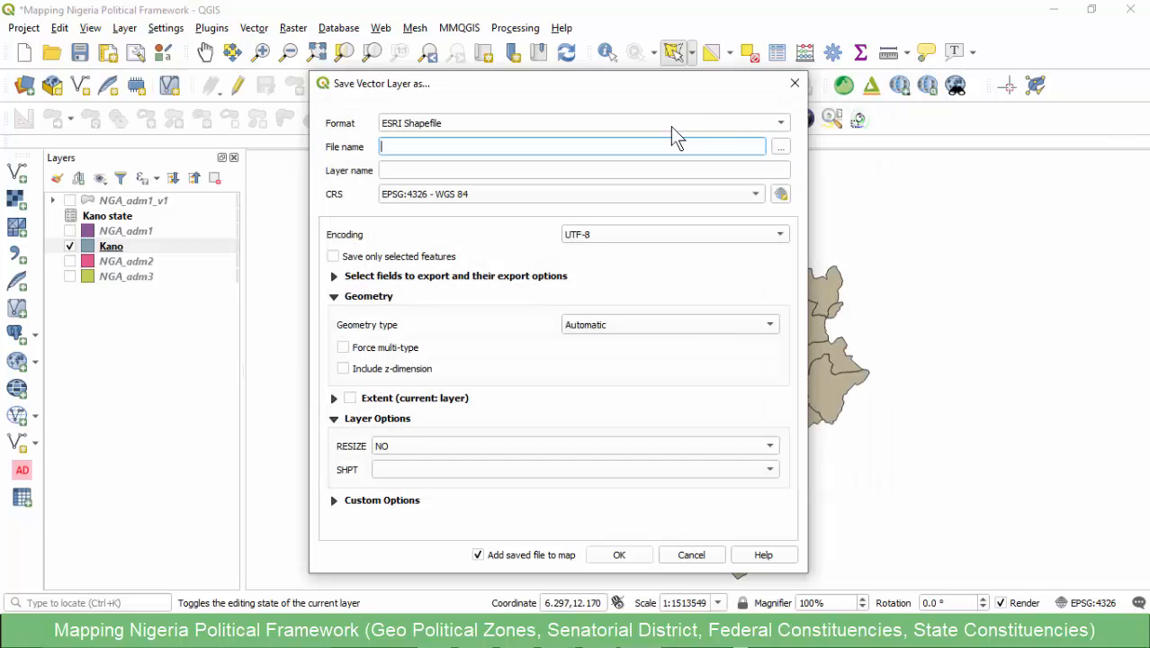
{"action": "left_click", "coordinate": [670, 124]}
{"action": "left_click", "coordinate": [458, 100]}
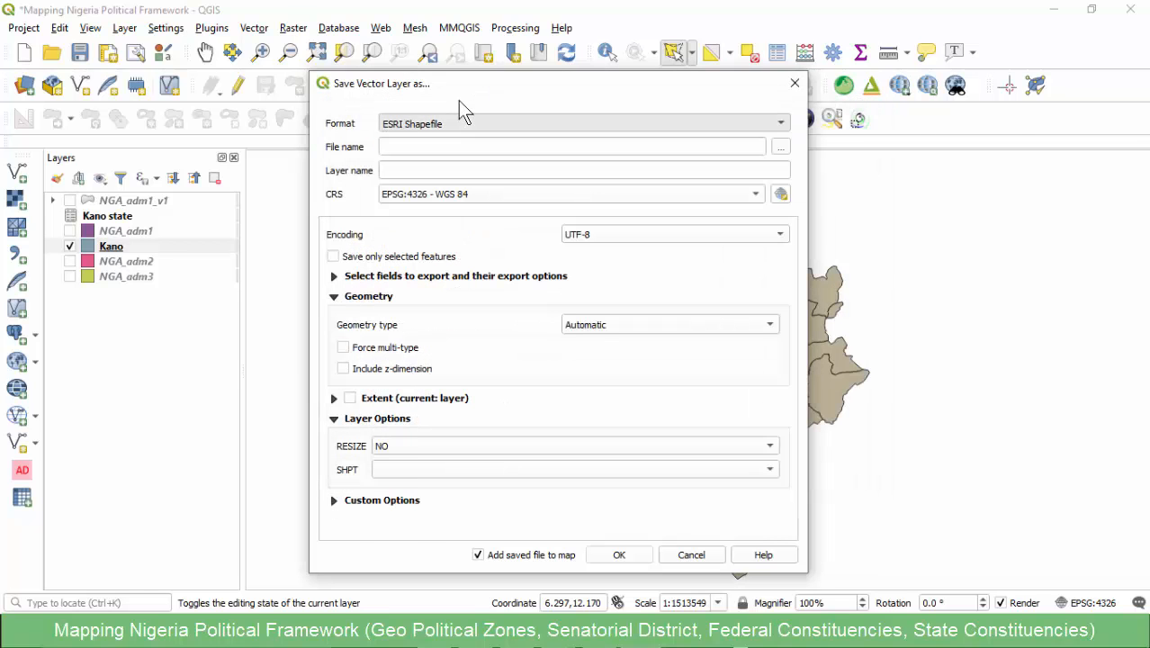
- Export the layer as Kano_v1.gpkg to the NGA Ward Map folder and add it to the map
{"action": "left_click", "coordinate": [778, 149]}
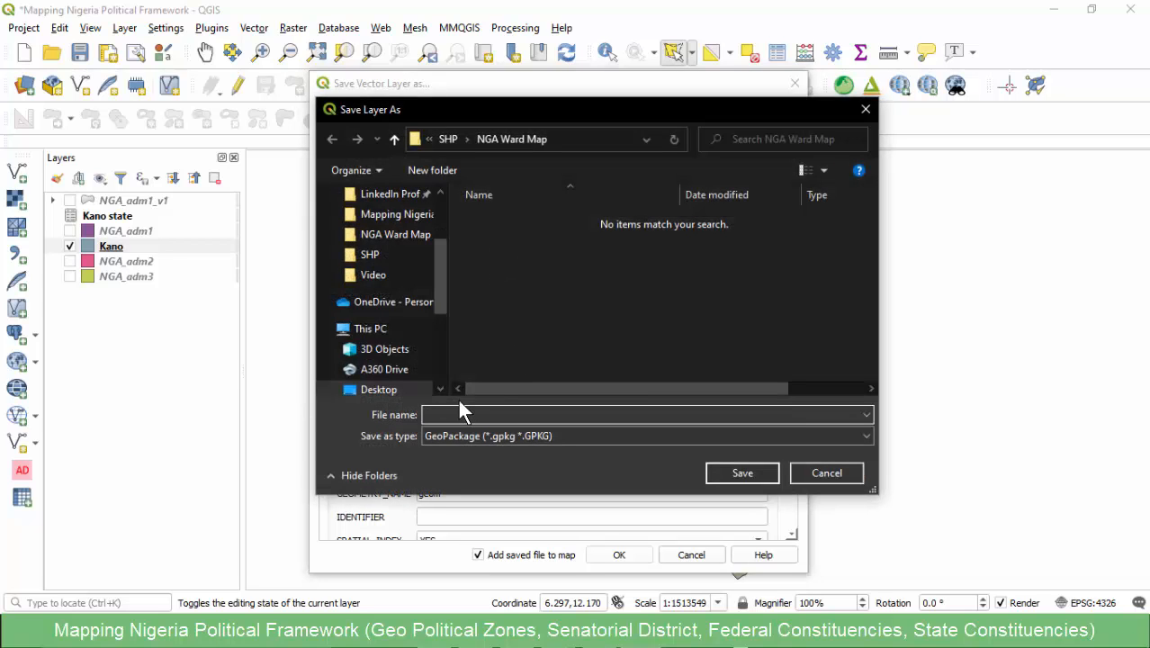
{"action": "type", "text": "Kan"}
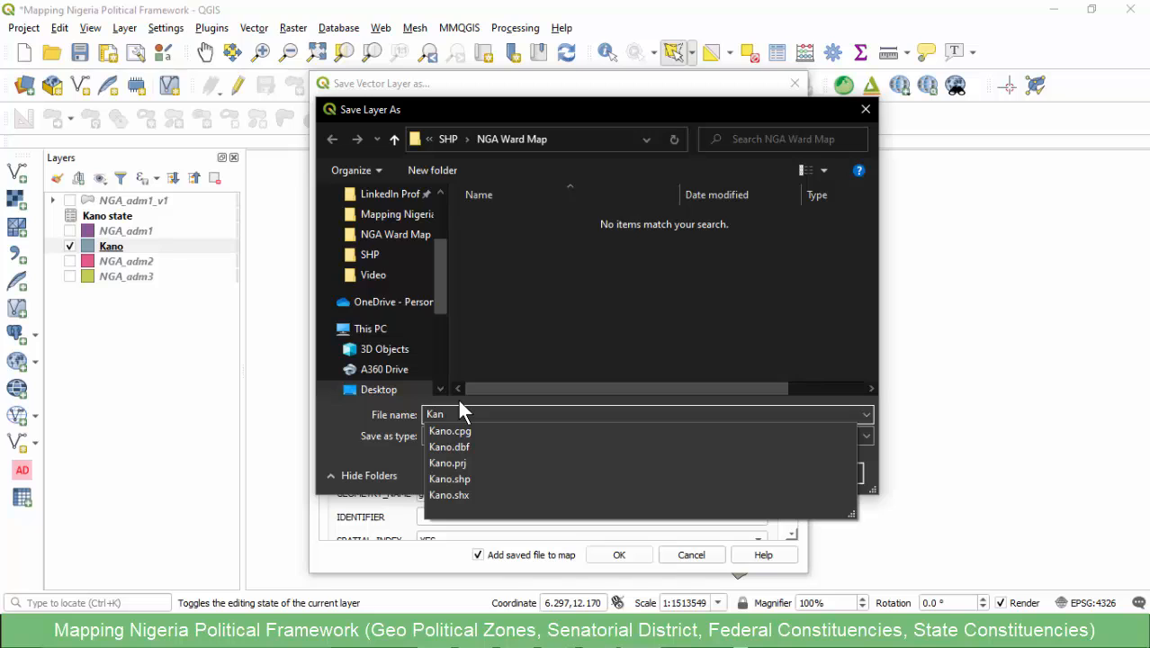
{"action": "type", "text": "o_v"}
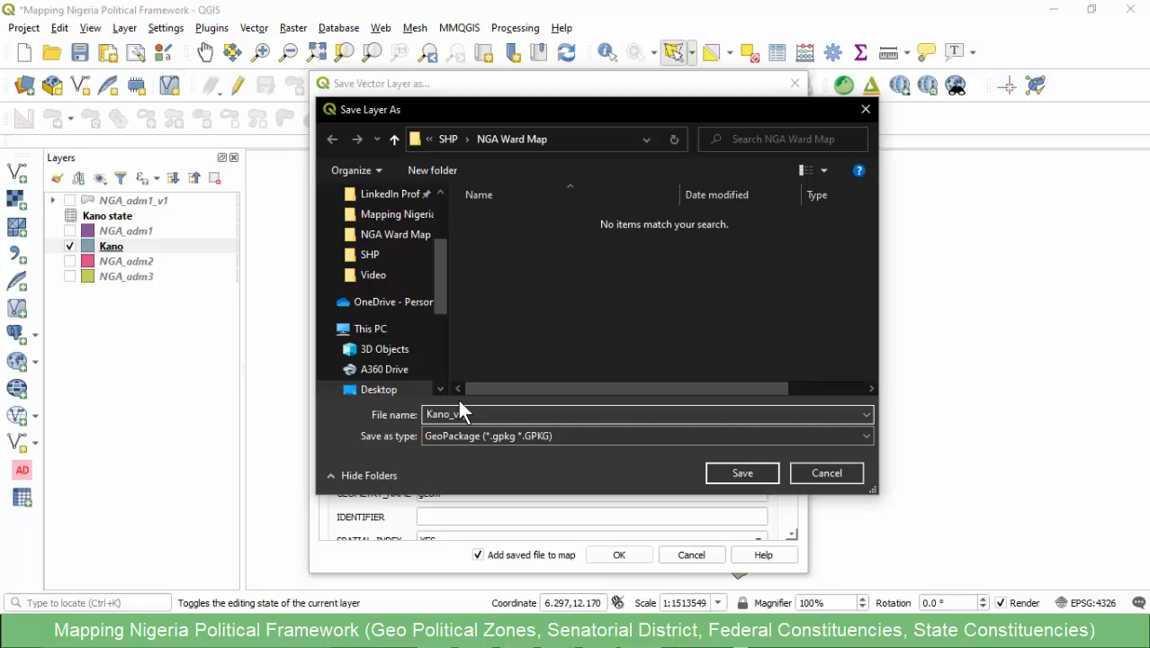
{"action": "type", "text": "1"}
{"action": "left_click", "coordinate": [731, 472]}
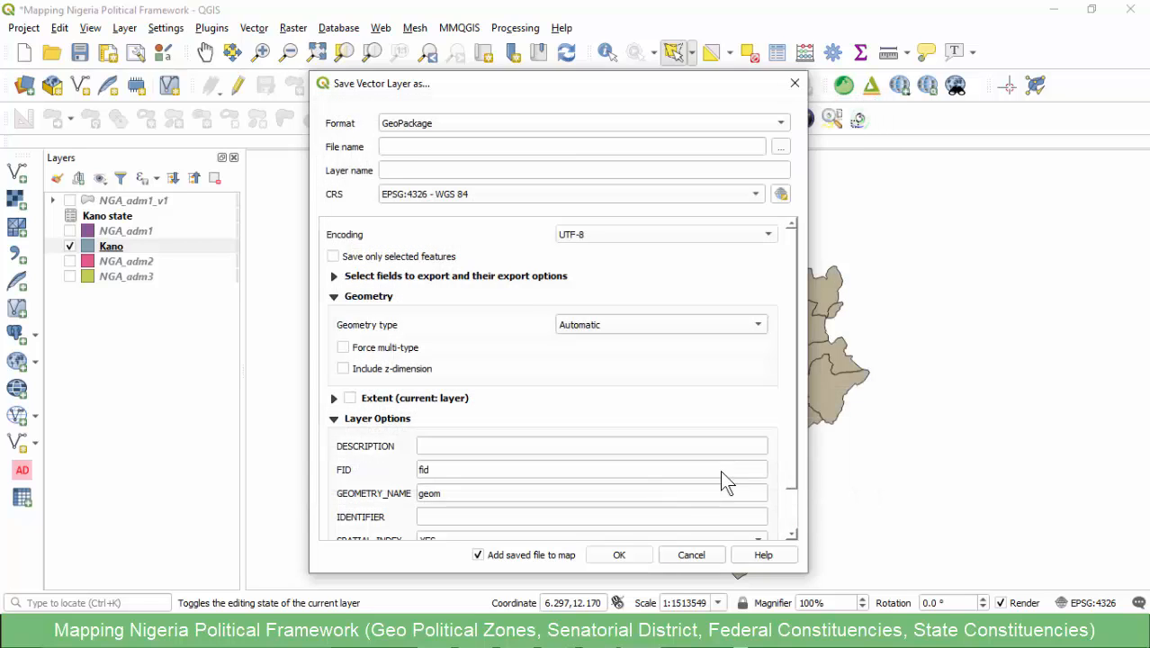
{"action": "left_click", "coordinate": [618, 556]}
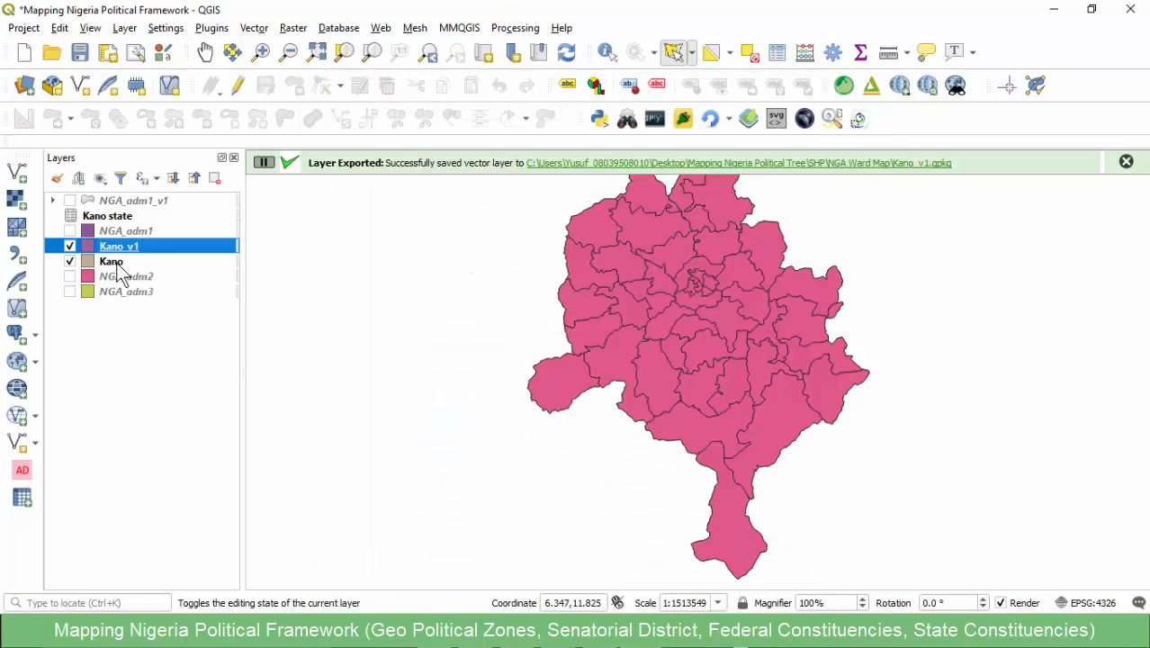
- Remove the original Kano layer and the Kano state table from the project
{"action": "left_click", "coordinate": [118, 262]}
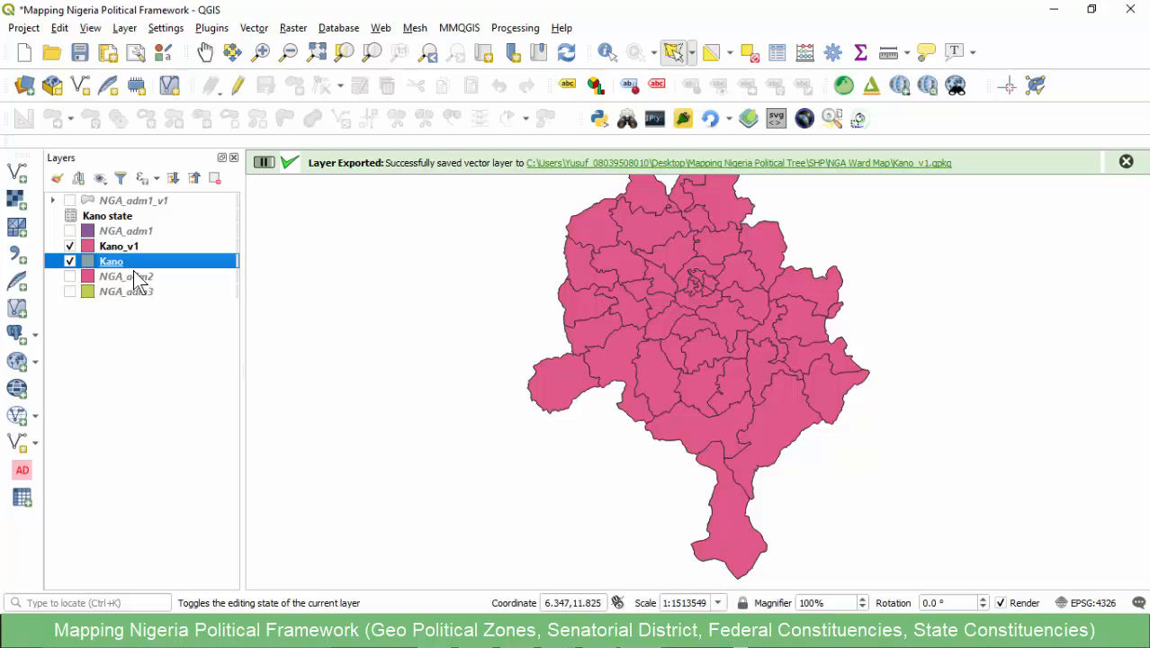
{"action": "left_click", "coordinate": [216, 177]}
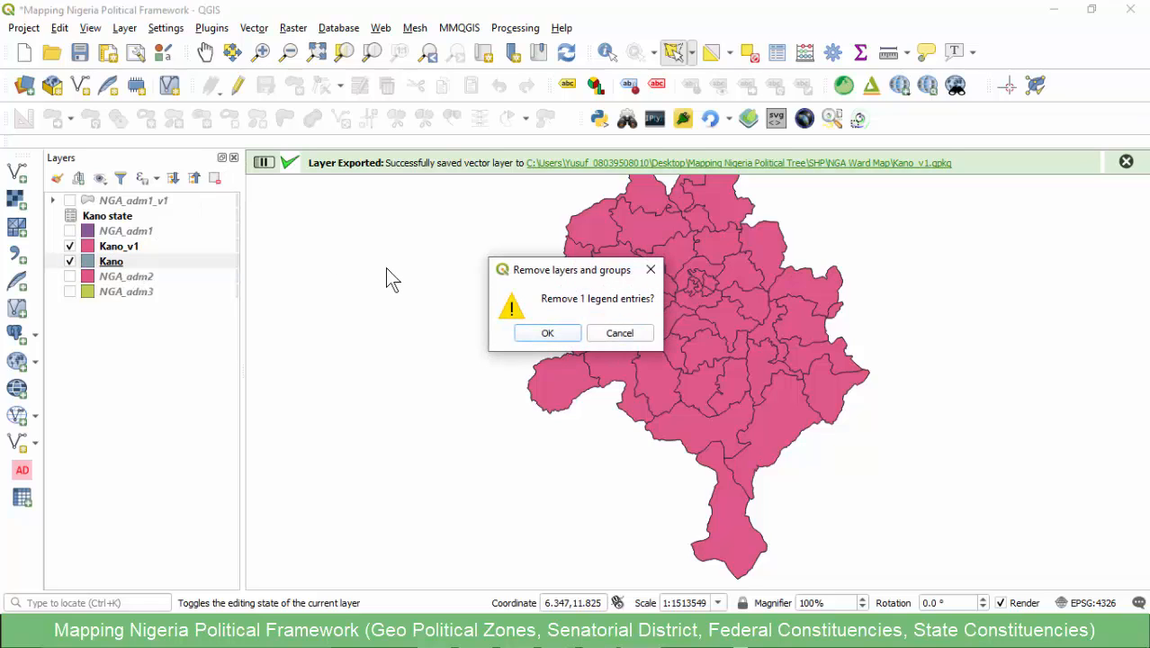
{"action": "left_click", "coordinate": [542, 331]}
{"action": "left_click", "coordinate": [122, 216]}
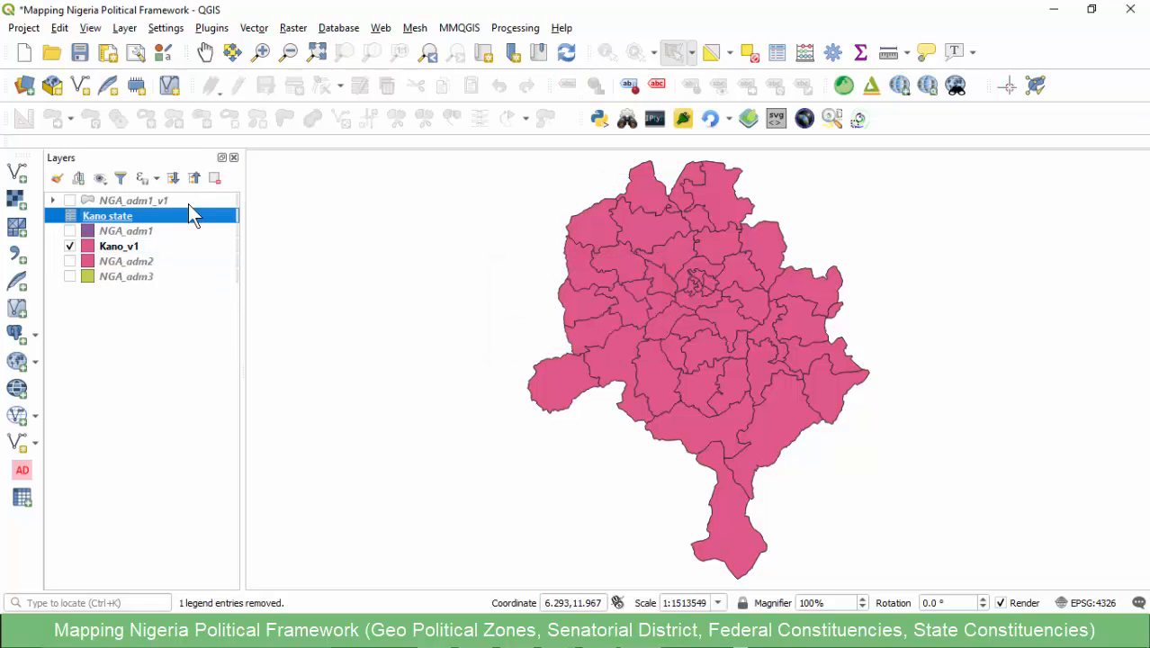
{"action": "left_click", "coordinate": [216, 177]}
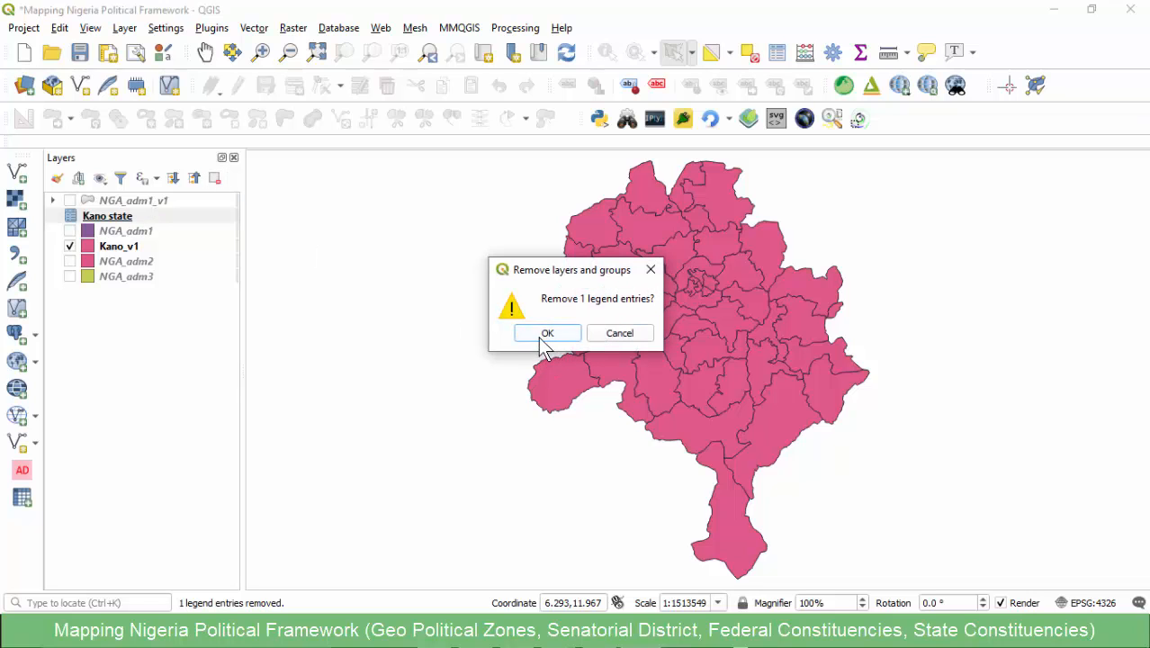
{"action": "left_click", "coordinate": [544, 331]}
- Examine the Kano_v1 attribute table sorted by KN_CODE, with the constituency name and composition columns widened
{"action": "left_click", "coordinate": [111, 231]}
{"action": "right_click", "coordinate": [112, 231]}
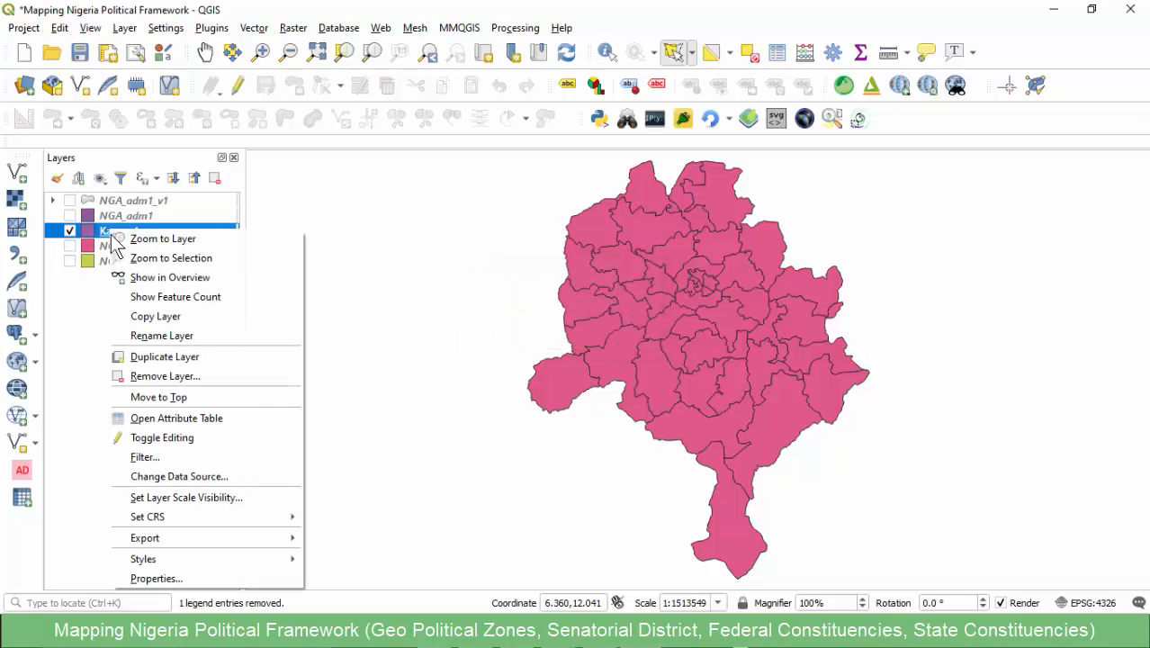
{"action": "left_click", "coordinate": [136, 415]}
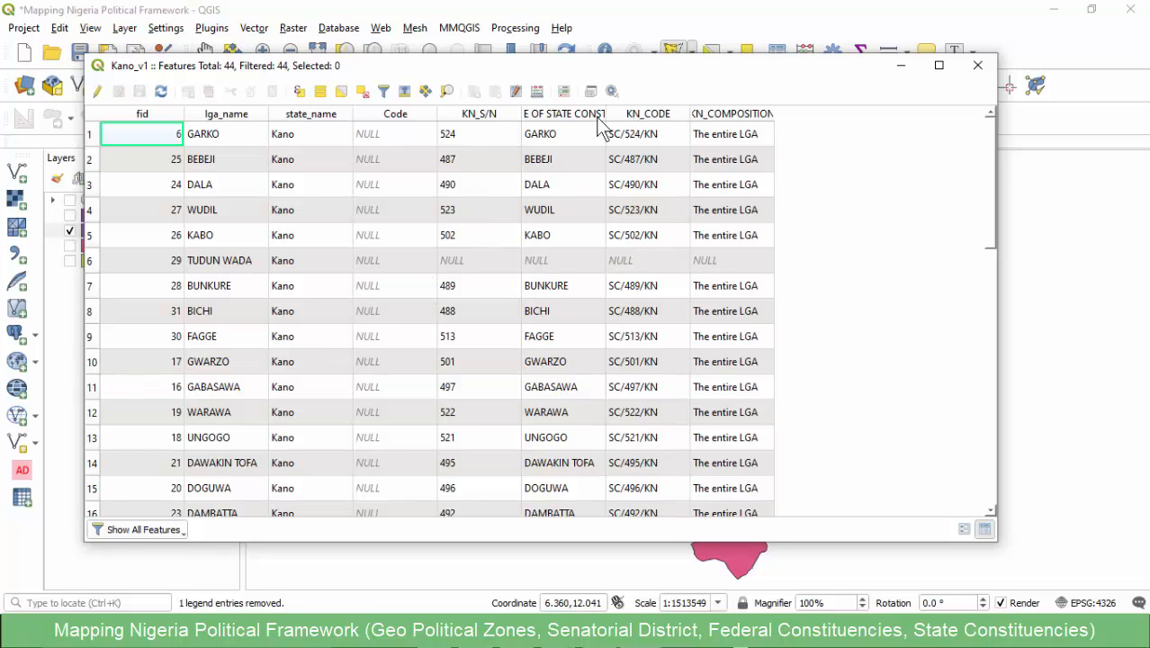
{"action": "left_click_drag", "start_coordinate": [605, 110], "coordinate": [729, 112]}
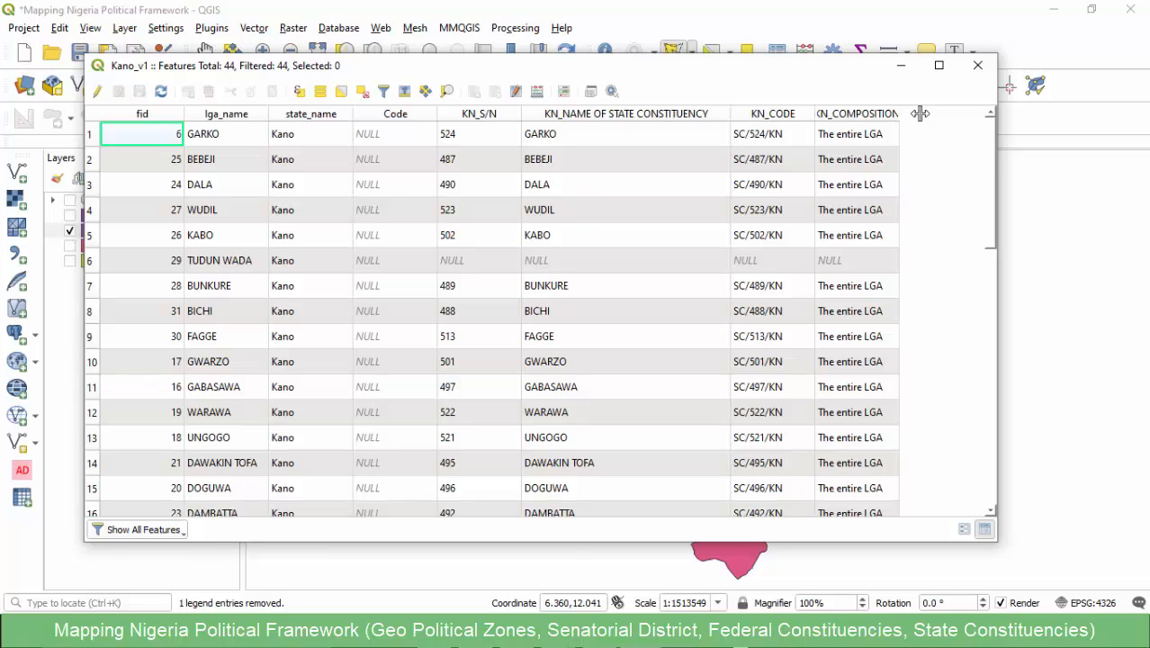
{"action": "left_click_drag", "start_coordinate": [899, 113], "coordinate": [969, 115]}
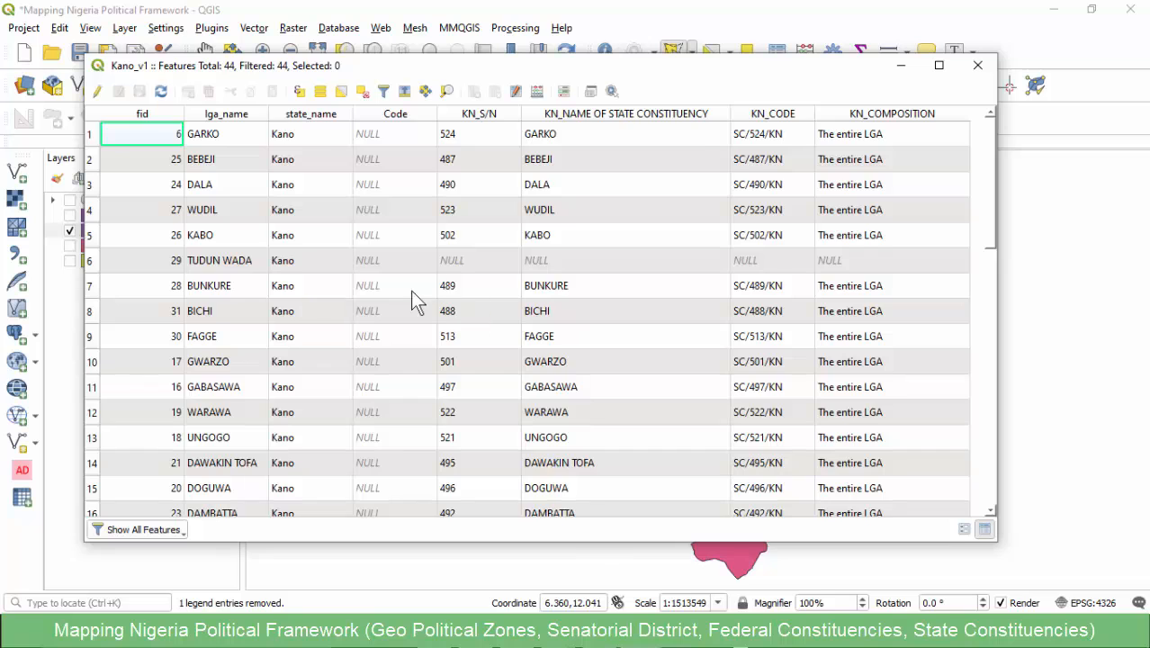
{"action": "scroll", "coordinate": [410, 290], "scroll_direction": "down", "scroll_amount": 10}
{"action": "scroll", "coordinate": [396, 292], "scroll_direction": "up", "scroll_amount": 10}
{"action": "left_click", "coordinate": [764, 114]}
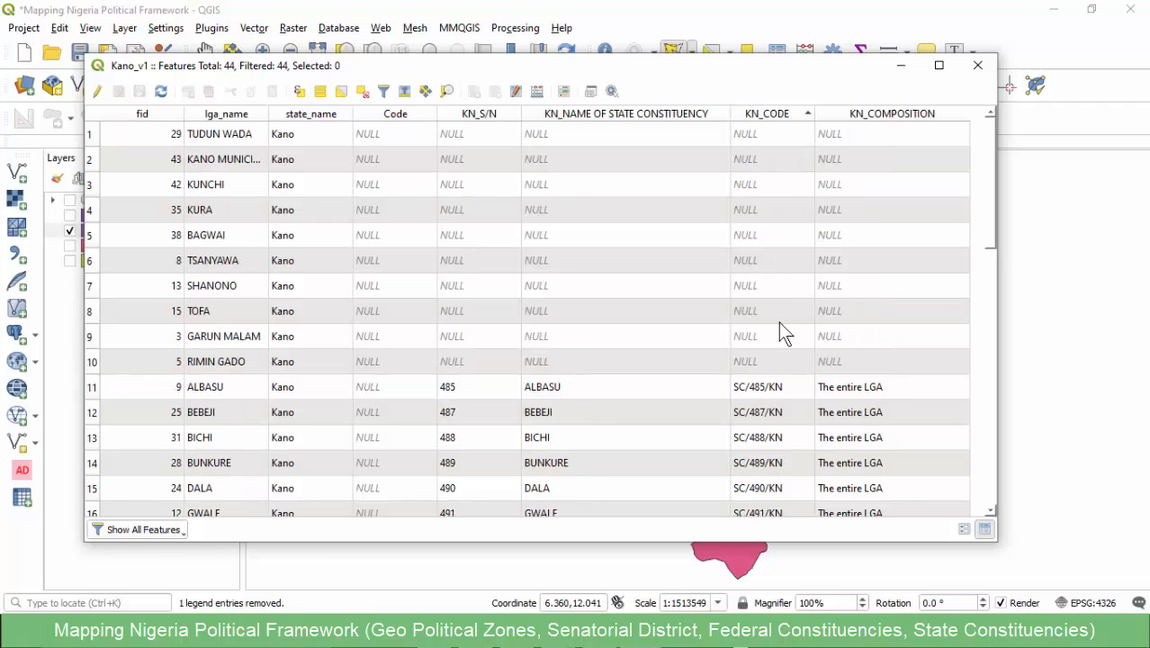
{"action": "scroll", "coordinate": [770, 390], "scroll_direction": "down", "scroll_amount": 7}
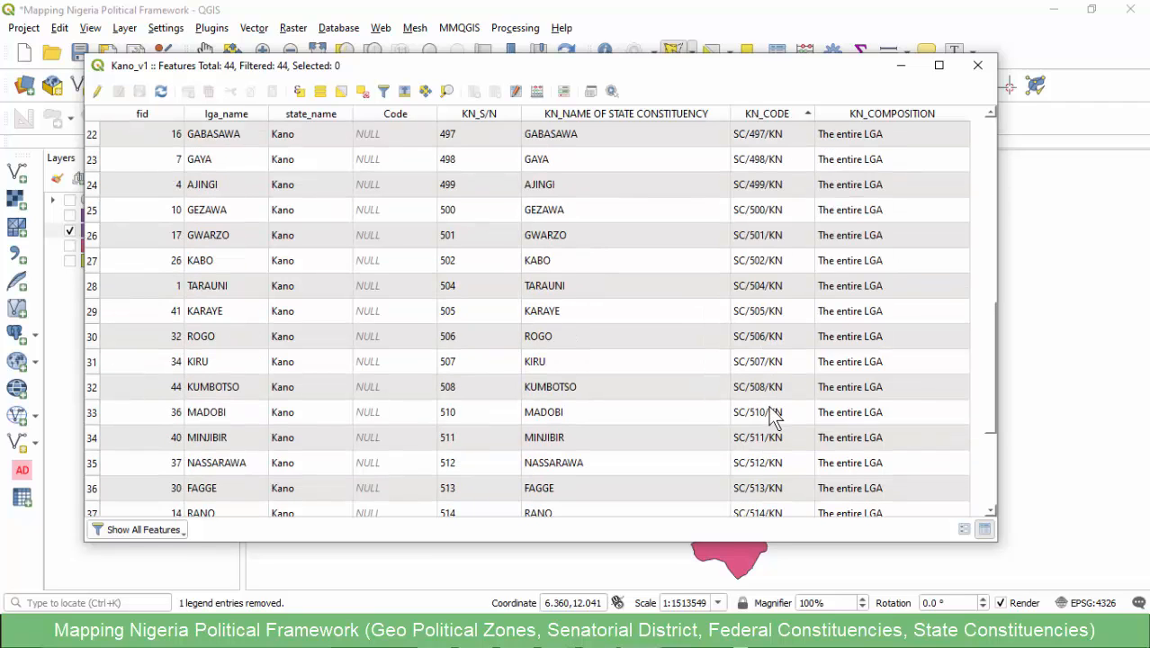
- Switch to the Kano state workbook in Excel and examine the constituency names, codes and composition from first to last row
{"action": "mouse_move", "coordinate": [608, 565]}
{"action": "left_click", "coordinate": [706, 553]}
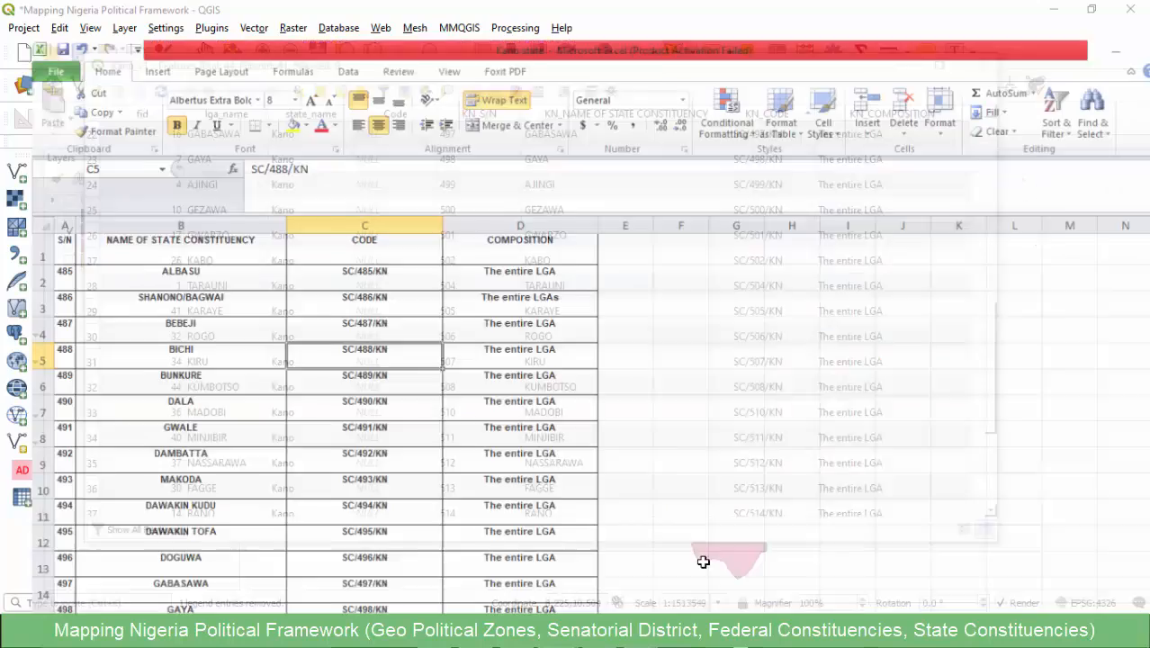
{"action": "left_click", "coordinate": [331, 211]}
{"action": "scroll", "coordinate": [323, 321], "scroll_direction": "down", "scroll_amount": 13}
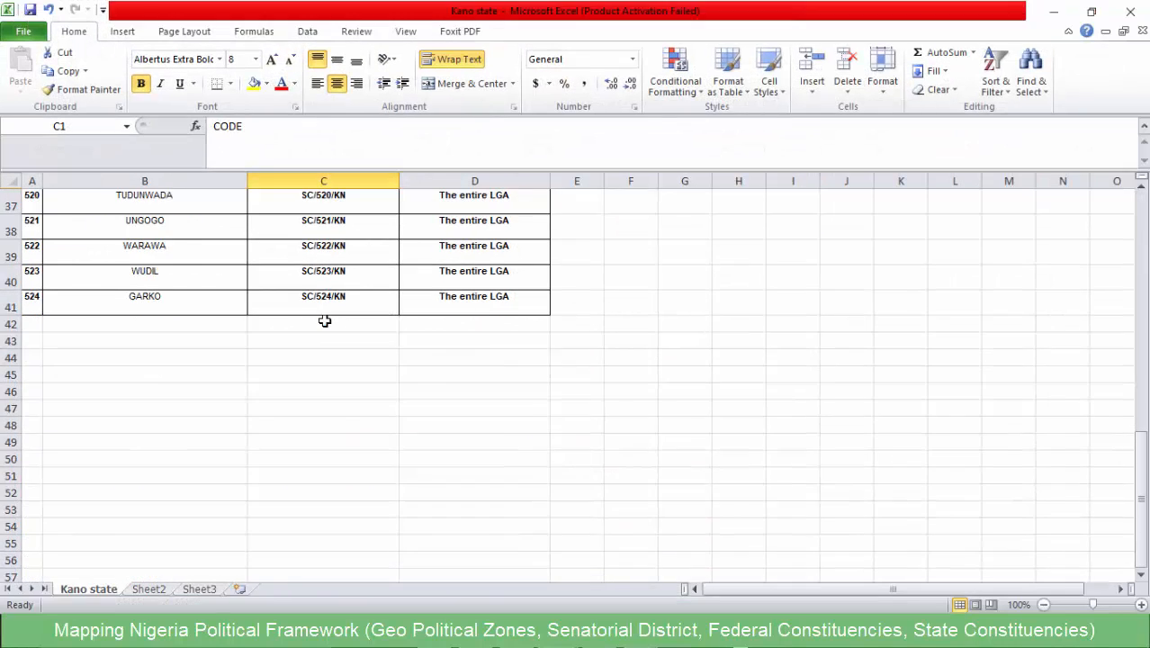
{"action": "scroll", "coordinate": [323, 322], "scroll_direction": "up", "scroll_amount": 13}
{"action": "left_click", "coordinate": [317, 279]}
{"action": "scroll", "coordinate": [306, 333], "scroll_direction": "down", "scroll_amount": 12}
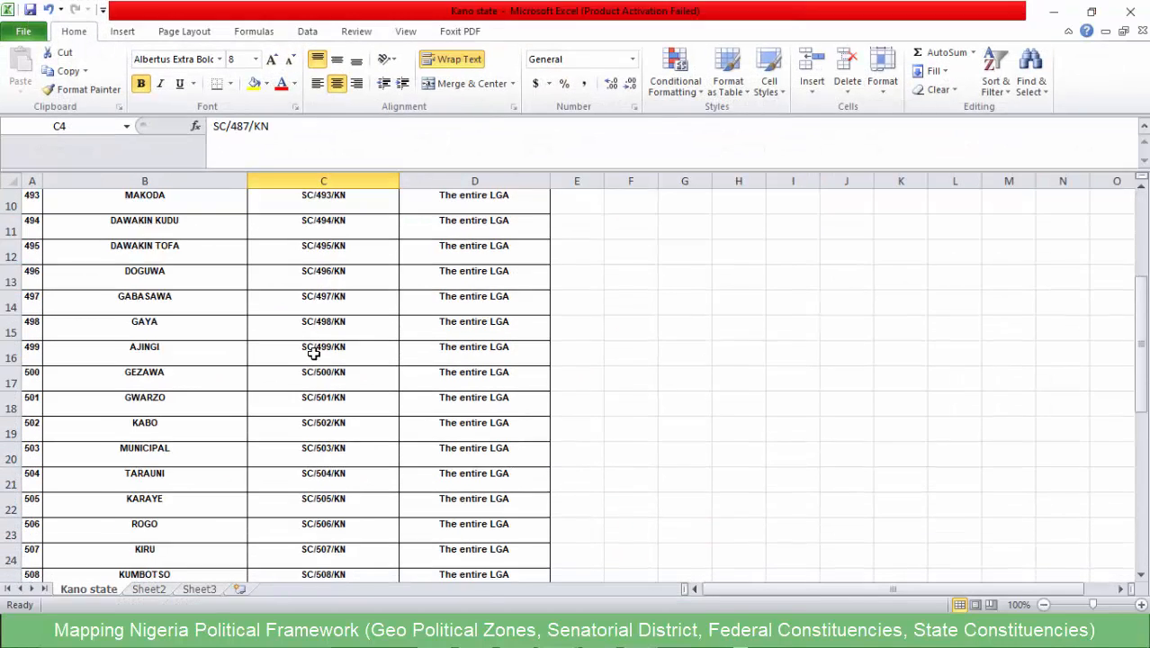
{"action": "scroll", "coordinate": [304, 338], "scroll_direction": "up", "scroll_amount": 12}
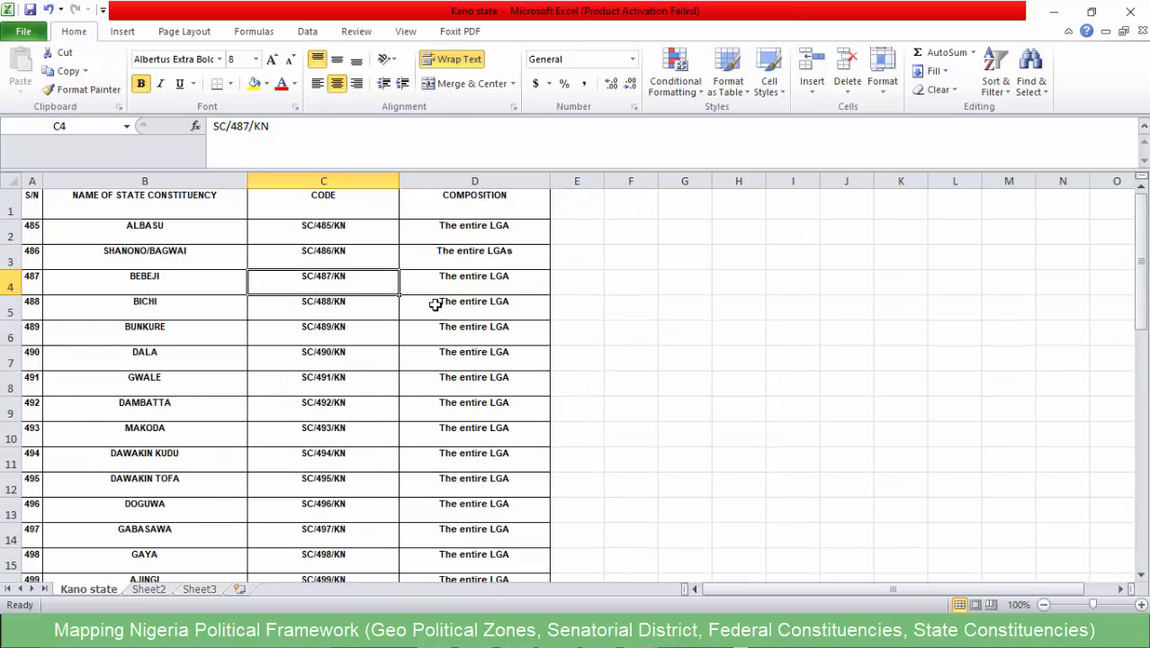
{"action": "left_click", "coordinate": [1051, 14]}
- In the Kano_v1 attribute table in QGIS, select all rows with NULL constituency values and widen the lga_name column
{"action": "scroll", "coordinate": [778, 301], "scroll_direction": "up", "scroll_amount": 7}
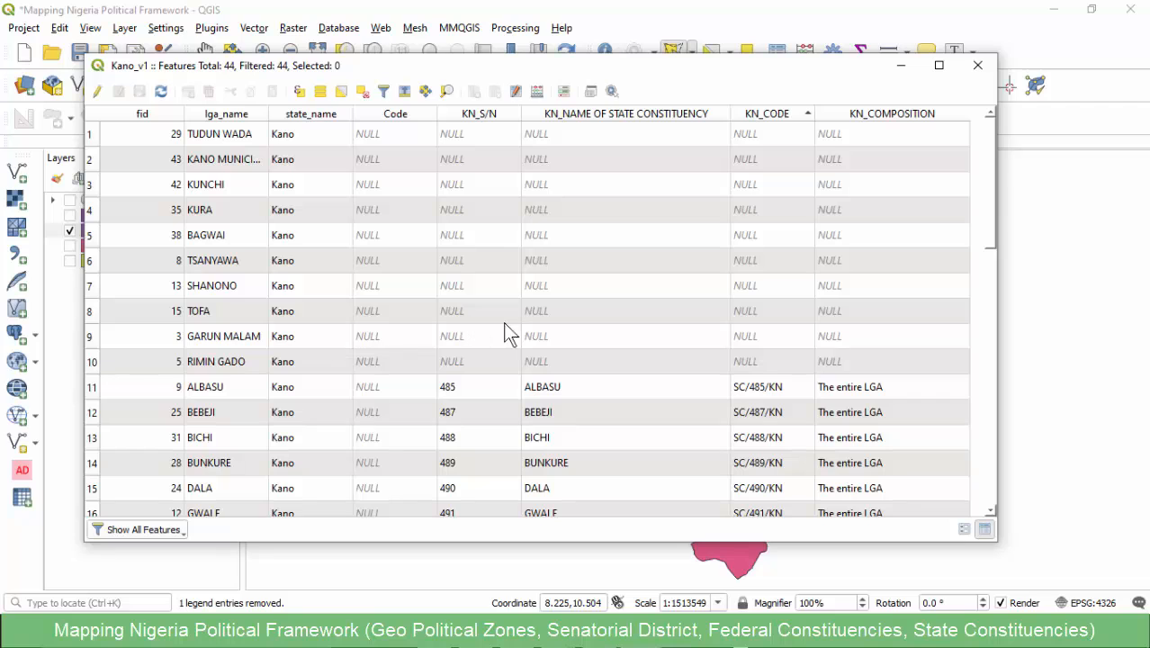
{"action": "left_click_drag", "start_coordinate": [92, 360], "coordinate": [93, 140]}
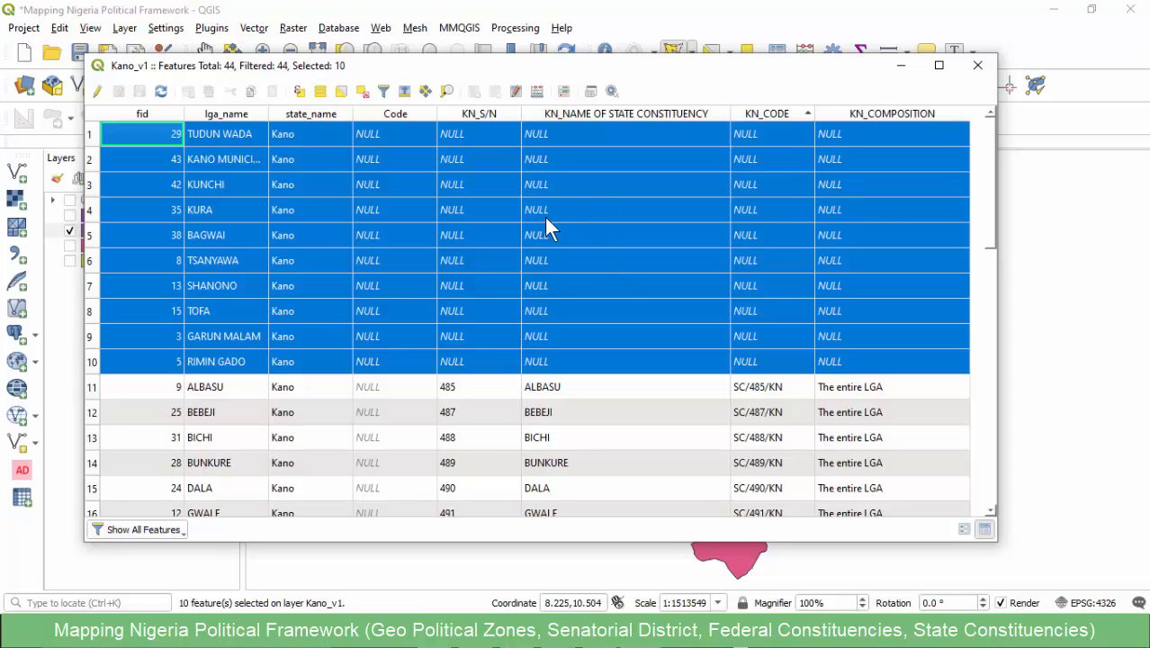
{"action": "left_click_drag", "start_coordinate": [268, 120], "coordinate": [310, 121]}
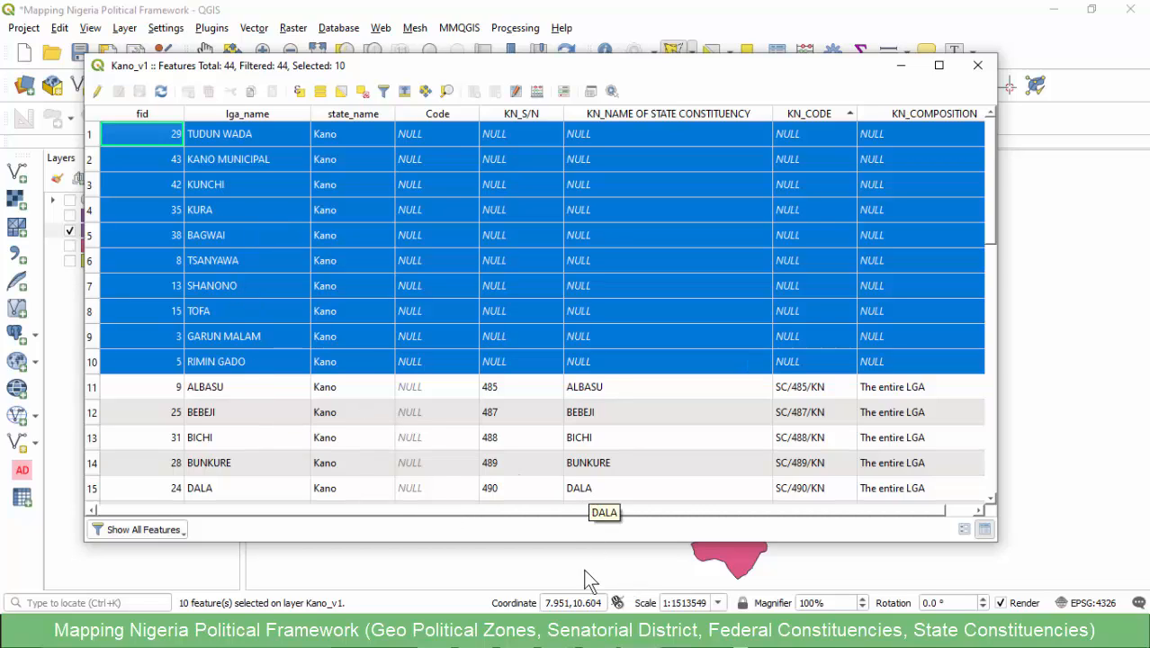
- Check the SHANONO/BAGWAI constituency in the Kano state workbook in Excel
{"action": "mouse_move", "coordinate": [558, 636]}
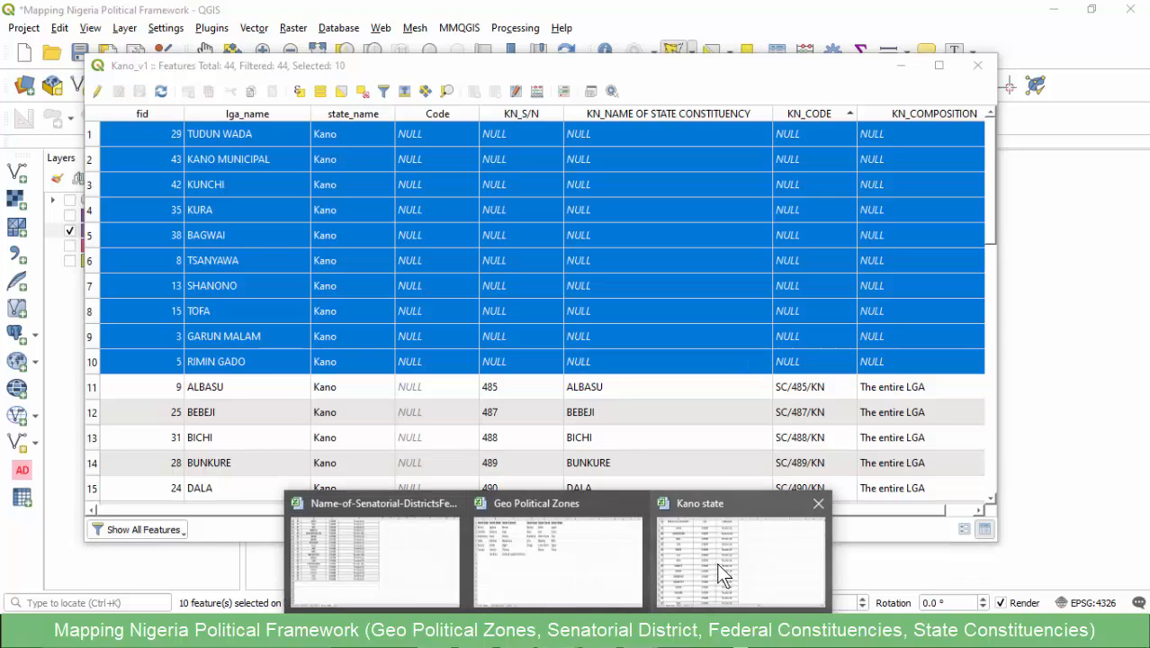
{"action": "left_click", "coordinate": [716, 563]}
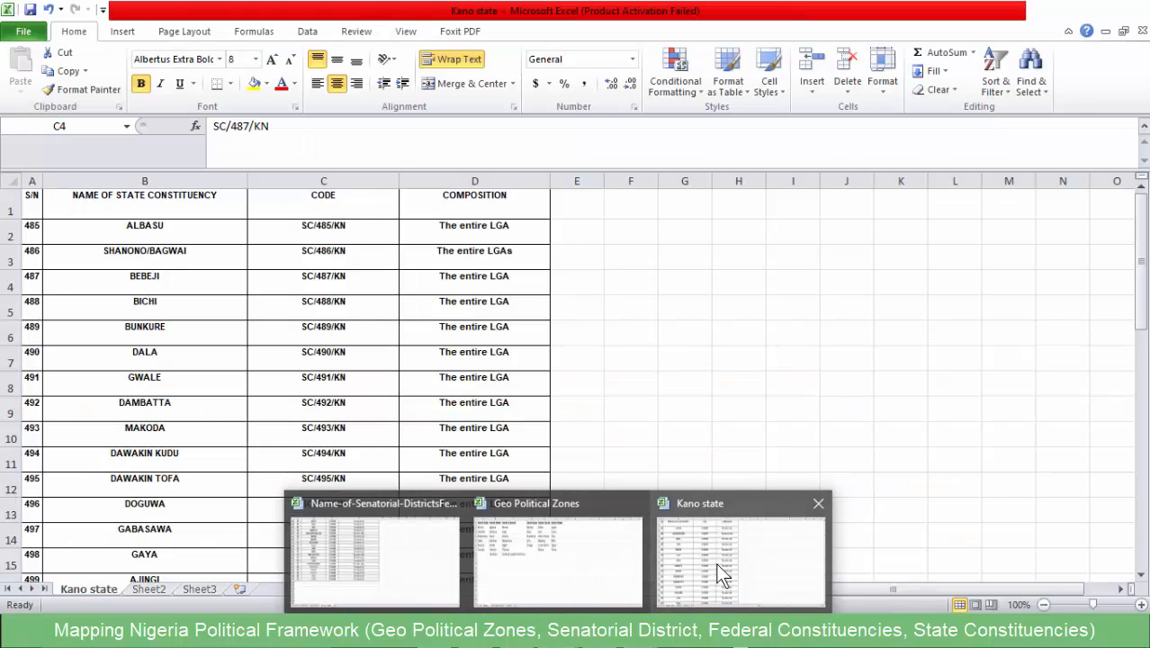
{"action": "left_click", "coordinate": [132, 261]}
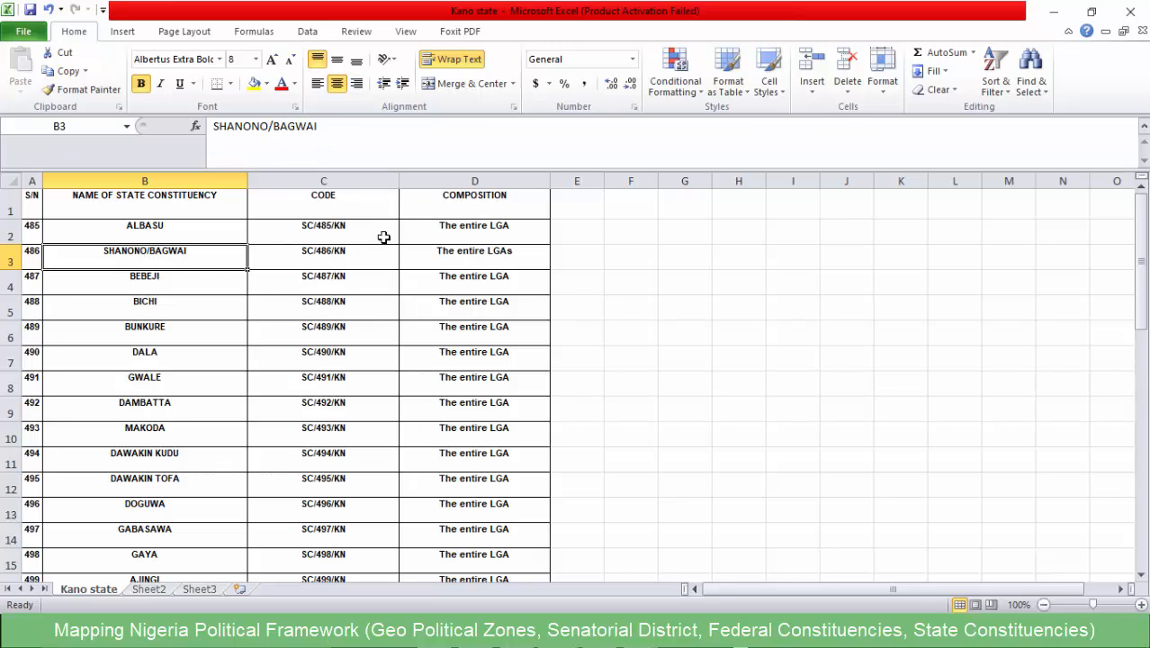
{"action": "left_click", "coordinate": [1053, 10]}
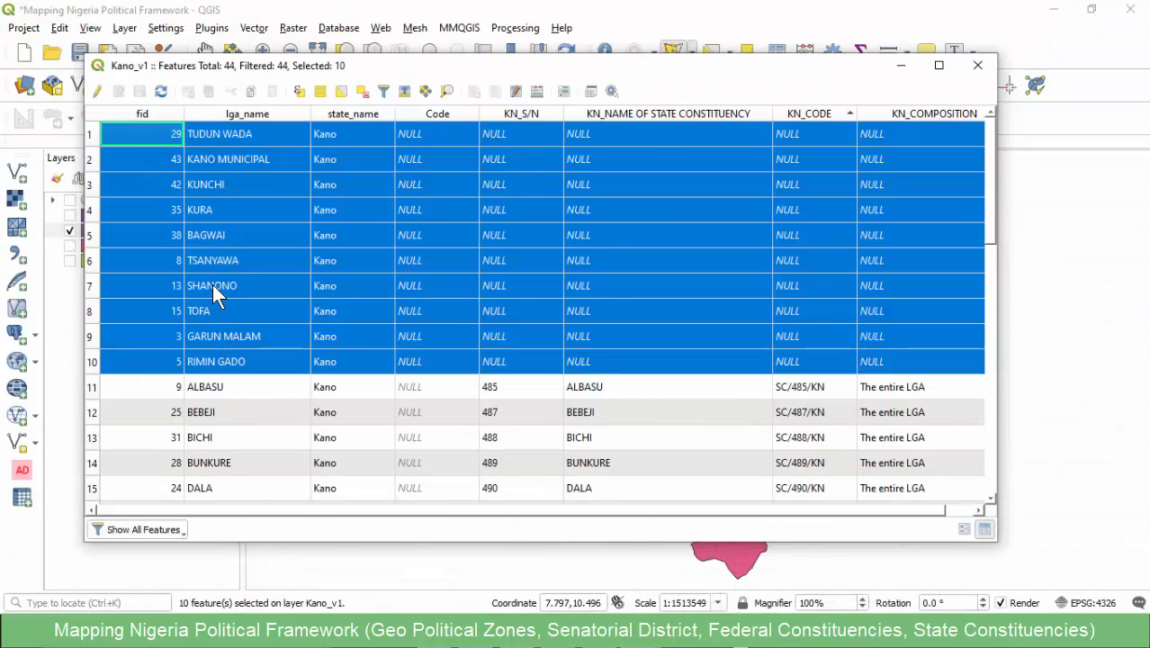
- Select the SHANONO and BAGWAI rows in the Kano_v1 attribute table and show them on the map
{"action": "left_click", "coordinate": [92, 286]}
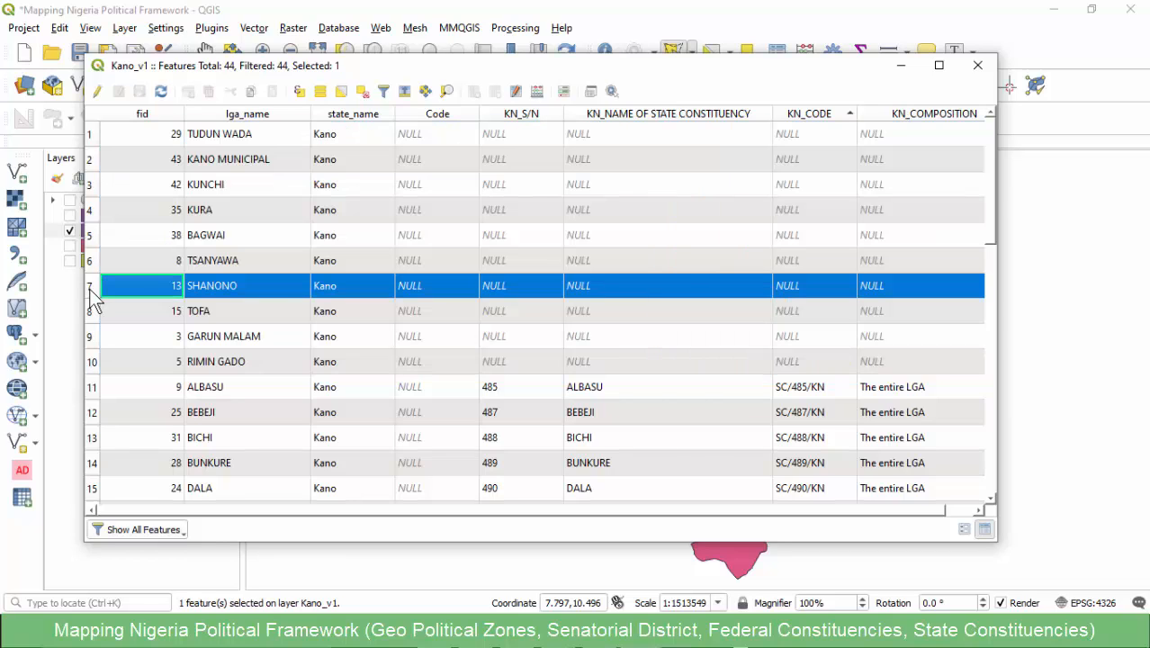
{"action": "left_click", "coordinate": [90, 235], "text": "ctrl"}
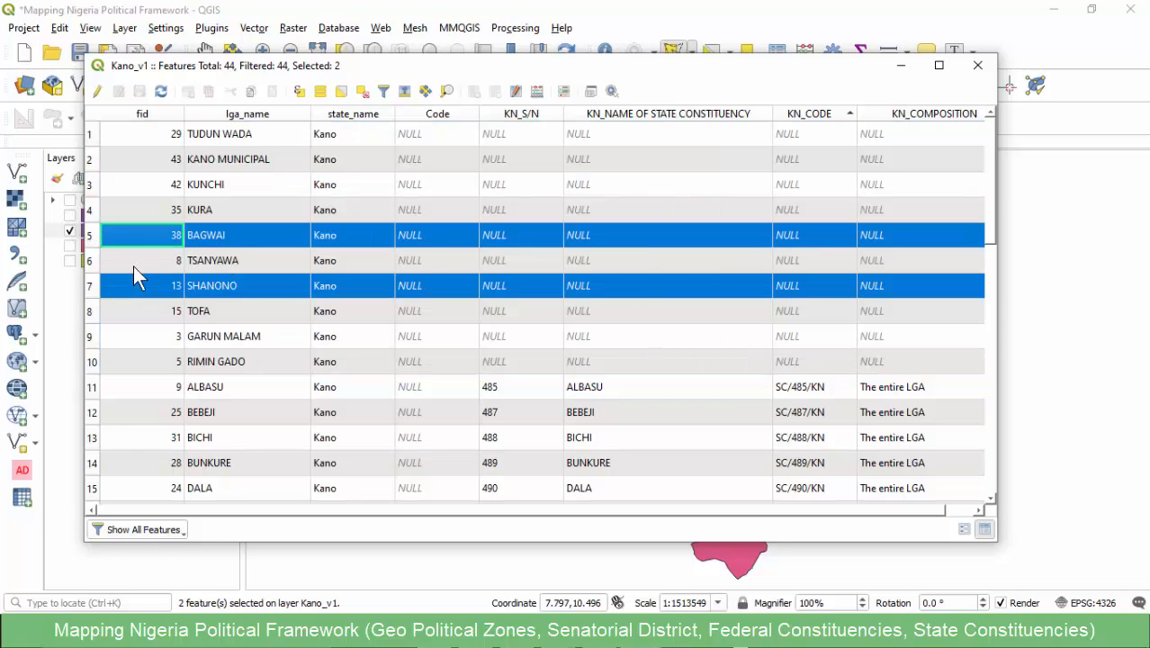
{"action": "left_click", "coordinate": [614, 16]}
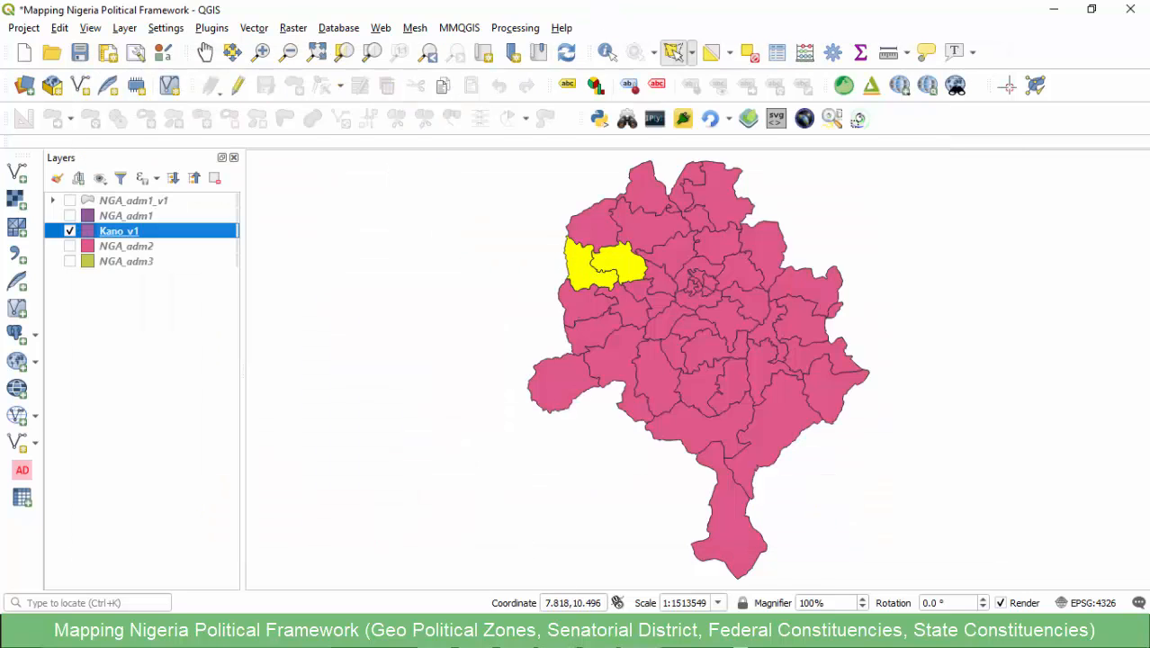
- Copy the code SC/486/KN of SHANONO/BAGWAI from the Kano state workbook in Excel and return to QGIS
{"action": "left_click", "coordinate": [560, 630]}
{"action": "left_click", "coordinate": [709, 589]}
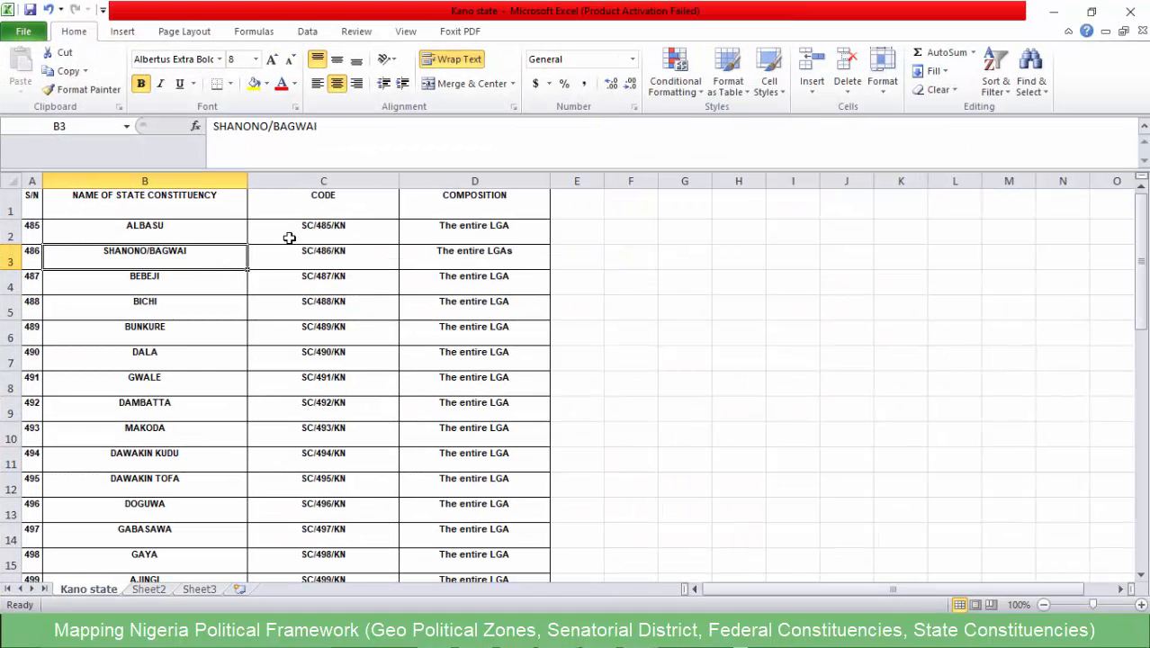
{"action": "left_click", "coordinate": [301, 254]}
{"action": "left_click", "coordinate": [286, 130]}
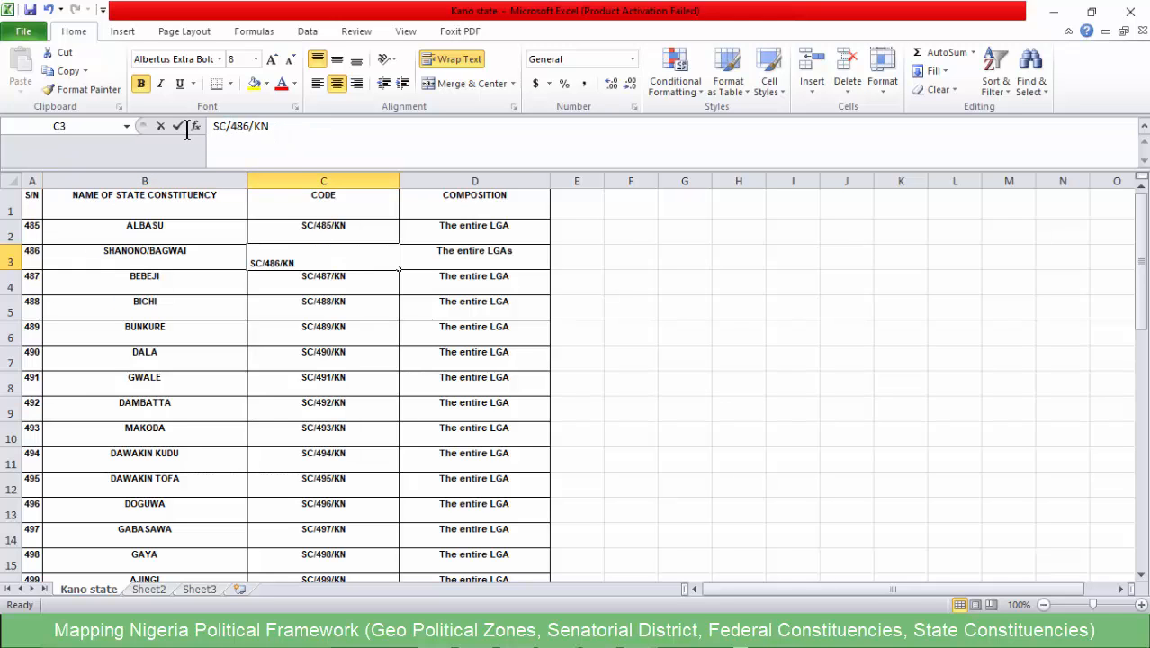
{"action": "key", "text": "shift+Home"}
{"action": "key", "text": "ctrl+c"}
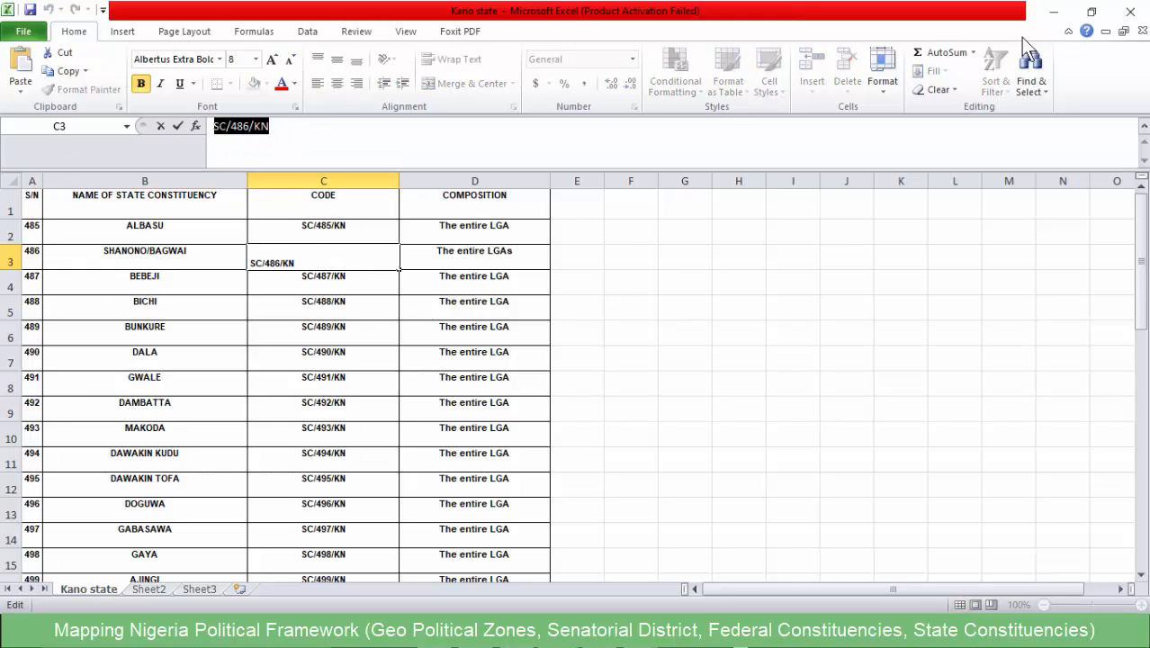
{"action": "left_click", "coordinate": [1053, 12]}
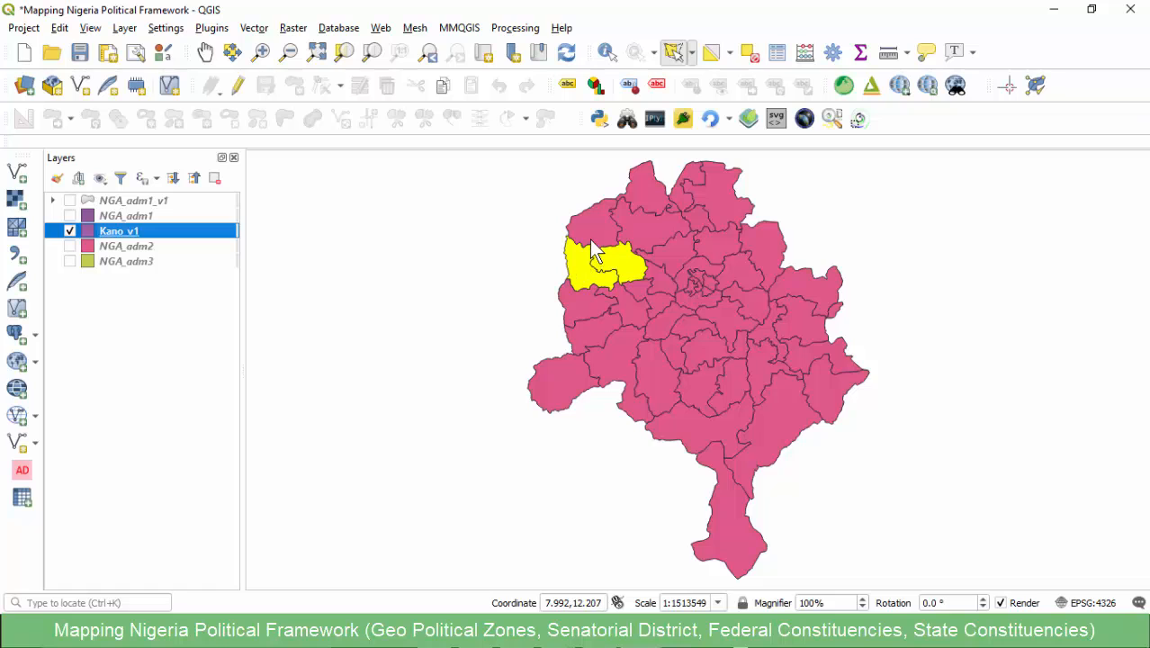
- Enable editing on Kano_v1, merge the two selected LGAs using the BAGWAI attributes, and select the merged polygon
{"action": "left_click", "coordinate": [238, 89]}
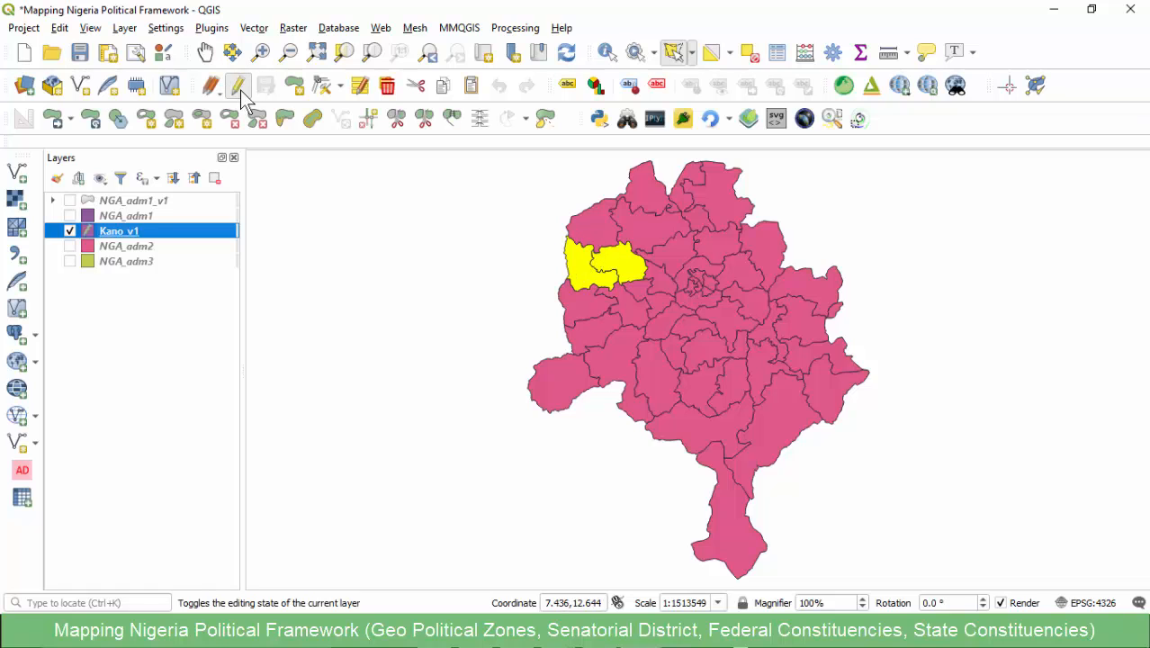
{"action": "scroll", "coordinate": [626, 257], "scroll_direction": "up", "scroll_amount": 2}
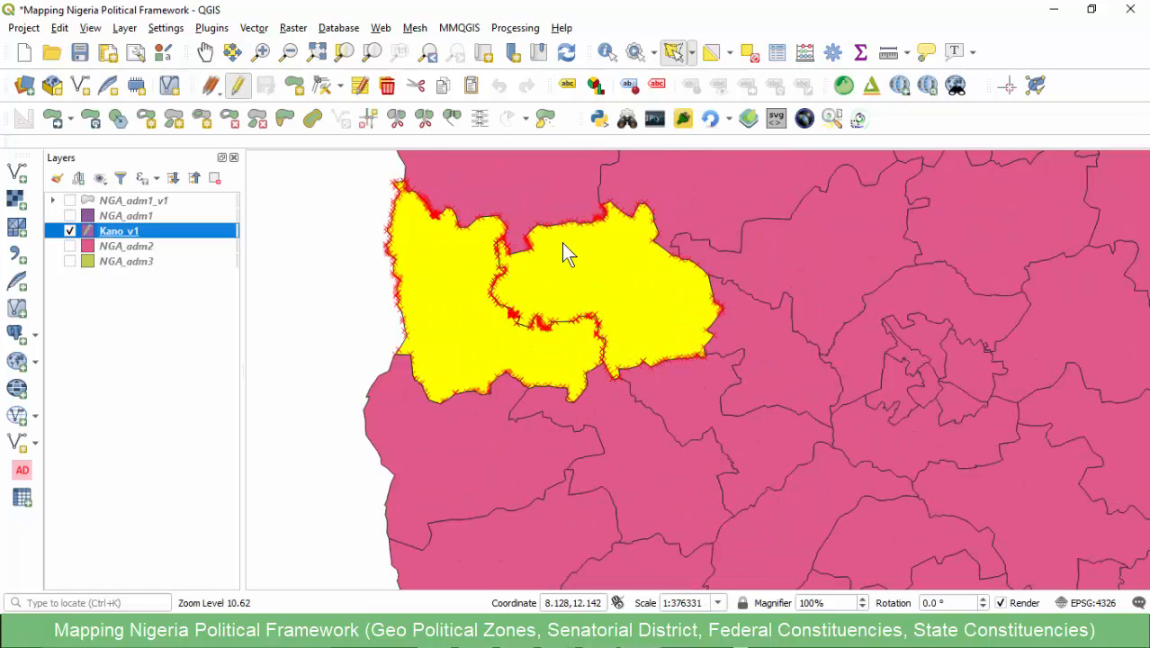
{"action": "left_click", "coordinate": [450, 120]}
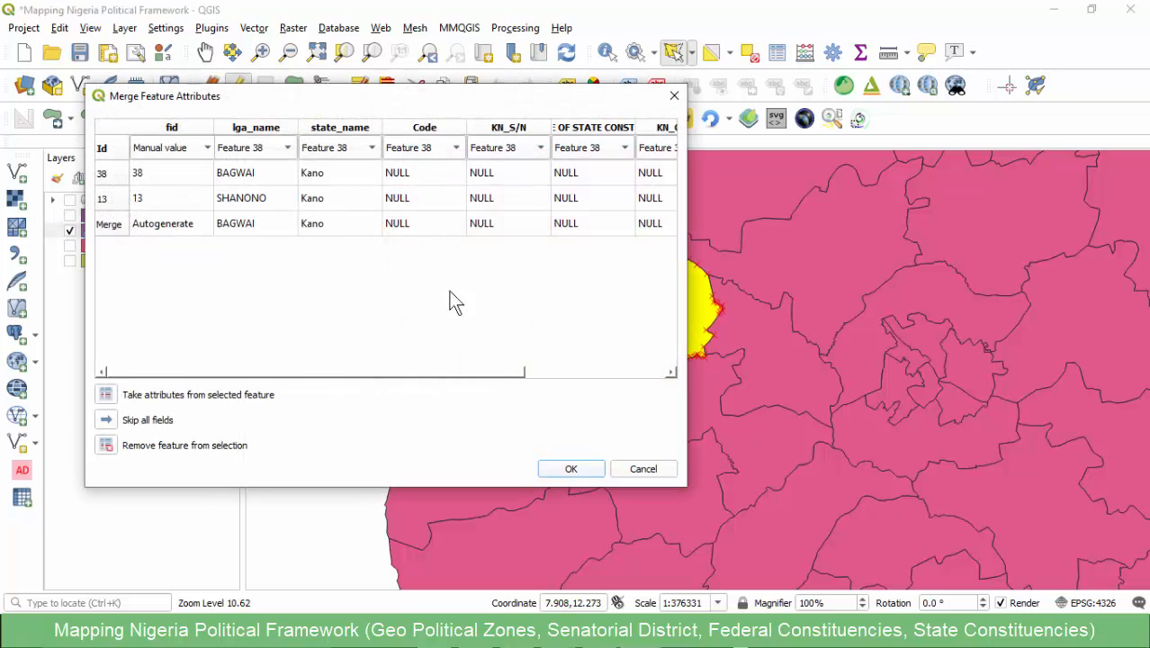
{"action": "left_click", "coordinate": [558, 469]}
{"action": "left_click_drag", "start_coordinate": [490, 274], "coordinate": [523, 309]}
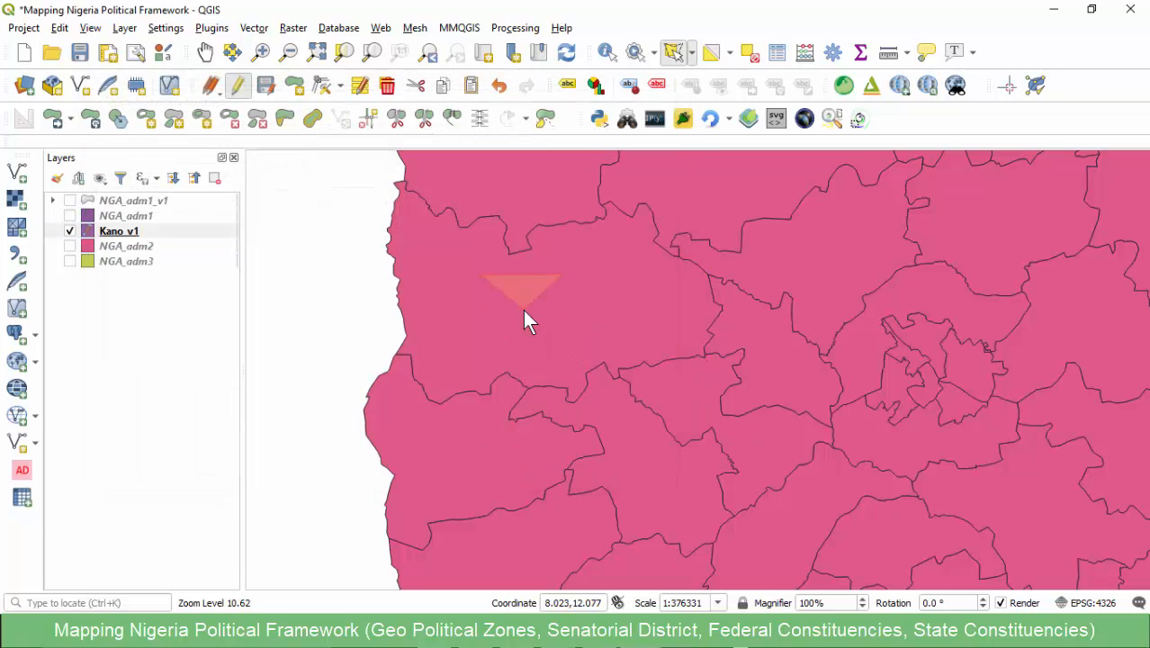
- Set KN_CODE of the merged BAGWAI feature to SC/486/KN in the attribute table and save the layer edits
{"action": "left_click", "coordinate": [640, 633]}
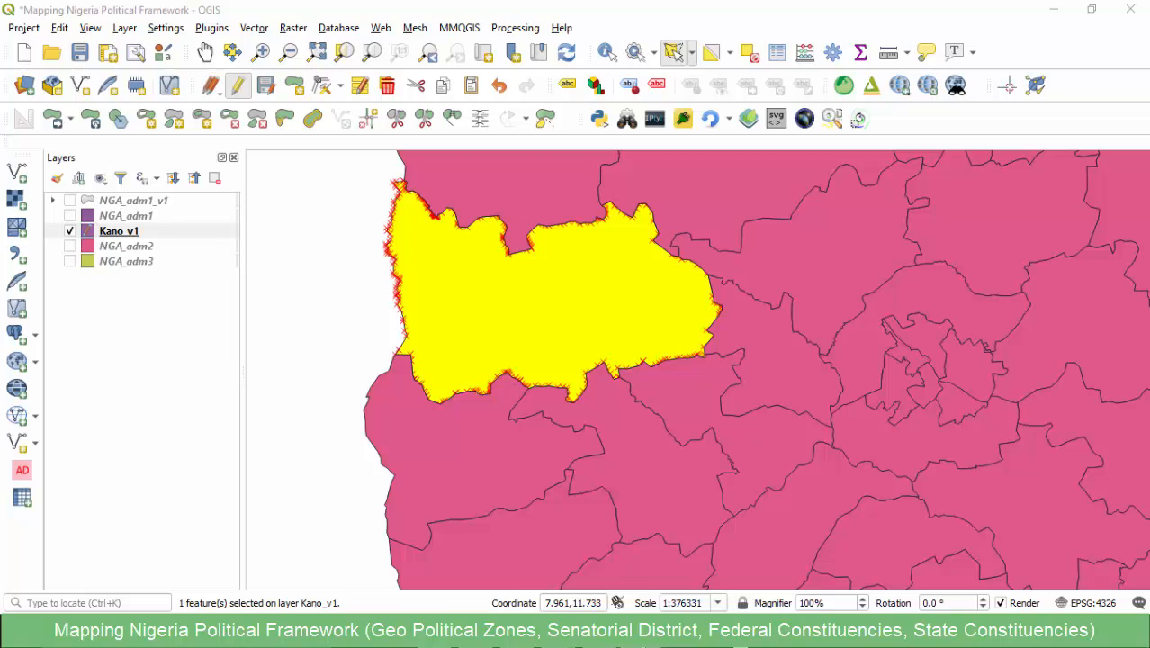
{"action": "left_click", "coordinate": [704, 594]}
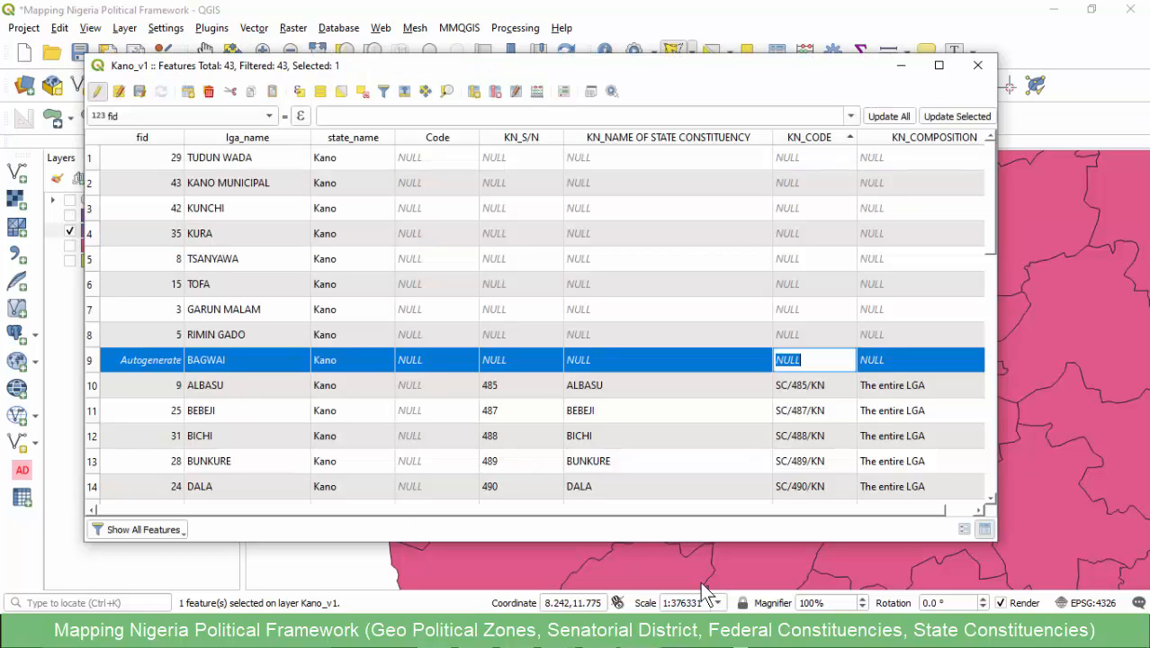
{"action": "key", "text": "ctrl+v"}
{"action": "scroll", "coordinate": [702, 583], "scroll_direction": "down", "scroll_amount": 10}
{"action": "scroll", "coordinate": [702, 583], "scroll_direction": "up", "scroll_amount": 10}
{"action": "key", "text": "Return"}
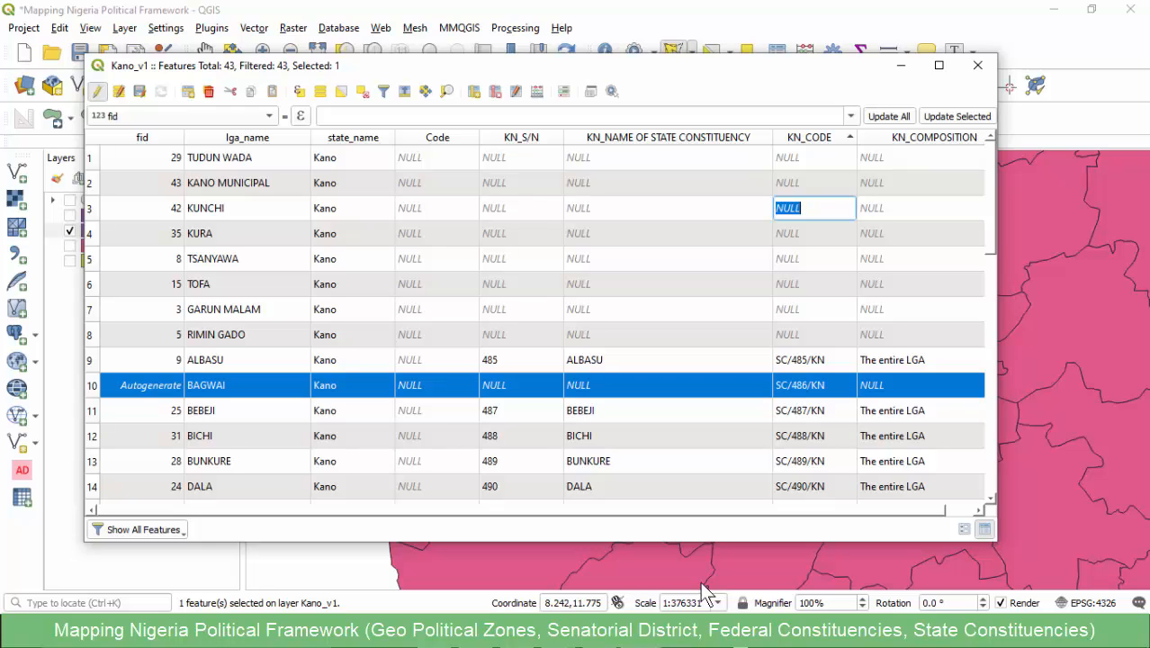
{"action": "left_click", "coordinate": [701, 584]}
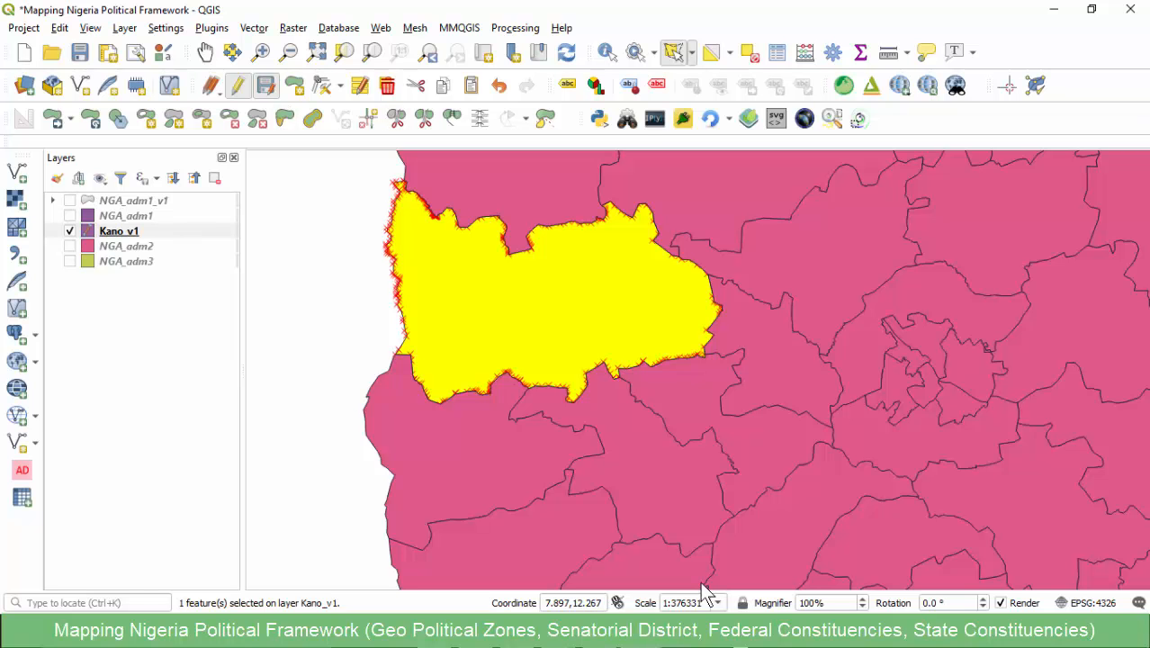
{"action": "left_click", "coordinate": [265, 86]}
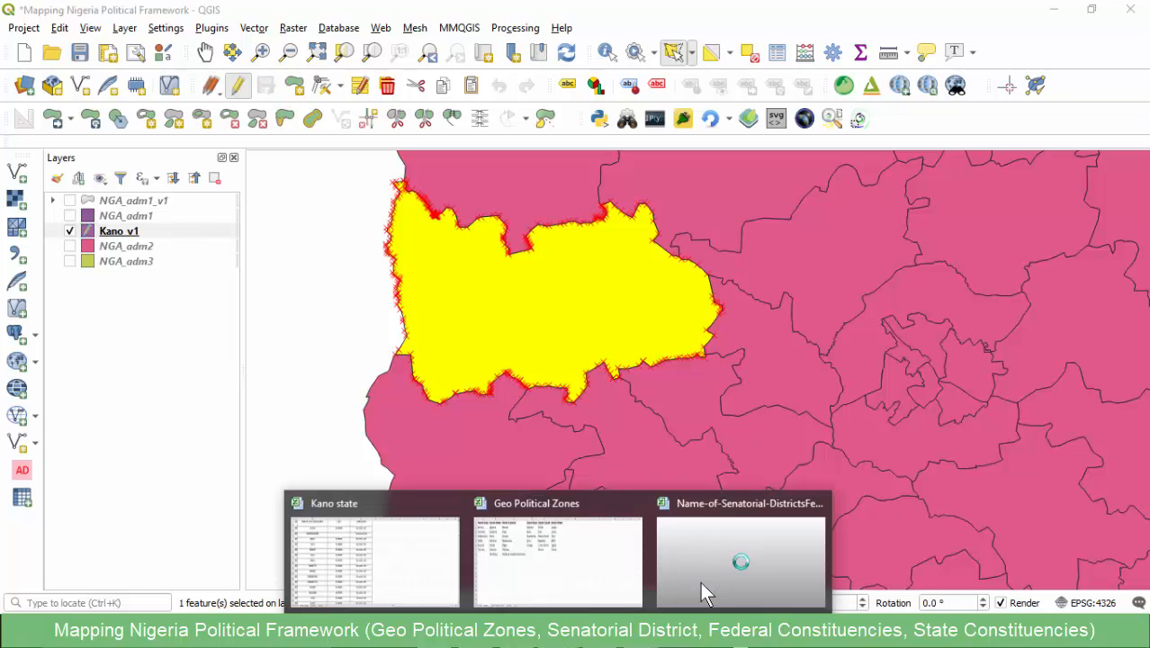
- Review the Kano section of the STATE CONST. sheet in the nationwide constituencies workbook in Excel
{"action": "left_click", "coordinate": [700, 585]}
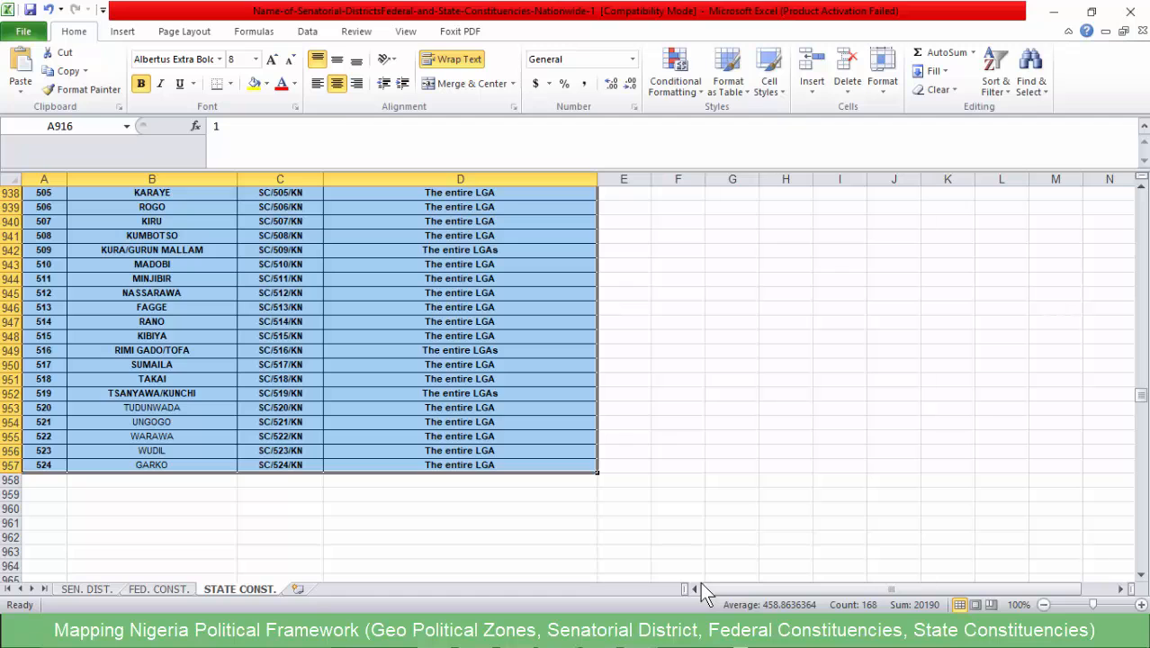
{"action": "scroll", "coordinate": [700, 581], "scroll_direction": "up", "scroll_amount": 5}
{"action": "scroll", "coordinate": [700, 581], "scroll_direction": "up", "scroll_amount": 5}
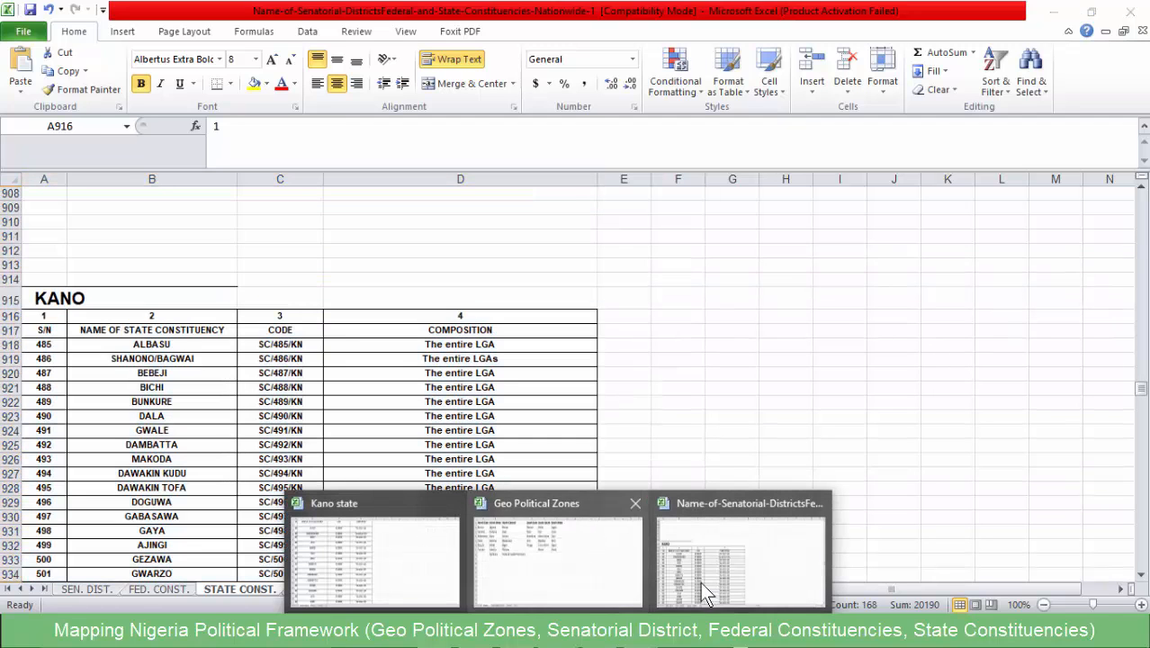
- Locate the KURA/GURUN MALLAM constituency in the Kano state workbook
{"action": "left_click", "coordinate": [700, 581]}
{"action": "key", "text": "alt+Tab"}
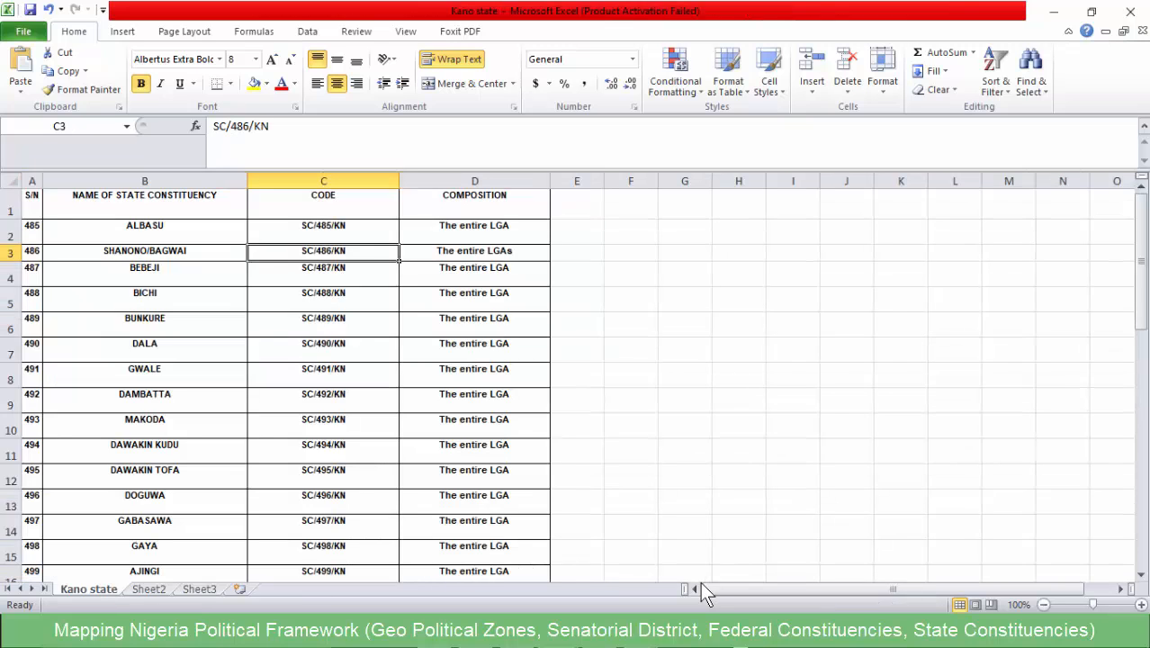
{"action": "scroll", "coordinate": [700, 582], "scroll_direction": "down", "scroll_amount": 5}
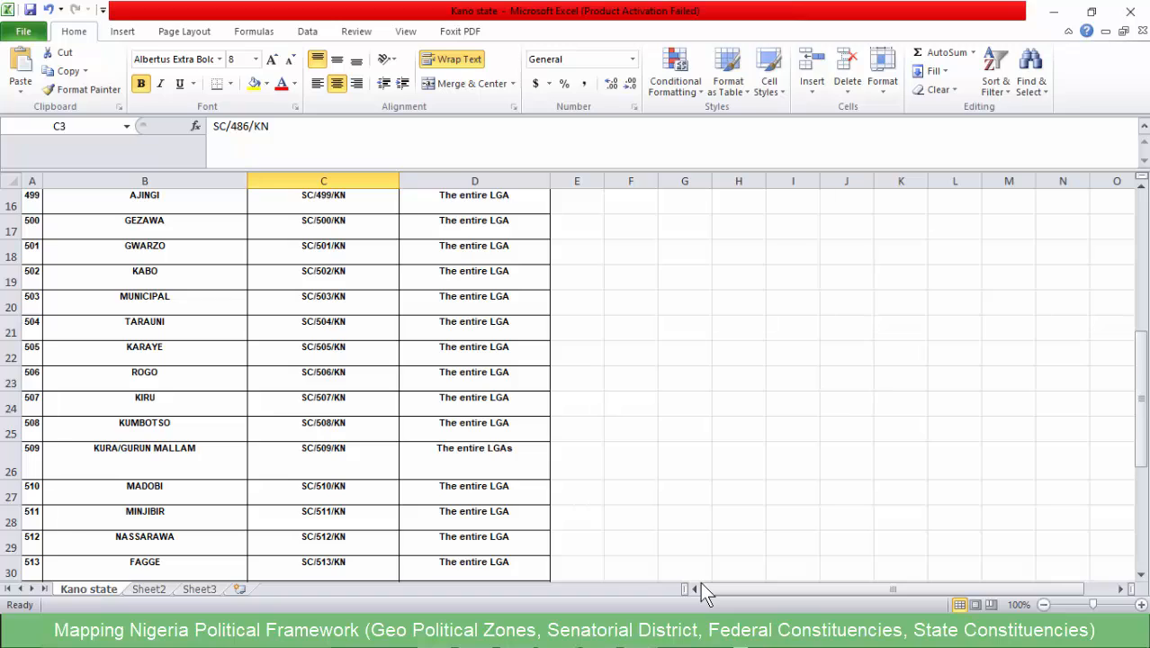
{"action": "left_click", "coordinate": [324, 460]}
{"action": "left_click", "coordinate": [145, 460]}
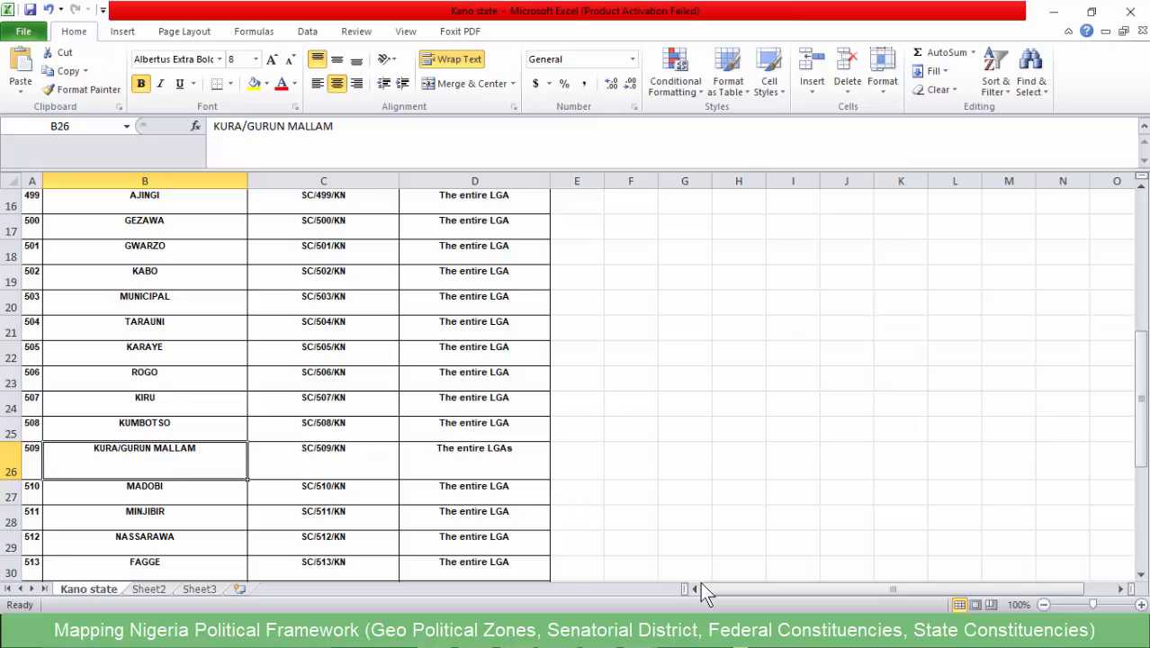
- Switch to QGIS, select GARUN MALAM and KURA in the Kano_v1 attribute table, and merge them using the KURA attributes
{"action": "left_click", "coordinate": [641, 631]}
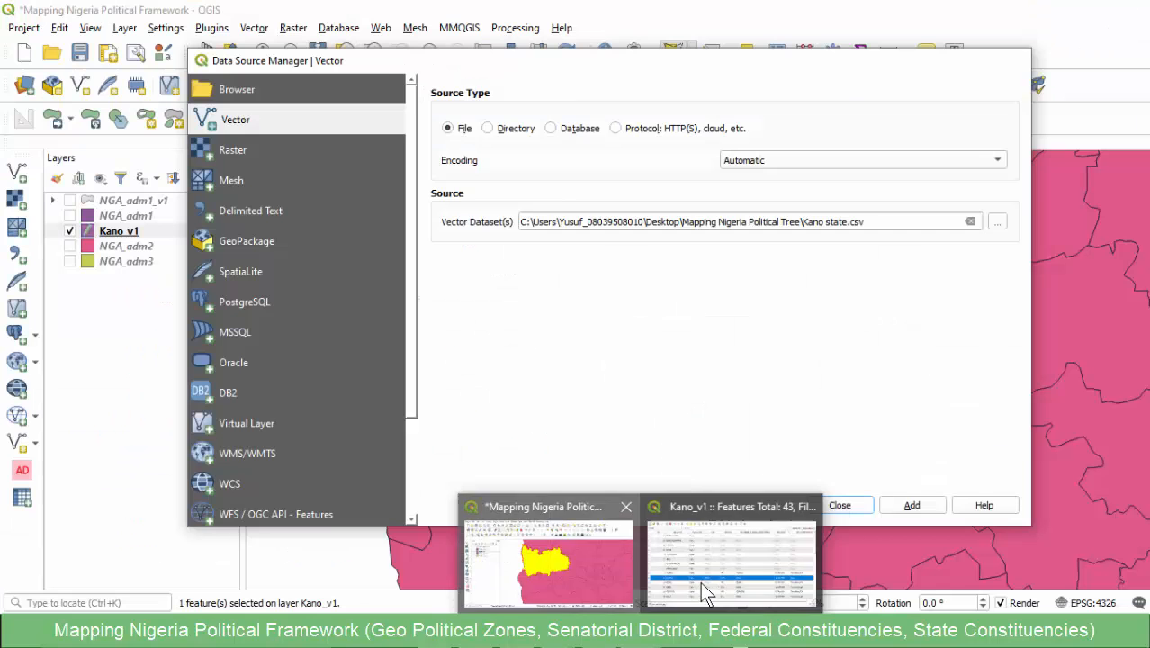
{"action": "left_click", "coordinate": [547, 558]}
{"action": "left_click", "coordinate": [641, 632]}
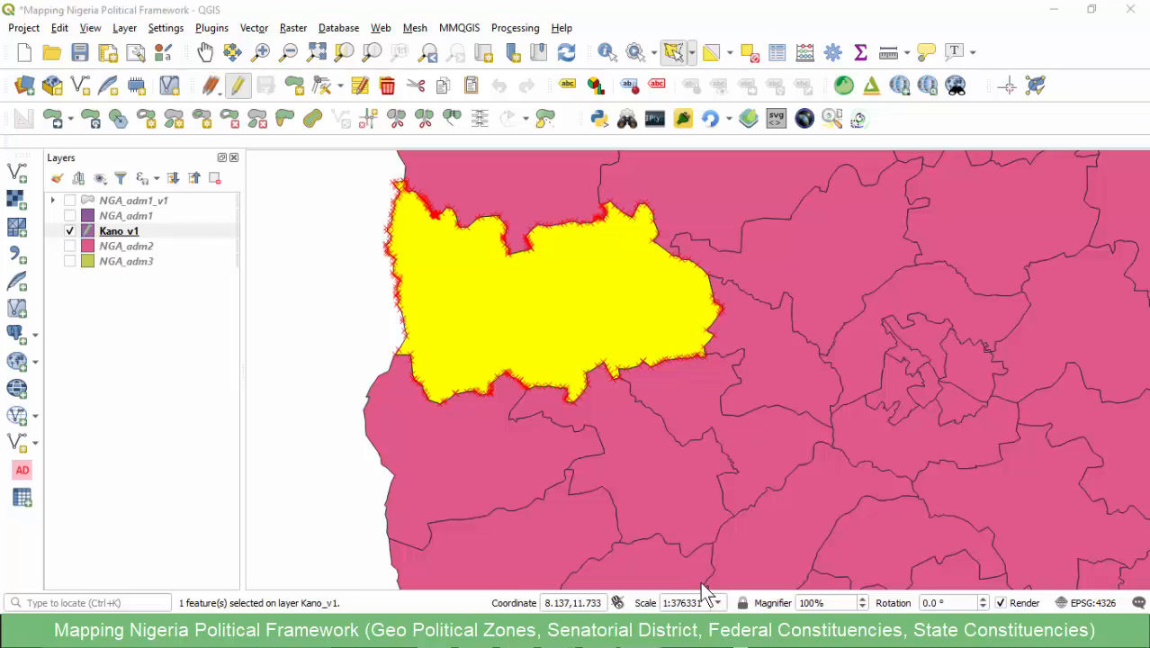
{"action": "left_click", "coordinate": [704, 594]}
{"action": "scroll", "coordinate": [701, 584], "scroll_direction": "down", "scroll_amount": 2}
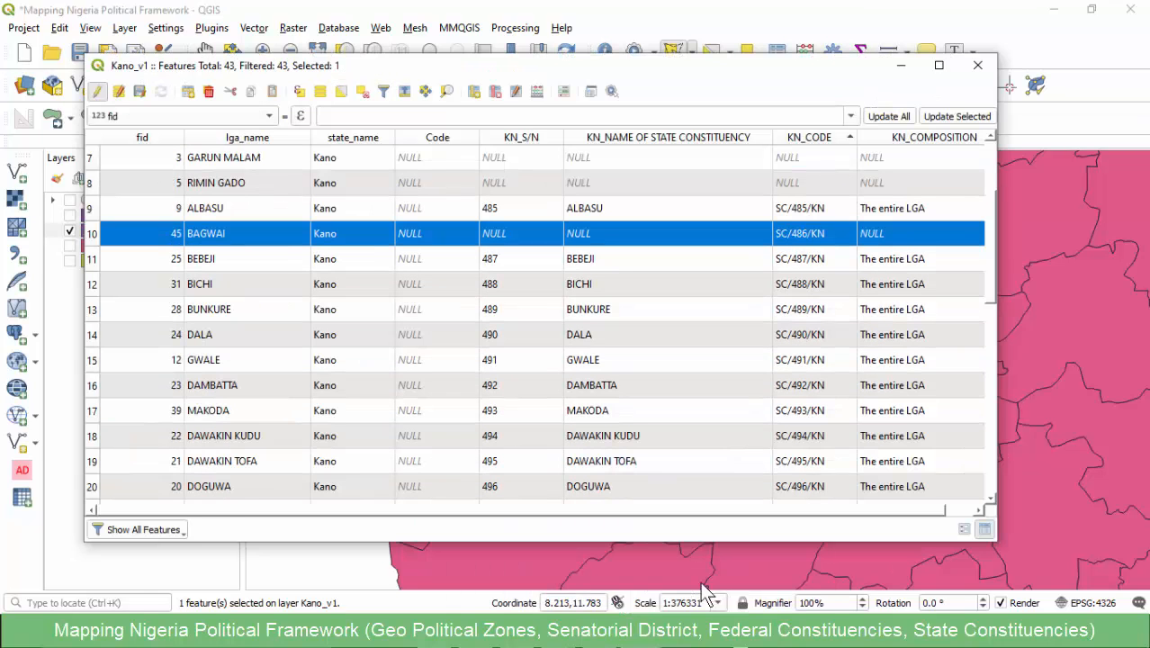
{"action": "scroll", "coordinate": [705, 593], "scroll_direction": "up", "scroll_amount": 2}
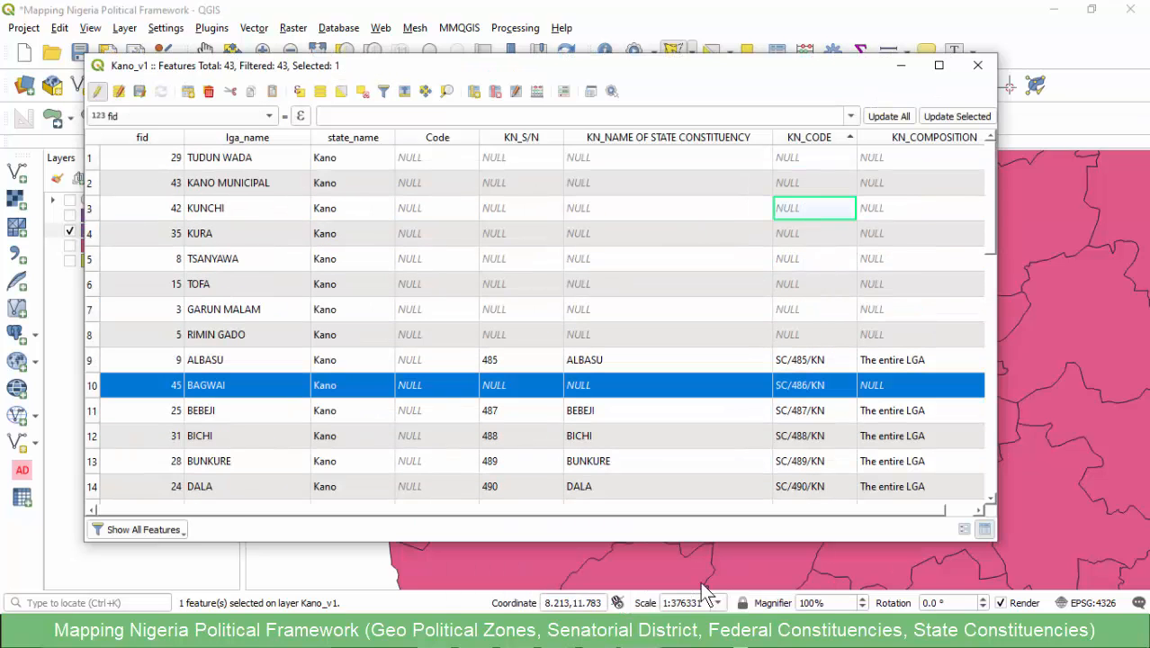
{"action": "left_click", "coordinate": [92, 309]}
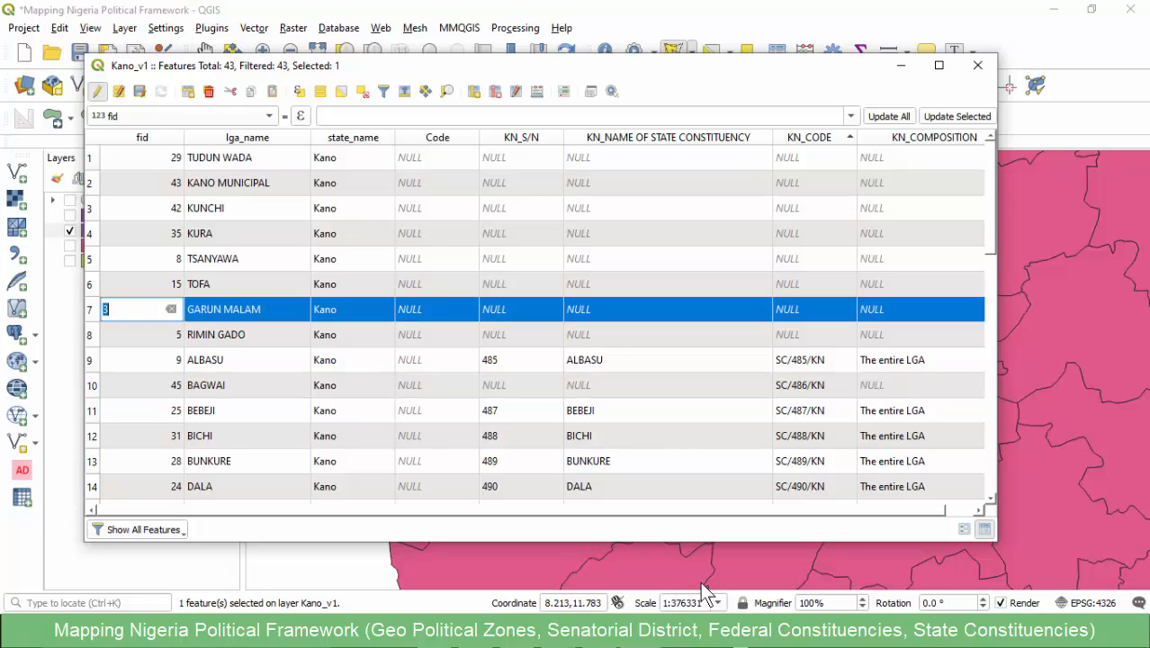
{"action": "left_click", "coordinate": [91, 234], "text": "ctrl"}
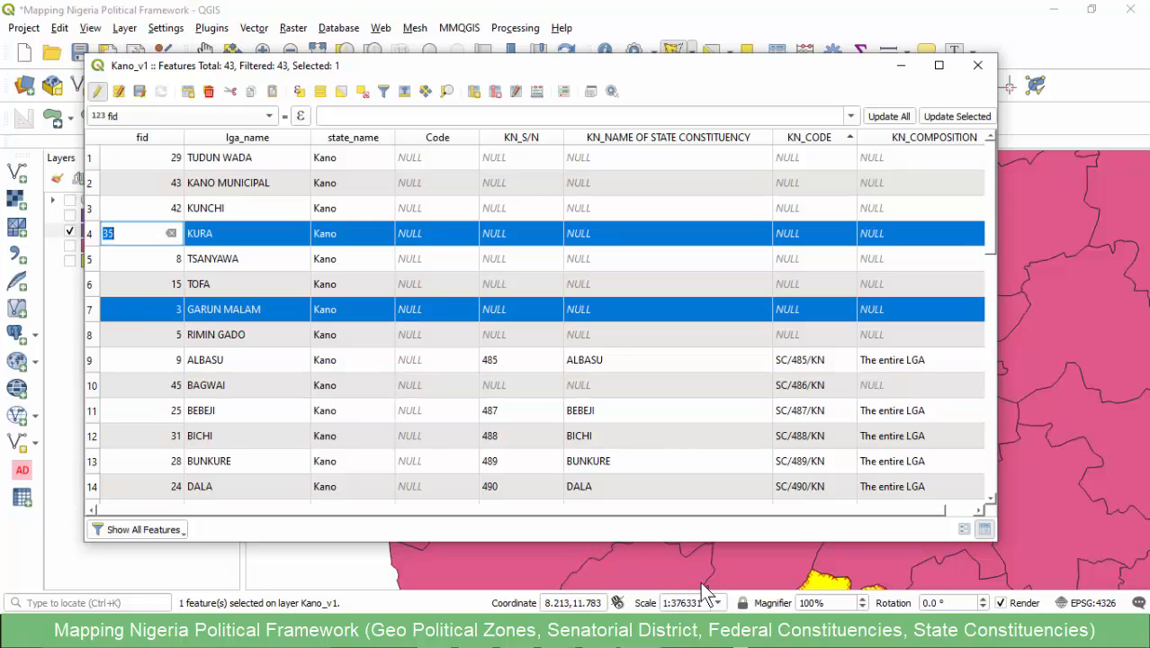
{"action": "left_click", "coordinate": [901, 66]}
{"action": "scroll", "coordinate": [699, 337], "scroll_direction": "down", "scroll_amount": 2}
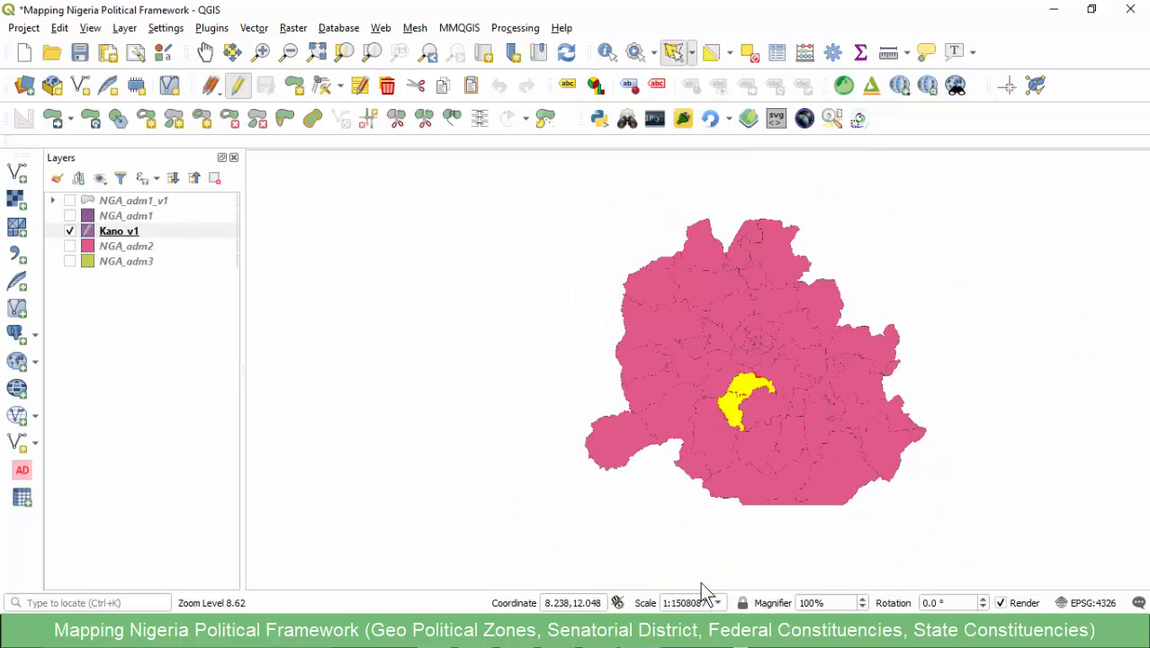
{"action": "scroll", "coordinate": [745, 387], "scroll_direction": "up", "scroll_amount": 3}
{"action": "scroll", "coordinate": [688, 392], "scroll_direction": "up", "scroll_amount": 1}
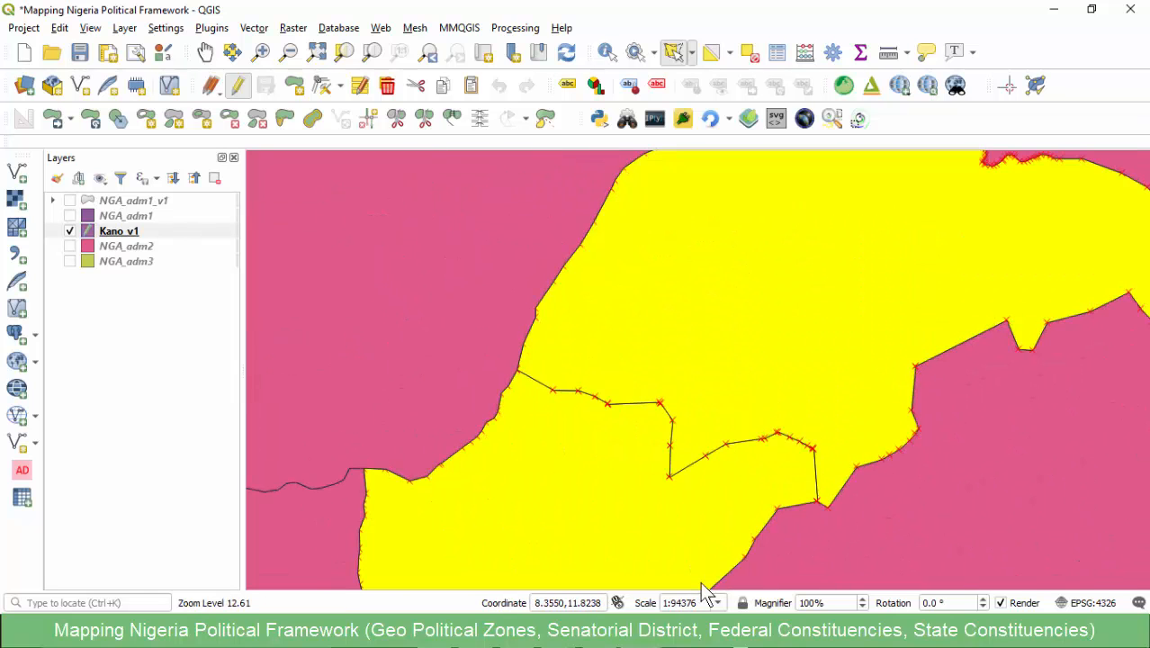
{"action": "left_click", "coordinate": [451, 118]}
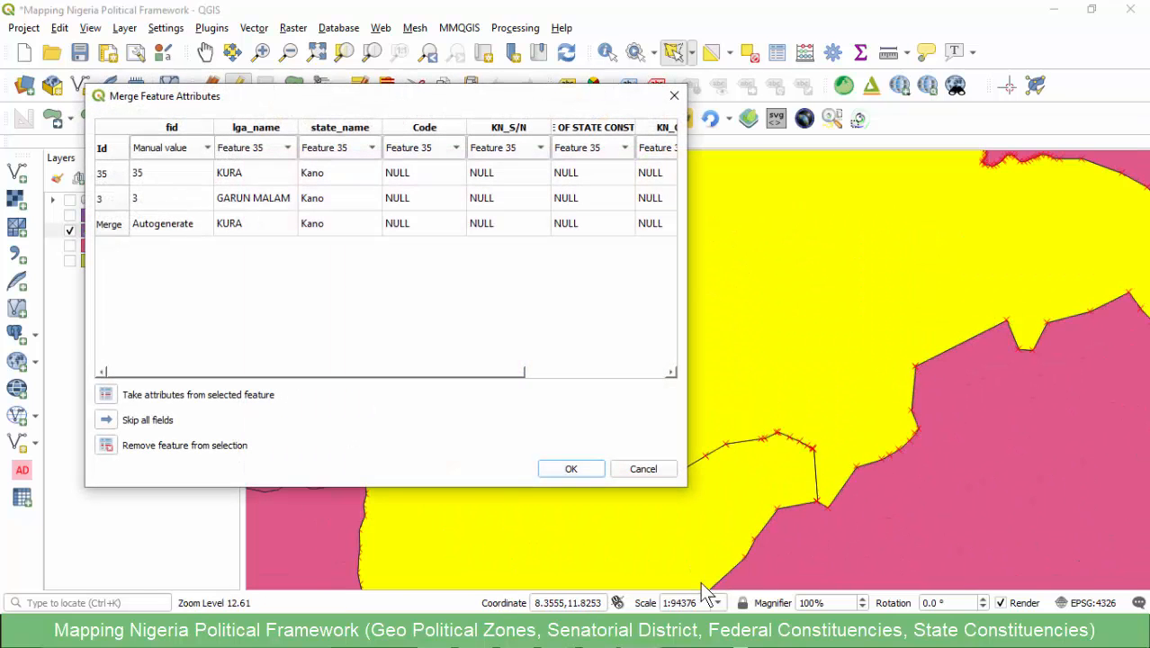
{"action": "key", "text": "Return"}
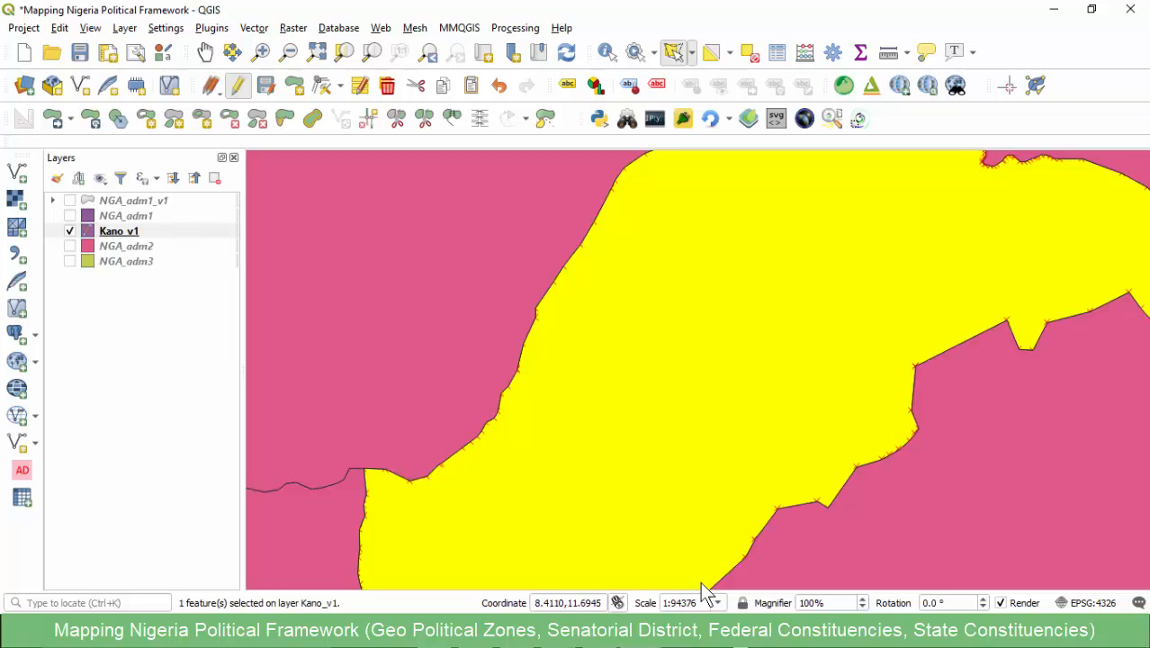
- Copy the KURA/GURUN MALLAM constituency code SC/509/KN from the Kano state workbook in Excel
{"action": "left_click", "coordinate": [560, 630]}
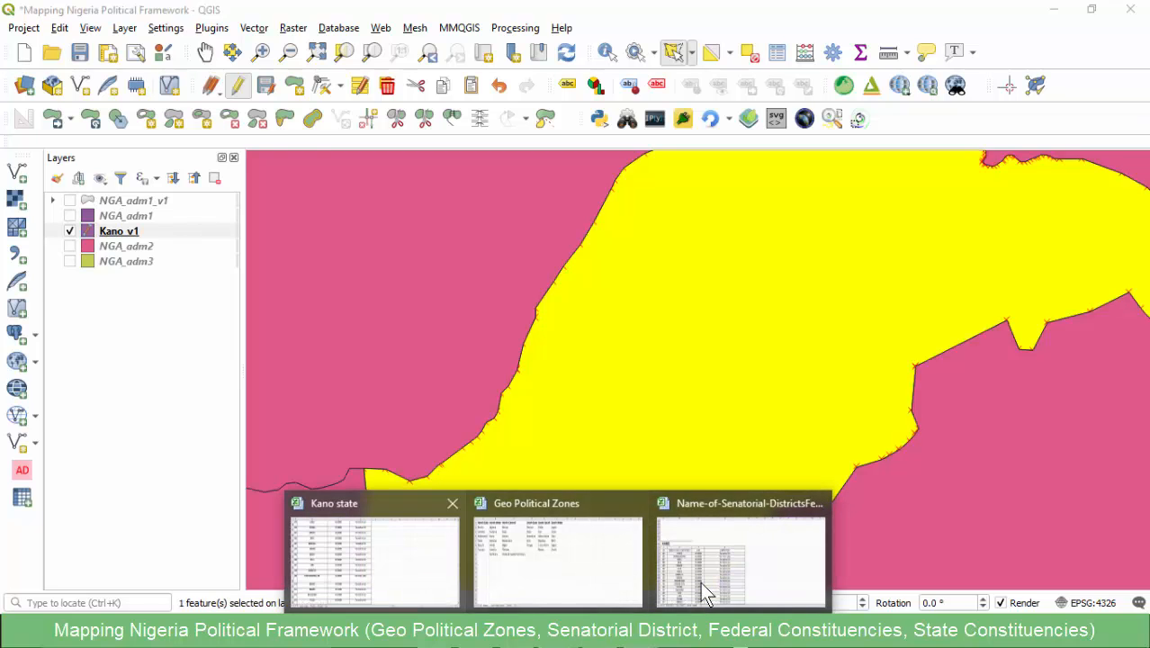
{"action": "left_click", "coordinate": [378, 560]}
{"action": "key", "text": "Right"}
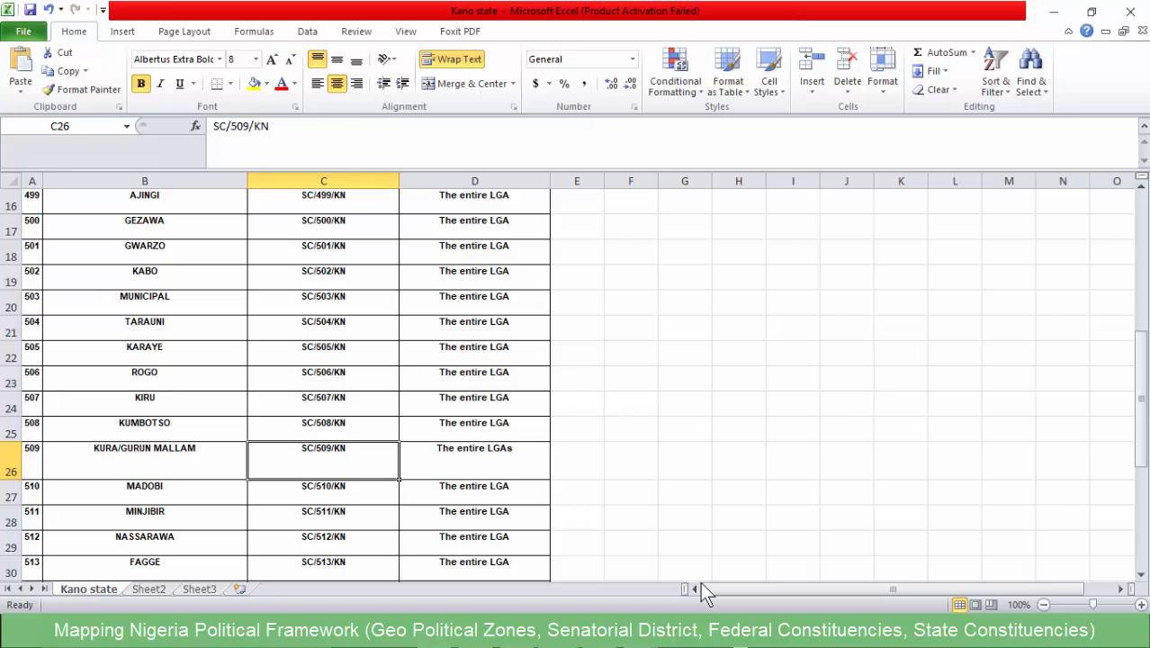
{"action": "key", "text": "F2"}
{"action": "key", "text": "shift+Home"}
{"action": "key", "text": "F2"}
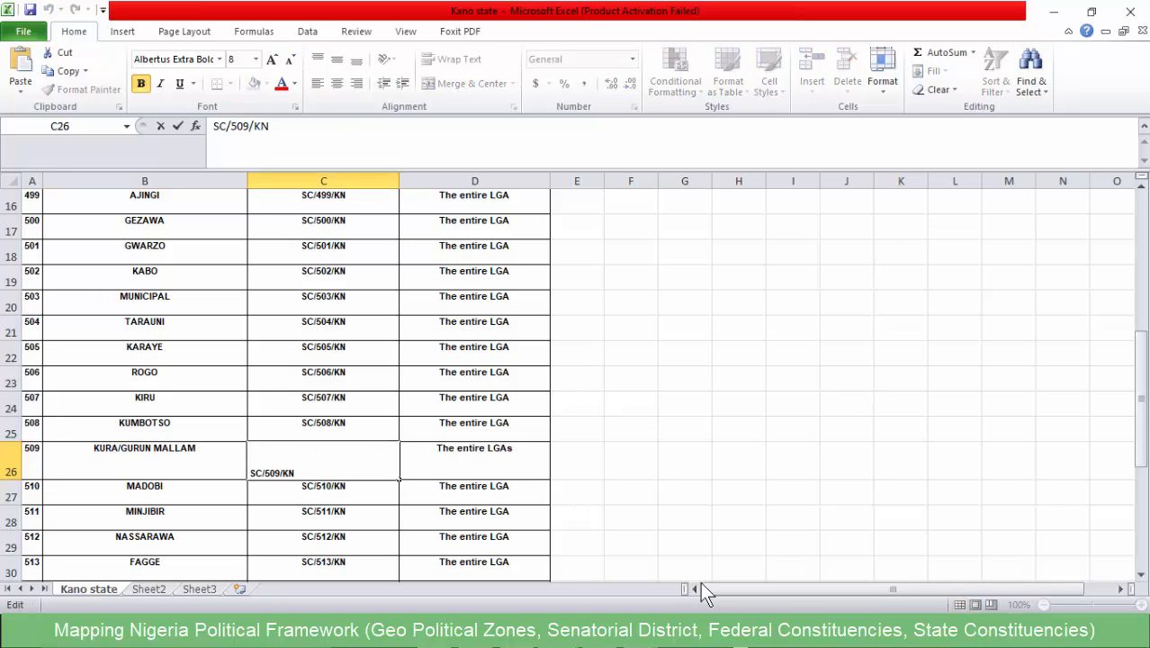
{"action": "key", "text": "shift+Home"}
{"action": "key", "text": "ctrl+c"}
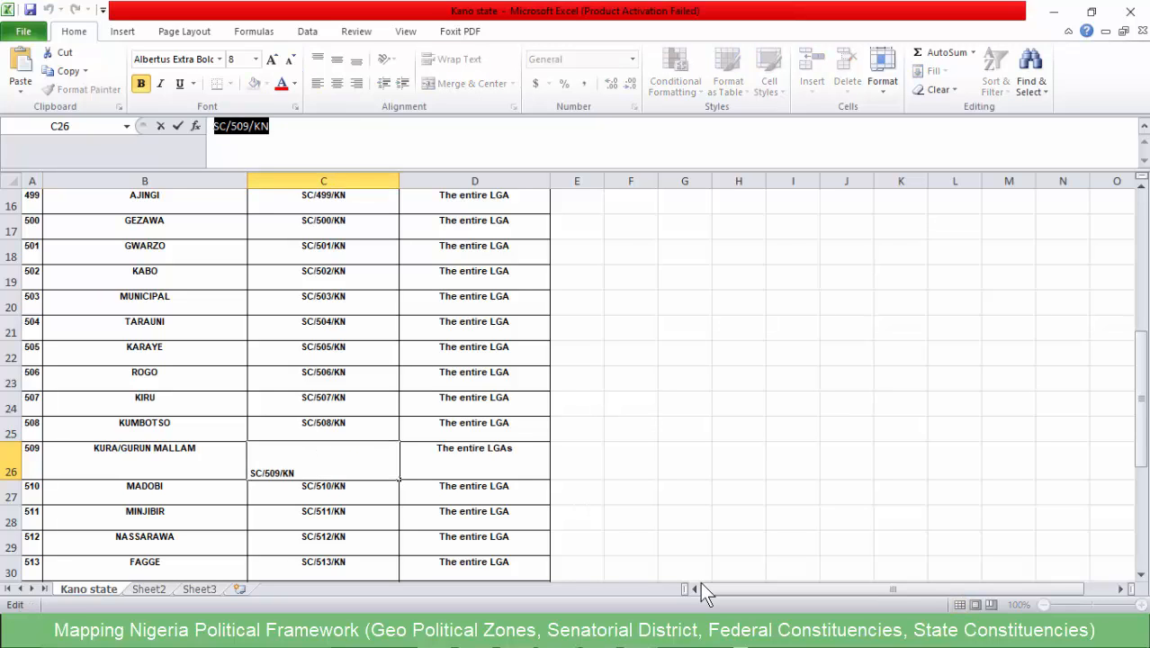
- Return to QGIS and set KN_CODE of the merged KURA feature to SC/509/KN in the Kano_v1 attribute table
{"action": "key", "text": "alt+Tab"}
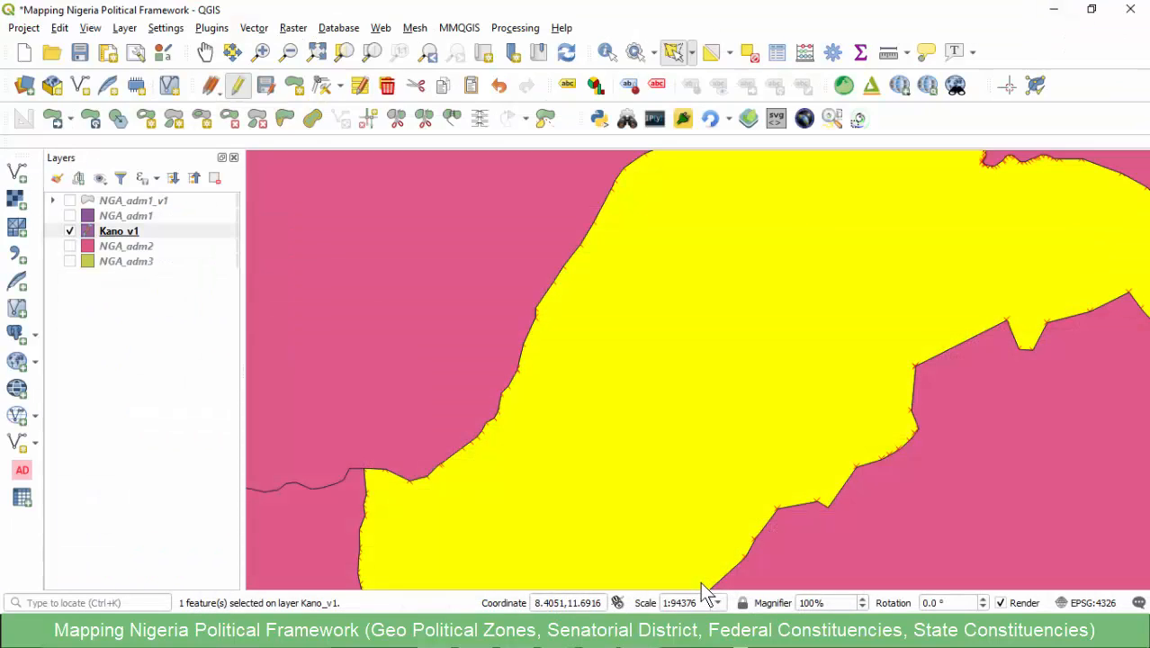
{"action": "left_click", "coordinate": [700, 581]}
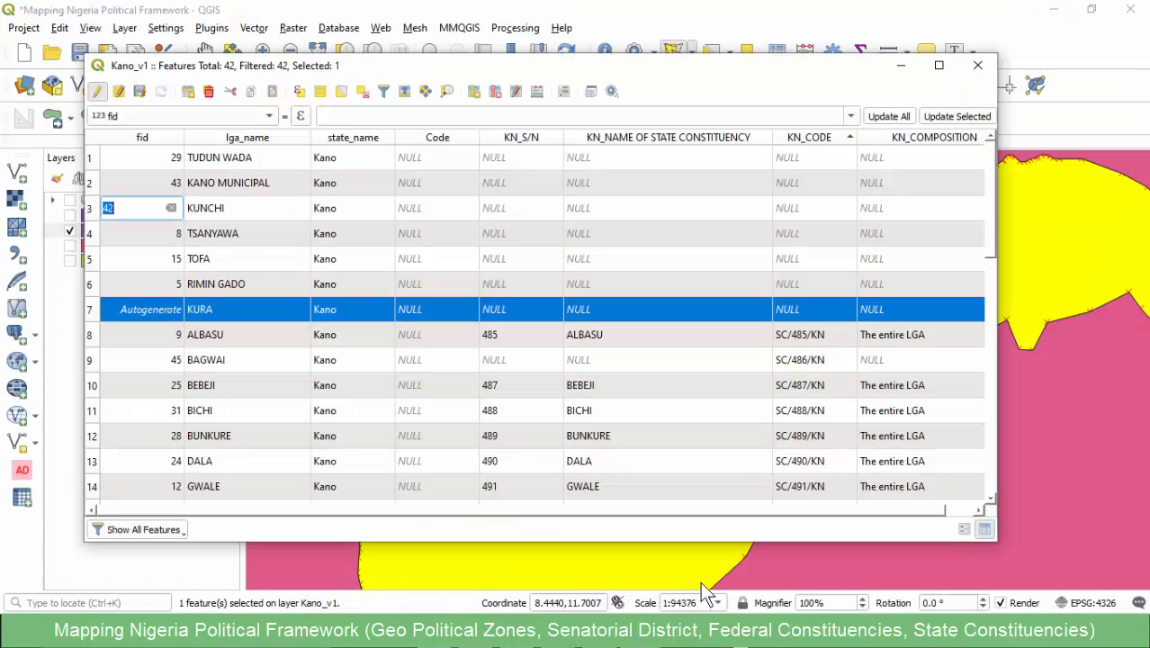
{"action": "left_click", "coordinate": [815, 310]}
{"action": "key", "text": "ctrl+v"}
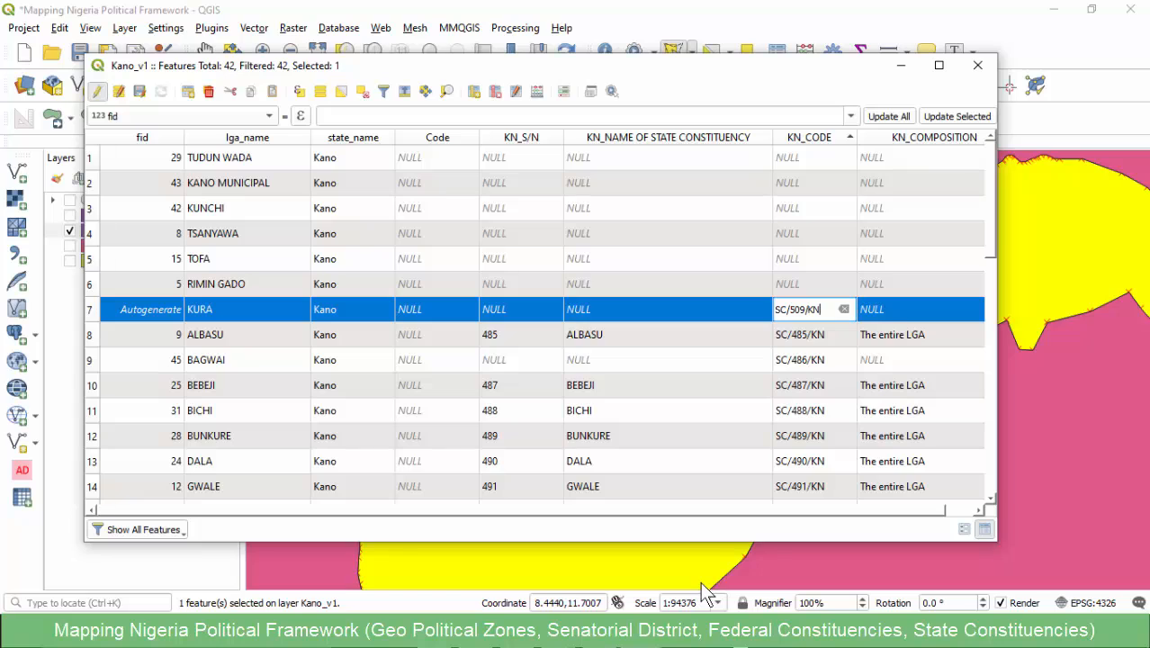
{"action": "key", "text": "Tab"}
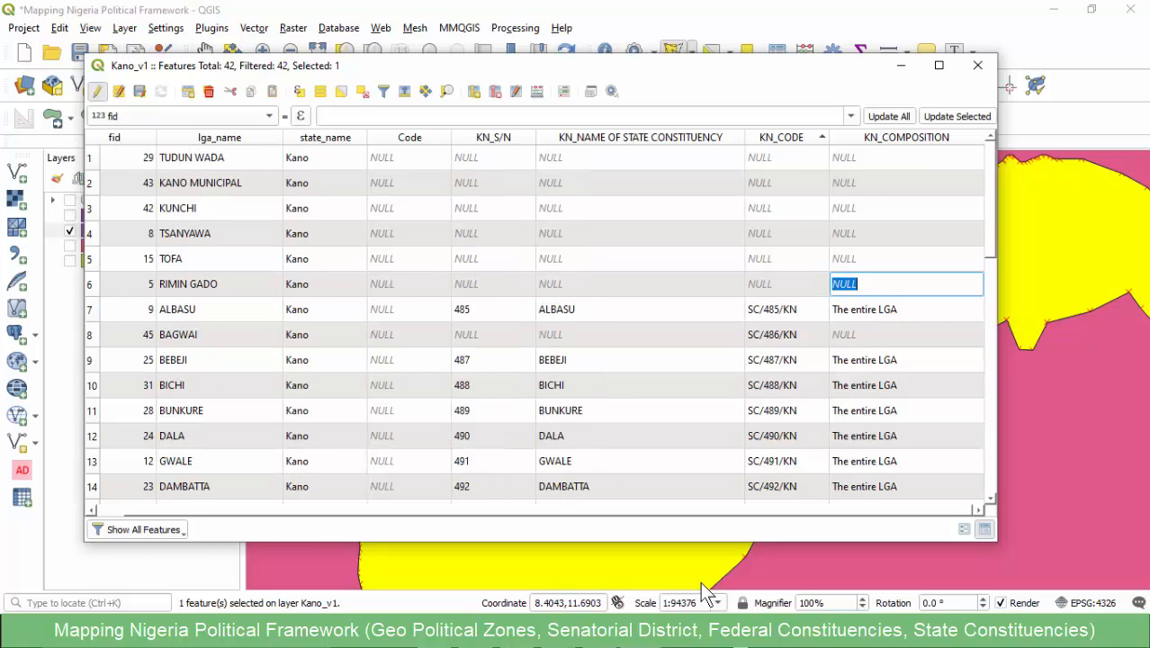
- Locate the RIMI GADO/TOFA constituency in the Kano state workbook in Excel and copy its code SC/516/KN
{"action": "left_click", "coordinate": [558, 631]}
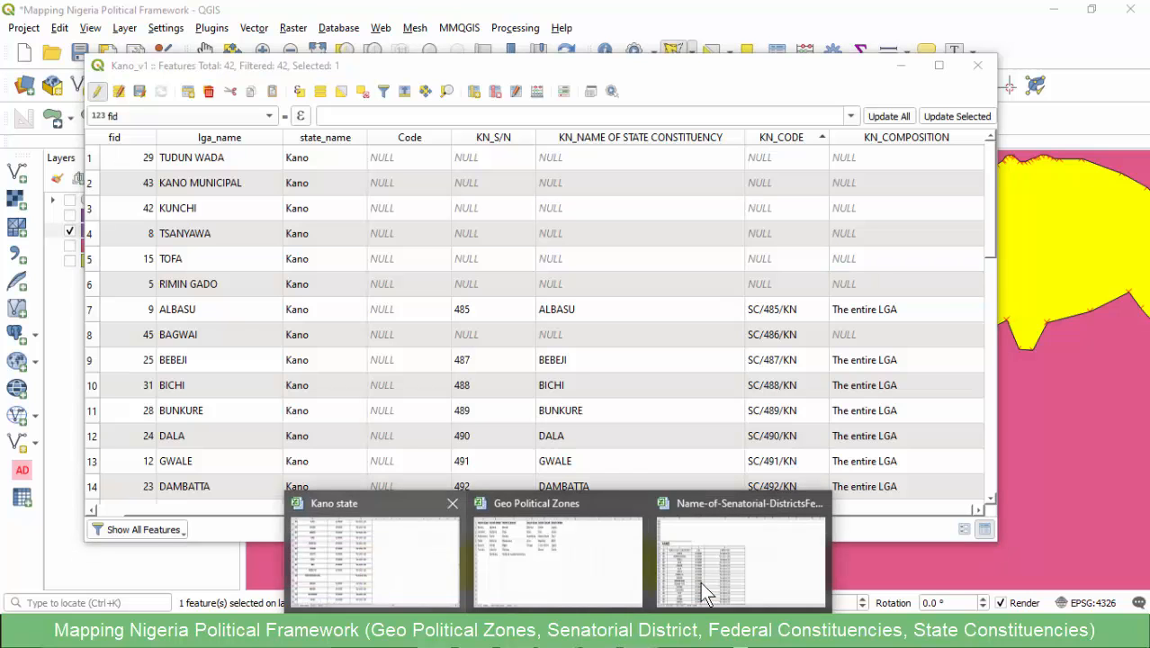
{"action": "left_click", "coordinate": [376, 560]}
{"action": "scroll", "coordinate": [376, 540], "scroll_direction": "down", "scroll_amount": 2}
{"action": "left_click", "coordinate": [630, 345]}
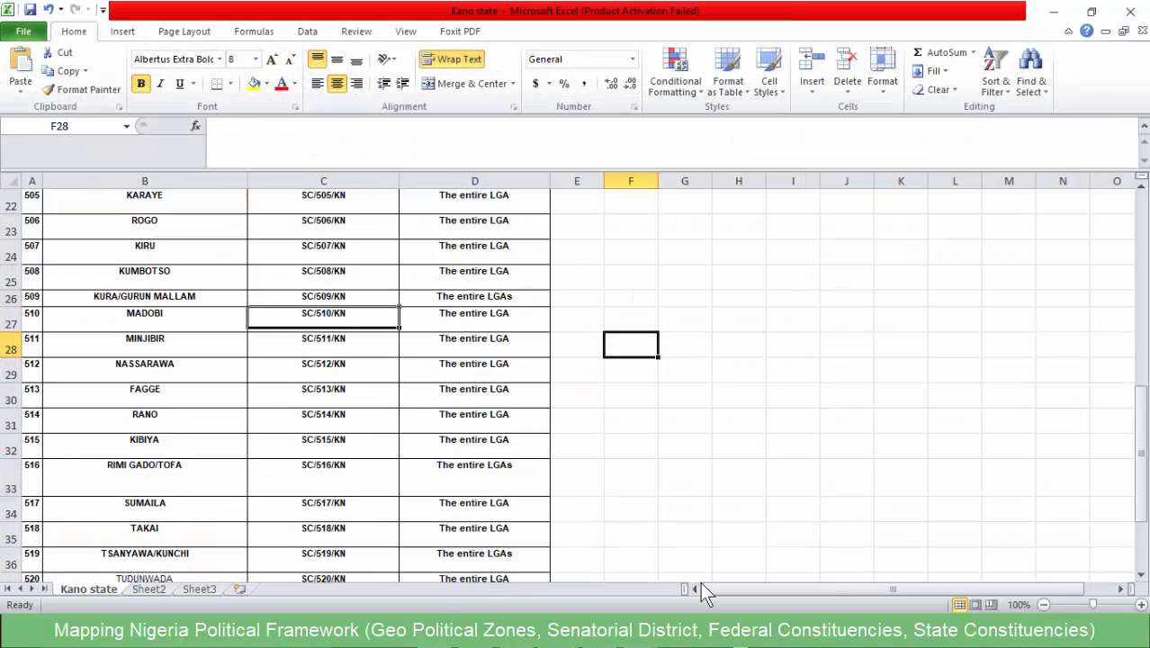
{"action": "left_click", "coordinate": [144, 396]}
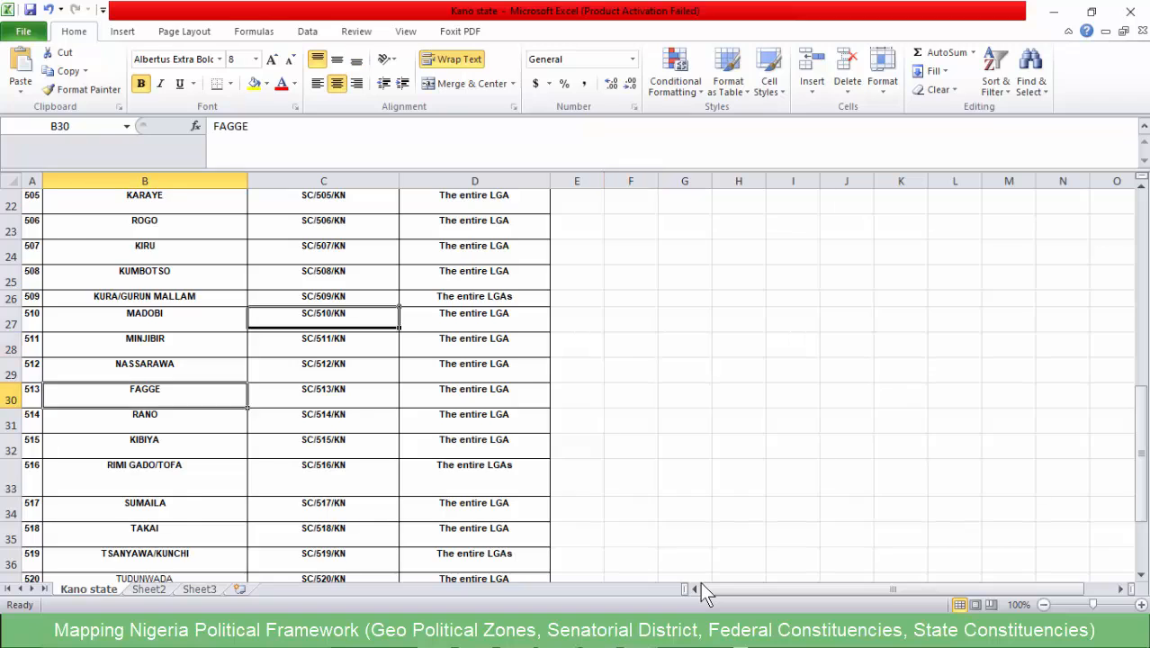
{"action": "scroll", "coordinate": [145, 396], "scroll_direction": "down", "scroll_amount": 2}
{"action": "left_click", "coordinate": [145, 416]}
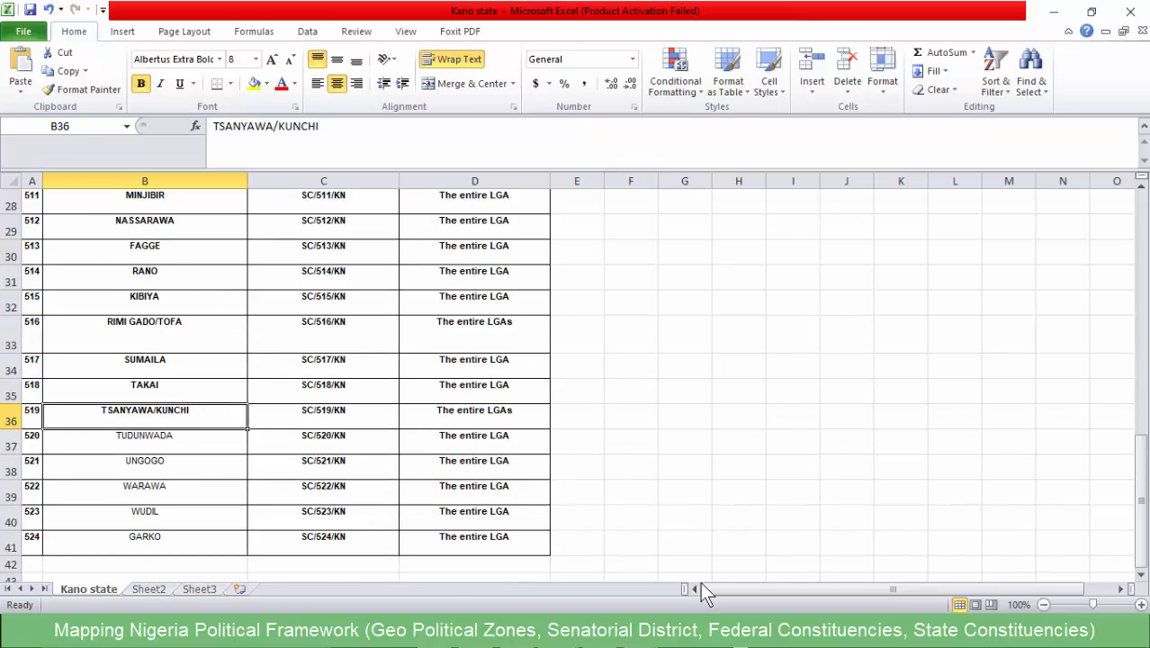
{"action": "left_click", "coordinate": [145, 334]}
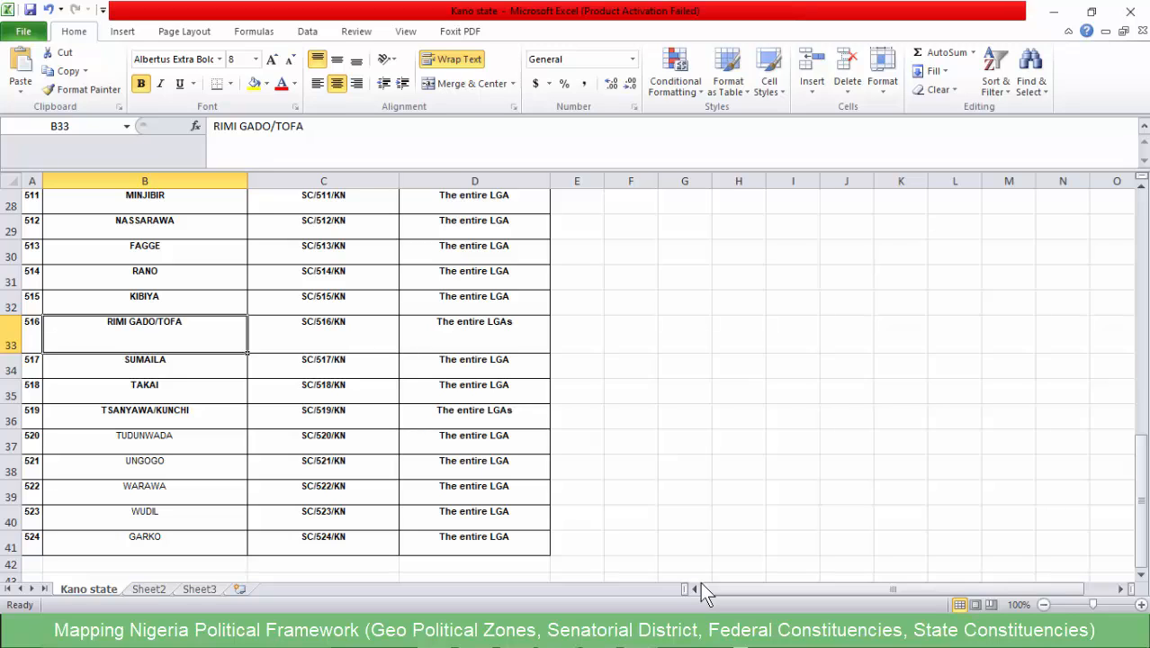
{"action": "key", "text": "Right"}
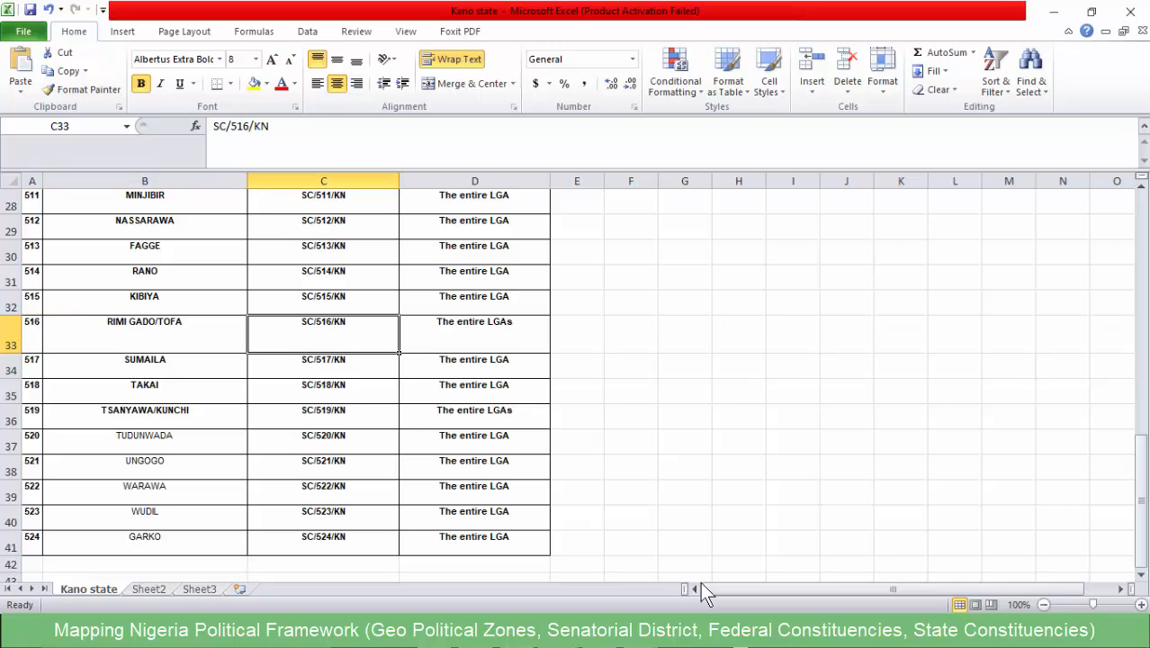
{"action": "left_click_drag", "start_coordinate": [270, 127], "coordinate": [213, 127]}
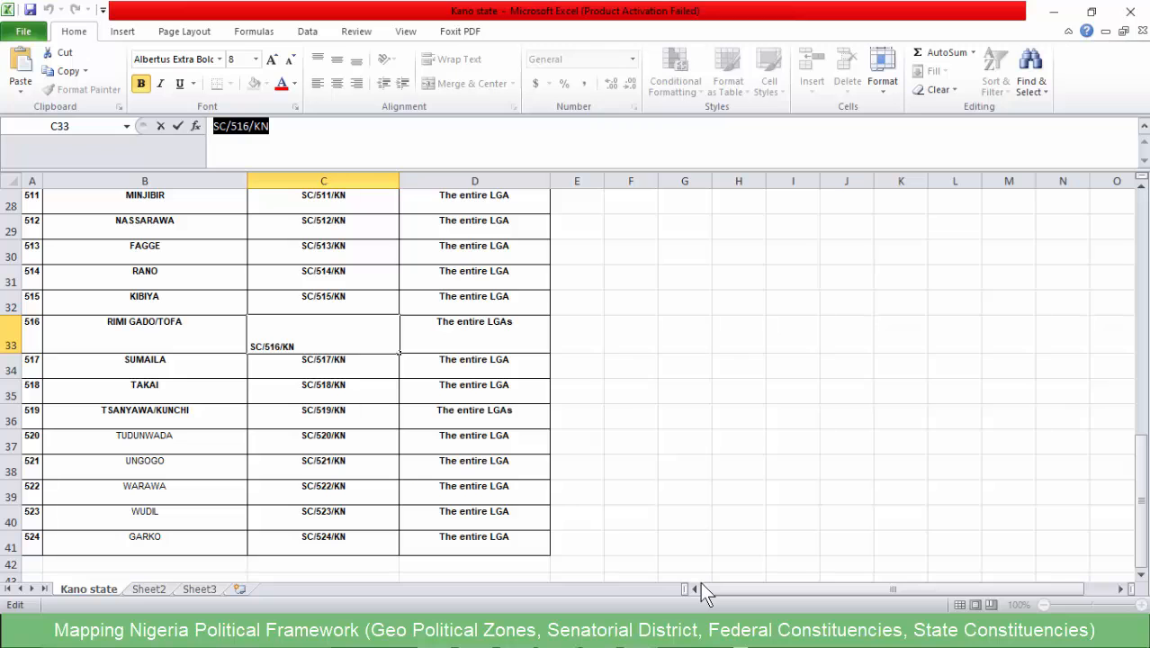
- Back in QGIS, select RIMIN GADO and TOFA in the Kano_v1 attribute table and merge them using the RIMIN GADO attributes
{"action": "left_click", "coordinate": [1054, 11]}
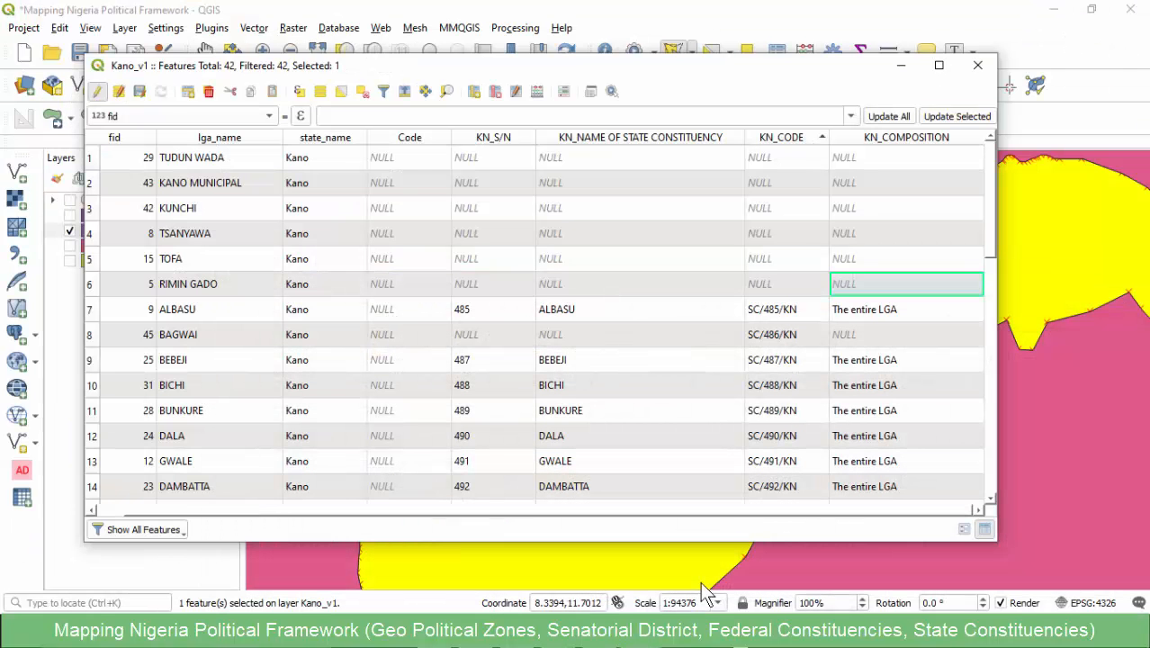
{"action": "left_click", "coordinate": [91, 285]}
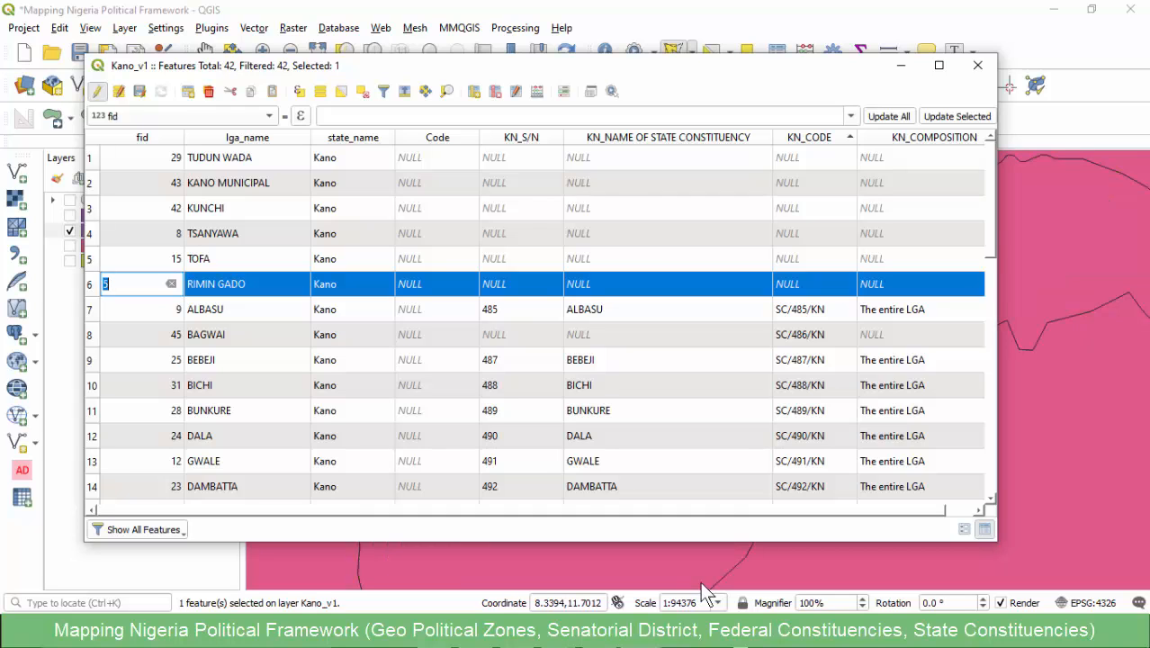
{"action": "left_click", "coordinate": [92, 259], "text": "ctrl"}
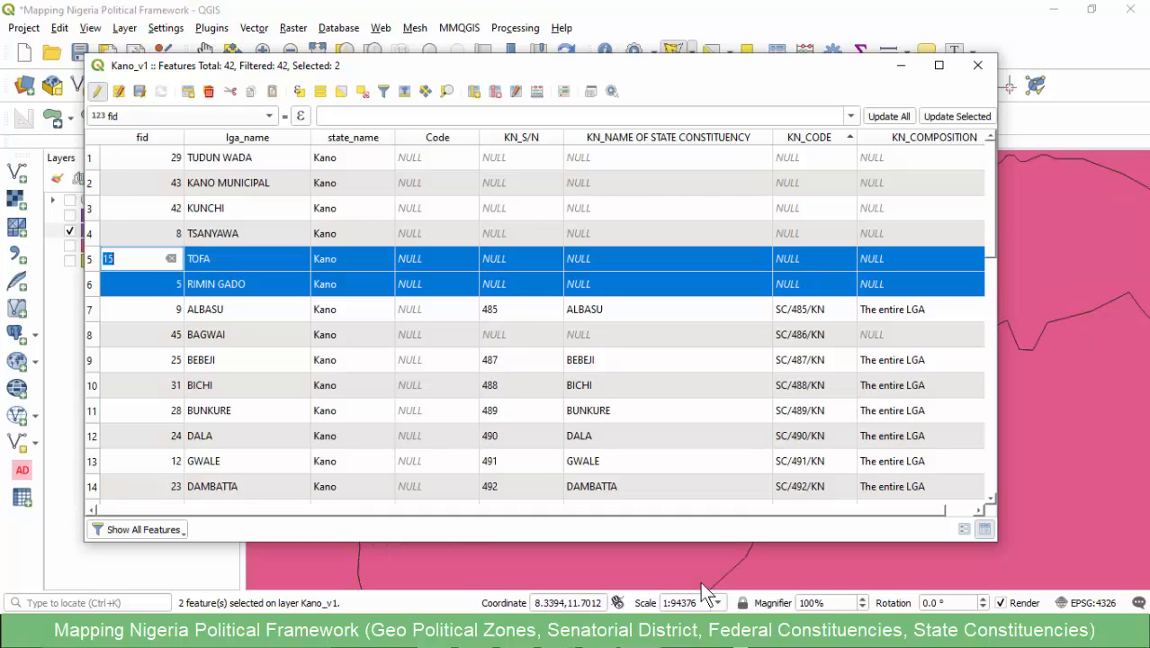
{"action": "left_click", "coordinate": [900, 66]}
{"action": "scroll", "coordinate": [606, 321], "scroll_direction": "down", "scroll_amount": 3}
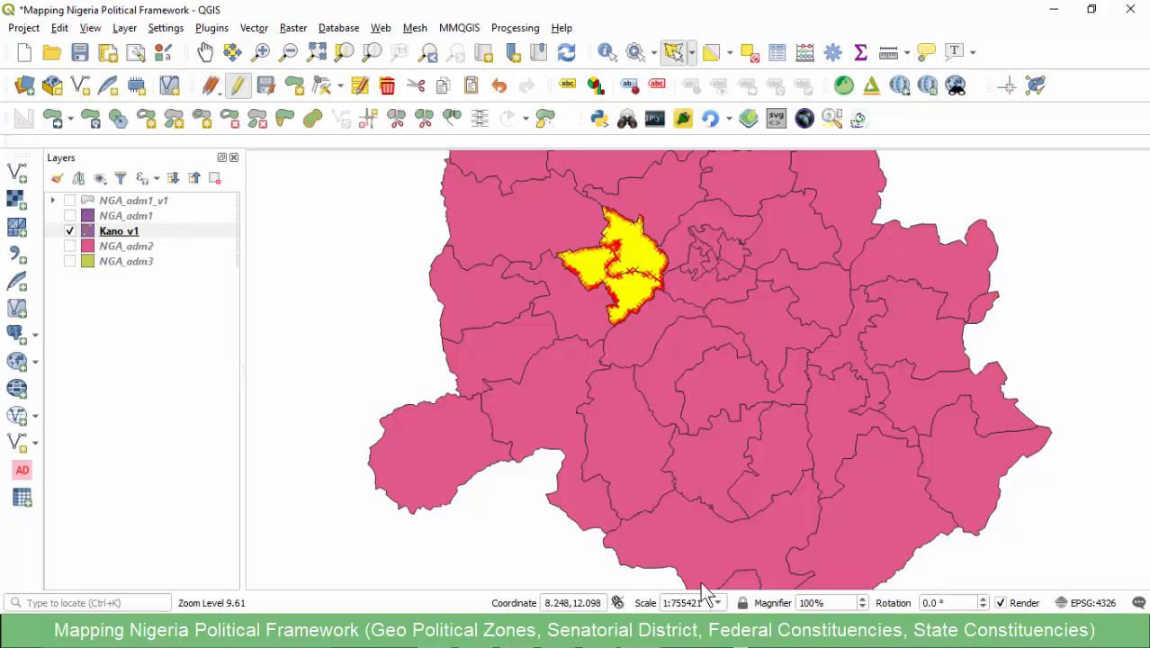
{"action": "scroll", "coordinate": [600, 216], "scroll_direction": "up", "scroll_amount": 3}
{"action": "scroll", "coordinate": [630, 223], "scroll_direction": "down", "scroll_amount": 2}
{"action": "scroll", "coordinate": [670, 309], "scroll_direction": "up", "scroll_amount": 2}
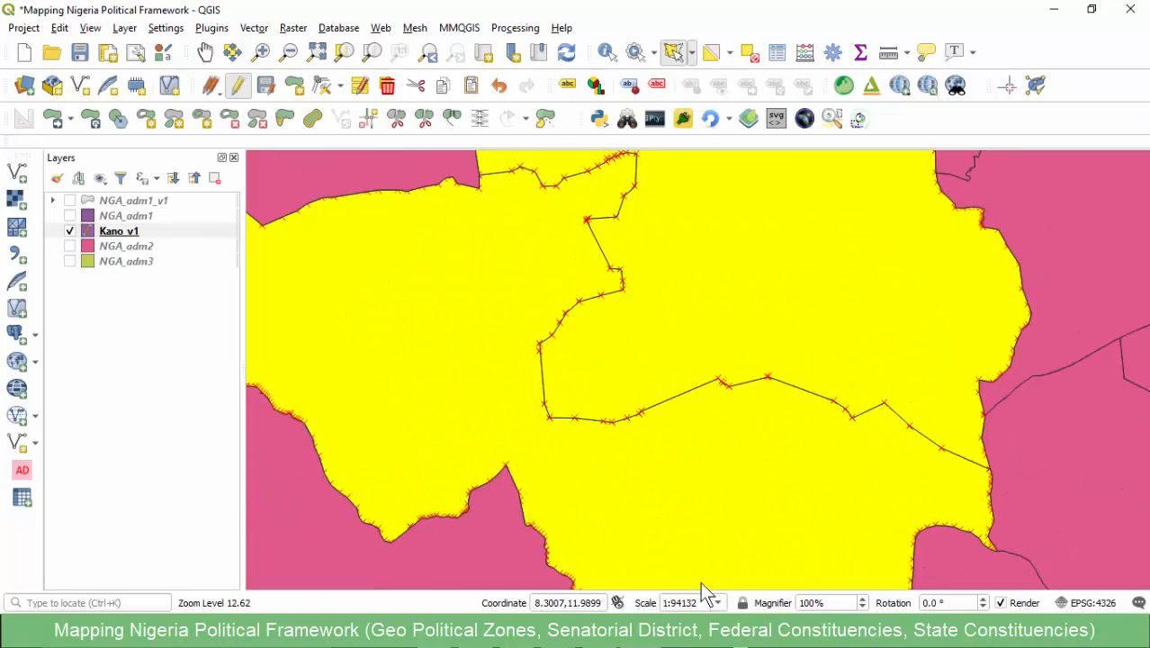
{"action": "left_click", "coordinate": [451, 119]}
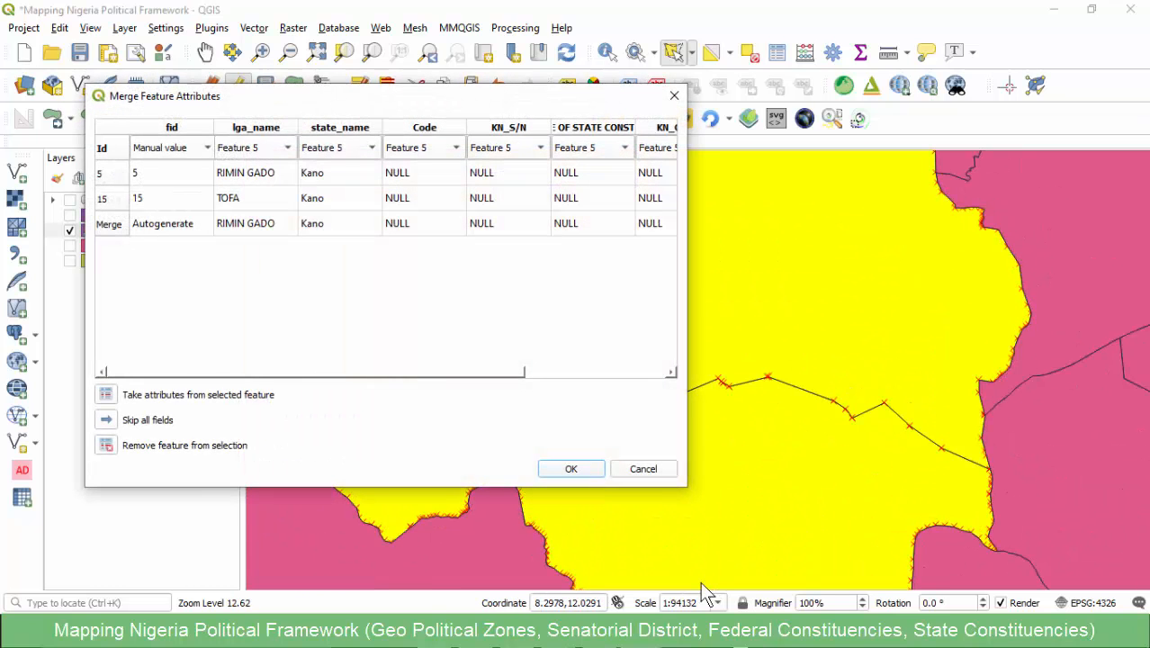
{"action": "left_click", "coordinate": [571, 469]}
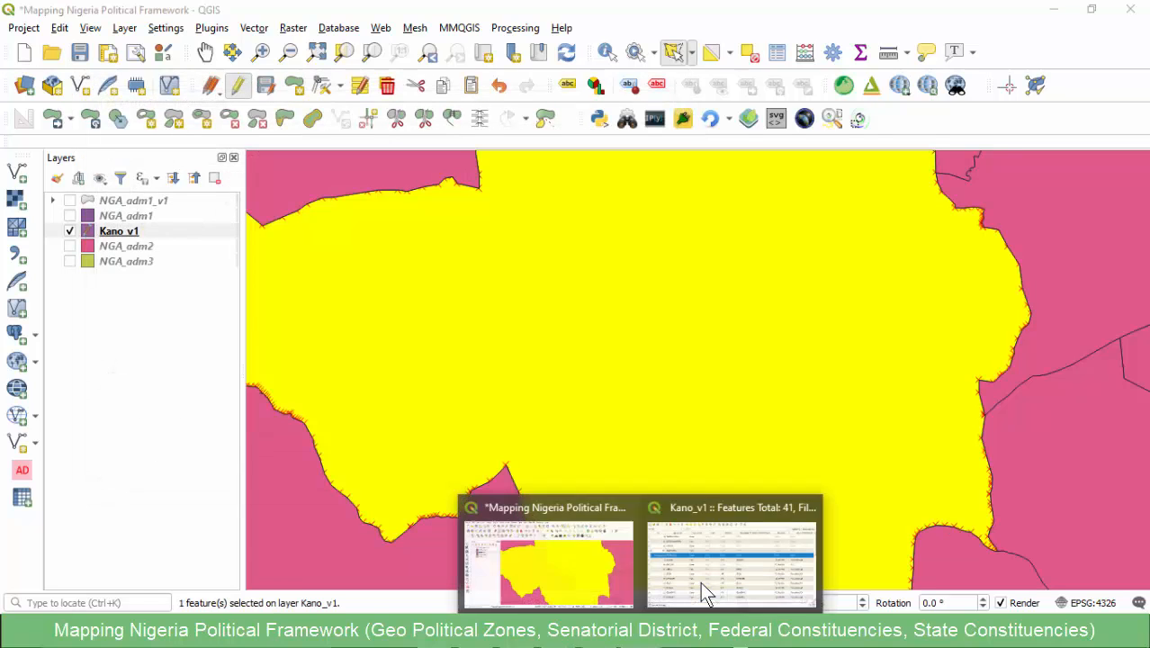
- Set KN_CODE of the merged RIMIN GADO feature to SC/516/KN in the Kano_v1 attribute table
{"action": "left_click", "coordinate": [700, 582]}
{"action": "left_click", "coordinate": [813, 259]}
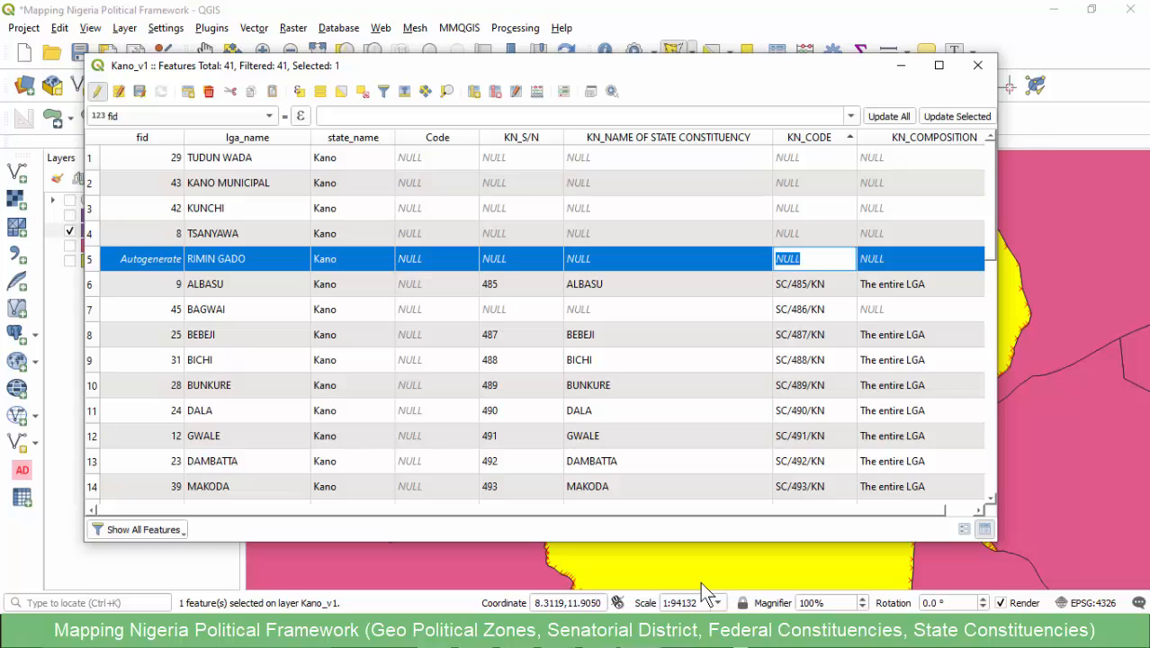
{"action": "type", "text": "SC/514/KN"}
{"action": "key", "text": "Tab"}
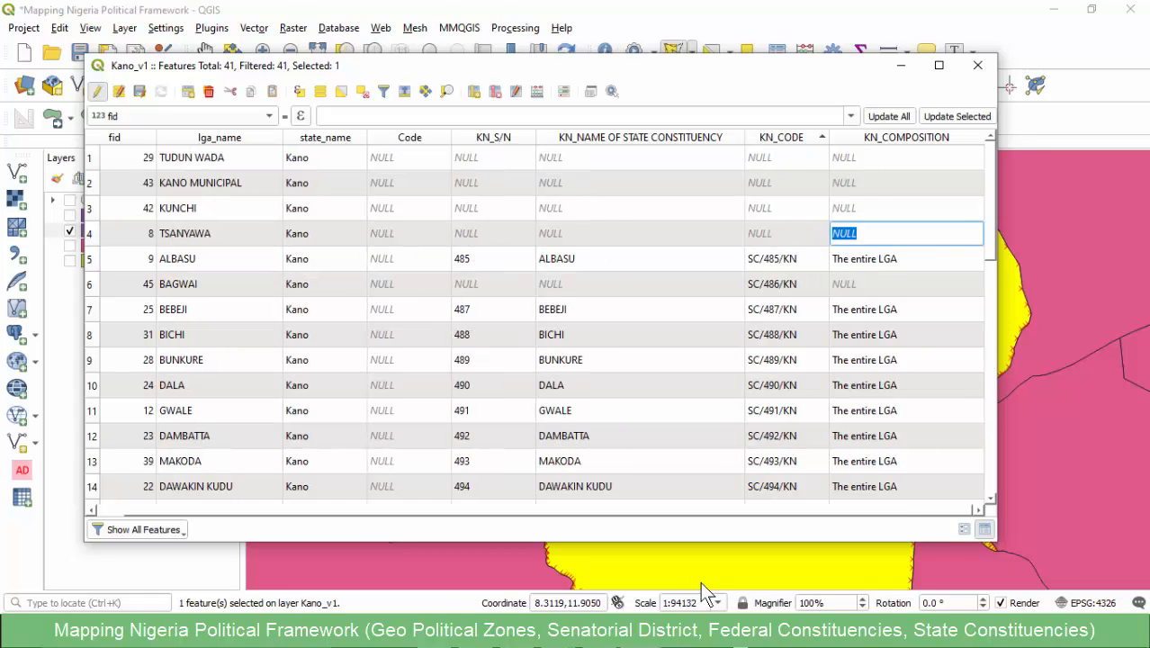
- Locate the TSANYAWA/KUNCHI constituency in the Kano state workbook in Excel and copy its code SC/519/KN
{"action": "left_click", "coordinate": [700, 581]}
{"action": "left_click", "coordinate": [374, 561]}
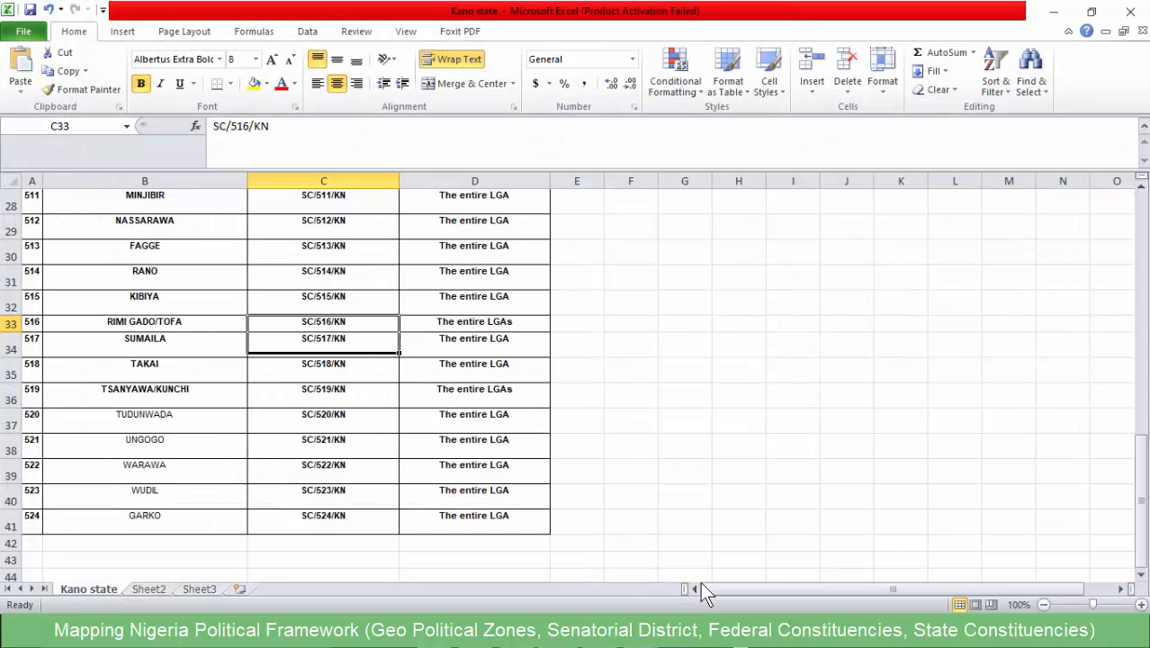
{"action": "left_click", "coordinate": [145, 395]}
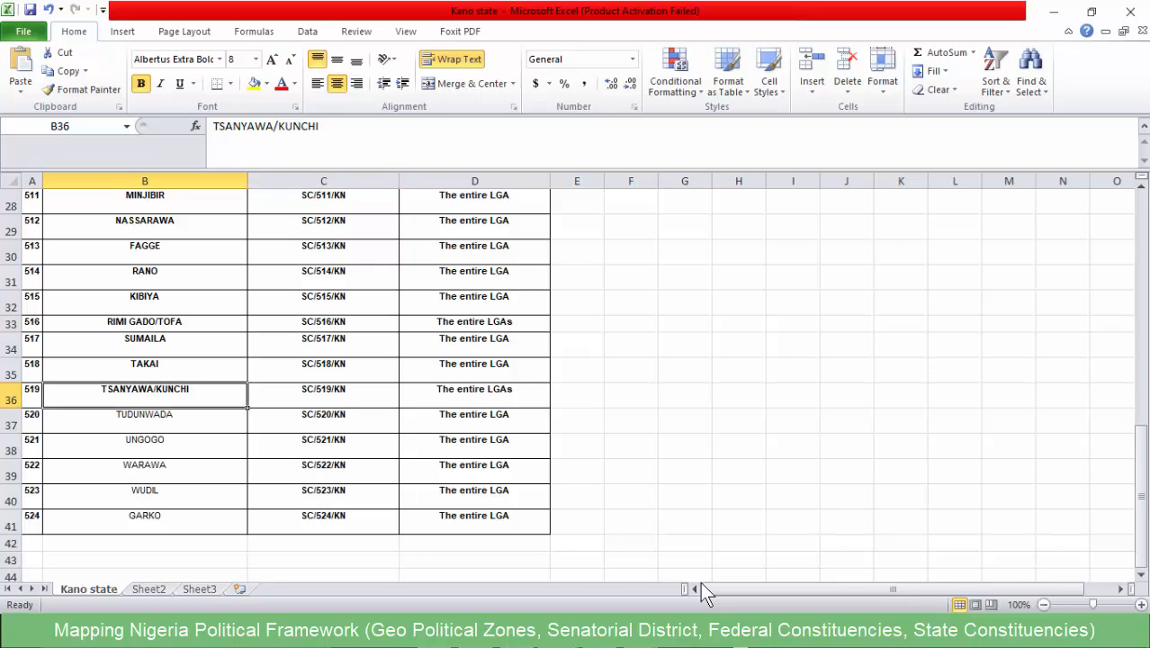
{"action": "key", "text": "Right"}
{"action": "key", "text": "F2"}
{"action": "key", "text": "shift+Home"}
{"action": "key", "text": "ctrl+c"}
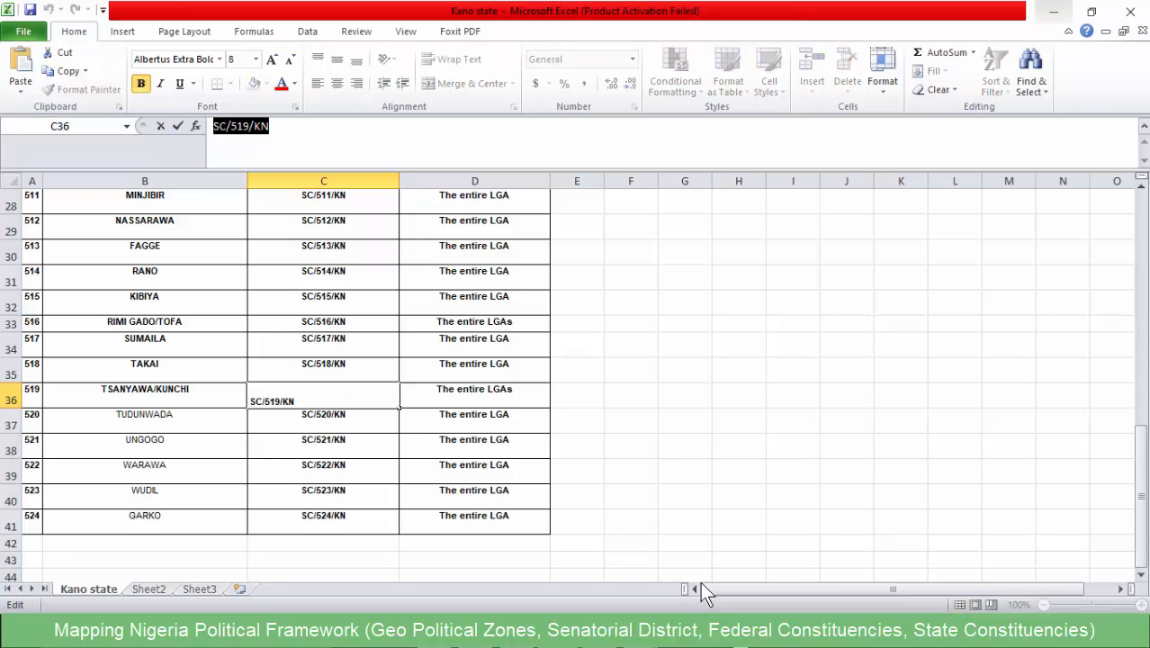
- Back in QGIS, select TSANYAWA and KUNCHI in the Kano_v1 attribute table and merge them using the TSANYAWA attributes
{"action": "key", "text": "alt+Tab"}
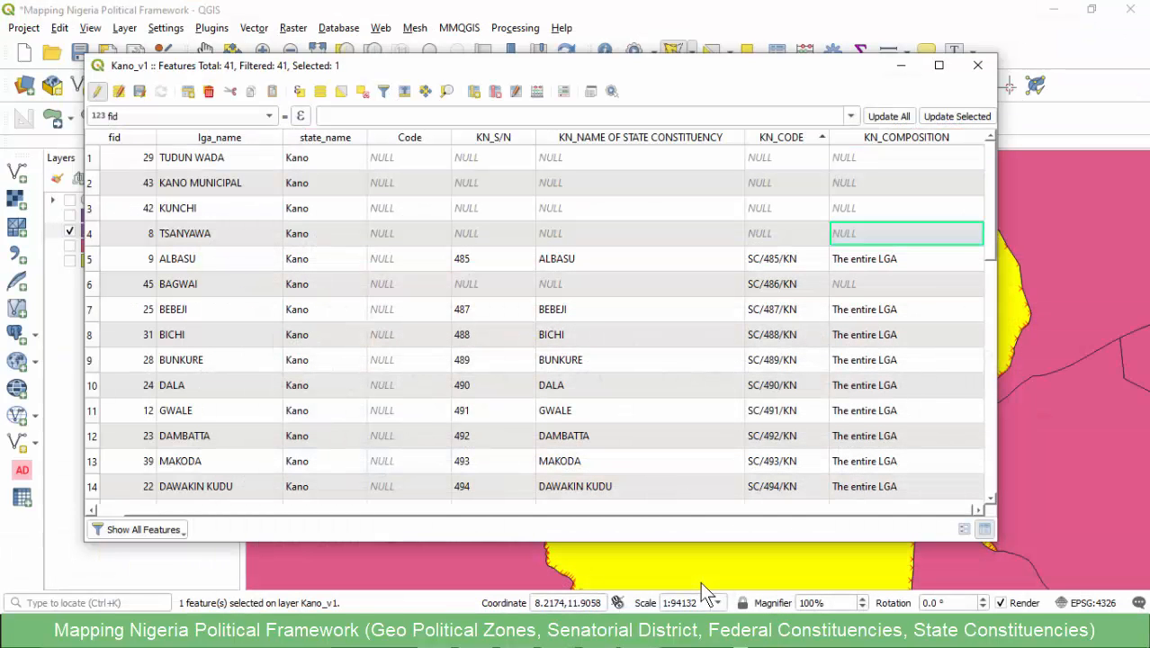
{"action": "key", "text": "Home"}
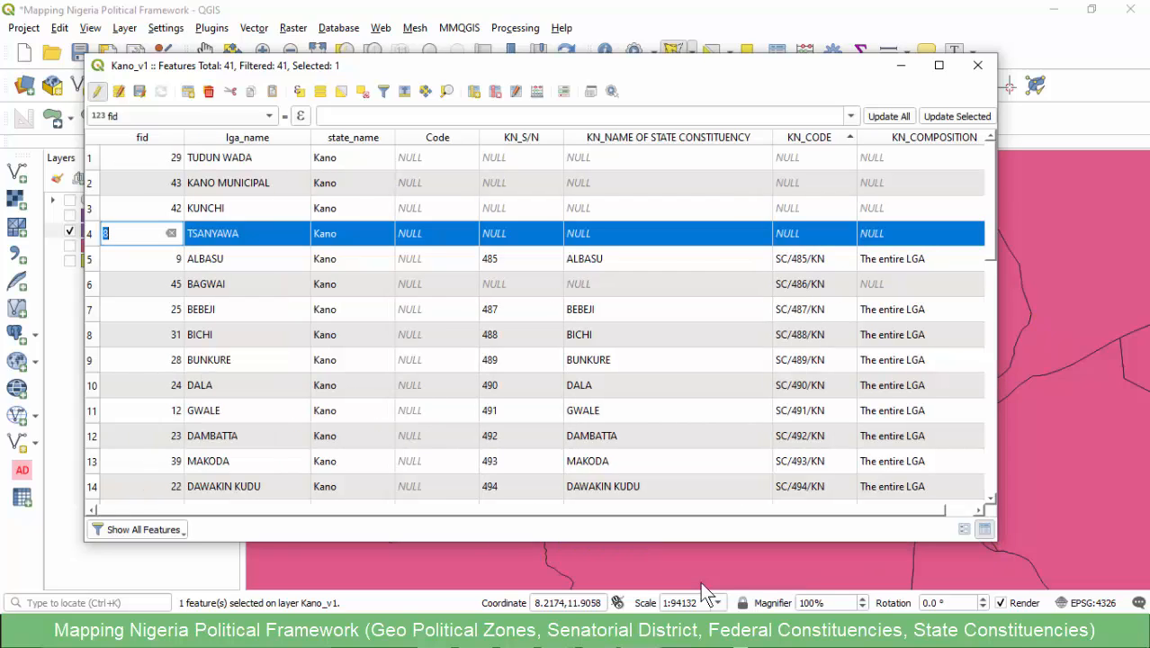
{"action": "key", "text": "shift+Up"}
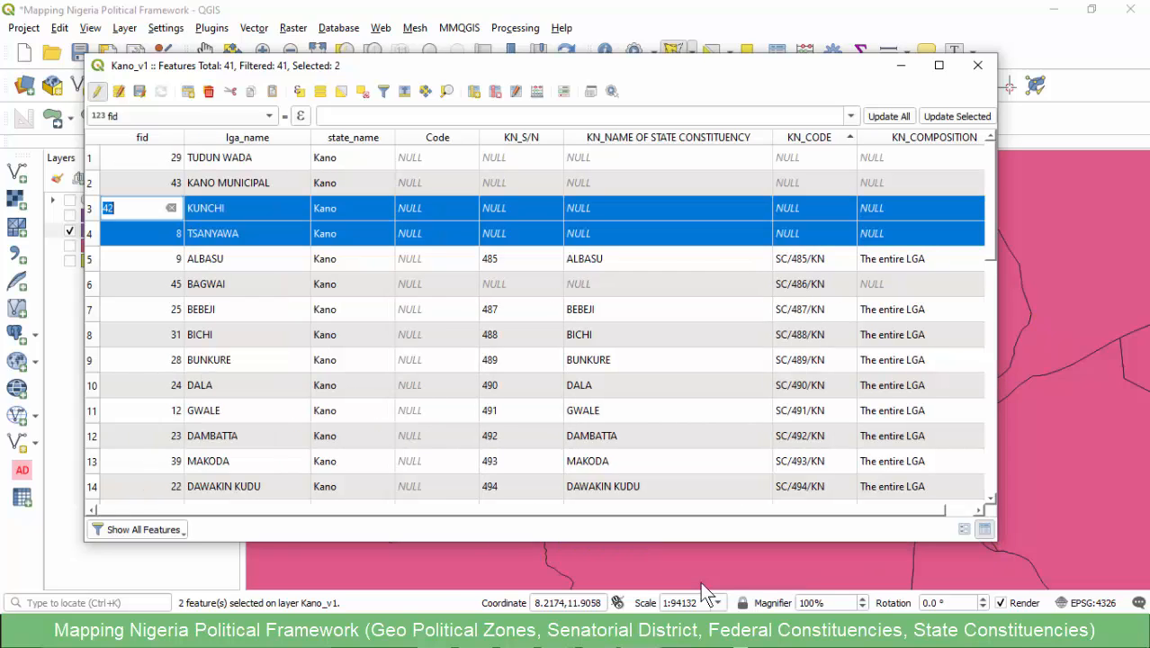
{"action": "left_click", "coordinate": [701, 582]}
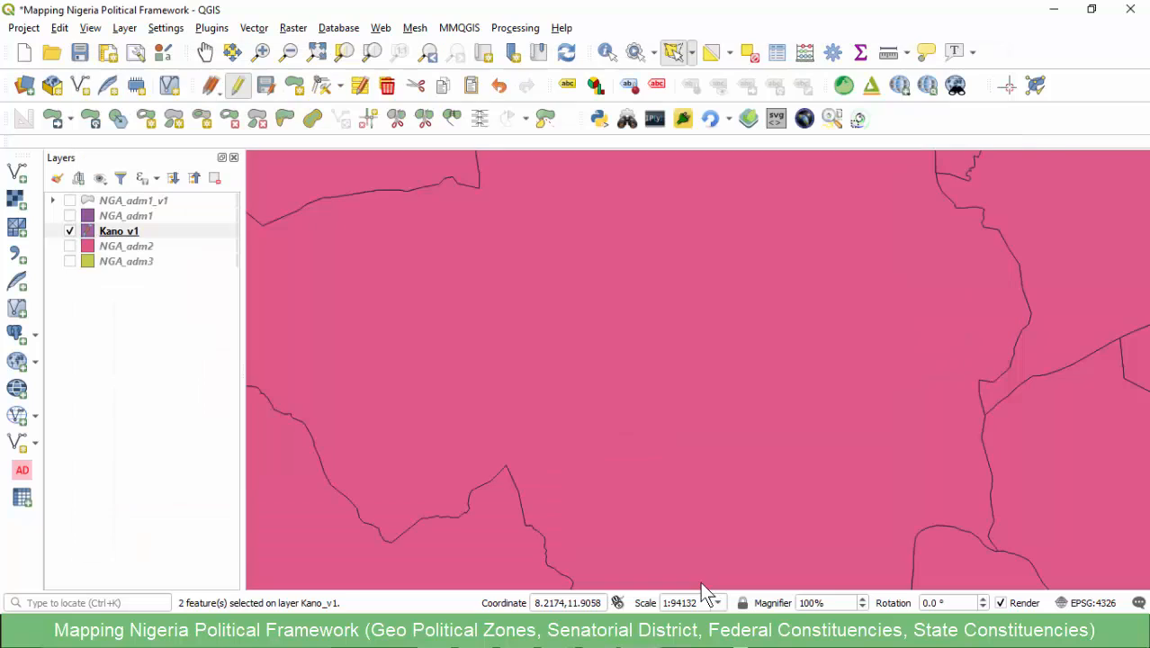
{"action": "scroll", "coordinate": [701, 583], "scroll_direction": "down", "scroll_amount": 4}
{"action": "key", "text": "ctrl+j"}
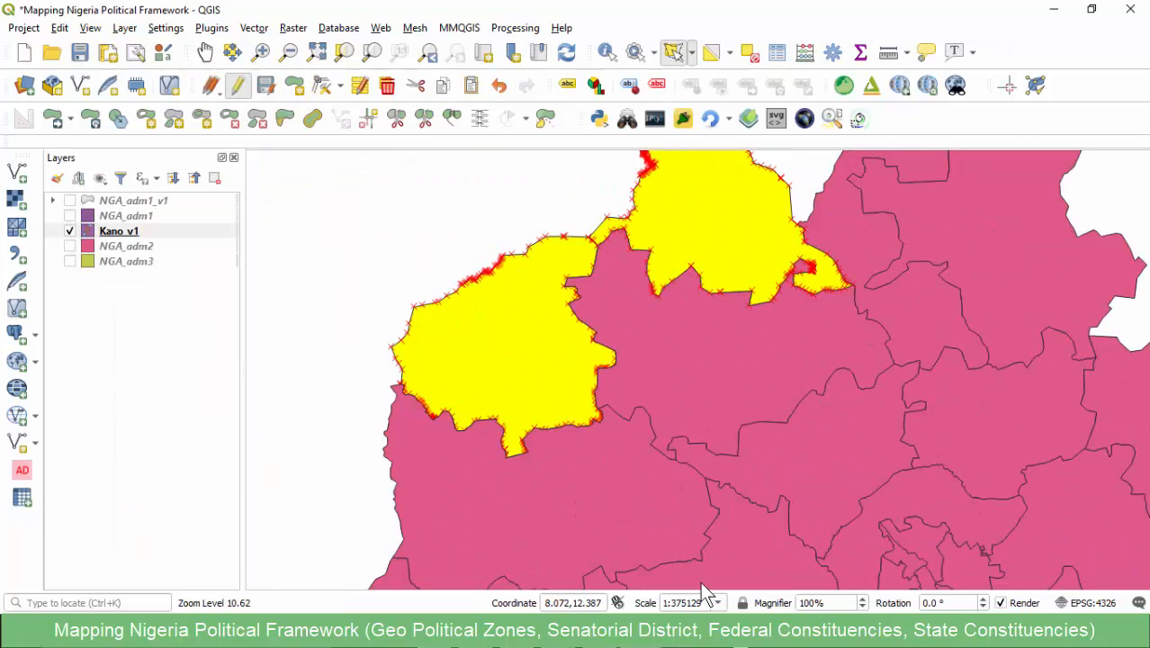
{"action": "left_click", "coordinate": [452, 118]}
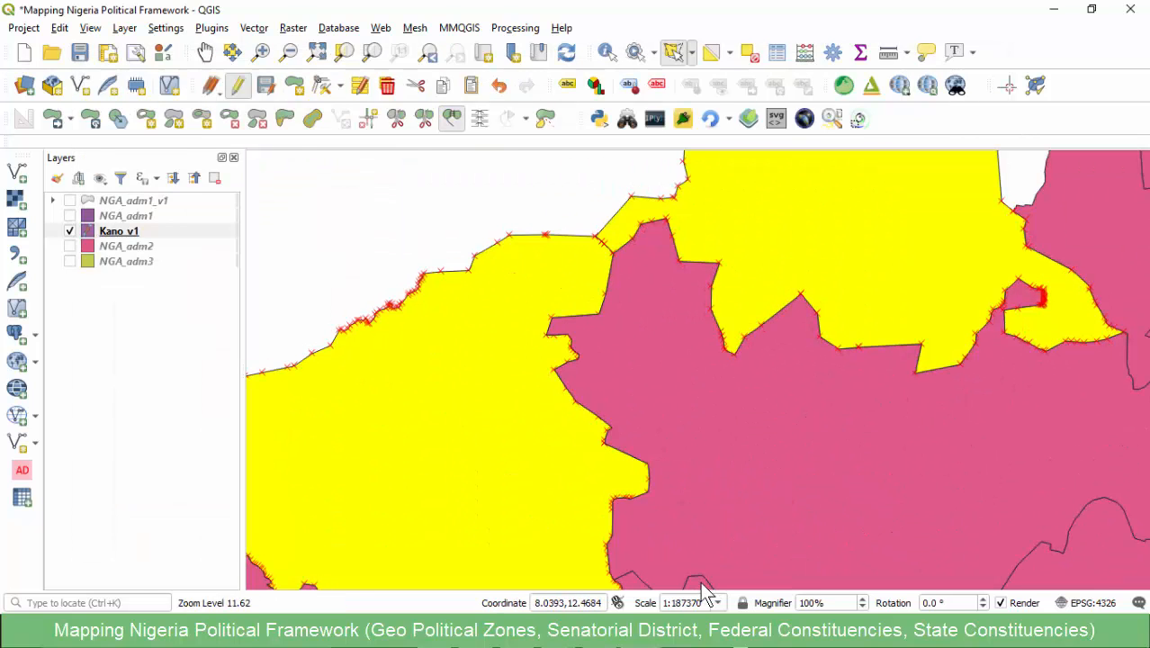
{"action": "left_click", "coordinate": [570, 468]}
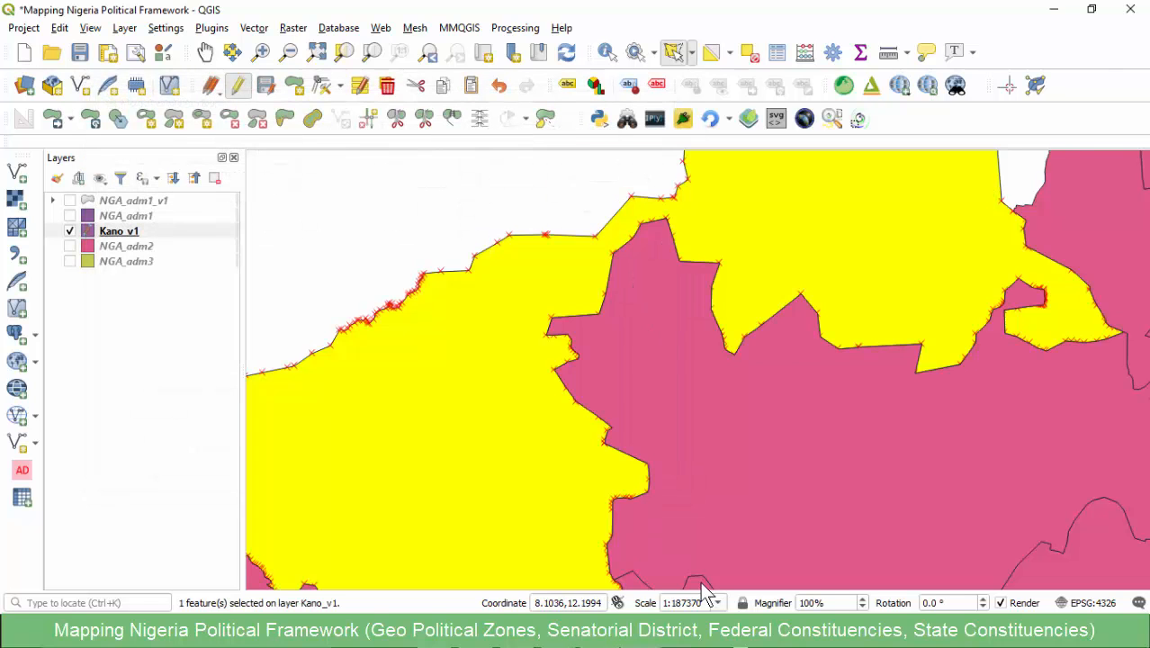
- Set KN_CODE of the merged TSANYAWA feature to SC/519/KN in the Kano_v1 attribute table
{"action": "left_click", "coordinate": [704, 589]}
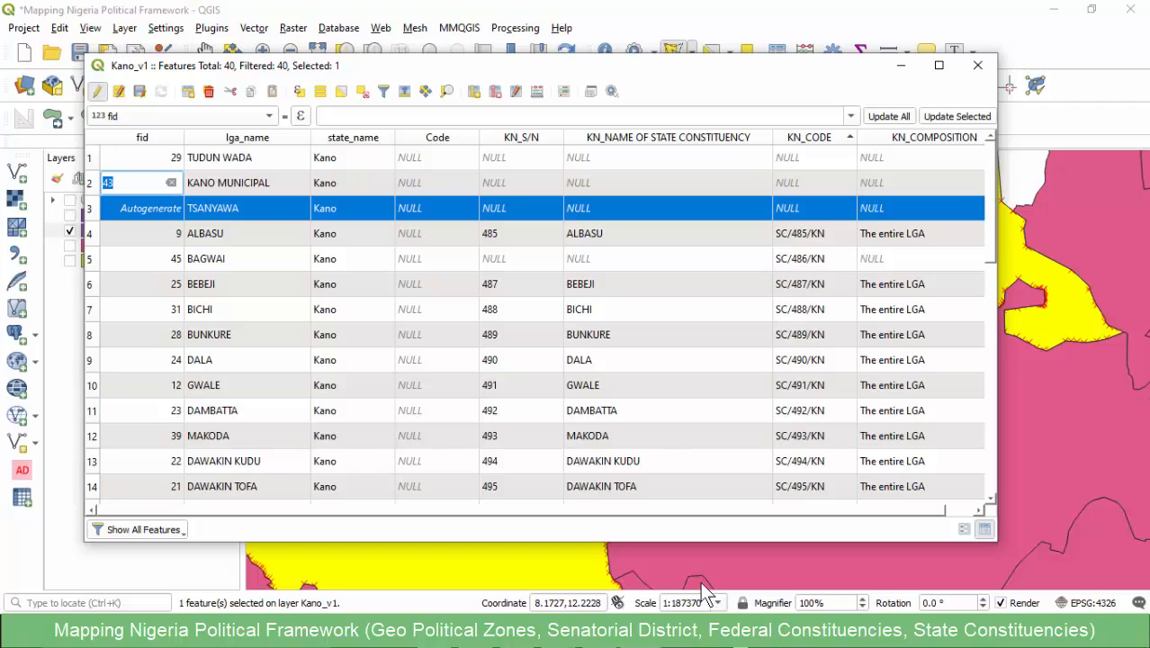
{"action": "left_click", "coordinate": [809, 208]}
{"action": "key", "text": "ctrl+v"}
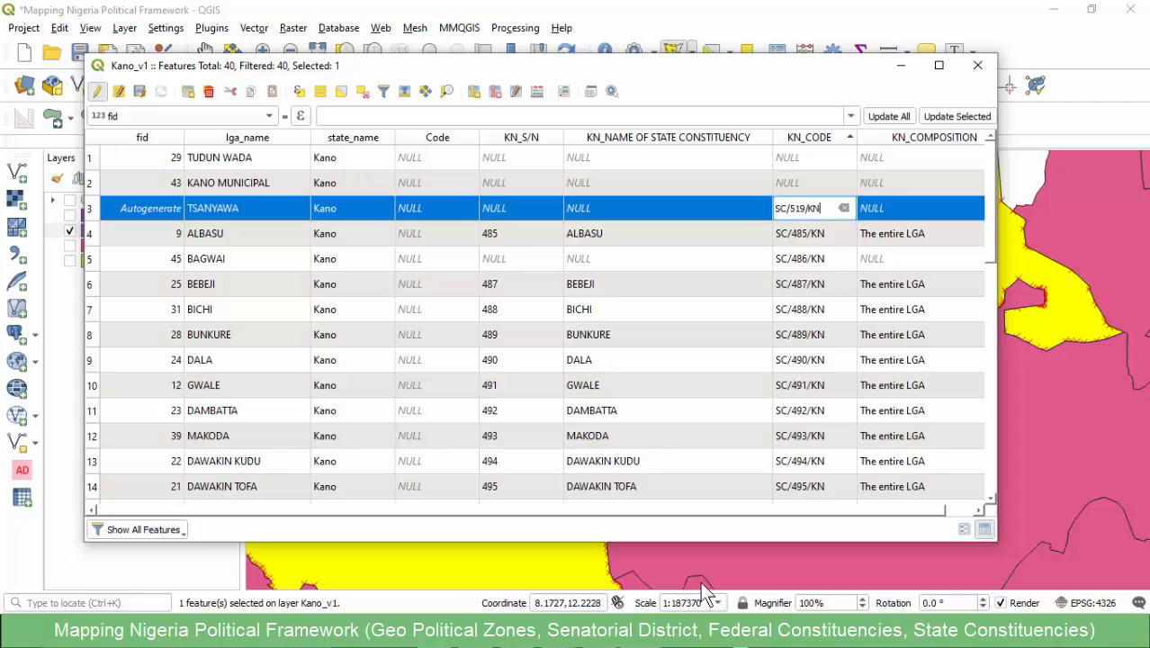
{"action": "key", "text": "Tab"}
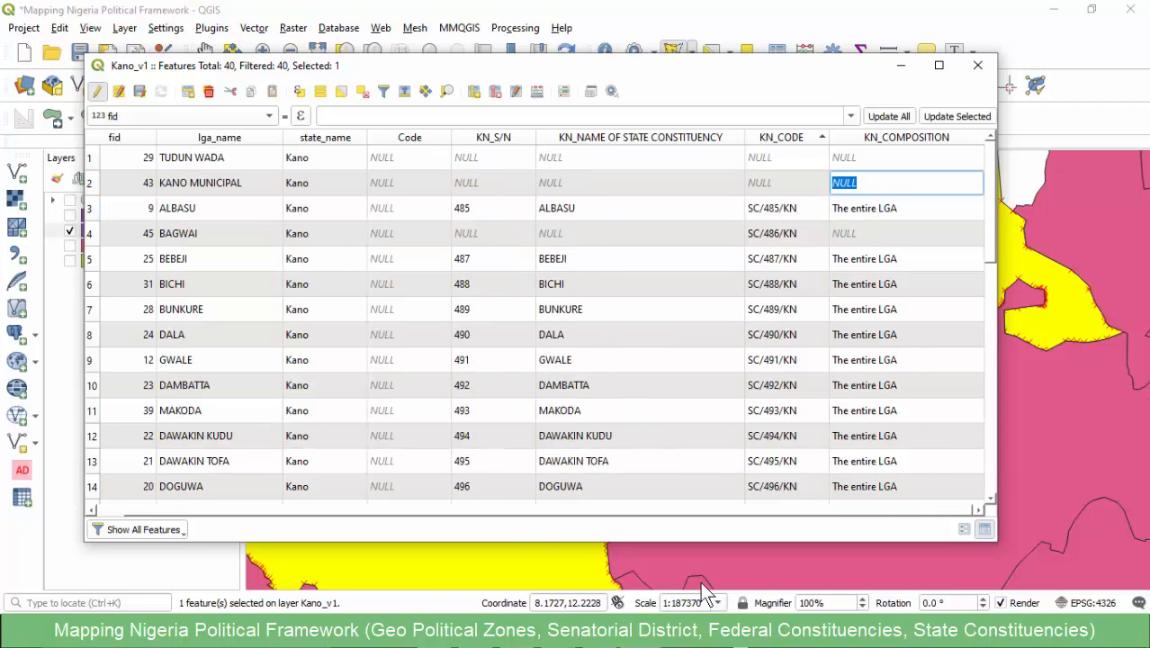
- Select the TUDUN WADA and KANO MUNICIPAL rows, and copy the MUNICIPAL constituency's code SC/503/KN from the Kano state workbook in Excel
{"action": "left_click", "coordinate": [92, 183]}
{"action": "left_click", "coordinate": [92, 157], "text": "ctrl"}
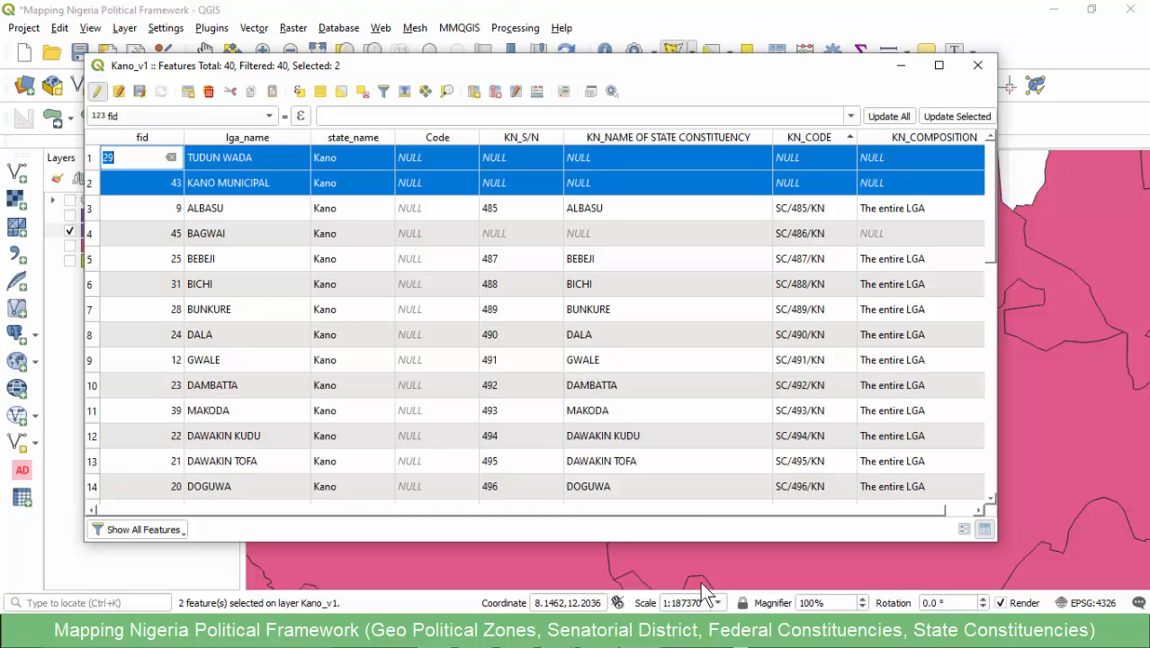
{"action": "left_click", "coordinate": [558, 632]}
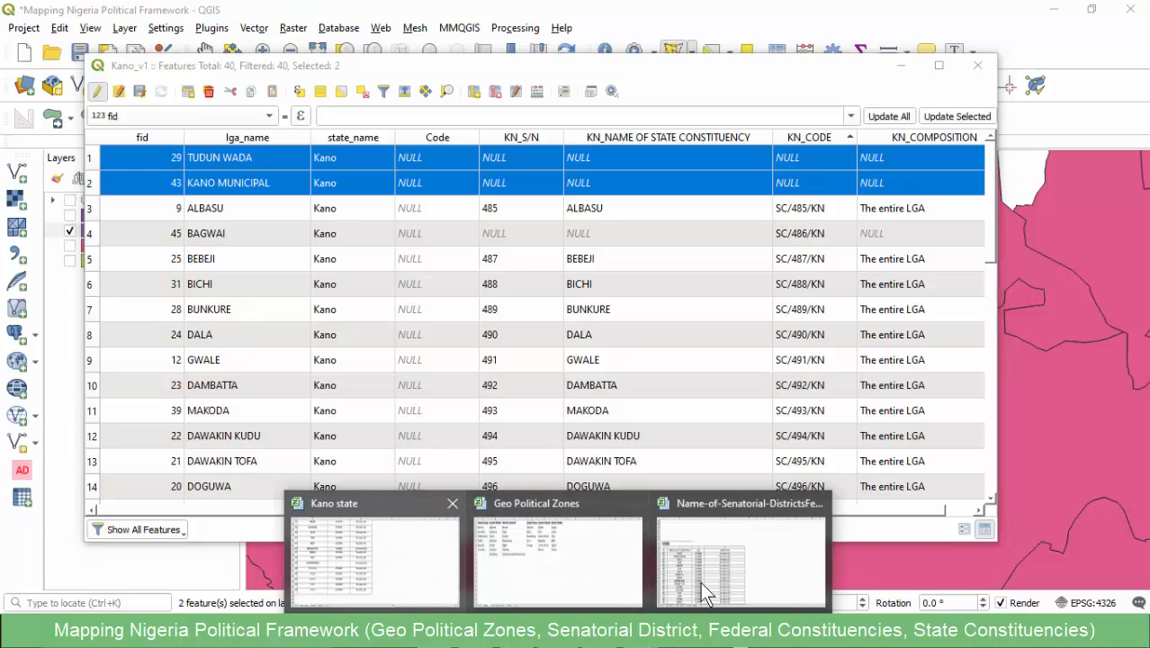
{"action": "left_click", "coordinate": [700, 581]}
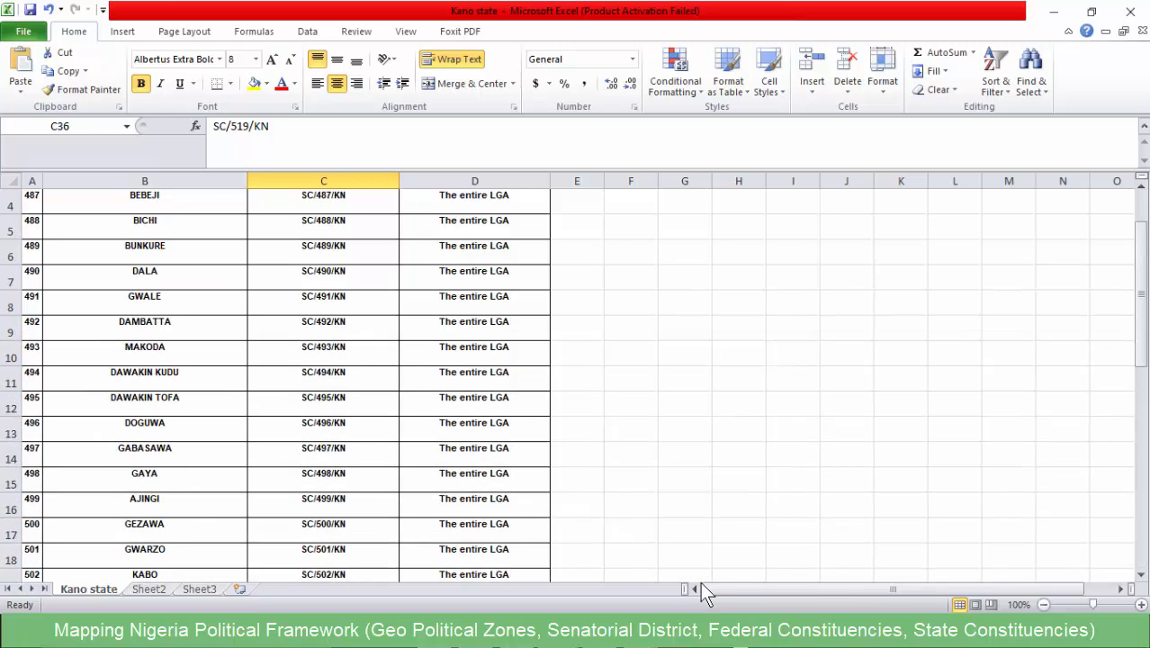
{"action": "scroll", "coordinate": [700, 581], "scroll_direction": "up", "scroll_amount": 1}
{"action": "scroll", "coordinate": [700, 581], "scroll_direction": "down", "scroll_amount": 8}
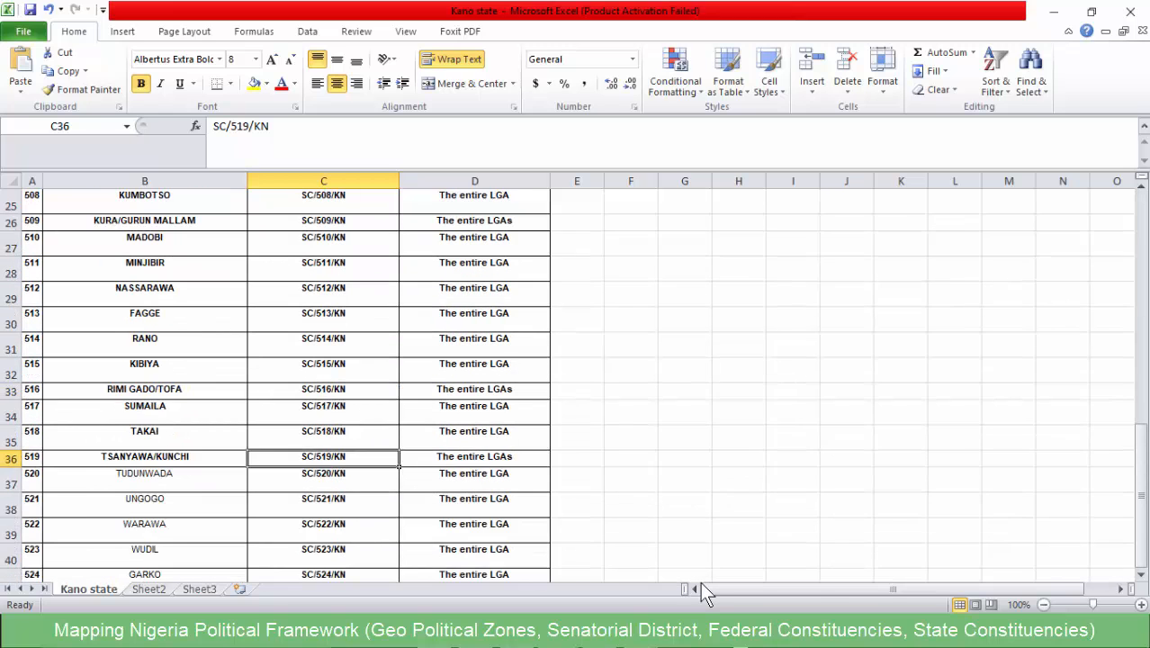
{"action": "scroll", "coordinate": [700, 581], "scroll_direction": "up", "scroll_amount": 1}
{"action": "scroll", "coordinate": [700, 581], "scroll_direction": "down", "scroll_amount": 3}
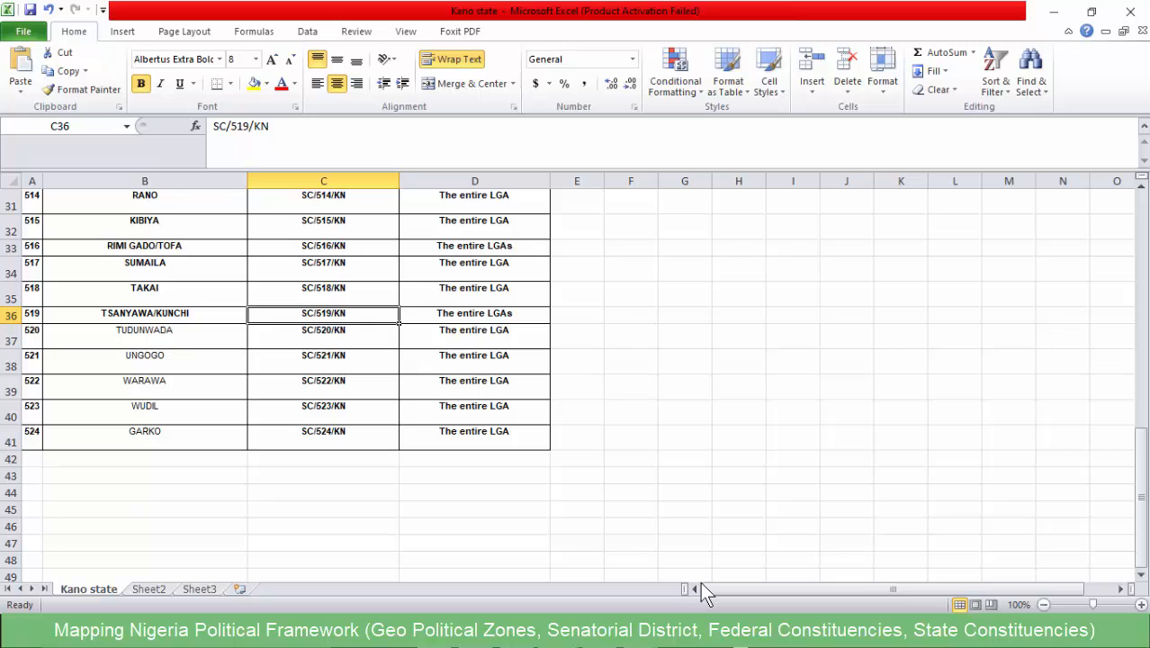
{"action": "scroll", "coordinate": [700, 581], "scroll_direction": "up", "scroll_amount": 4}
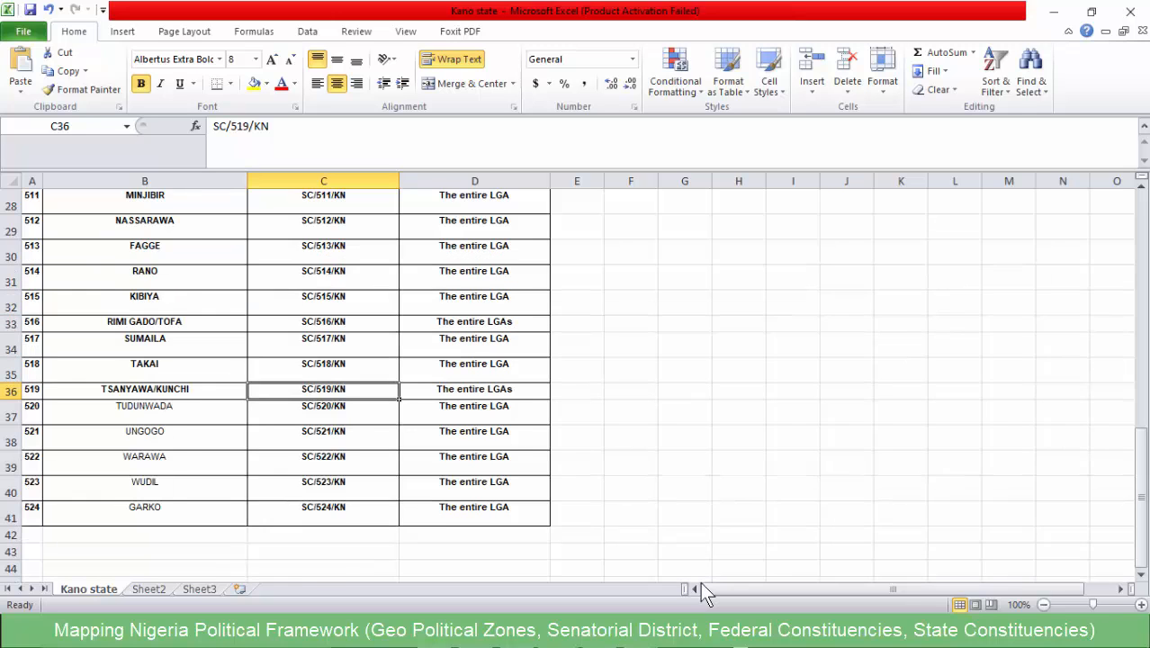
{"action": "scroll", "coordinate": [700, 581], "scroll_direction": "up", "scroll_amount": 2}
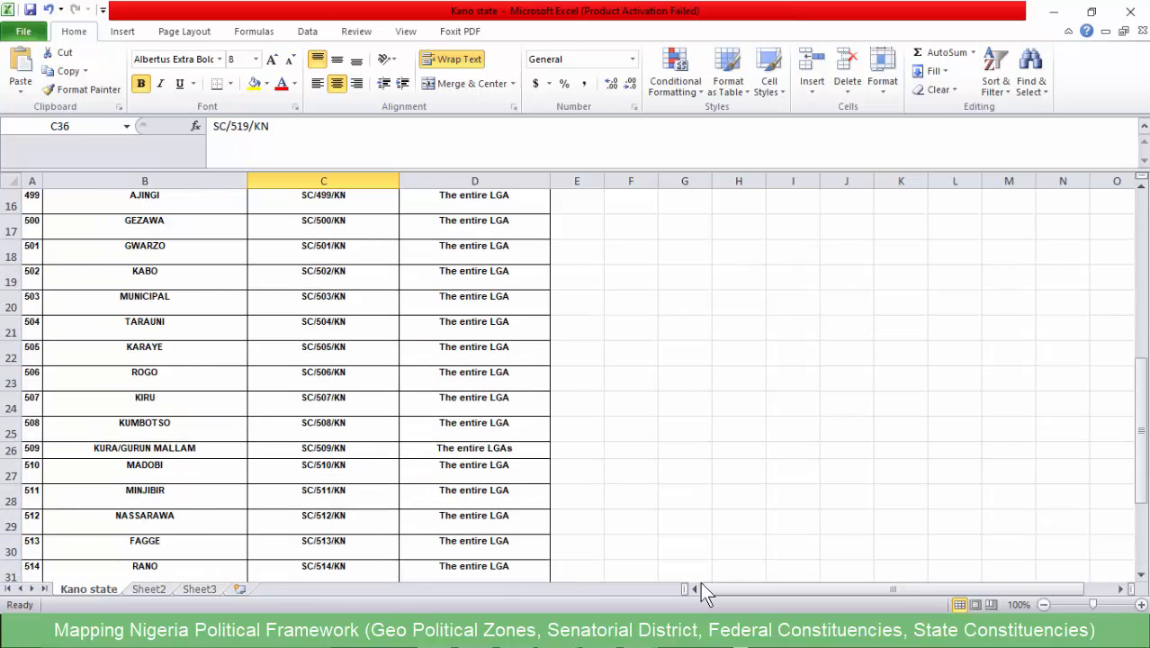
{"action": "left_click", "coordinate": [144, 378]}
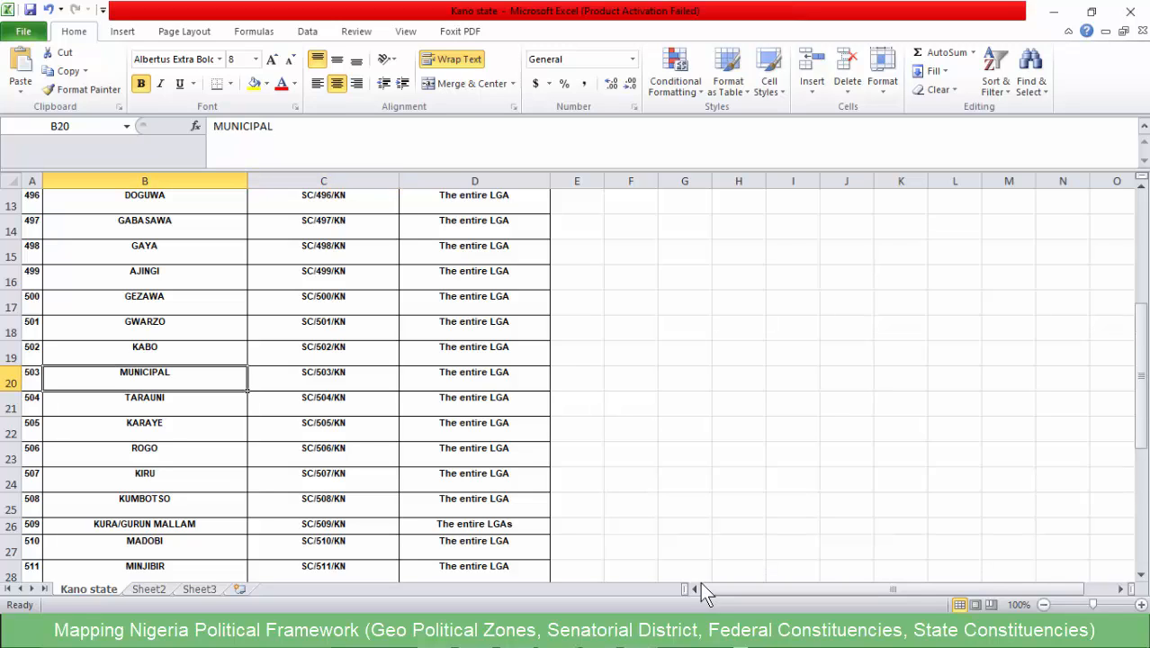
{"action": "key", "text": "Right"}
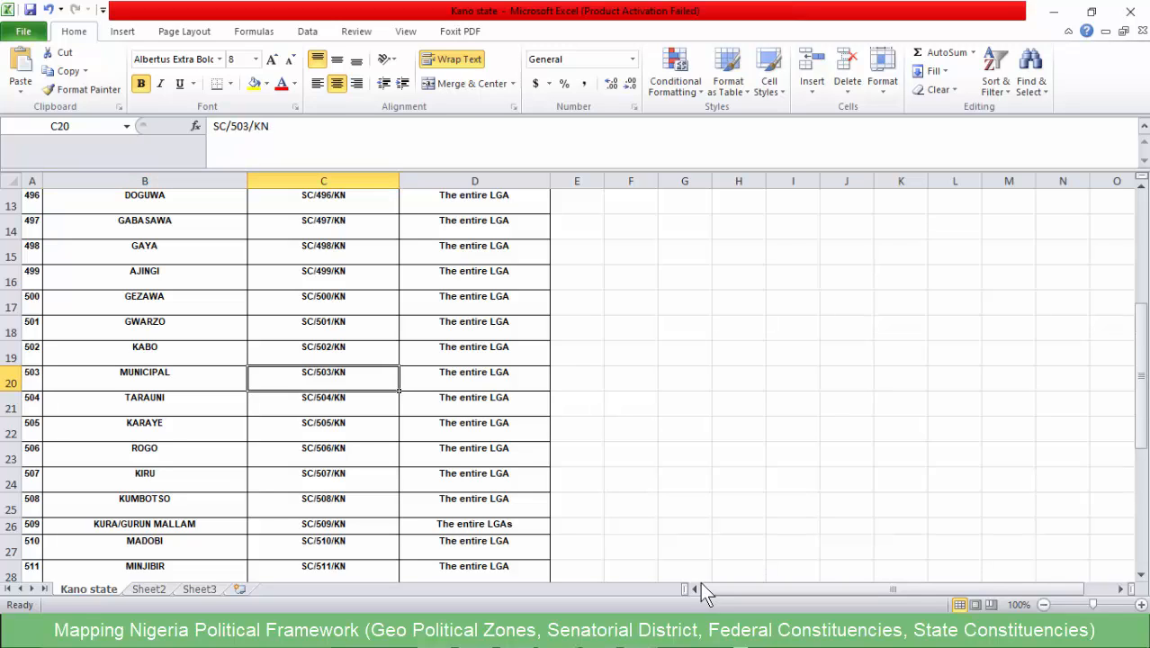
{"action": "key", "text": "Left"}
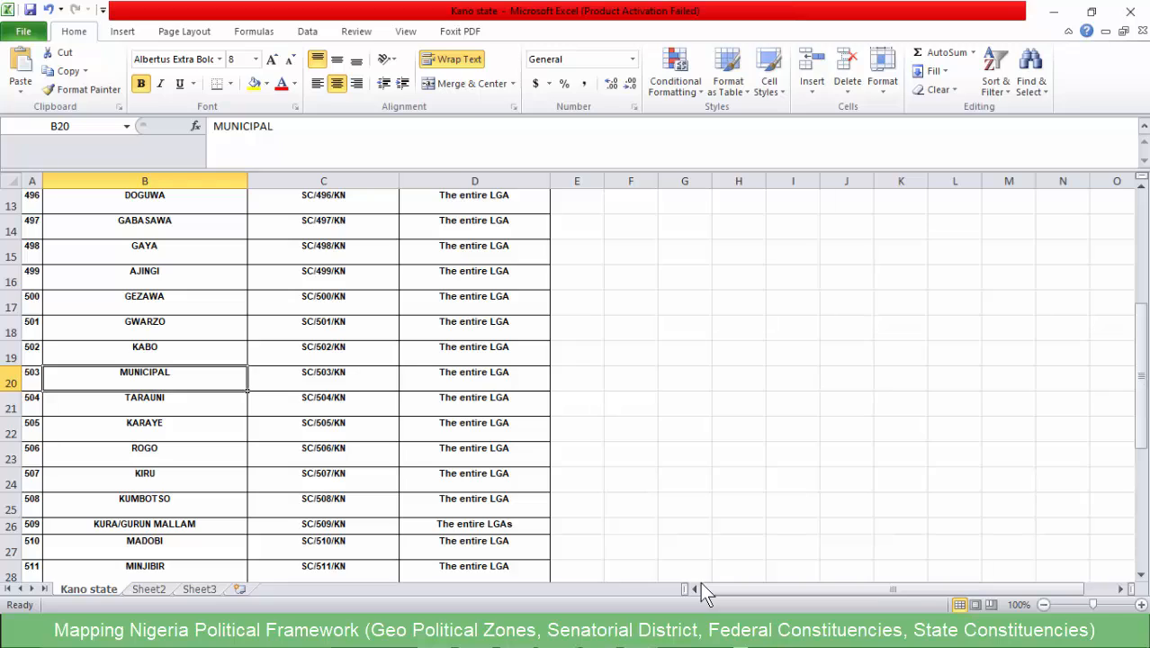
{"action": "key", "text": "Right"}
{"action": "key", "text": "F2"}
{"action": "key", "text": "shift+Home"}
{"action": "key", "text": "ctrl+c"}
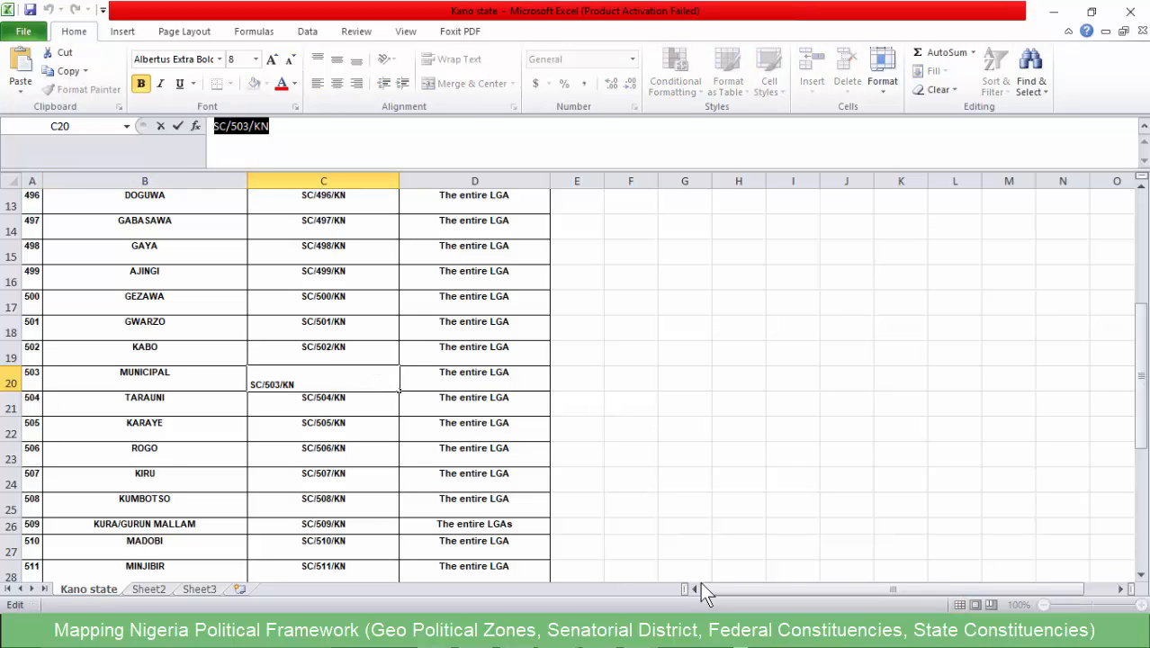
- Return to QGIS and set KN_CODE of KANO MUNICIPAL to SC/503/KN in the Kano_v1 attribute table
{"action": "key", "text": "alt+Tab"}
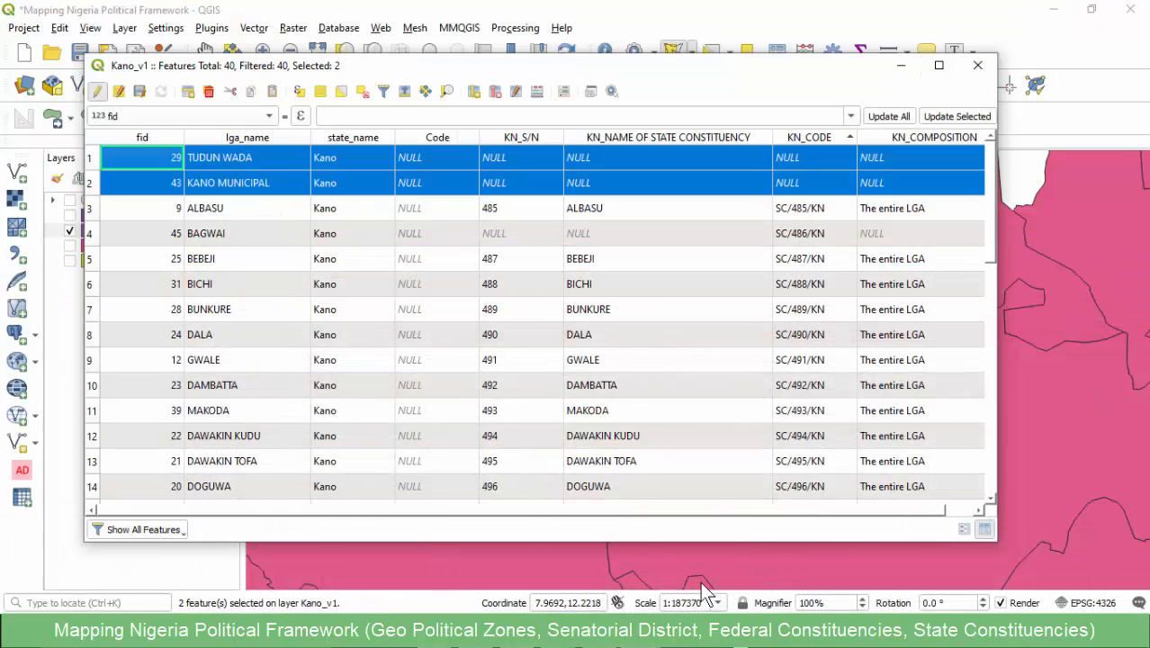
{"action": "double_click", "coordinate": [810, 182]}
{"action": "key", "text": "ctrl+v"}
{"action": "double_click", "coordinate": [668, 233]}
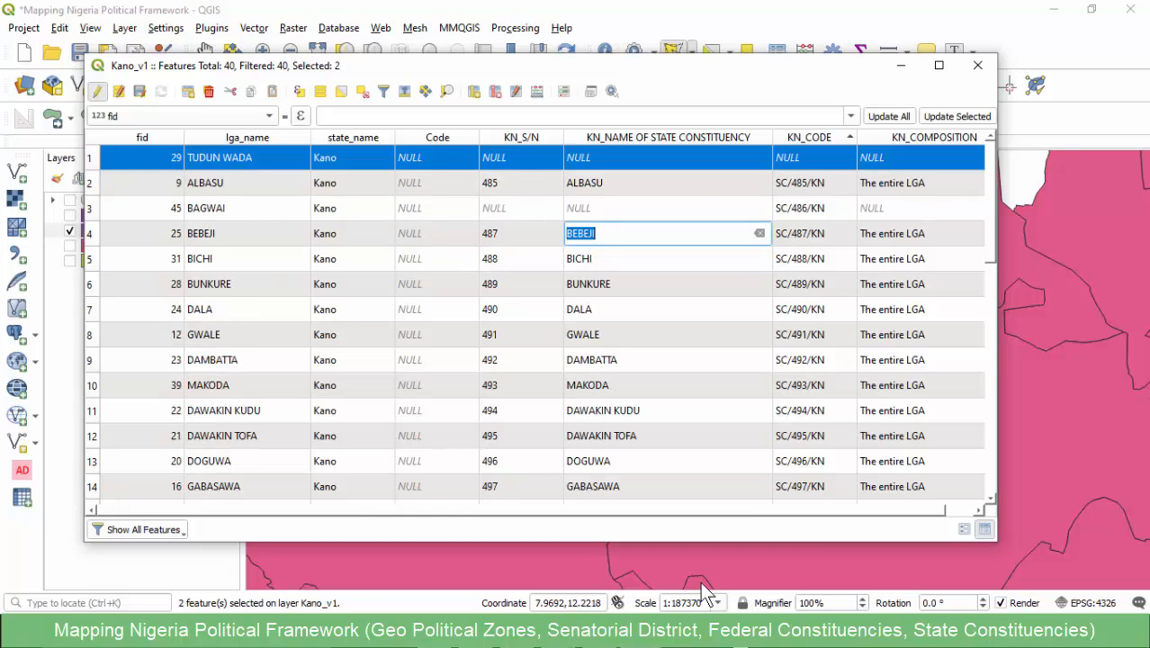
- Locate the TUDUNWADA constituency in the Kano state workbook in Excel and copy its code SC/520/KN
{"action": "key", "text": "alt+Tab"}
{"action": "left_click", "coordinate": [555, 631]}
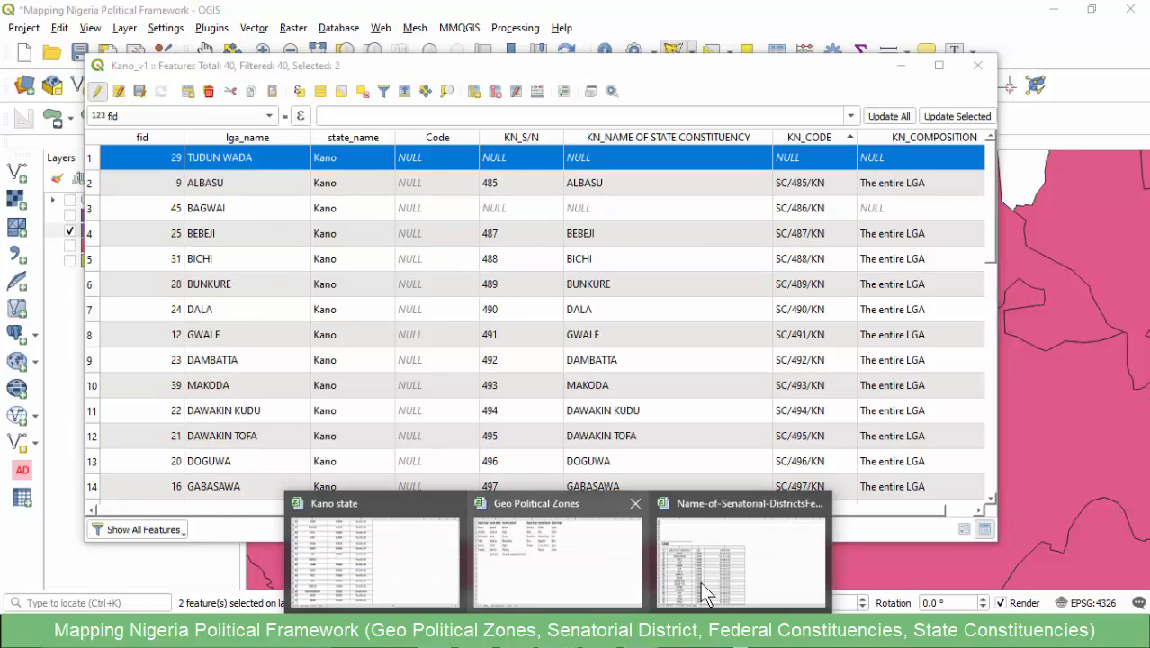
{"action": "left_click", "coordinate": [375, 554]}
{"action": "scroll", "coordinate": [575, 387], "scroll_direction": "up", "scroll_amount": 4}
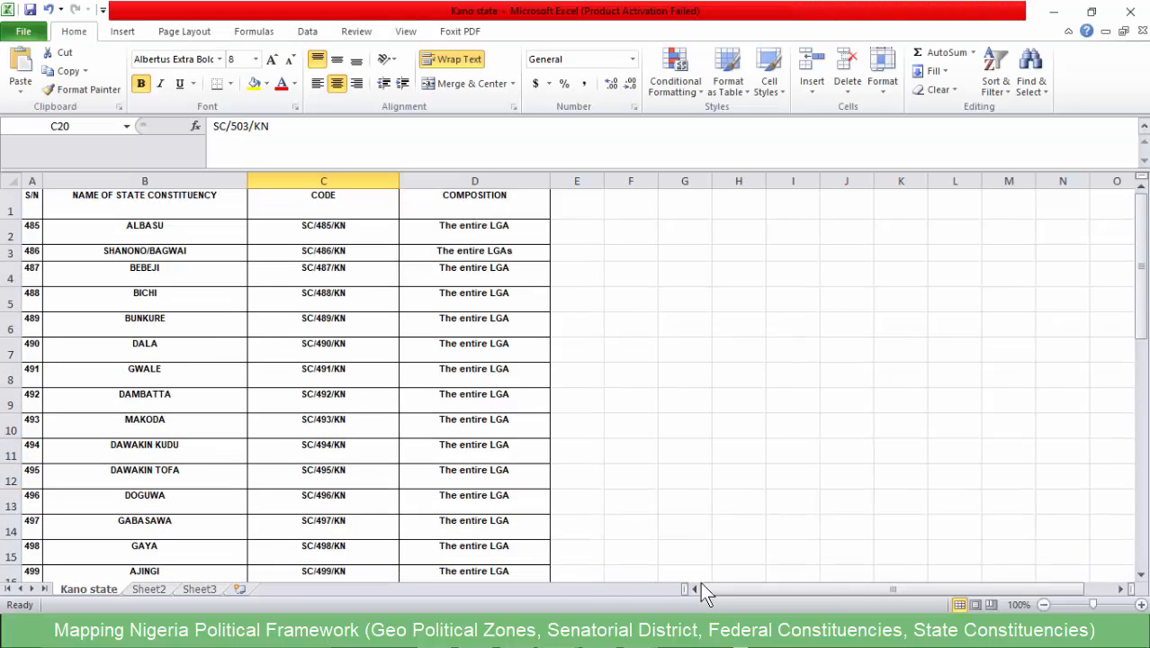
{"action": "scroll", "coordinate": [700, 581], "scroll_direction": "down", "scroll_amount": 1}
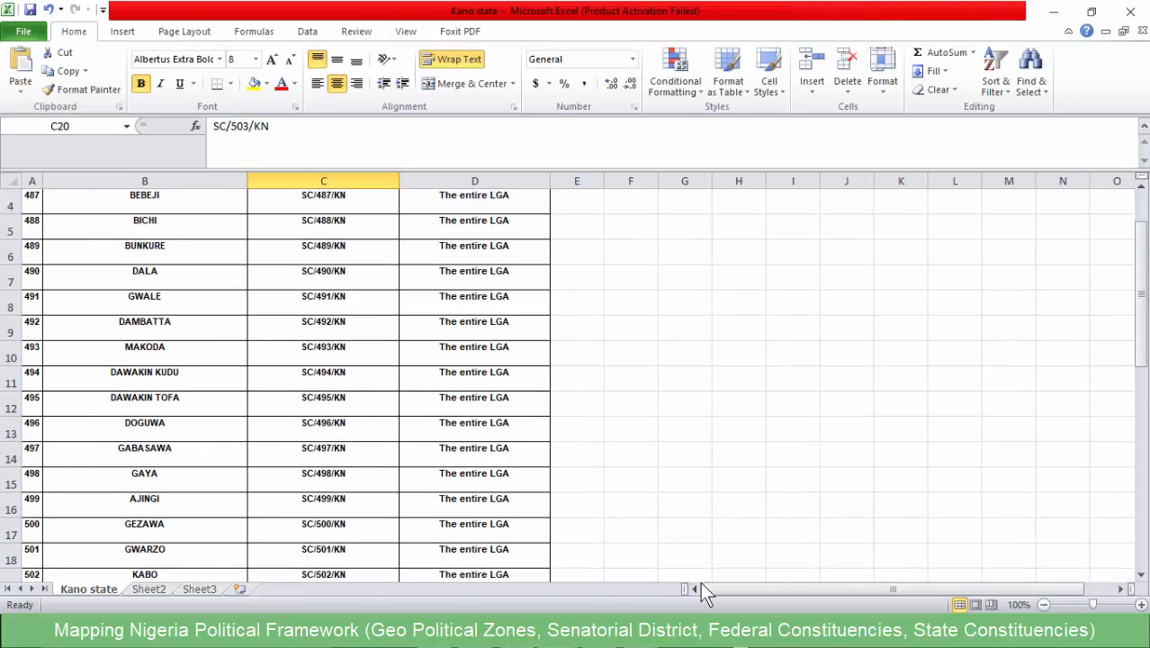
{"action": "scroll", "coordinate": [700, 582], "scroll_direction": "down", "scroll_amount": 3}
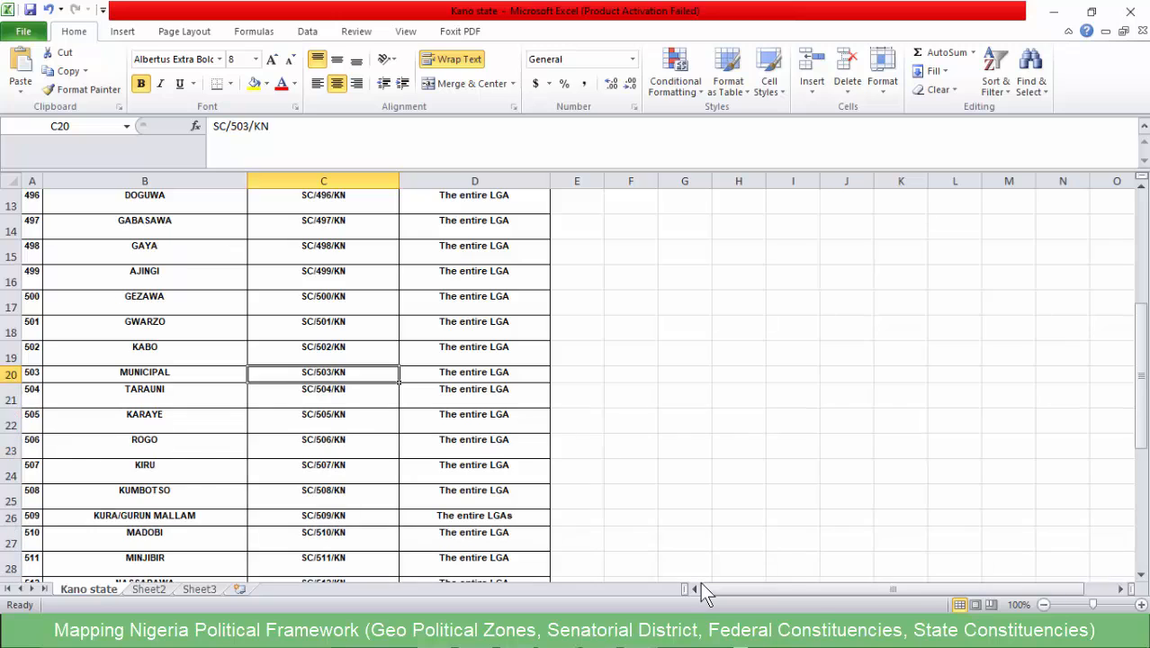
{"action": "scroll", "coordinate": [700, 581], "scroll_direction": "down", "scroll_amount": 5}
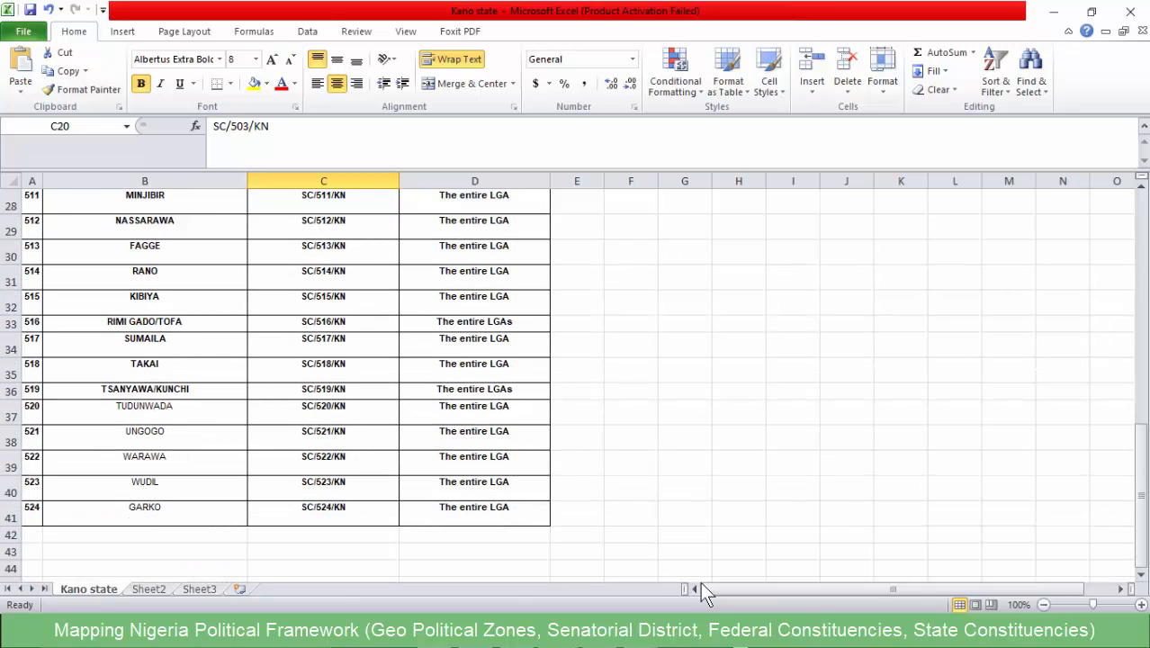
{"action": "left_click", "coordinate": [144, 412]}
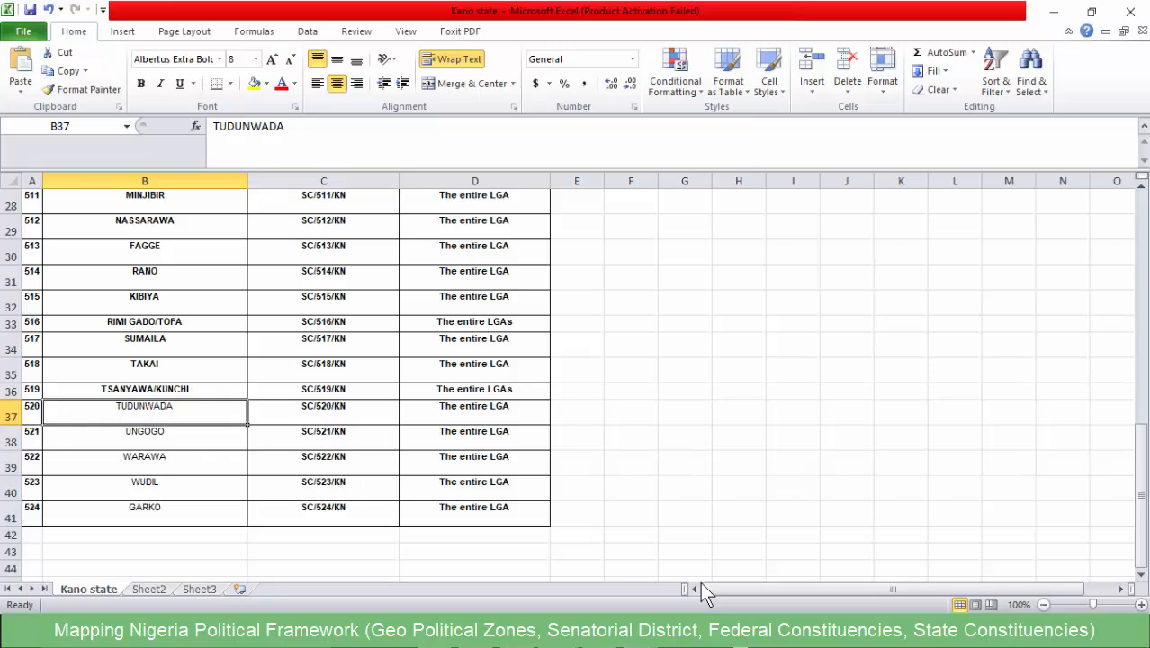
{"action": "key", "text": "Right"}
{"action": "left_click_drag", "start_coordinate": [288, 127], "coordinate": [213, 127]}
{"action": "key", "text": "ctrl+c"}
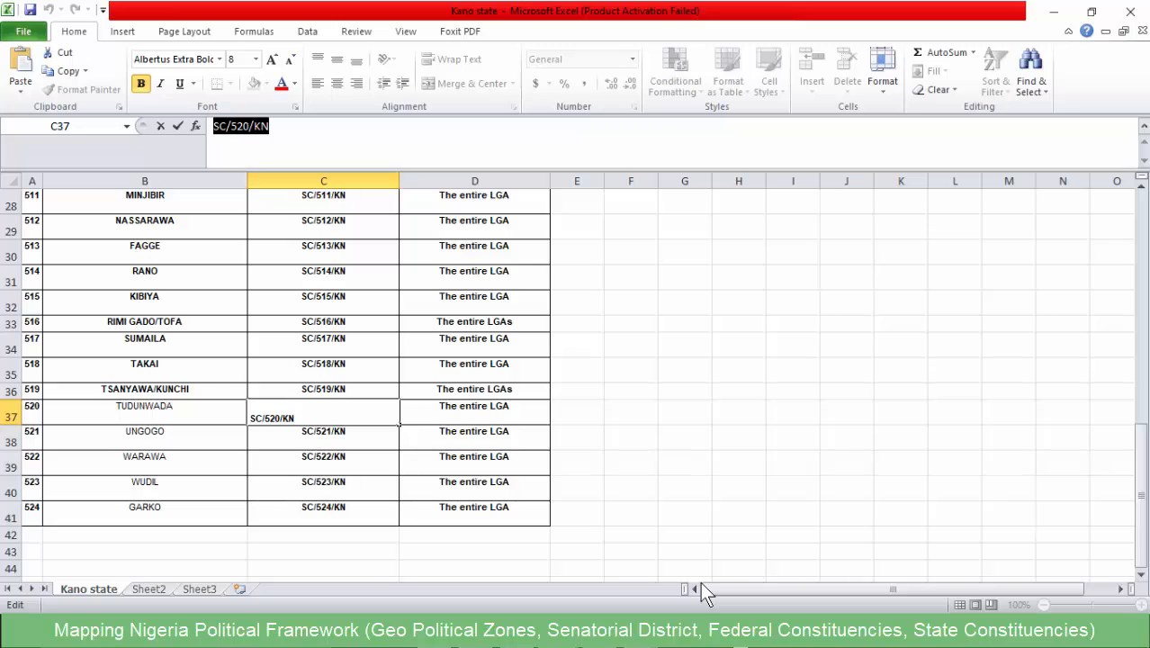
- Back in QGIS, set KN_CODE of TUDUN WADA to SC/520/KN in the Kano_v1 attribute table
{"action": "left_click", "coordinate": [1053, 12]}
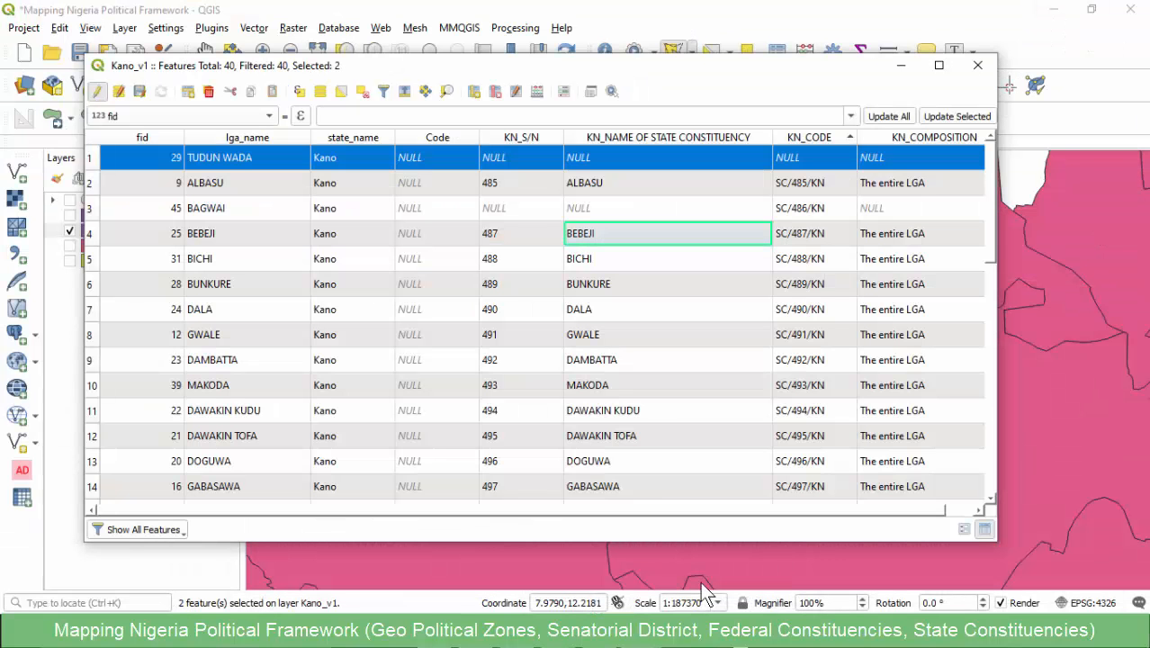
{"action": "left_click", "coordinate": [668, 158]}
{"action": "left_click", "coordinate": [813, 157]}
{"action": "key", "text": "ctrl+v"}
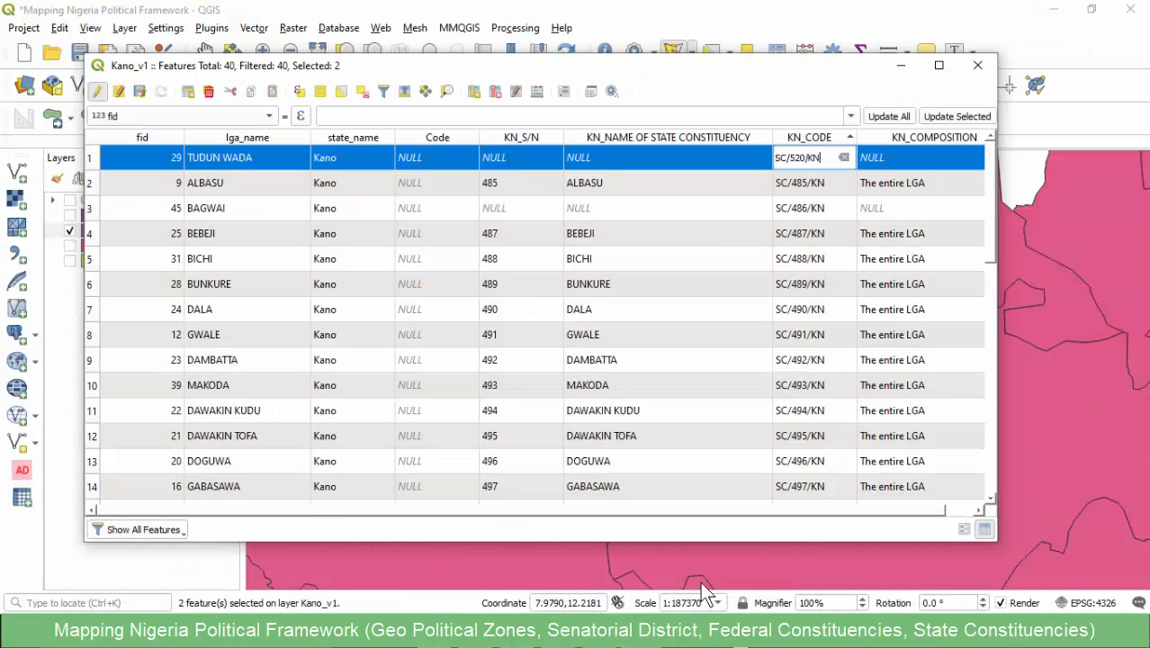
- Sort the Kano_v1 attribute table by KN_CODE in descending order, check the codes down to SC/485/KN, and deselect all features
{"action": "key", "text": "Down"}
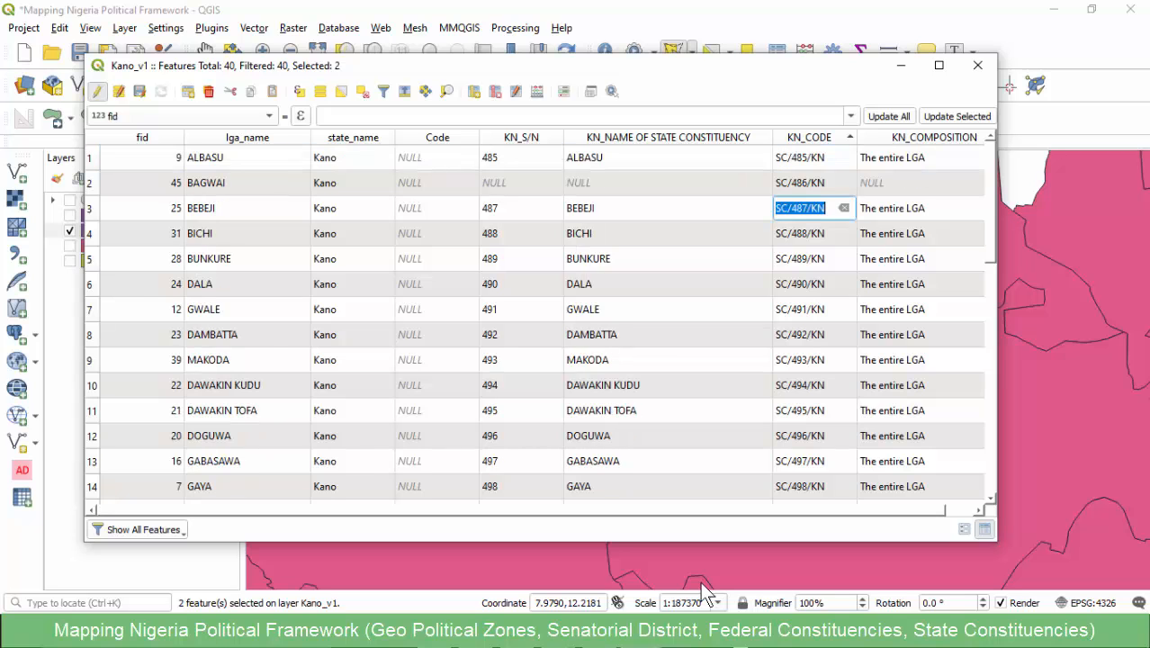
{"action": "left_click", "coordinate": [809, 137]}
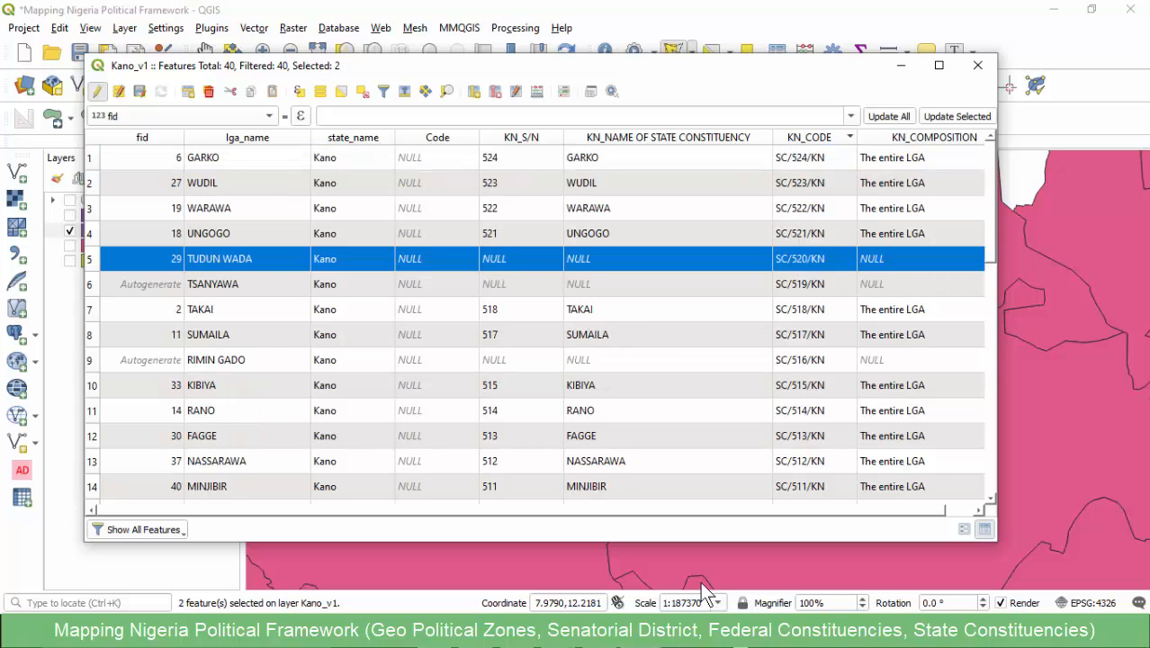
{"action": "scroll", "coordinate": [539, 324], "scroll_direction": "down", "scroll_amount": 9}
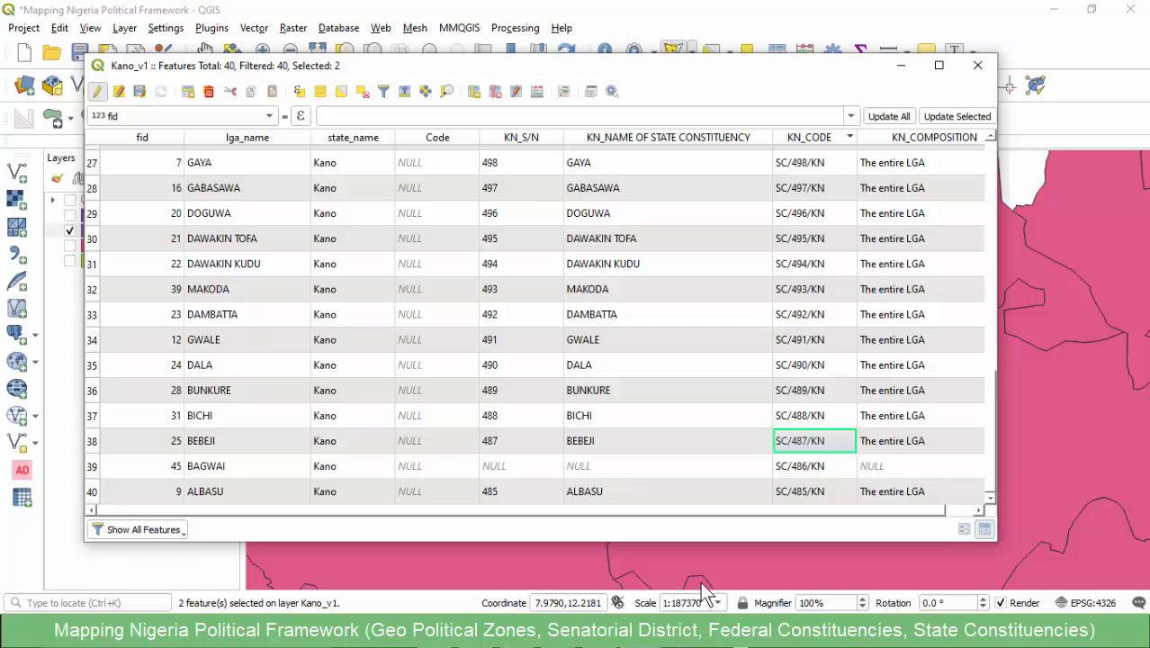
{"action": "scroll", "coordinate": [332, 116], "scroll_direction": "down", "scroll_amount": 1}
{"action": "key", "text": "ctrl+shift+a"}
- Switch to the Kano state workbook in Excel and examine the constituency list from ALBASU to GARKO for comparison with the Kano_v1 rows
{"action": "left_click", "coordinate": [561, 634]}
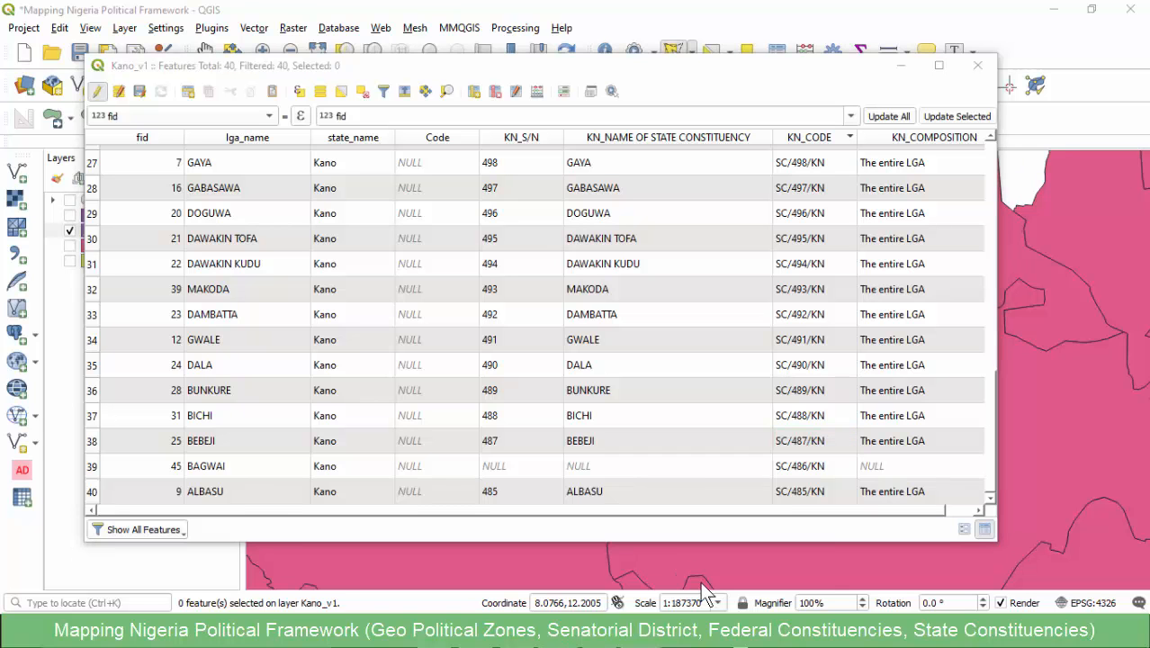
{"action": "left_click", "coordinate": [375, 559]}
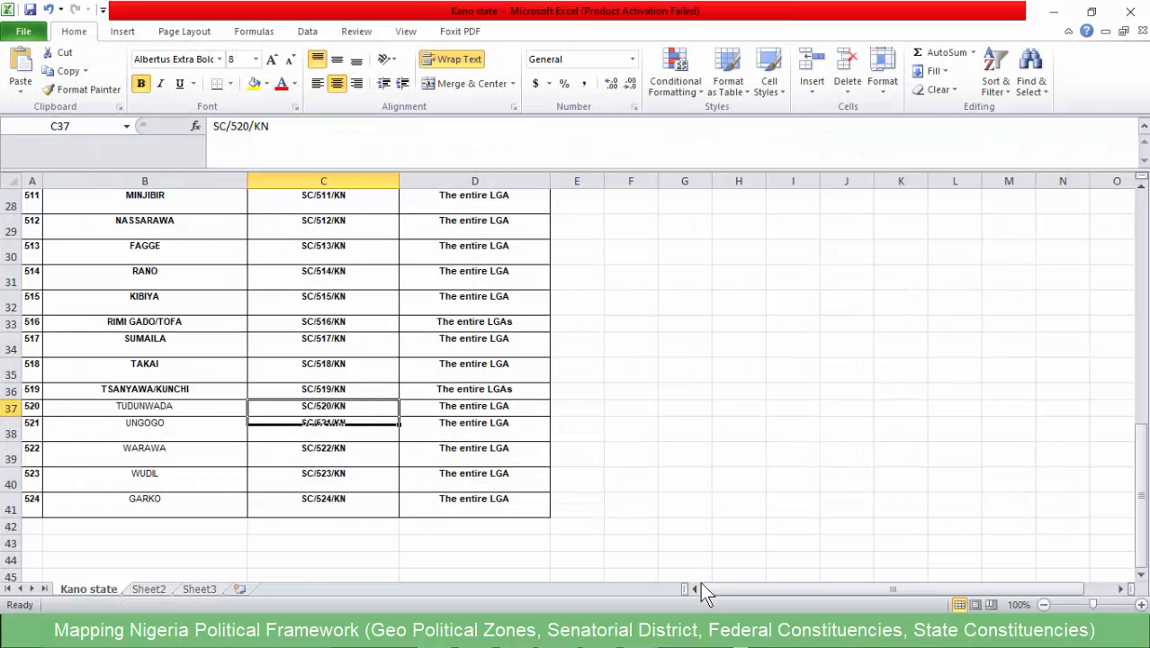
{"action": "left_click", "coordinate": [145, 505]}
{"action": "scroll", "coordinate": [145, 506], "scroll_direction": "up", "scroll_amount": 9}
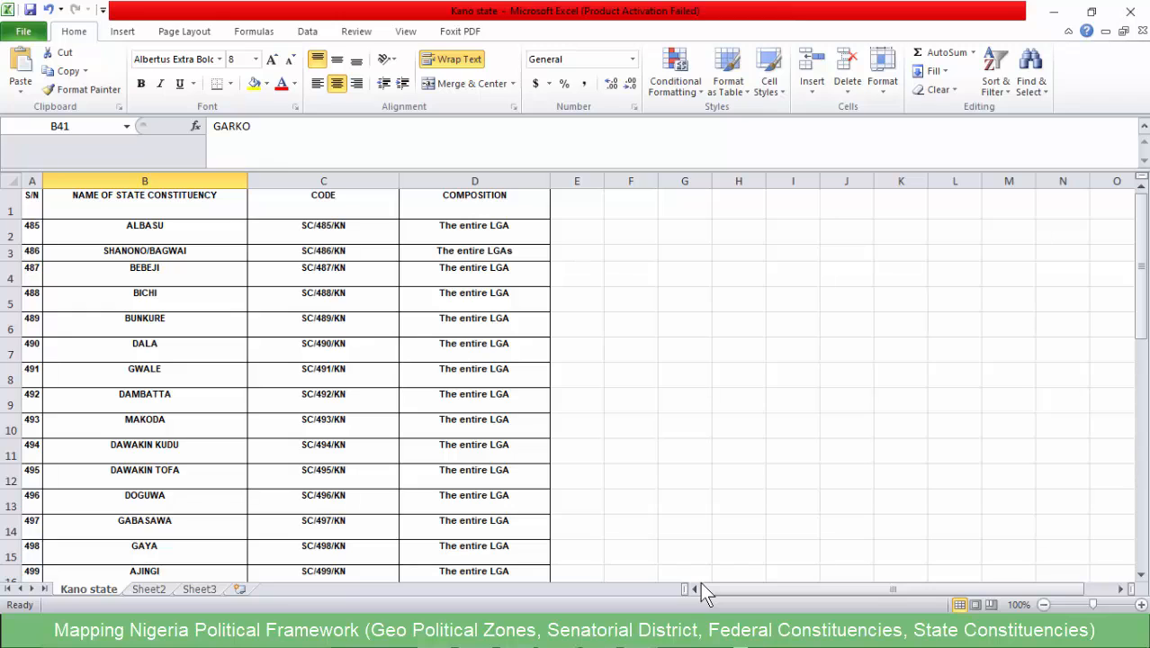
{"action": "left_click", "coordinate": [145, 232]}
{"action": "scroll", "coordinate": [145, 232], "scroll_direction": "down", "scroll_amount": 12}
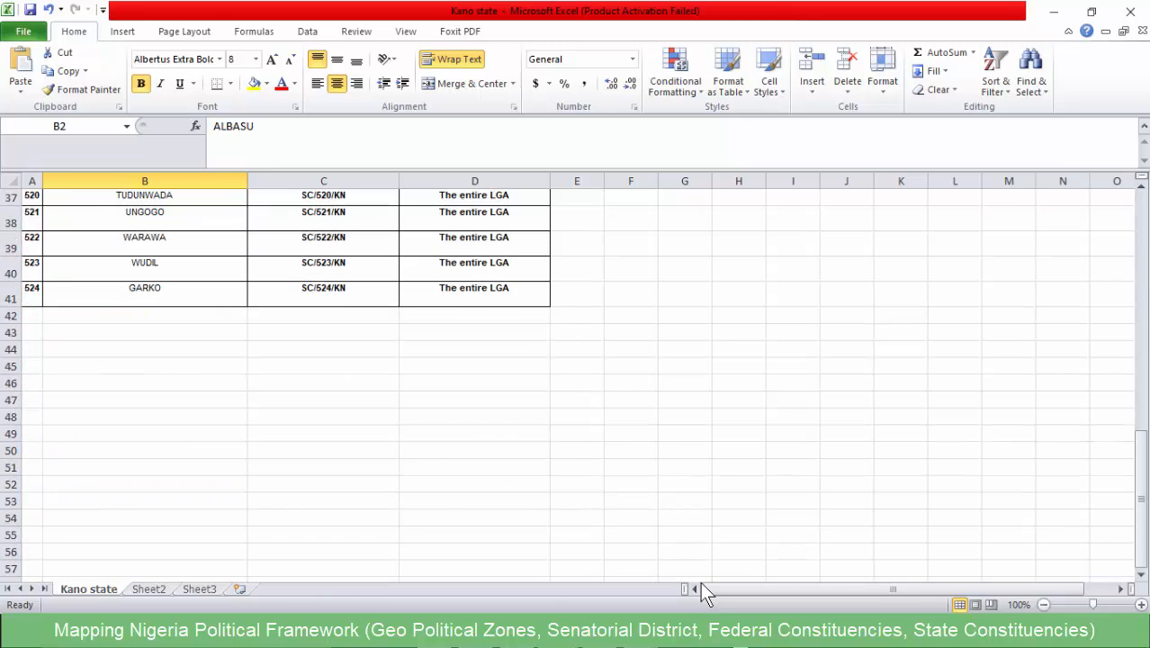
{"action": "left_click", "coordinate": [144, 269]}
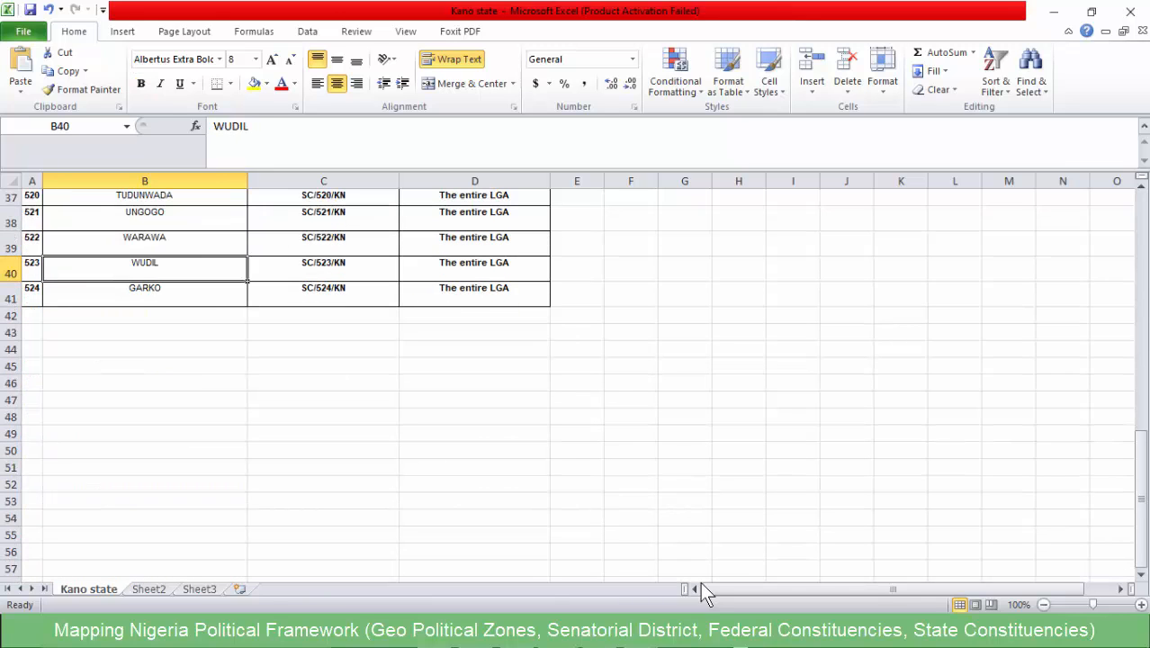
{"action": "scroll", "coordinate": [145, 269], "scroll_direction": "up", "scroll_amount": 12}
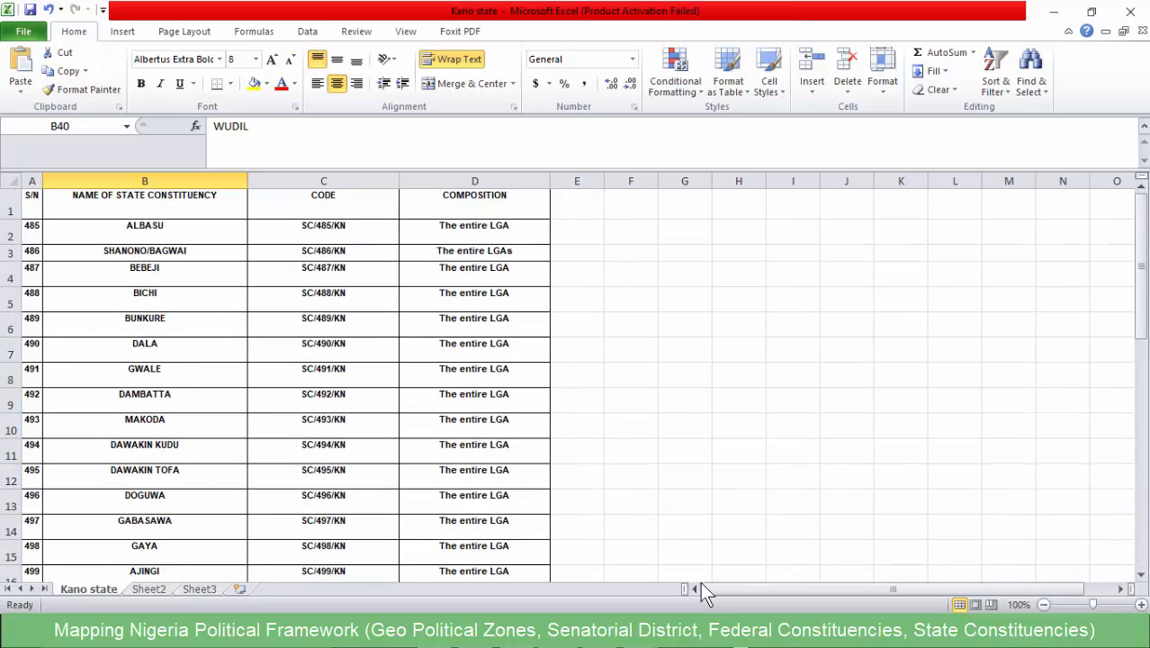
{"action": "scroll", "coordinate": [700, 581], "scroll_direction": "down", "scroll_amount": 12}
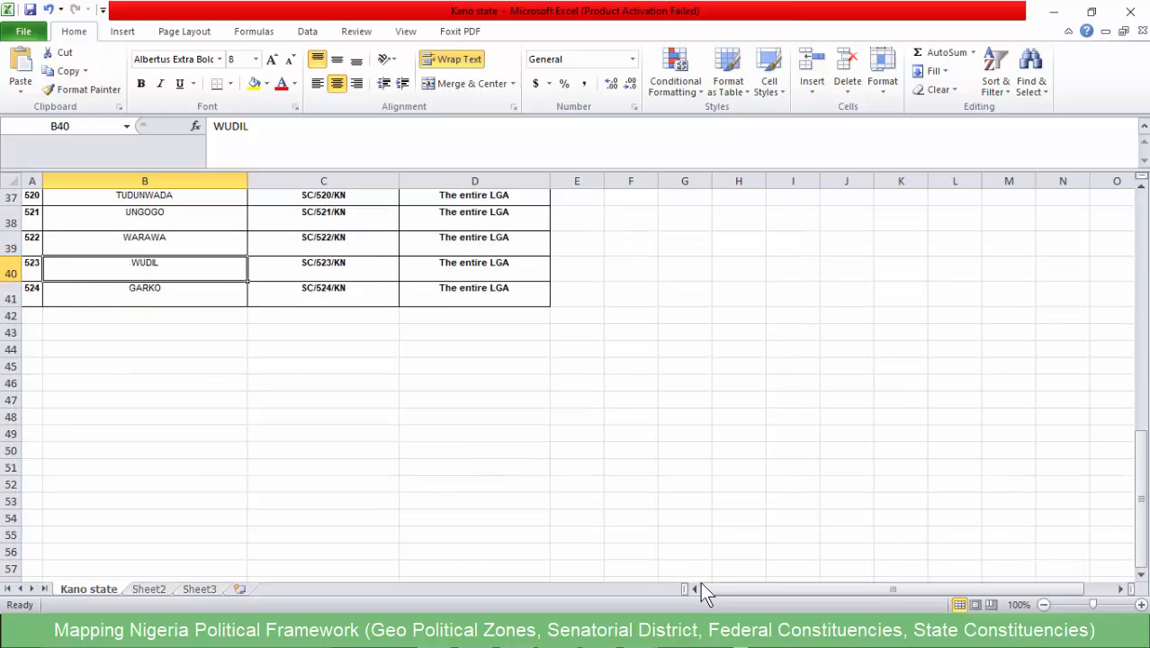
{"action": "scroll", "coordinate": [700, 582], "scroll_direction": "up", "scroll_amount": 12}
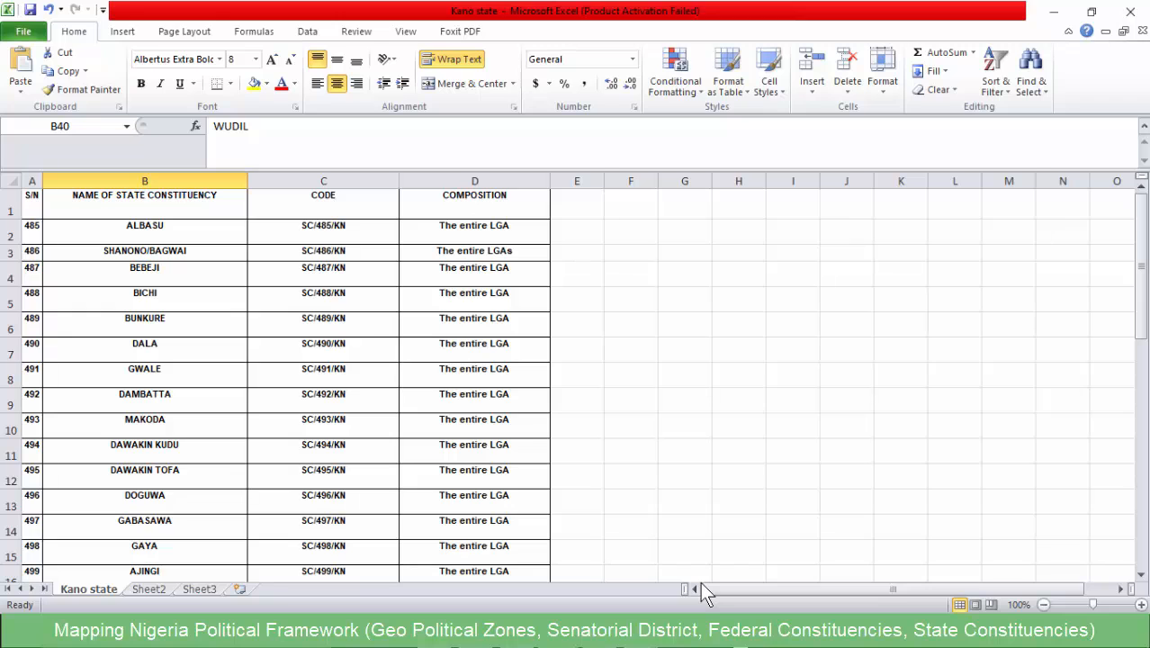
{"action": "key", "text": "ctrl+Home"}
{"action": "key", "text": "shift+space"}
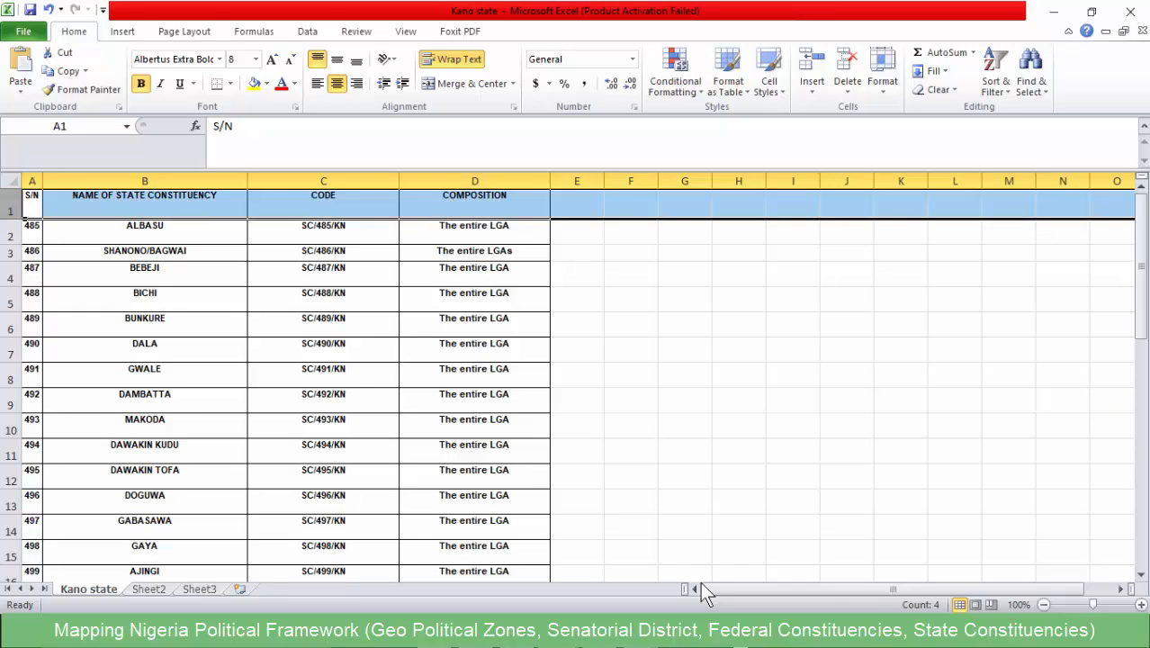
{"action": "scroll", "coordinate": [700, 581], "scroll_direction": "down", "scroll_amount": 12}
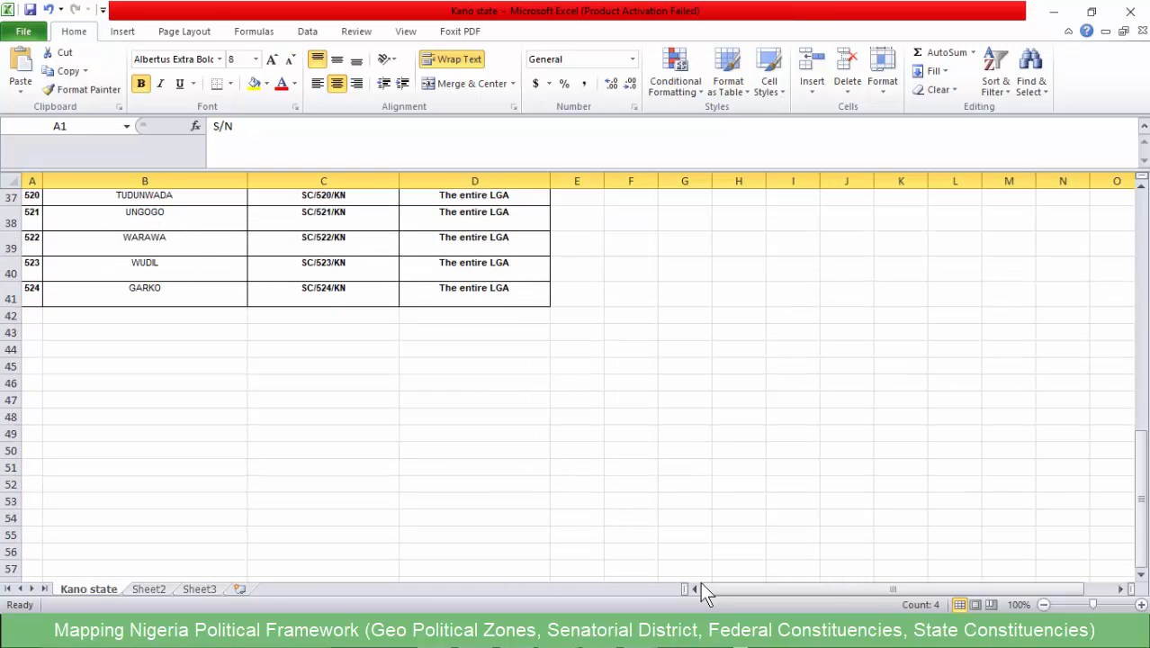
{"action": "left_click", "coordinate": [145, 272]}
{"action": "scroll", "coordinate": [700, 582], "scroll_direction": "up", "scroll_amount": 6}
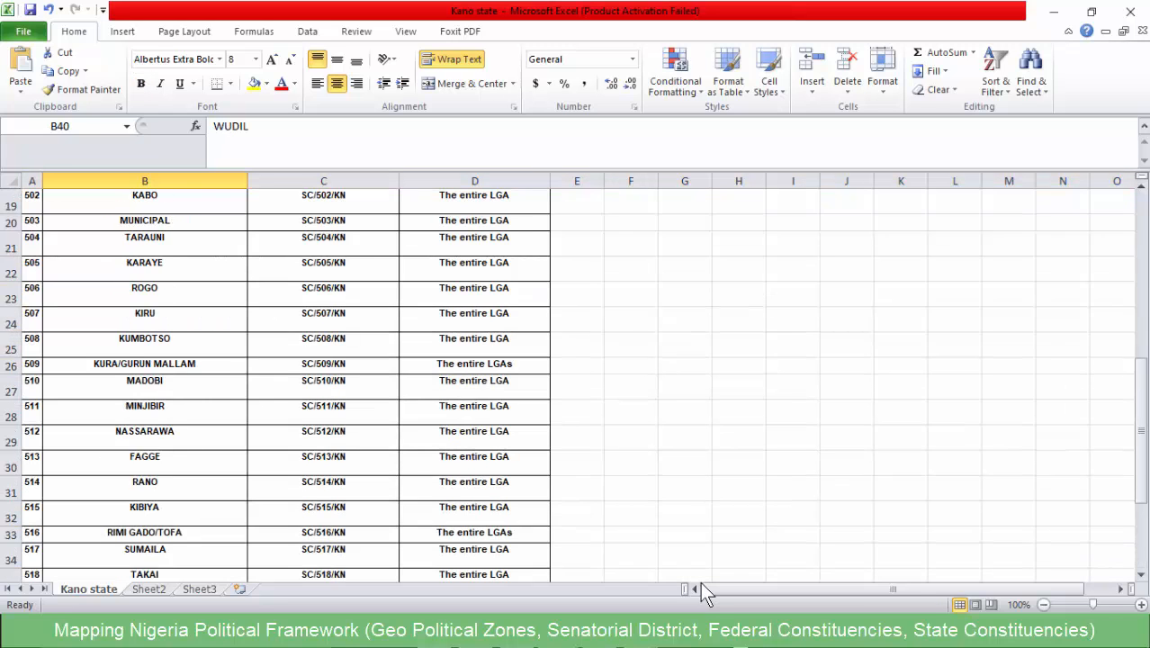
{"action": "scroll", "coordinate": [700, 582], "scroll_direction": "up", "scroll_amount": 6}
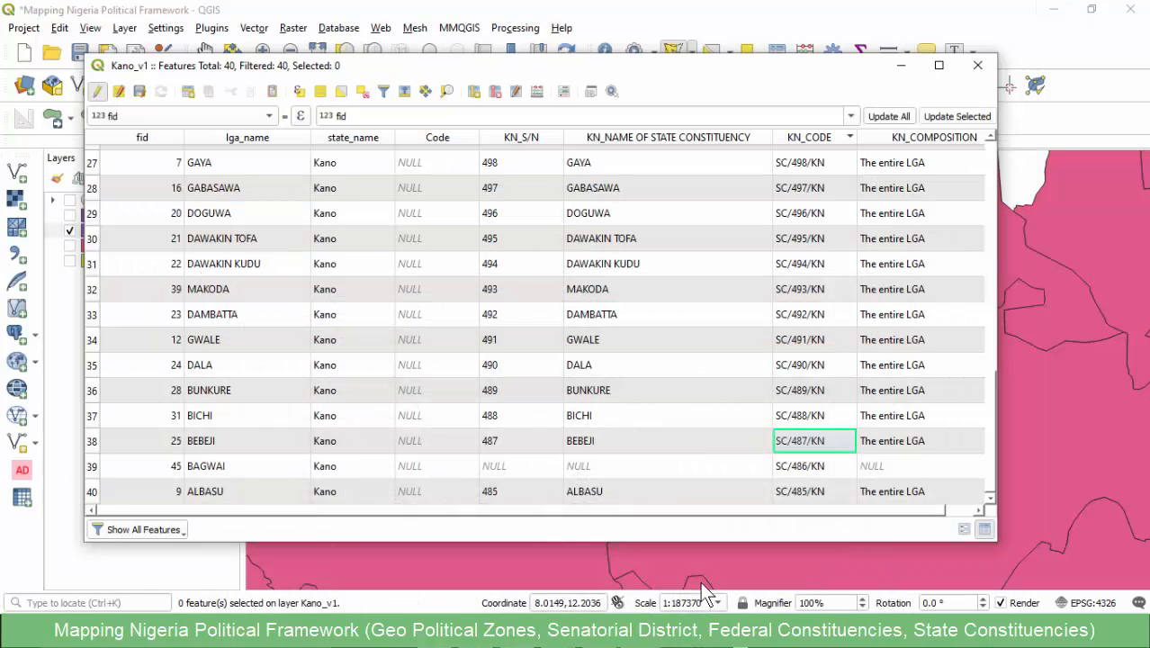
- Review the Kano_v1 attribute rows, widen the KN_CODE column, and sort the table by KN_CODE in ascending order
{"action": "scroll", "coordinate": [540, 324], "scroll_direction": "up", "scroll_amount": 2}
{"action": "scroll", "coordinate": [540, 324], "scroll_direction": "down", "scroll_amount": 1}
{"action": "scroll", "coordinate": [540, 324], "scroll_direction": "up", "scroll_amount": 8}
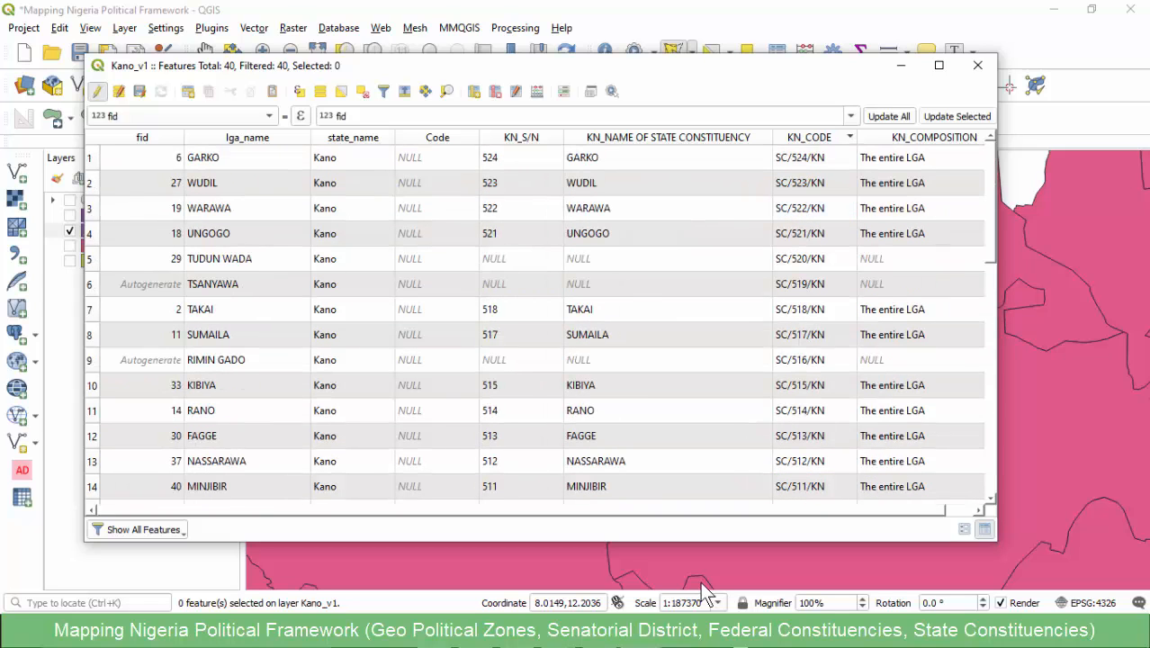
{"action": "scroll", "coordinate": [540, 324], "scroll_direction": "down", "scroll_amount": 9}
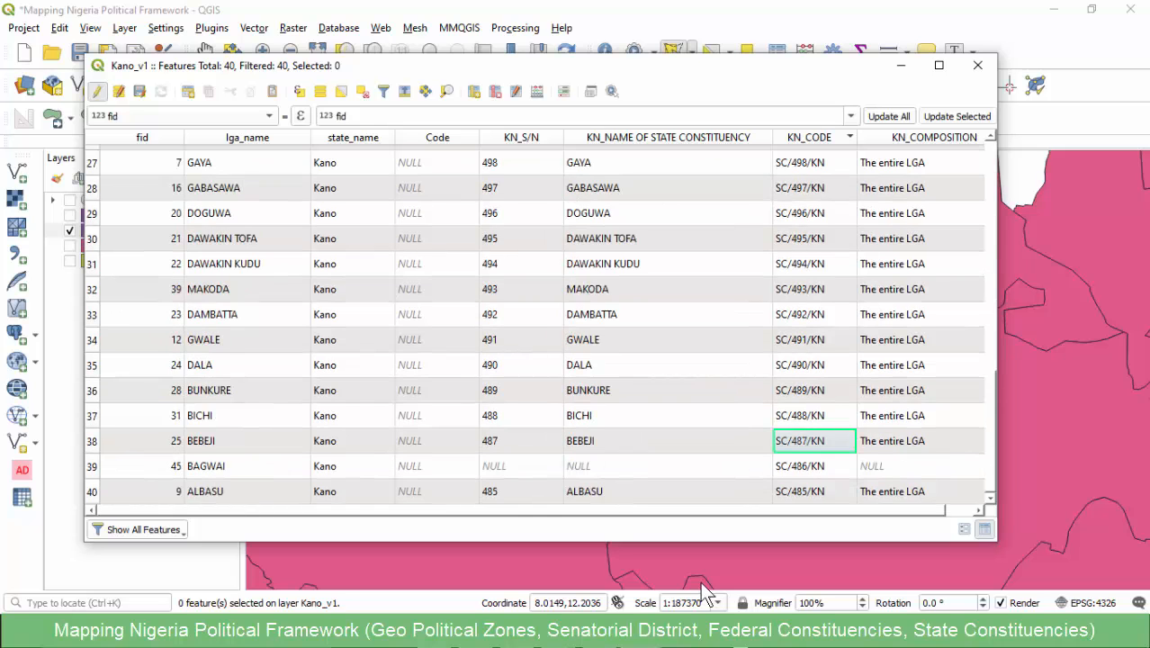
{"action": "scroll", "coordinate": [540, 324], "scroll_direction": "up", "scroll_amount": 9}
{"action": "left_click_drag", "start_coordinate": [857, 138], "coordinate": [898, 137]}
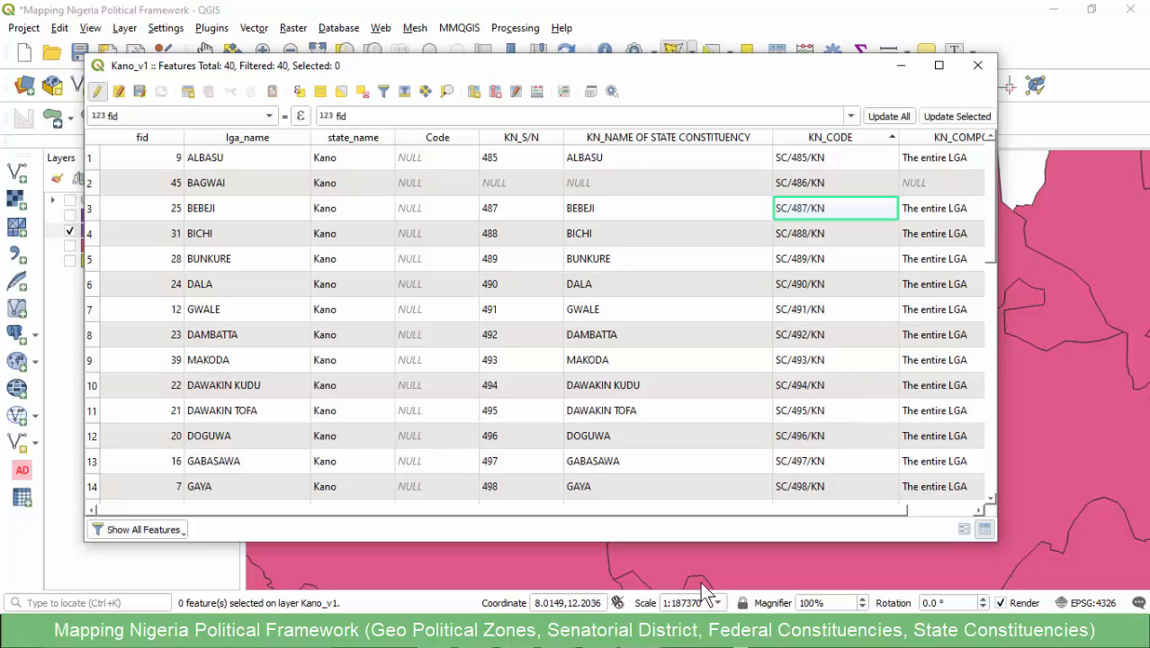
- Examine the Kano_v1 rows from SC/485/KN to SC/524/KN for continuous KN_CODE values and rows lacking a state constituency name
{"action": "scroll", "coordinate": [810, 485], "scroll_direction": "down", "scroll_amount": 1}
{"action": "scroll", "coordinate": [540, 324], "scroll_direction": "down", "scroll_amount": 8}
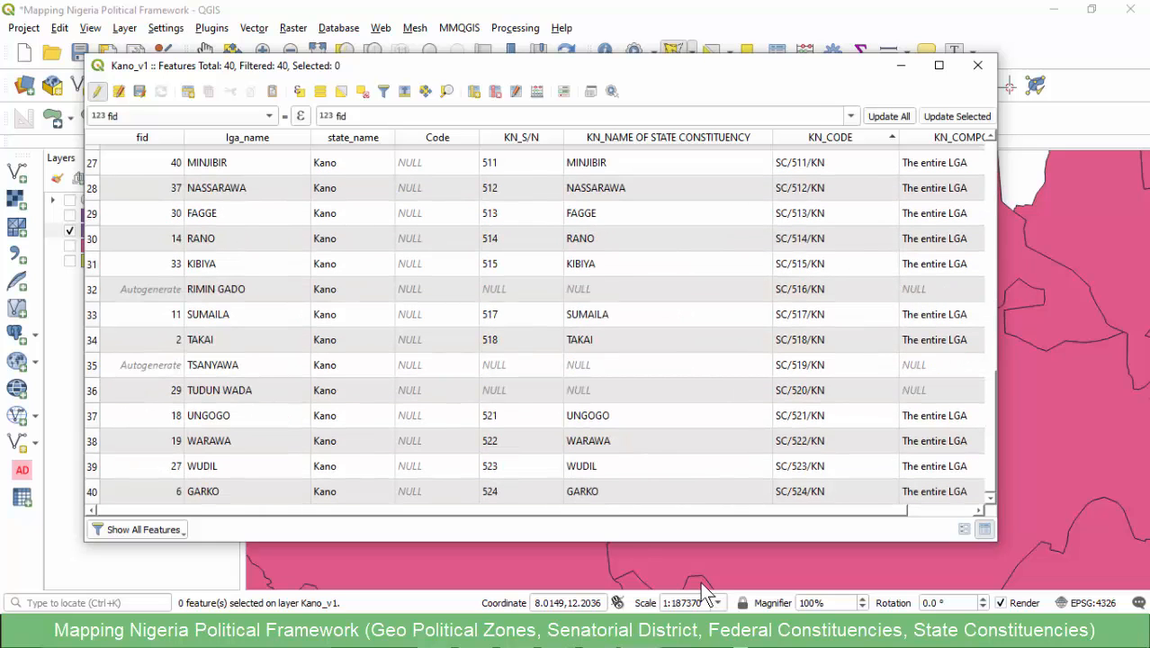
{"action": "scroll", "coordinate": [539, 324], "scroll_direction": "up", "scroll_amount": 9}
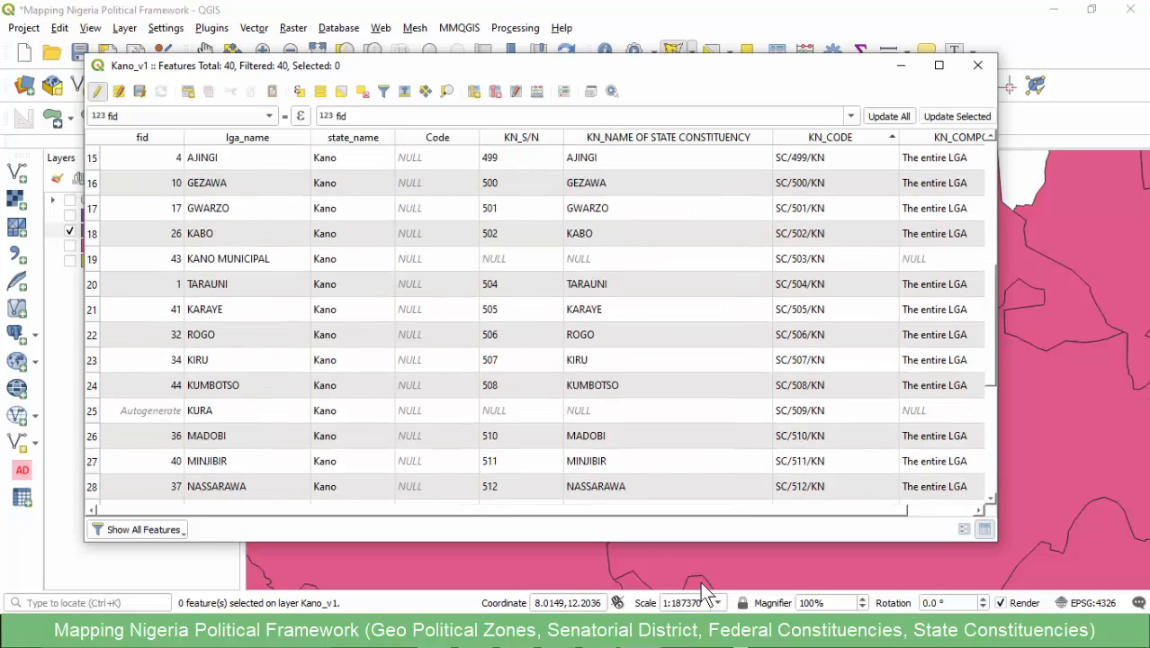
{"action": "scroll", "coordinate": [539, 324], "scroll_direction": "down", "scroll_amount": 9}
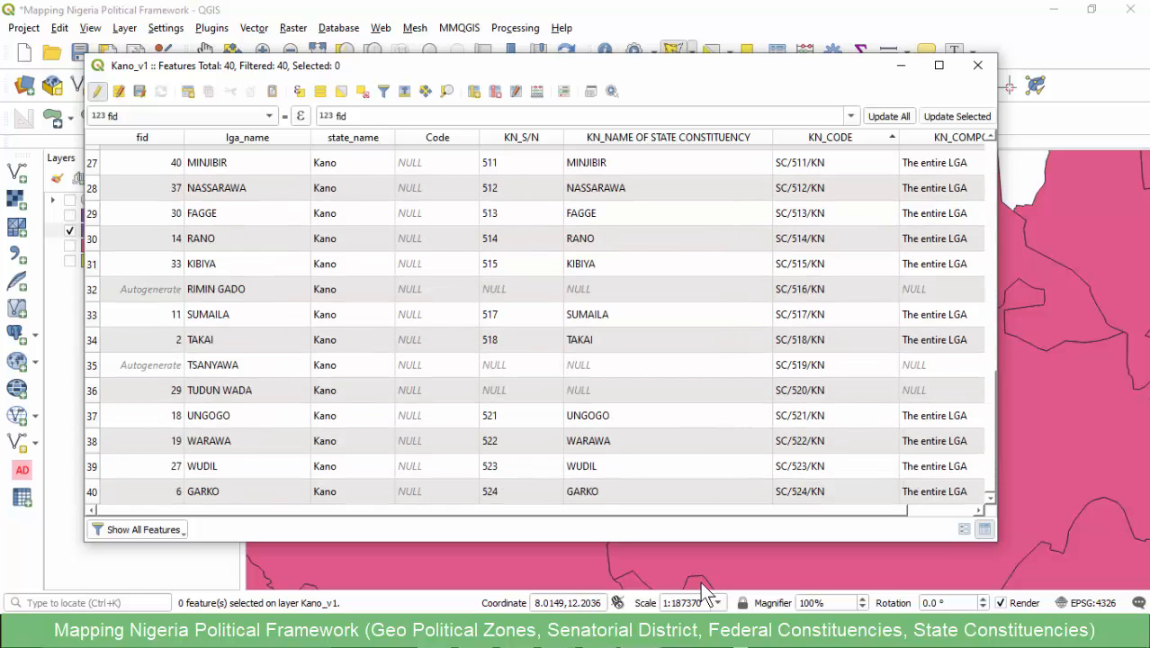
{"action": "scroll", "coordinate": [540, 324], "scroll_direction": "up", "scroll_amount": 9}
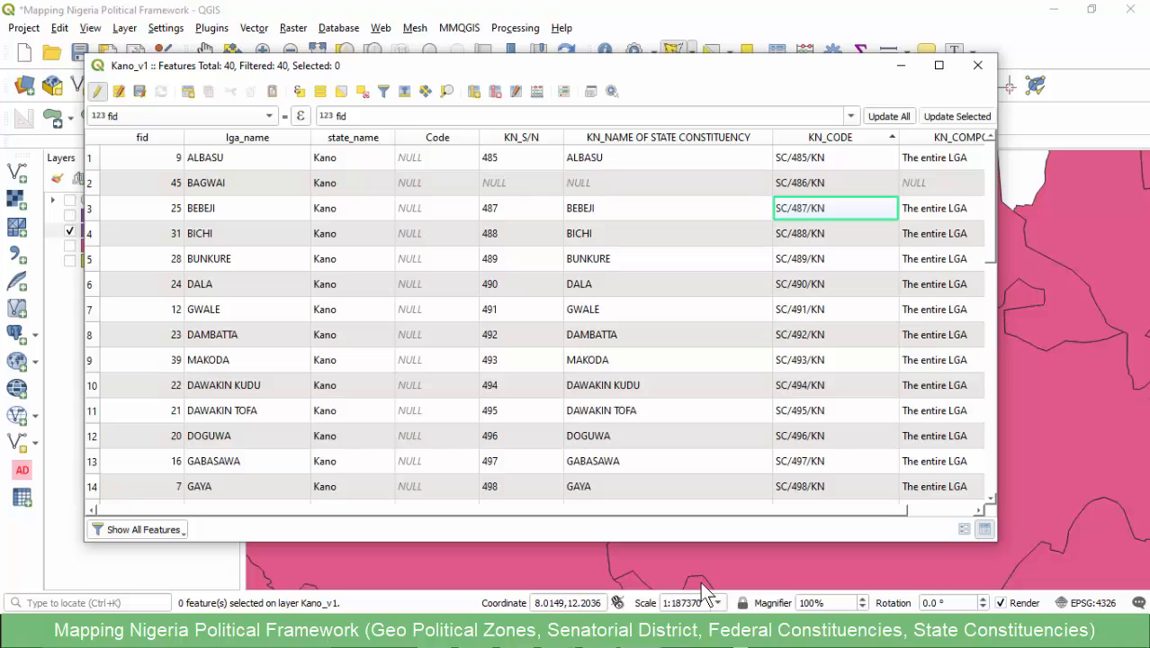
{"action": "scroll", "coordinate": [702, 583], "scroll_direction": "down", "scroll_amount": 8}
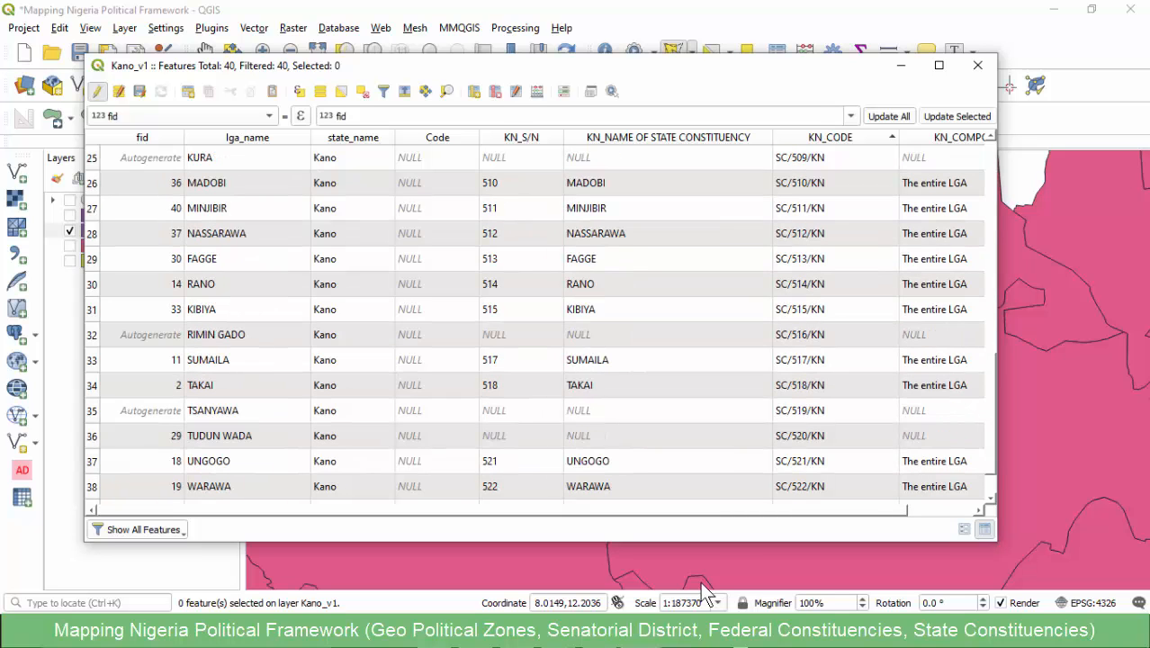
{"action": "scroll", "coordinate": [705, 594], "scroll_direction": "up", "scroll_amount": 4}
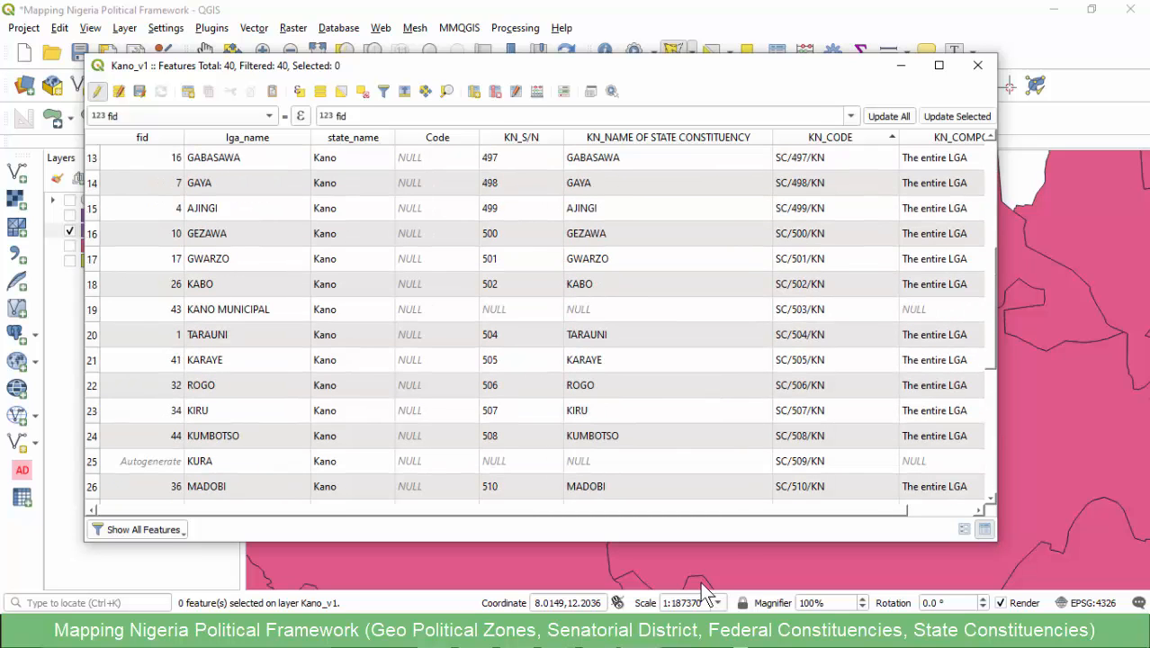
{"action": "left_click", "coordinate": [630, 310]}
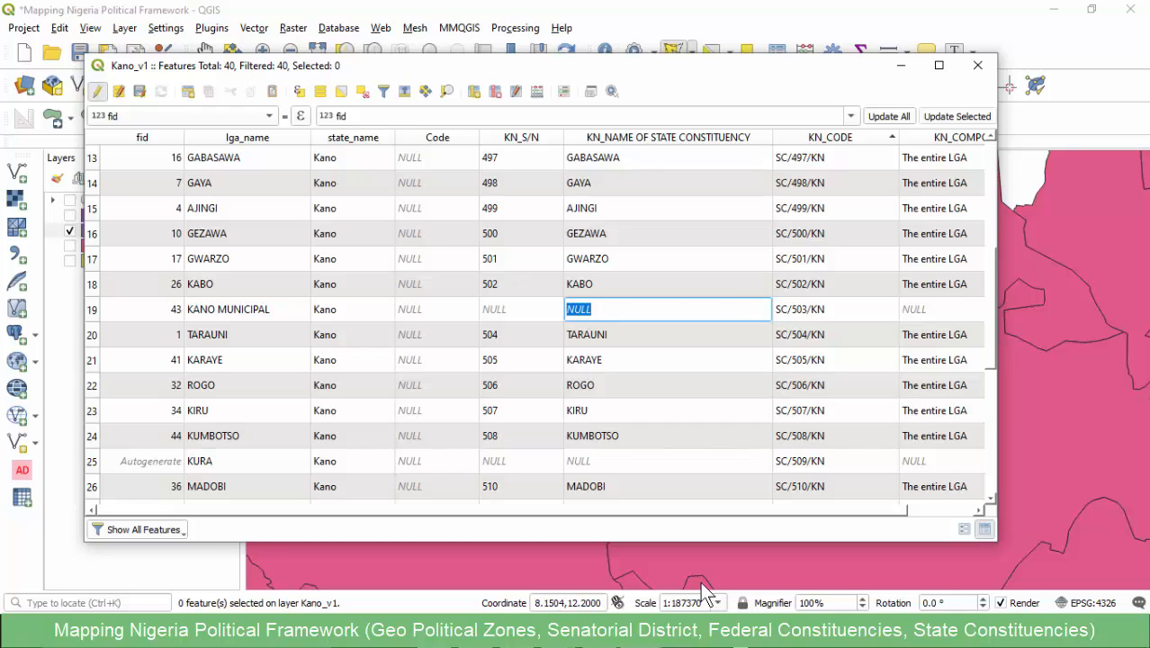
{"action": "scroll", "coordinate": [704, 594], "scroll_direction": "up", "scroll_amount": 1}
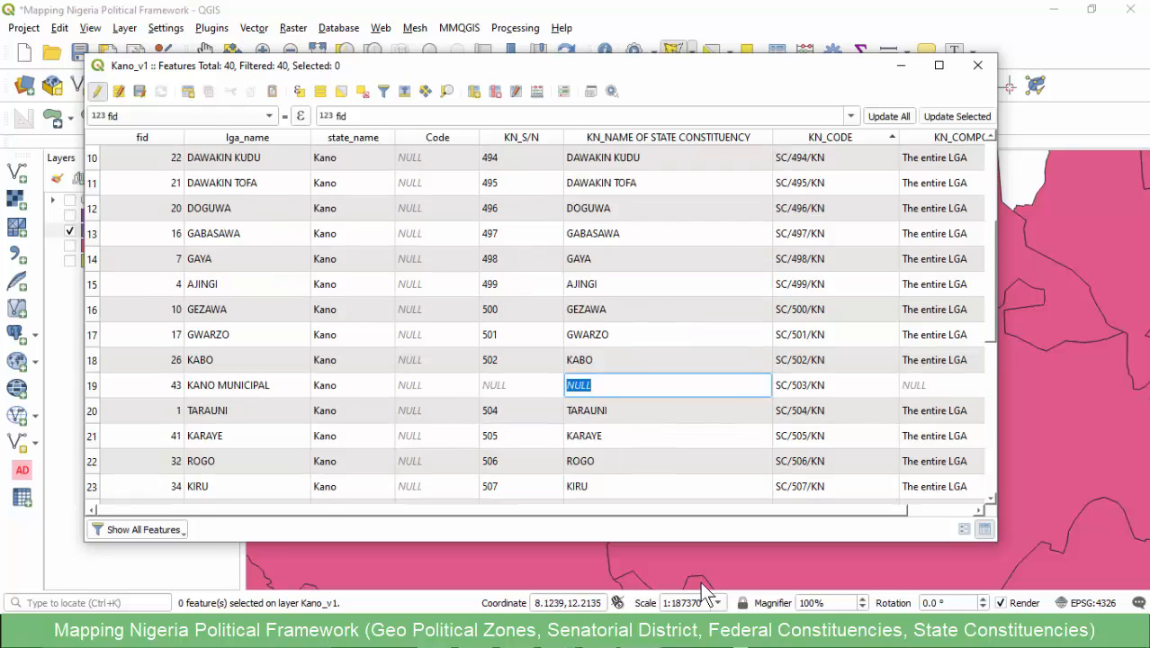
{"action": "scroll", "coordinate": [704, 594], "scroll_direction": "up", "scroll_amount": 3}
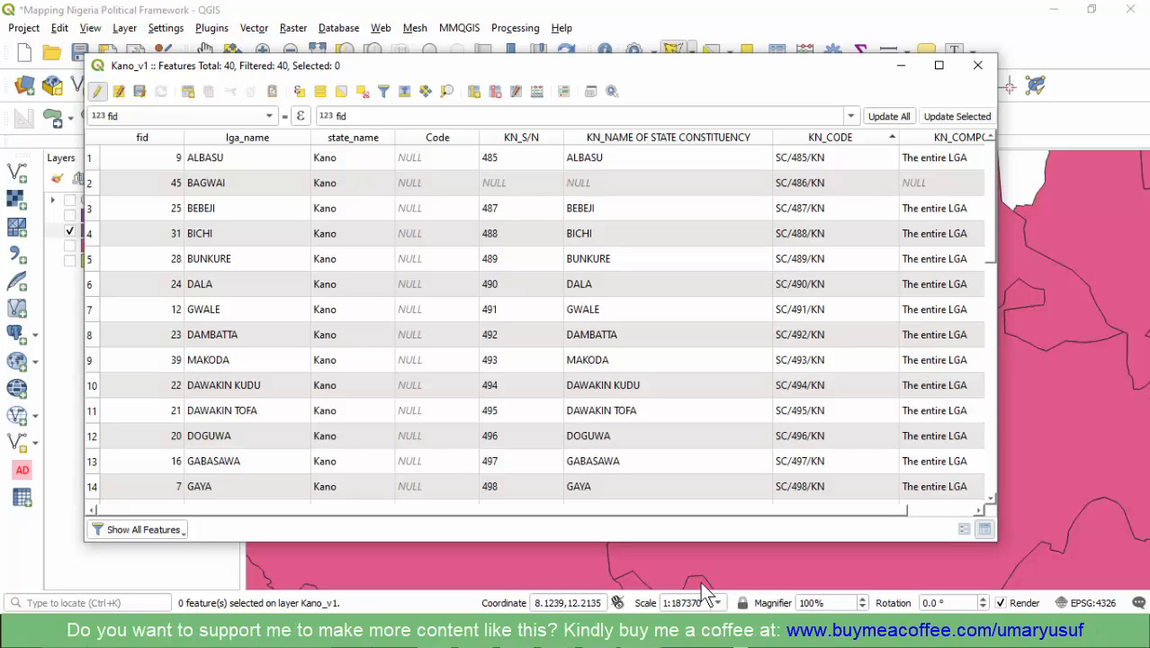
- Close the Kano_v1 attribute table and zoom the map to the full extent of the Kano_v1 layer
{"action": "left_click", "coordinate": [977, 65]}
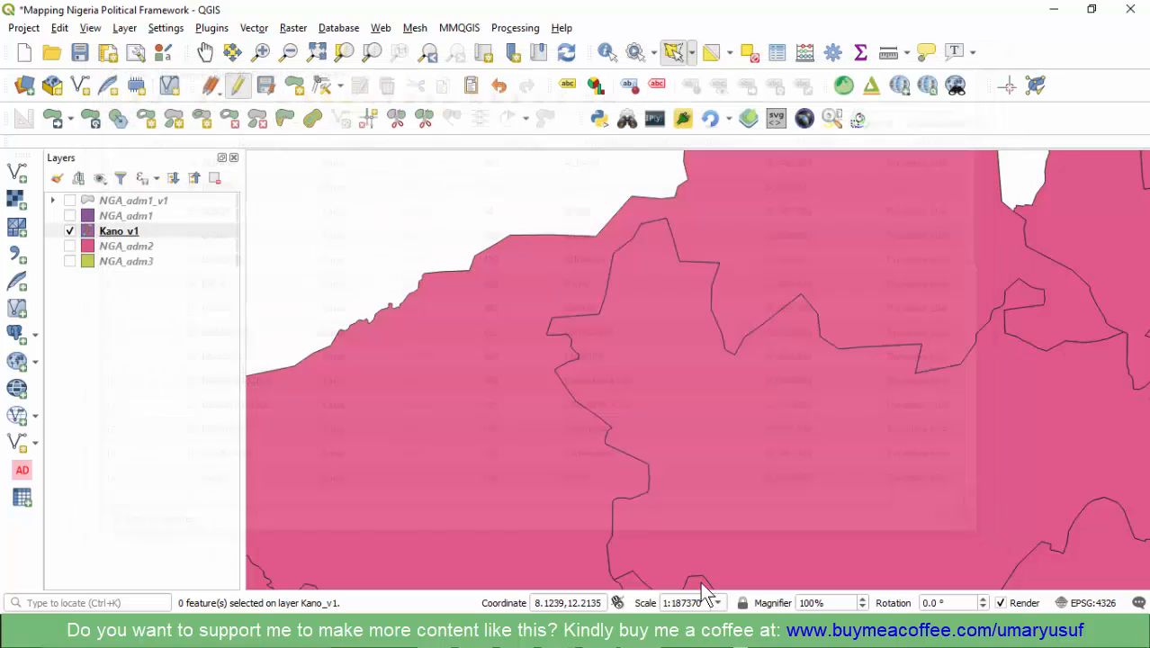
{"action": "right_click", "coordinate": [129, 231]}
{"action": "left_click", "coordinate": [179, 238]}
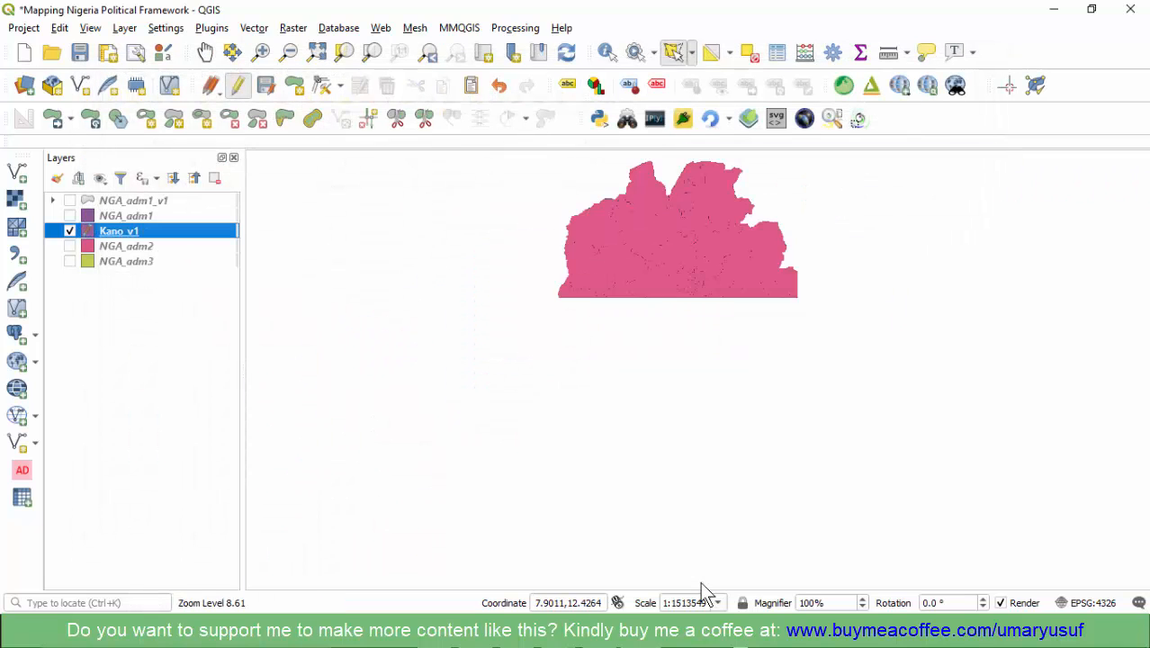
- Save the Kano_v1 layer edits, end its editing session, and inspect the constituency boundaries on the map
{"action": "left_click", "coordinate": [265, 85]}
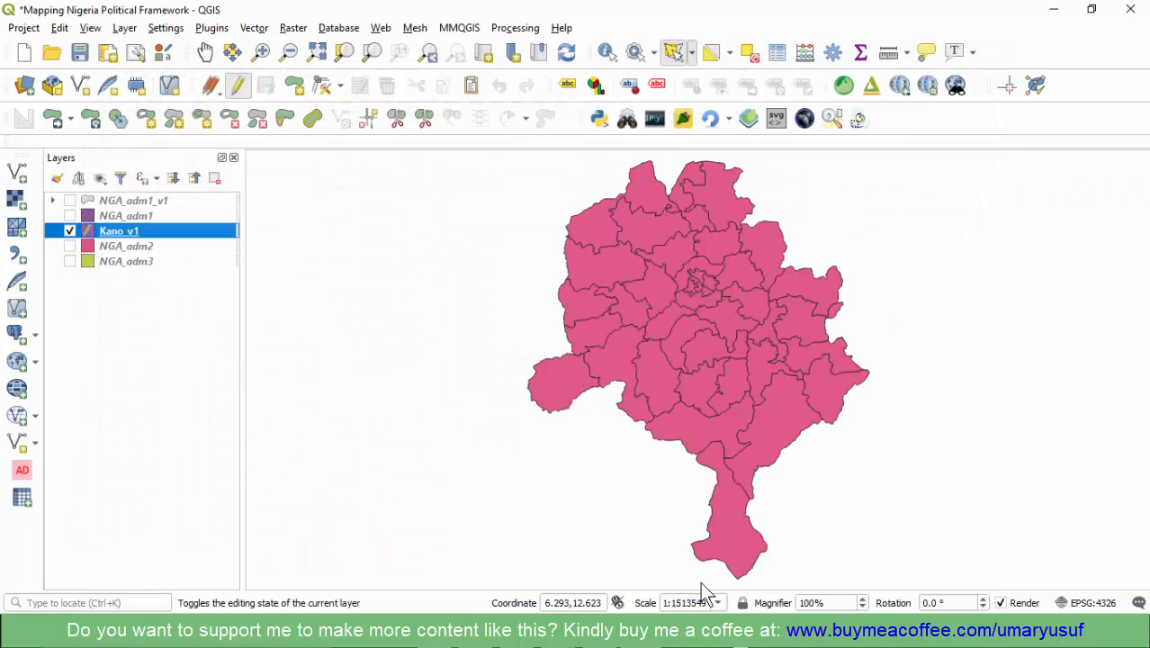
{"action": "left_click", "coordinate": [237, 86]}
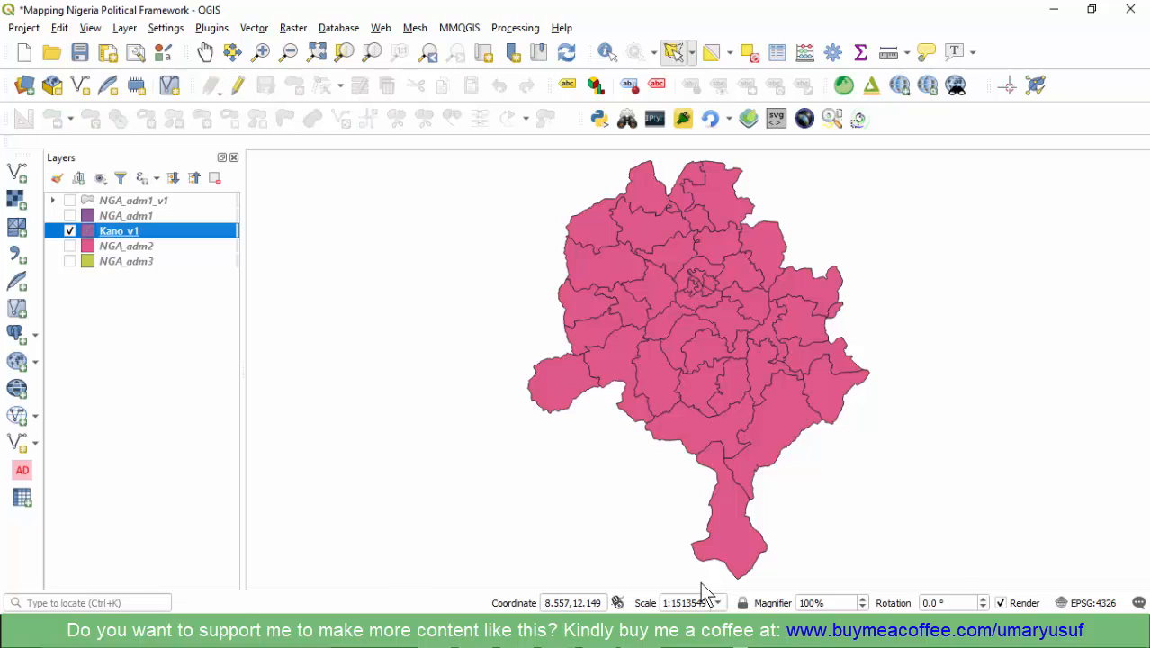
{"action": "scroll", "coordinate": [701, 585], "scroll_direction": "up", "scroll_amount": 2}
{"action": "scroll", "coordinate": [703, 585], "scroll_direction": "down", "scroll_amount": 1}
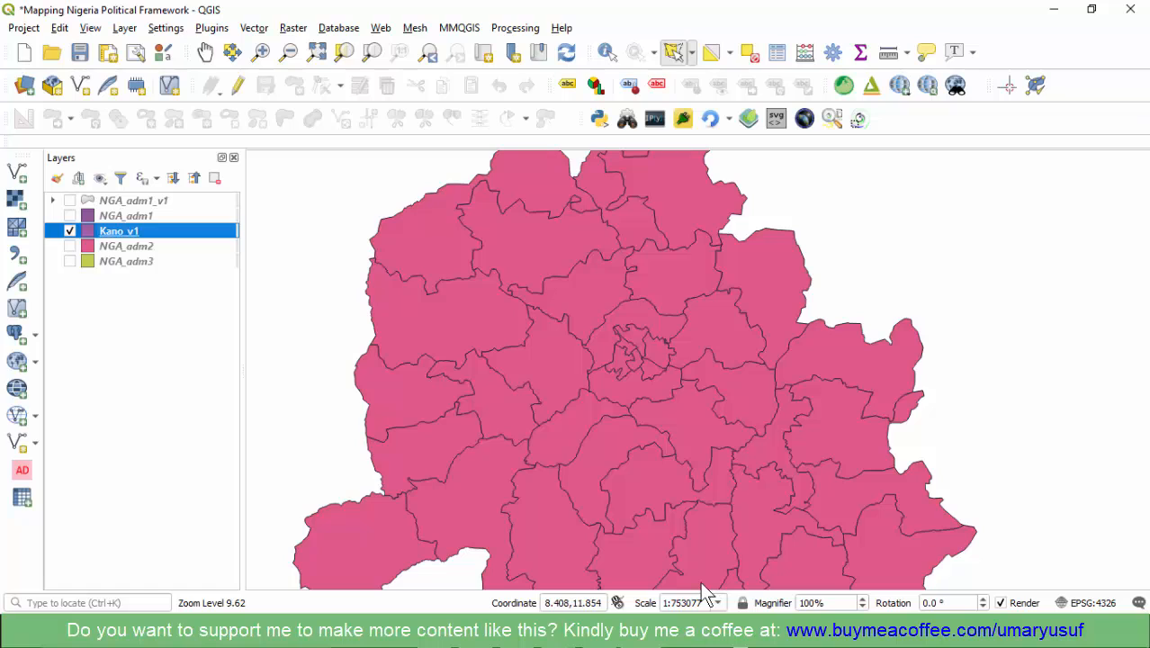
{"action": "scroll", "coordinate": [703, 592], "scroll_direction": "down", "scroll_amount": 1}
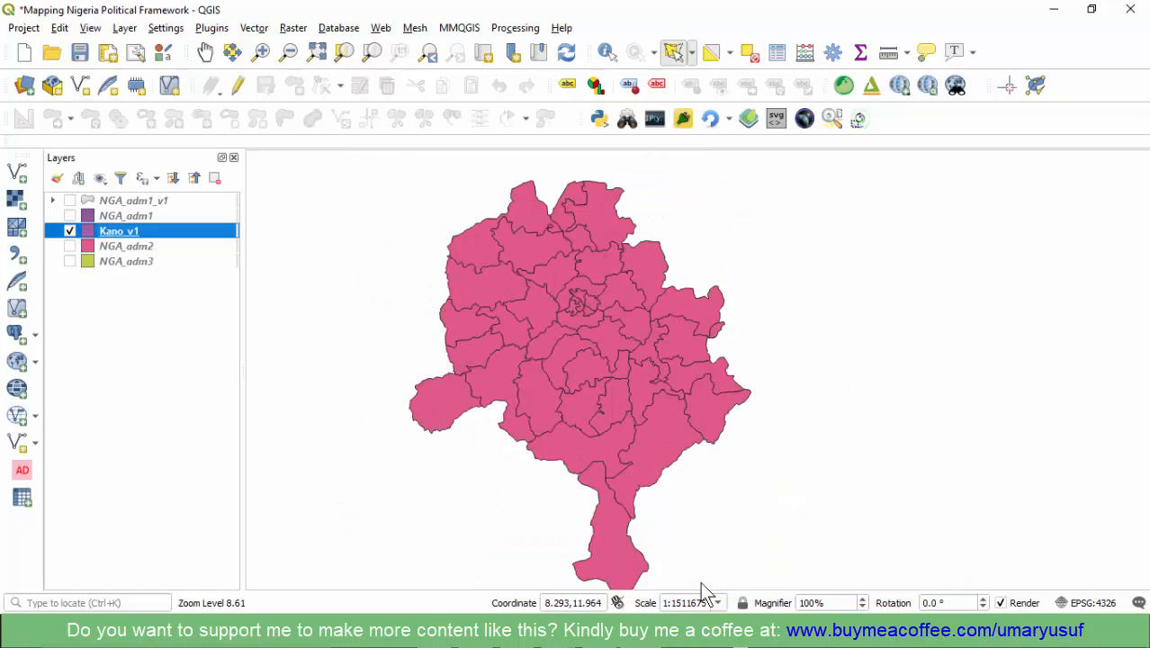